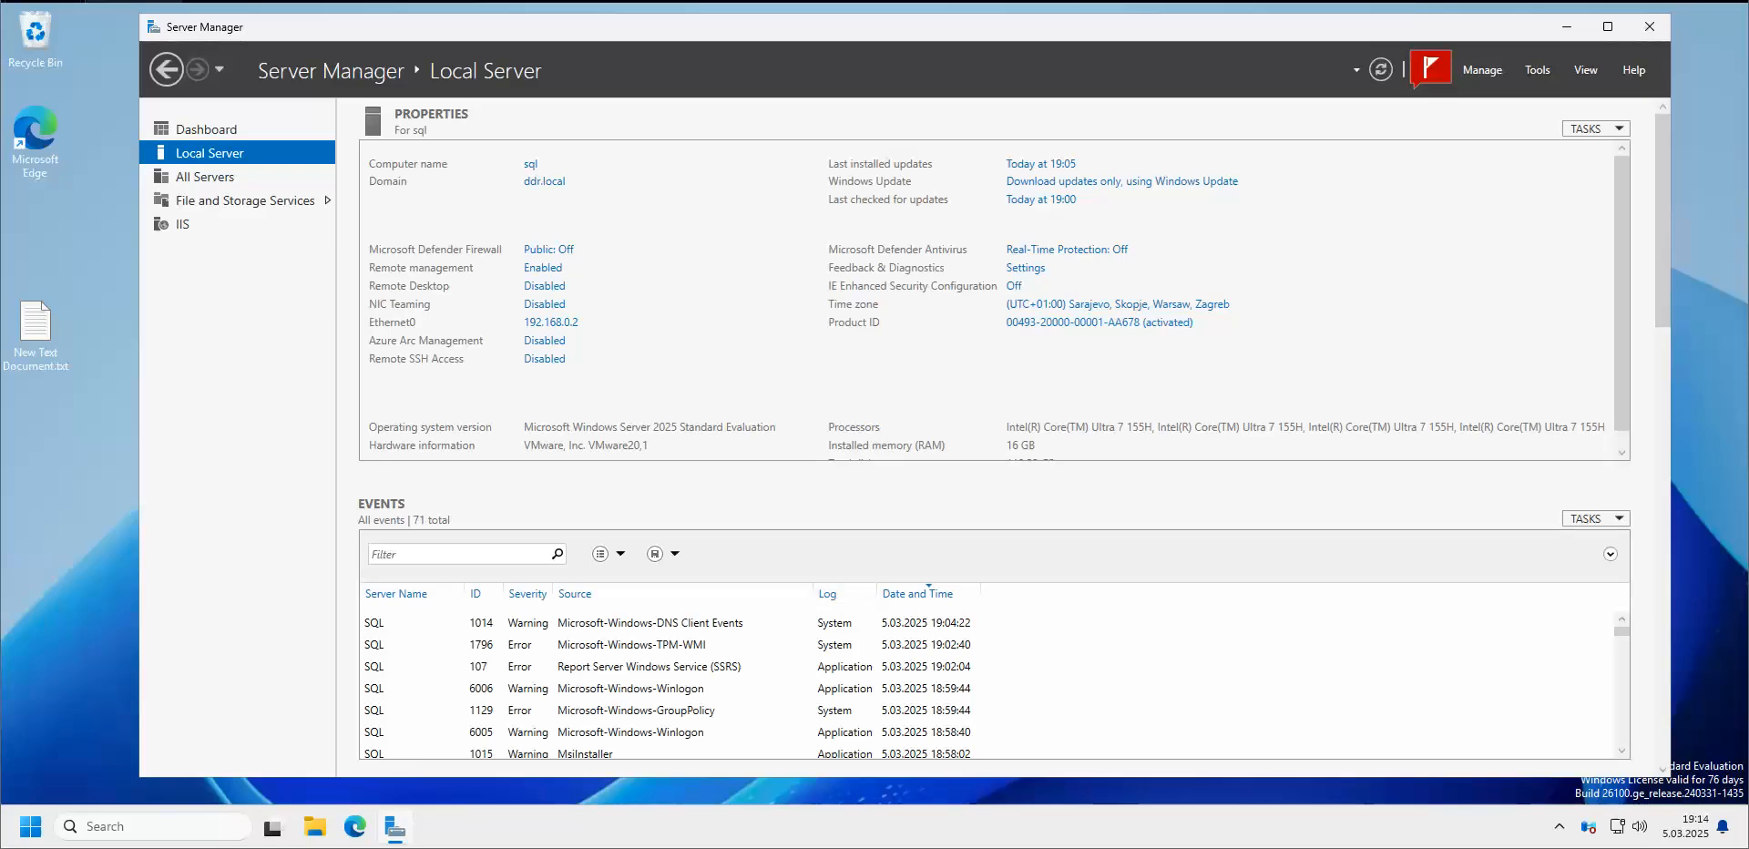
Switch to the Word notes and find the section on applying best practices to IIS with the SSL/TLS PowerShell script
click(591, 822)
key(alt+Tab)
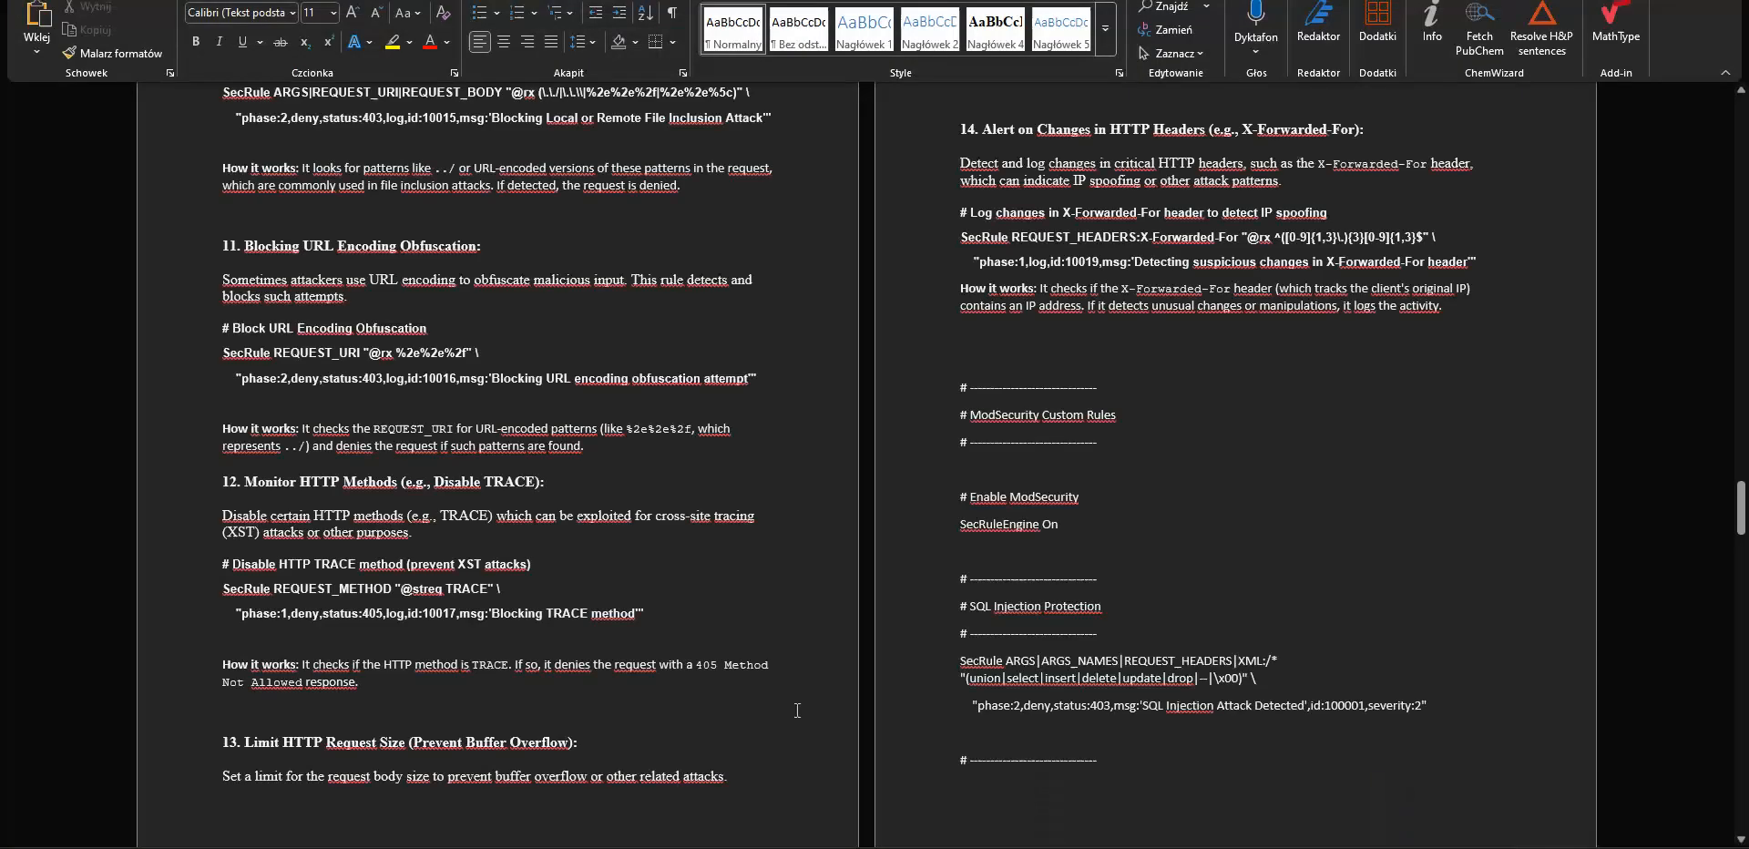
scroll(820, 324, up, 10)
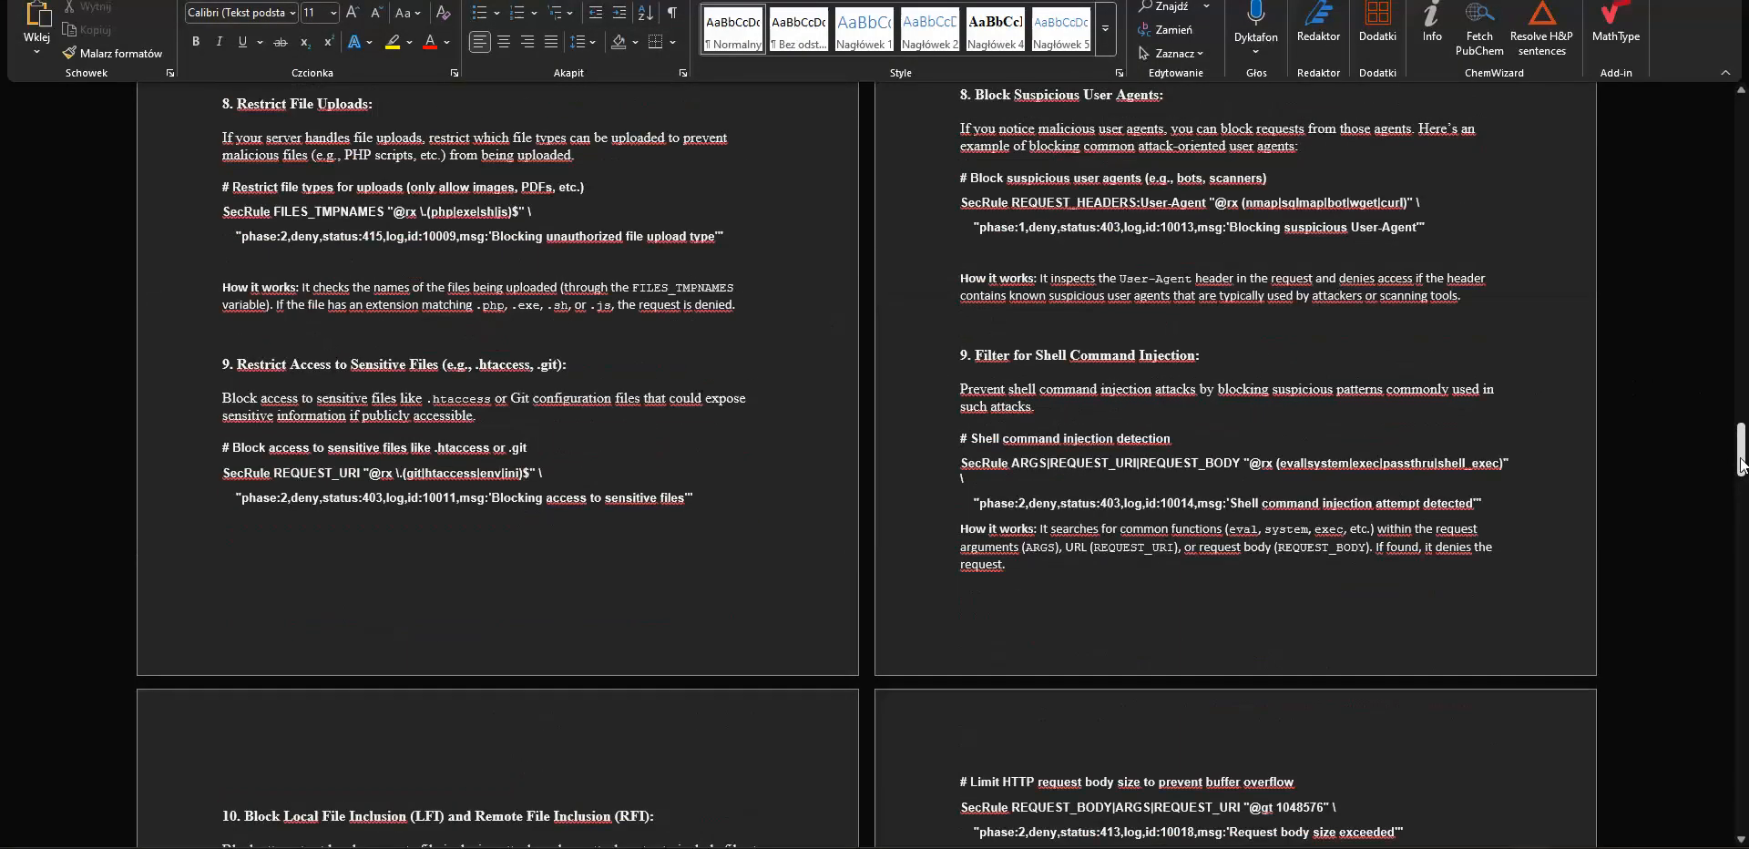
drag(1741, 252, 1741, 162)
scroll(1274, 392, down, 7)
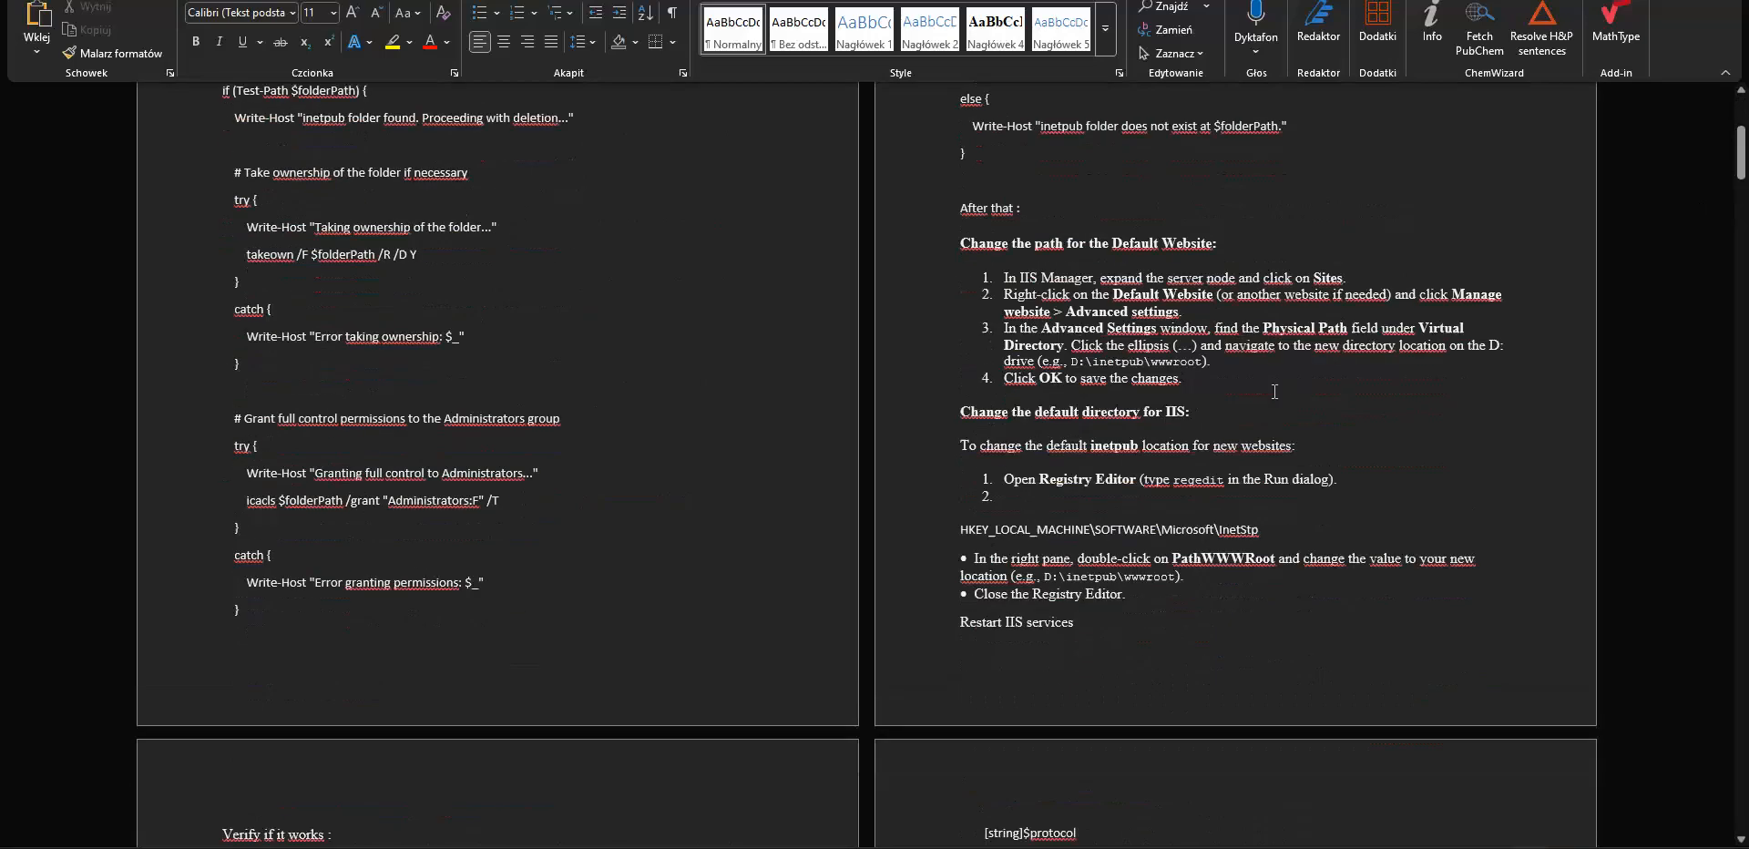
scroll(1315, 360, down, 3)
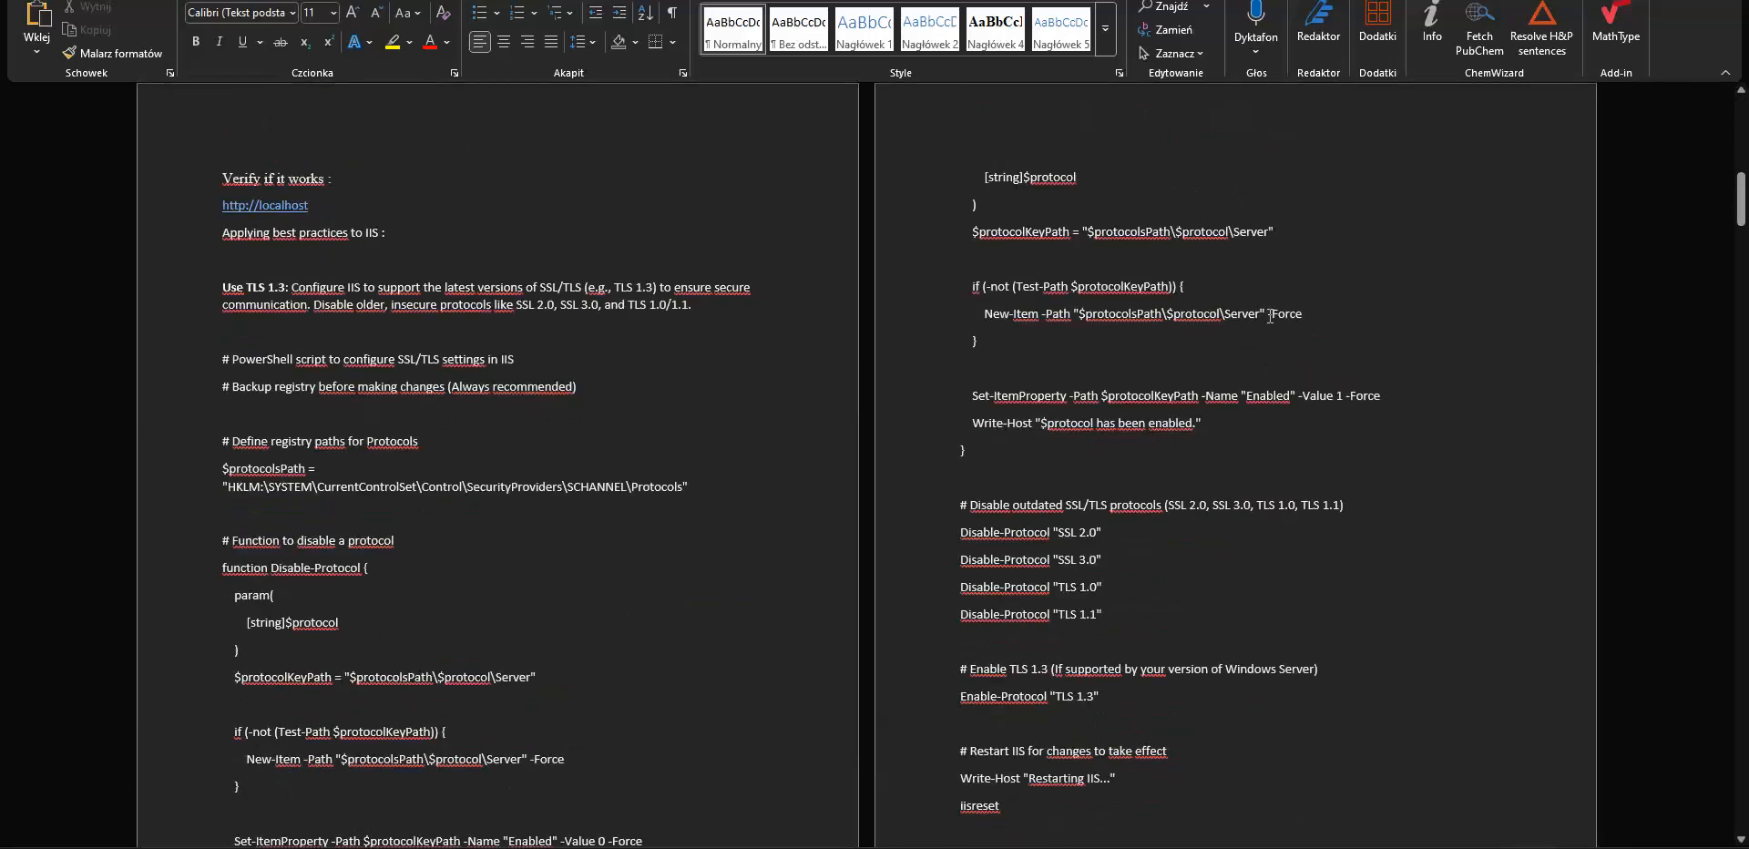
scroll(847, 233, down, 1)
scroll(824, 281, up, 2)
scroll(824, 281, down, 2)
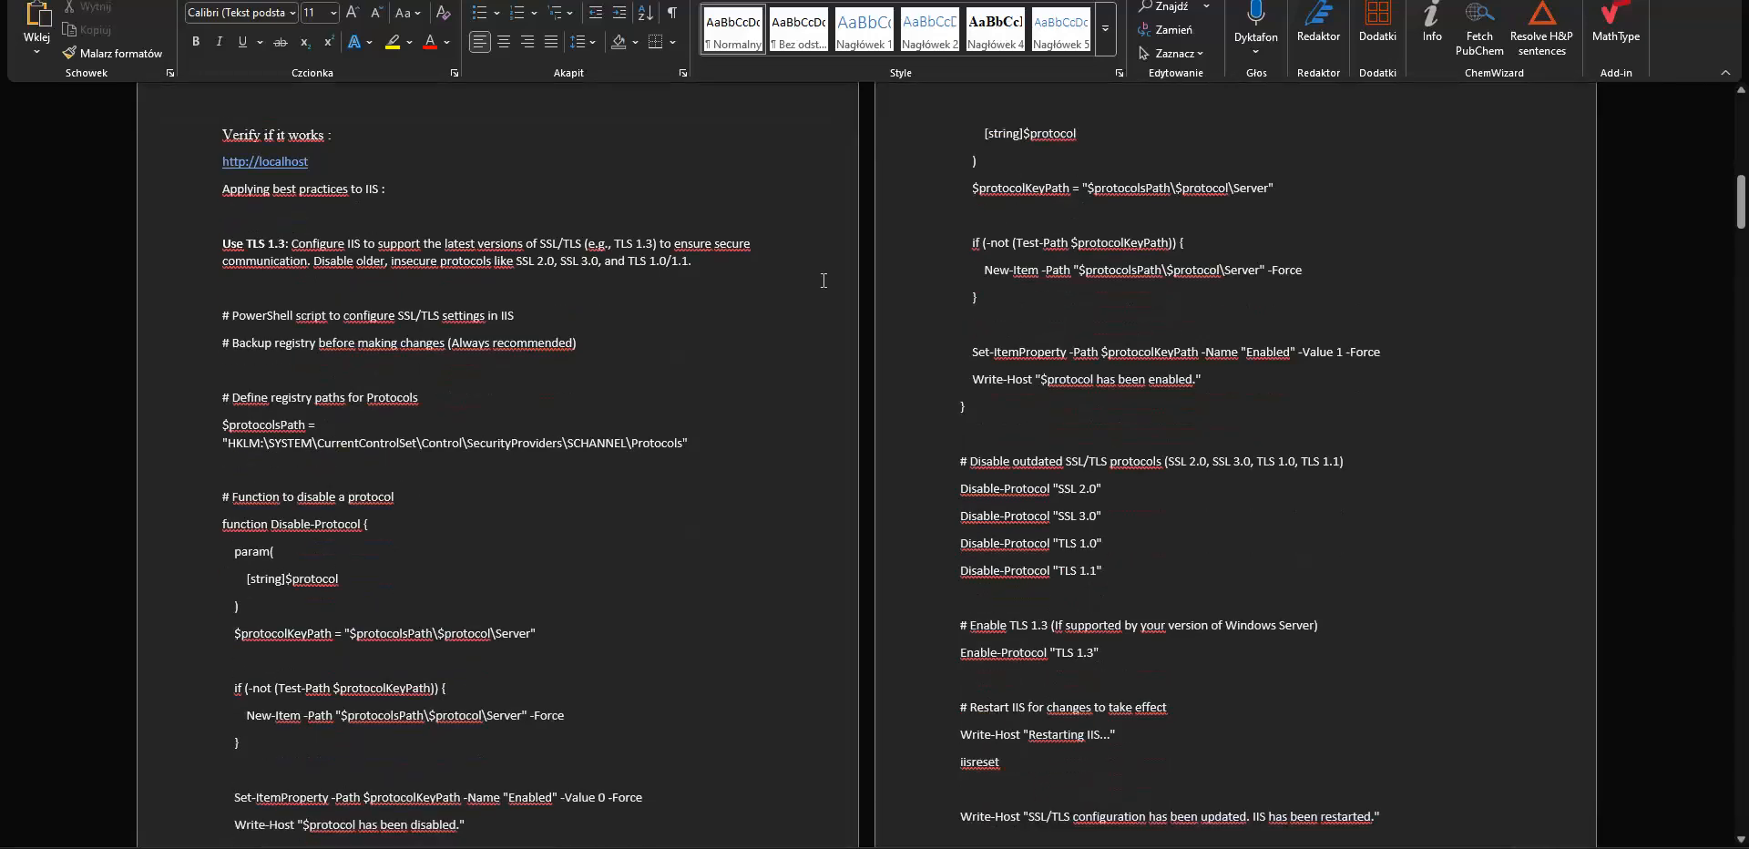
scroll(824, 281, up, 4)
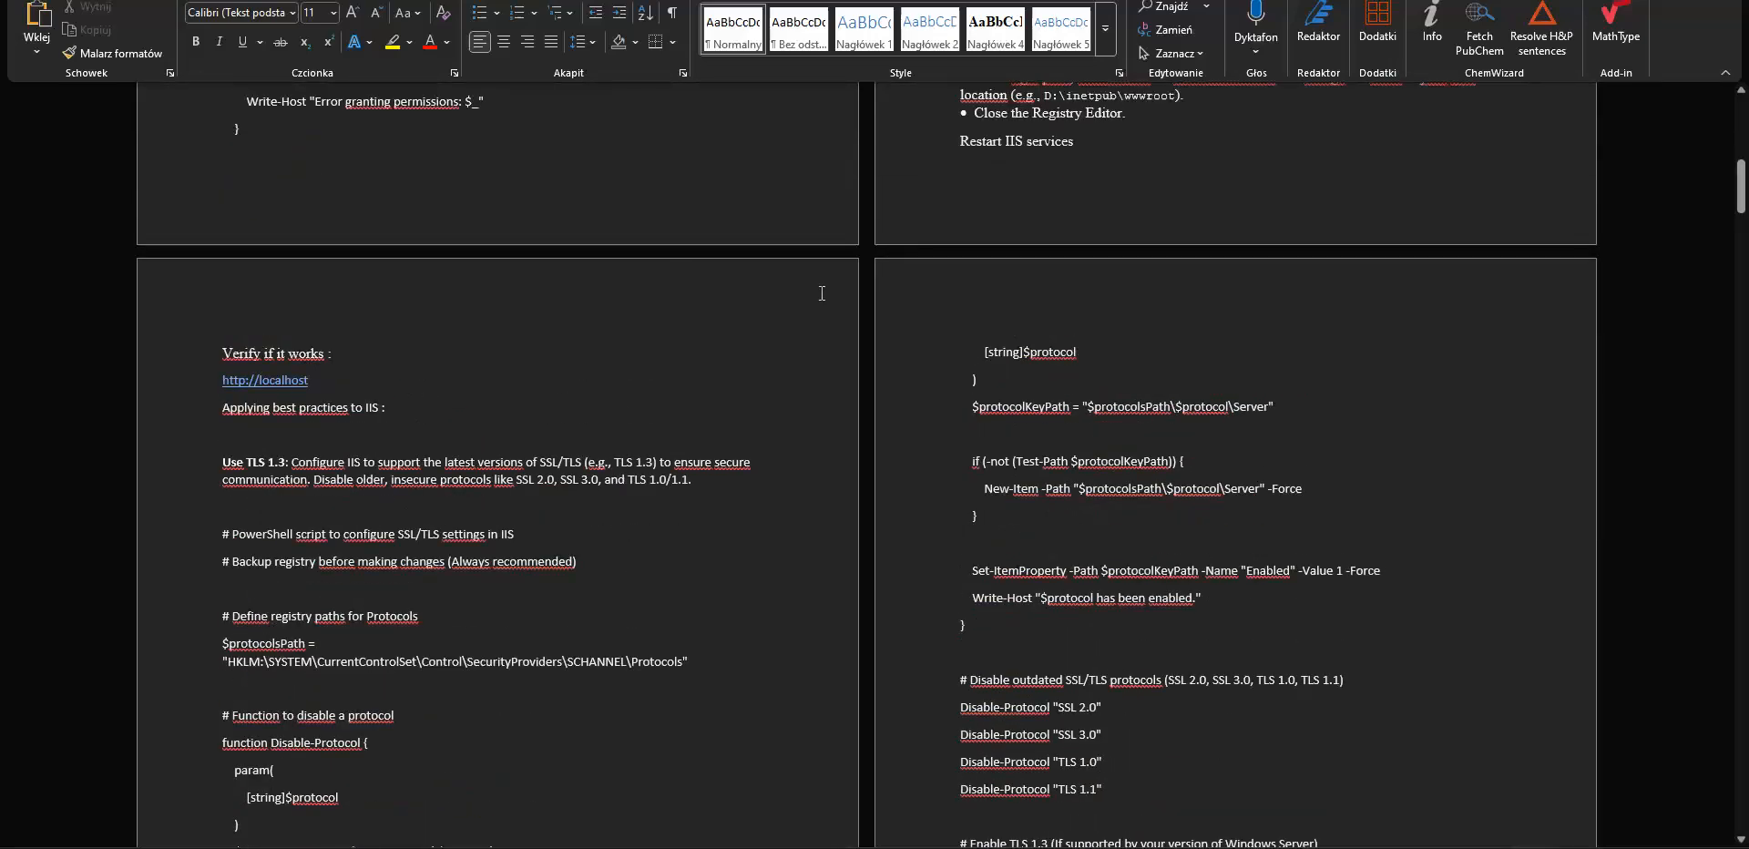
scroll(823, 281, down, 2)
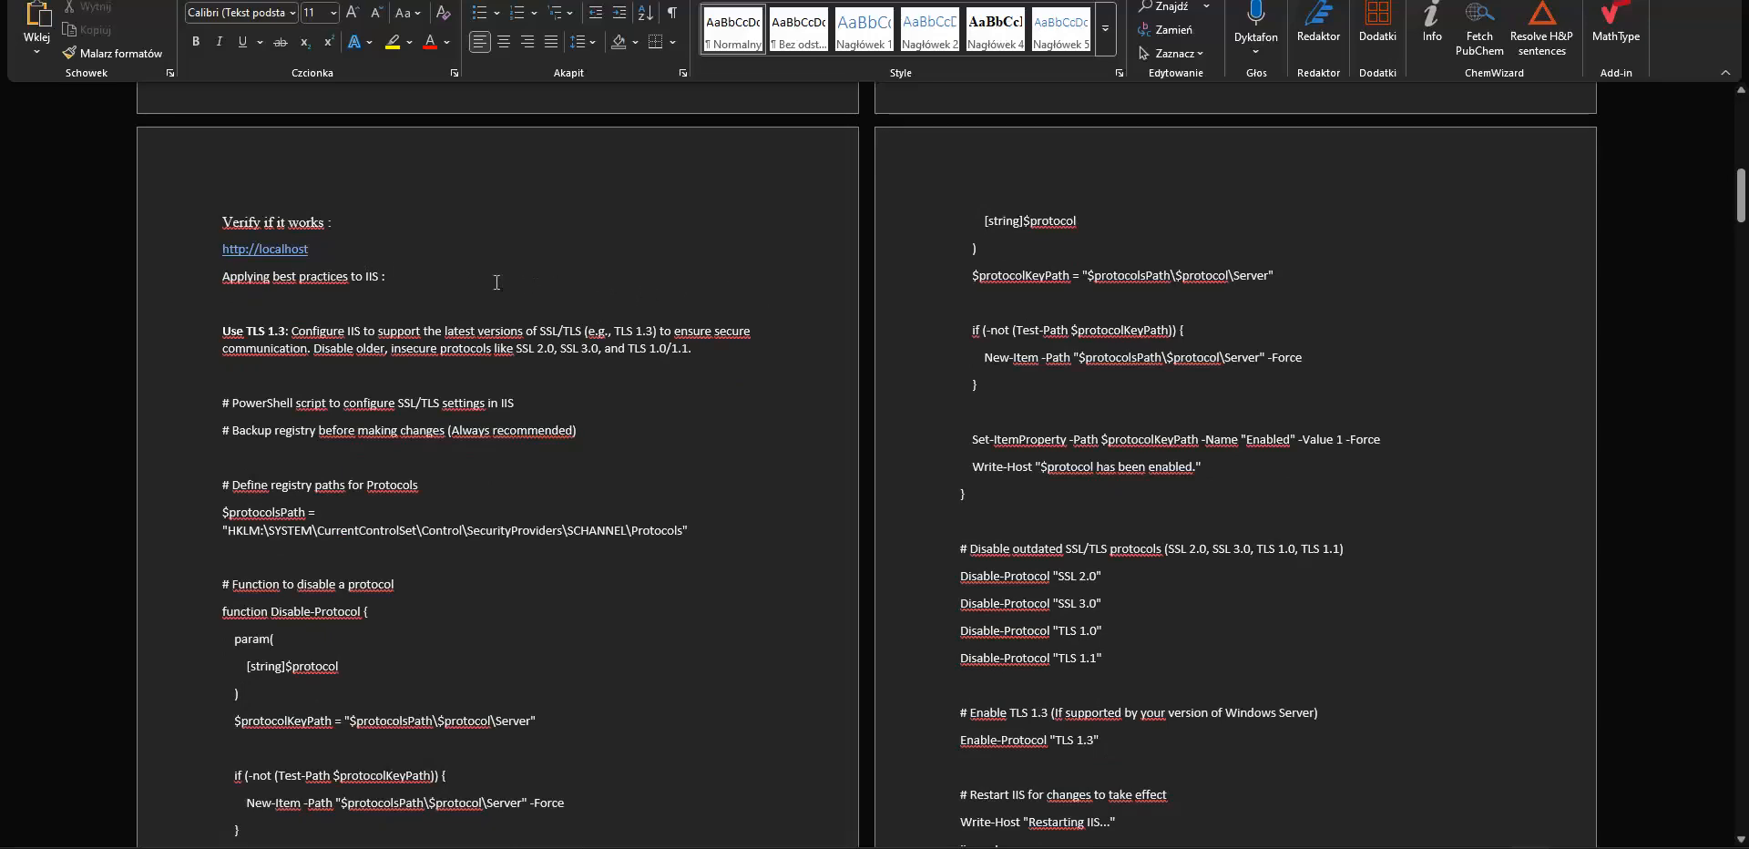
scroll(460, 286, down, 1)
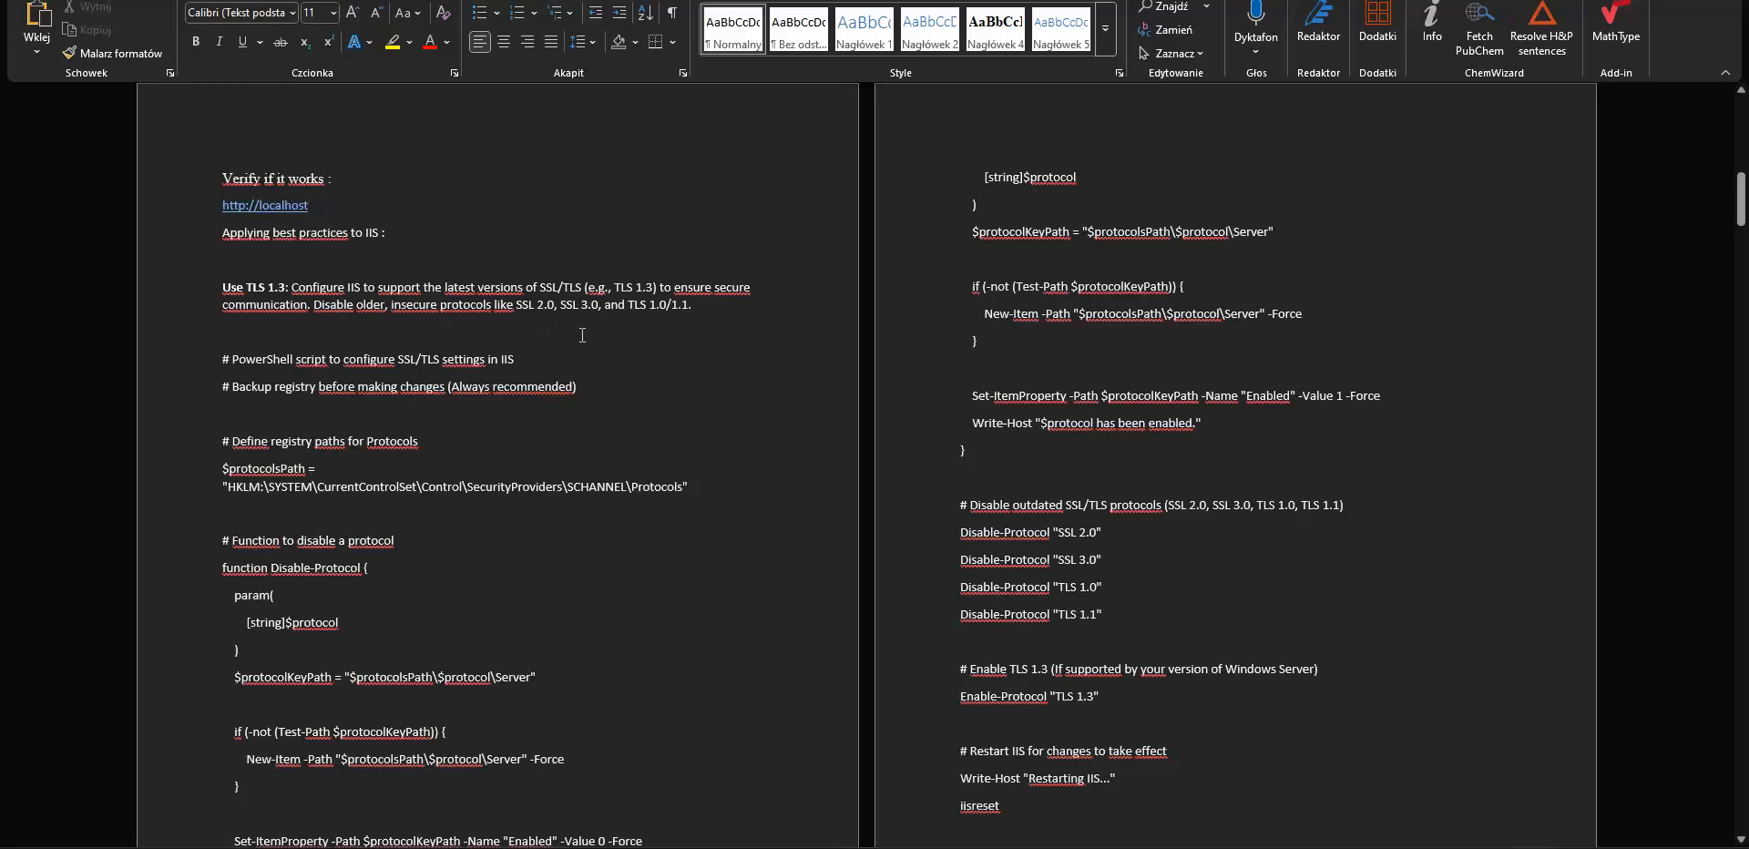
scroll(692, 283, down, 2)
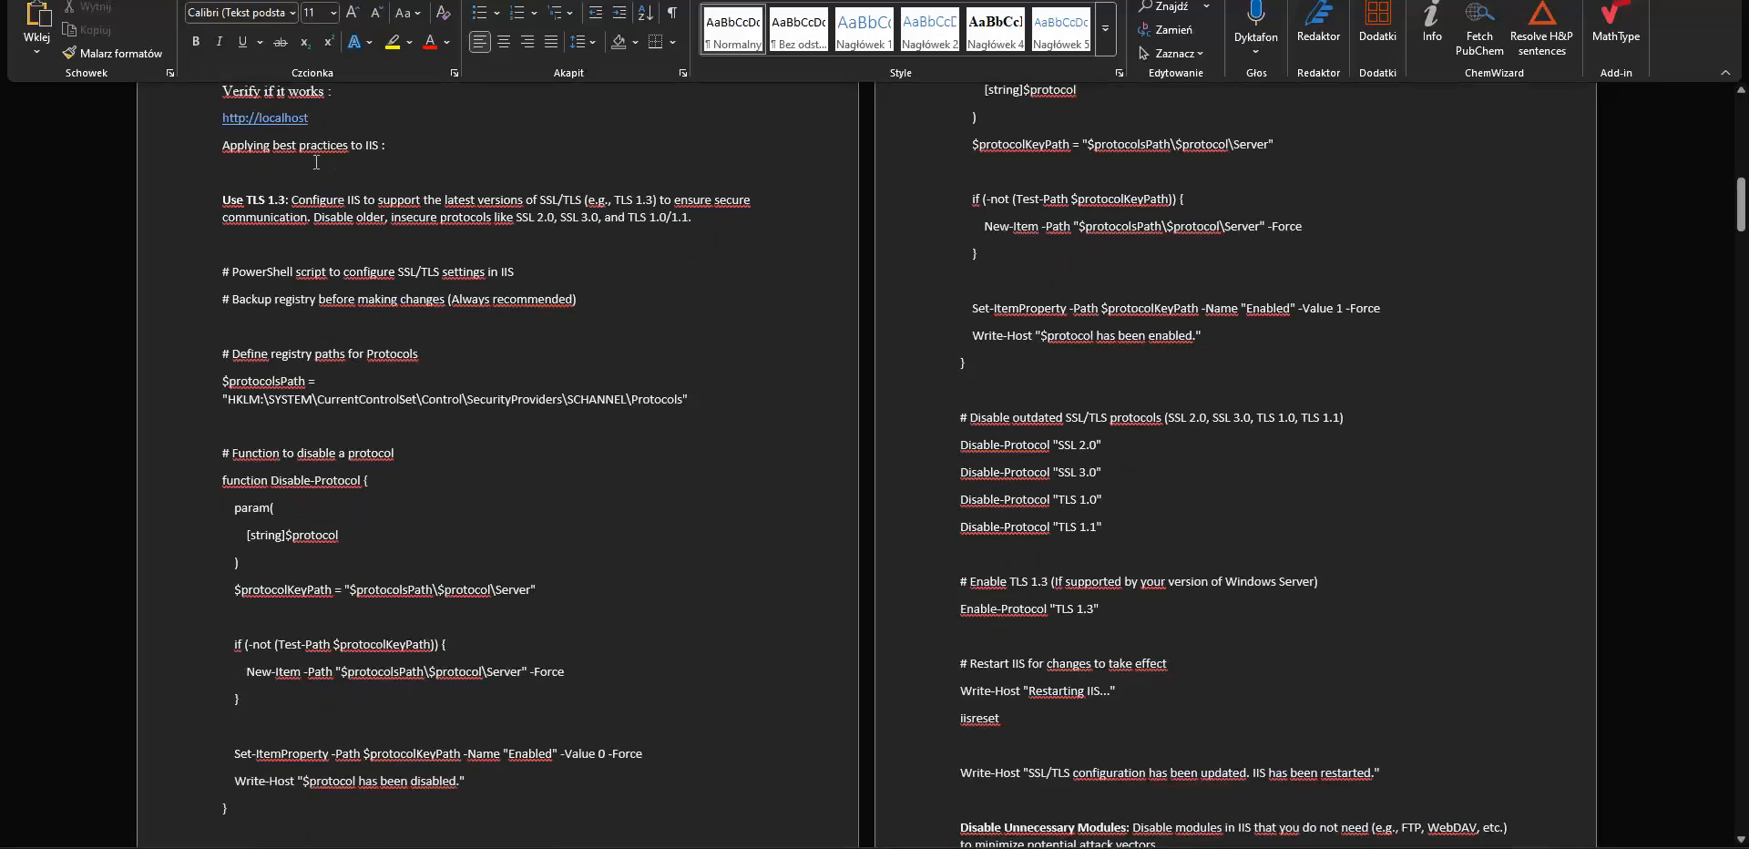
Examine the "Use TLS 1.3" recommendation and its PowerShell script in the notes, and return to the Windows Server desktop
drag(222, 147, 394, 150)
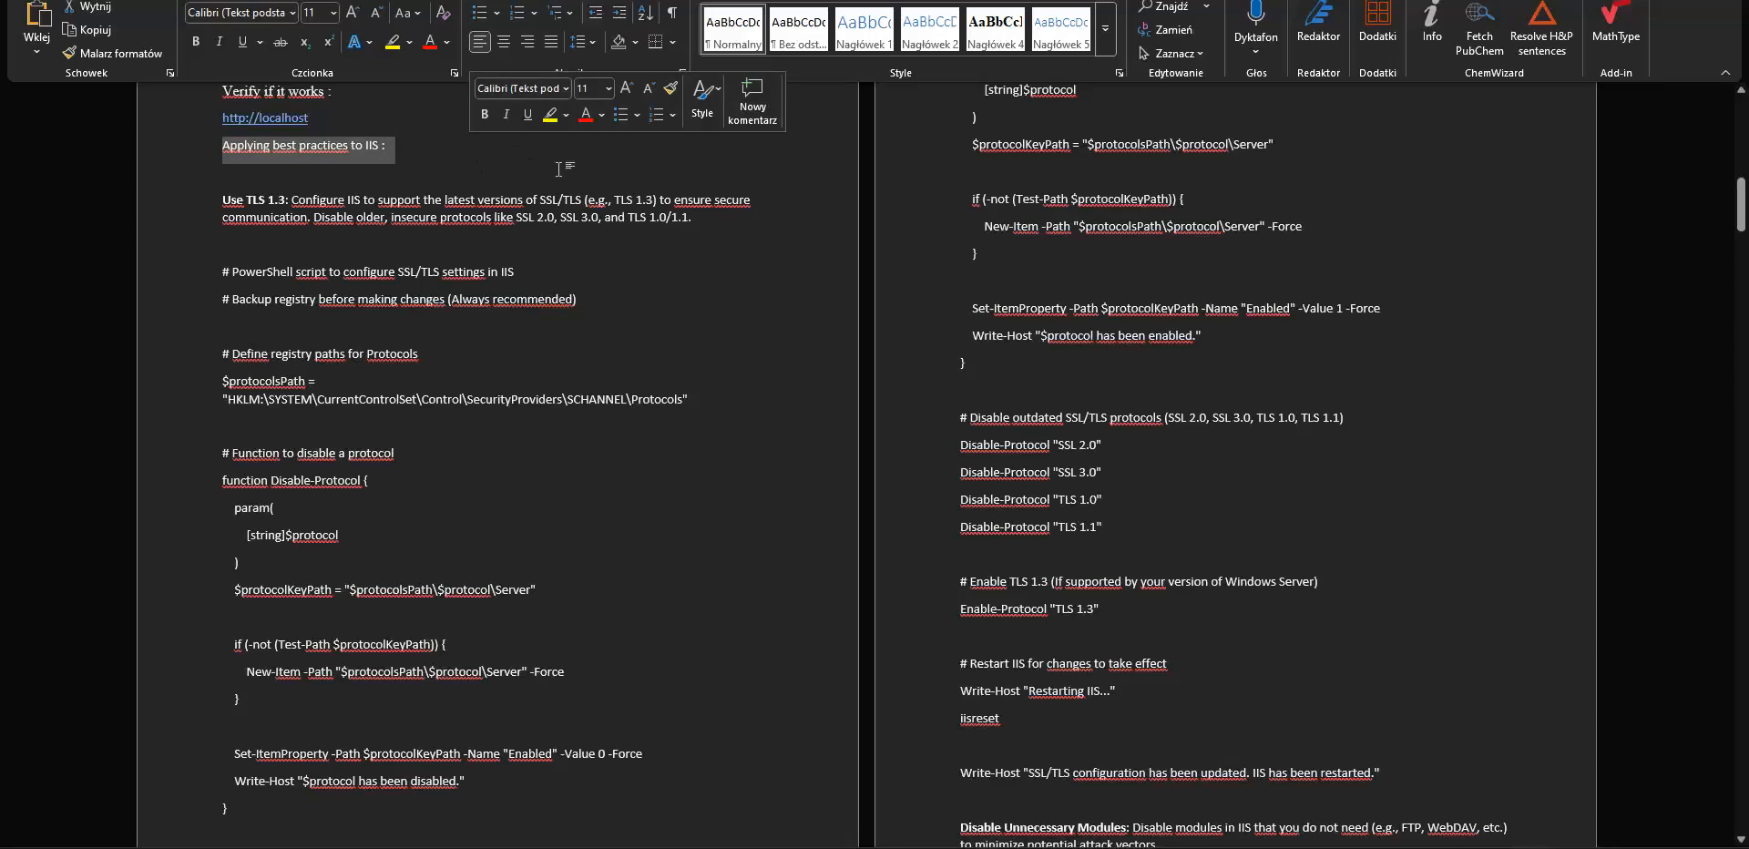
click(695, 258)
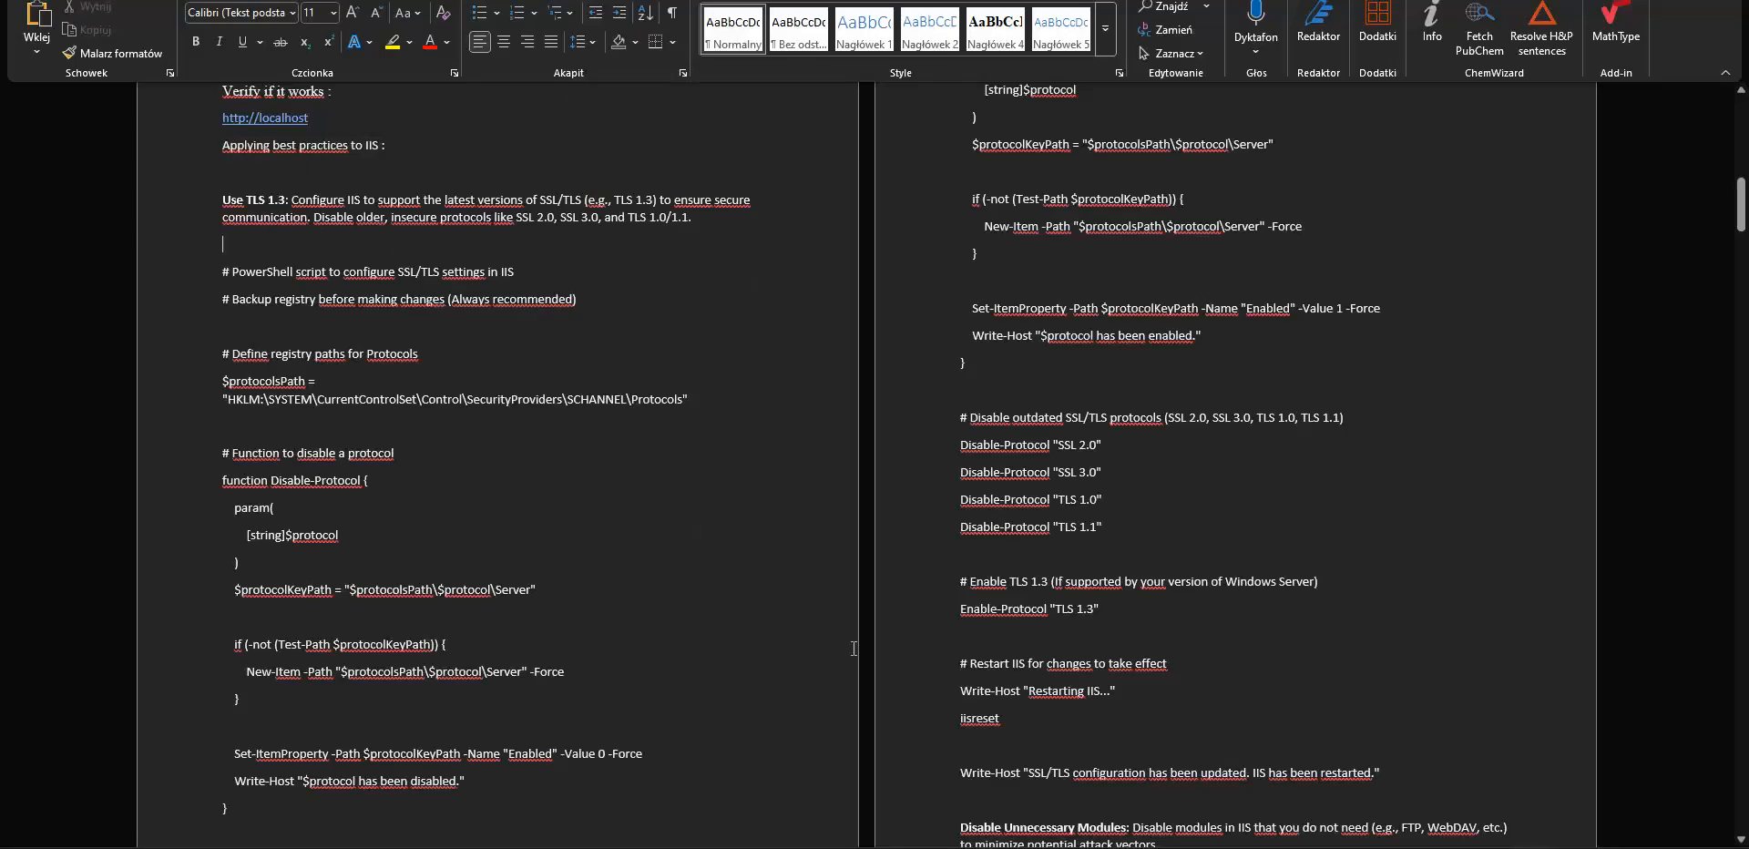
scroll(725, 500, down, 3)
scroll(729, 496, up, 3)
scroll(734, 495, down, 1)
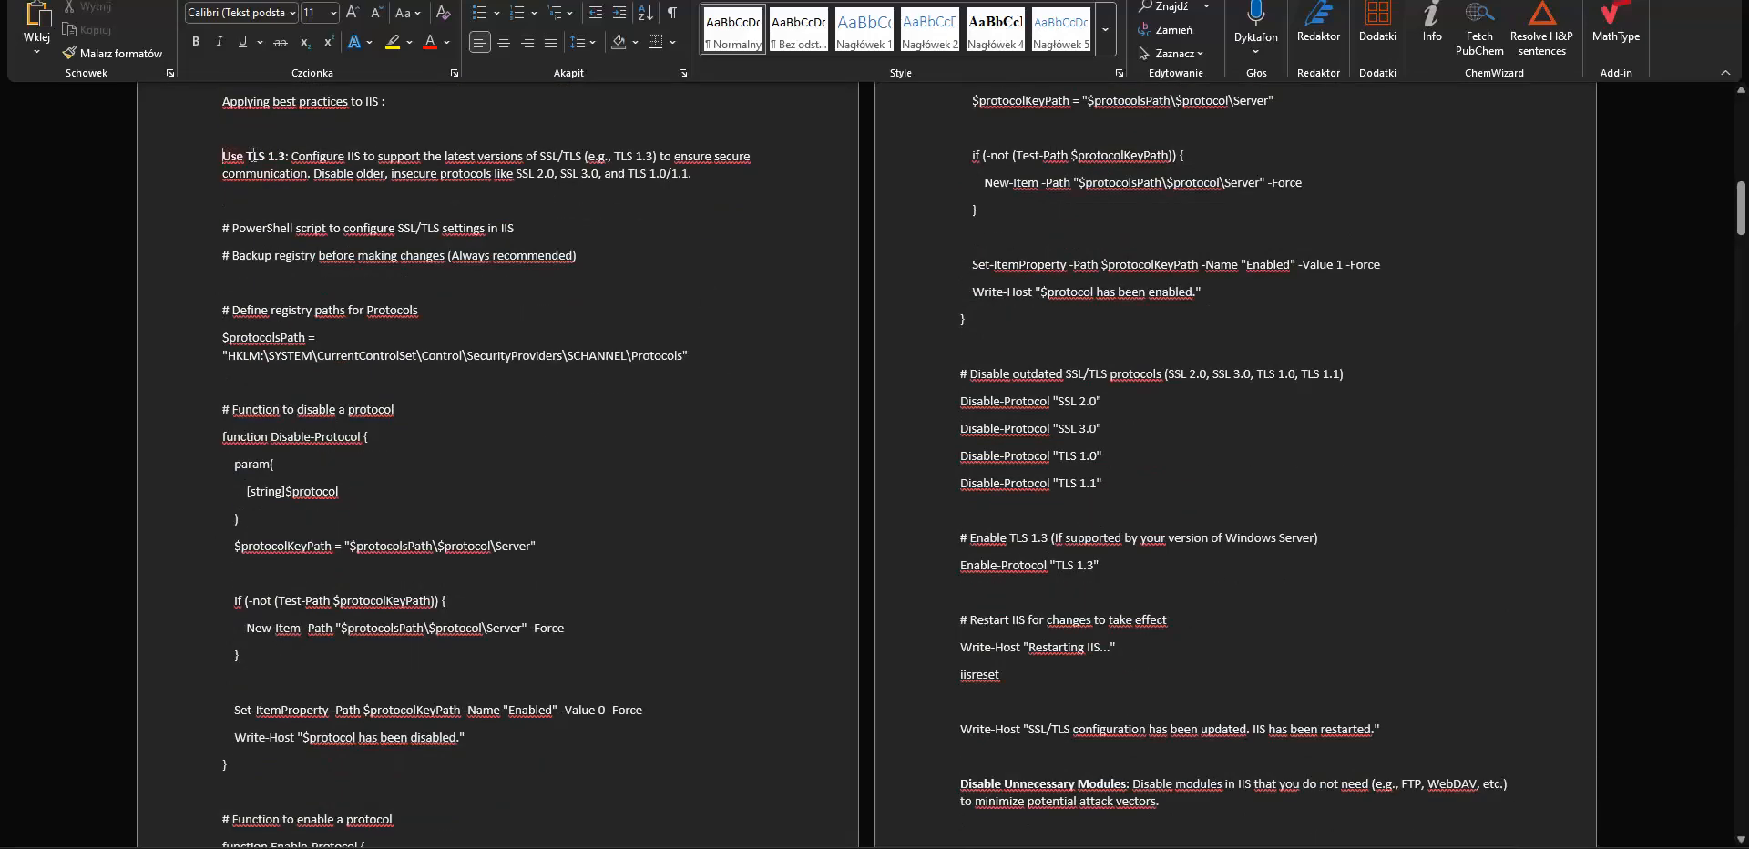
drag(220, 155, 289, 160)
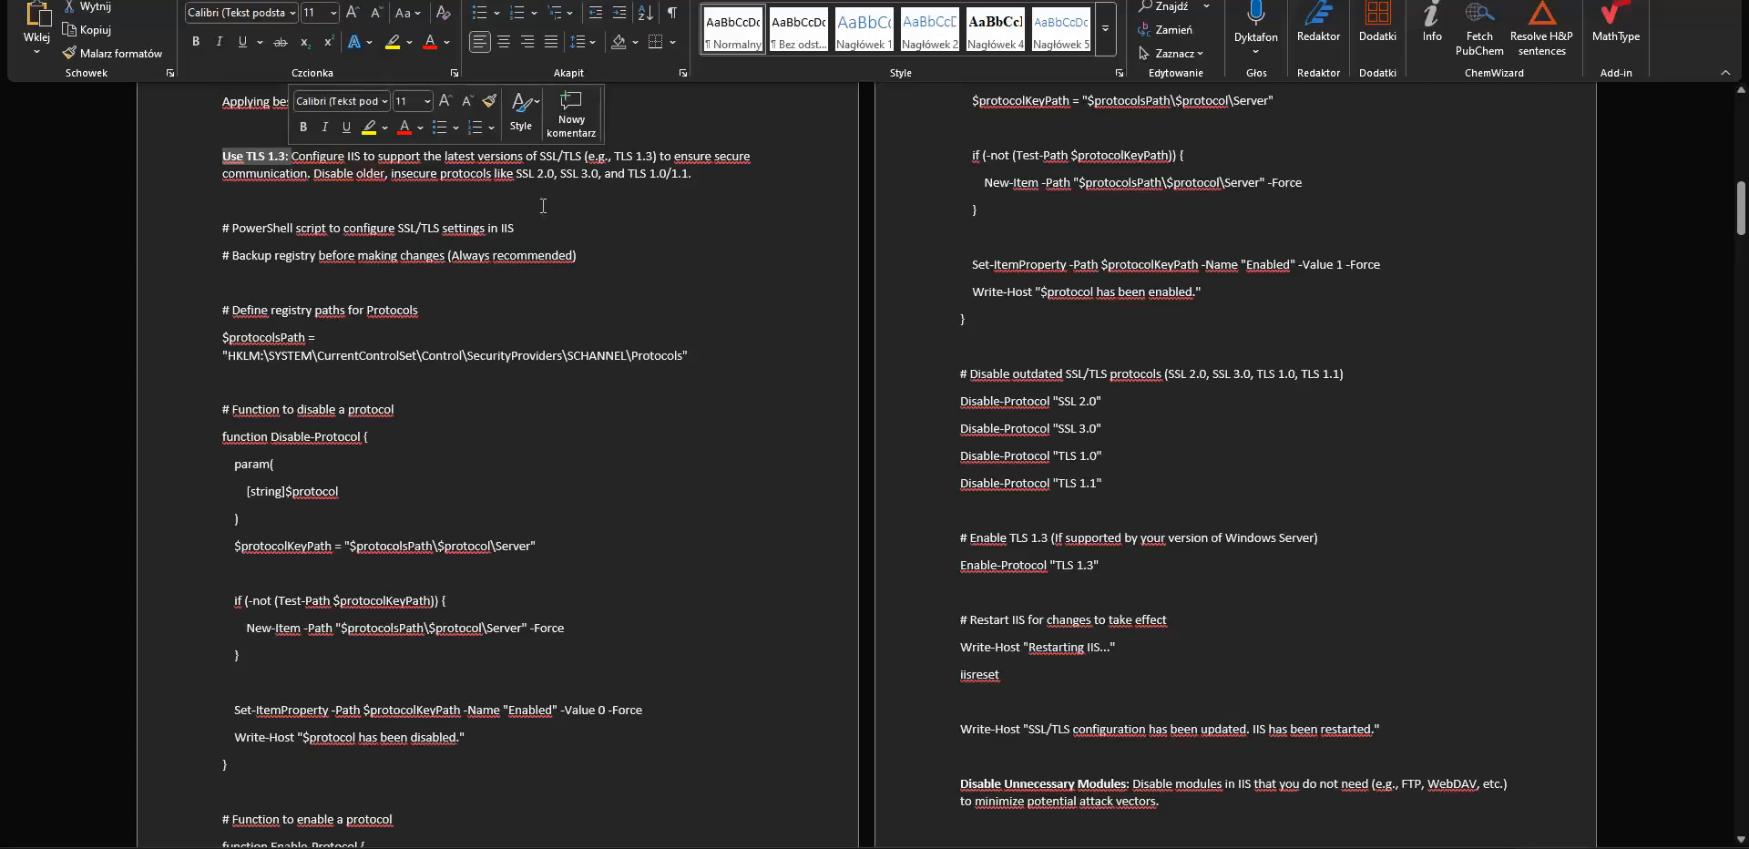
click(692, 260)
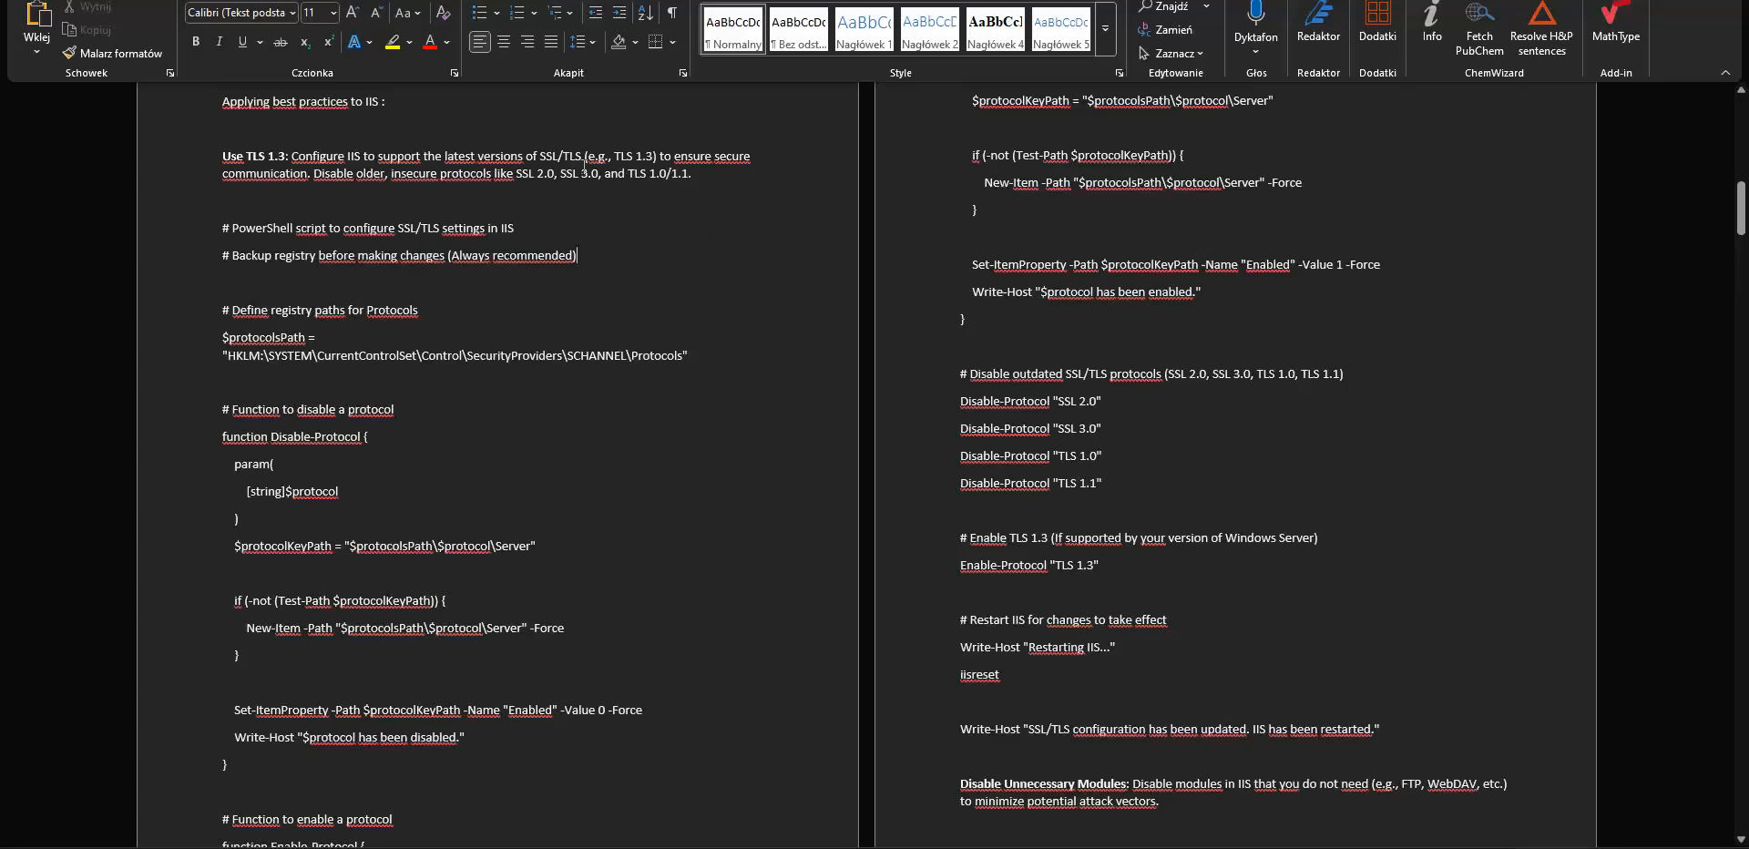
drag(654, 156, 610, 156)
click(726, 207)
drag(497, 177, 559, 179)
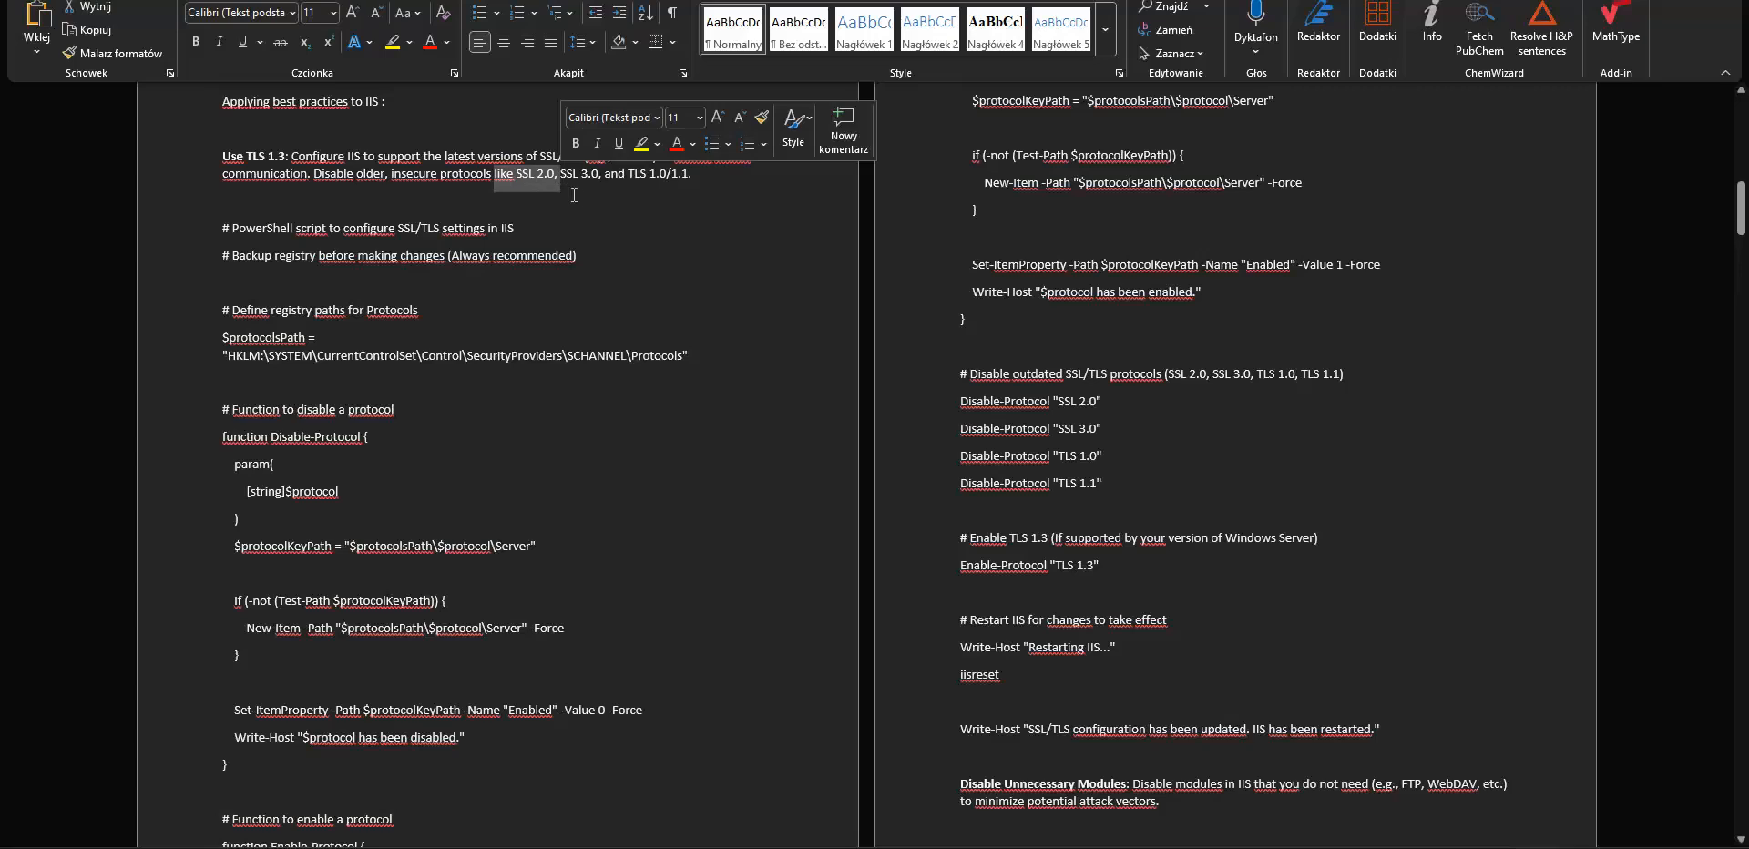
click(587, 188)
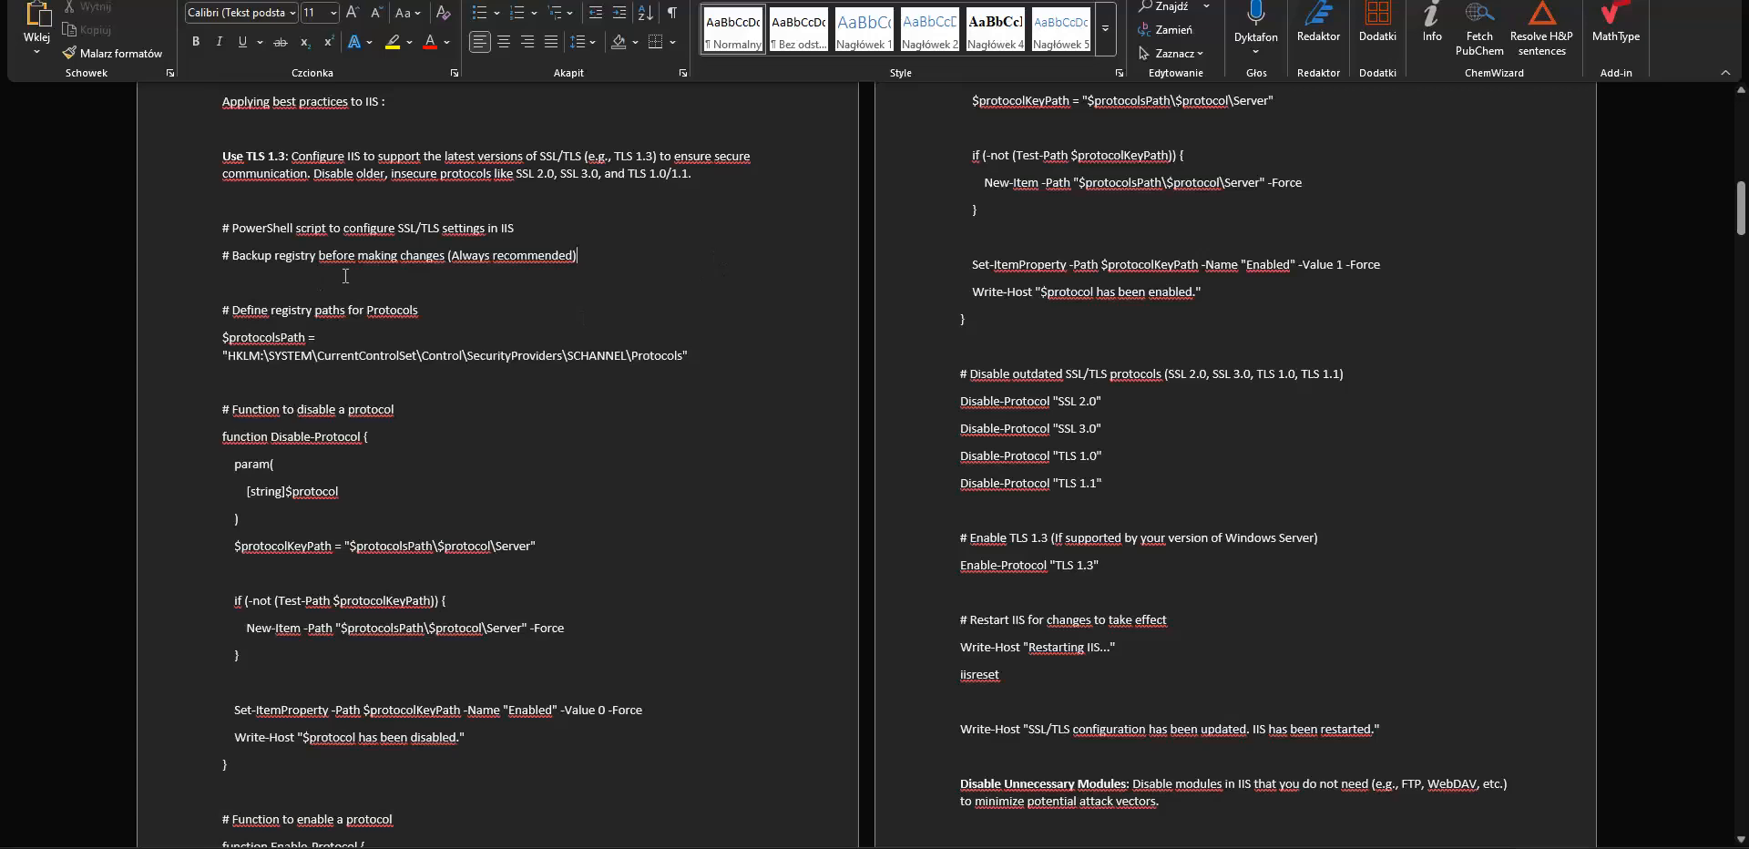
scroll(491, 285, down, 2)
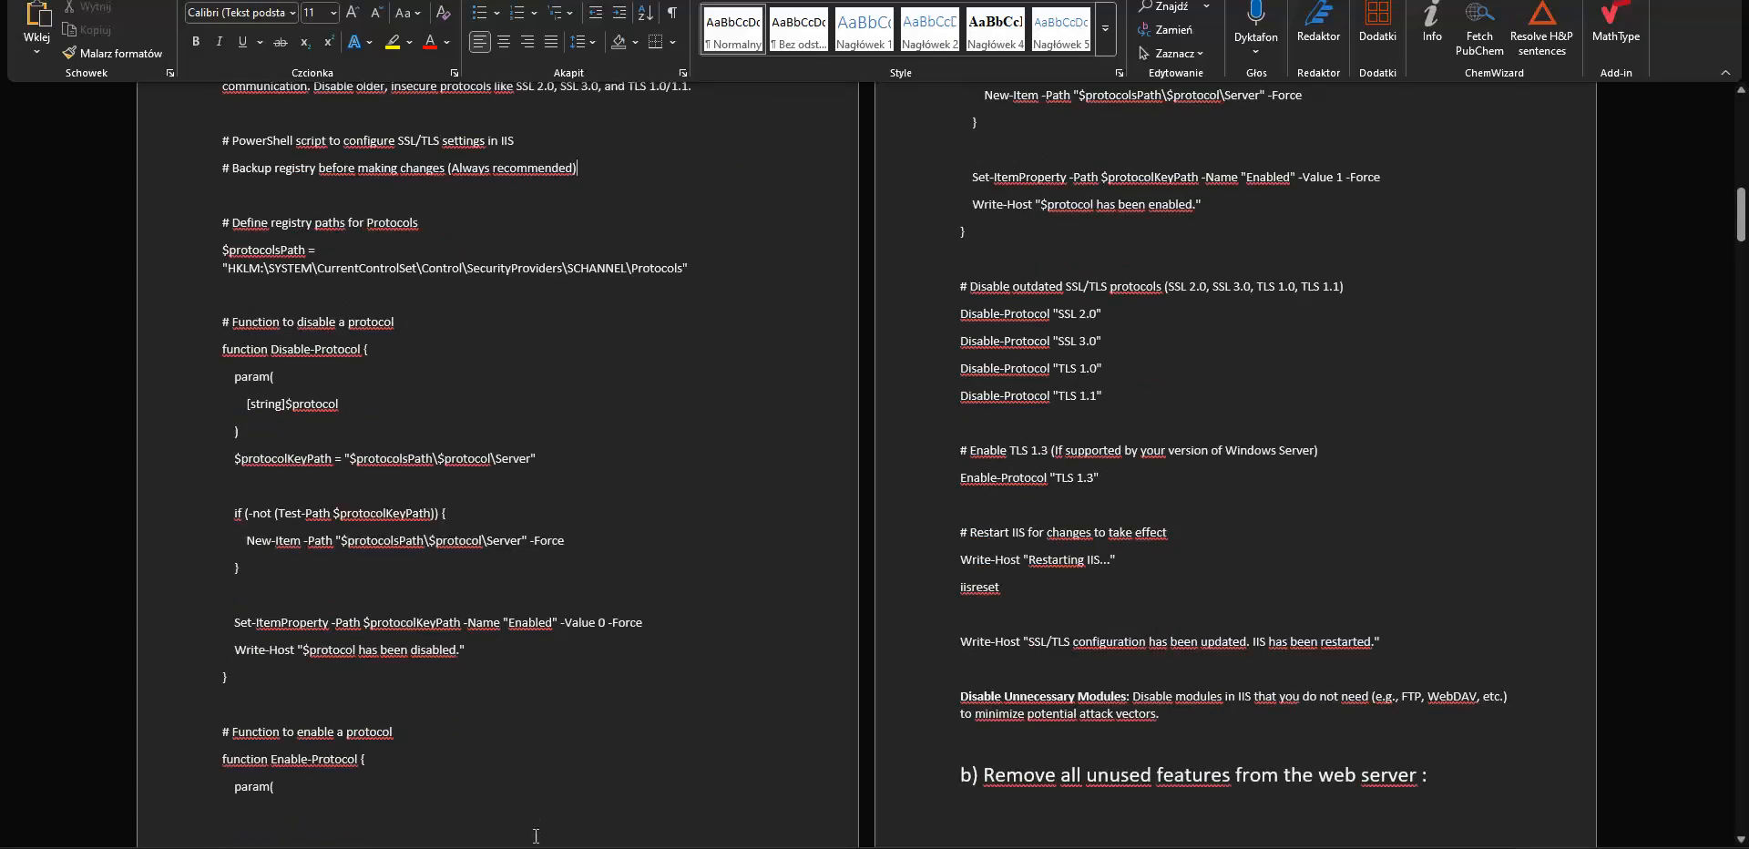
mouse_move(536, 839)
click(596, 763)
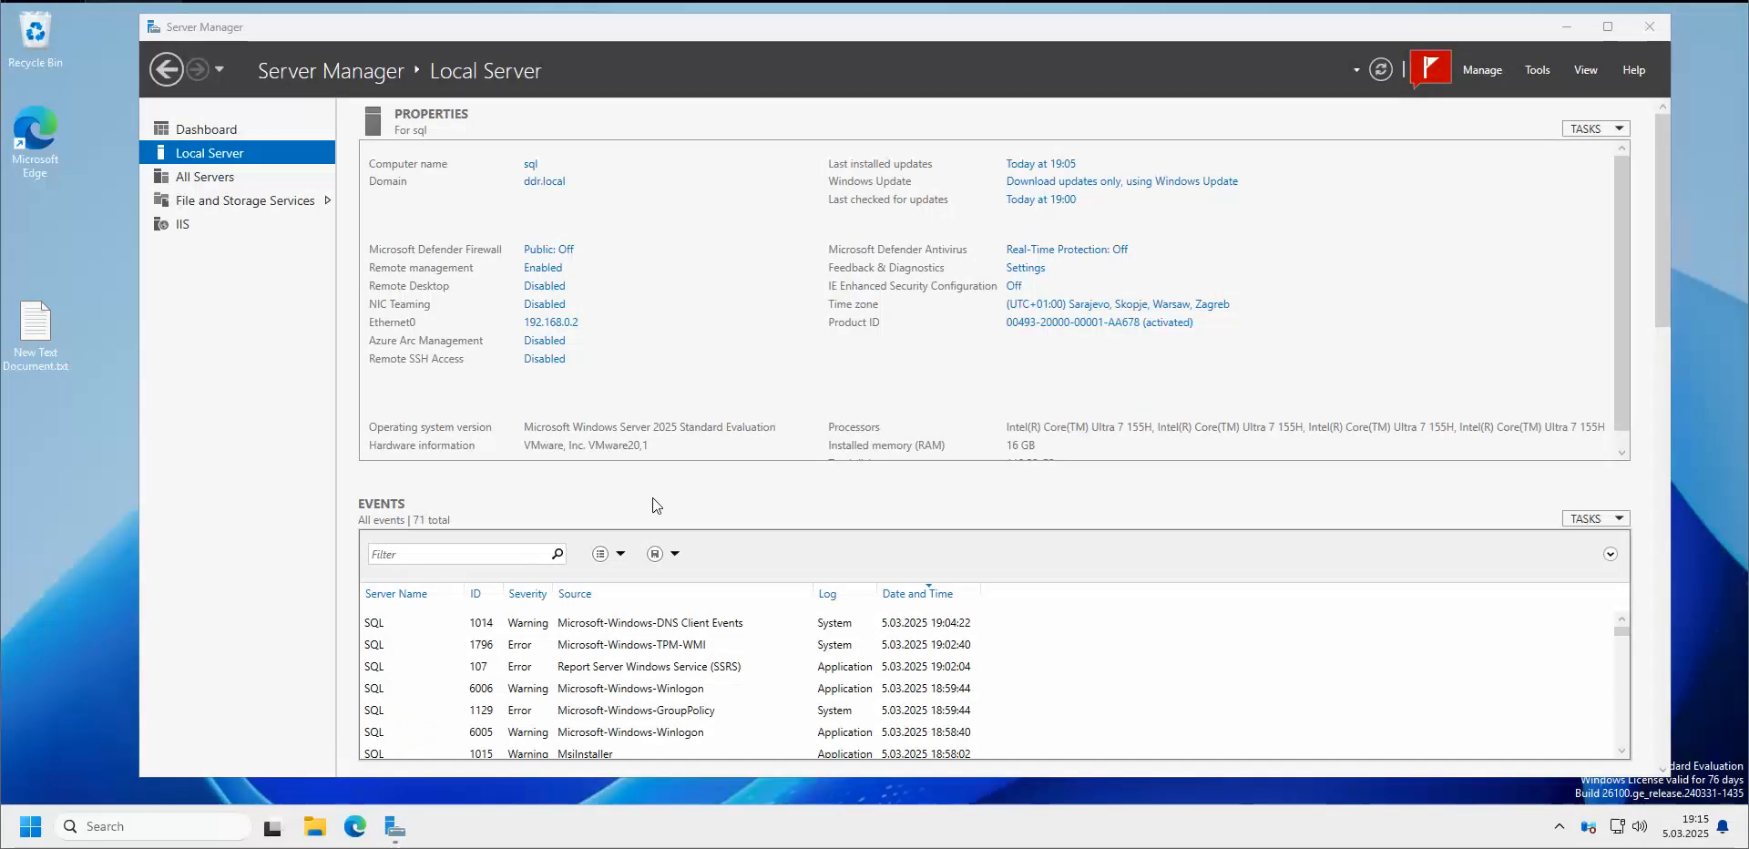
click(31, 826)
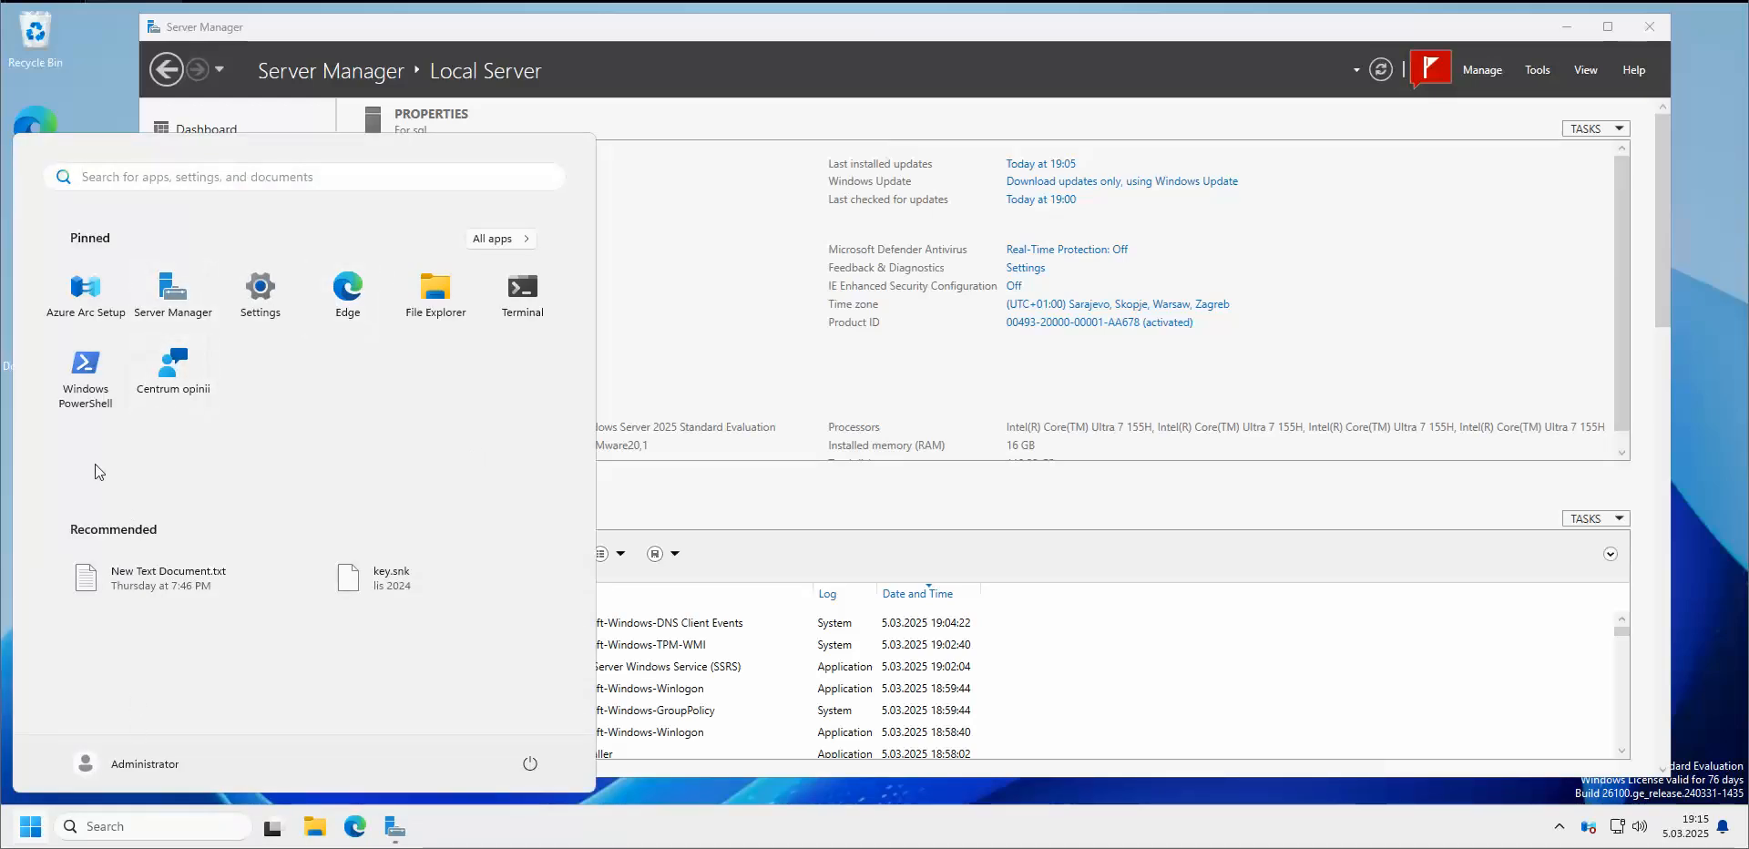
right_click(86, 375)
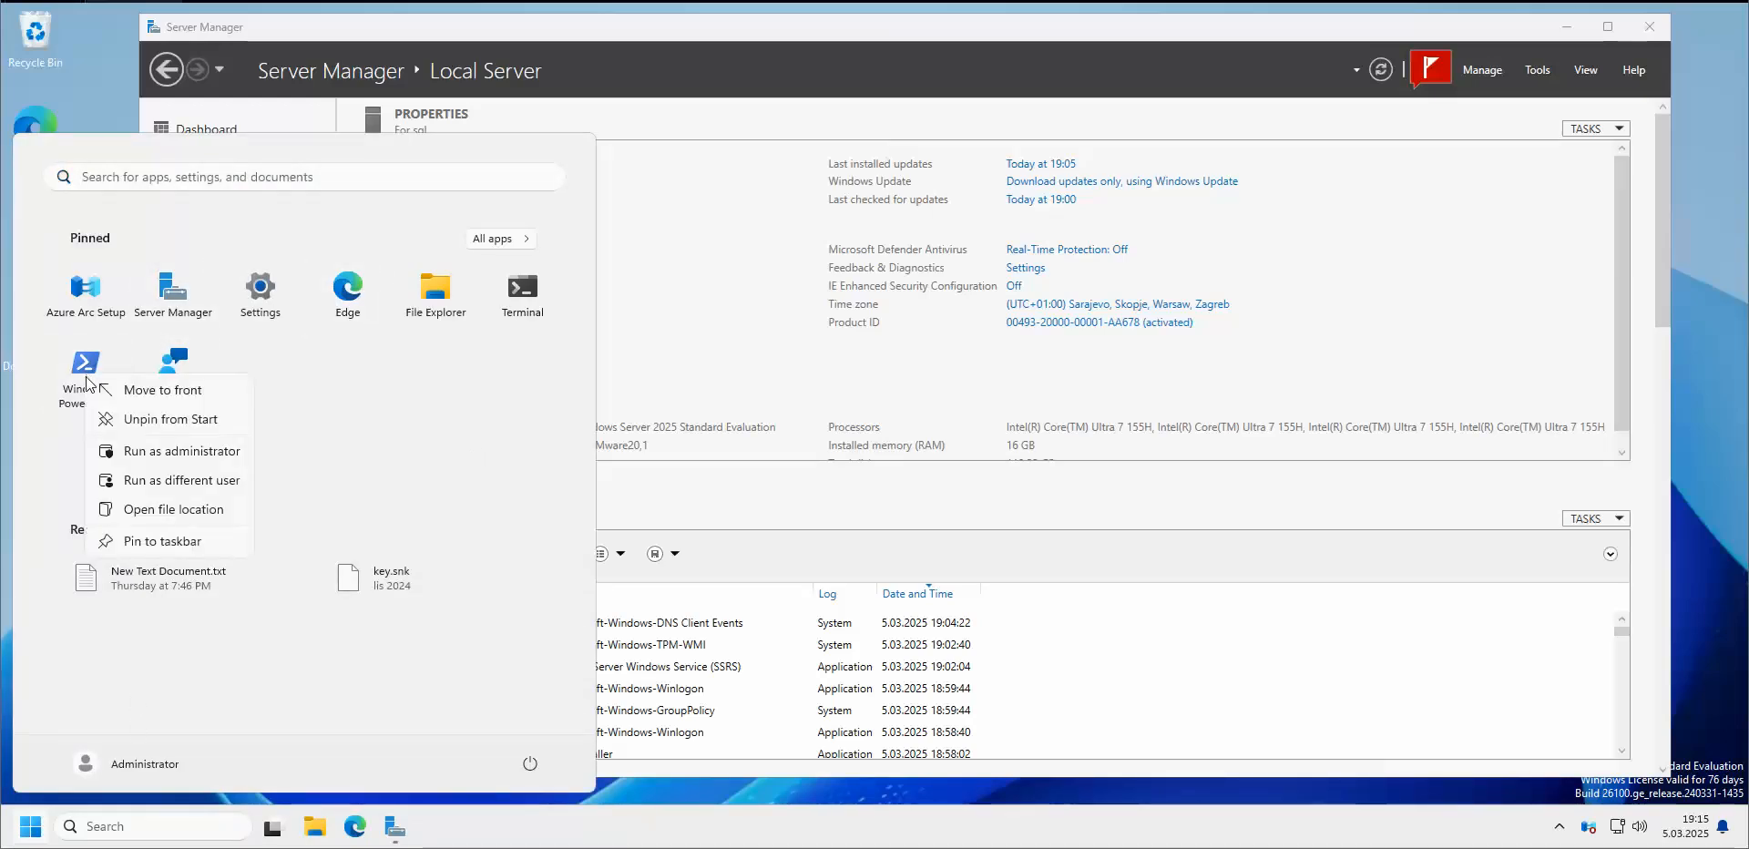
click(182, 451)
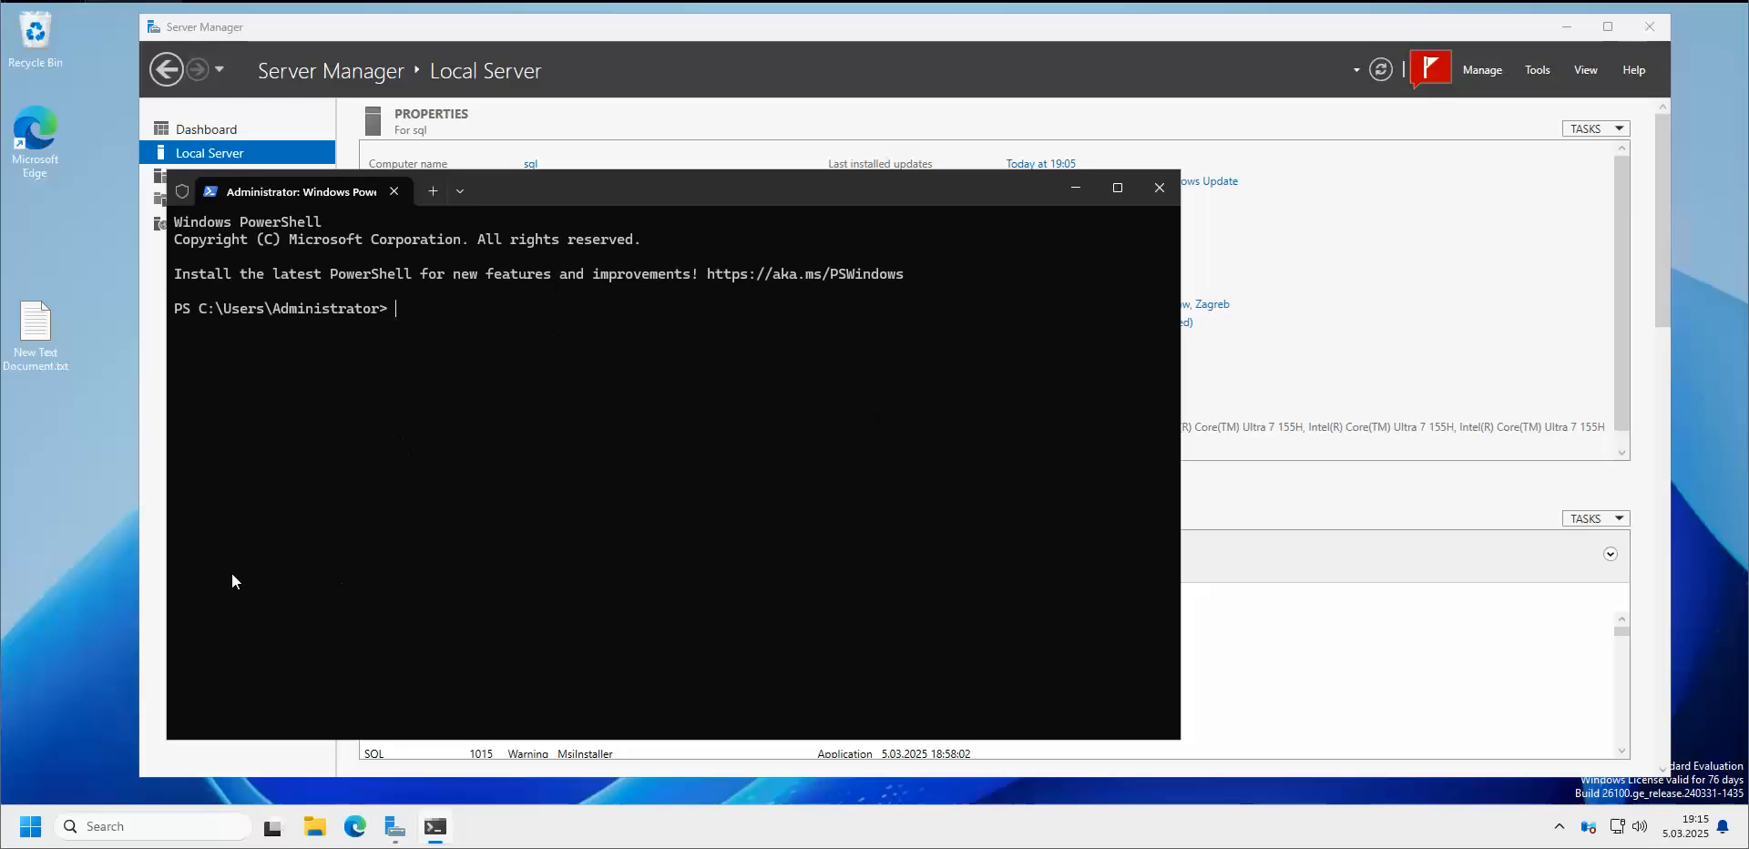
click(1159, 188)
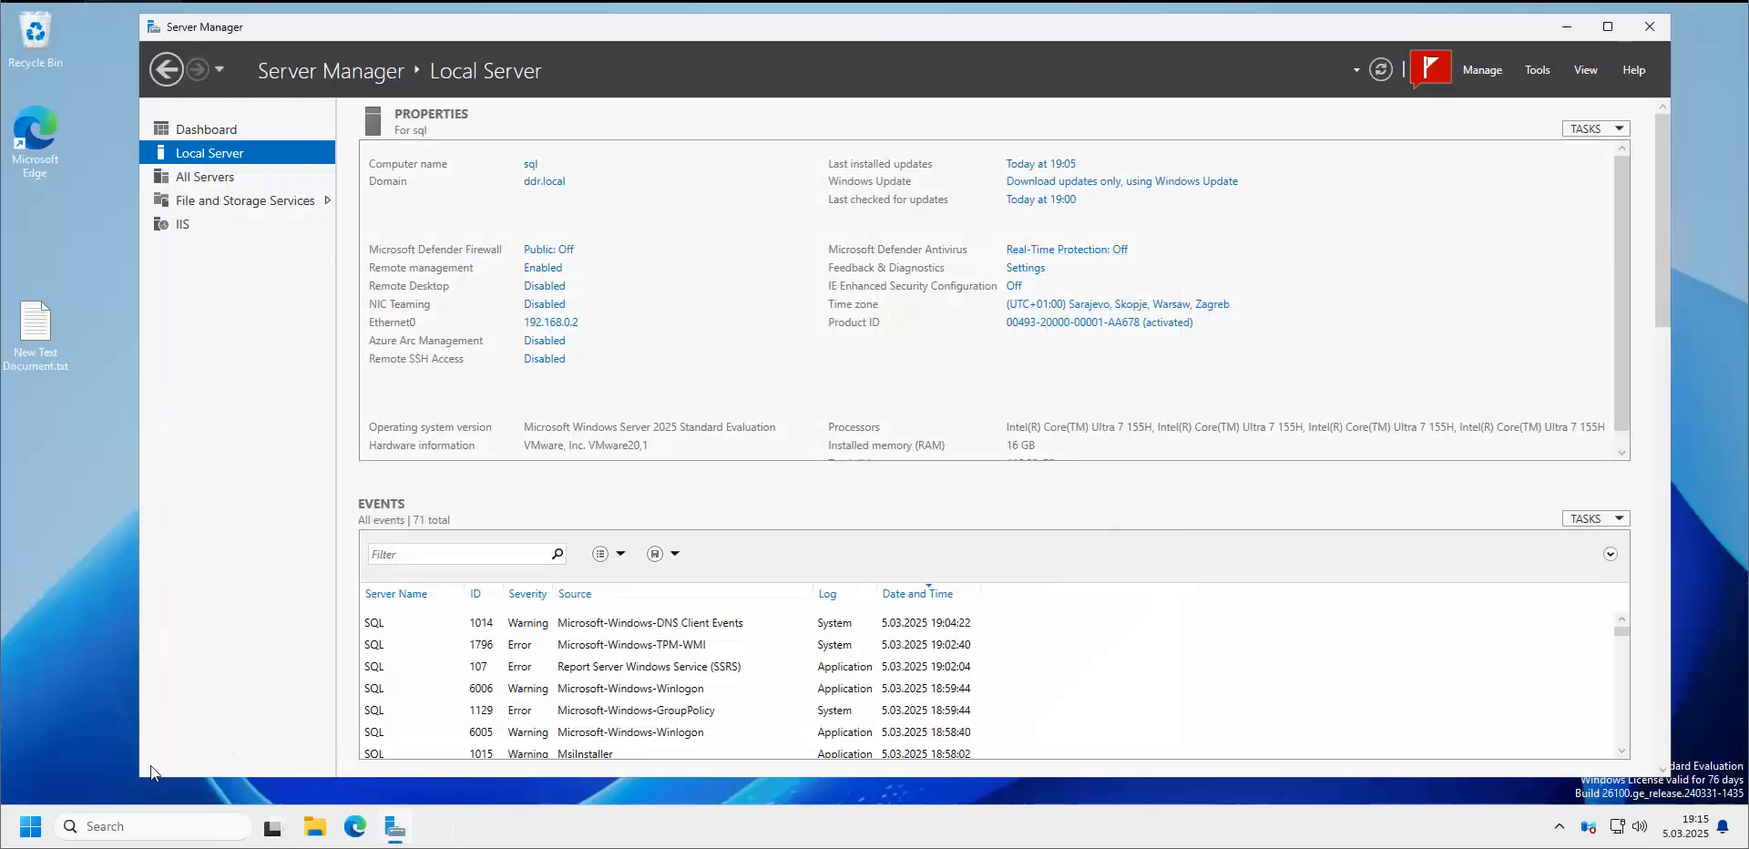
Search for "power" and launch Windows PowerShell ISE as administrator
click(27, 836)
text(p)
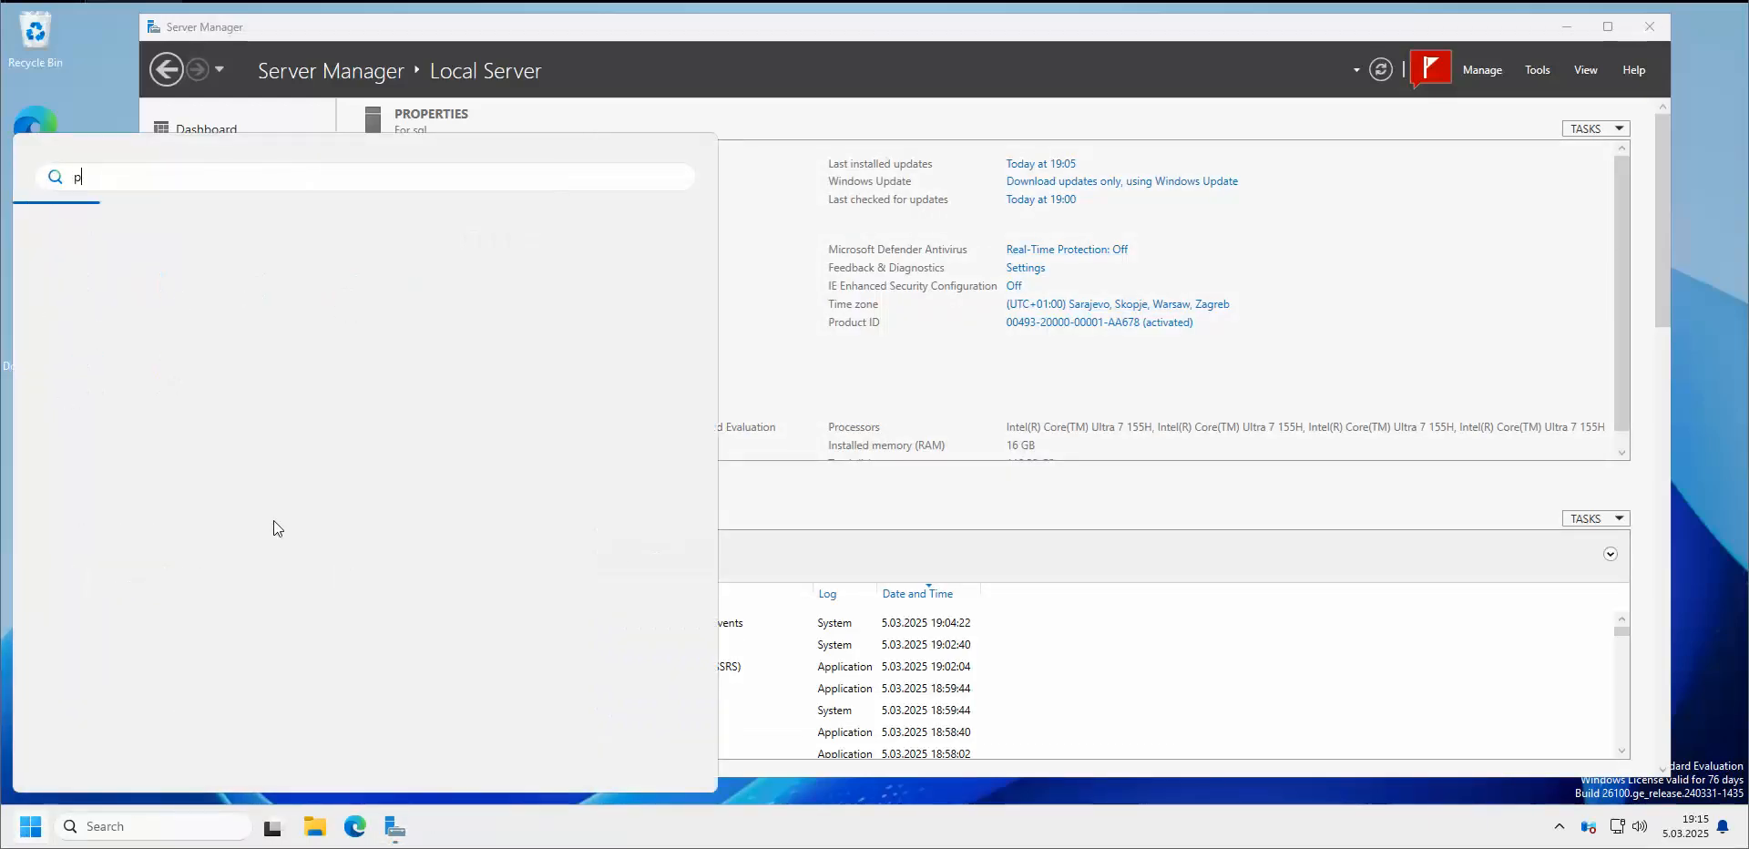
text(ower)
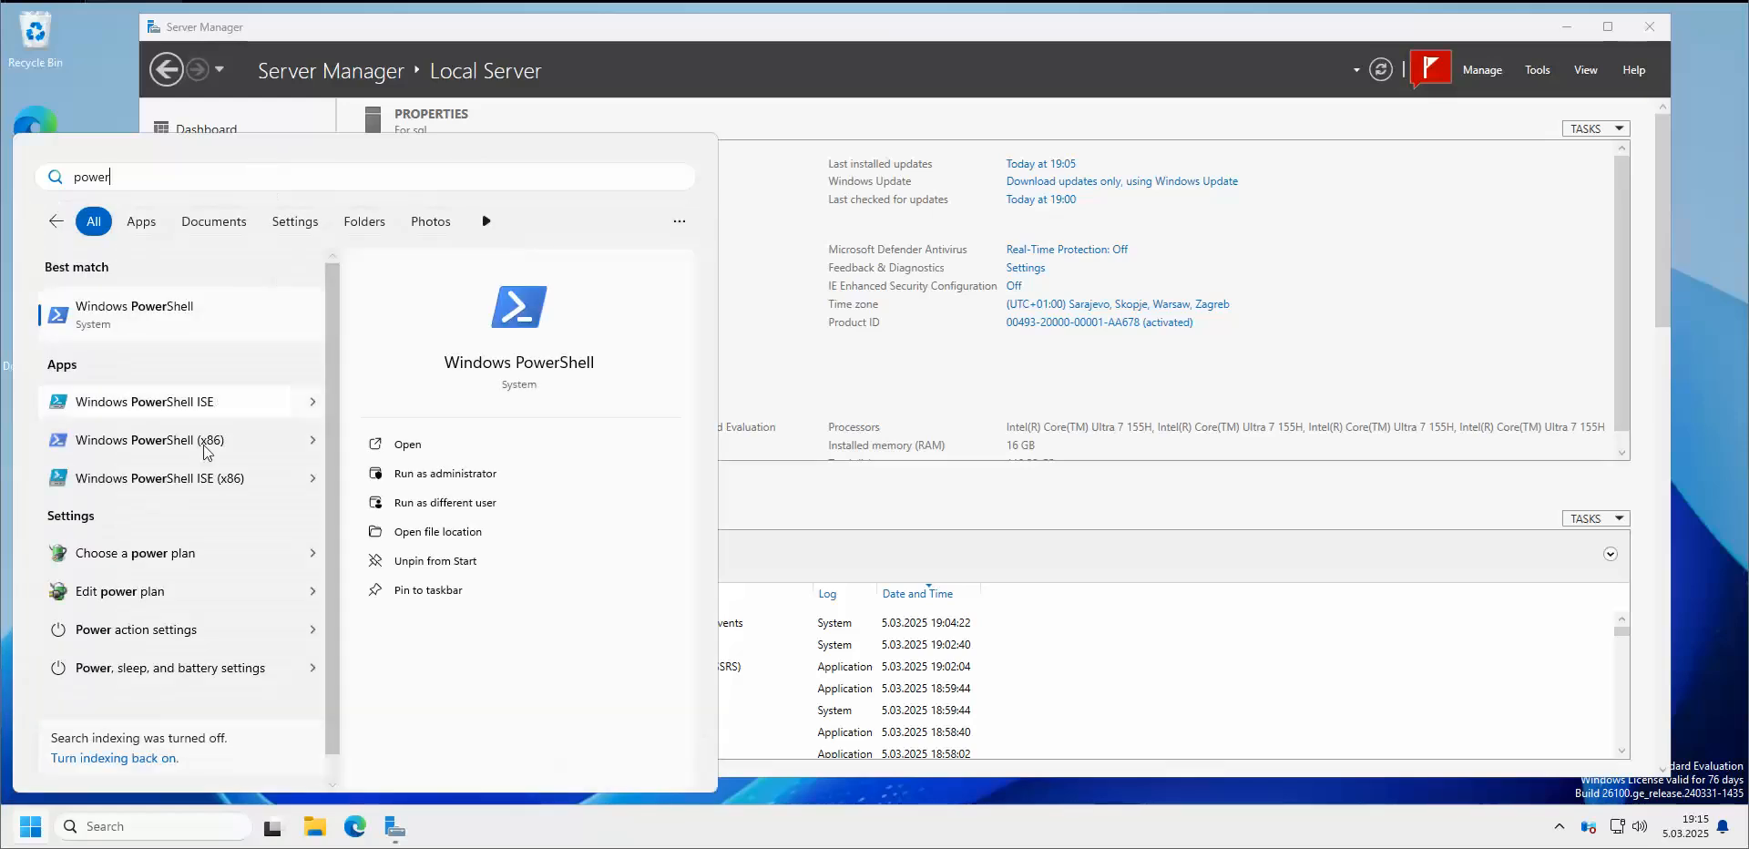
click(314, 404)
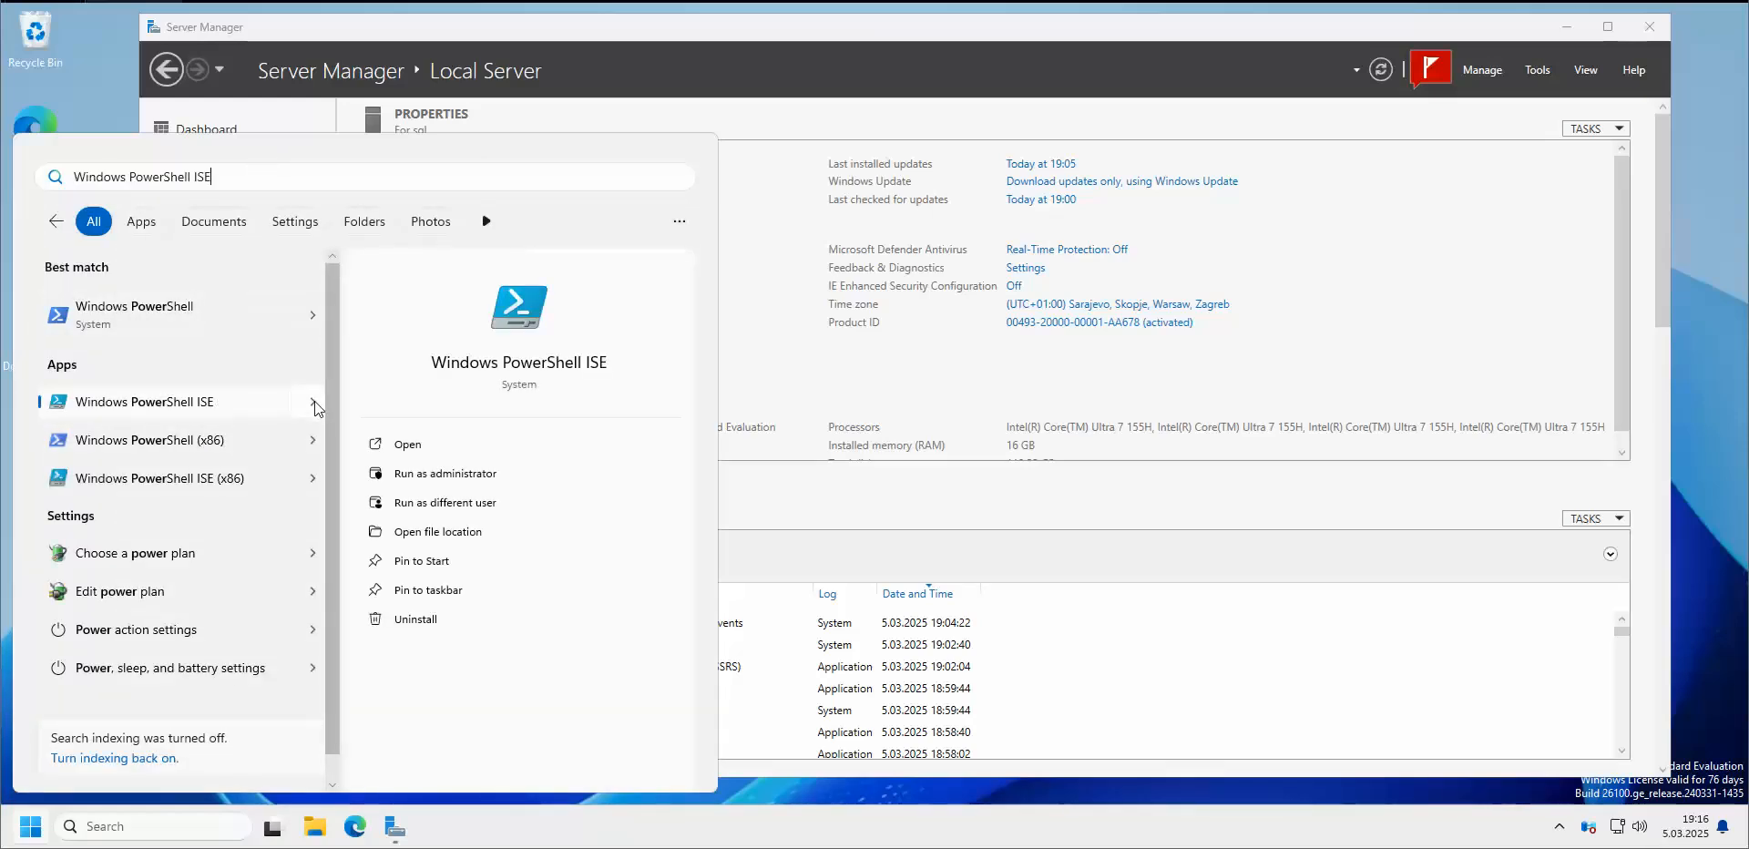
click(447, 474)
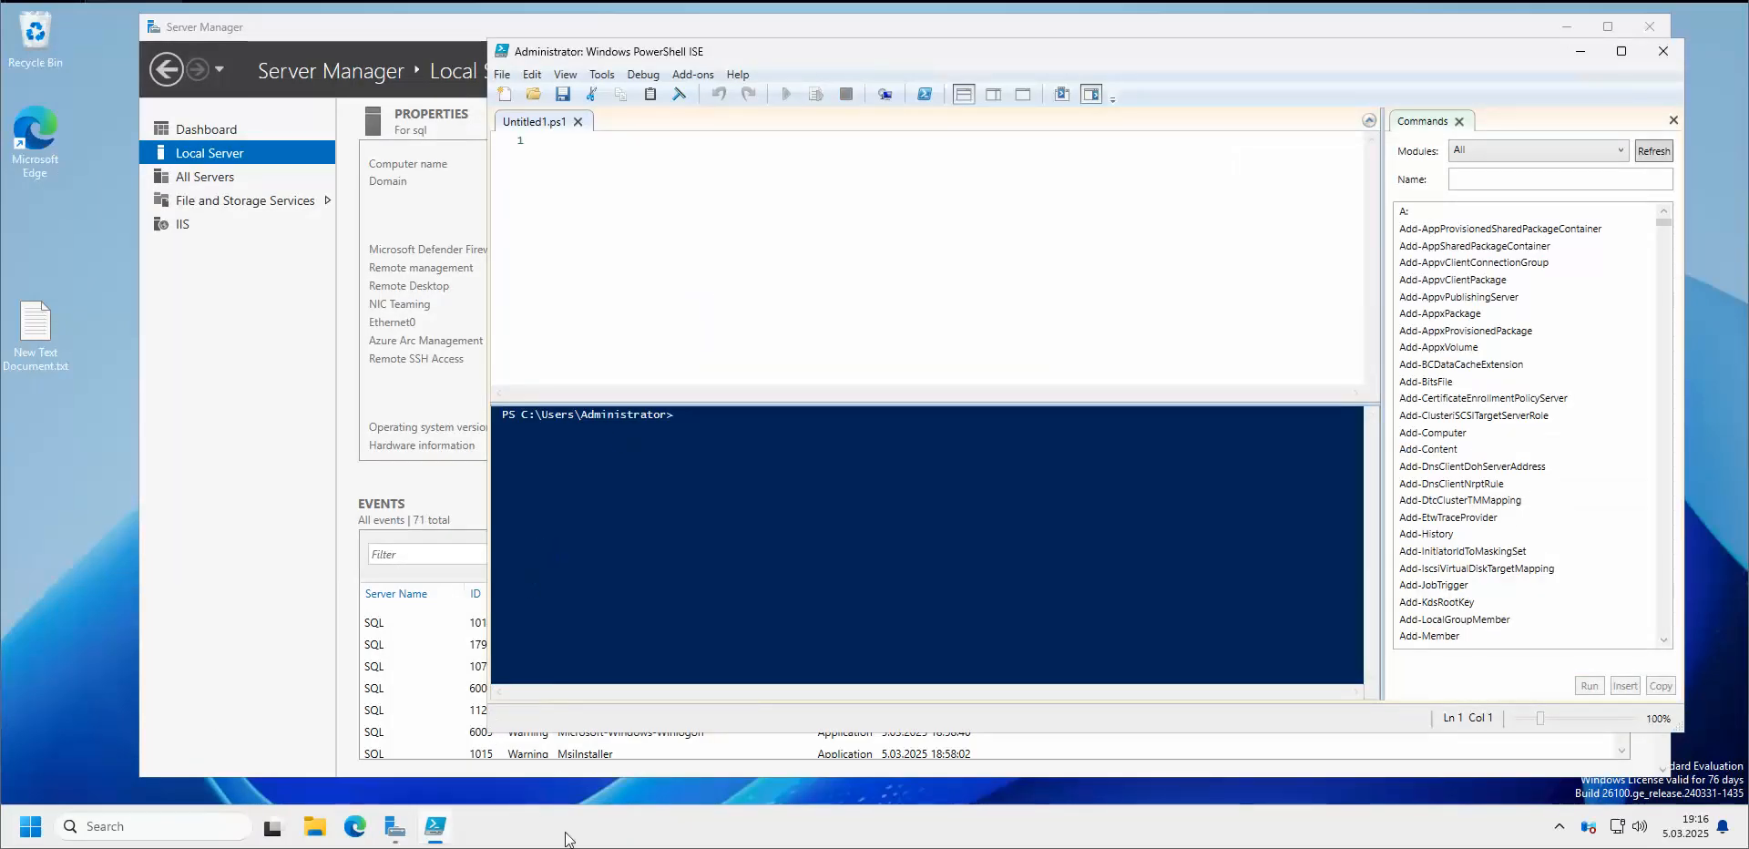
Switch to the Word notes and examine the opening lines of the SSL/TLS script, including the registry backup comment
key(alt+Tab)
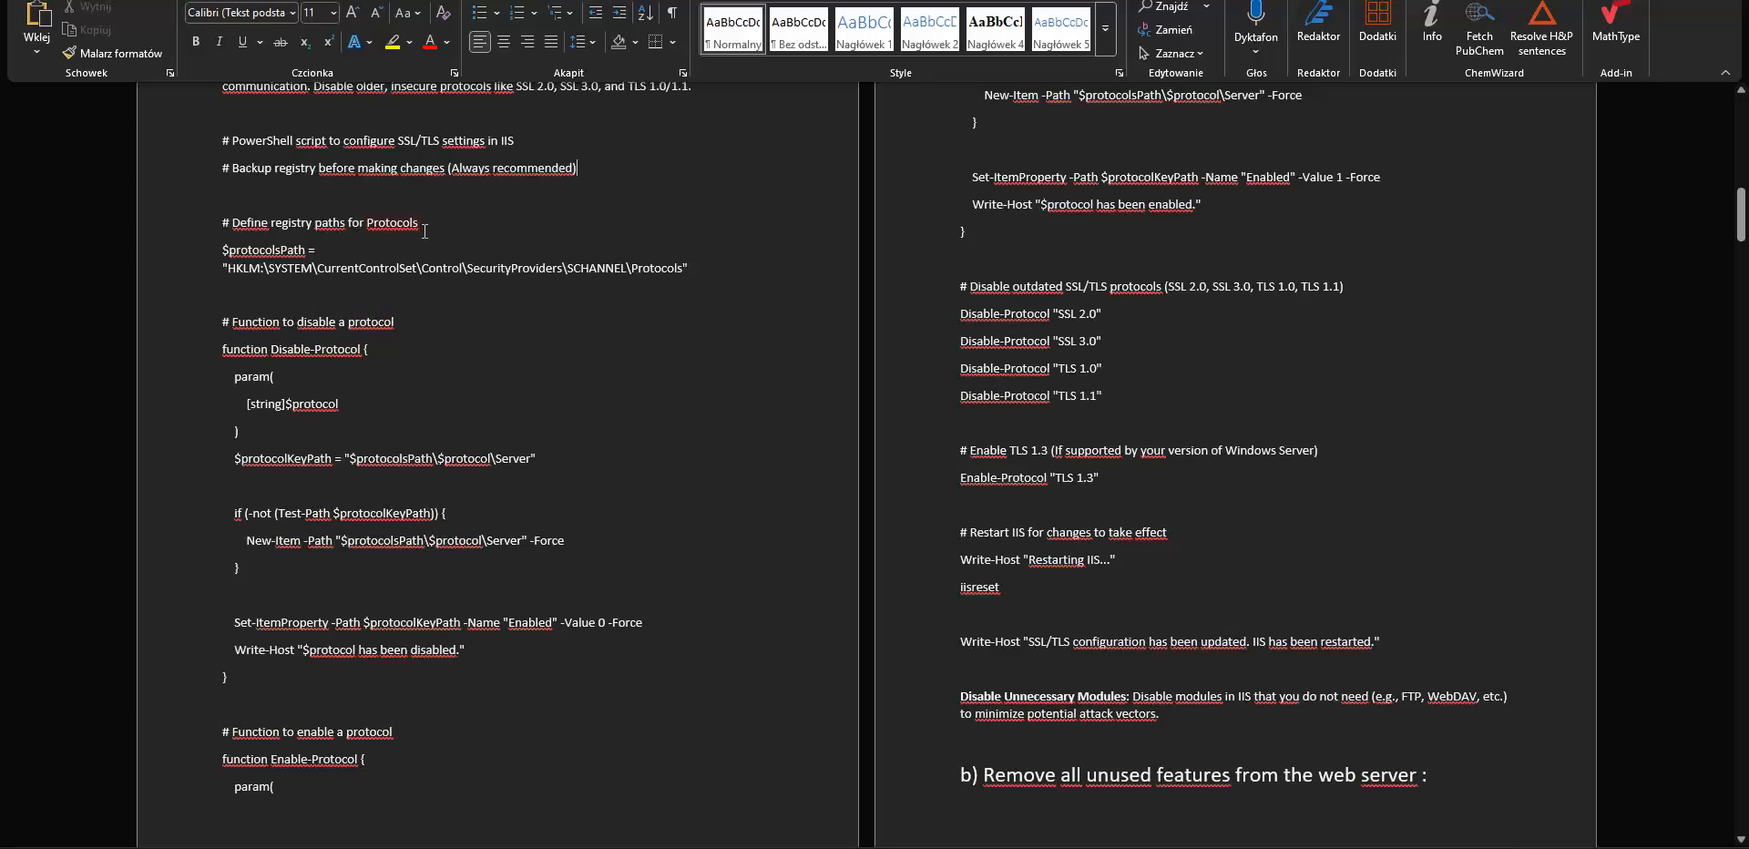
scroll(356, 315, up, 1)
scroll(411, 274, up, 2)
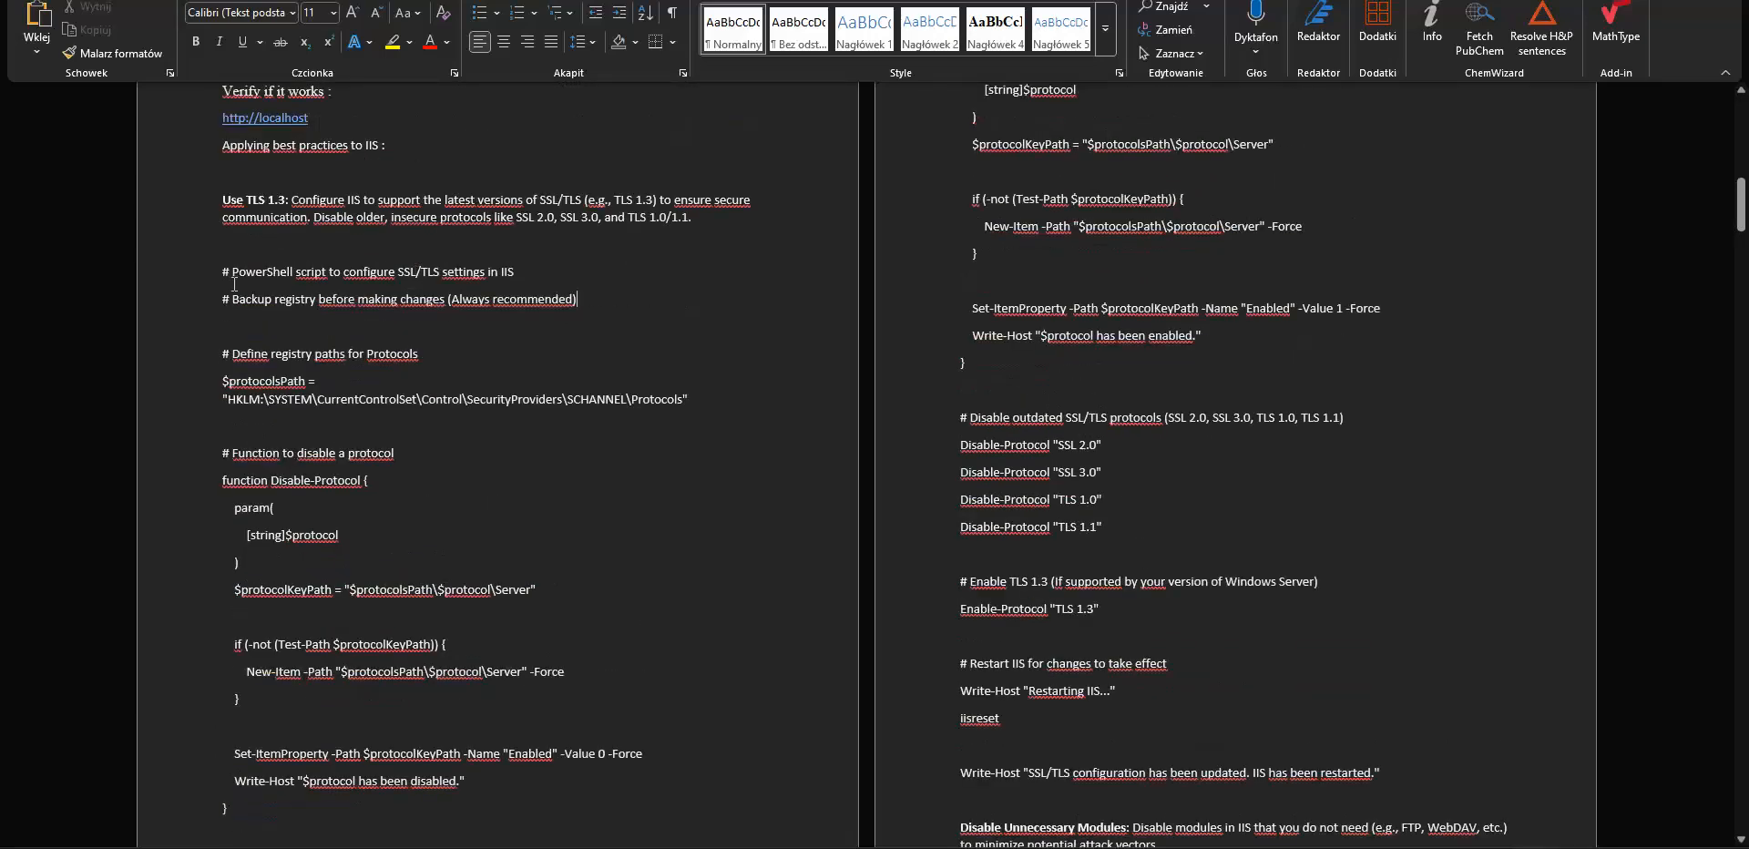
drag(221, 273, 663, 497)
click(548, 335)
click(450, 300)
right_click(450, 300)
click(573, 278)
drag(233, 300, 583, 306)
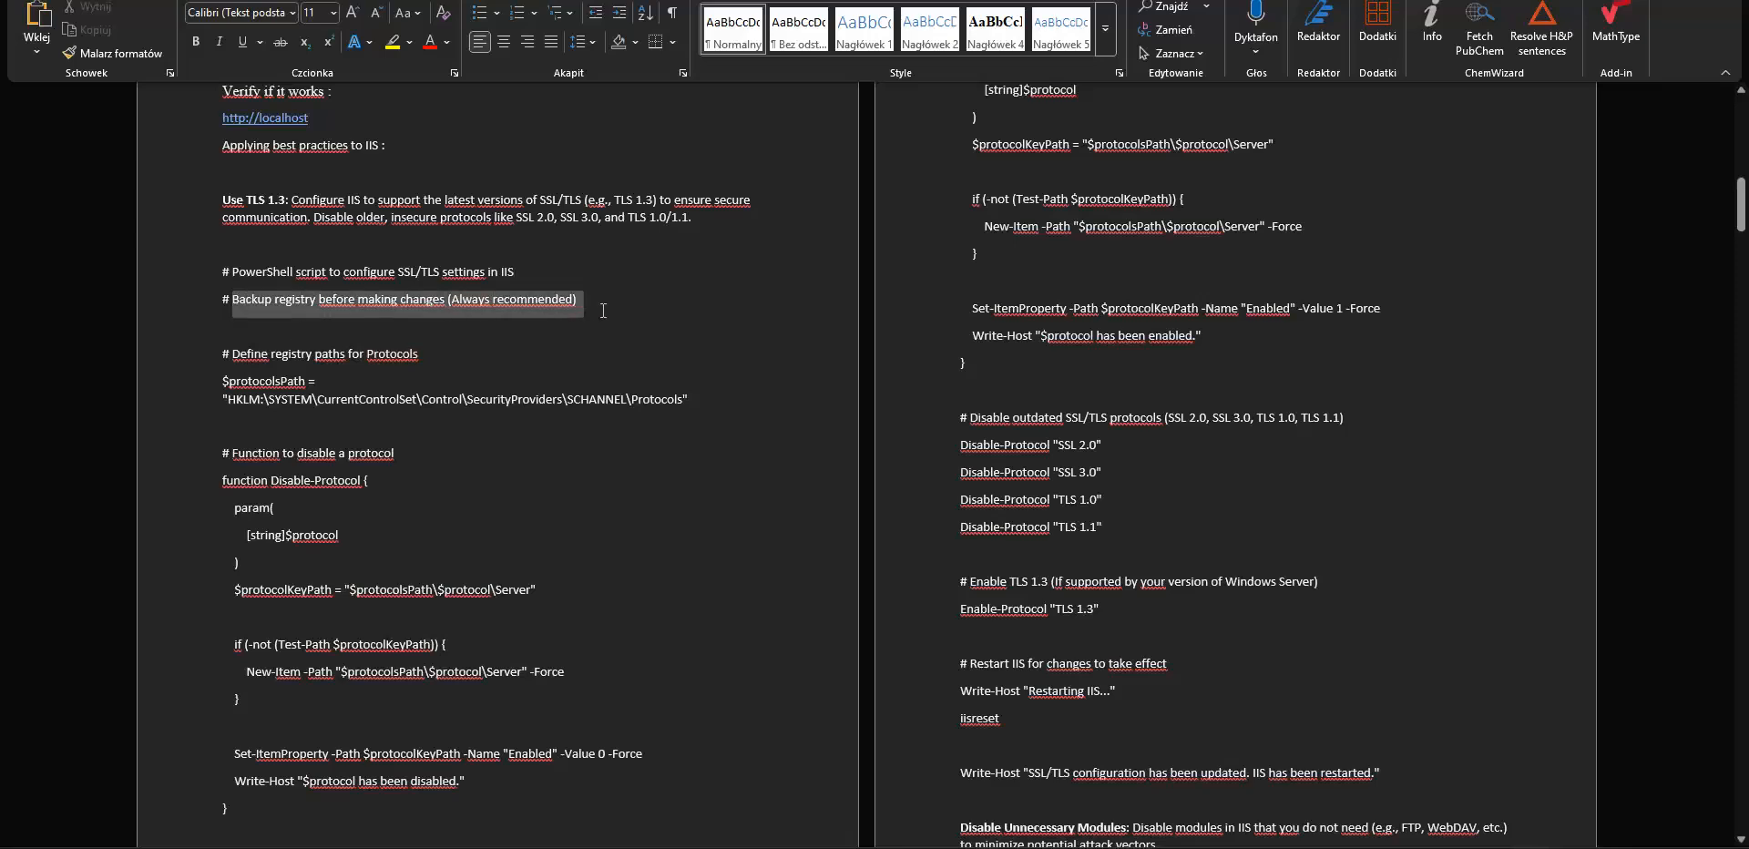
click(503, 359)
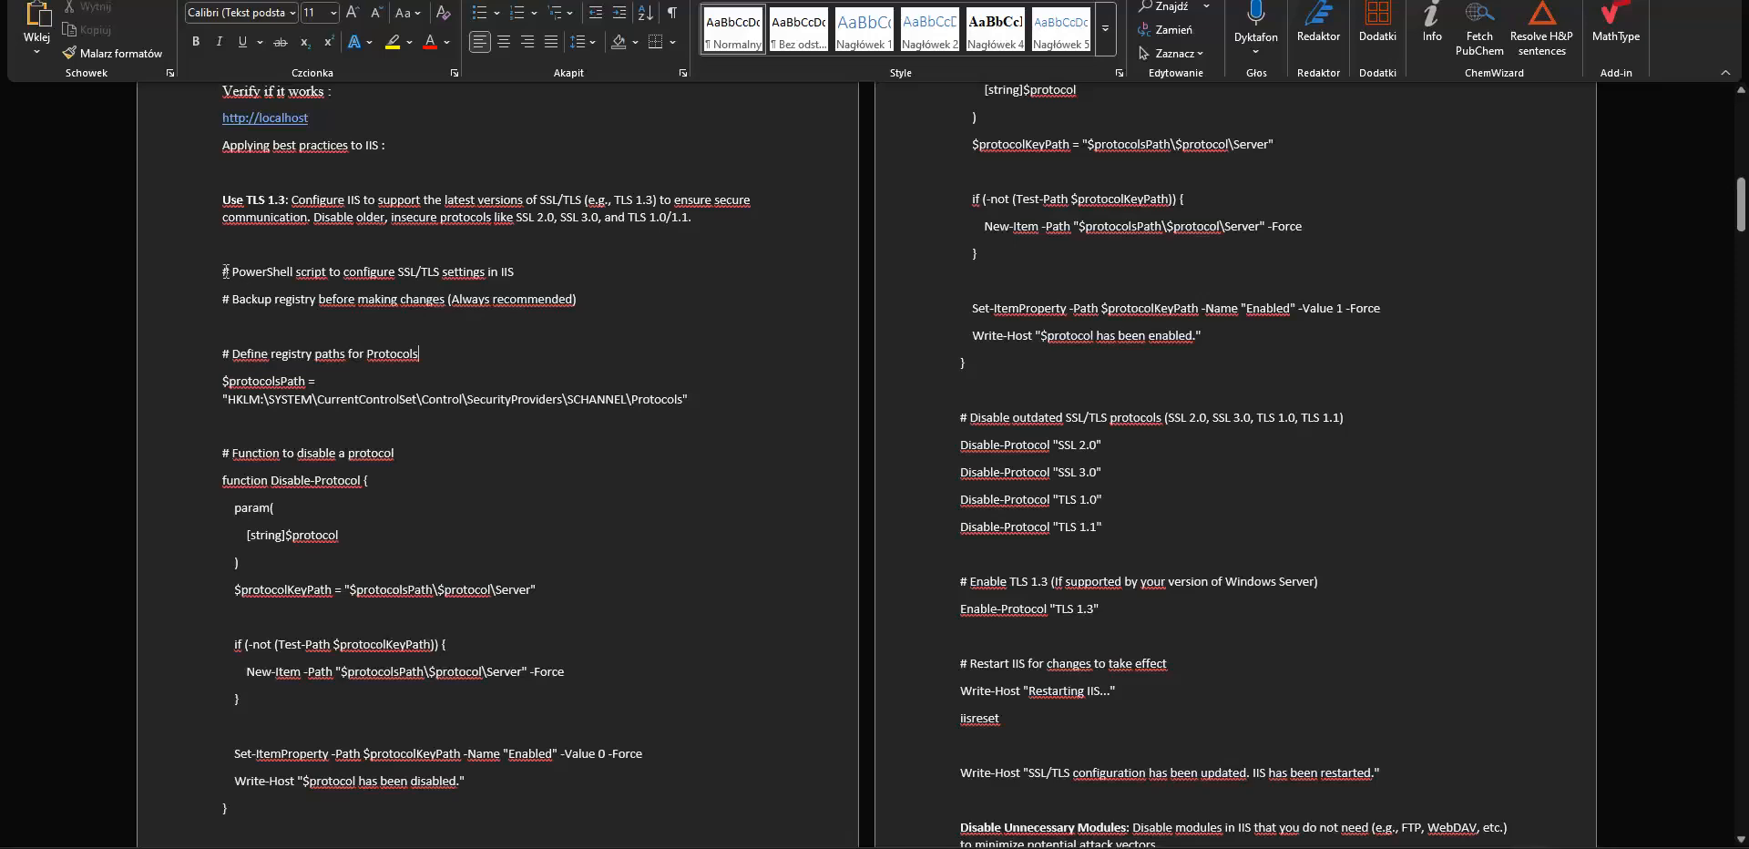
Copy the entire SSL/TLS script, from the "PowerShell script to configure SSL/TLS settings in IIS" comment through the final Write-Host line
drag(224, 271, 1400, 724)
scroll(1378, 774, down, 1)
right_click(1042, 425)
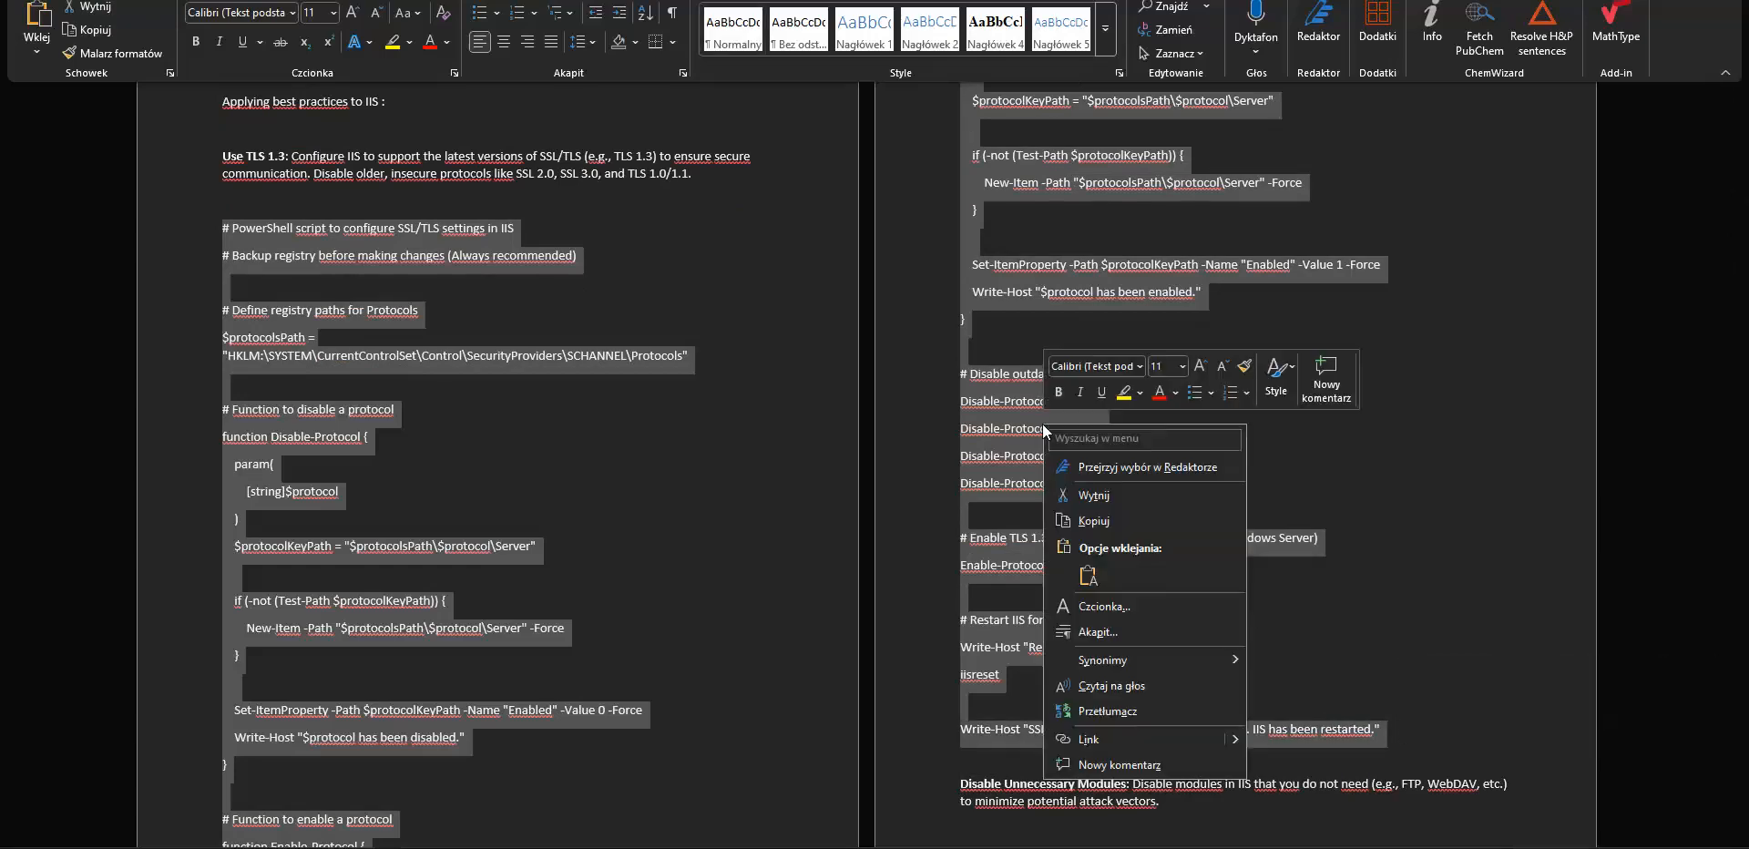
click(1115, 524)
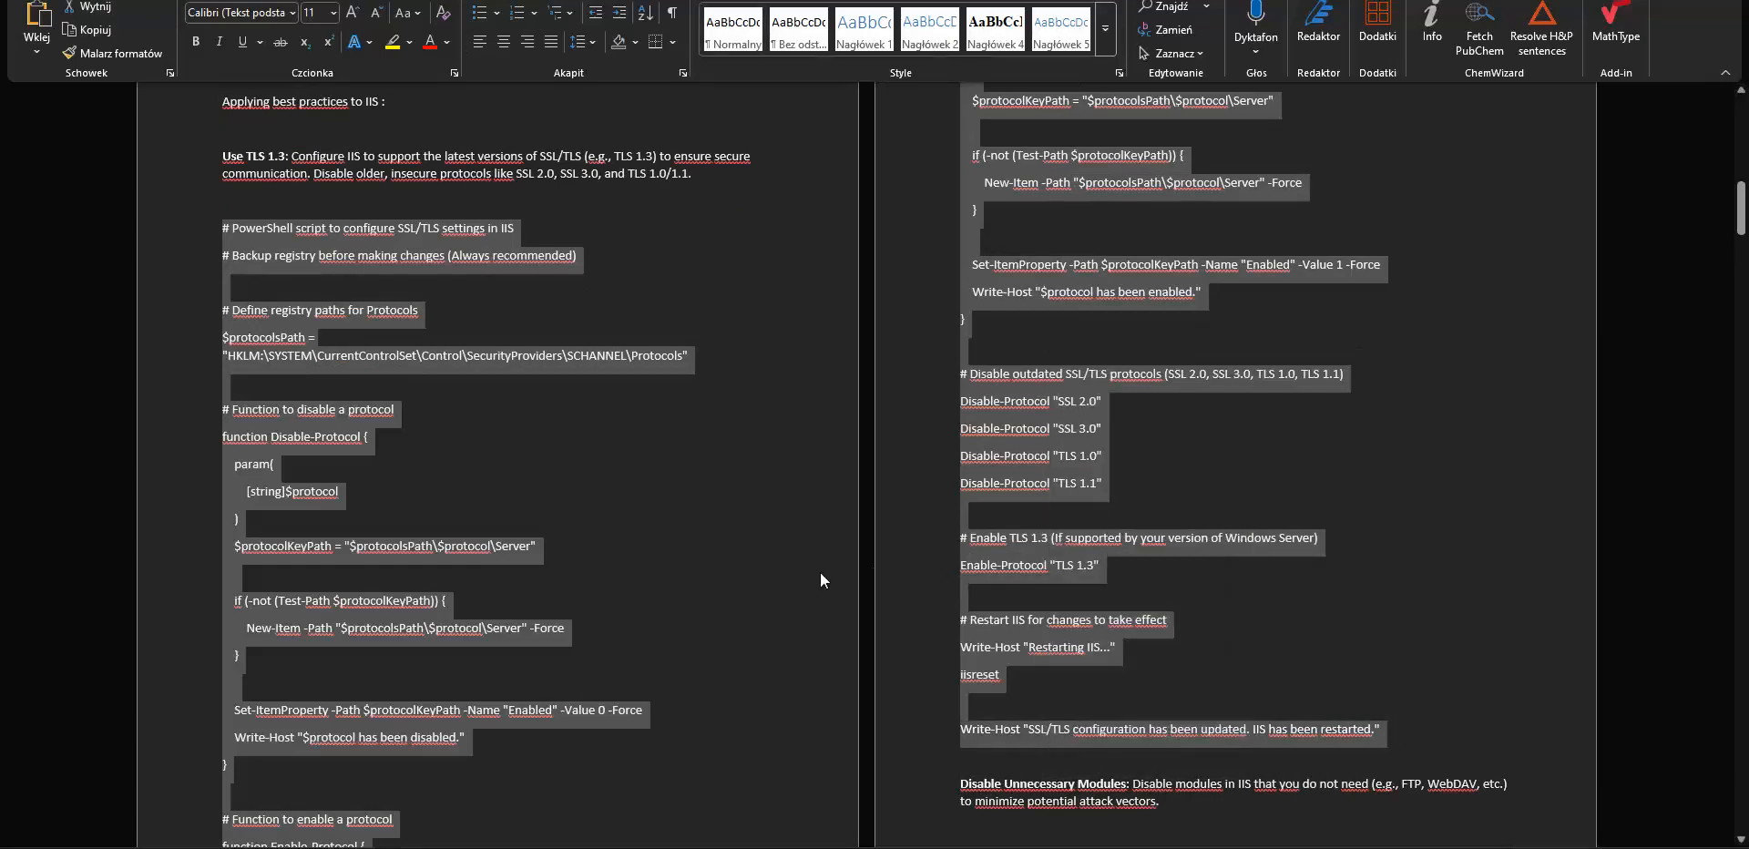
Switch to PowerShell ISE, paste the SSL/TLS script into Untitled1.ps1, and move the ISE window toward the desktop's upper-left area
click(606, 775)
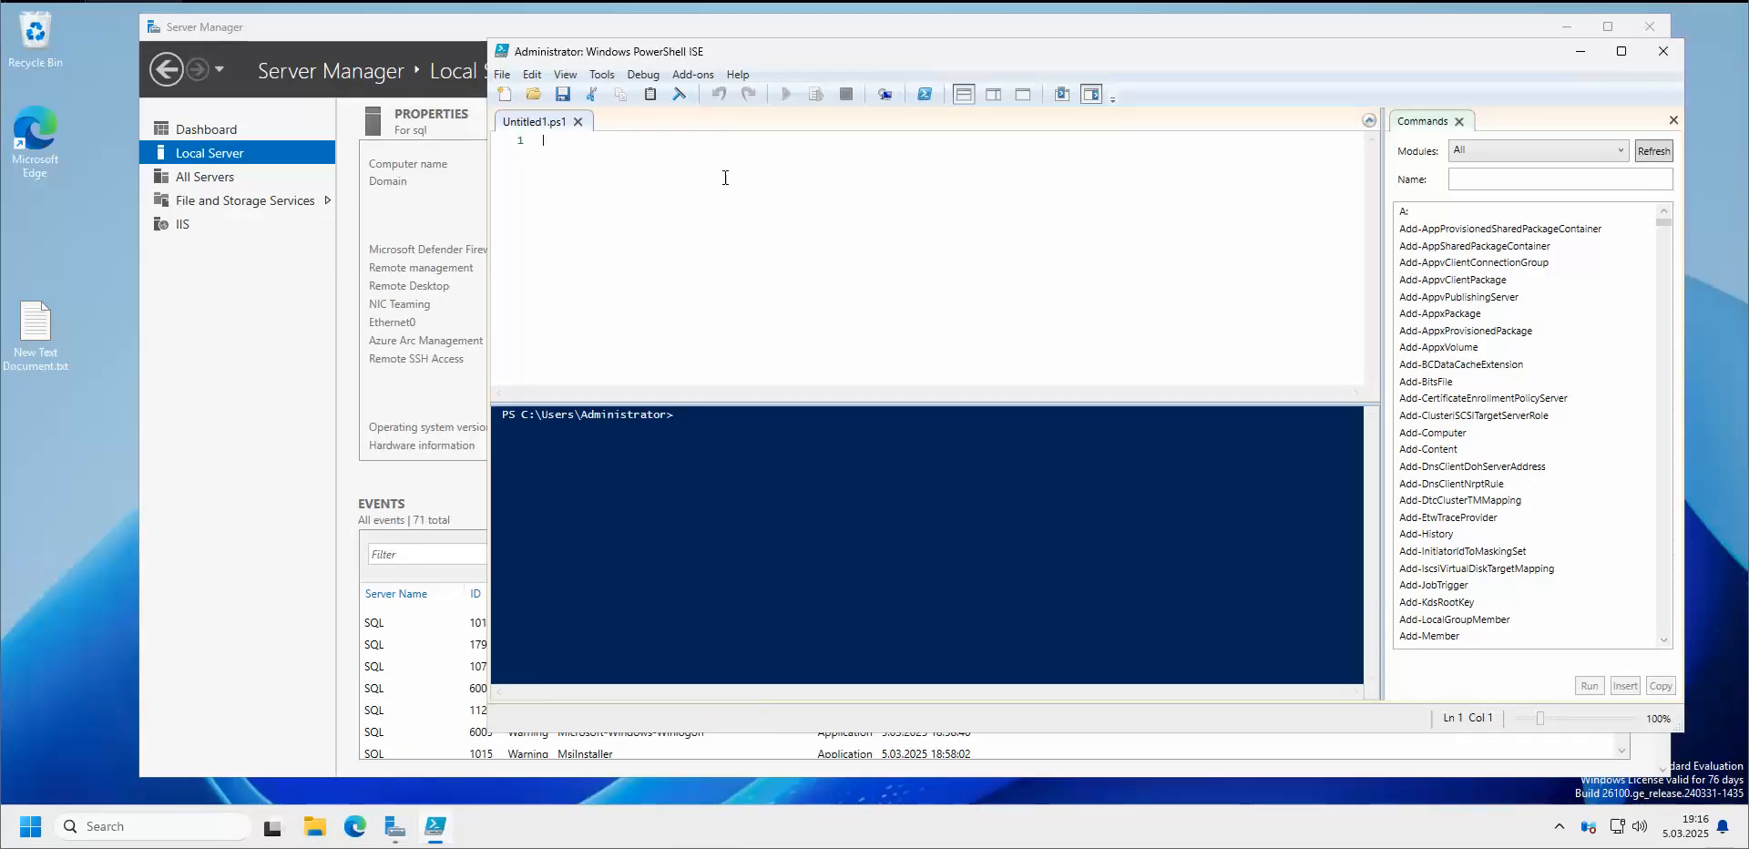
key(ctrl+v)
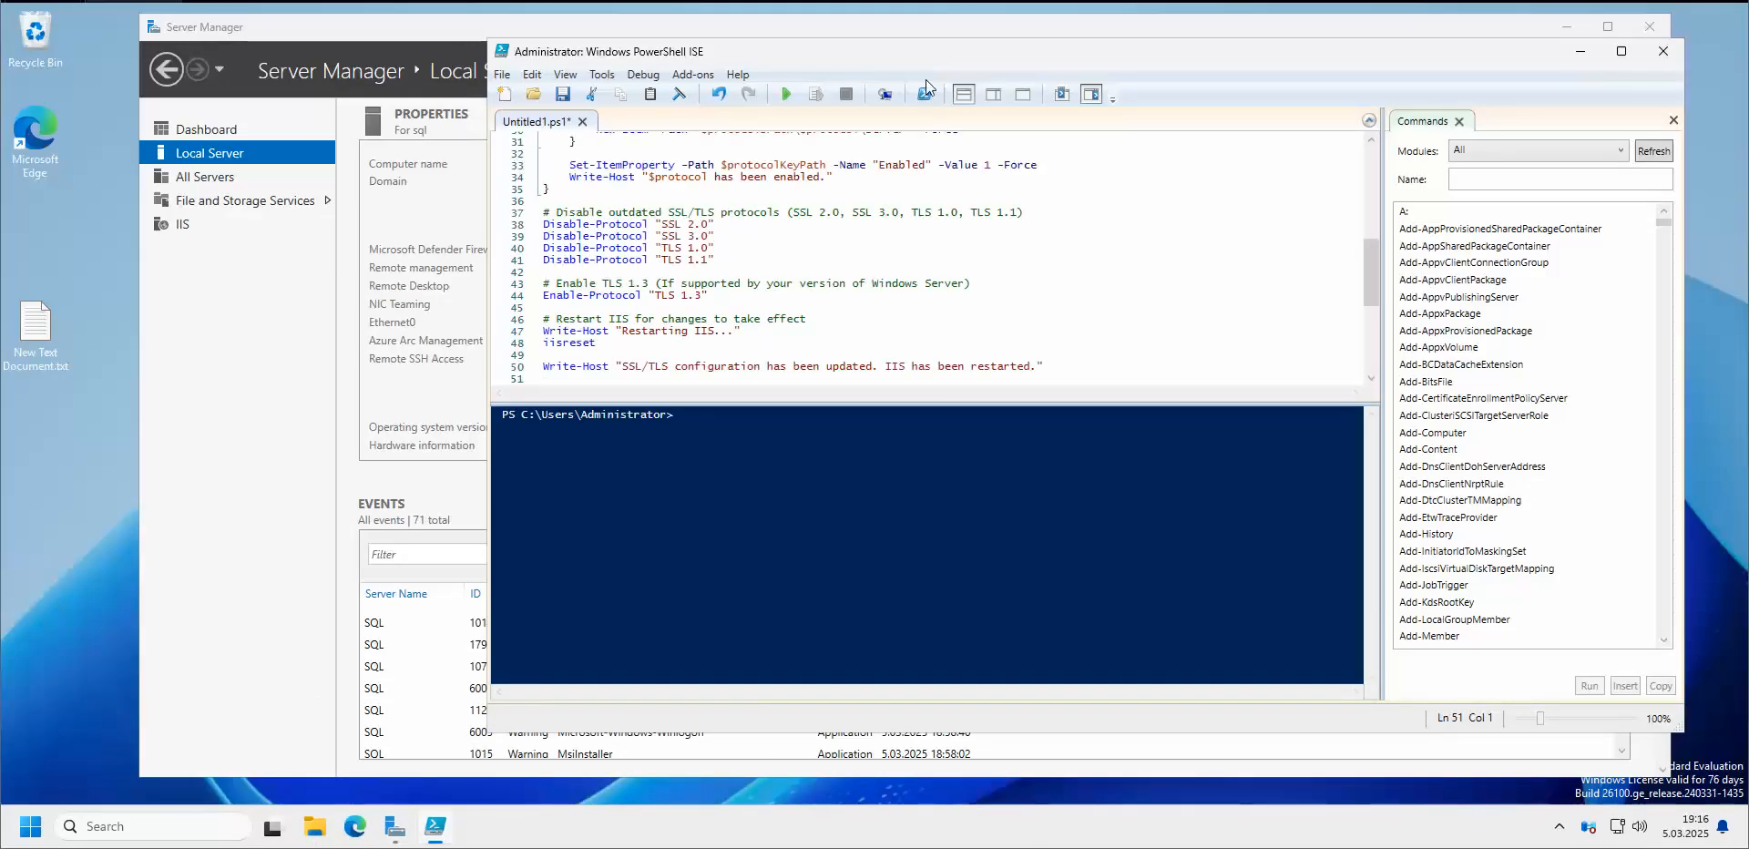
drag(916, 47, 545, 33)
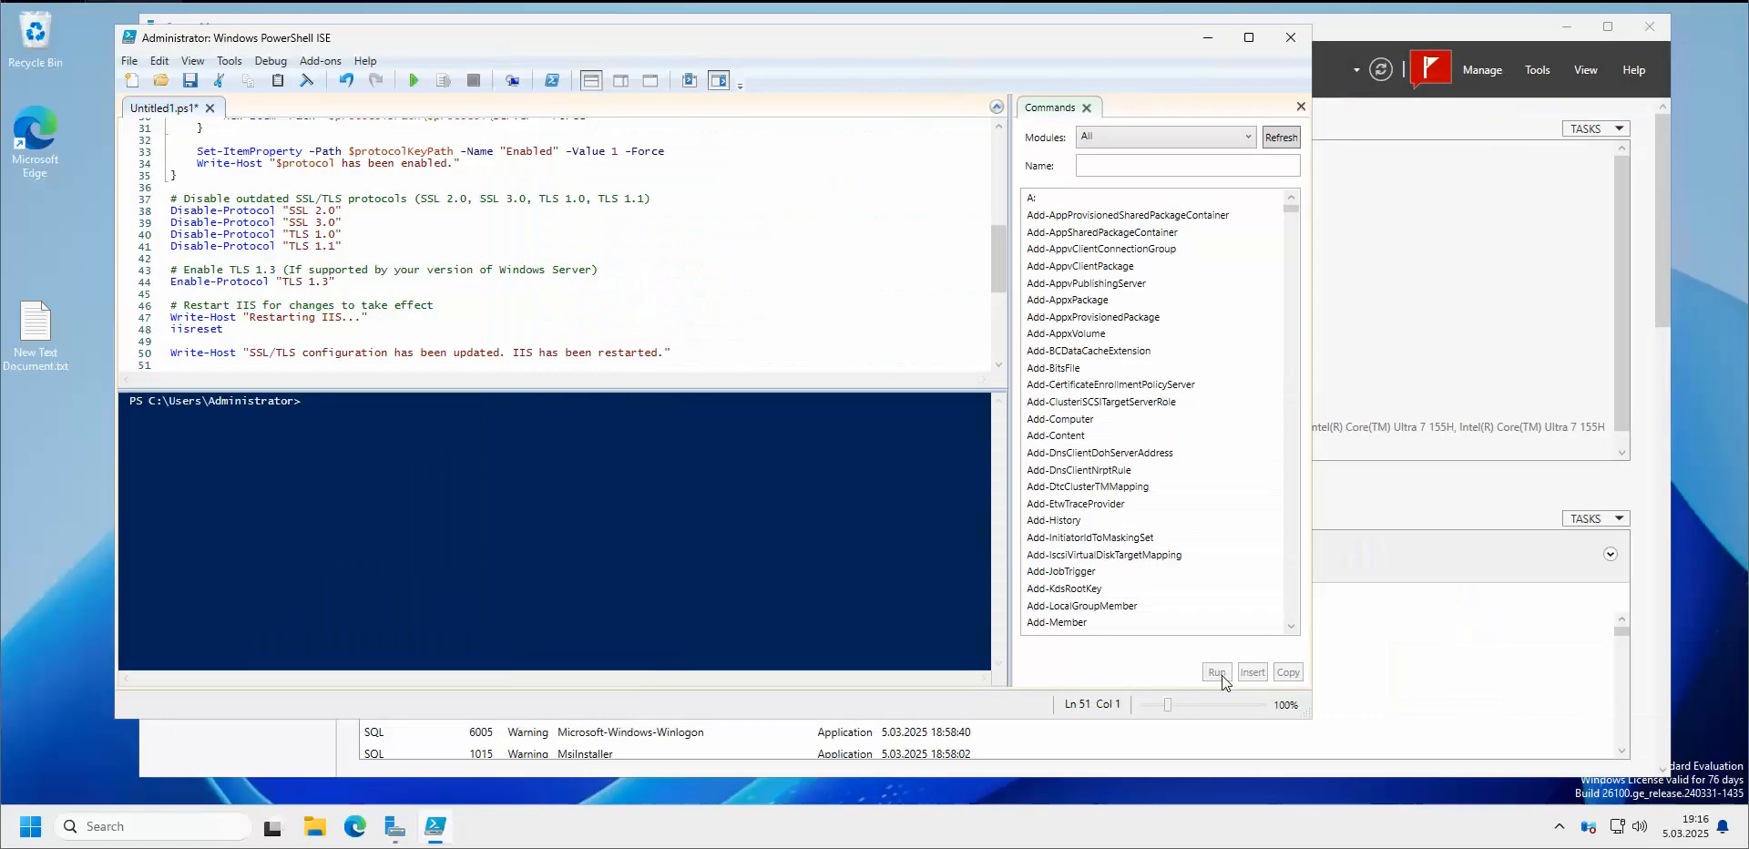
Enlarge the script pane and the PowerShell ISE window so most of the SSL/TLS script fits, starting from its first line
click(910, 394)
drag(910, 392, 906, 553)
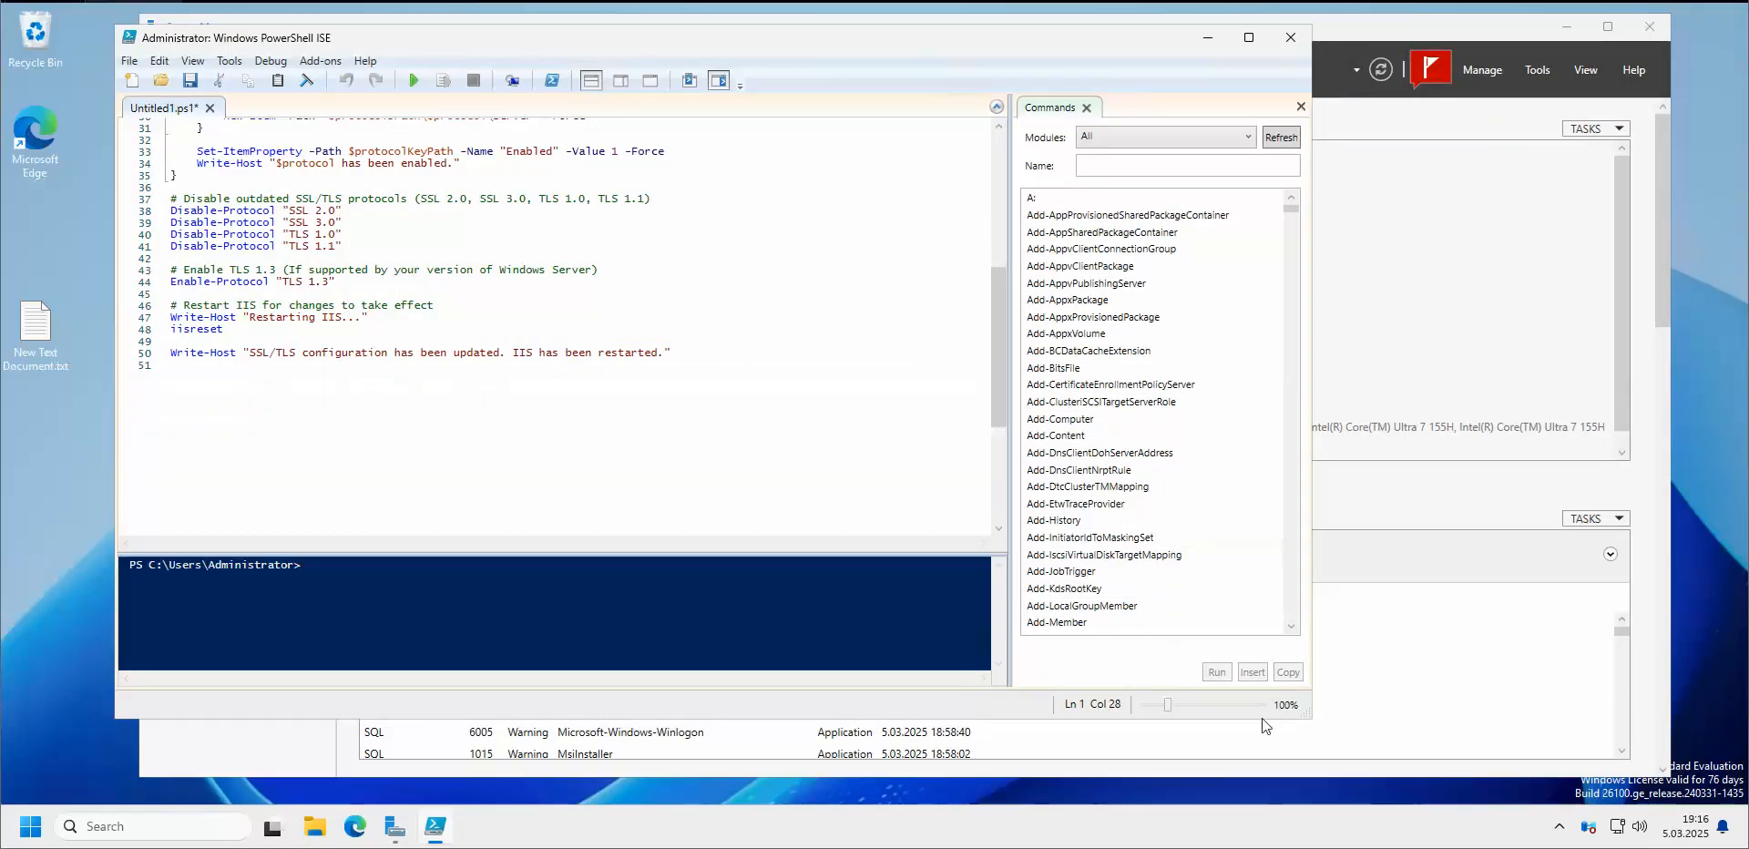
drag(1309, 720, 1696, 802)
scroll(793, 306, up, 10)
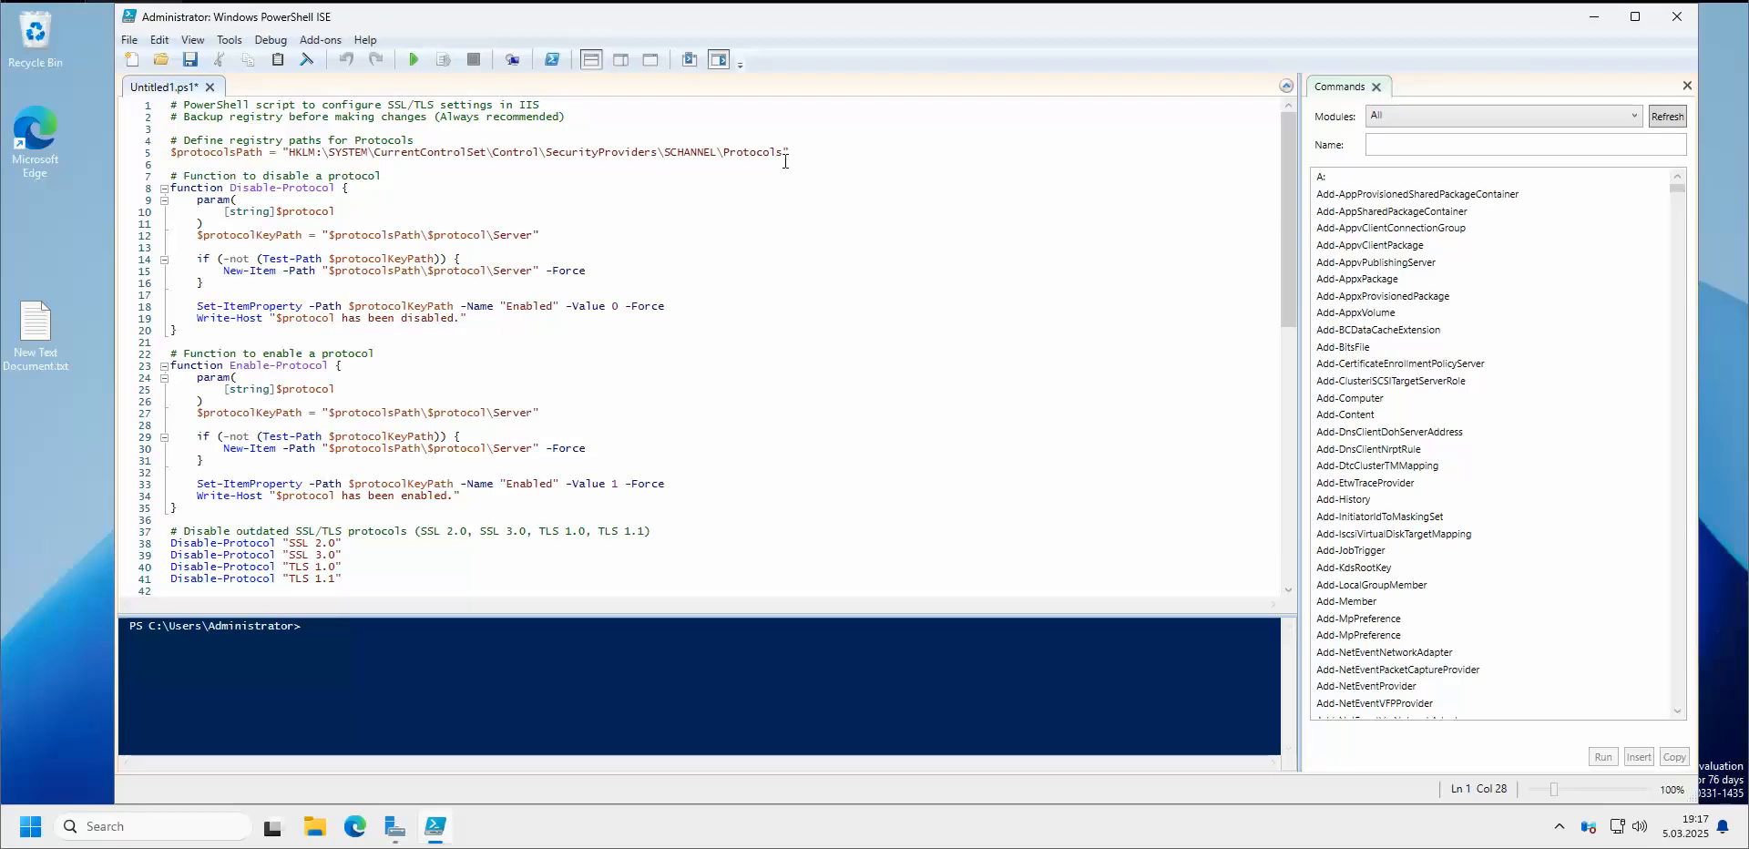
Examine the SCHANNEL\Protocols registry path and the Enabled values that the Disable-Protocol and Enable-Protocol functions set
drag(782, 152, 330, 155)
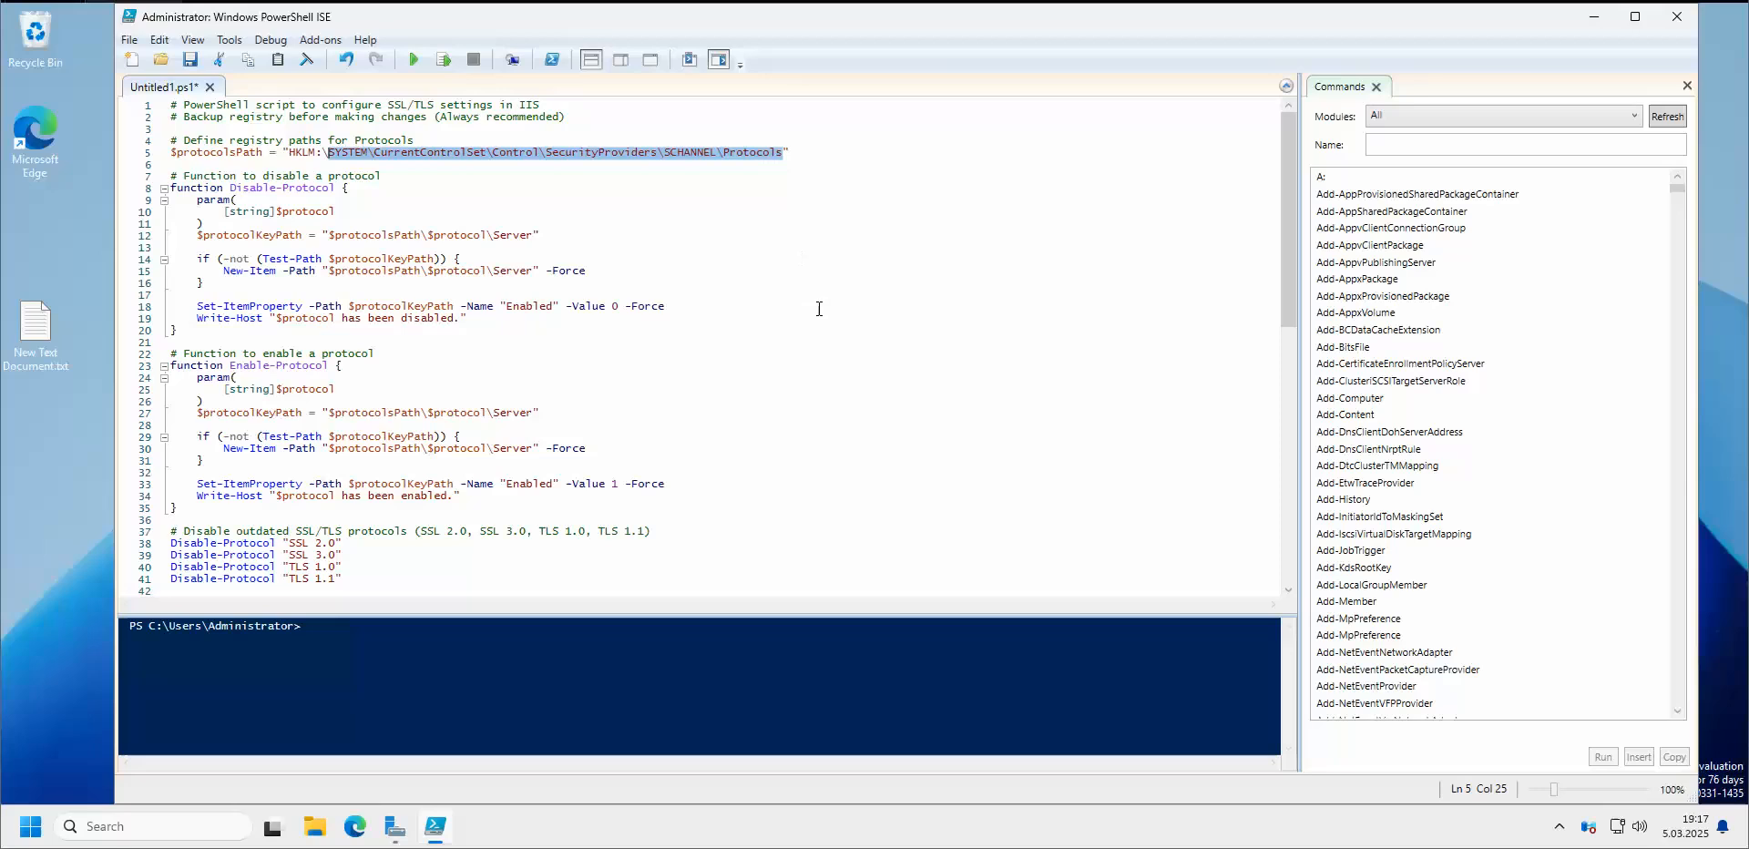
click(700, 305)
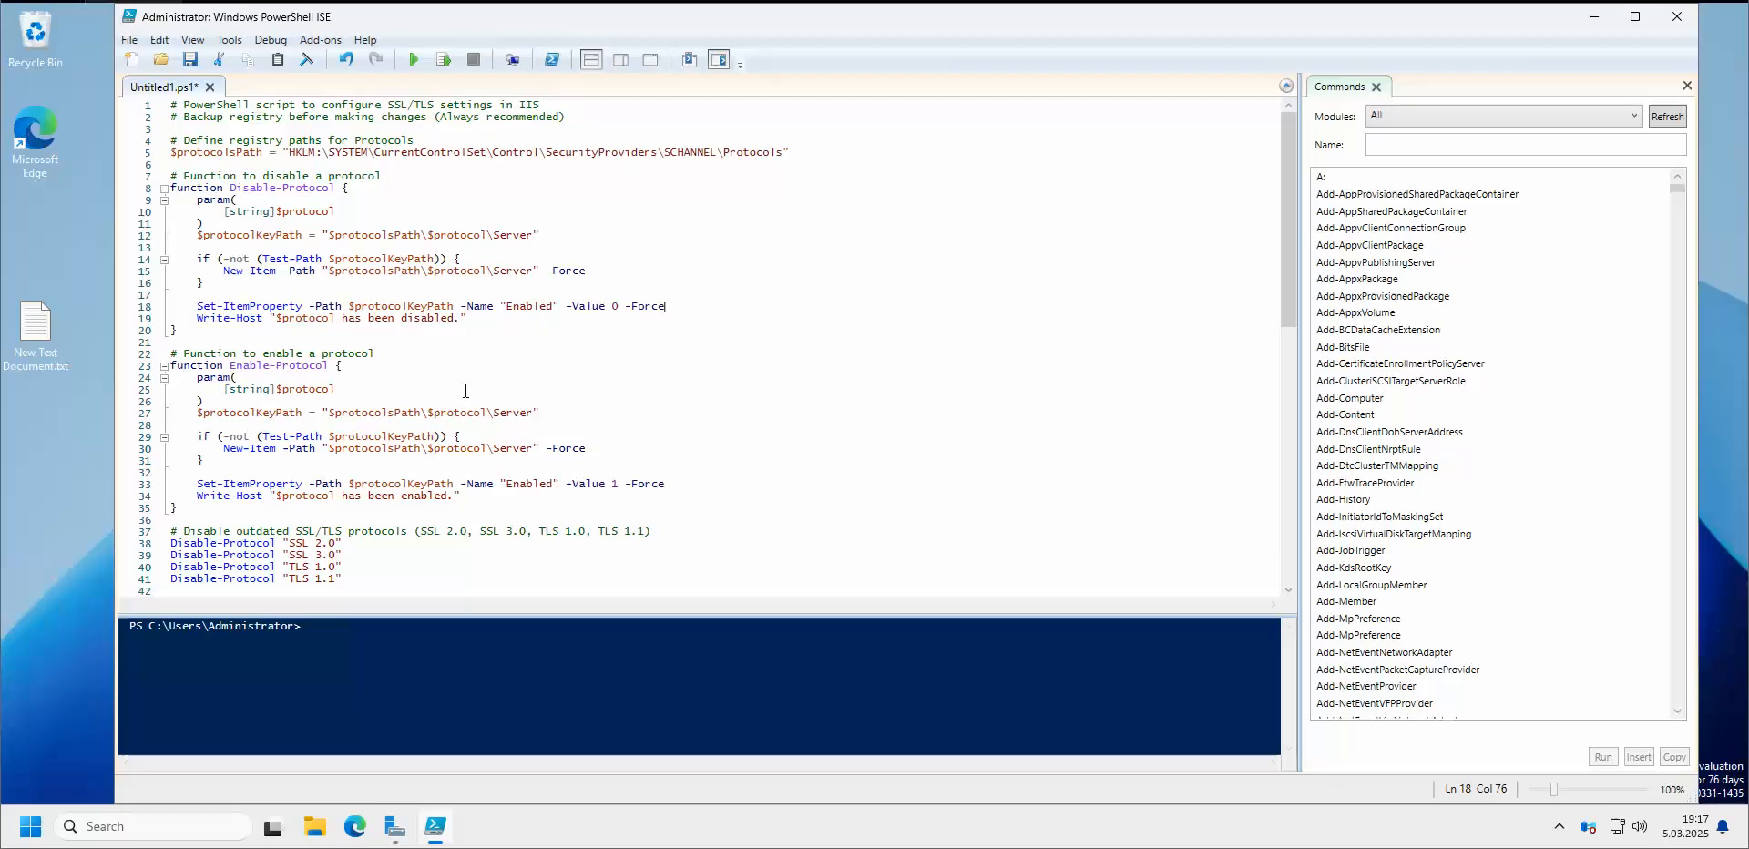
scroll(467, 387, down, 1)
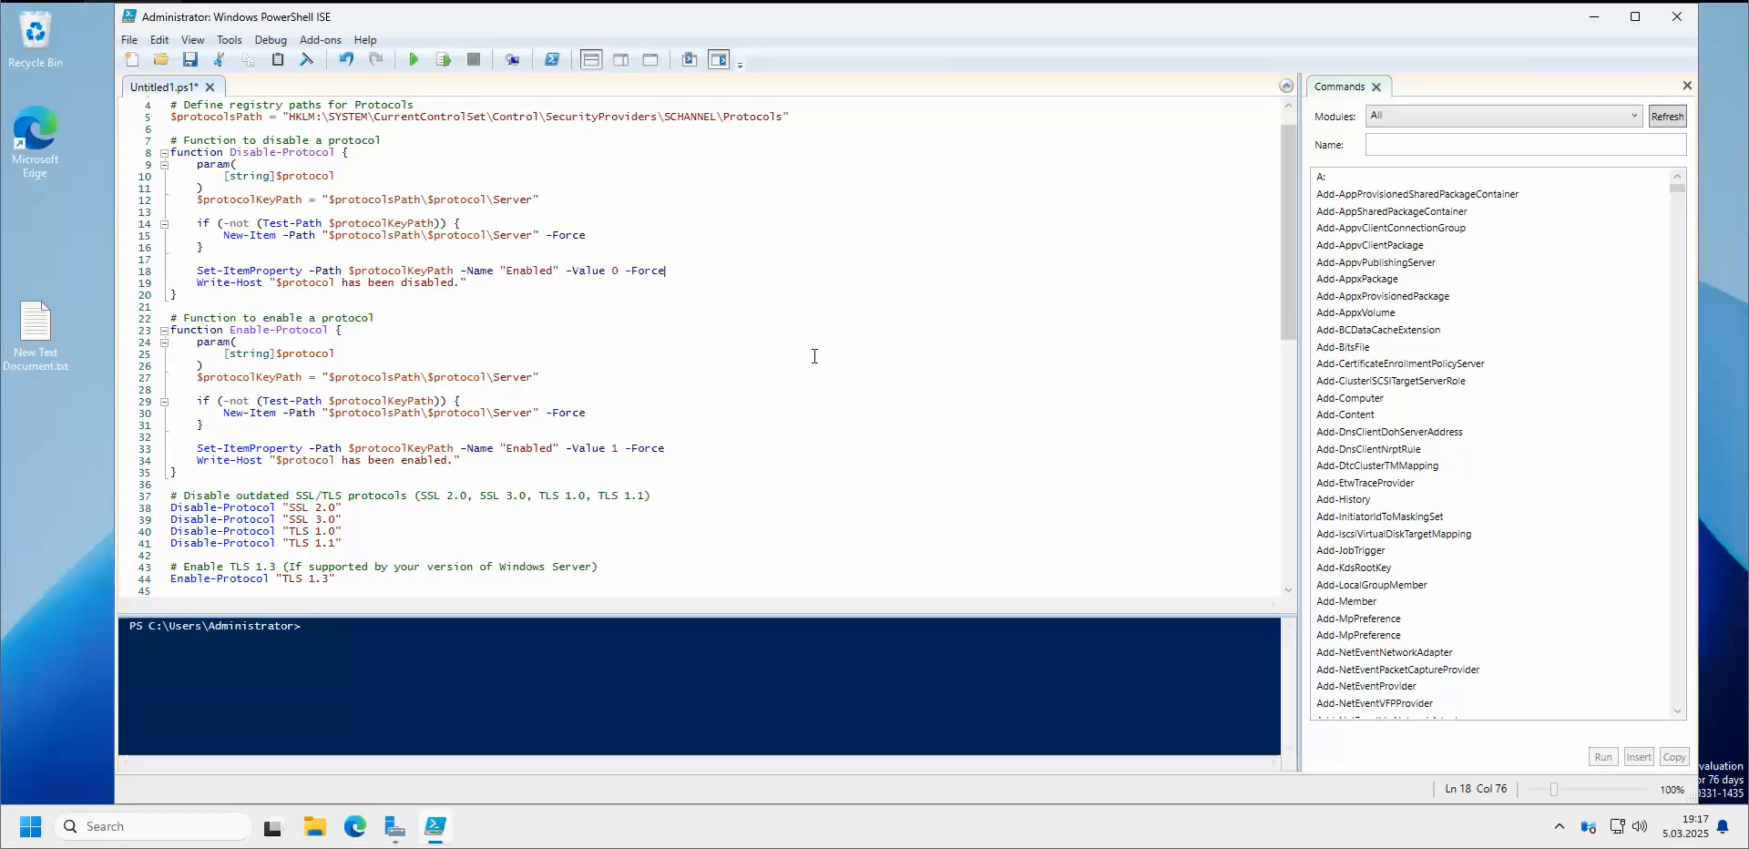
scroll(748, 355, down, 2)
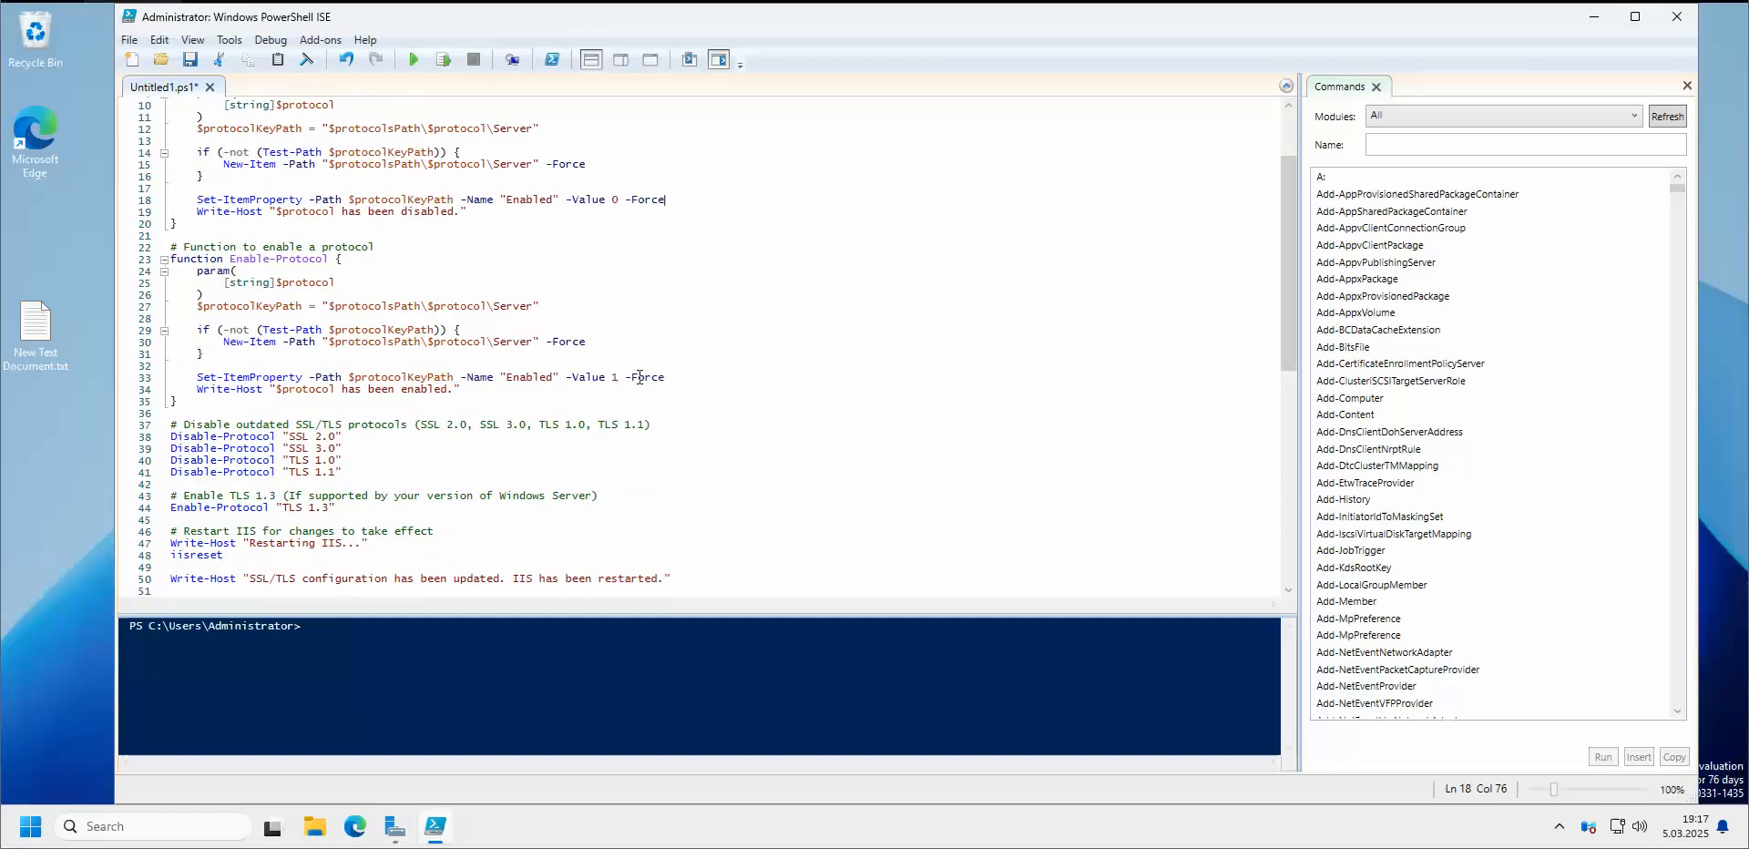
drag(625, 200, 575, 205)
click(683, 343)
drag(619, 381, 571, 382)
click(643, 382)
Examine the Disable-Protocol calls, the Enable-Protocol "TLS 1.3" call and the "Restarting IIS..." line at the script's end
scroll(702, 414, down, 3)
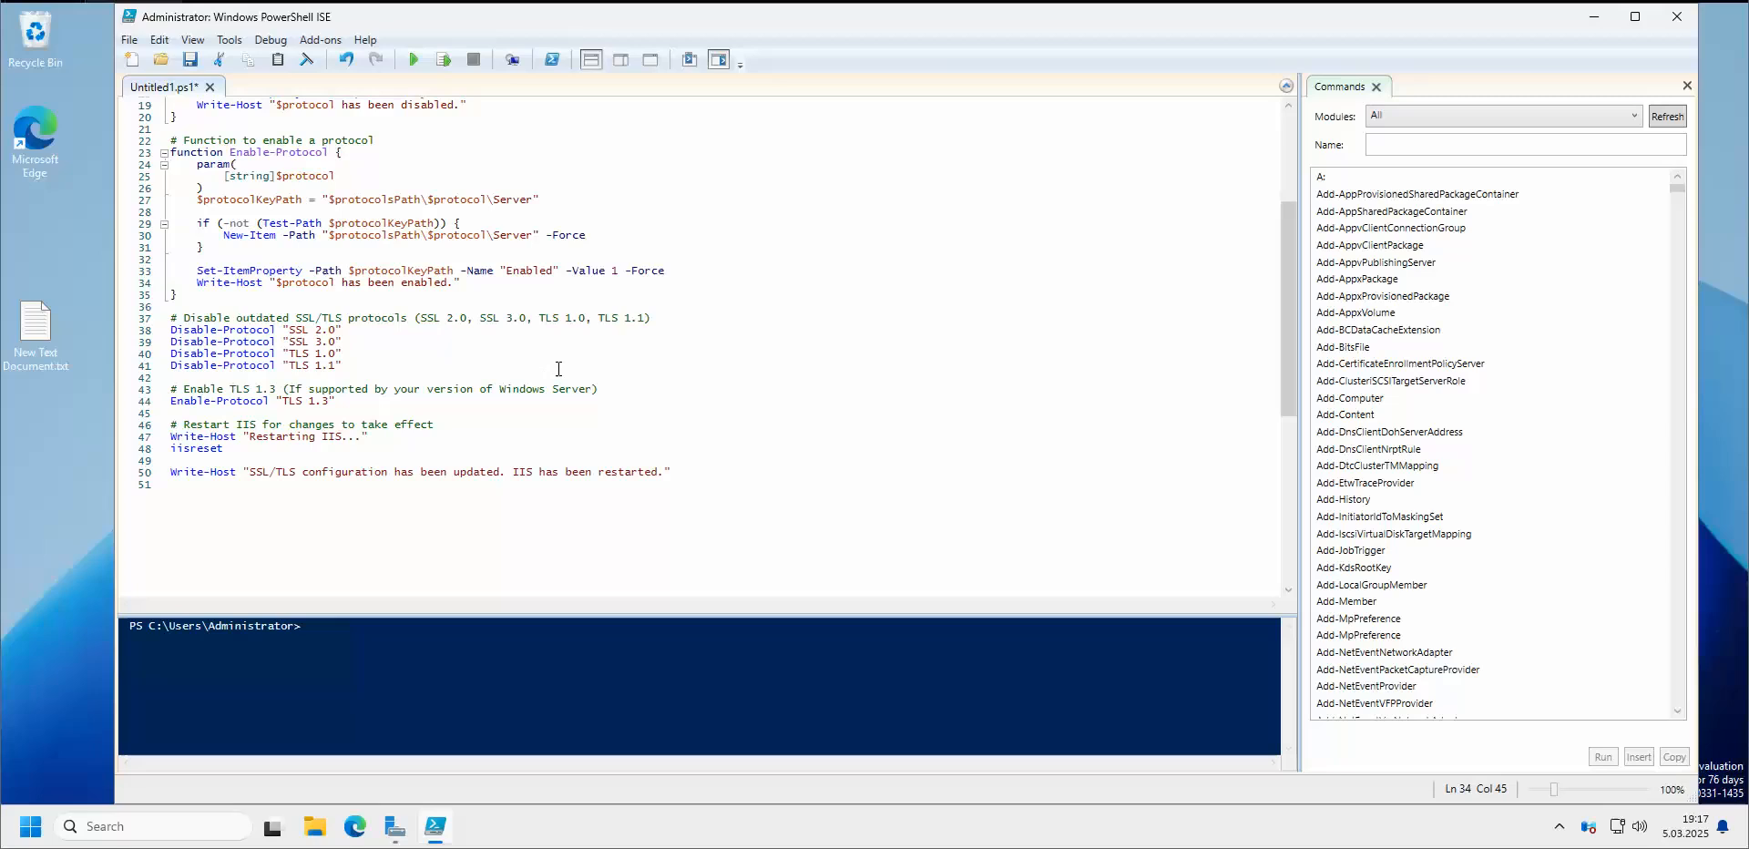
drag(246, 349, 172, 330)
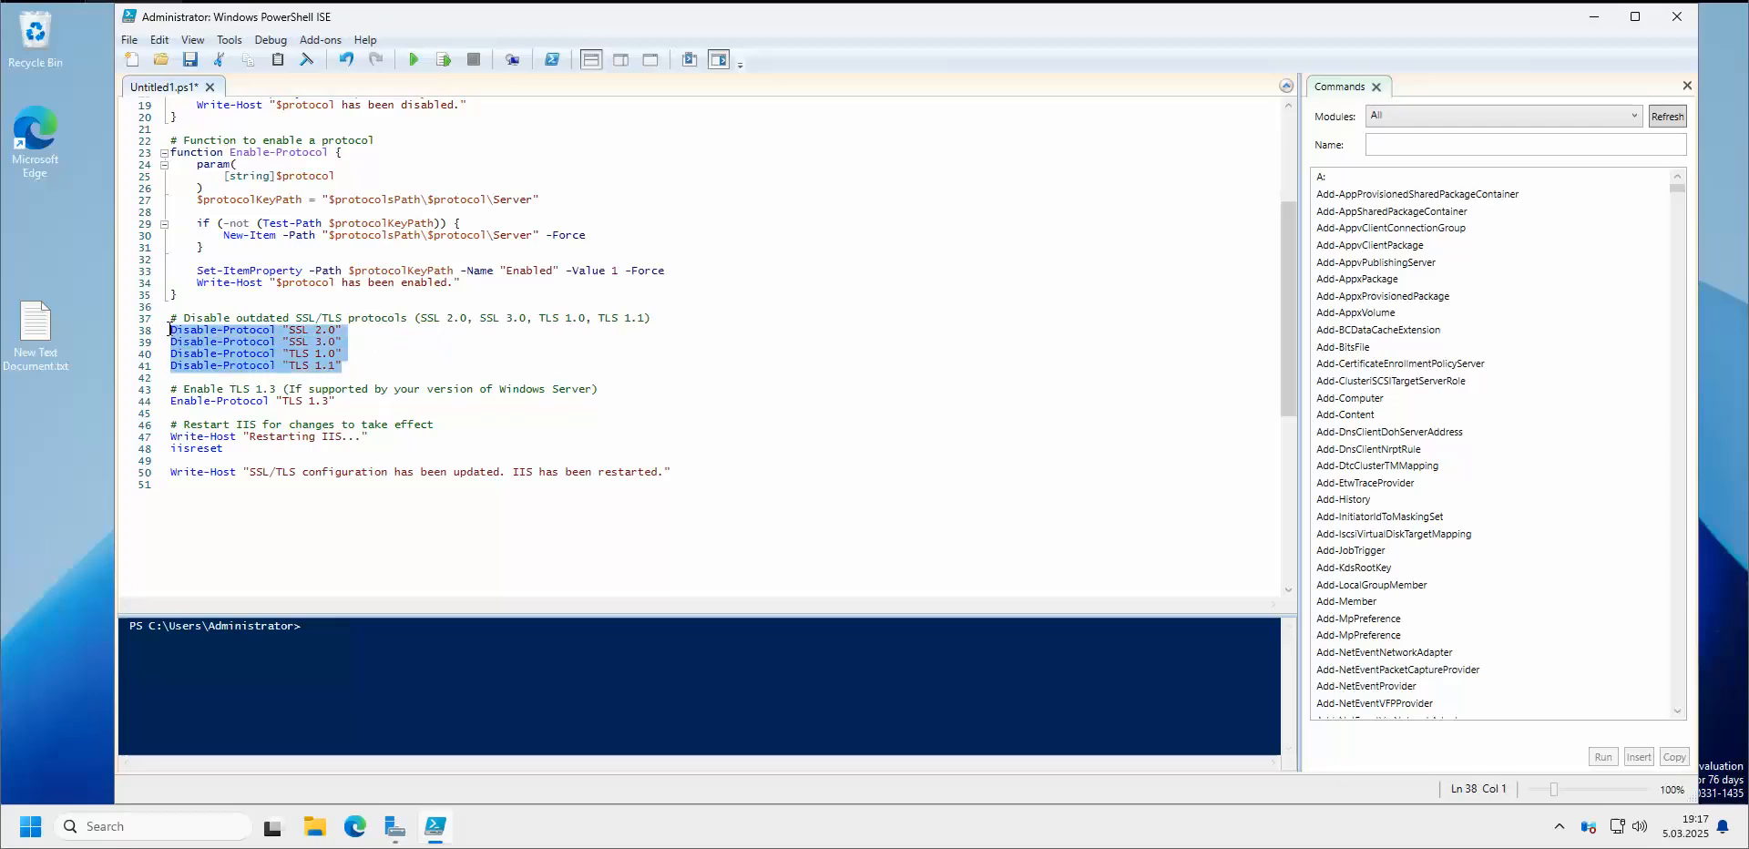
click(681, 310)
drag(339, 397, 174, 401)
click(812, 359)
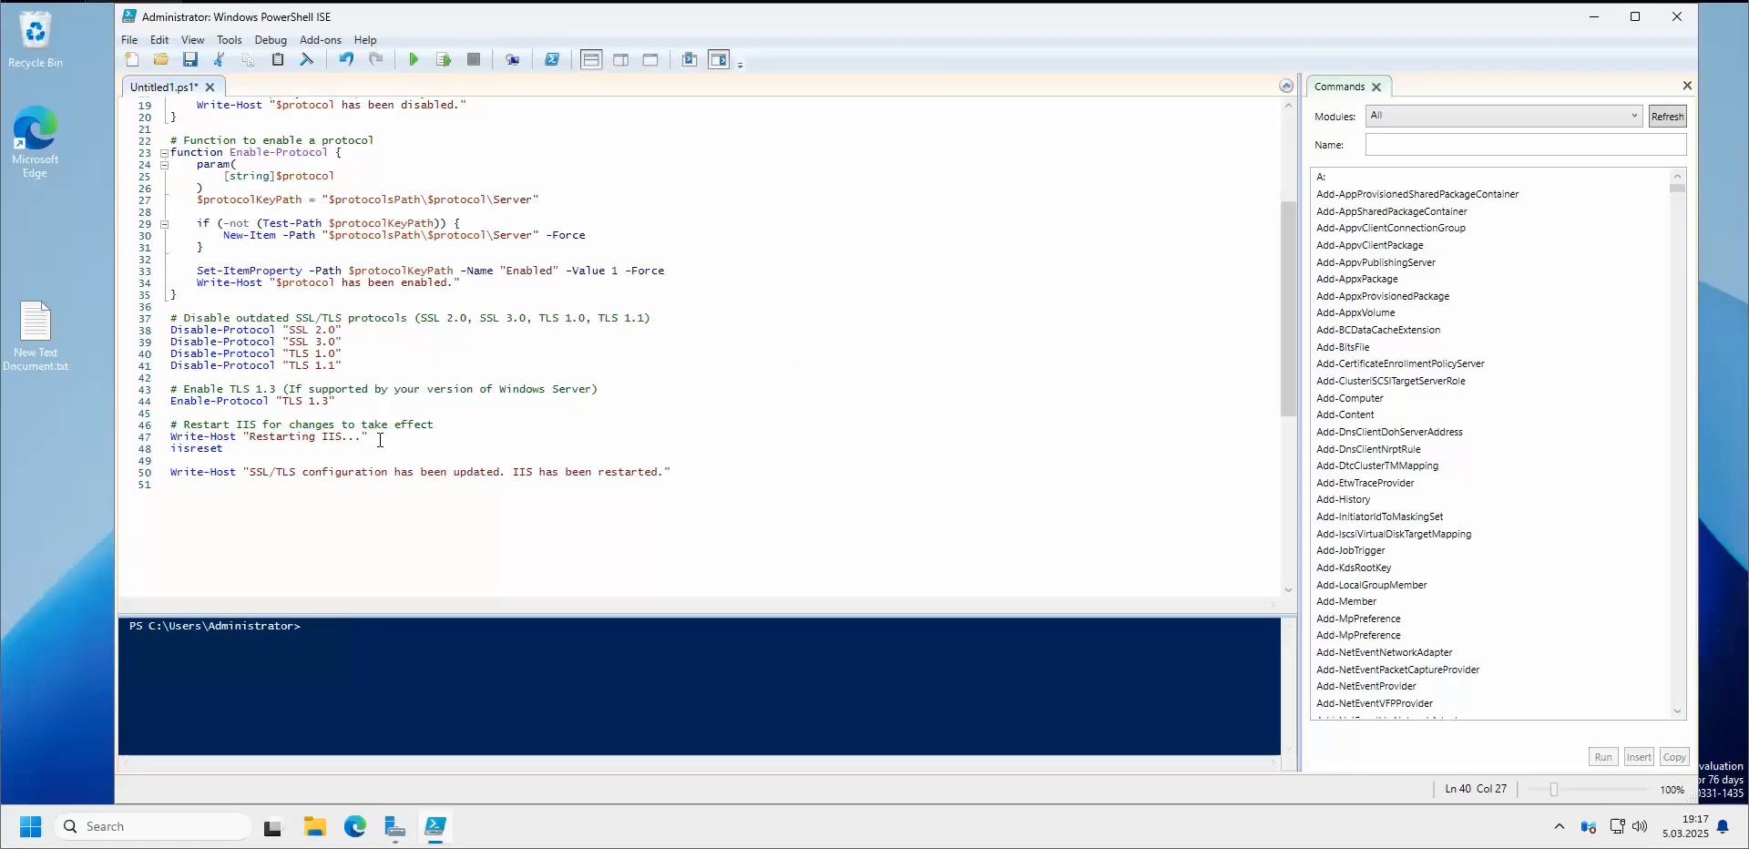
drag(369, 436, 171, 437)
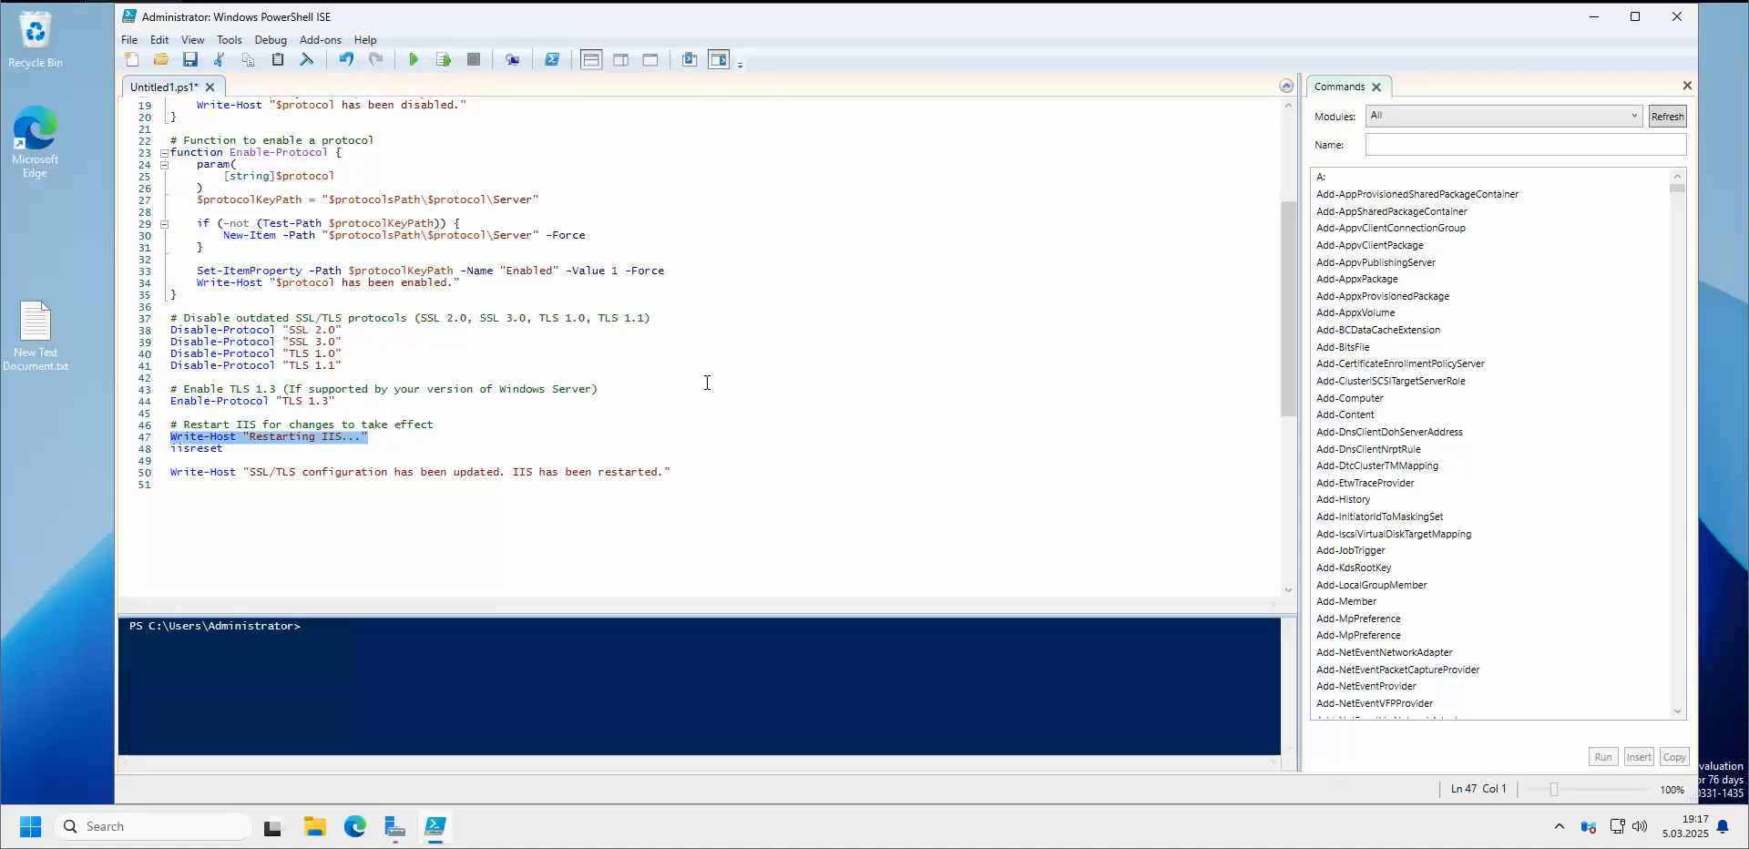
click(744, 368)
Return to the first line of the script and run the SSL/TLS configuration script
scroll(568, 346, up, 6)
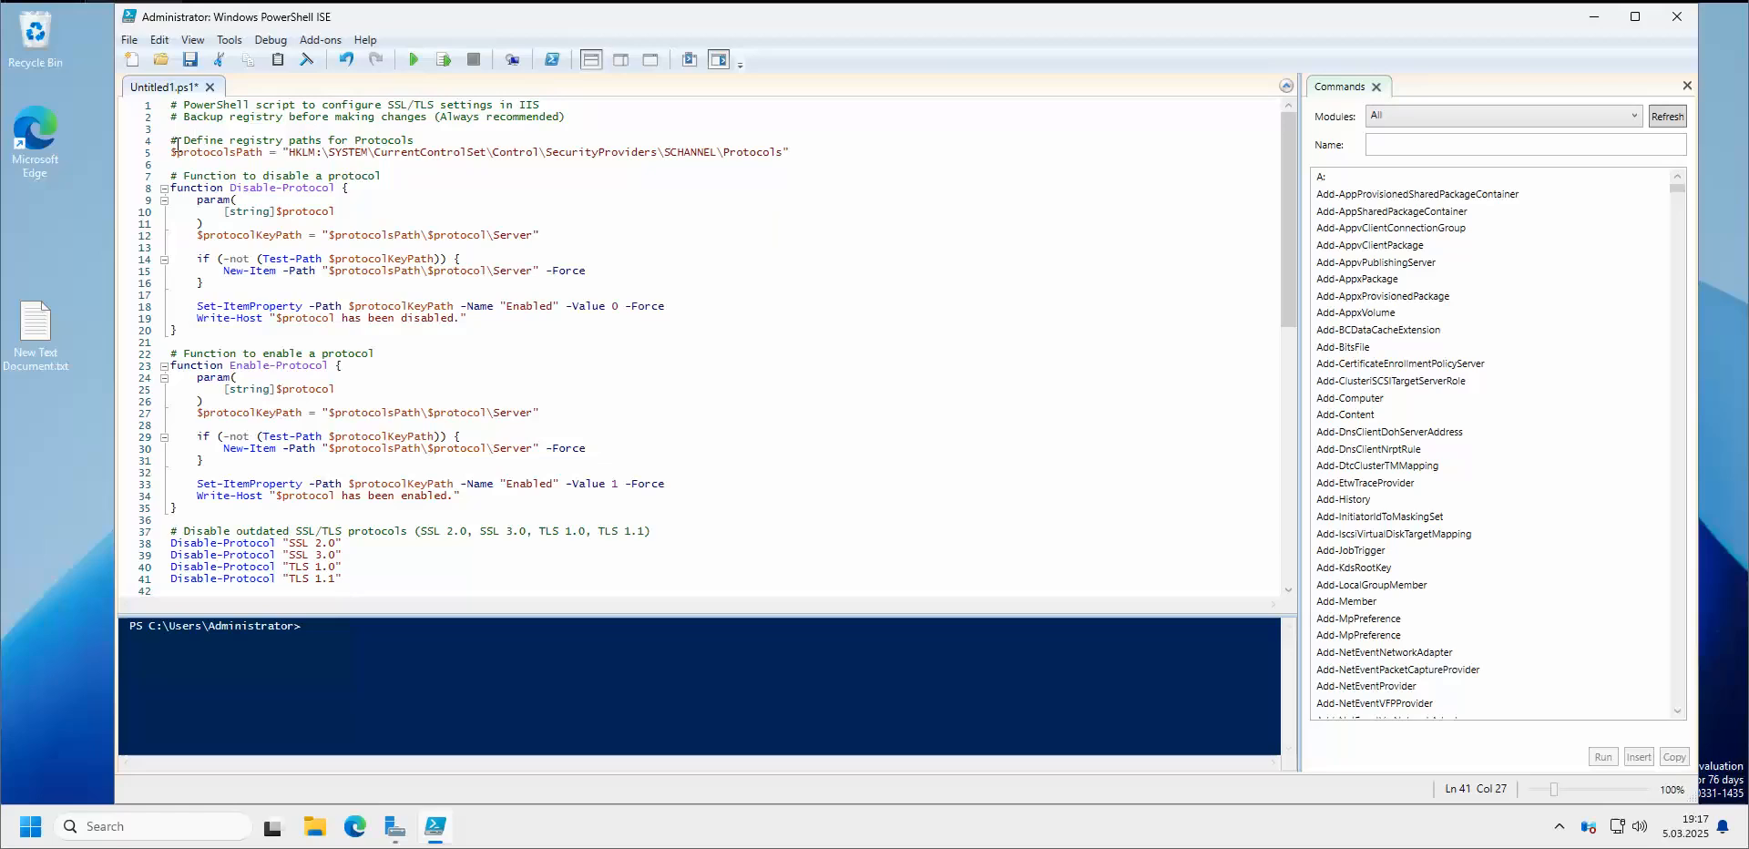
click(172, 106)
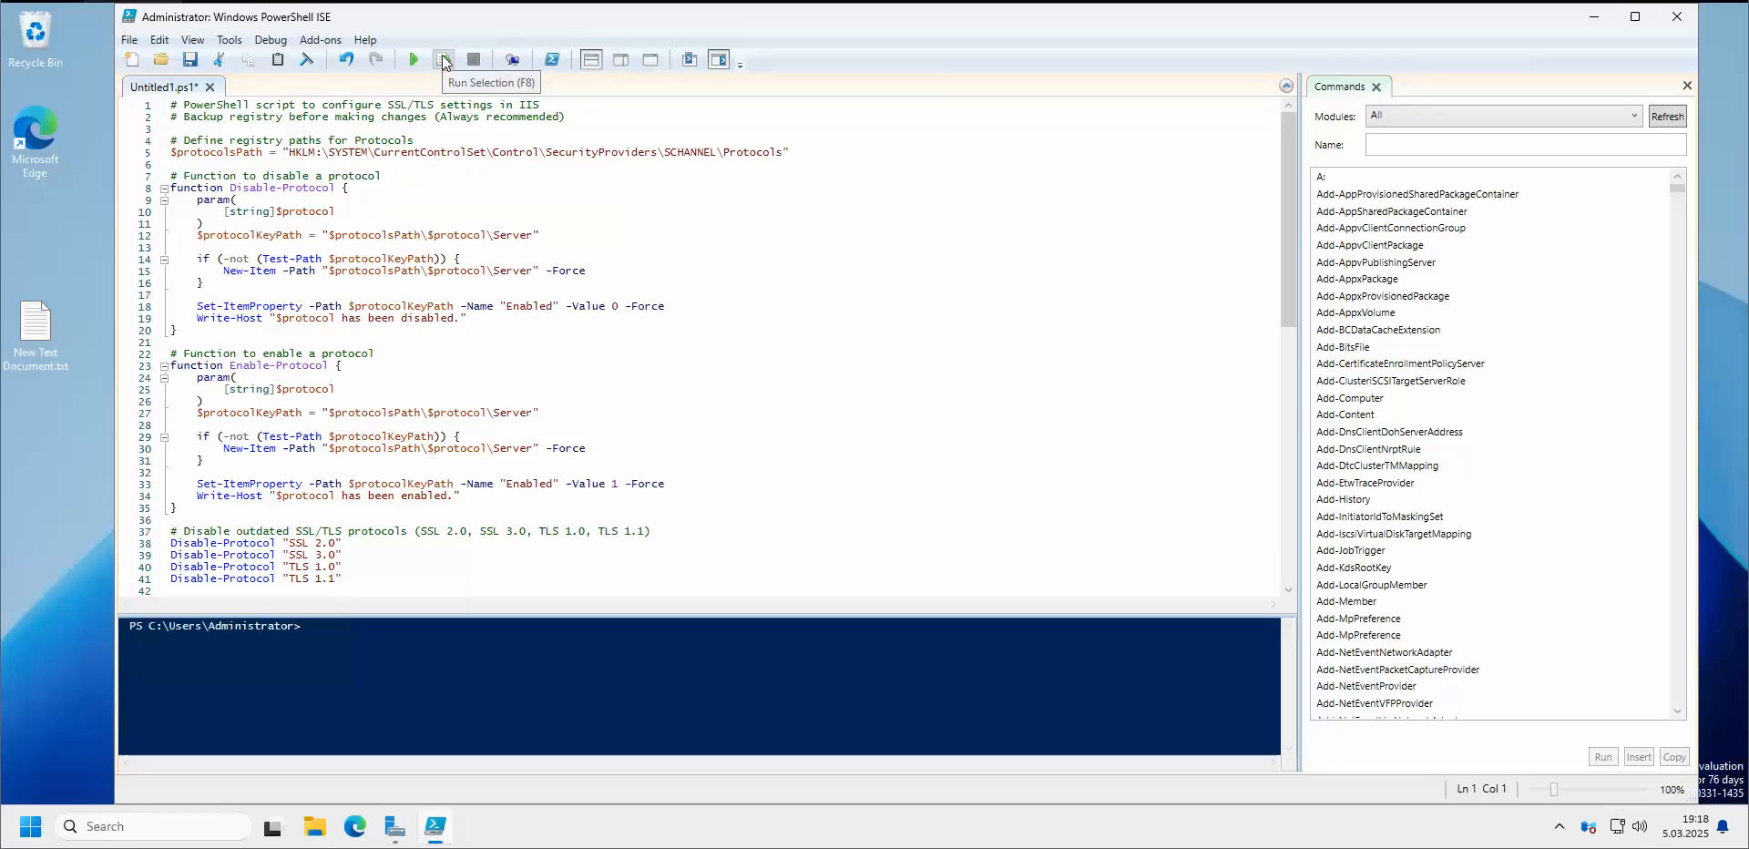
click(445, 59)
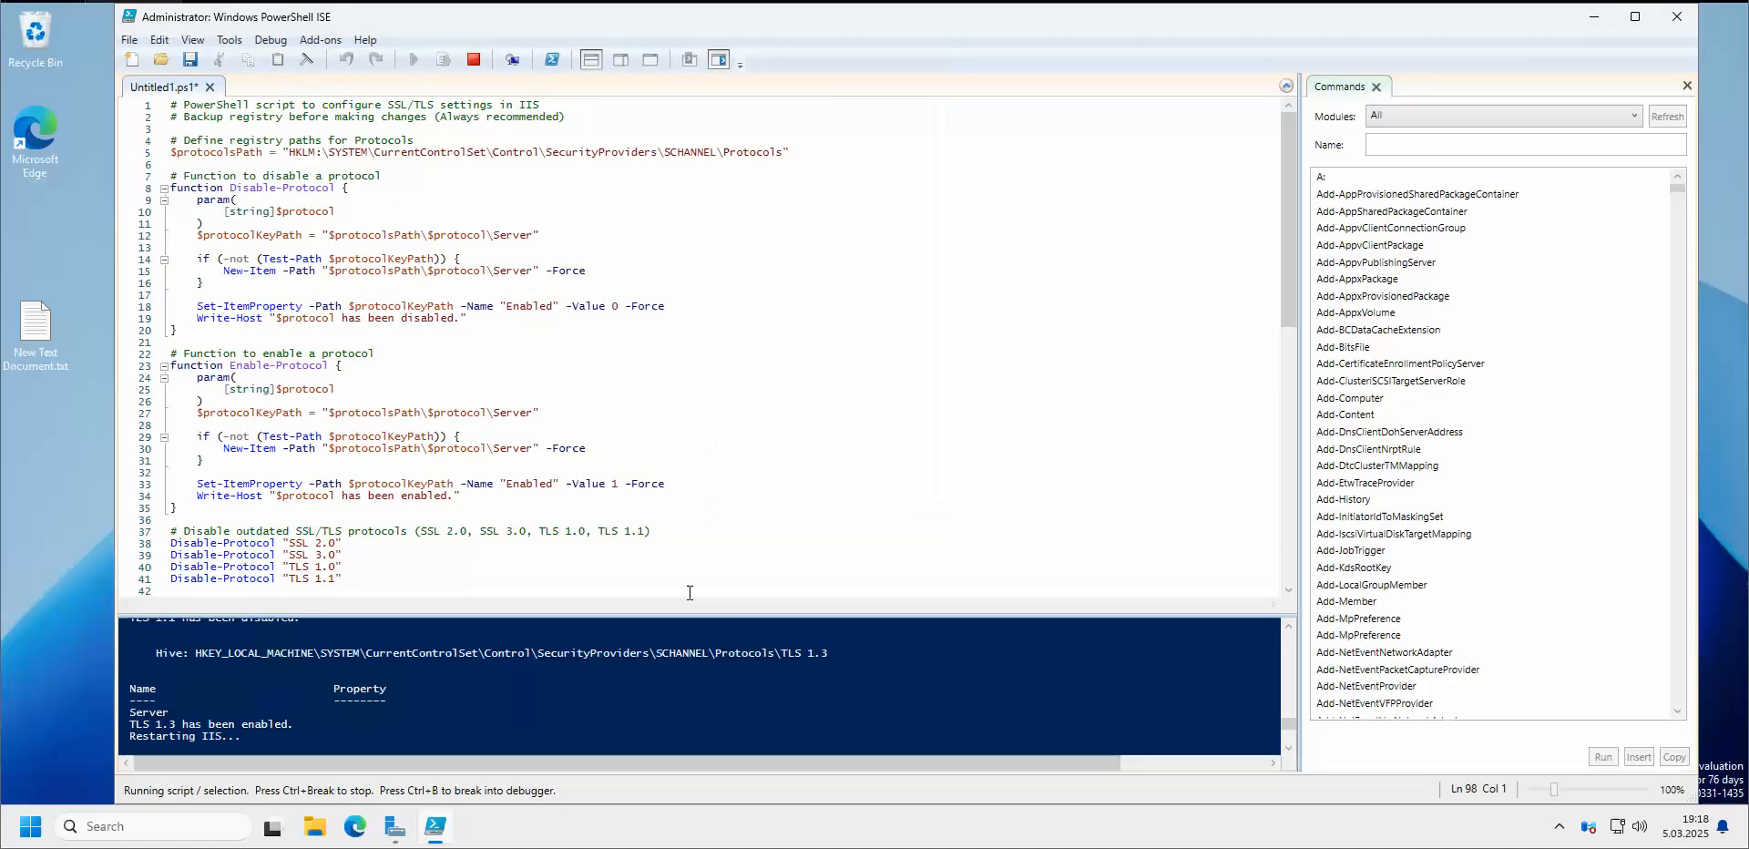
Enlarge the console pane and review the script's output for each protocol and the IIS restart
drag(688, 614, 671, 317)
scroll(694, 559, up, 3)
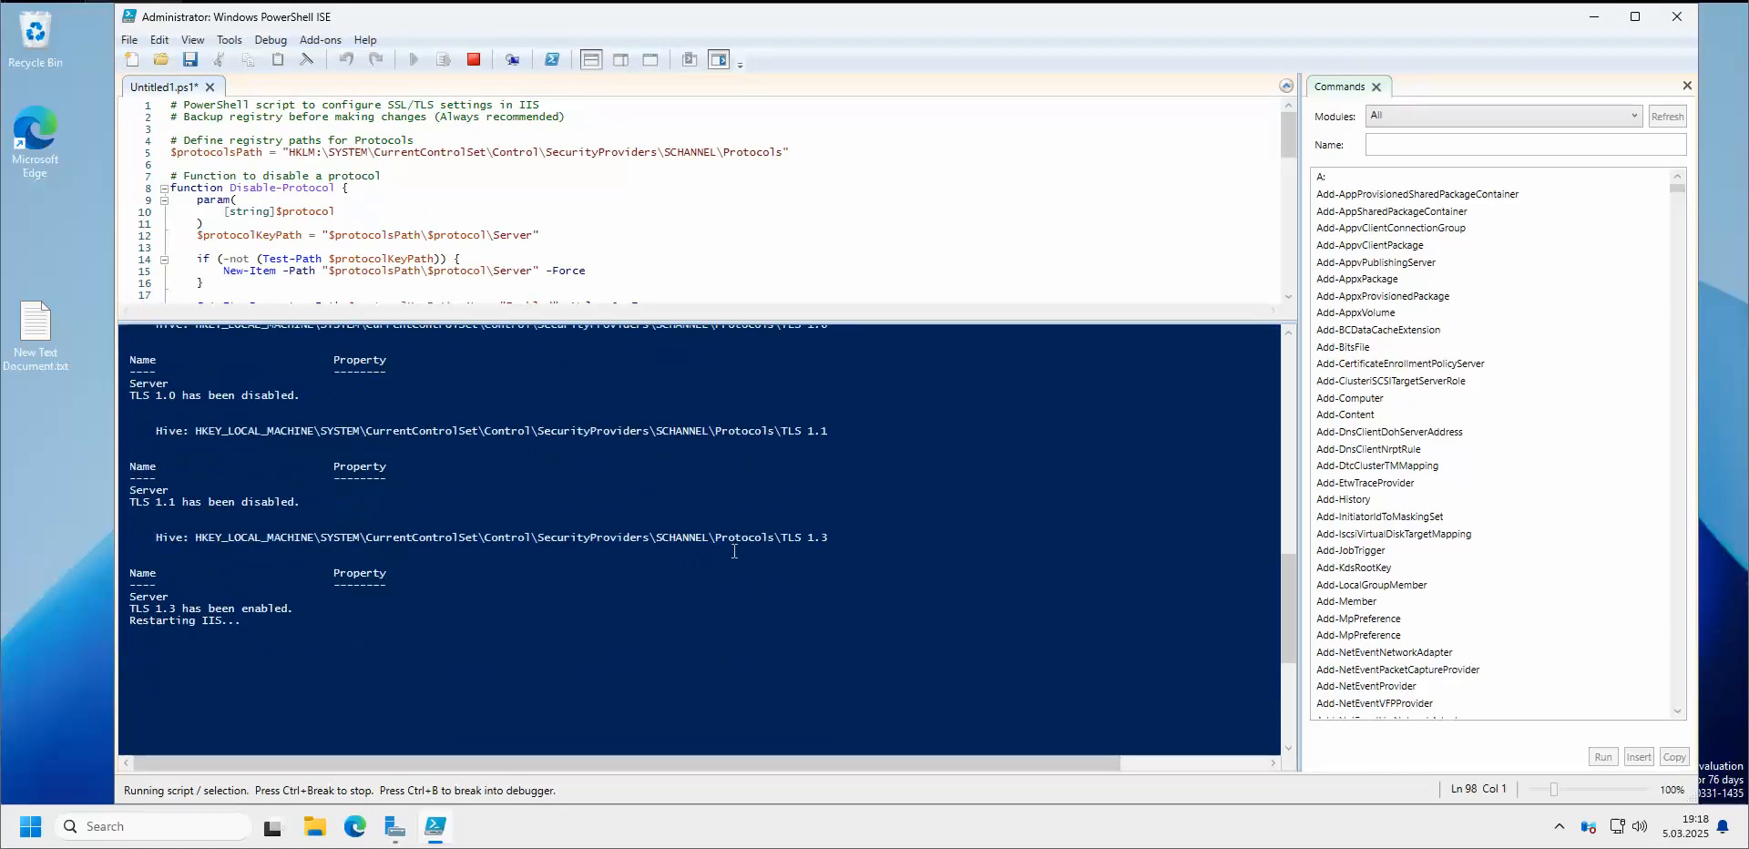
scroll(500, 605, up, 1)
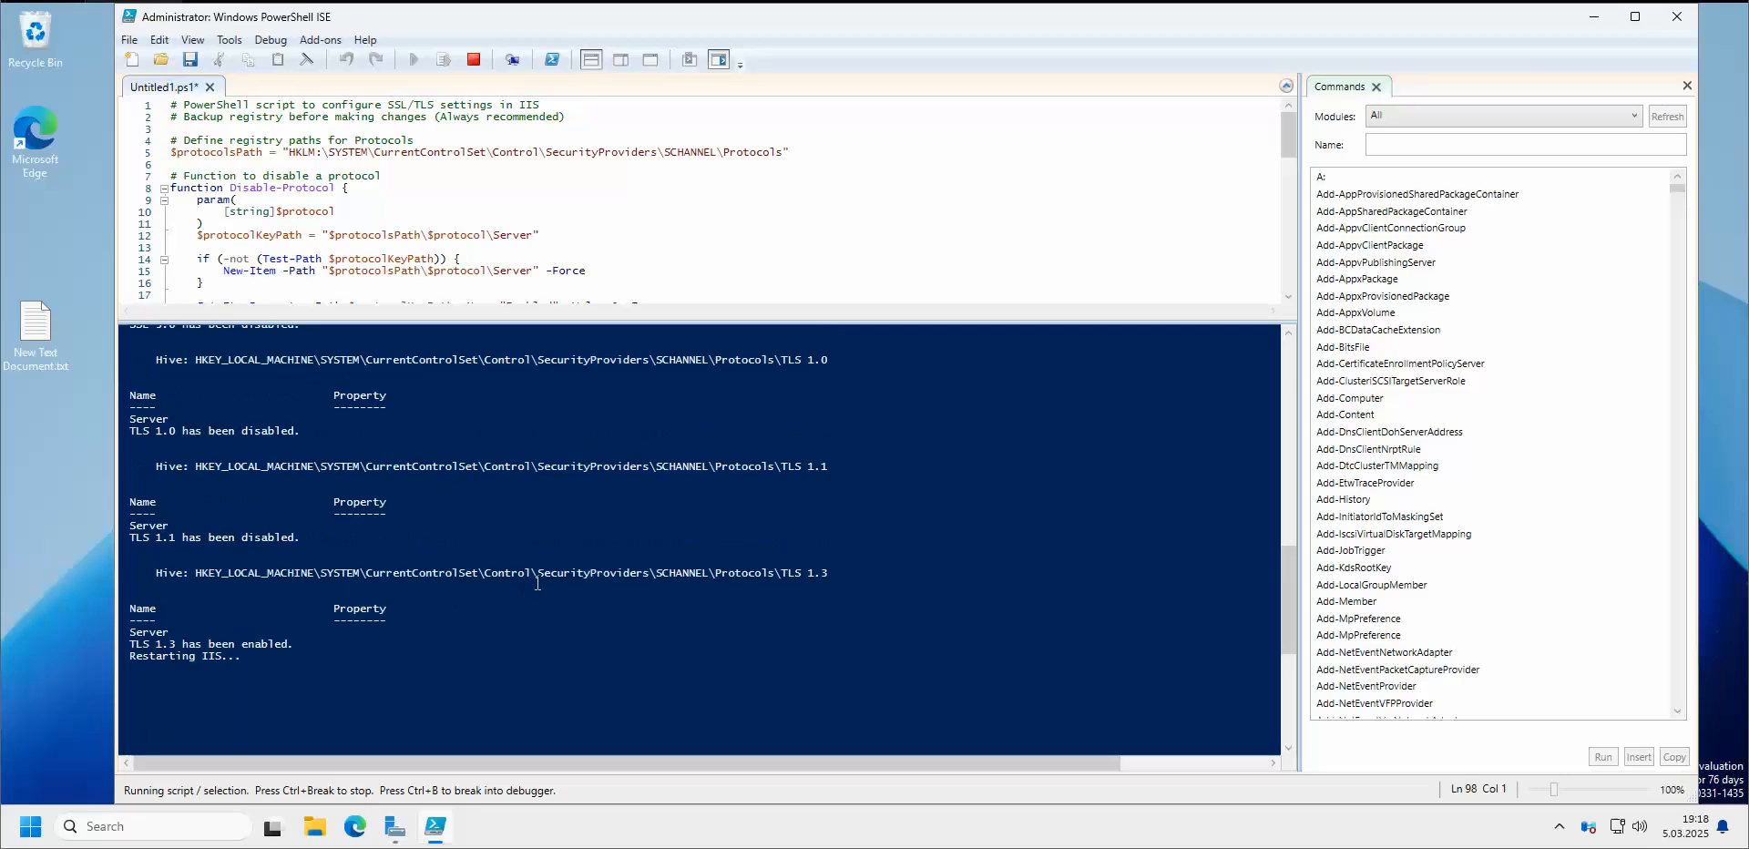
scroll(537, 583, up, 9)
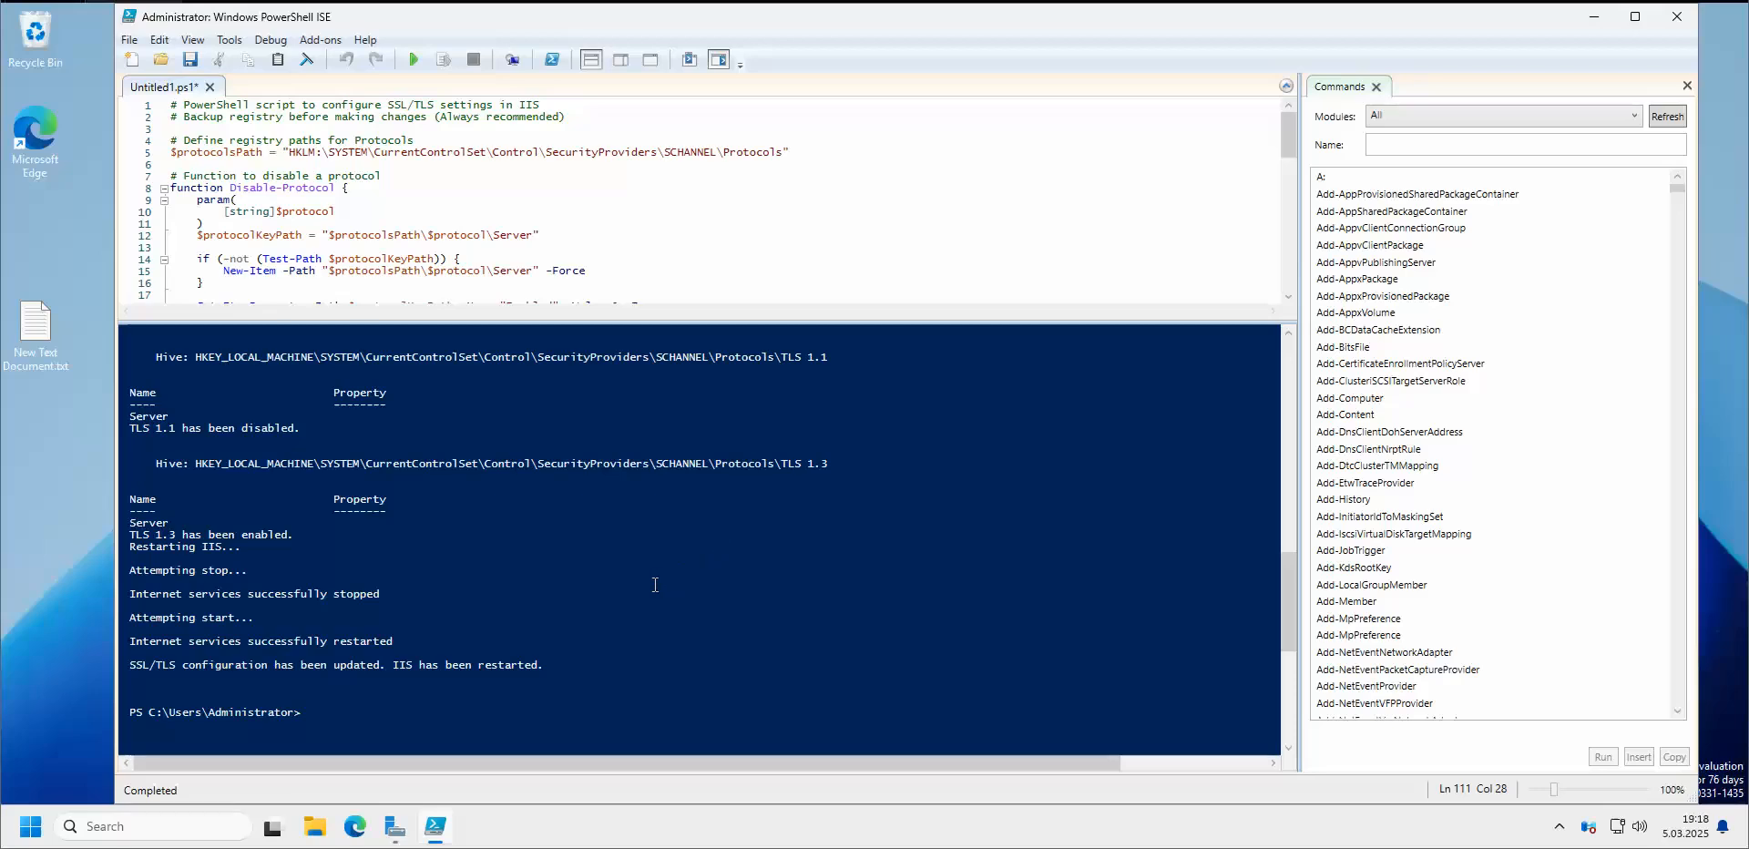
scroll(510, 565, down, 3)
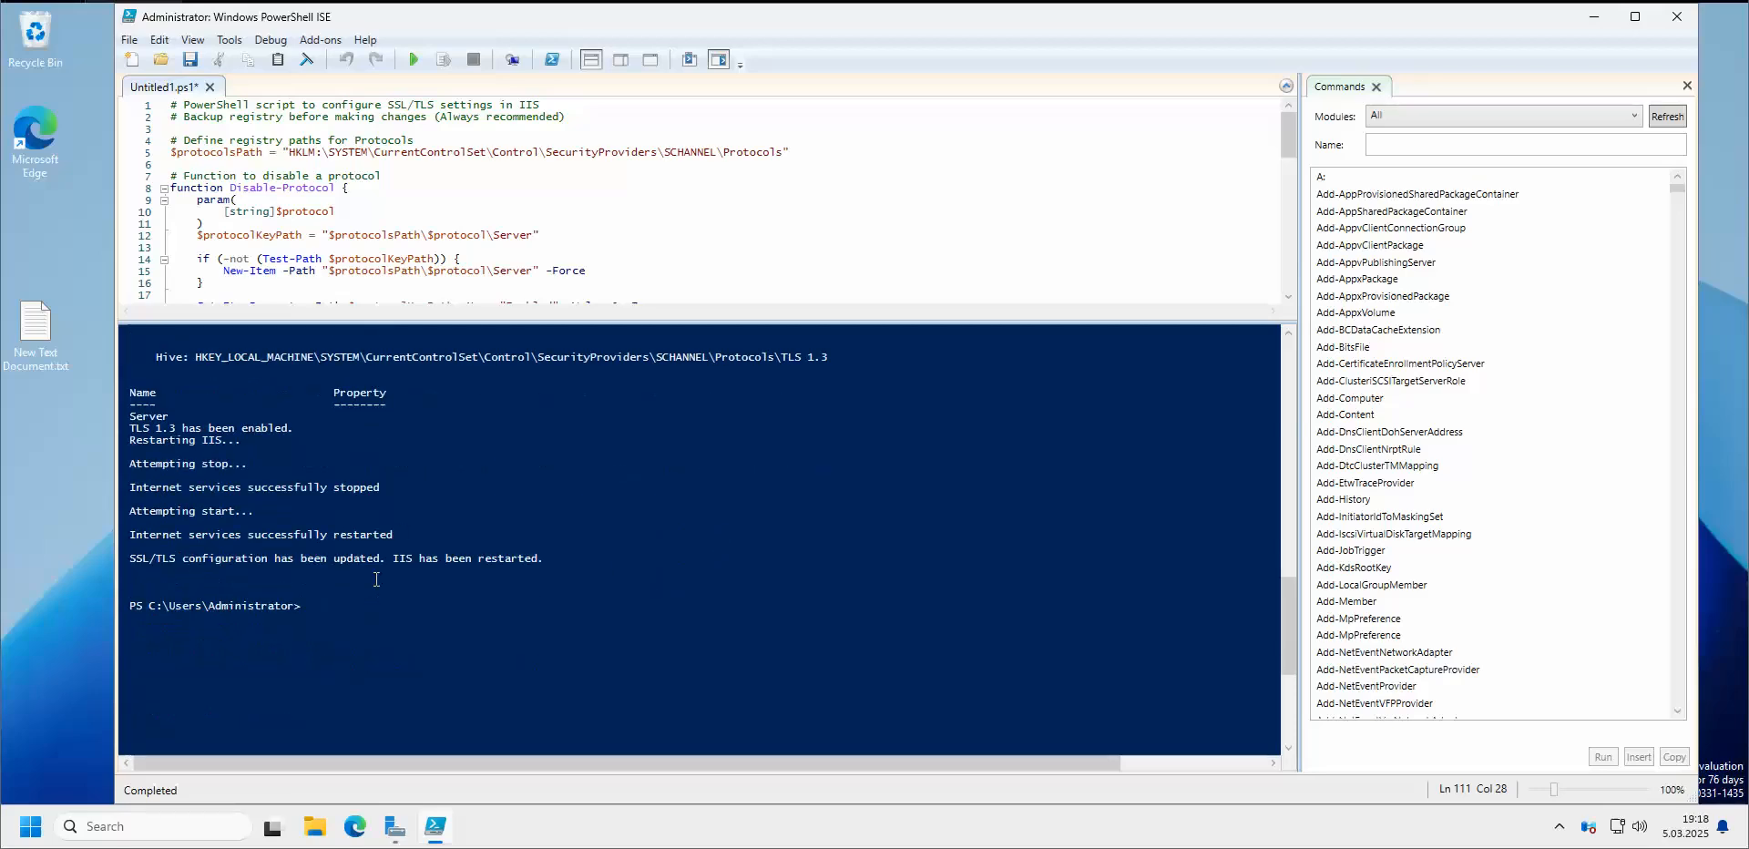
scroll(706, 520, up, 3)
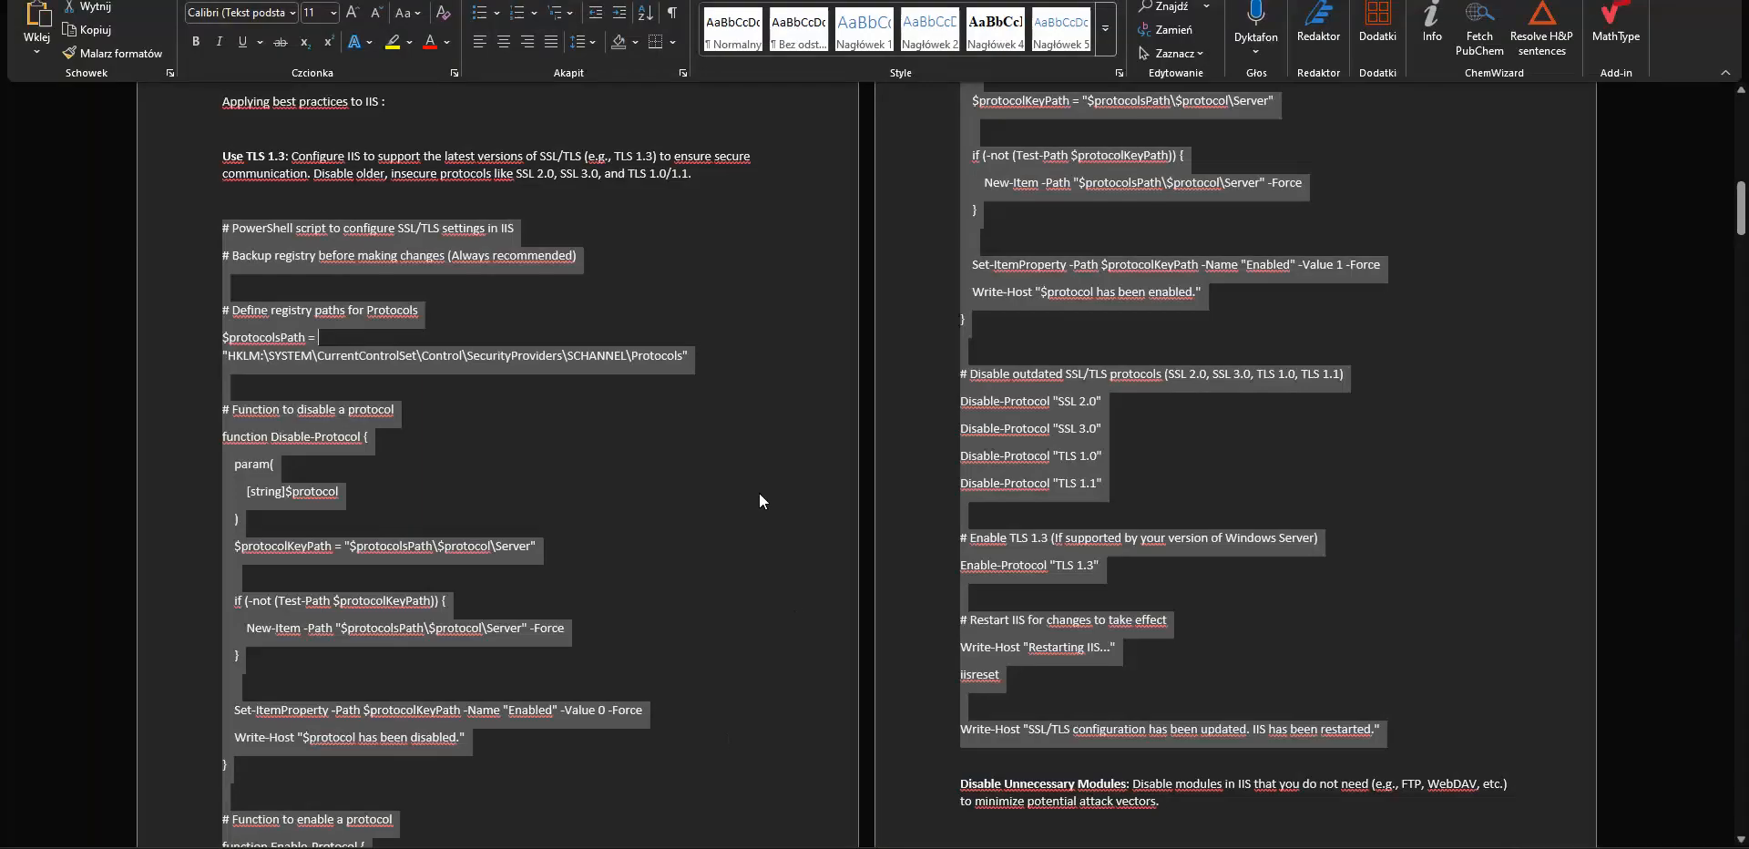
Switch to the Word notes and examine the "Disable Unnecessary Modules" paragraph and section b) on removing unused web server features
click(1362, 455)
scroll(1363, 455, down, 3)
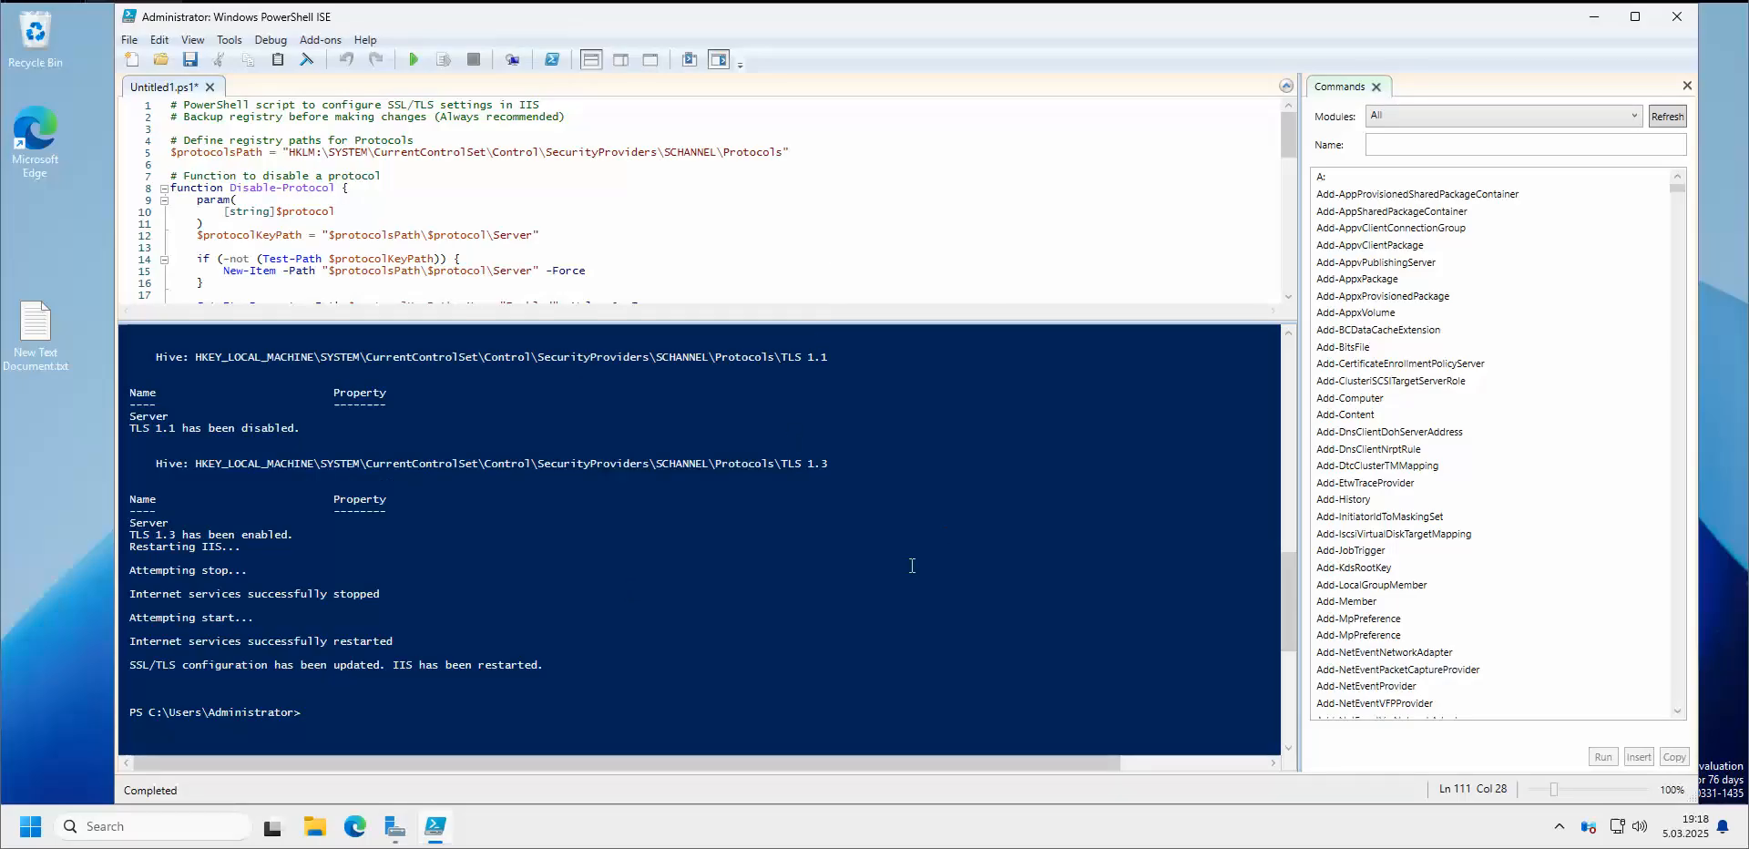
scroll(817, 591, down, 3)
scroll(803, 588, up, 2)
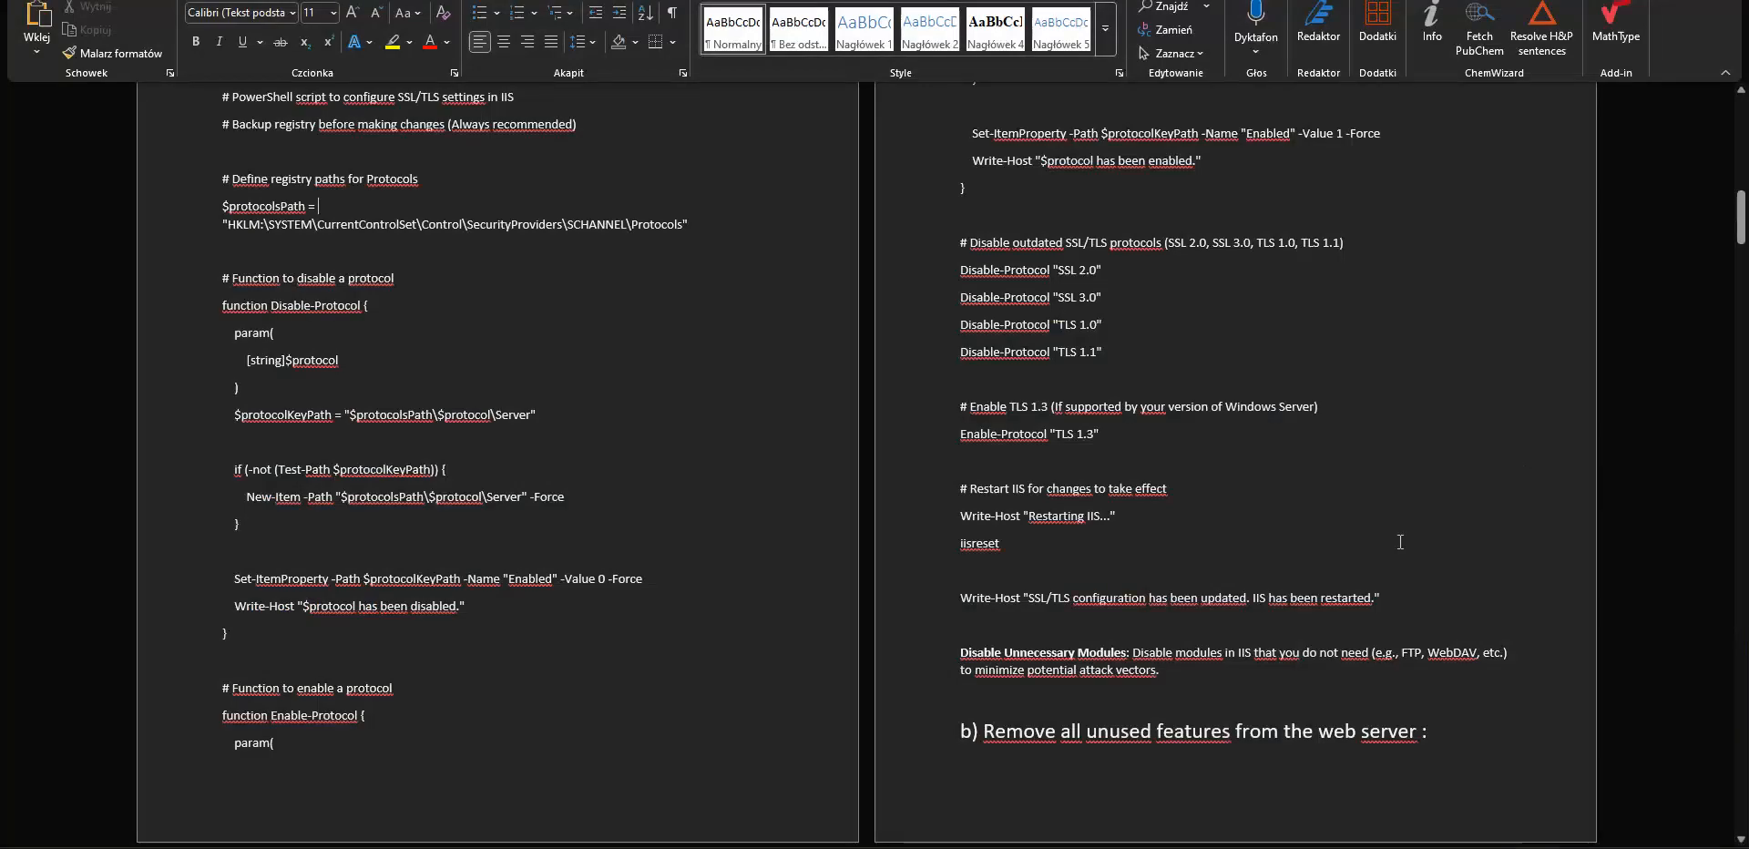
scroll(1394, 478, down, 1)
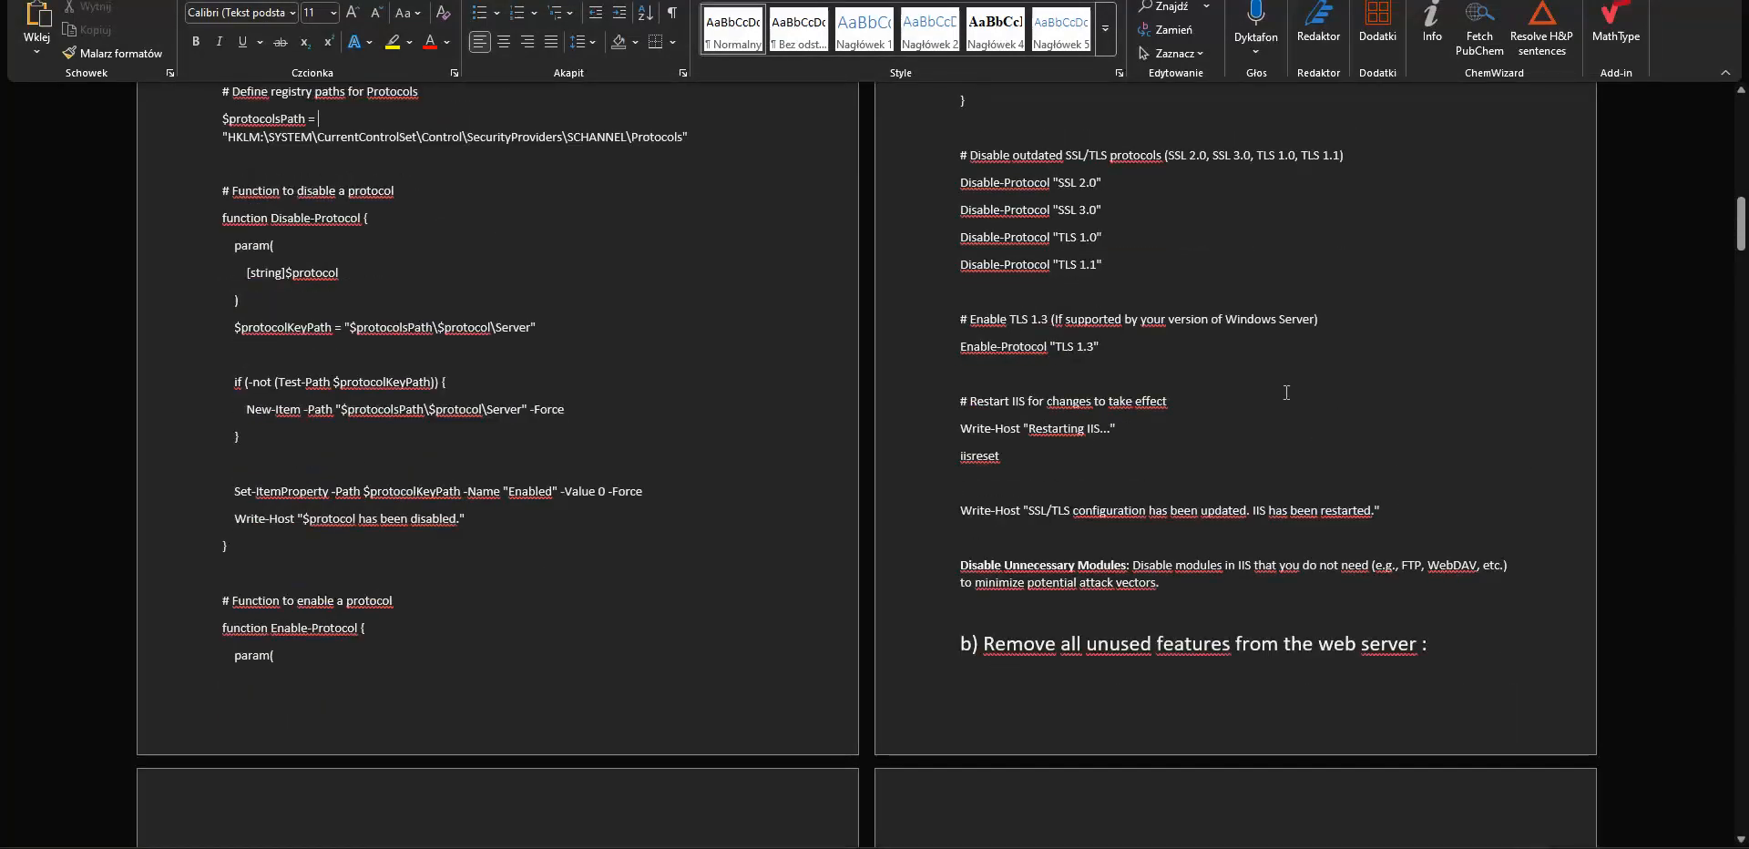
scroll(1287, 393, down, 2)
scroll(1085, 397, up, 1)
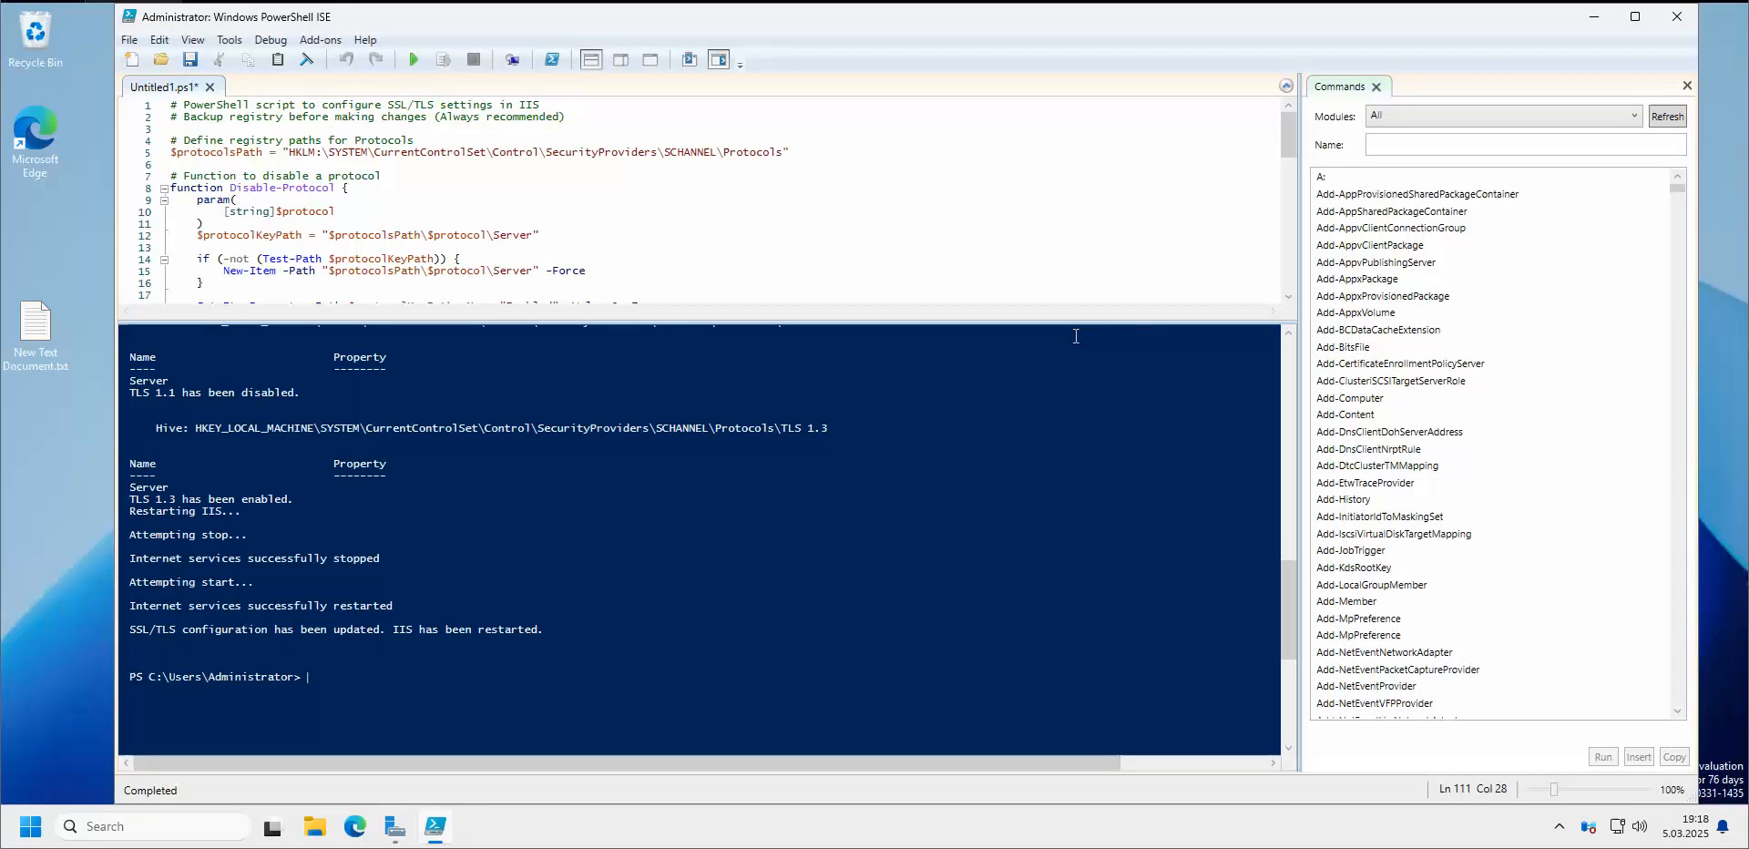
Move and shrink the PowerShell ISE window so that Server Manager shows behind it
mouse_move(795, 18)
mouse_down()
mouse_move(745, 18)
mouse_move(767, 23)
mouse_up()
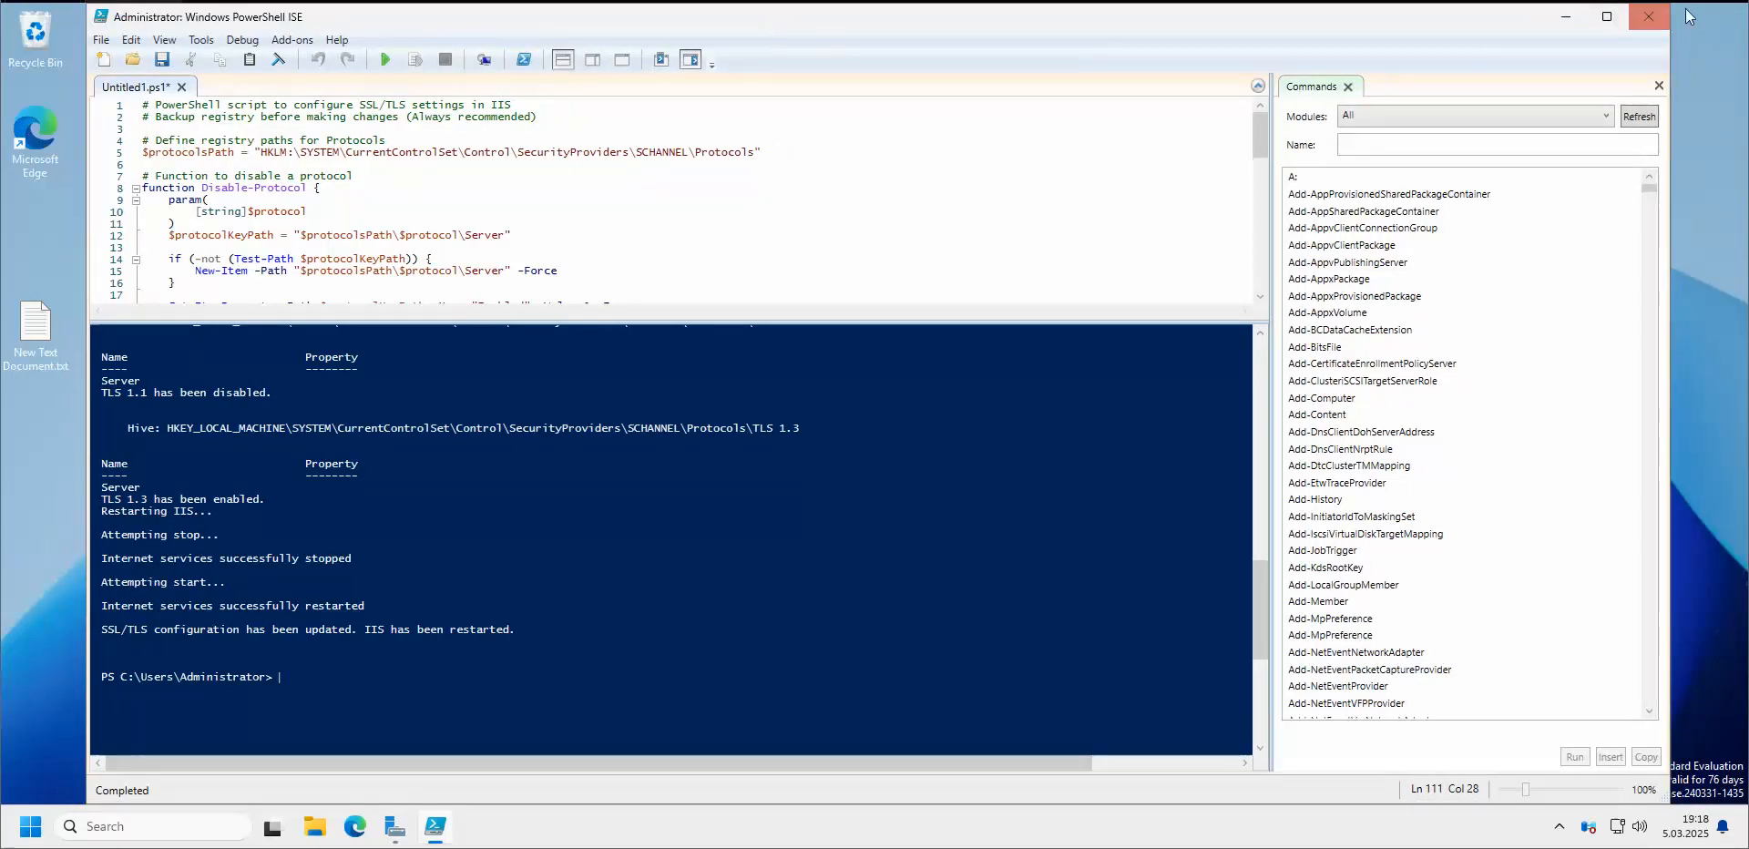
drag(1674, 7, 1650, 42)
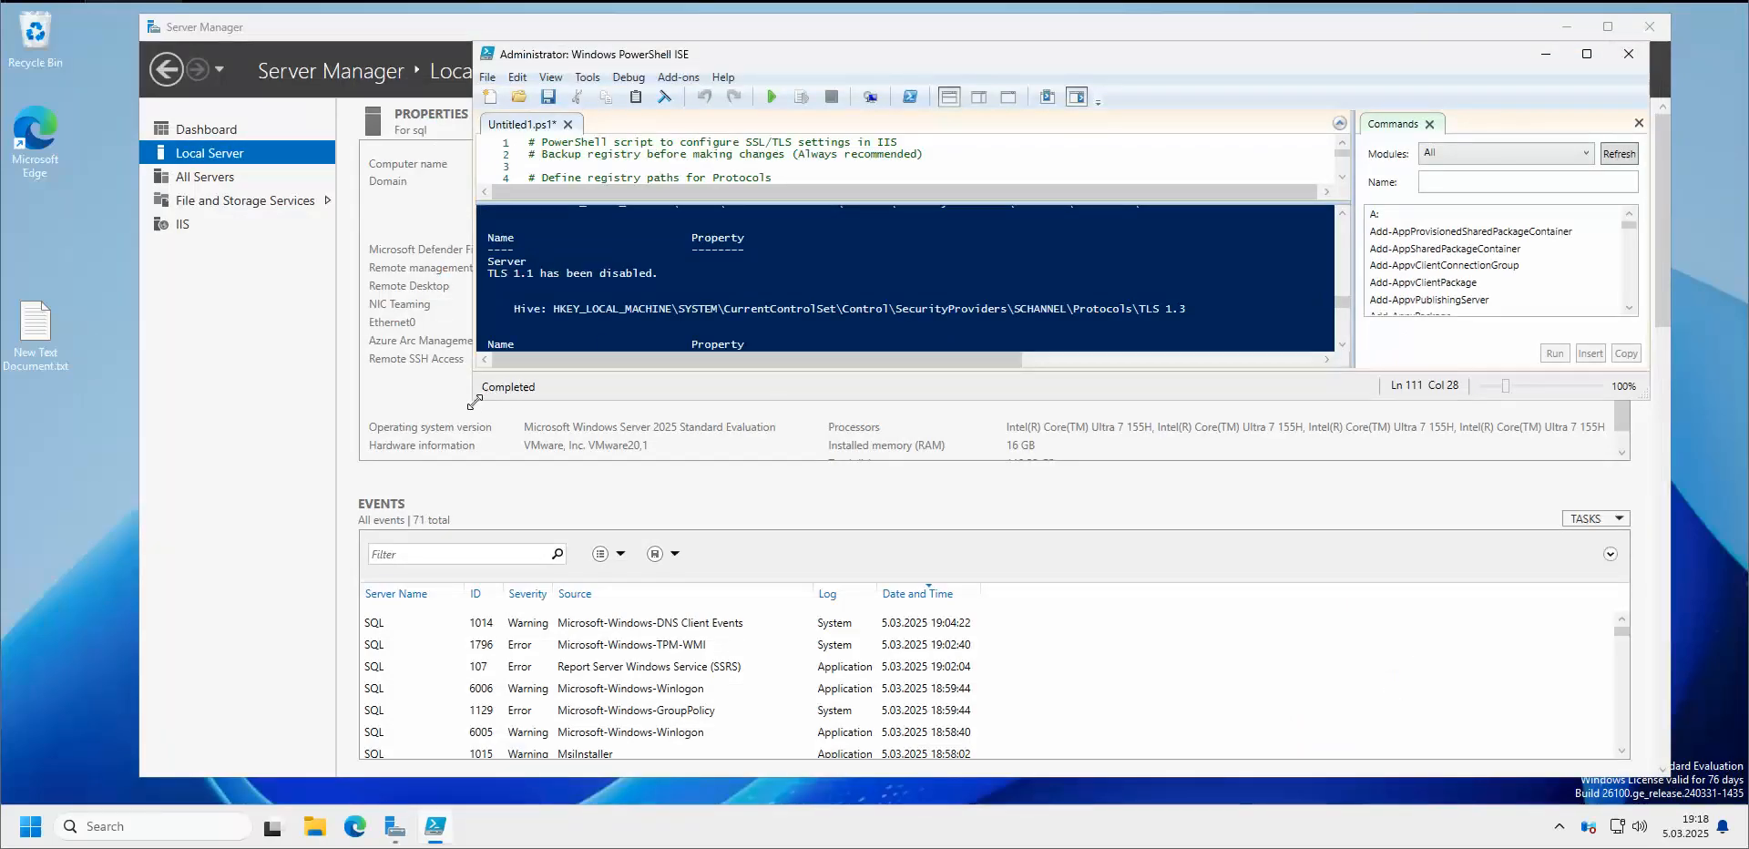
drag(473, 398, 309, 641)
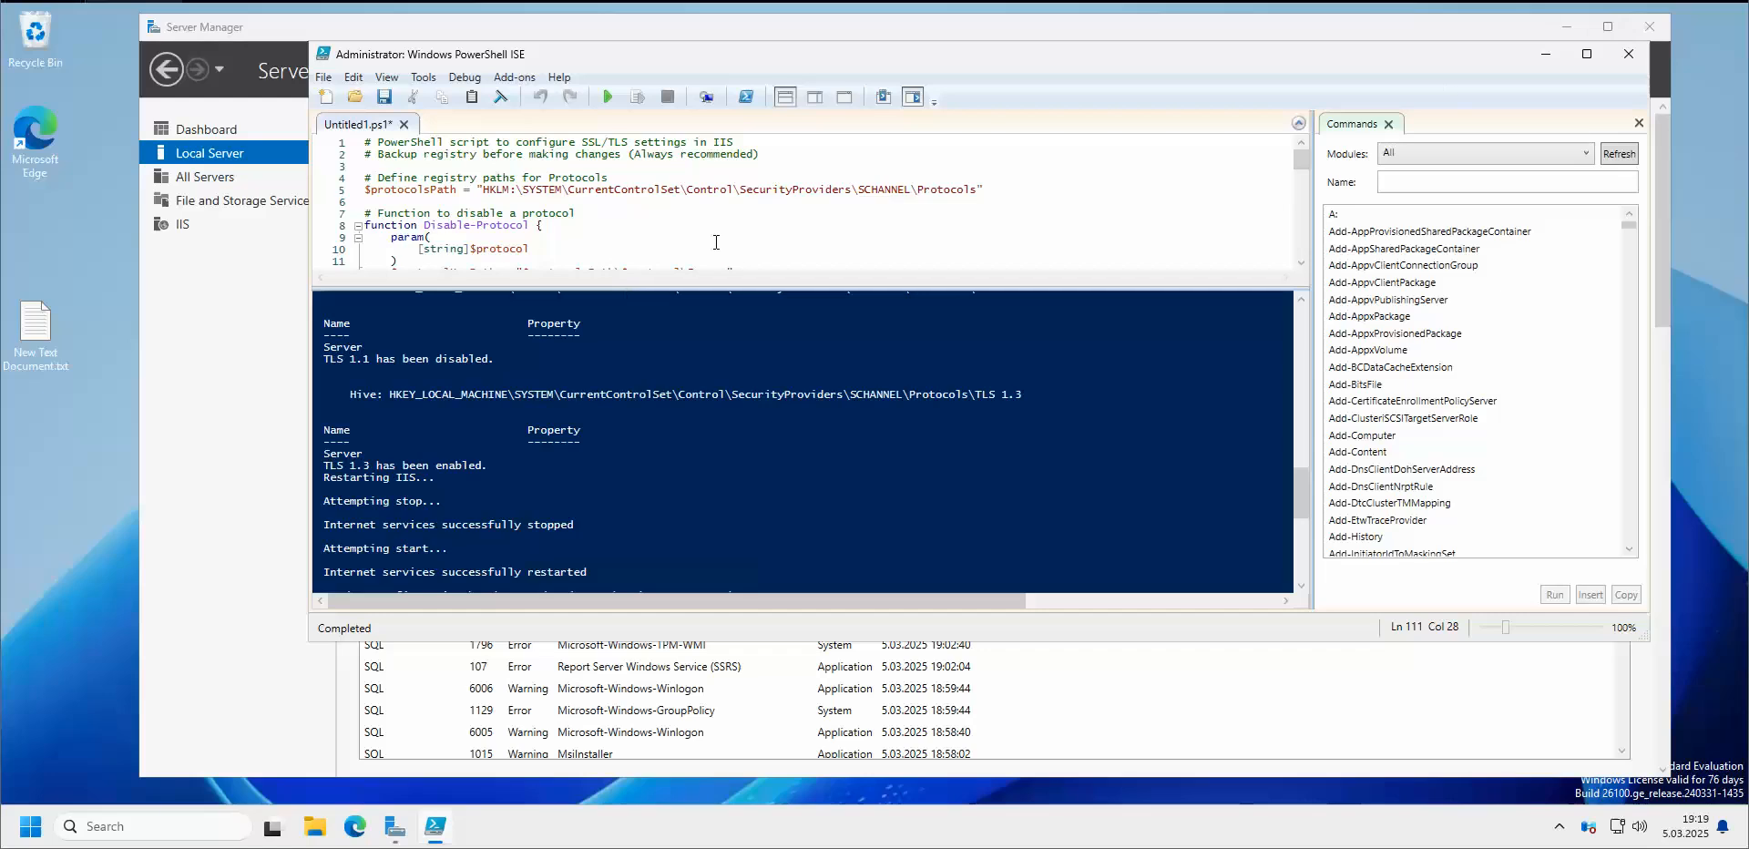
Close Untitled1.ps1 without saving it and exit PowerShell ISE
click(406, 125)
click(882, 474)
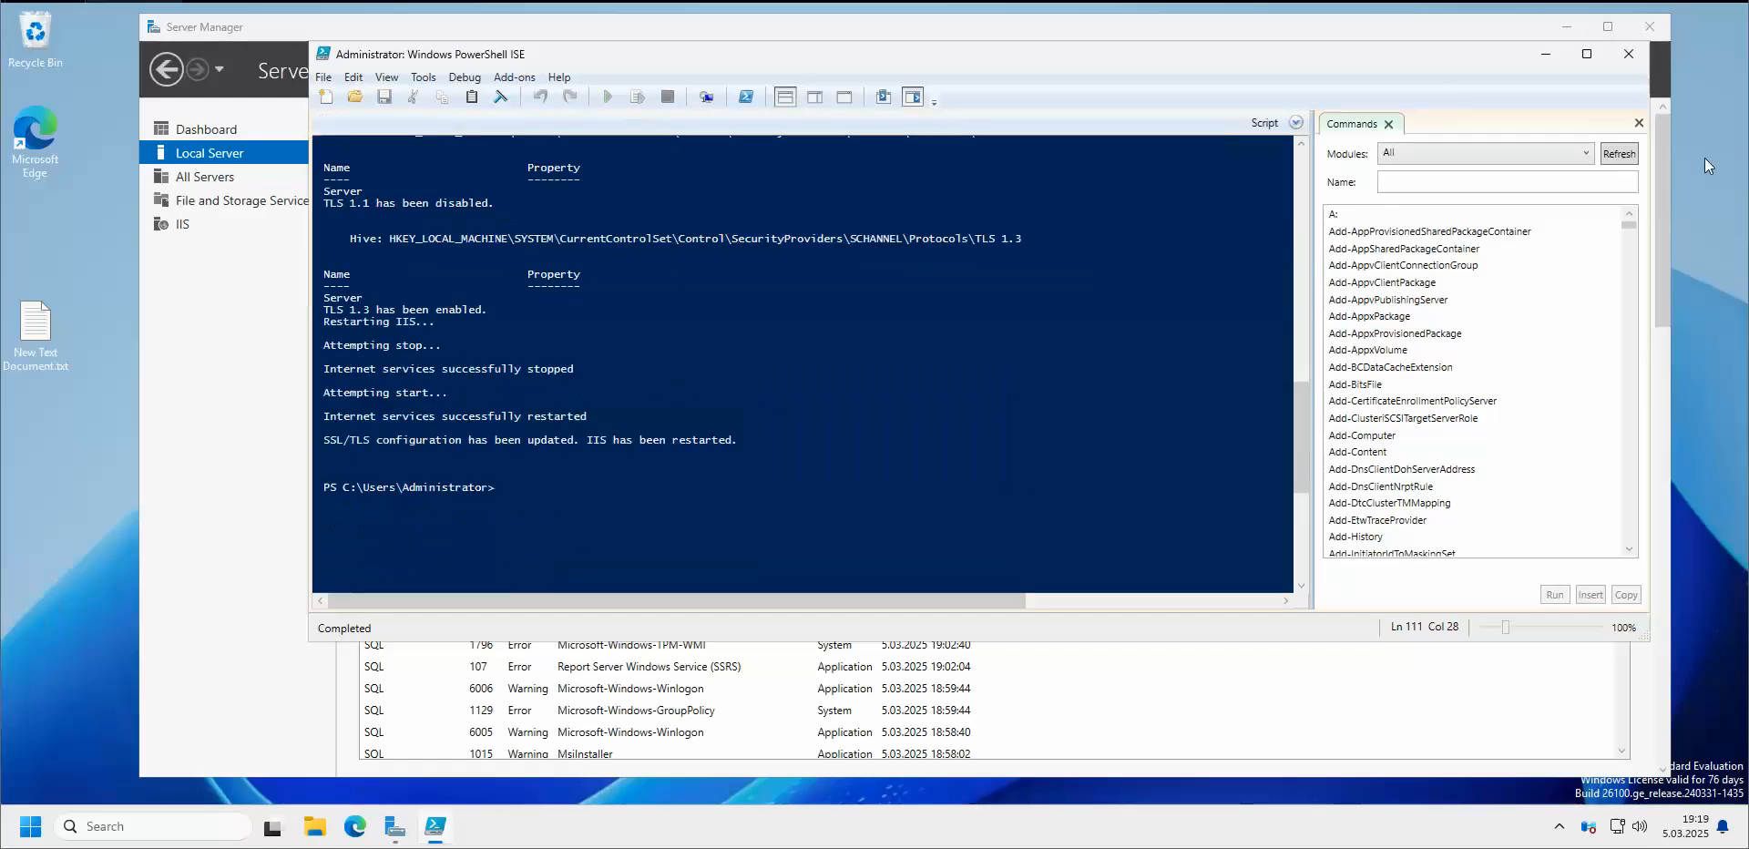
click(1629, 54)
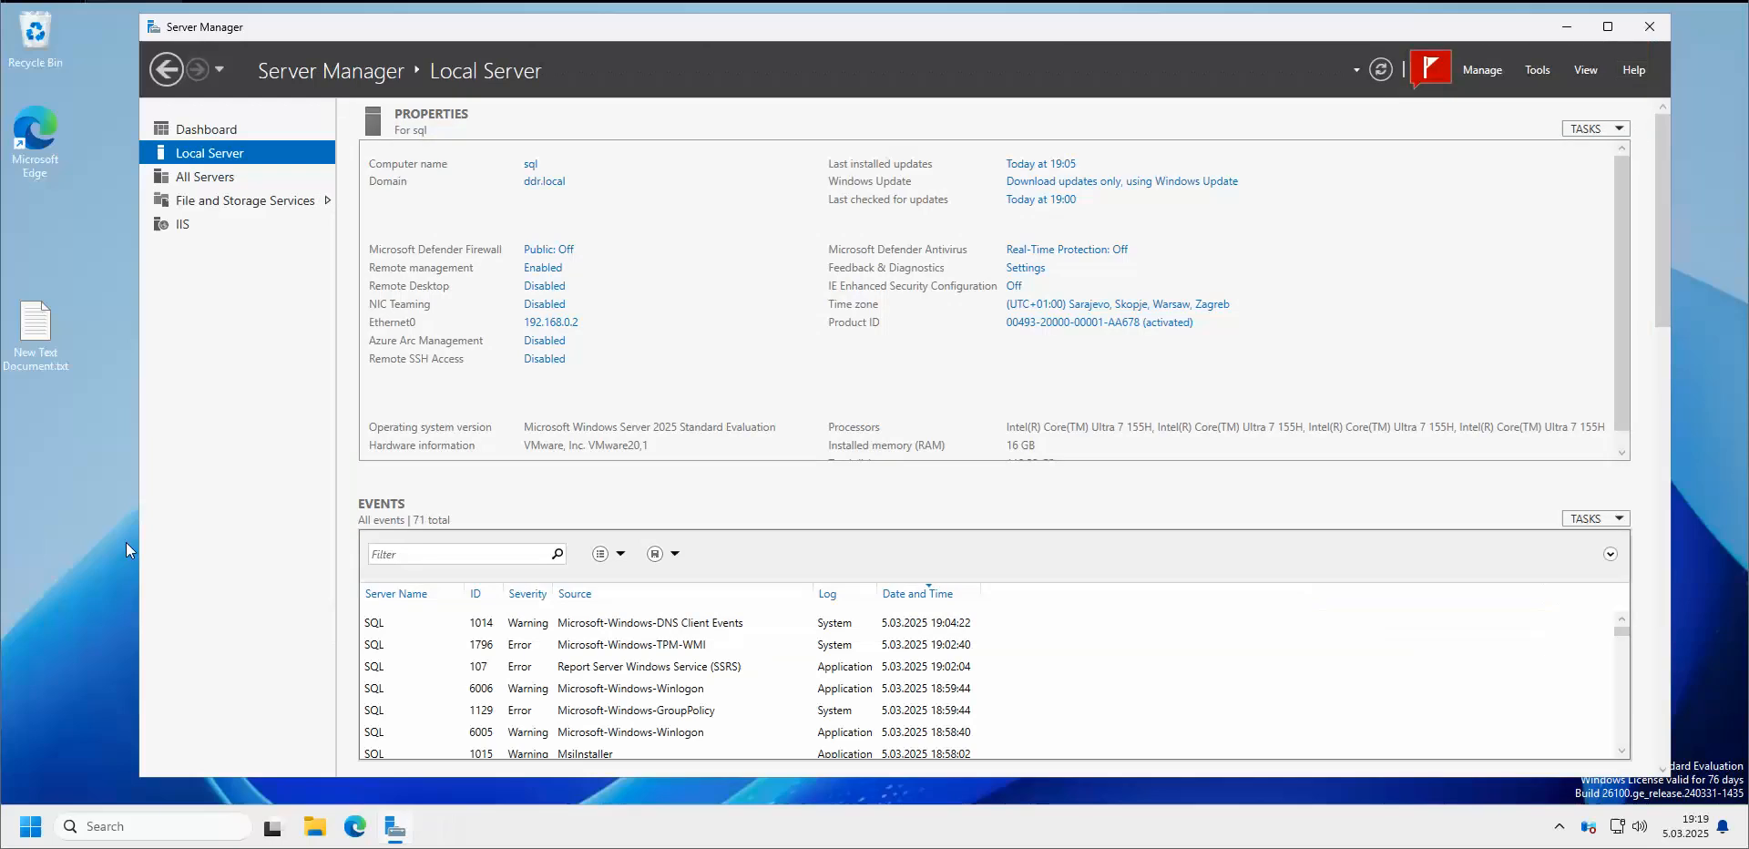
Launch Windows PowerShell as administrator and shift the Server Manager window slightly behind it
click(31, 826)
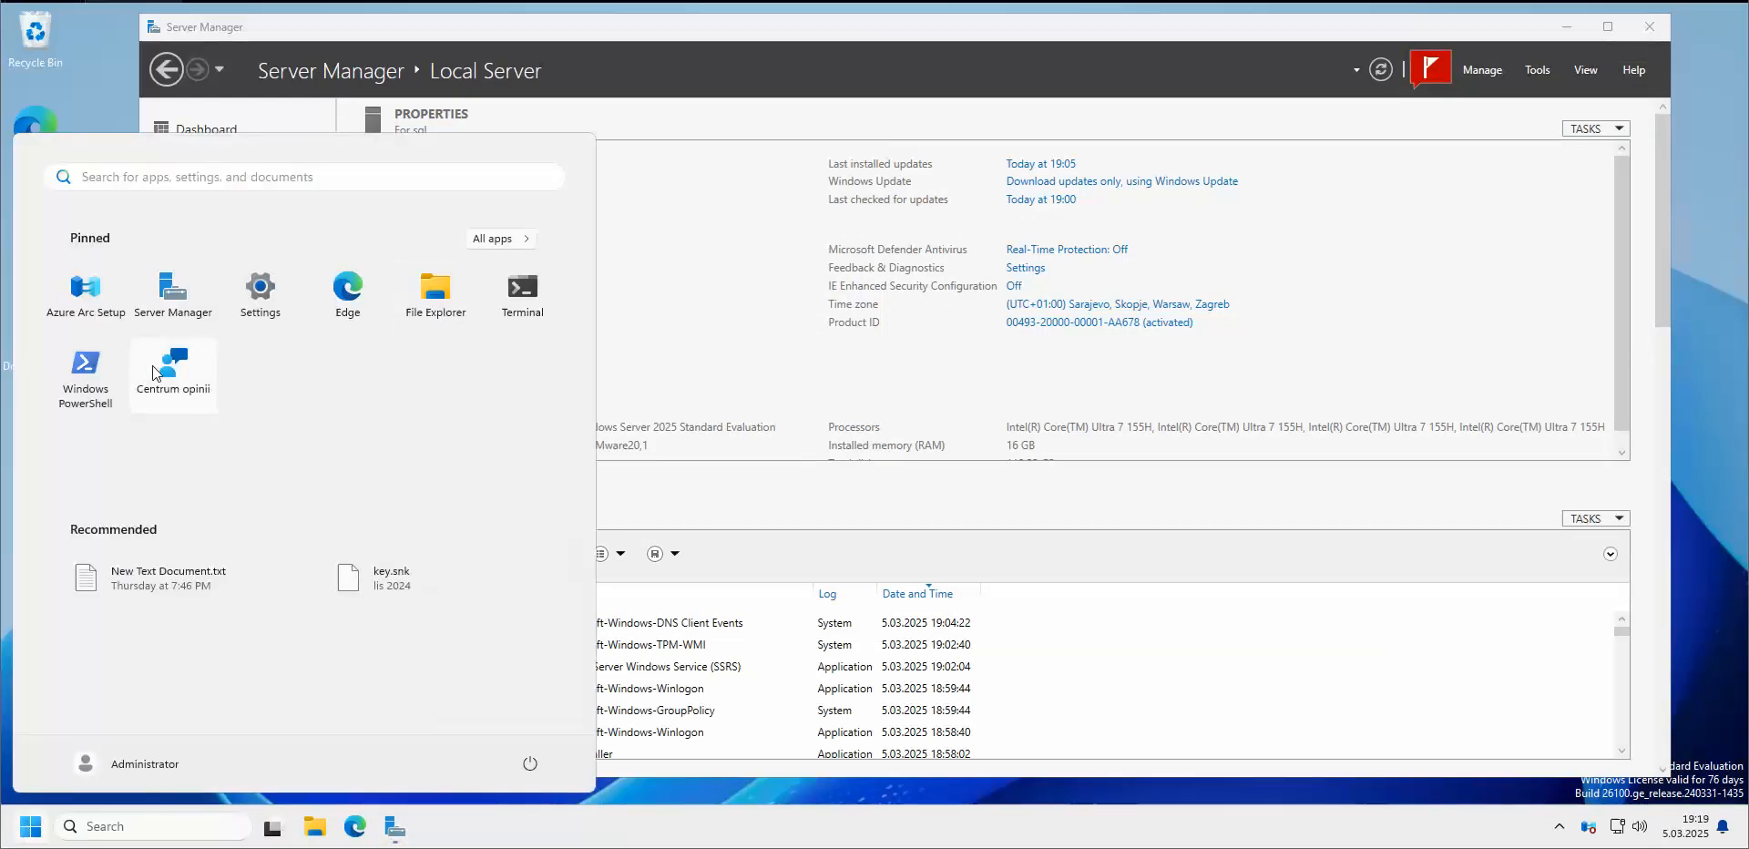
right_click(92, 383)
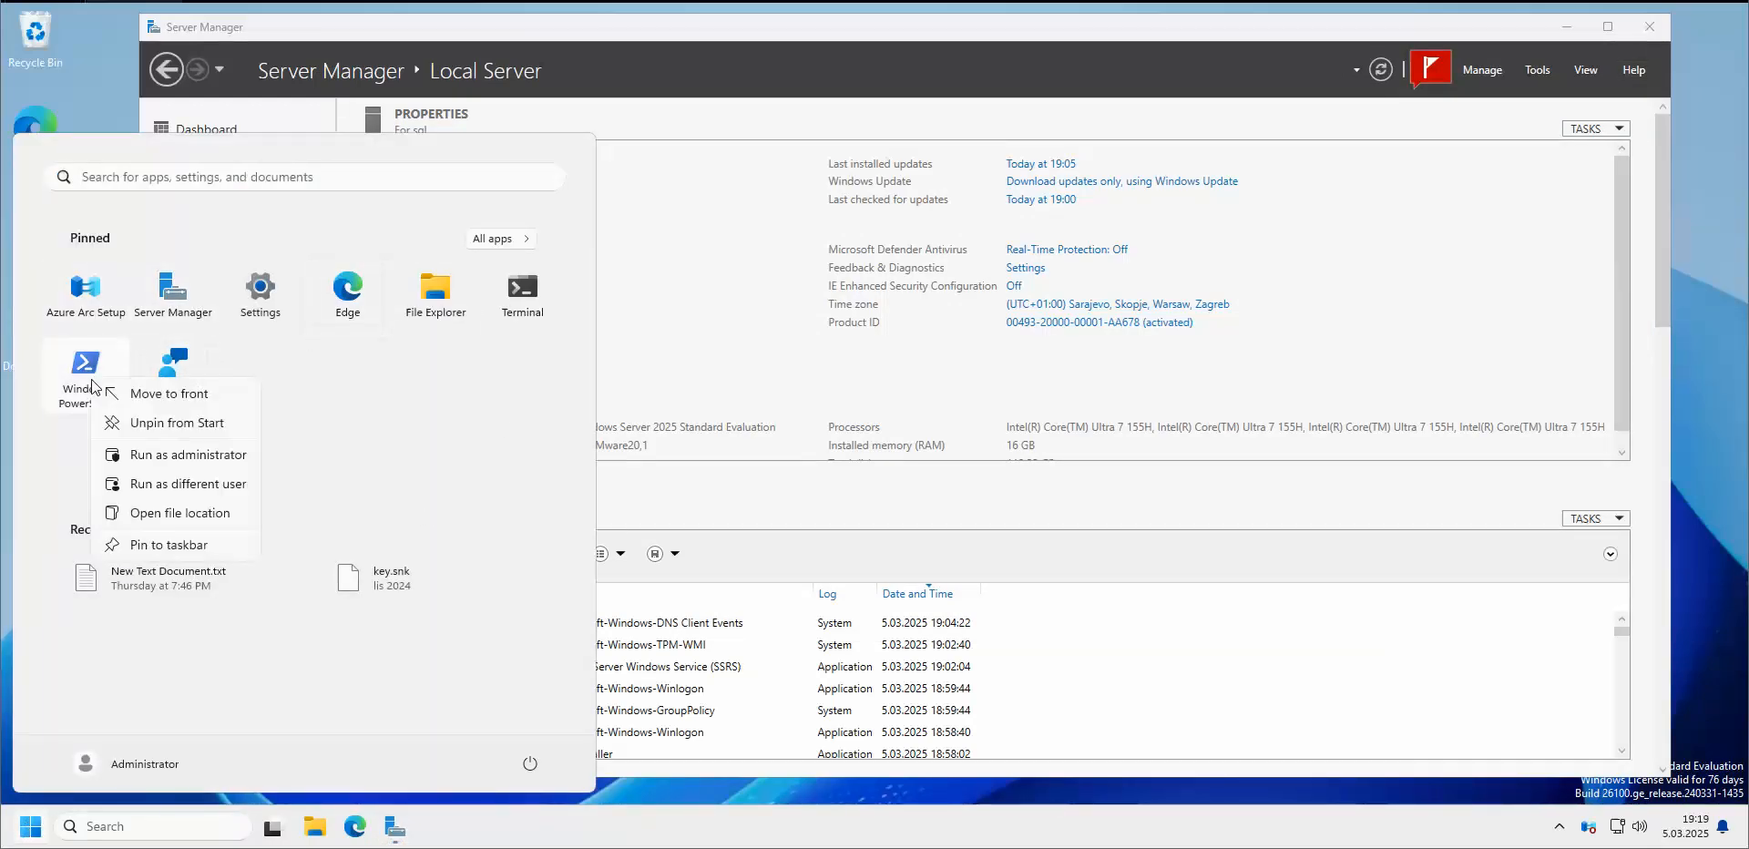
click(161, 457)
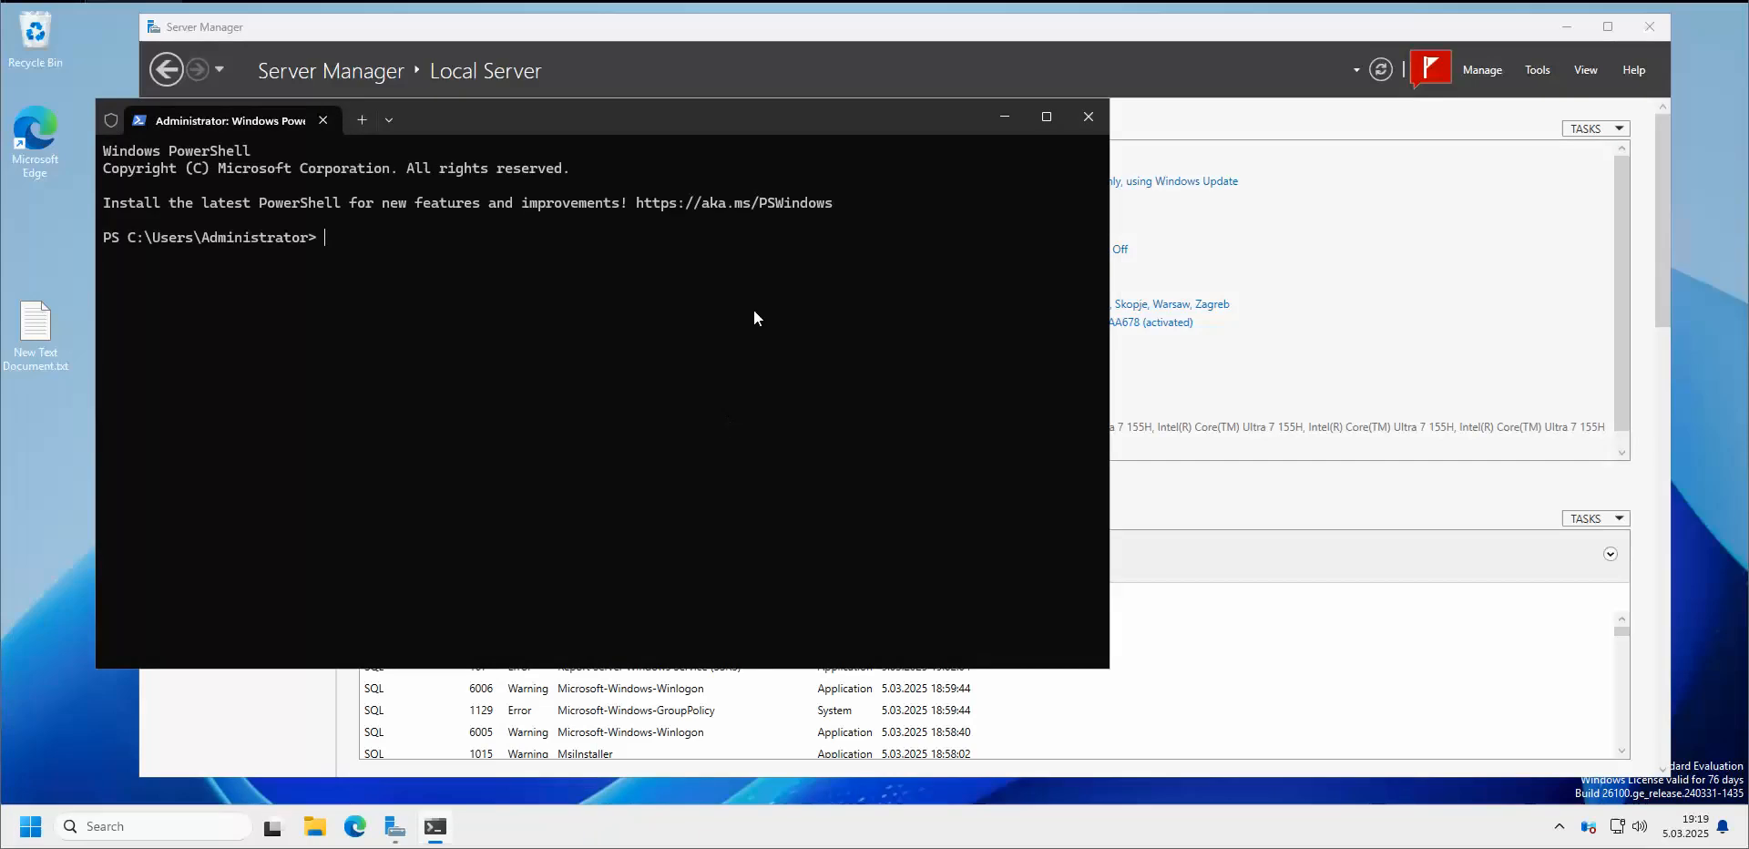
click(969, 34)
drag(969, 34, 991, 36)
click(133, 379)
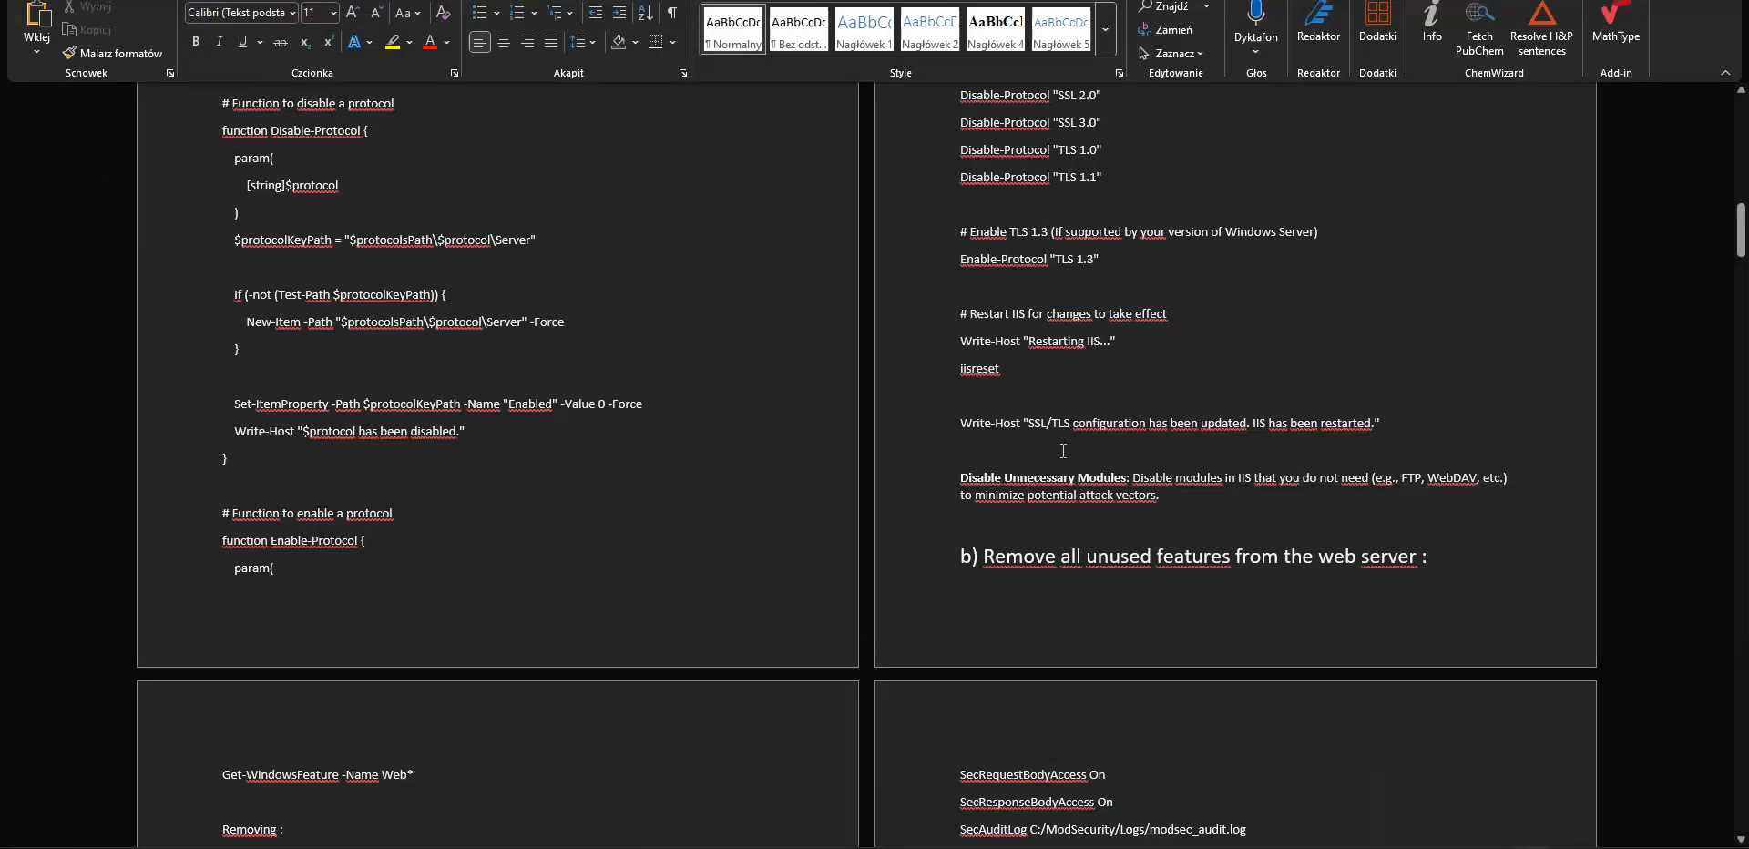
Copy the command Get-WindowsFeature -Name Web* from section b) of the Word notes and run it in the administrator PowerShell window
scroll(481, 351, down, 2)
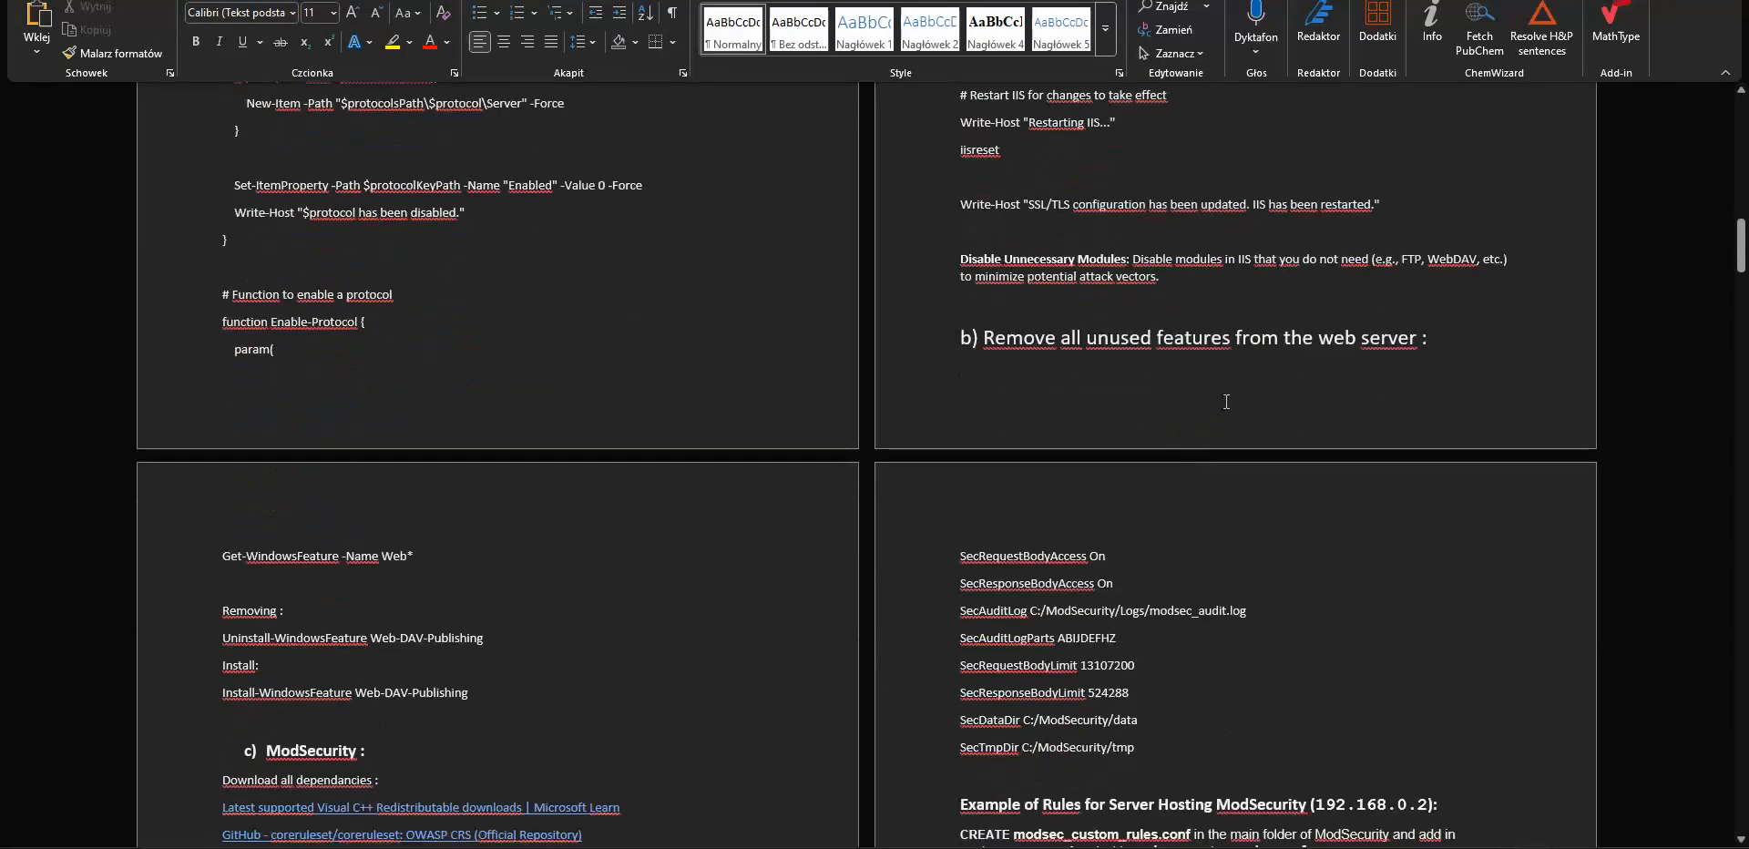
scroll(481, 352, down, 1)
drag(417, 471, 222, 470)
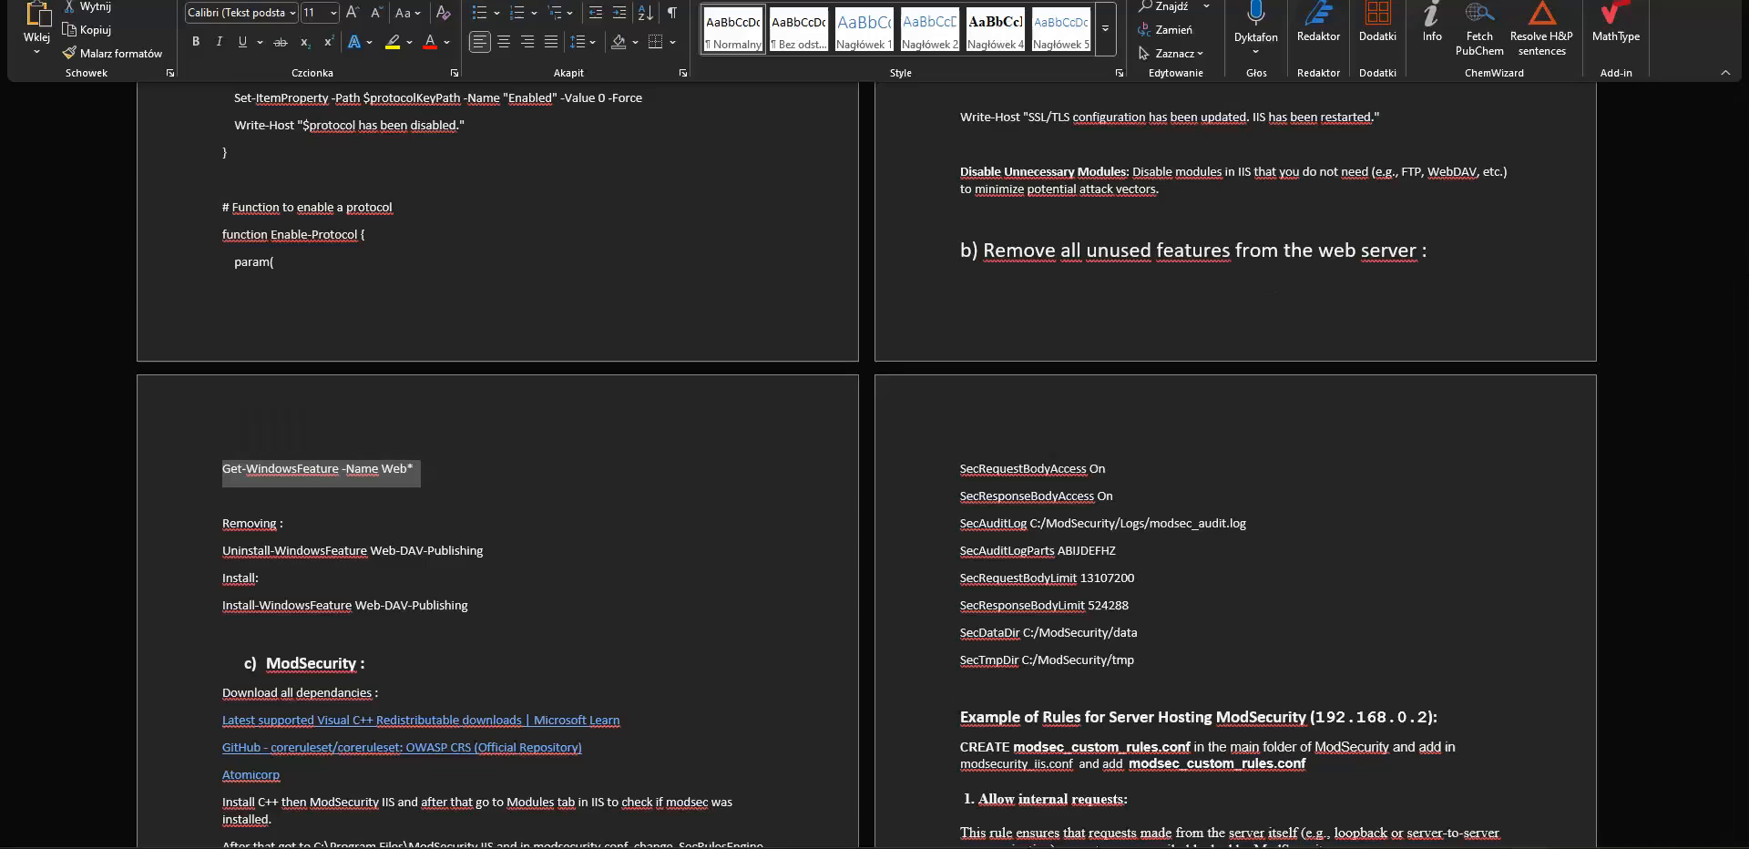
key(ctrl+c)
key(alt+Tab)
key(ctrl+v)
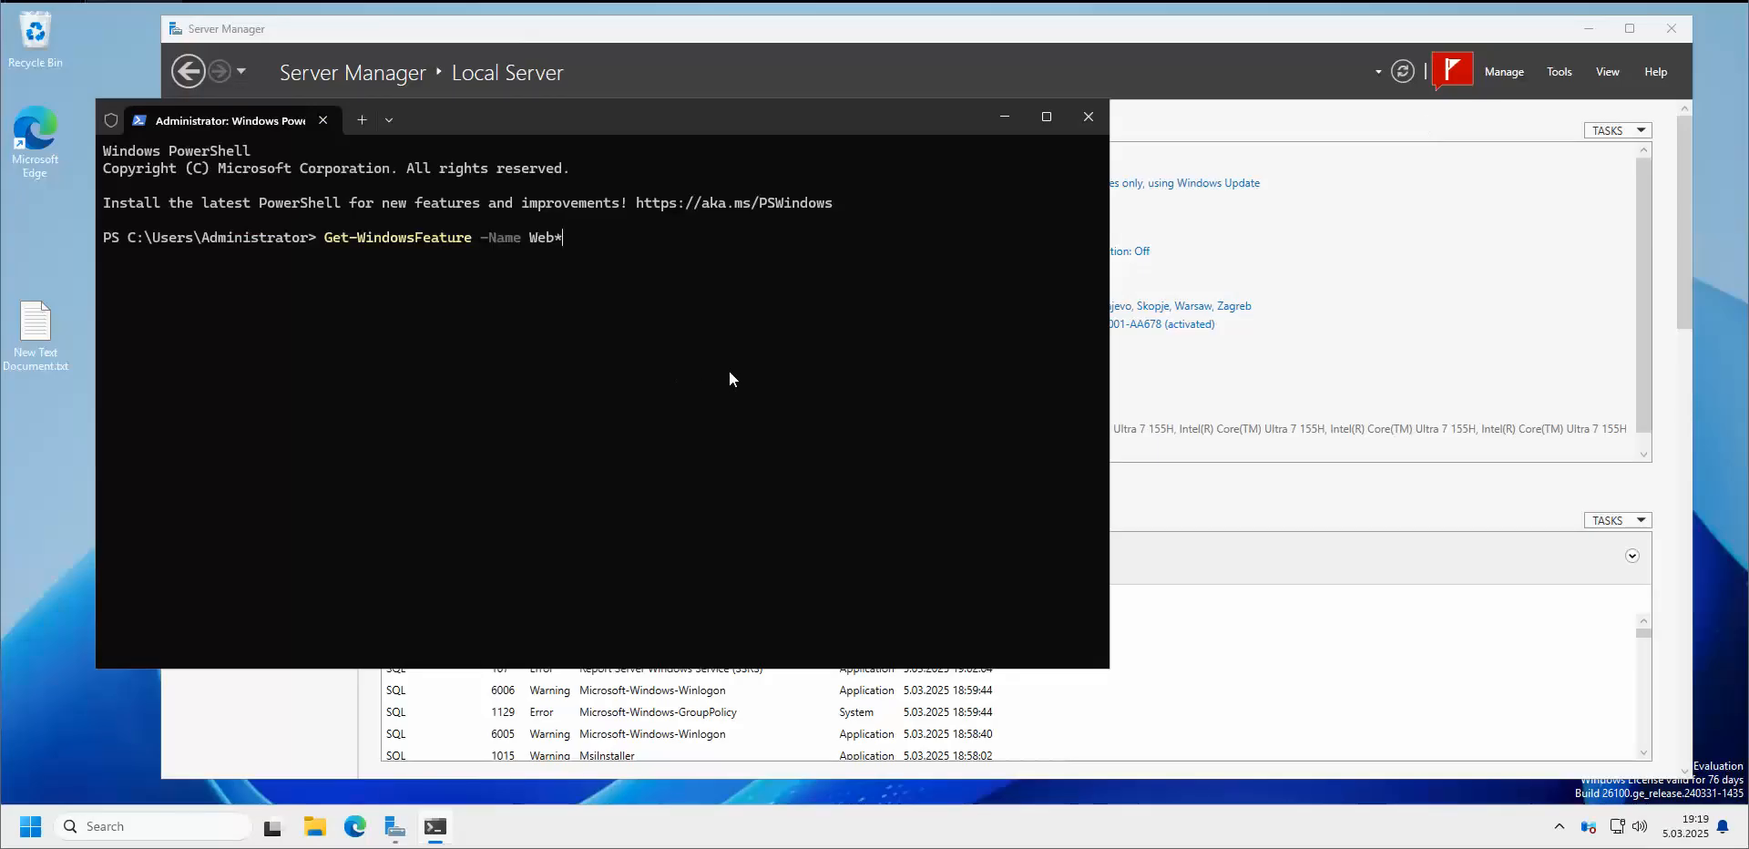
key(Return)
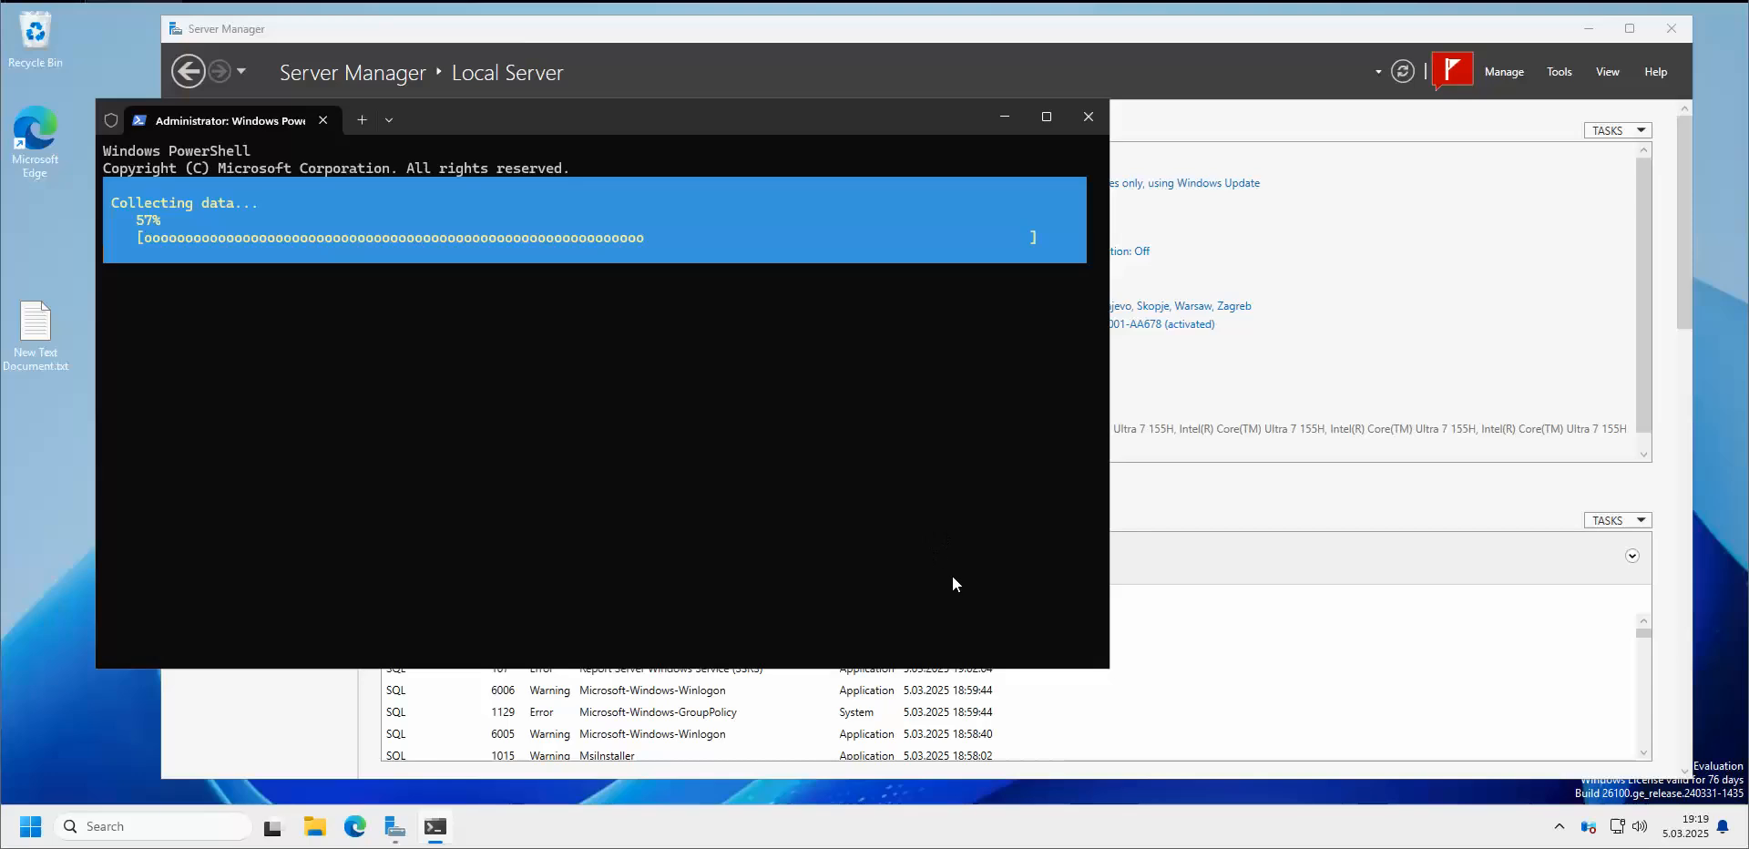
Enlarge the PowerShell window, and open Internet Information Services (IIS) Manager for the SQL server from Server Manager's IIS page
drag(1109, 668, 1307, 799)
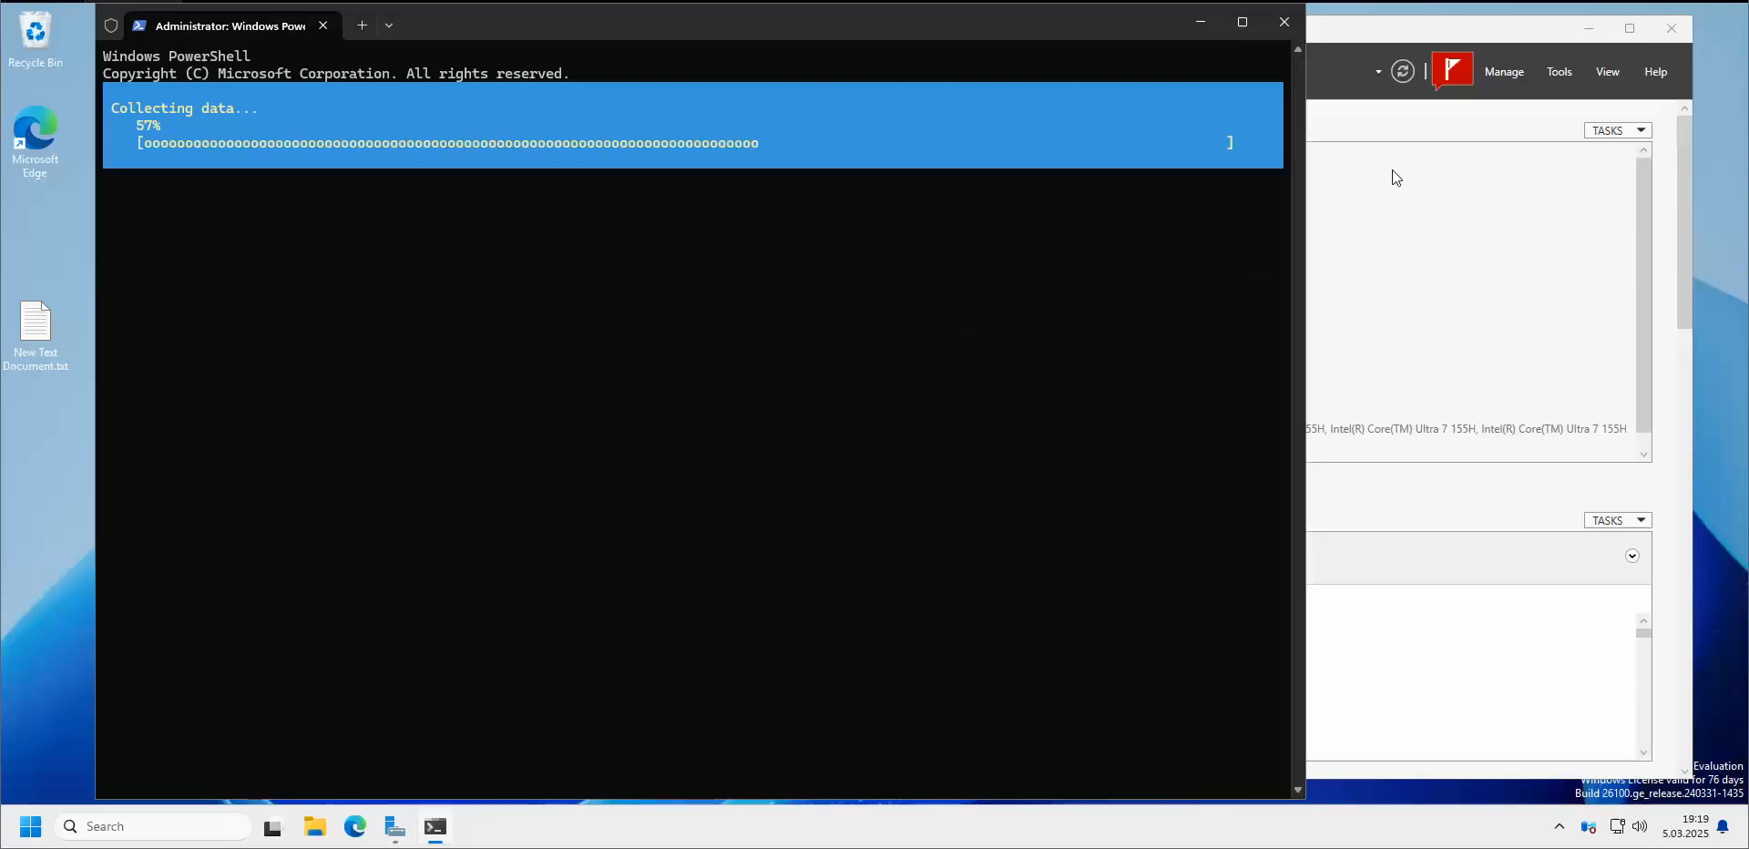
click(1359, 29)
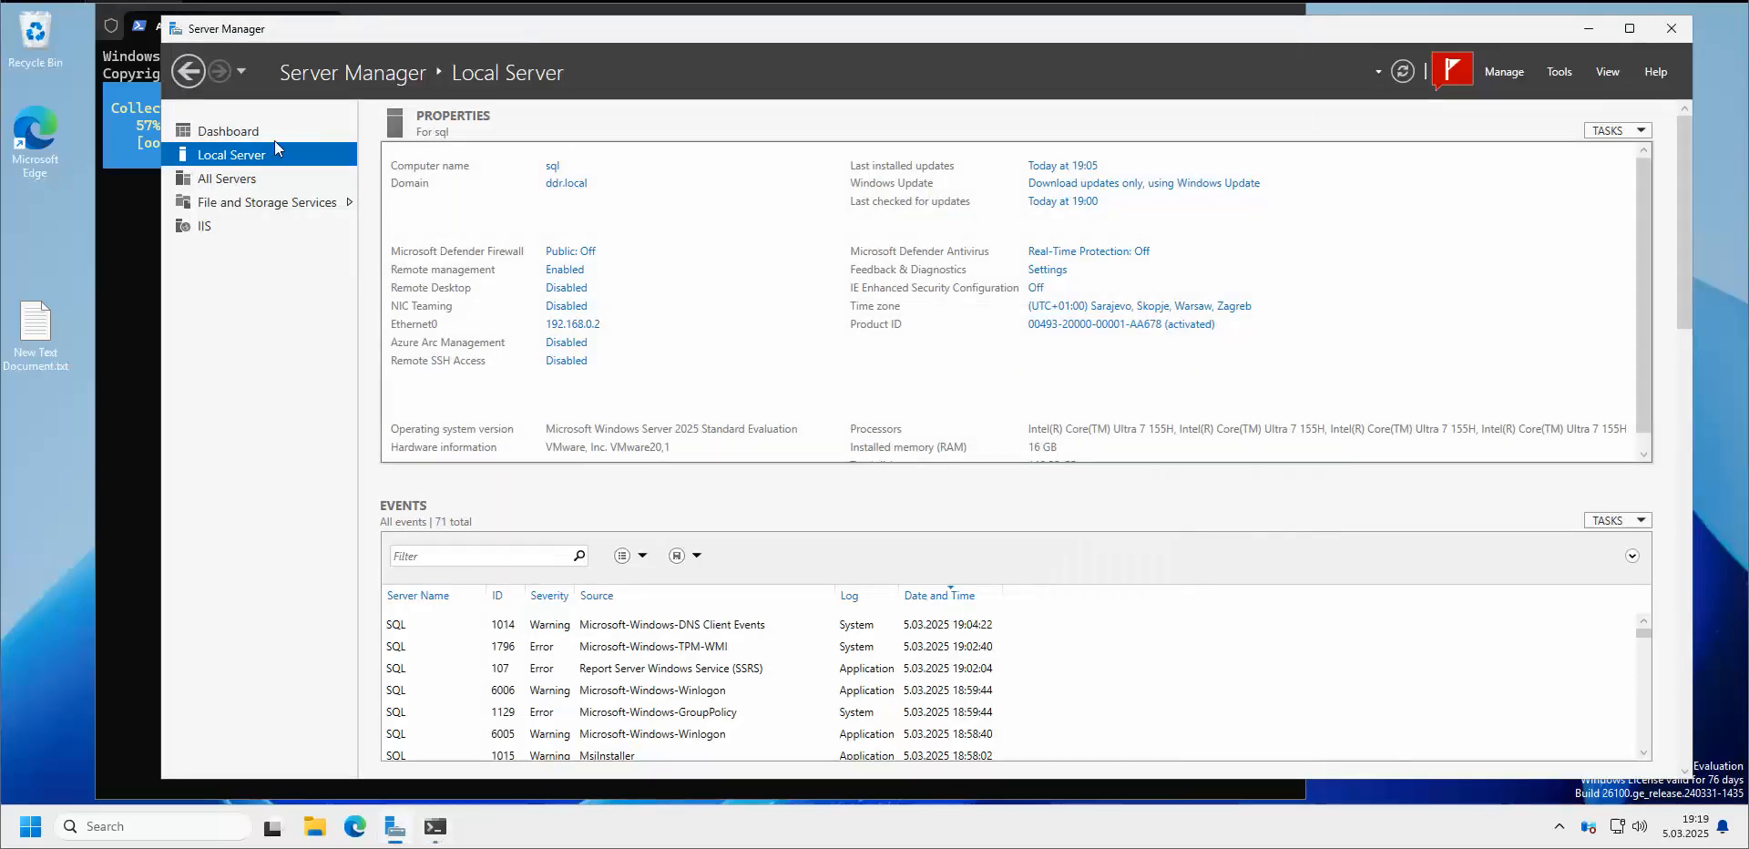
click(261, 226)
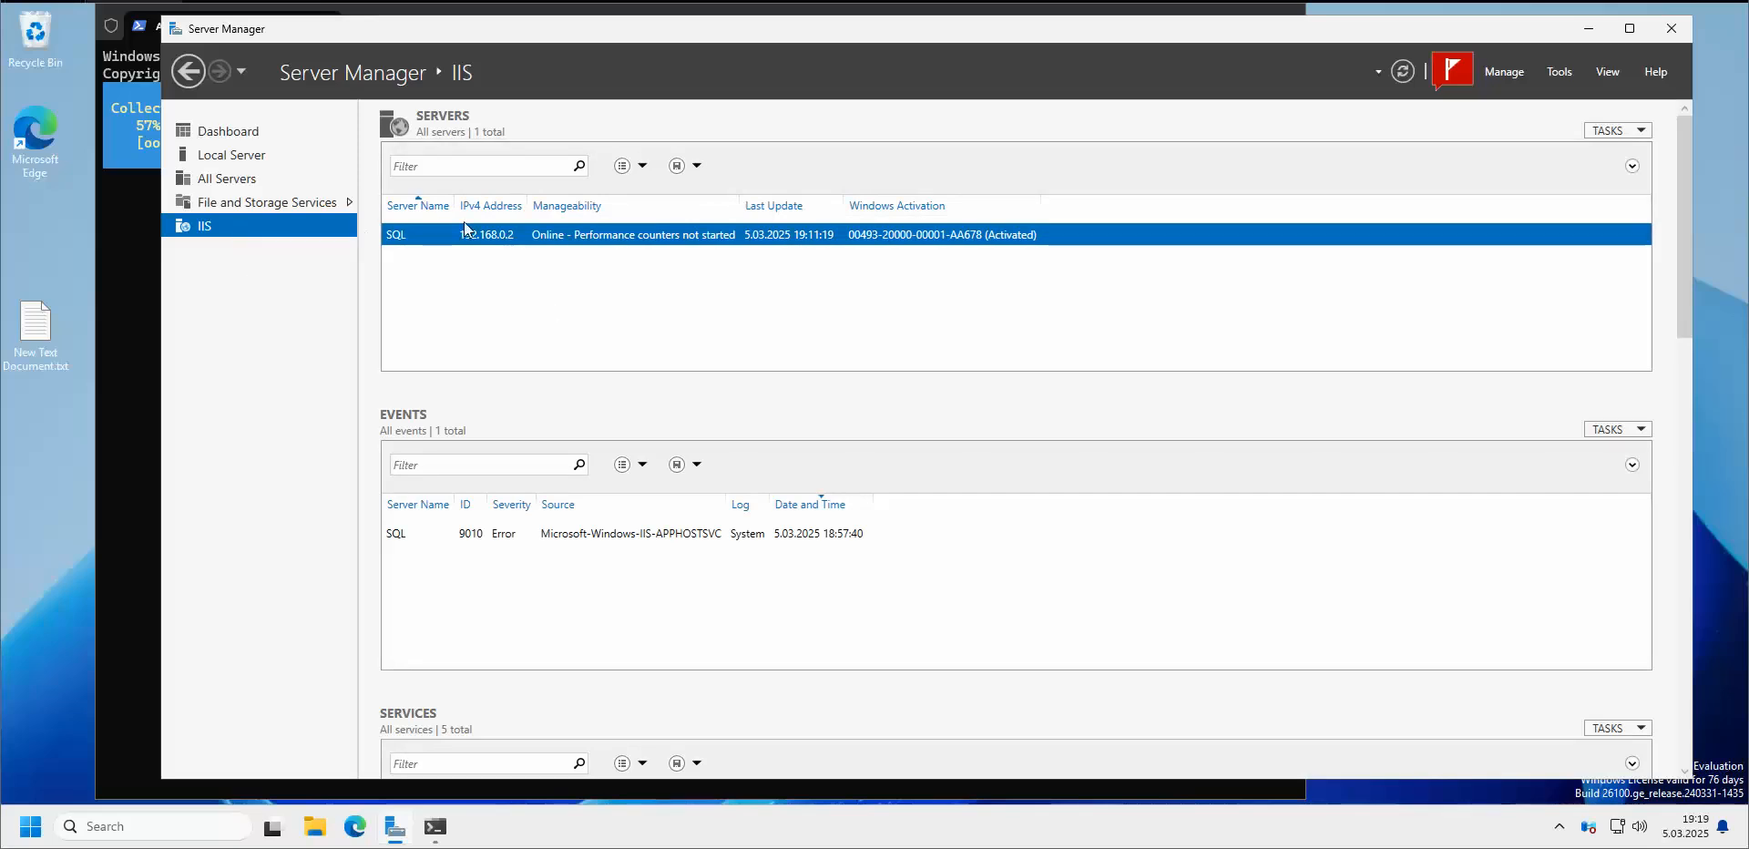
right_click(537, 237)
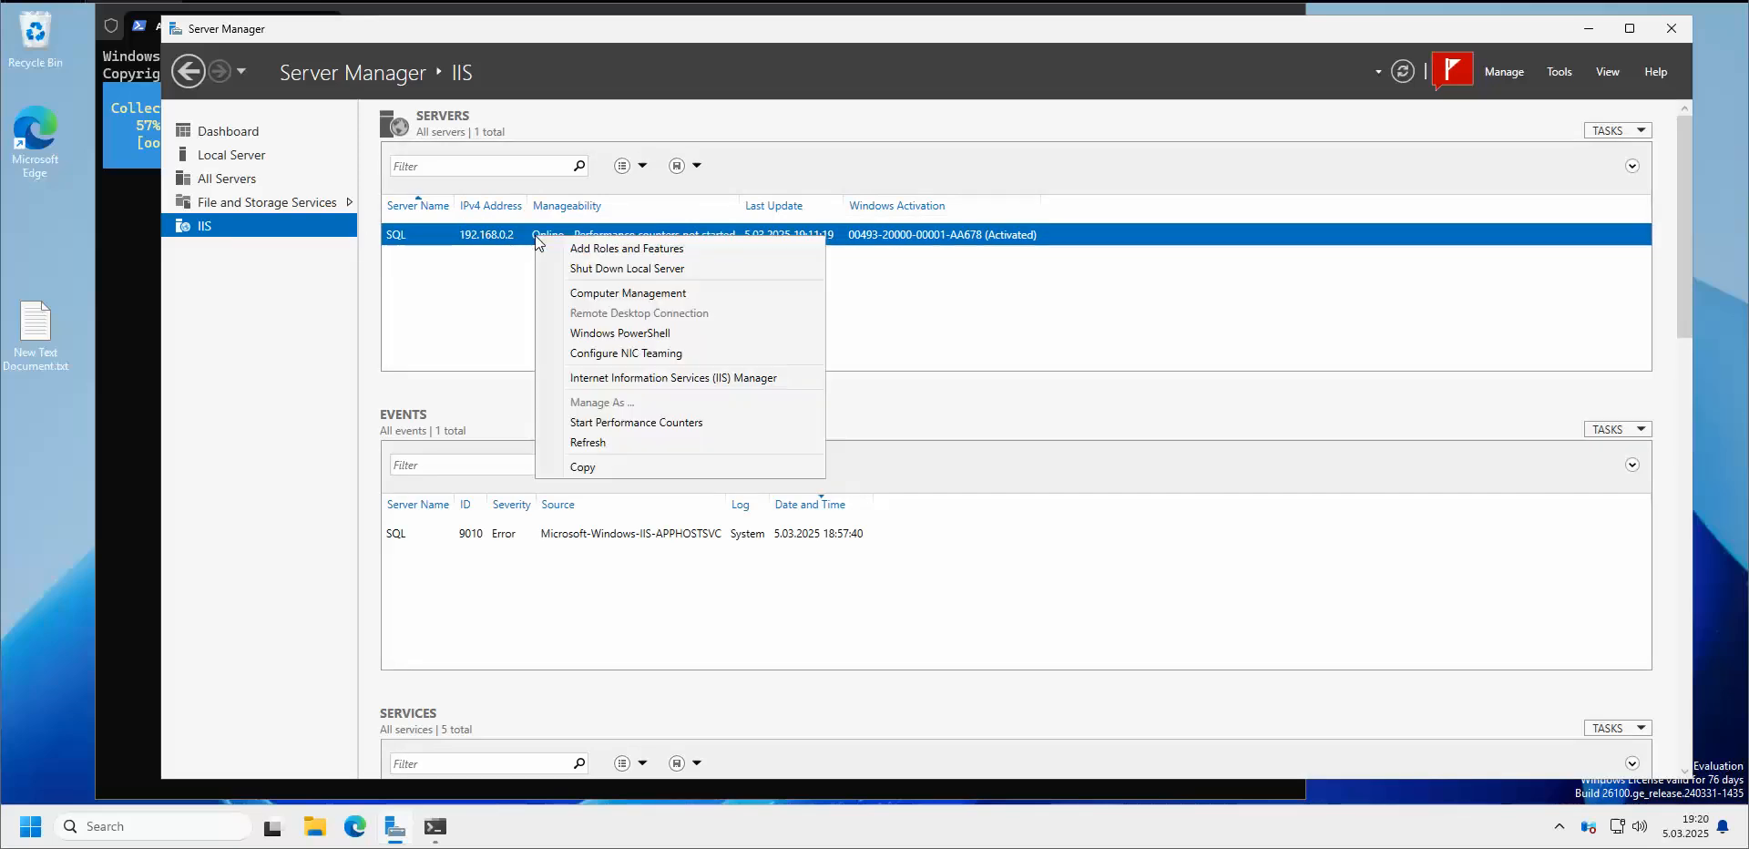
click(674, 377)
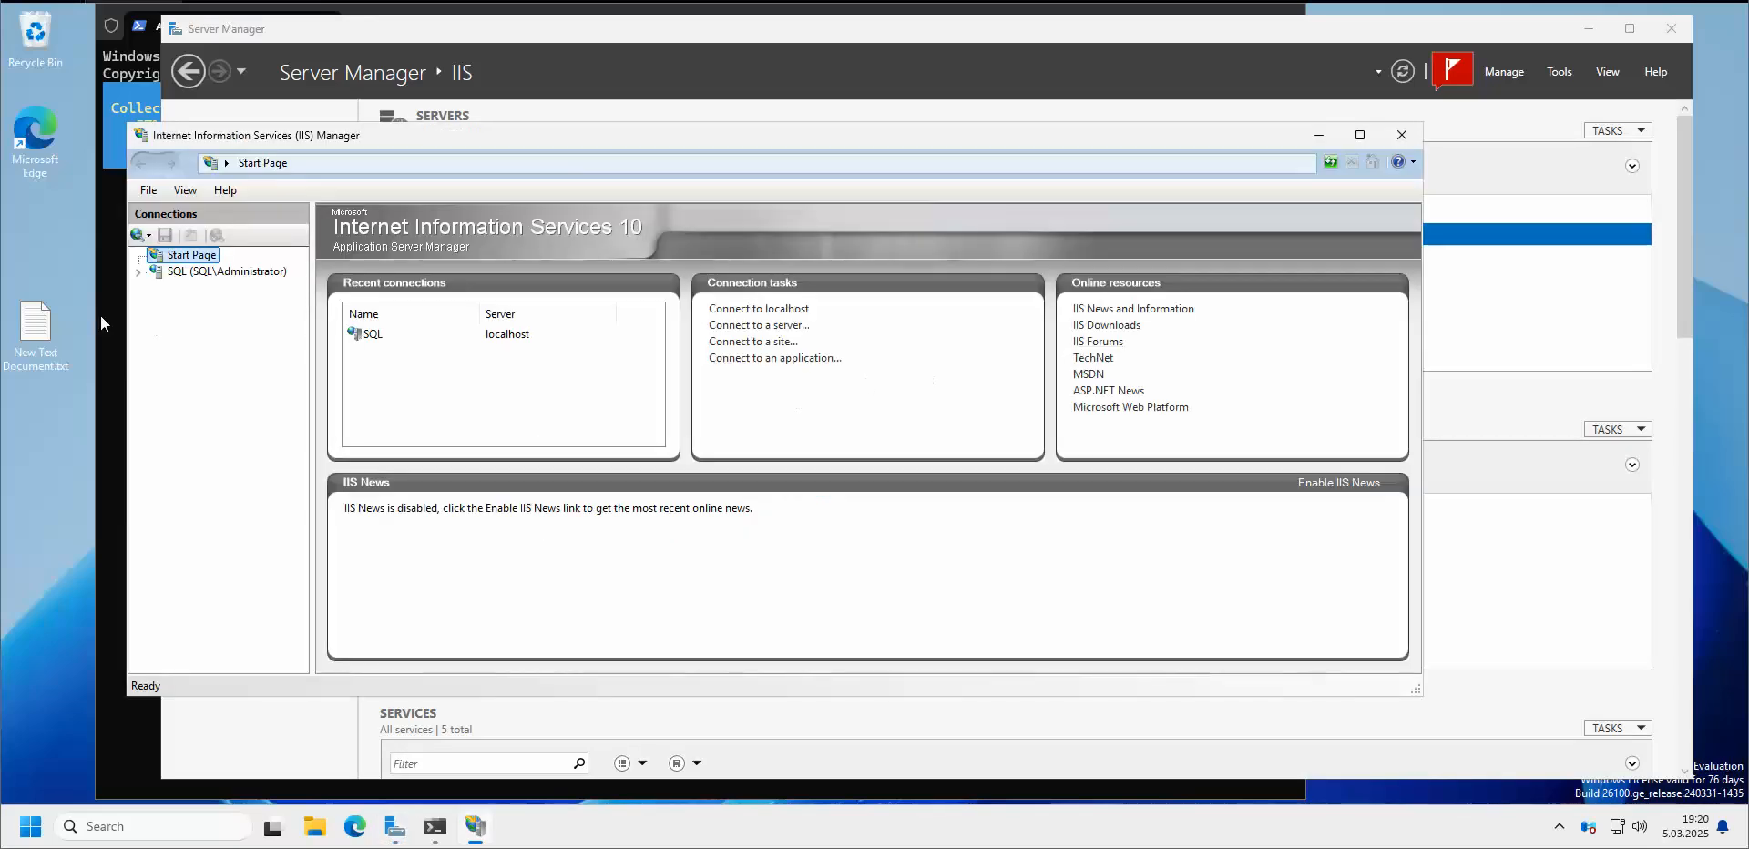
Open the Modules feature of the SQL server in IIS Manager
click(151, 272)
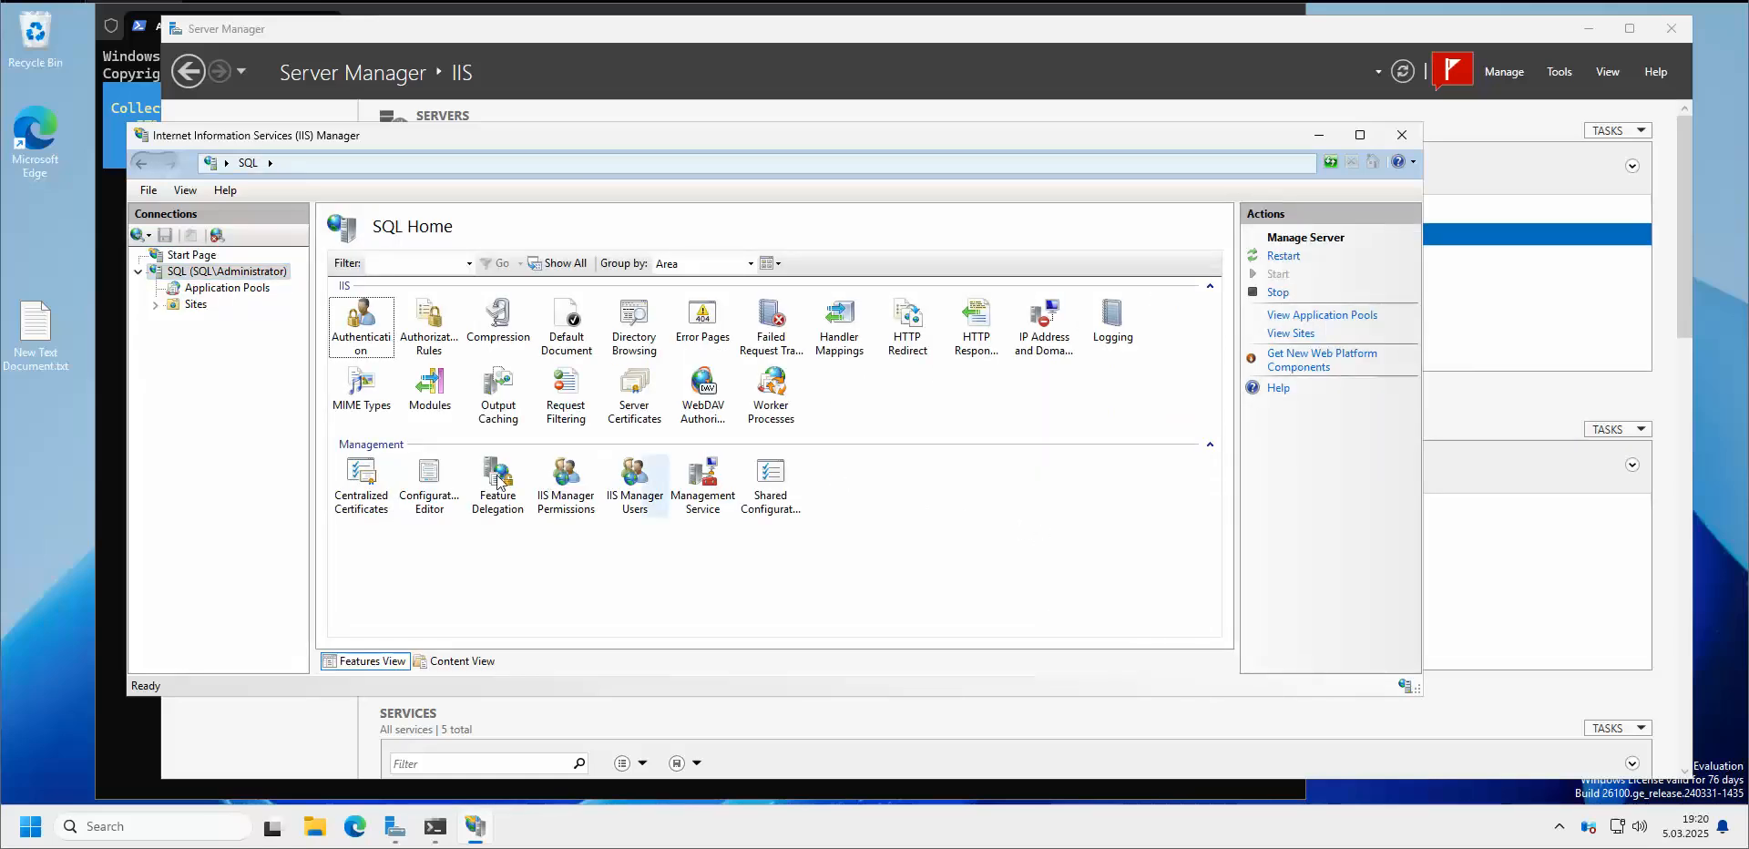
click(451, 395)
double_click(451, 394)
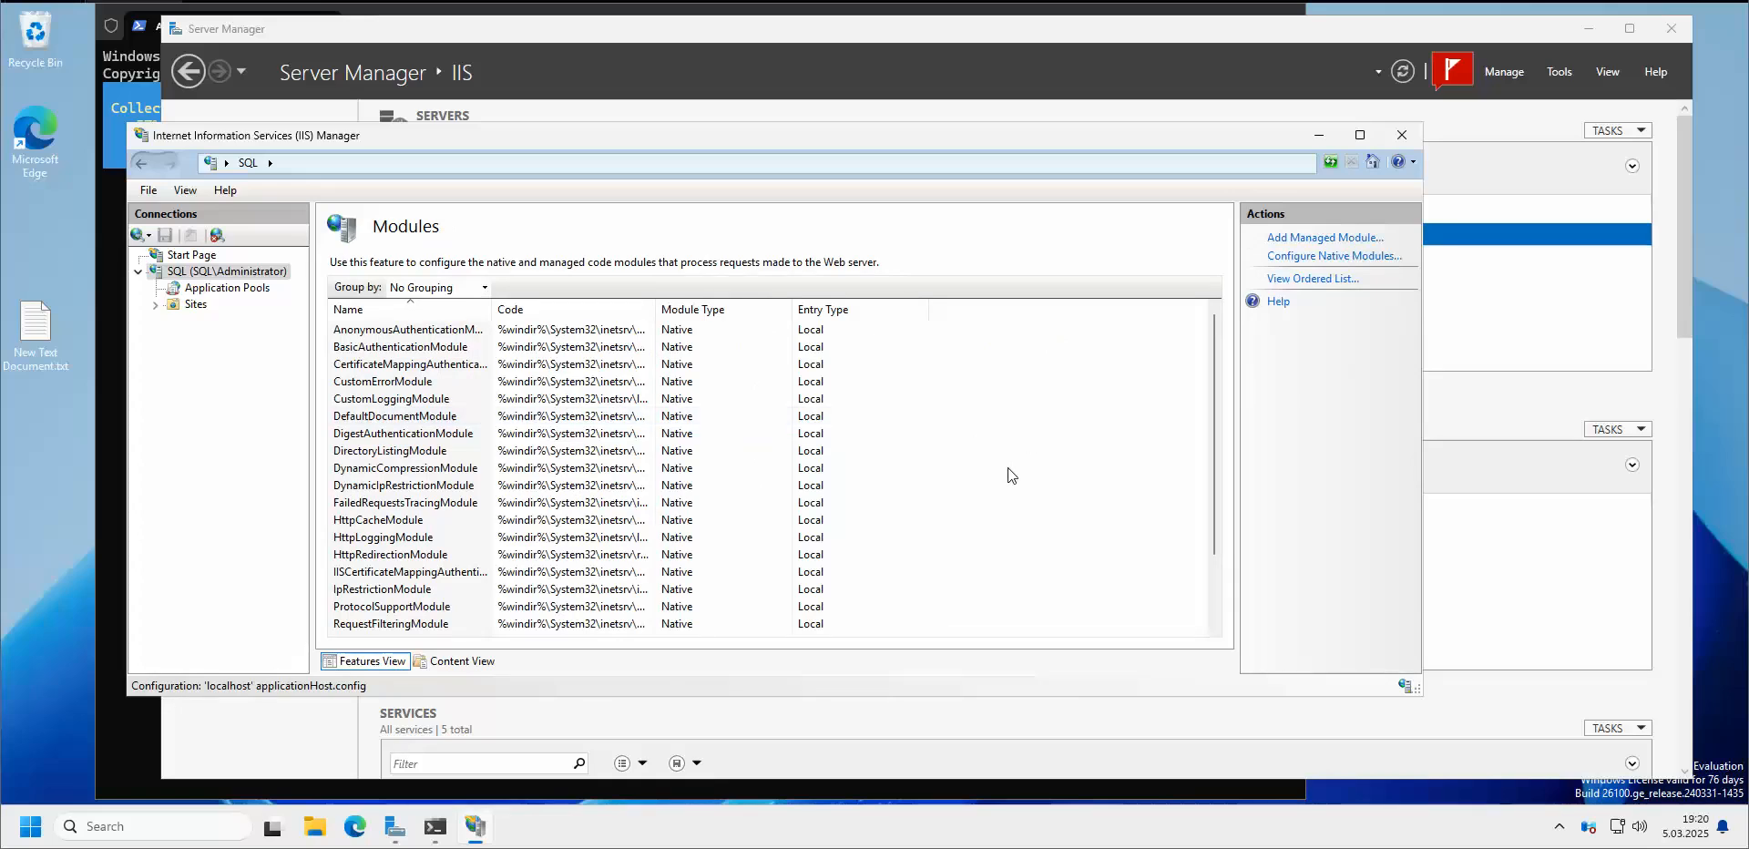
Widen the Name column to read the full module names and select WebDAVModule in the list
drag(488, 311, 711, 310)
scroll(653, 435, down, 2)
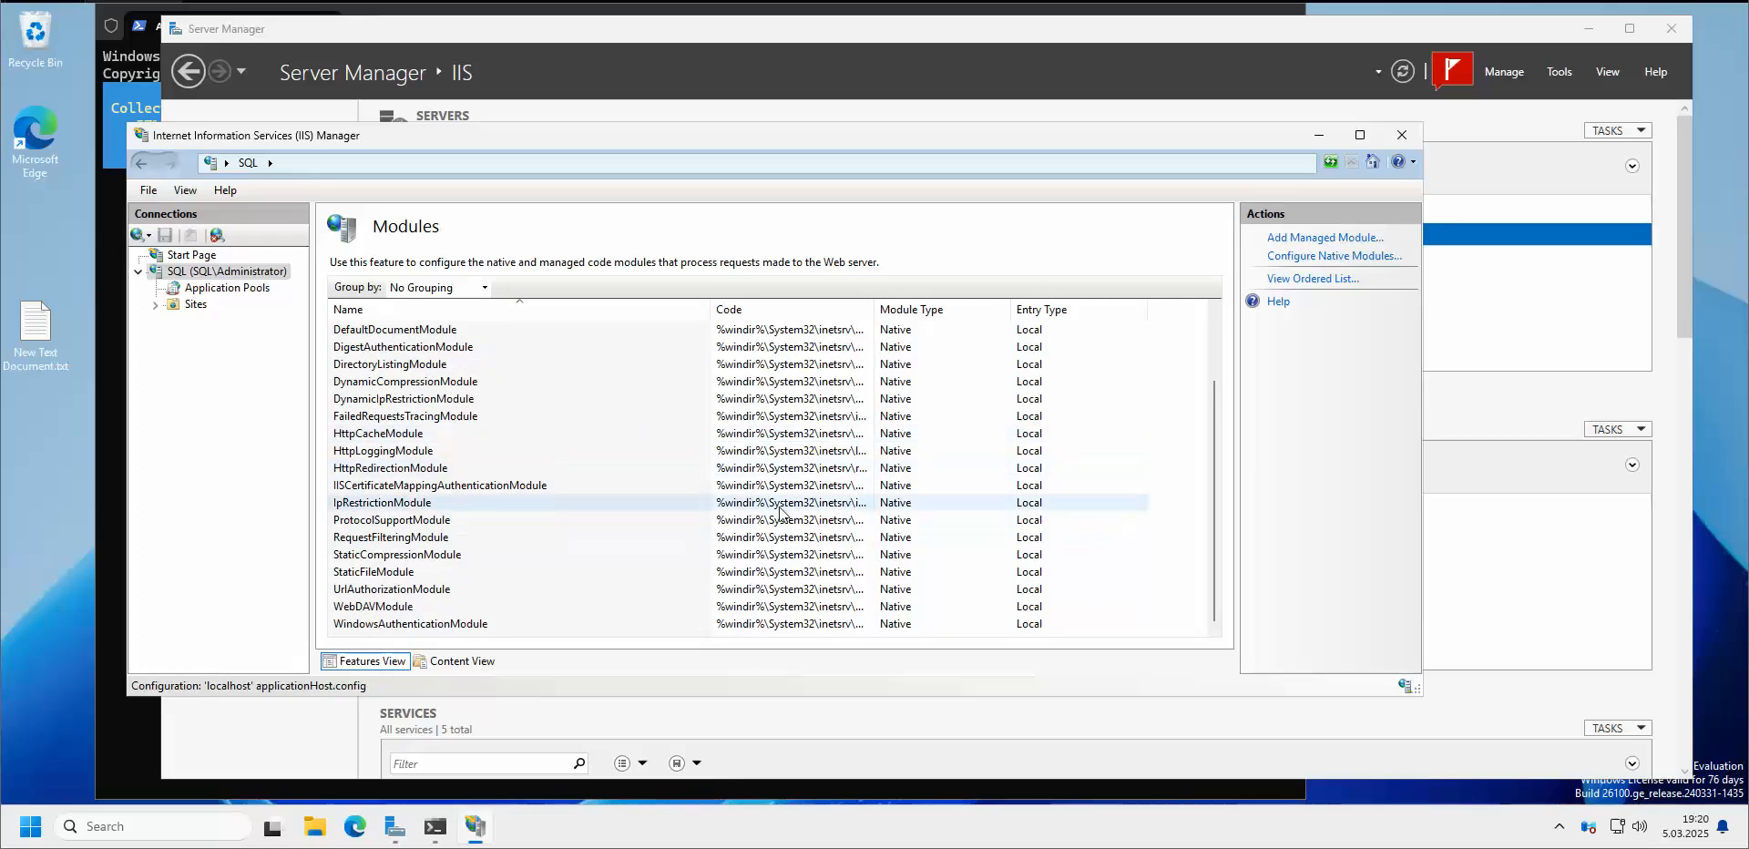
scroll(440, 565, up, 2)
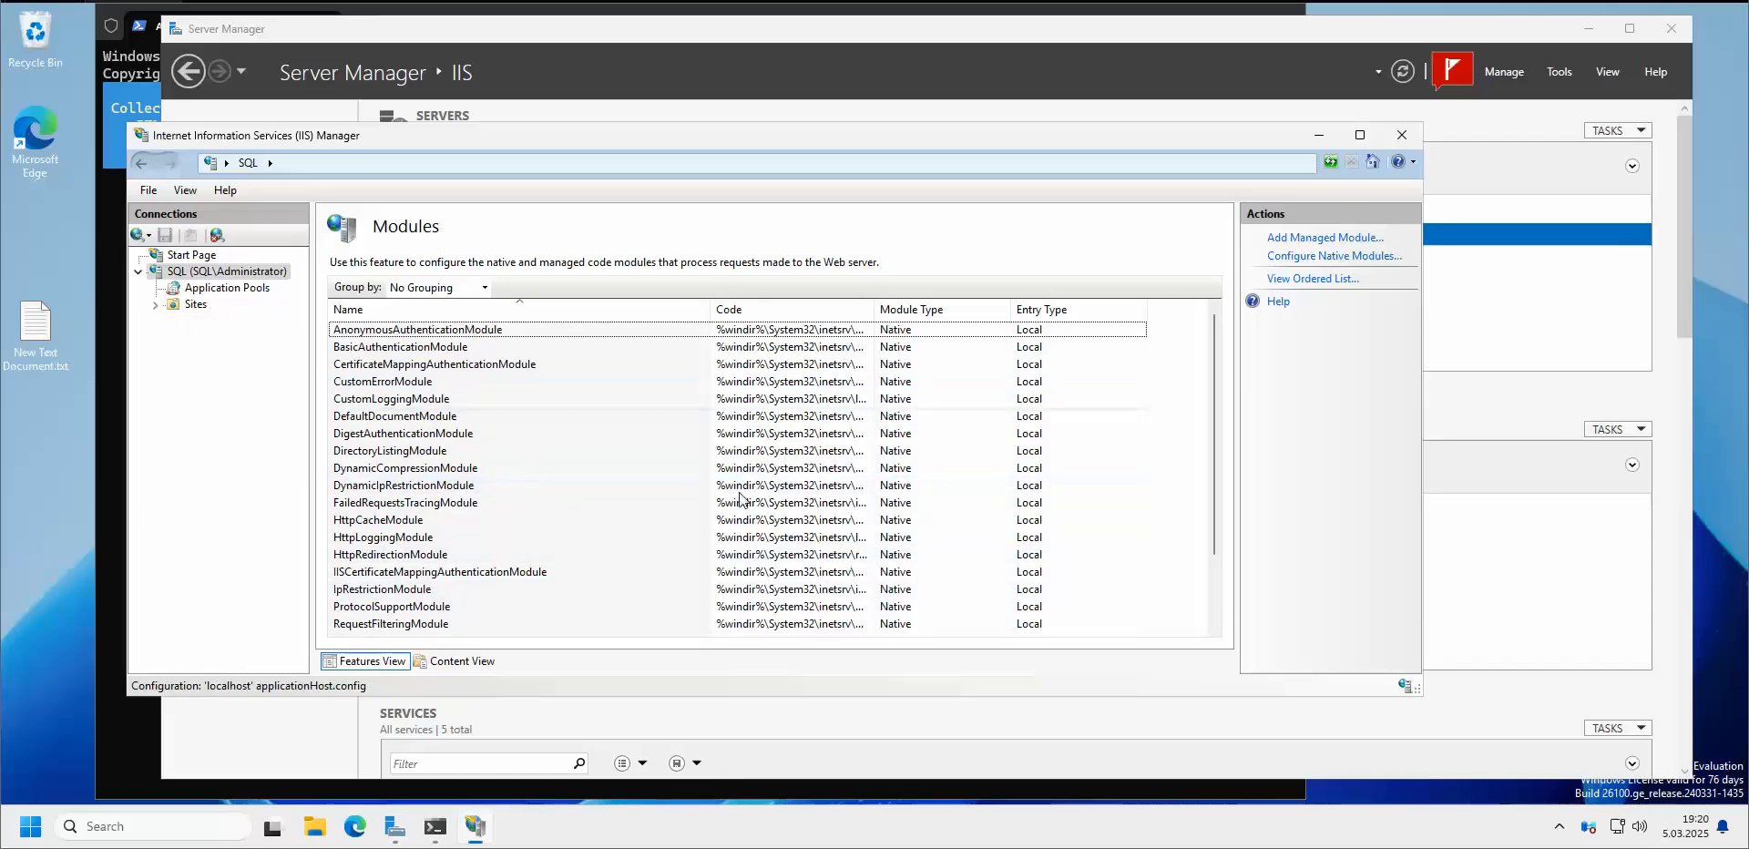
scroll(664, 504, down, 2)
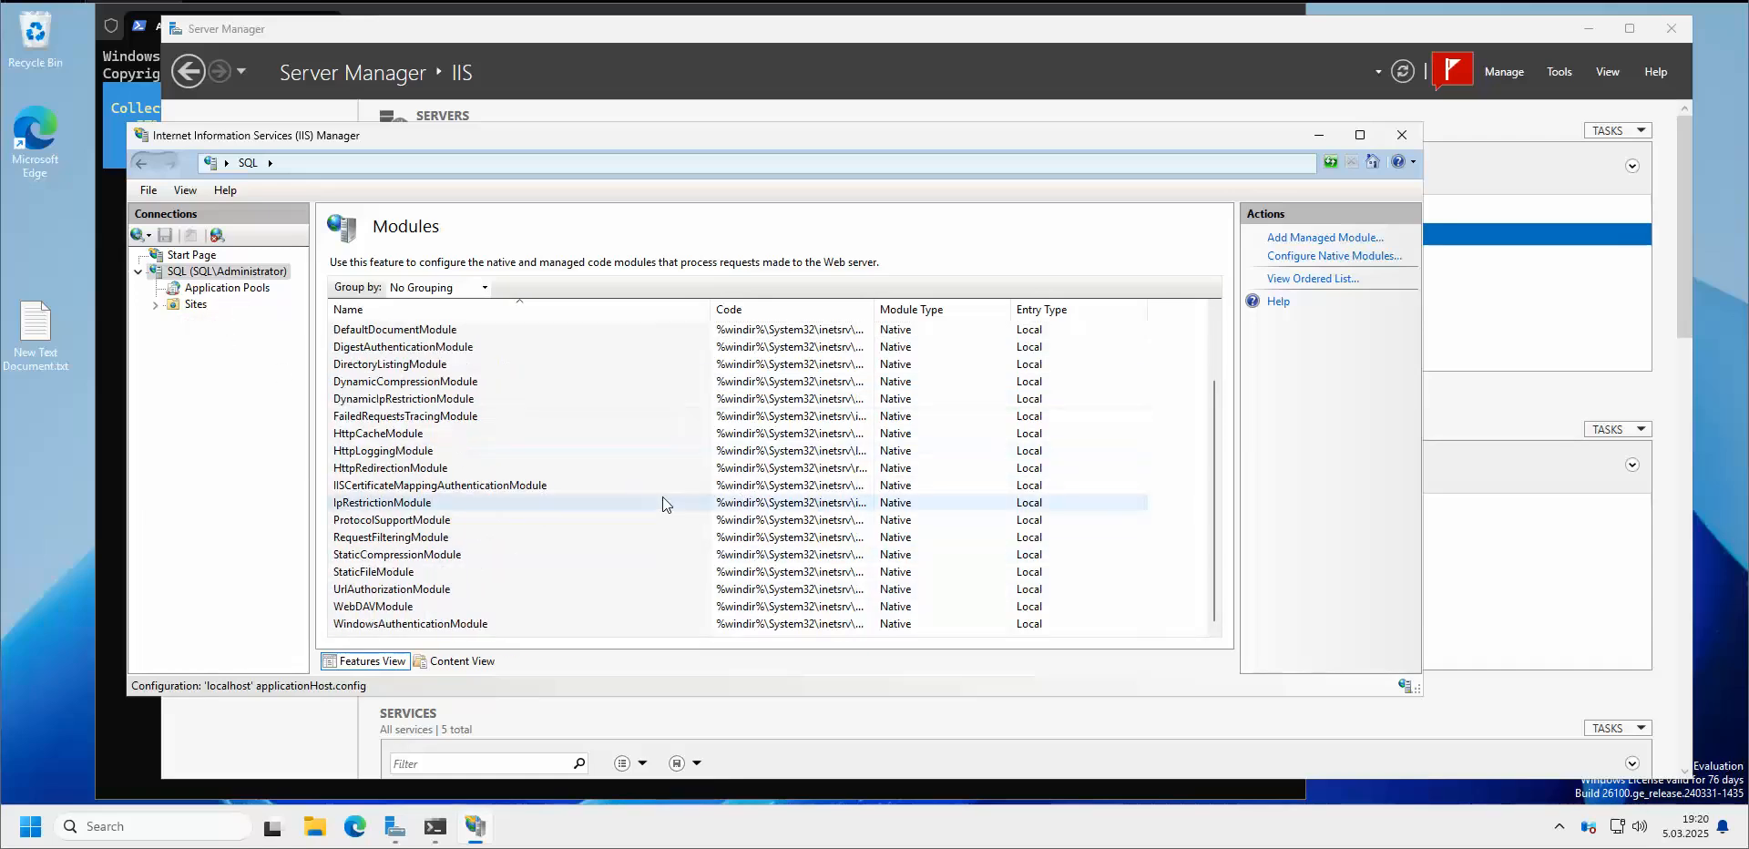
click(365, 609)
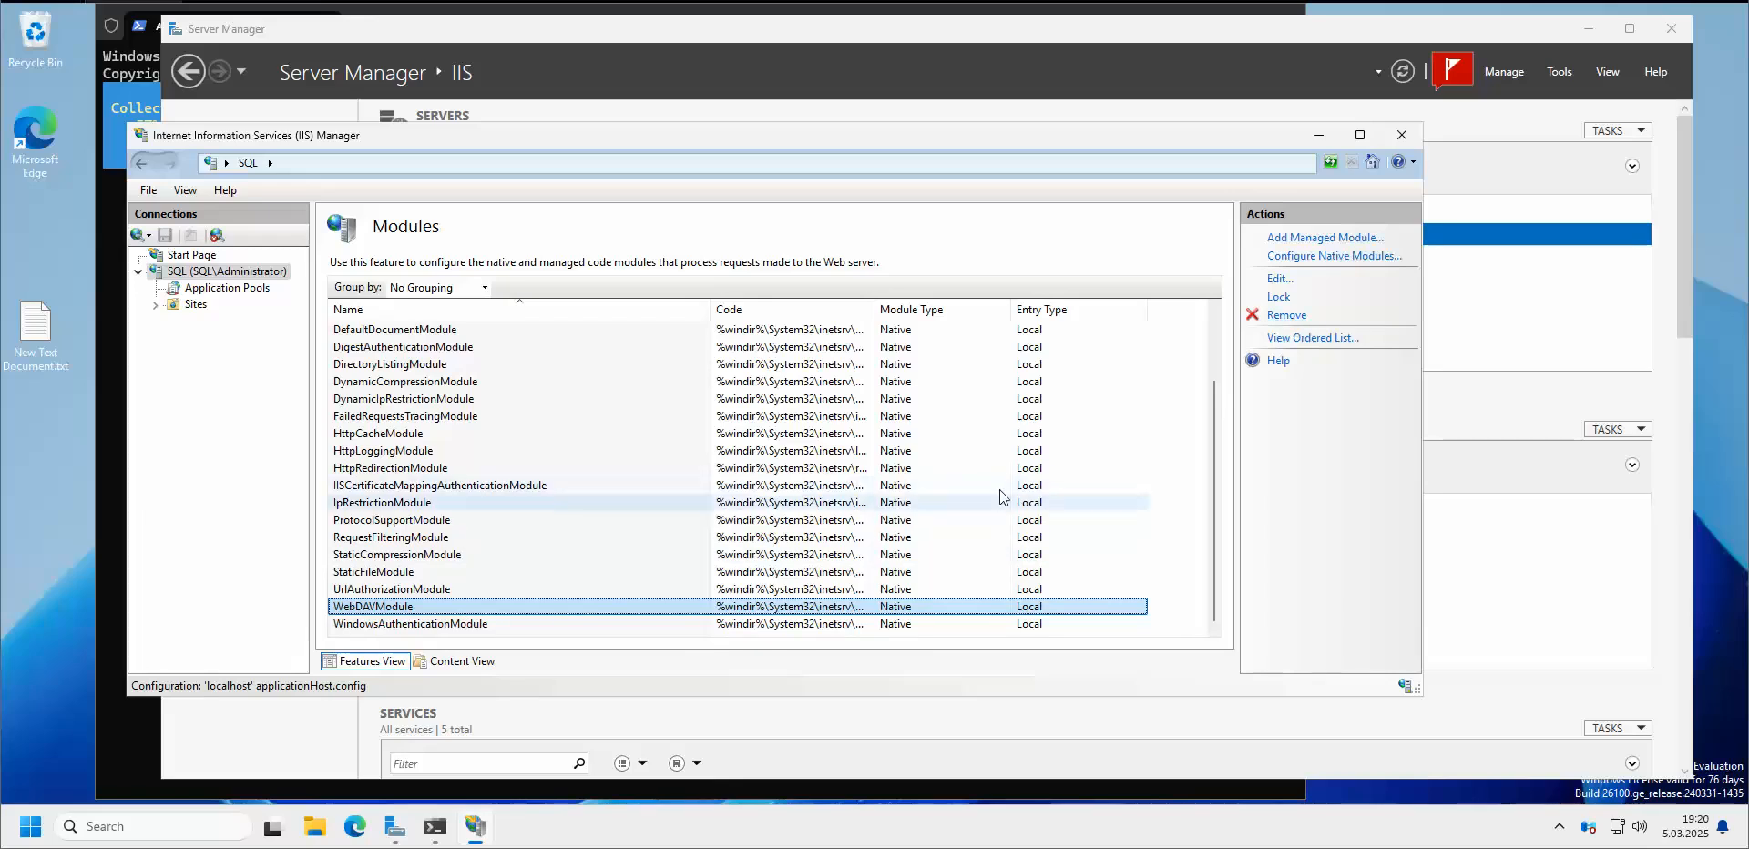
Return to the administrator PowerShell window and examine the install states of the web server features listed by Get-WindowsFeature
click(112, 341)
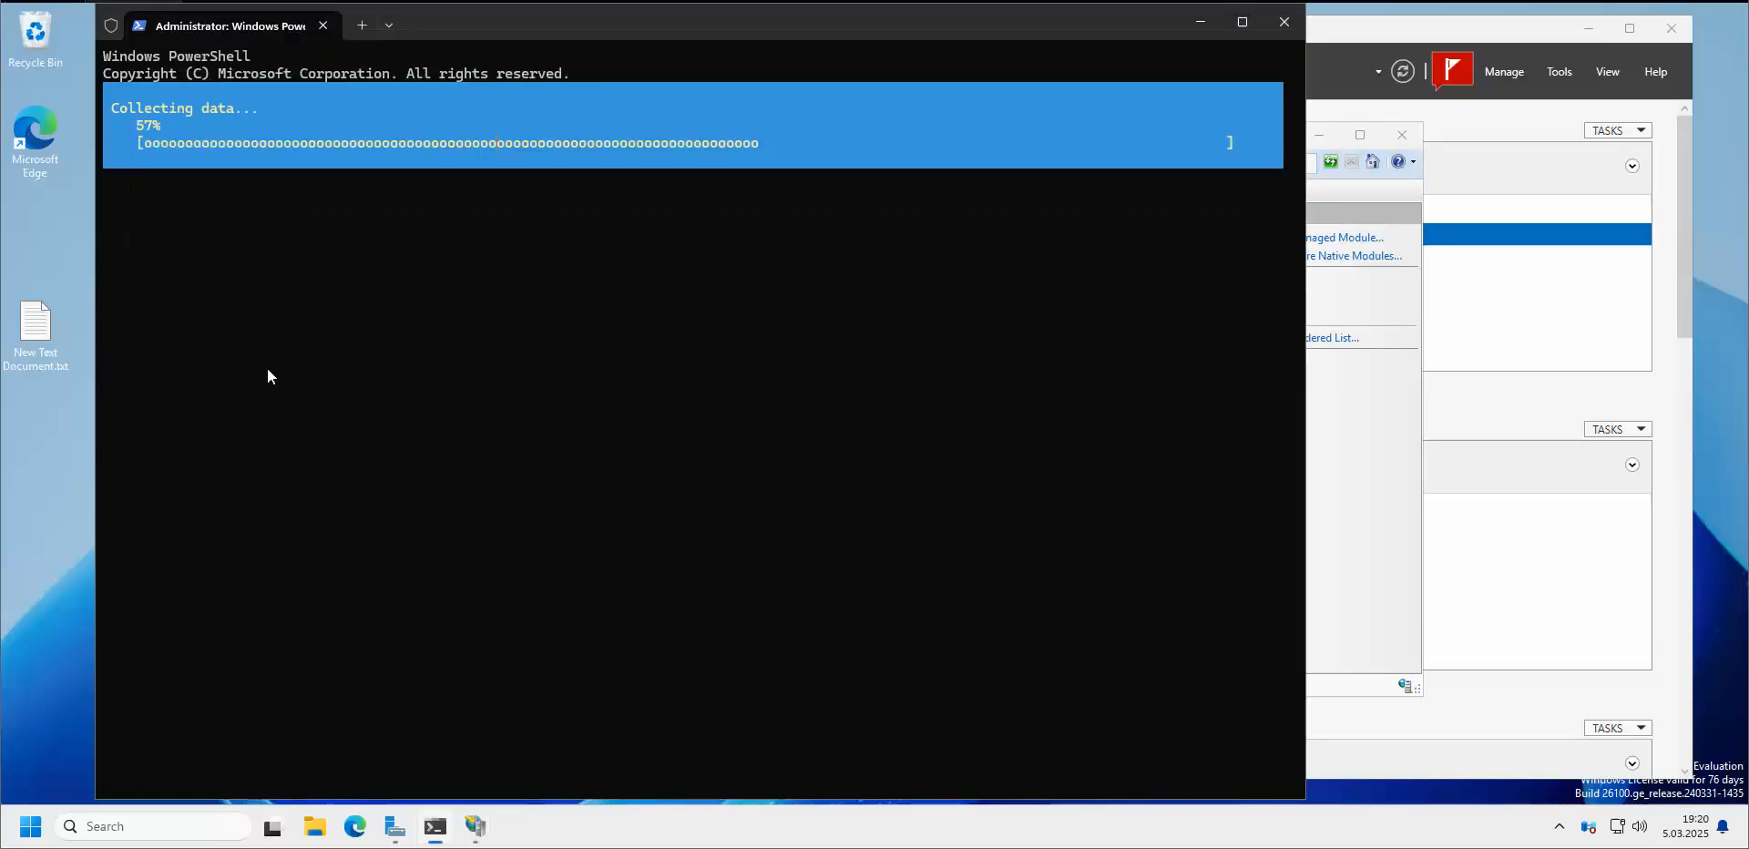
click(1374, 301)
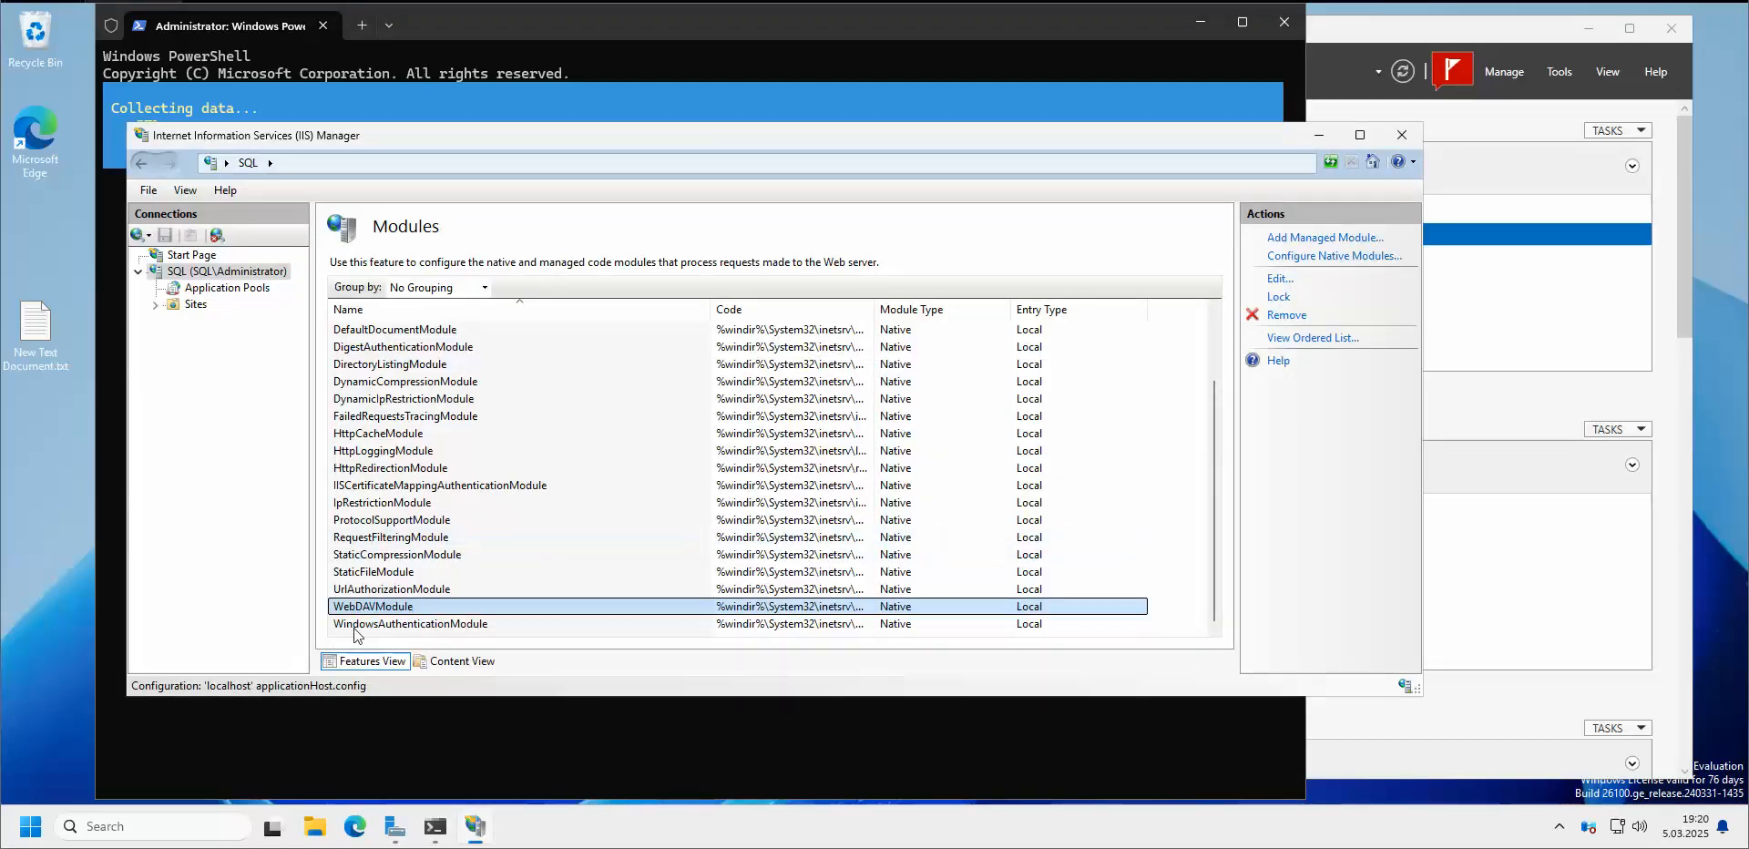
click(216, 744)
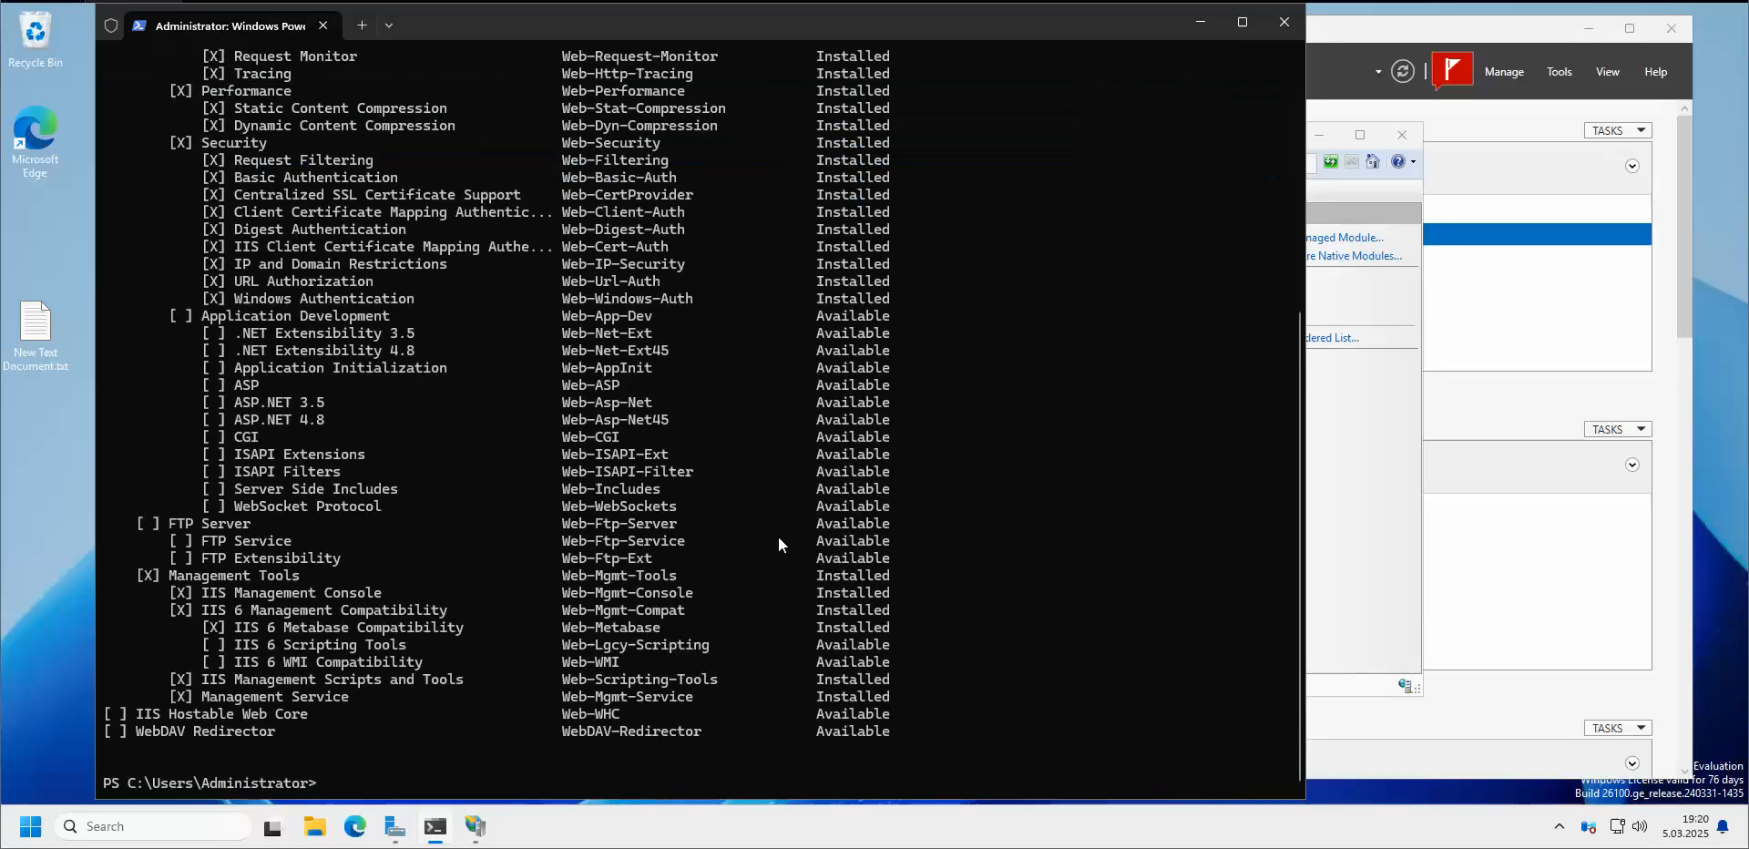
scroll(1040, 563, up, 1)
scroll(1040, 563, up, 2)
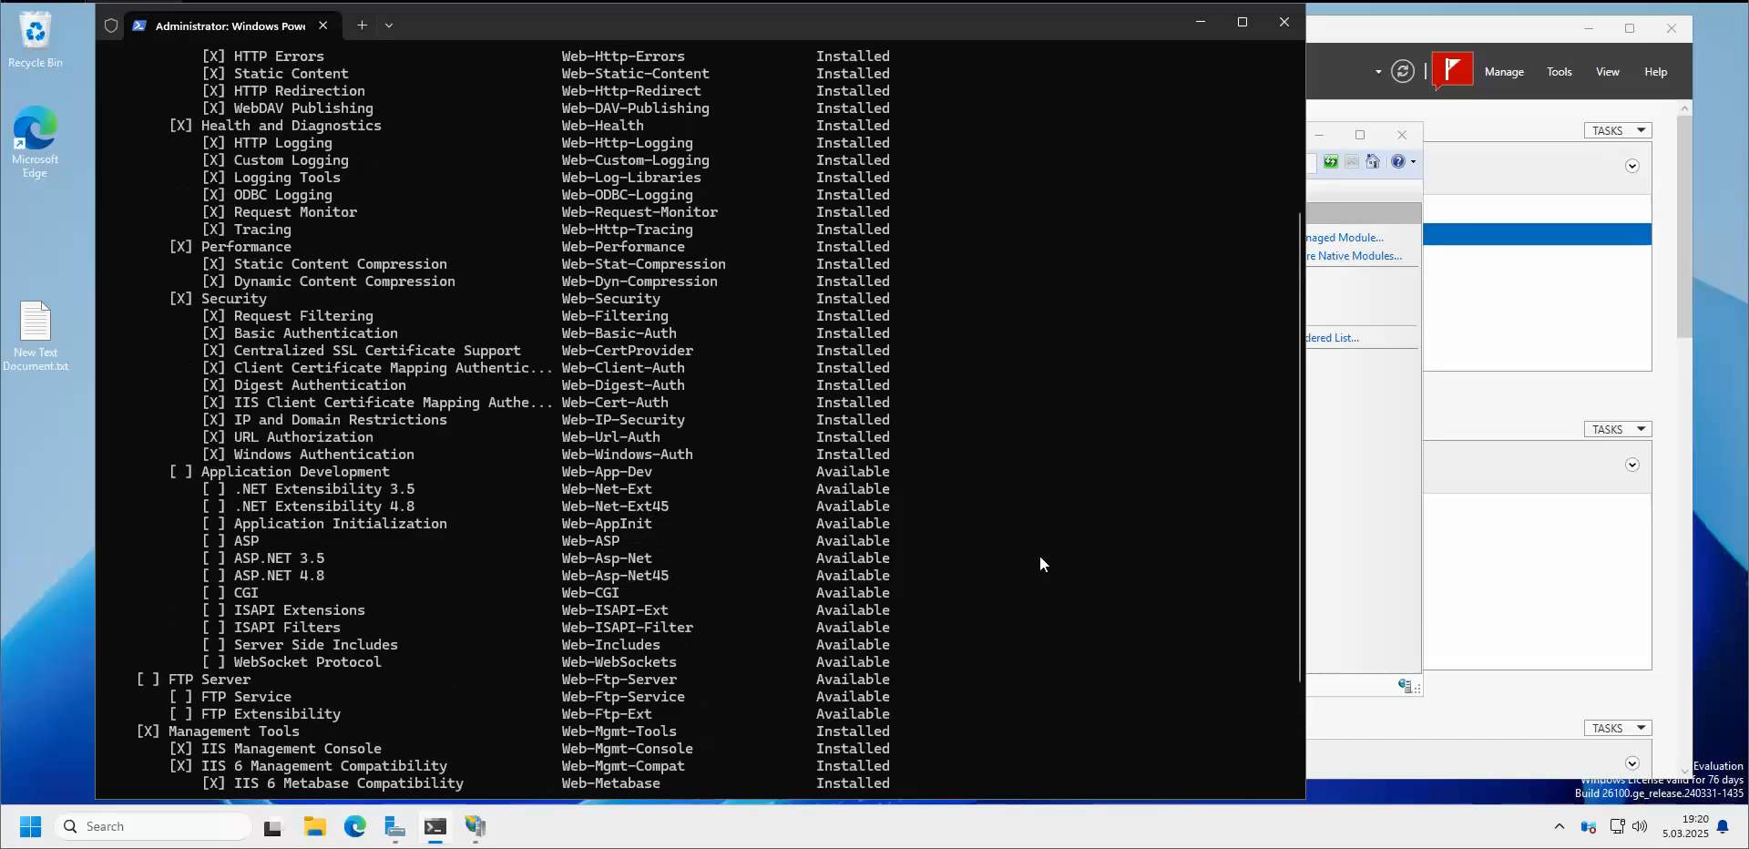
scroll(1041, 563, up, 3)
scroll(1041, 563, up, 2)
scroll(1040, 563, down, 2)
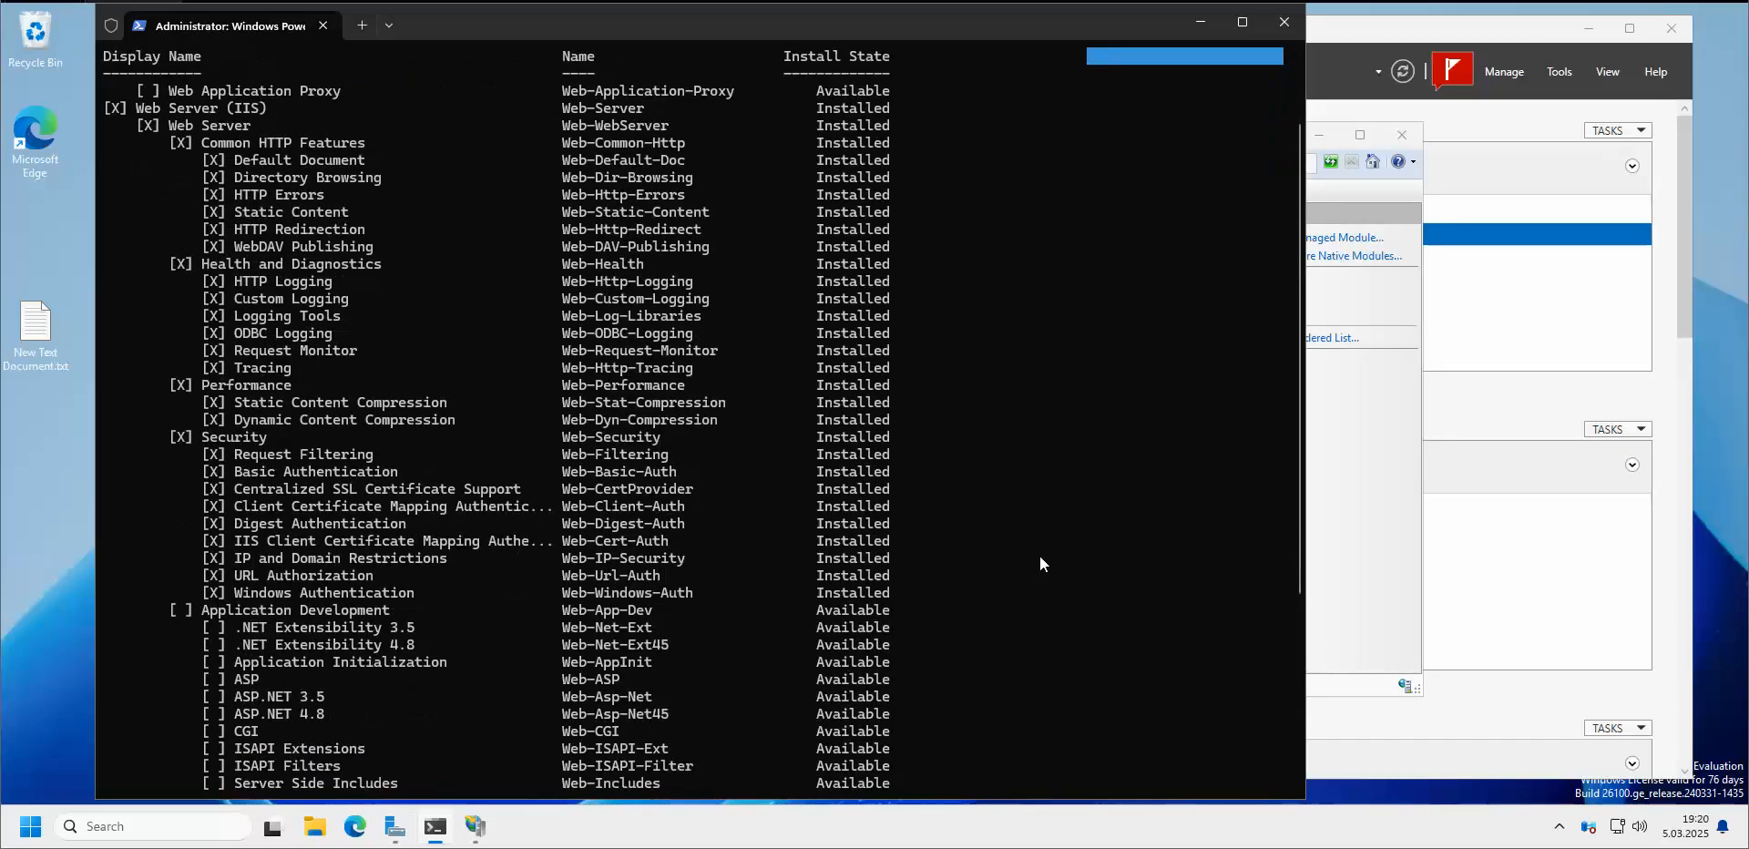
scroll(1040, 558, up, 2)
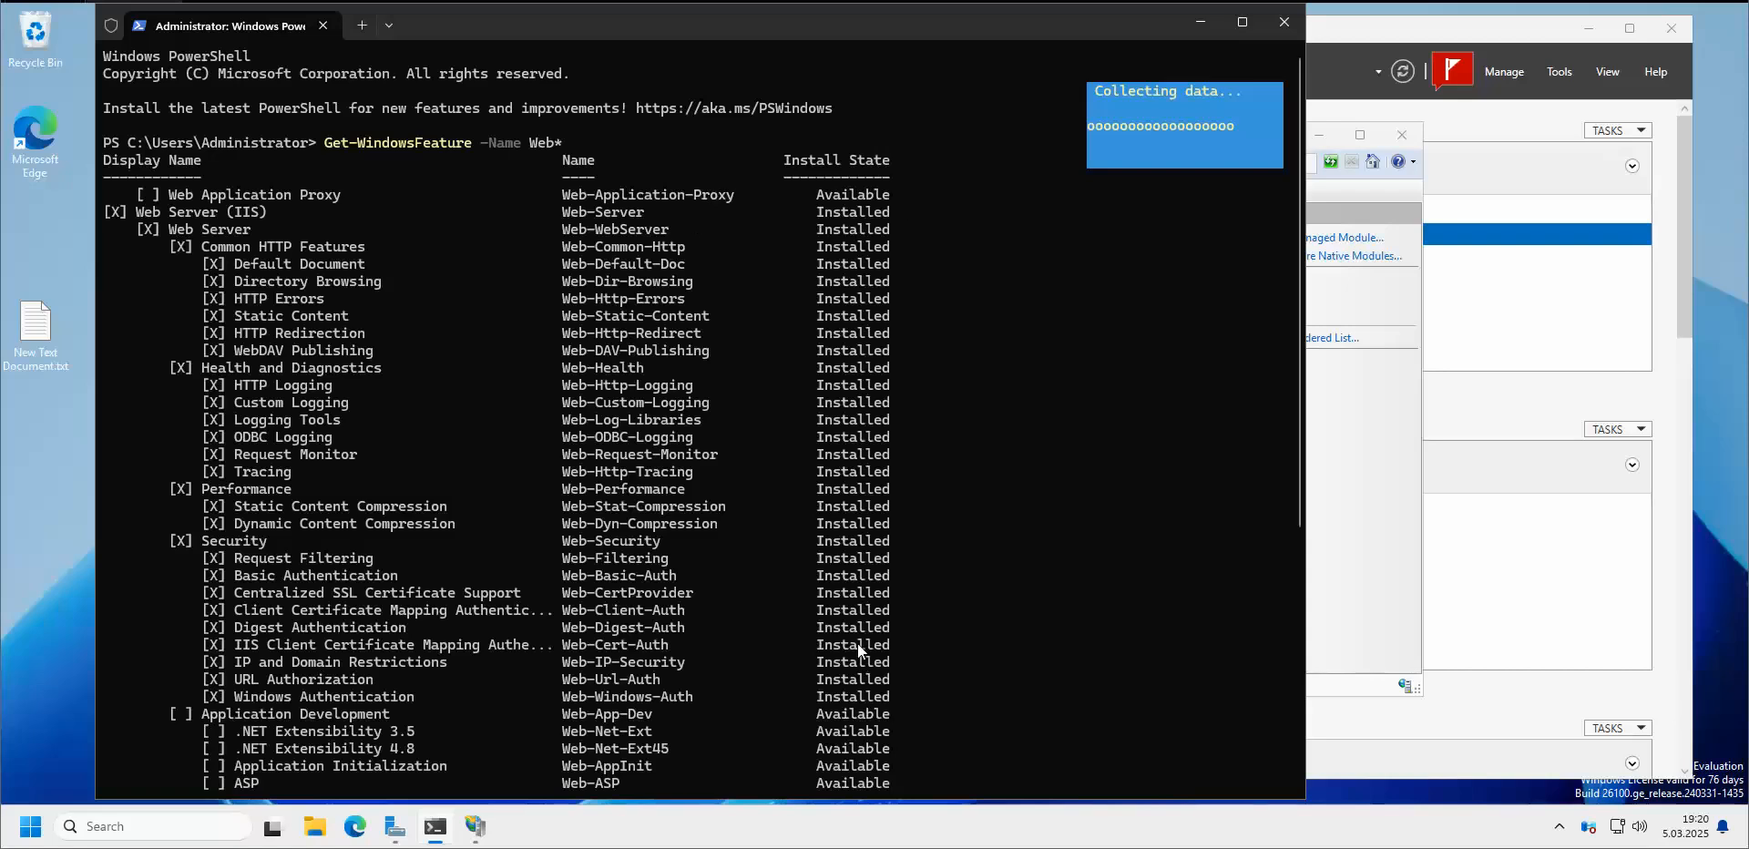
scroll(654, 517, down, 8)
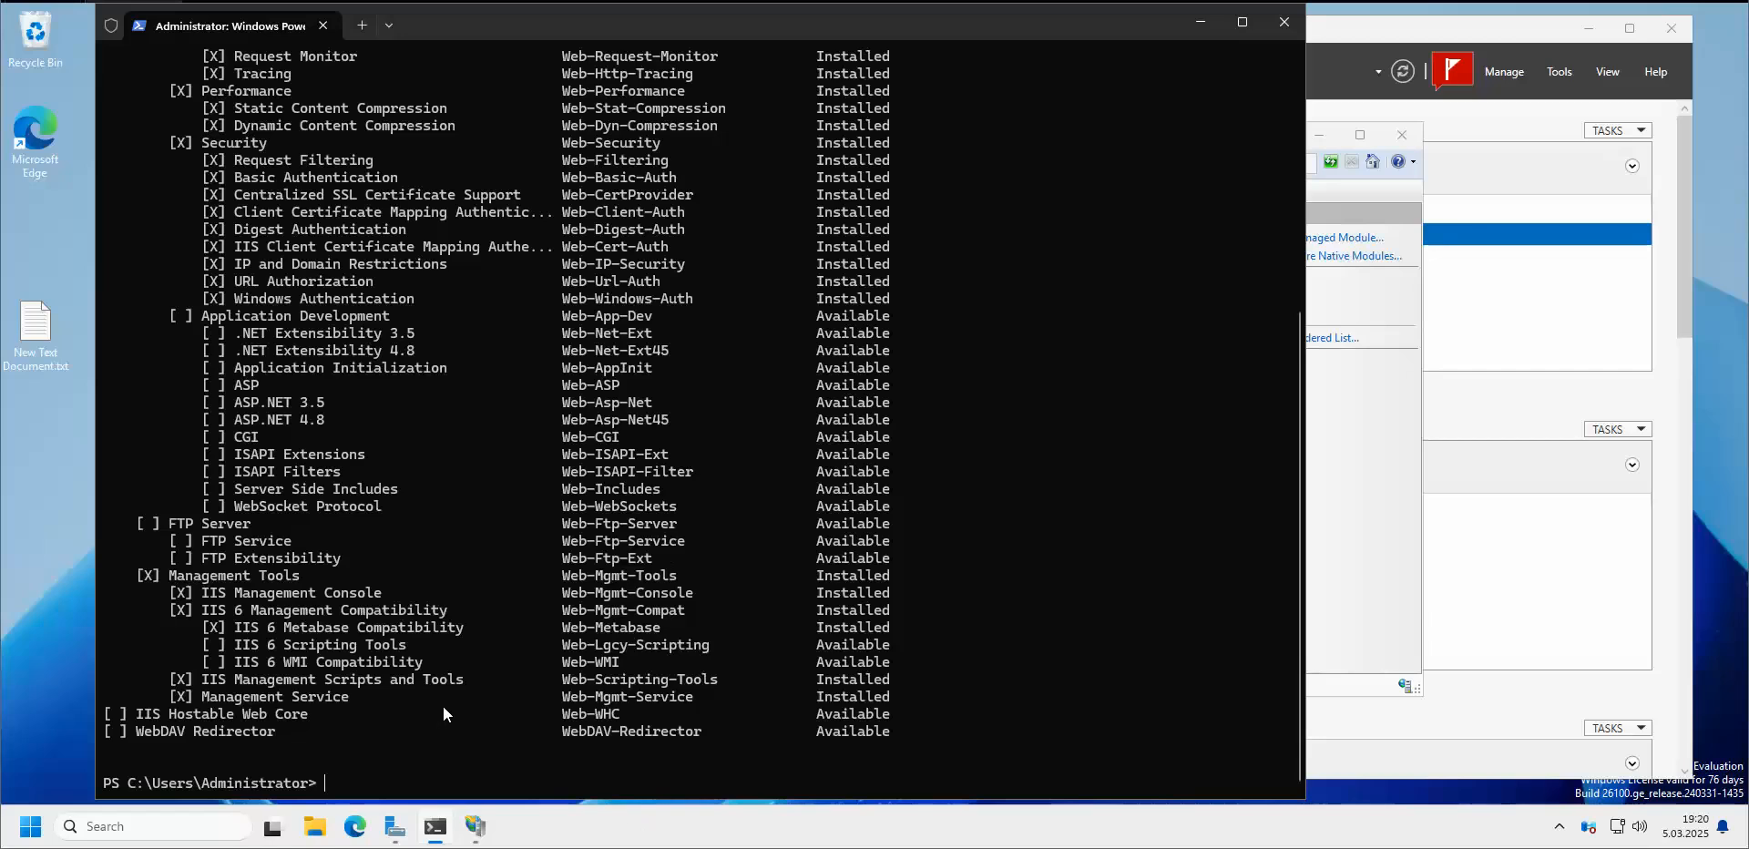
Copy Uninstall-WindowsFeature Web-DAV-Publishing from the Word notes, run it in the administrator PowerShell window, and bring IIS Manager's Modules list forward
key(alt+Tab)
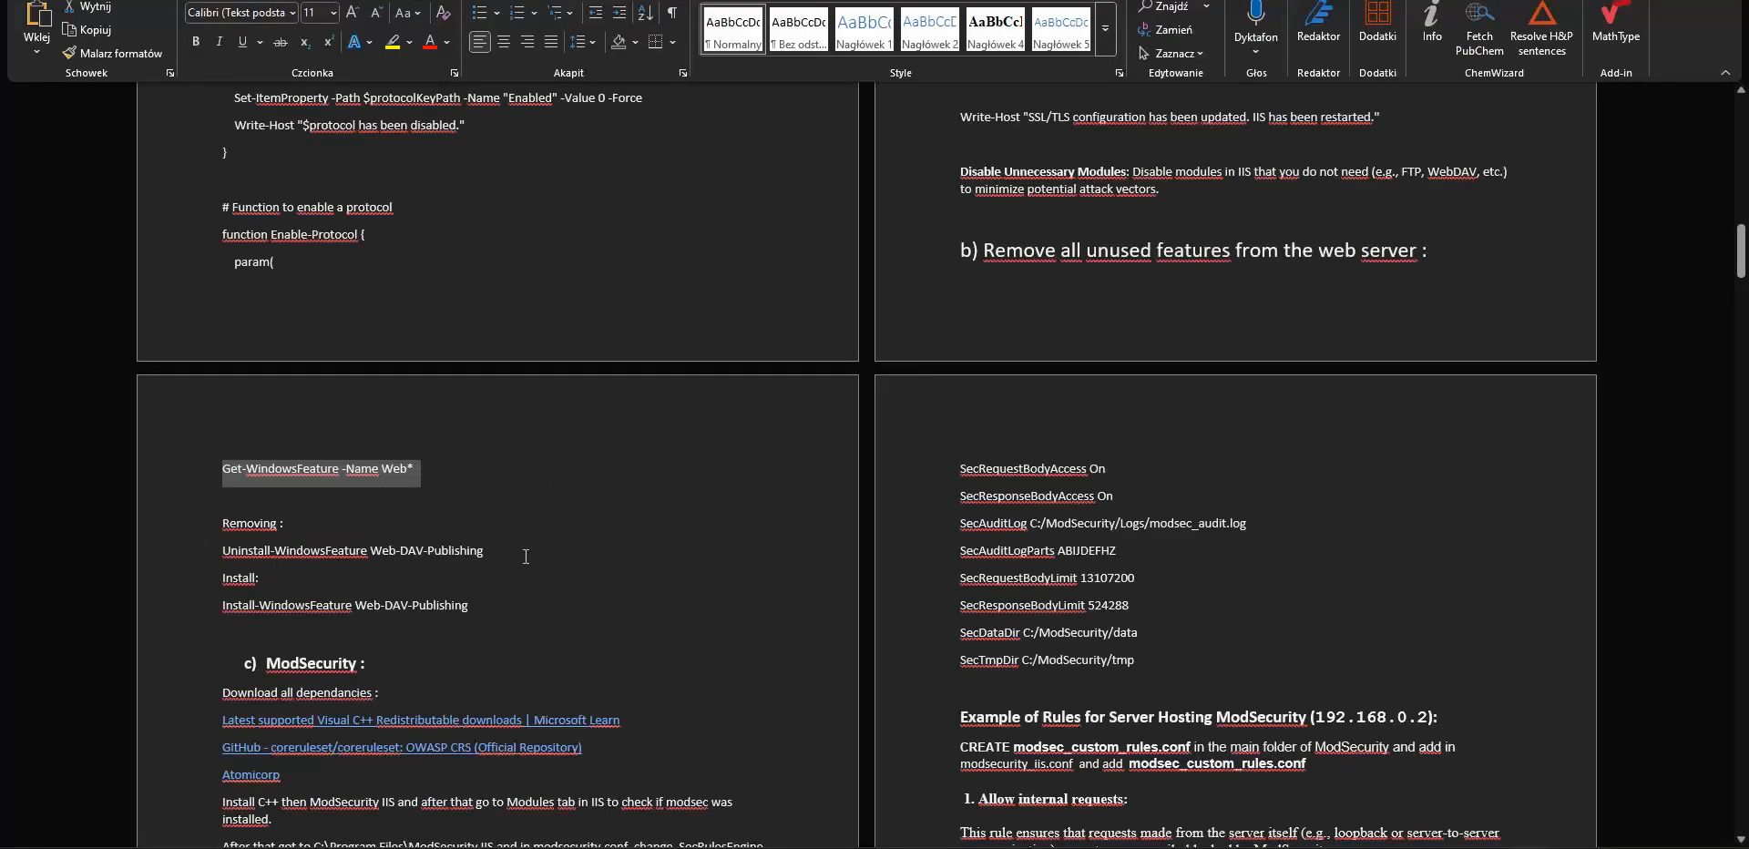
drag(487, 552, 223, 552)
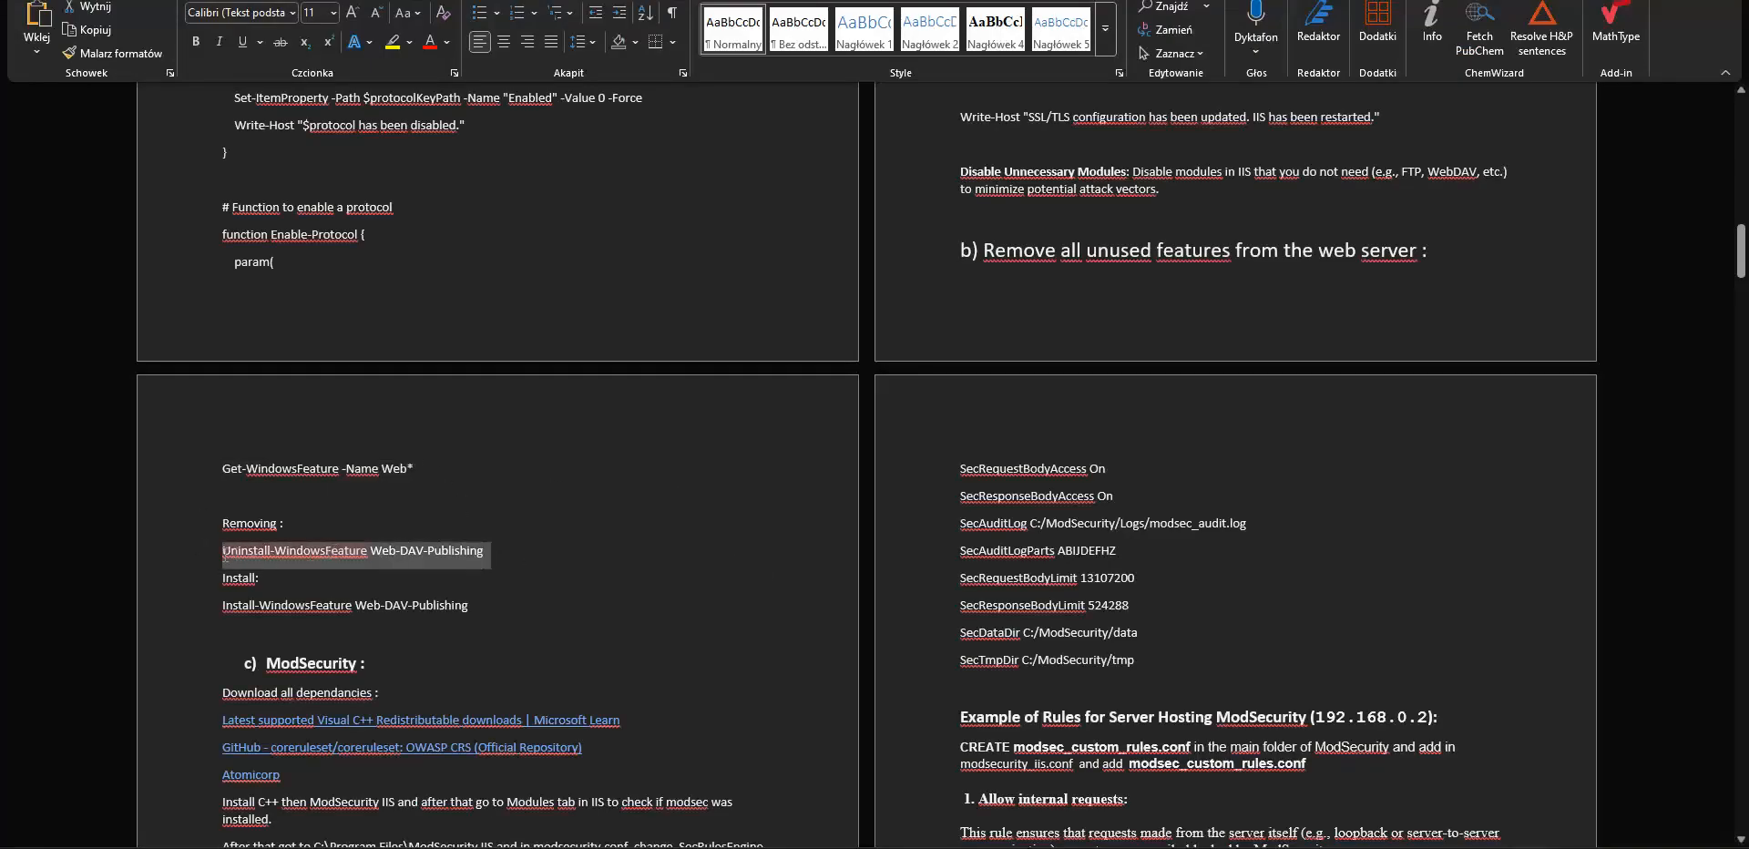
right_click(381, 554)
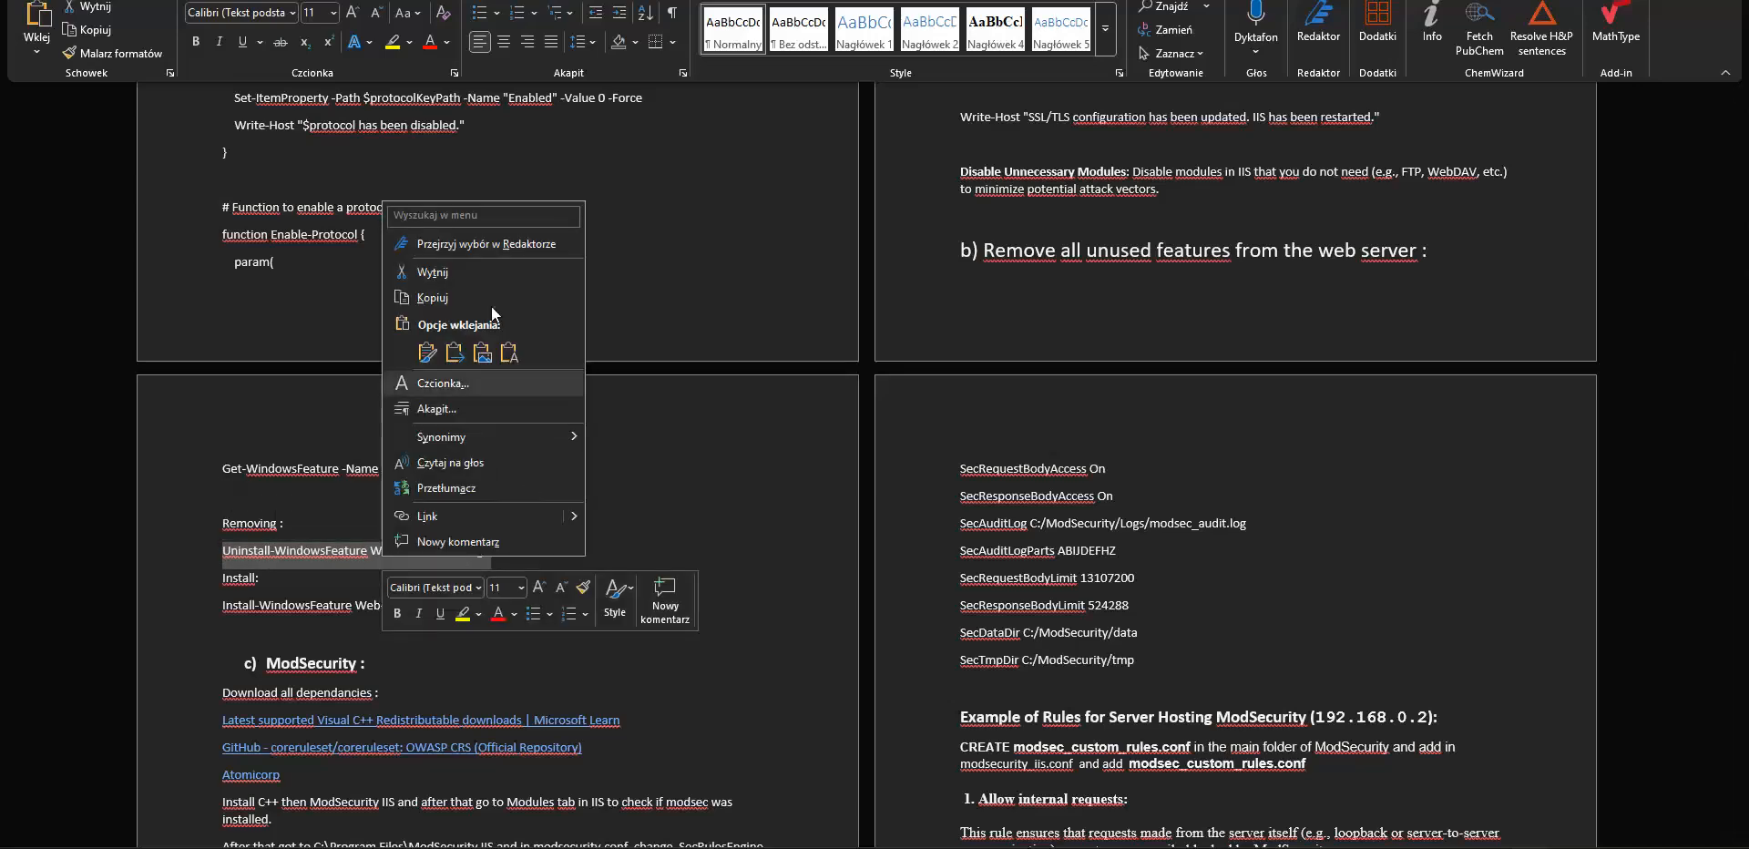
click(433, 298)
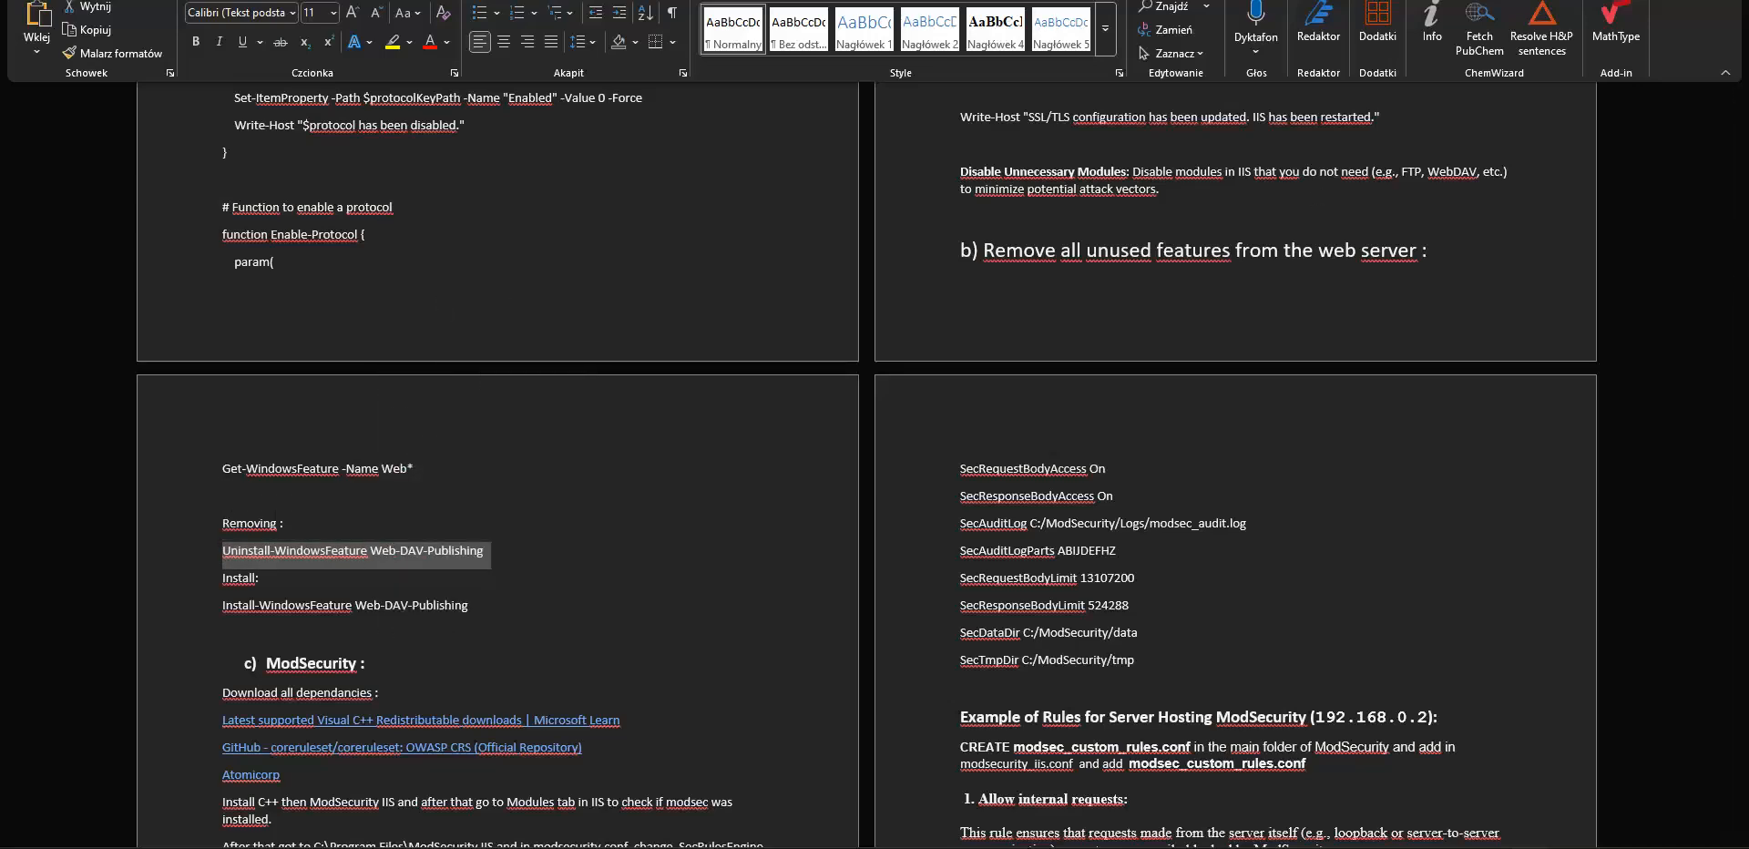
key(alt+Tab)
right_click(528, 757)
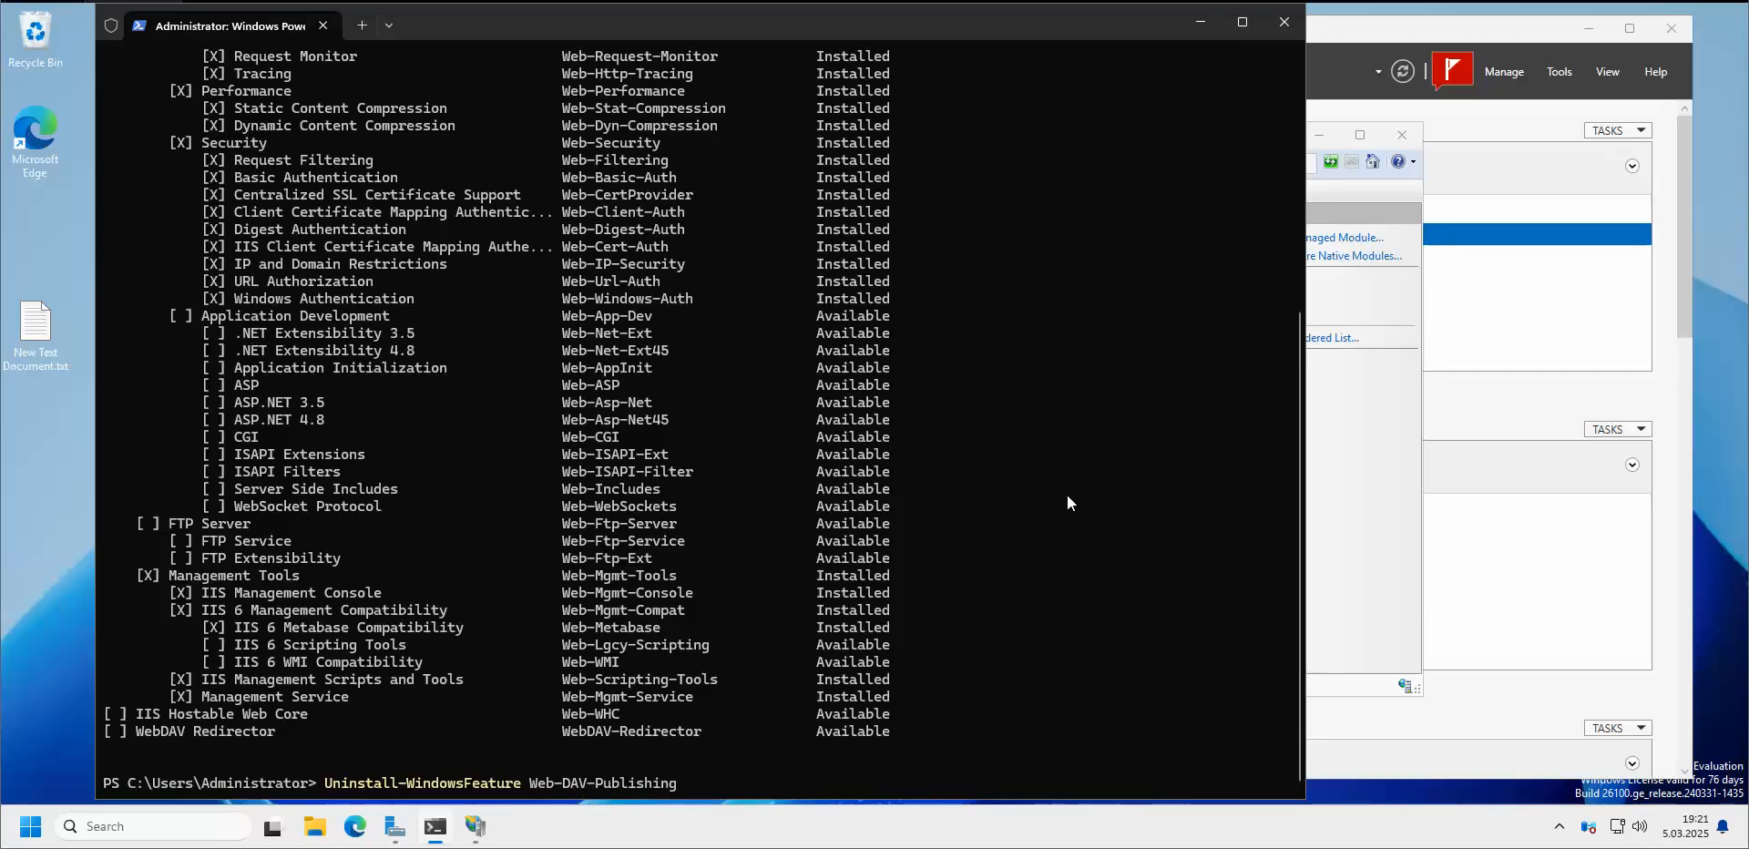
key(Return)
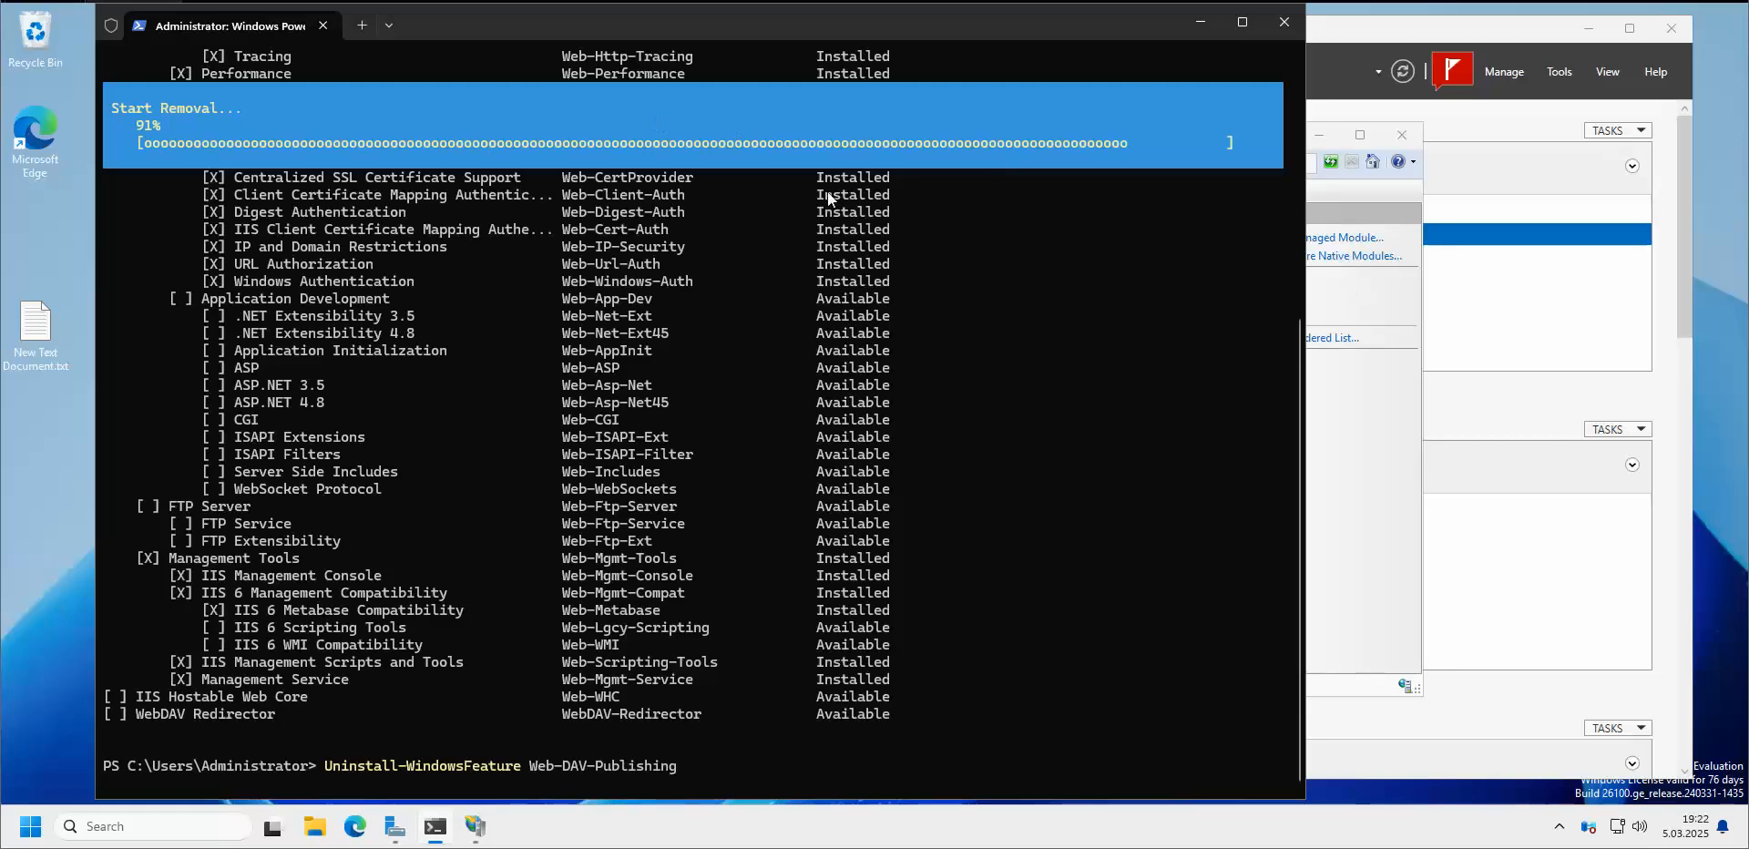
click(1325, 286)
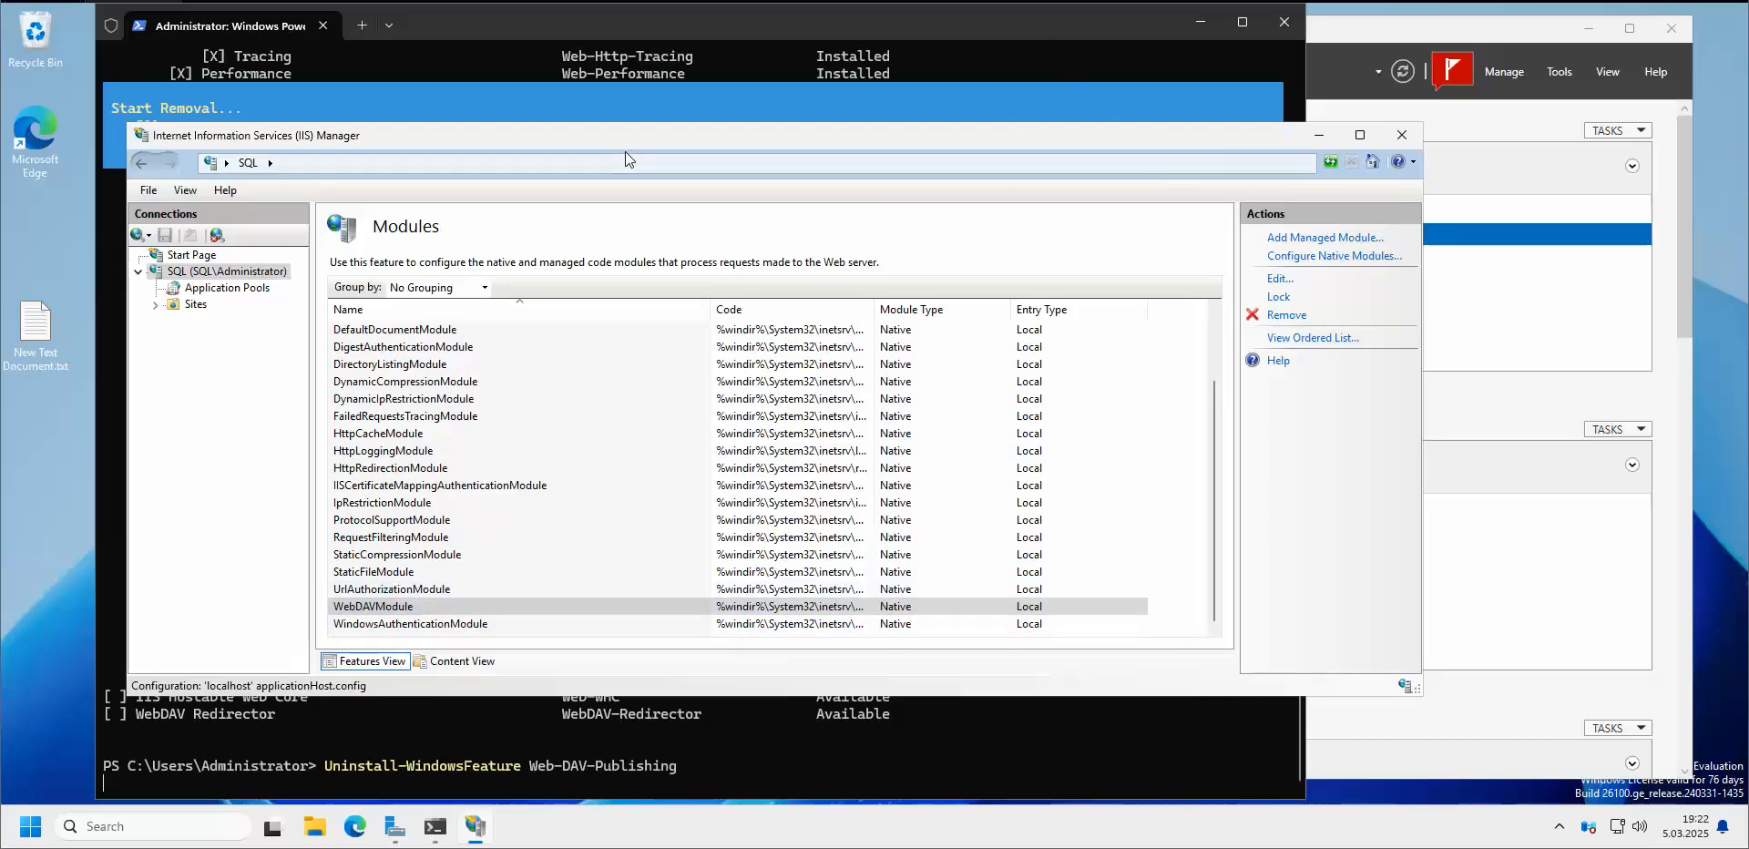
Switch to the Word notes and read section c) ModSecurity, covering its dependency downloads, installation, configuration files and core rule set integration
click(583, 17)
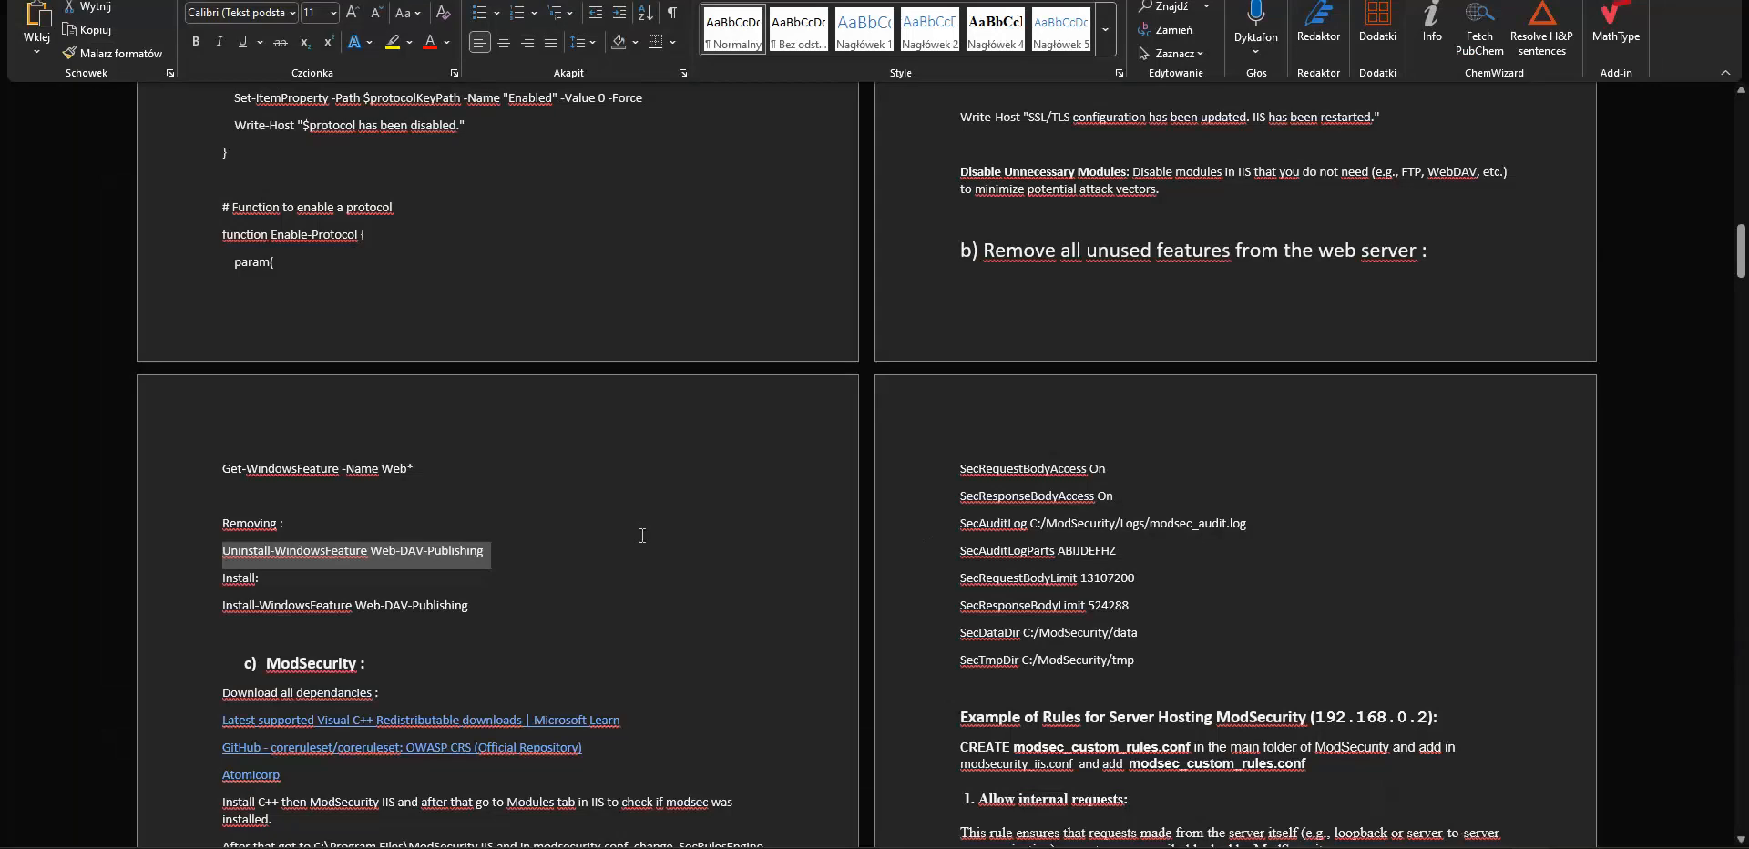
click(633, 495)
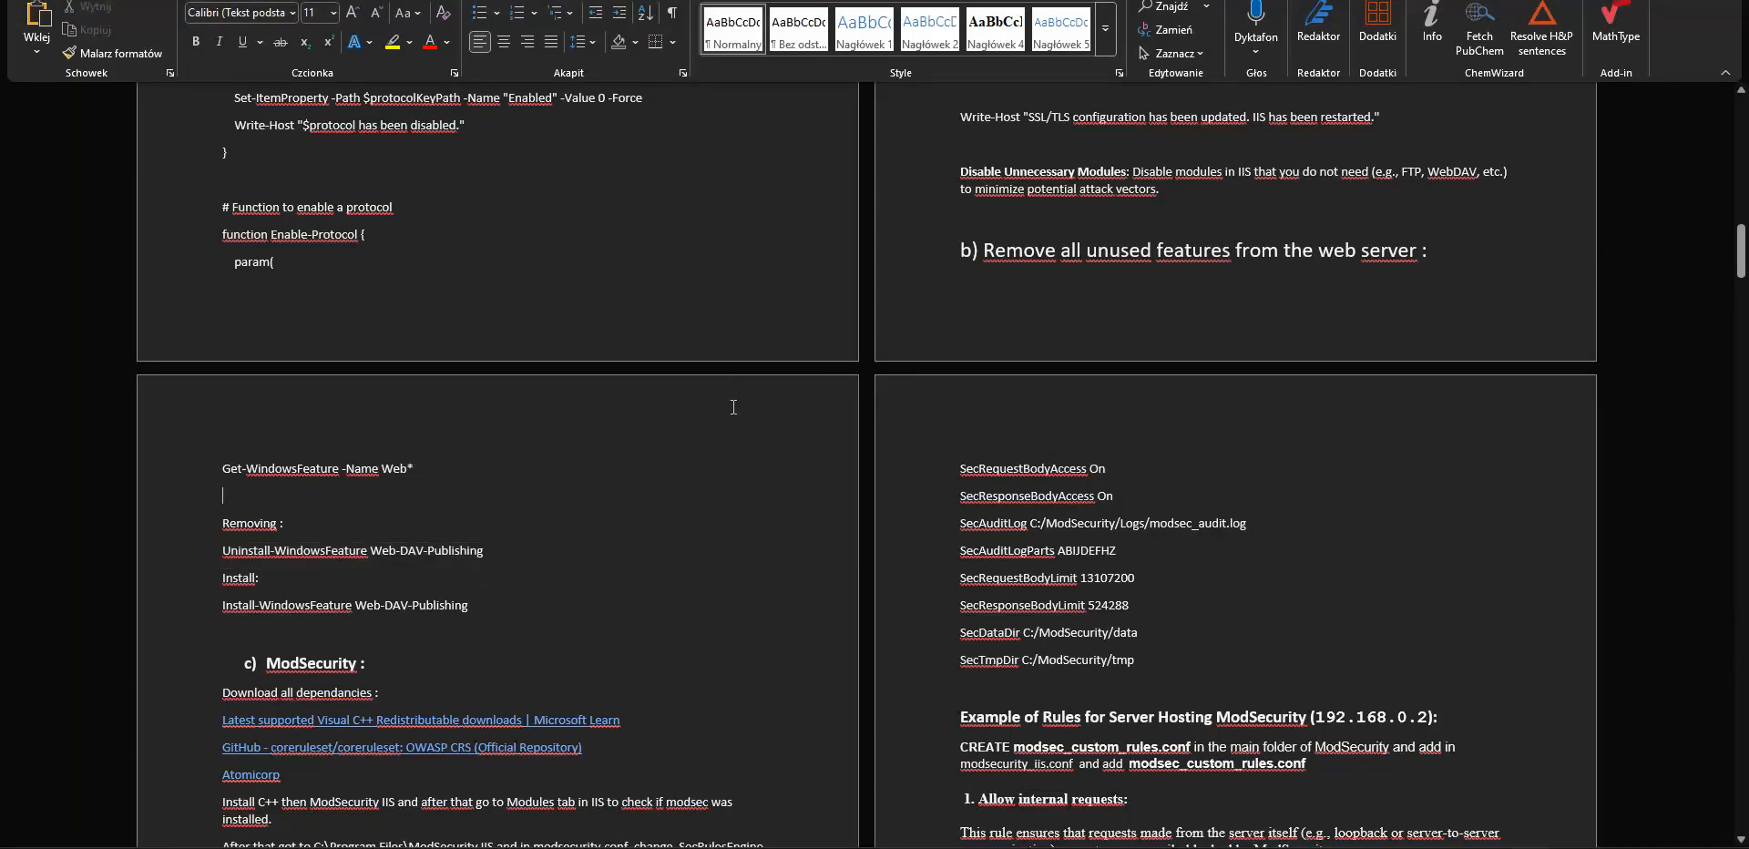
scroll(734, 408, down, 4)
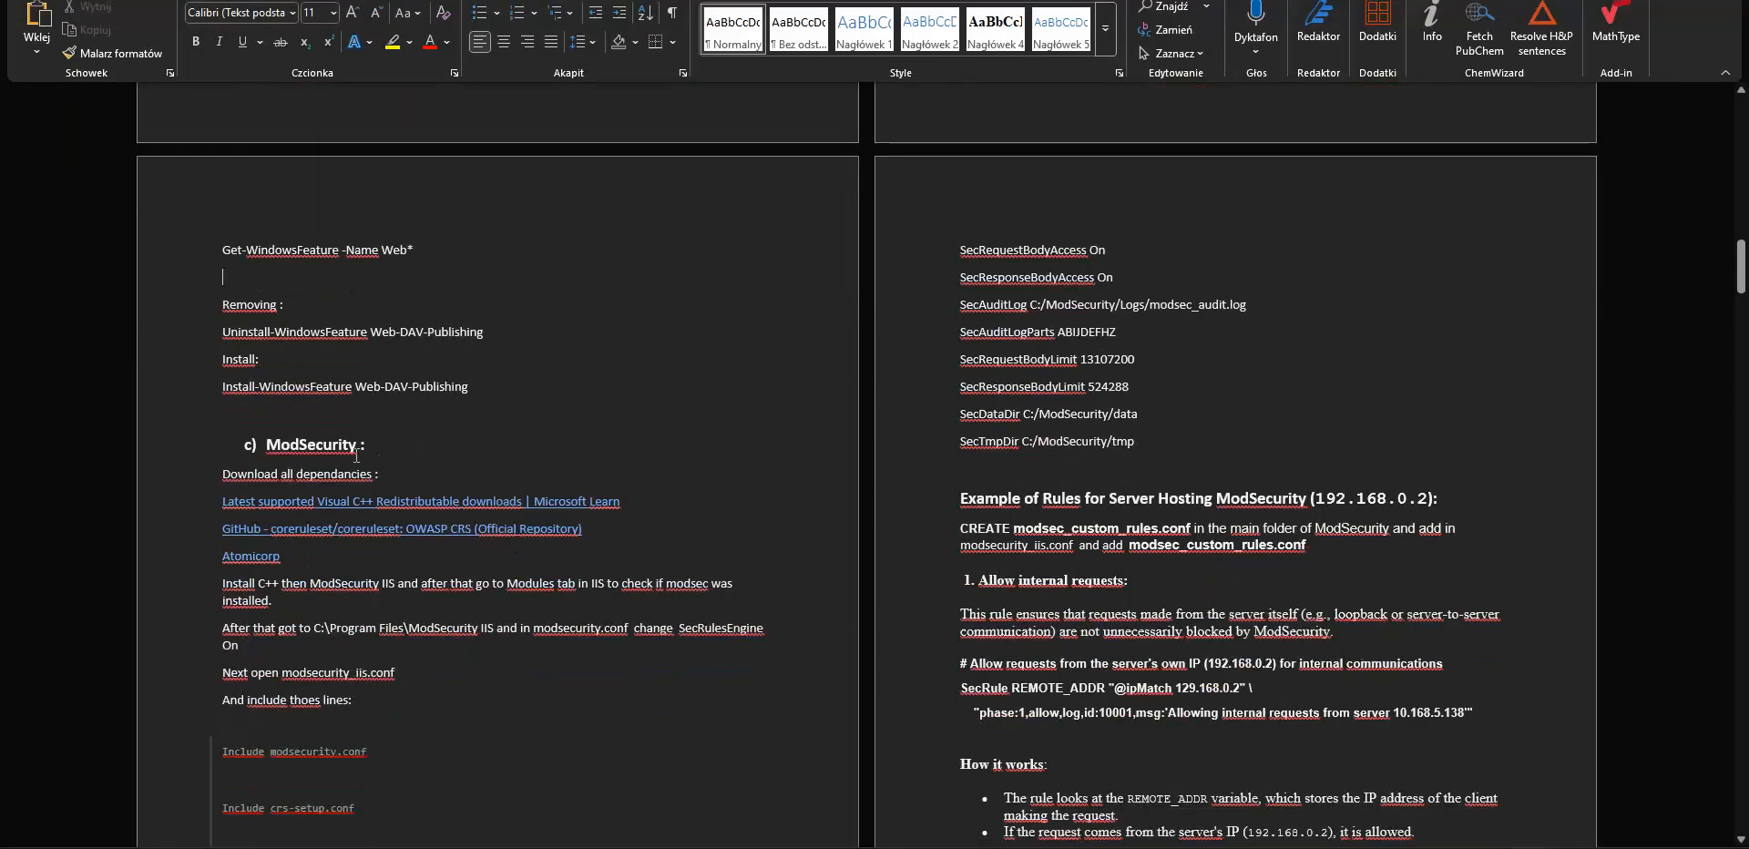
double_click(356, 451)
click(742, 405)
scroll(720, 392, down, 2)
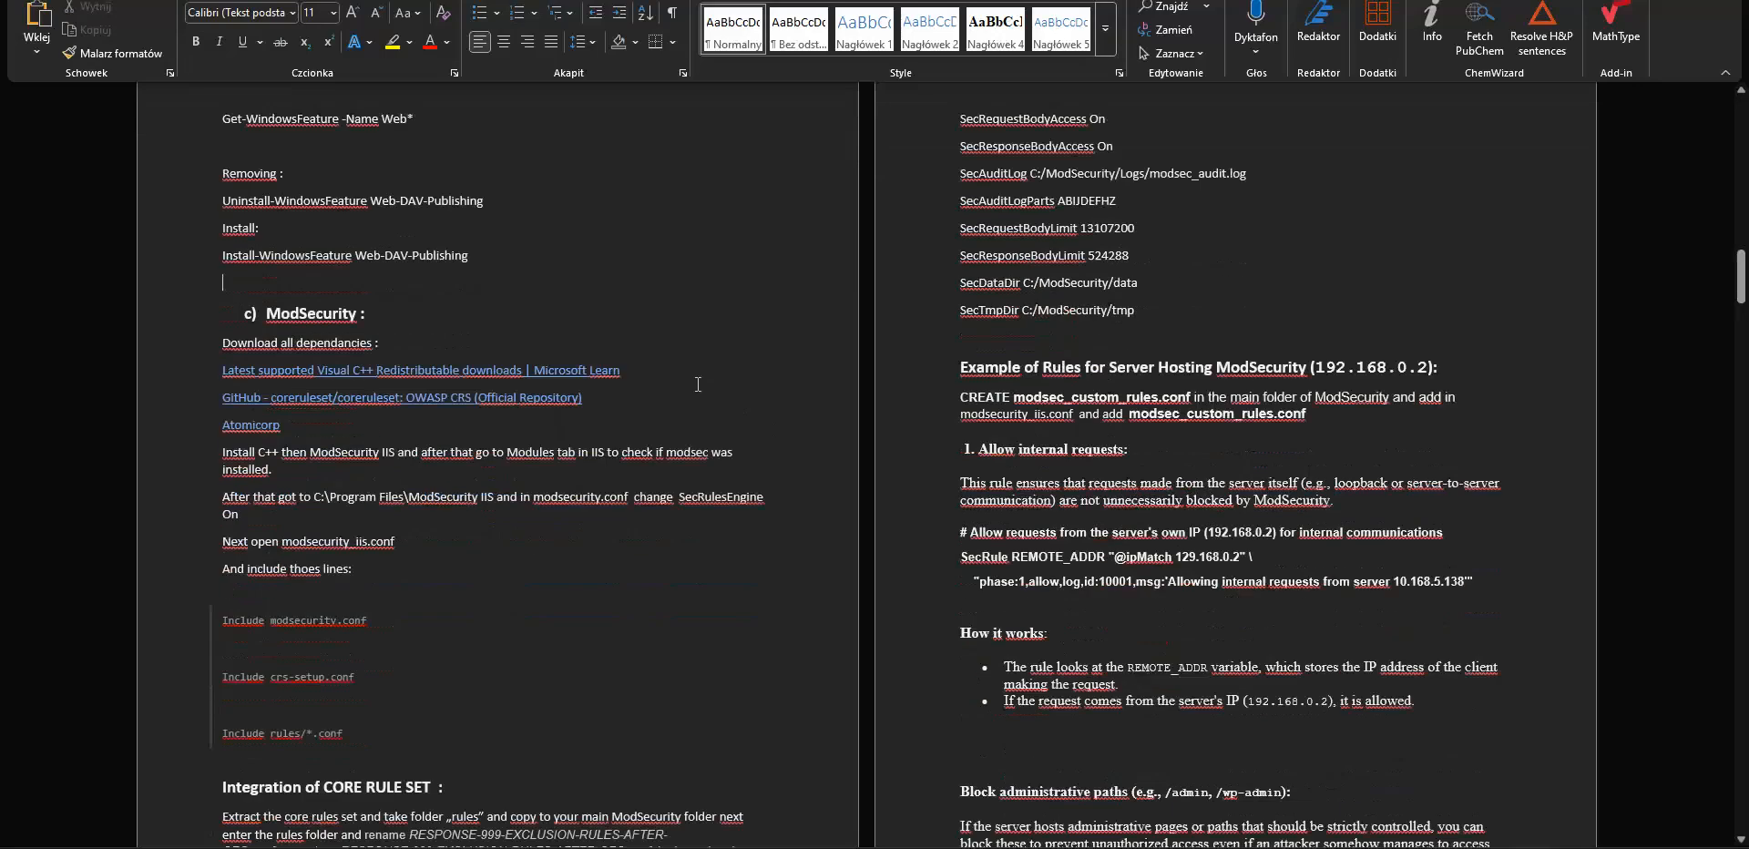
scroll(698, 384, down, 2)
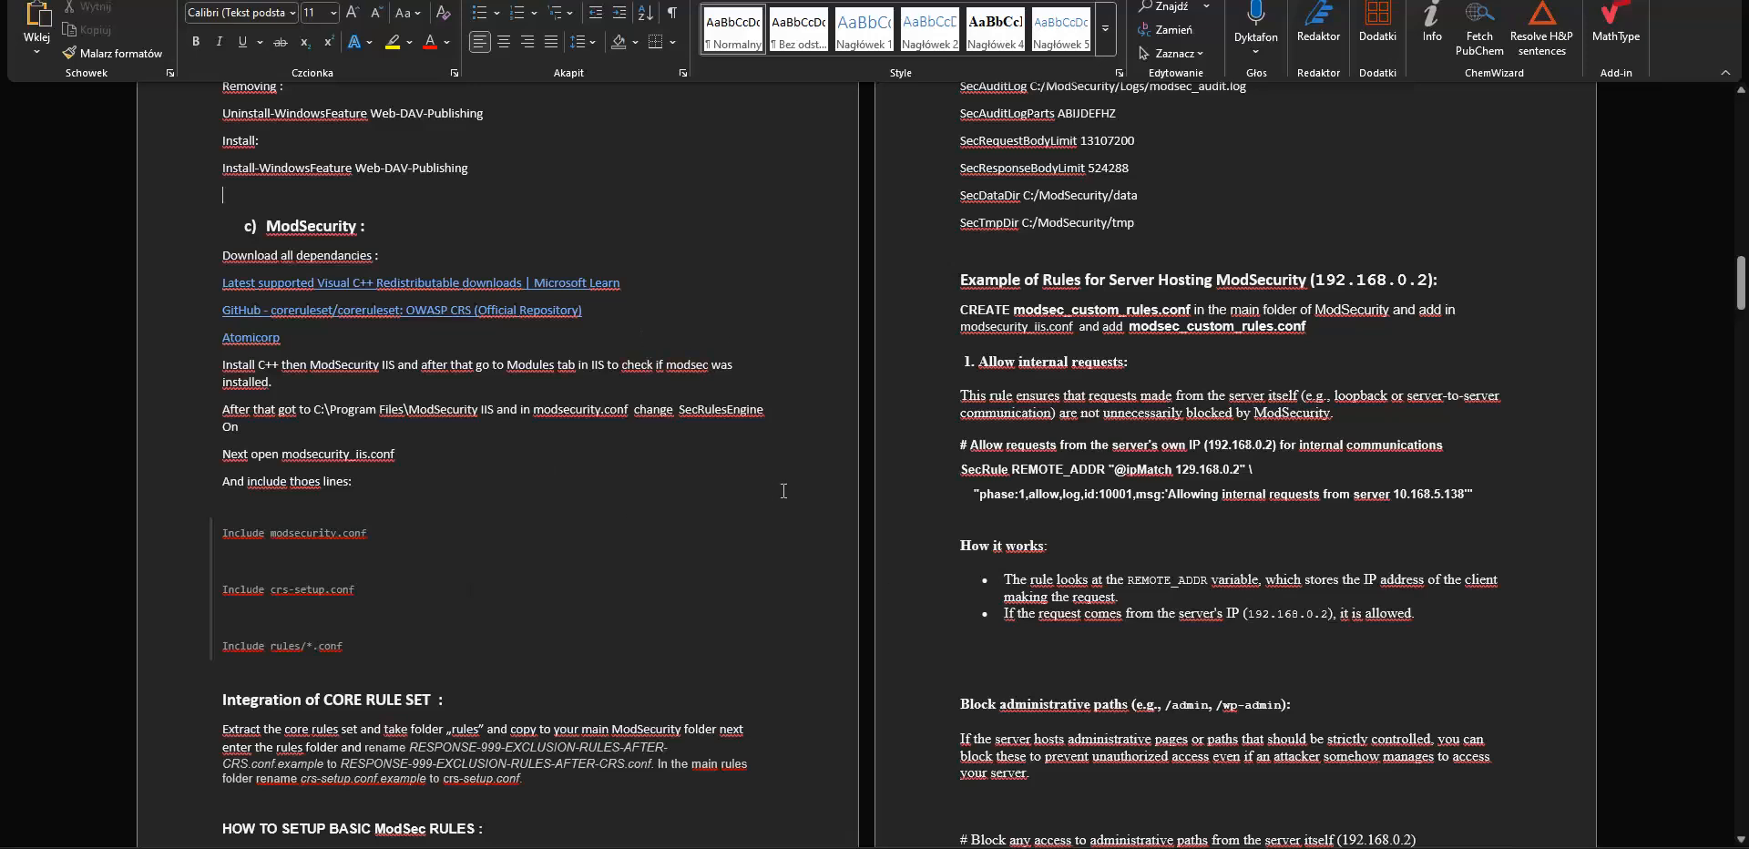
scroll(704, 369, up, 2)
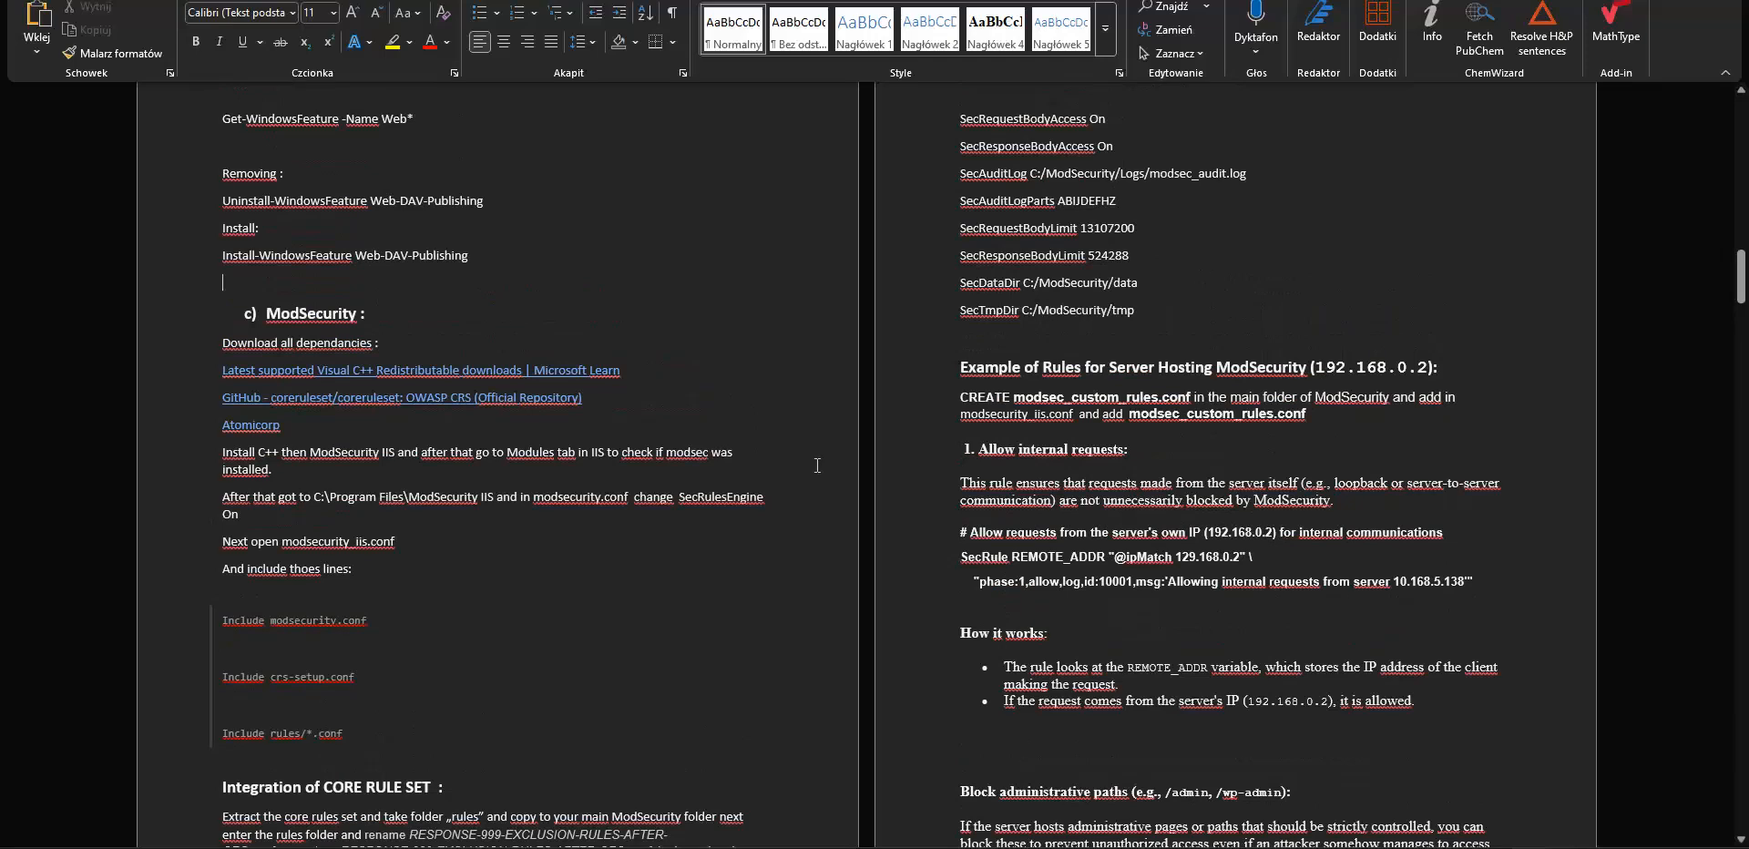
scroll(818, 464, down, 2)
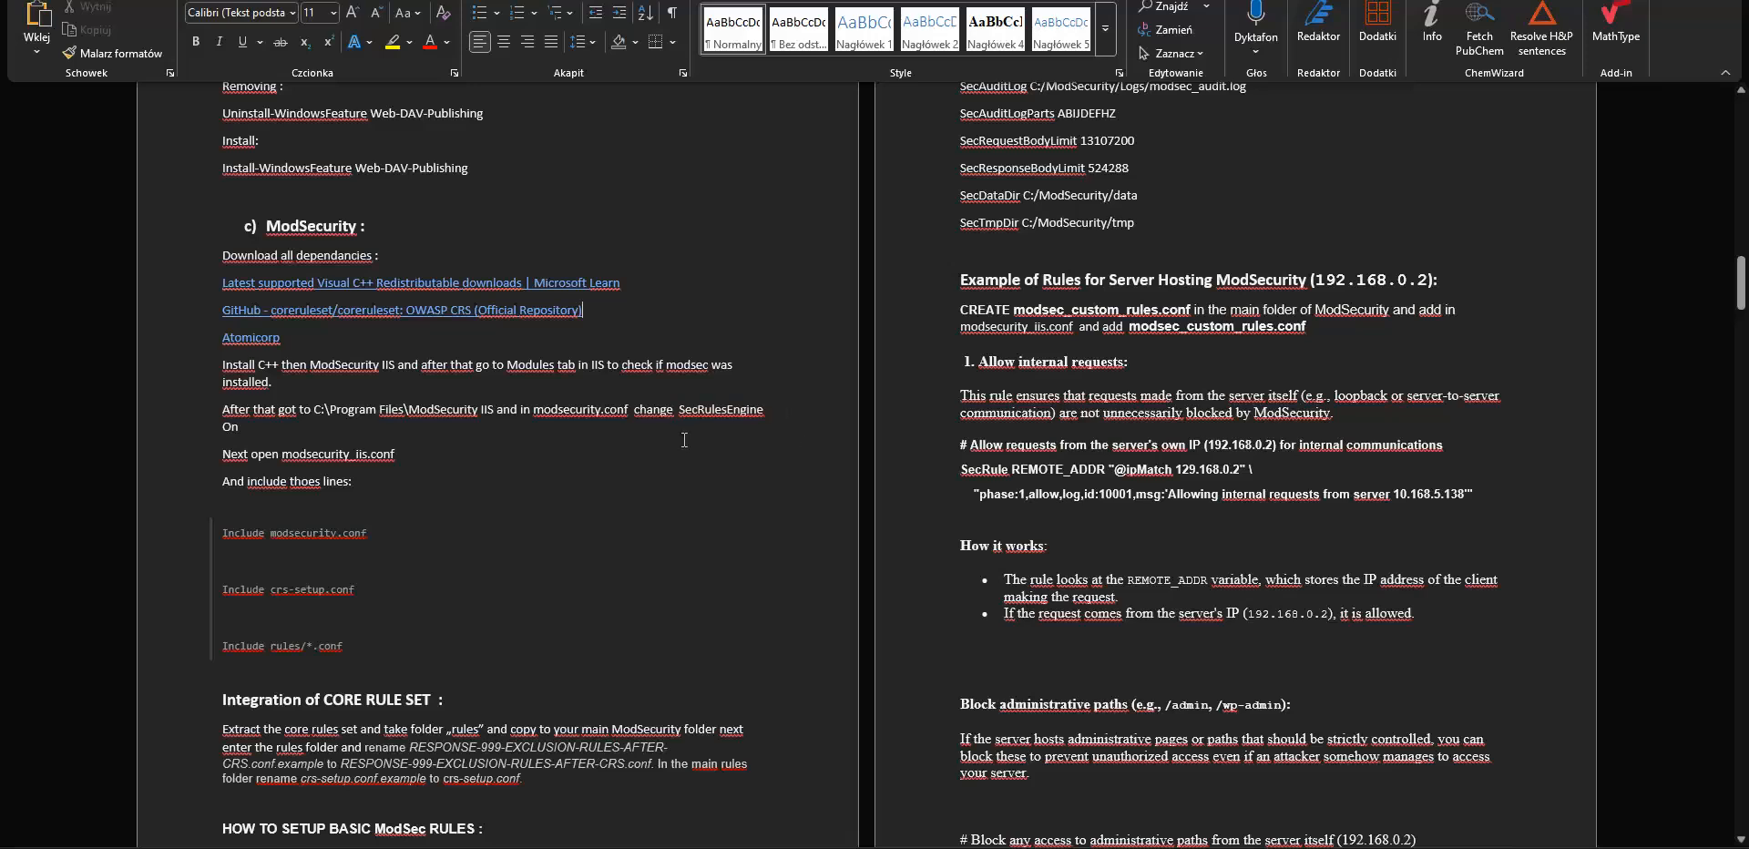
scroll(677, 440, down, 2)
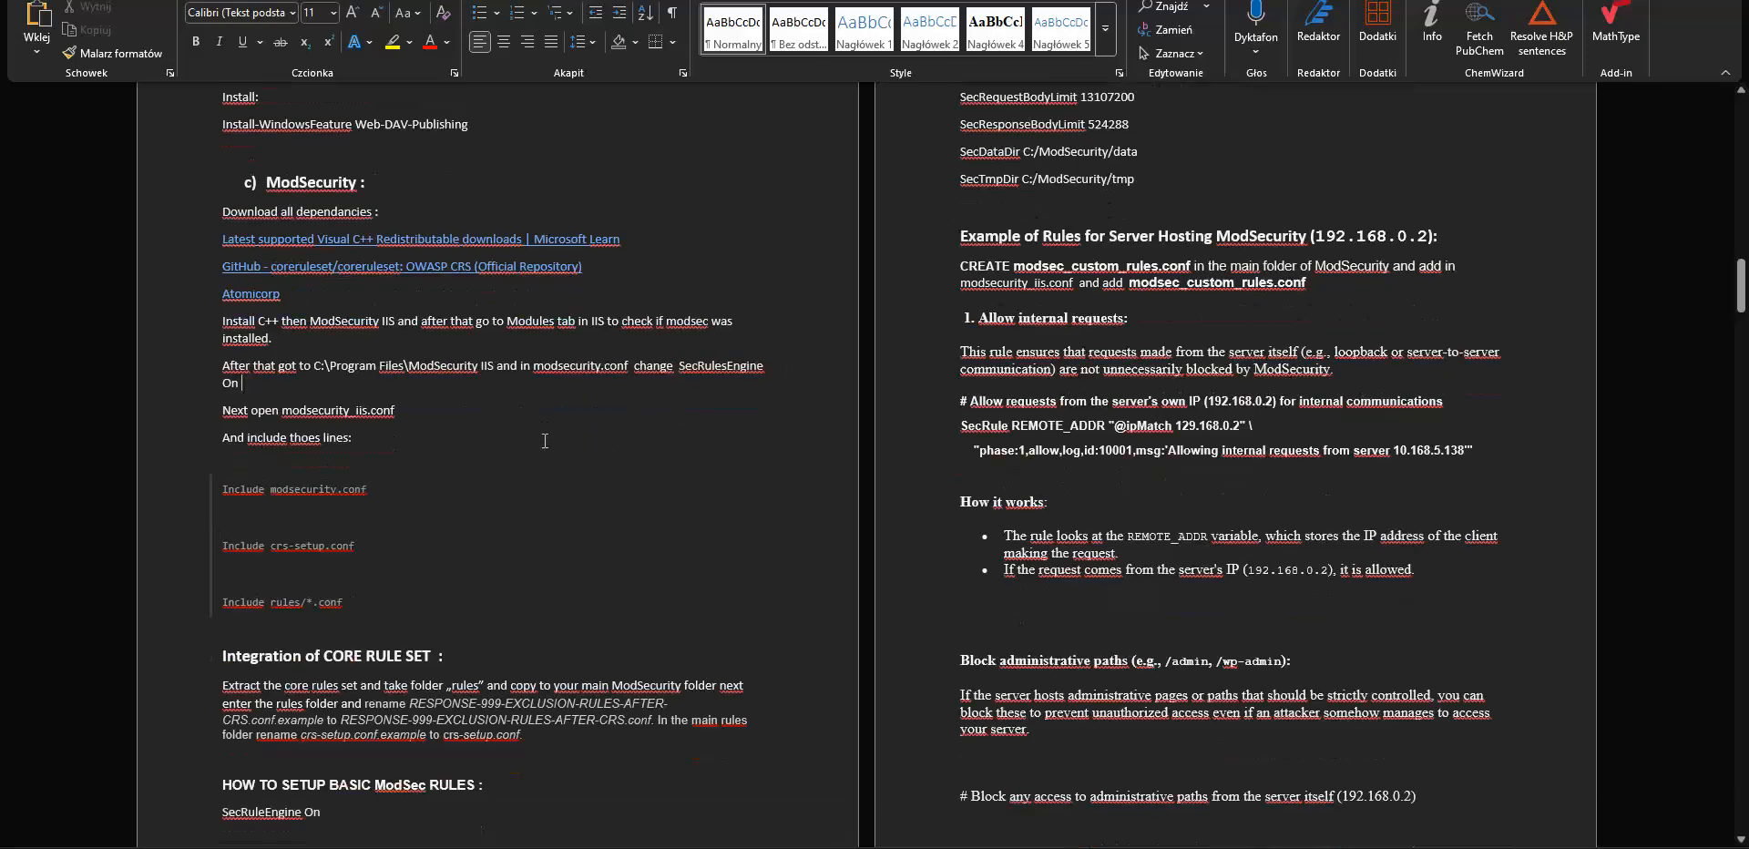
scroll(652, 409, up, 4)
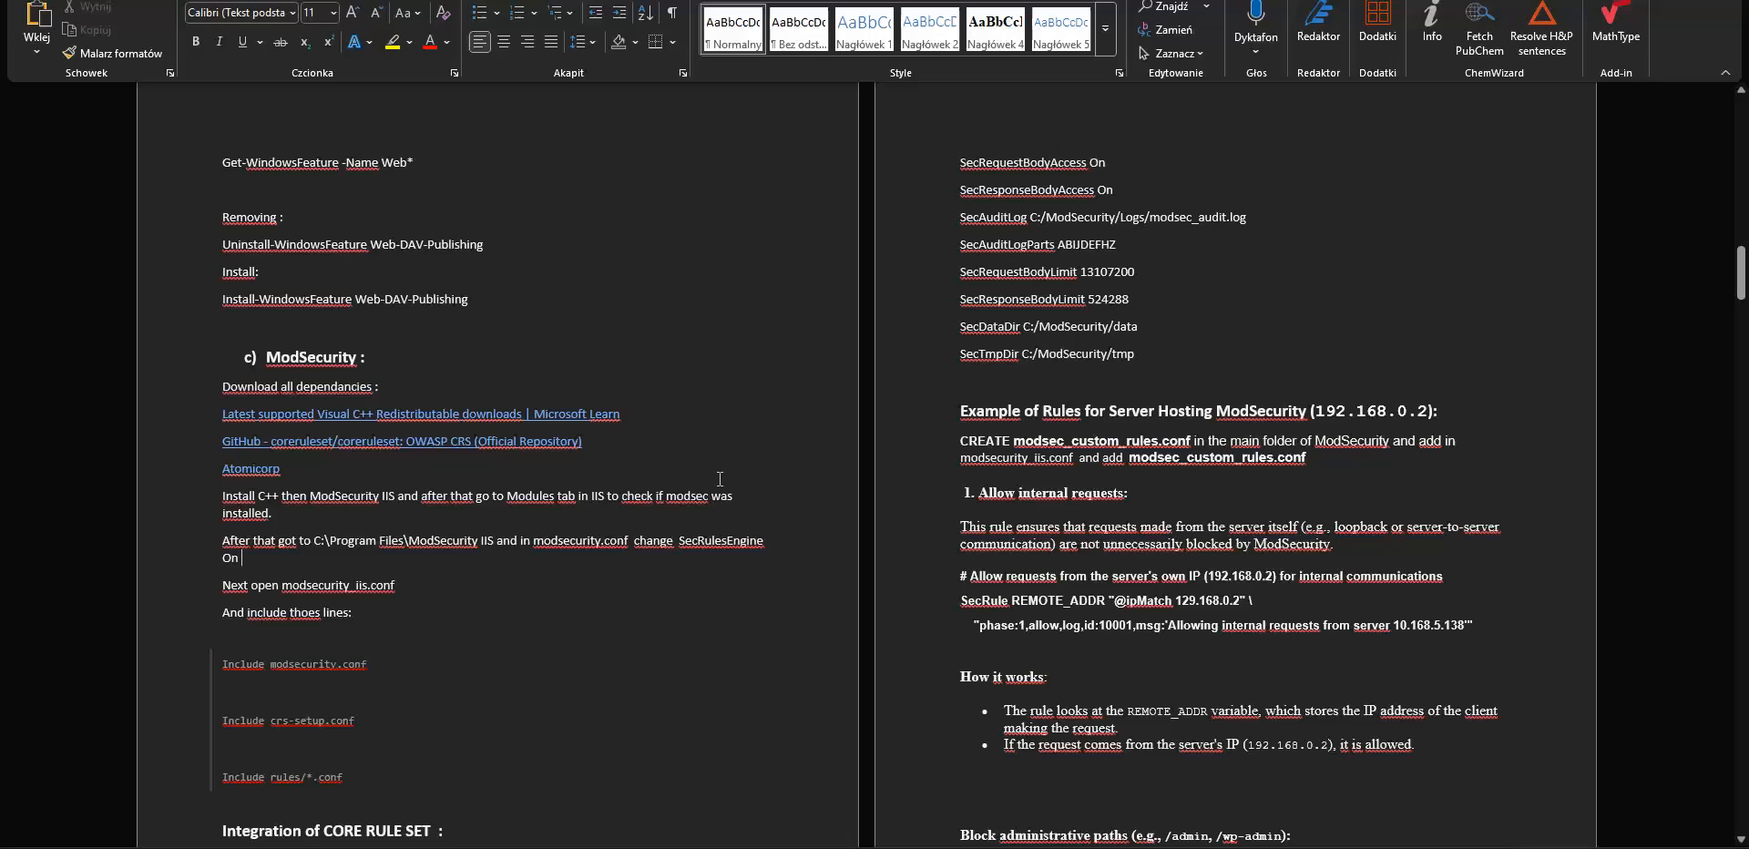
scroll(720, 479, up, 5)
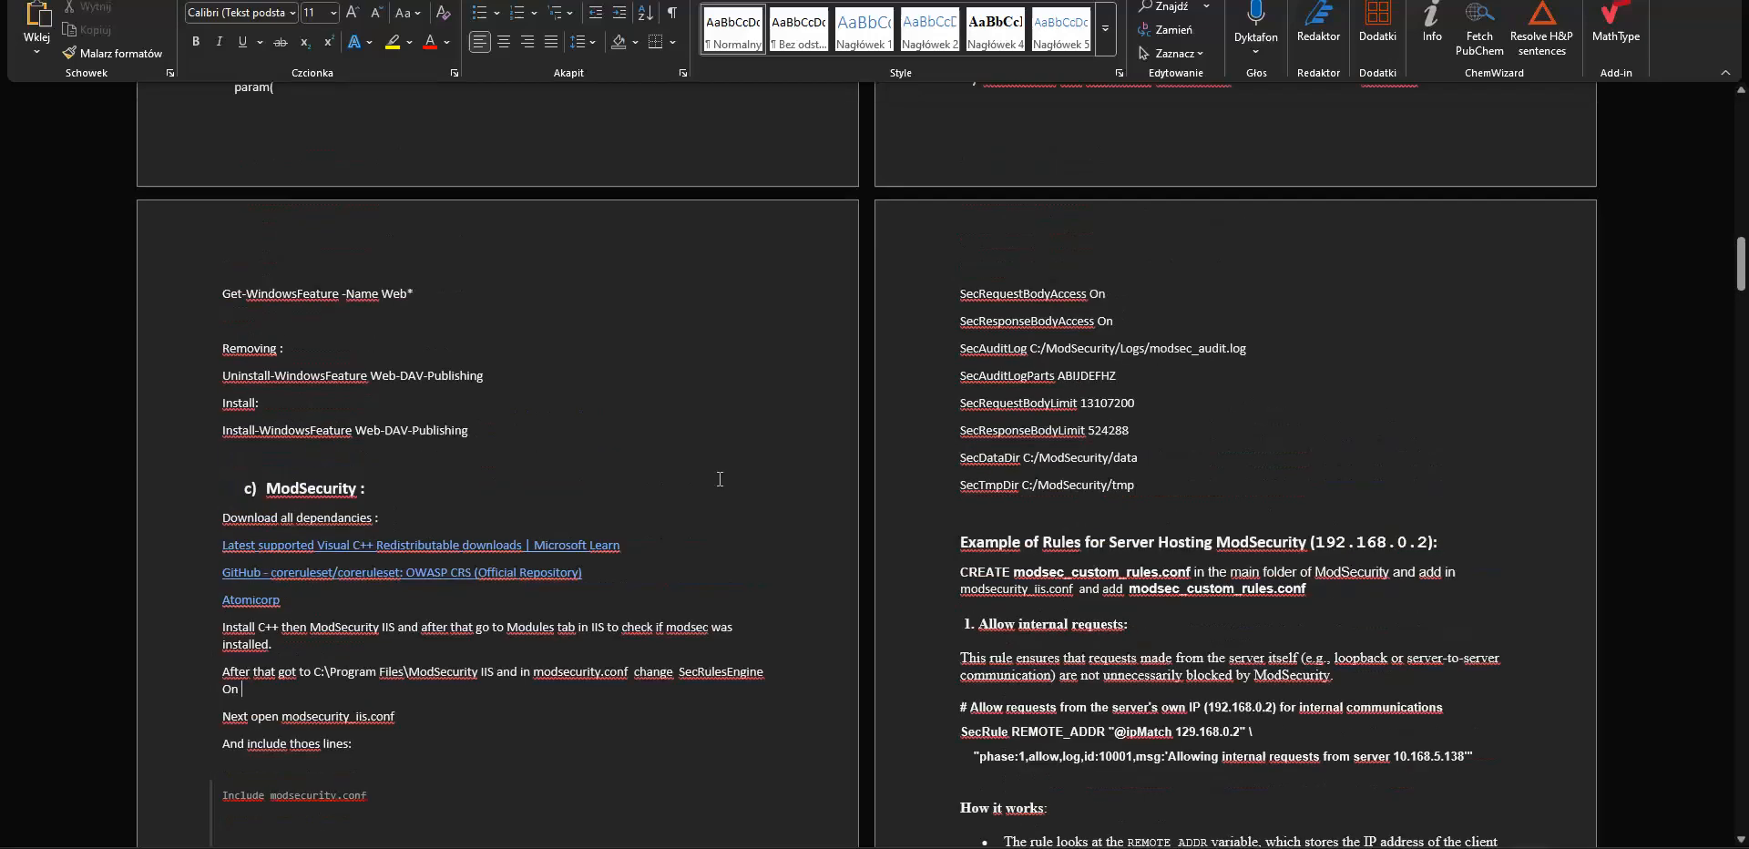
Return from the Word notes to IIS Manager and reload the SQL server's Modules list by reopening it from the server home
scroll(718, 480, down, 1)
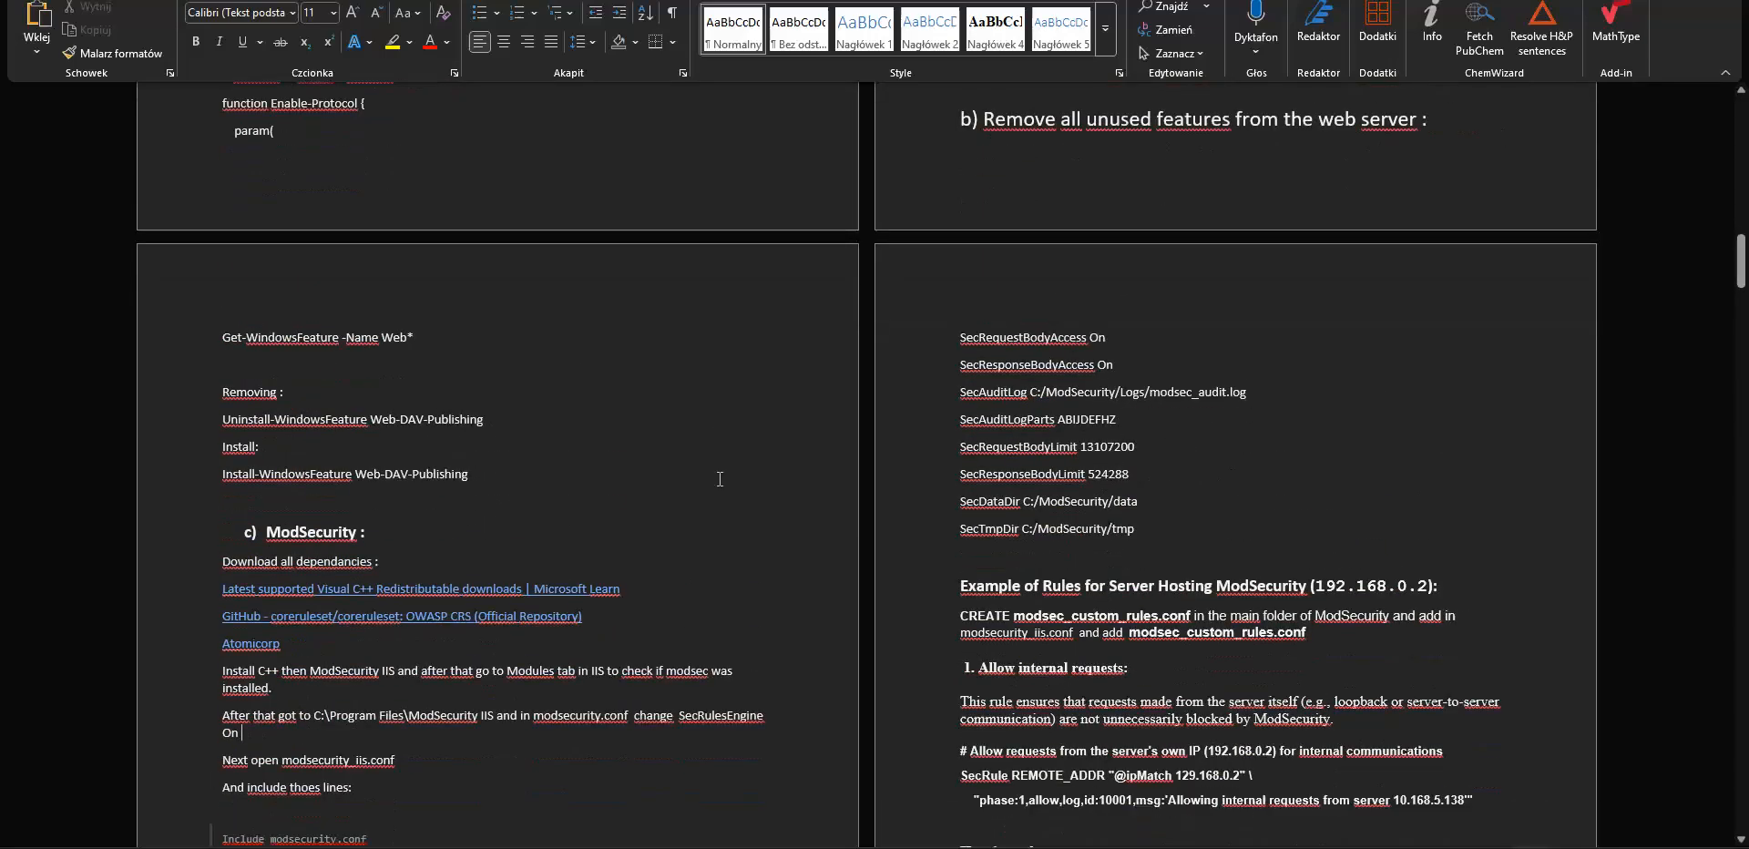
scroll(711, 489, down, 1)
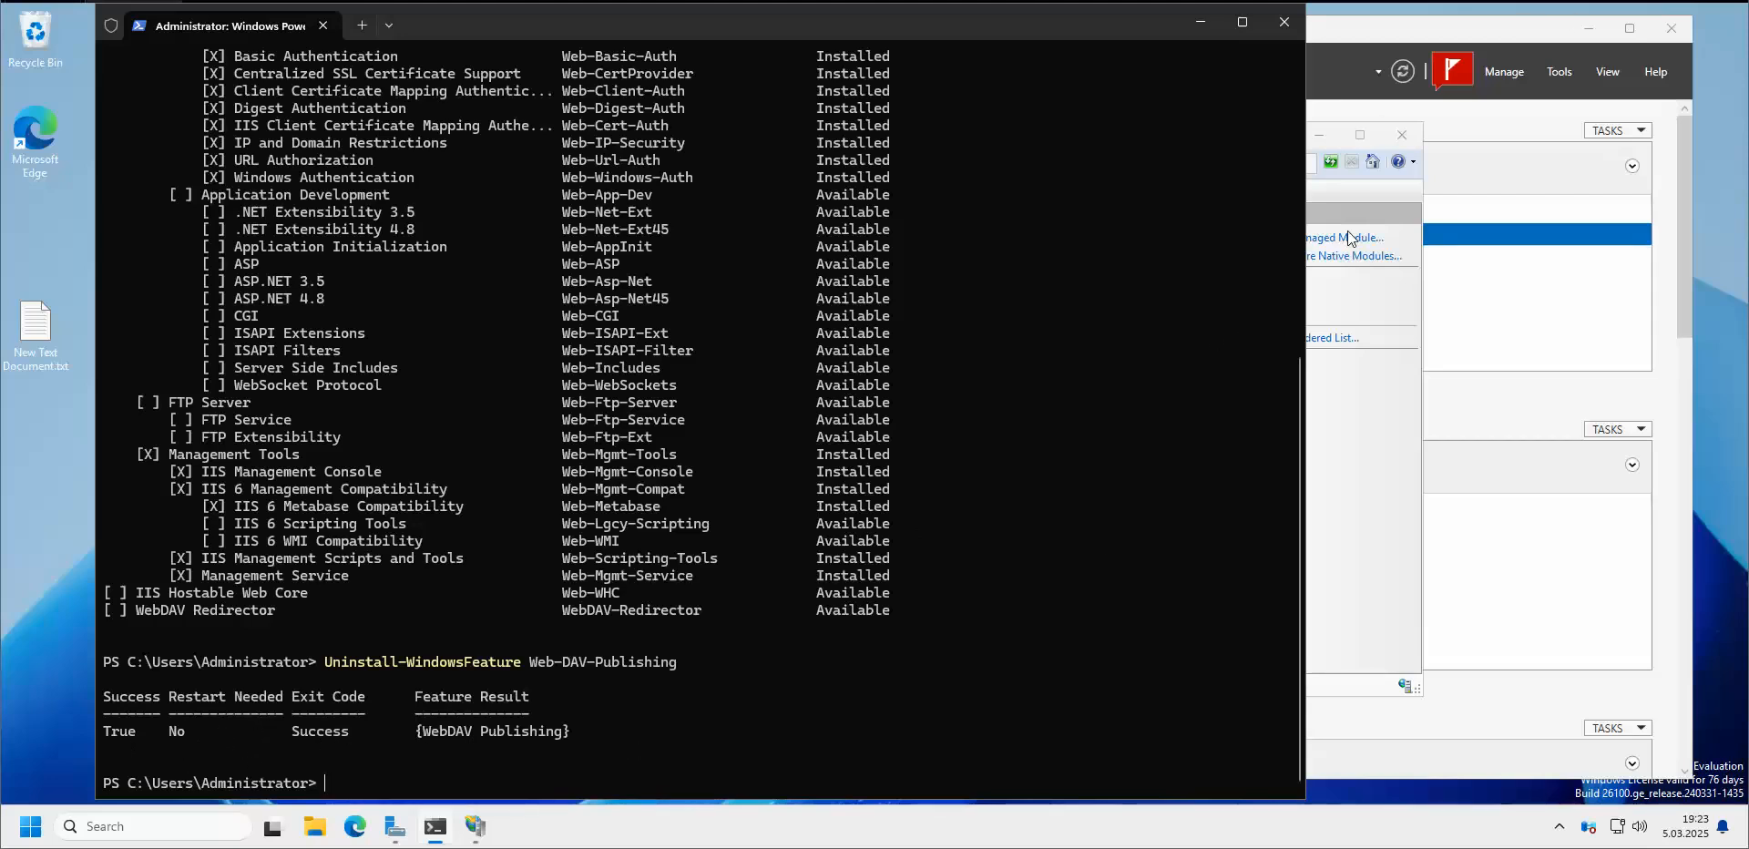
click(1368, 193)
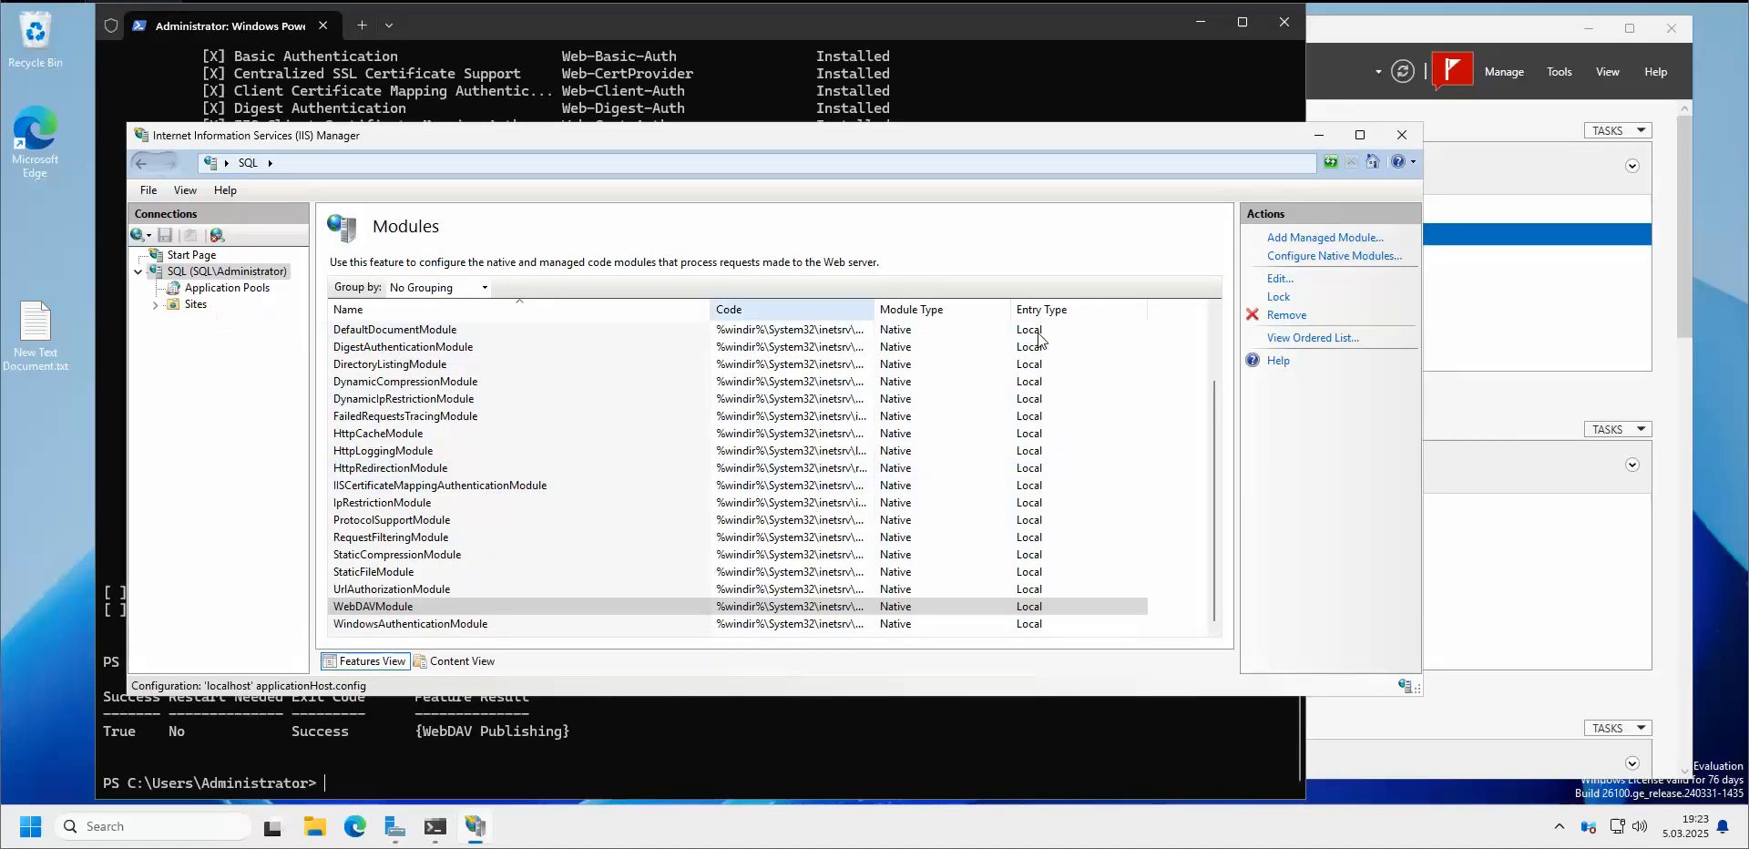
click(202, 290)
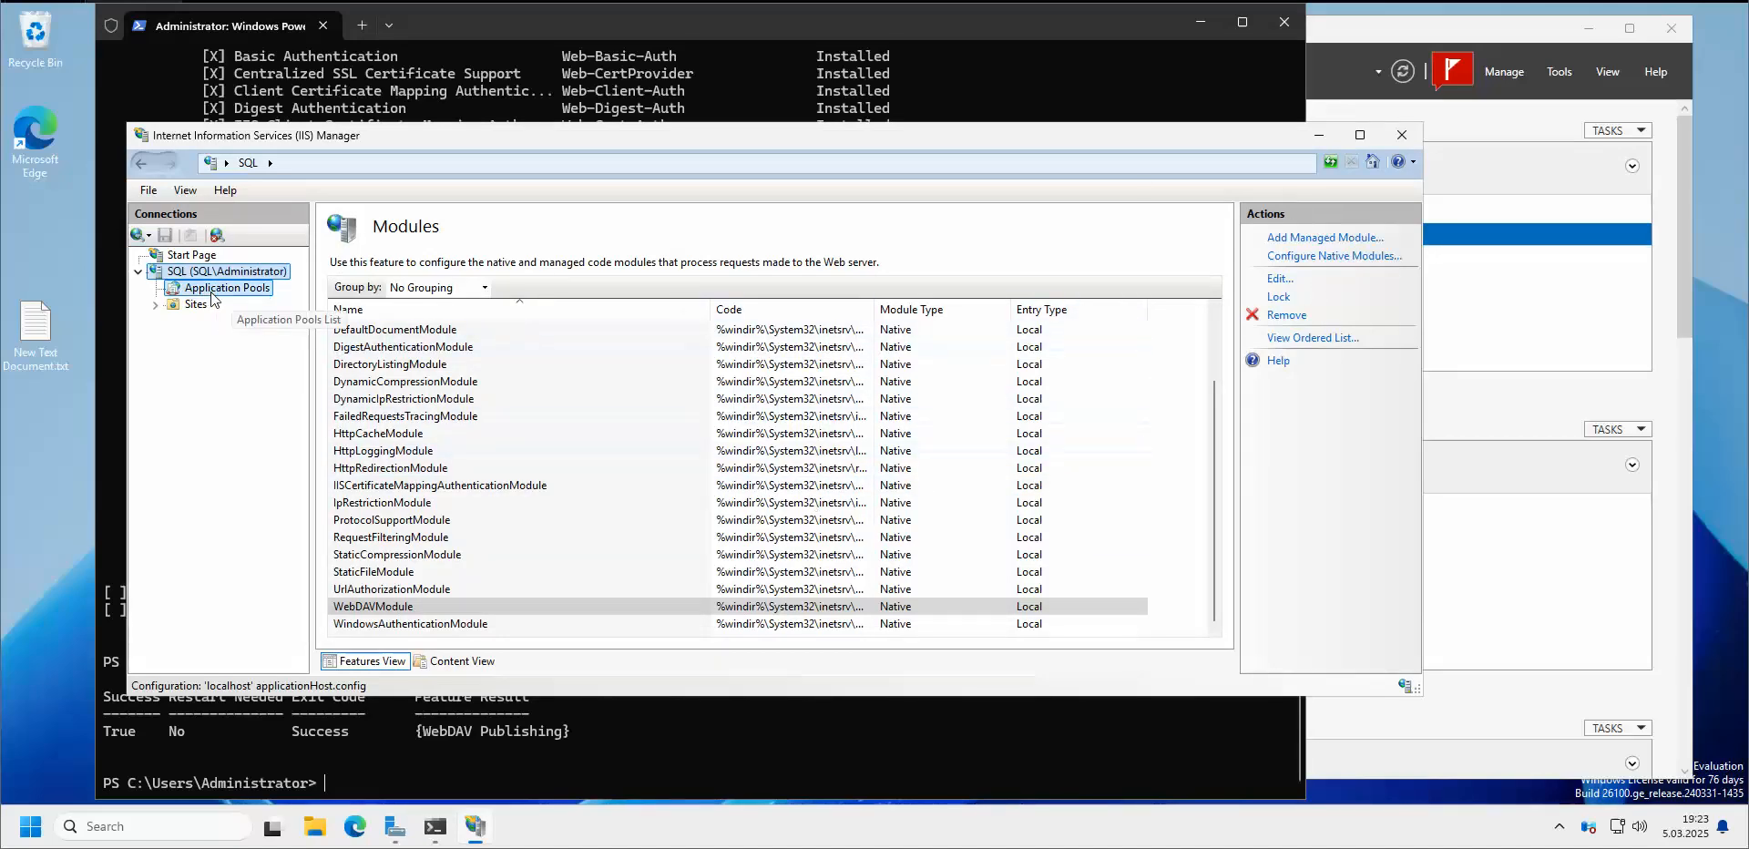
click(219, 271)
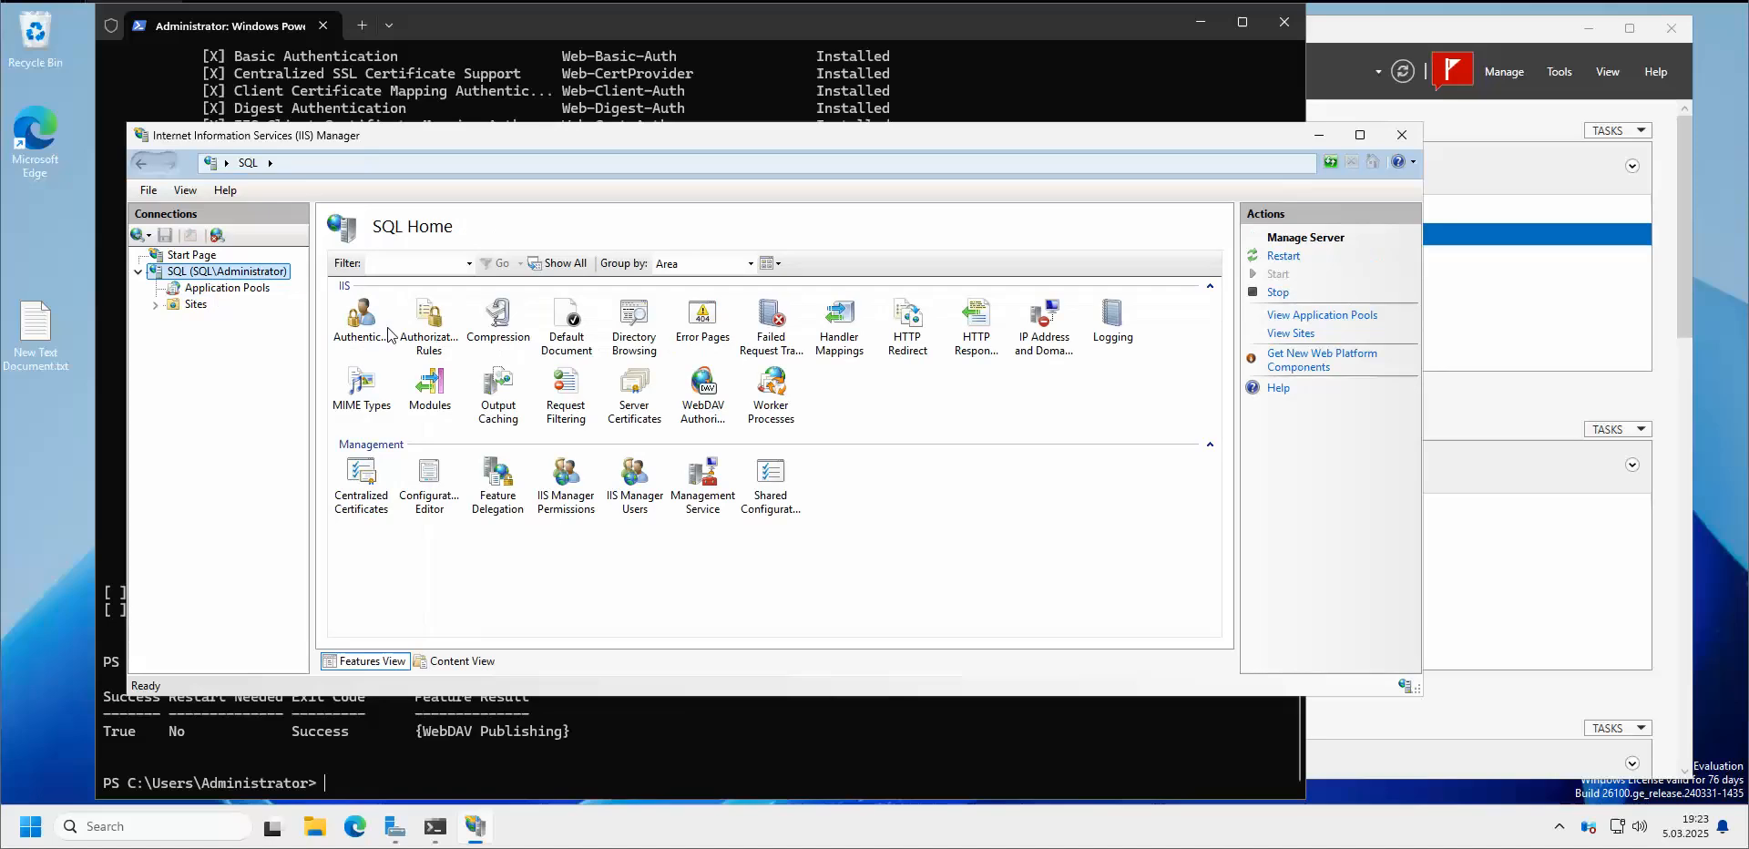
double_click(429, 387)
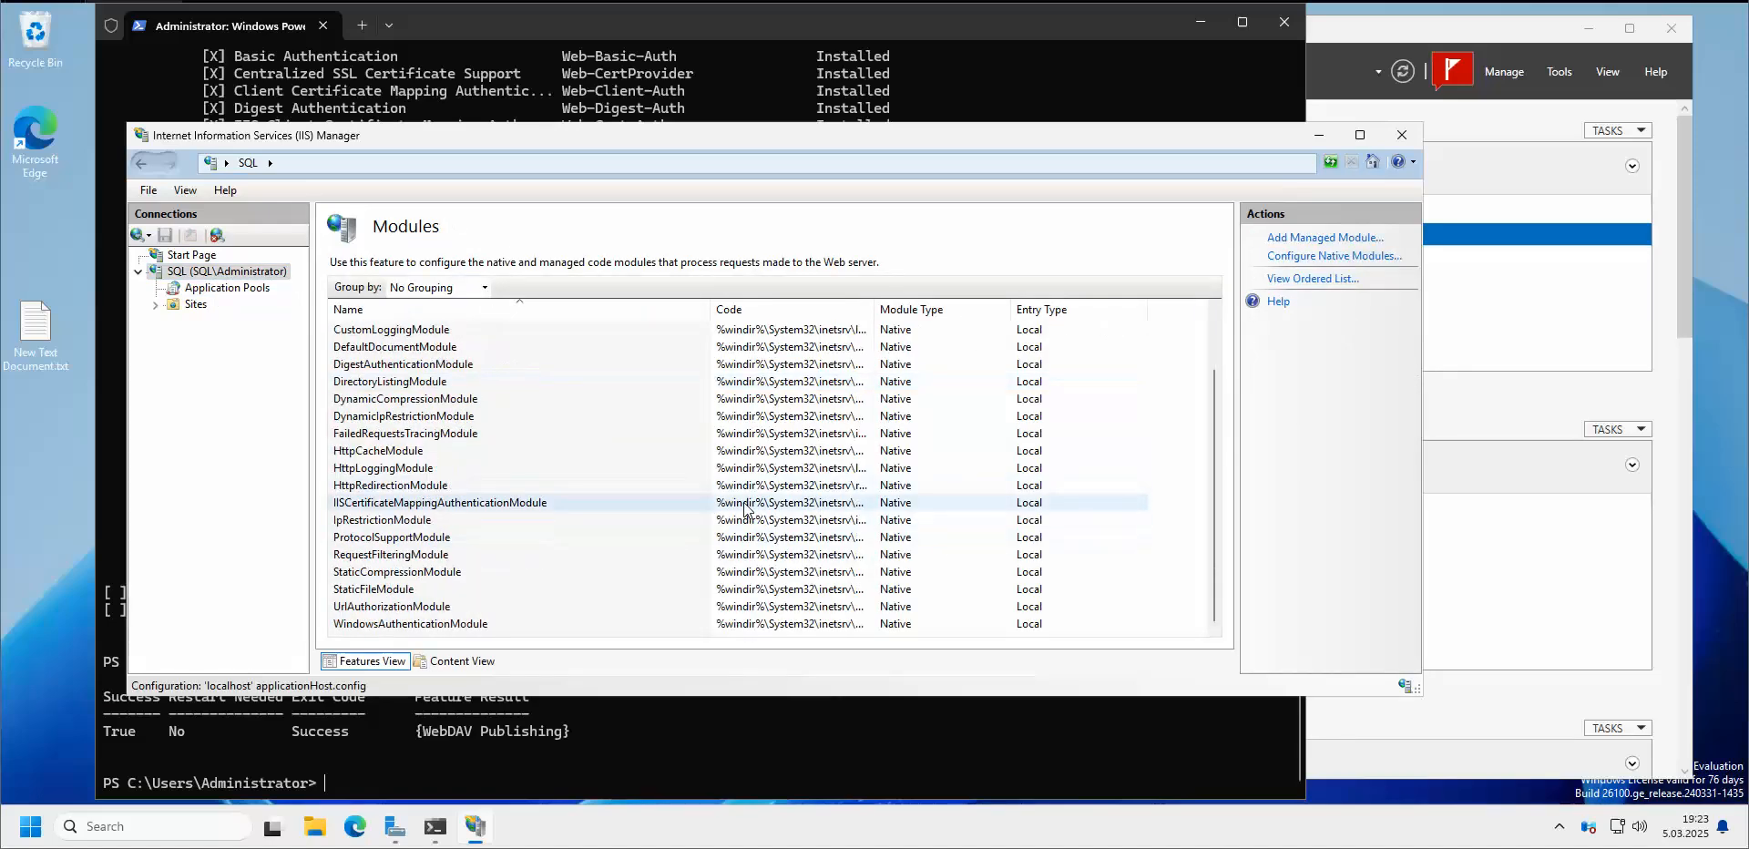
Look through the whole reloaded Modules list, by name, for any remaining WebDAV entry
scroll(413, 554, up, 2)
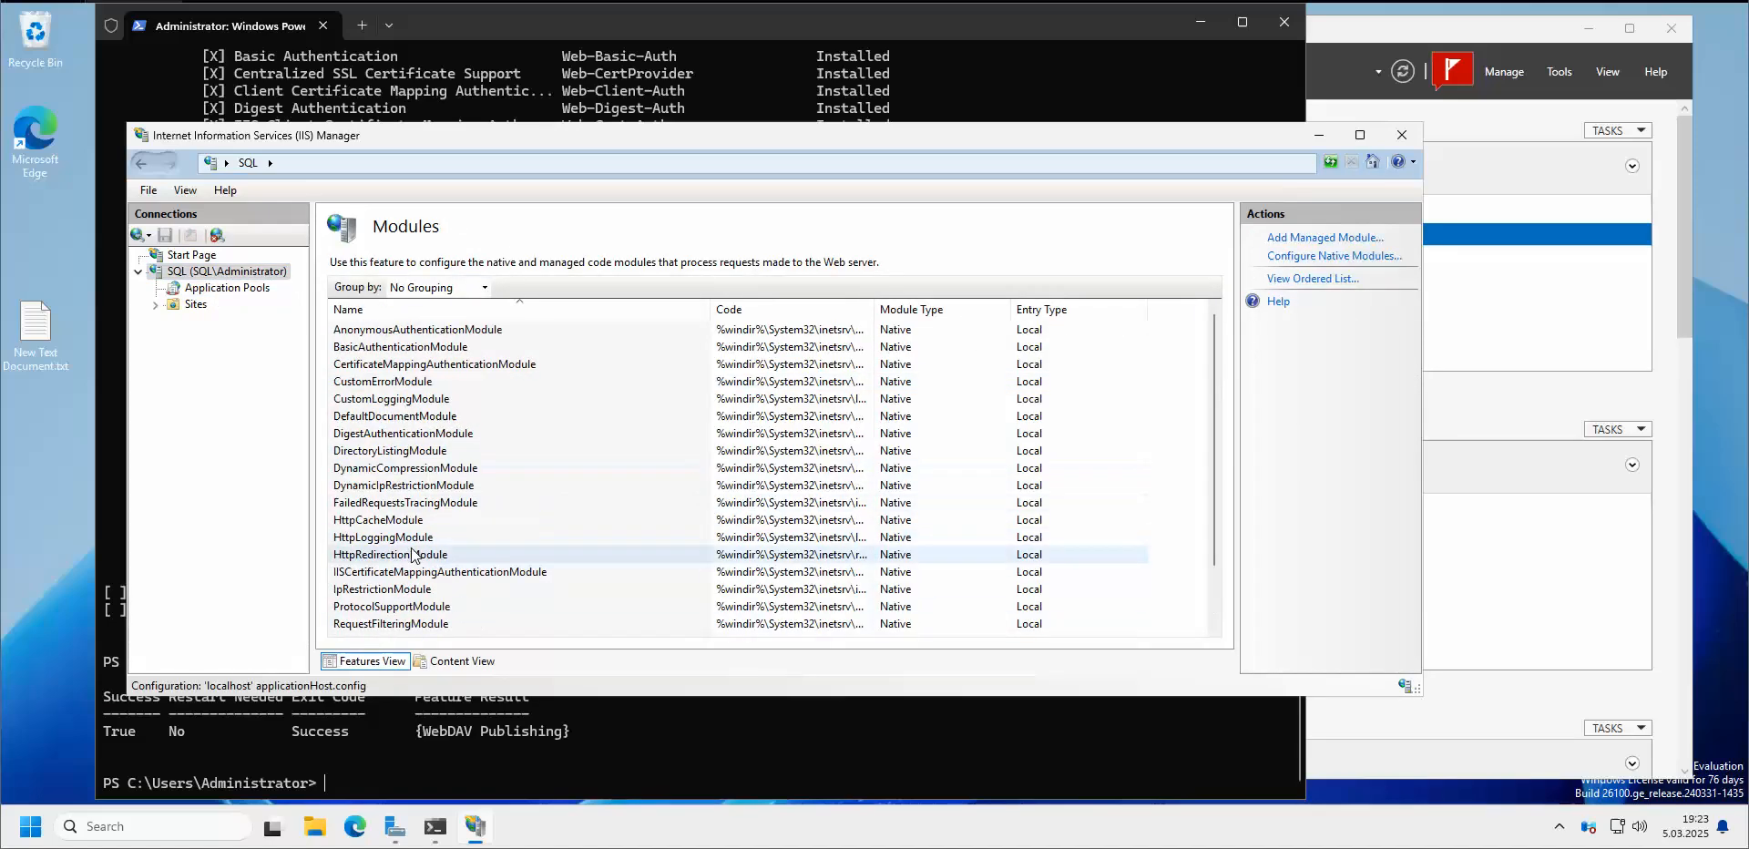
click(374, 314)
click(373, 314)
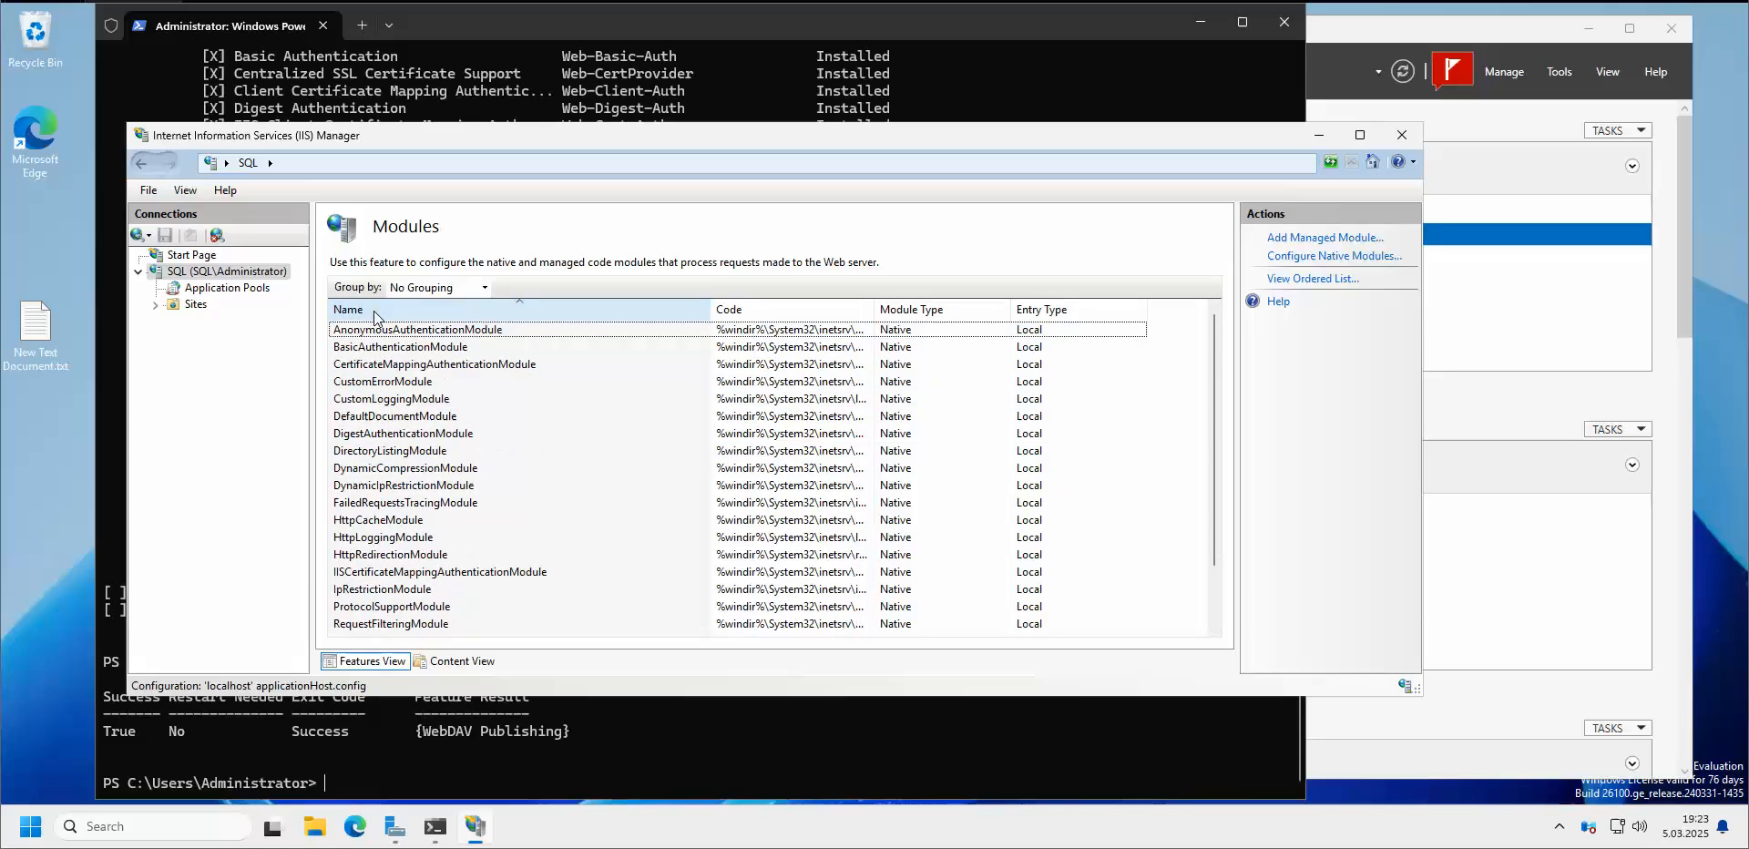
scroll(426, 447, down, 2)
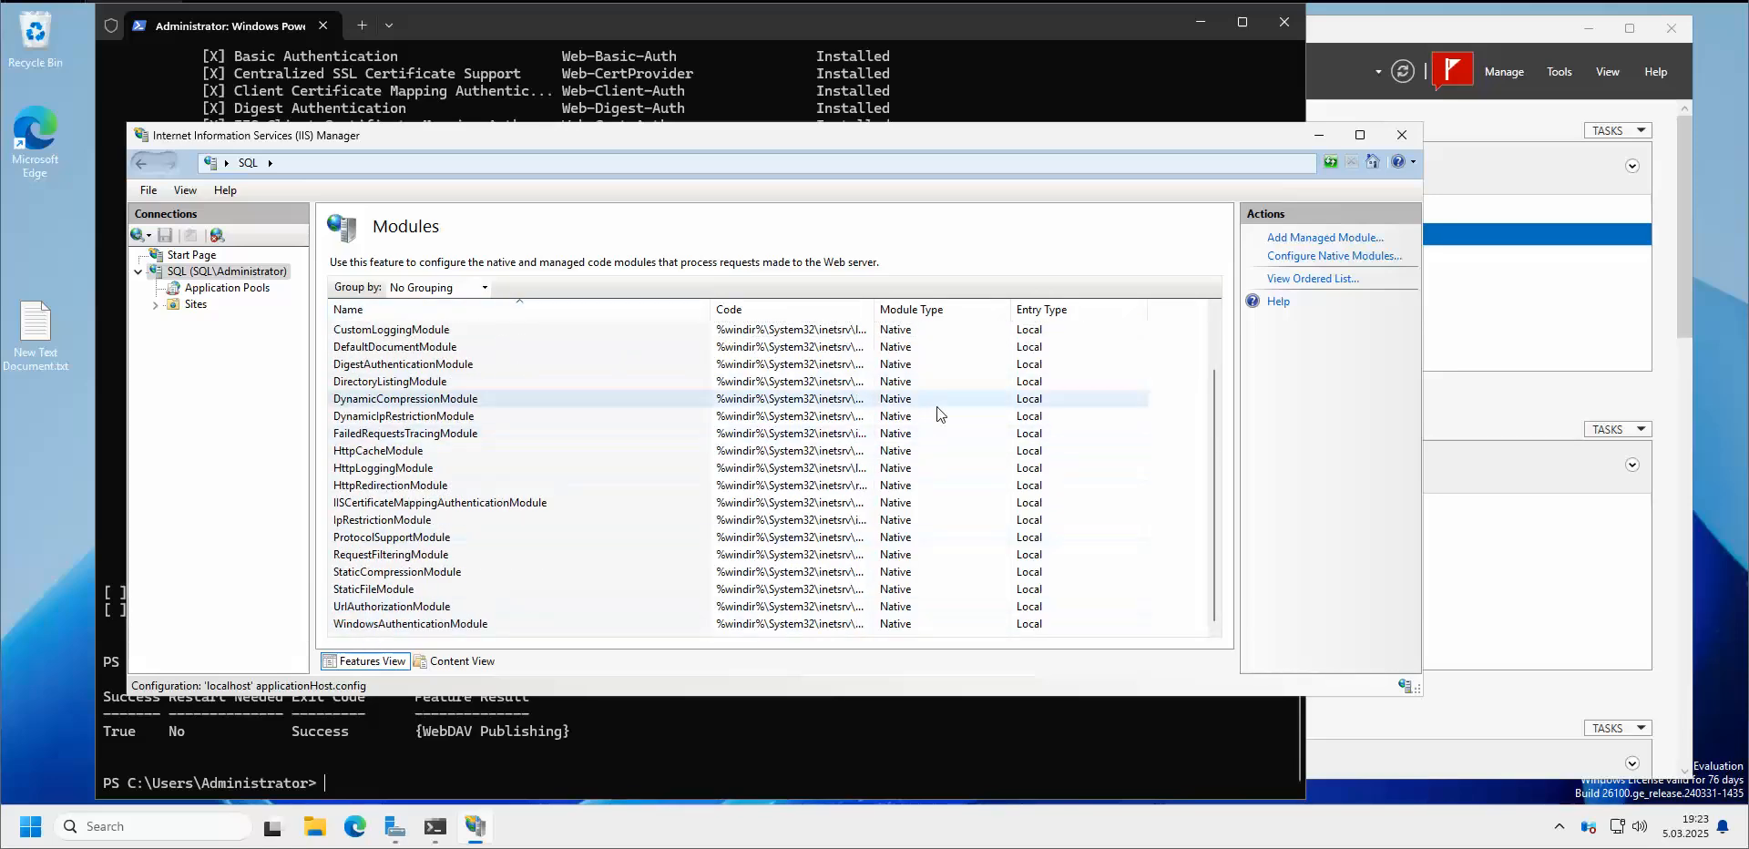
drag(1126, 139, 1162, 141)
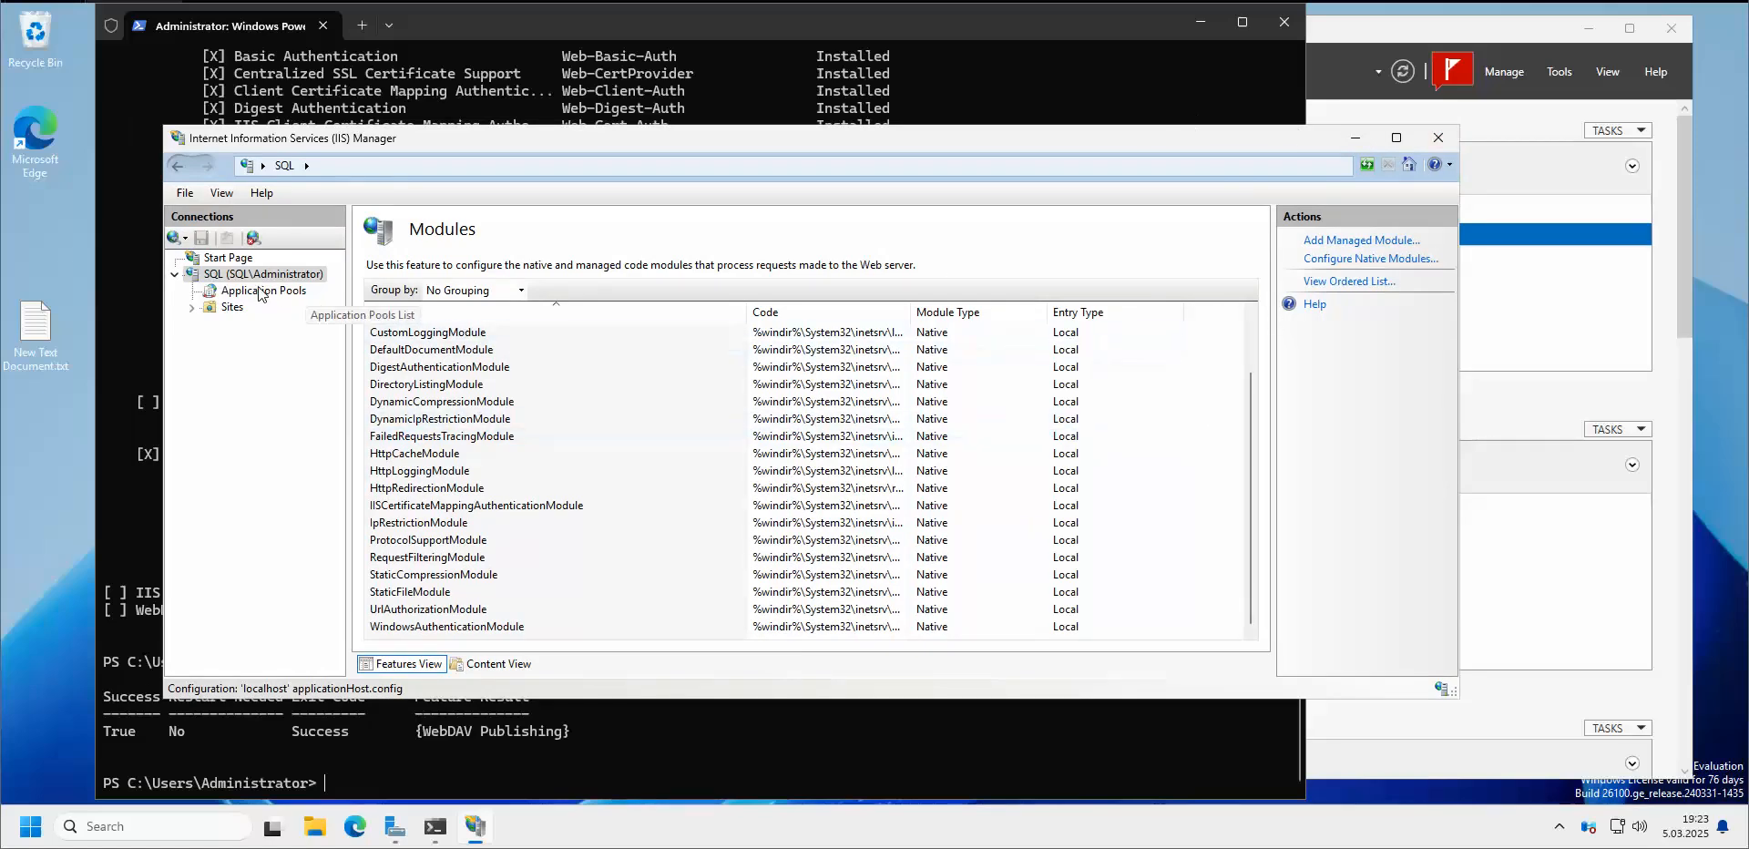
click(714, 470)
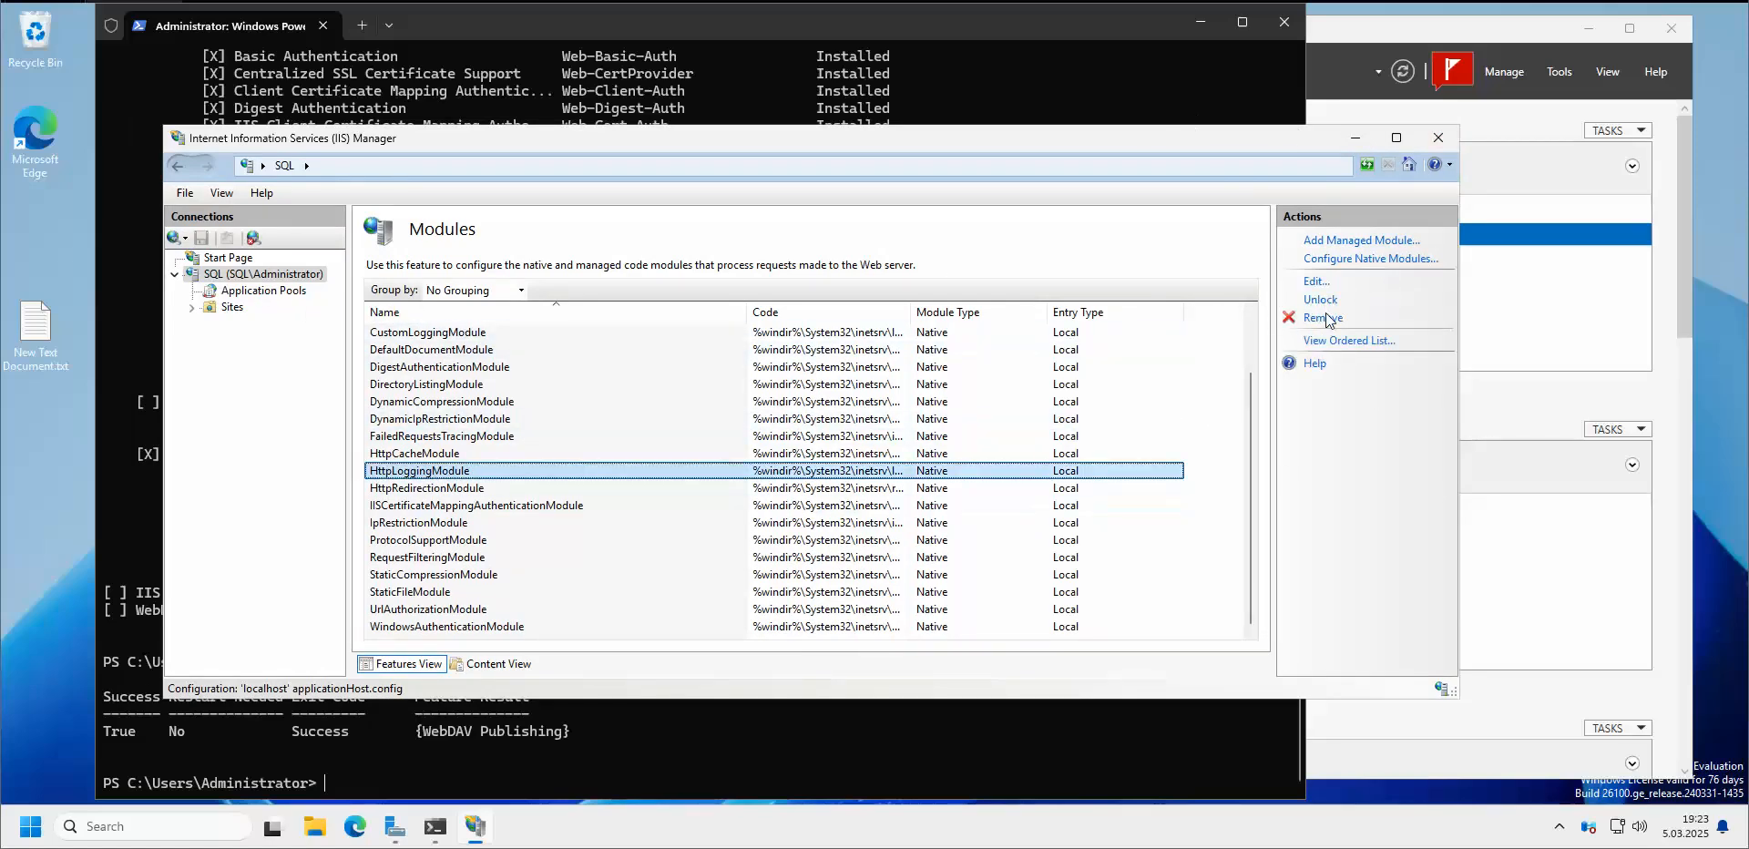
Review the earlier Get-WindowsFeature output in PowerShell, then close both the PowerShell window and IIS Manager
click(949, 95)
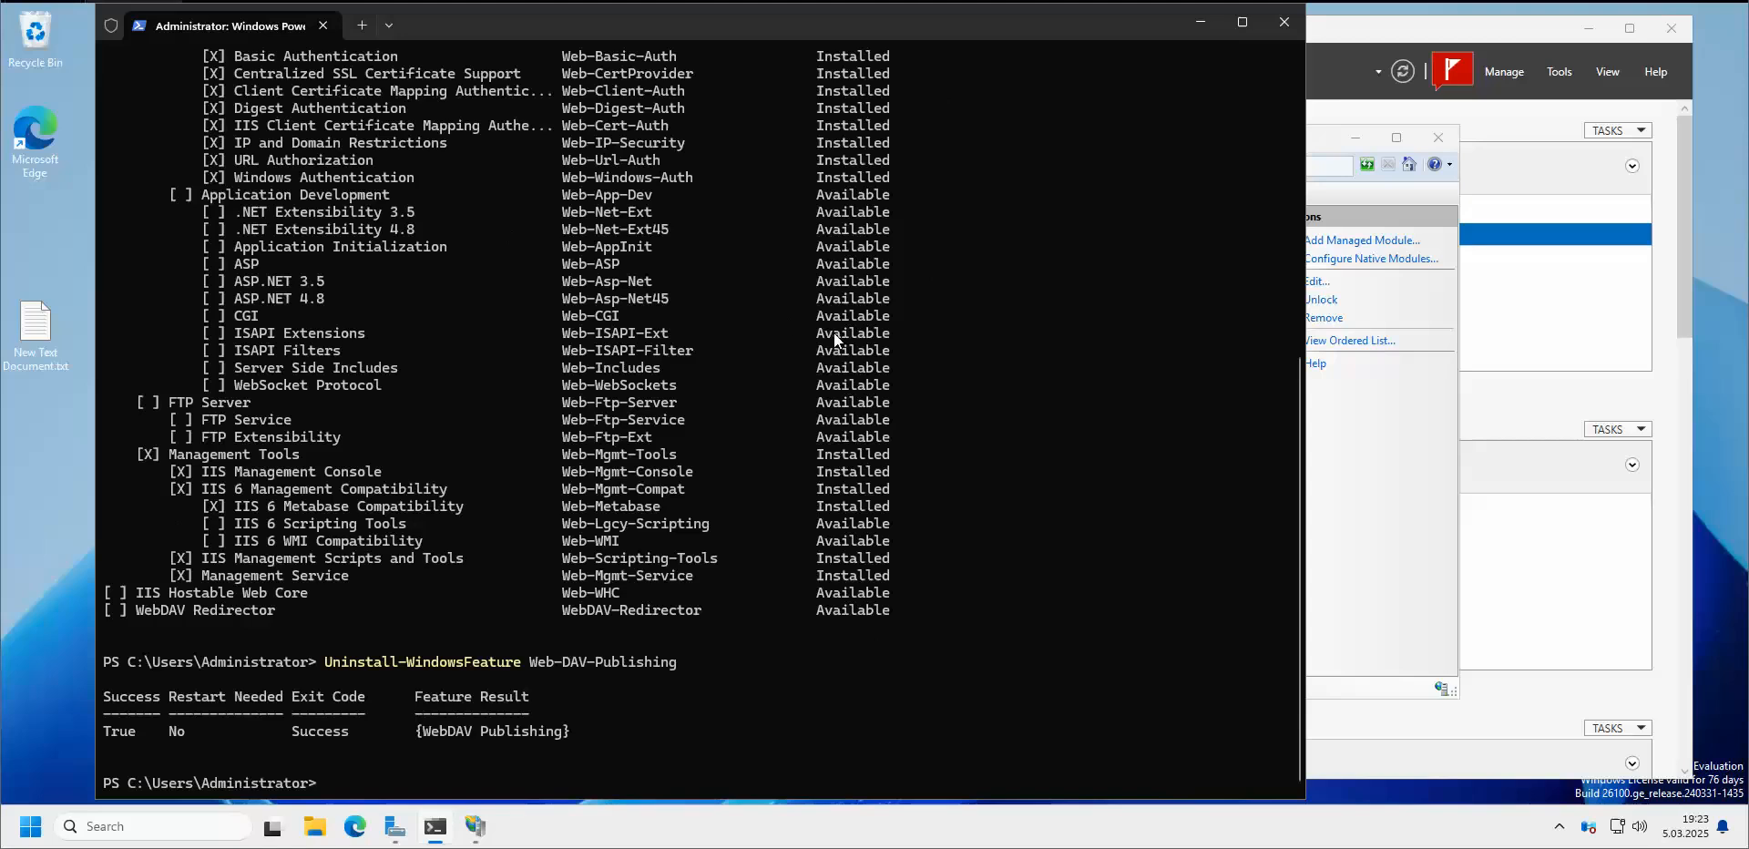
scroll(1063, 319, up, 10)
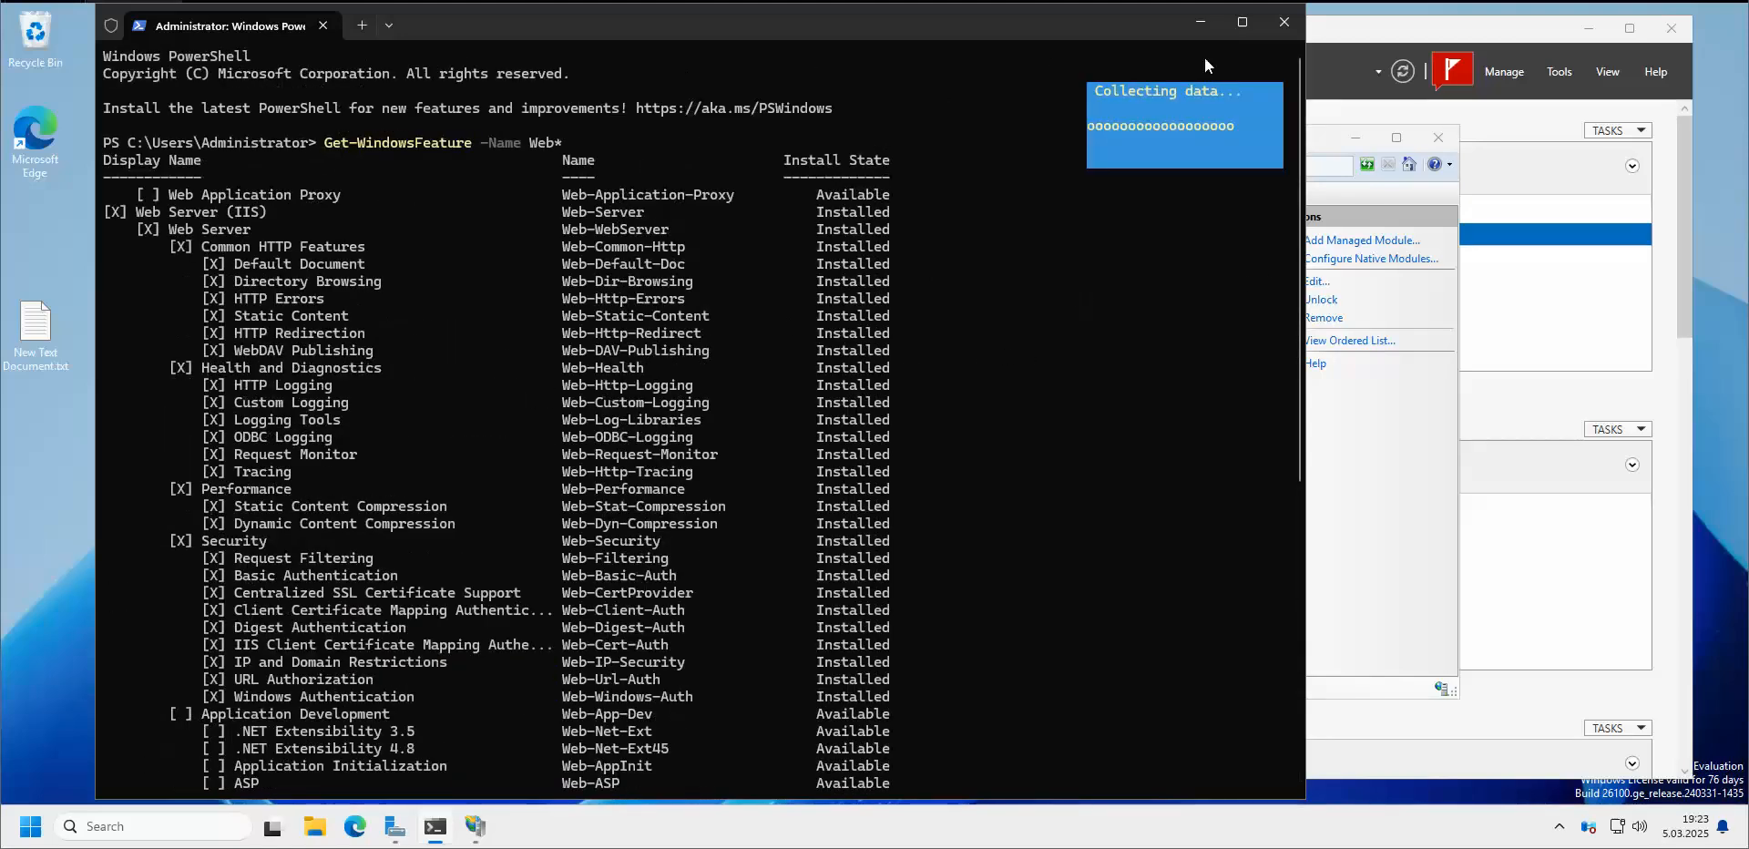
click(1293, 22)
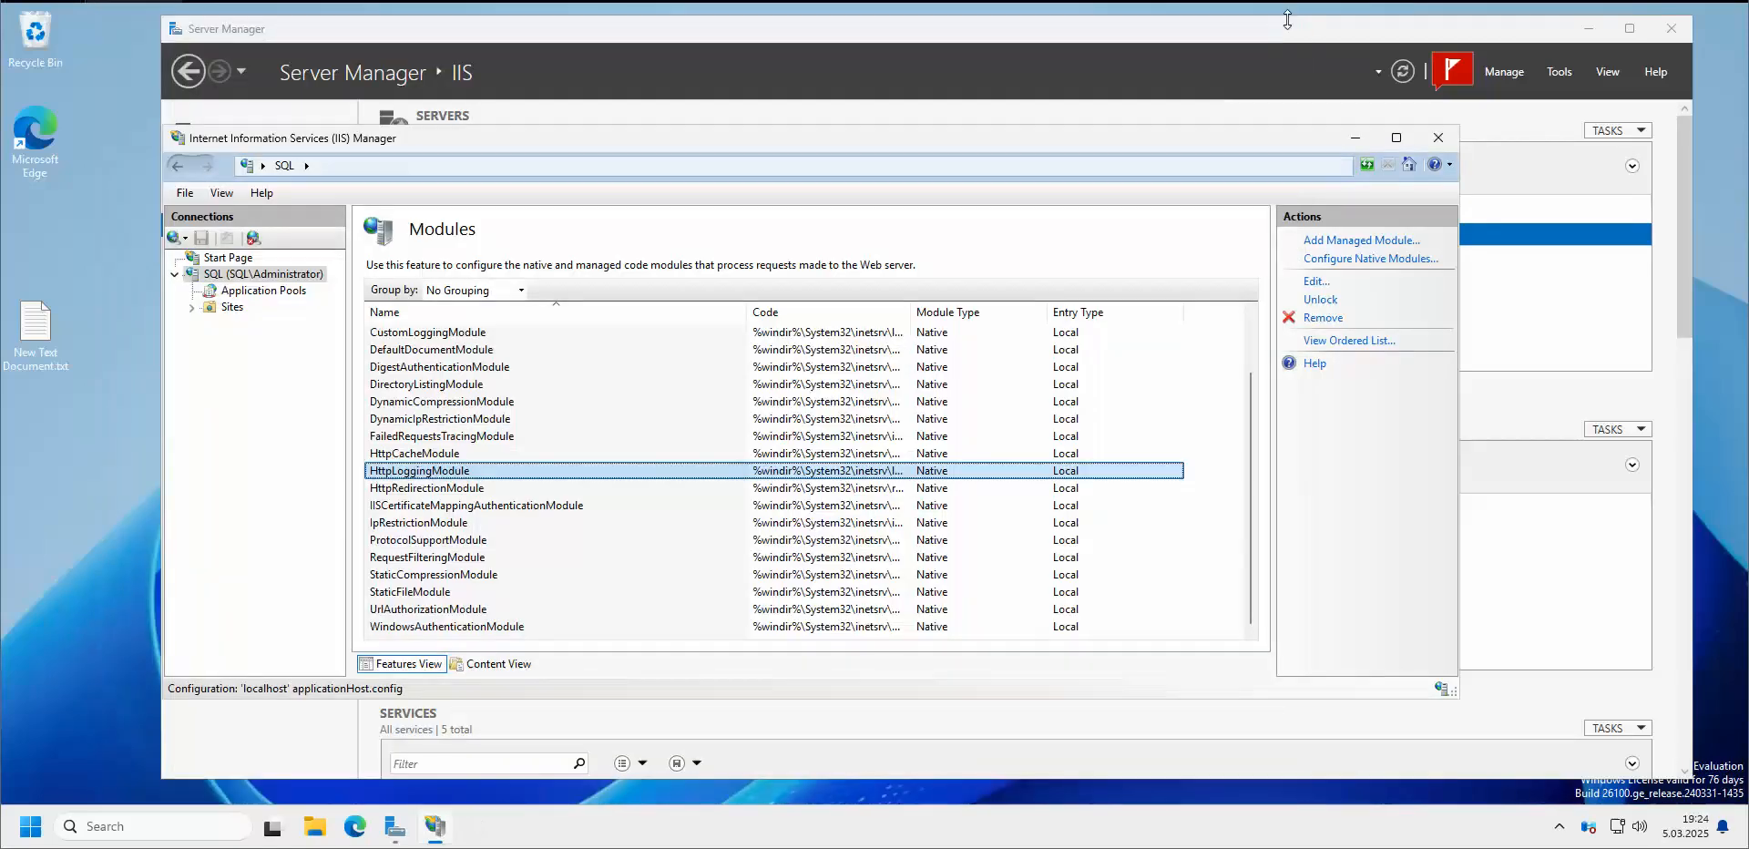
click(1441, 139)
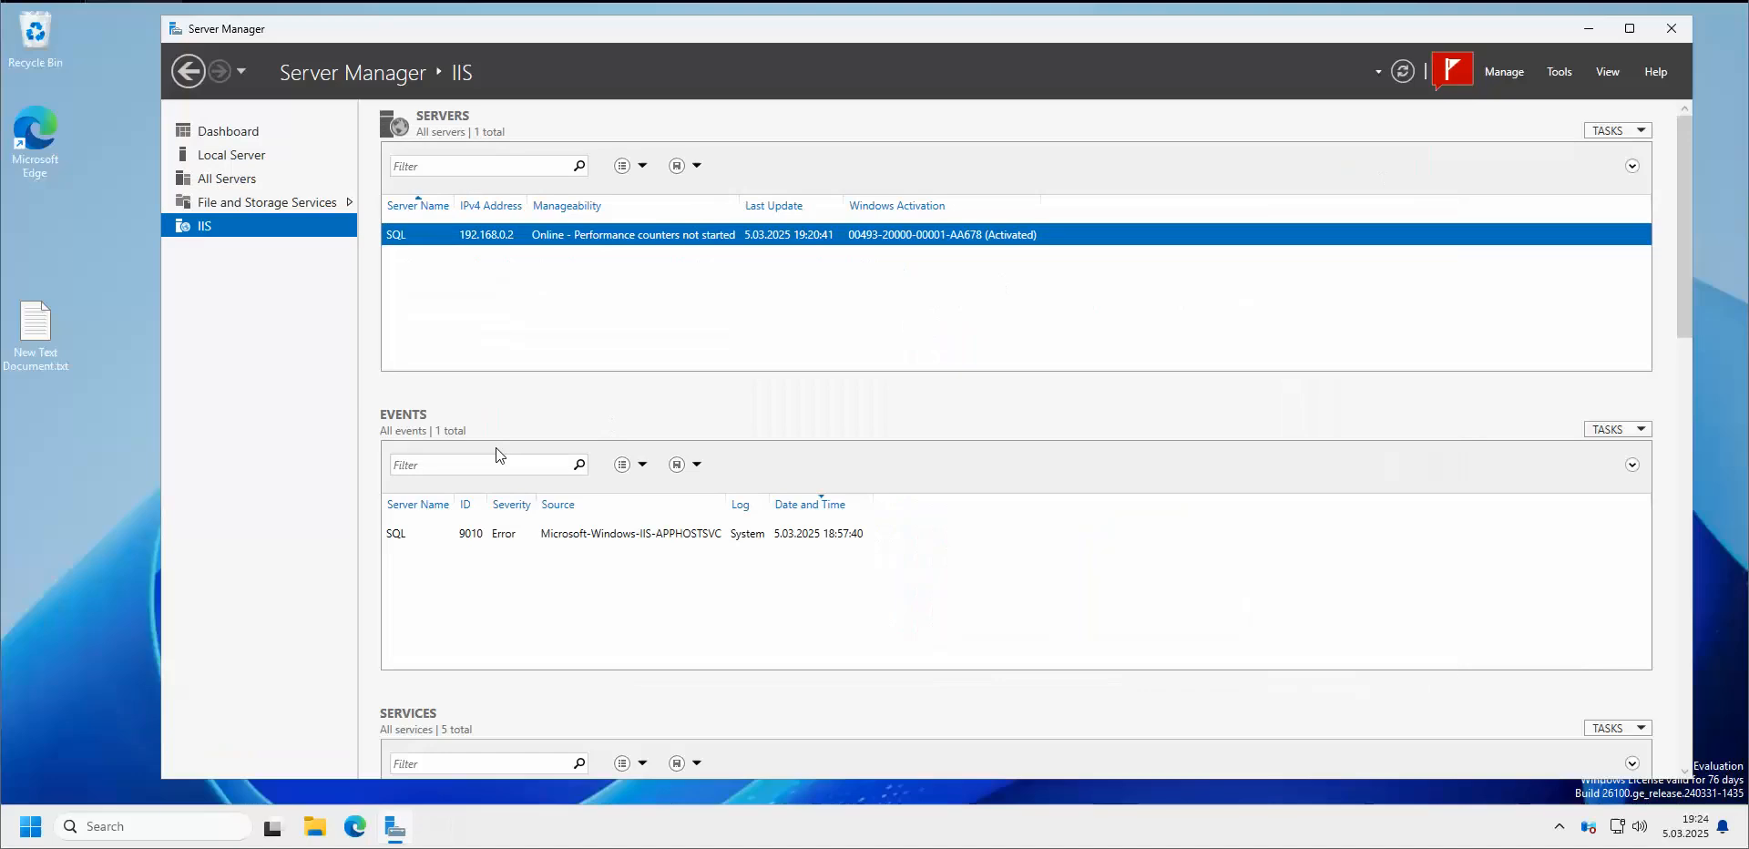
Return to the Word notes and read the ModSecurity instructions on dependency links, modsecurity.conf changes and core rule set files
click(133, 567)
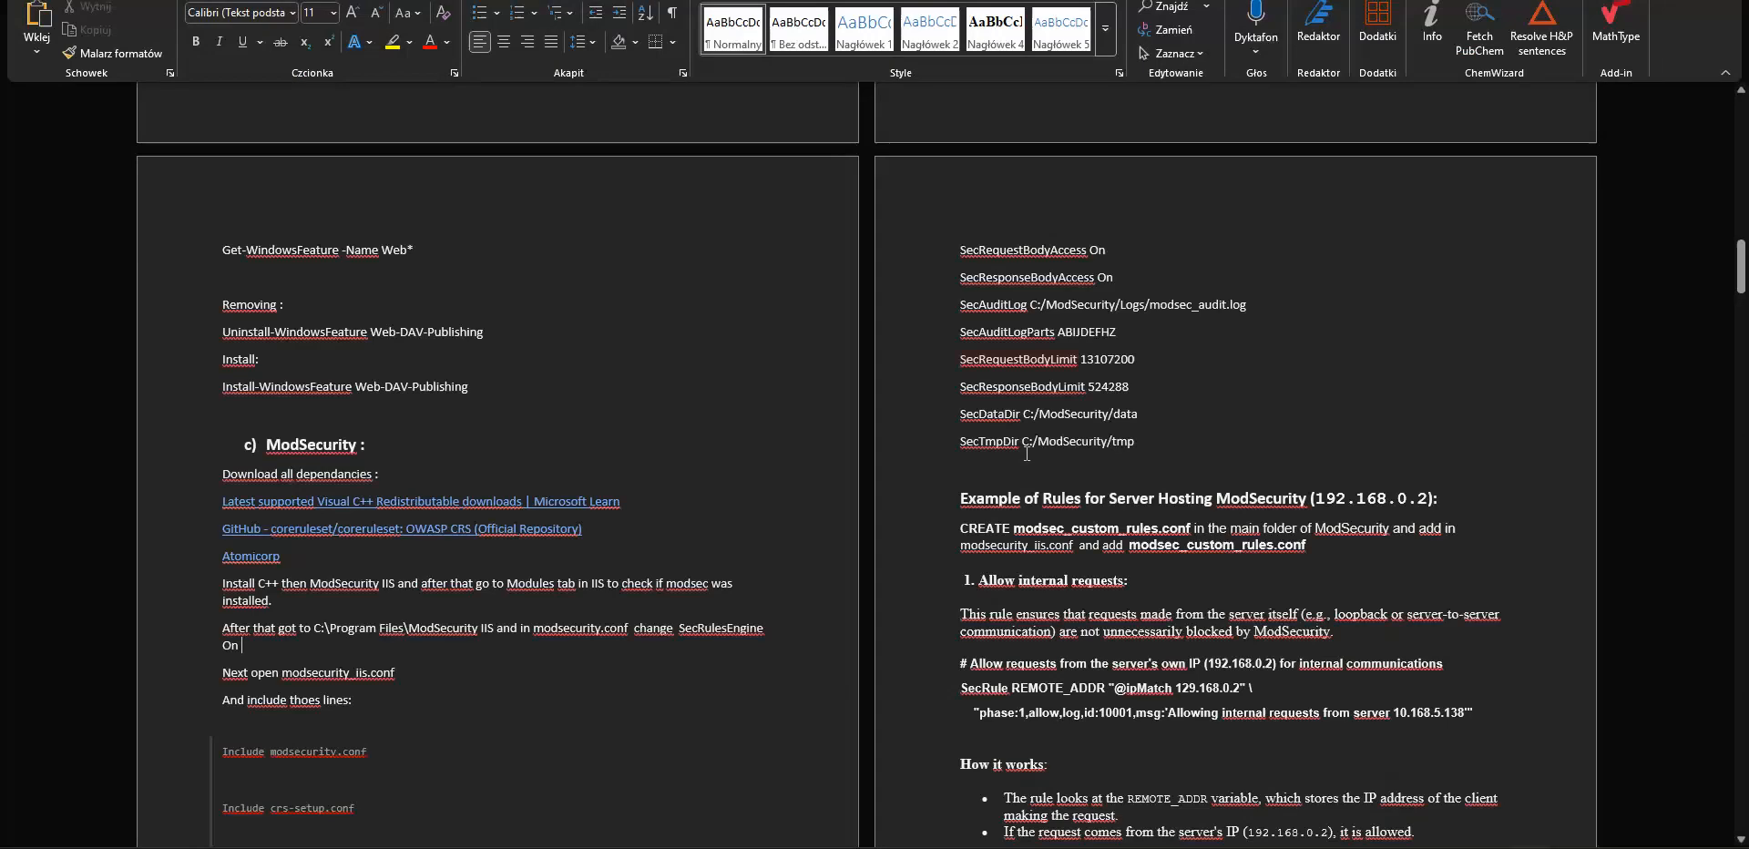
scroll(578, 393, down, 3)
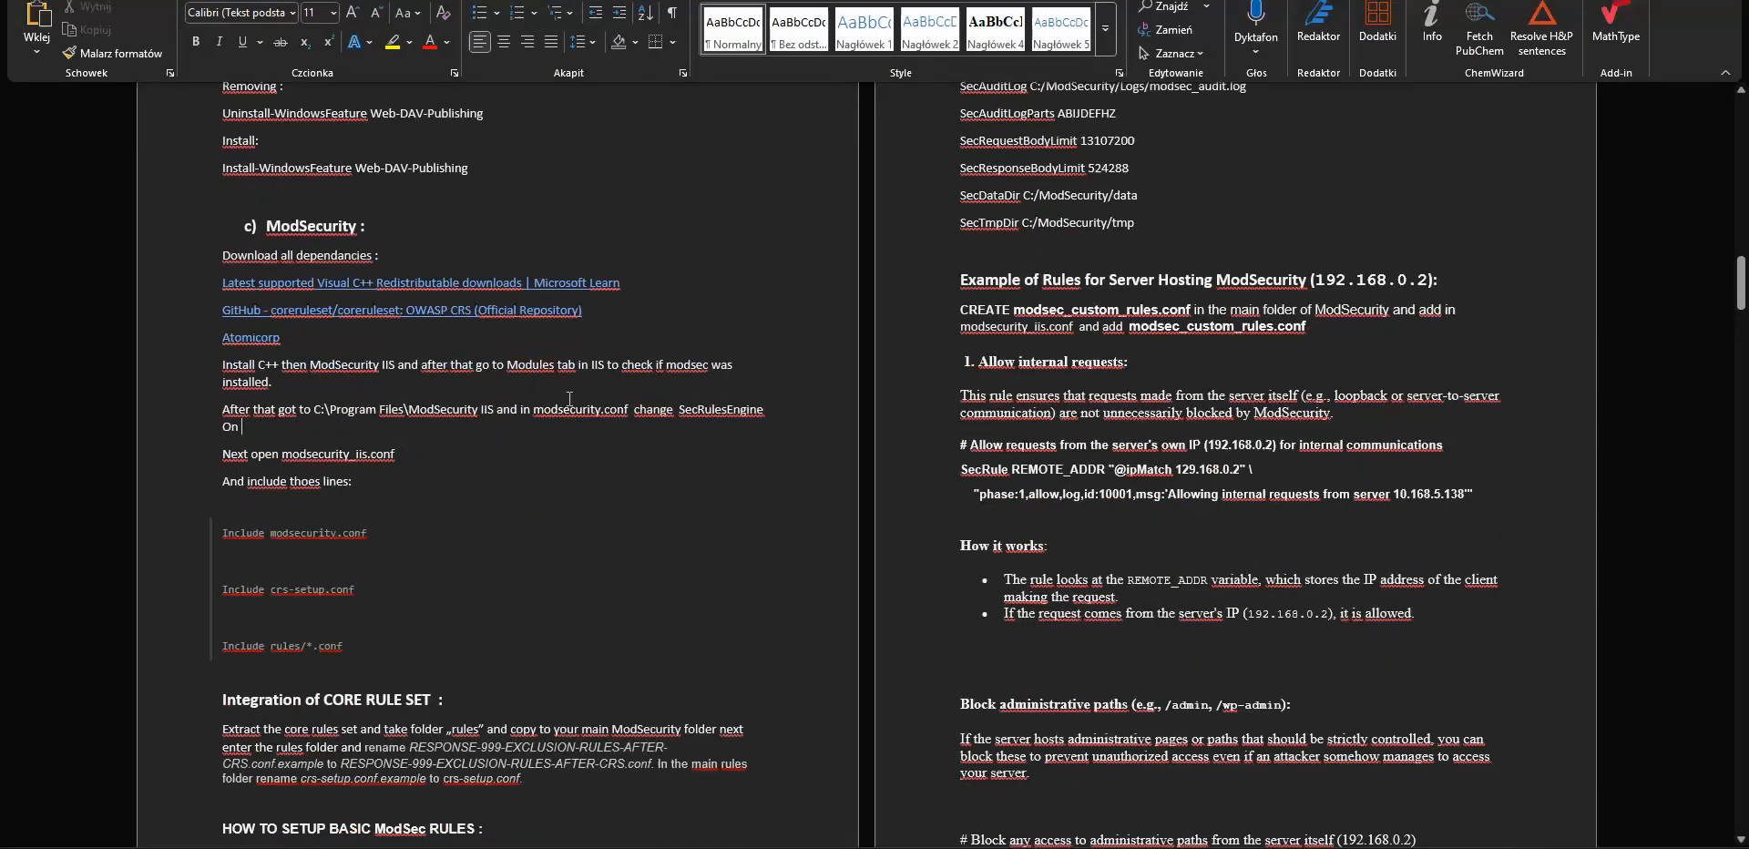
scroll(462, 260, down, 1)
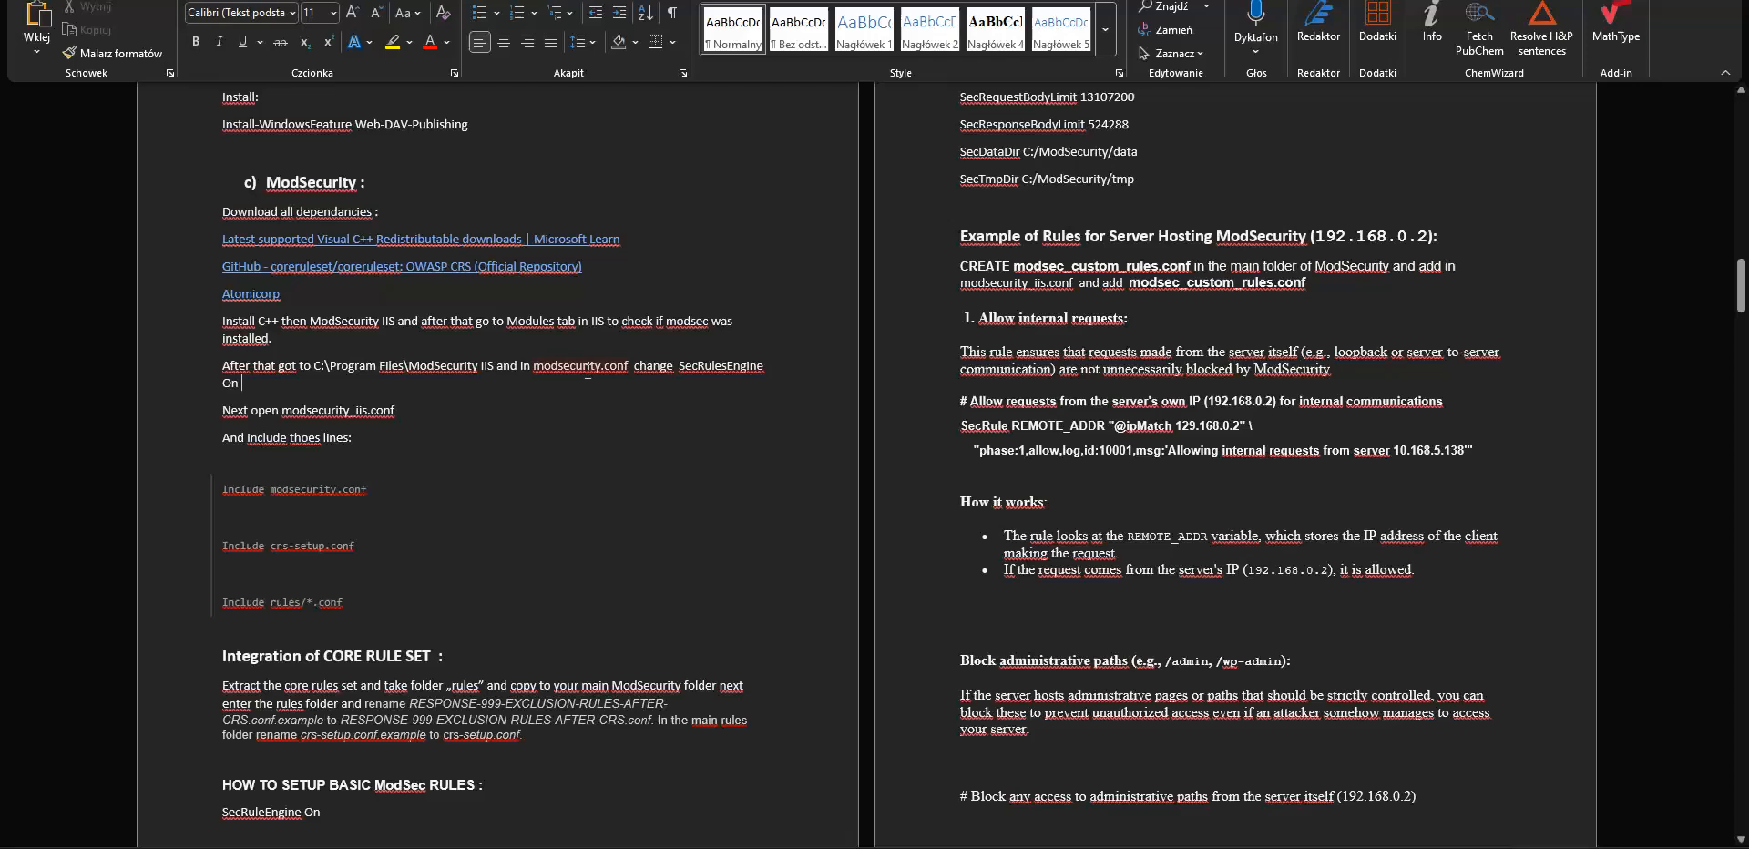
scroll(587, 370, down, 1)
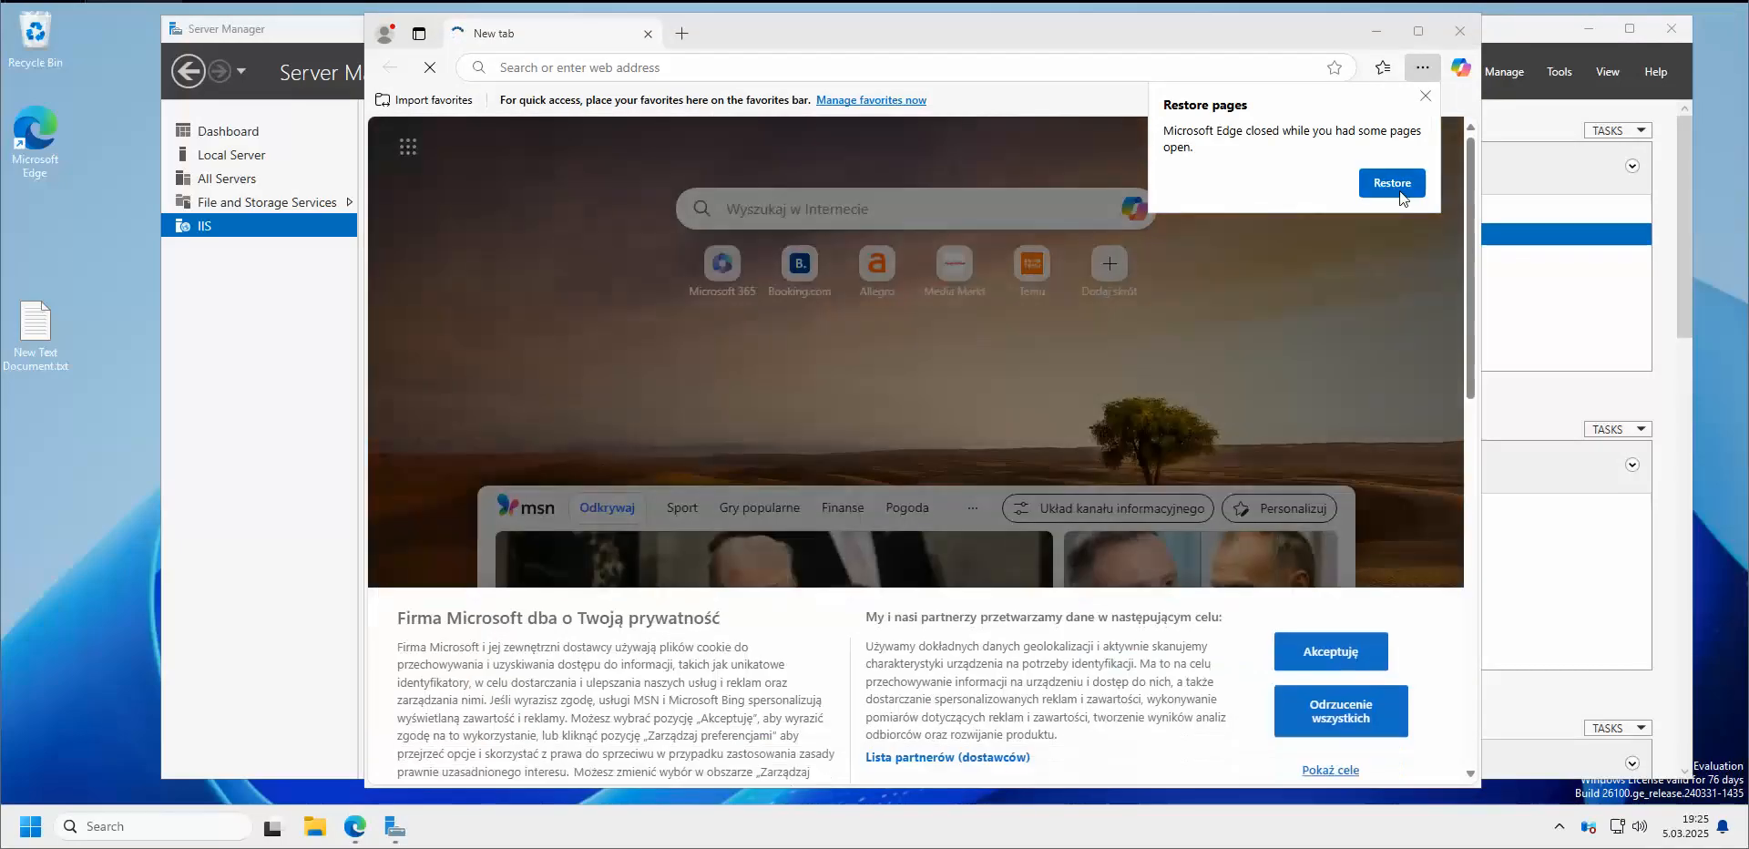
Open the copied Visual C++ Redistributable page from the notes in Edge and download the X64 package, vc_redist.x64.exe
right_click(770, 71)
click(758, 297)
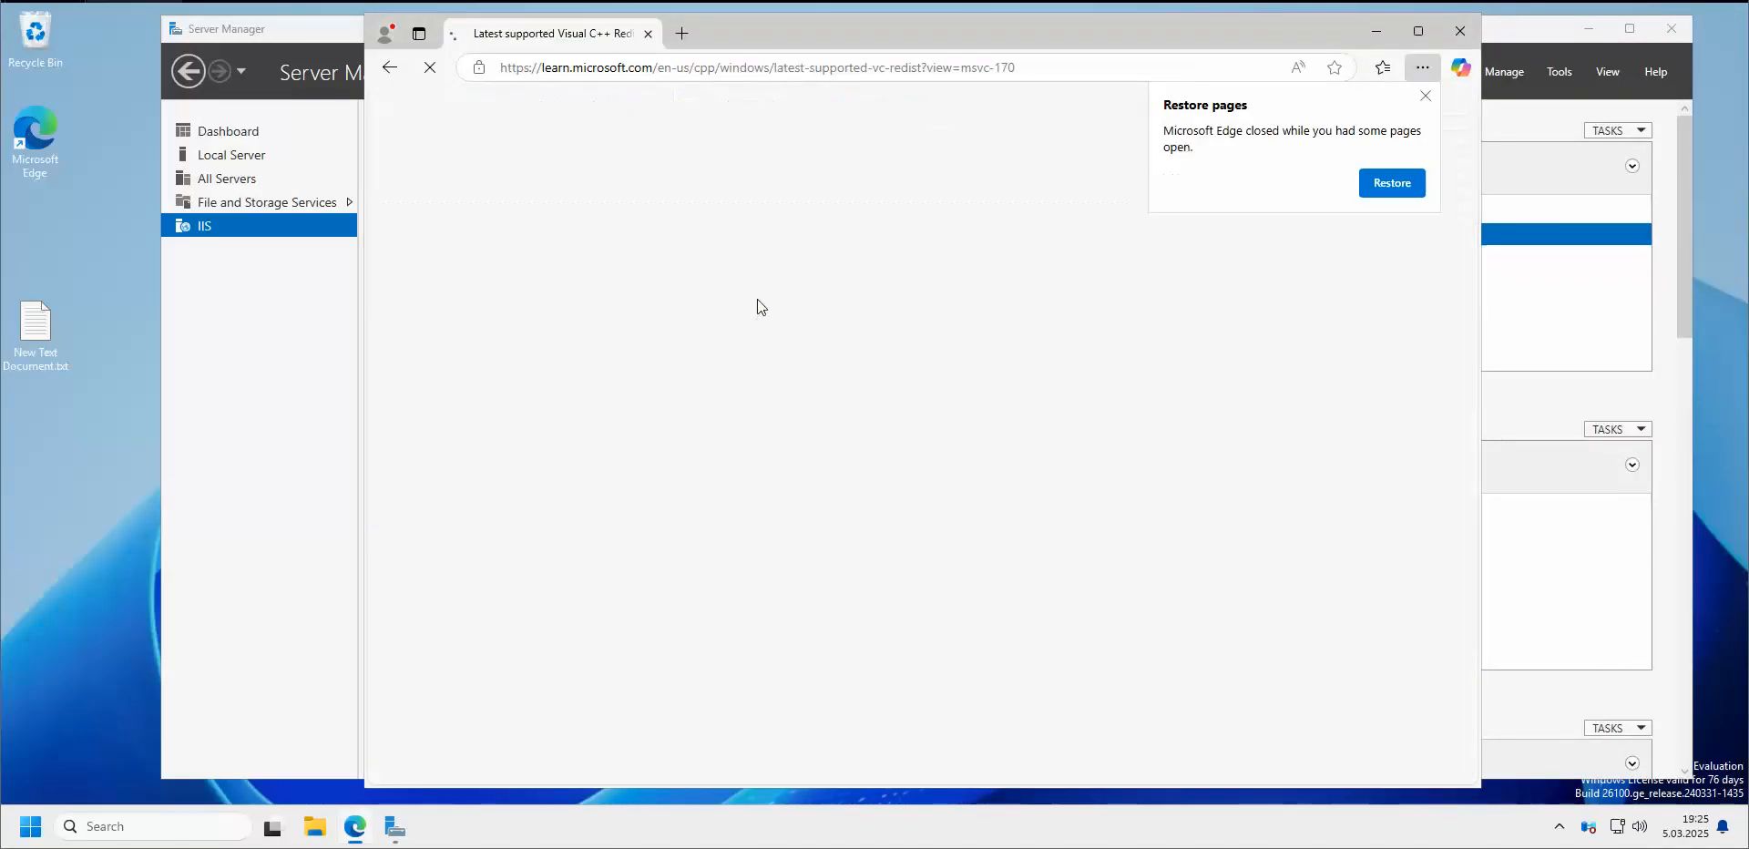
drag(838, 40, 758, 44)
scroll(945, 463, down, 2)
scroll(942, 456, down, 12)
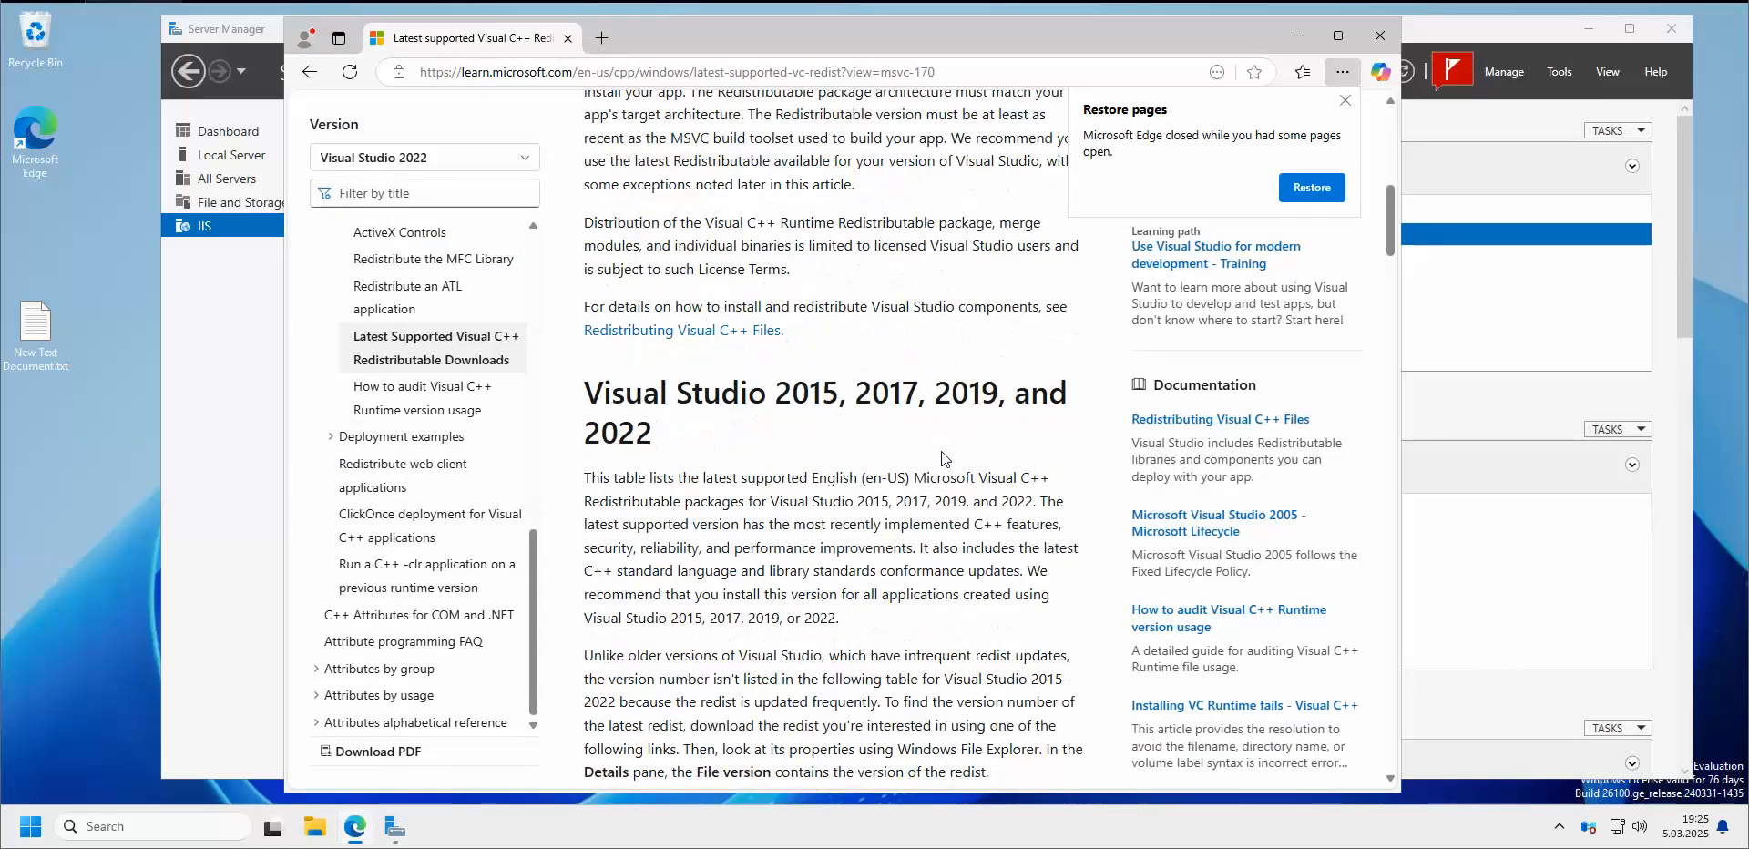
scroll(942, 466, down, 2)
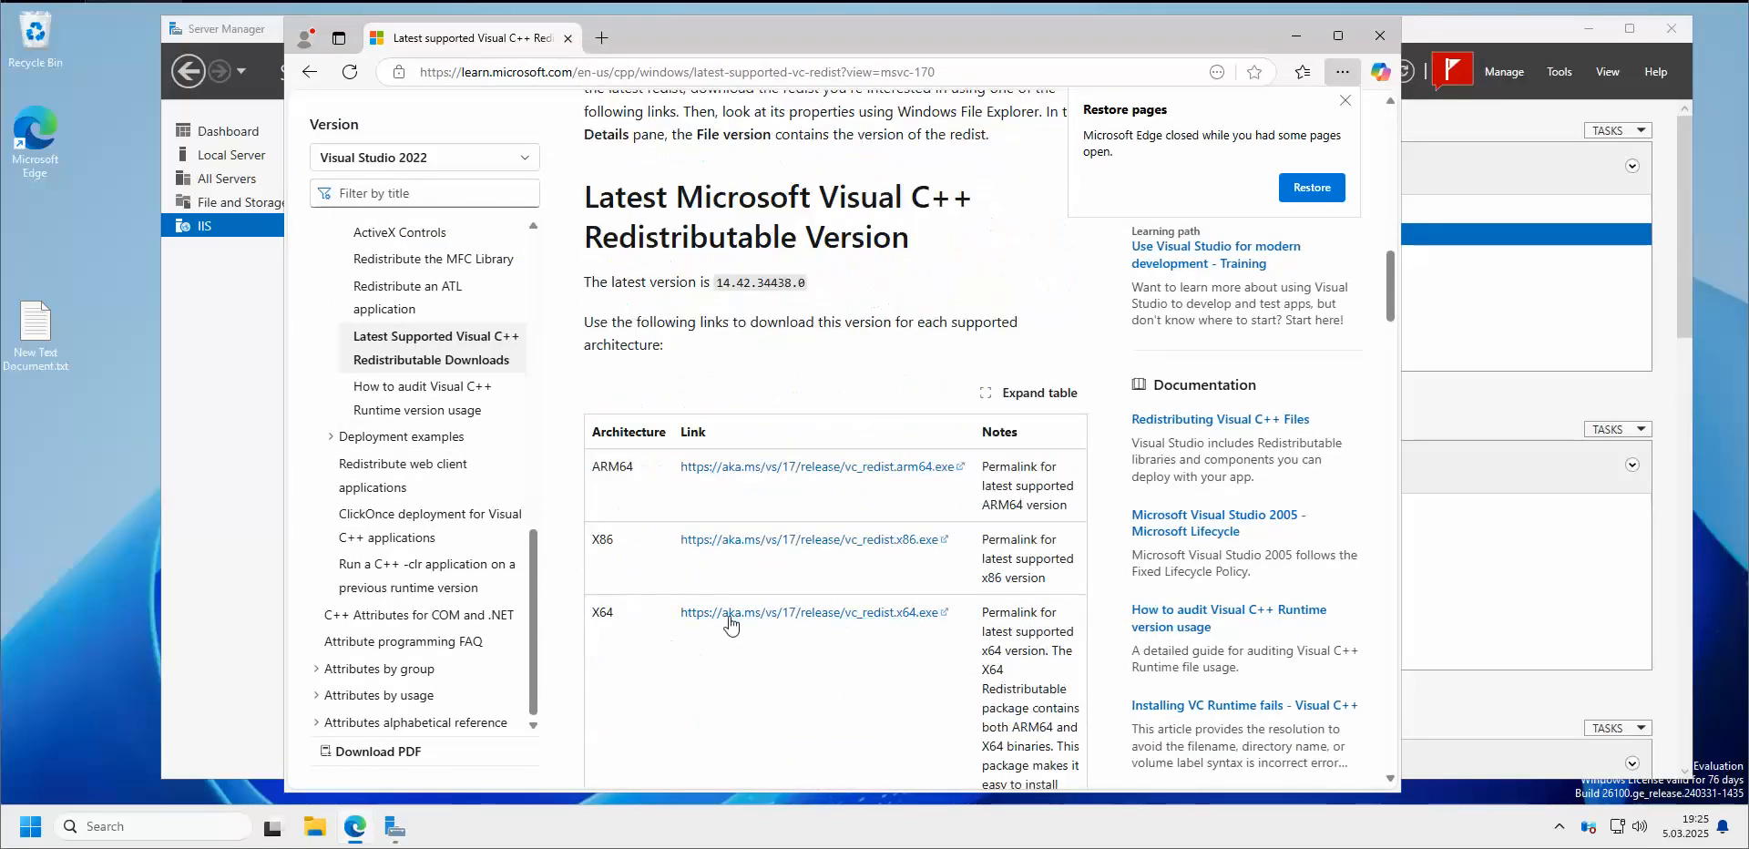
click(851, 613)
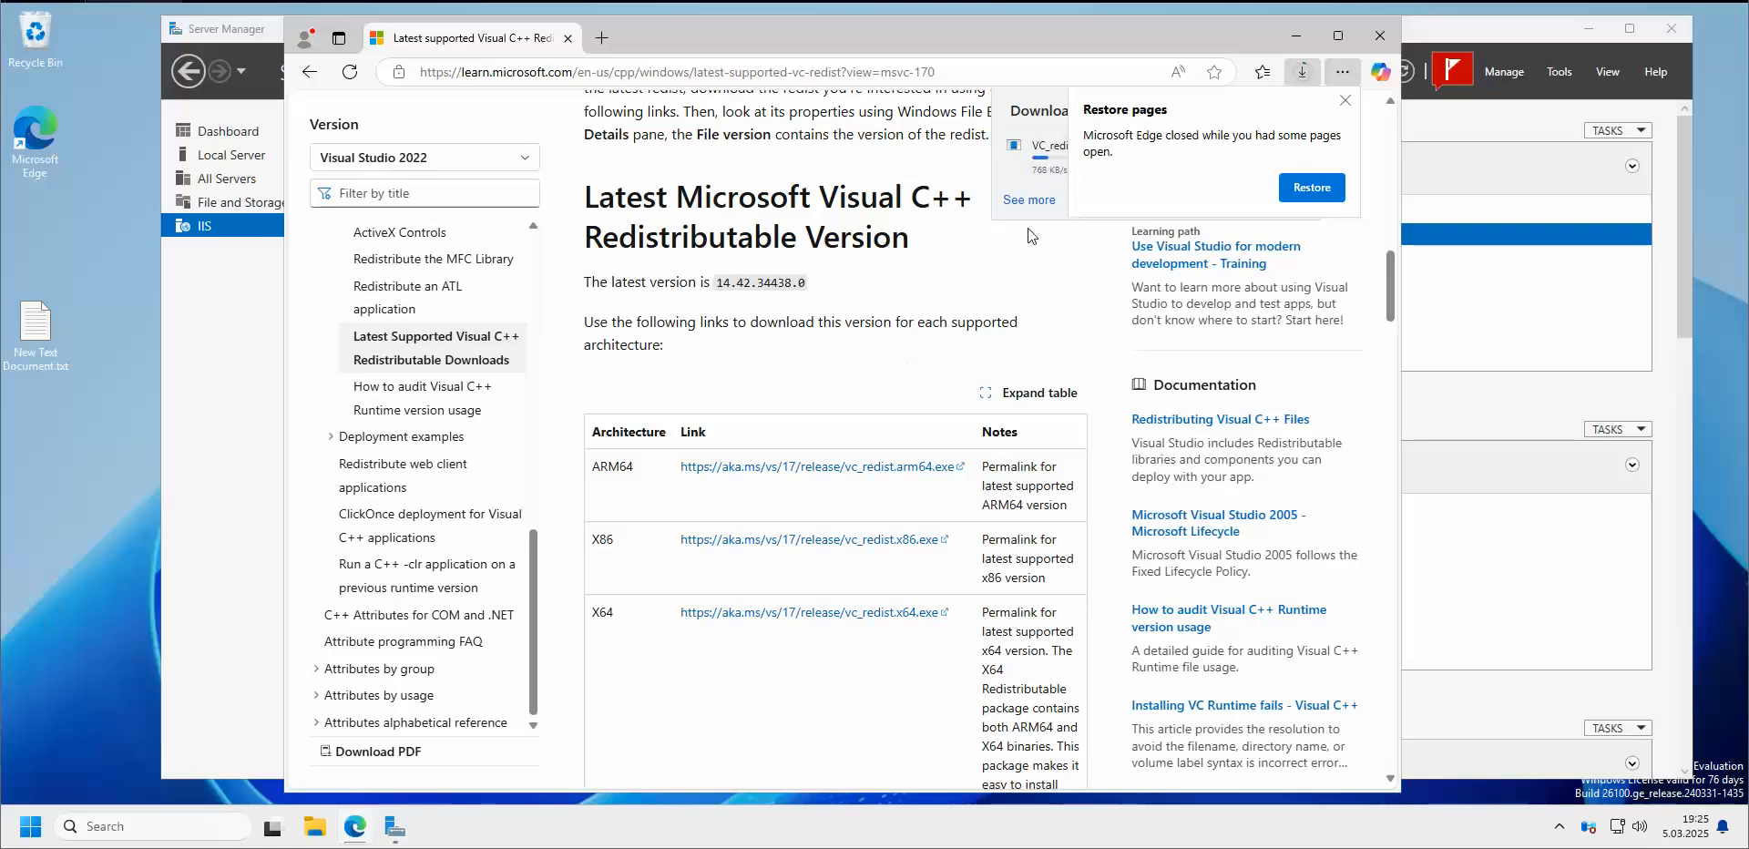
click(1345, 102)
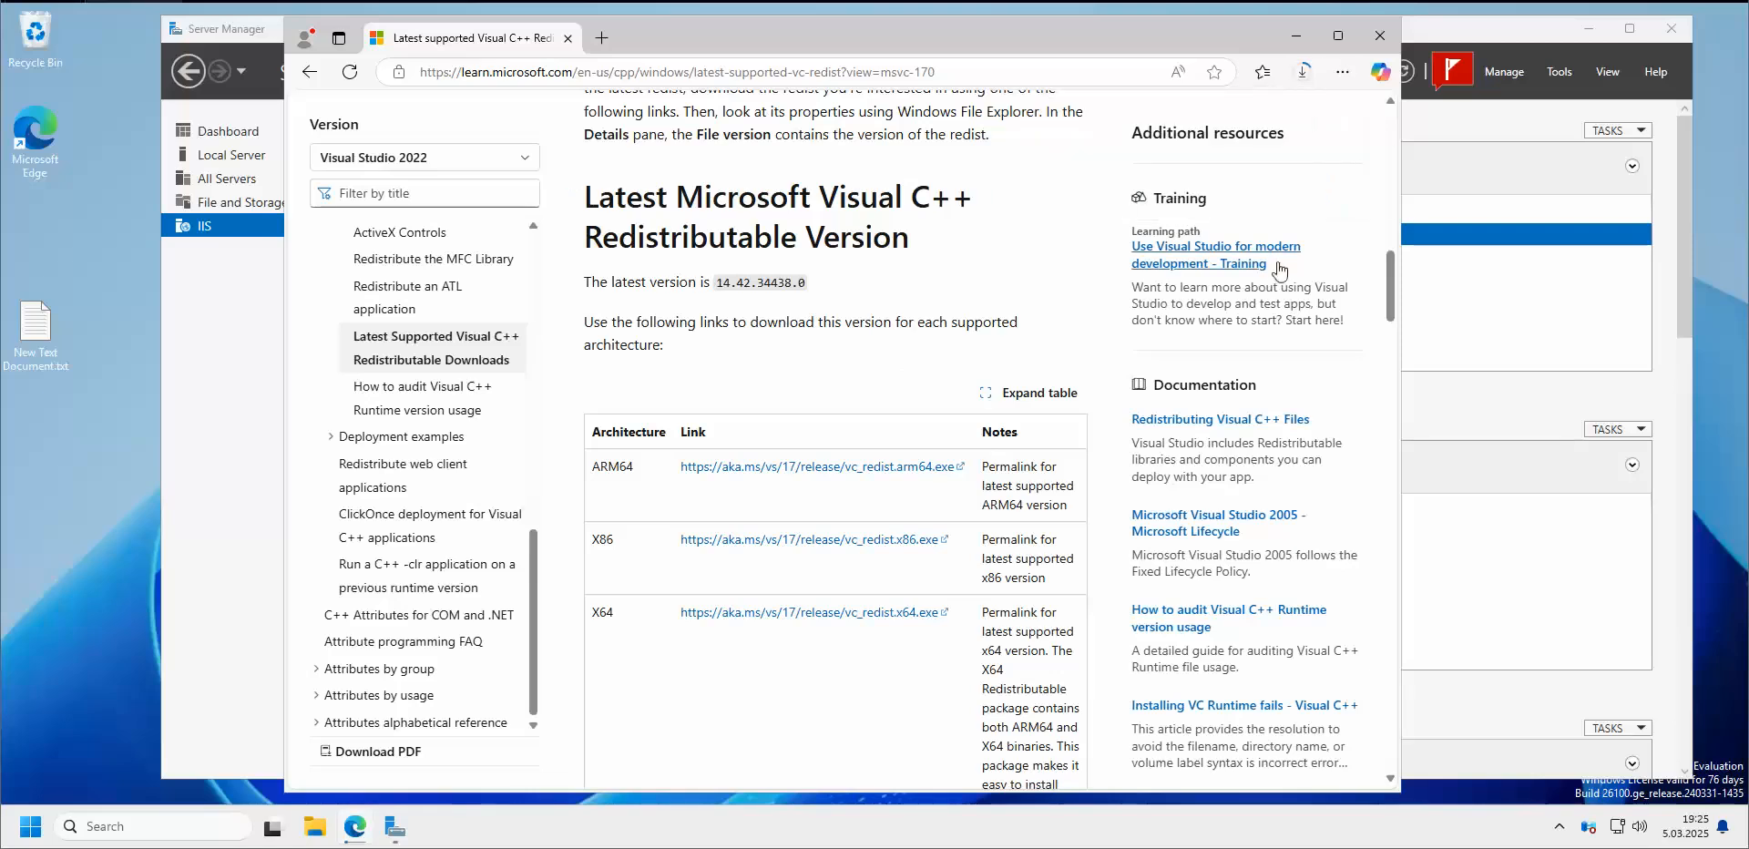
click(1303, 71)
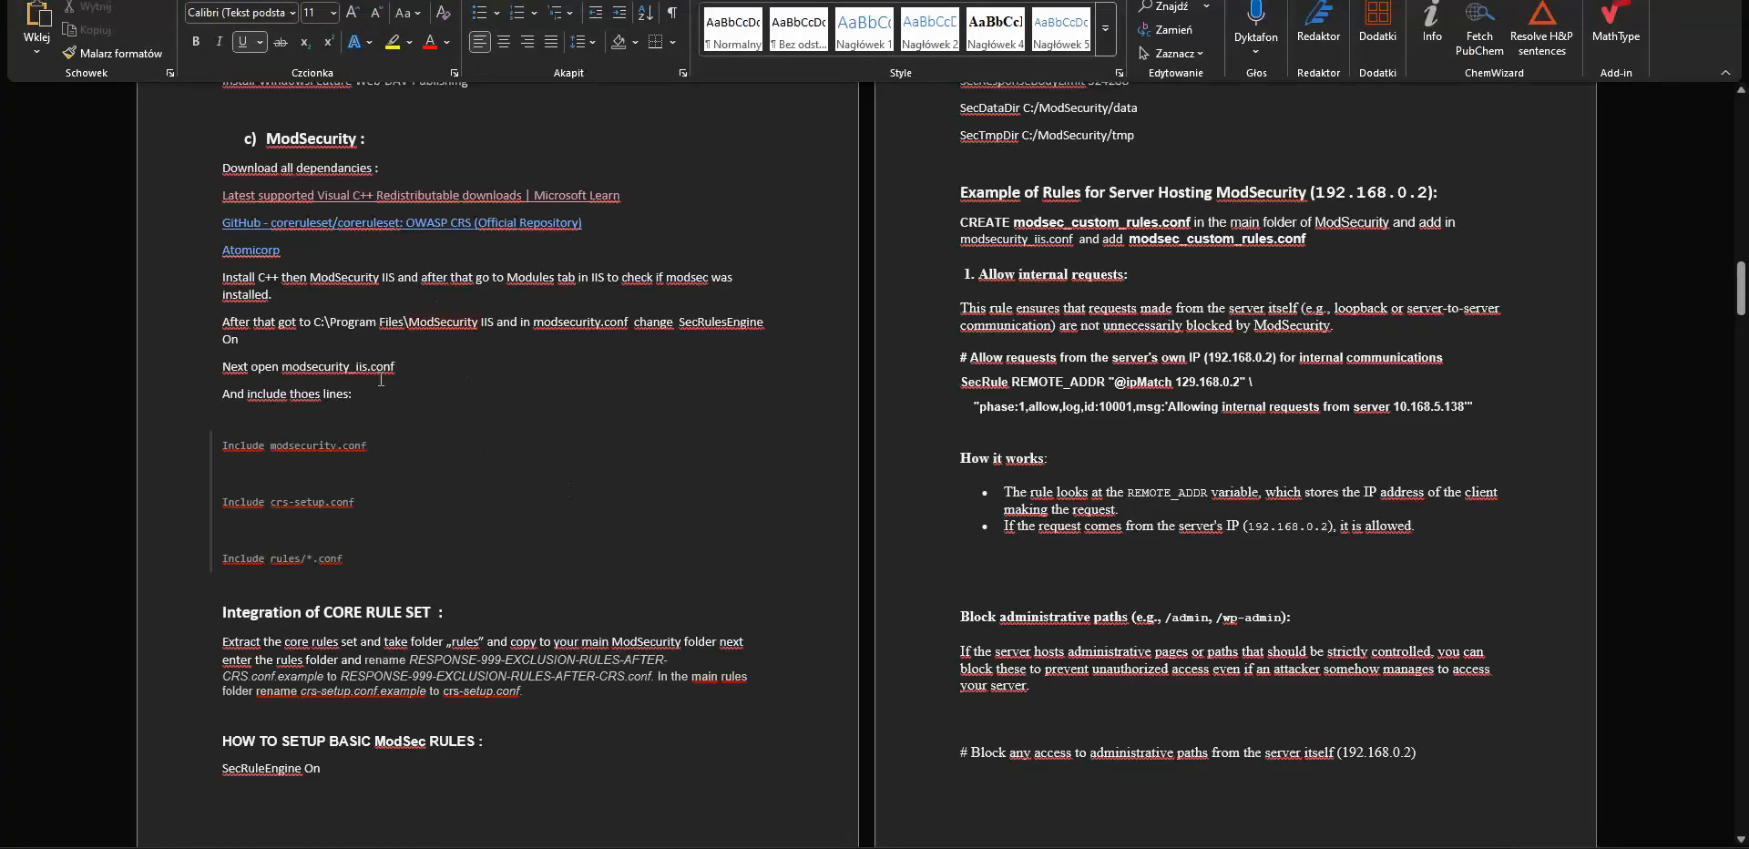
Open the notes' links github.com/coreruleset/coreruleset and updates.atomicorp.com/channels/rules/binaries/ in separate new browser tabs
scroll(237, 333, up, 1)
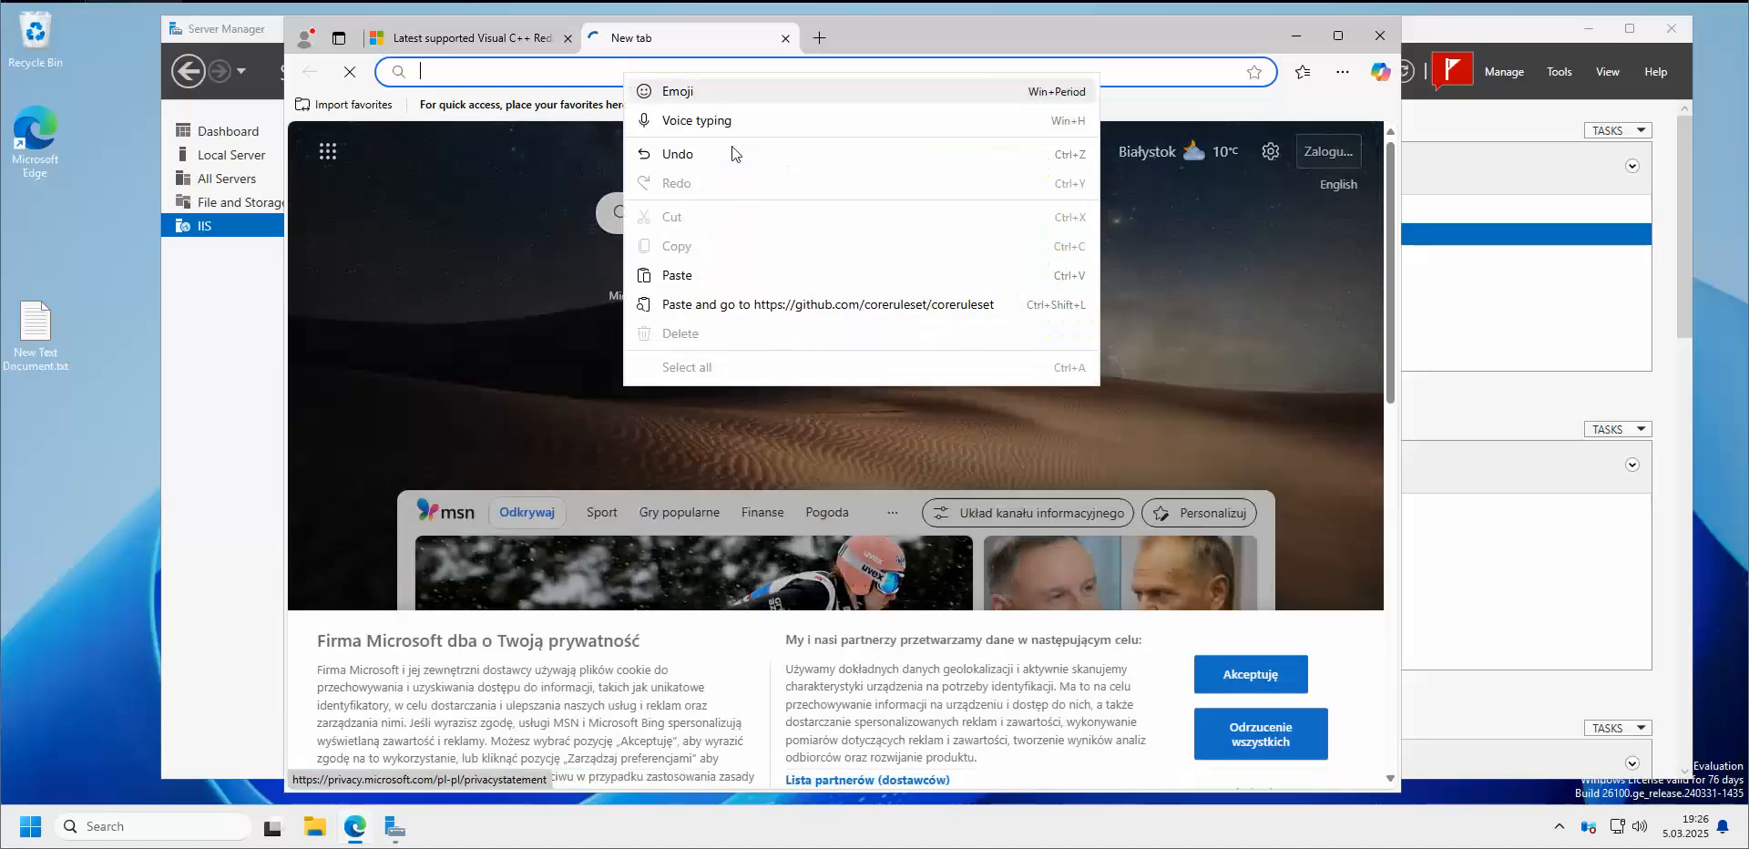
click(736, 308)
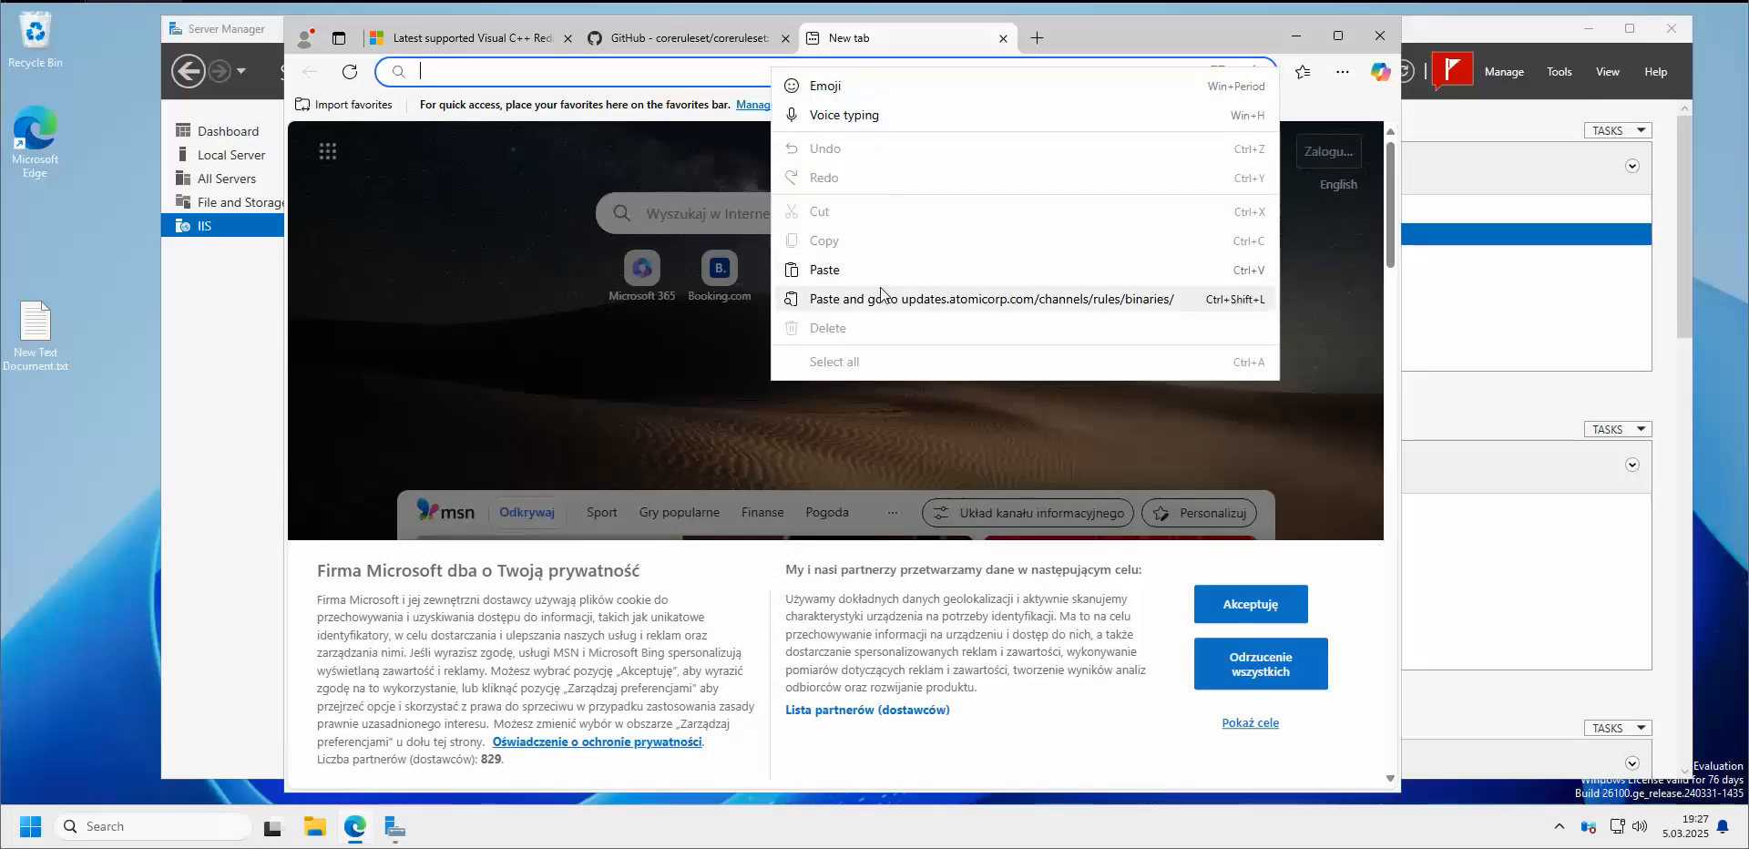
click(880, 291)
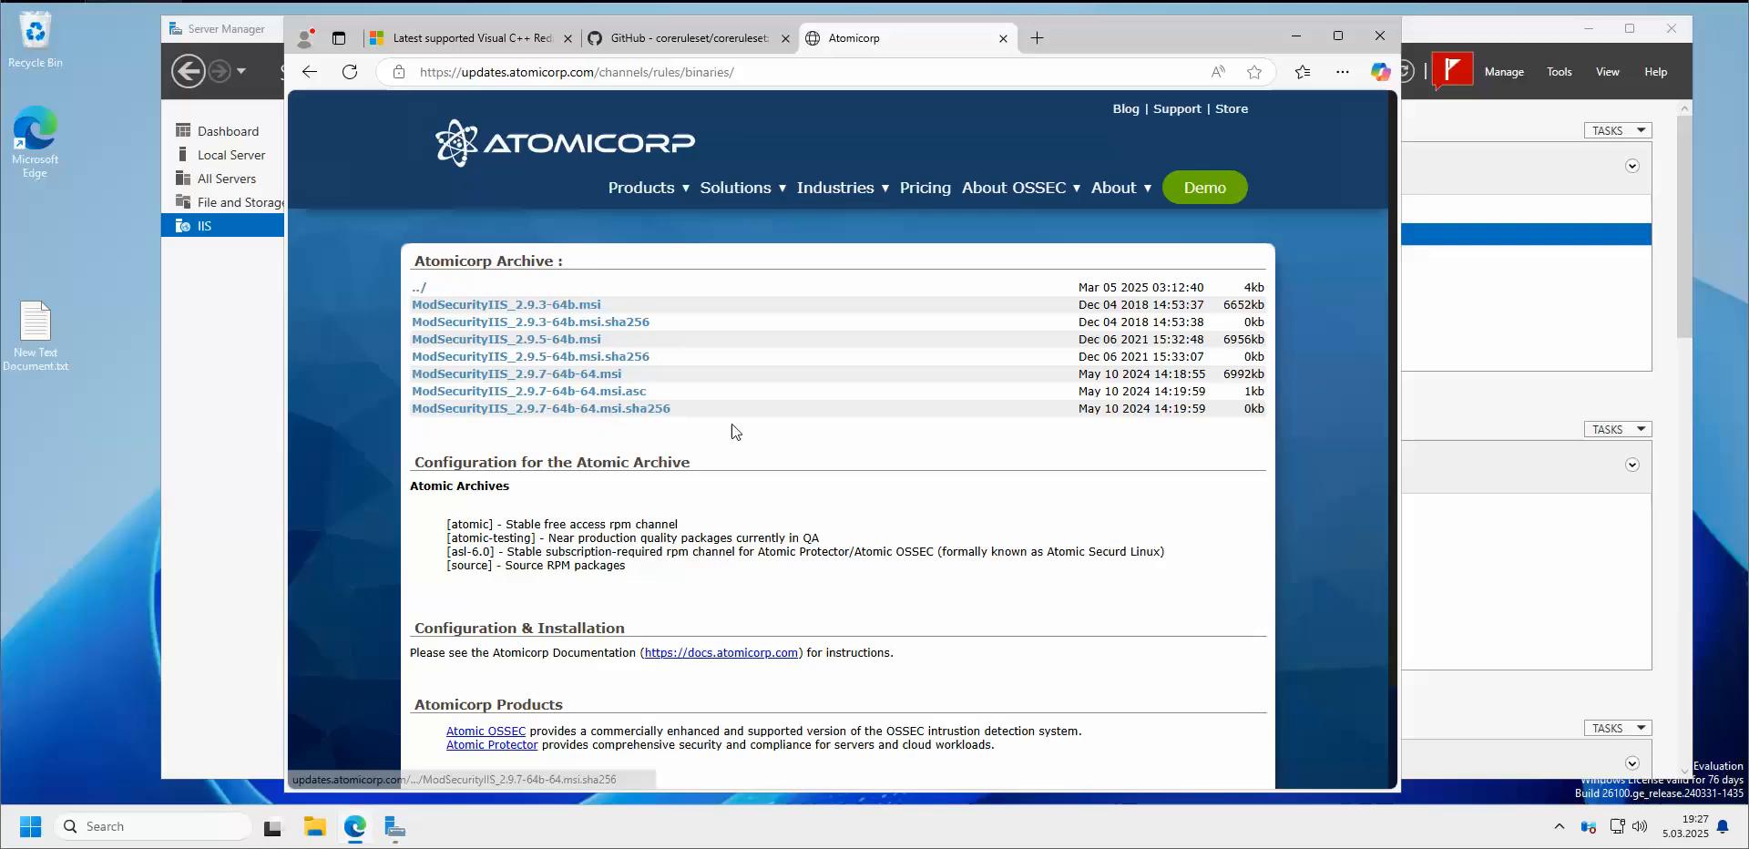
Download ModSecurityIIS_2.9.7-64b-64.msi from the Atomicorp archive and choose to keep the file despite the SmartScreen warning
click(559, 375)
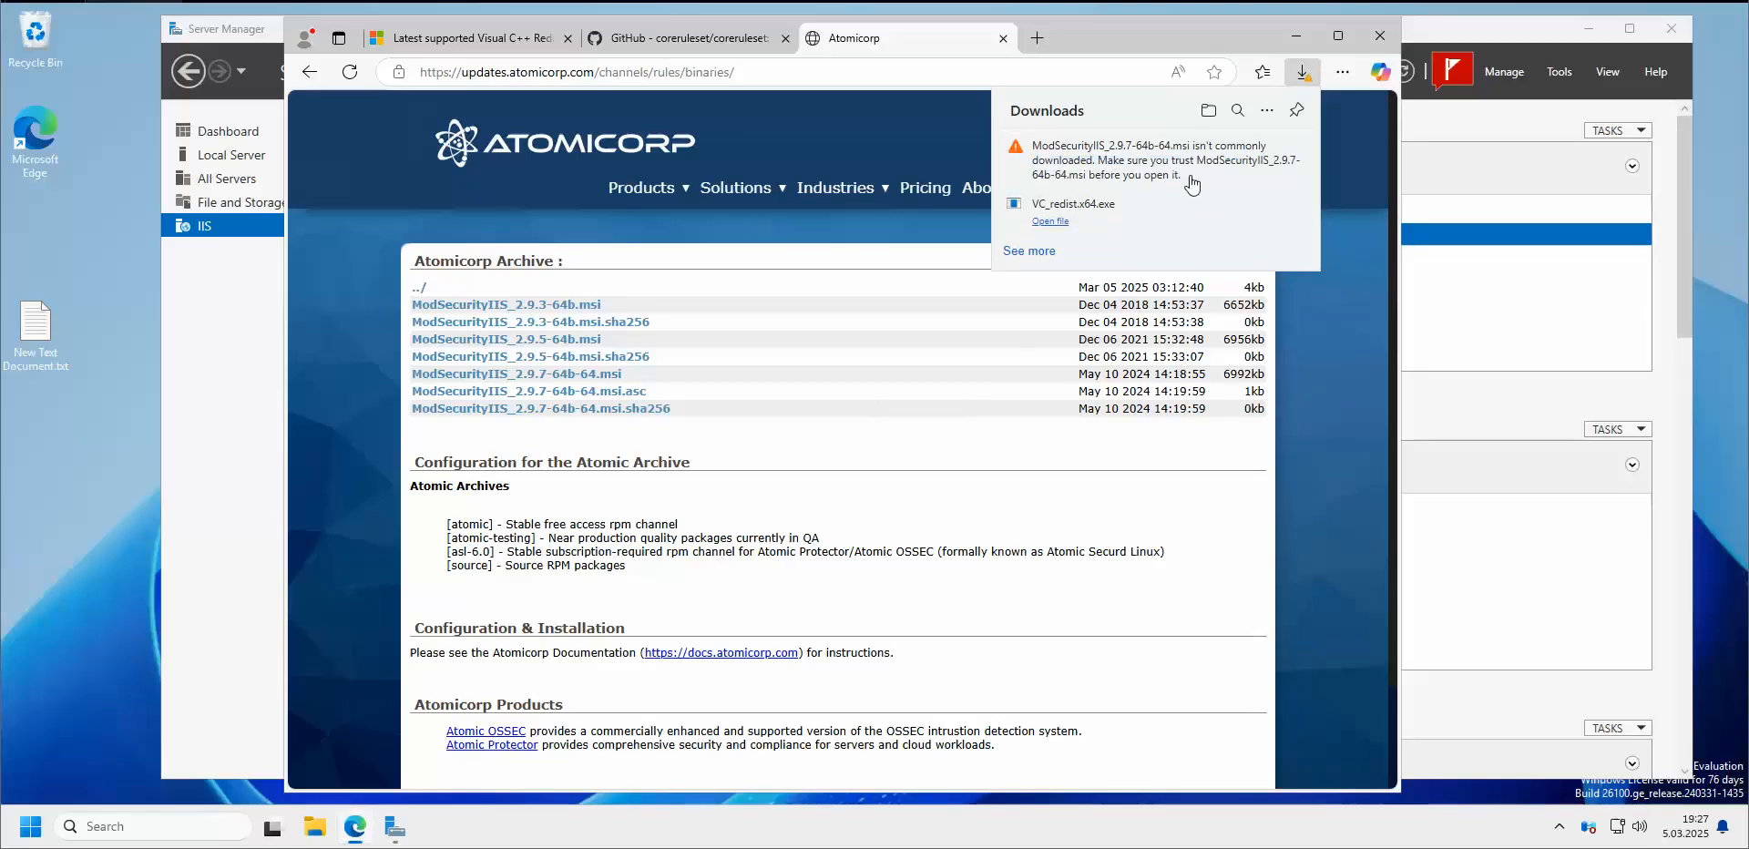
click(1285, 150)
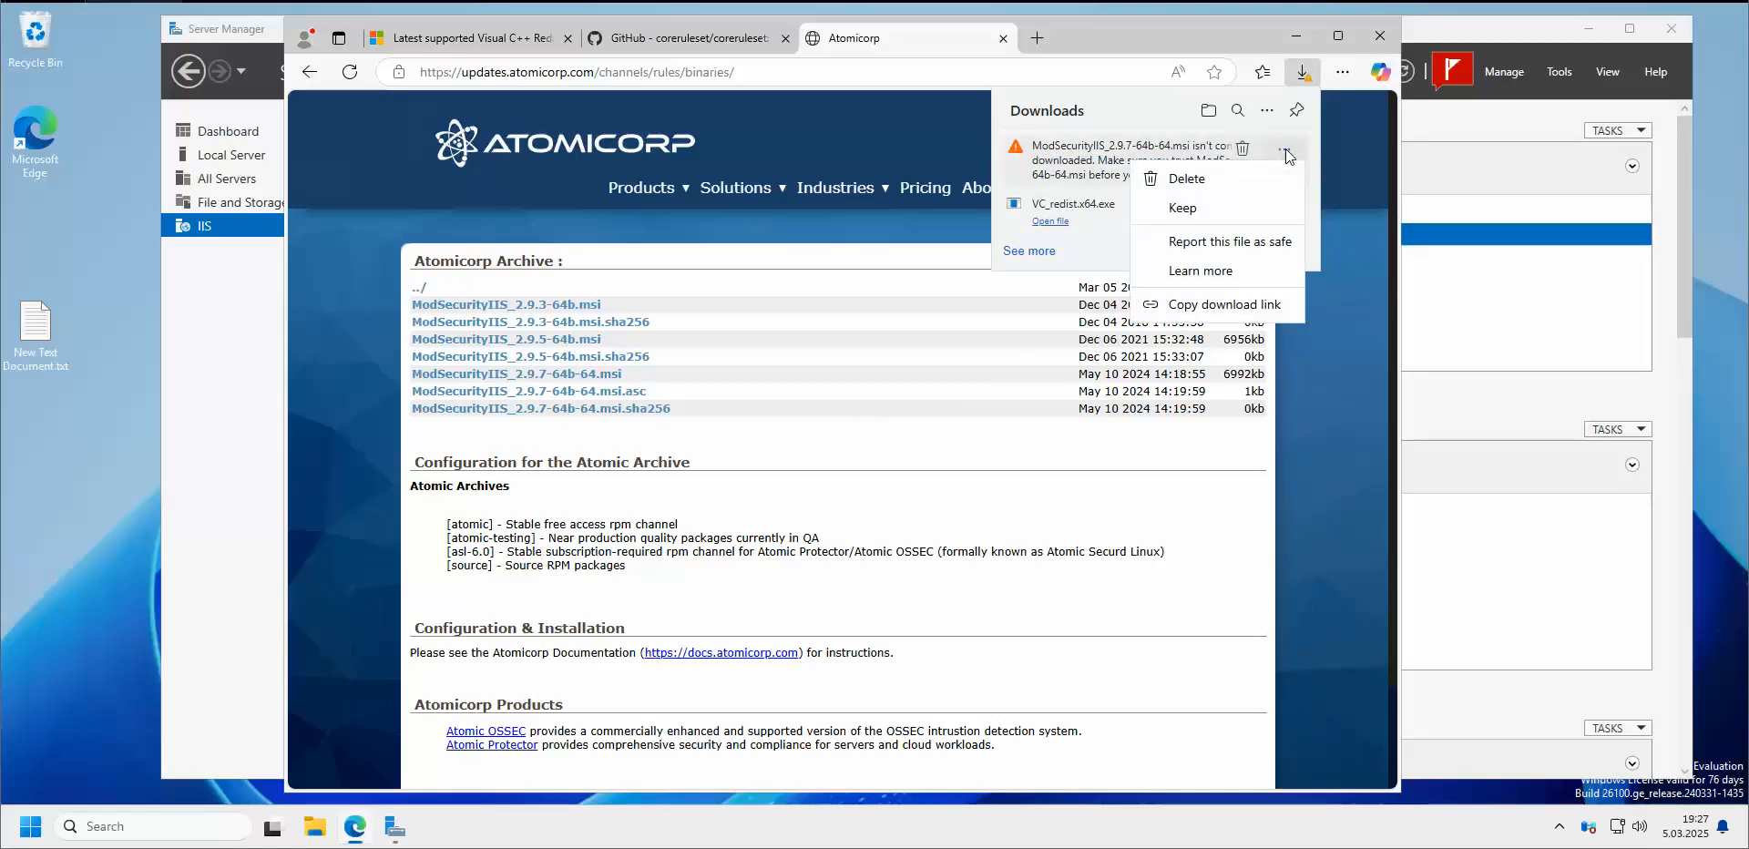
click(1193, 209)
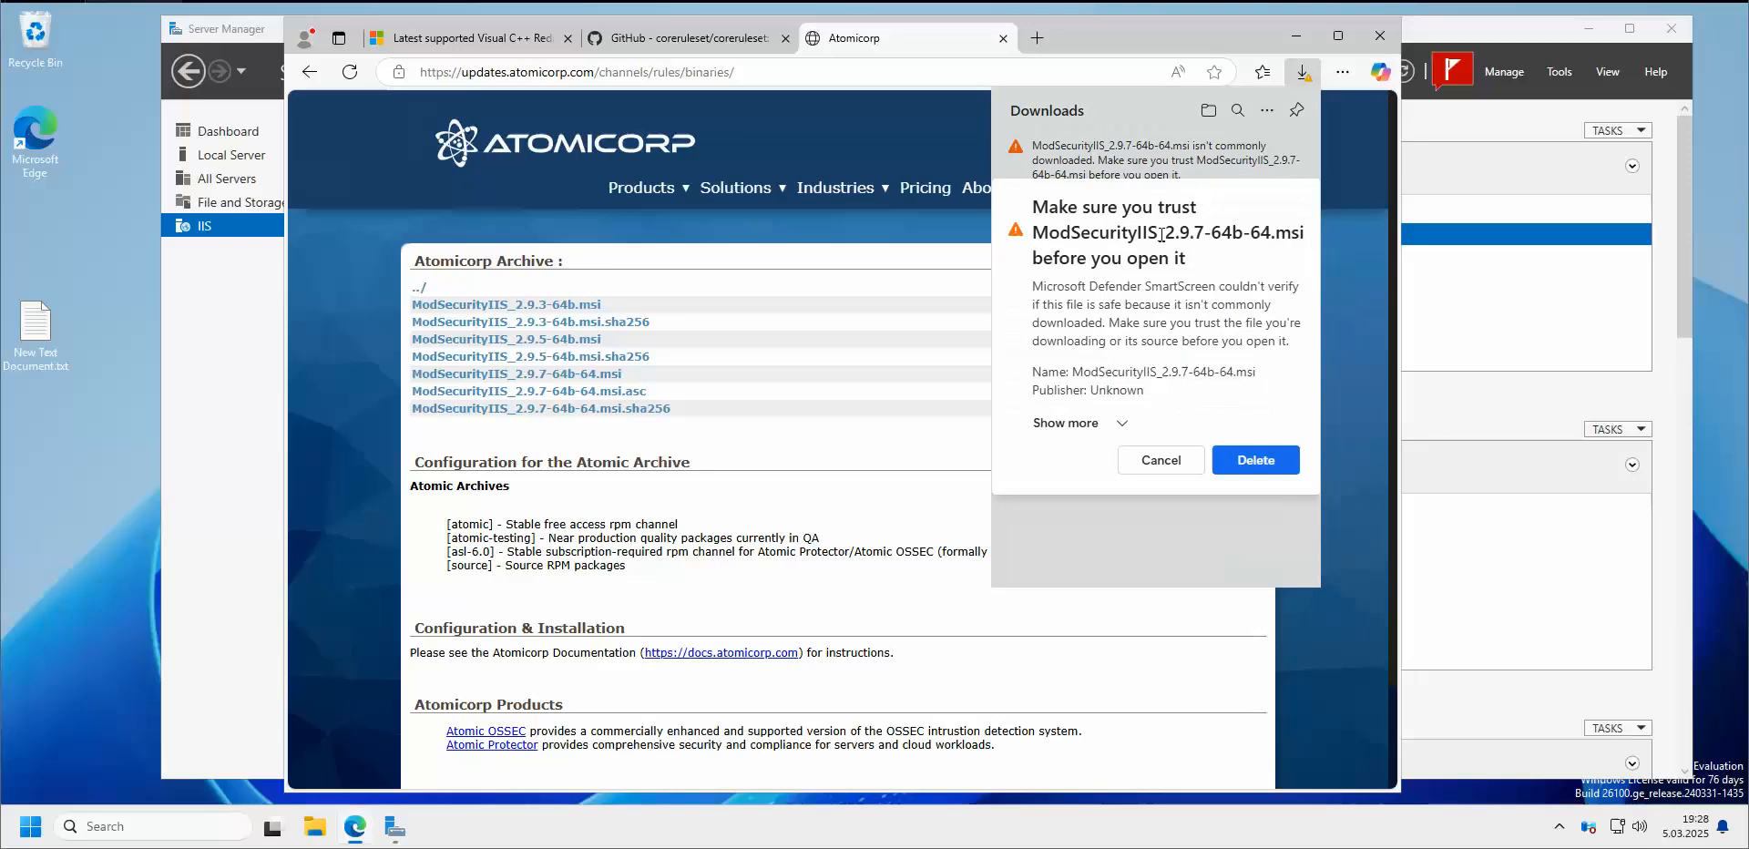
click(1120, 424)
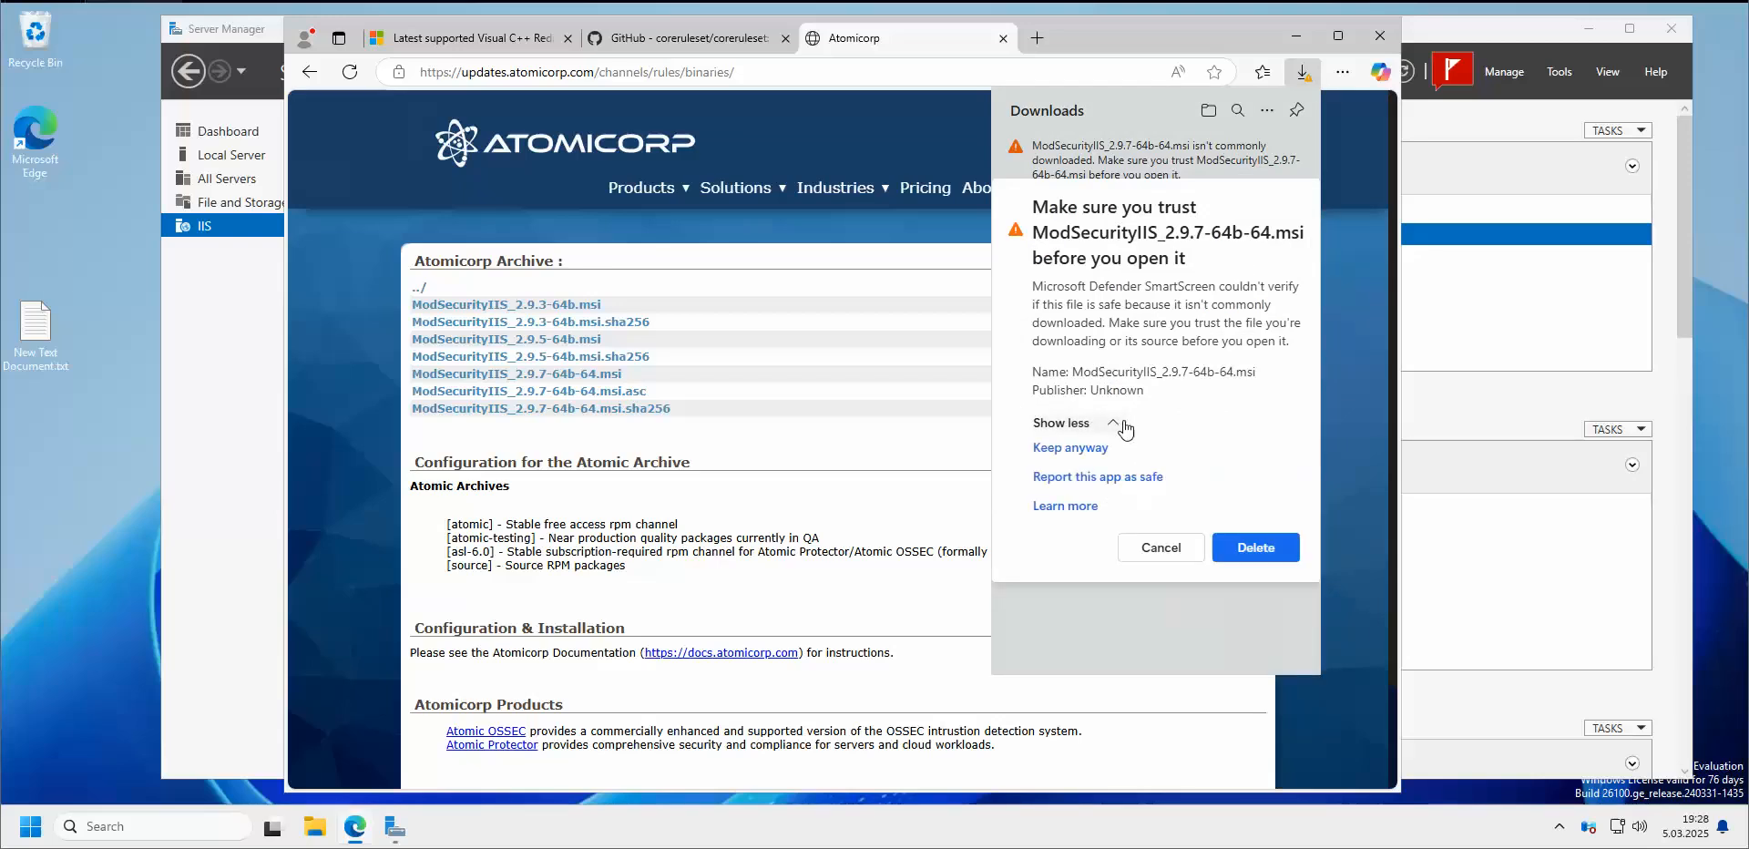
click(1066, 448)
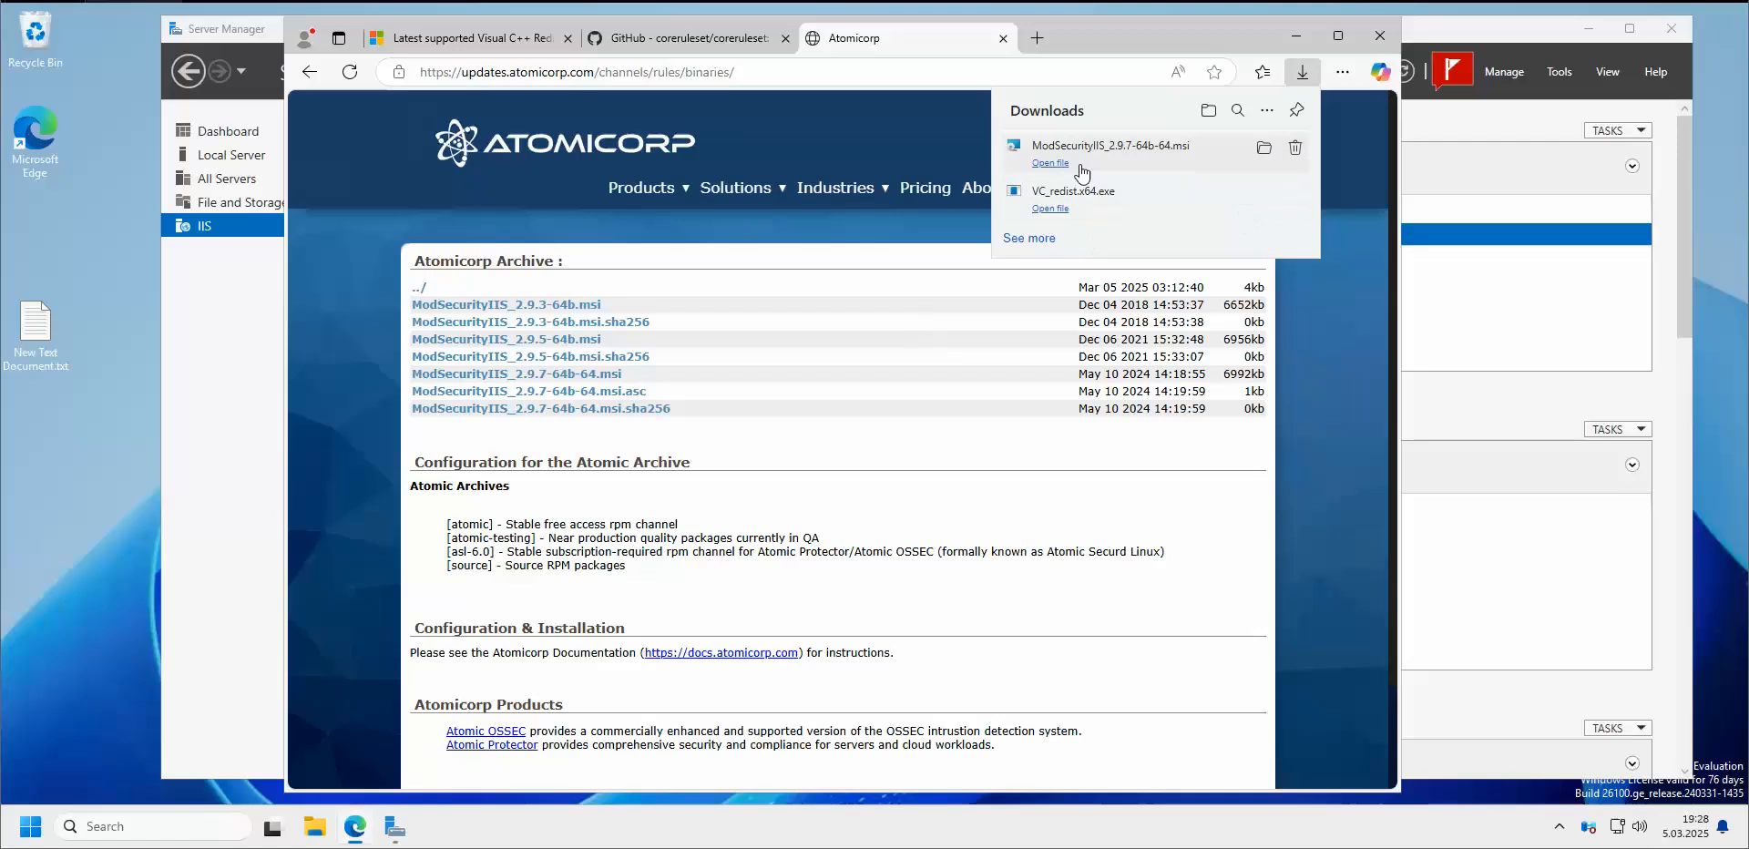
Download the coreruleset repository's main branch from its GitHub page as a ZIP archive
click(702, 47)
click(703, 46)
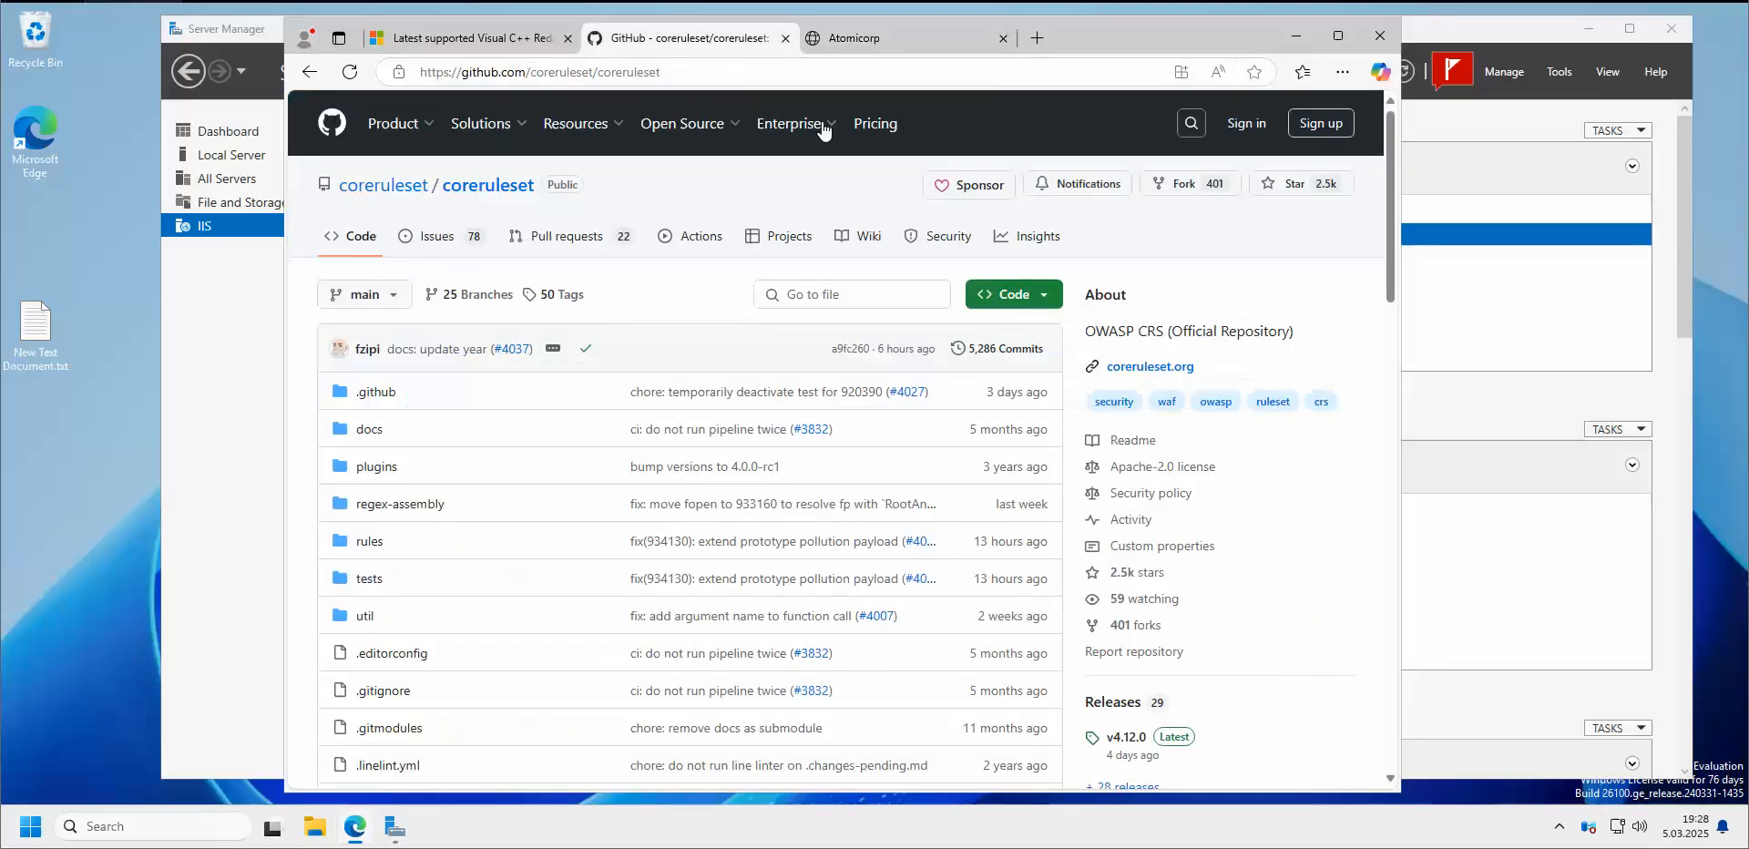
click(1044, 295)
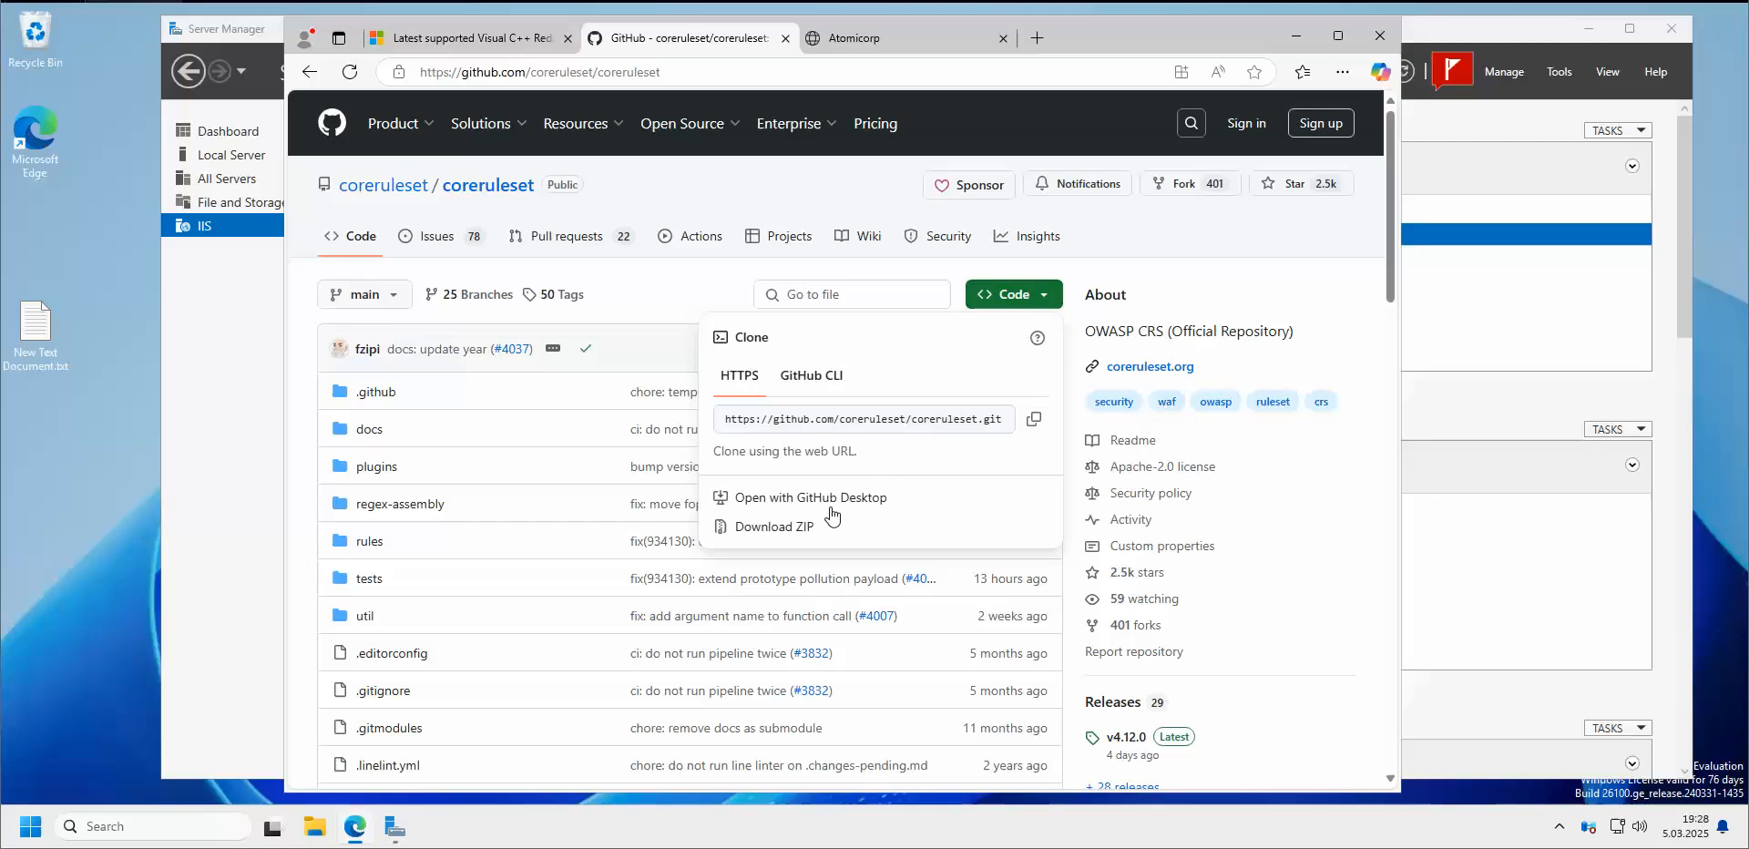
click(801, 530)
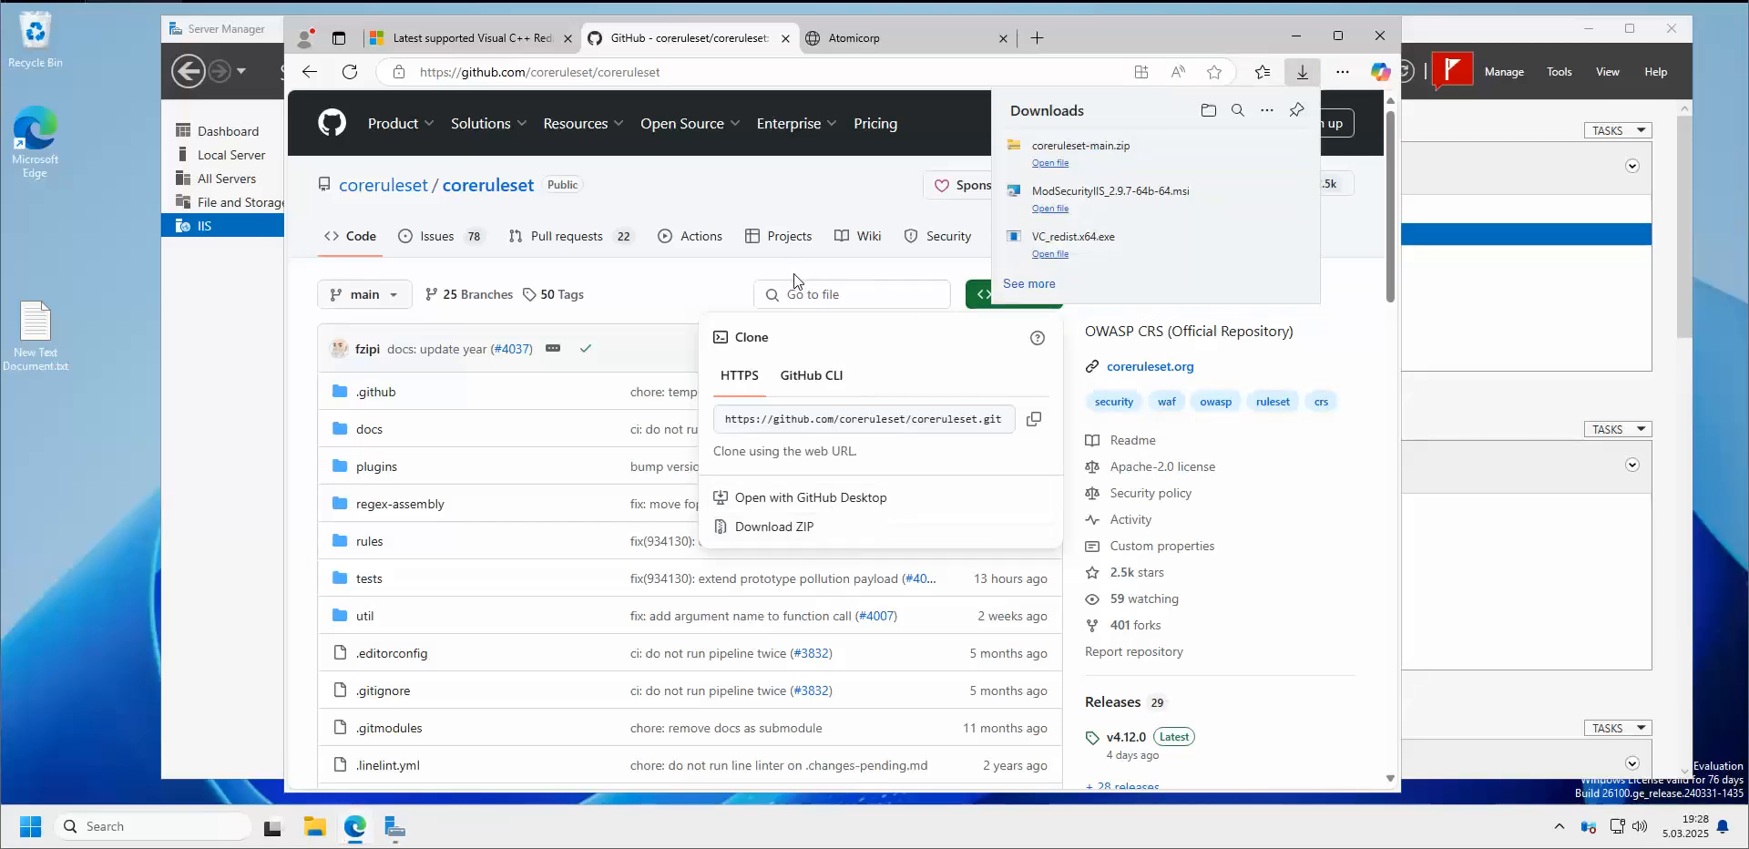
Bring up Edge's download list and show coreruleset-main.zip in its Downloads folder
click(482, 41)
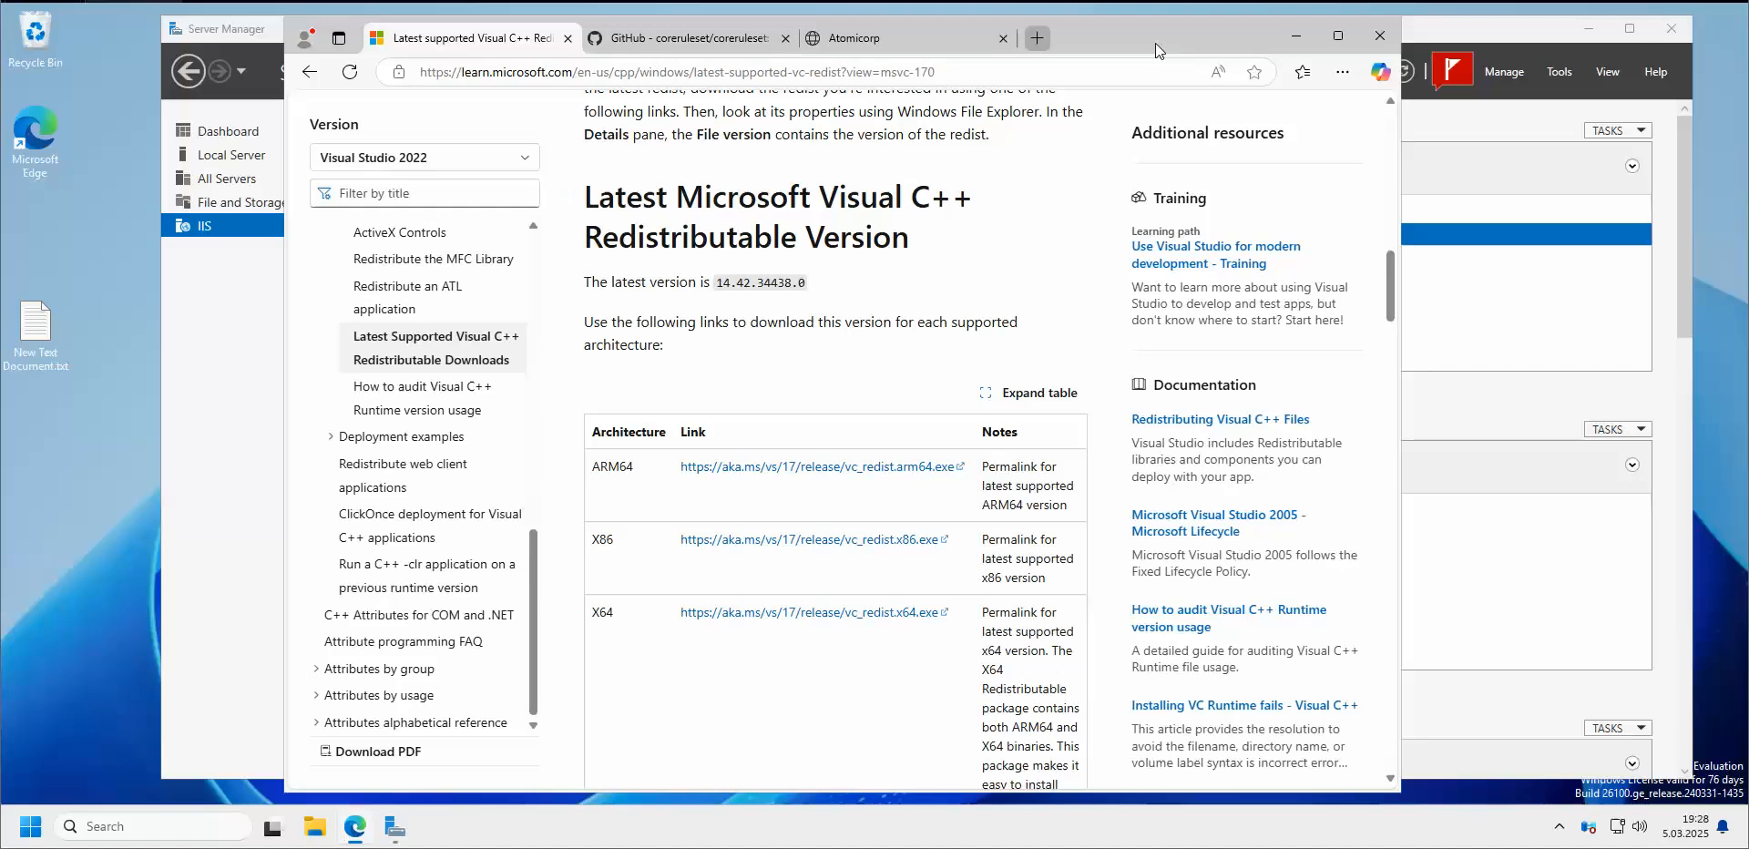
drag(1155, 42, 1091, 42)
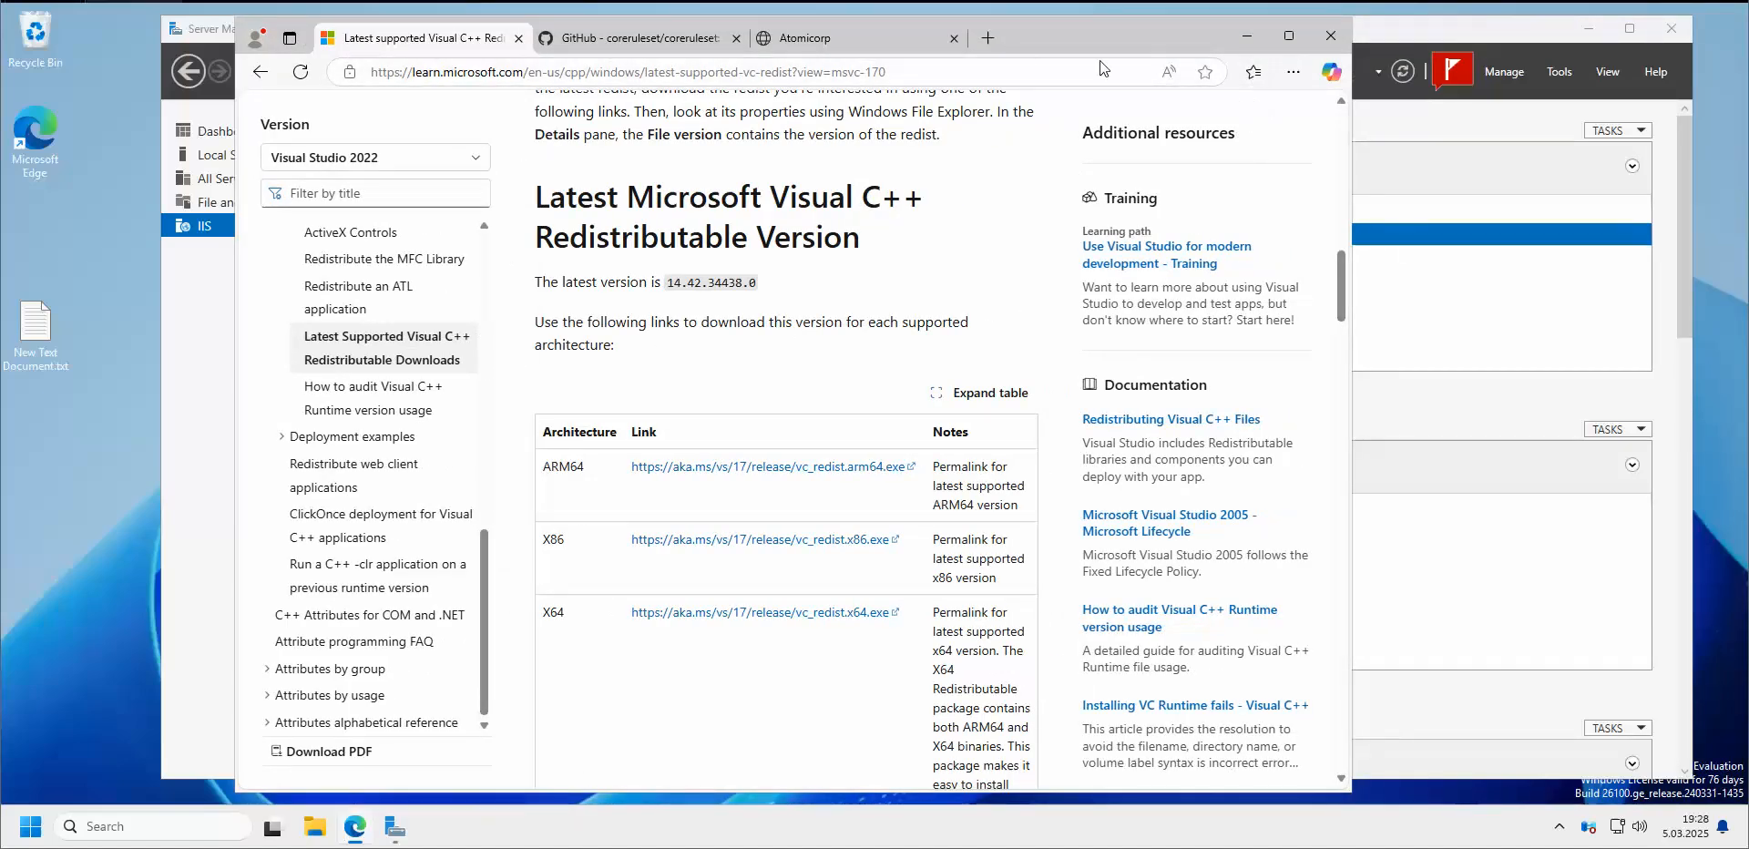
click(648, 39)
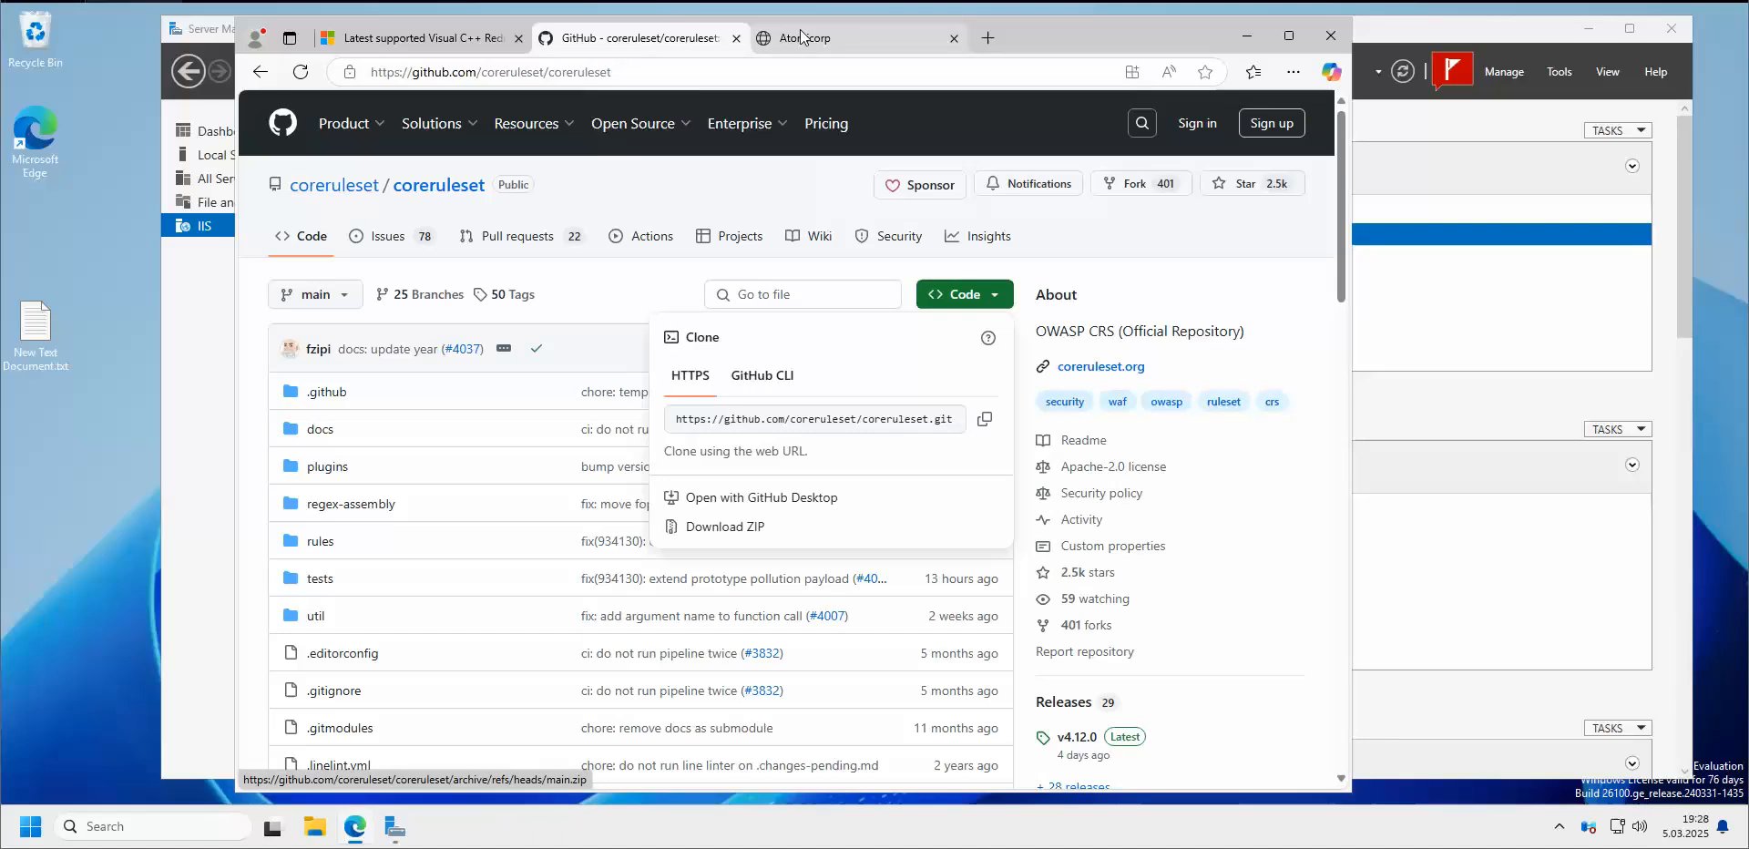
click(844, 40)
click(1292, 72)
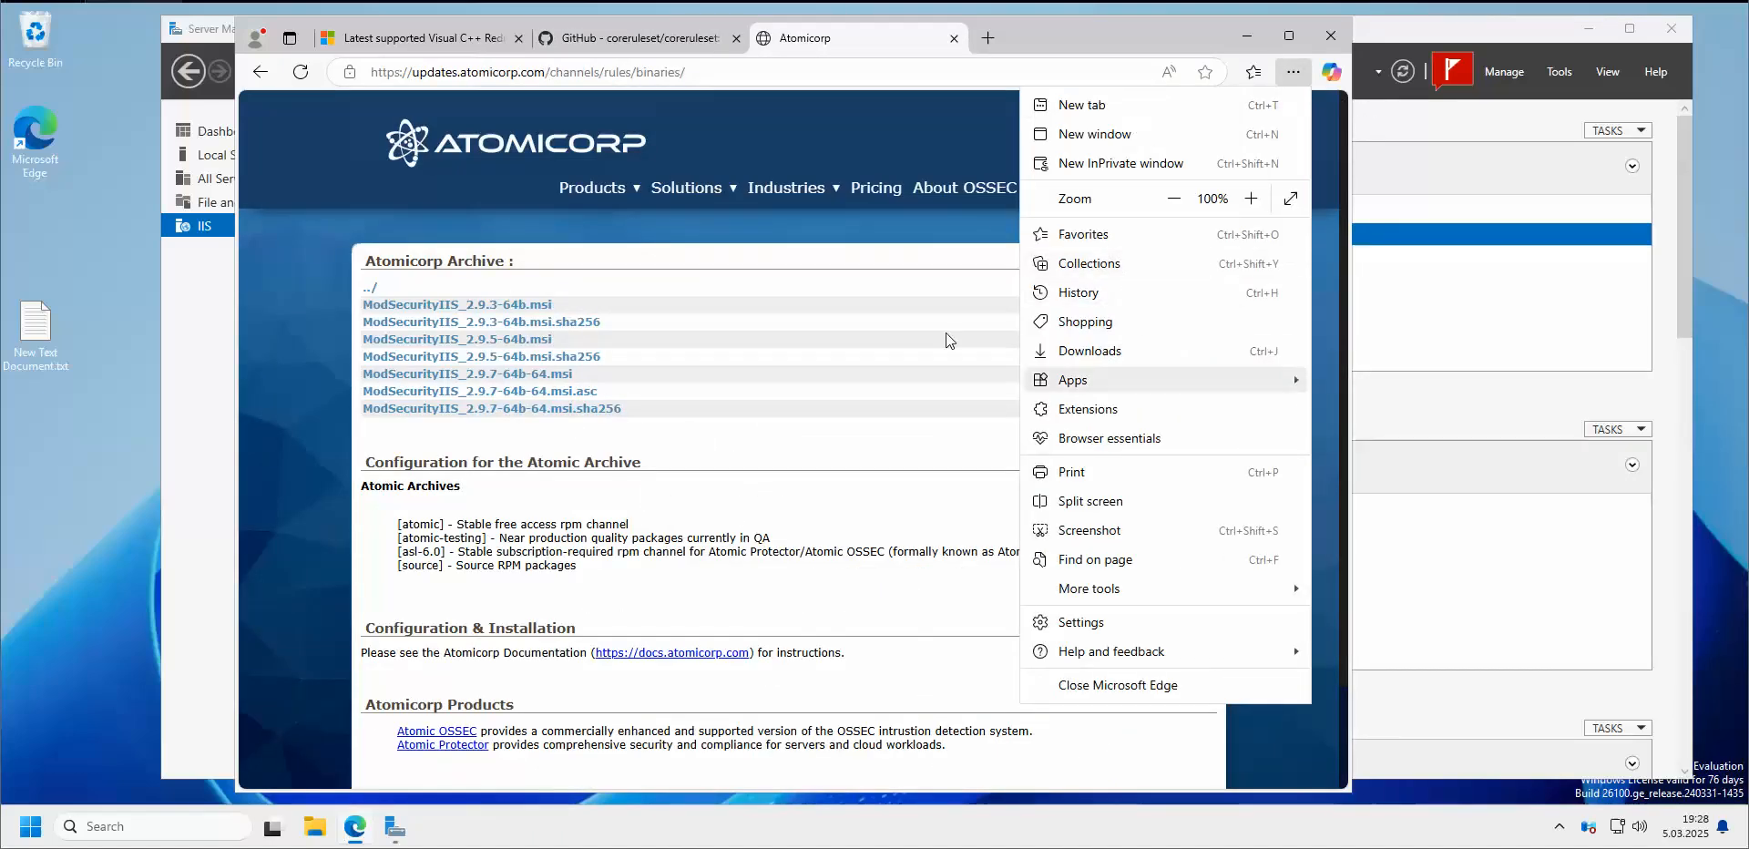
click(1089, 351)
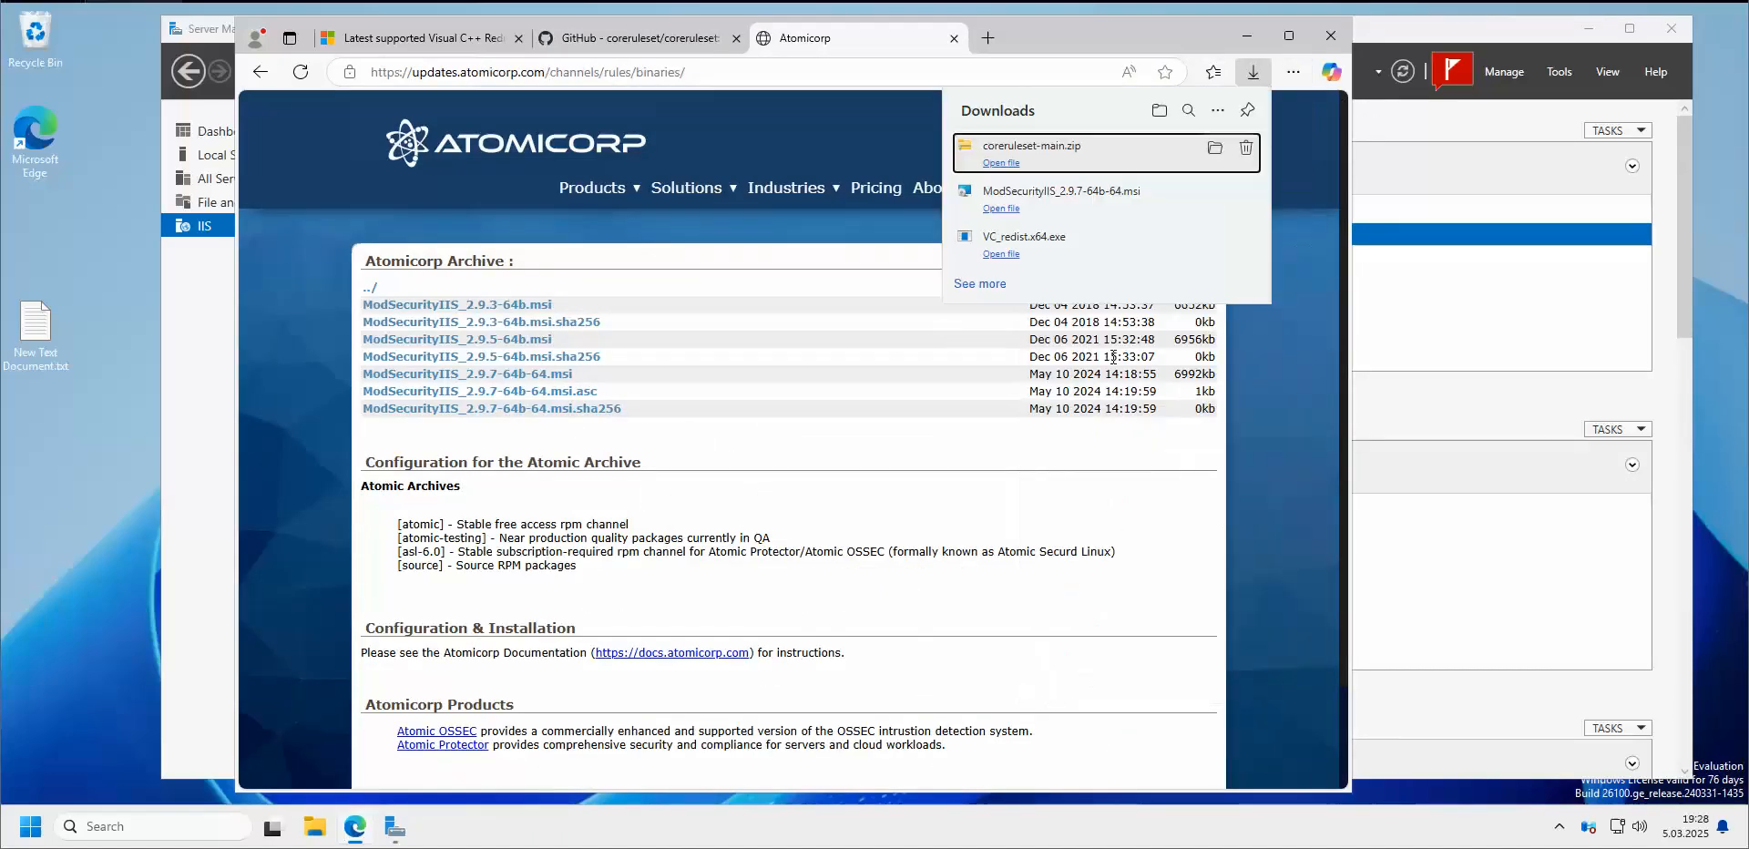
click(1214, 155)
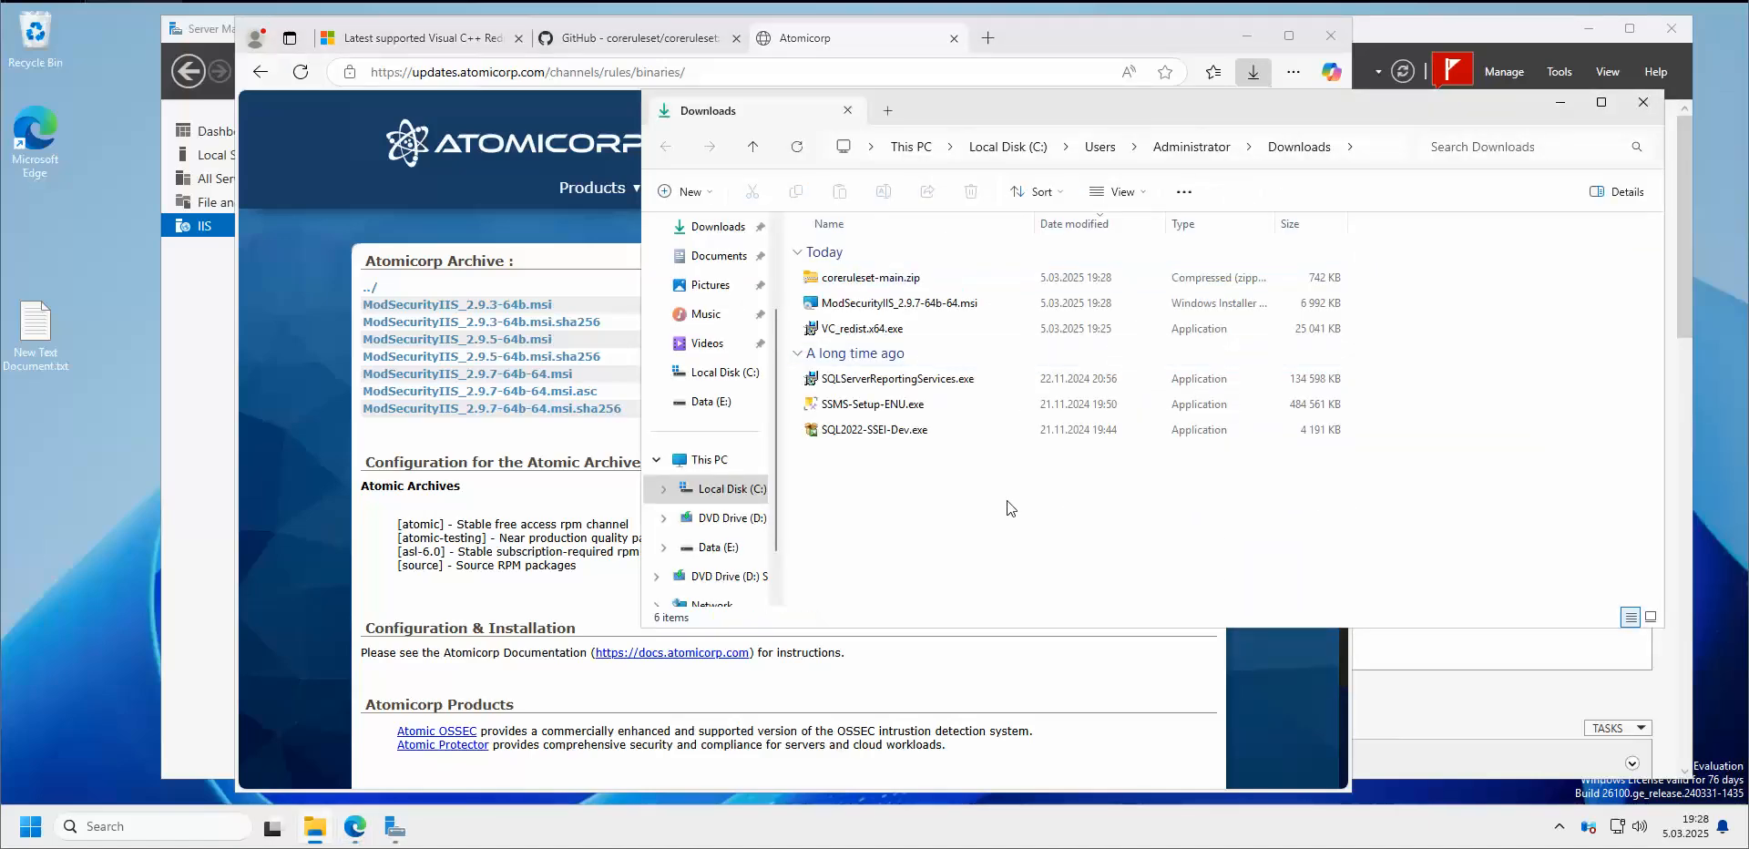
Install the Microsoft Visual C++ 2015-2022 Redistributable (x64) from VC_redist.x64.exe, accepting the licence terms, and close its installer
double_click(888, 328)
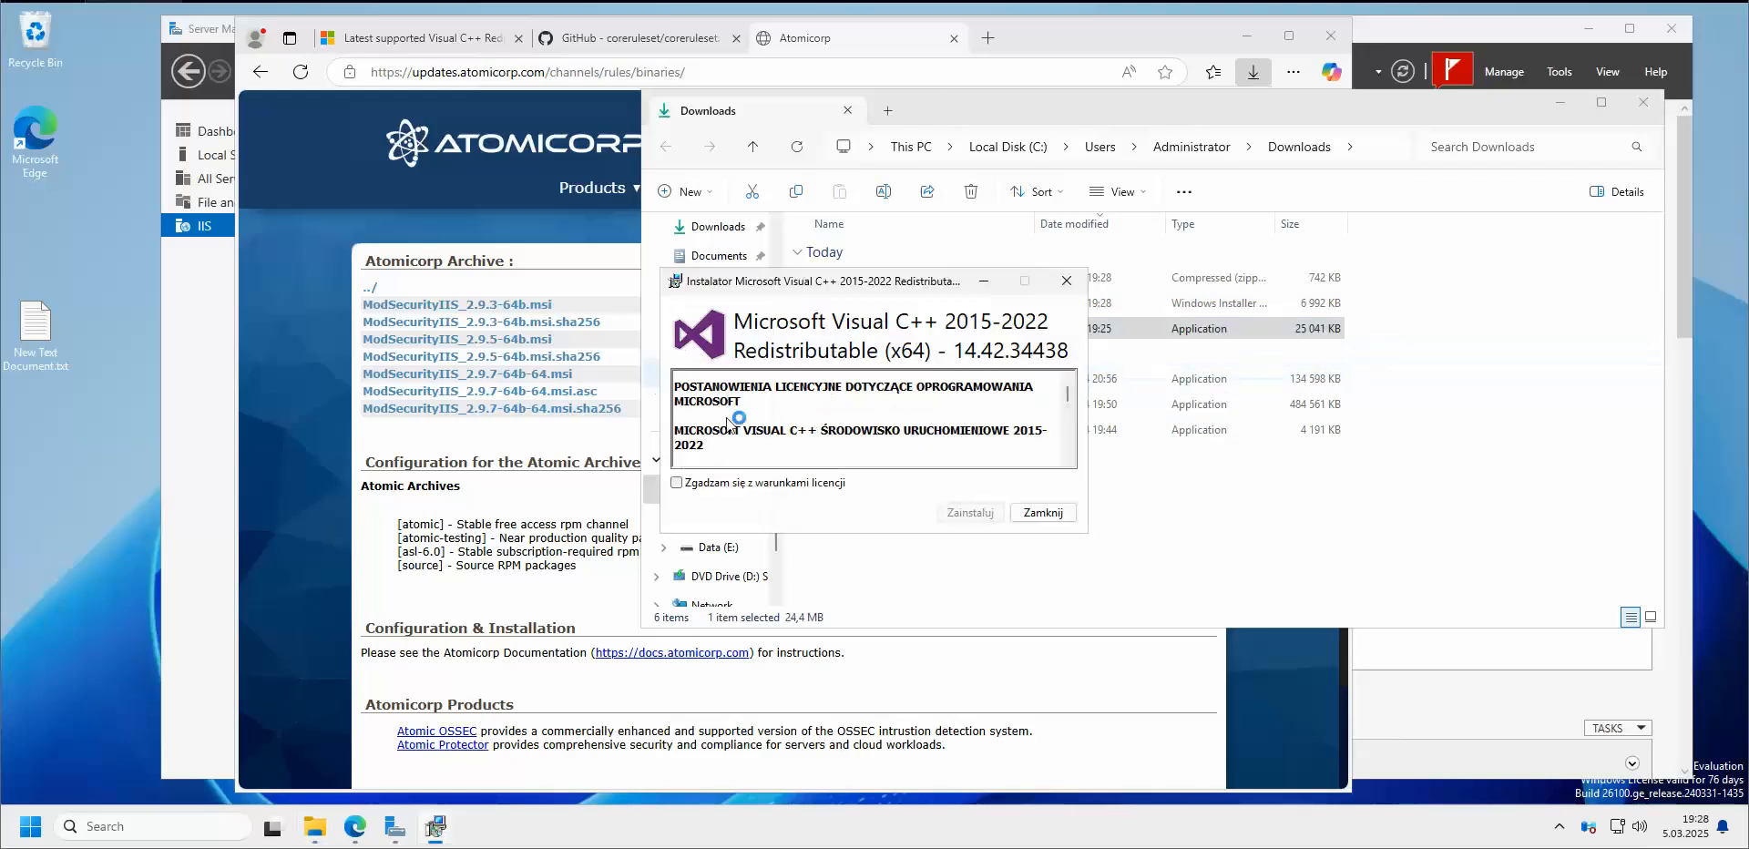
click(800, 483)
click(977, 513)
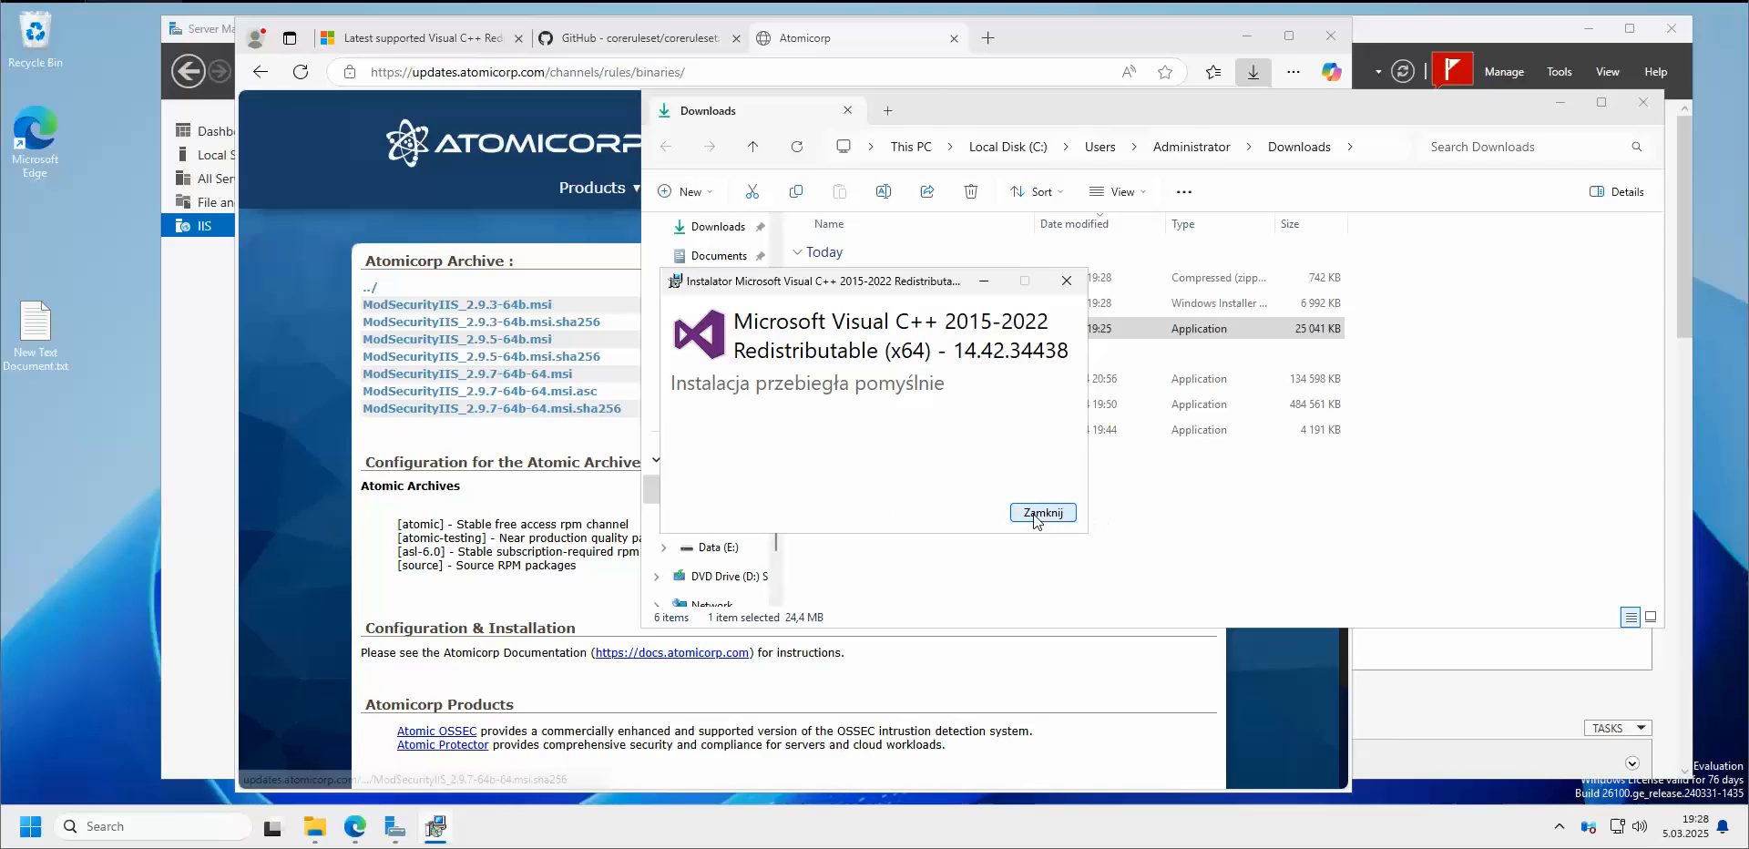
click(1043, 512)
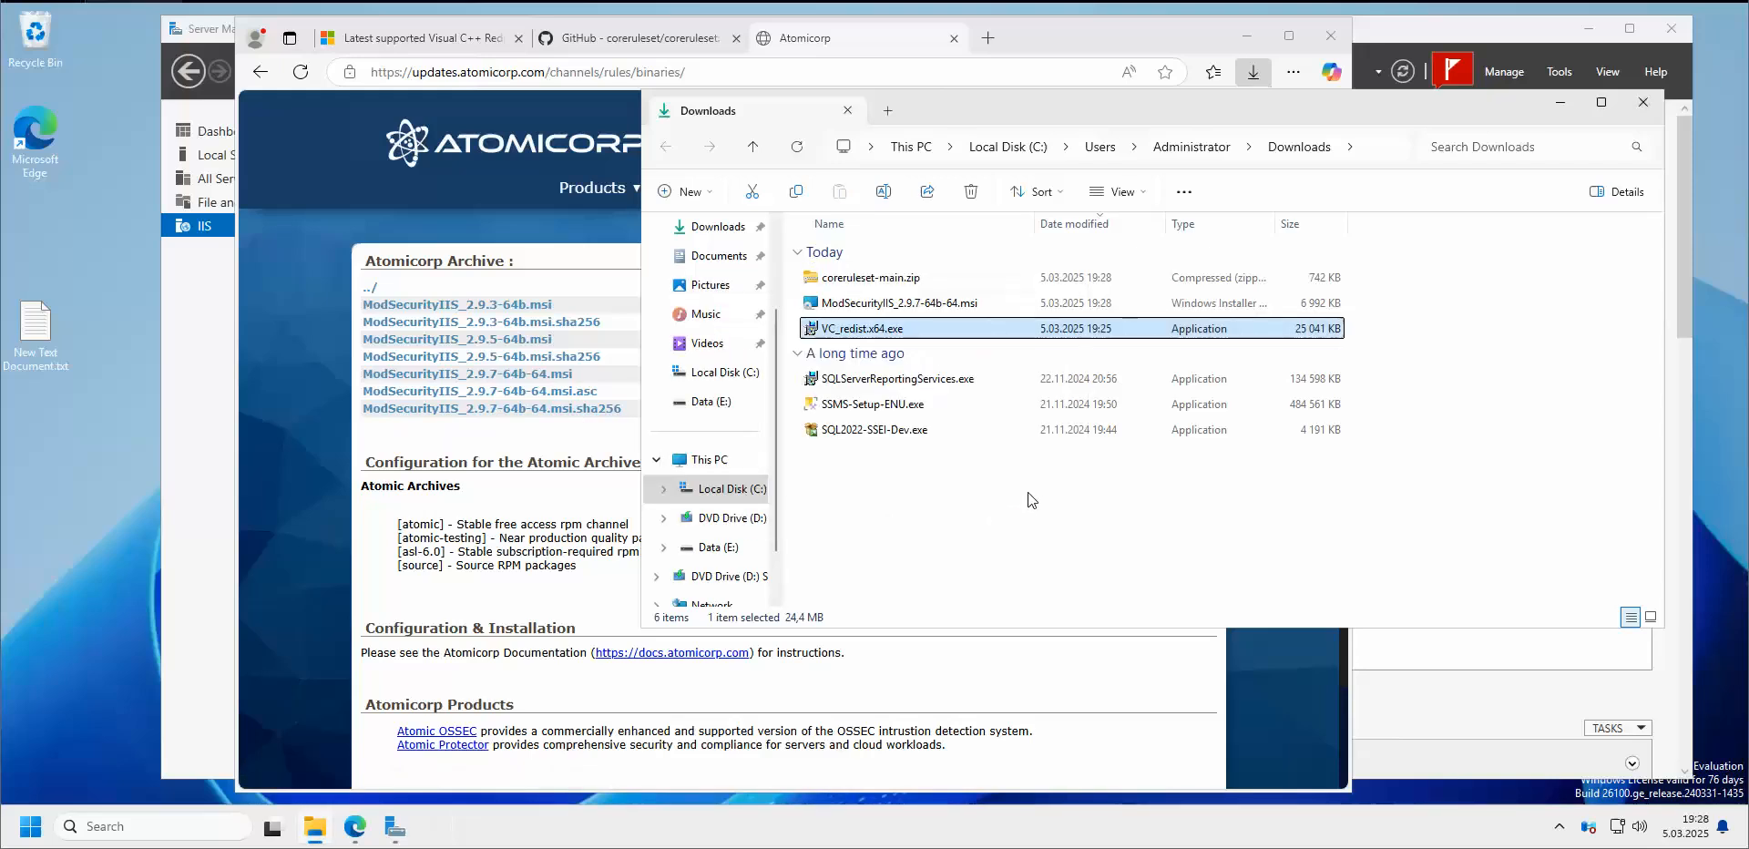
click(1028, 492)
Launch the ModSecurityIIS_2.9.7-64b-64.msi installer, accept the License Agreement and continue to Custom Setup
double_click(905, 306)
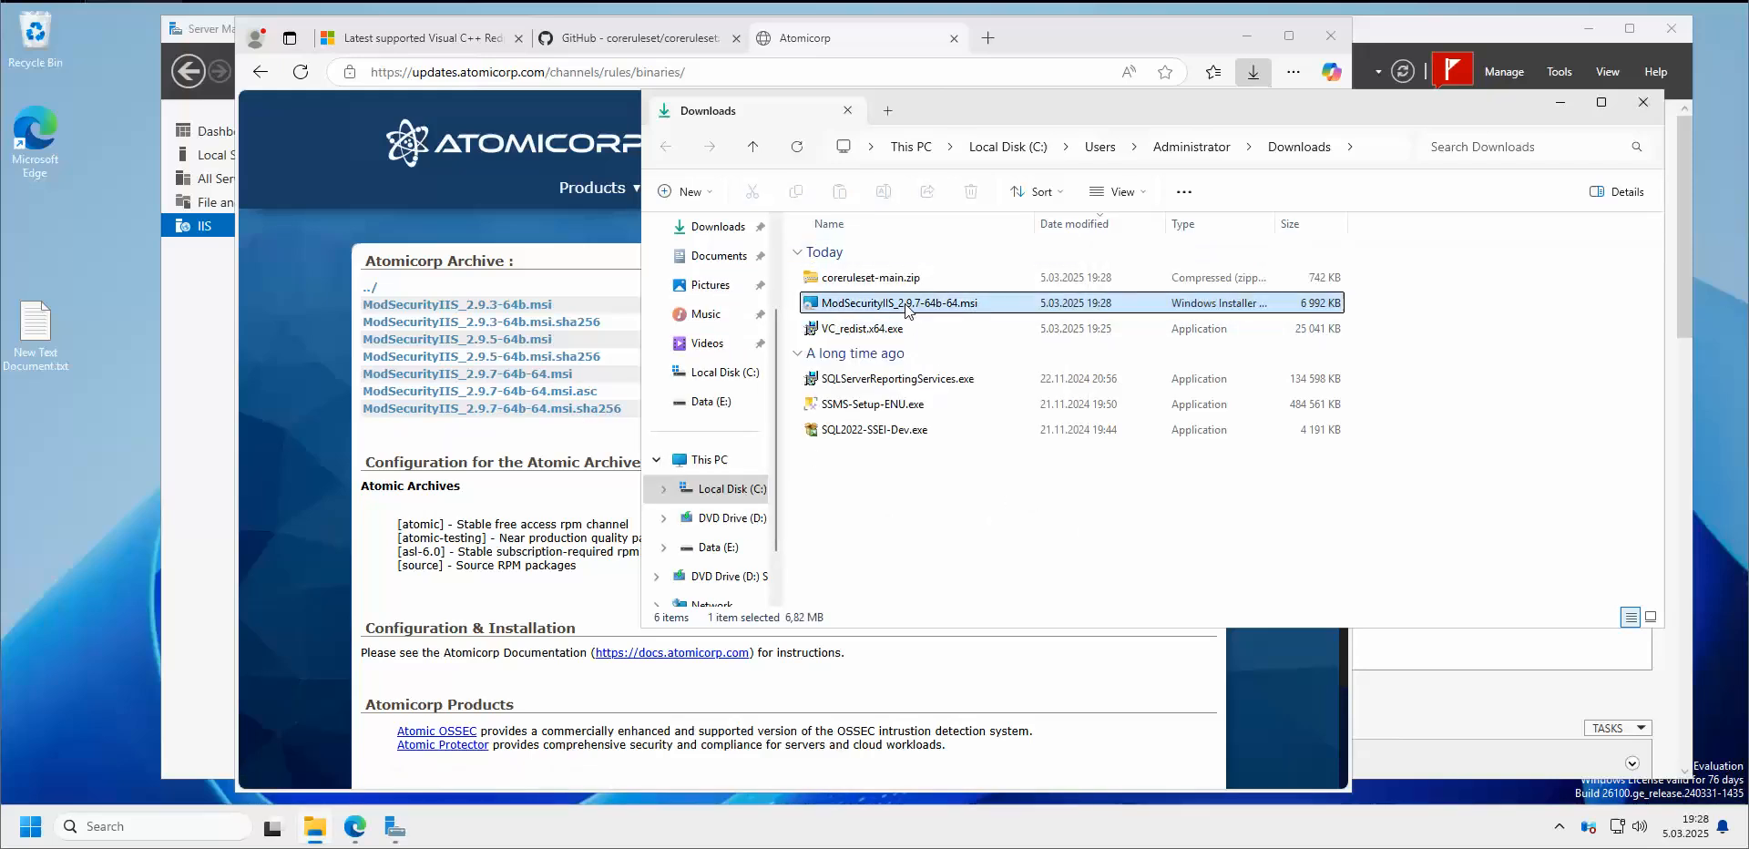
click(995, 555)
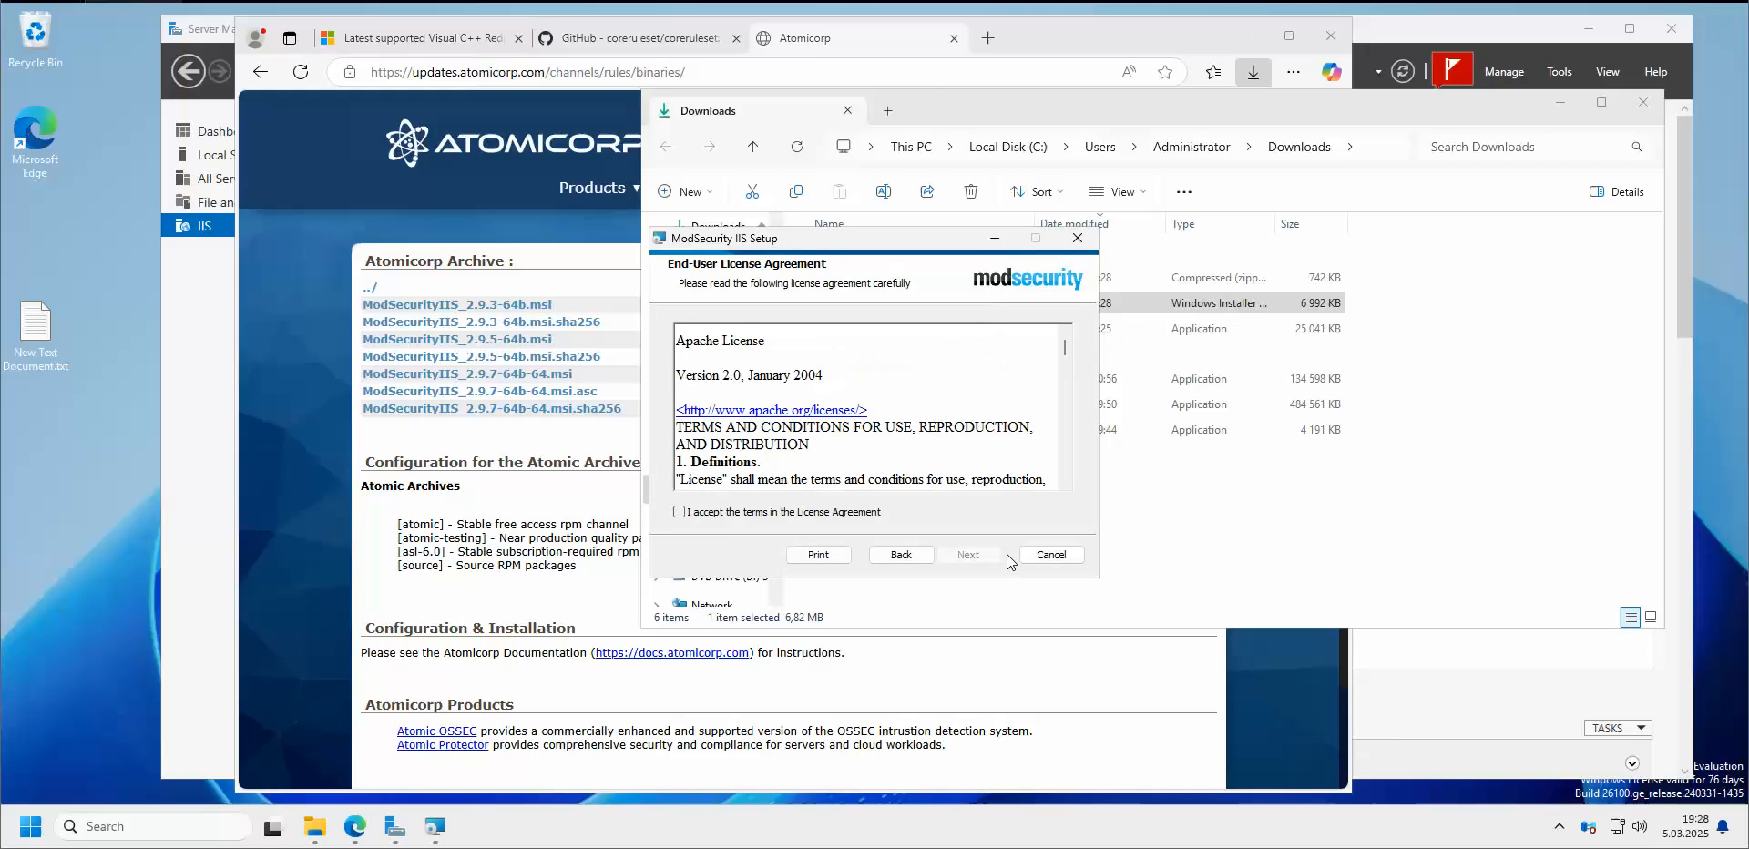
click(769, 512)
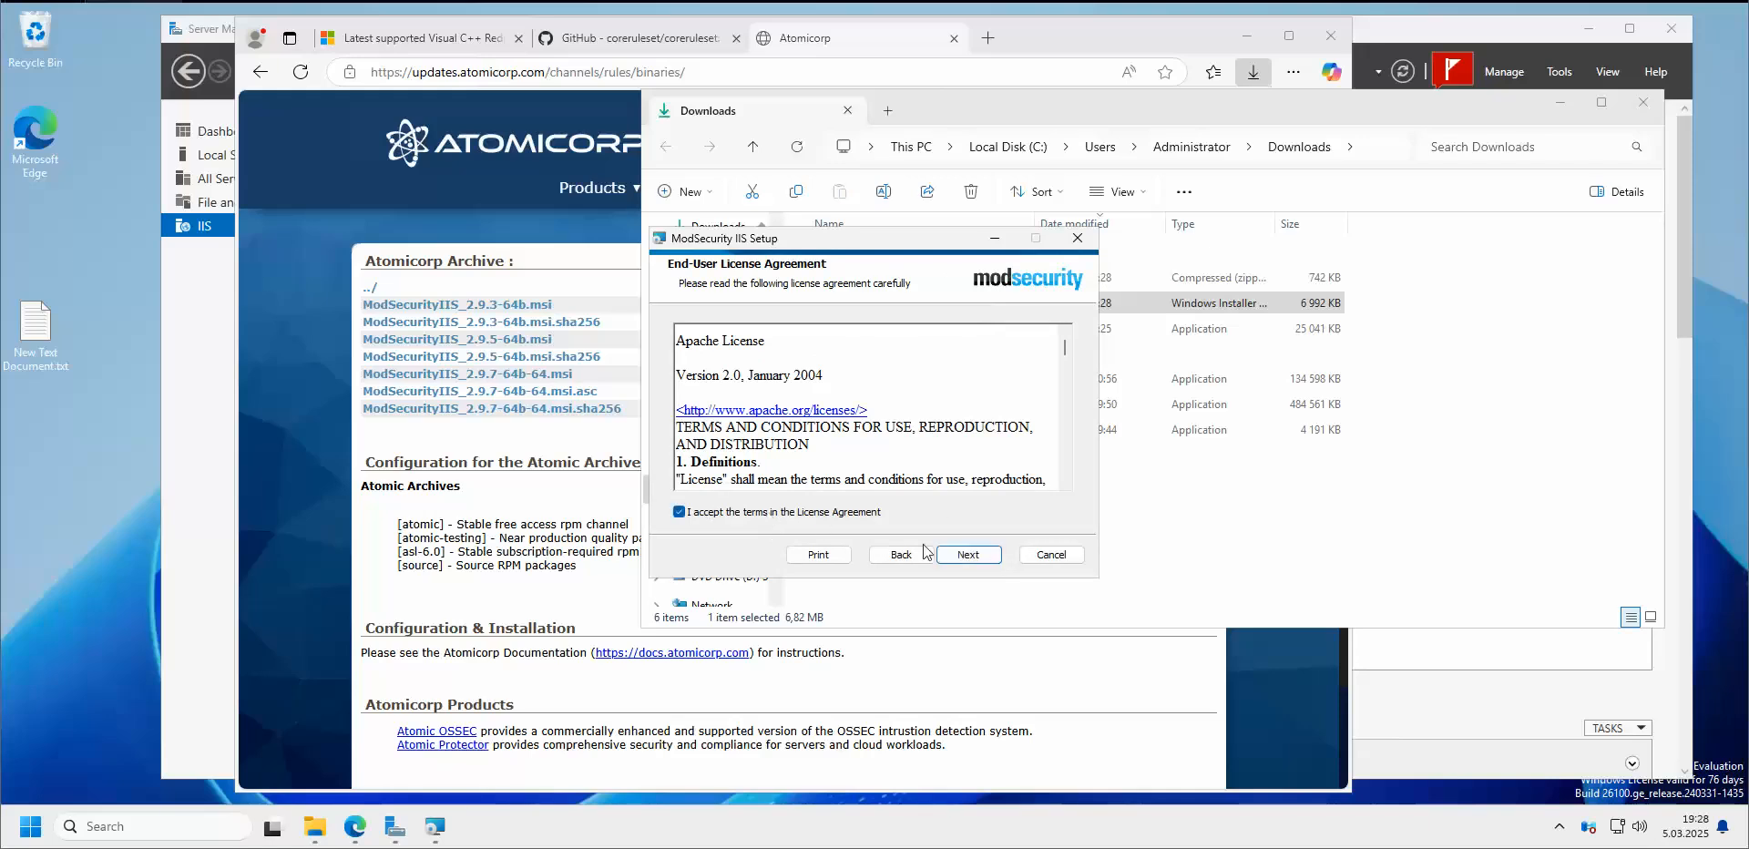
click(982, 558)
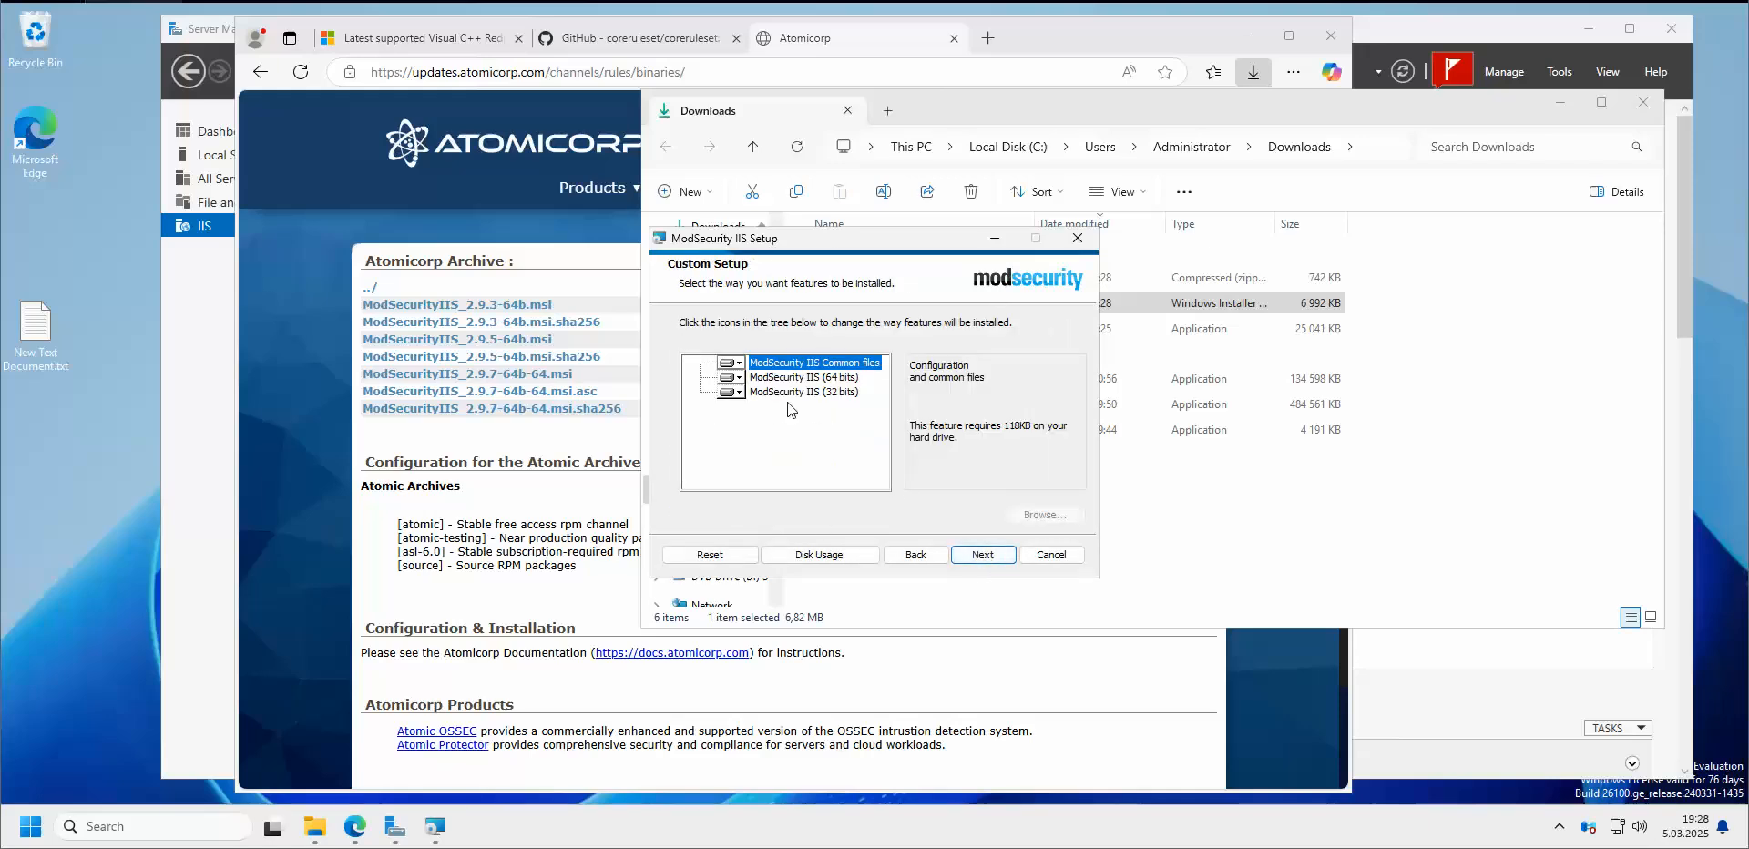
Exclude the ModSecurity IIS (32 bits) feature from installation, keeping the Common files and 64 bits features
click(824, 378)
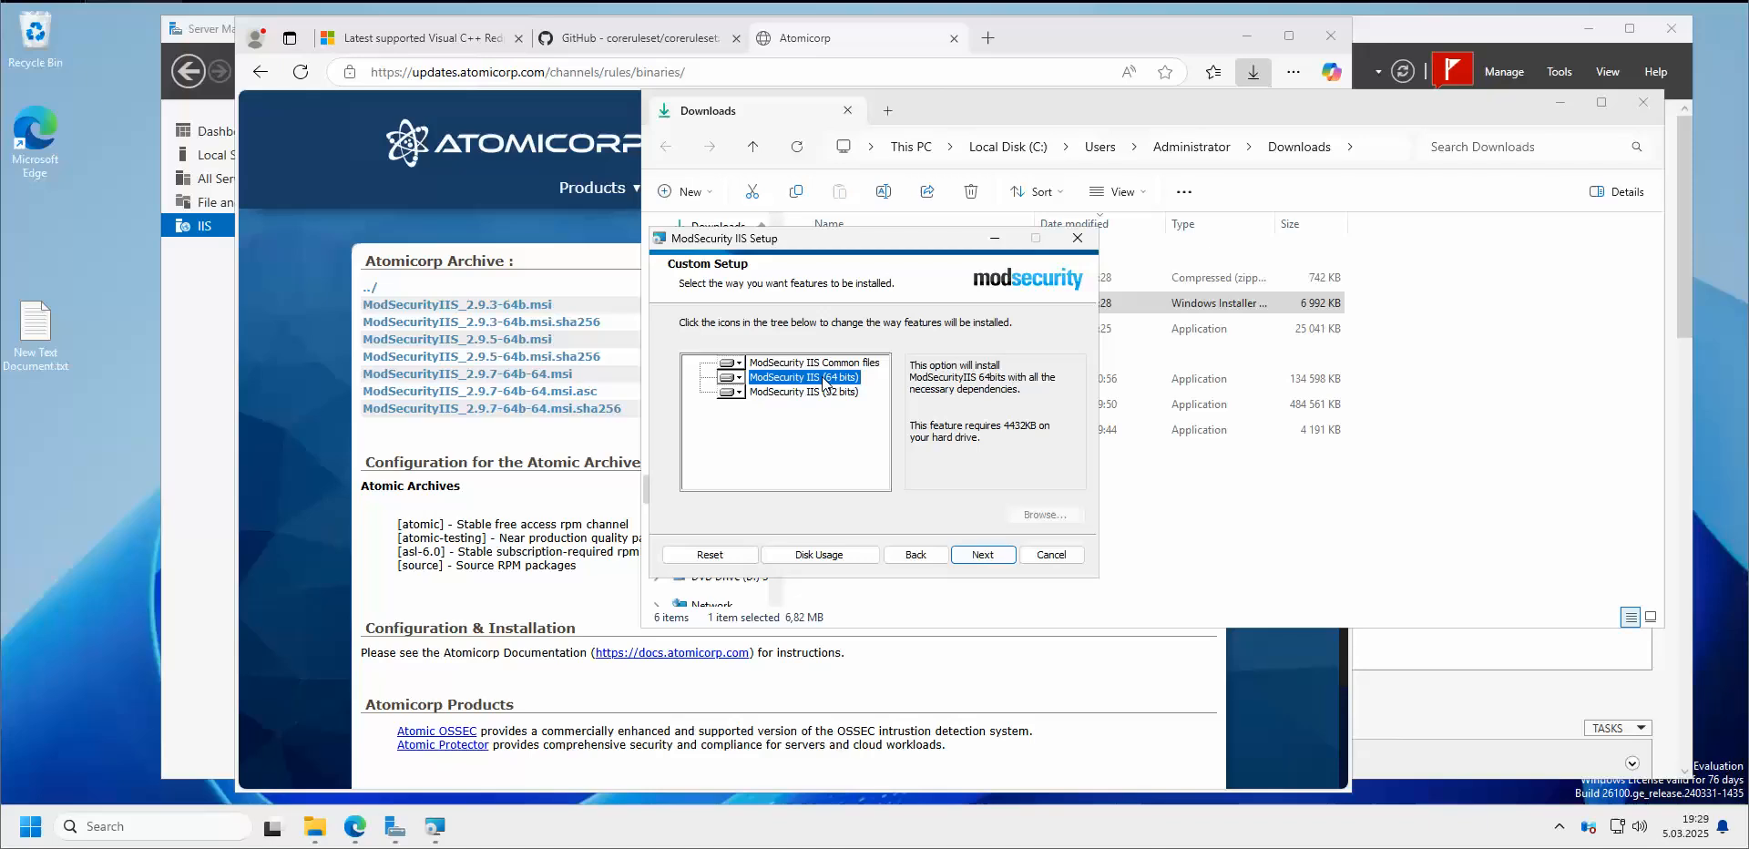
click(739, 378)
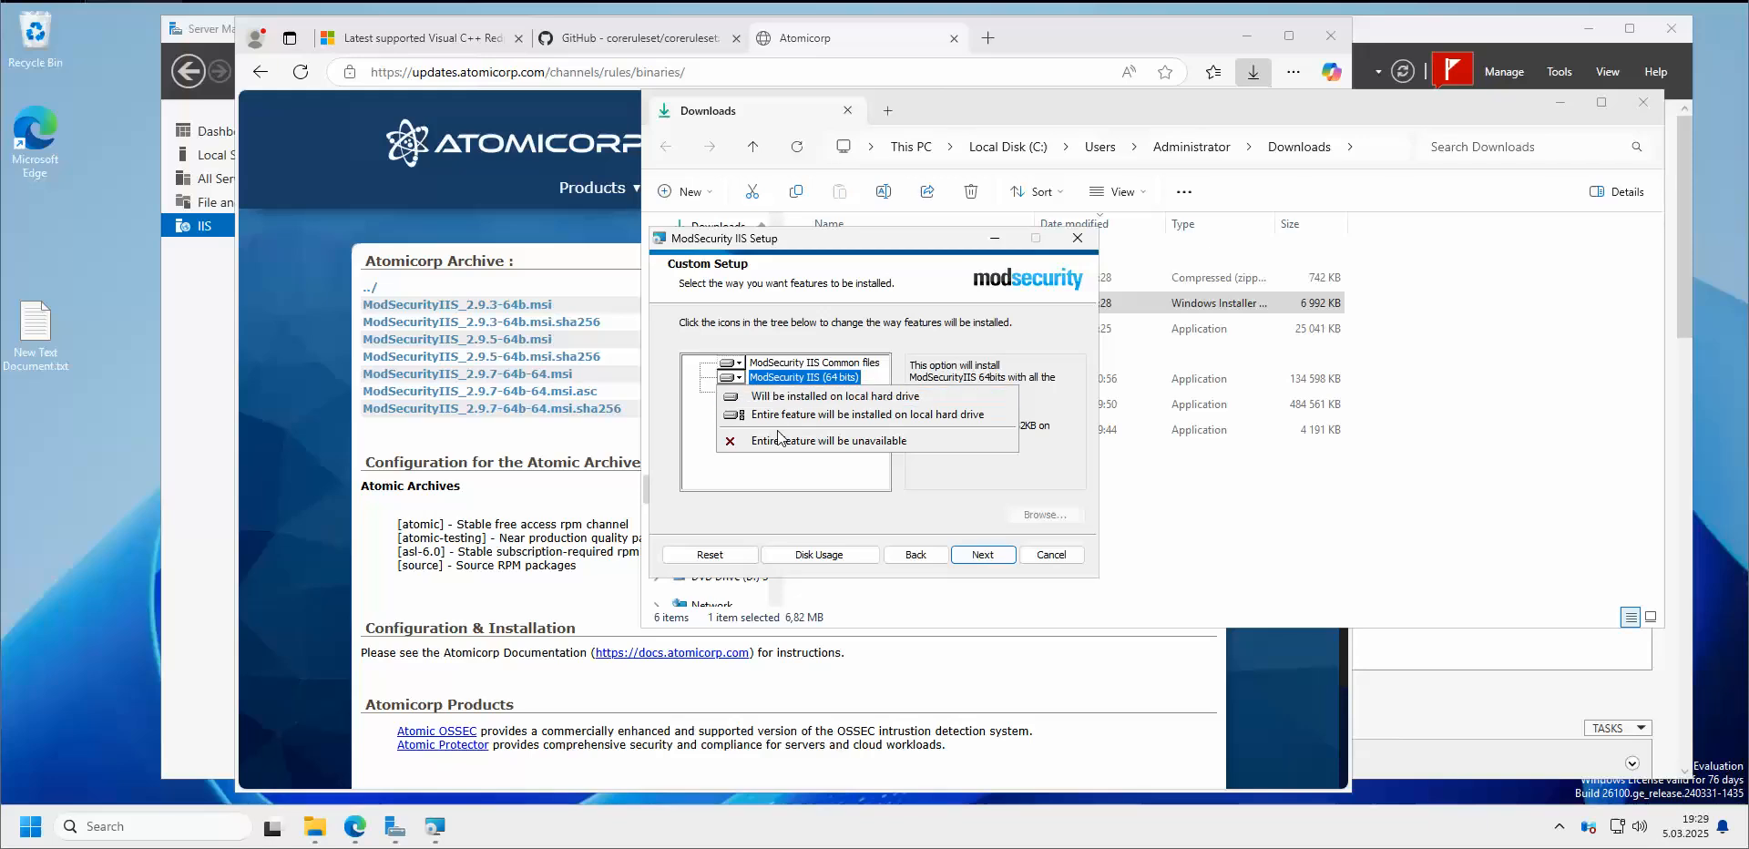
click(785, 475)
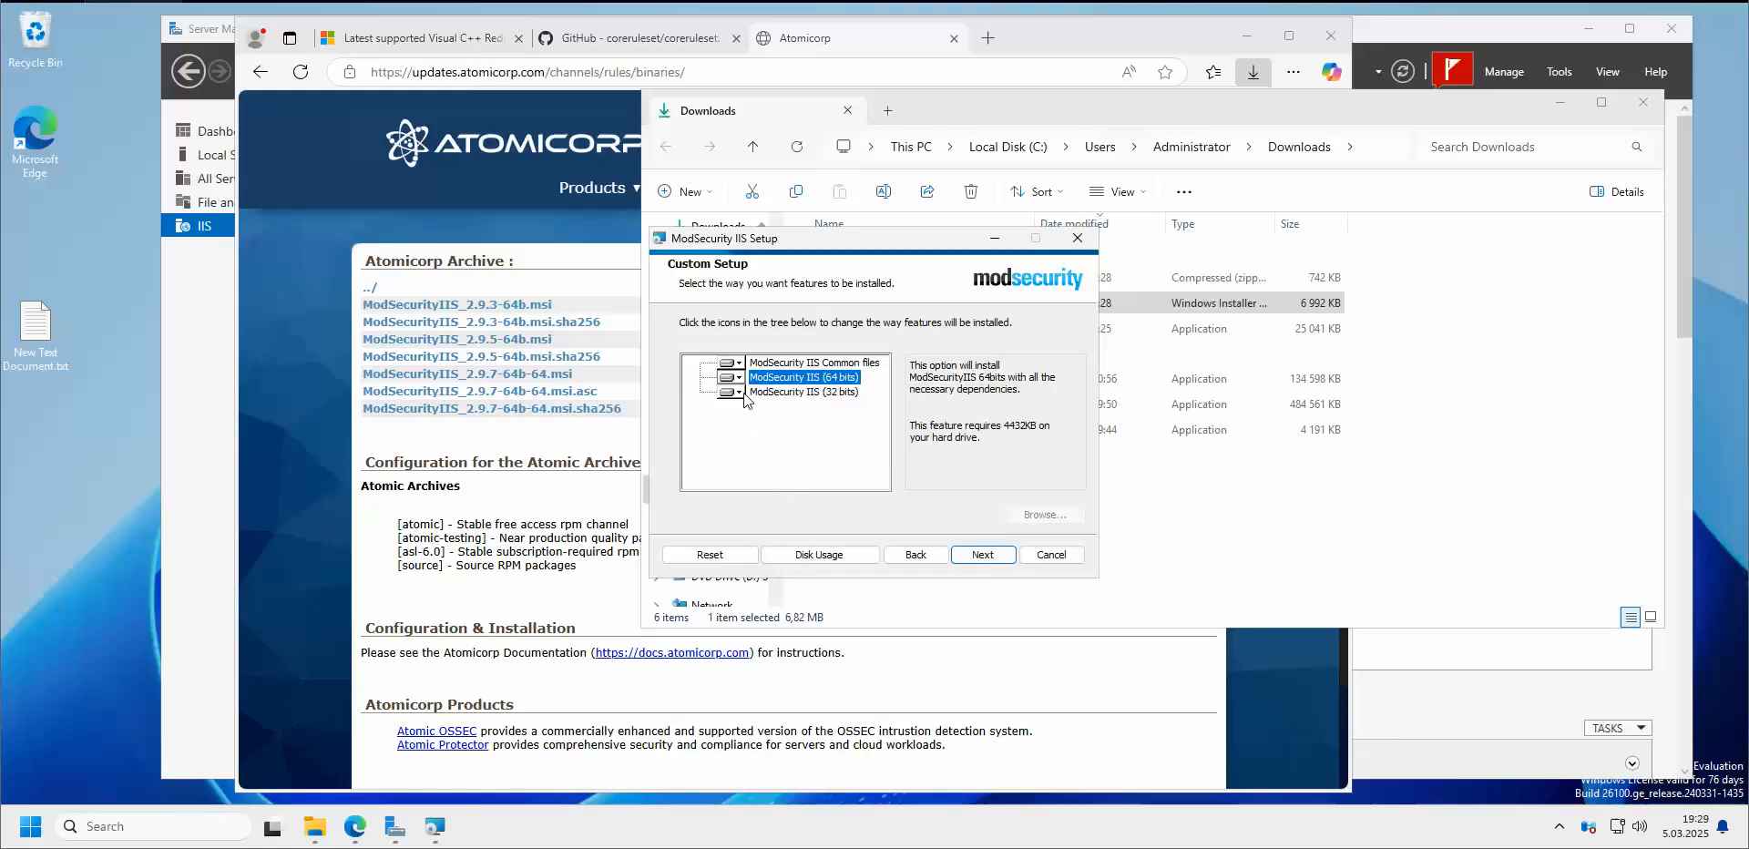
click(738, 393)
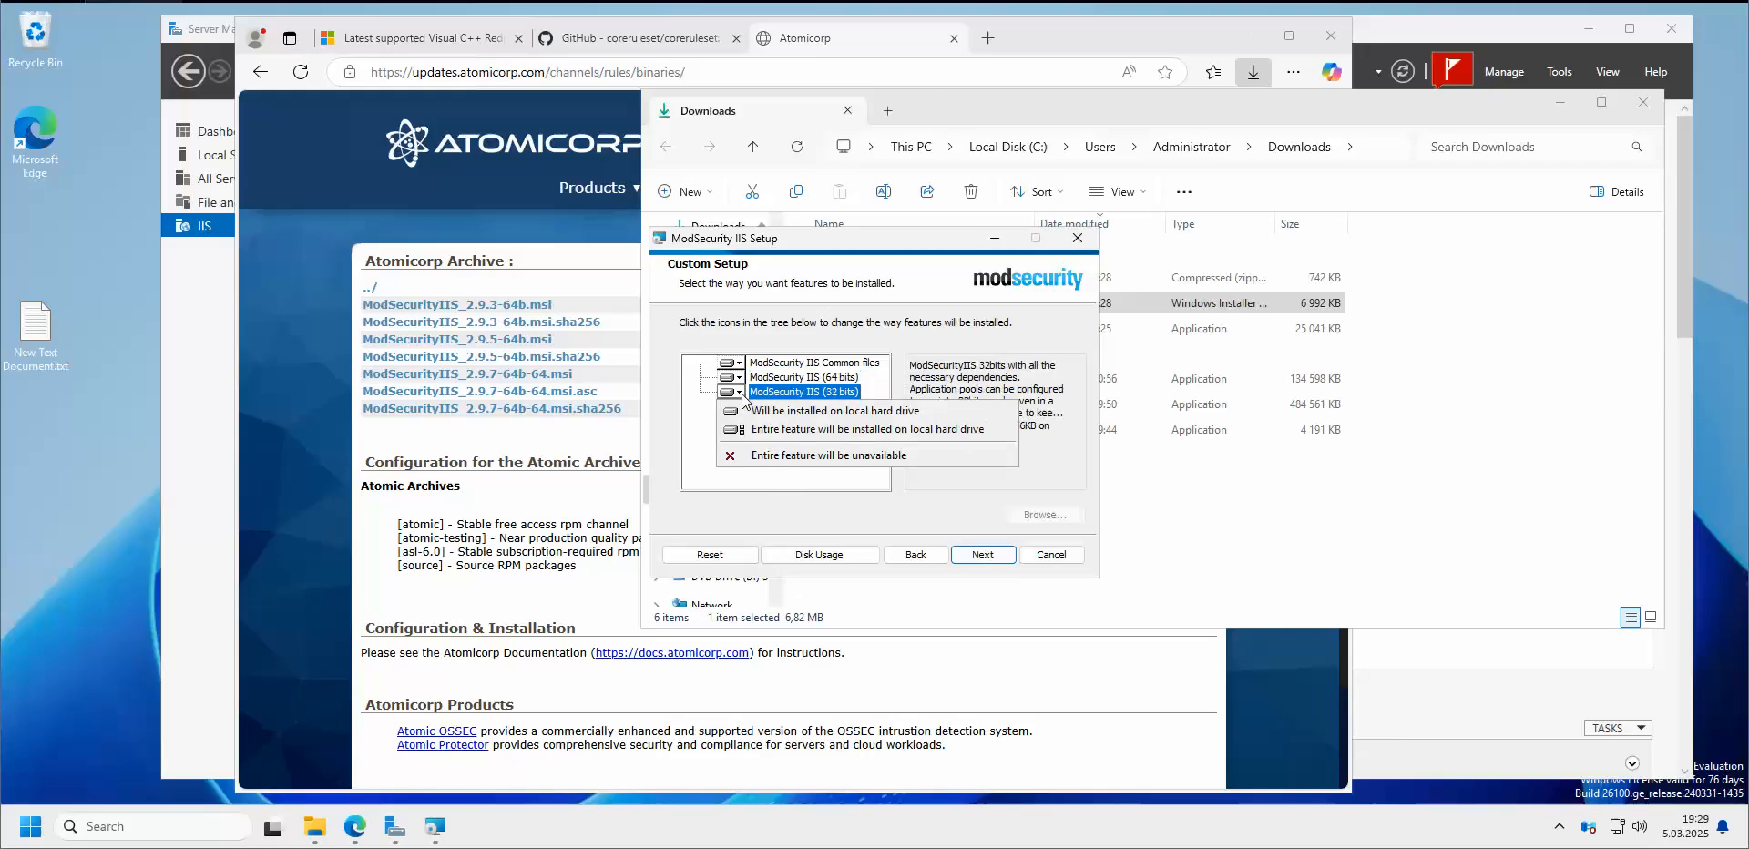
click(753, 456)
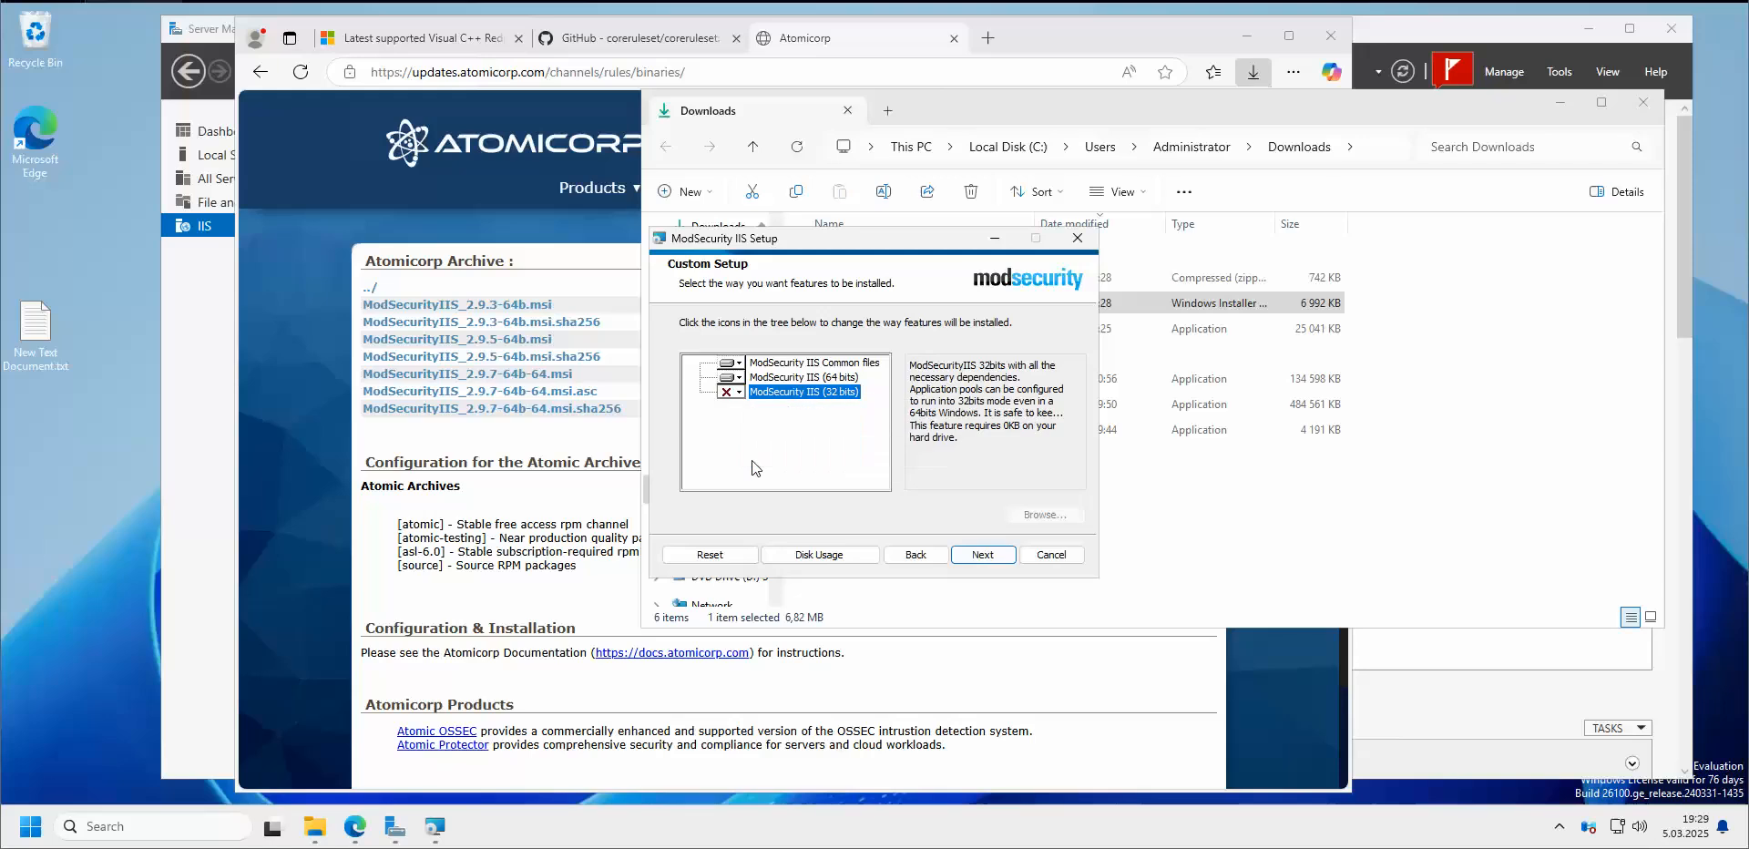
click(740, 364)
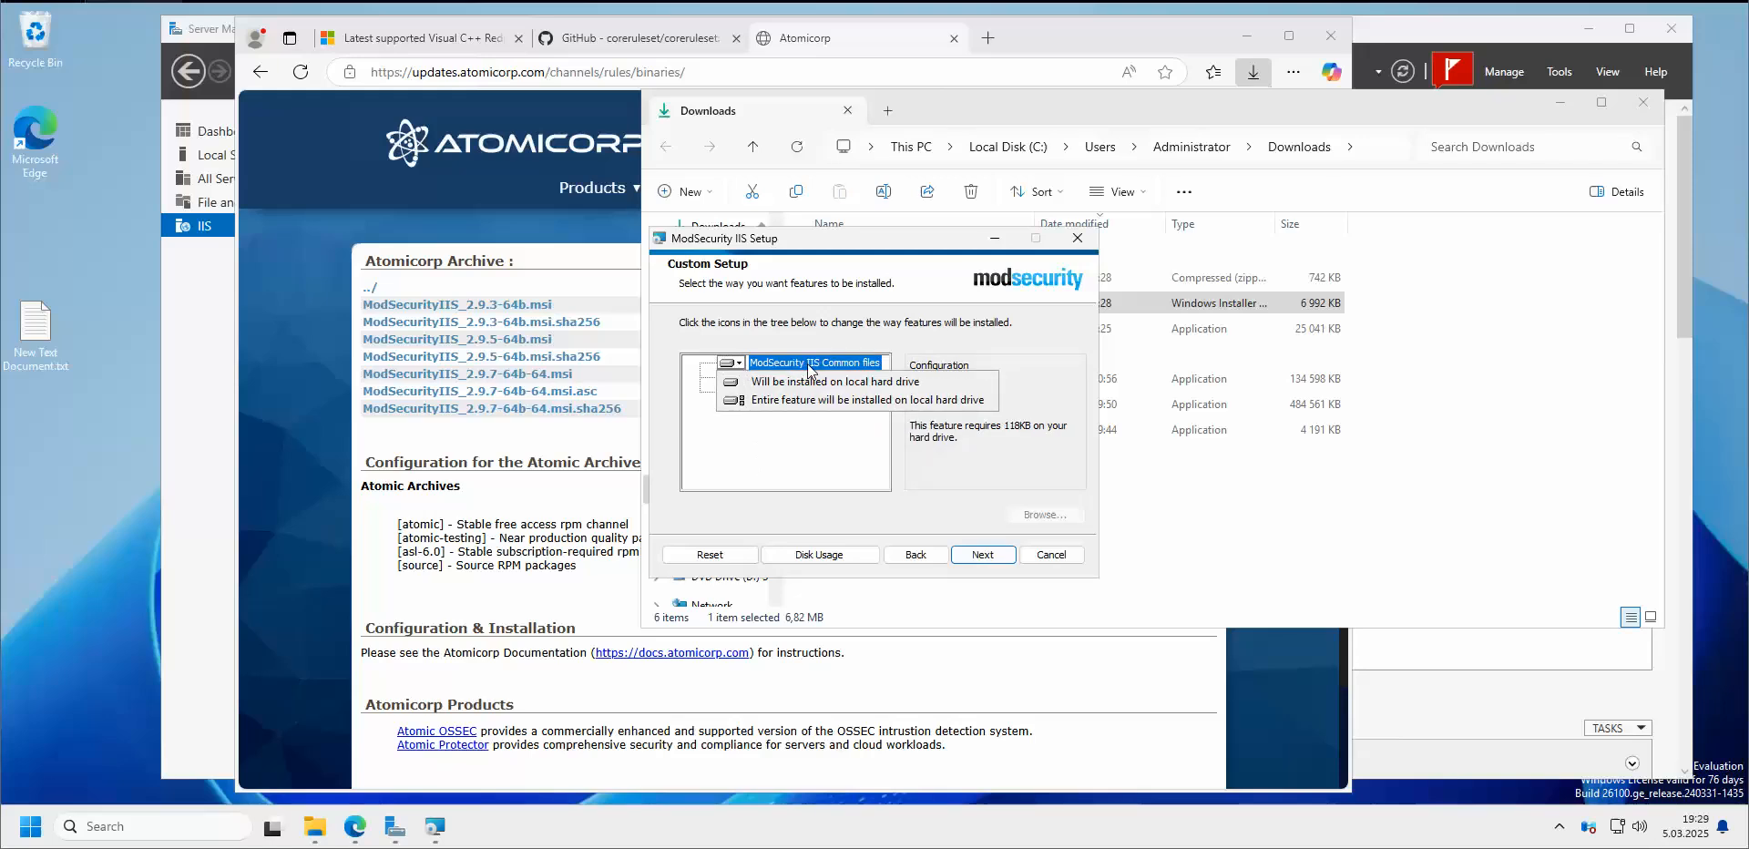
click(830, 468)
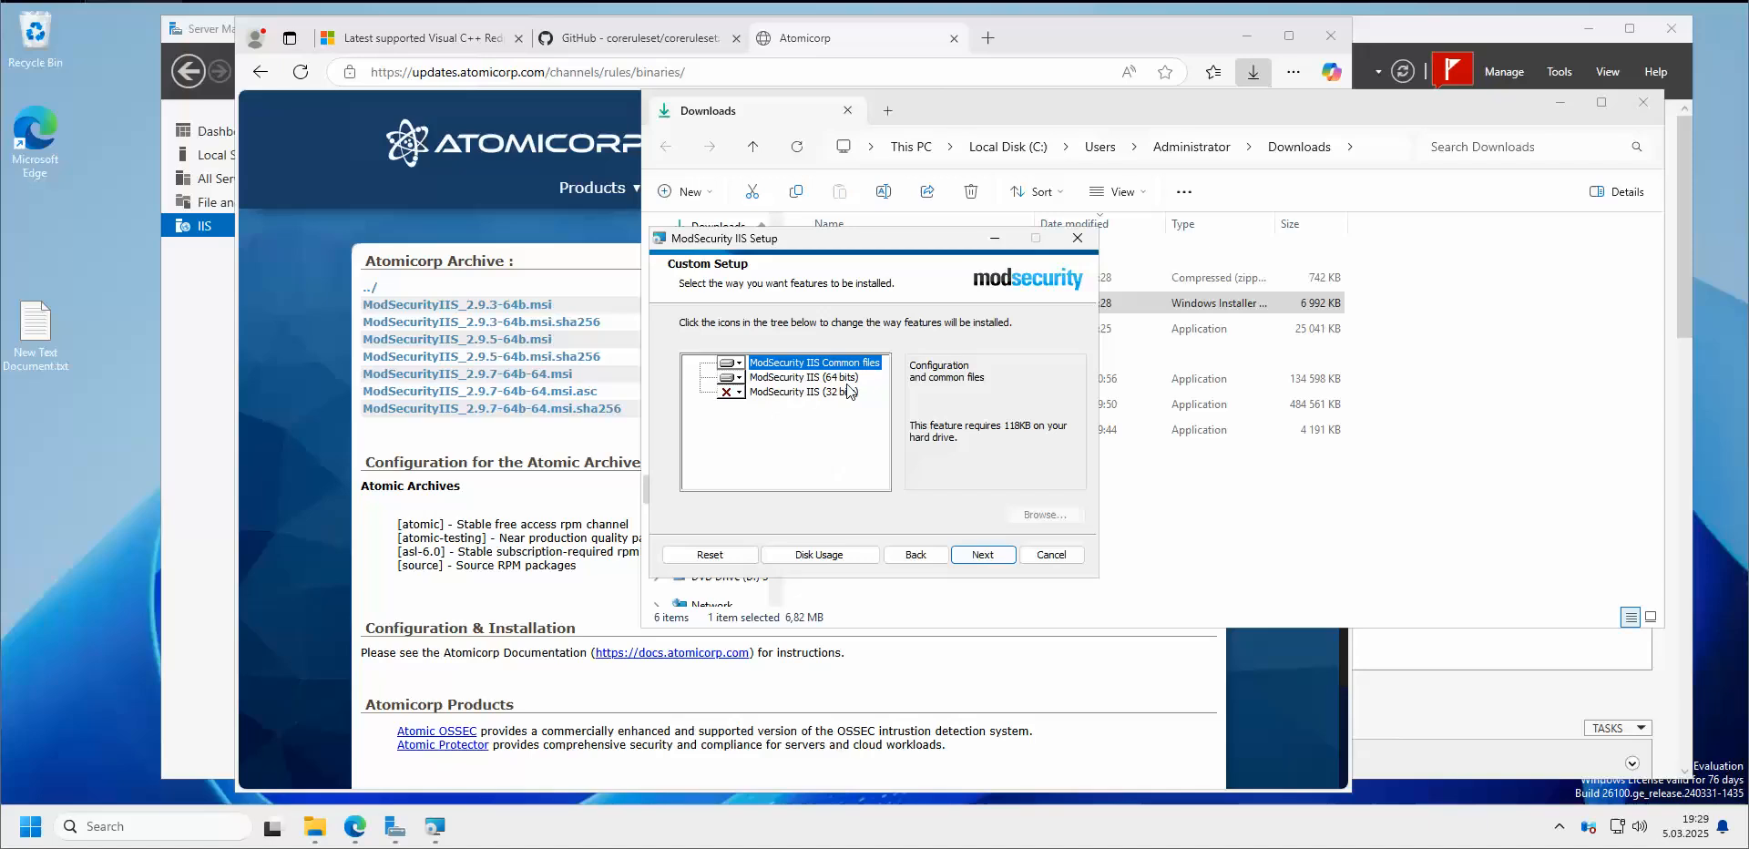
Install ModSecurity IIS with Perform ModSecurityIIS configuration enabled and finish the setup wizard
click(981, 558)
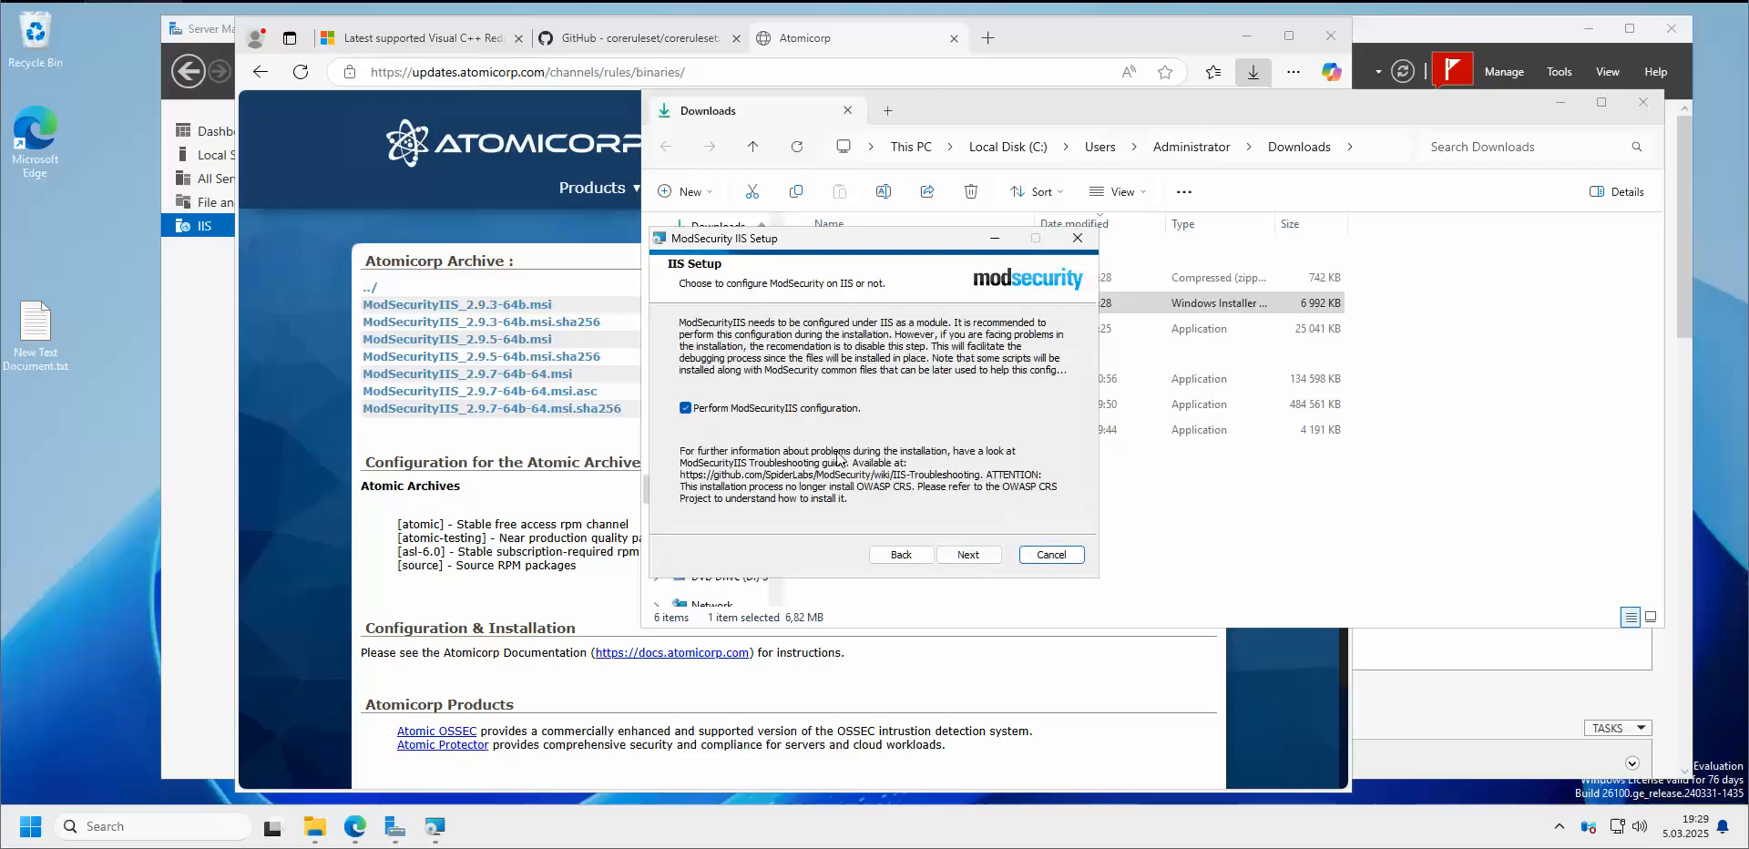
click(972, 557)
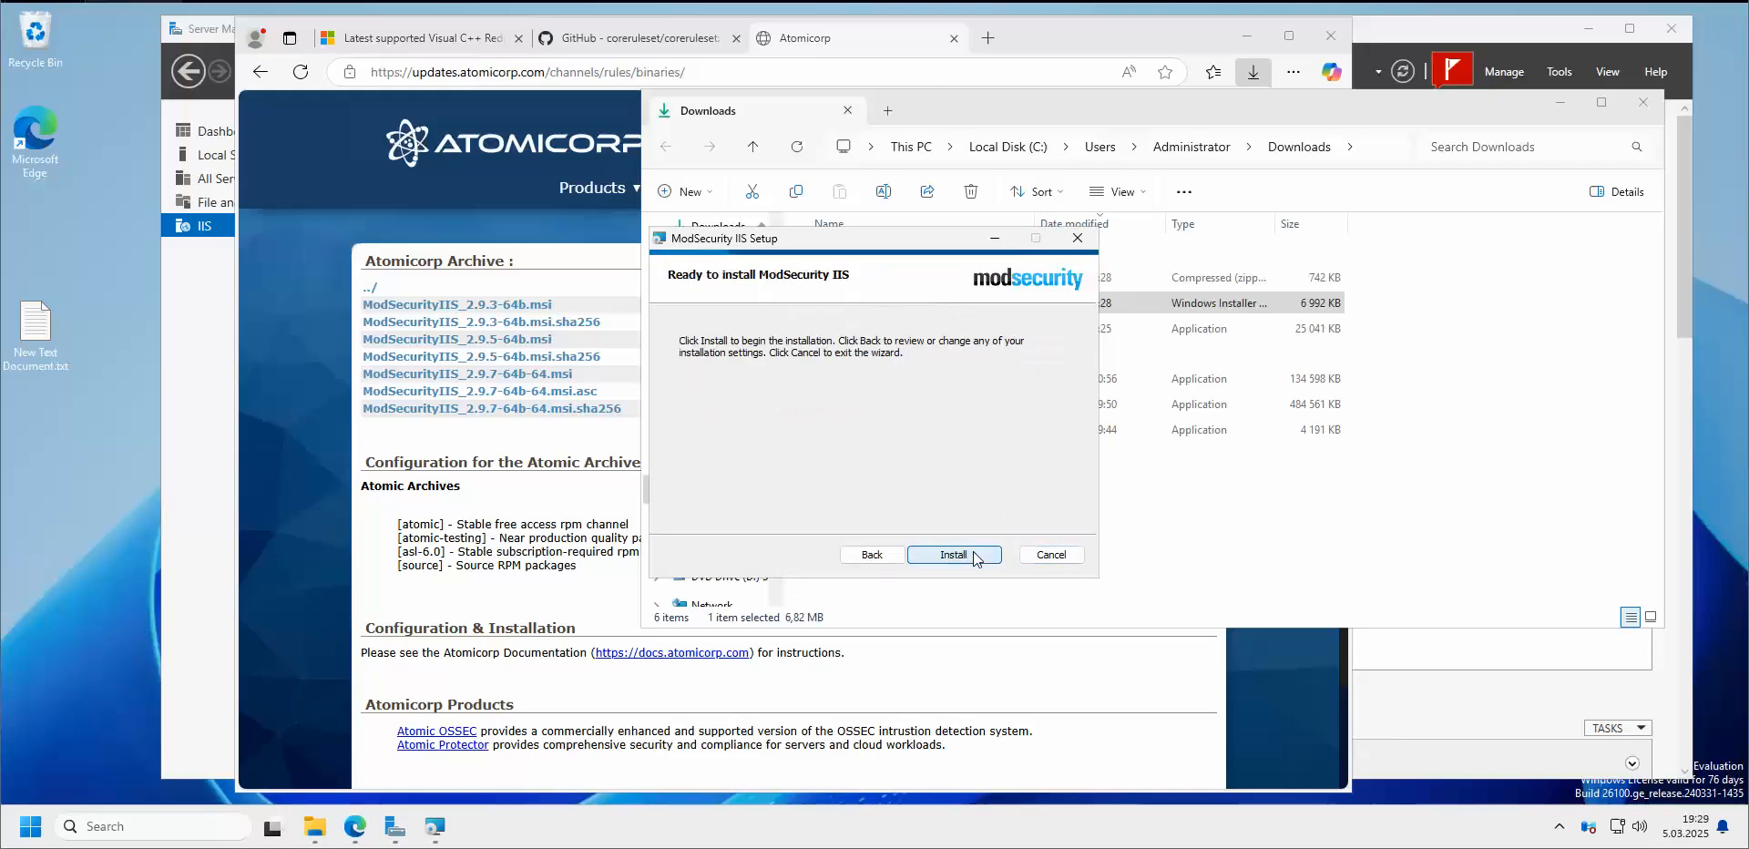
click(977, 555)
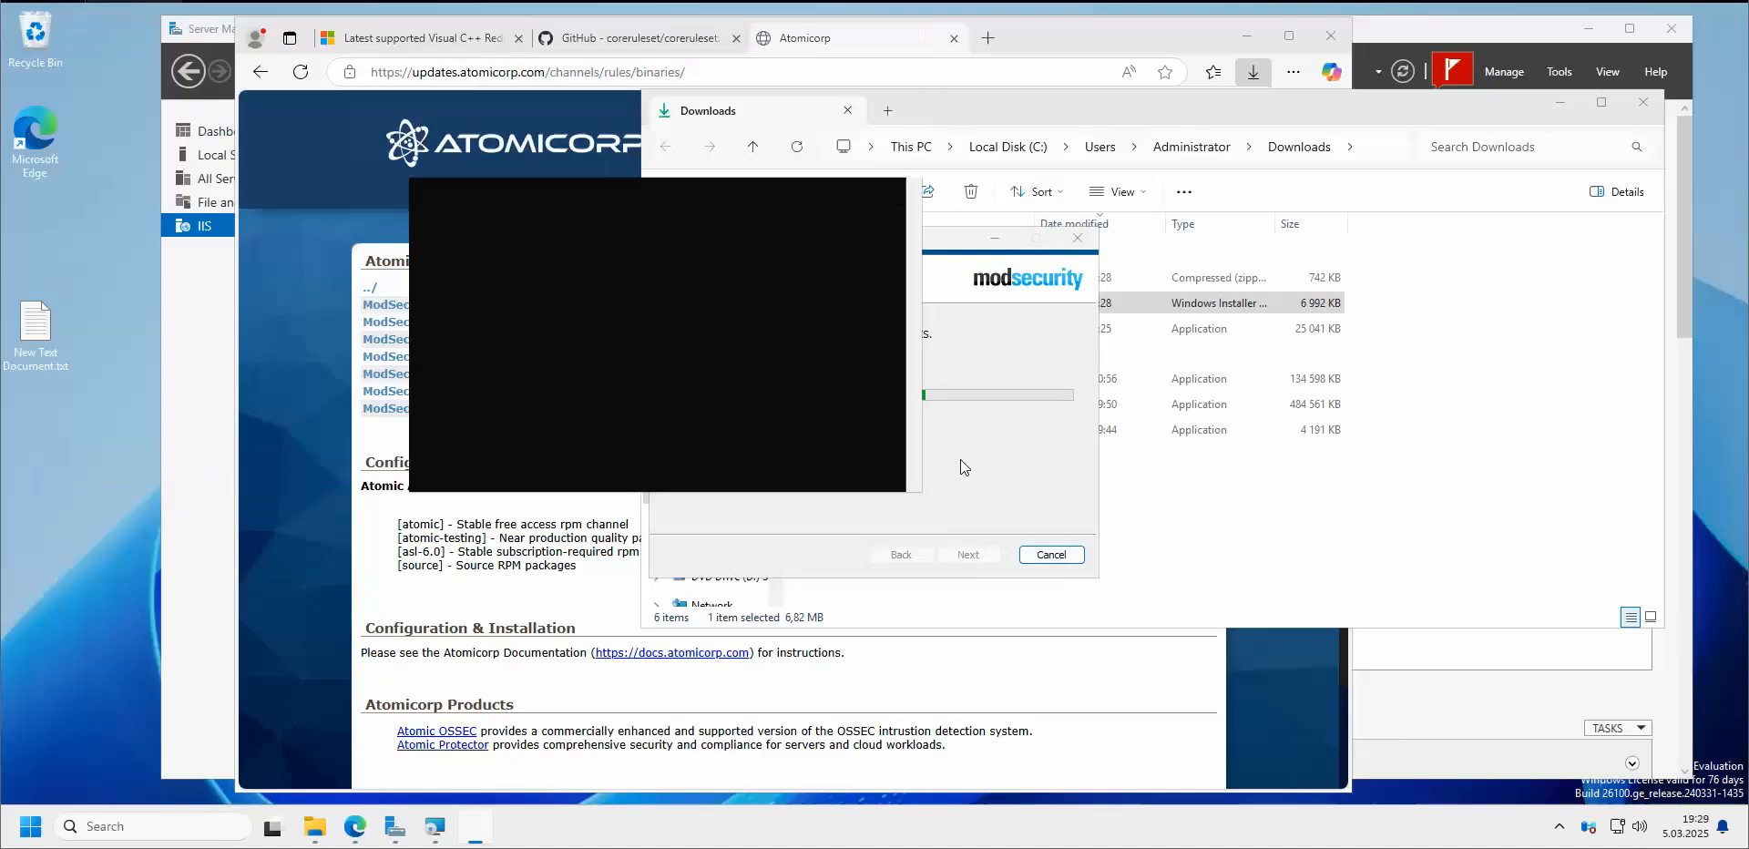
click(968, 555)
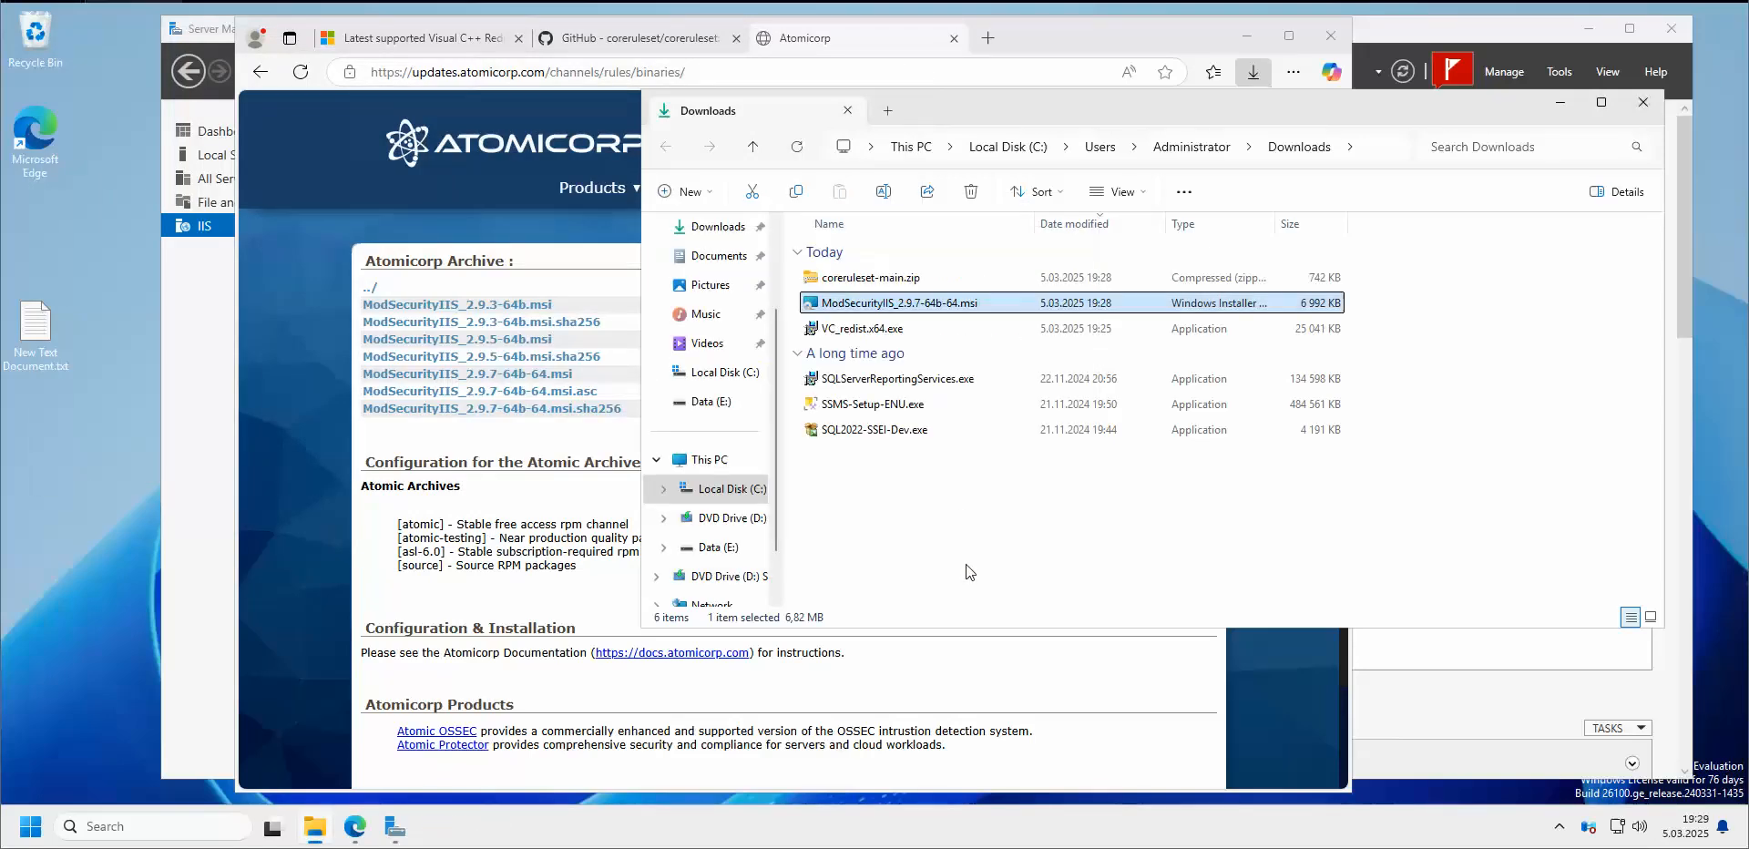
Extract coreruleset-main.zip to the coreruleset-main folder in Downloads, showing the extracted files when complete
click(890, 283)
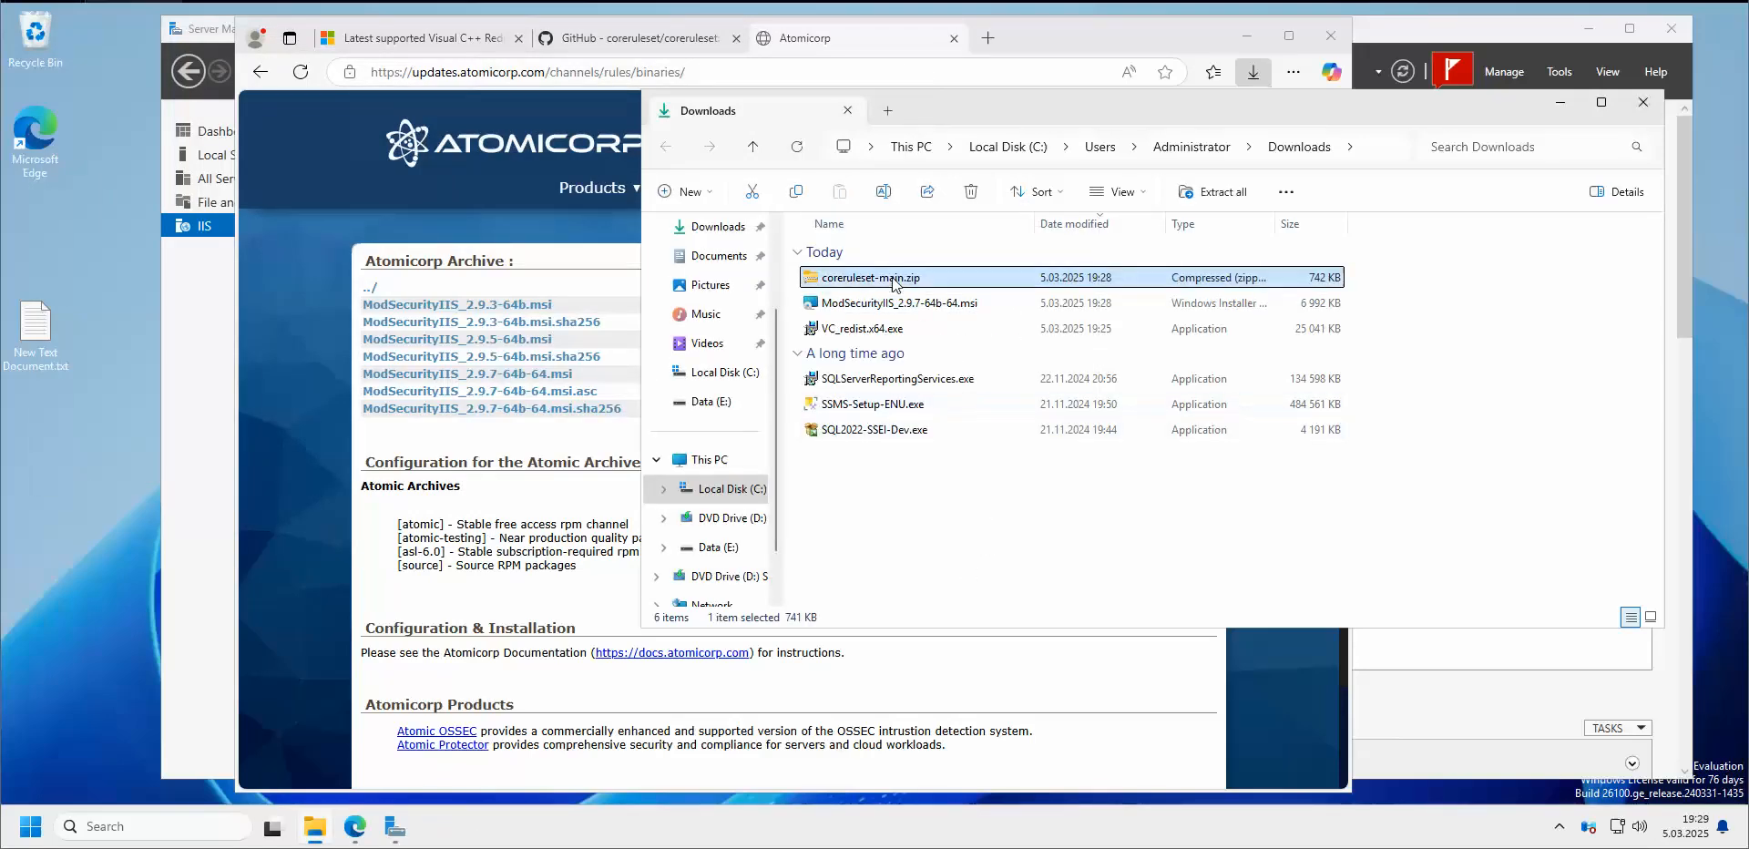
right_click(890, 282)
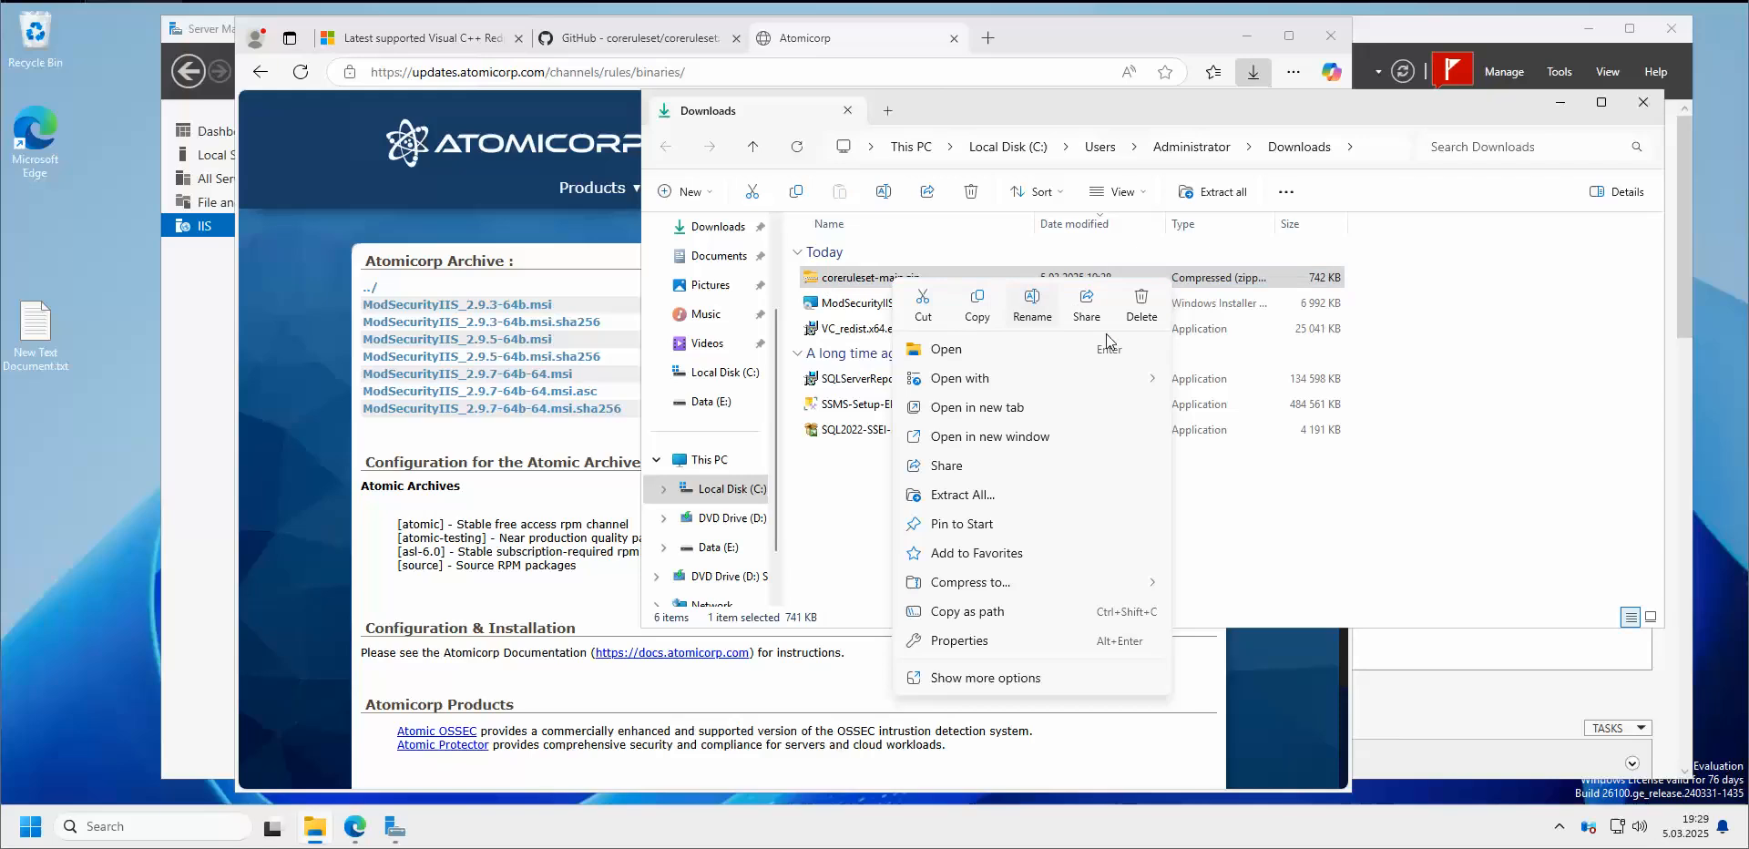
click(966, 495)
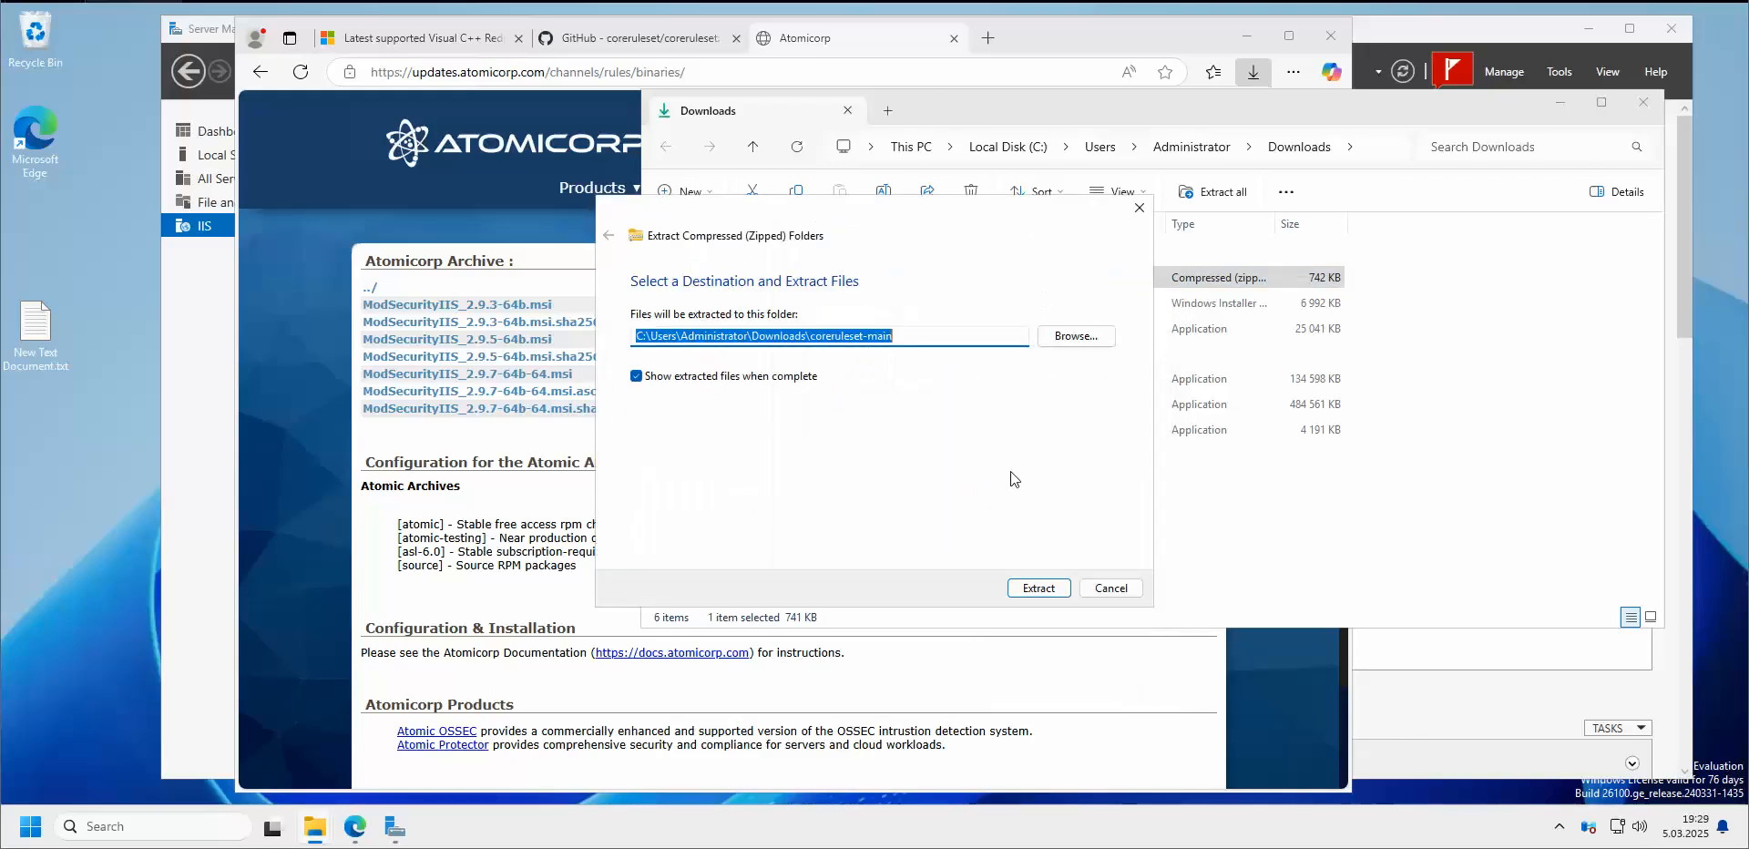
click(1039, 589)
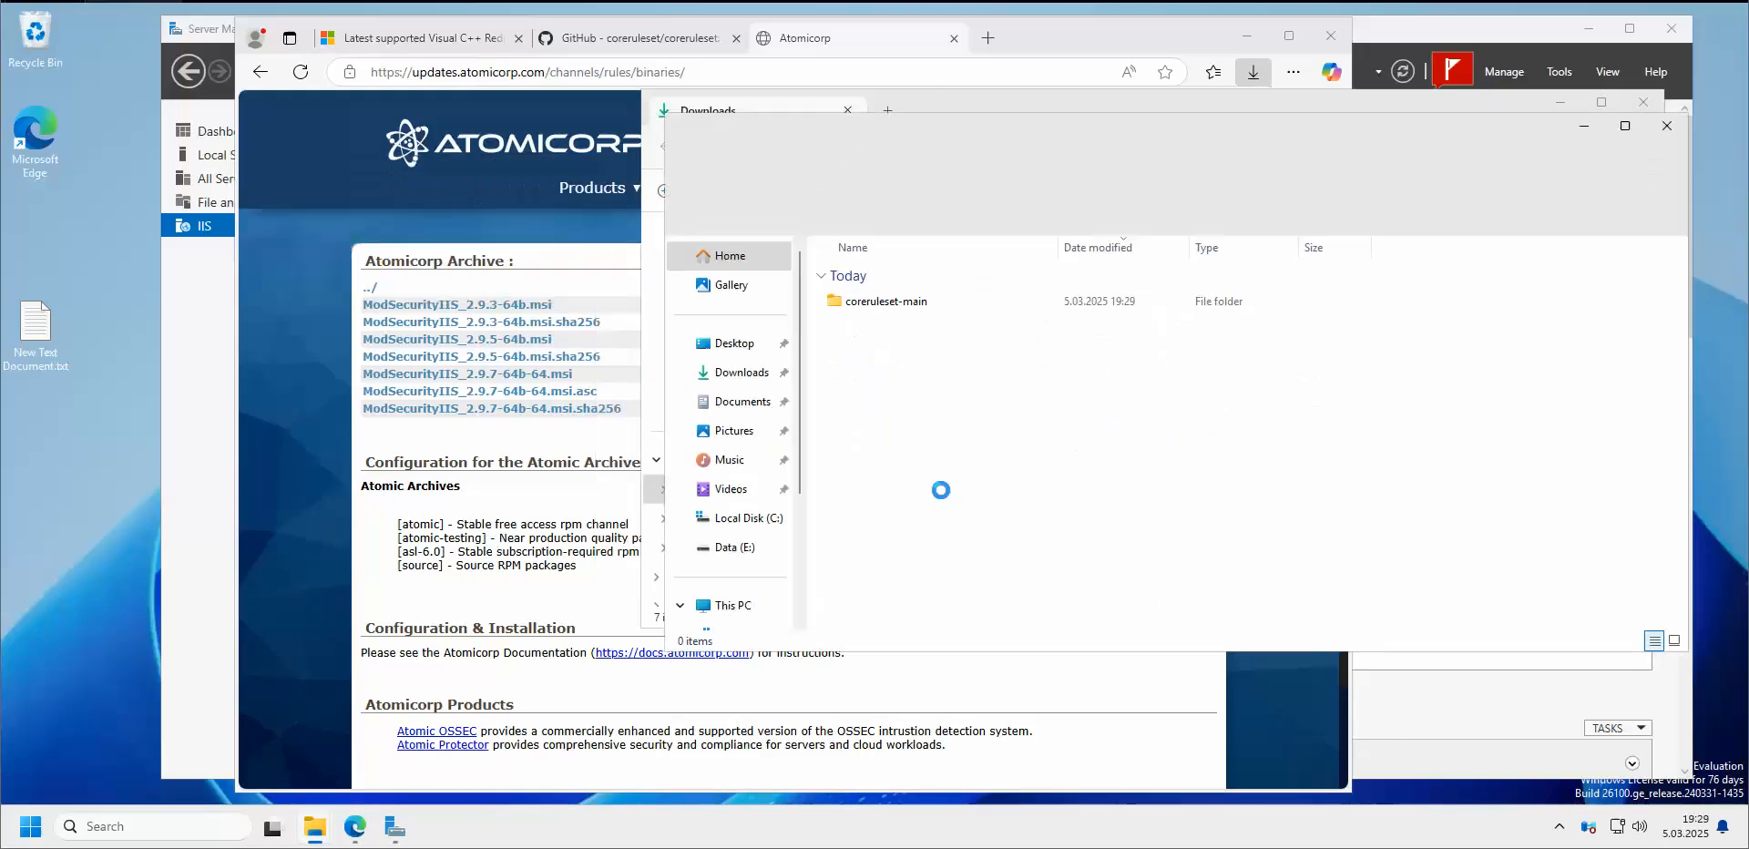
Open the inner coreruleset-main folder and look through its files and subfolders, such as crs-setup.conf.example and rules
drag(943, 141, 659, 150)
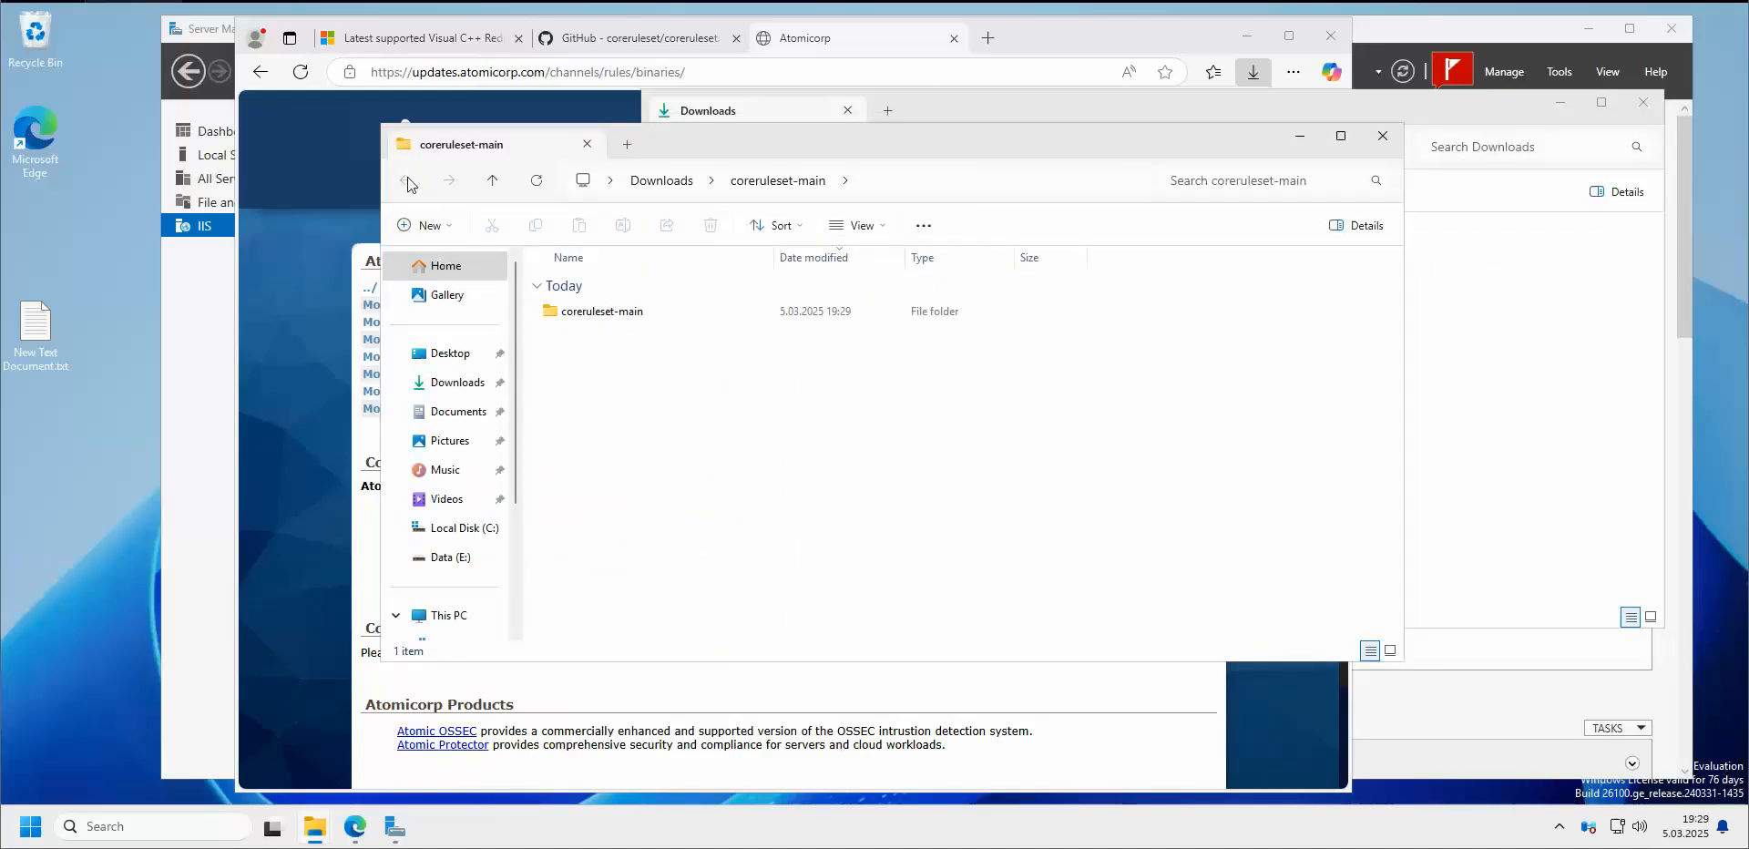
double_click(625, 312)
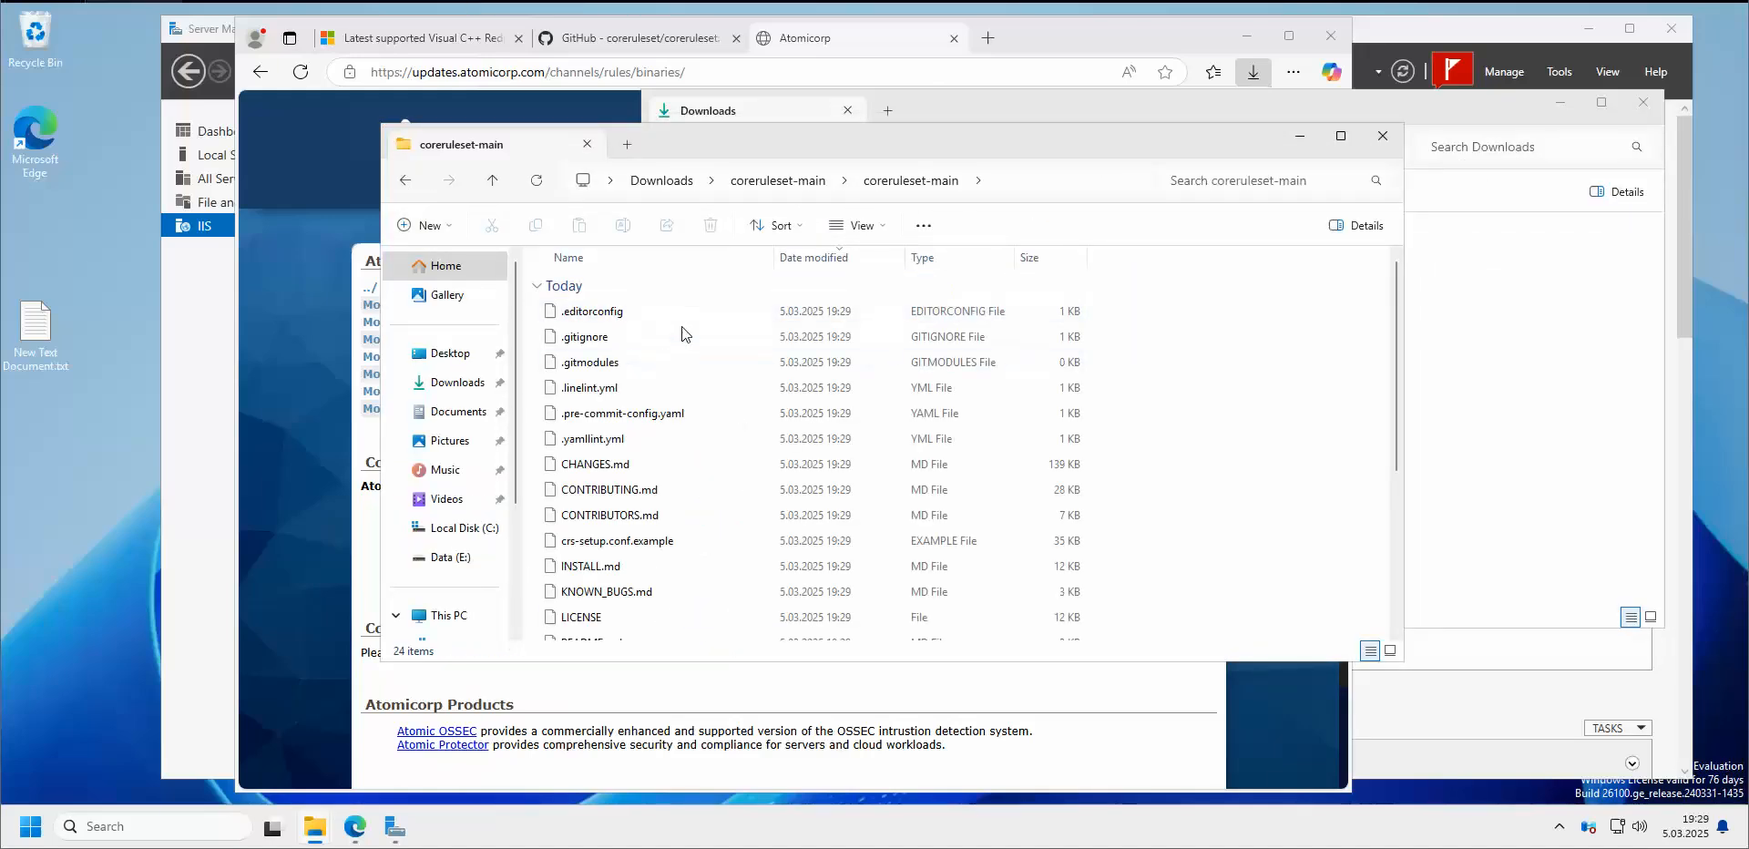
scroll(682, 334, down, 3)
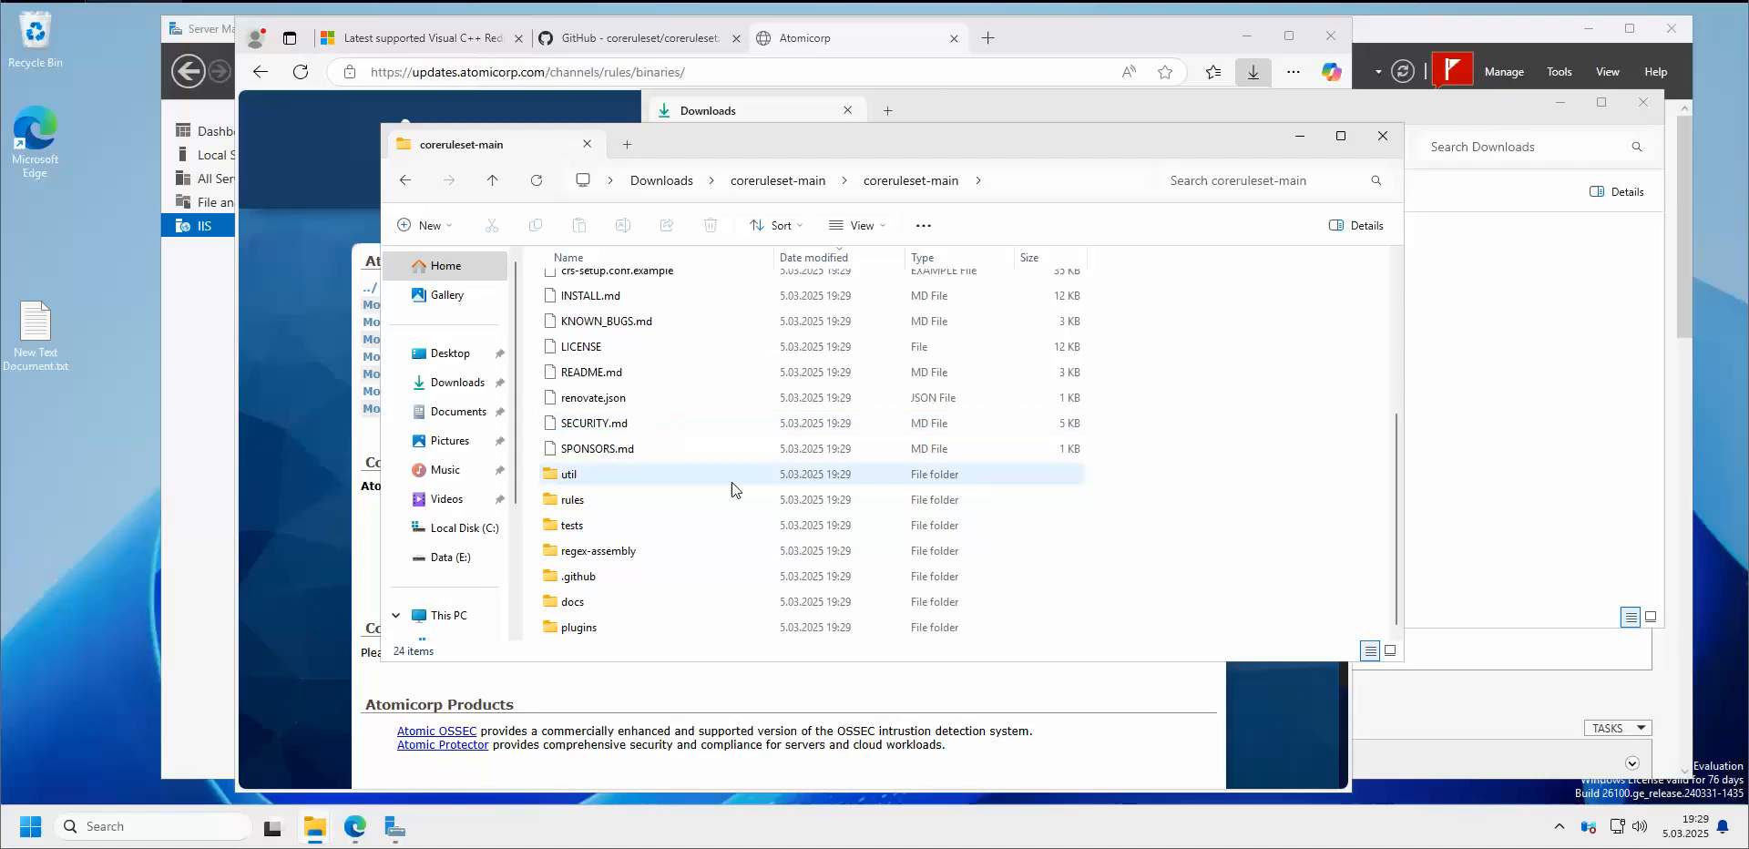
scroll(731, 483, up, 2)
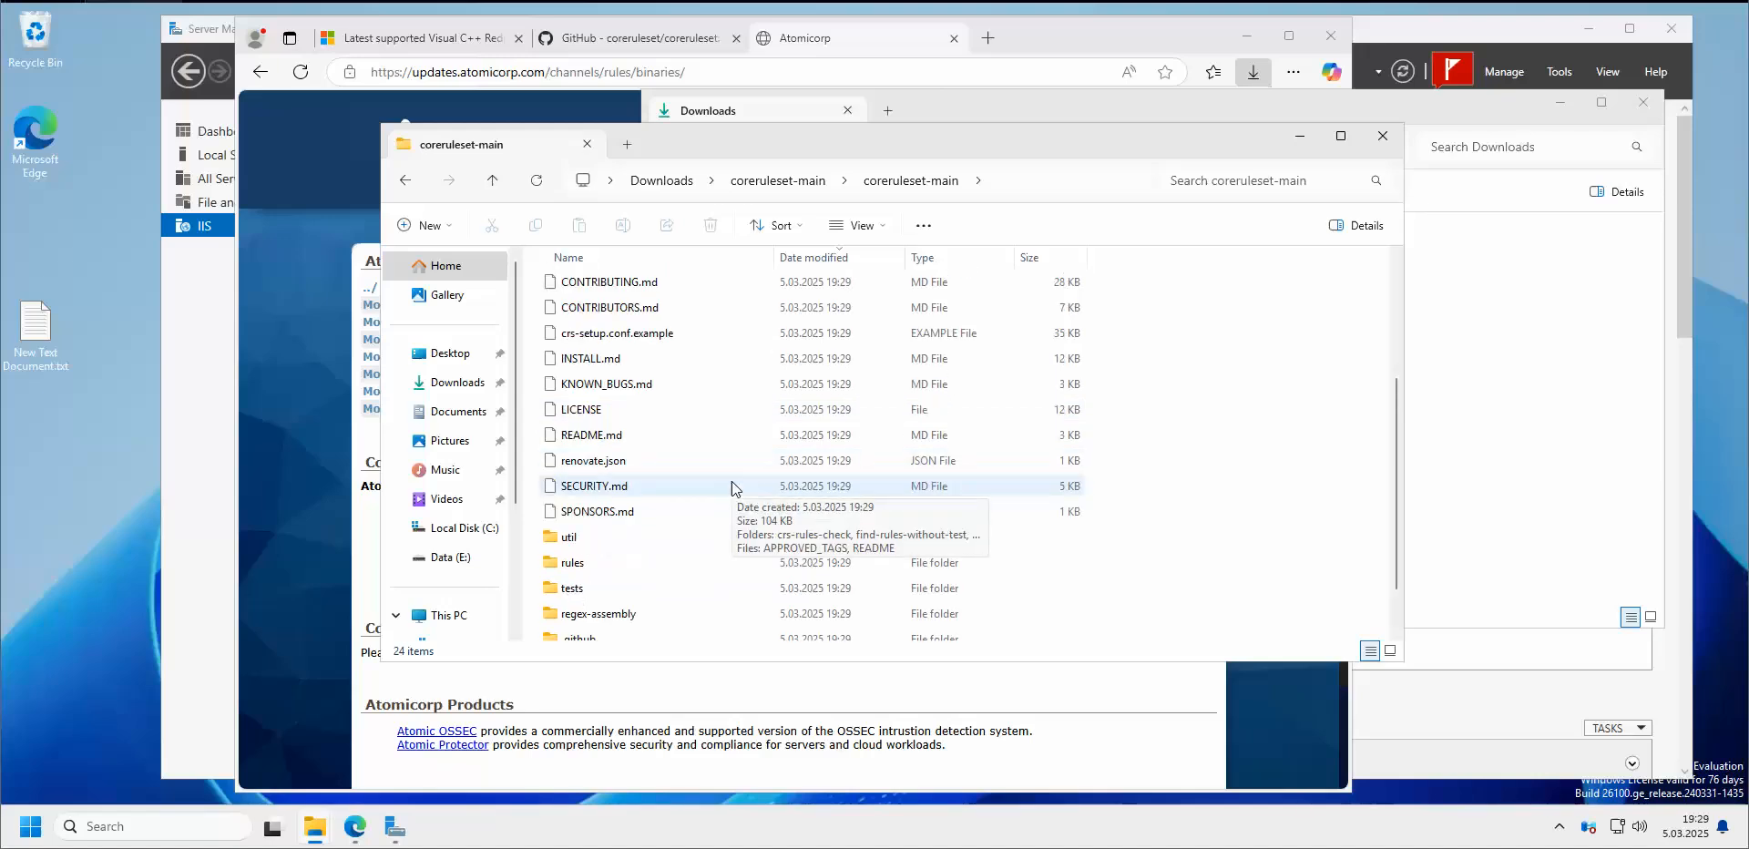
Review the list of extracted core rule set files and close that folder window
scroll(732, 487, up, 2)
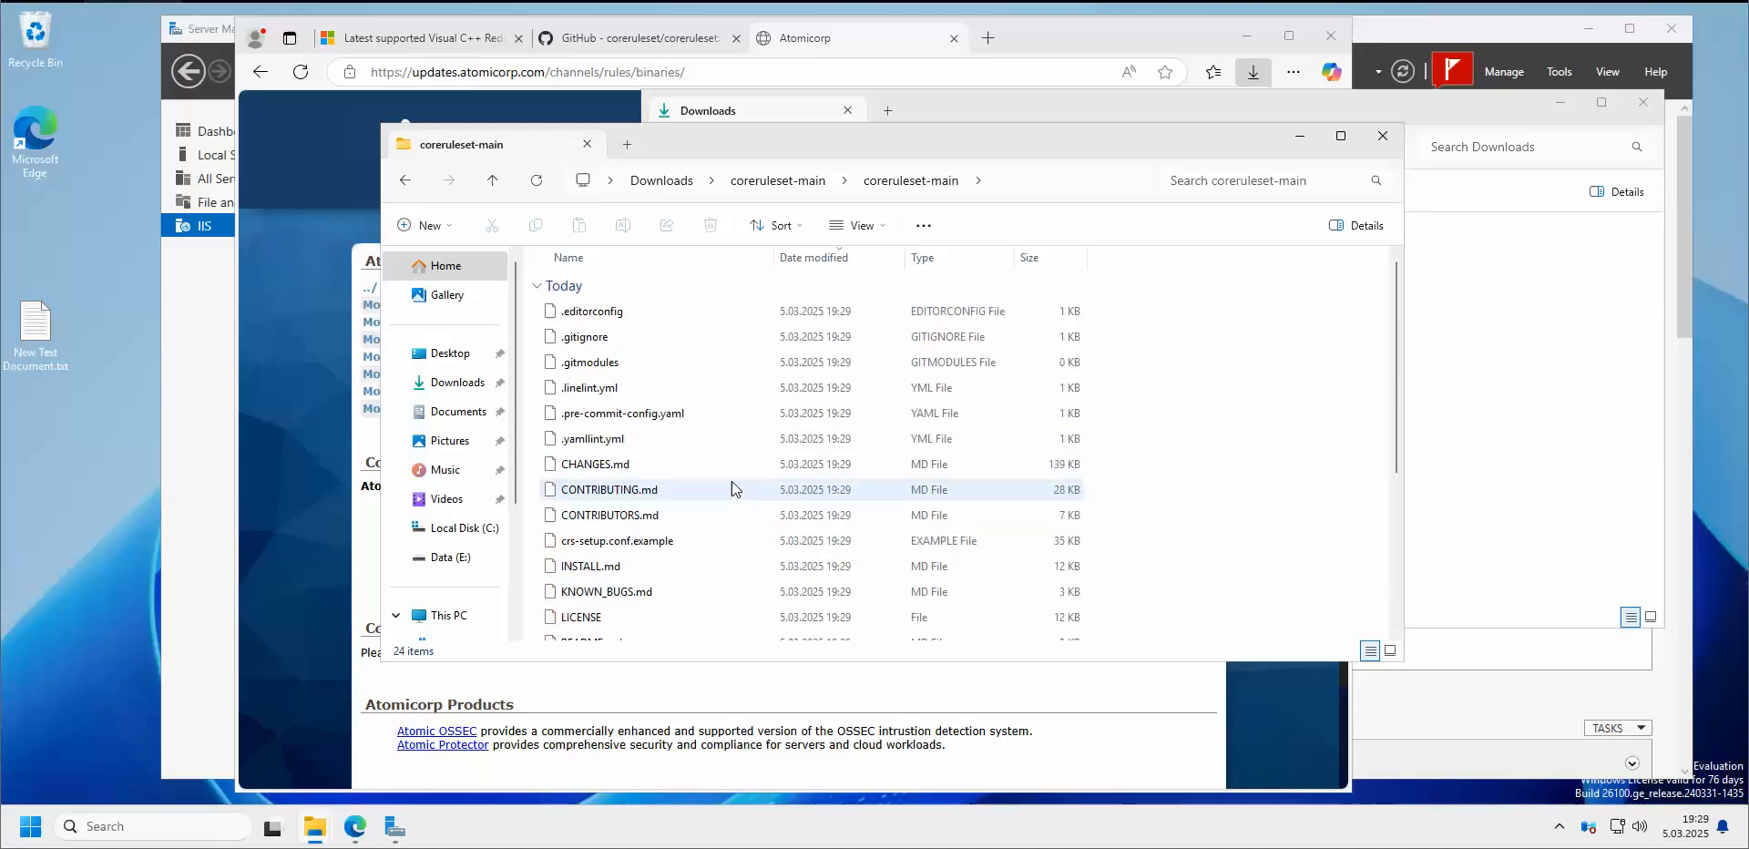
scroll(730, 481, down, 4)
scroll(731, 479, up, 4)
click(1382, 138)
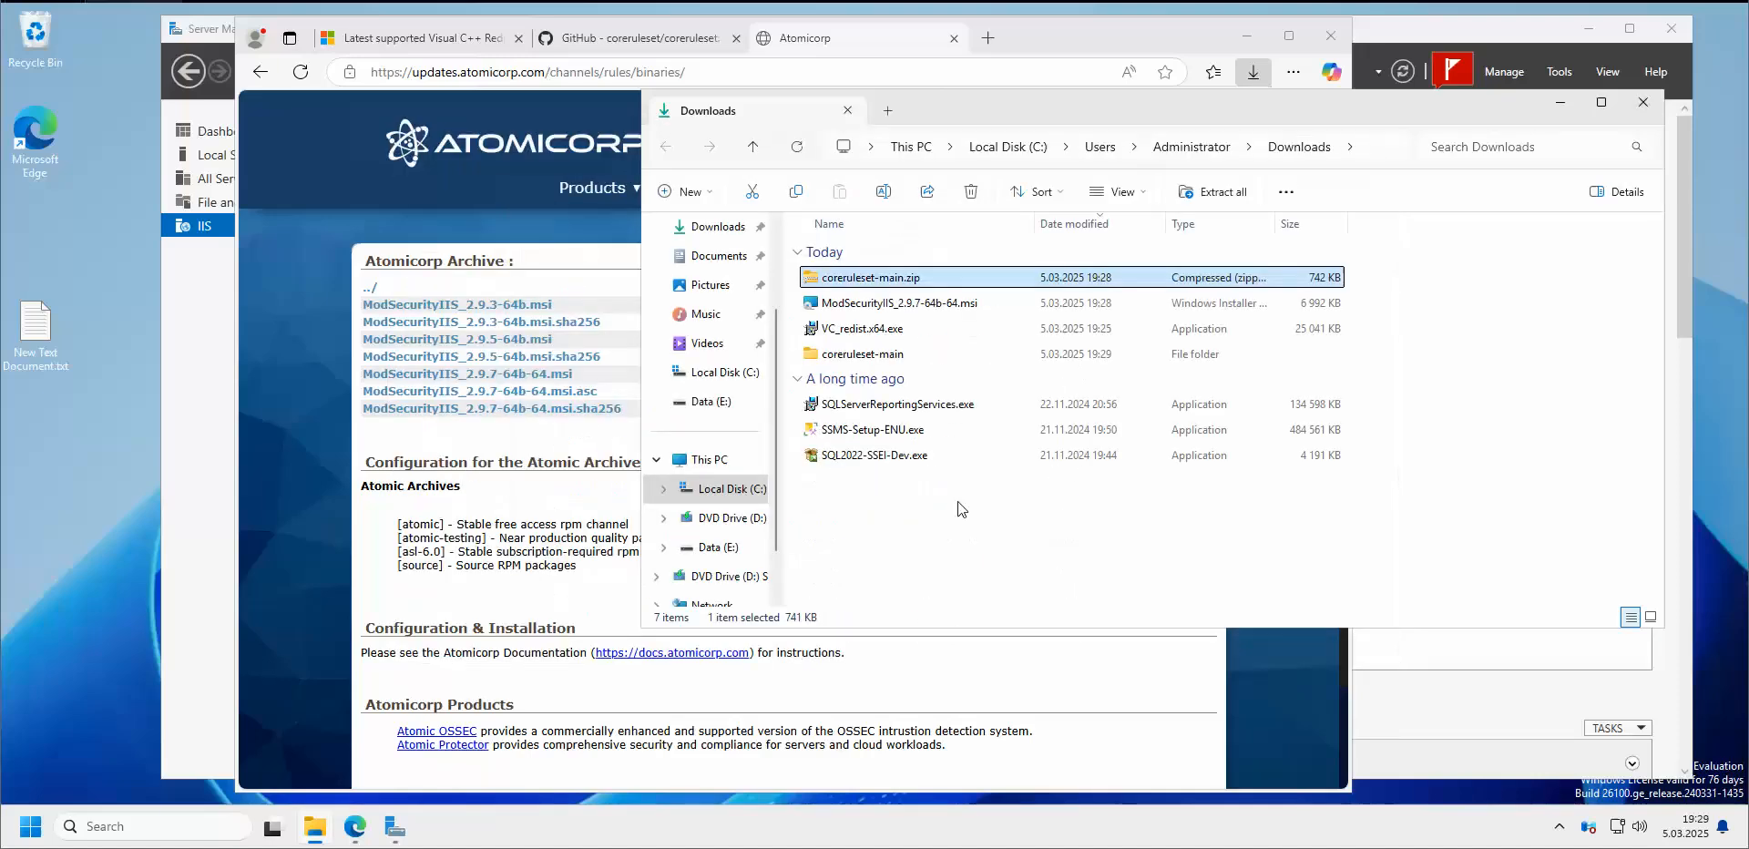
Move the inner coreruleset-main folder from the extracted folder in Downloads to the desktop, and return to Downloads
click(880, 356)
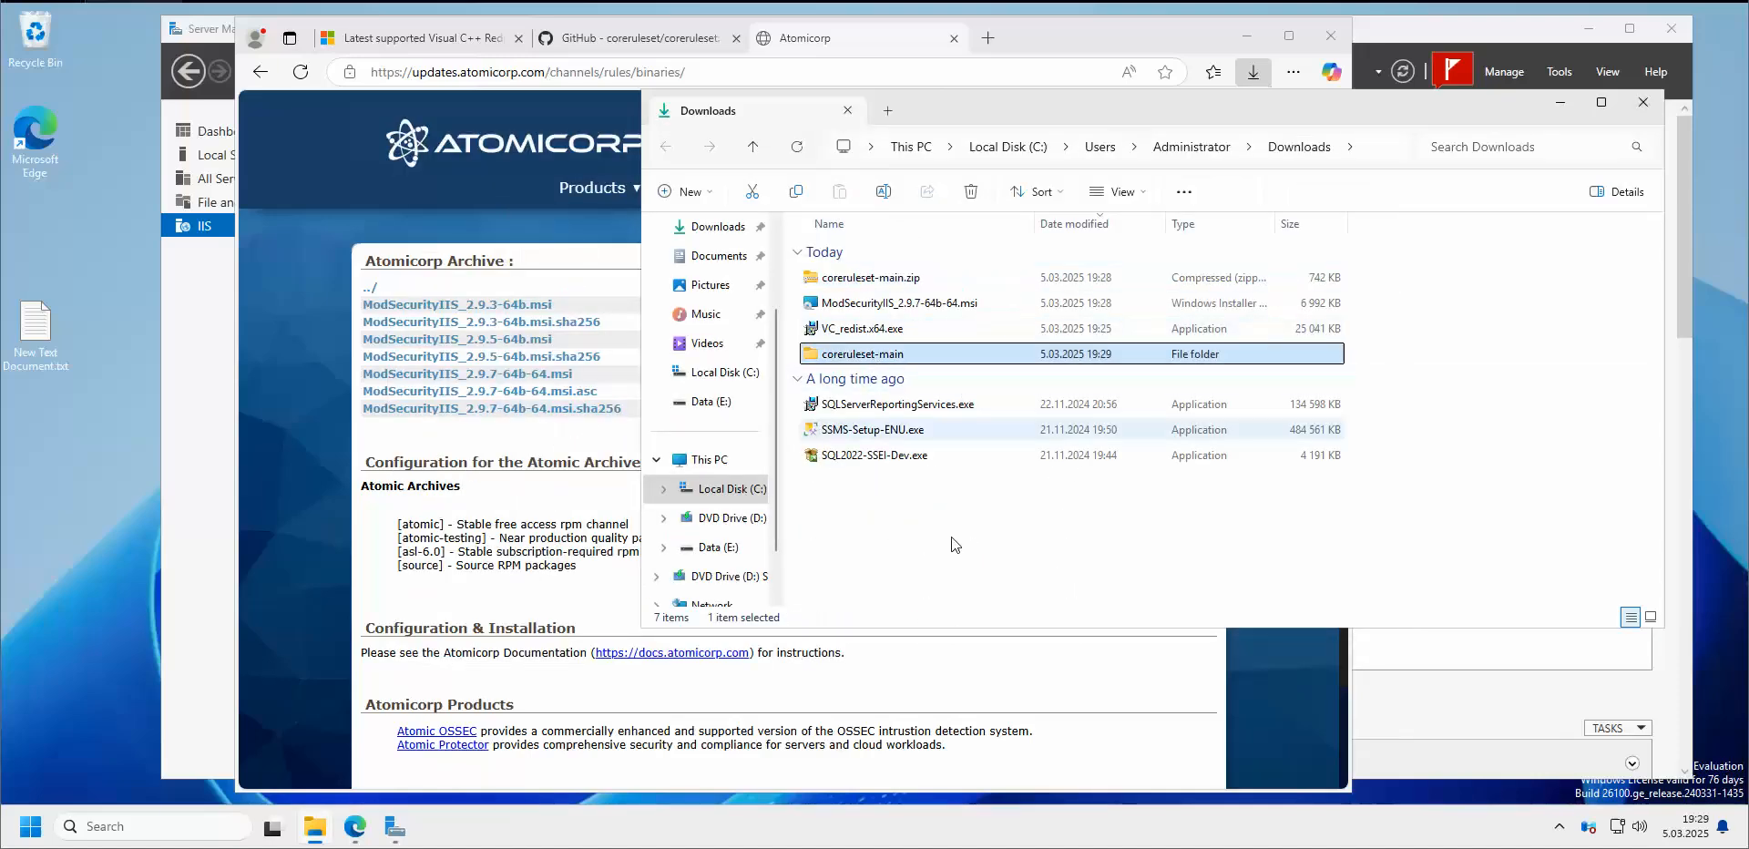
click(1368, 354)
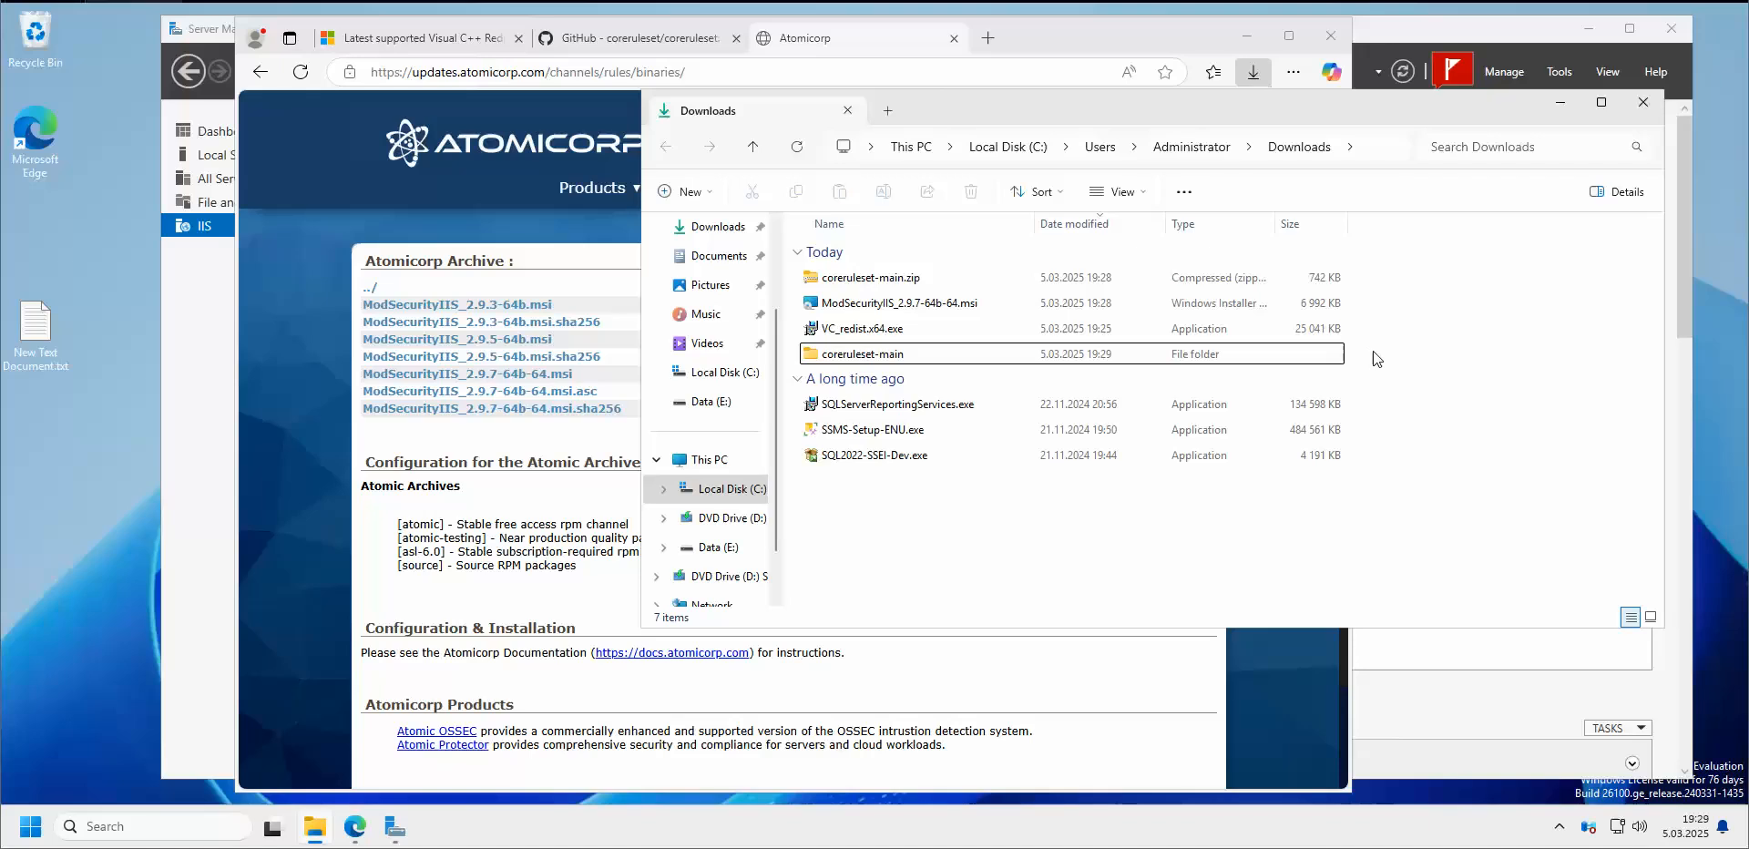
drag(1375, 324, 926, 276)
double_click(861, 355)
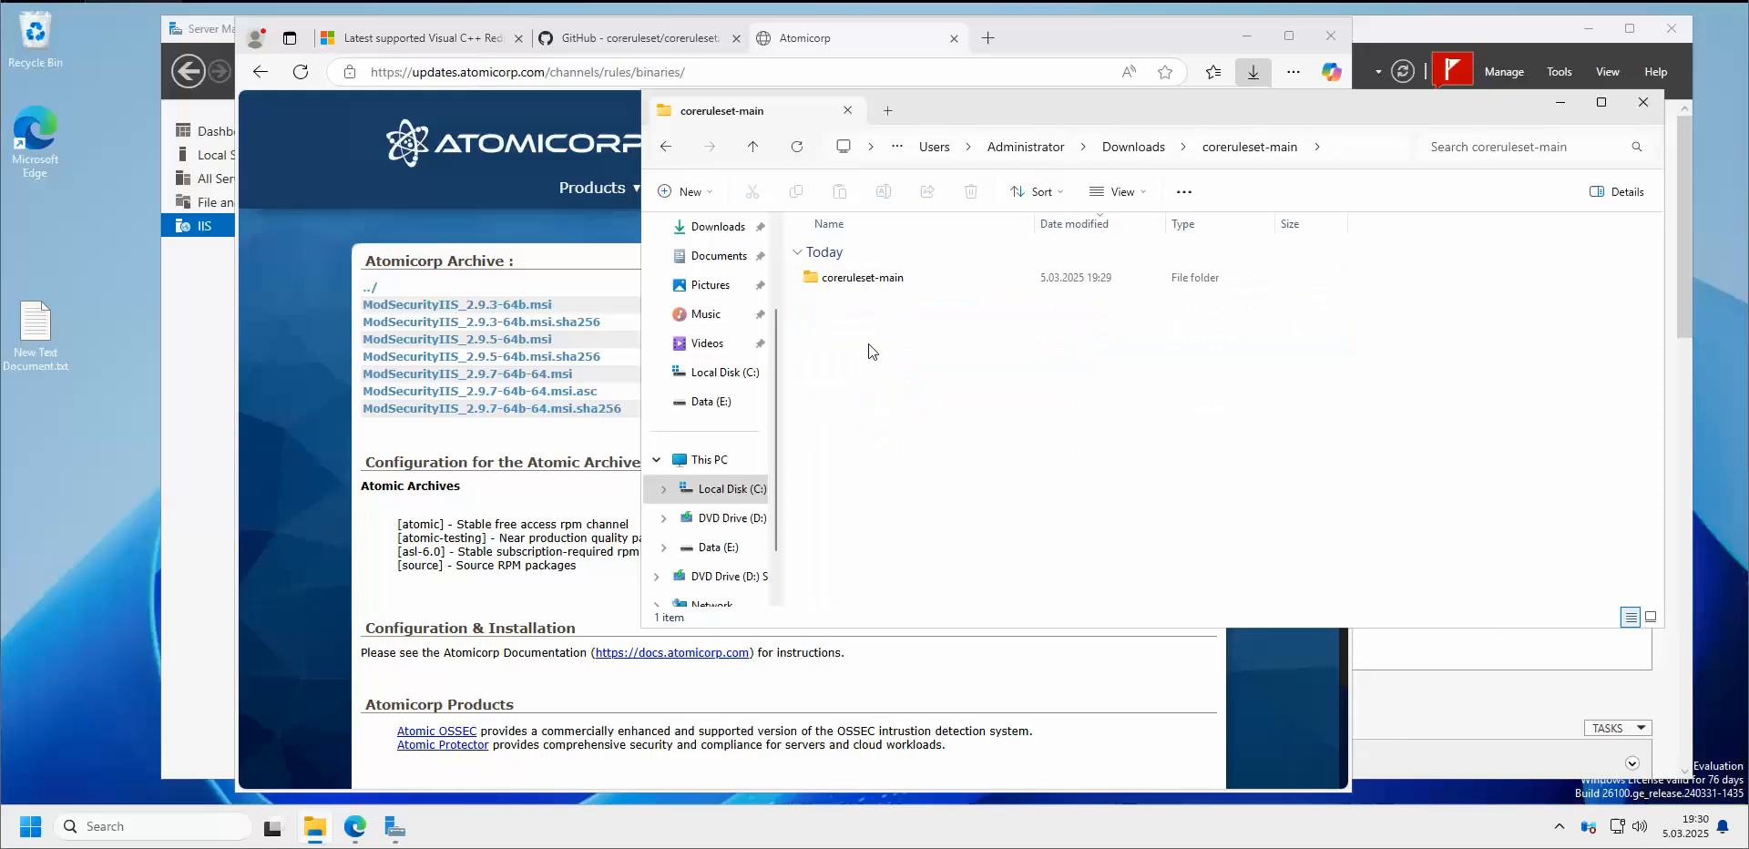
click(854, 279)
drag(856, 282, 36, 429)
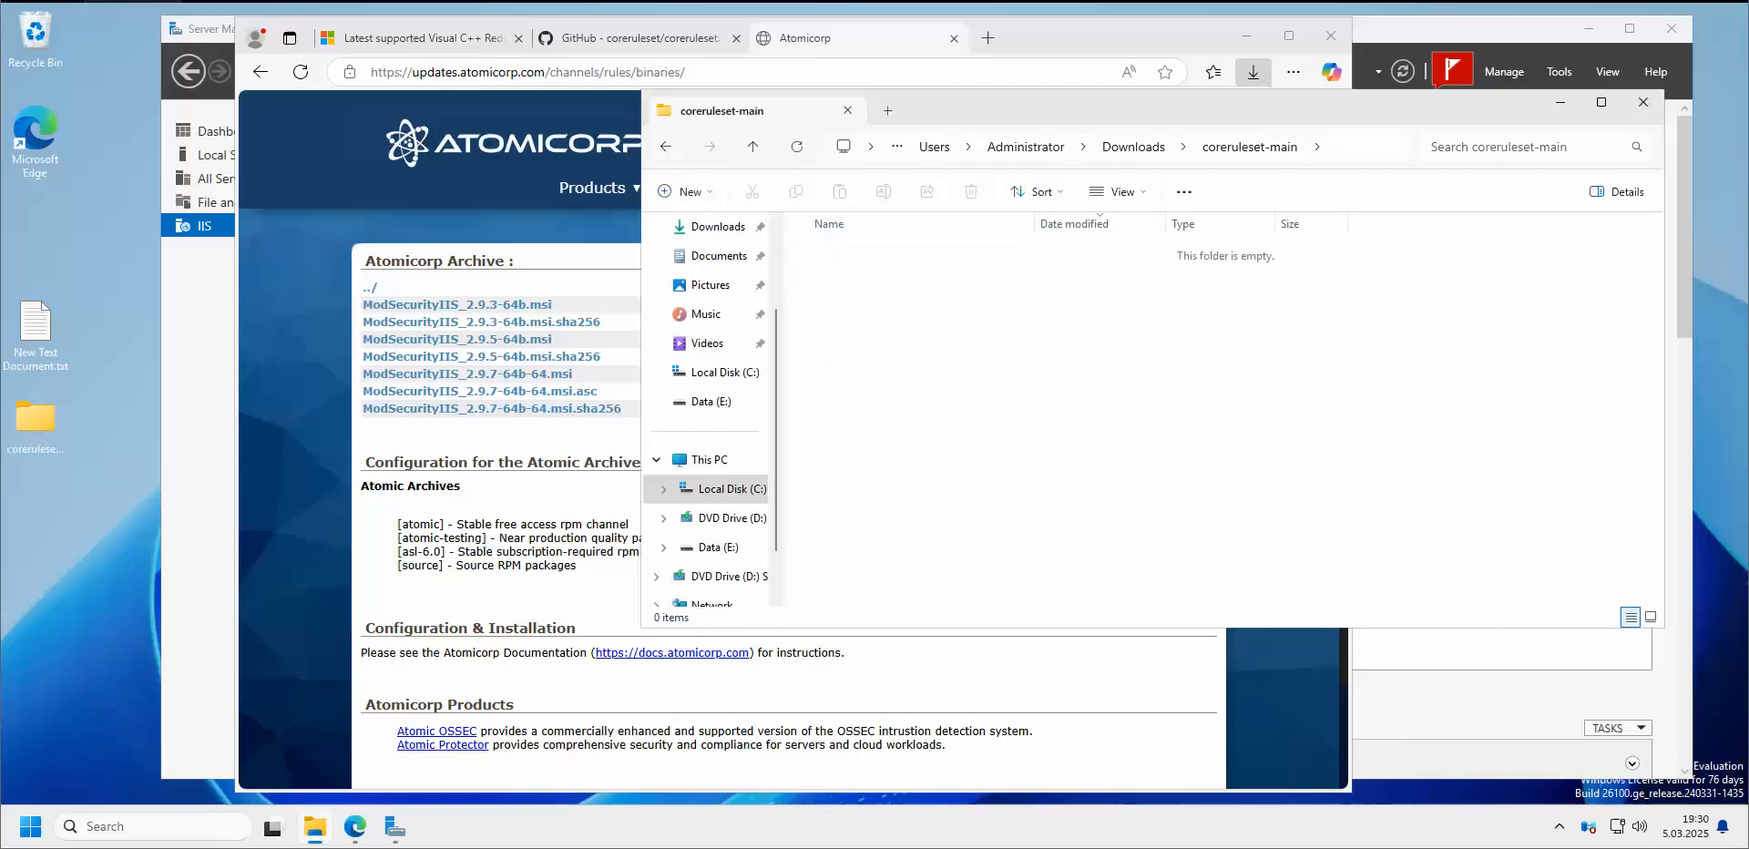
click(668, 148)
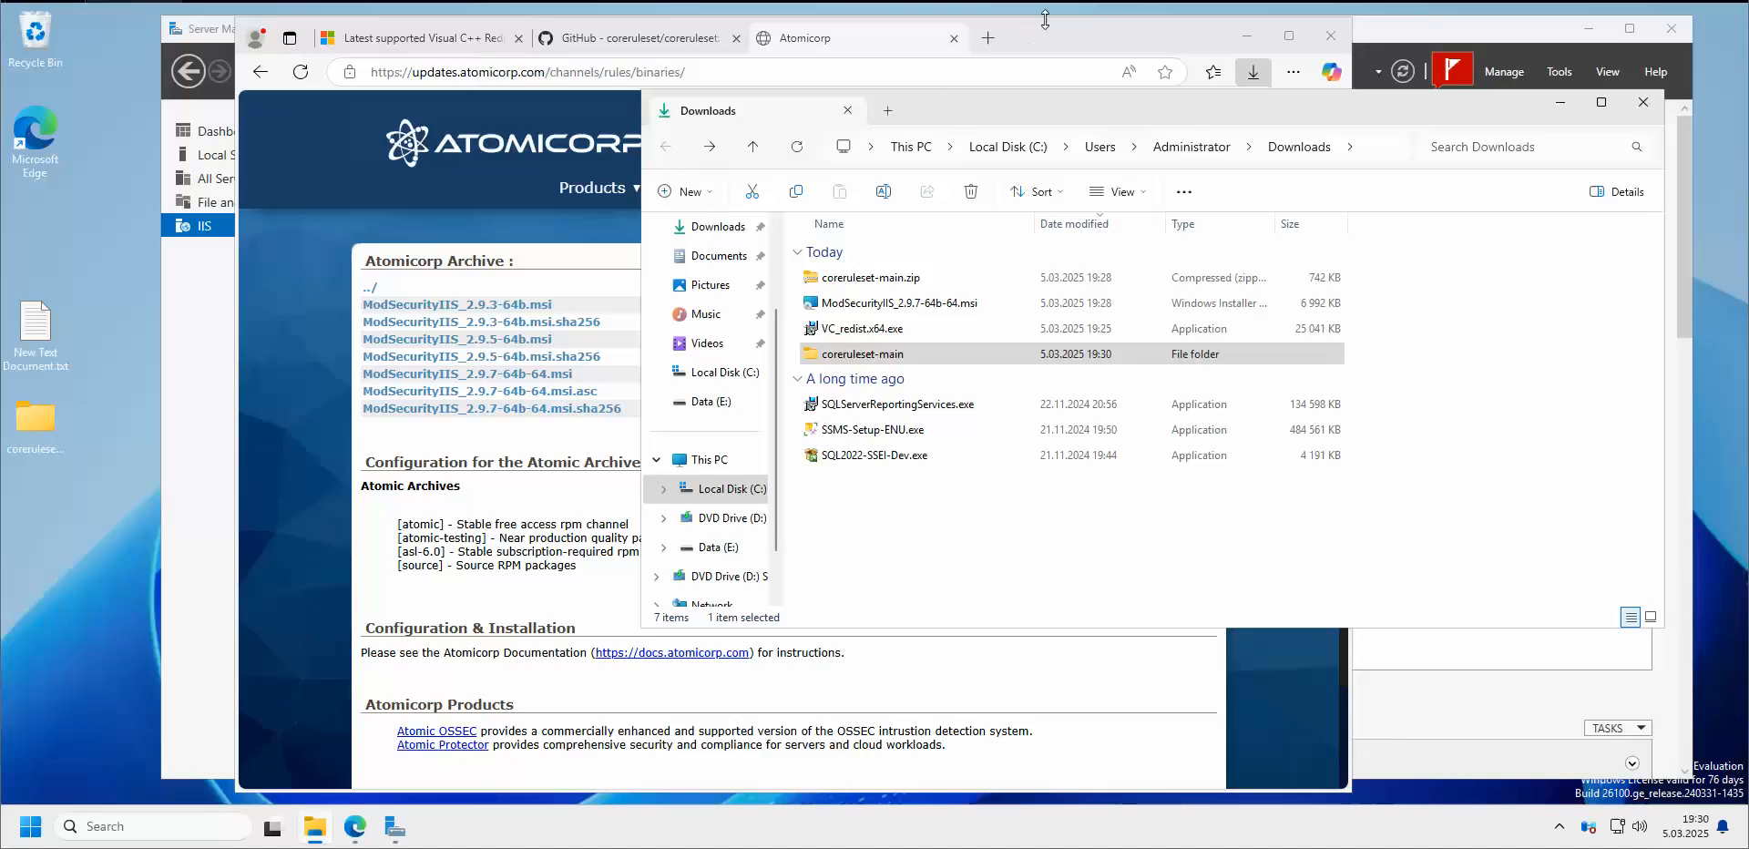
Switch to Server Manager, launch IIS Manager for the SQL server, and show the server's home features
click(211, 450)
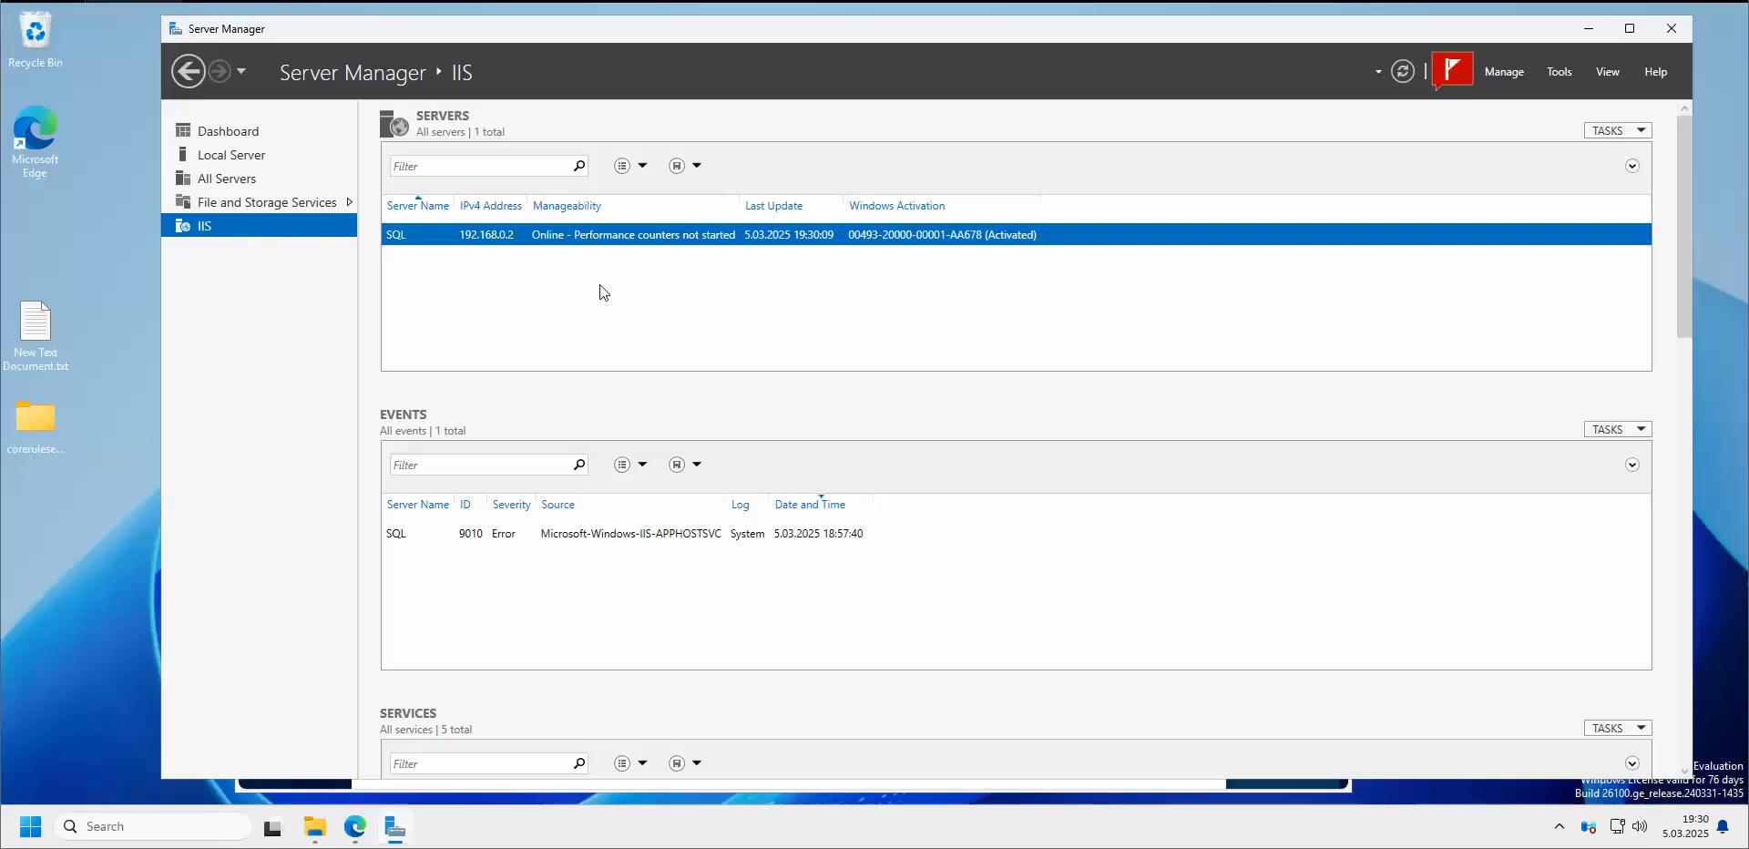
right_click(637, 243)
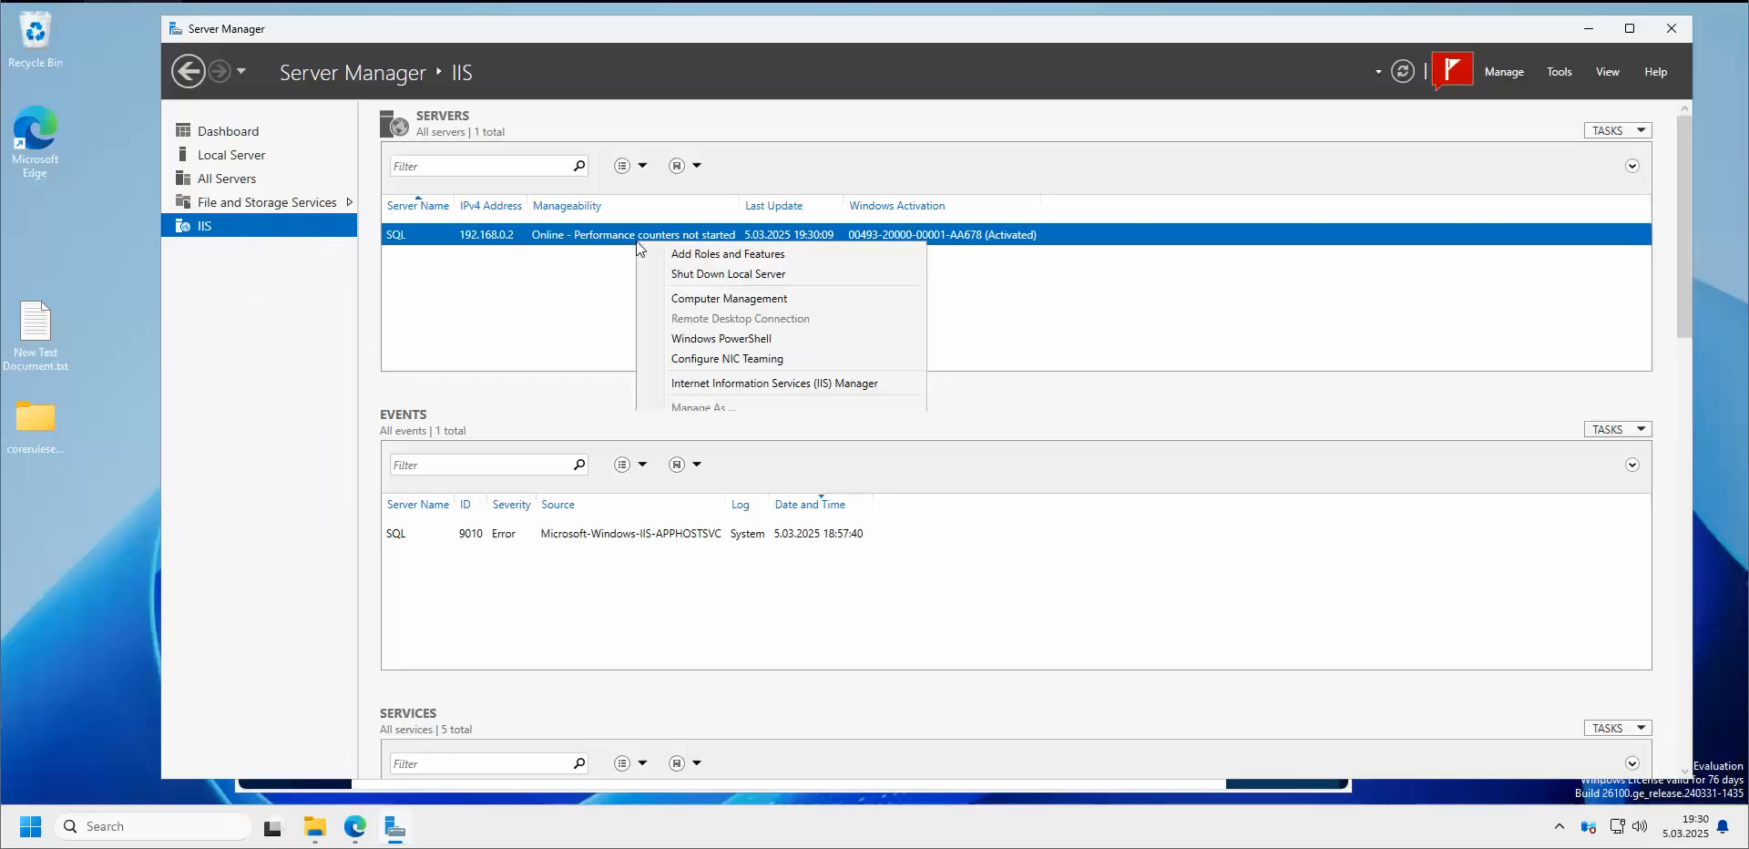
click(745, 384)
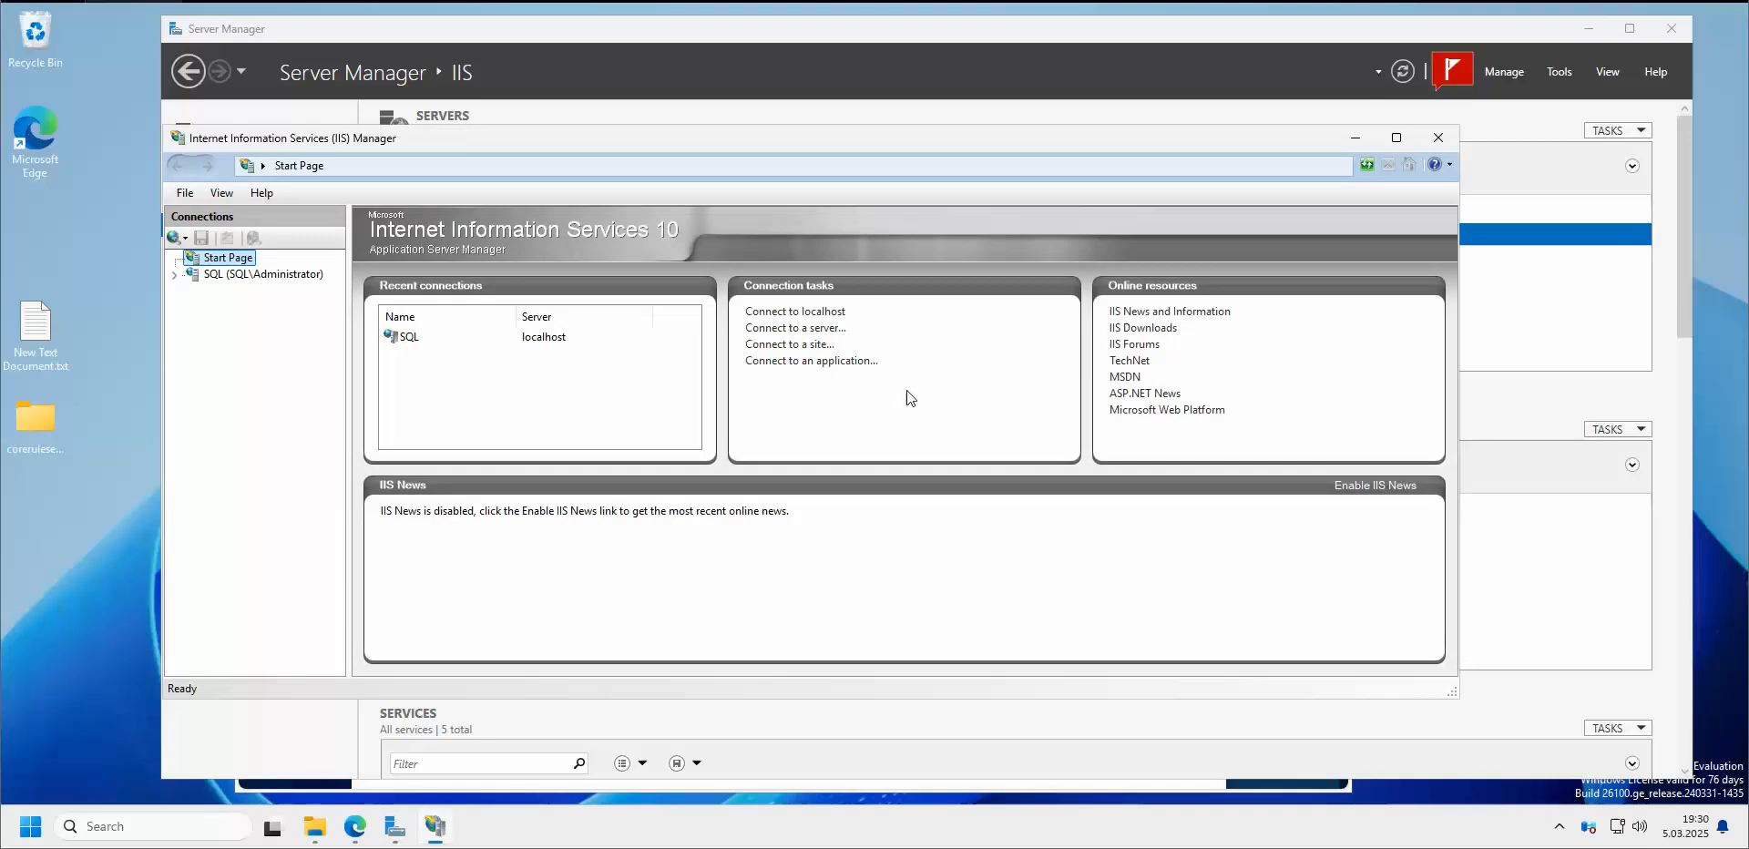
click(205, 274)
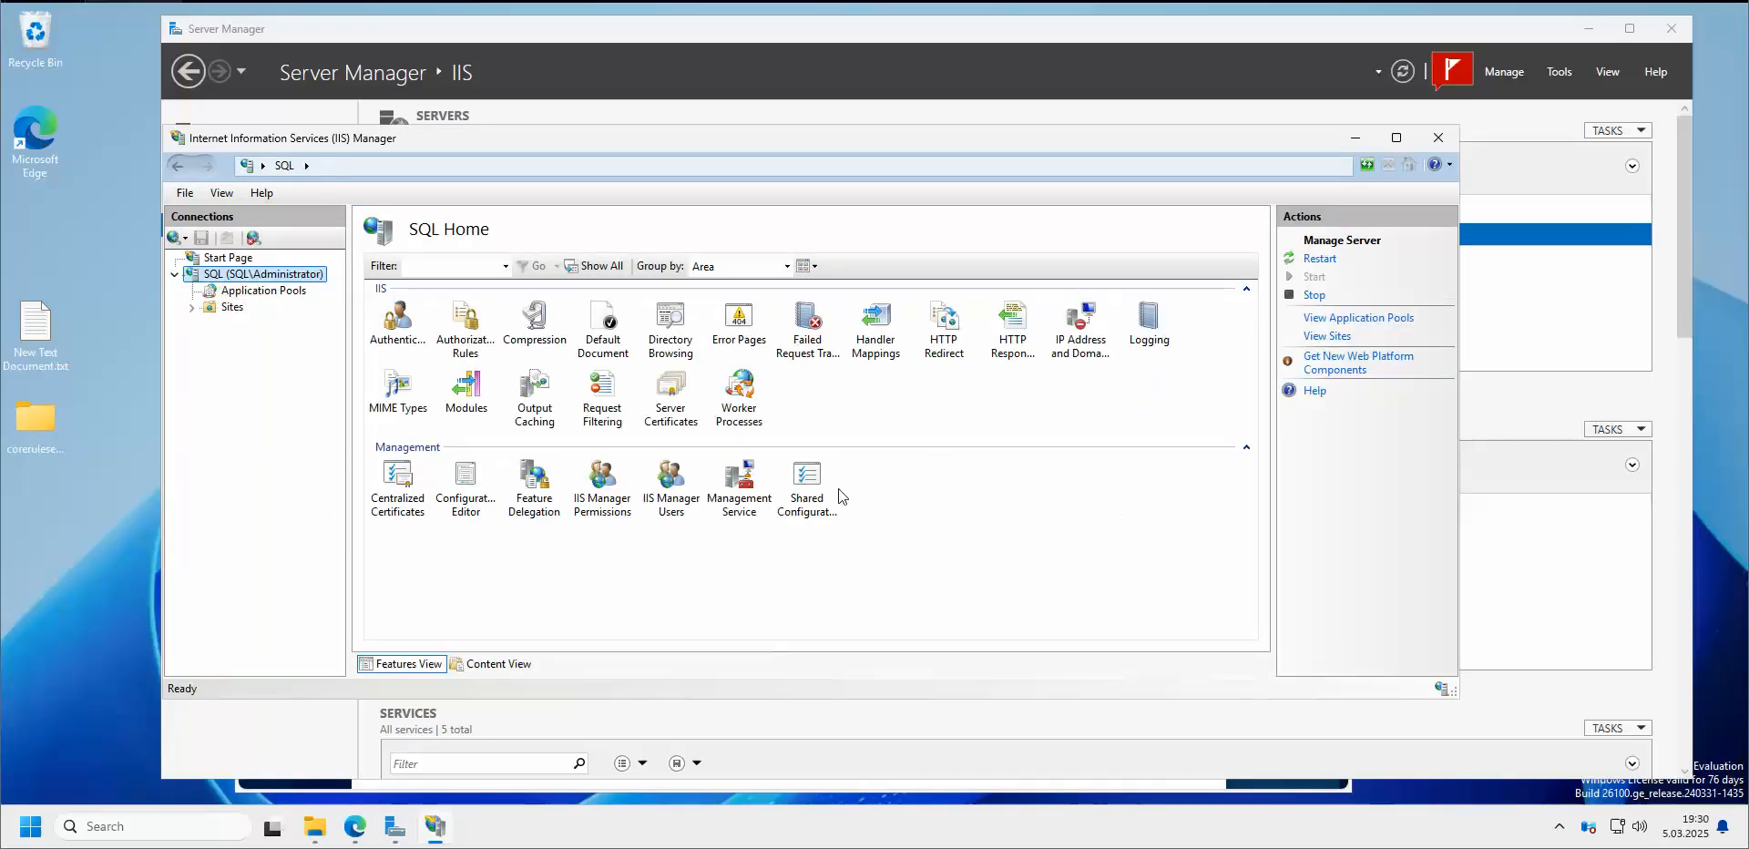
click(868, 424)
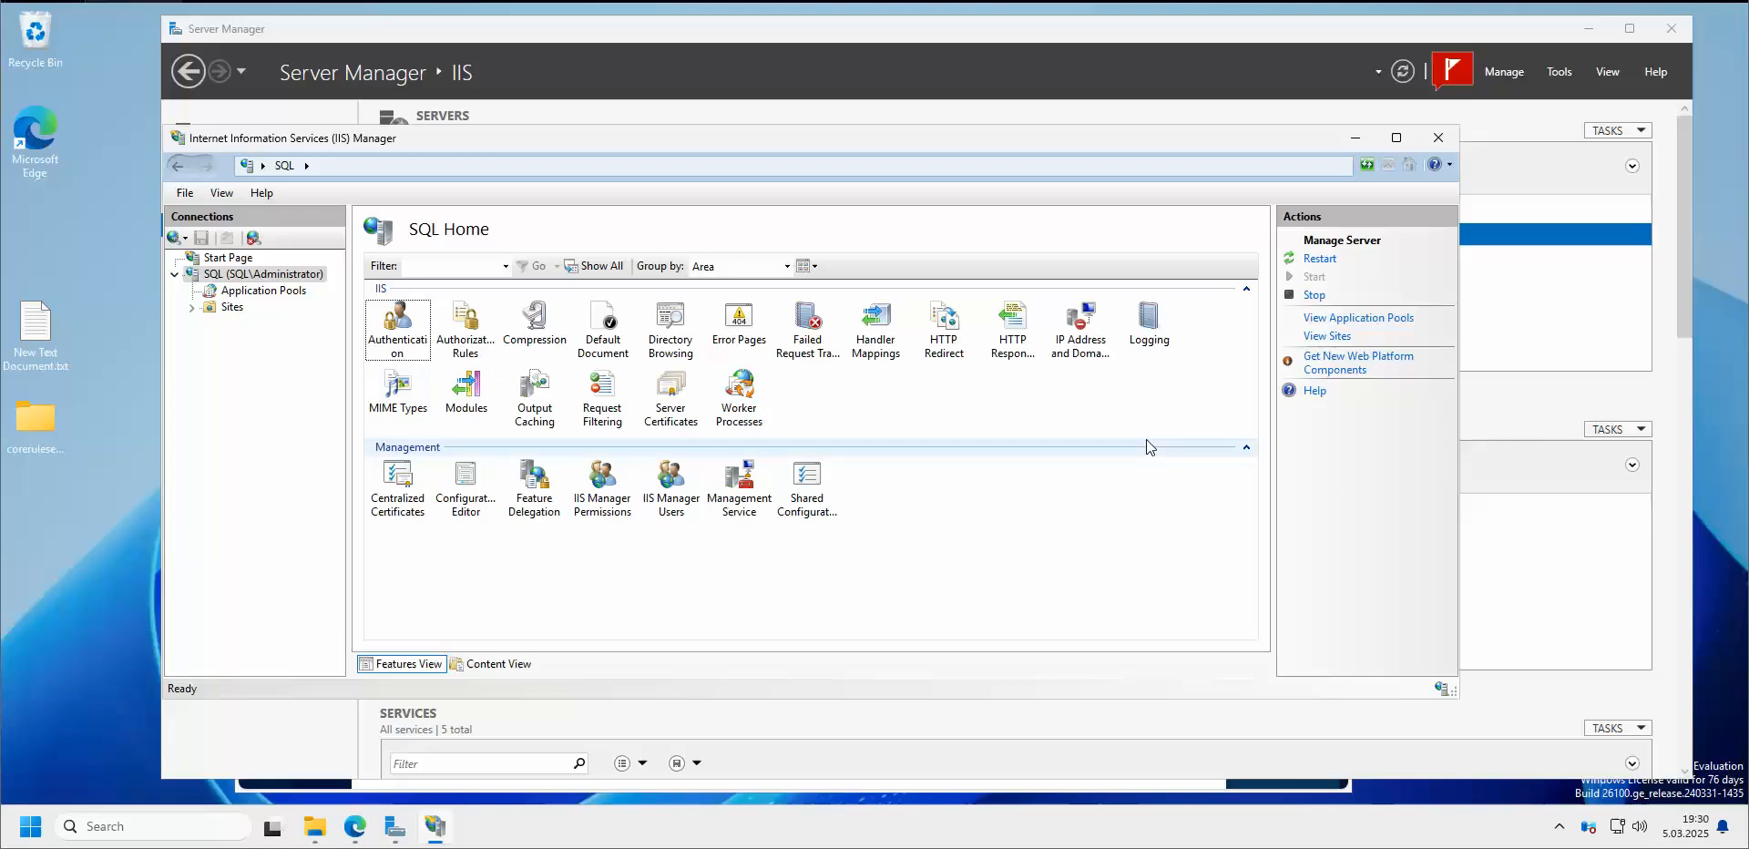
Look over the Default Web Site's features under Sites, and restart the SQL web server
click(192, 307)
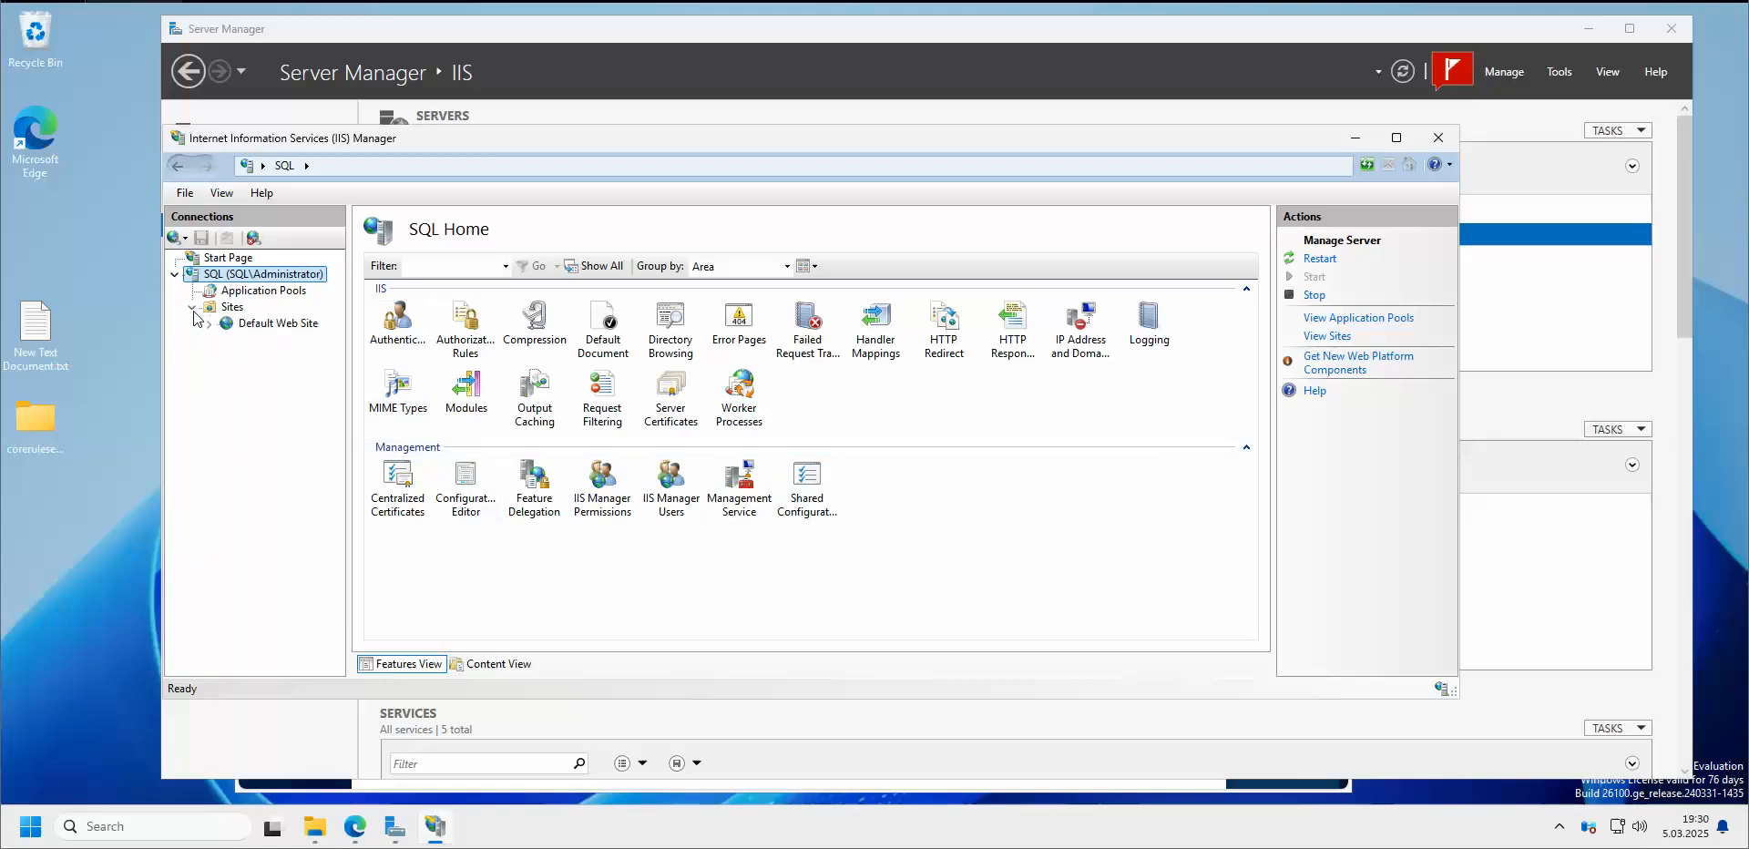
click(263, 326)
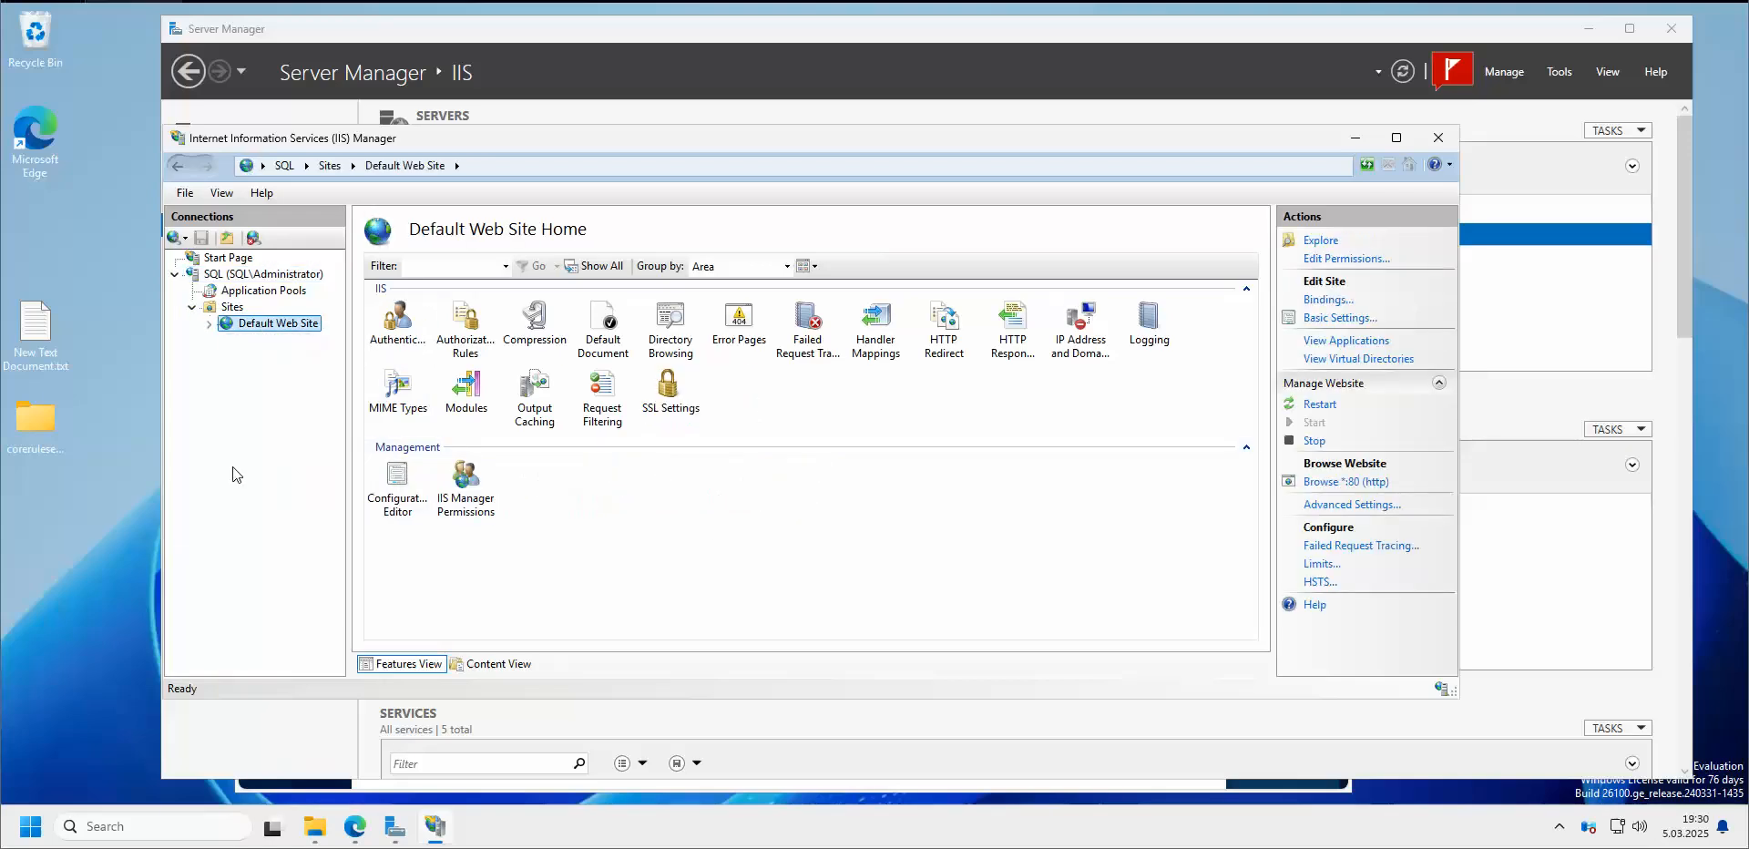
click(949, 393)
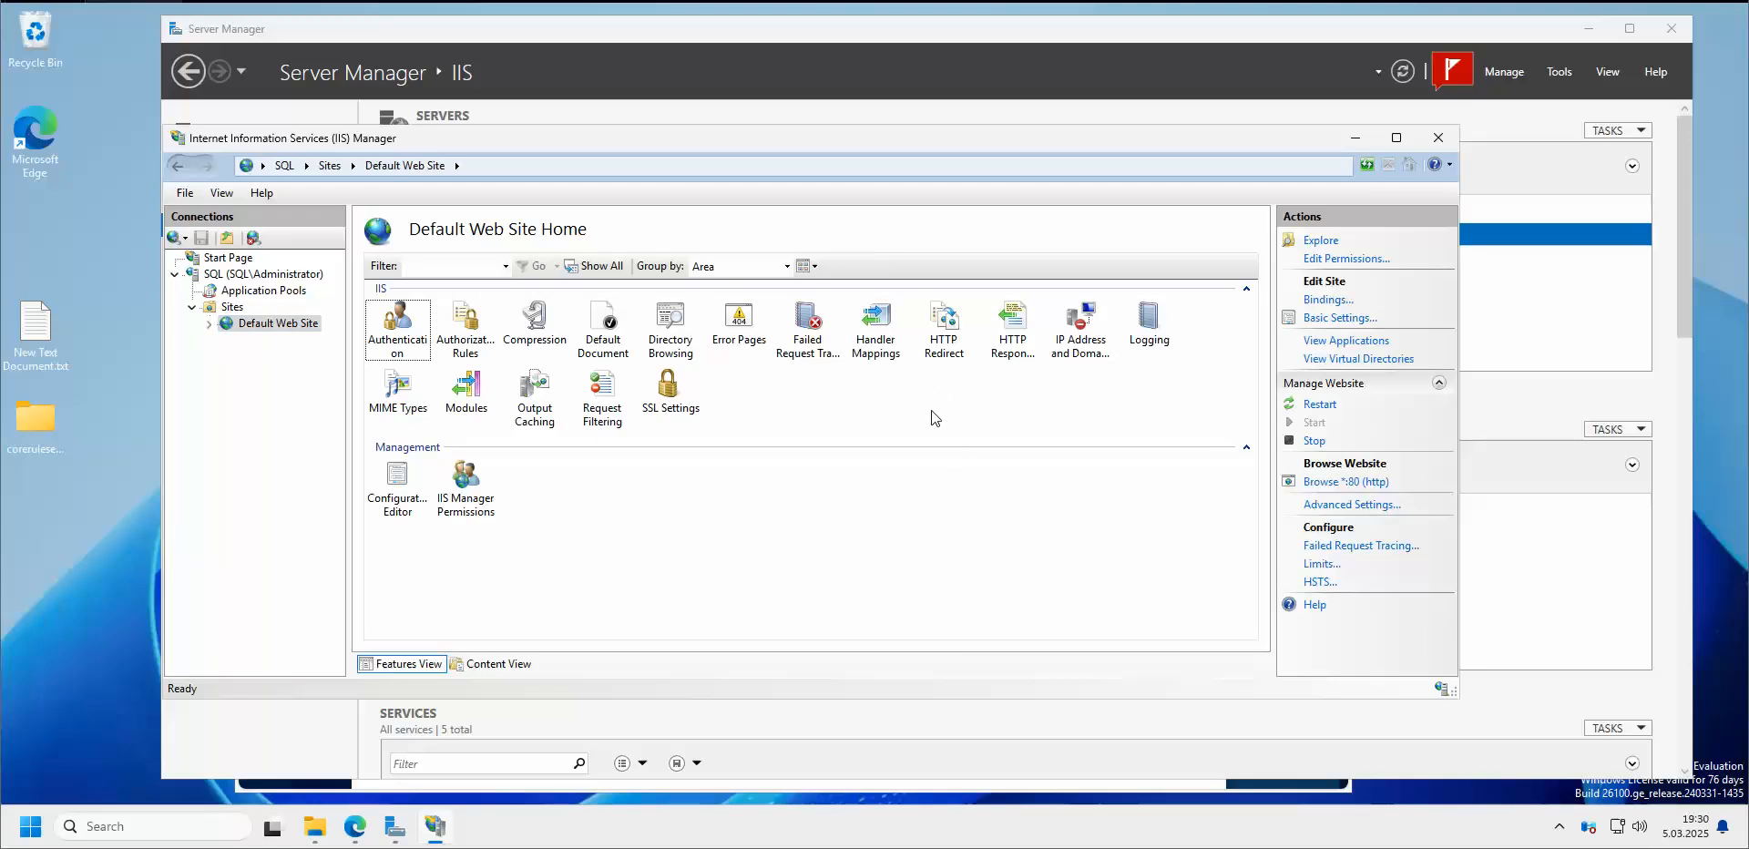
click(263, 291)
click(265, 274)
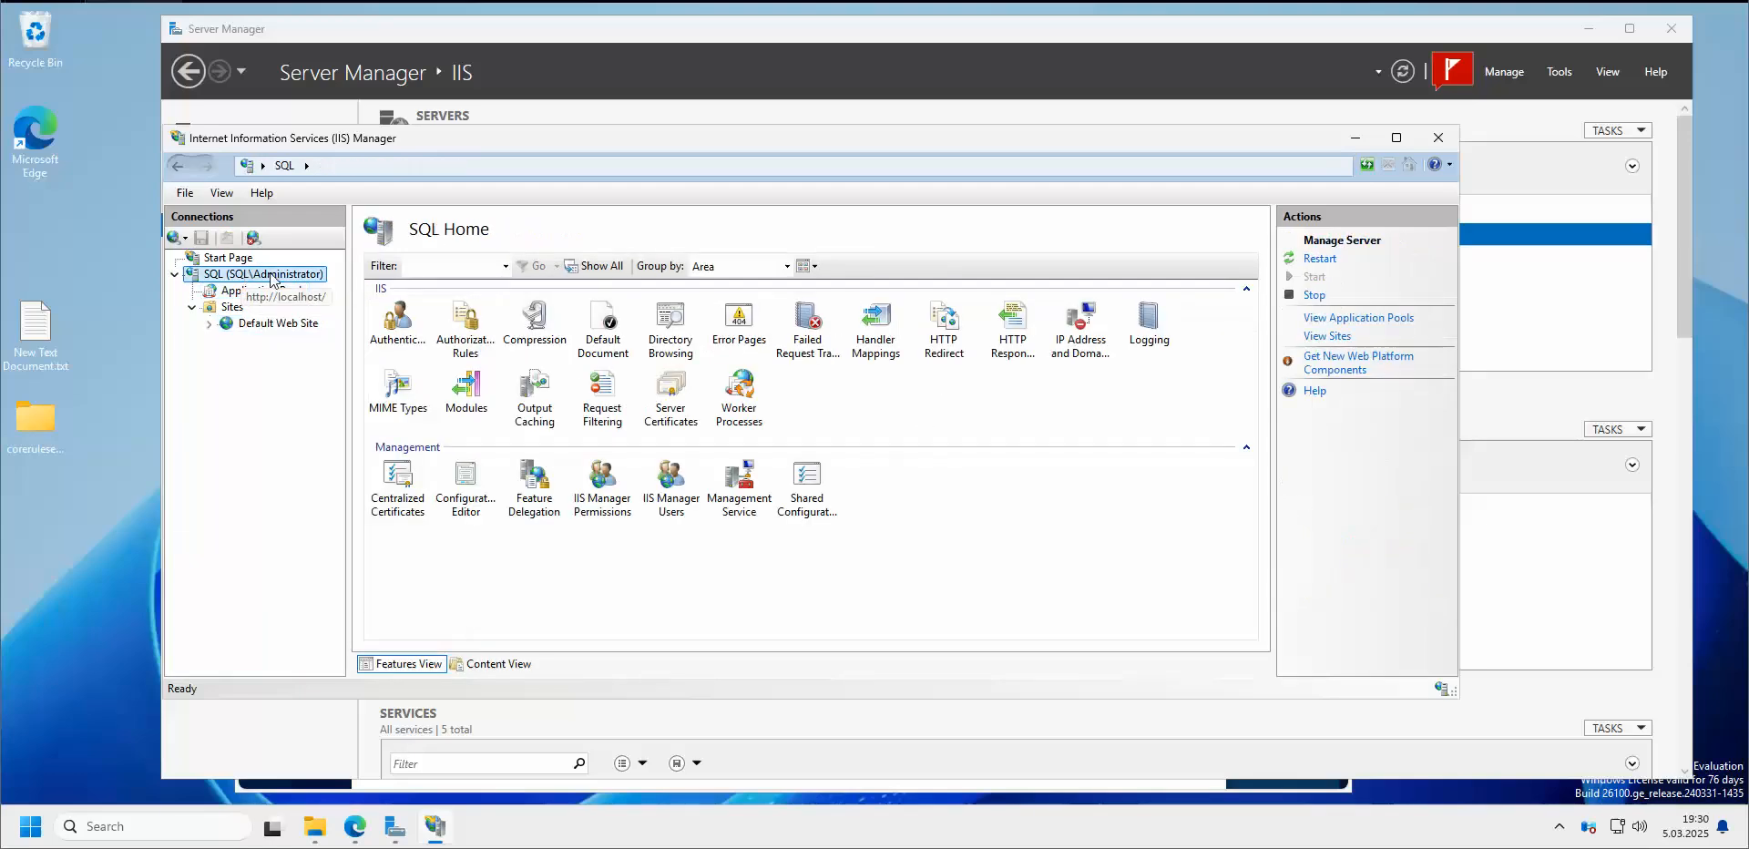
click(1320, 259)
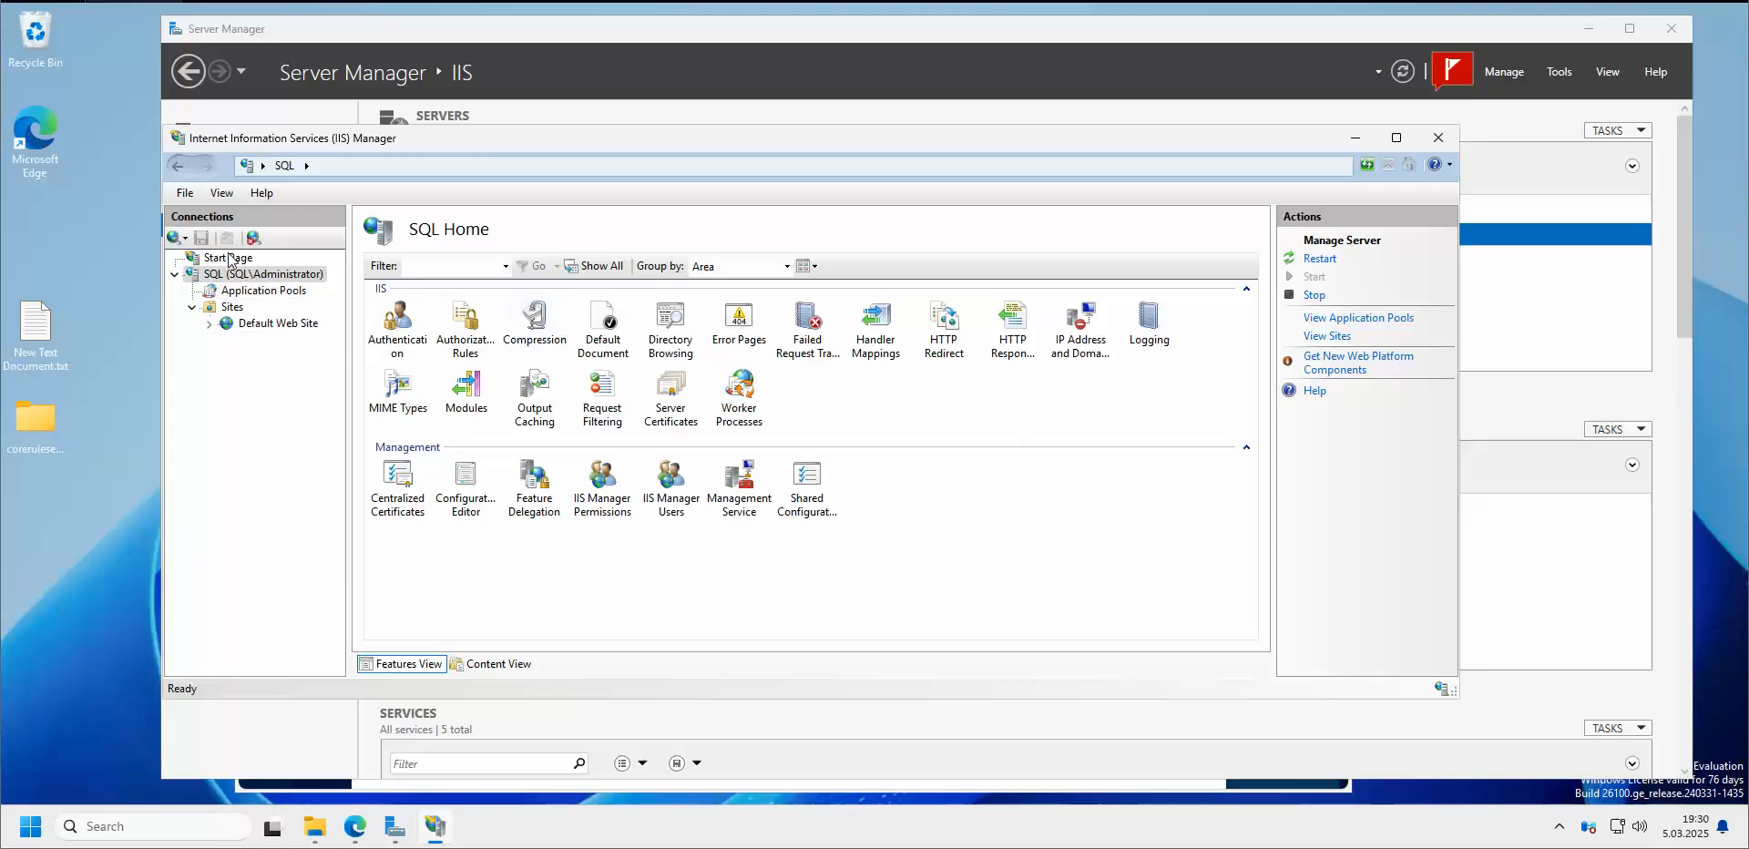
Look through the Sites list, the Default Web Site and the SQL server home, and close IIS Manager
click(244, 293)
click(234, 308)
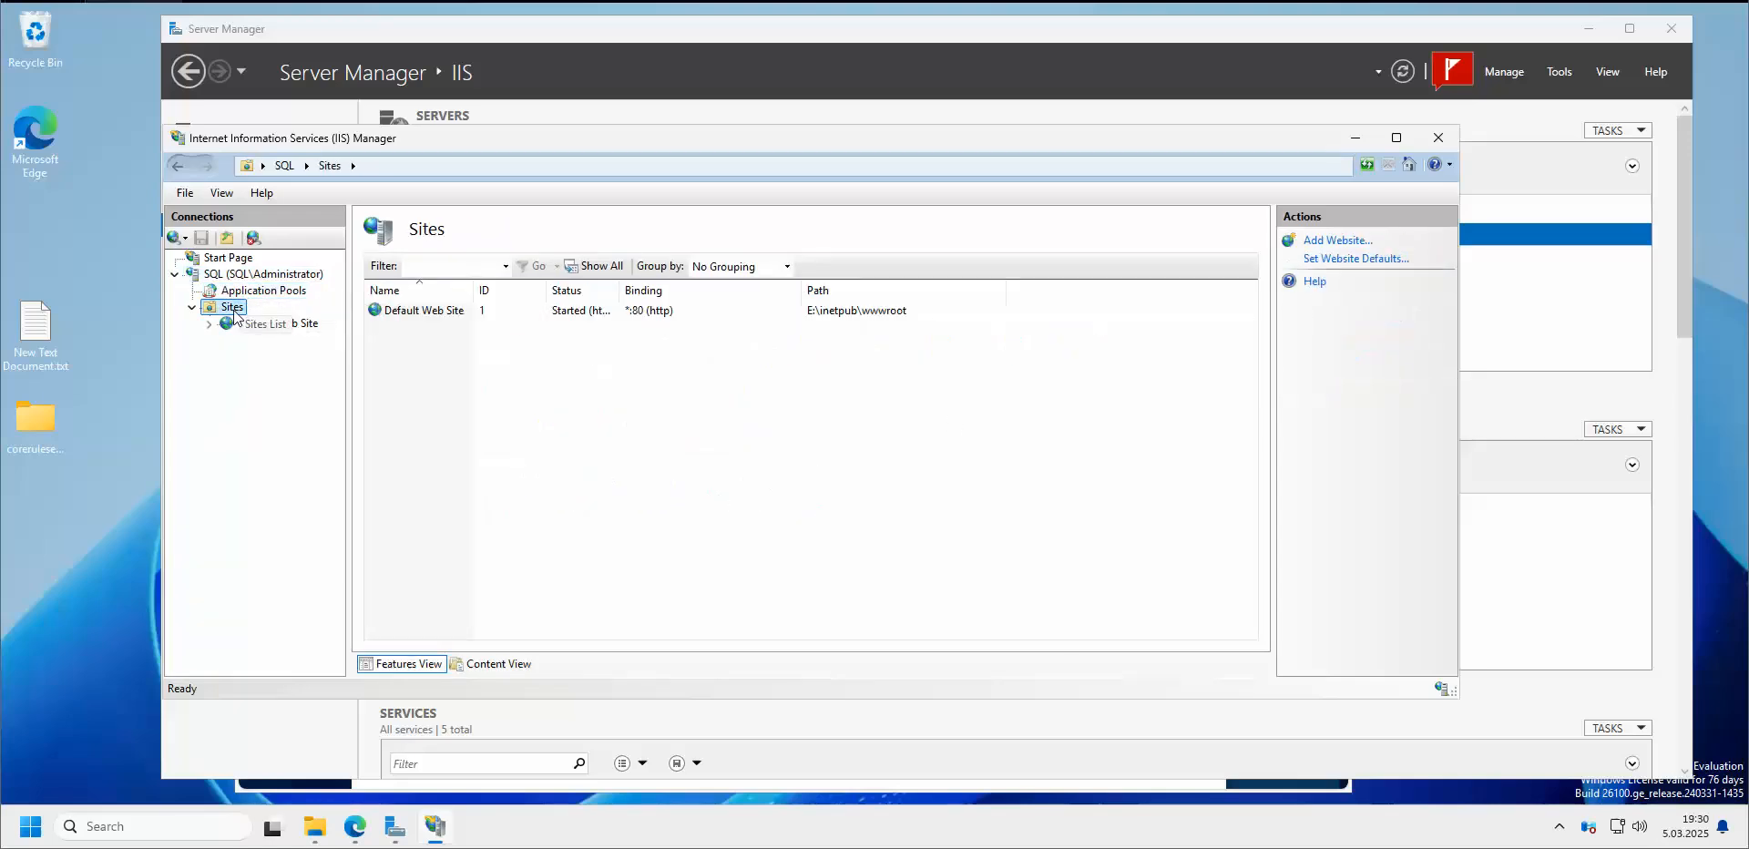
click(252, 330)
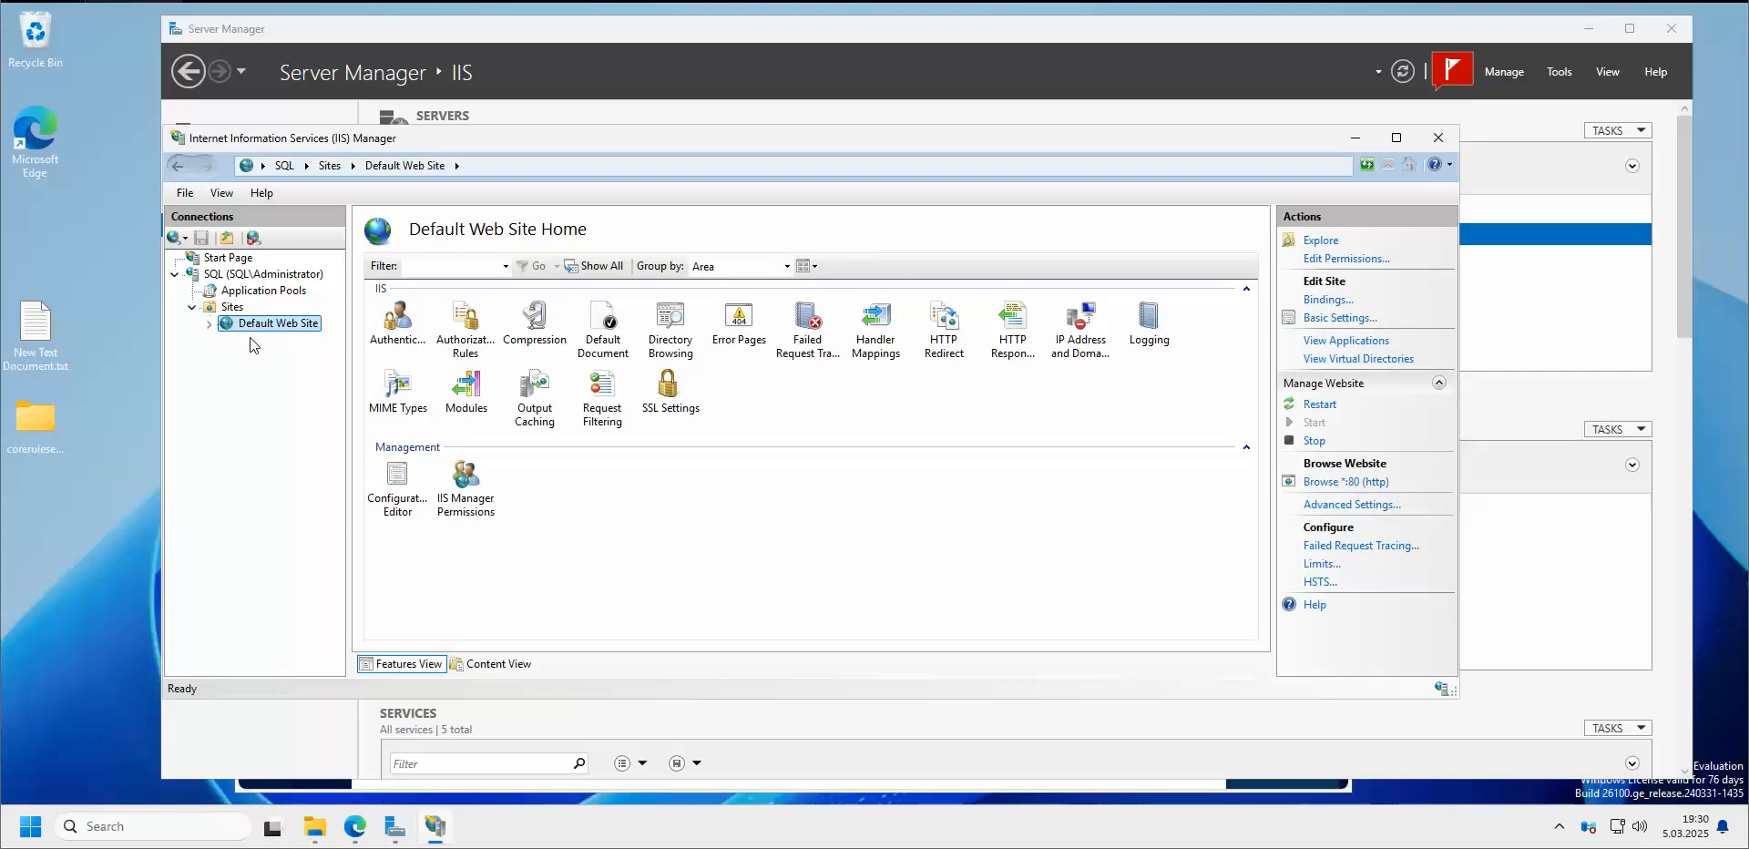
click(243, 274)
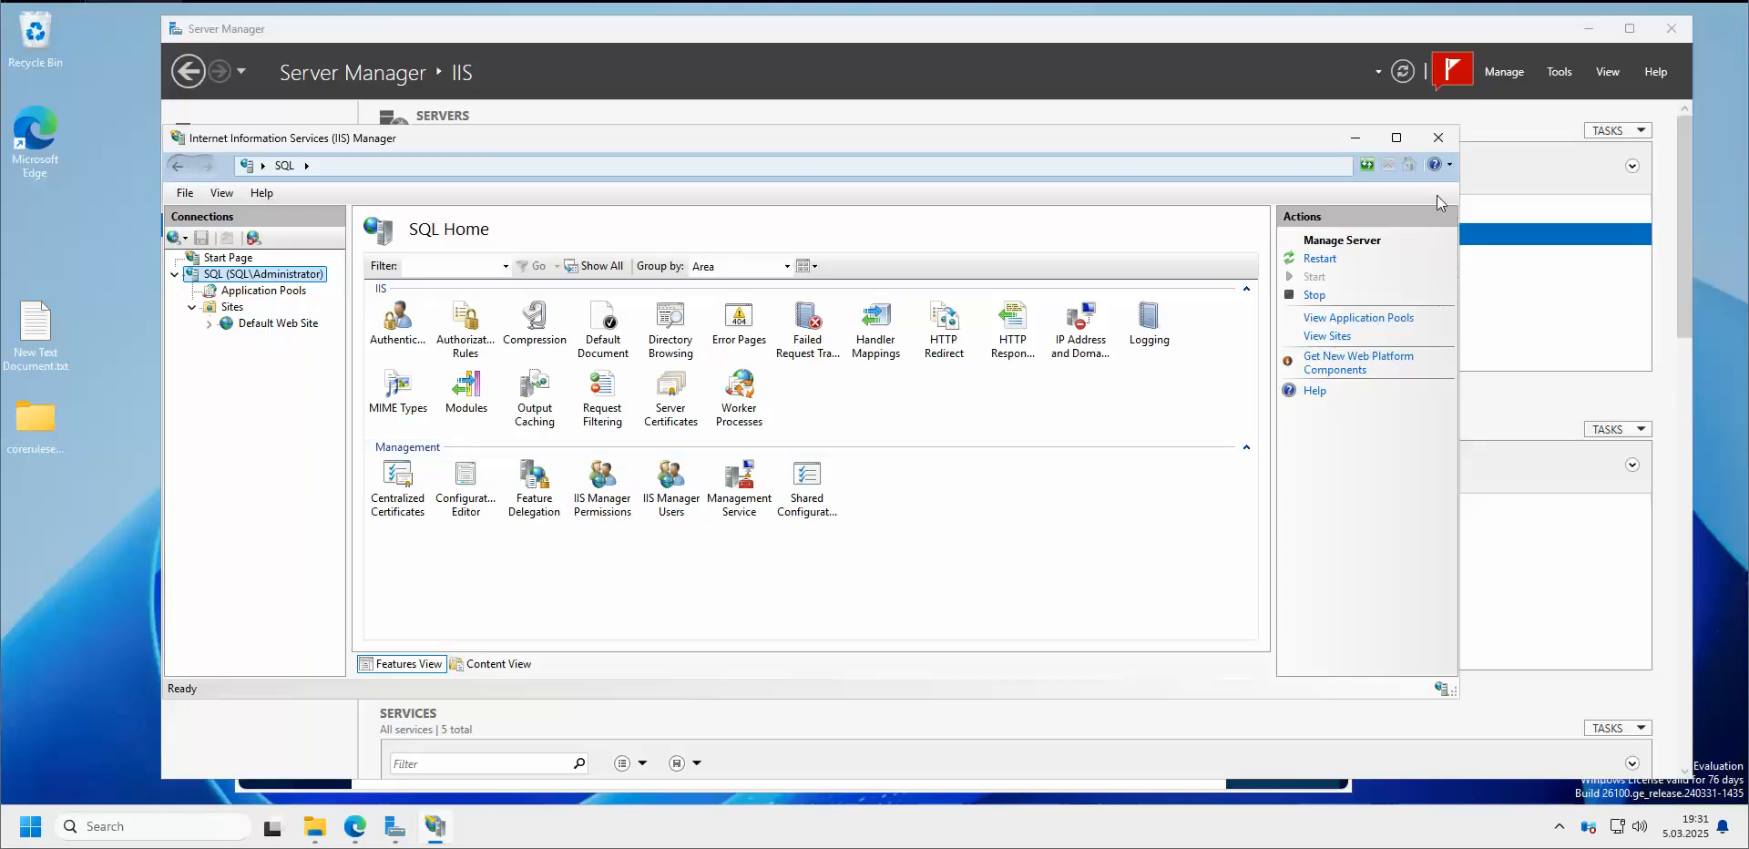
click(1439, 142)
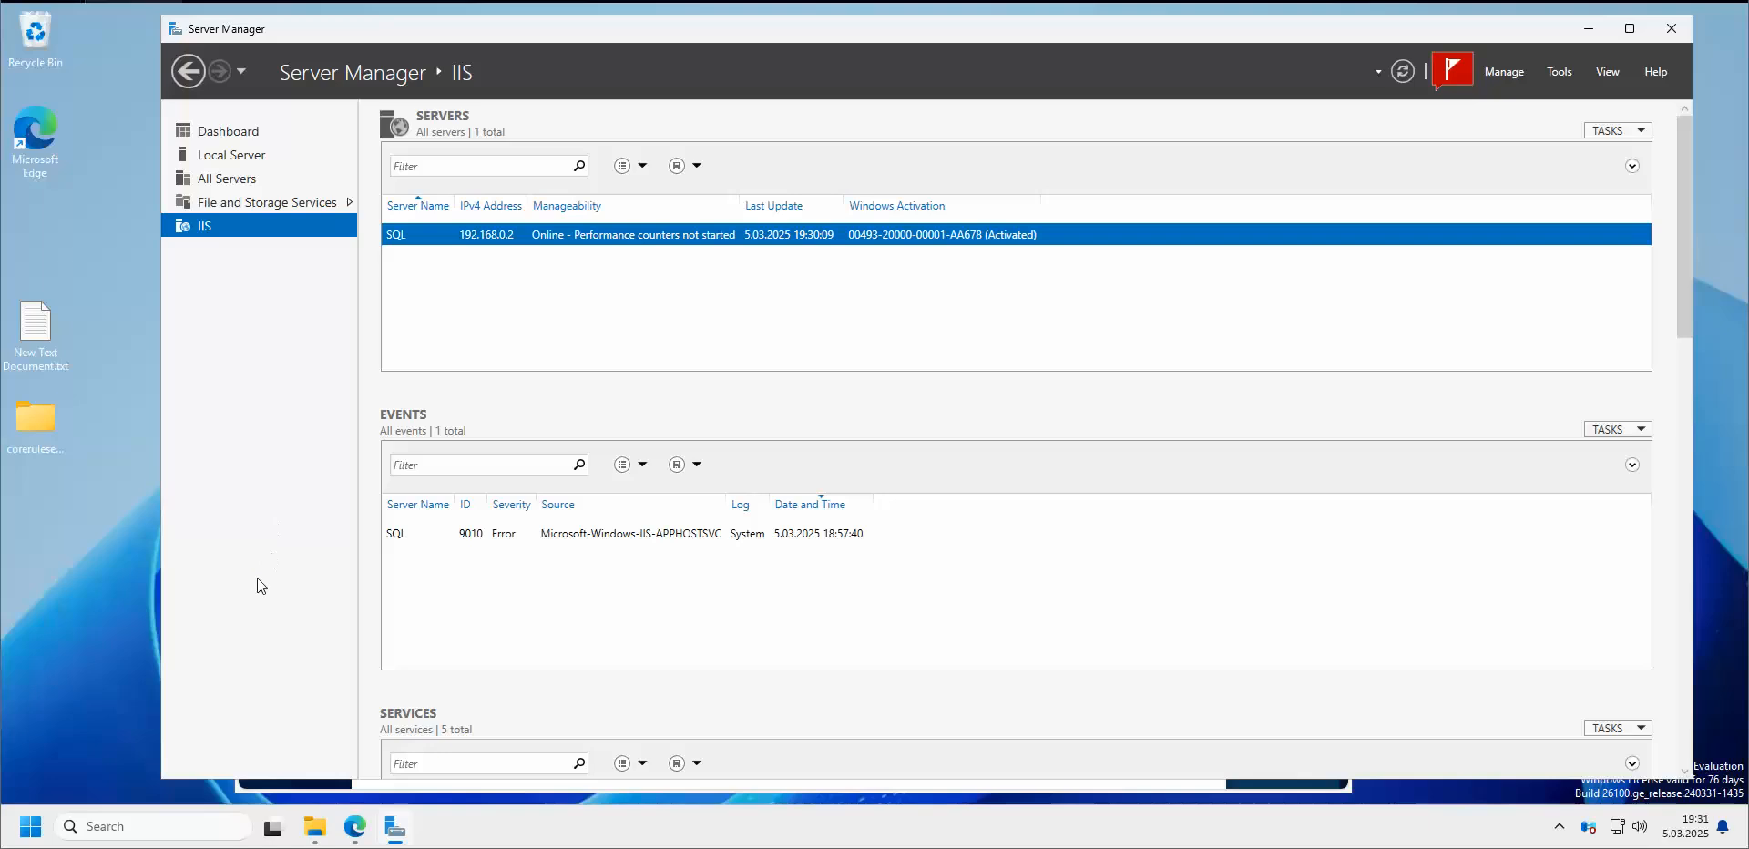
Switch to the Word notes and read the ModSecurity instruction on checking the installation in IIS Modules
click(107, 539)
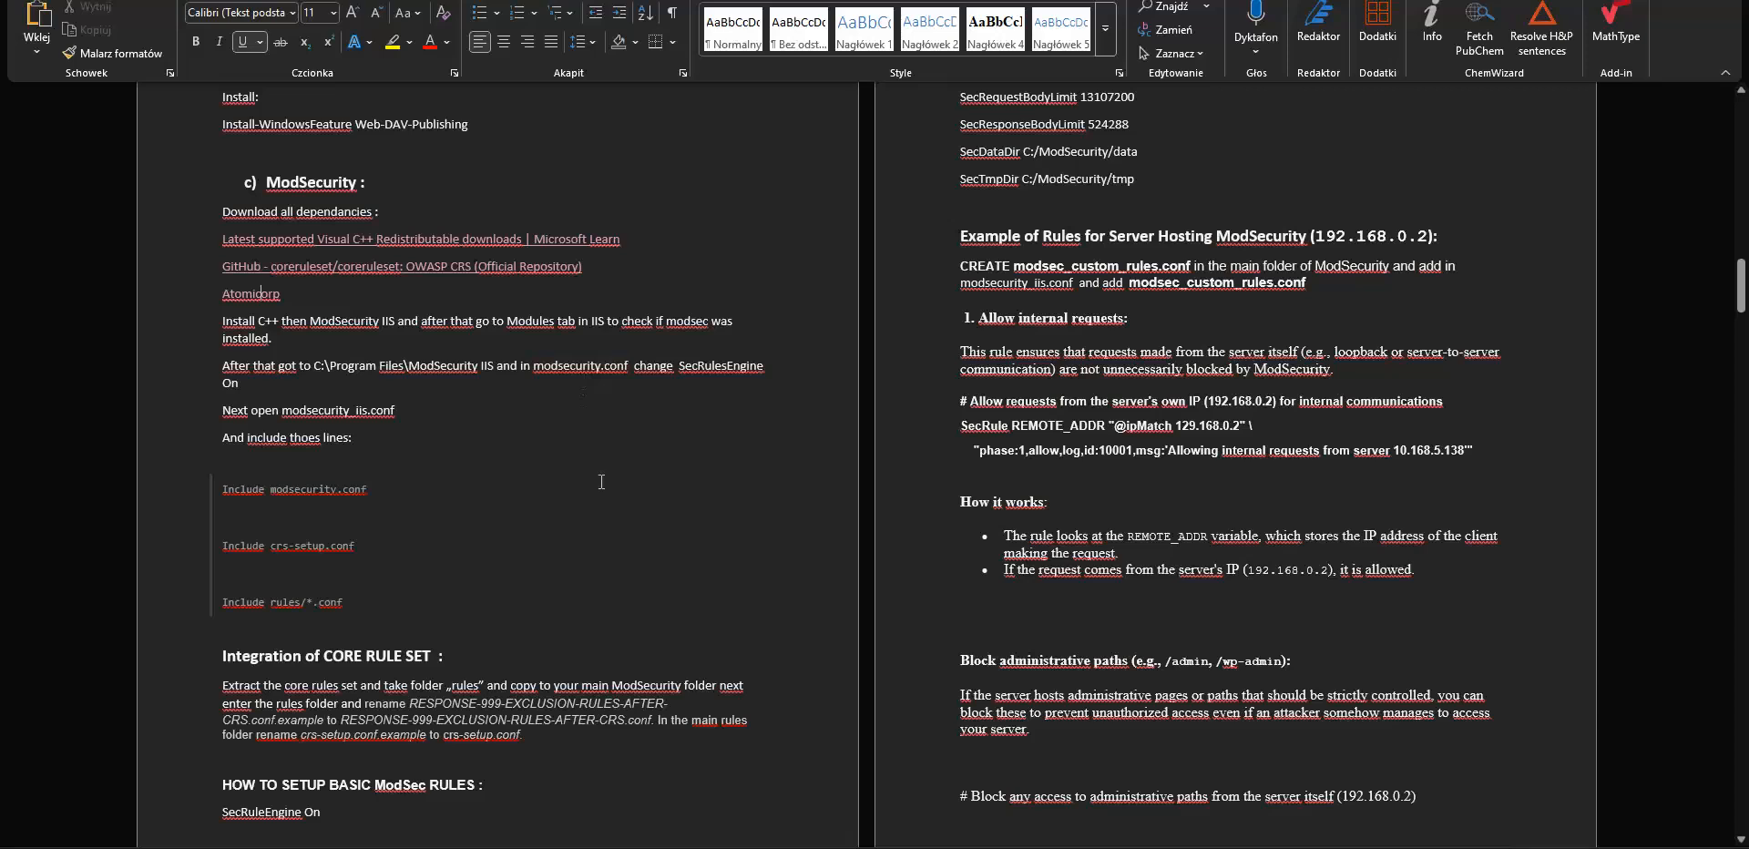
drag(561, 316, 493, 320)
key(ctrl+u)
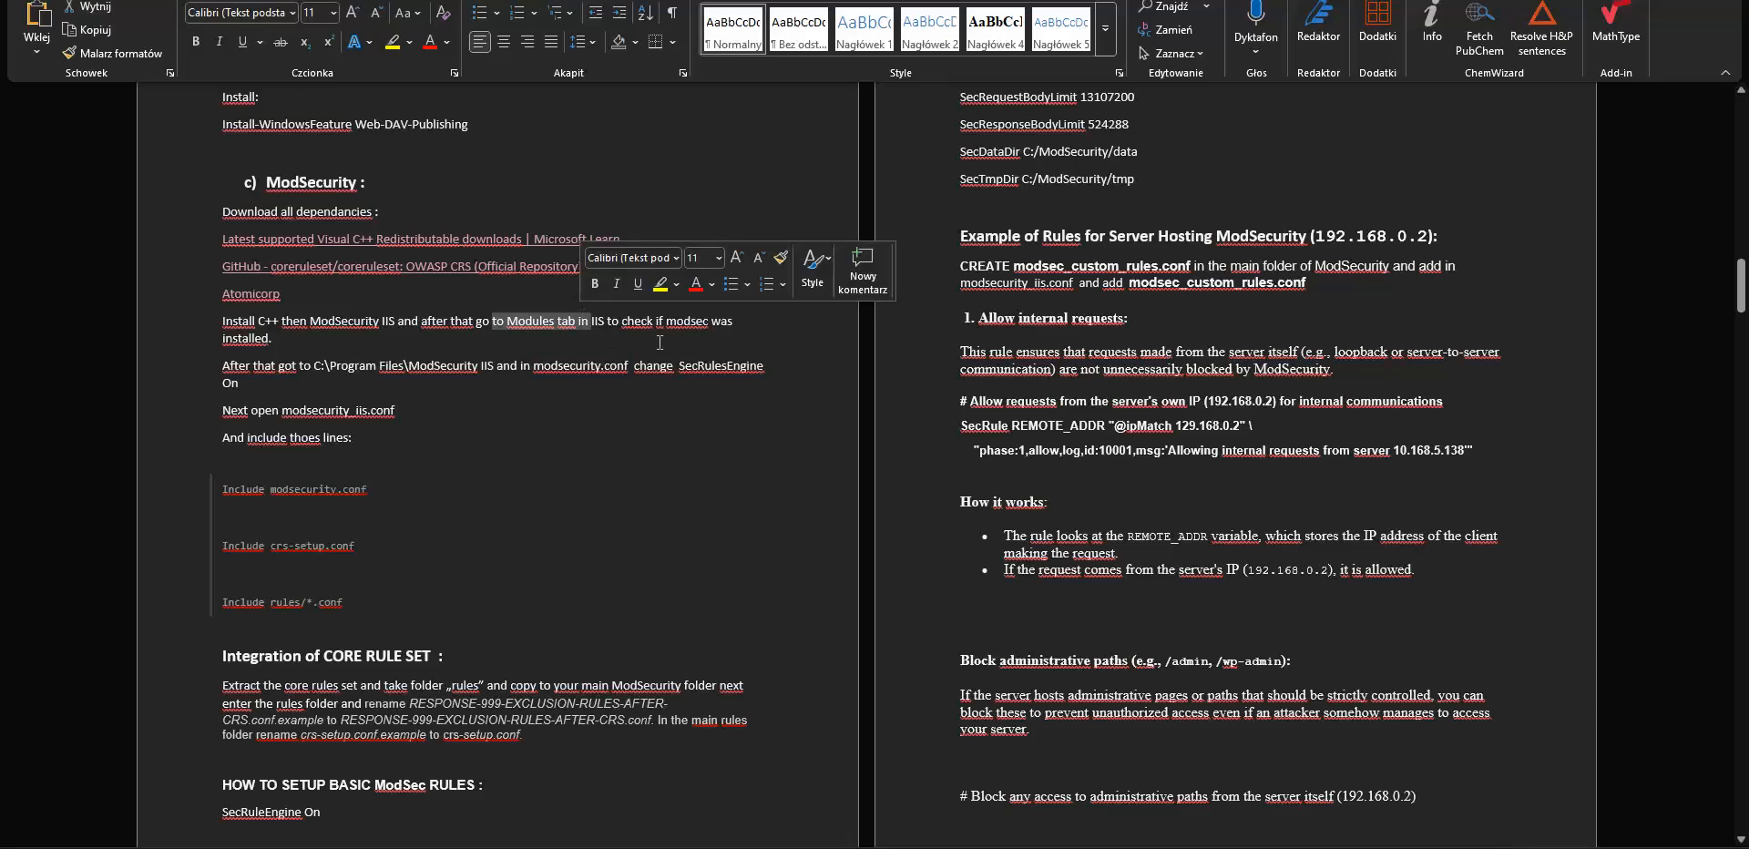
click(736, 340)
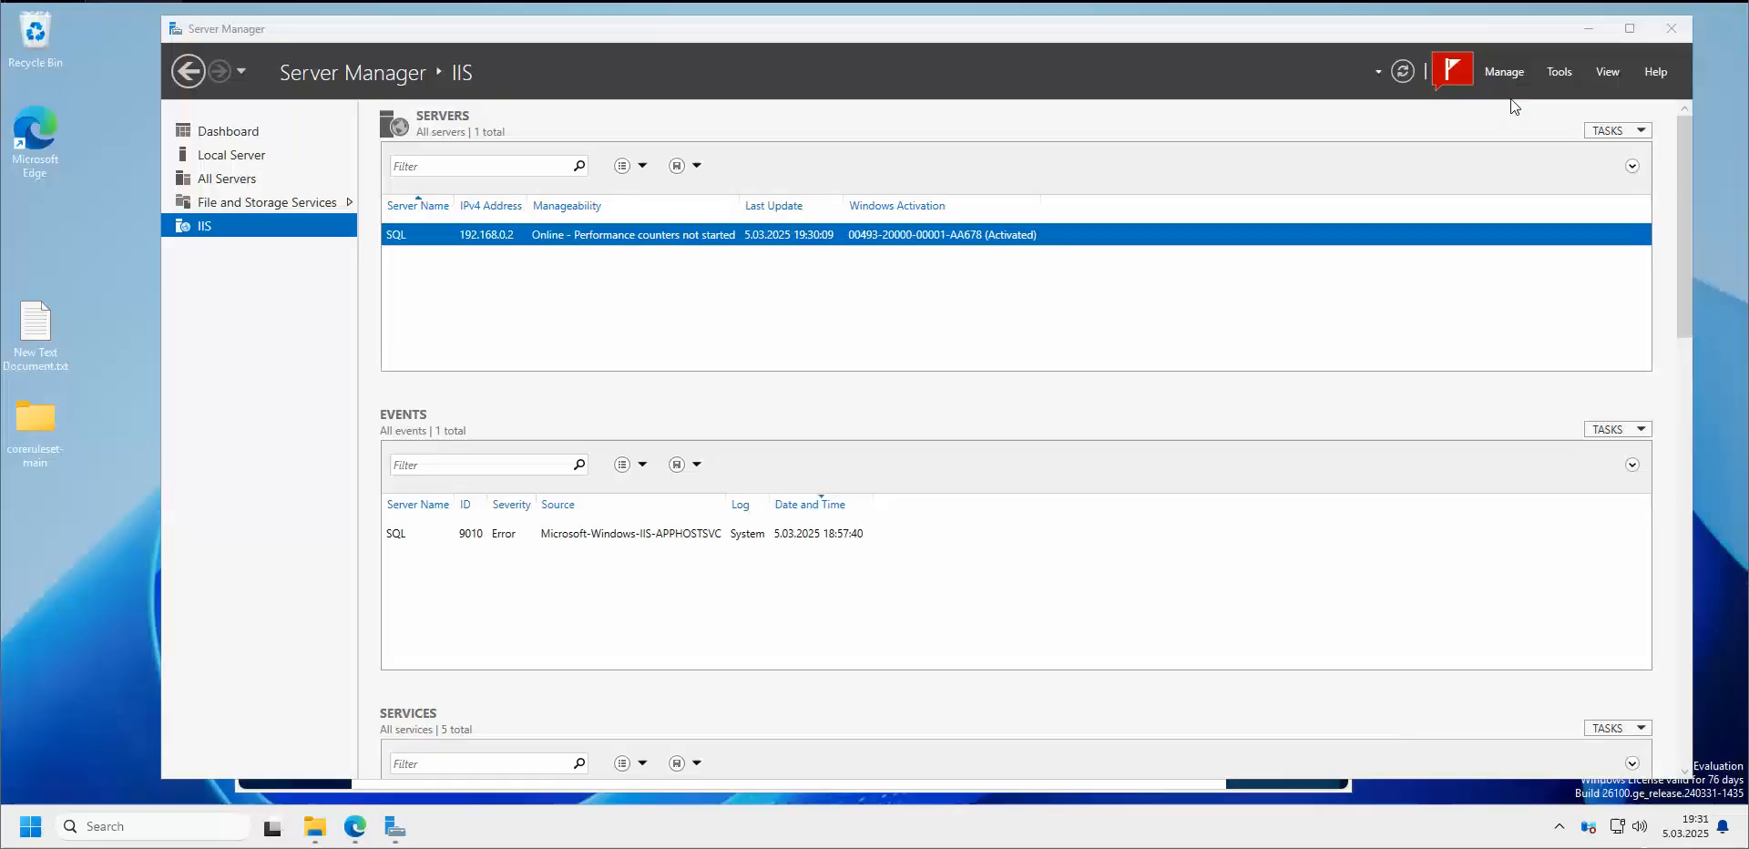
Switch back to Server Manager, reopen IIS Manager for the SQL server, and open its Modules feature
right_click(500, 233)
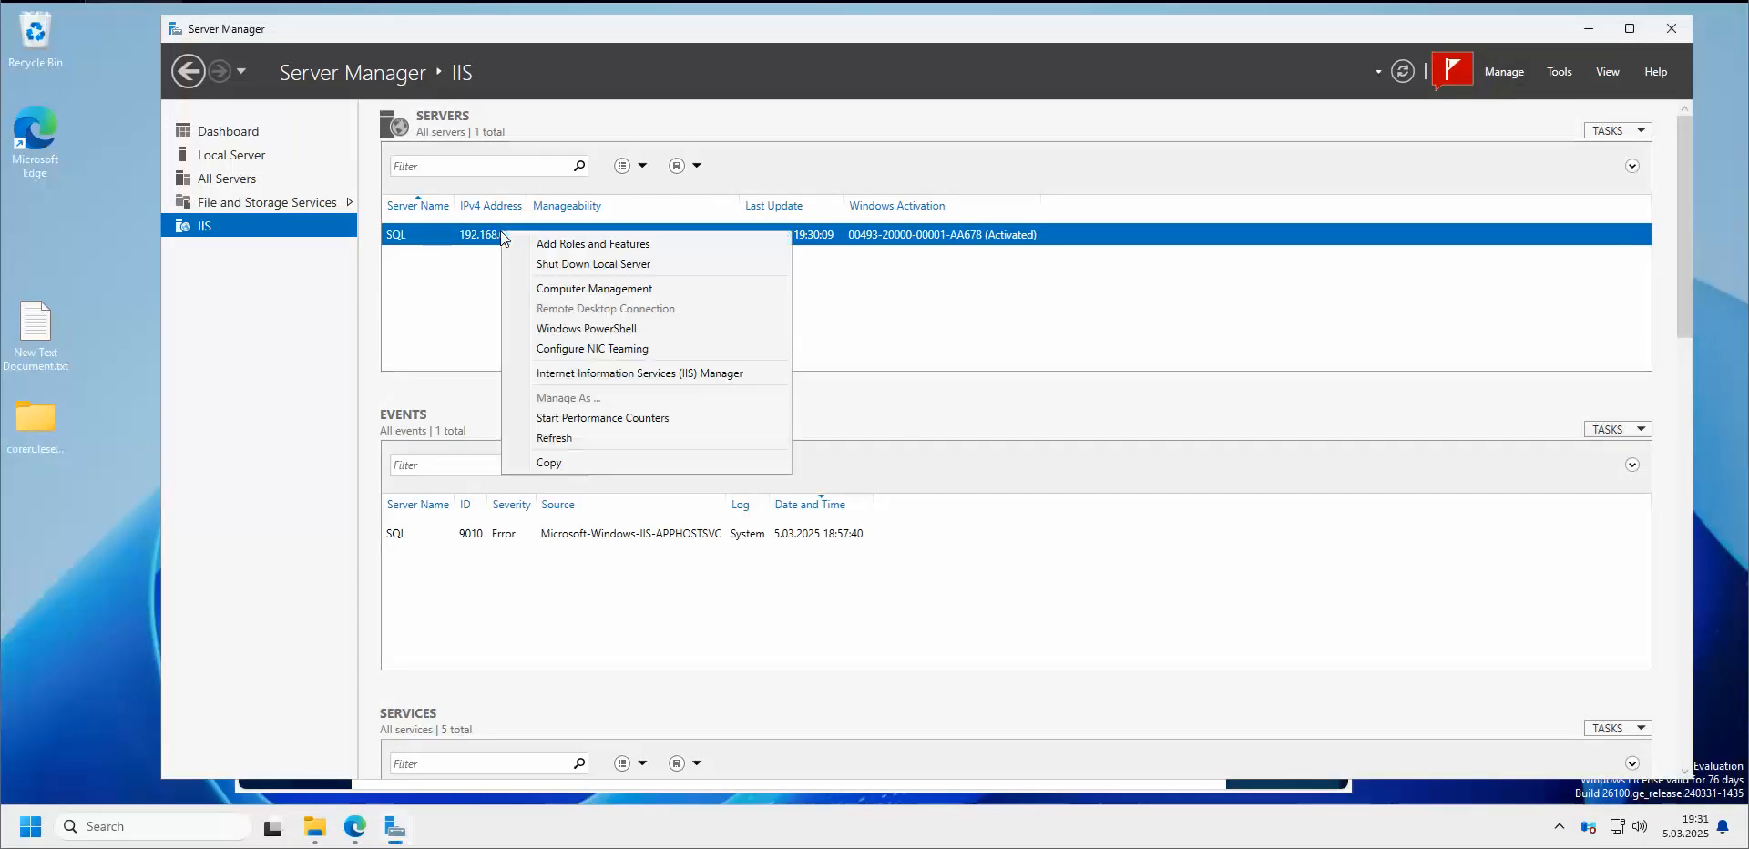
click(616, 373)
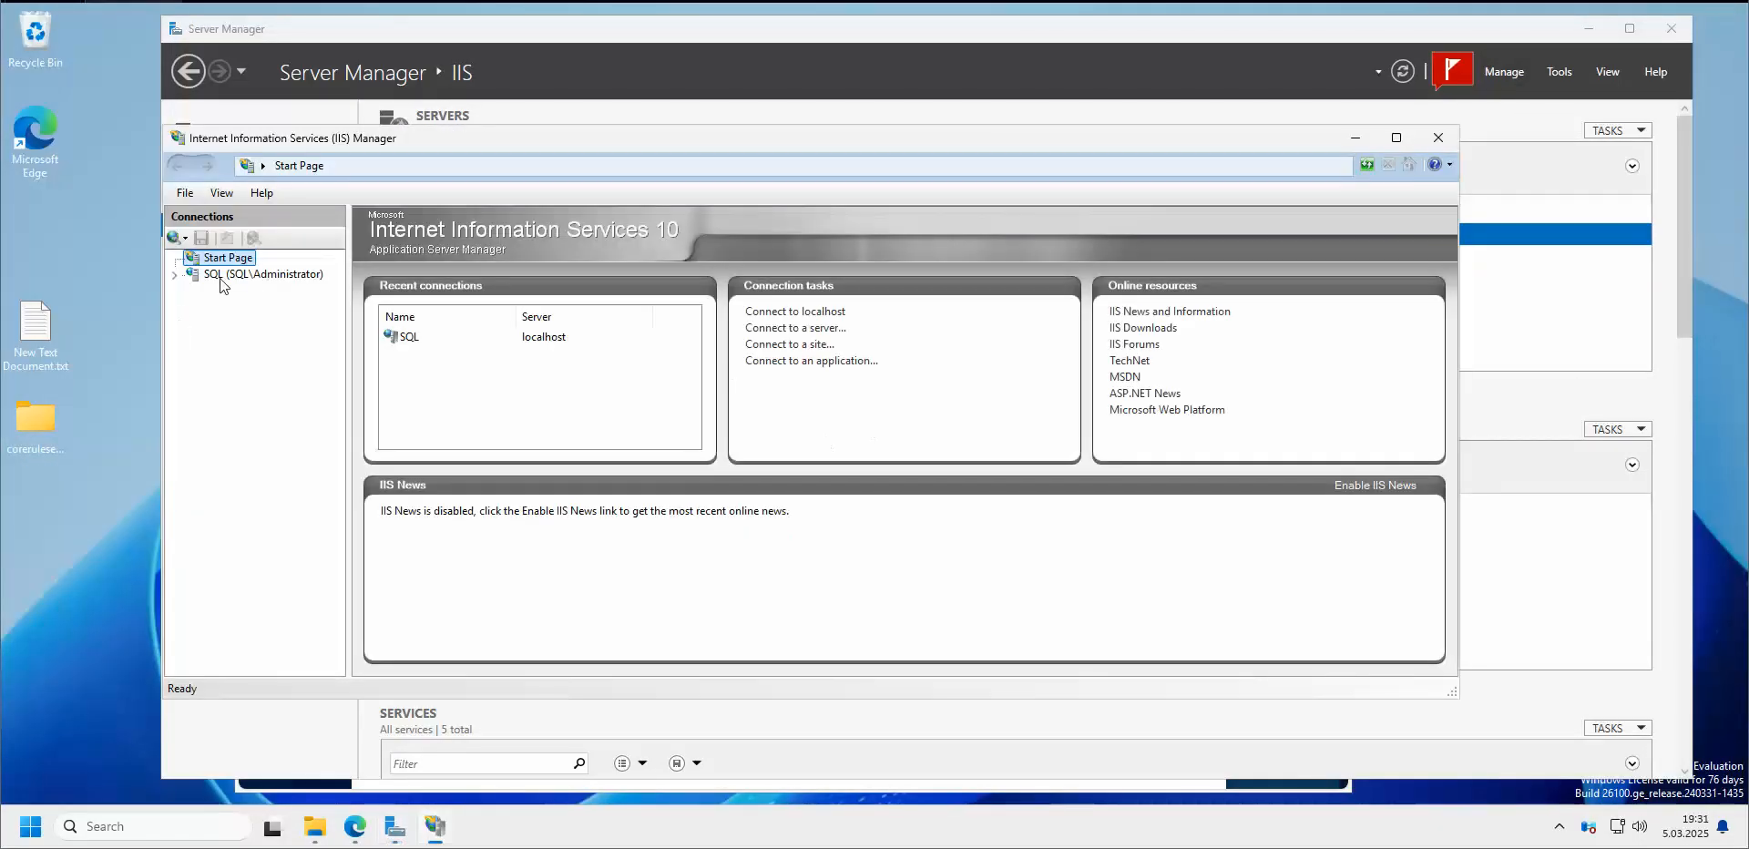
double_click(223, 276)
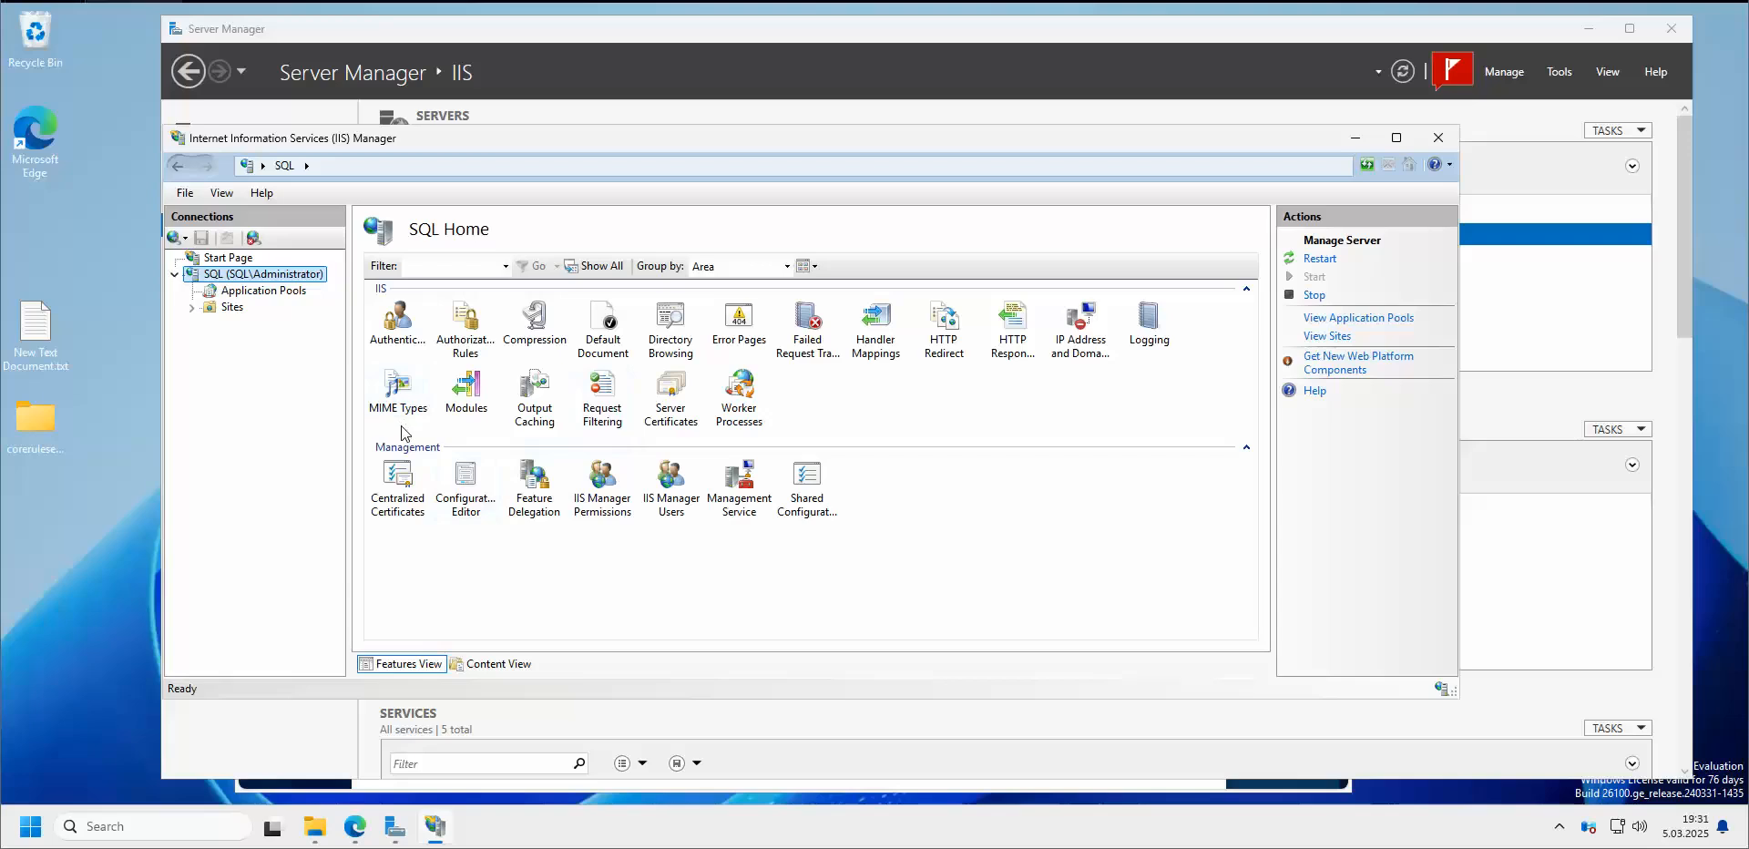
double_click(479, 397)
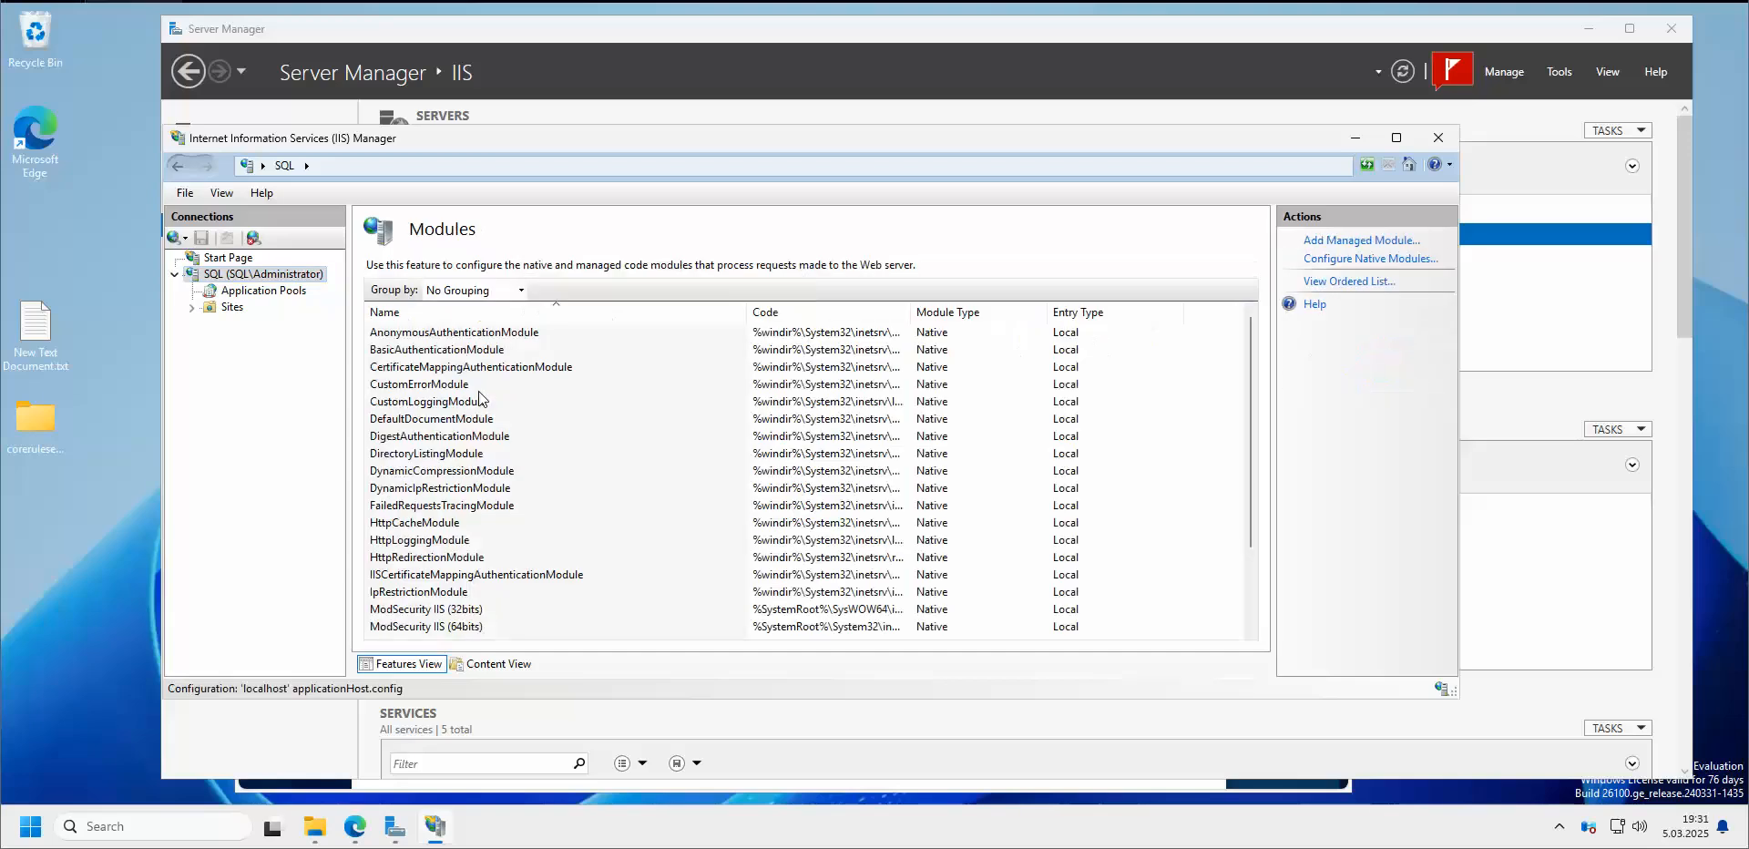
Examine the ModSecurity IIS (32bits) and ModSecurity IIS (64bits) entries in the module list
click(483, 489)
scroll(601, 469, down, 2)
click(480, 522)
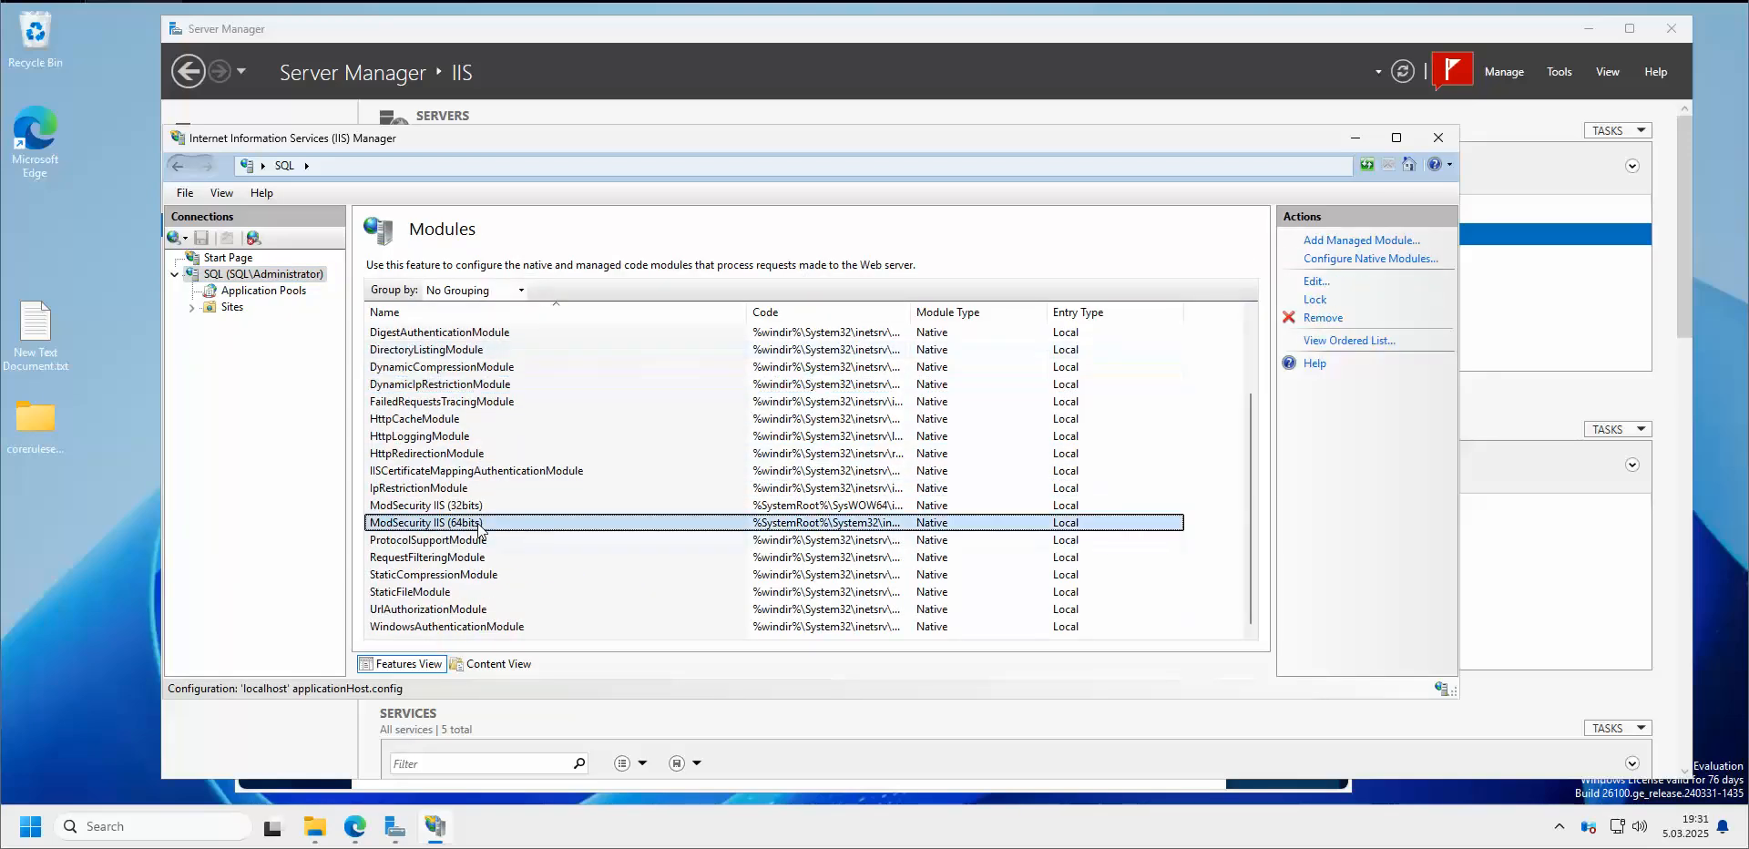
click(464, 504)
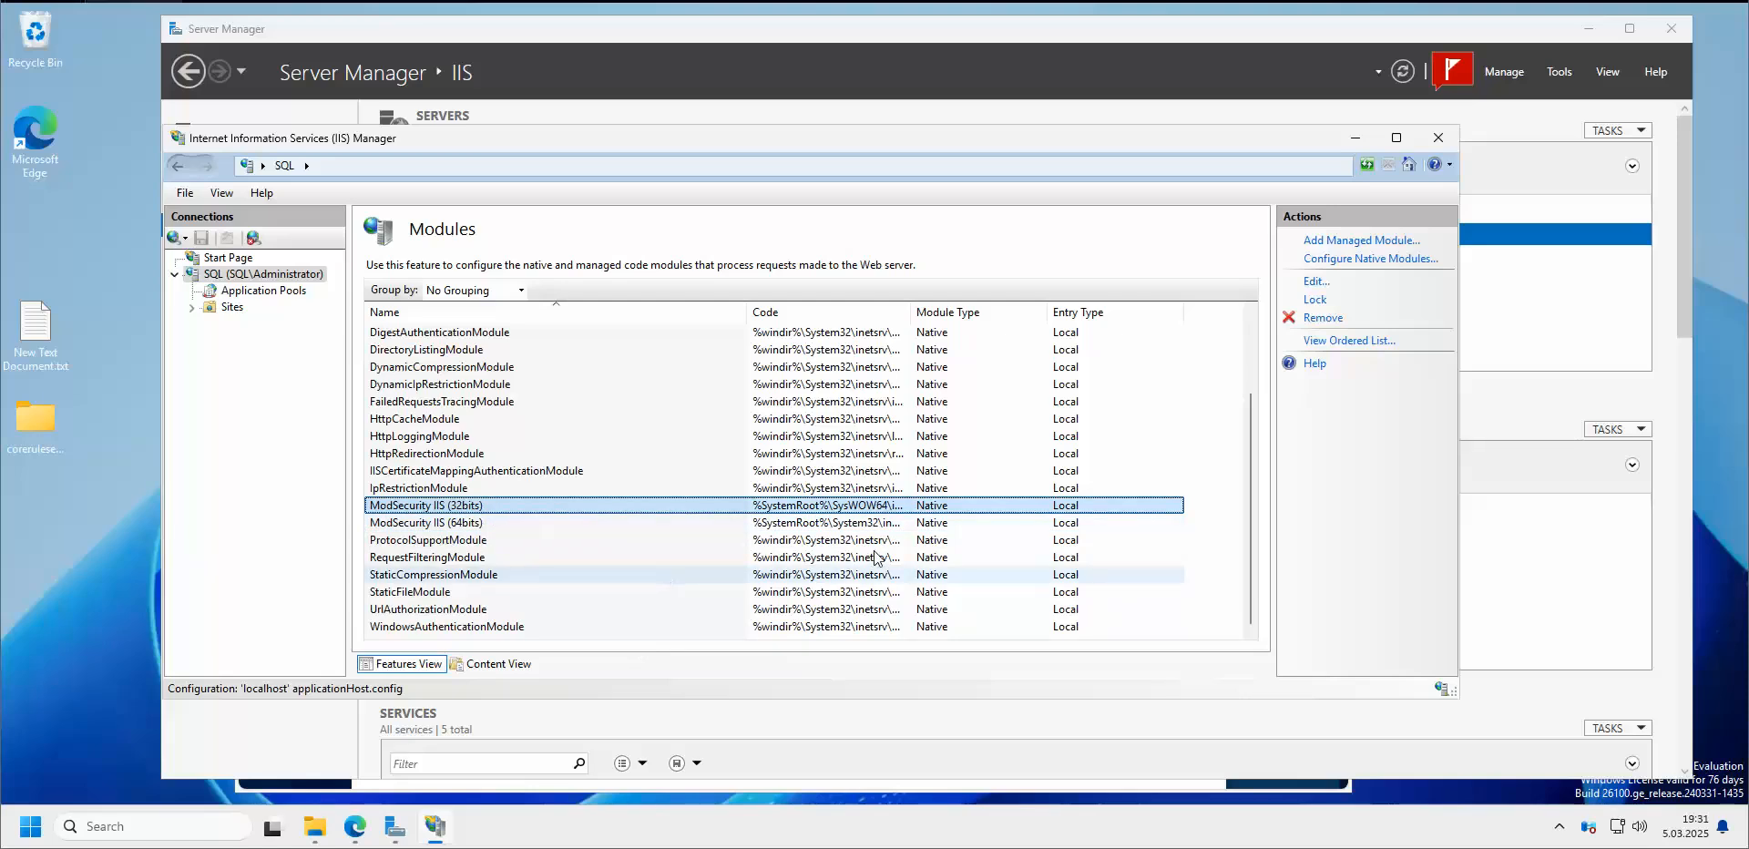
click(473, 523)
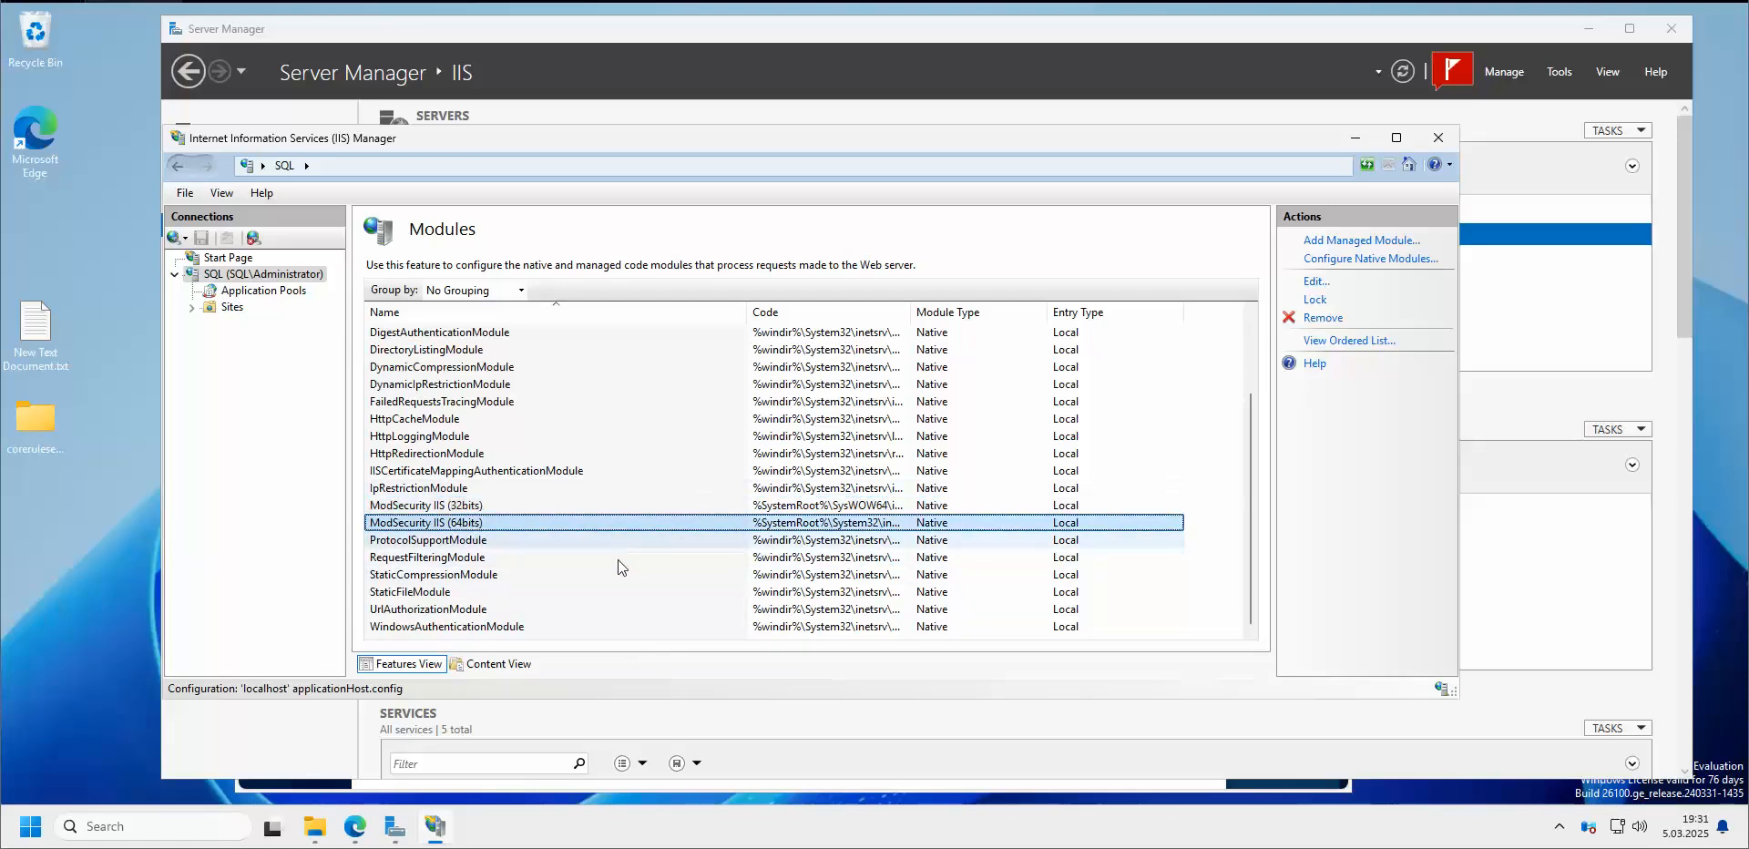
Remove the ModSecurity IIS (32bits) module from the SQL server's modules
click(467, 506)
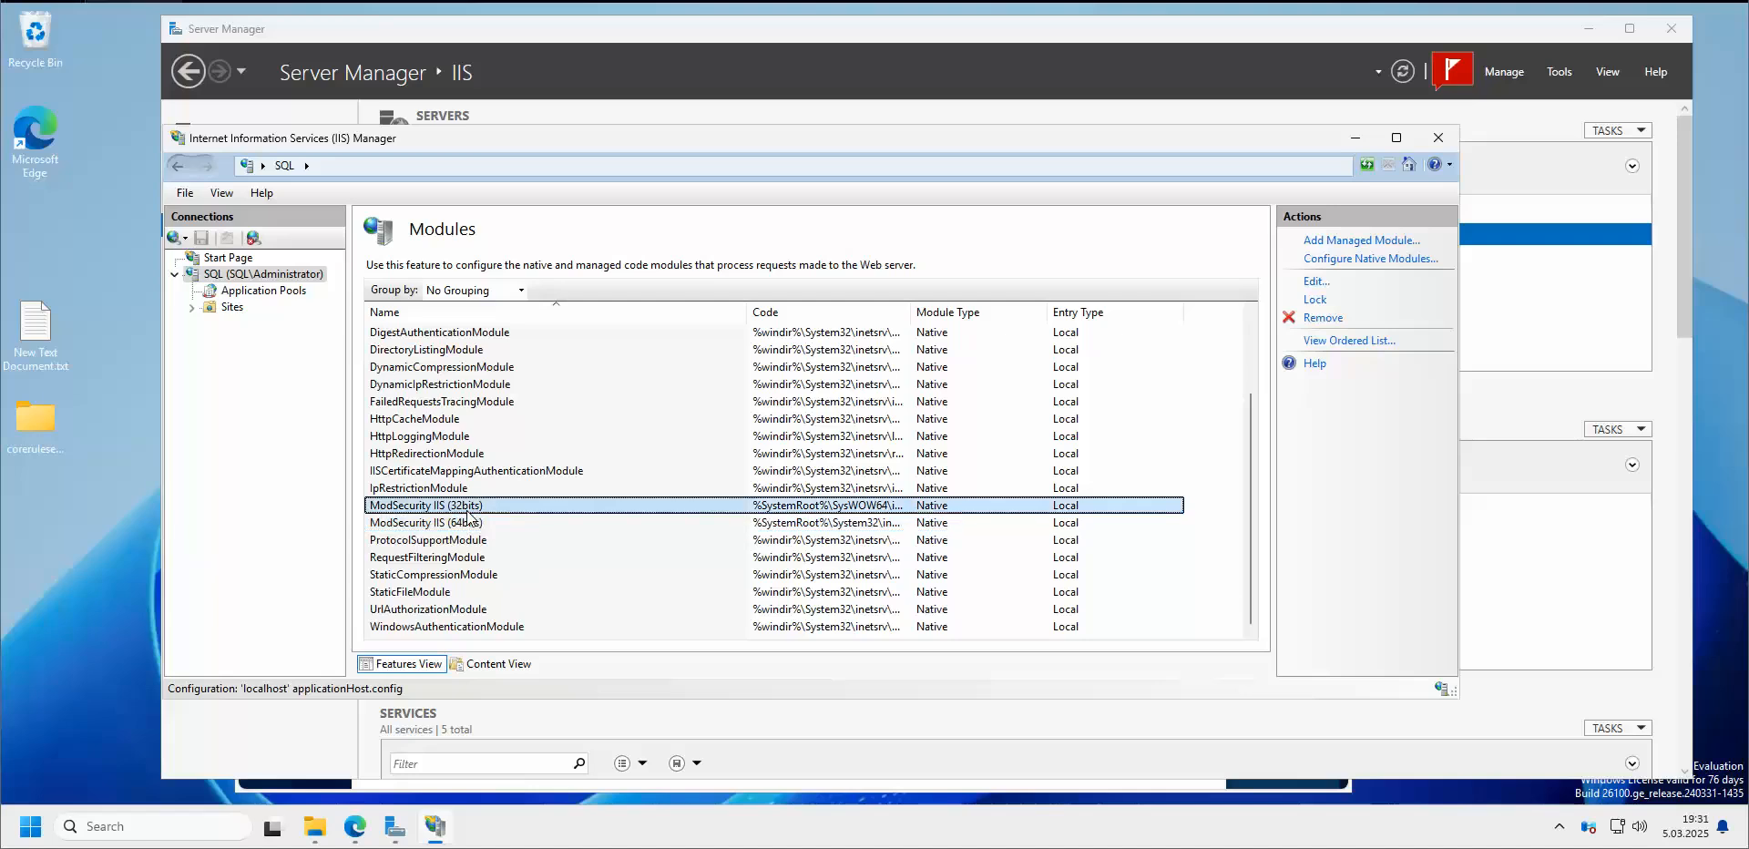
click(1322, 317)
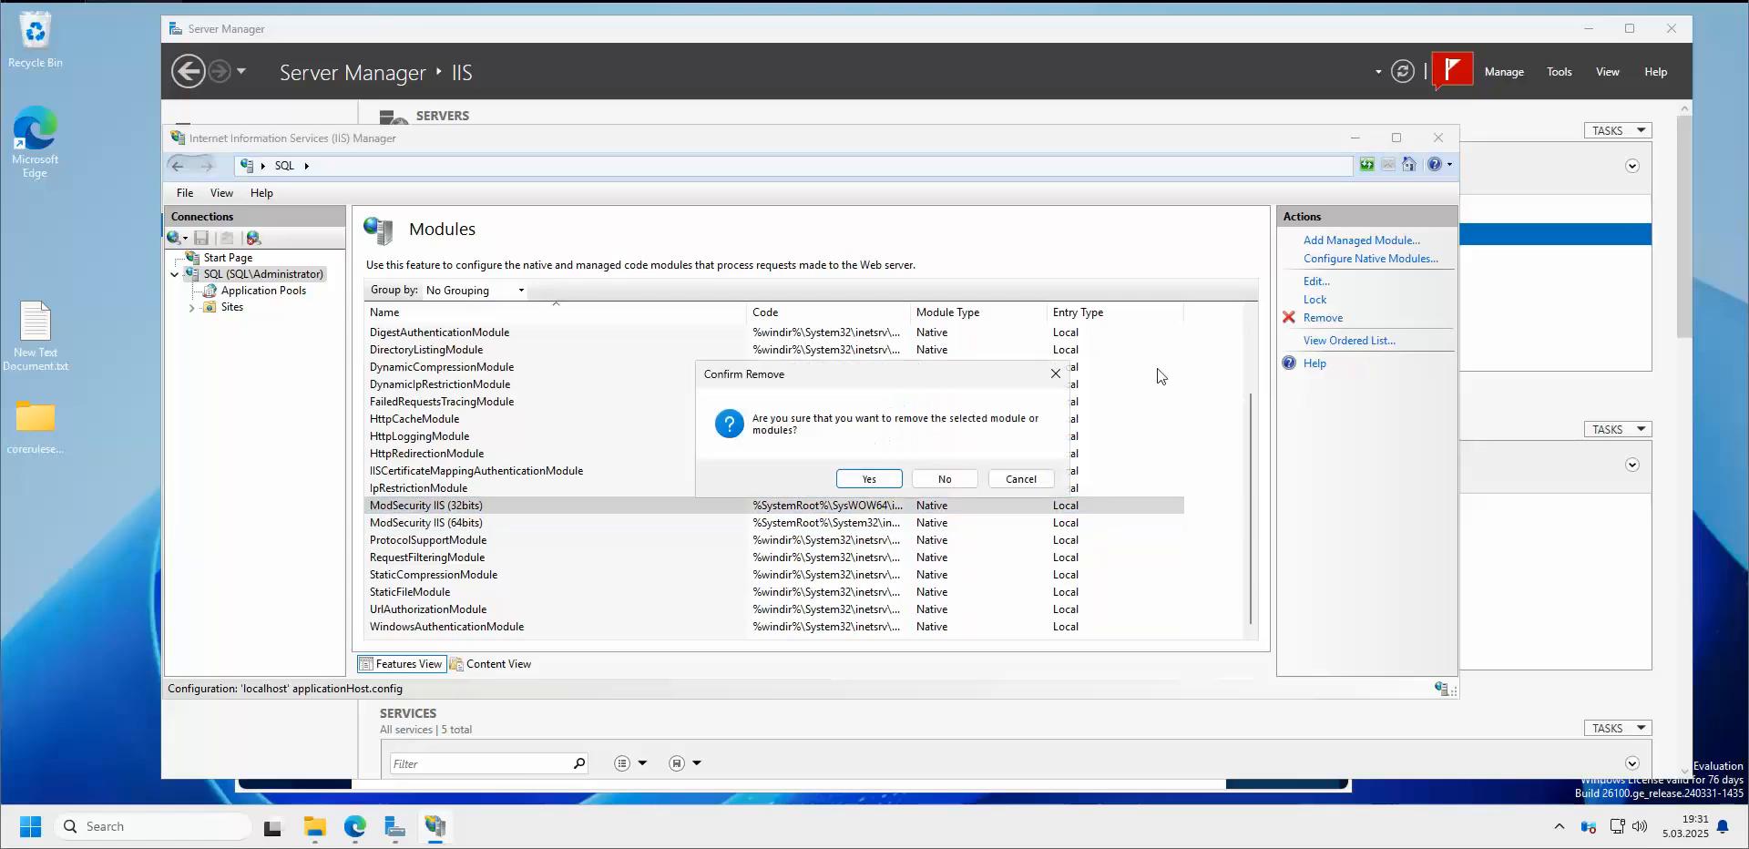
click(885, 477)
Inspect the native module registration of ModSecurity IIS (64bits) without changing it, and close IIS Manager
click(473, 524)
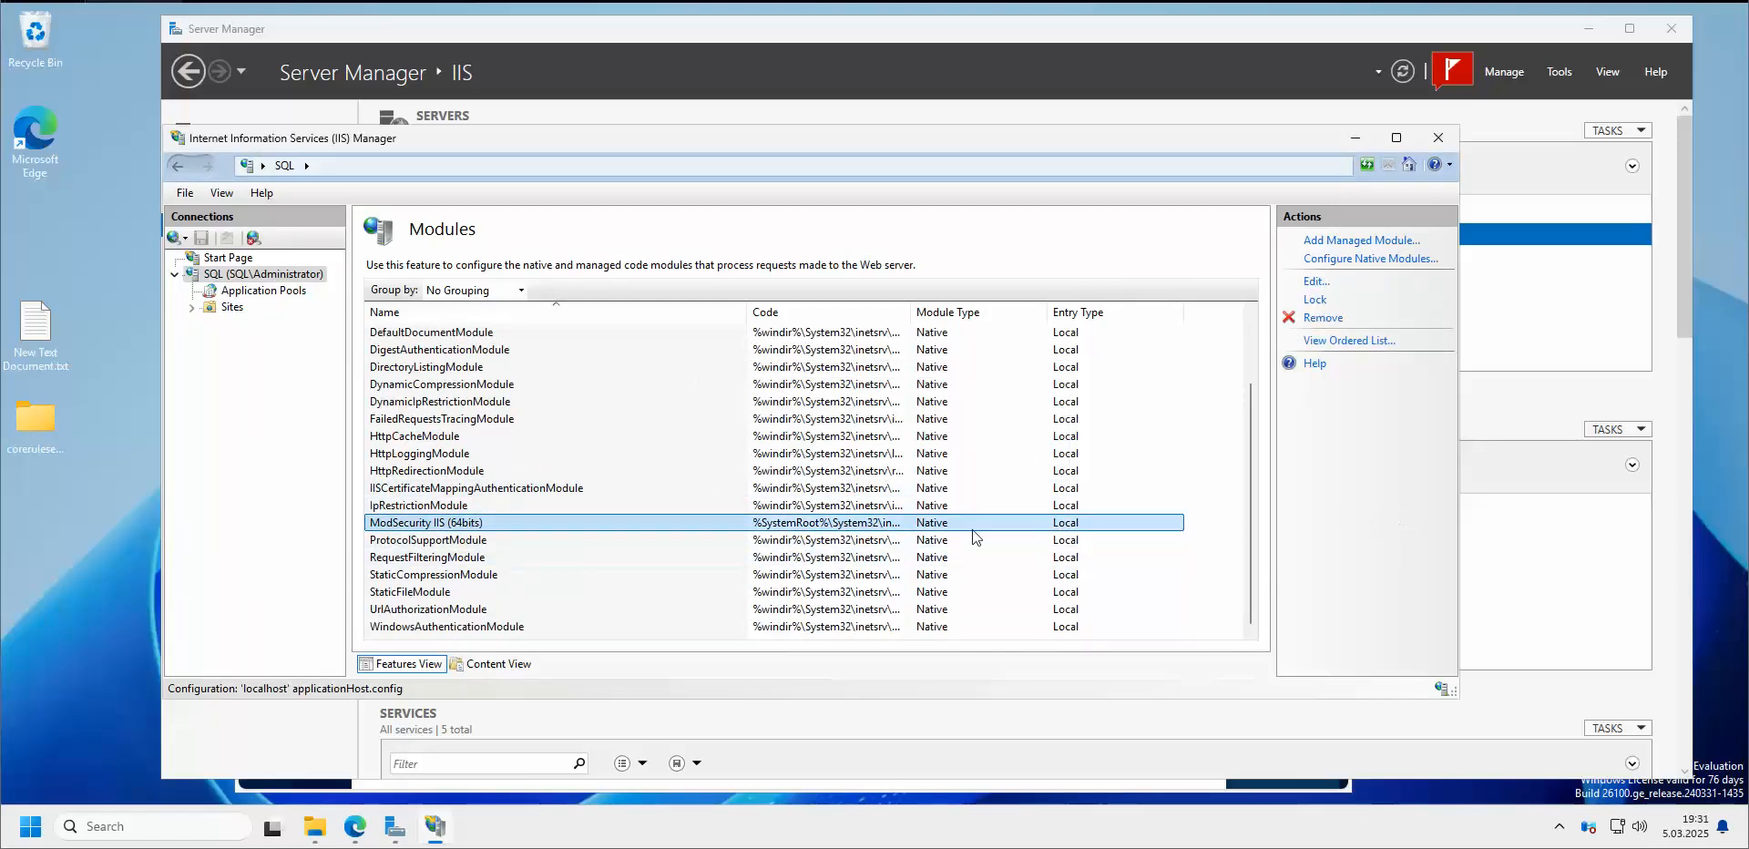
double_click(492, 523)
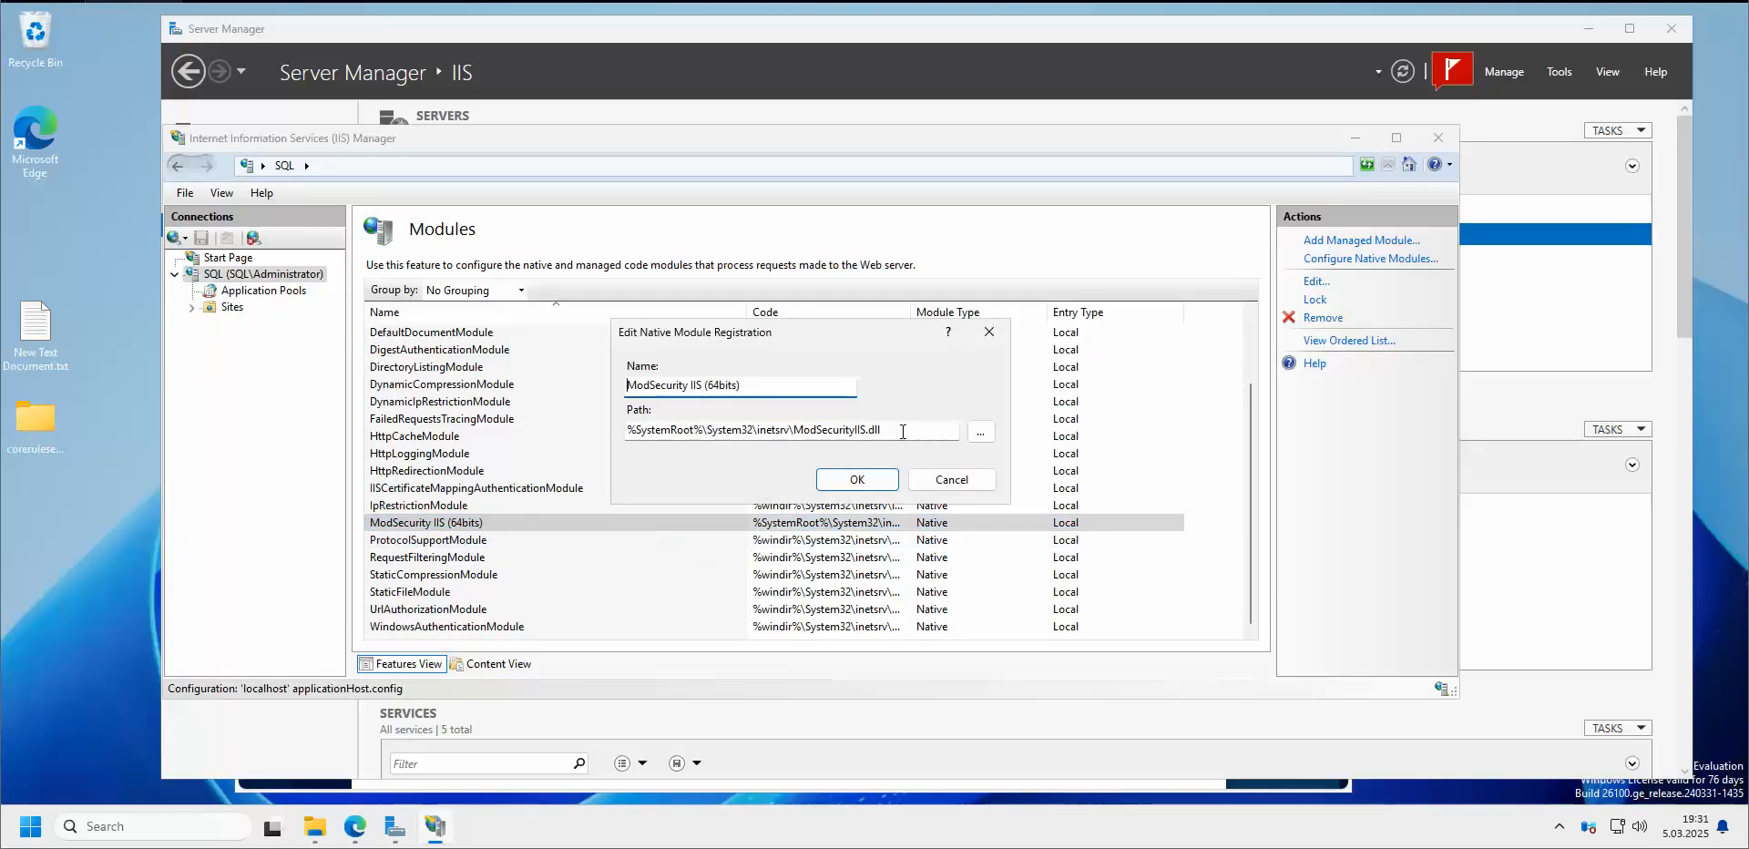
click(952, 479)
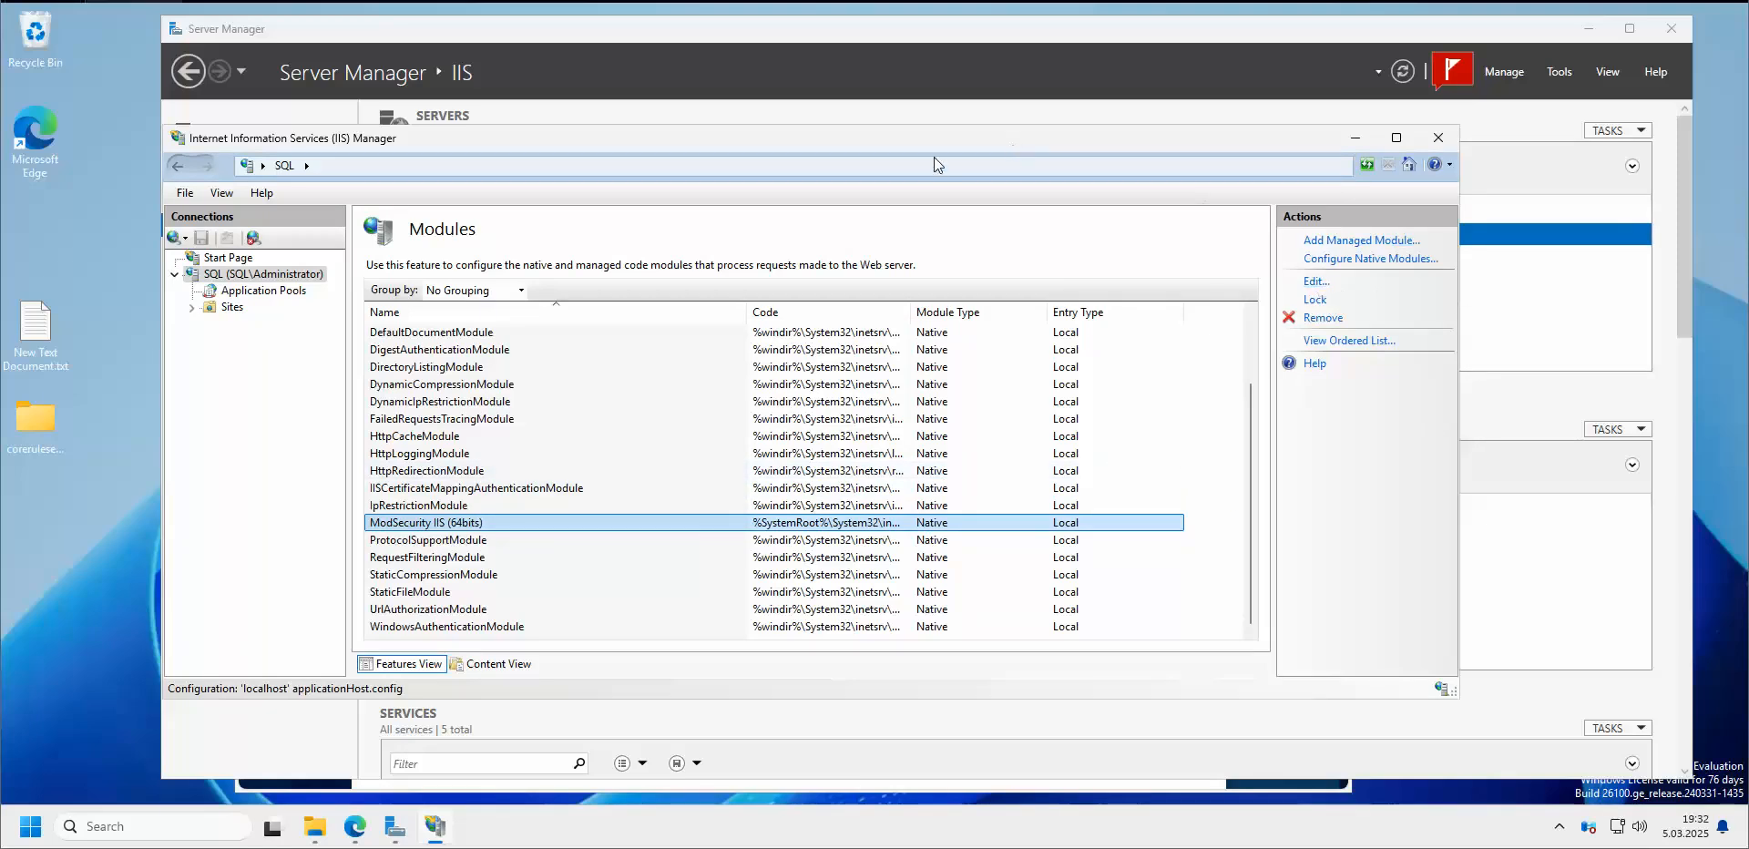
click(1437, 138)
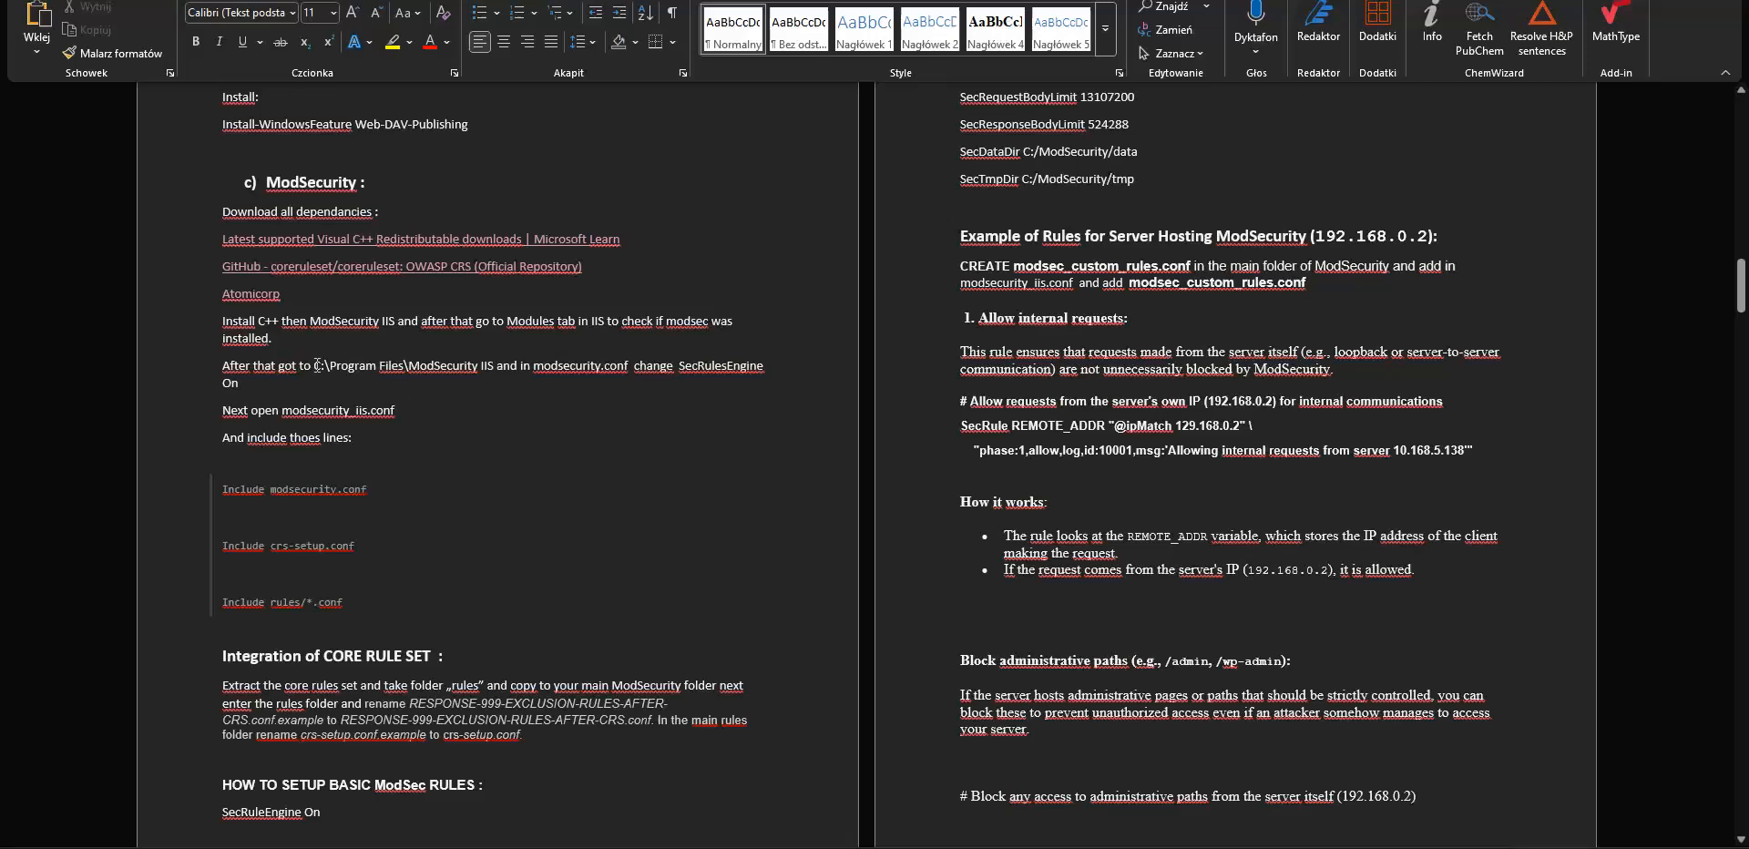
Look up the ModSecurity folder path in the Word notes and open C:\Program Files\ModSecurity IIS in File Explorer
drag(315, 365, 481, 368)
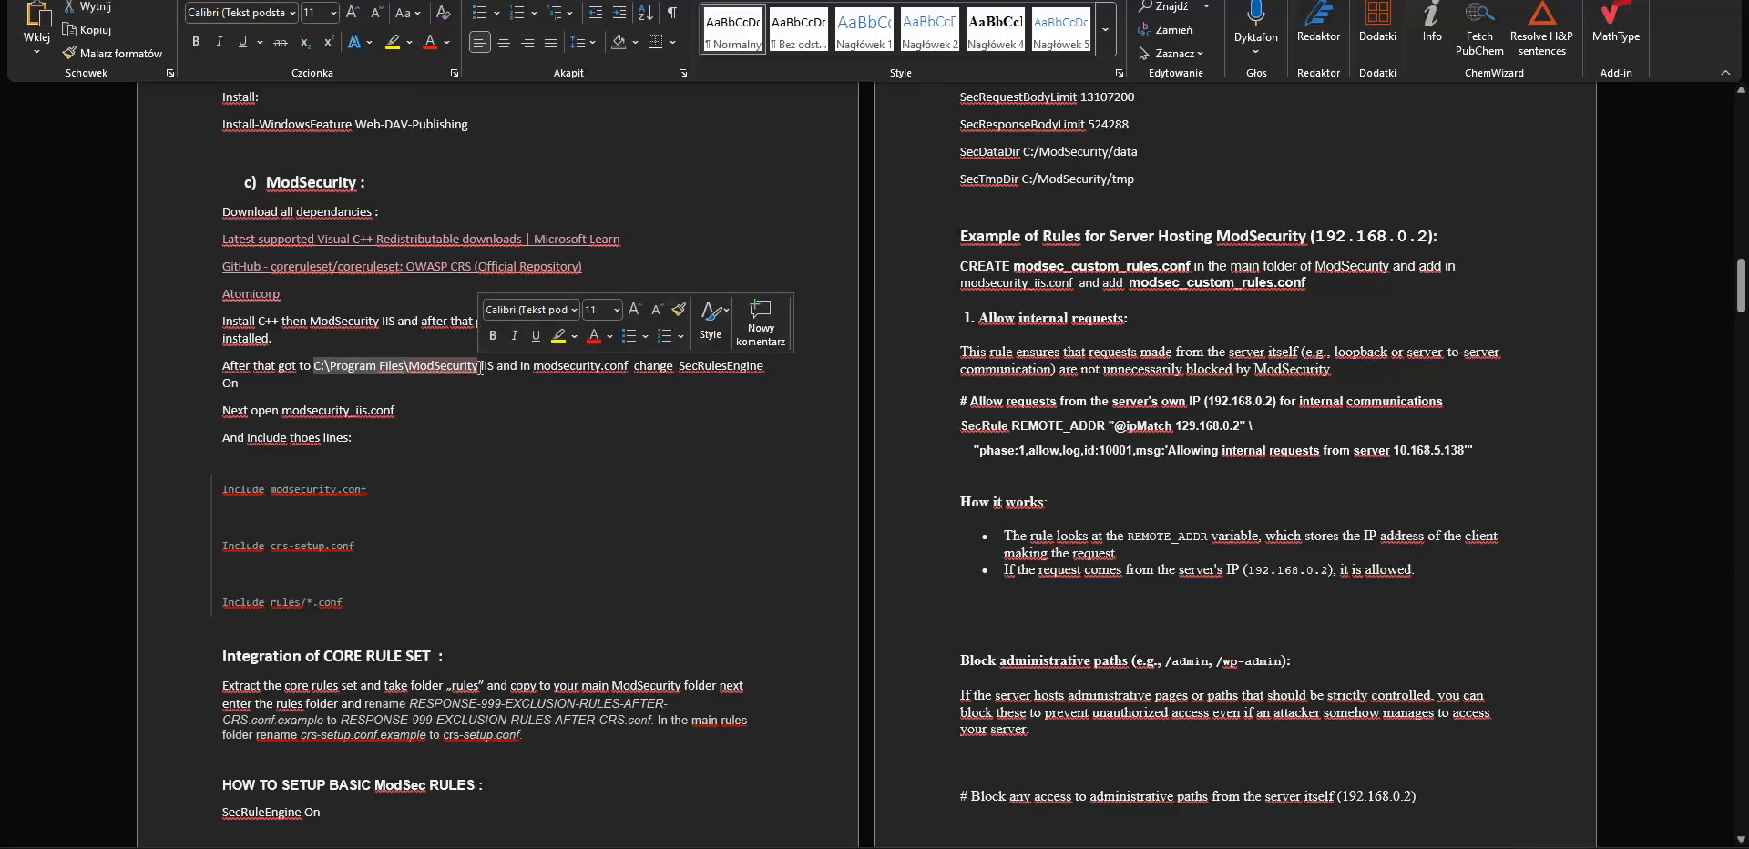
key(alt+Tab)
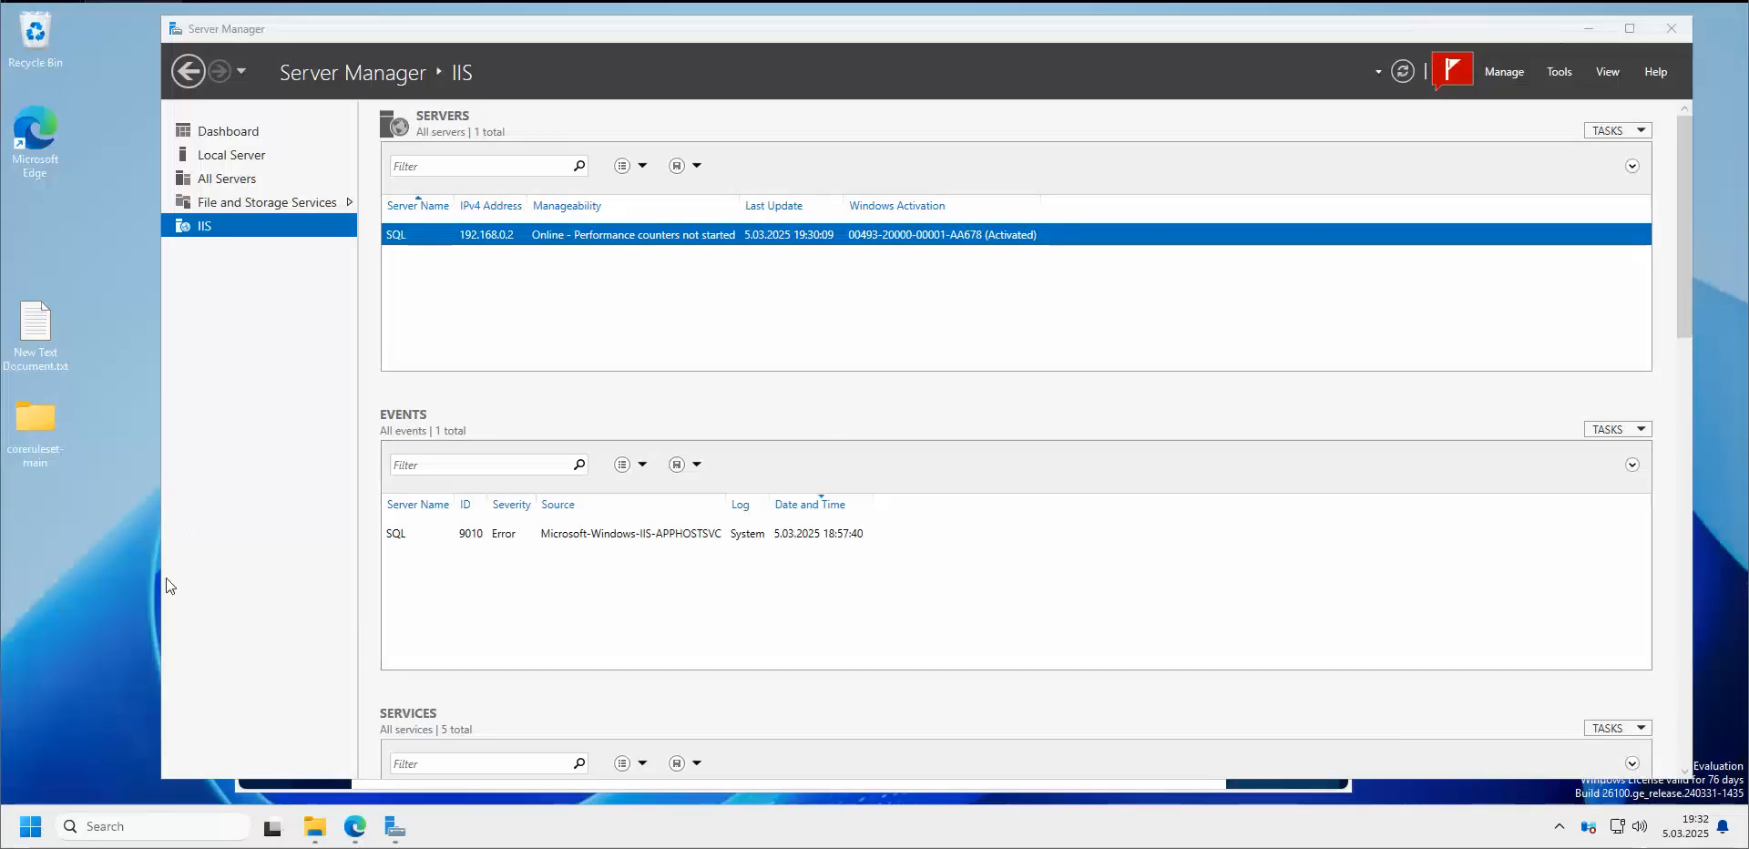
click(314, 827)
click(736, 496)
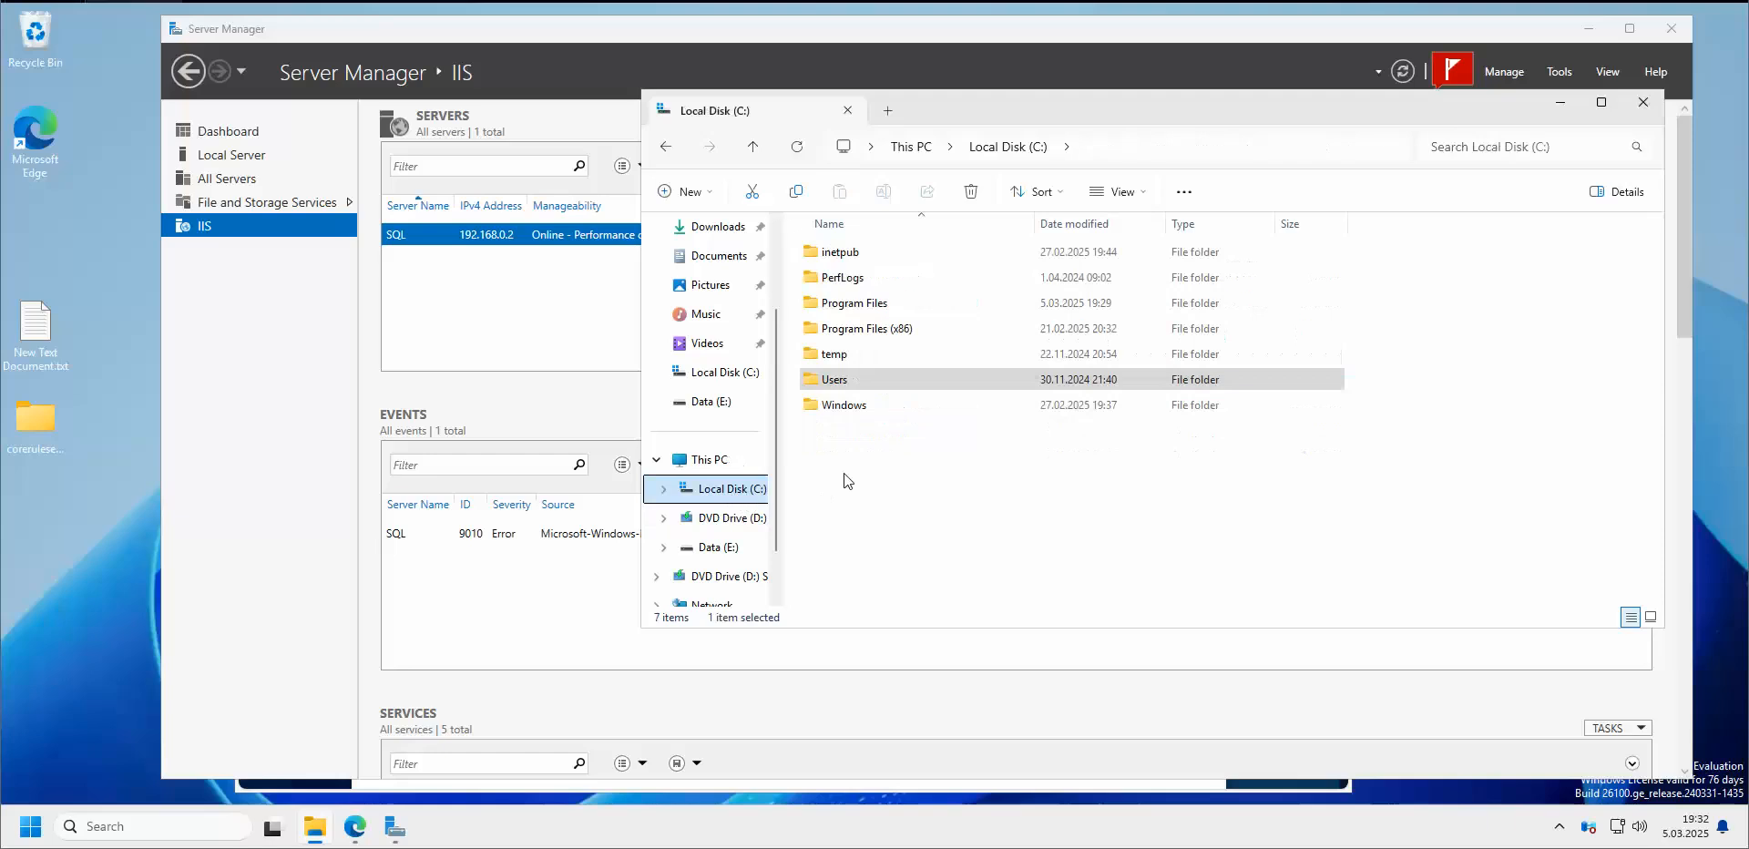
double_click(856, 304)
double_click(882, 380)
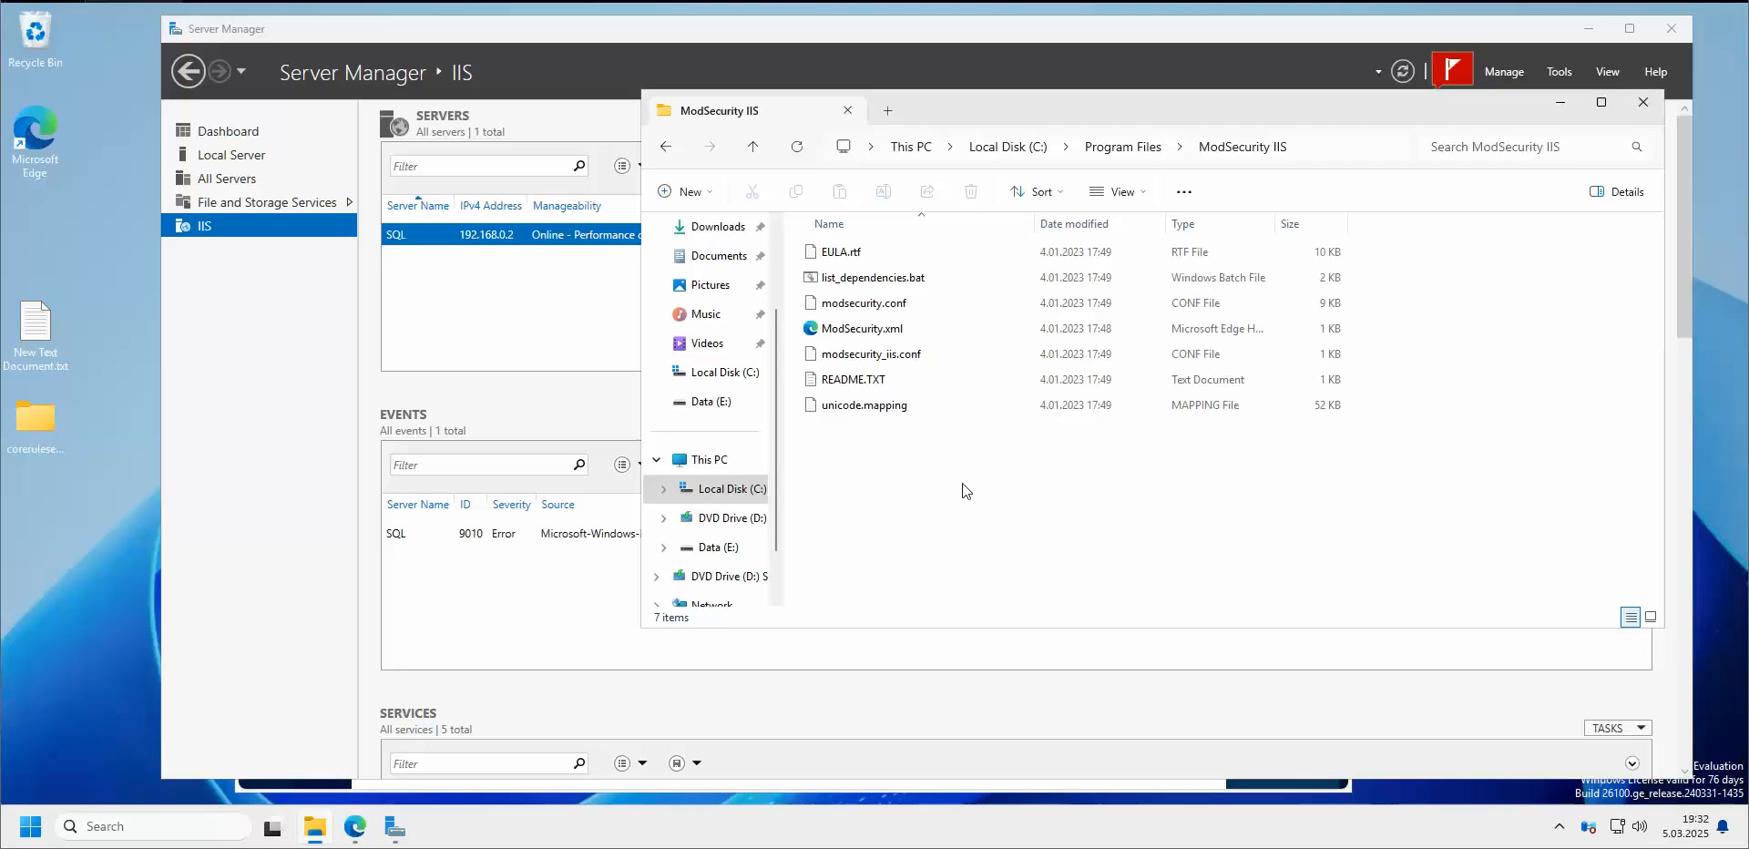
Open modsecurity.conf with Notepad for this one time, and reposition and enlarge its window
click(906, 305)
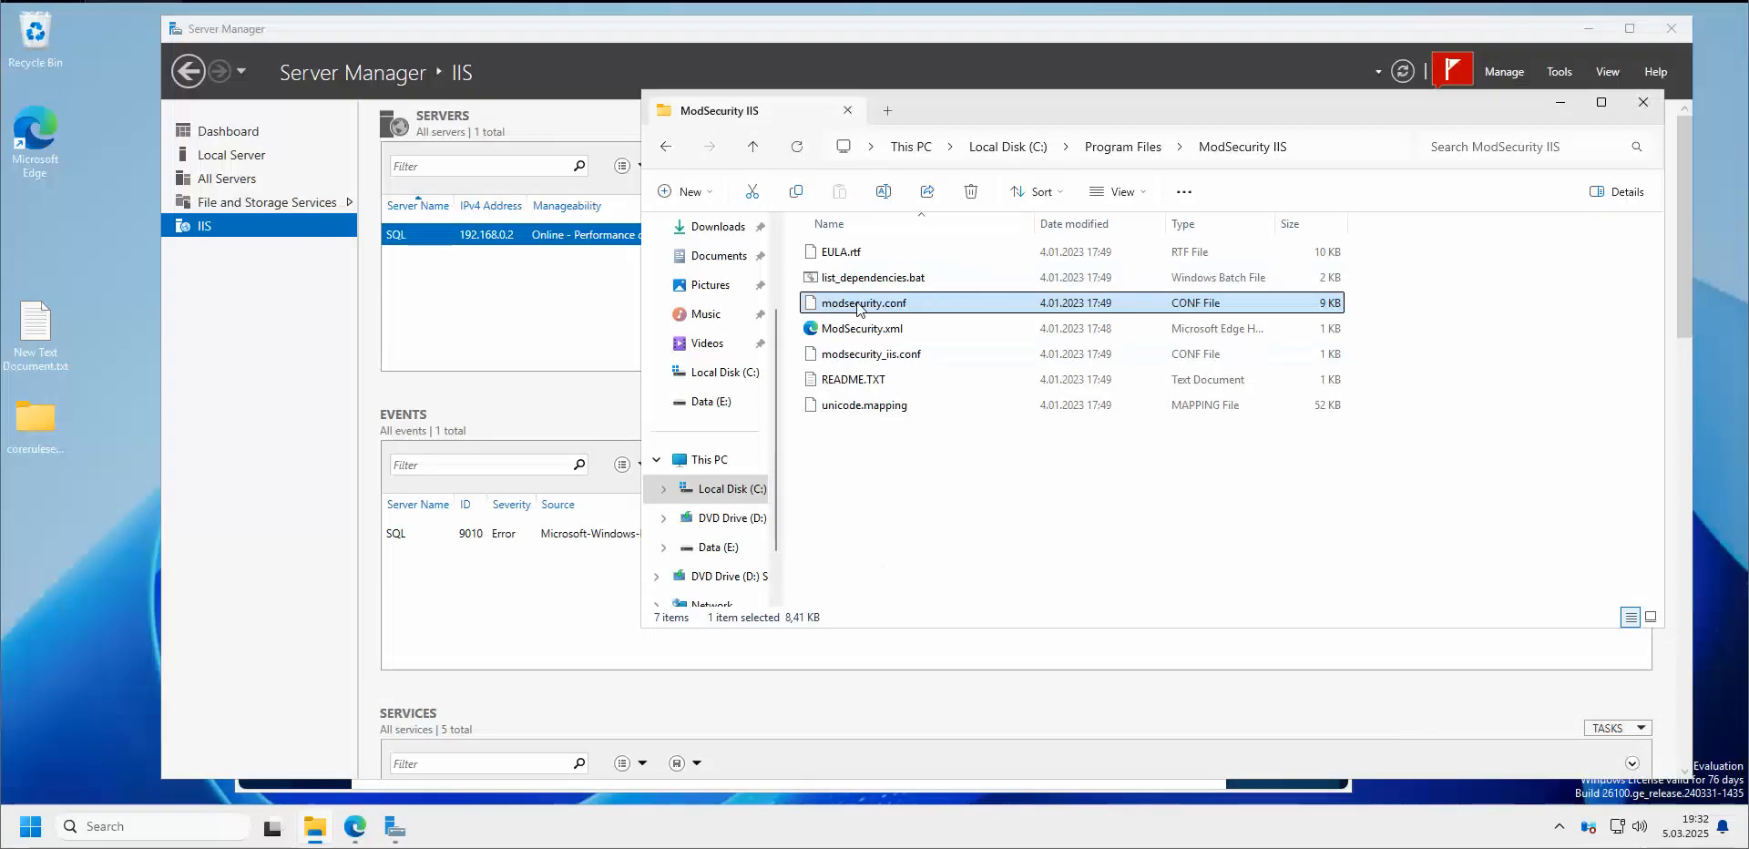
right_click(858, 310)
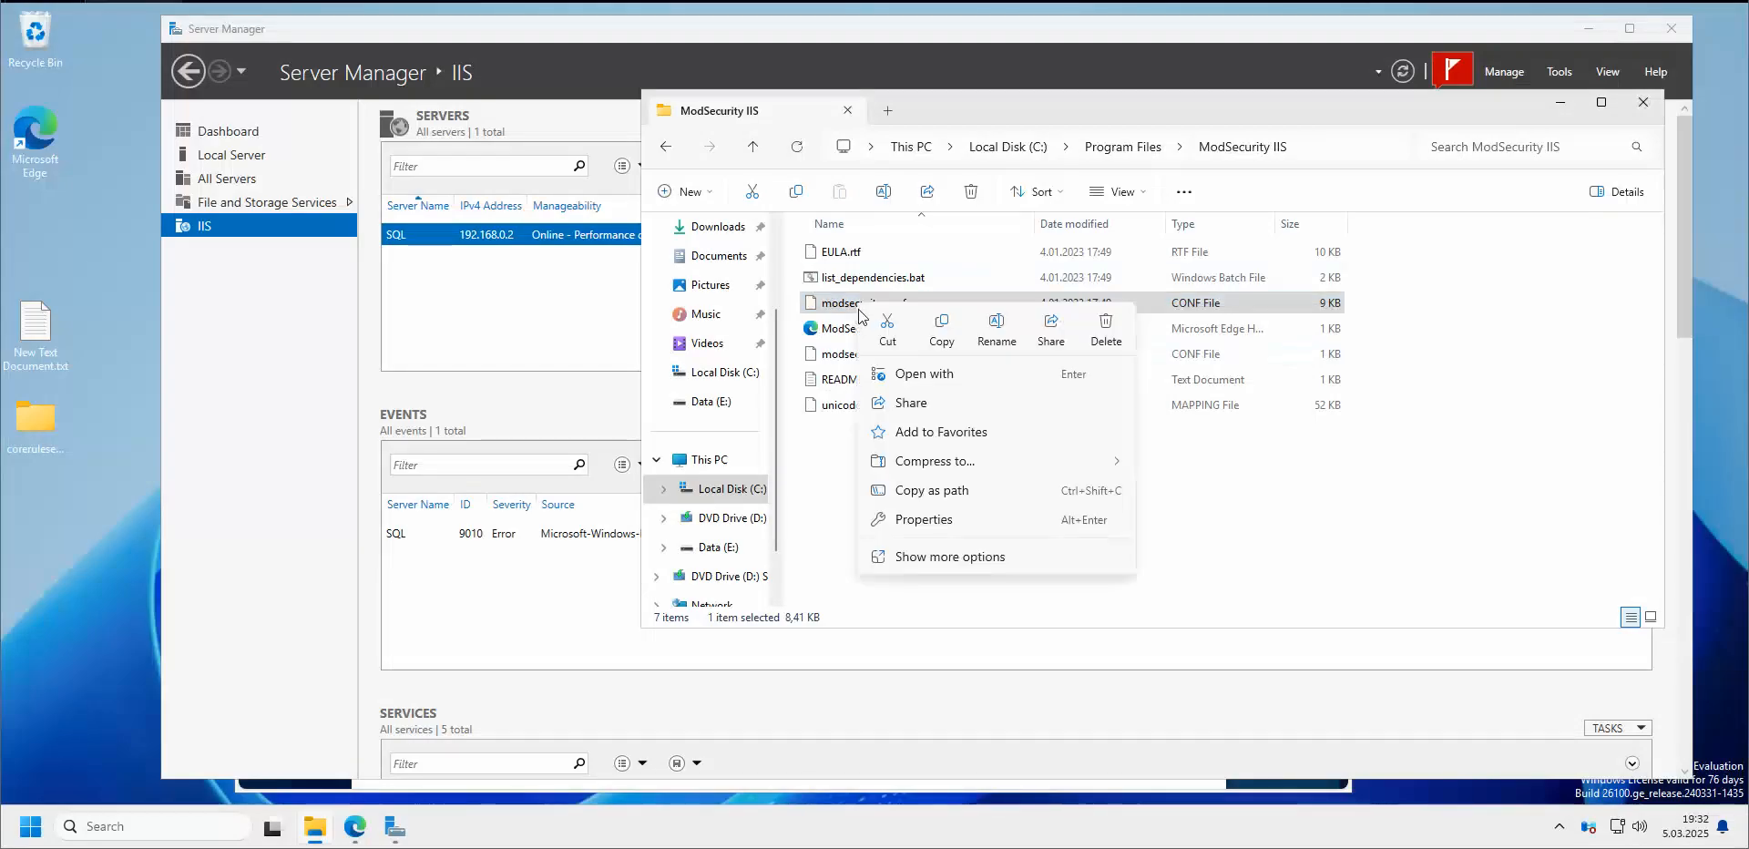
click(975, 378)
click(782, 374)
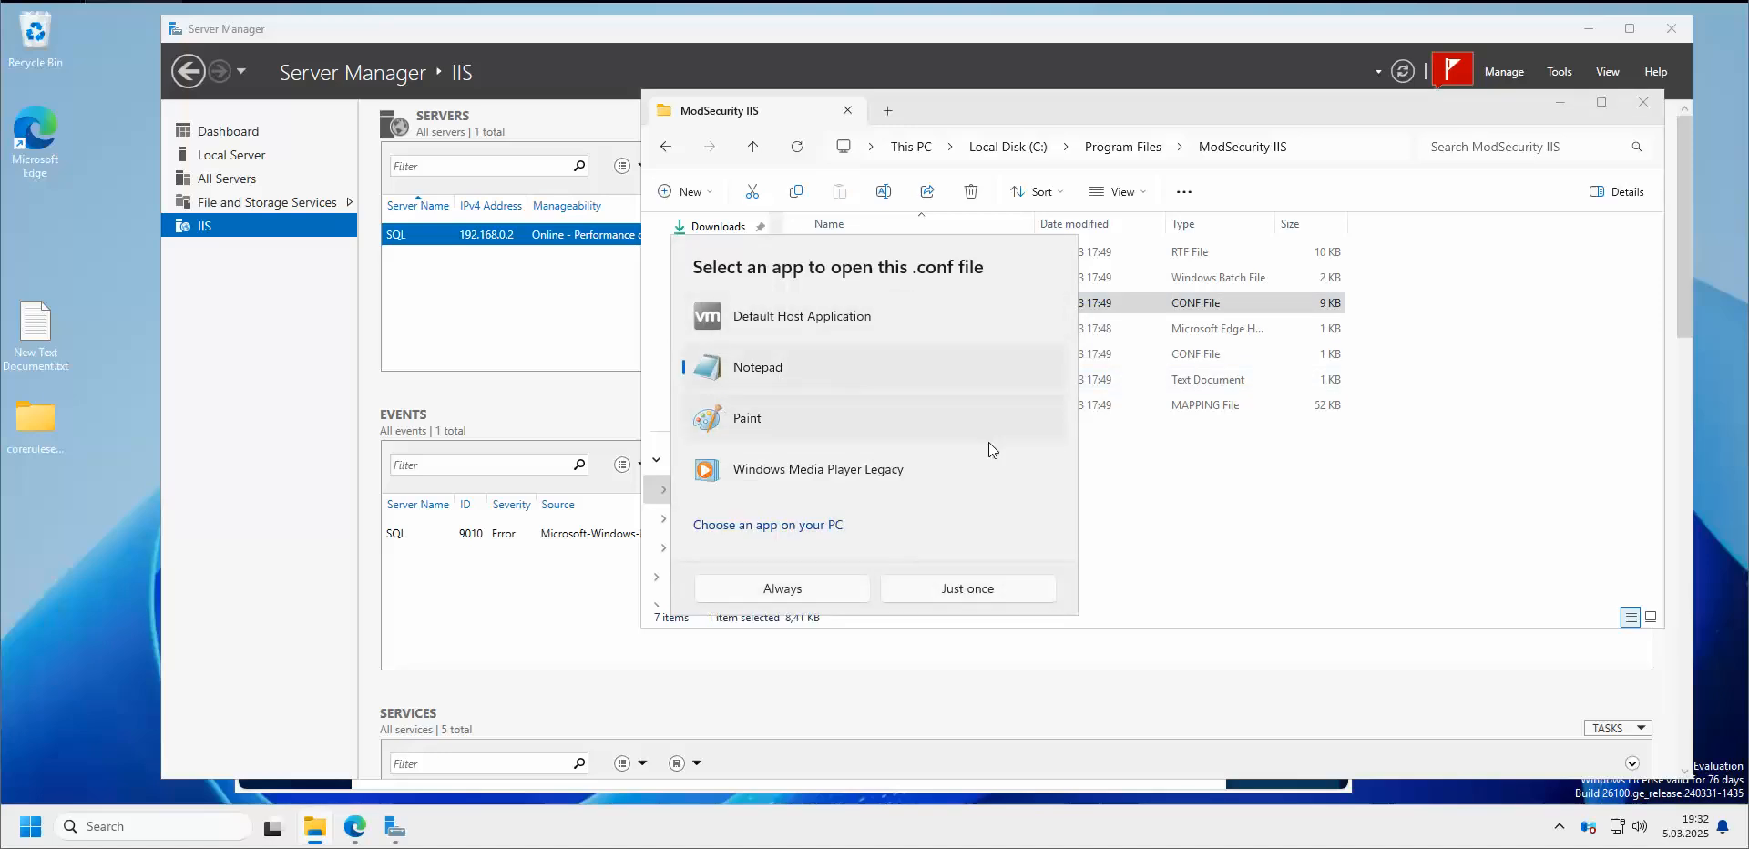
click(955, 591)
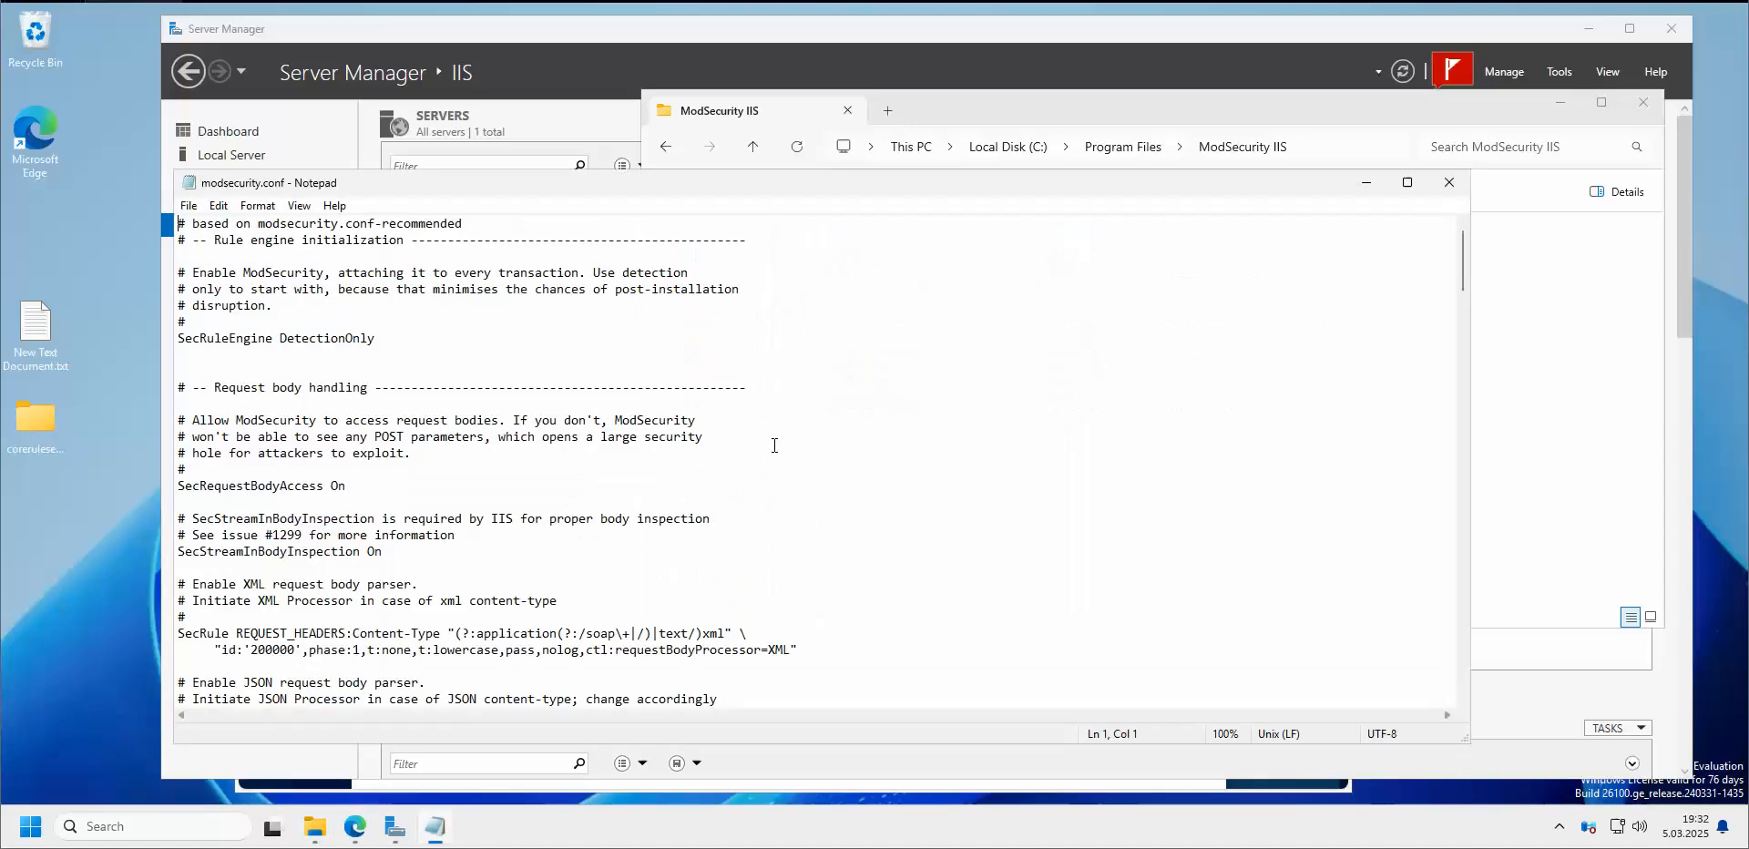
drag(399, 186, 280, 54)
drag(1343, 603, 1440, 761)
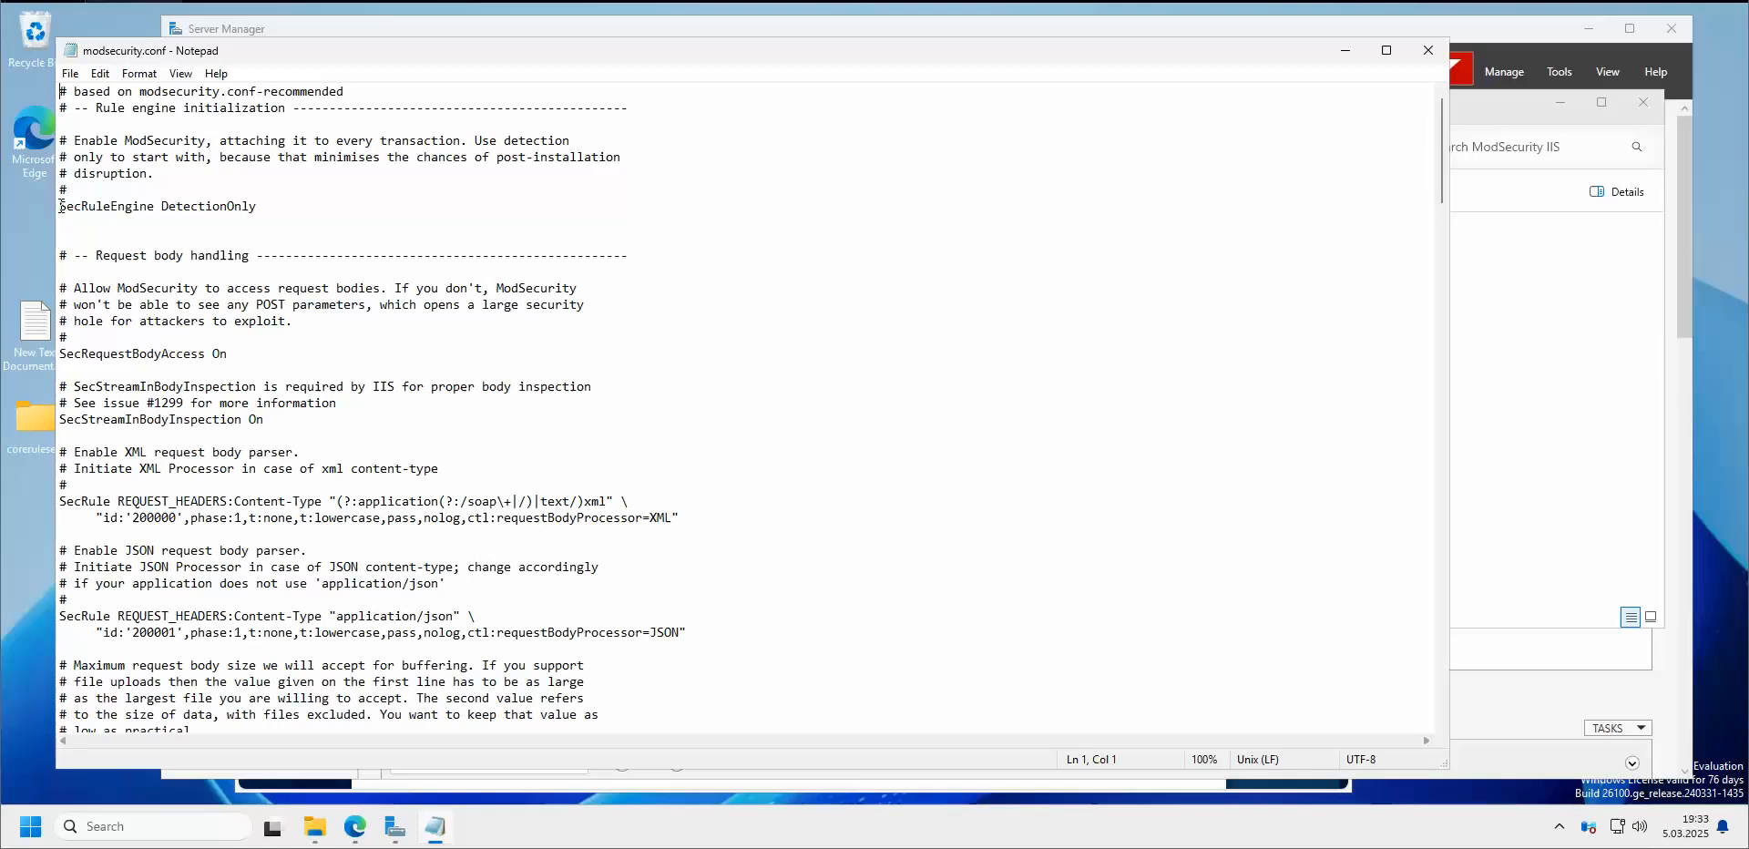
Set the SecRuleEngine directive in modsecurity.conf to On and save the file
drag(60, 206, 264, 207)
click(260, 207)
click(265, 209)
key(BackSpace)
key(BackSpace)
key(BackSpace)
key(BackSpace)
key(BackSpace)
key(BackSpace)
key(BackSpace)
key(BackSpace)
key(BackSpace)
key(BackSpace)
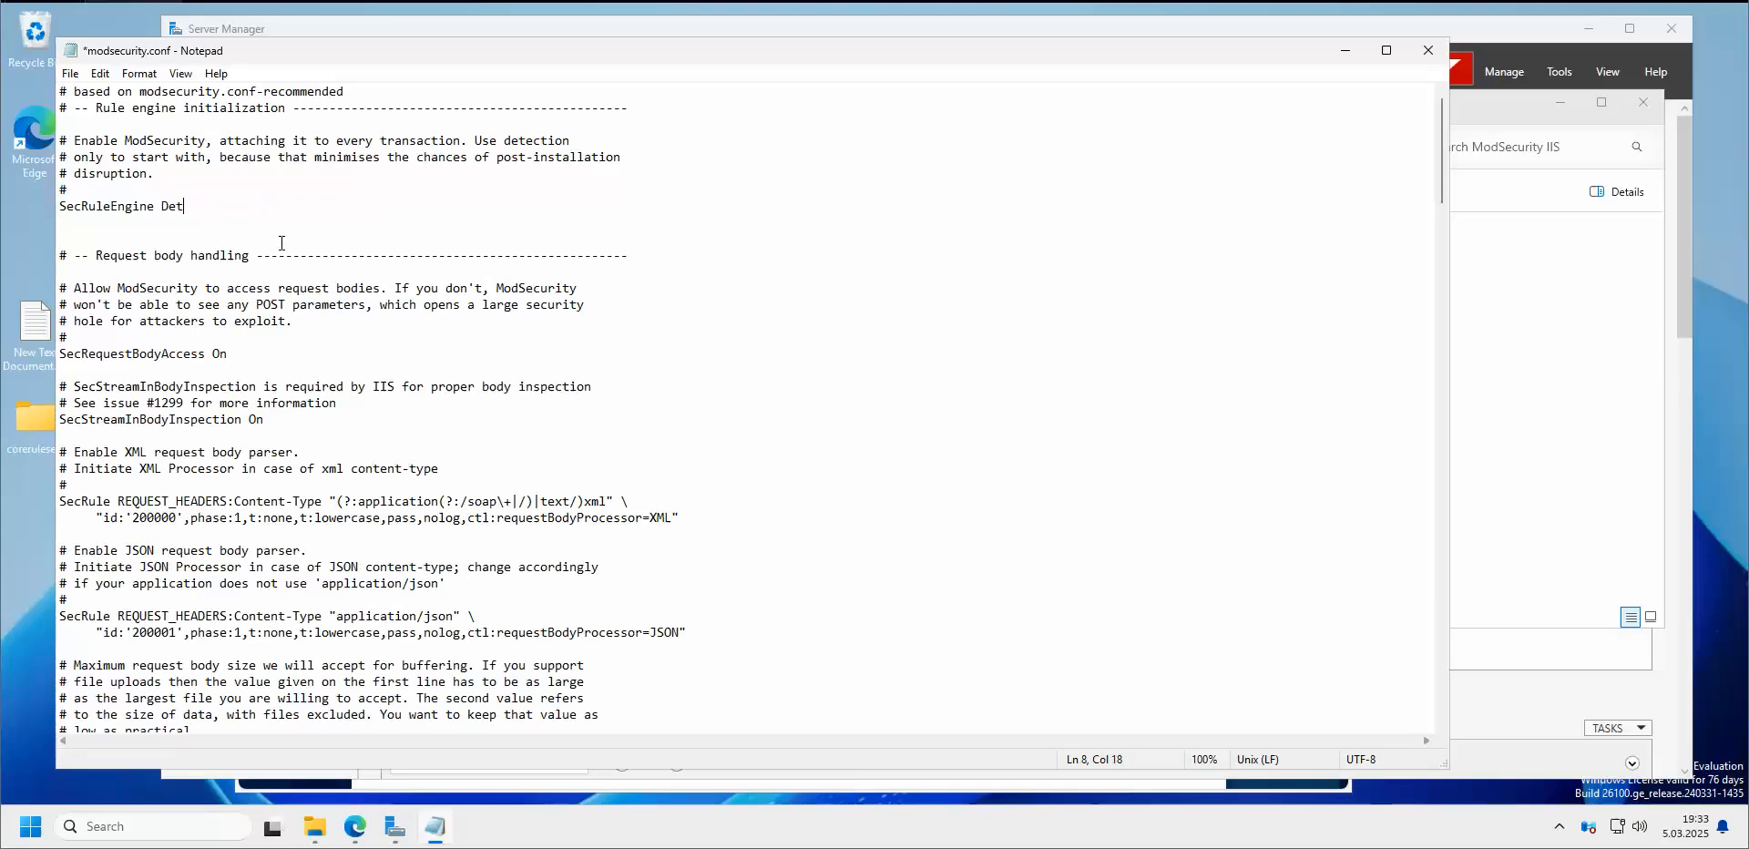
key(BackSpace)
key(BackSpace)
key(BackSpace)
text(On)
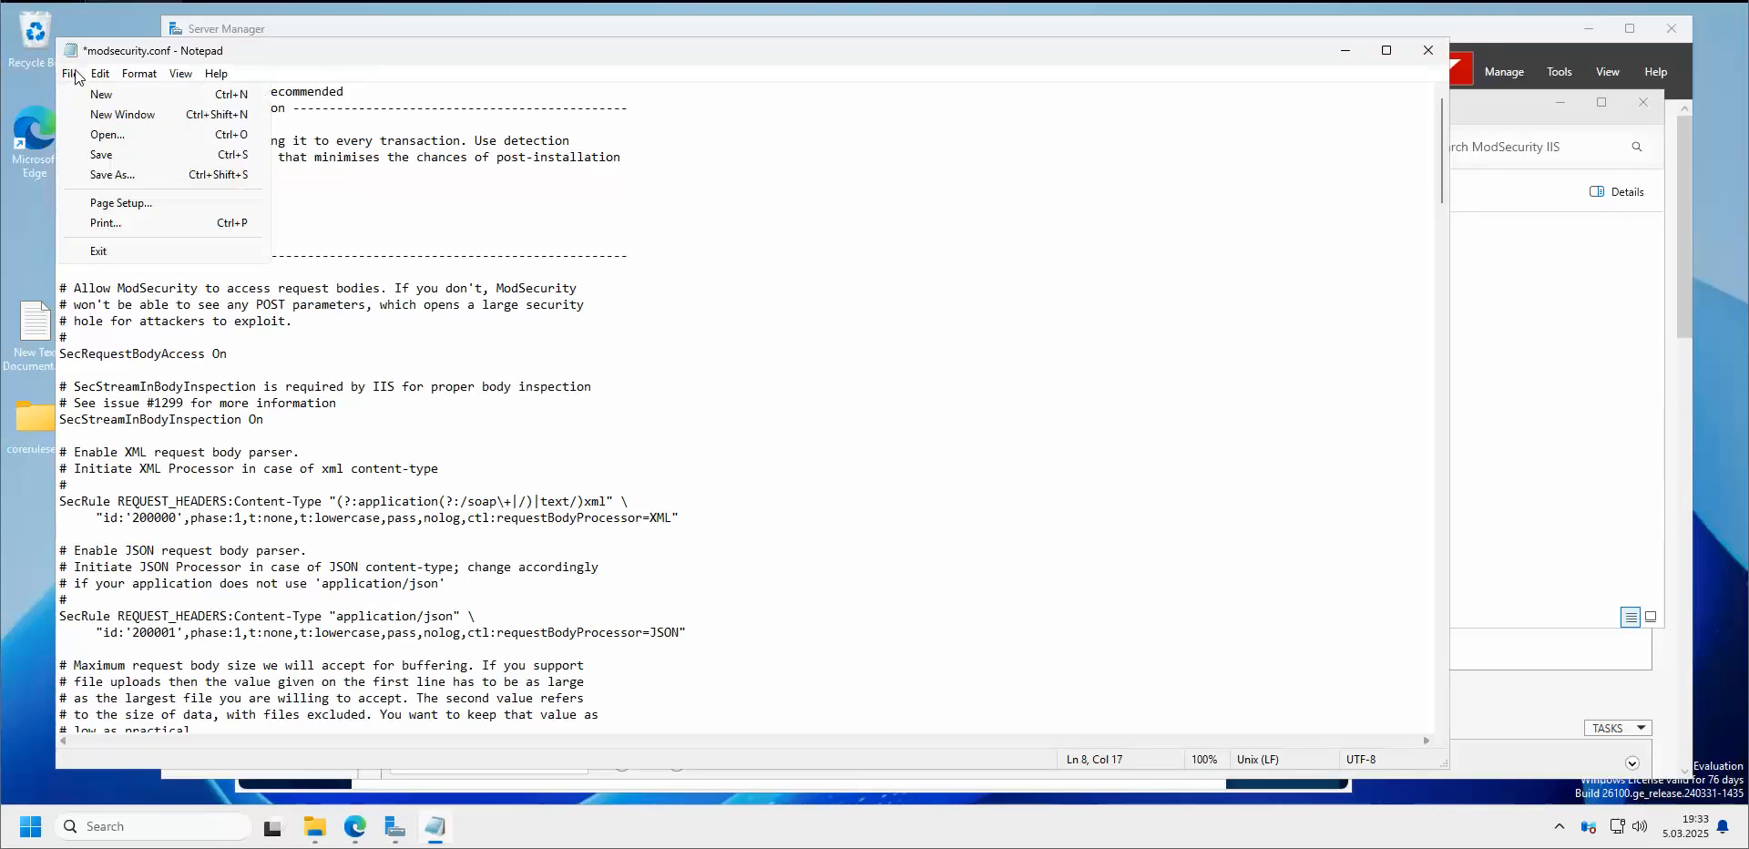
click(116, 155)
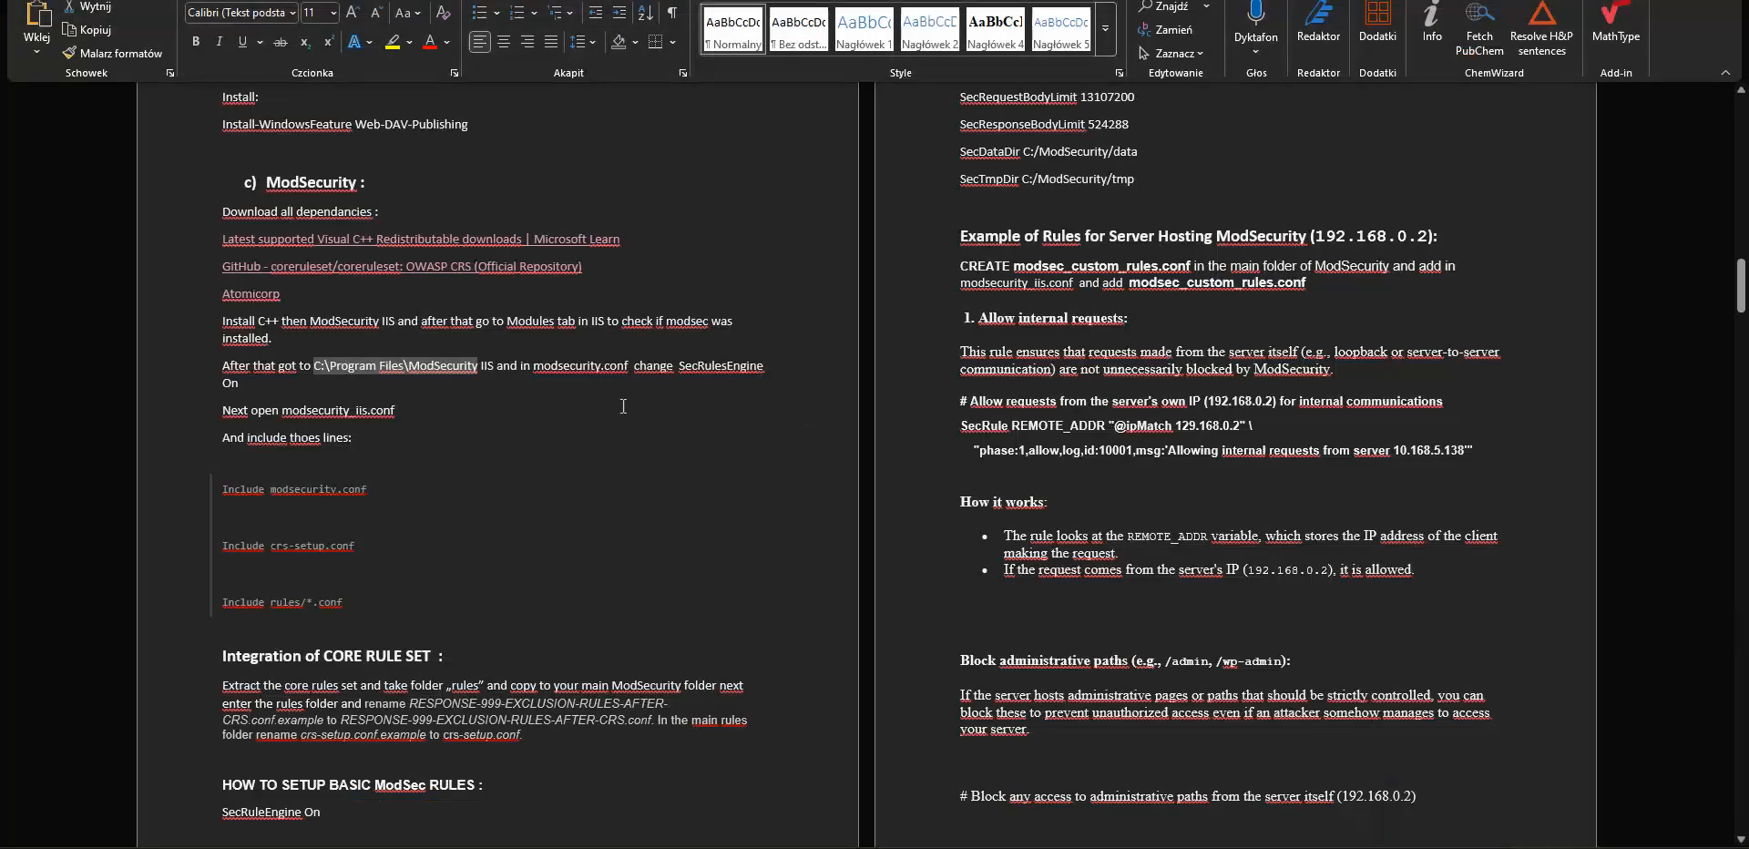
Switch to the Word notes and copy the three Include lines listed for modsecurity_iis.conf
scroll(624, 406, down, 2)
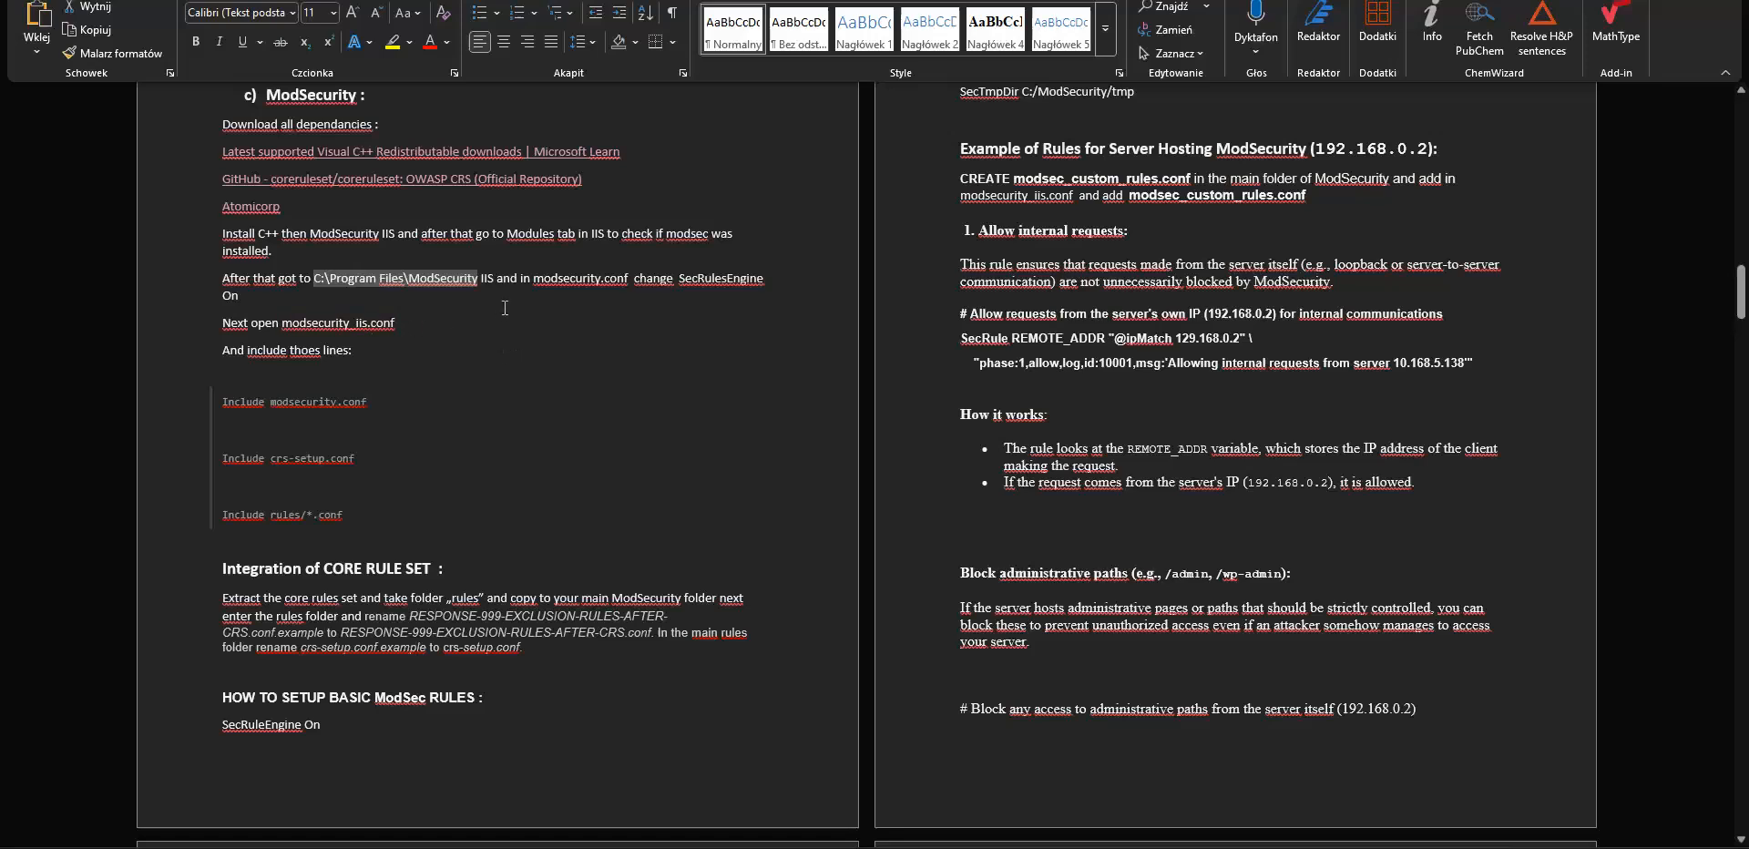
scroll(504, 308, down, 1)
drag(351, 471, 363, 361)
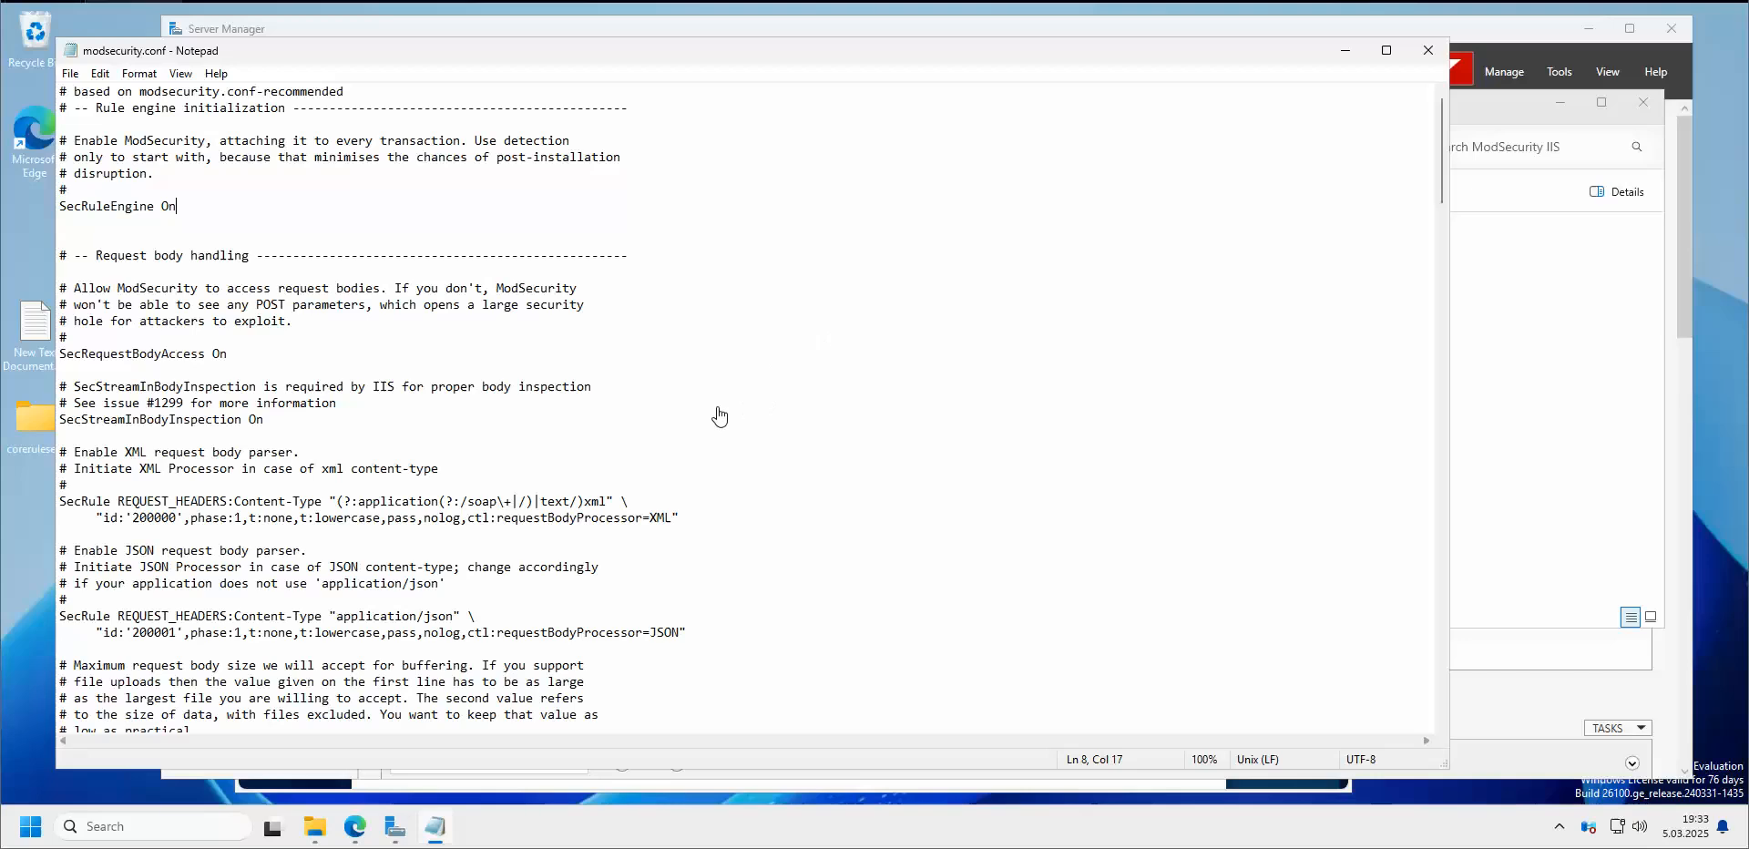
Close modsecurity.conf, then view the contents of modsecurity_iis.conf in Notepad and close it
click(1429, 52)
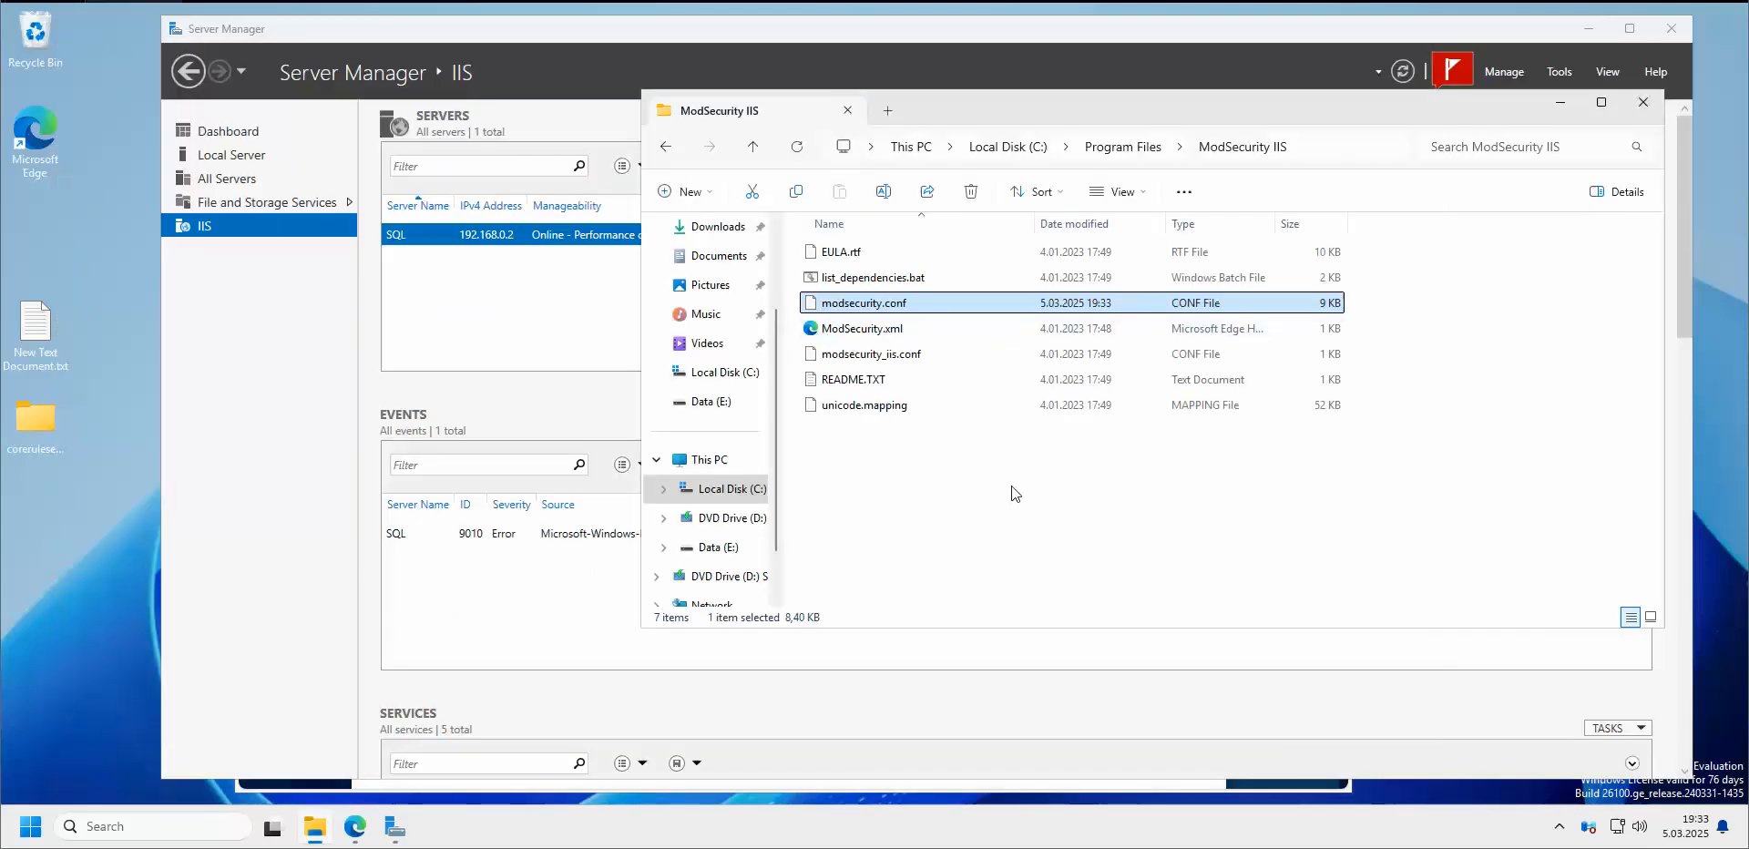
click(889, 361)
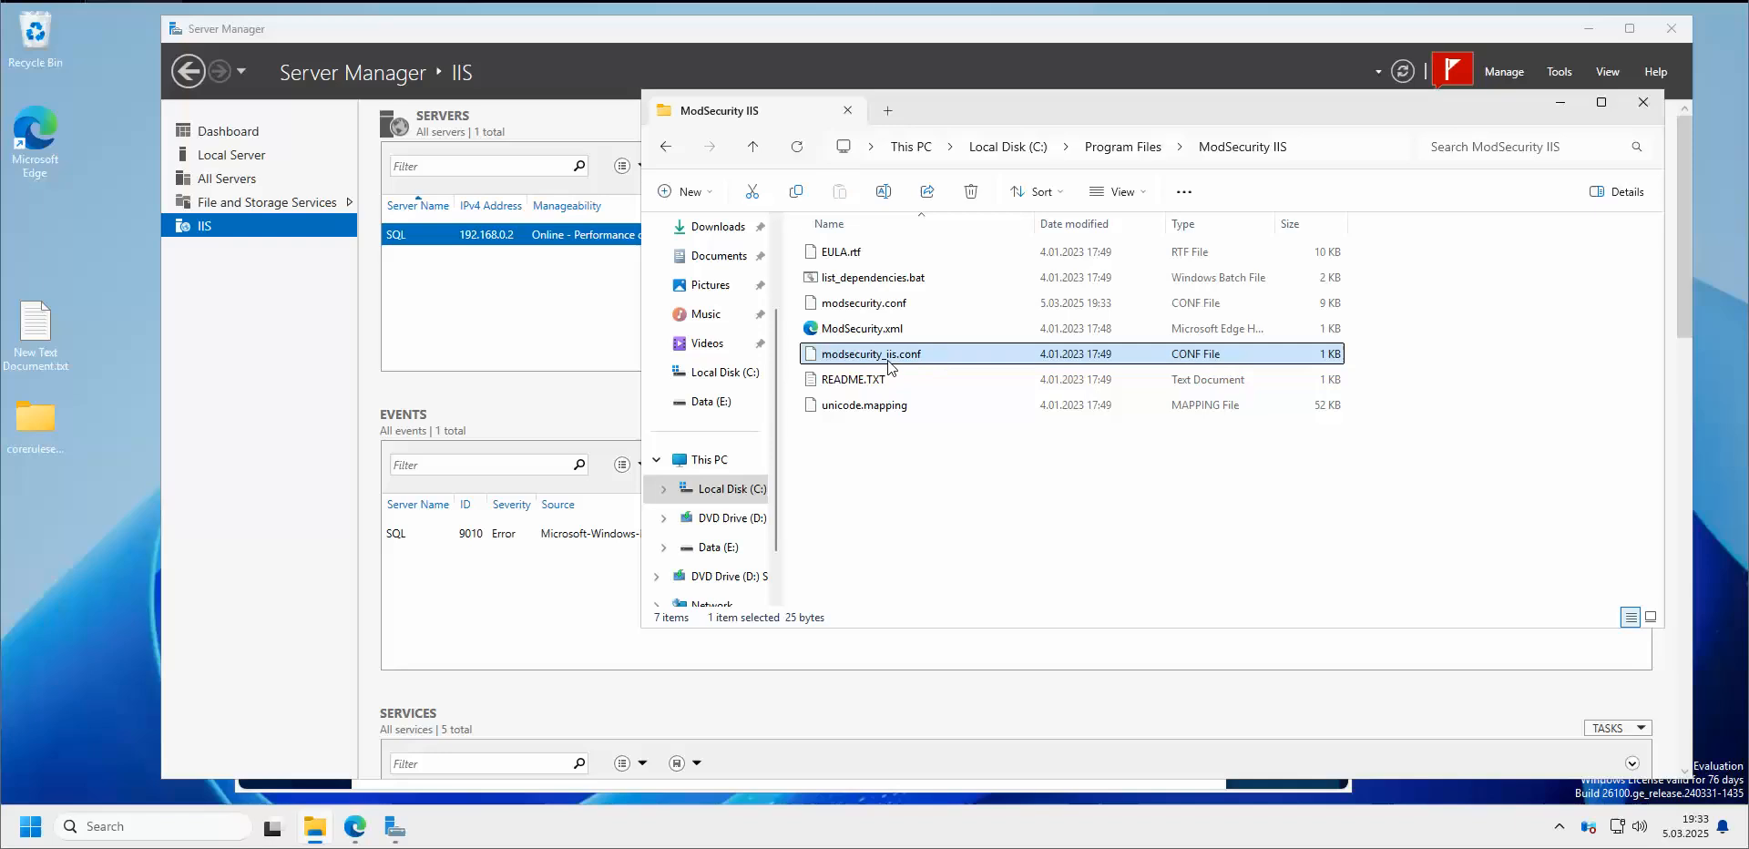
right_click(882, 358)
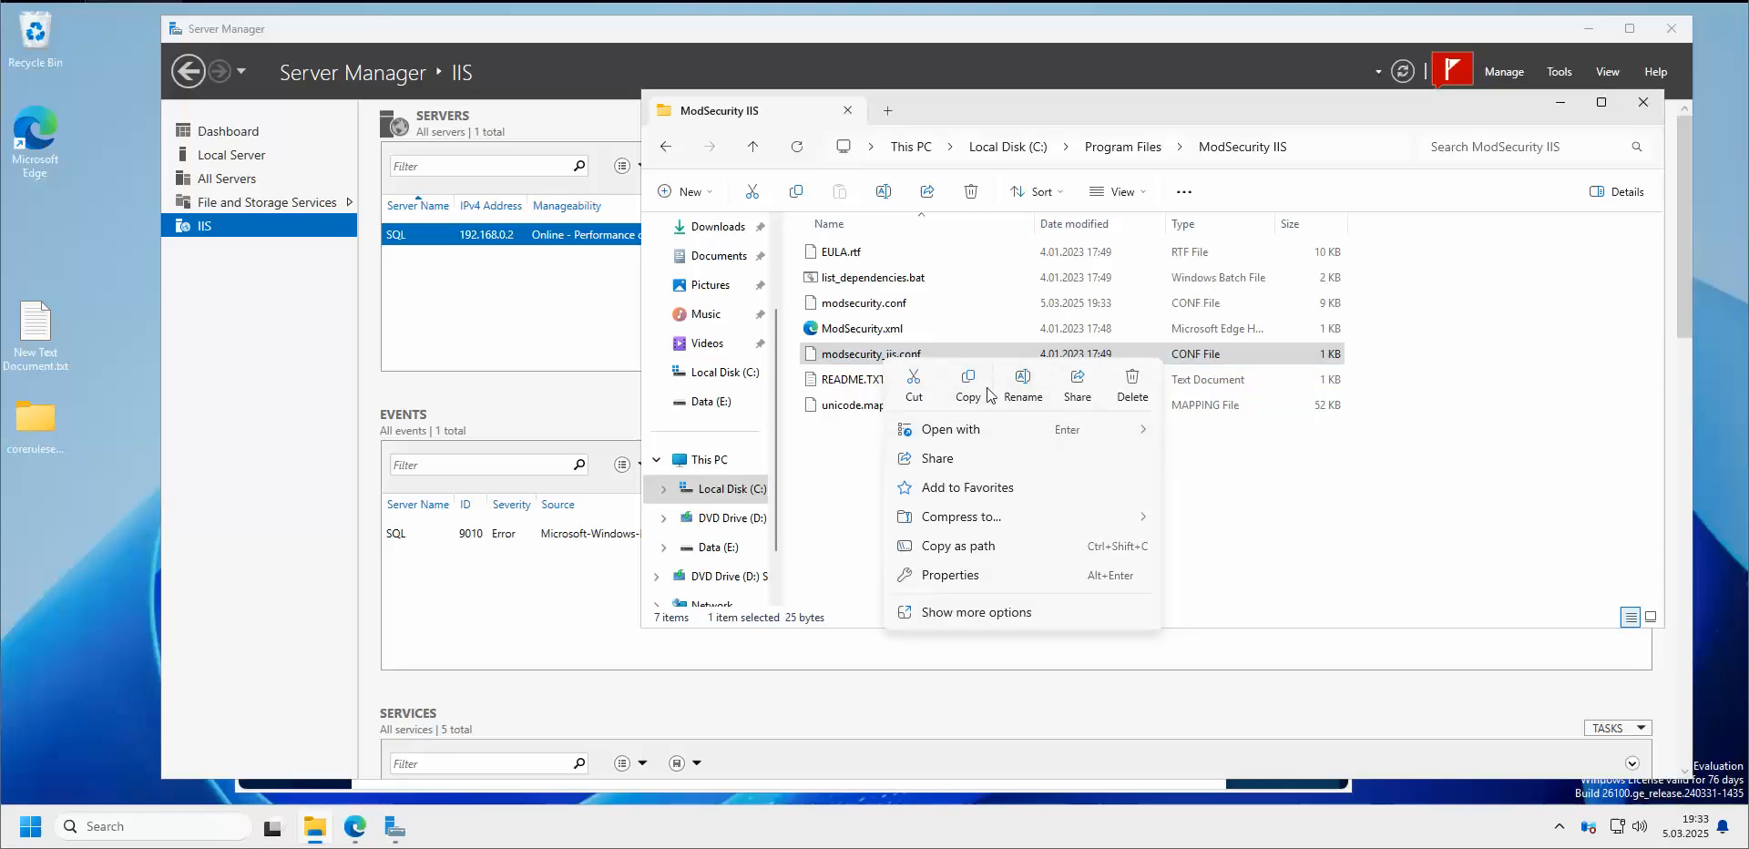
mouse_move(984, 438)
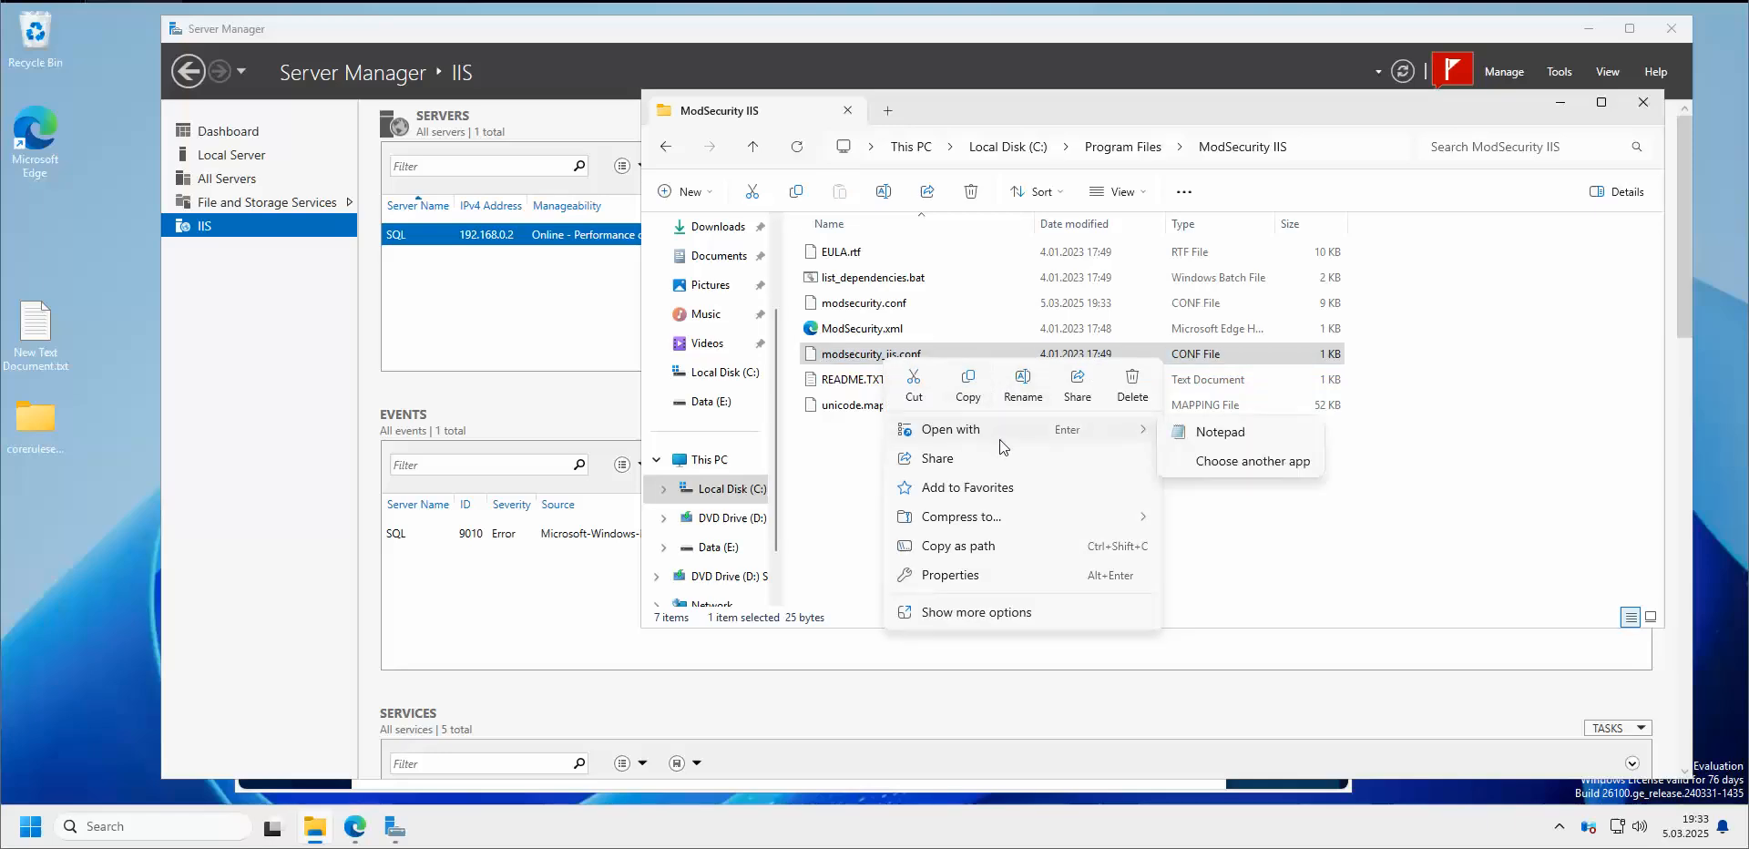
click(1221, 432)
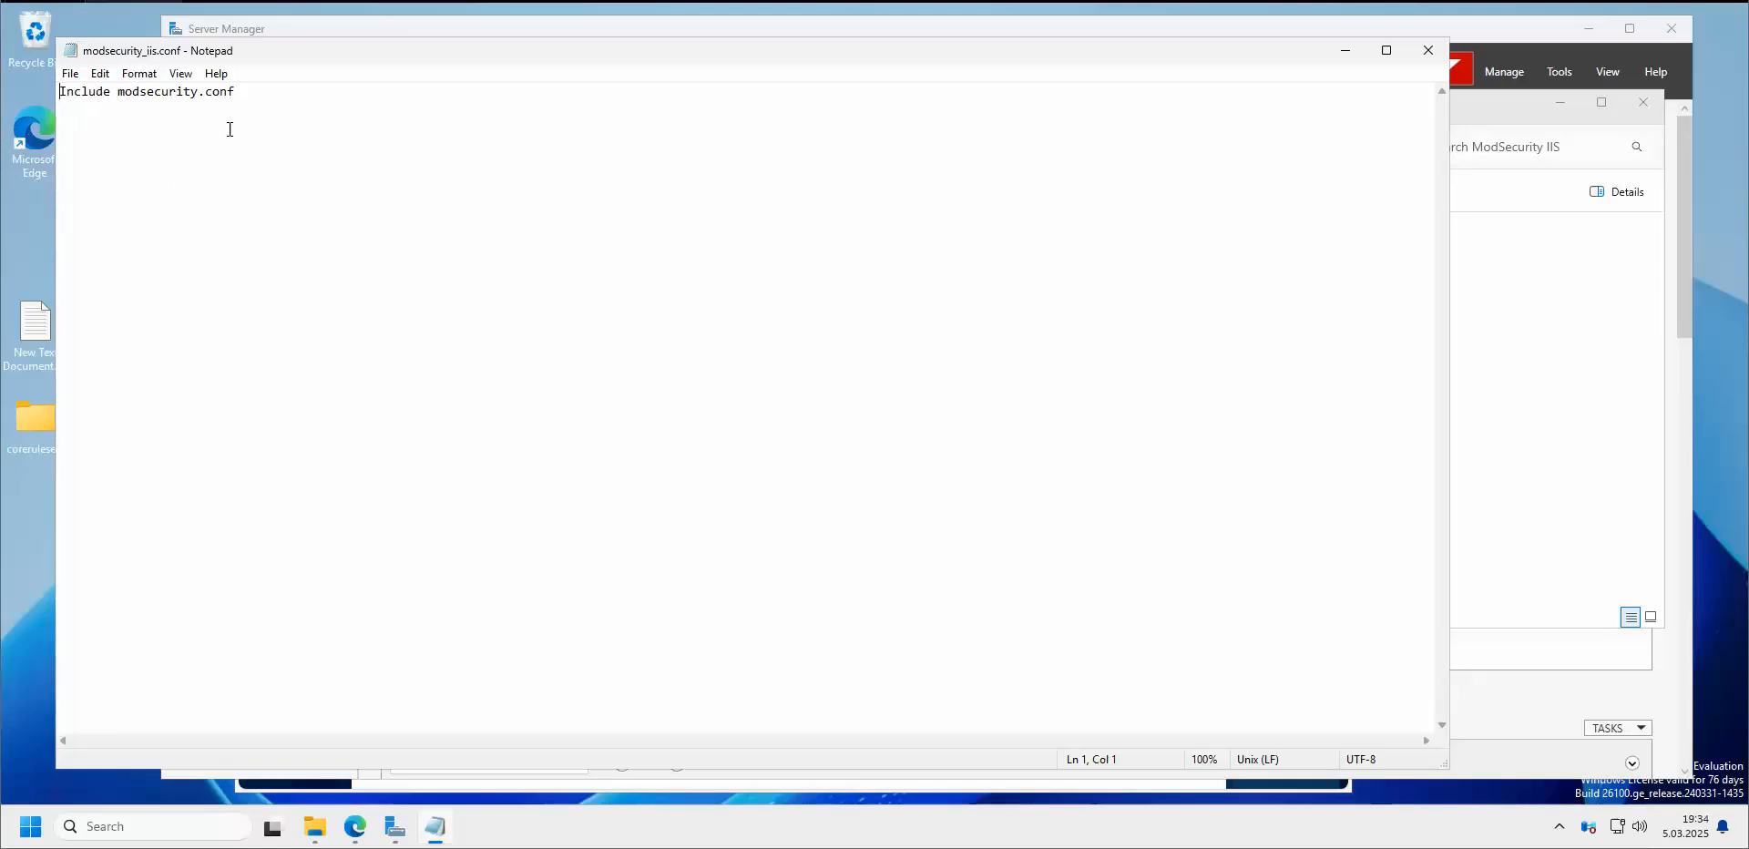
click(1429, 52)
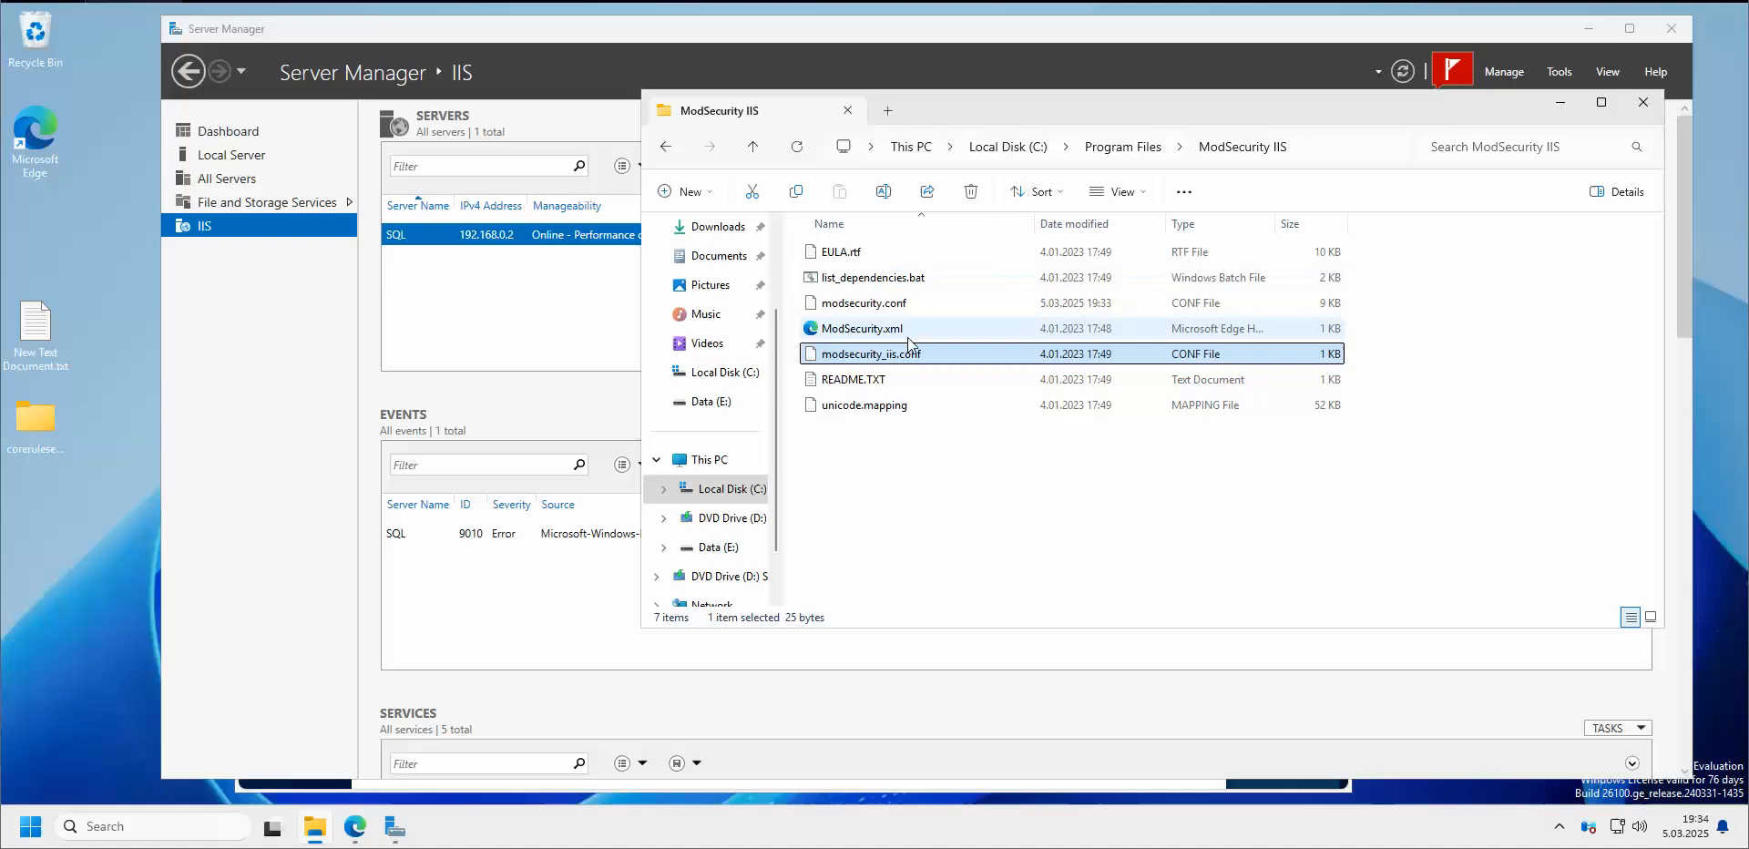
Reopen modsecurity.conf in Notepad, review its directives from start to end and back, and close it
click(865, 305)
right_click(865, 308)
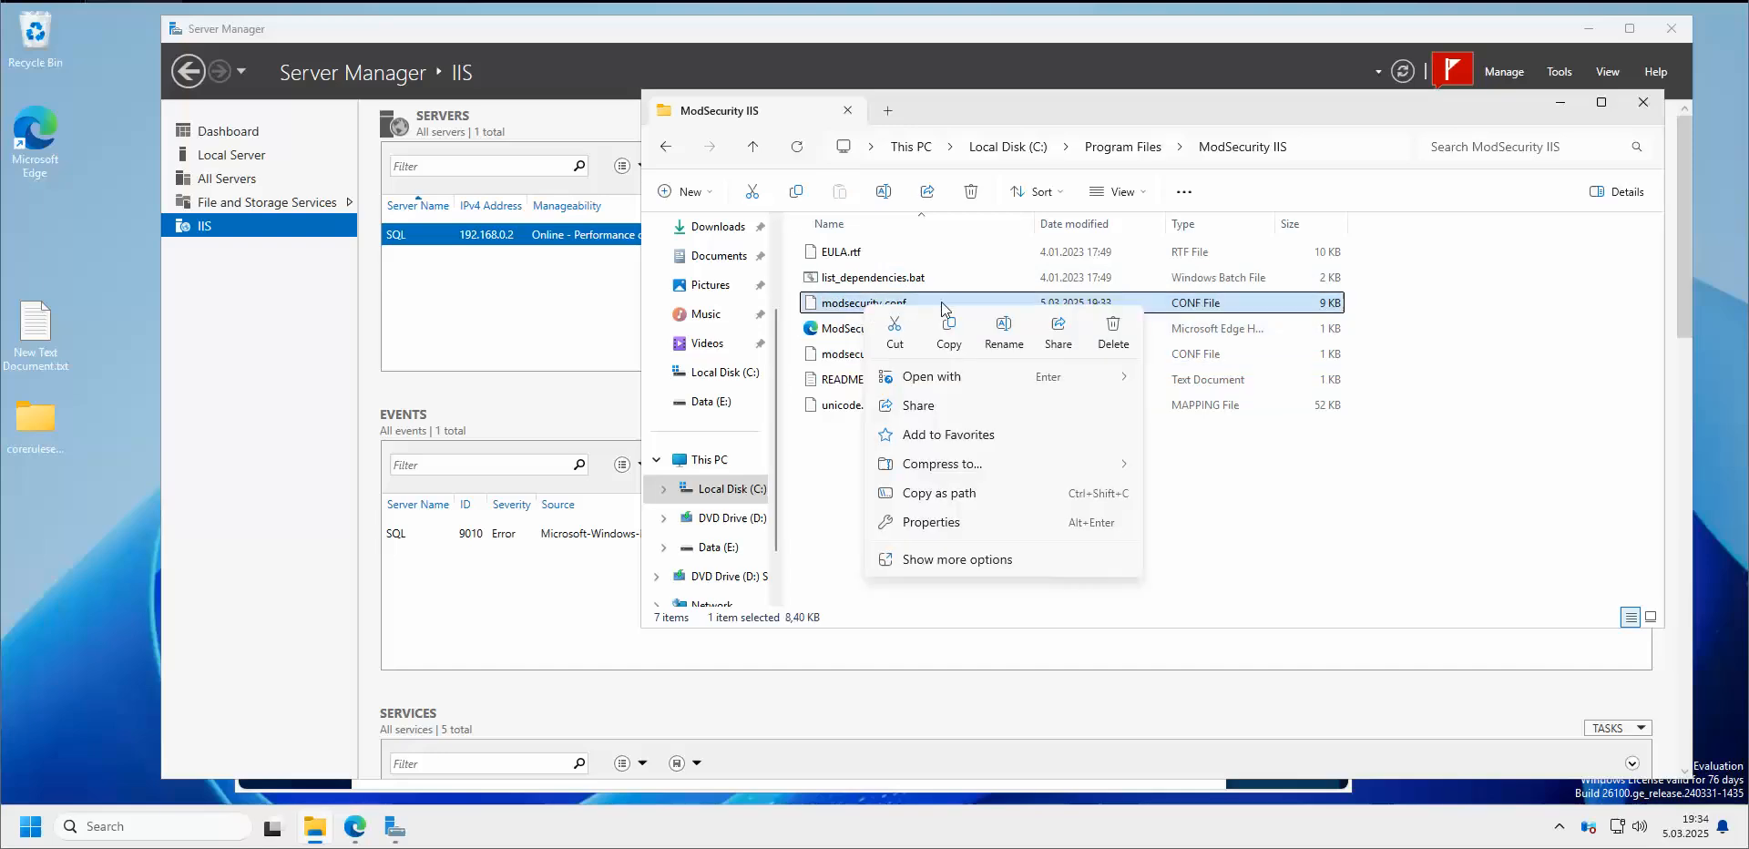
mouse_move(966, 390)
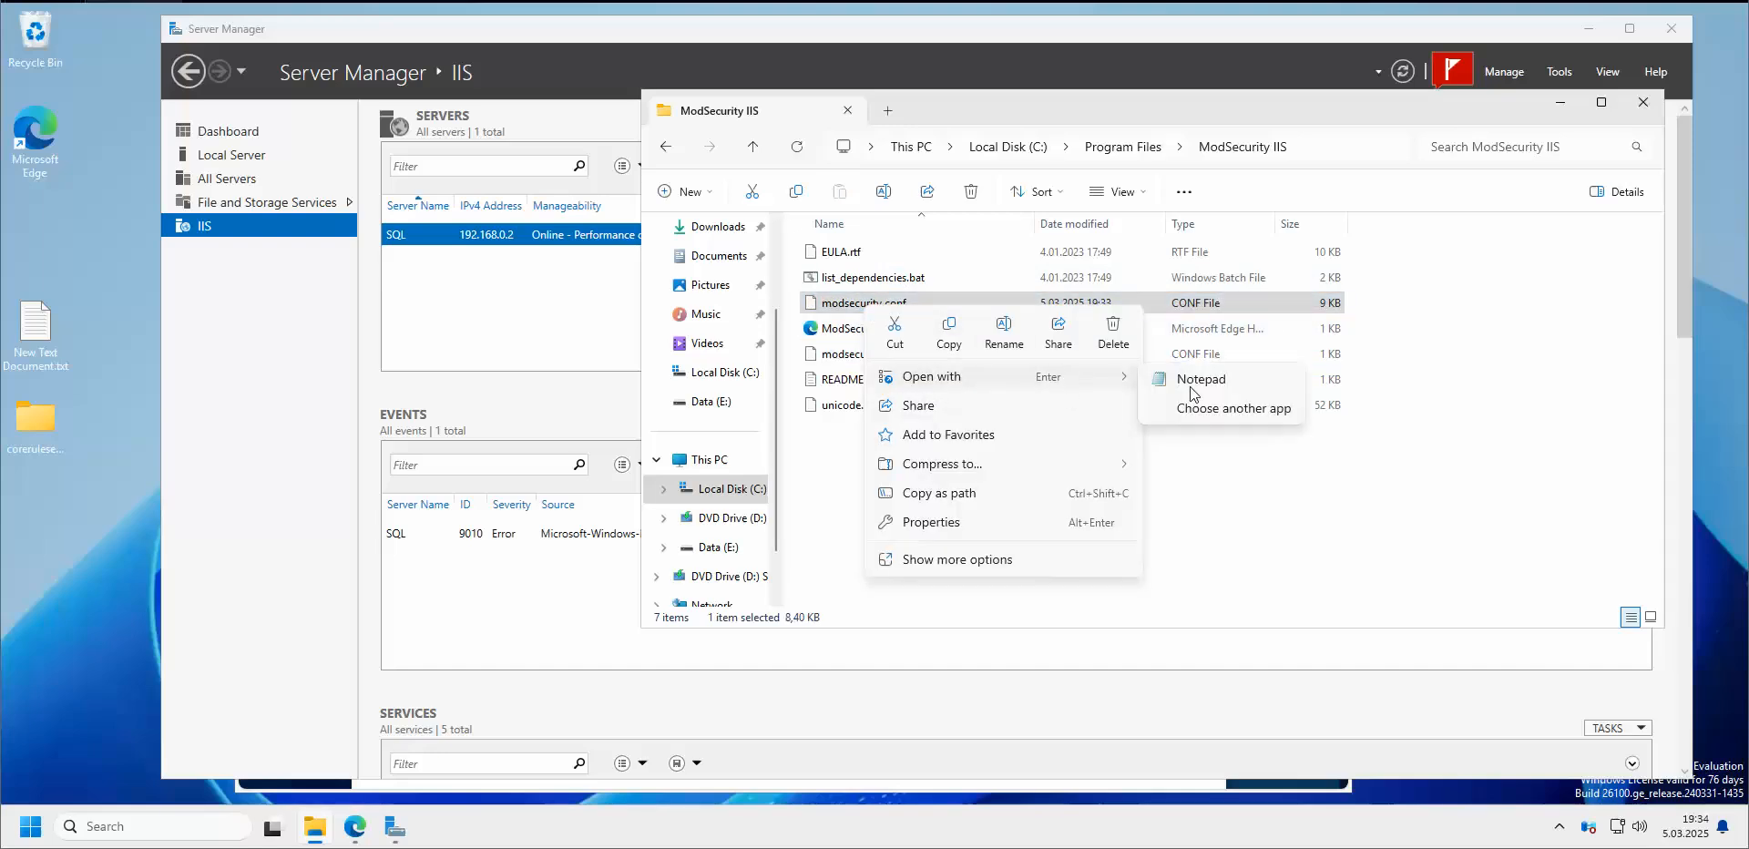
click(1214, 375)
scroll(829, 363, down, 7)
scroll(829, 363, down, 19)
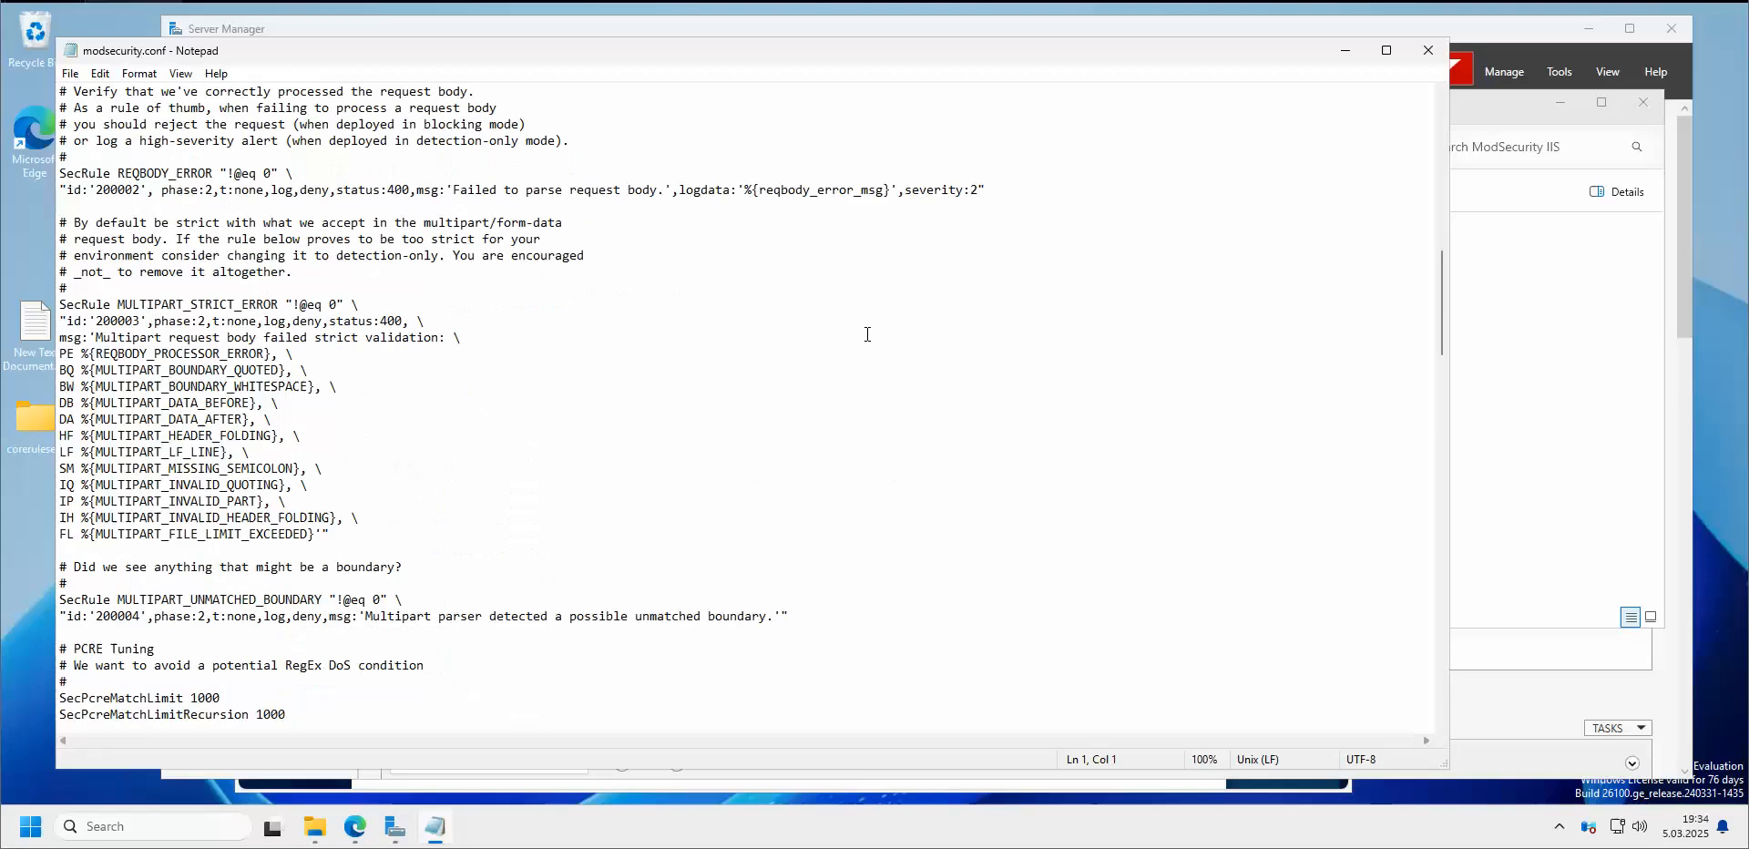
scroll(1440, 364, down, 4)
drag(1440, 405, 1434, 697)
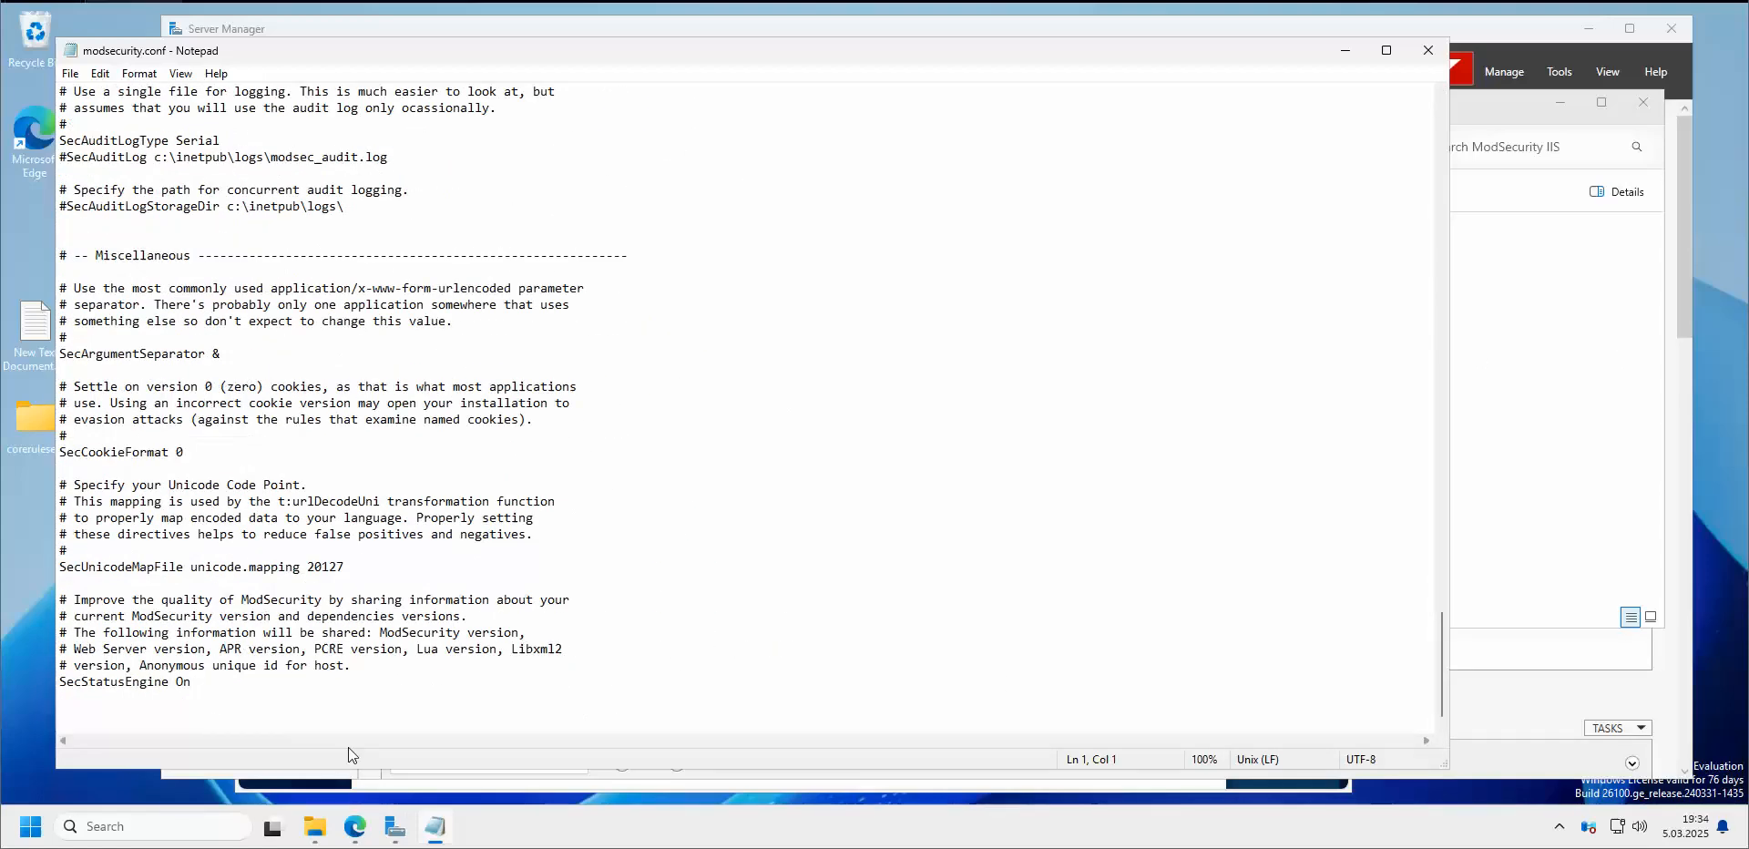
scroll(465, 724, up, 13)
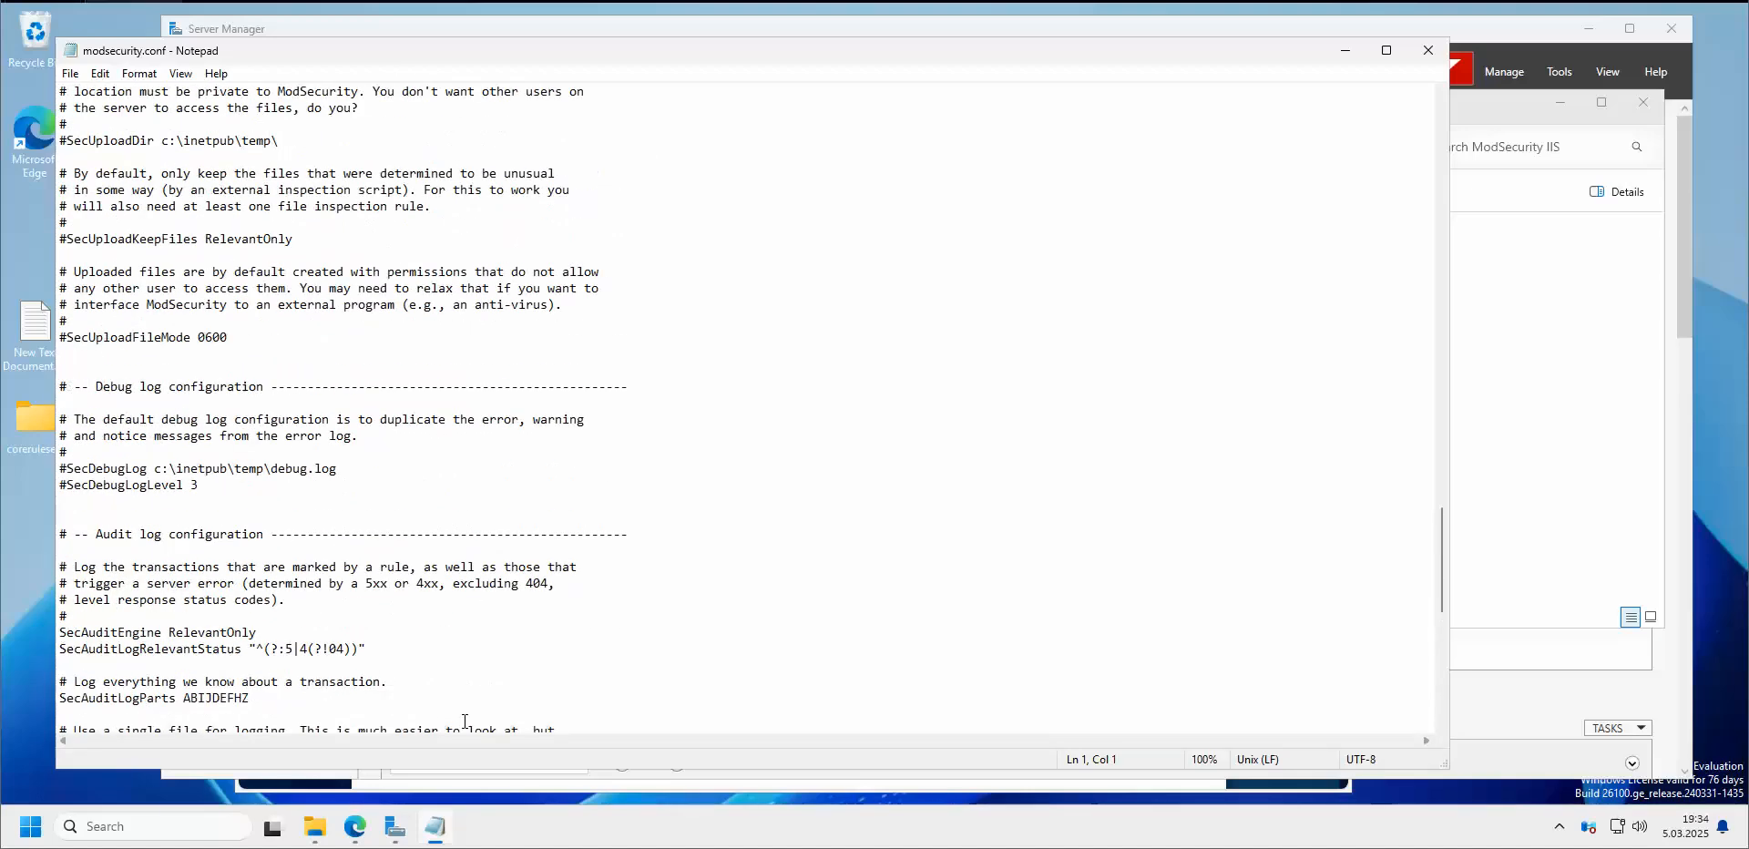
scroll(558, 608, up, 13)
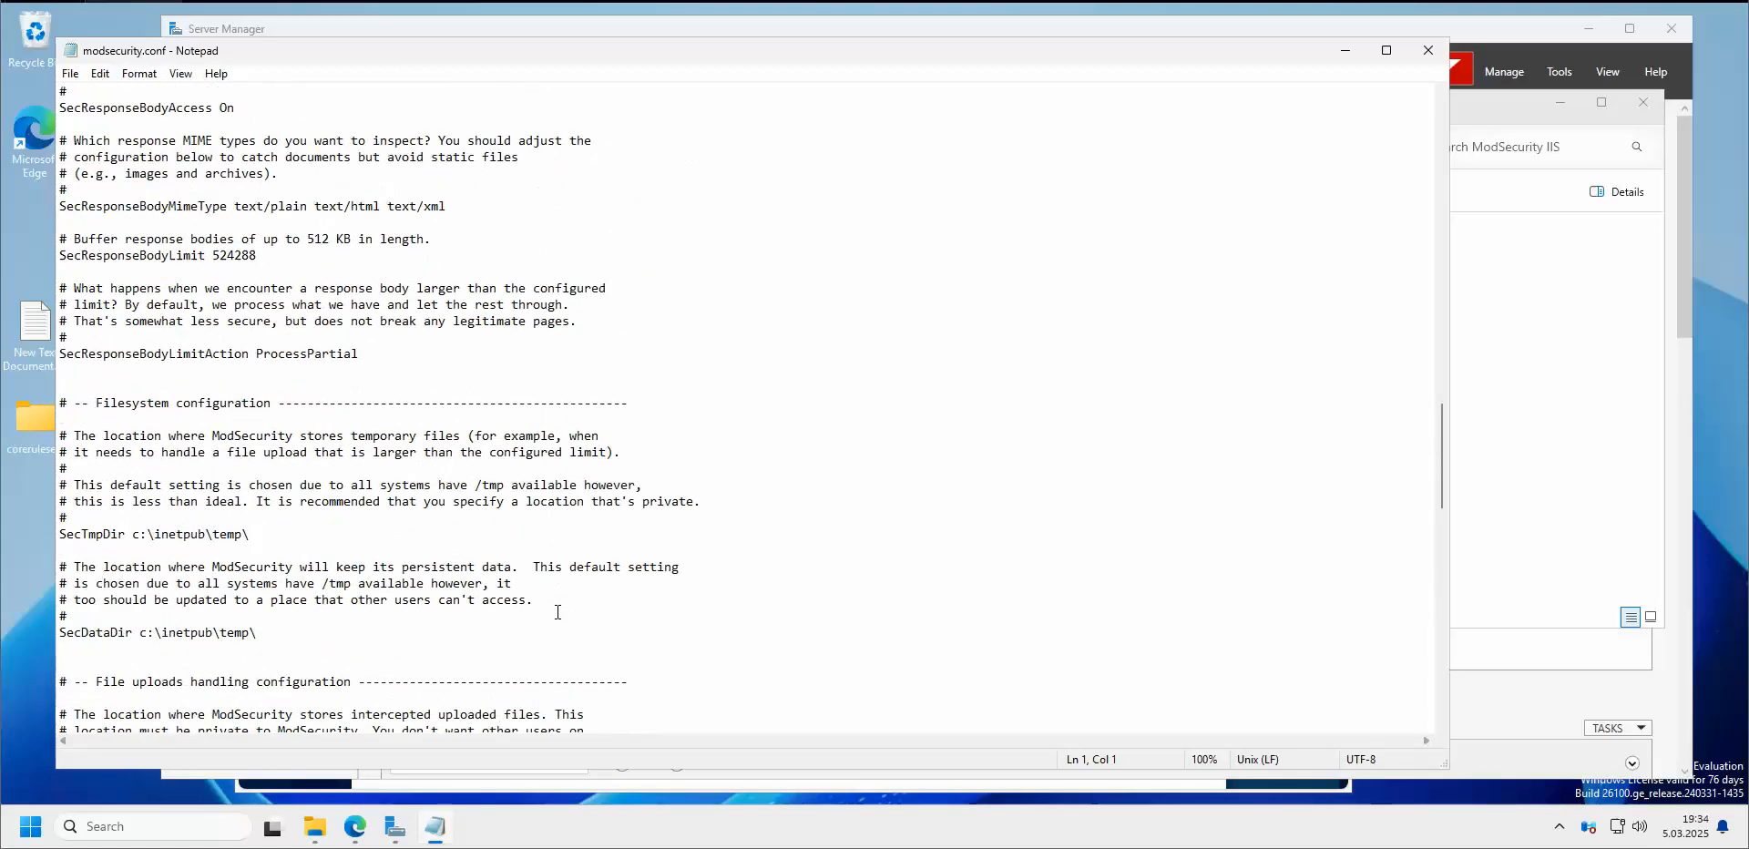
scroll(557, 611, up, 16)
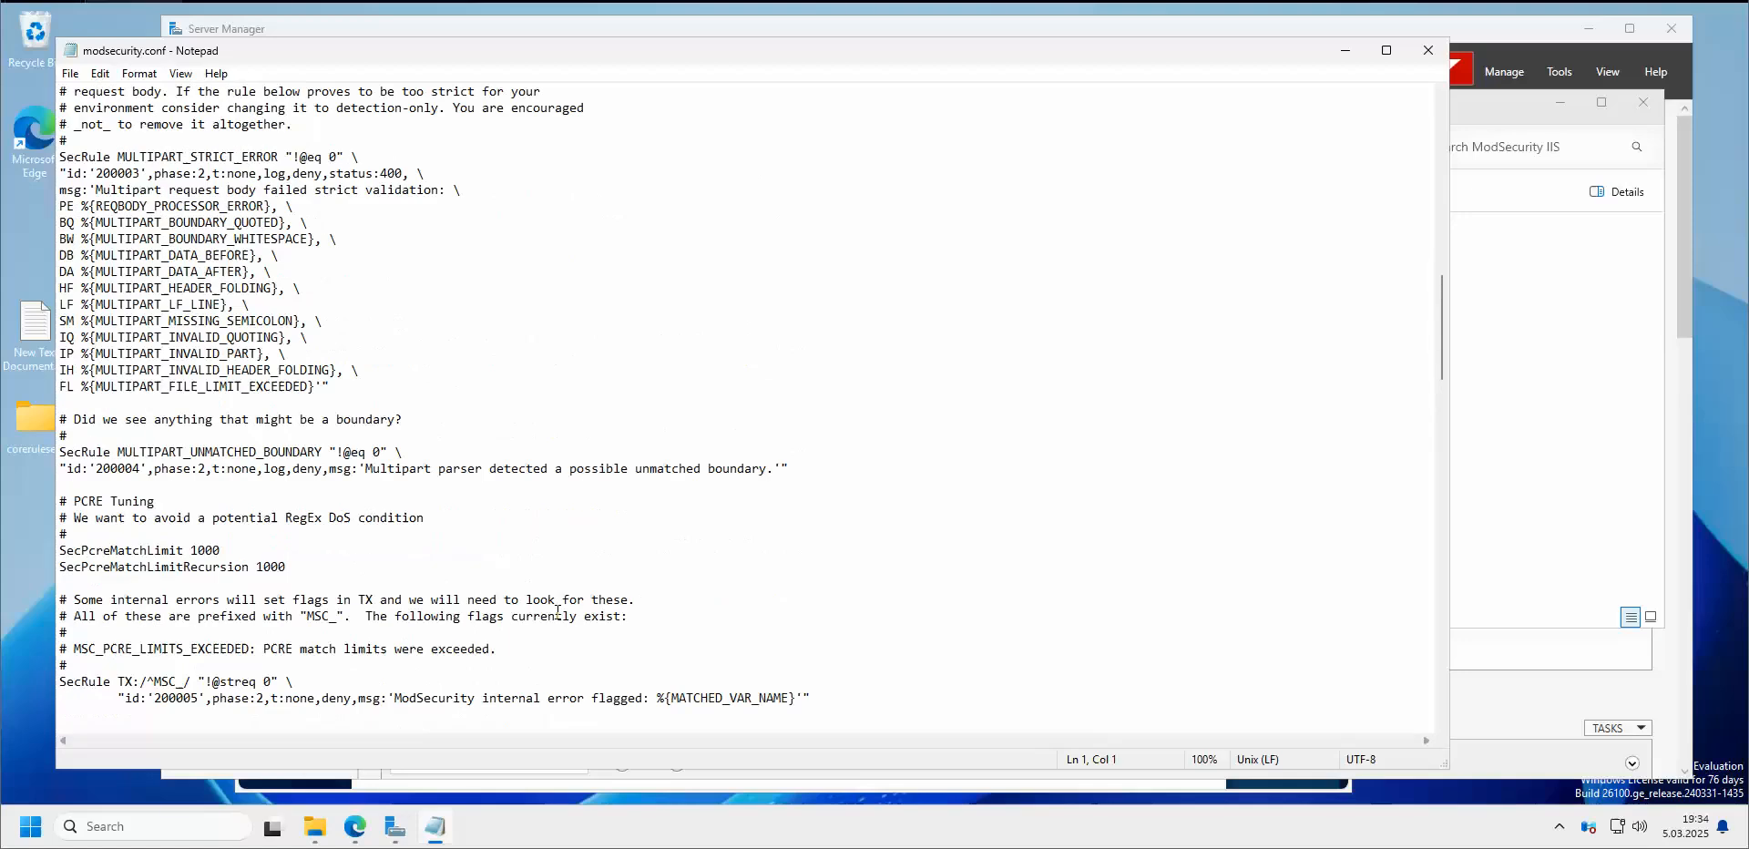
scroll(557, 611, up, 15)
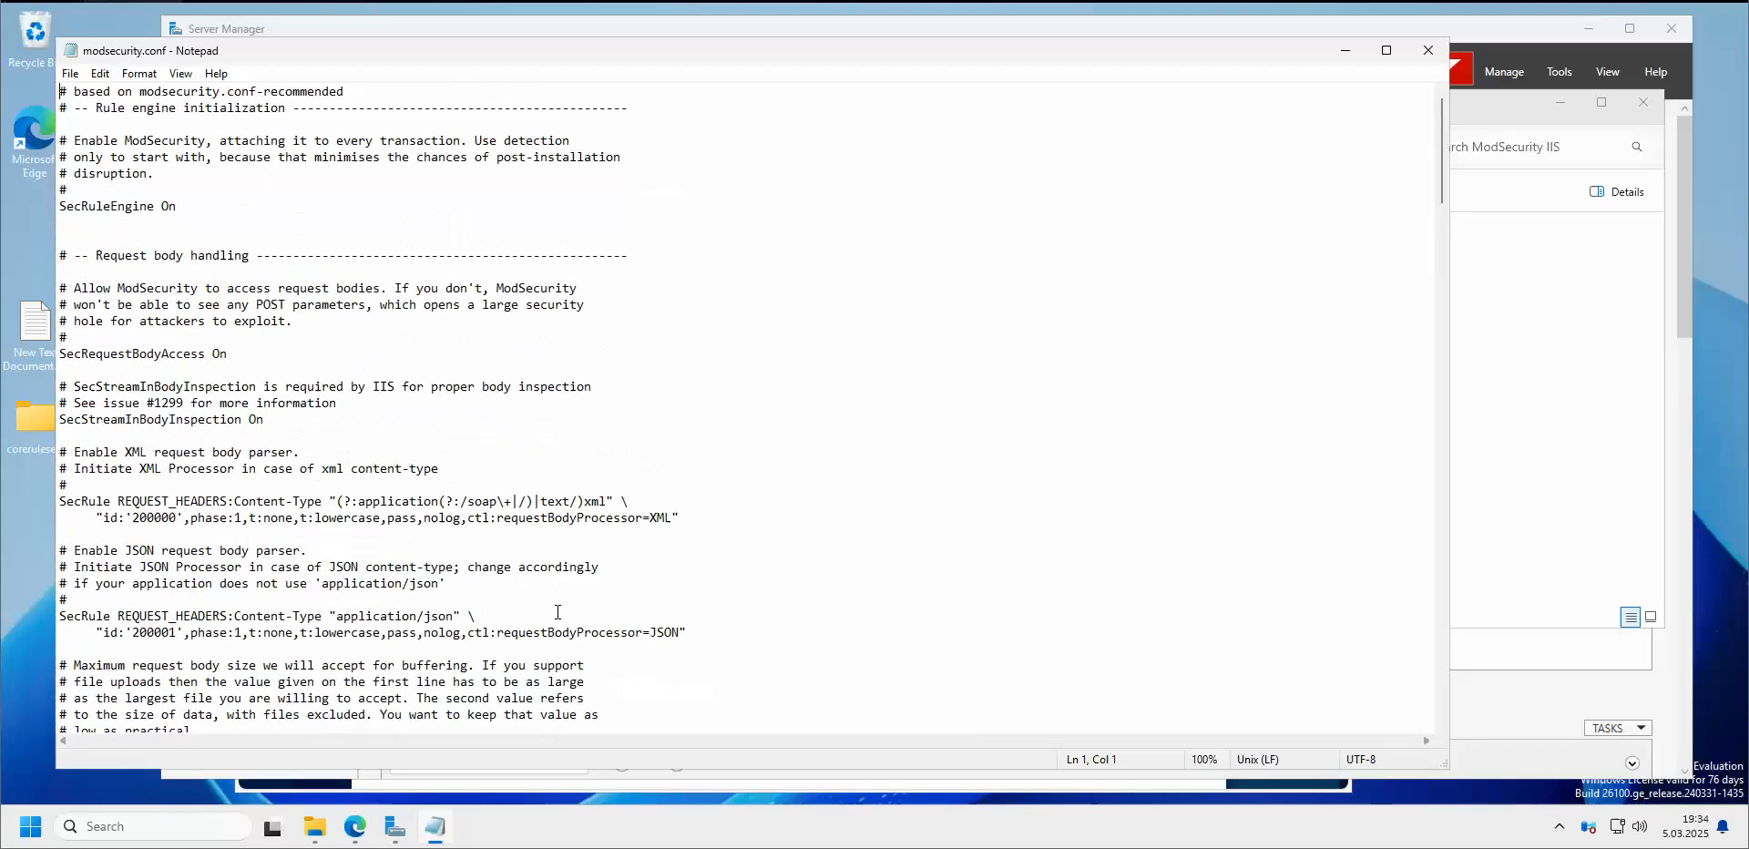
click(1428, 50)
Reopen modsecurity_iis.conf in Notepad and insert the lines Include modsecurity.conf, Include crs-setup.conf and Include rules/*.conf below the first line
right_click(902, 358)
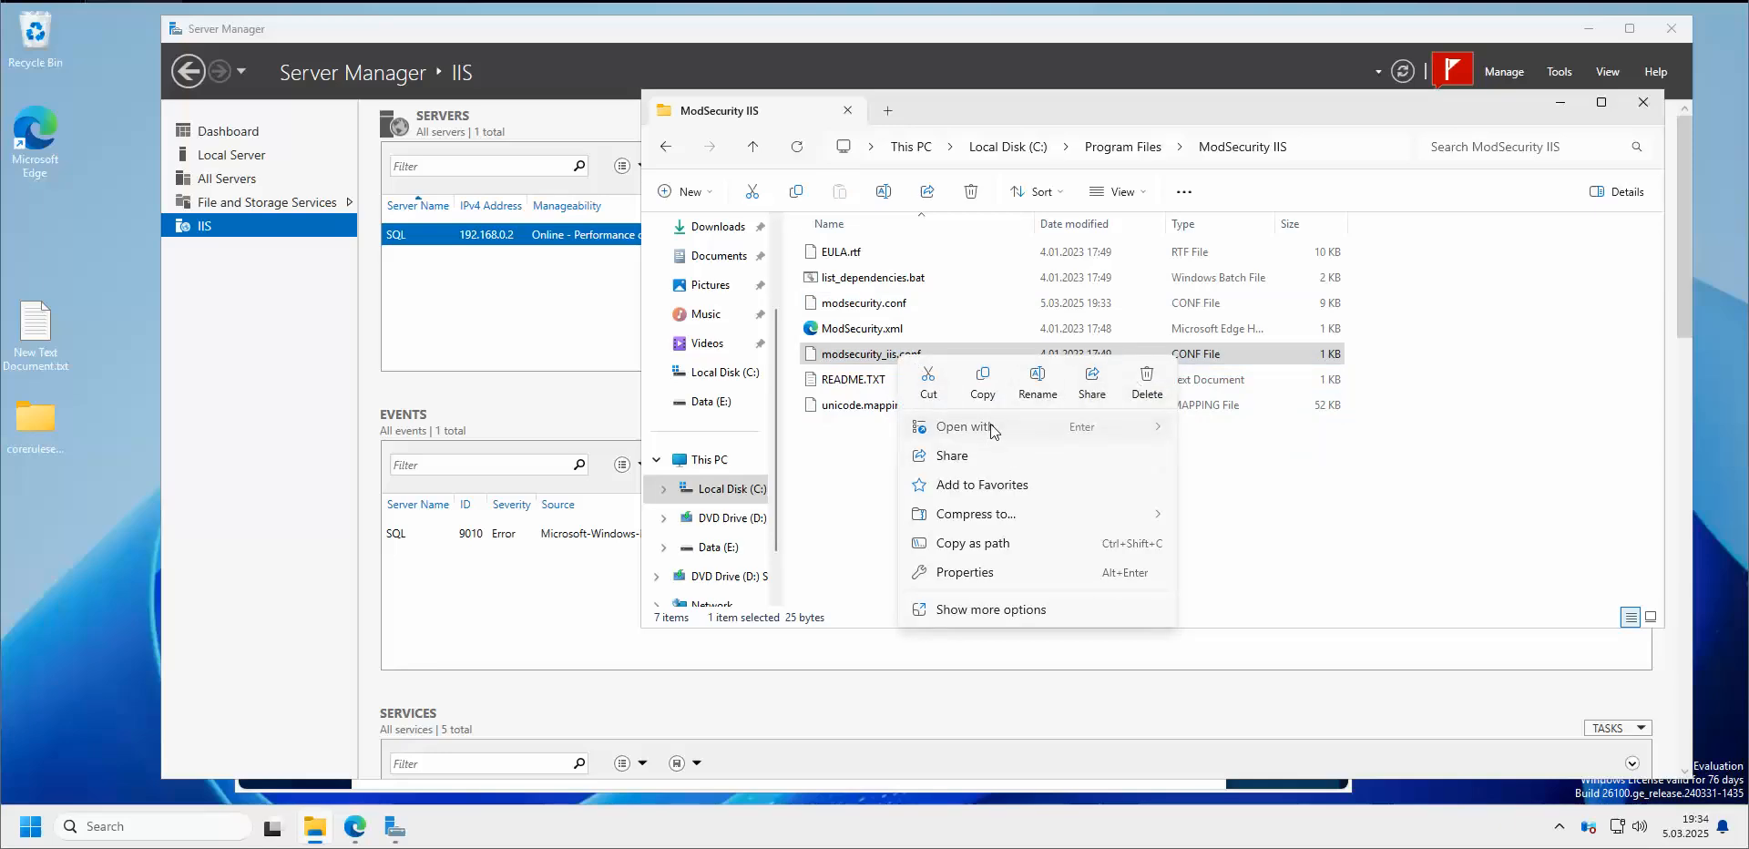
mouse_move(1078, 433)
click(1232, 430)
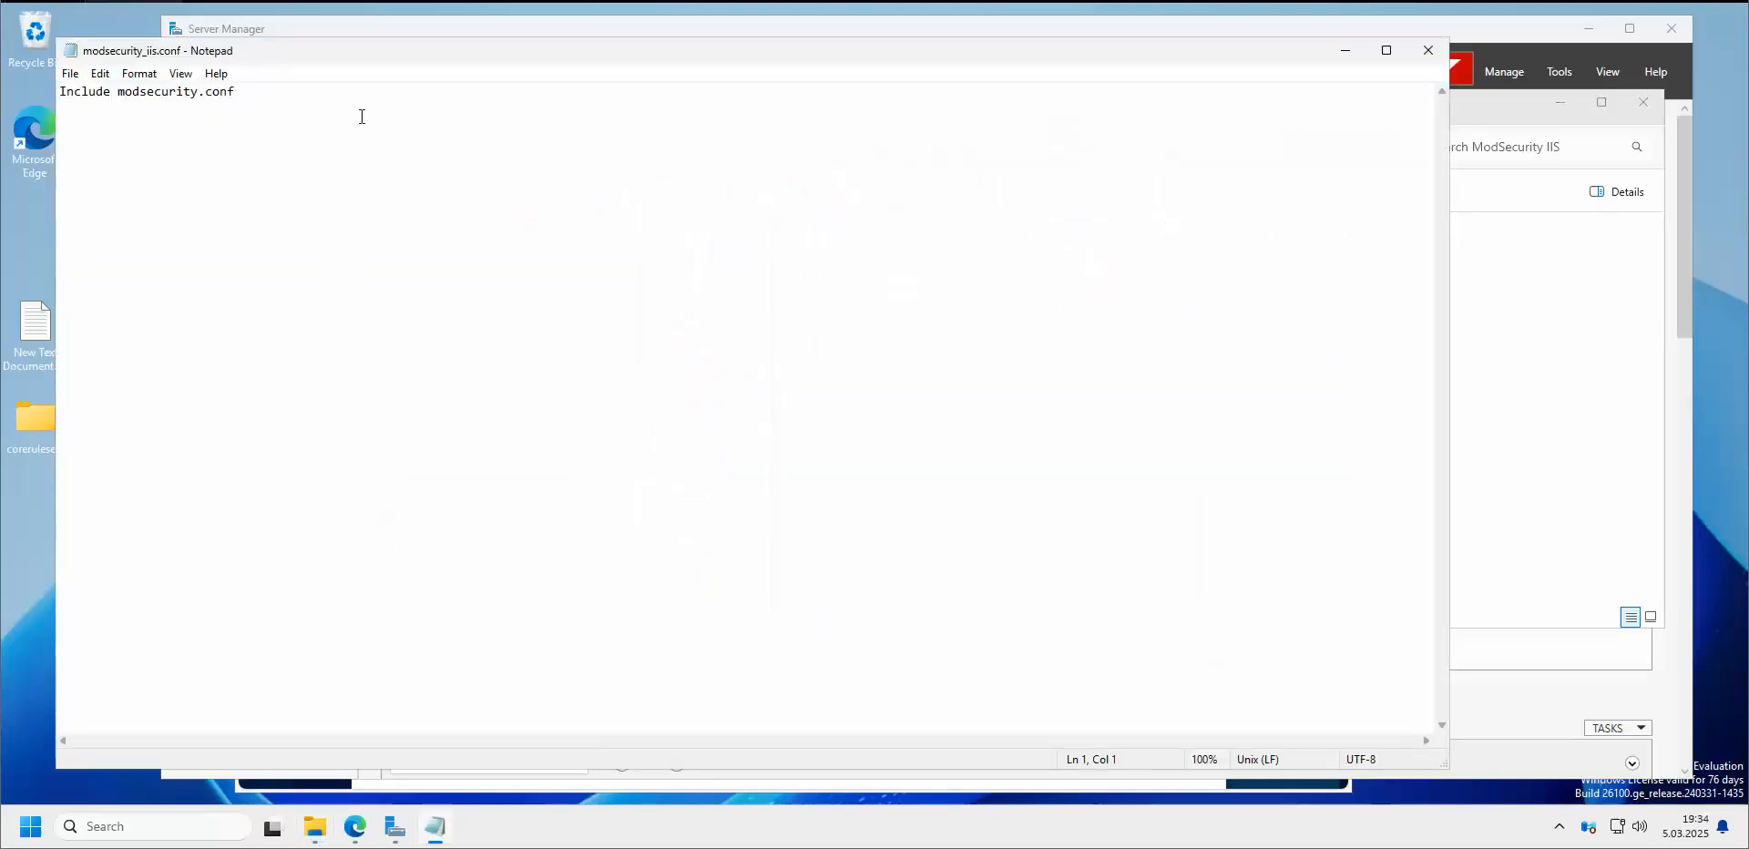
key(Return)
text(Include modsecurity.conf Include crs-setup.conf Include rules/*.conf)
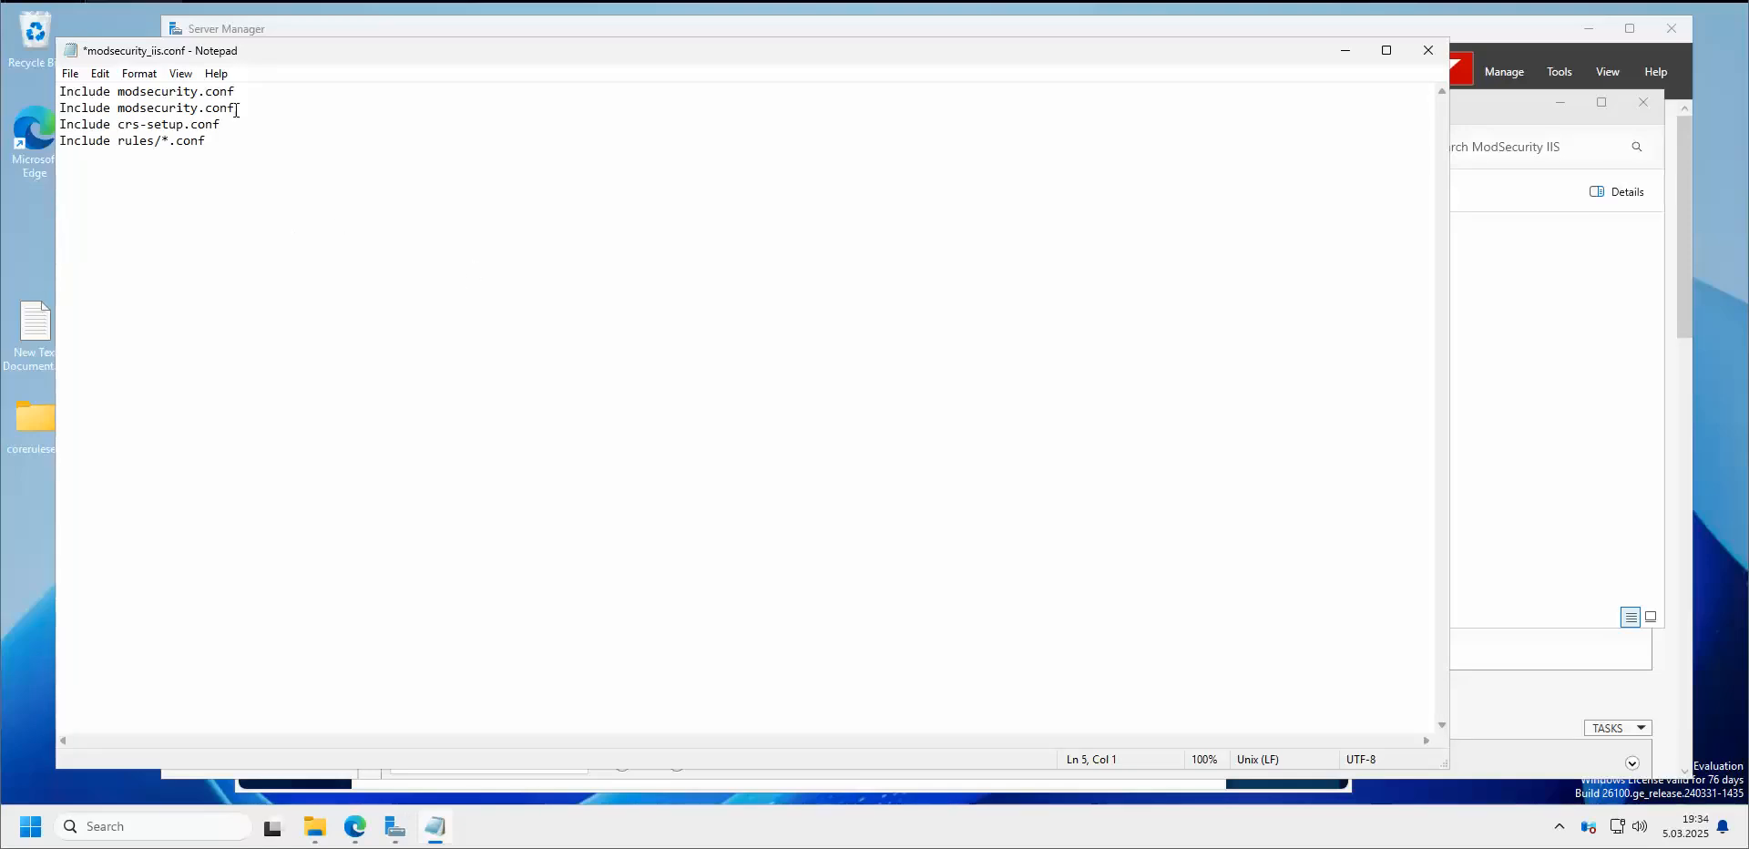
Remove the duplicate Include modsecurity.conf line from modsecurity_iis.conf, then save and close the file
drag(236, 108, 57, 116)
key(BackSpace)
key(BackSpace)
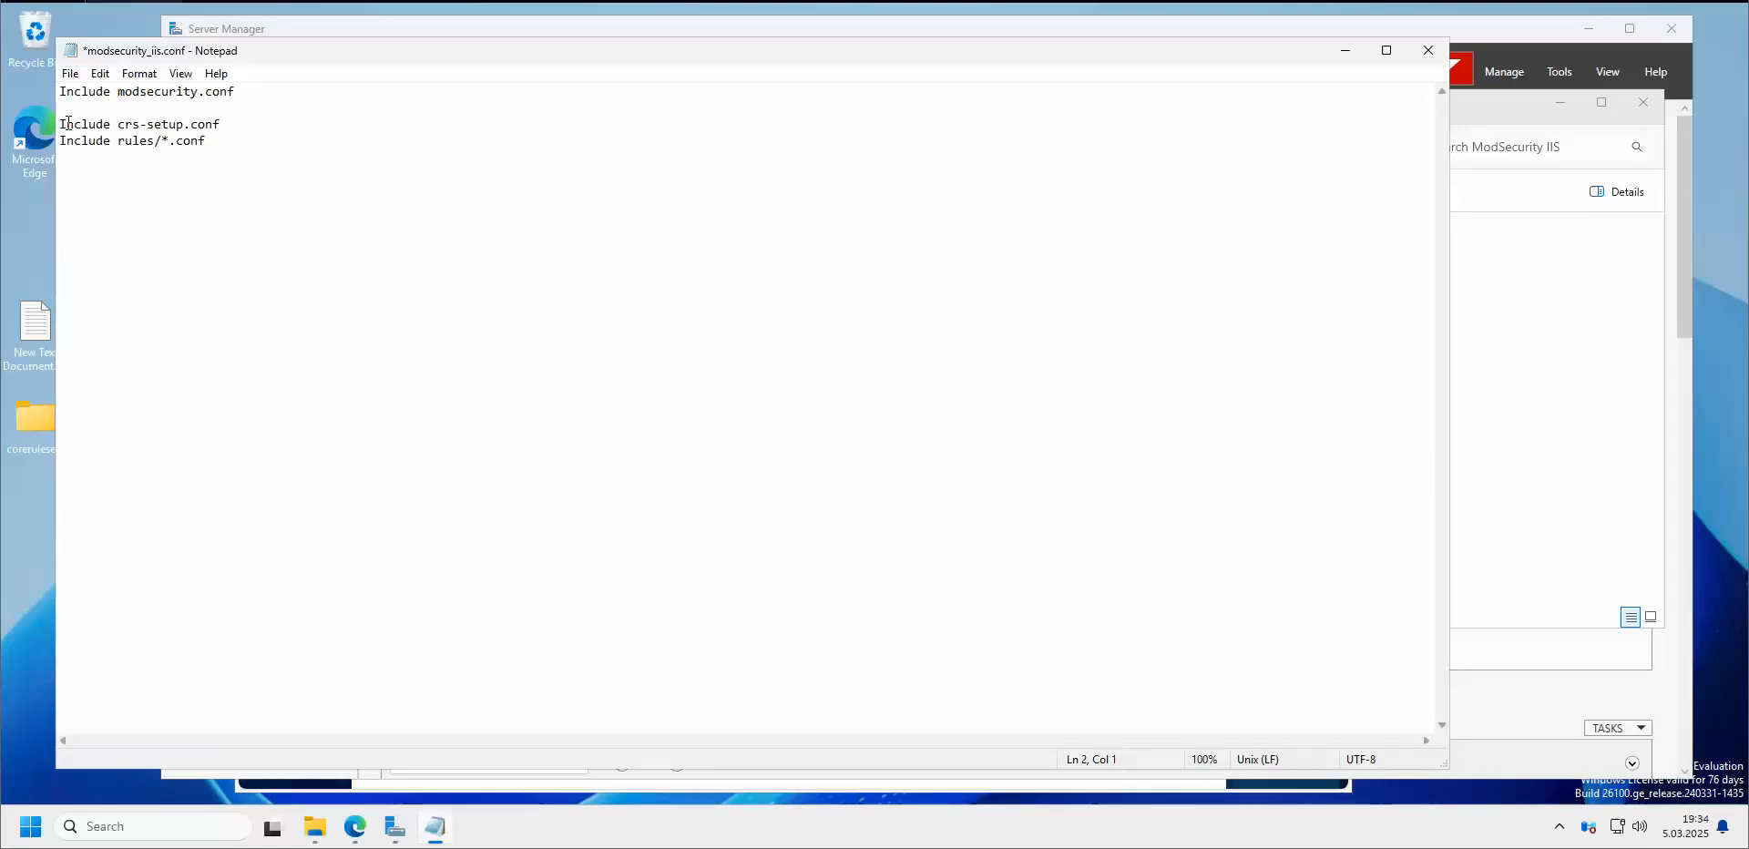
click(251, 163)
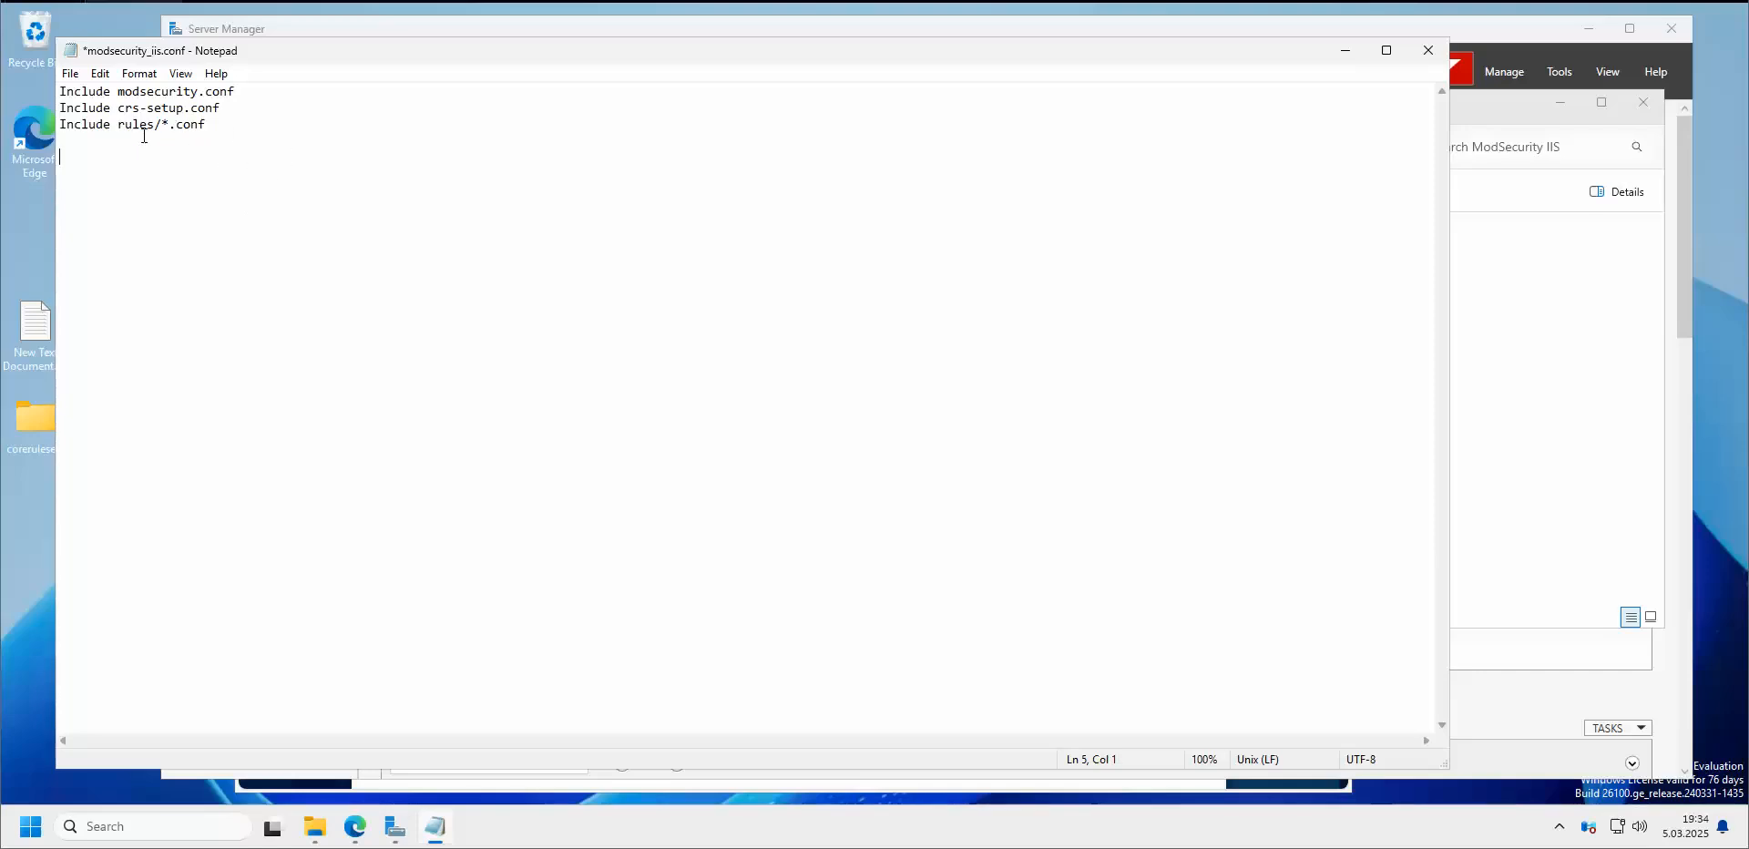
click(68, 73)
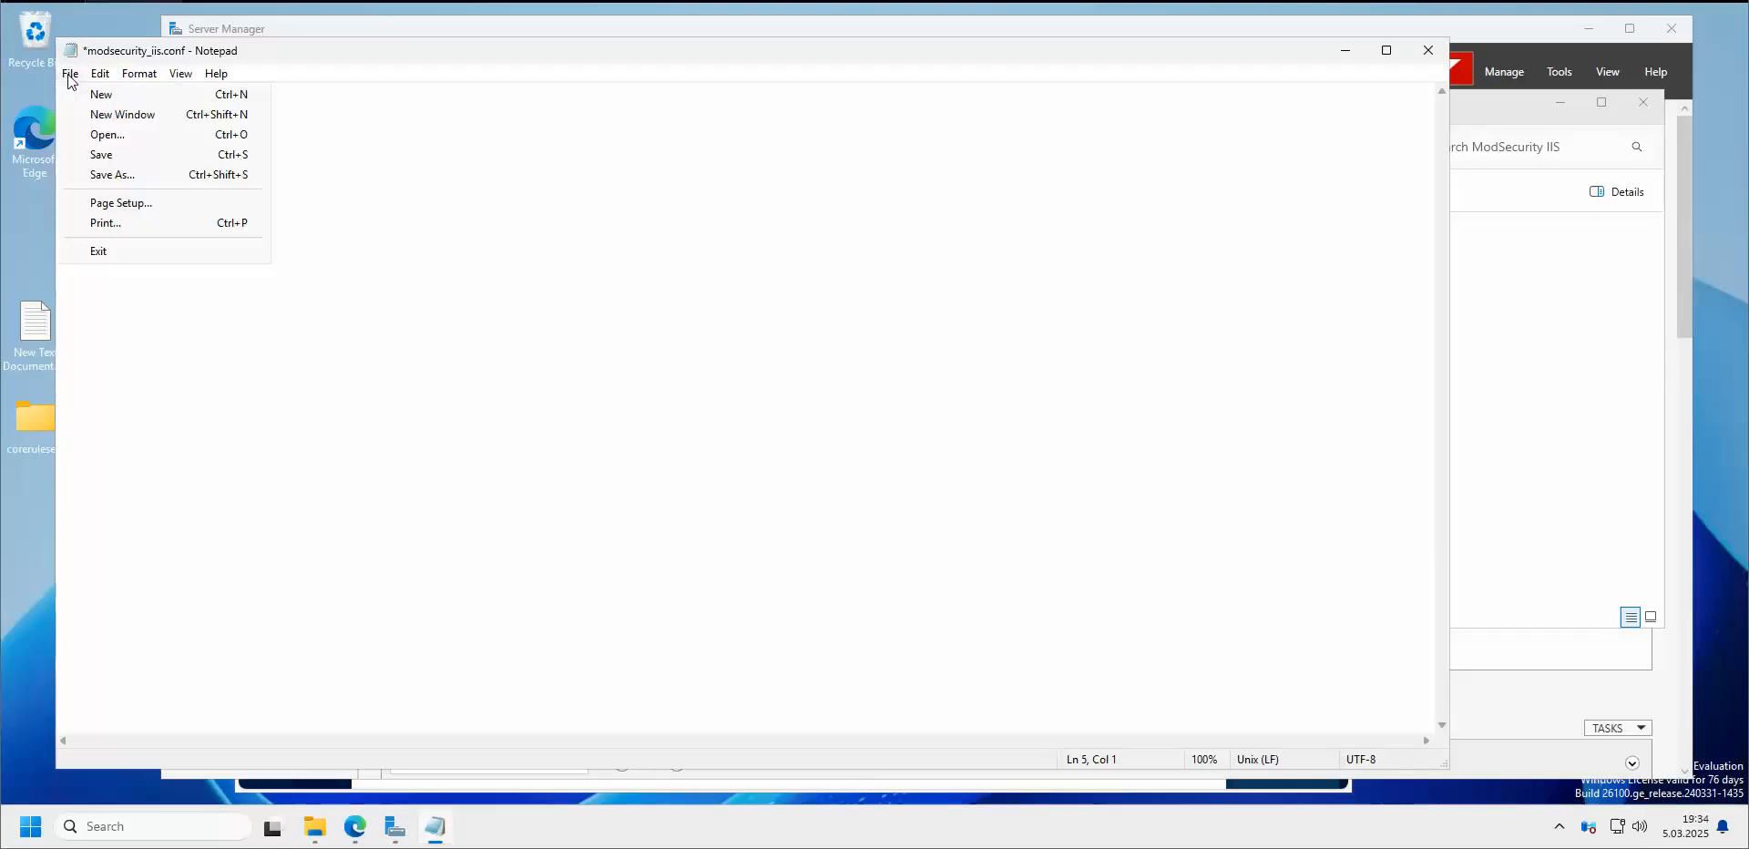
click(100, 156)
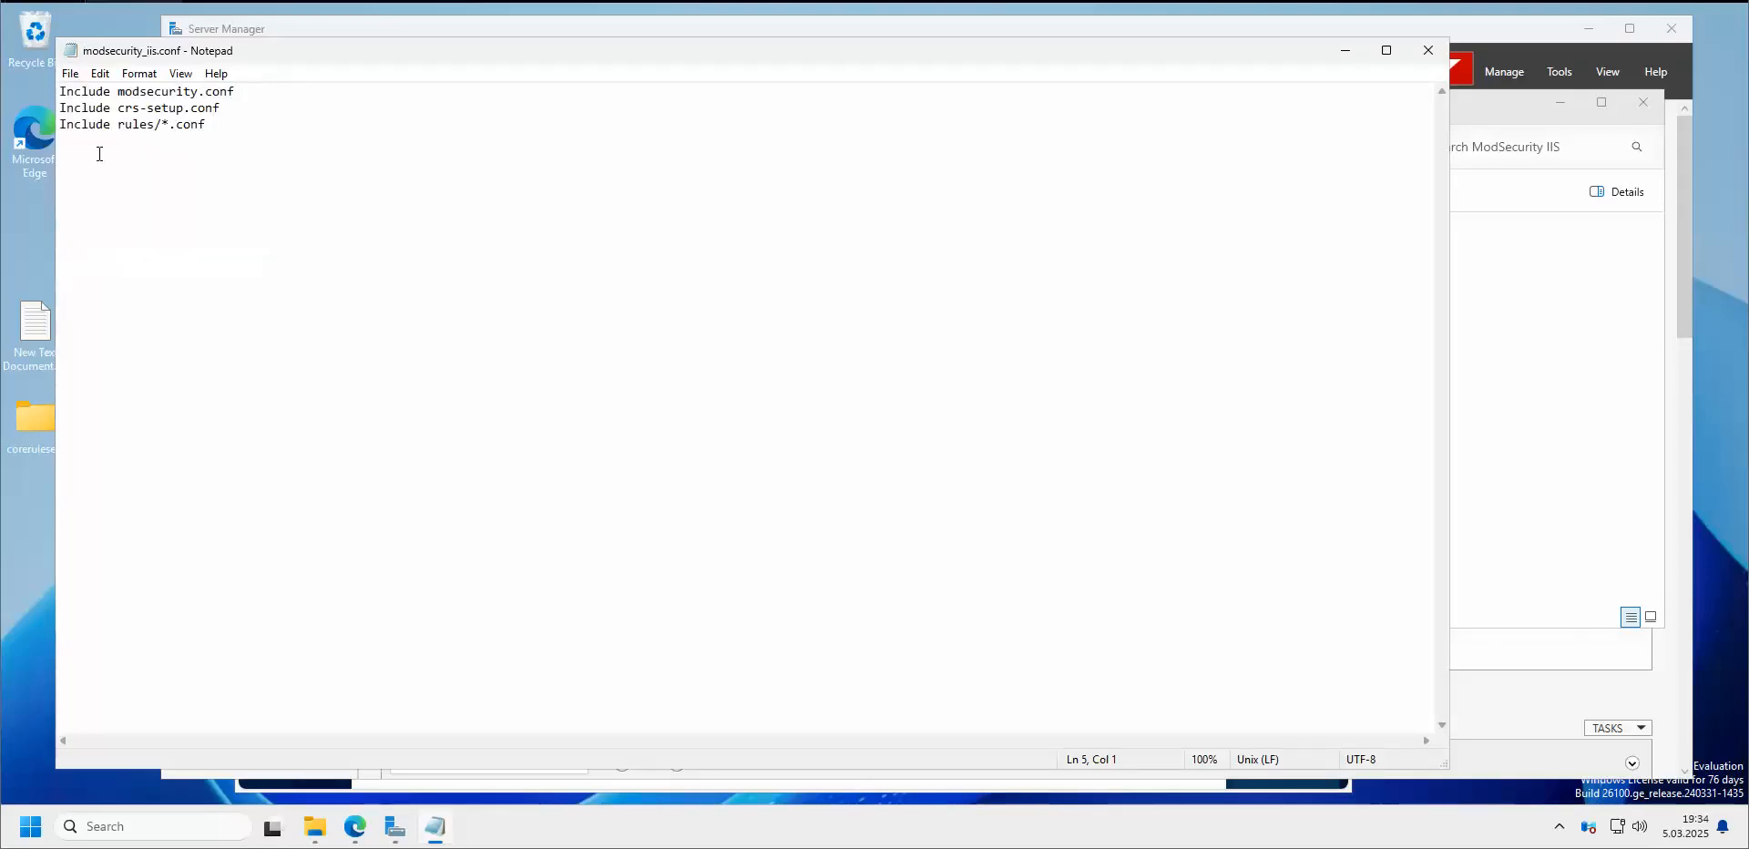
click(1428, 54)
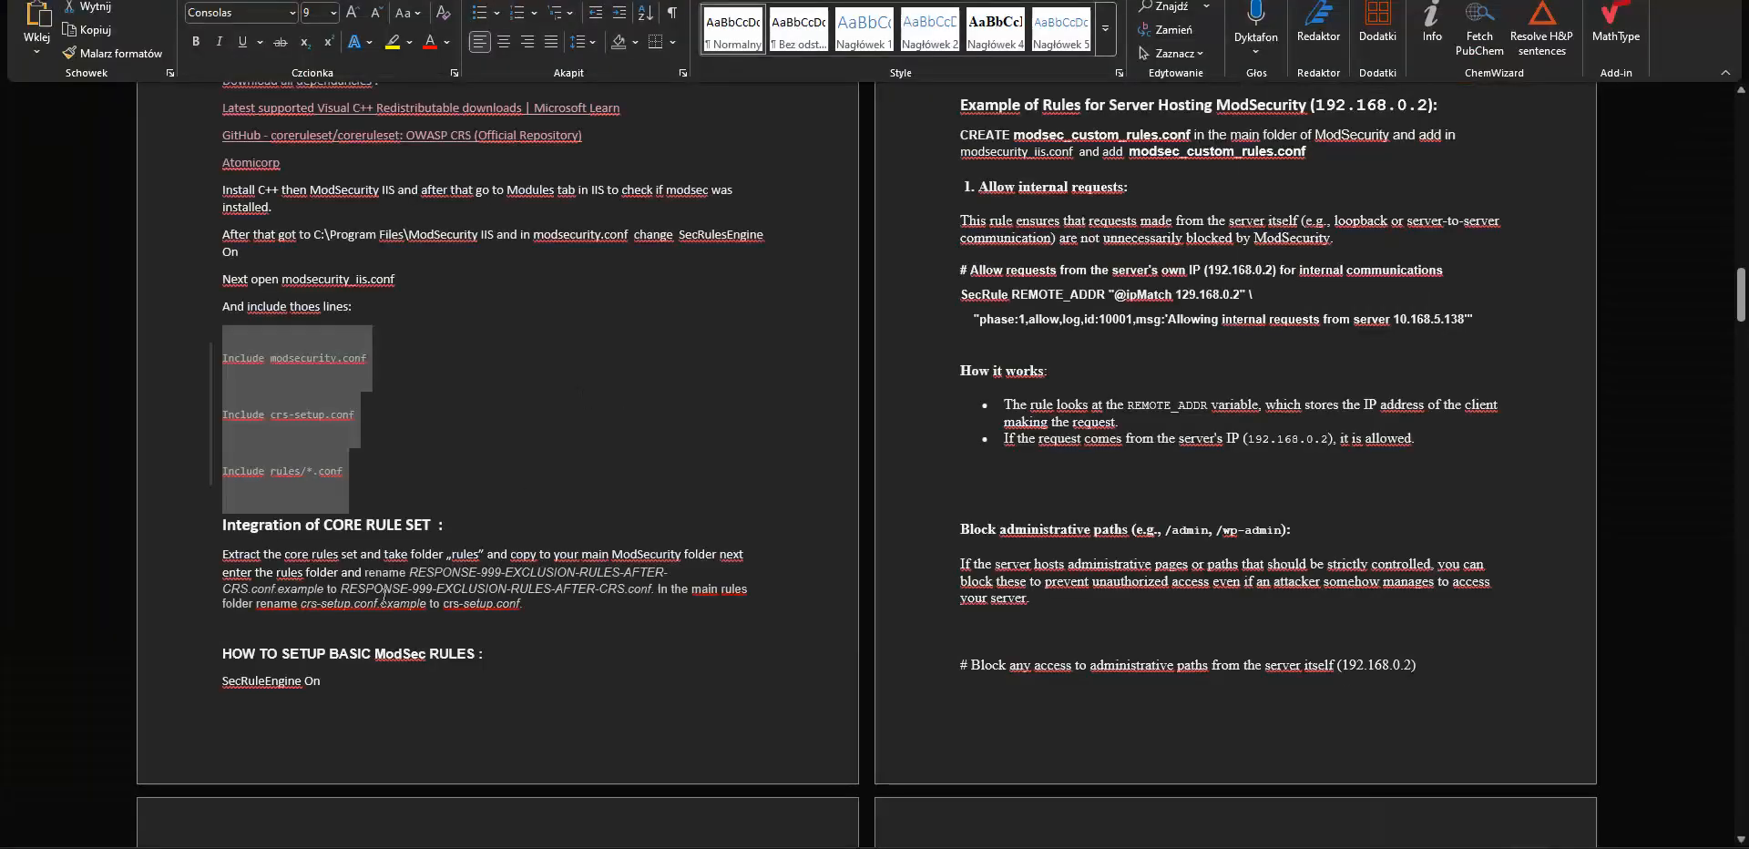
Copy the rules folder from the desktop's coreruleset-main folder into C:\Program Files\ModSecurity IIS
click(810, 625)
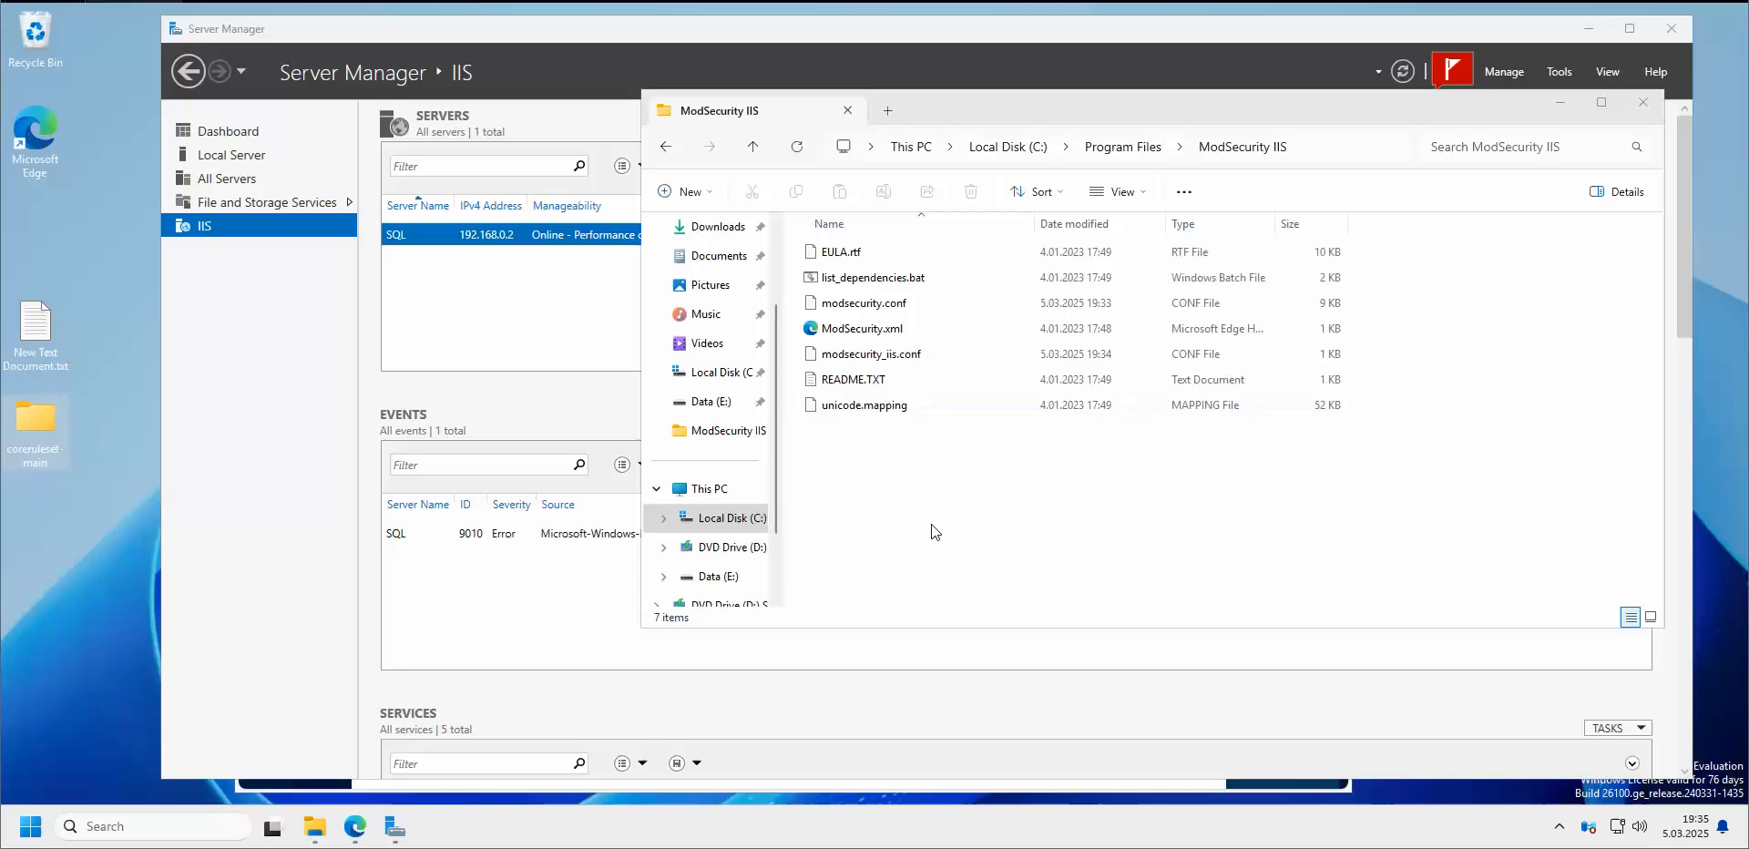
double_click(44, 427)
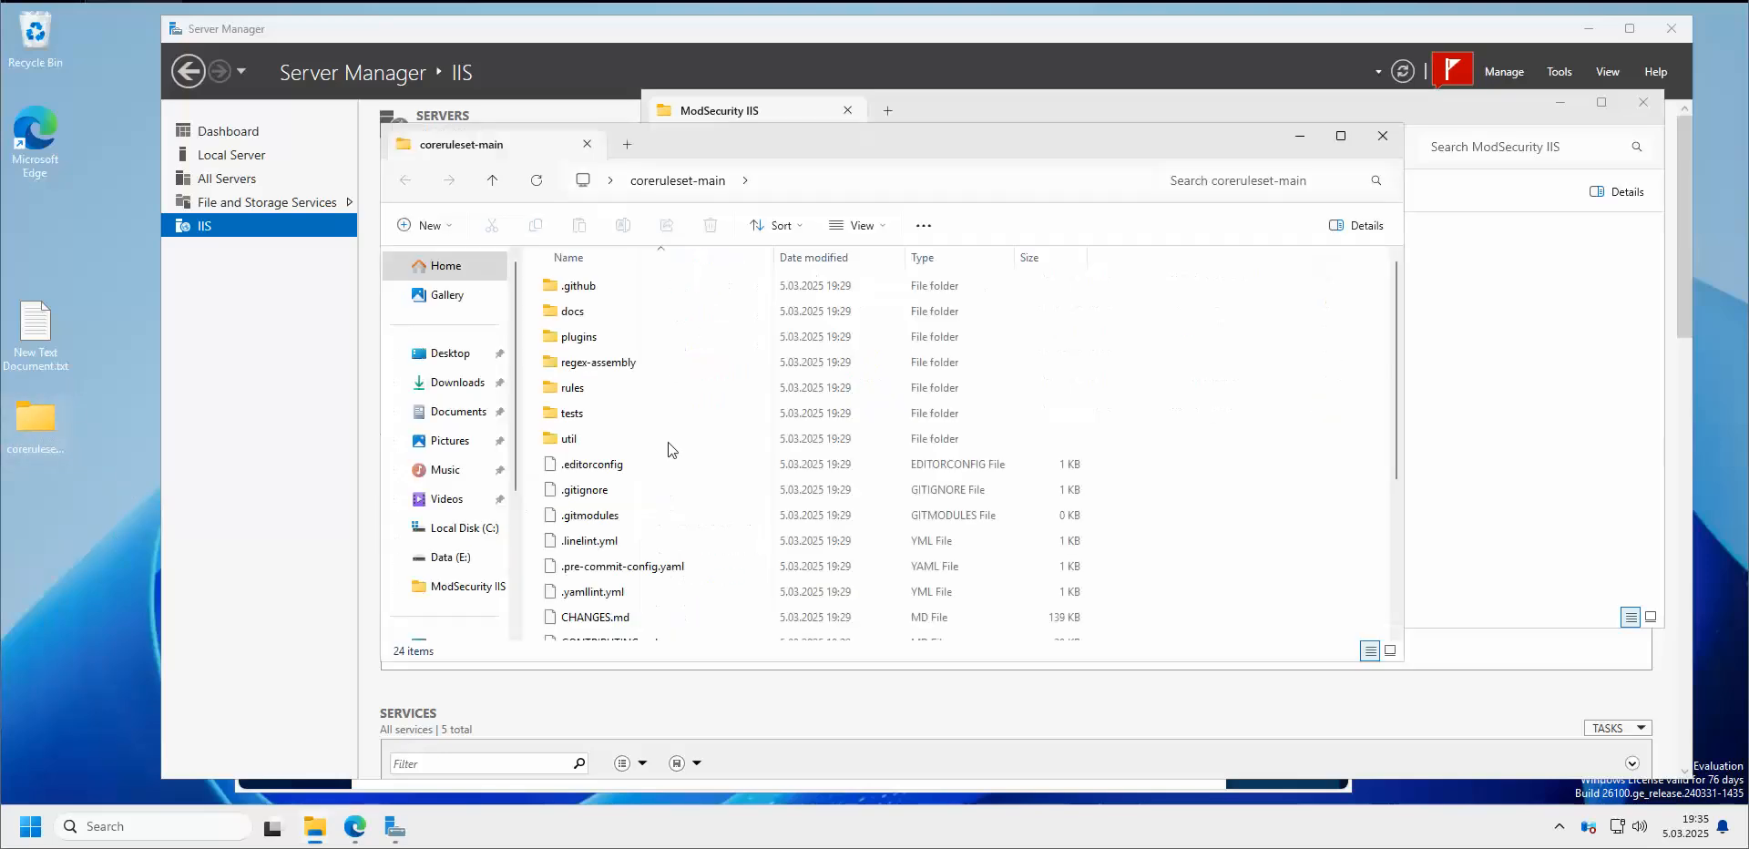
right_click(585, 396)
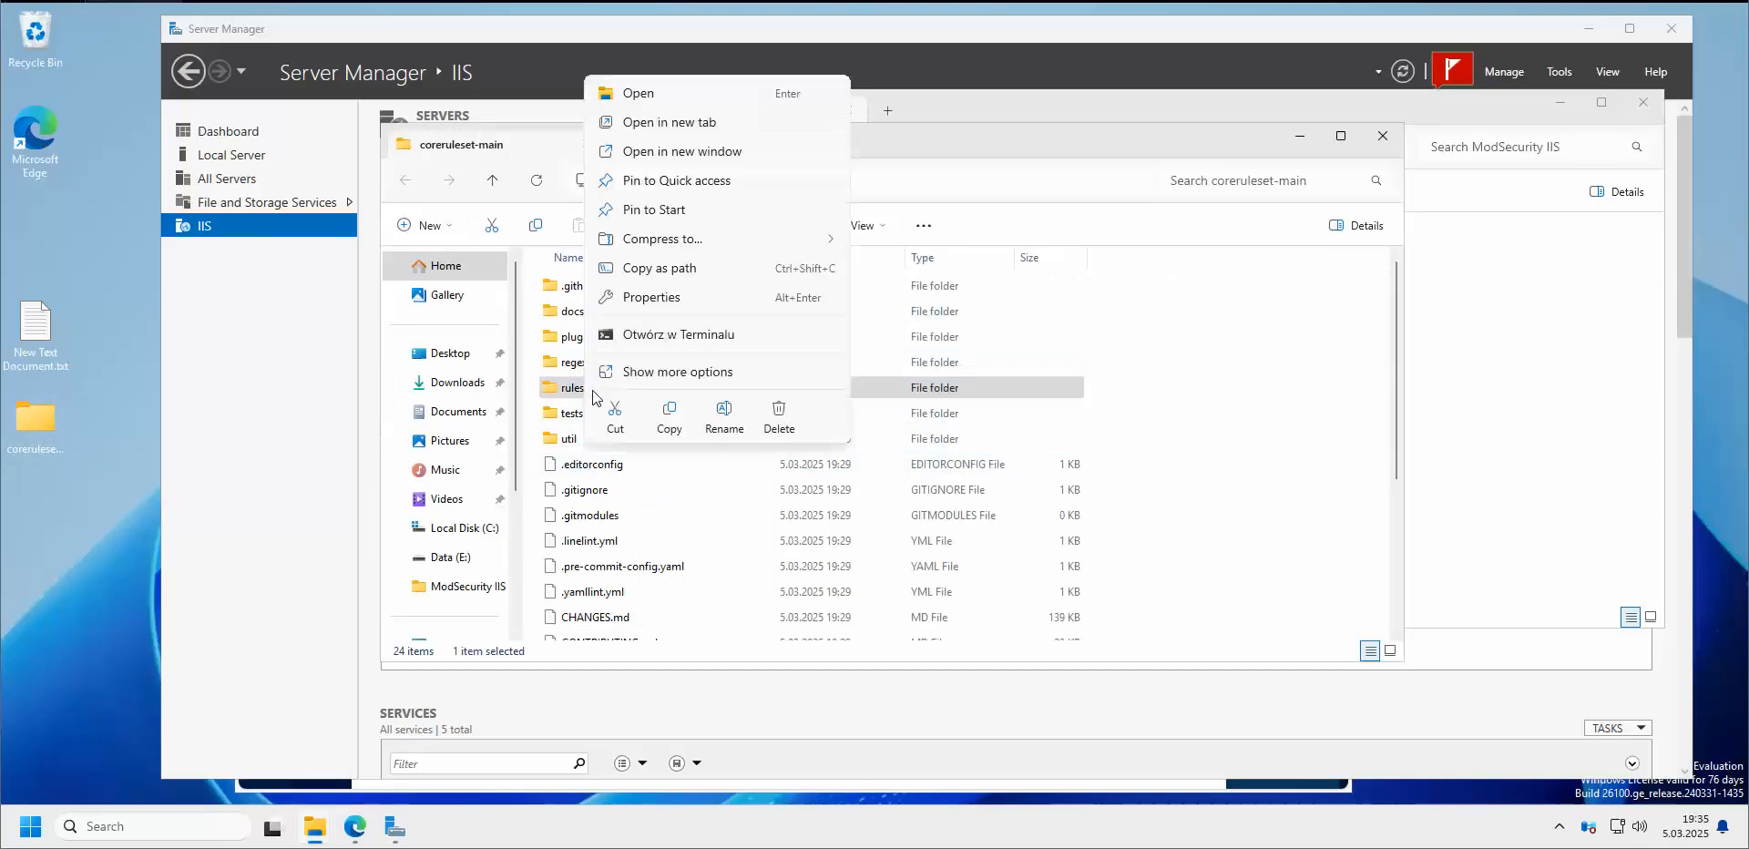
click(668, 415)
click(1507, 392)
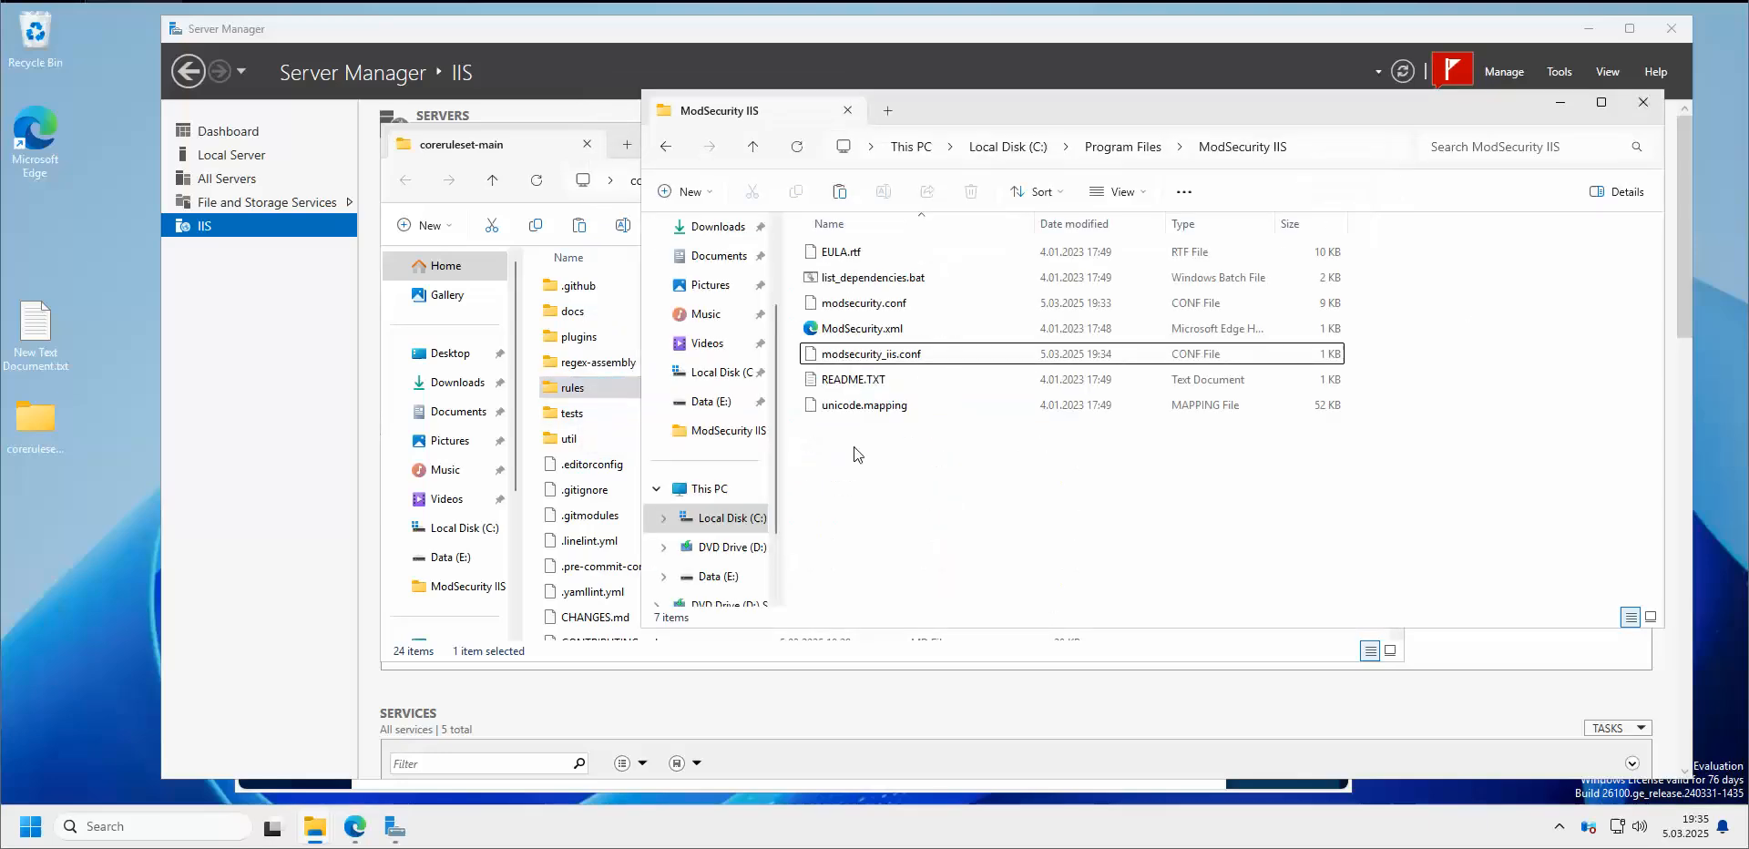
right_click(891, 536)
click(855, 525)
click(1245, 151)
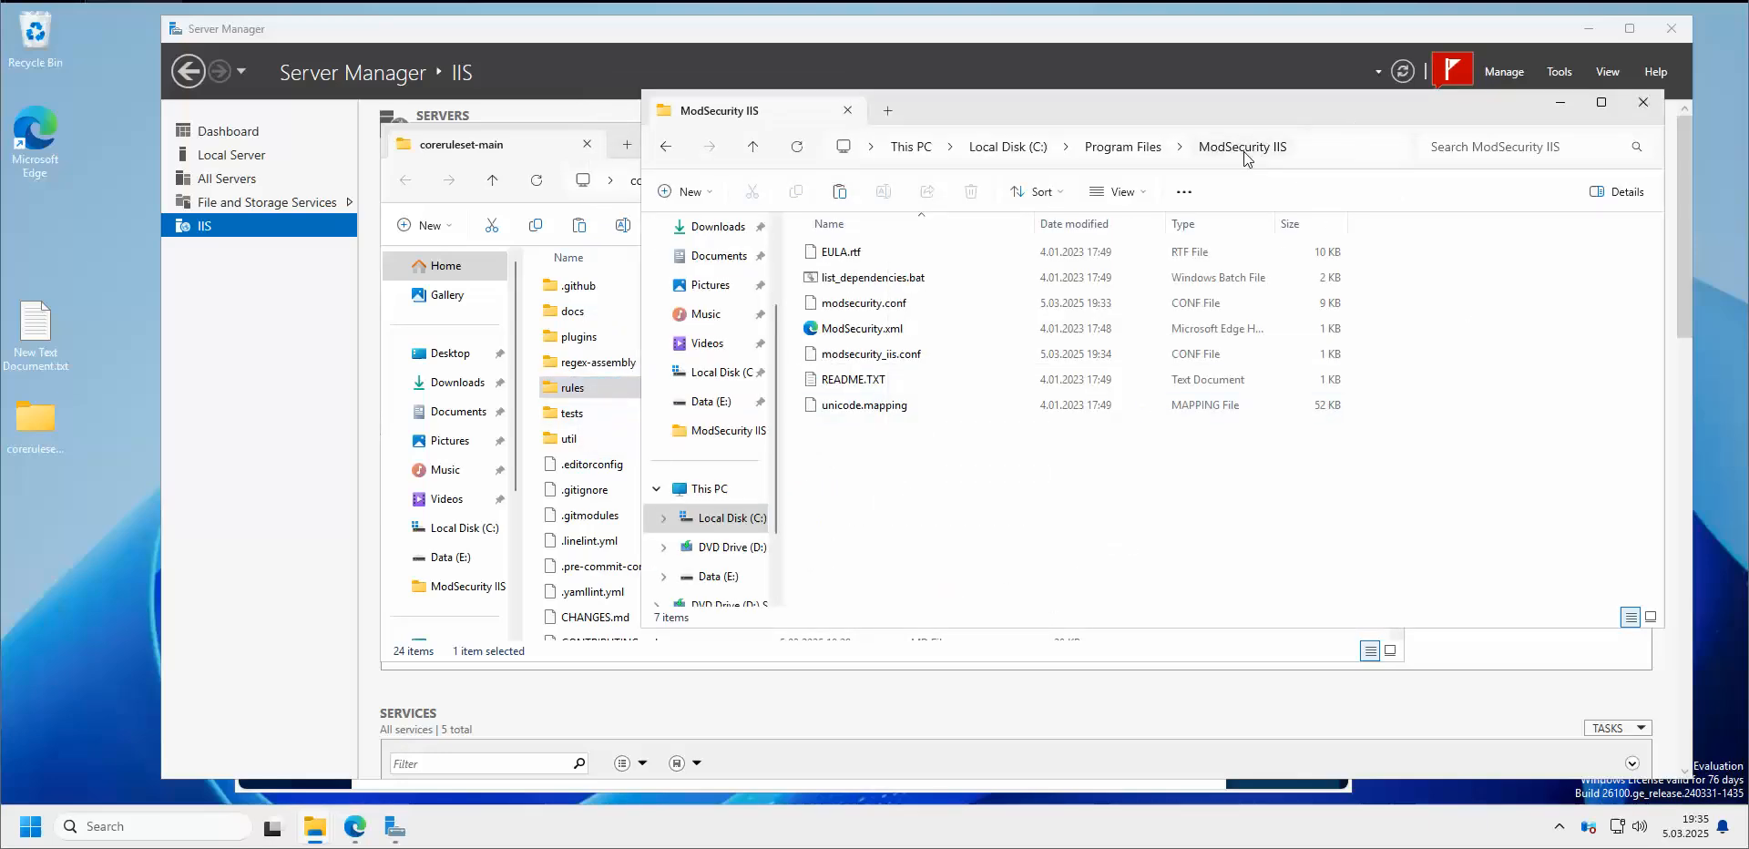
right_click(866, 470)
click(918, 491)
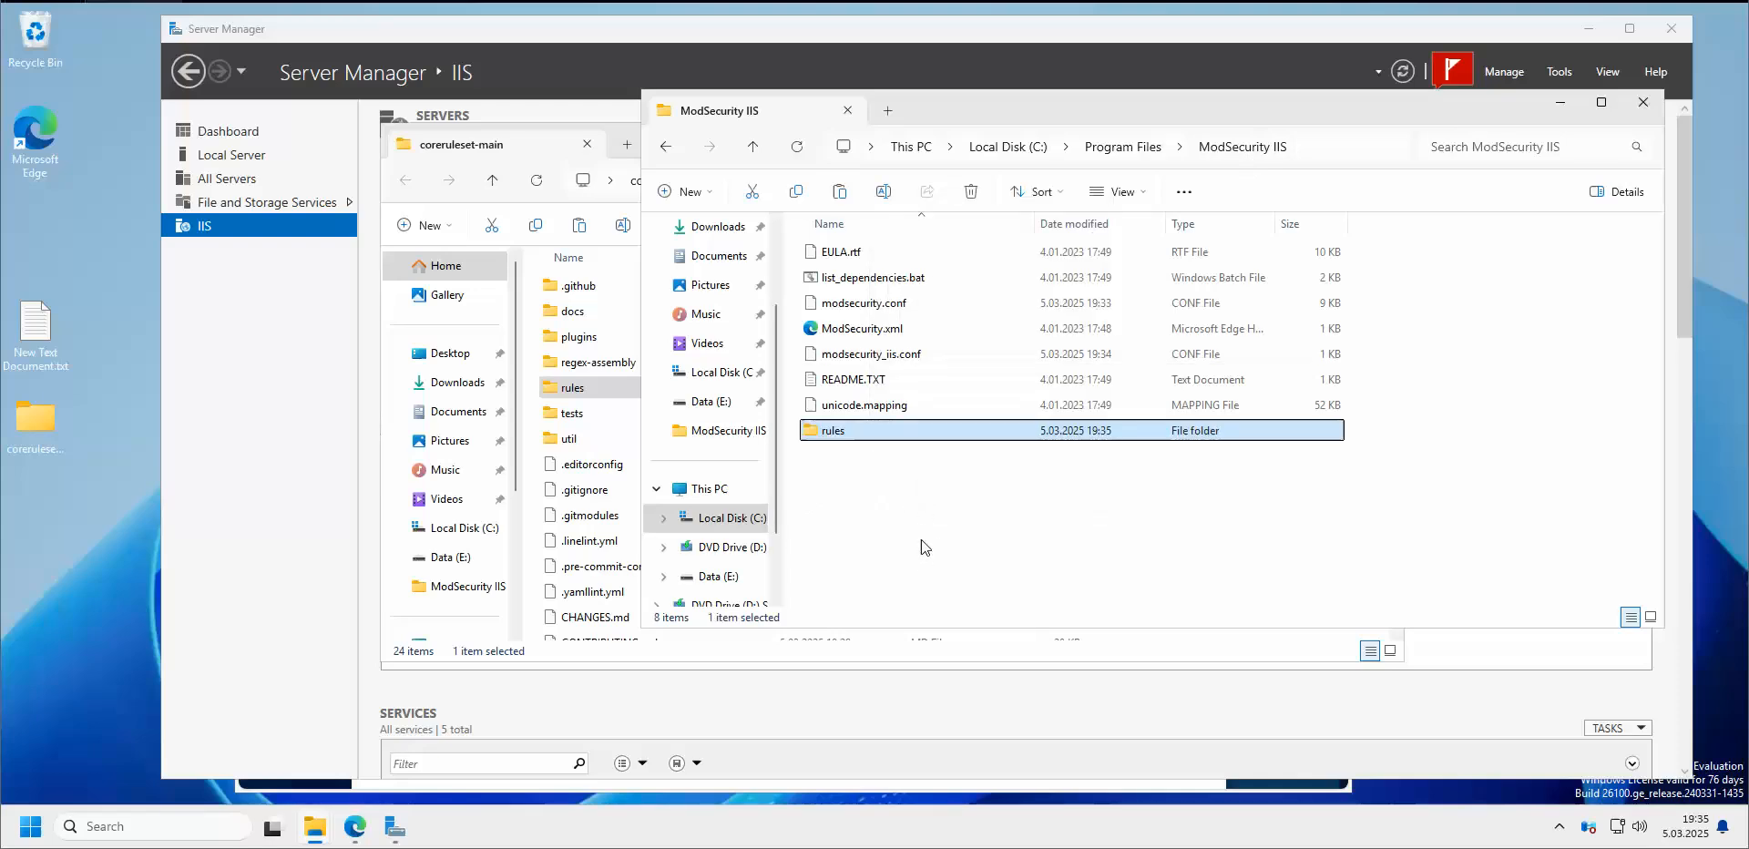
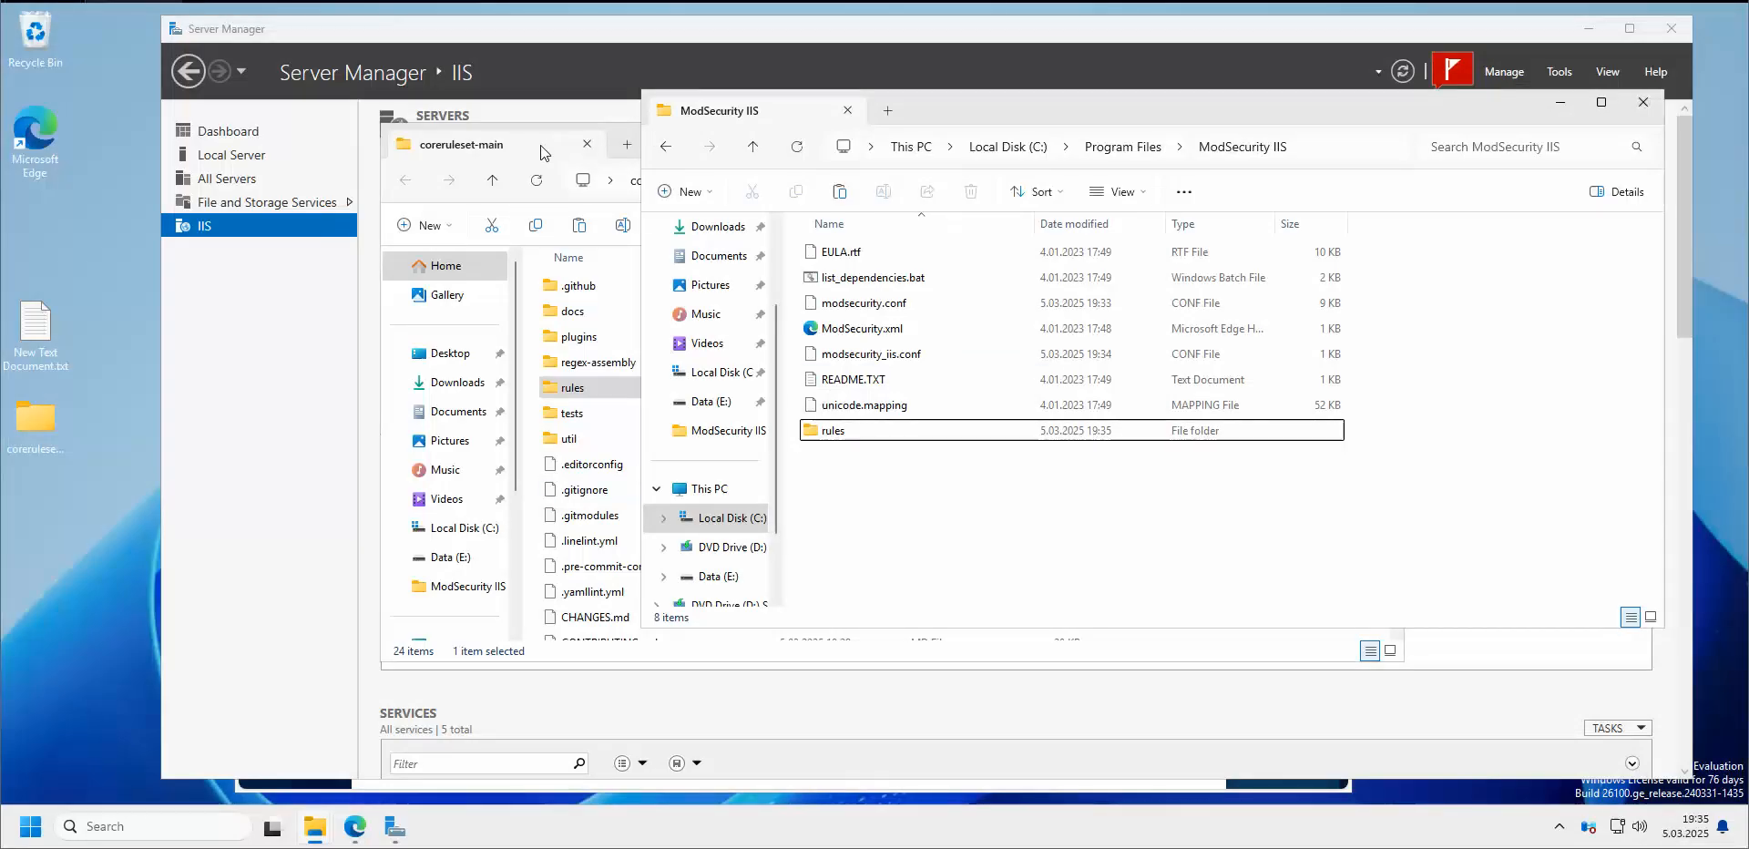
Rename crs-setup.conf.example in the coreruleset-main folder as crs-setup.conf, accepting the extension change
click(539, 145)
scroll(732, 440, down, 3)
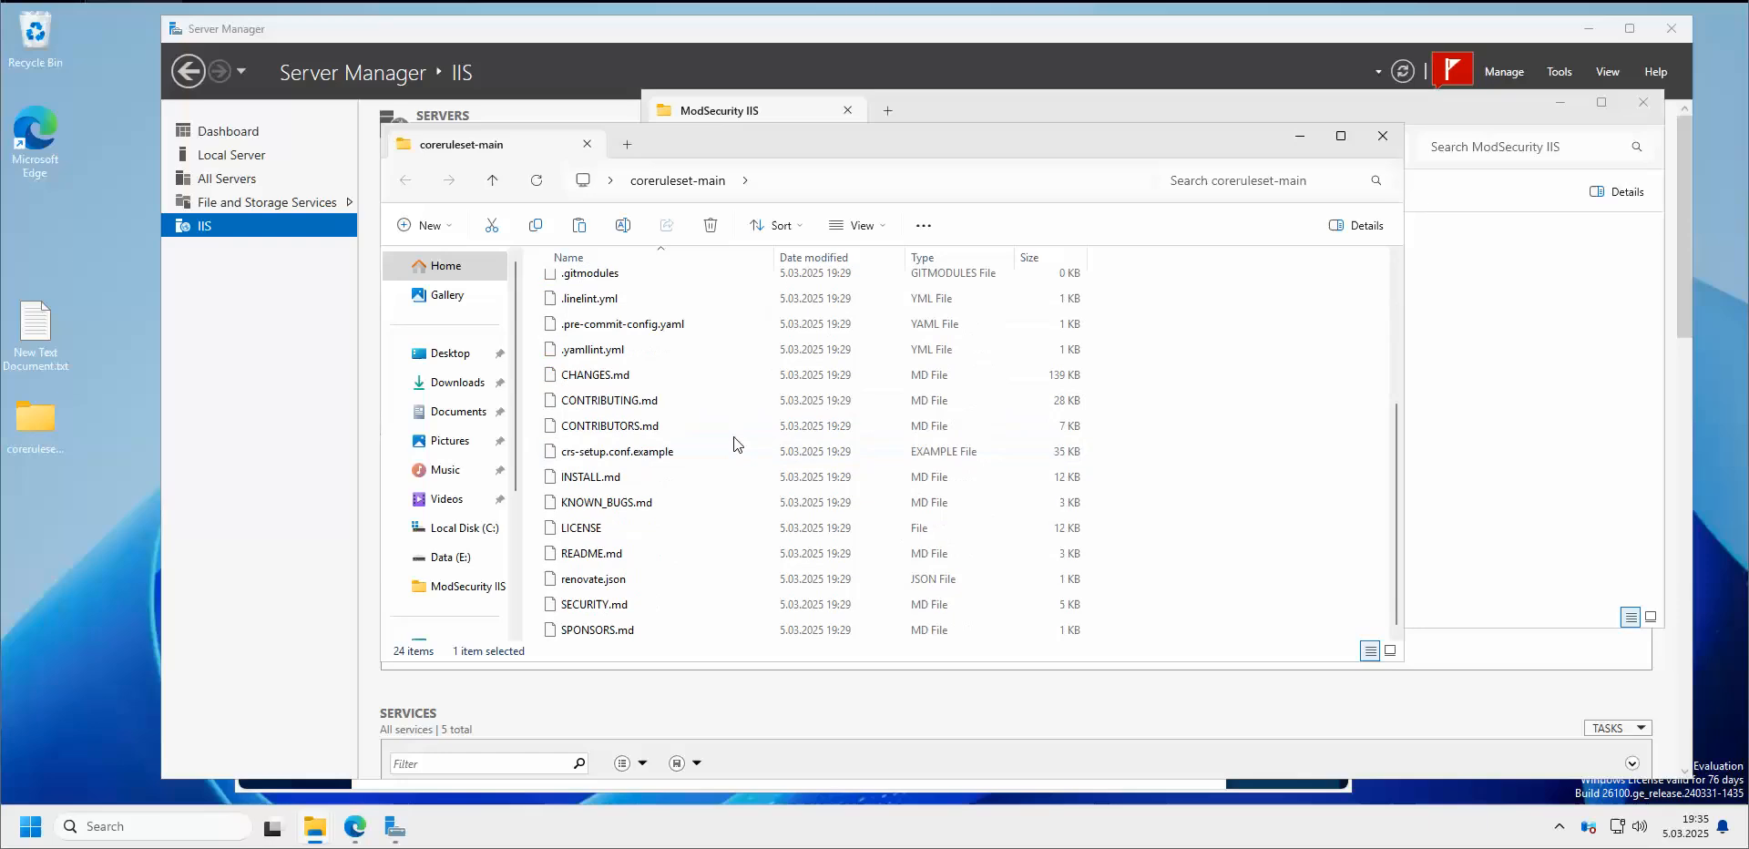
click(710, 450)
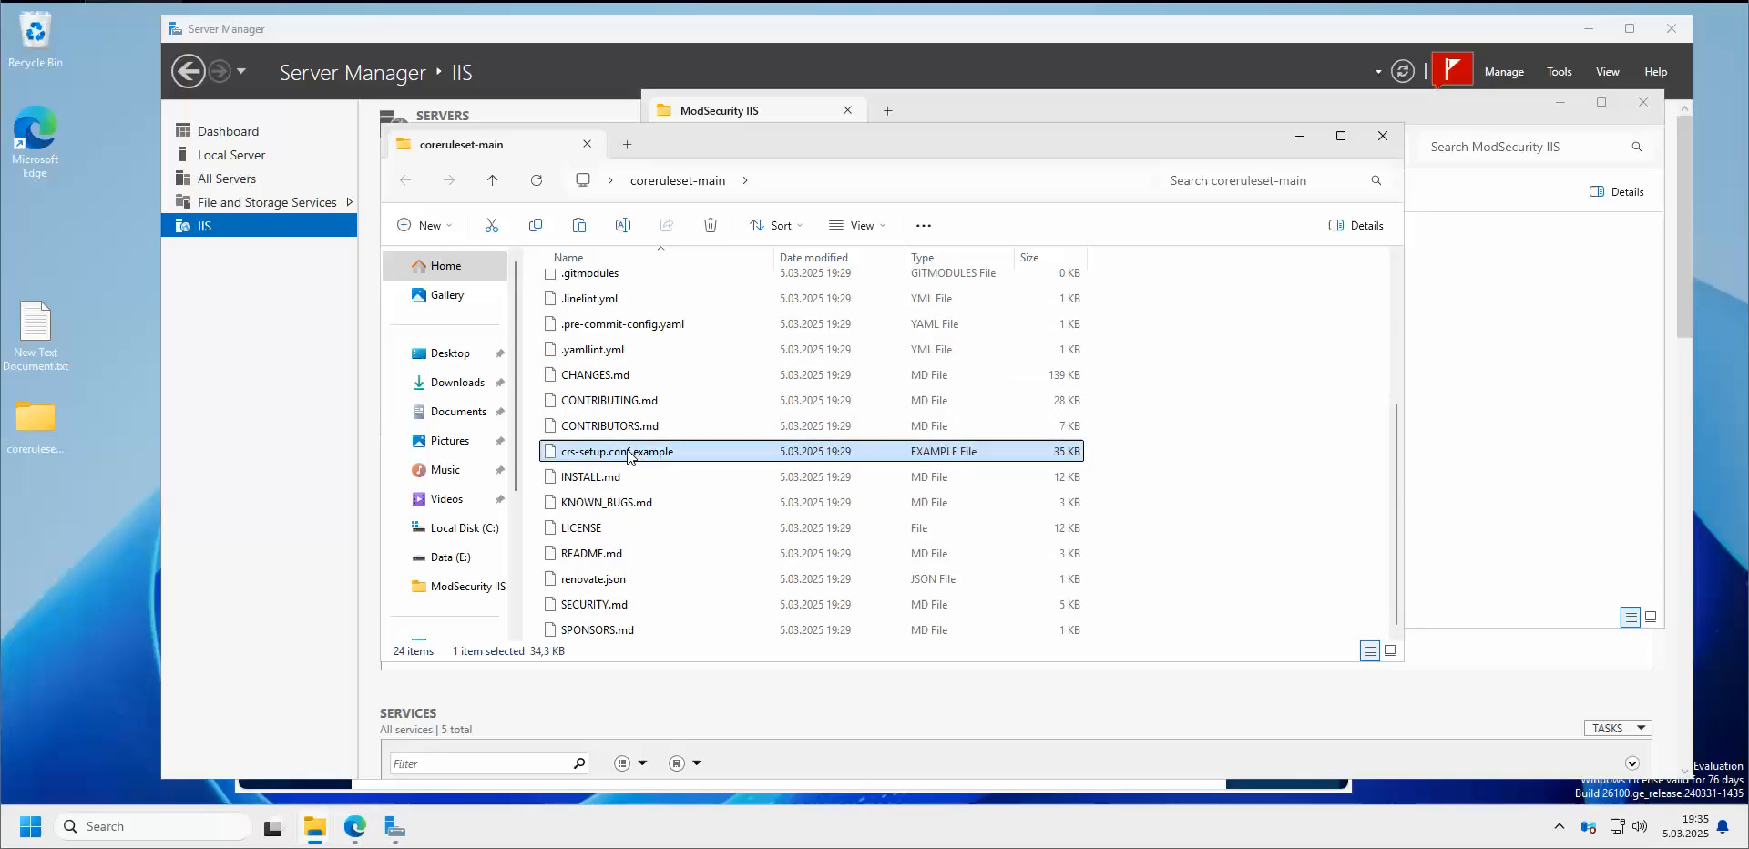
right_click(659, 453)
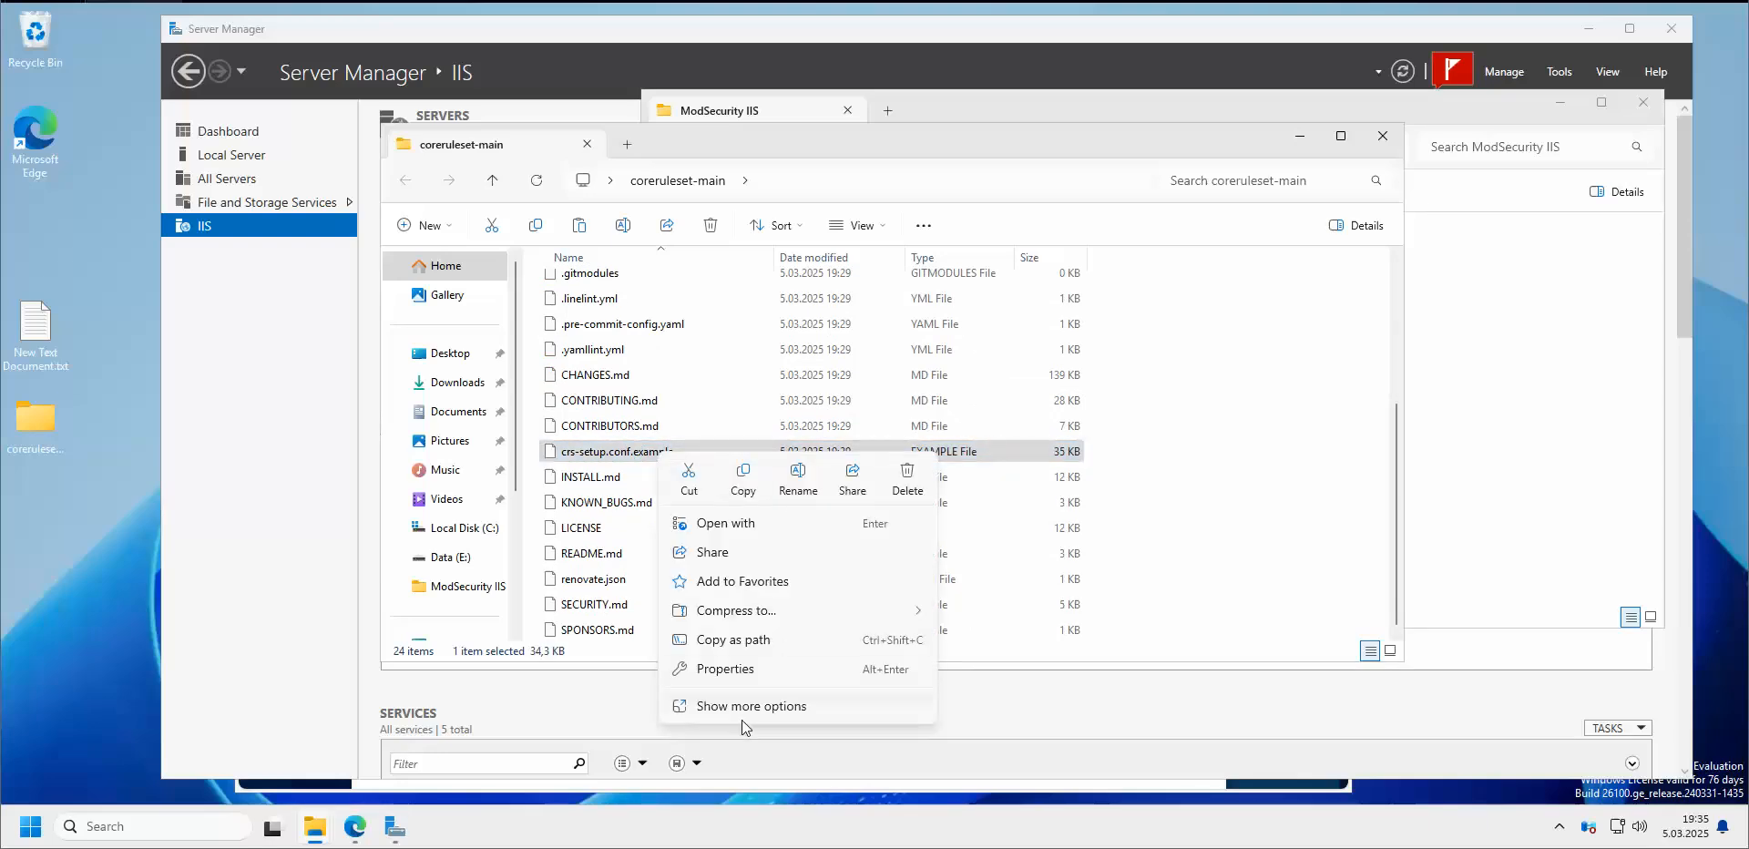
click(798, 480)
key(End)
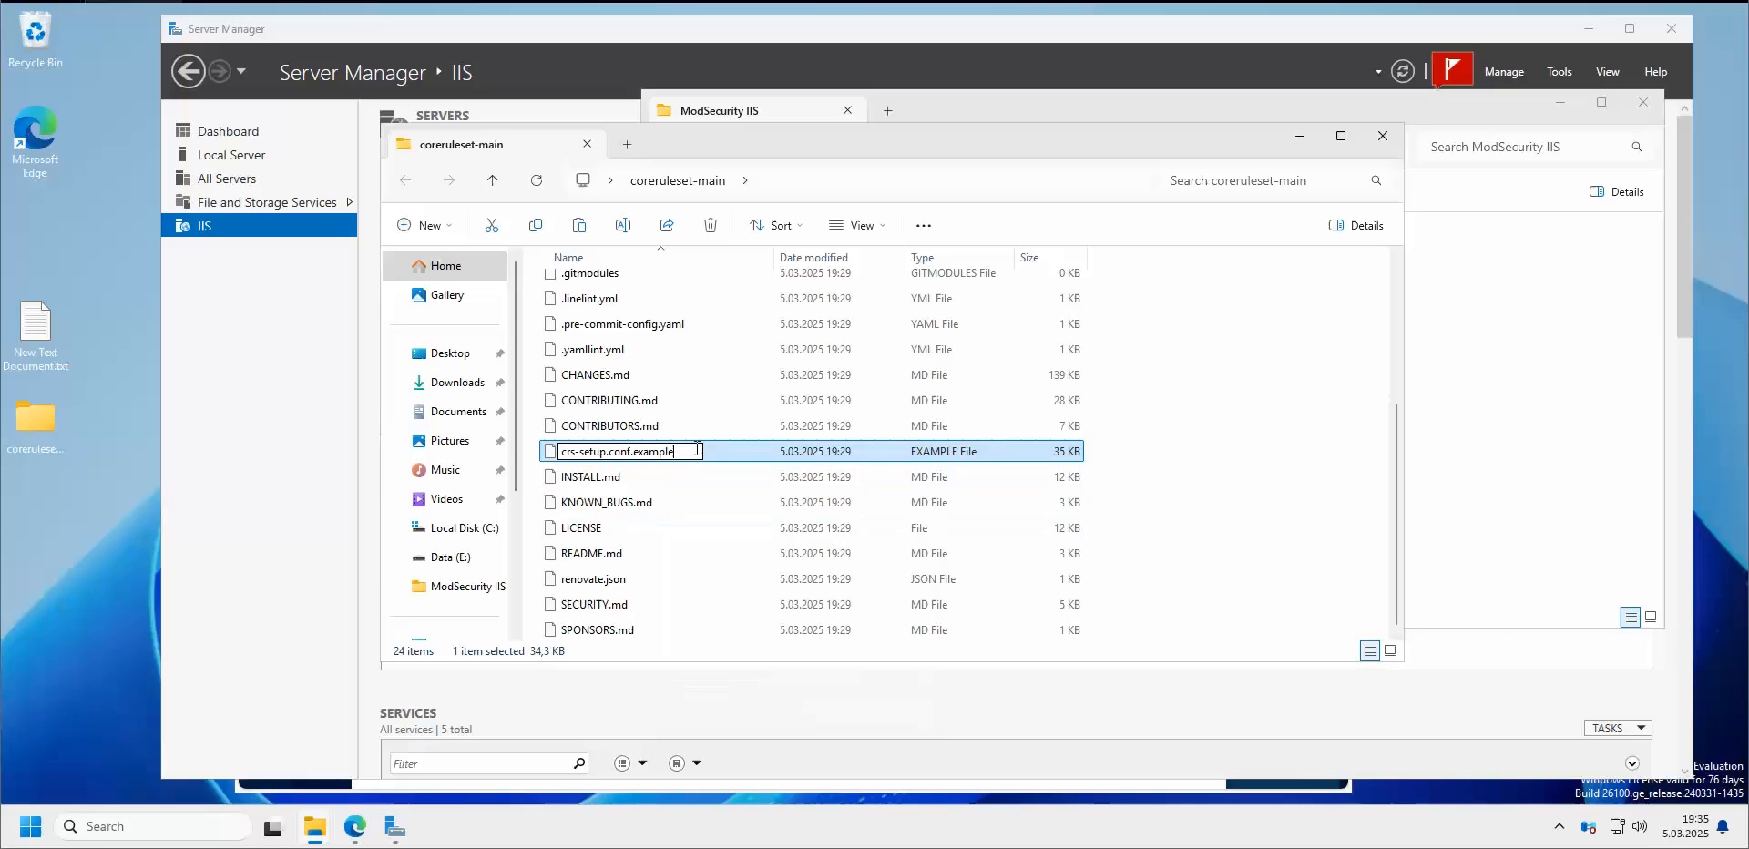
key(BackSpace)
key(BackSpace)
key(BackSpace)
key(BackSpace)
key(BackSpace)
key(BackSpace)
key(BackSpace)
key(BackSpace)
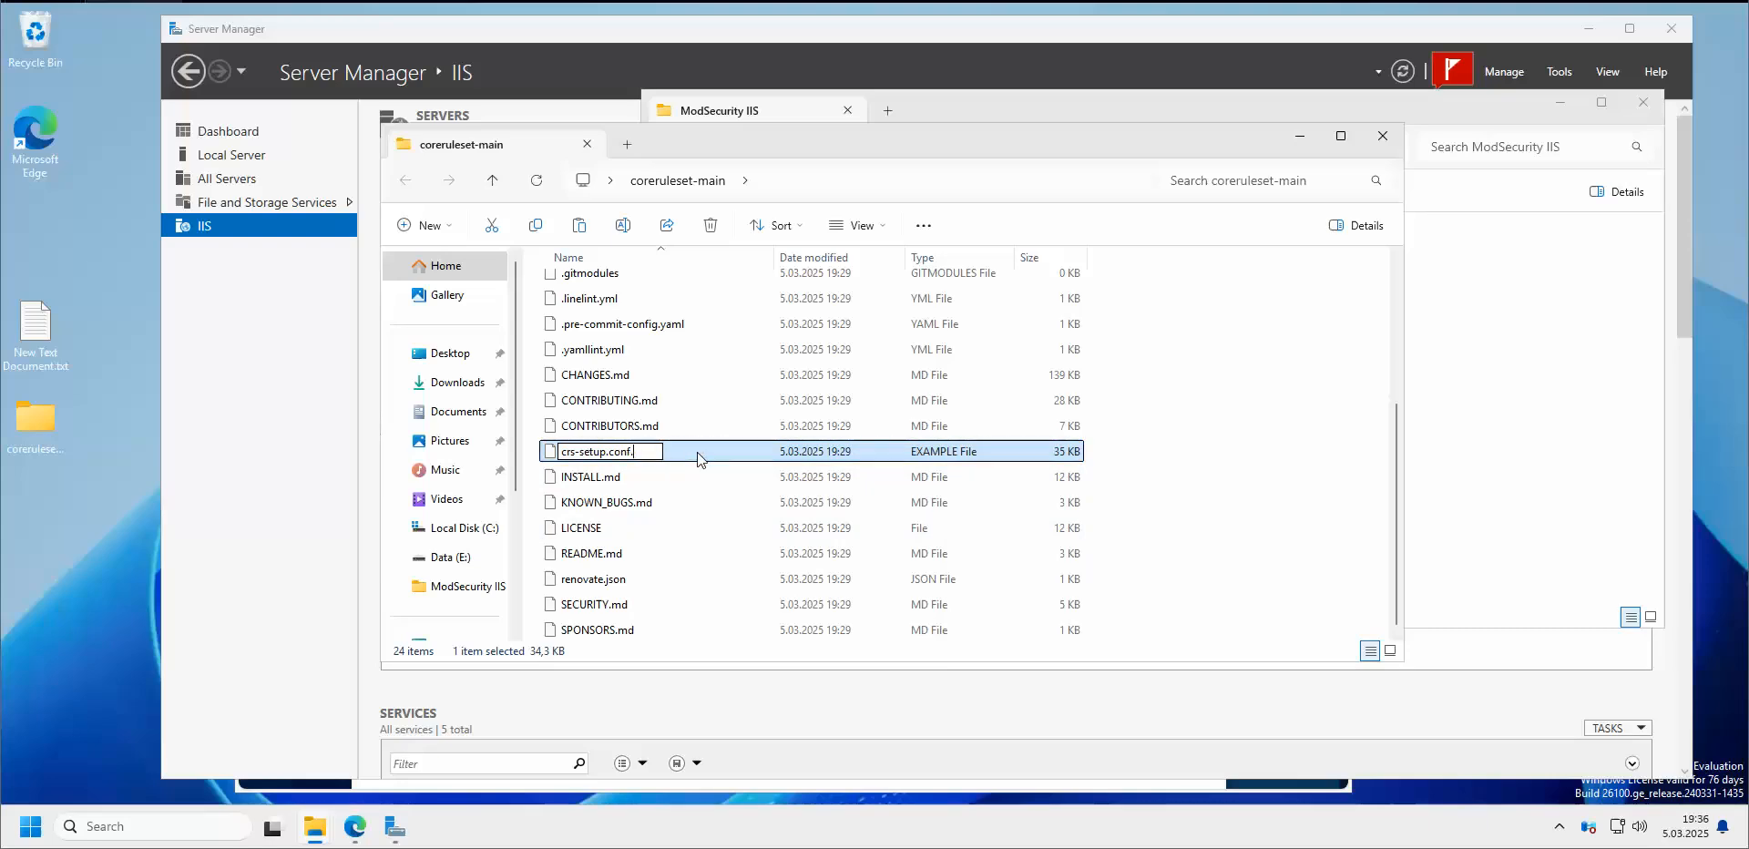
key(Return)
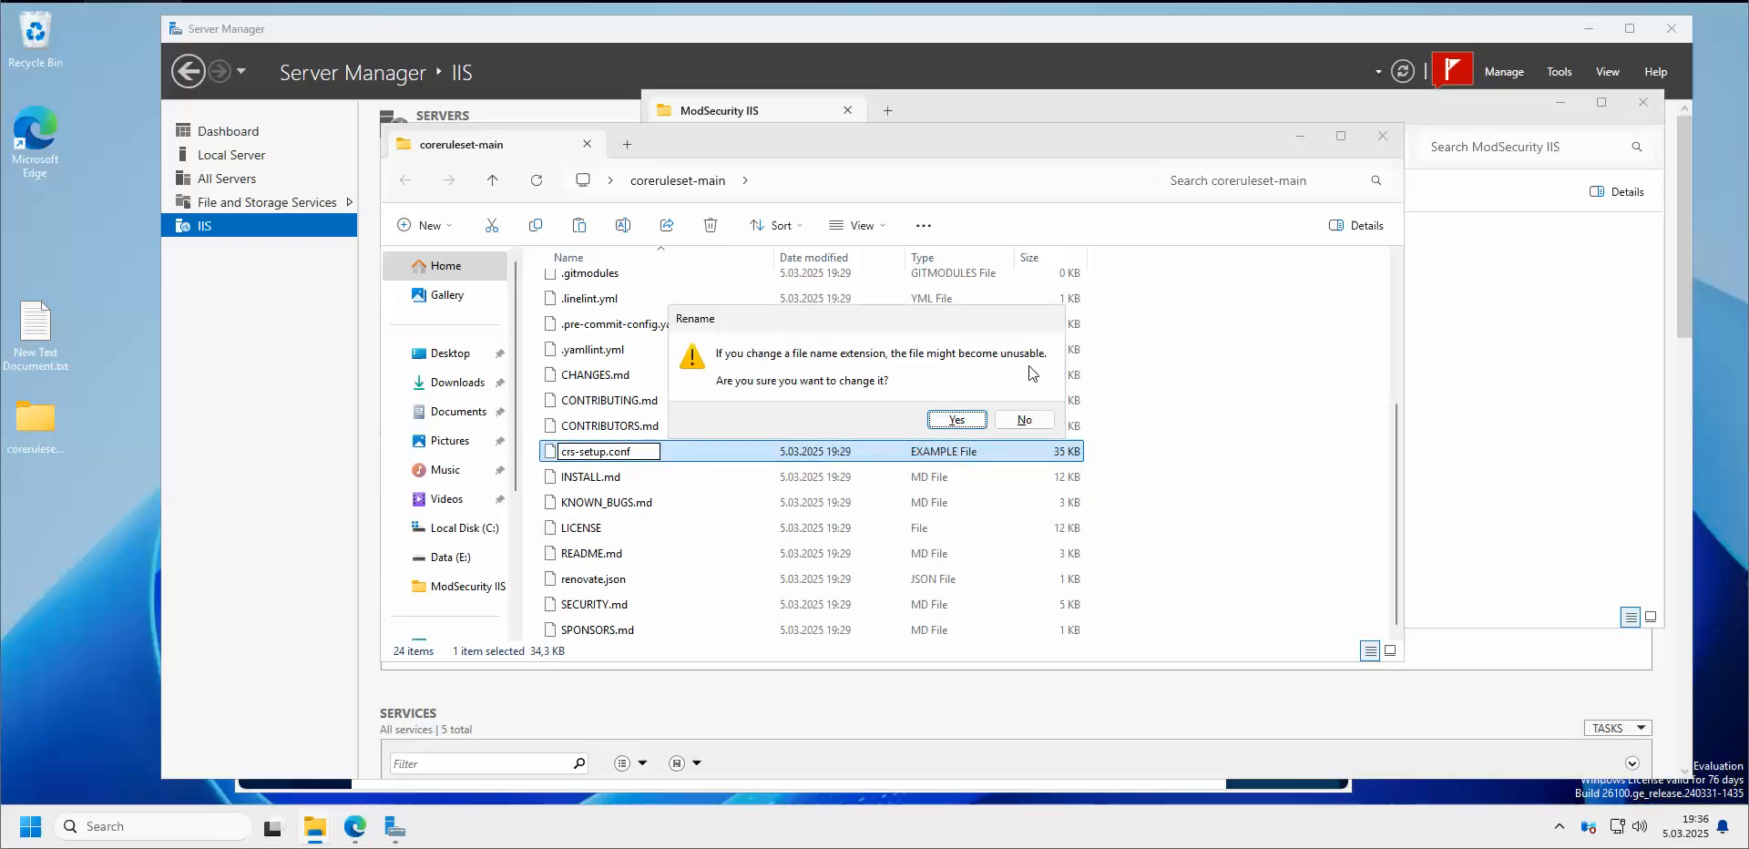
click(964, 418)
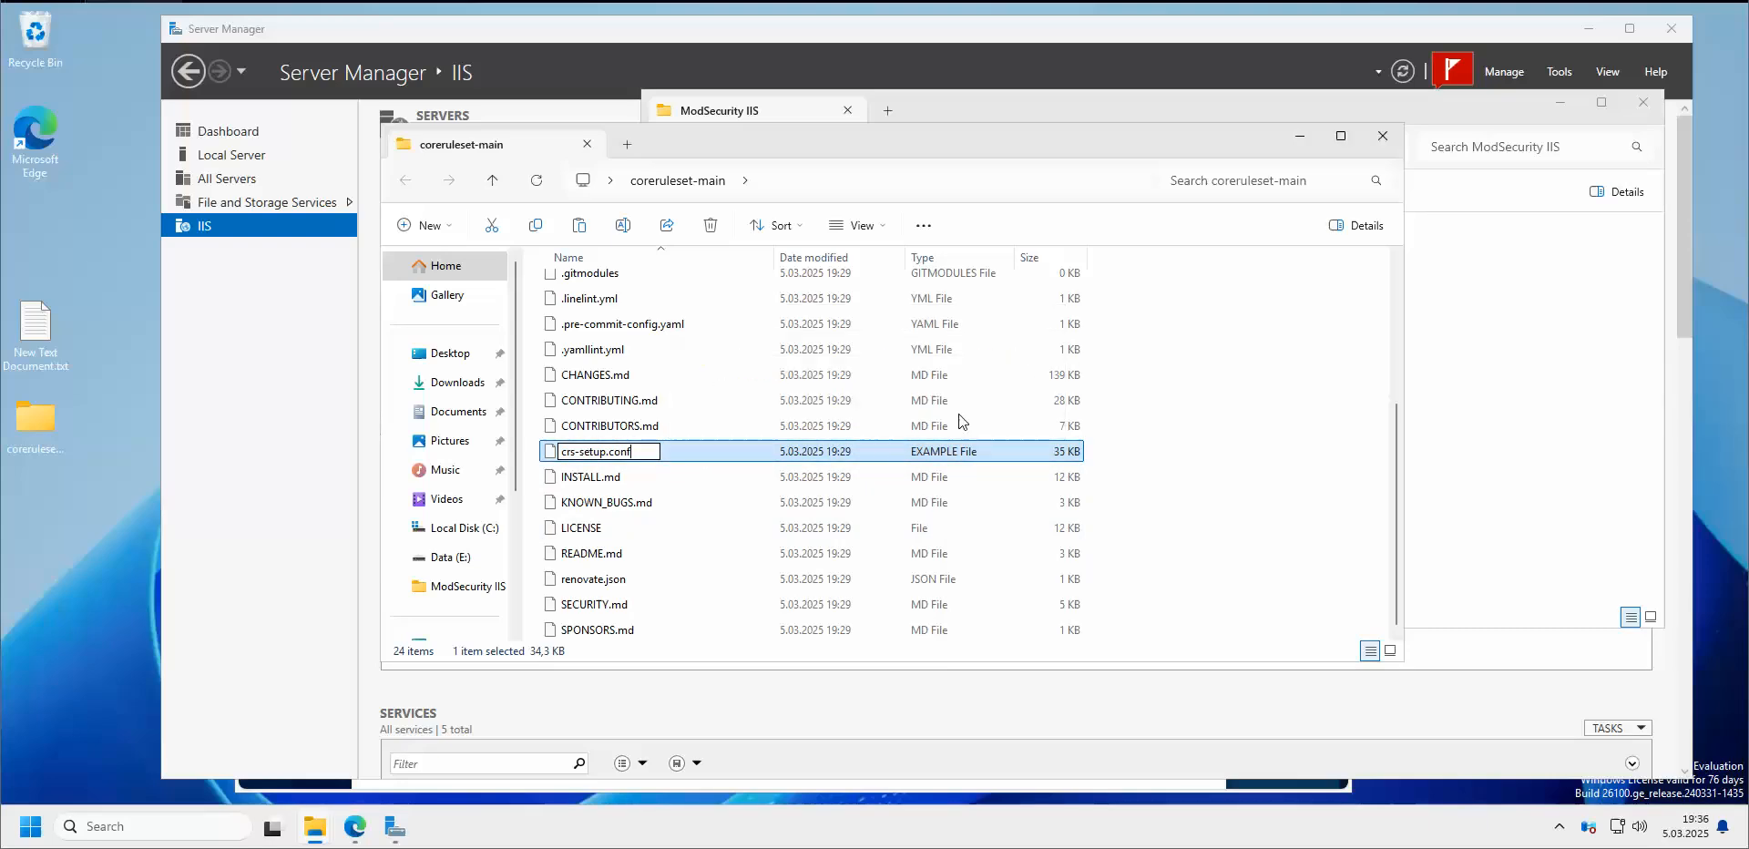
Copy crs-setup.conf from coreruleset-main into the ModSecurity IIS folder
right_click(629, 451)
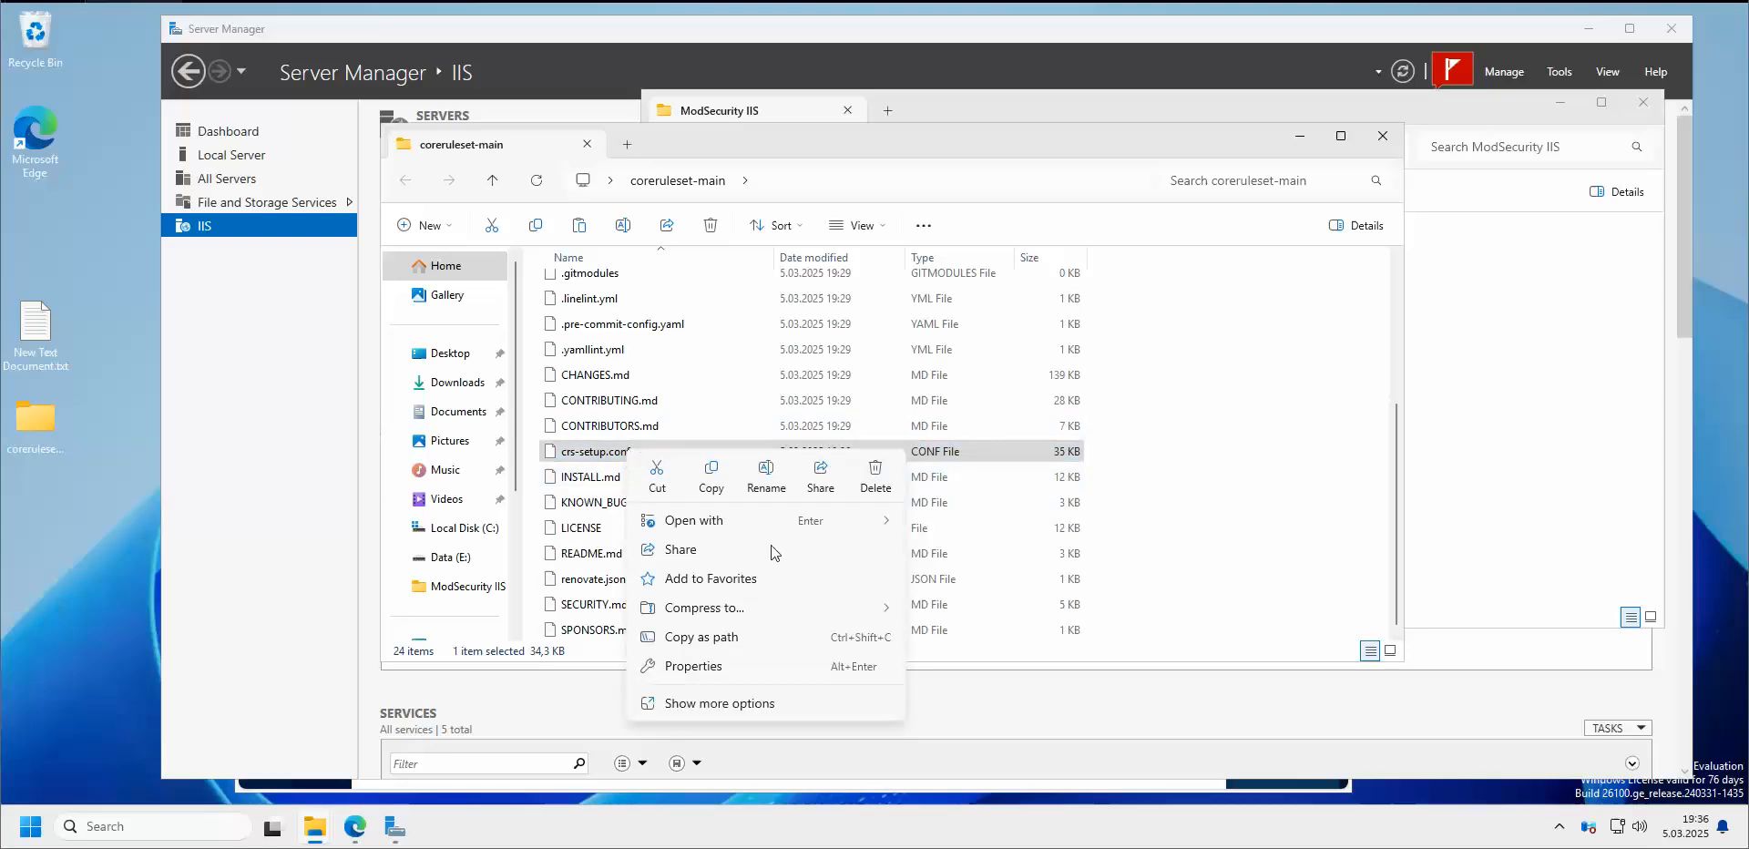
click(712, 475)
click(1484, 363)
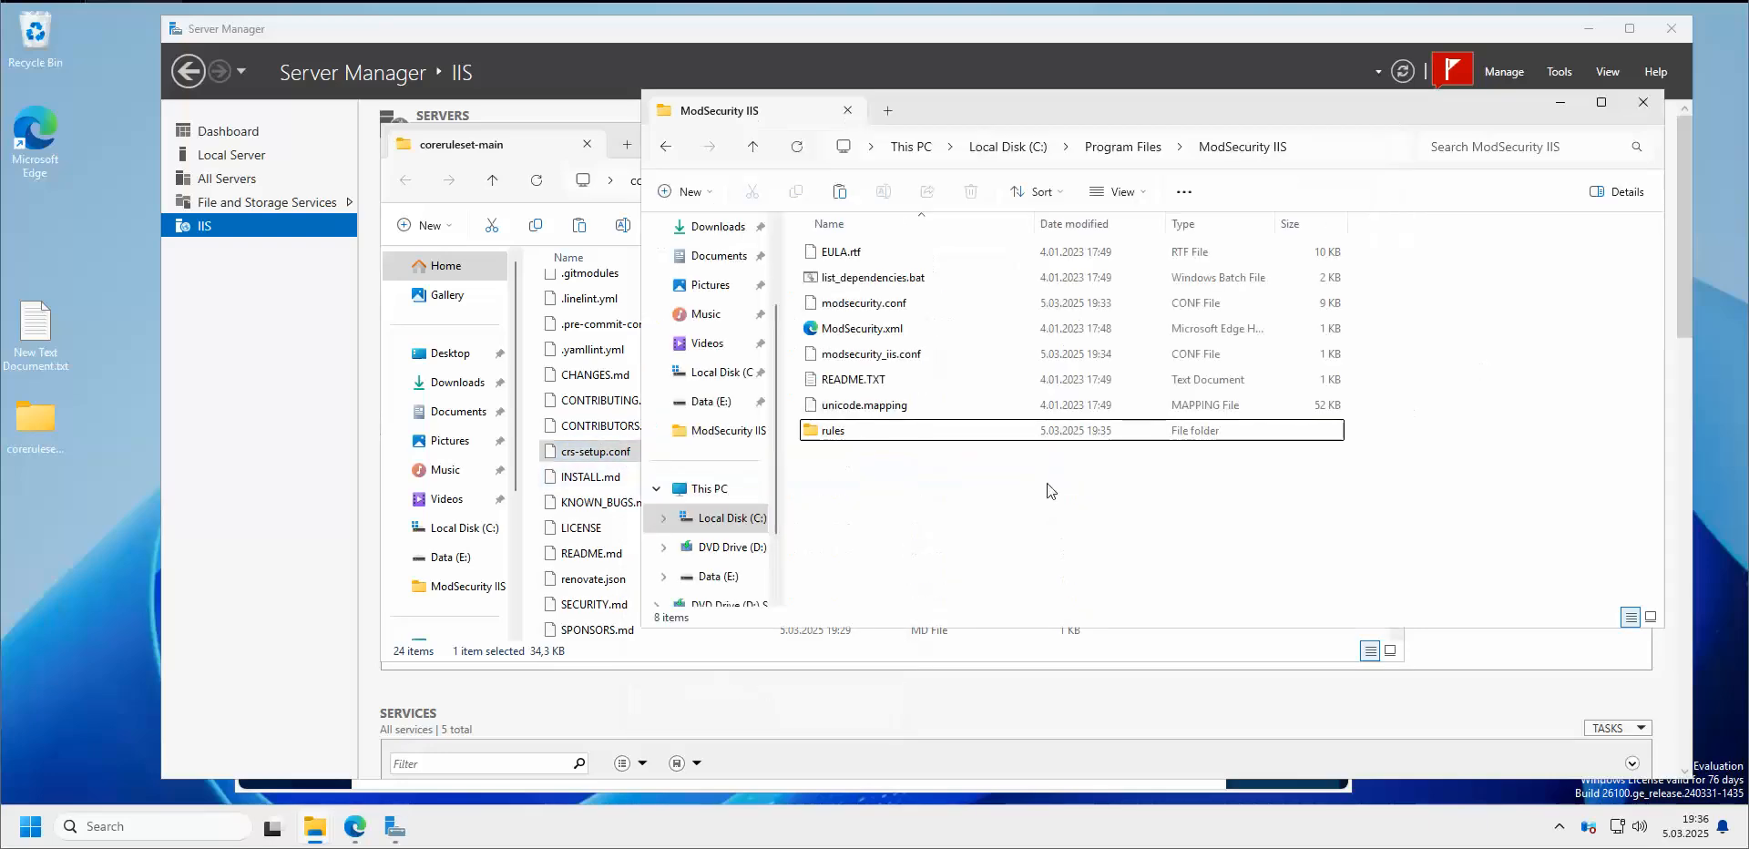
right_click(838, 475)
click(872, 494)
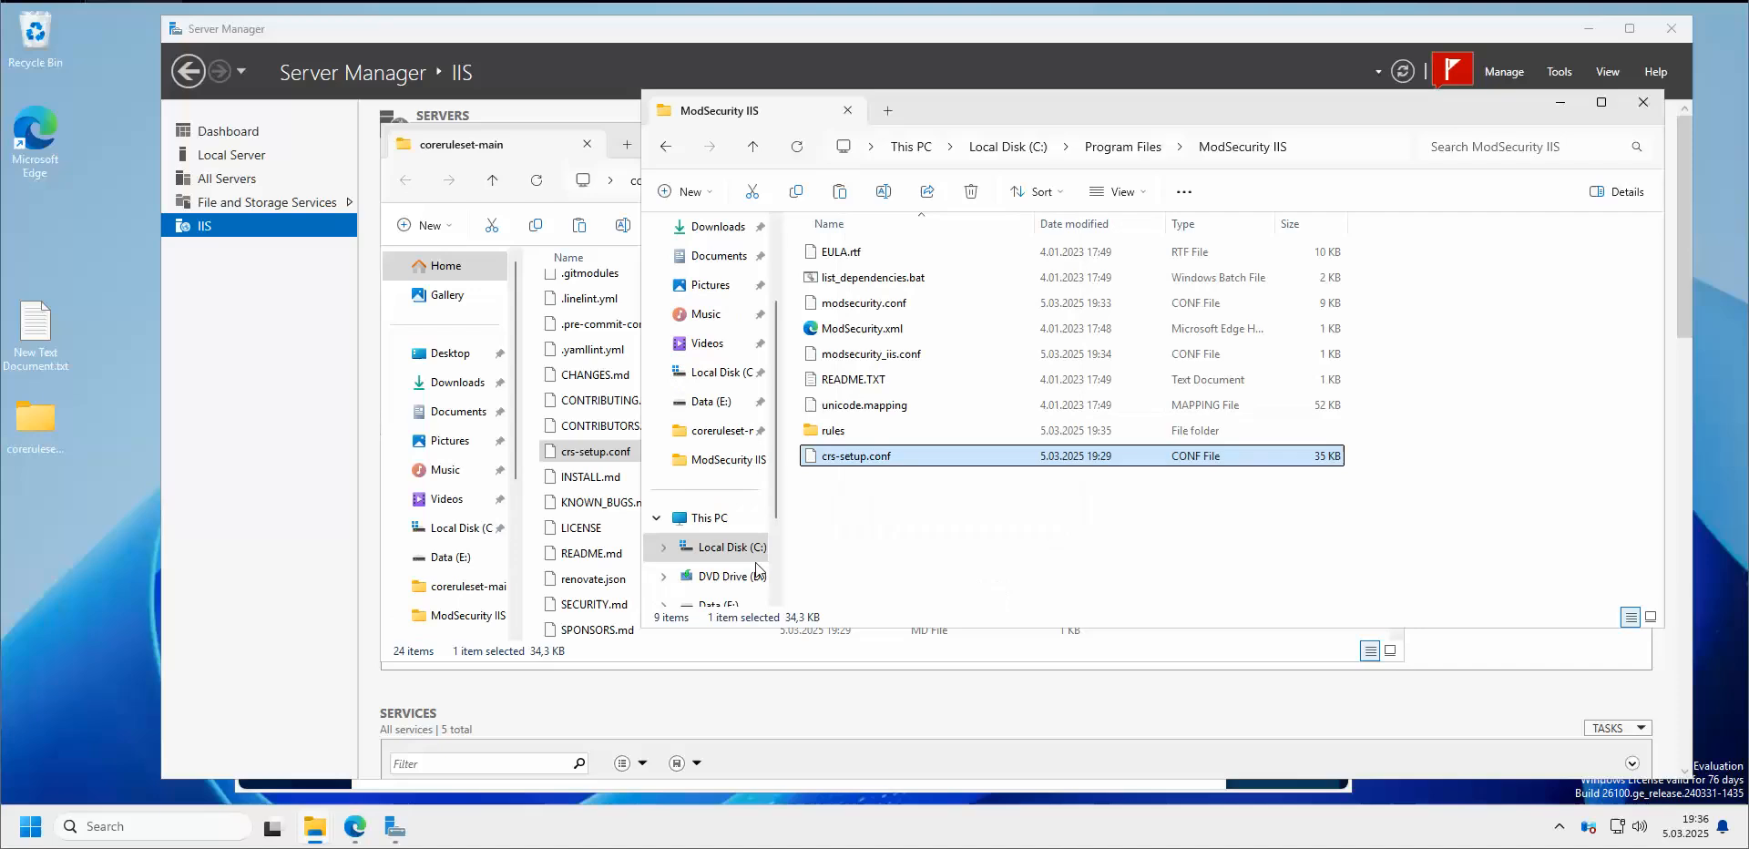
click(543, 153)
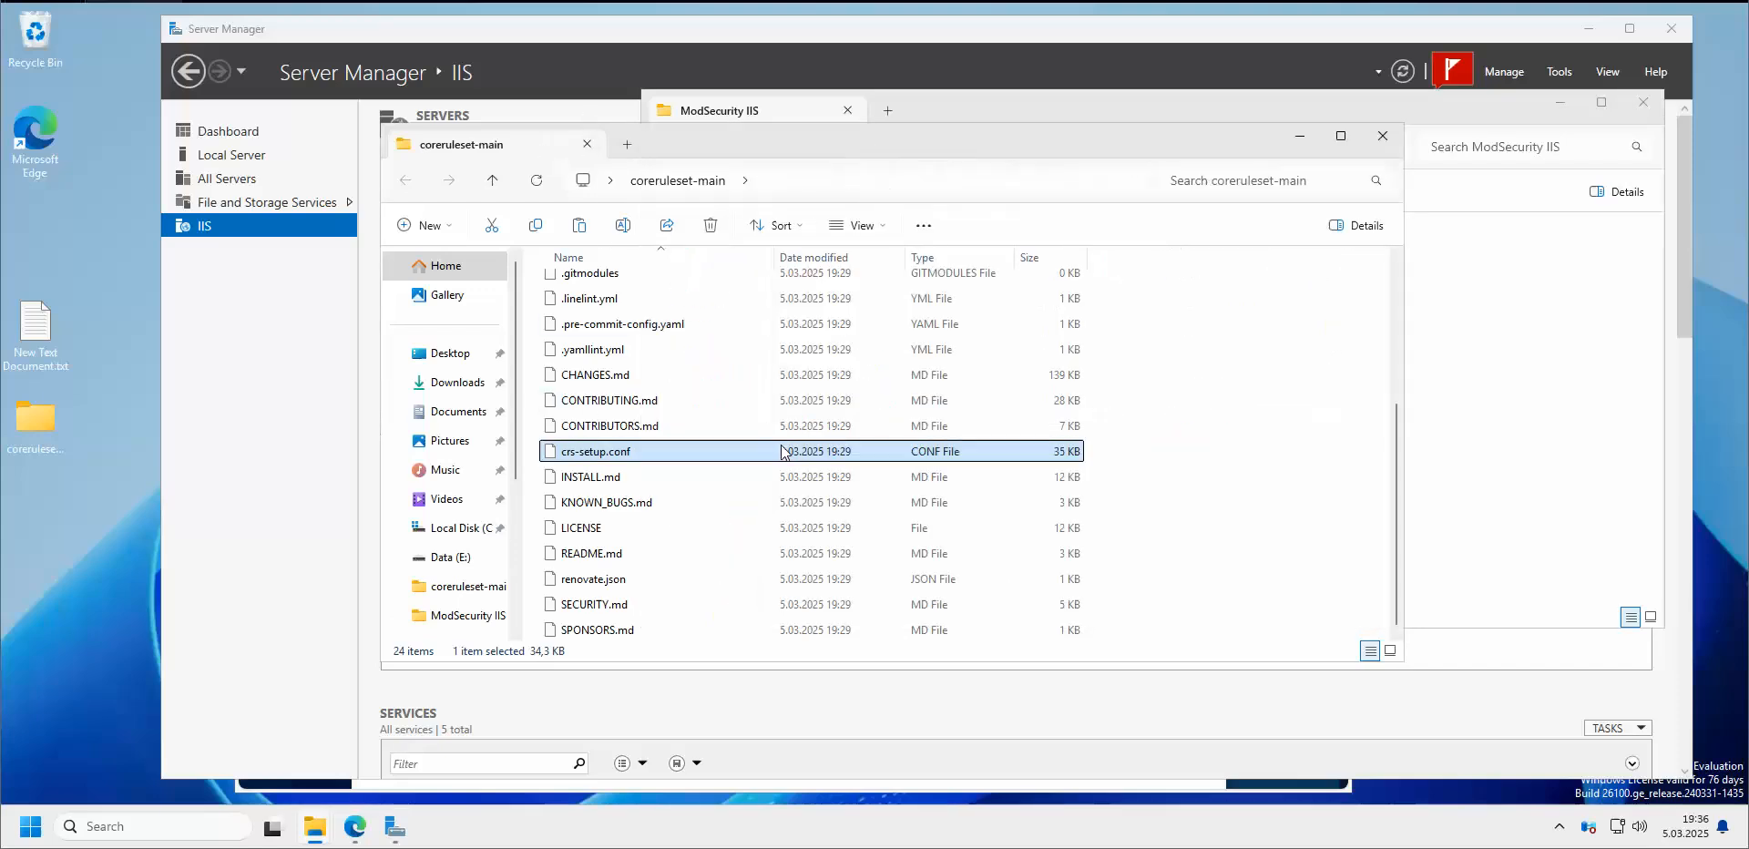
scroll(701, 499, up, 3)
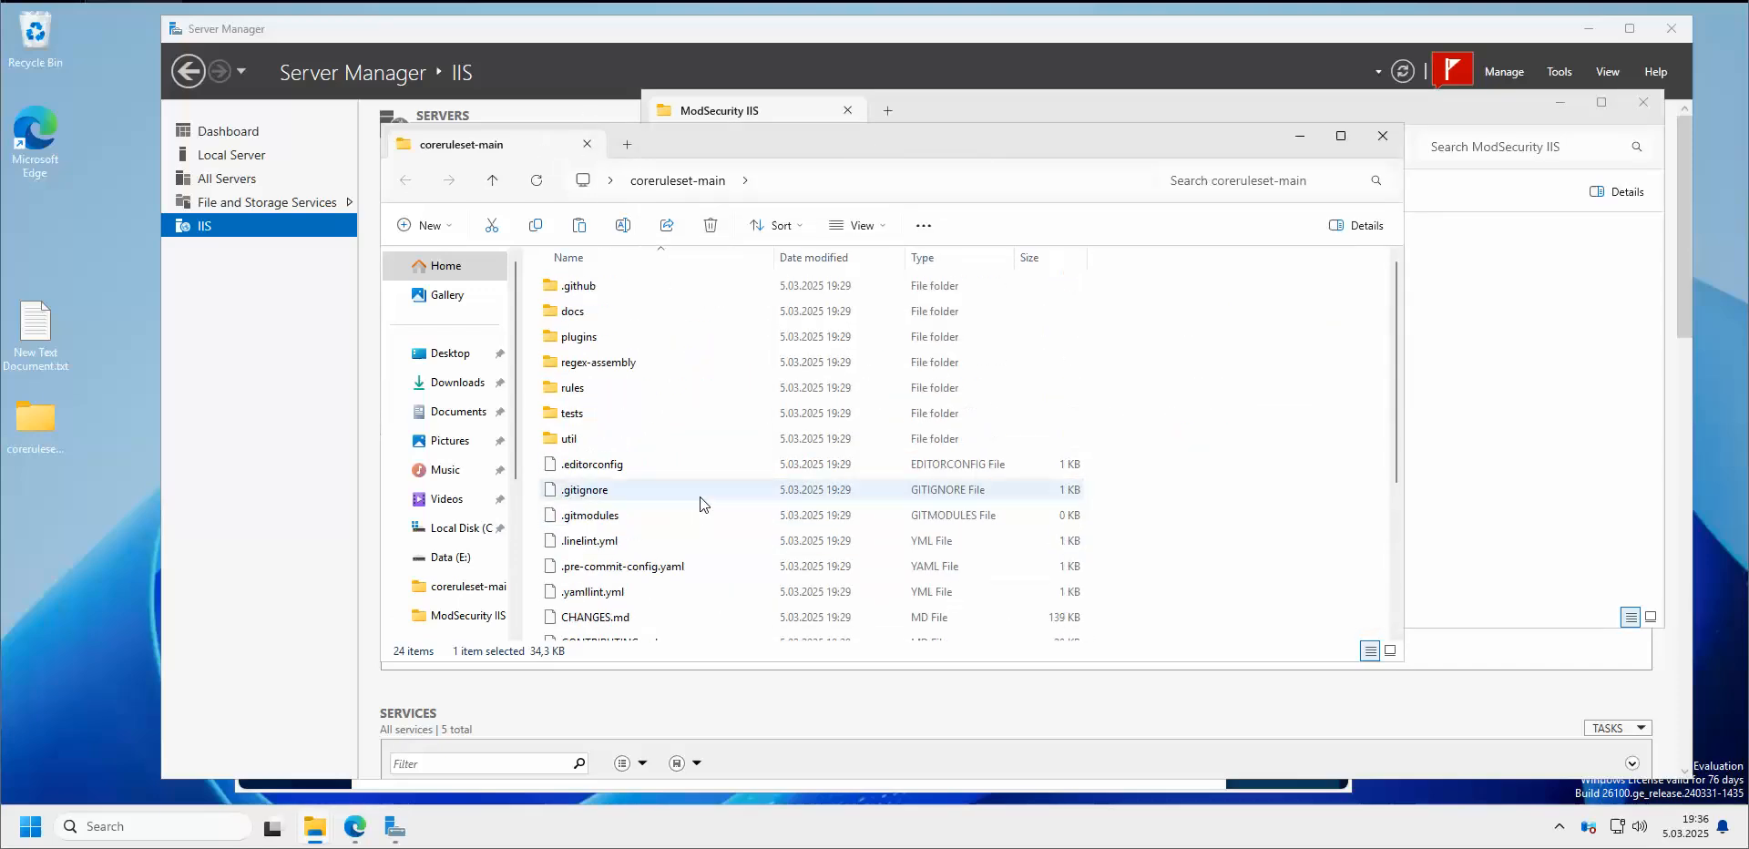
scroll(696, 574, down, 3)
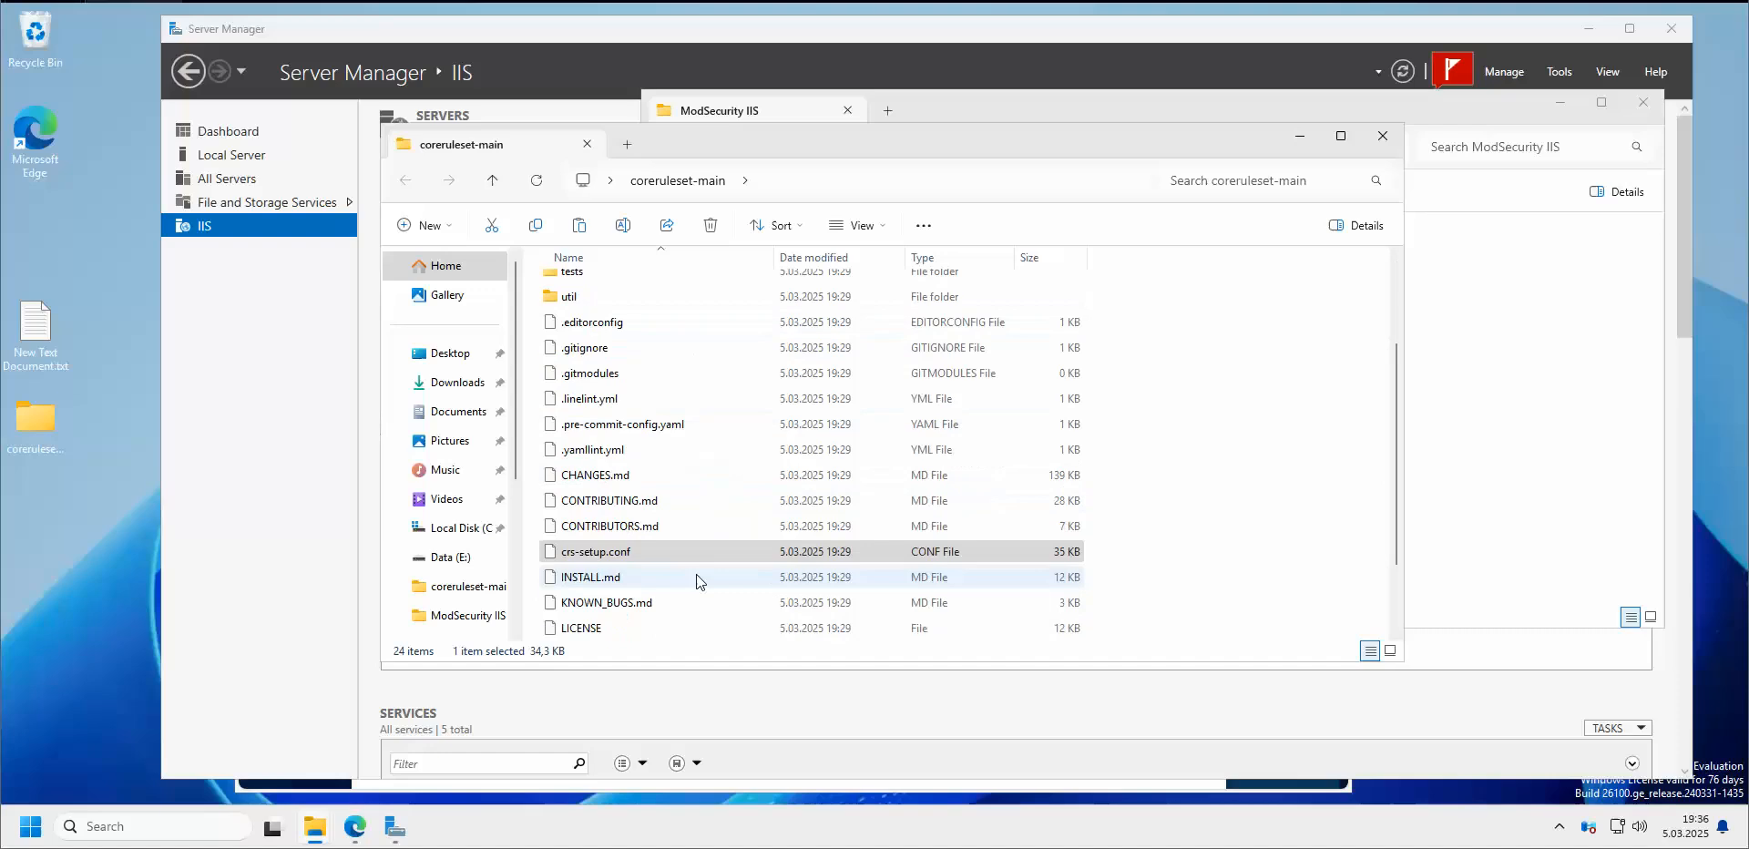
scroll(694, 576, up, 3)
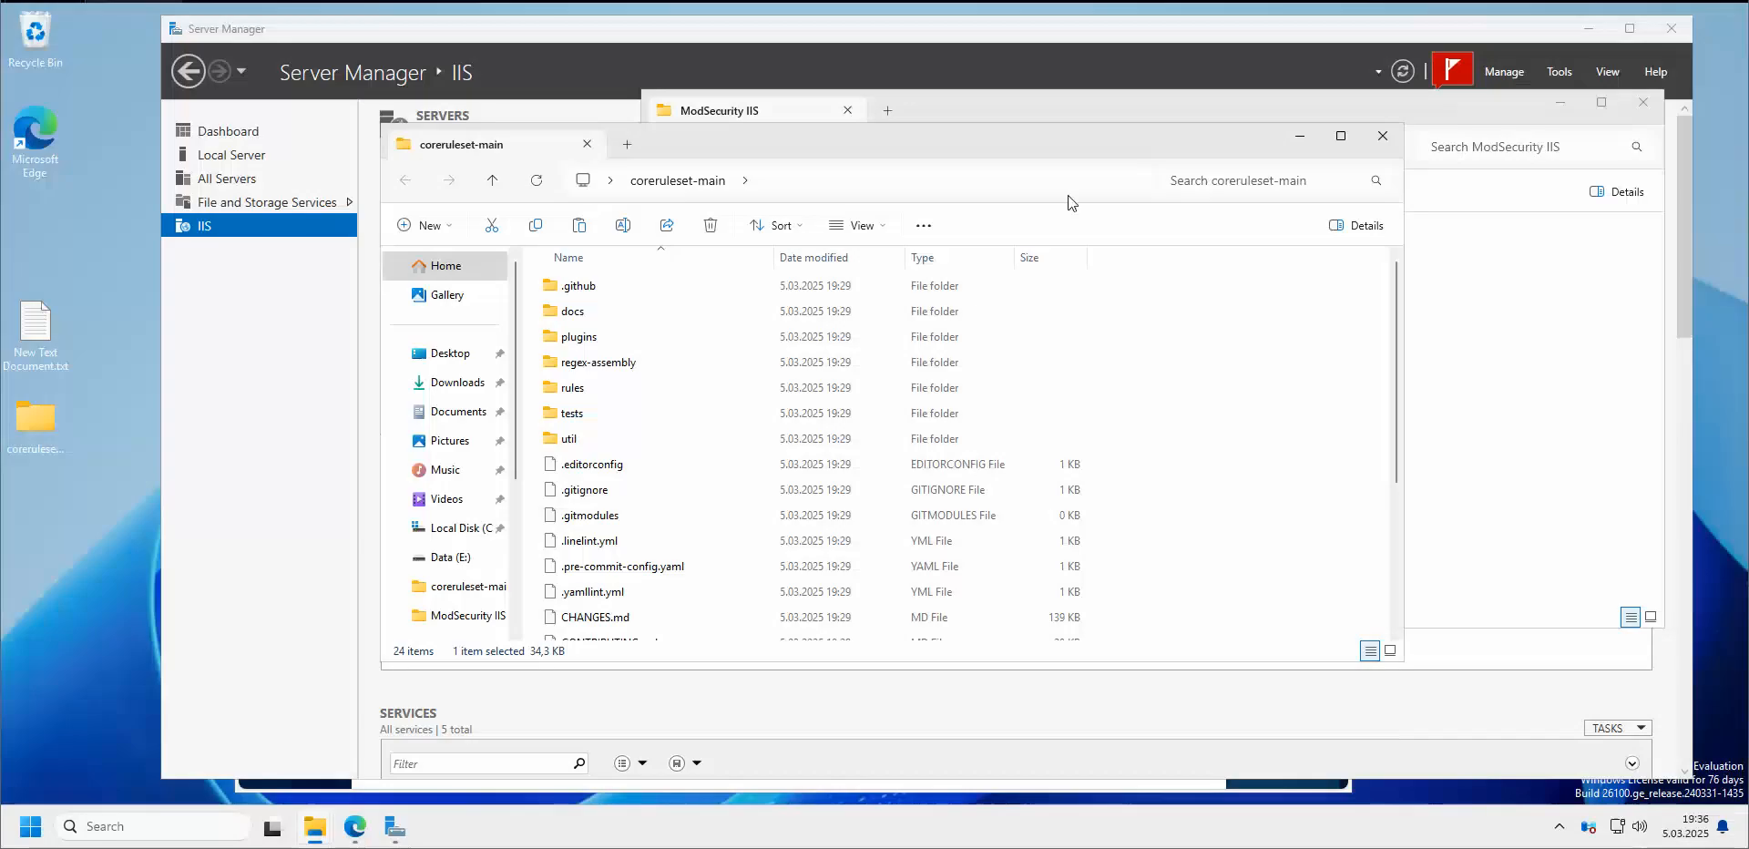
Open the rules folder inside ModSecurity IIS and widen the Name column to show the full file names
click(1544, 342)
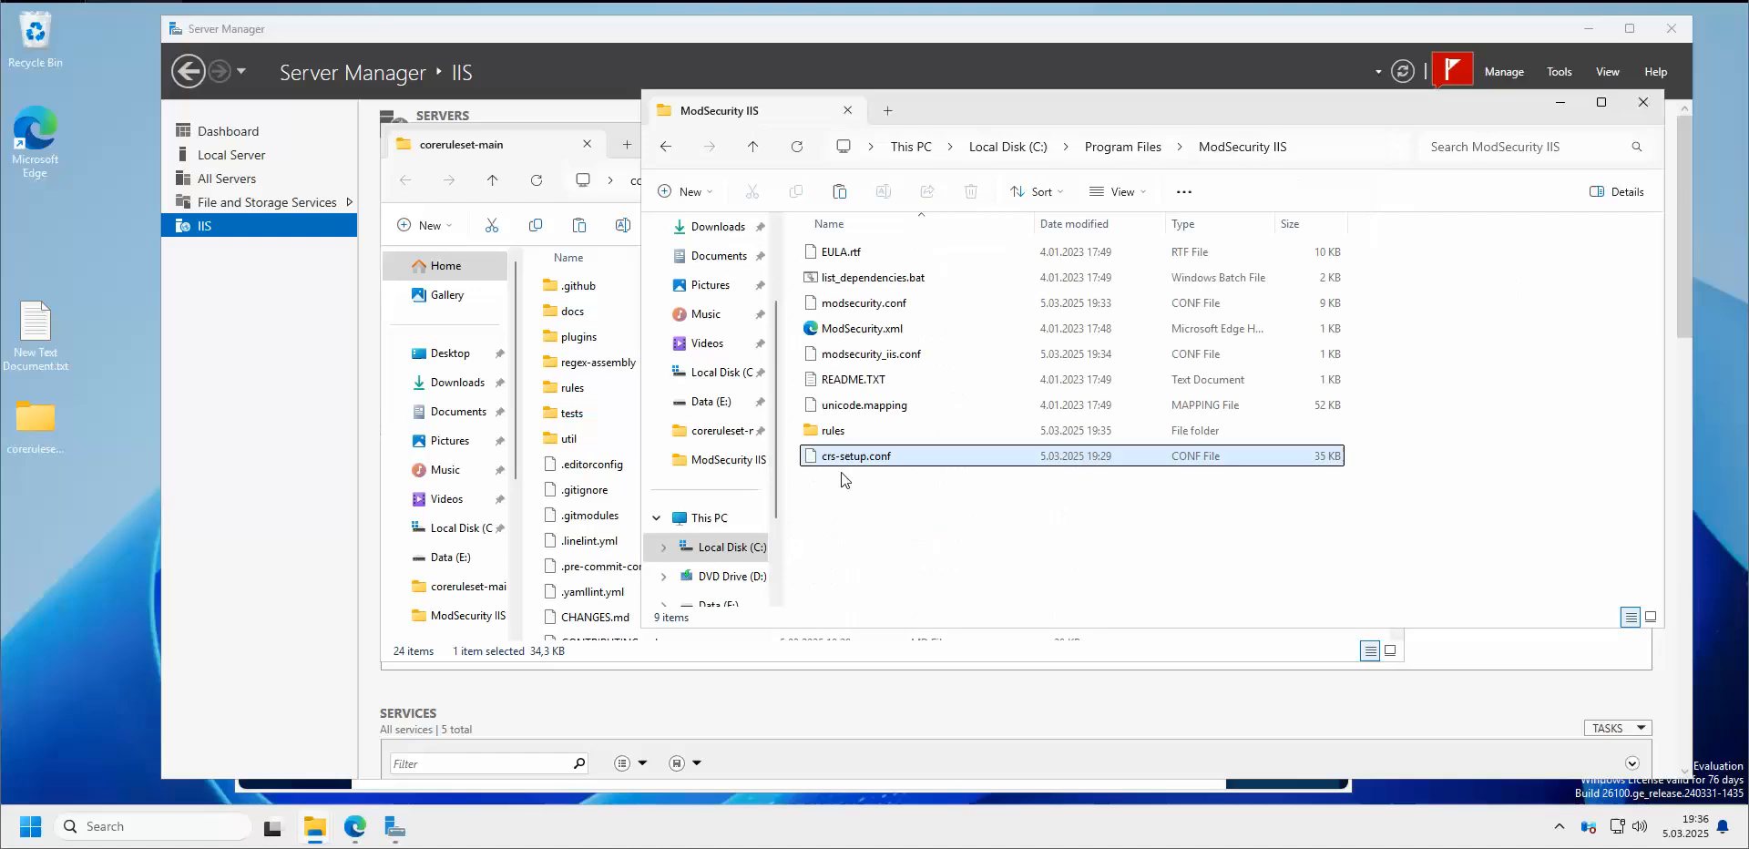
click(838, 433)
double_click(838, 434)
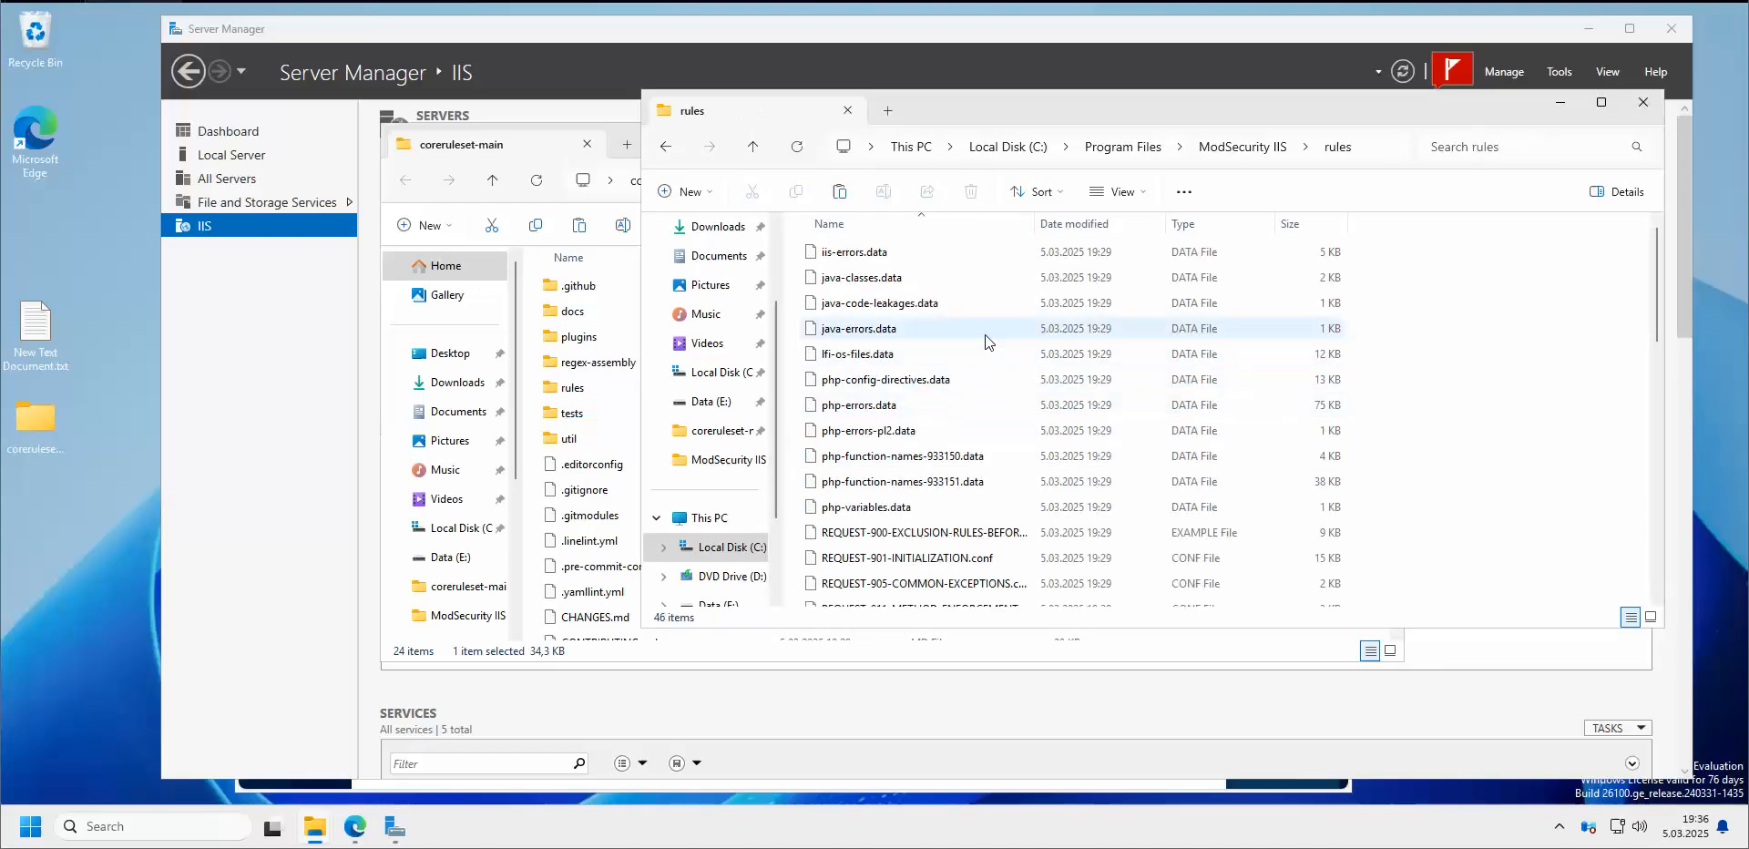
scroll(989, 339, down, 2)
scroll(991, 339, down, 1)
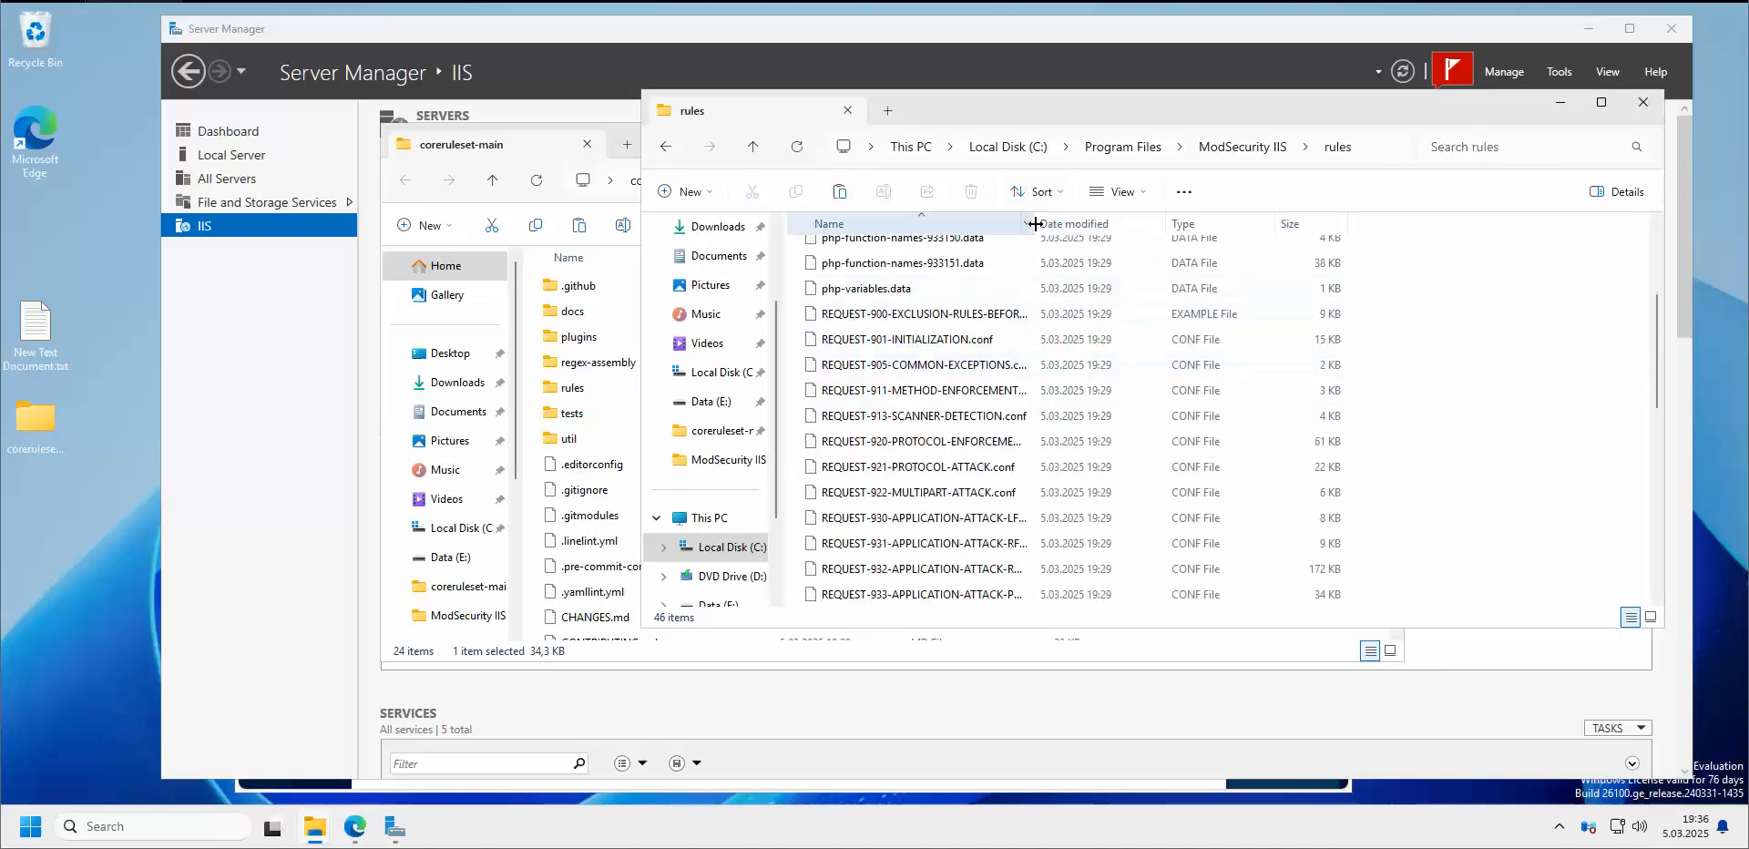
drag(1101, 224, 1248, 225)
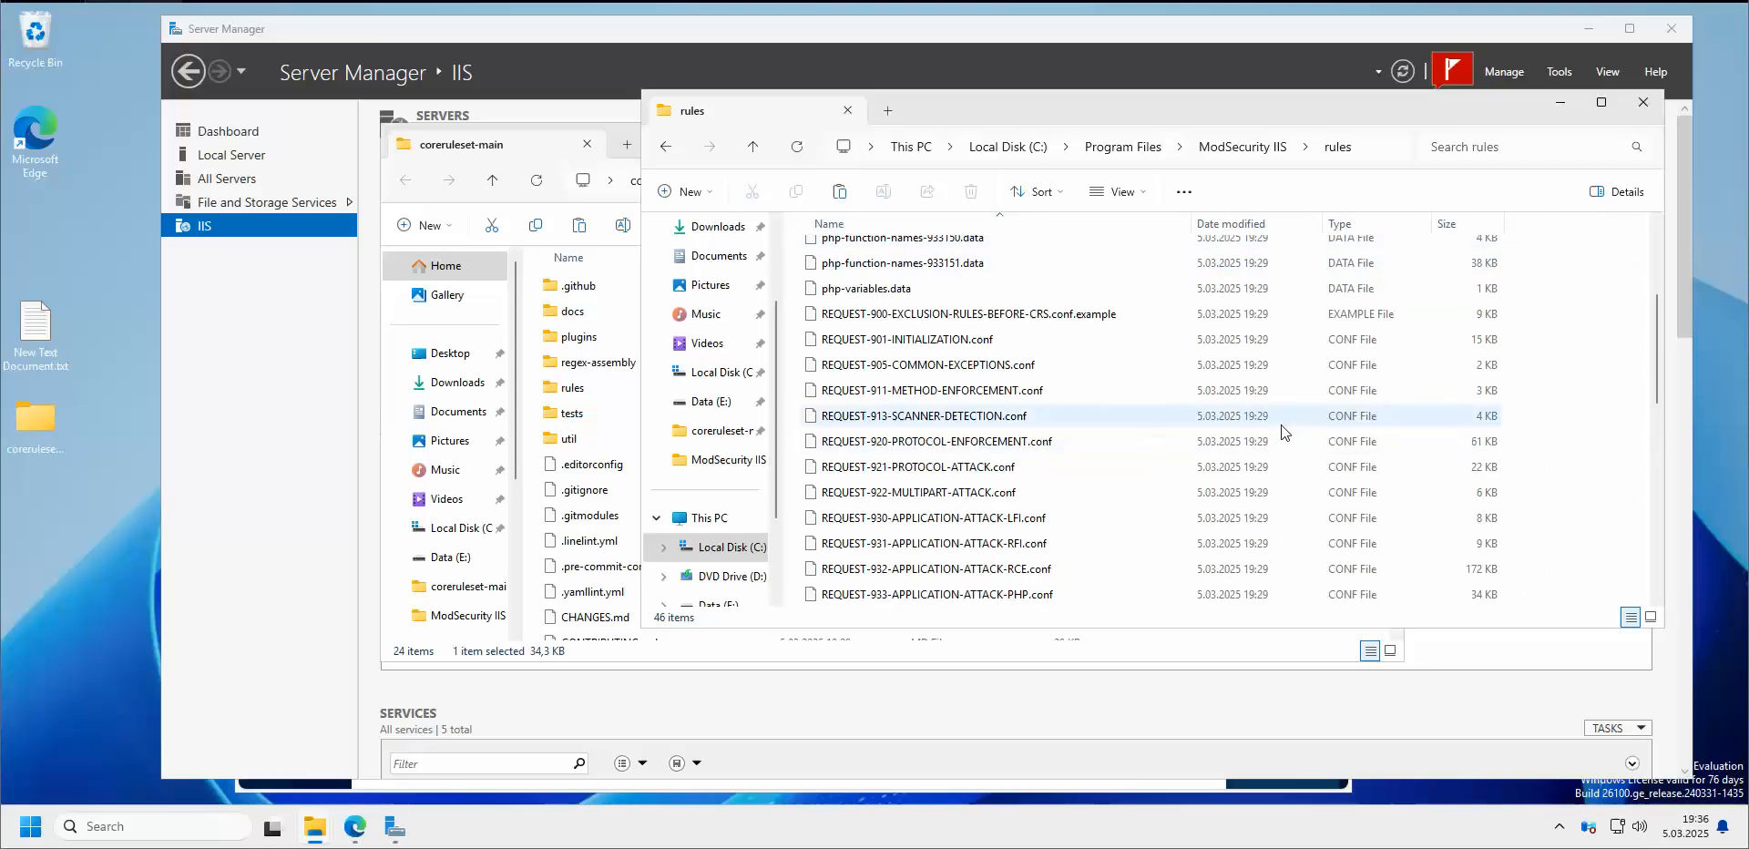
Rename REQUEST-900-EXCLUSION-RULES-BEFORE-CRS.conf.example as REQUEST-900-EXCLUSION-RULES-BEFORE-CRS.conf, accepting the extension change
click(1069, 315)
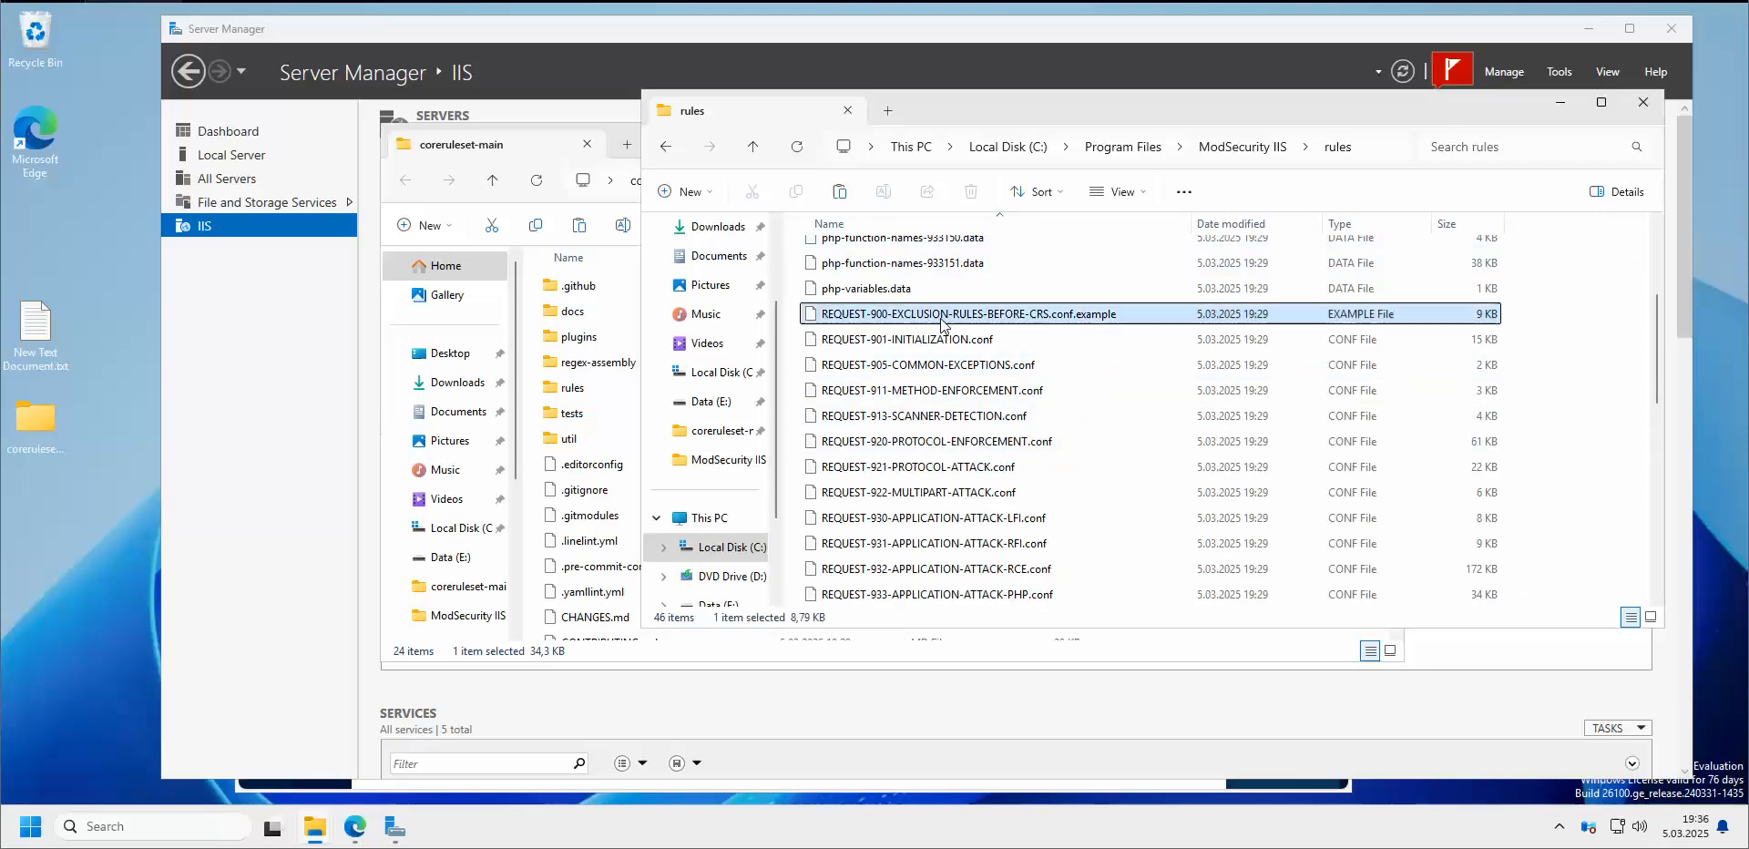
right_click(1070, 315)
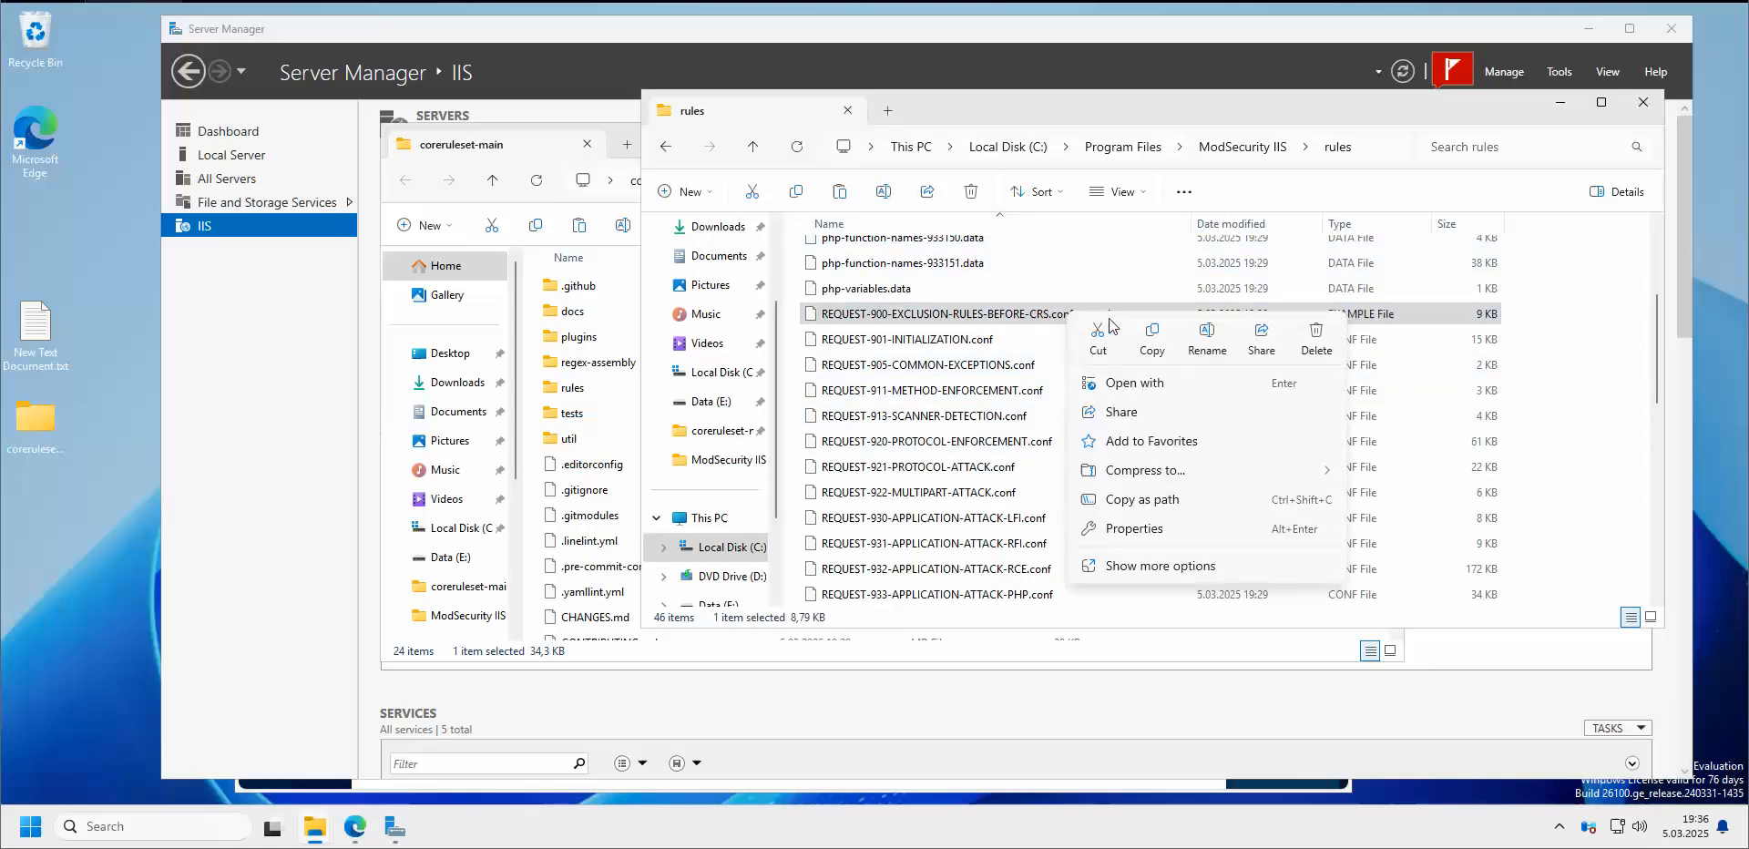
click(1207, 339)
key(End)
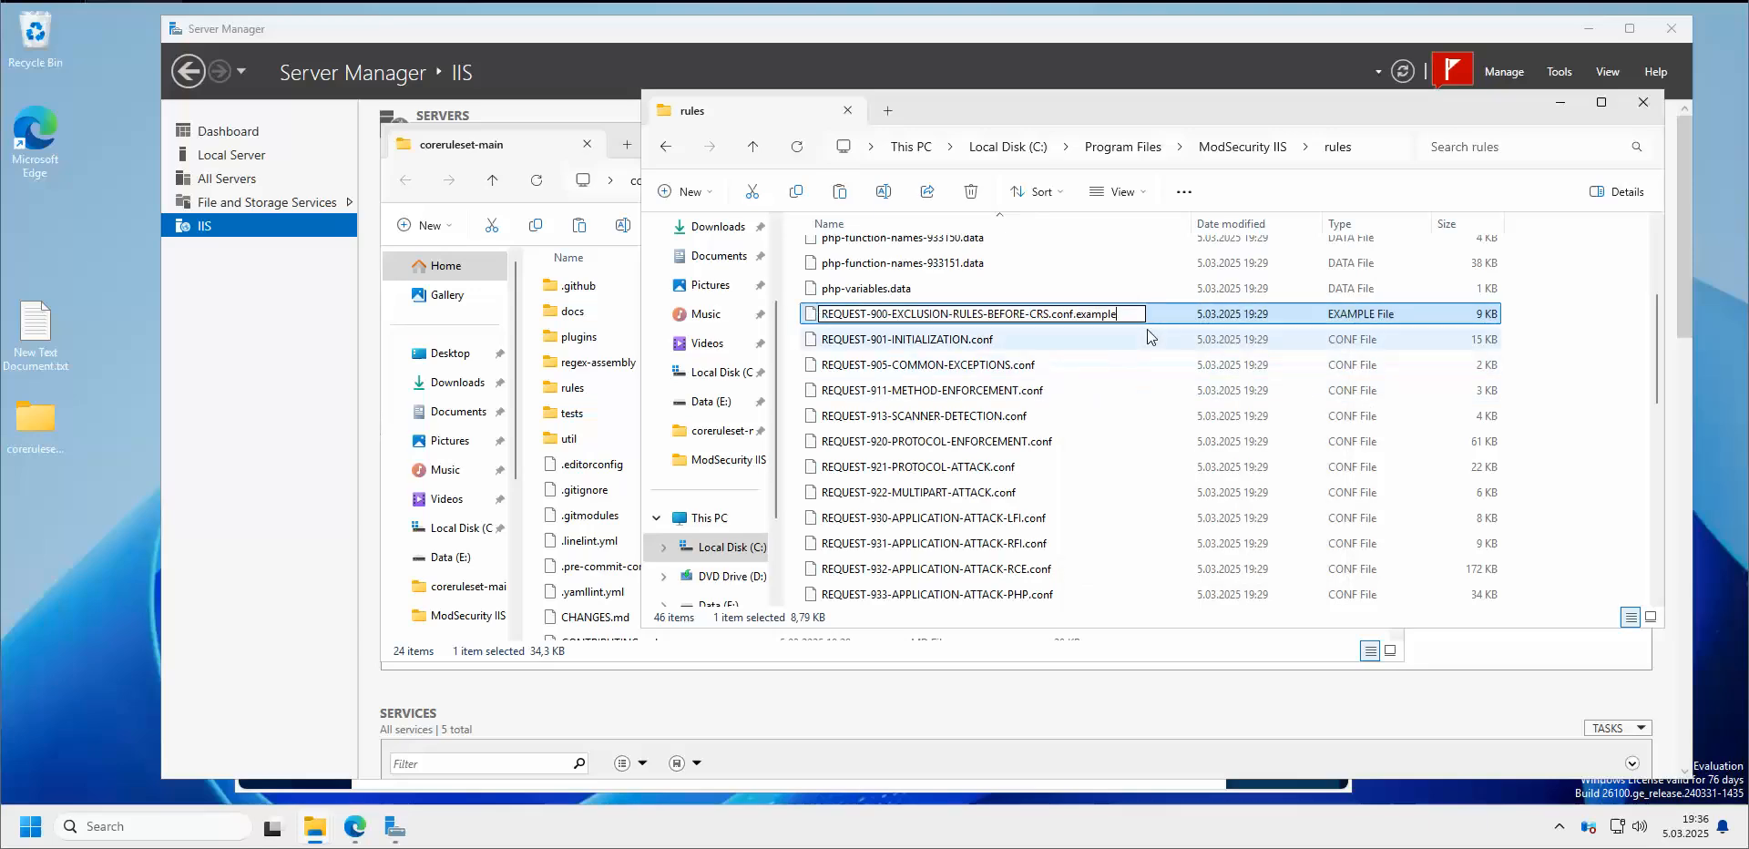
key(BackSpace)
key(BackSpace)
key(BackSpace)
key(BackSpace)
key(BackSpace)
key(BackSpace)
key(Return)
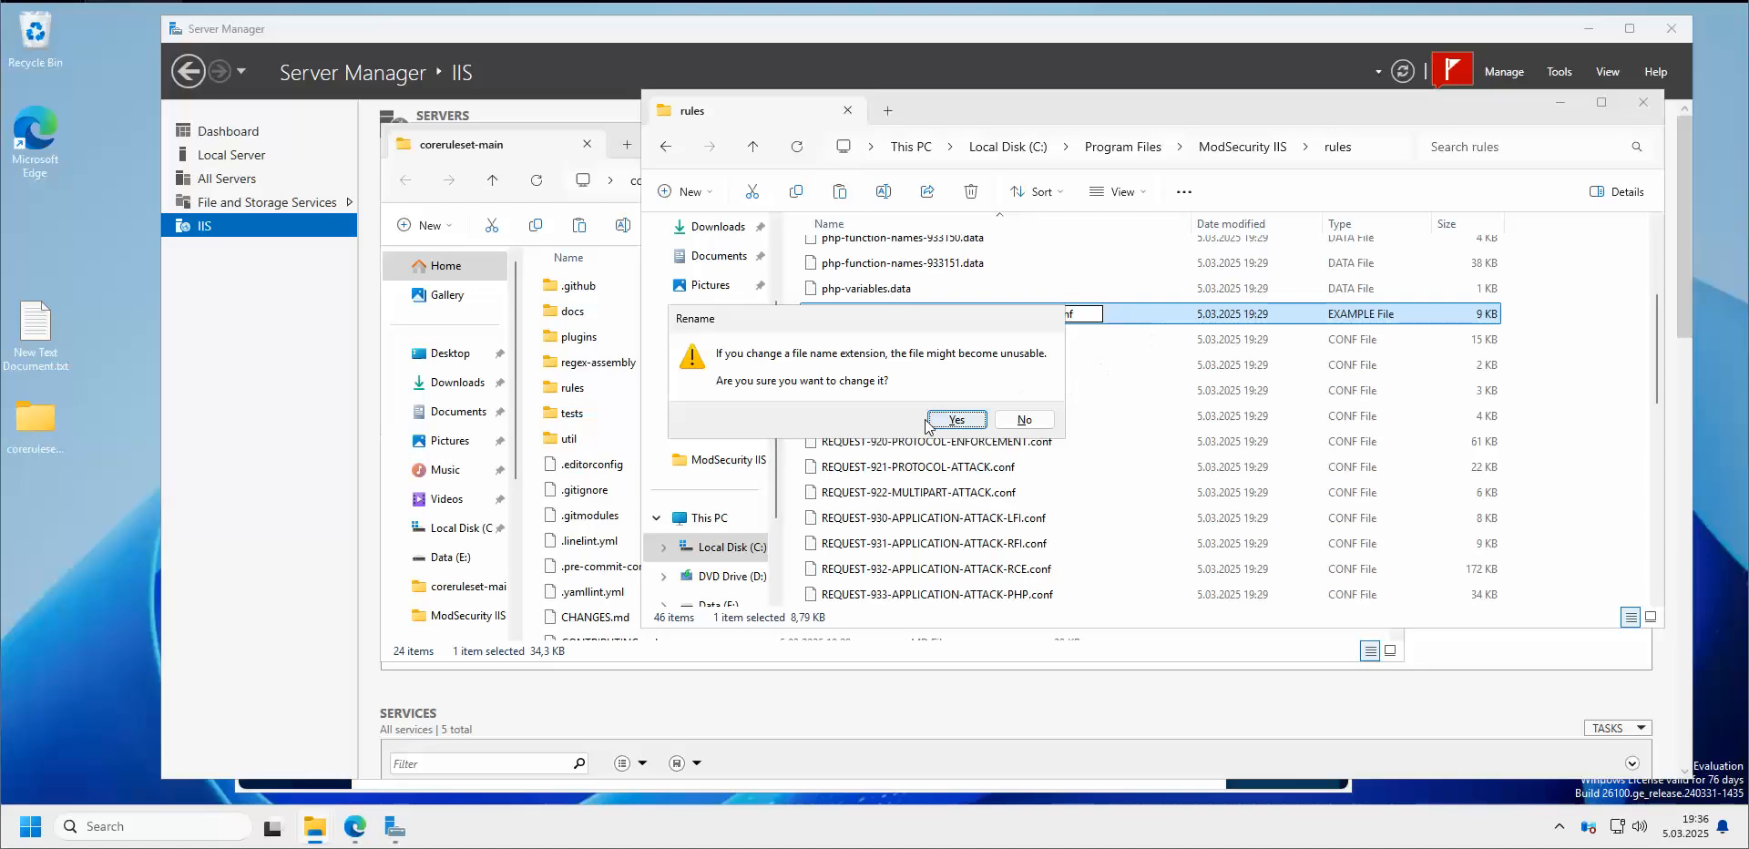
click(956, 419)
Rename RESPONSE-999-EXCLUSION-RULES-AFTER-CRS.conf.example in the rules folder as RESPONSE-999-EXCLUSION-RULES-AFTER-CRS.conf, accepting the extension change
scroll(1128, 447, down, 7)
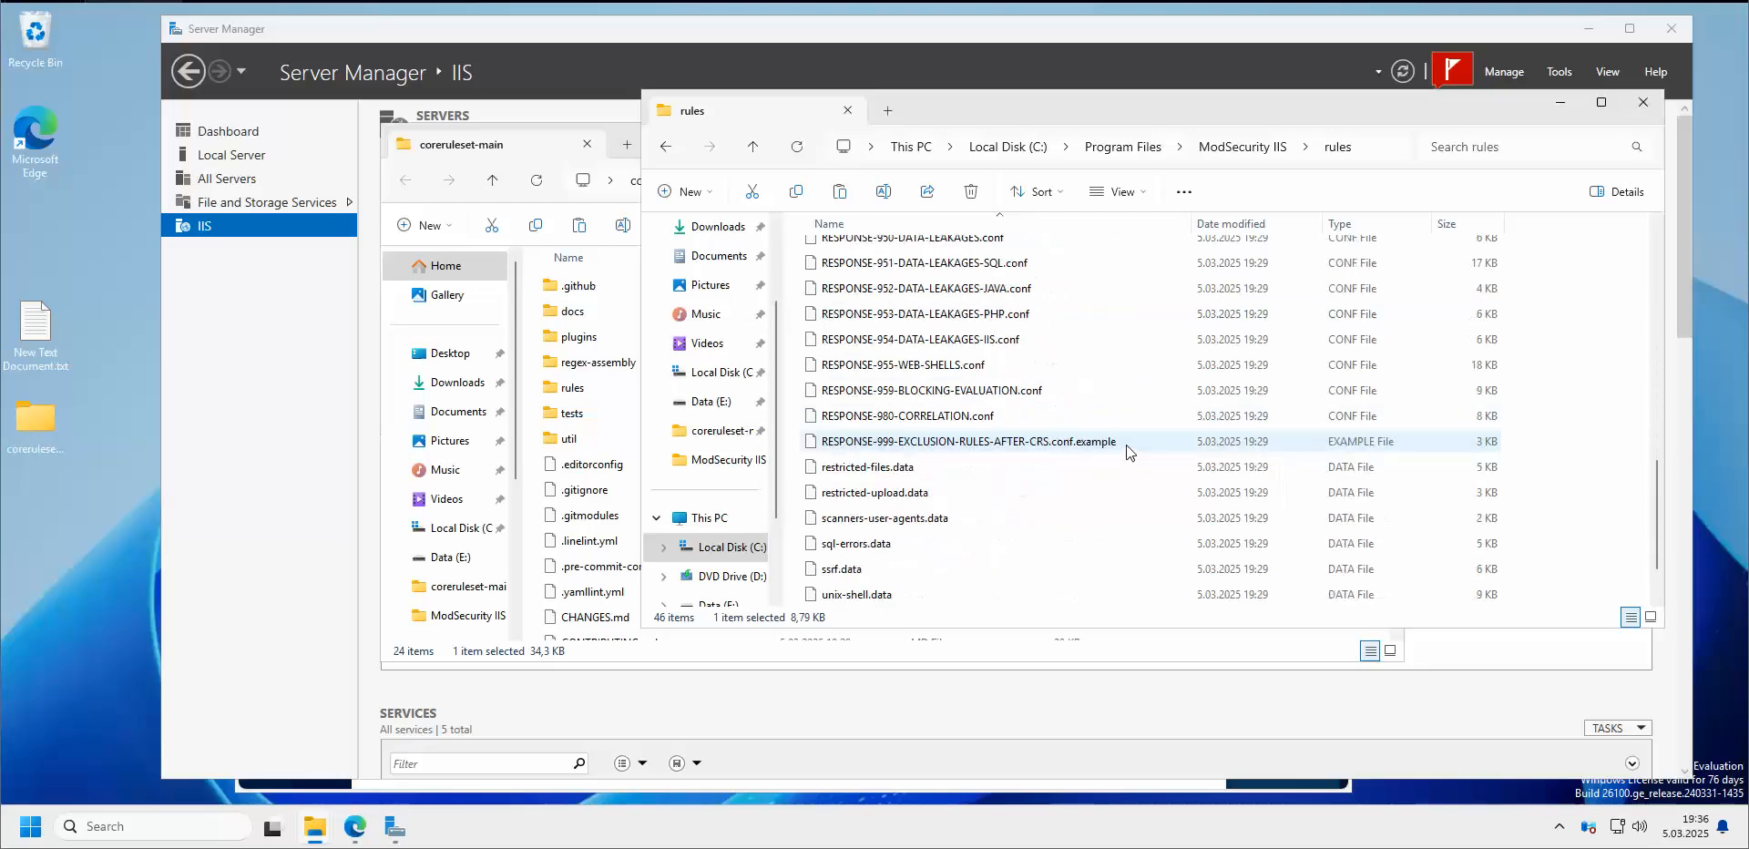
scroll(1126, 444, up, 2)
scroll(1126, 452, down, 2)
click(1096, 443)
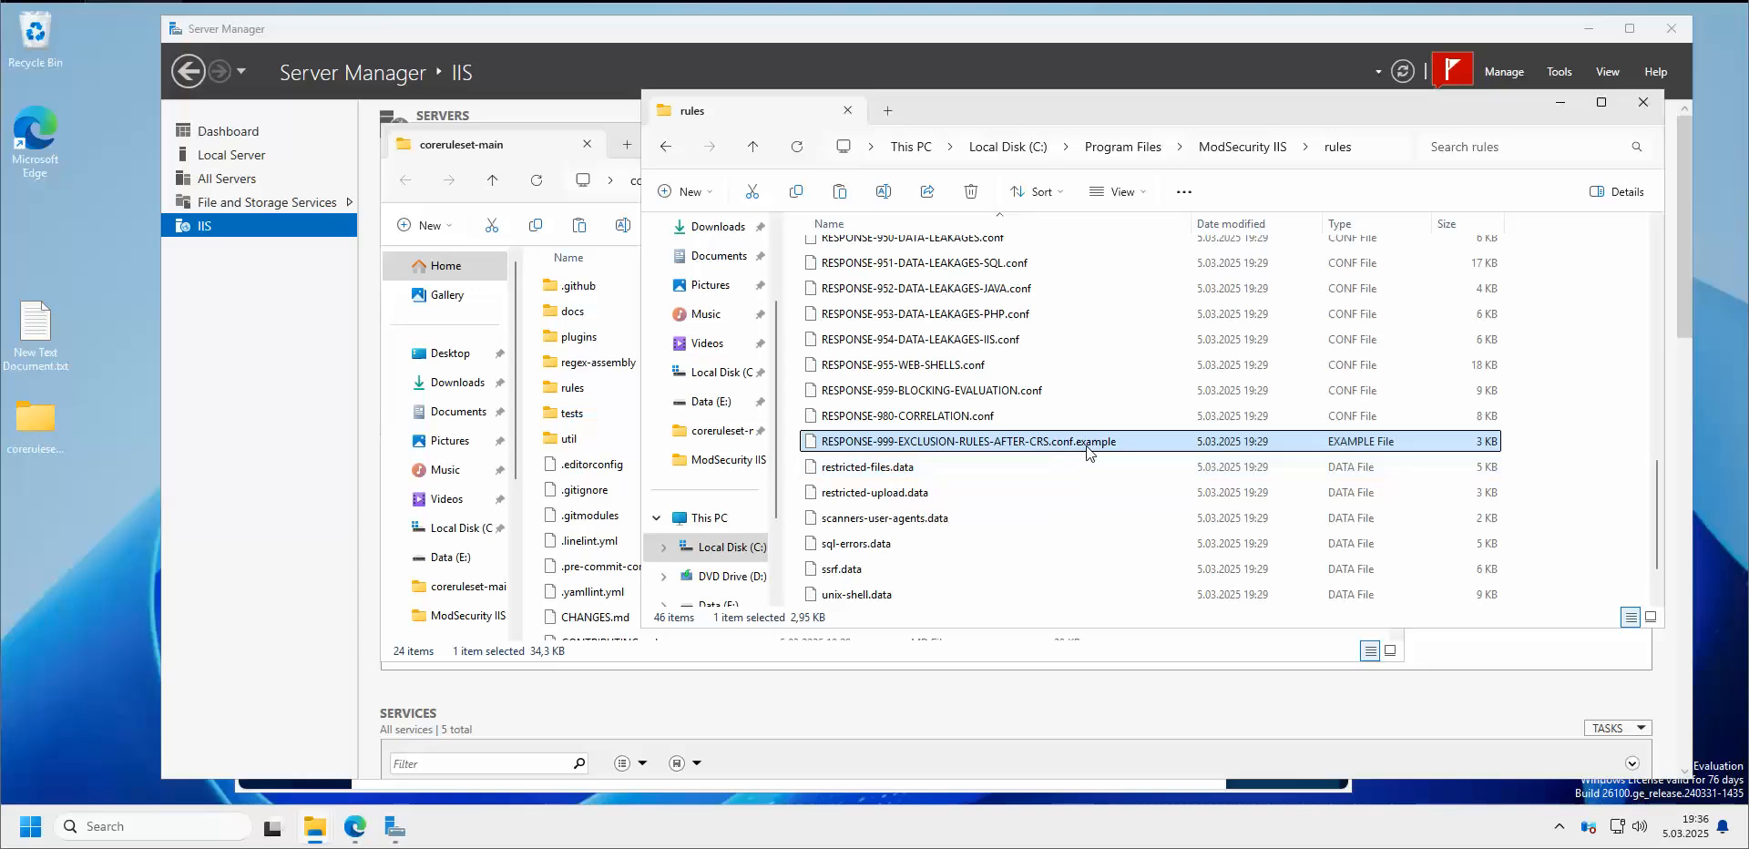
right_click(1086, 446)
click(1226, 473)
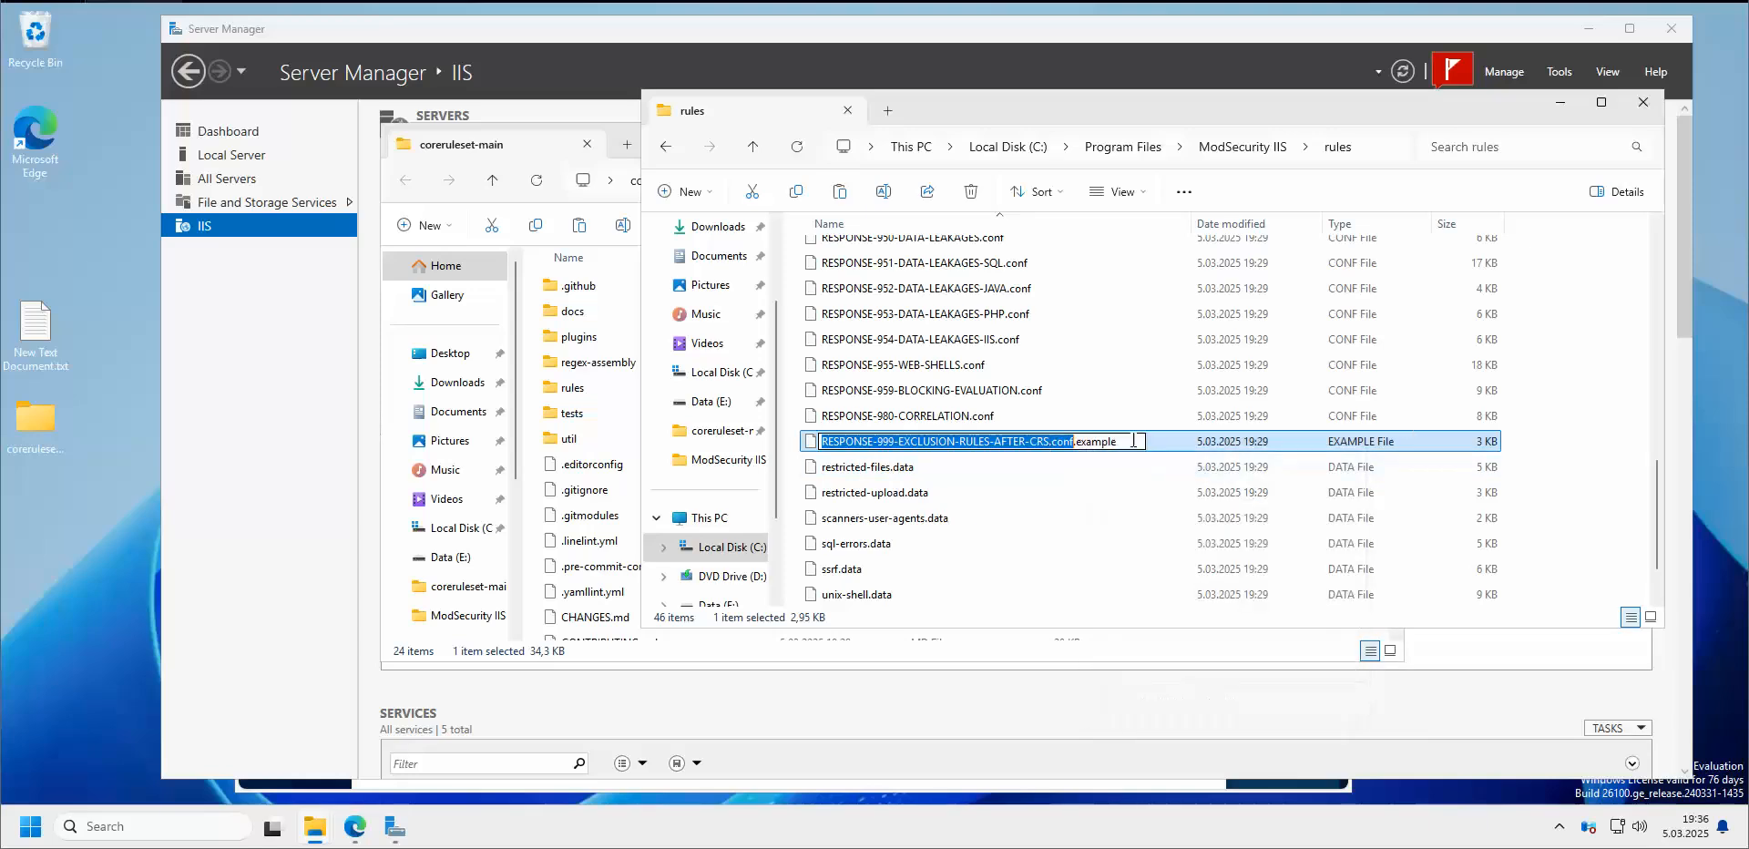
click(1143, 442)
key(BackSpace)
key(BackSpace)
key(BackSpace)
key(BackSpace)
key(BackSpace)
key(BackSpace)
key(BackSpace)
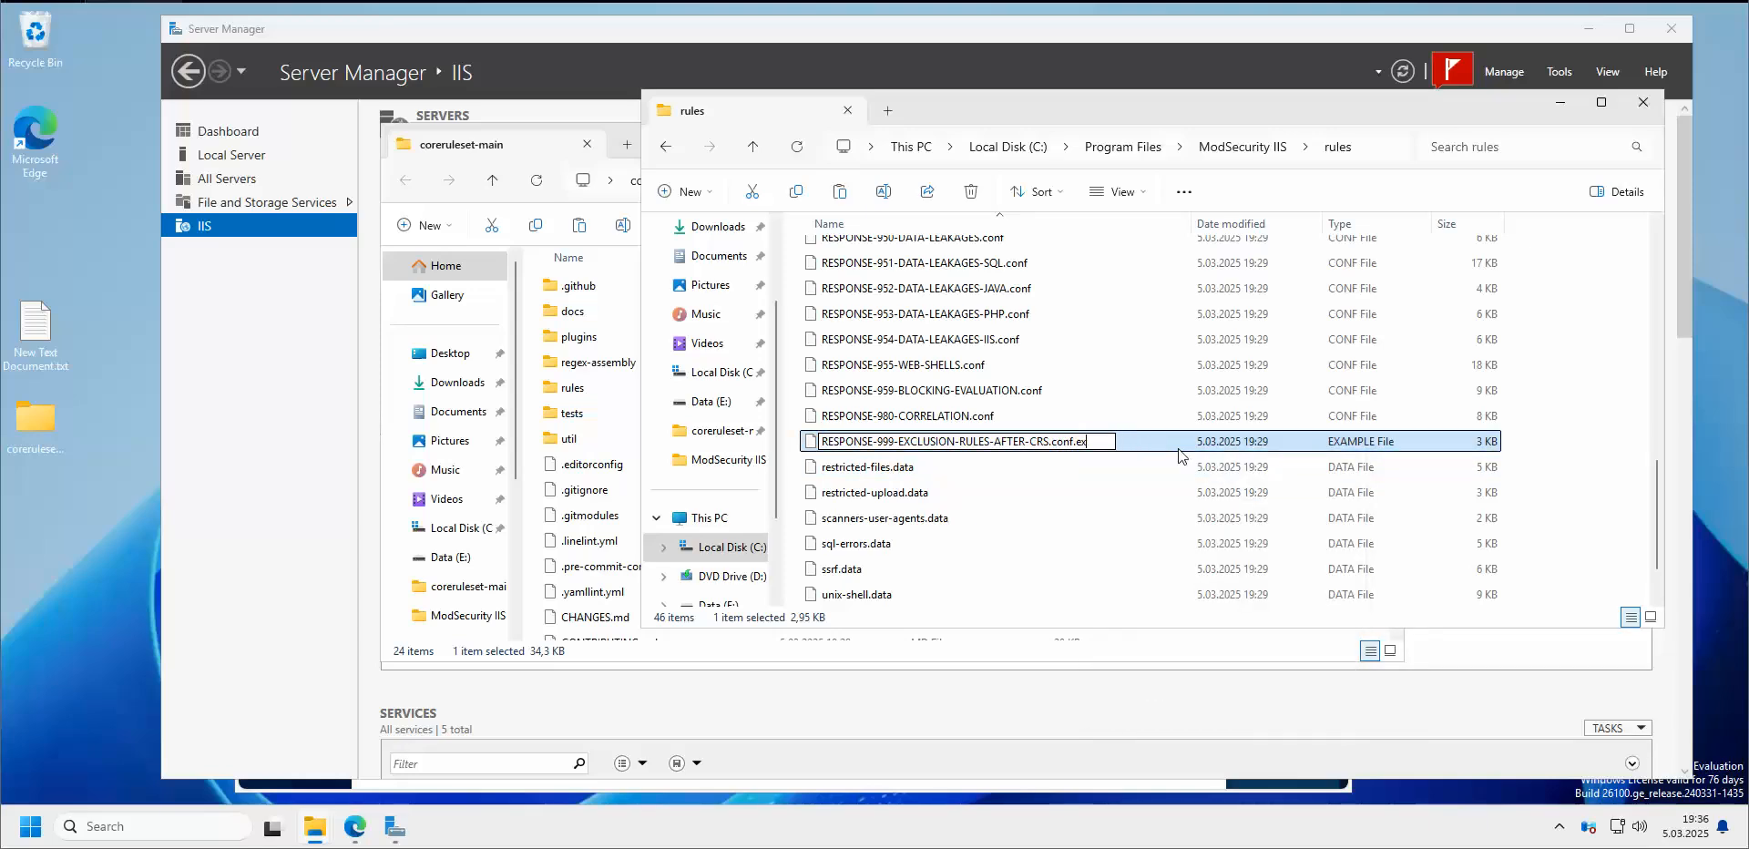
key(Return)
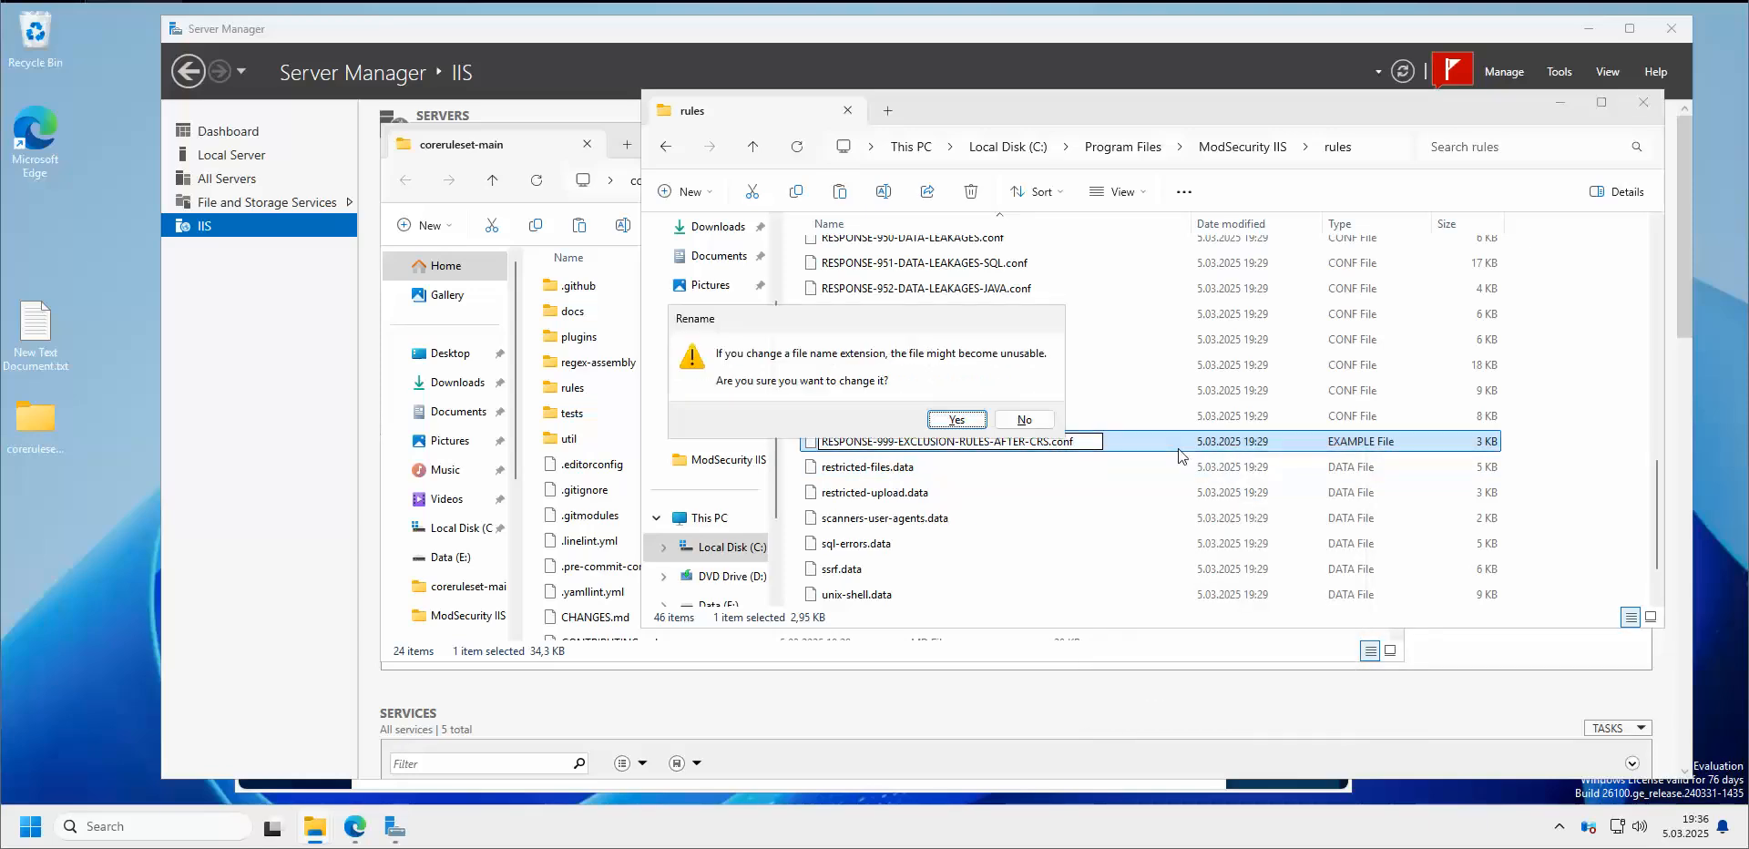
click(981, 425)
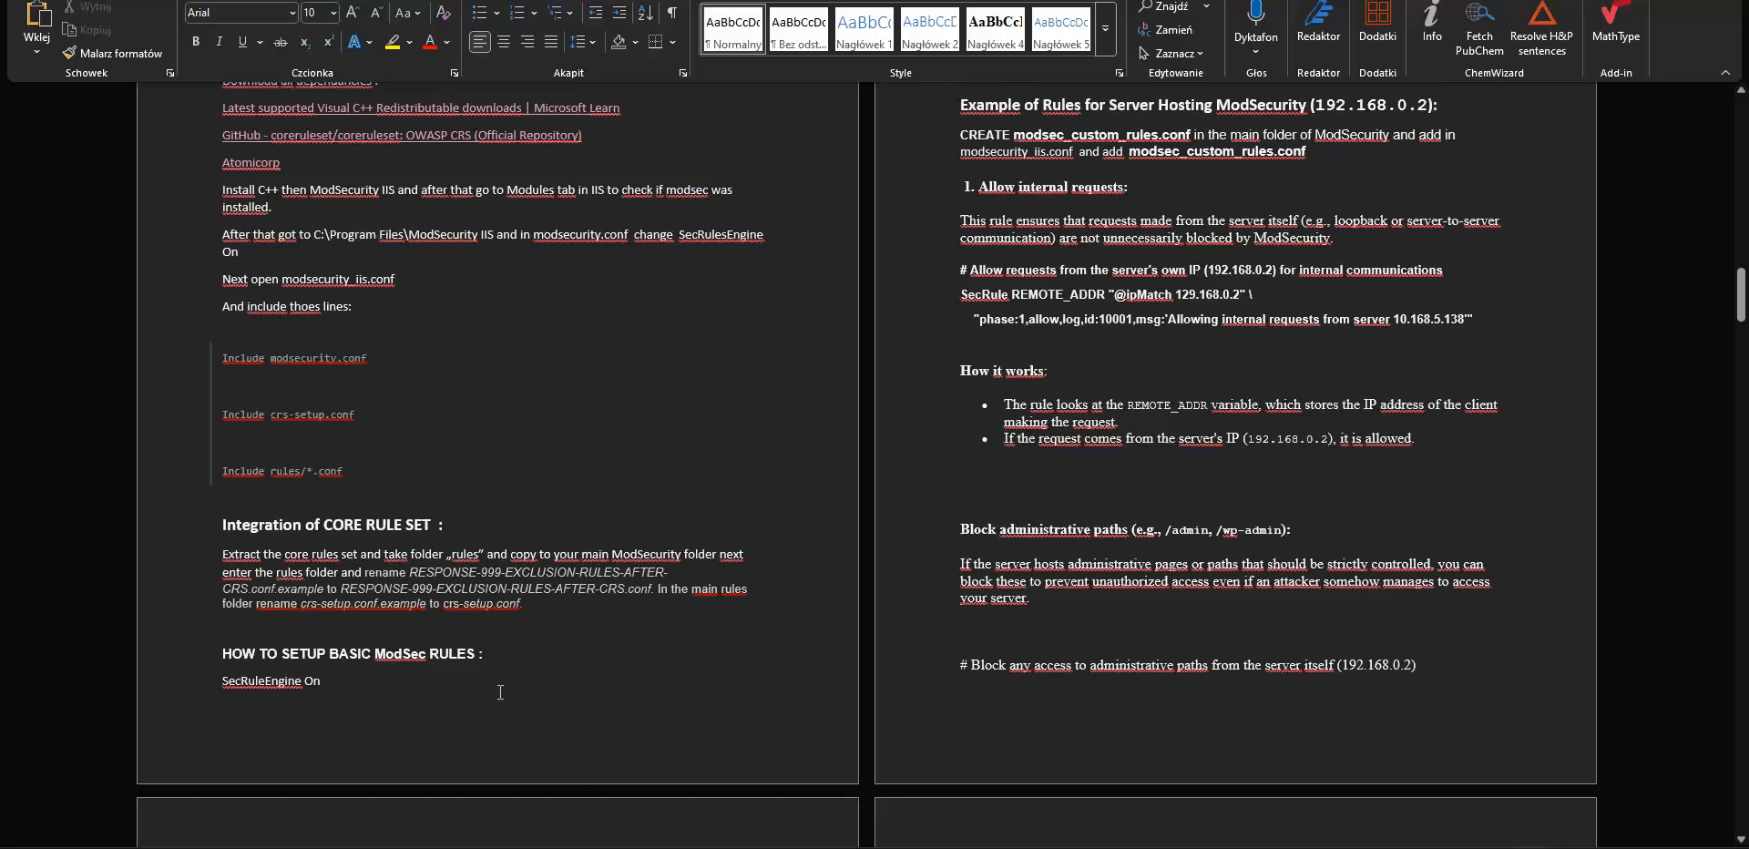
Review the basic ModSec rule settings in the Word notes, from SecRuleEngine On through the directives that continue on the following page
drag(327, 688, 224, 692)
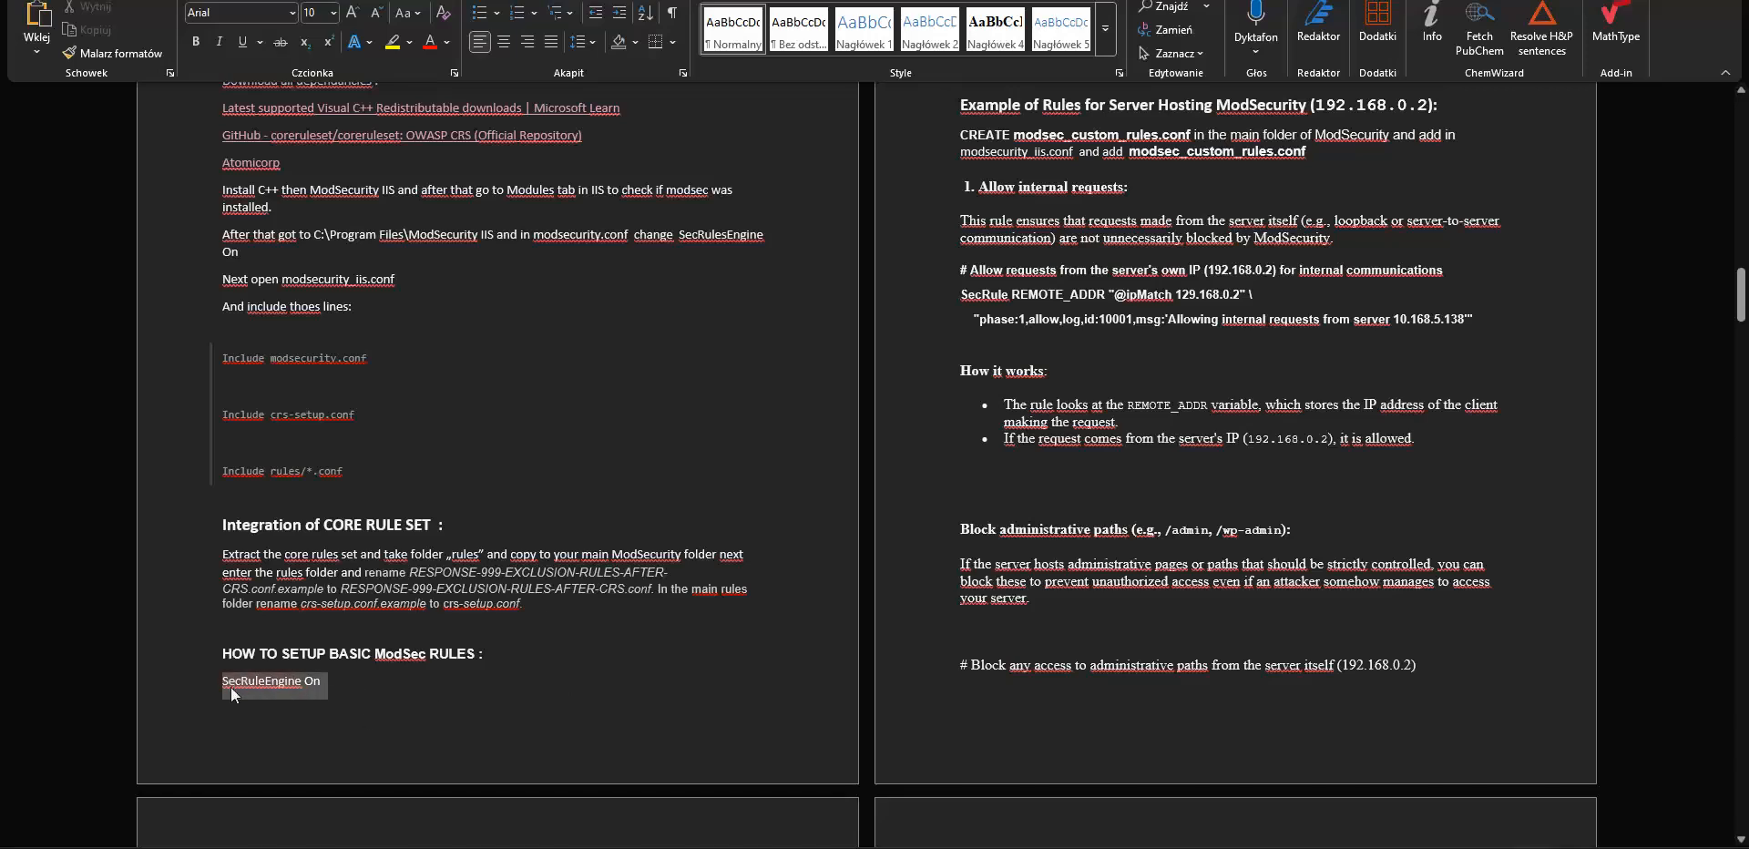
click(370, 715)
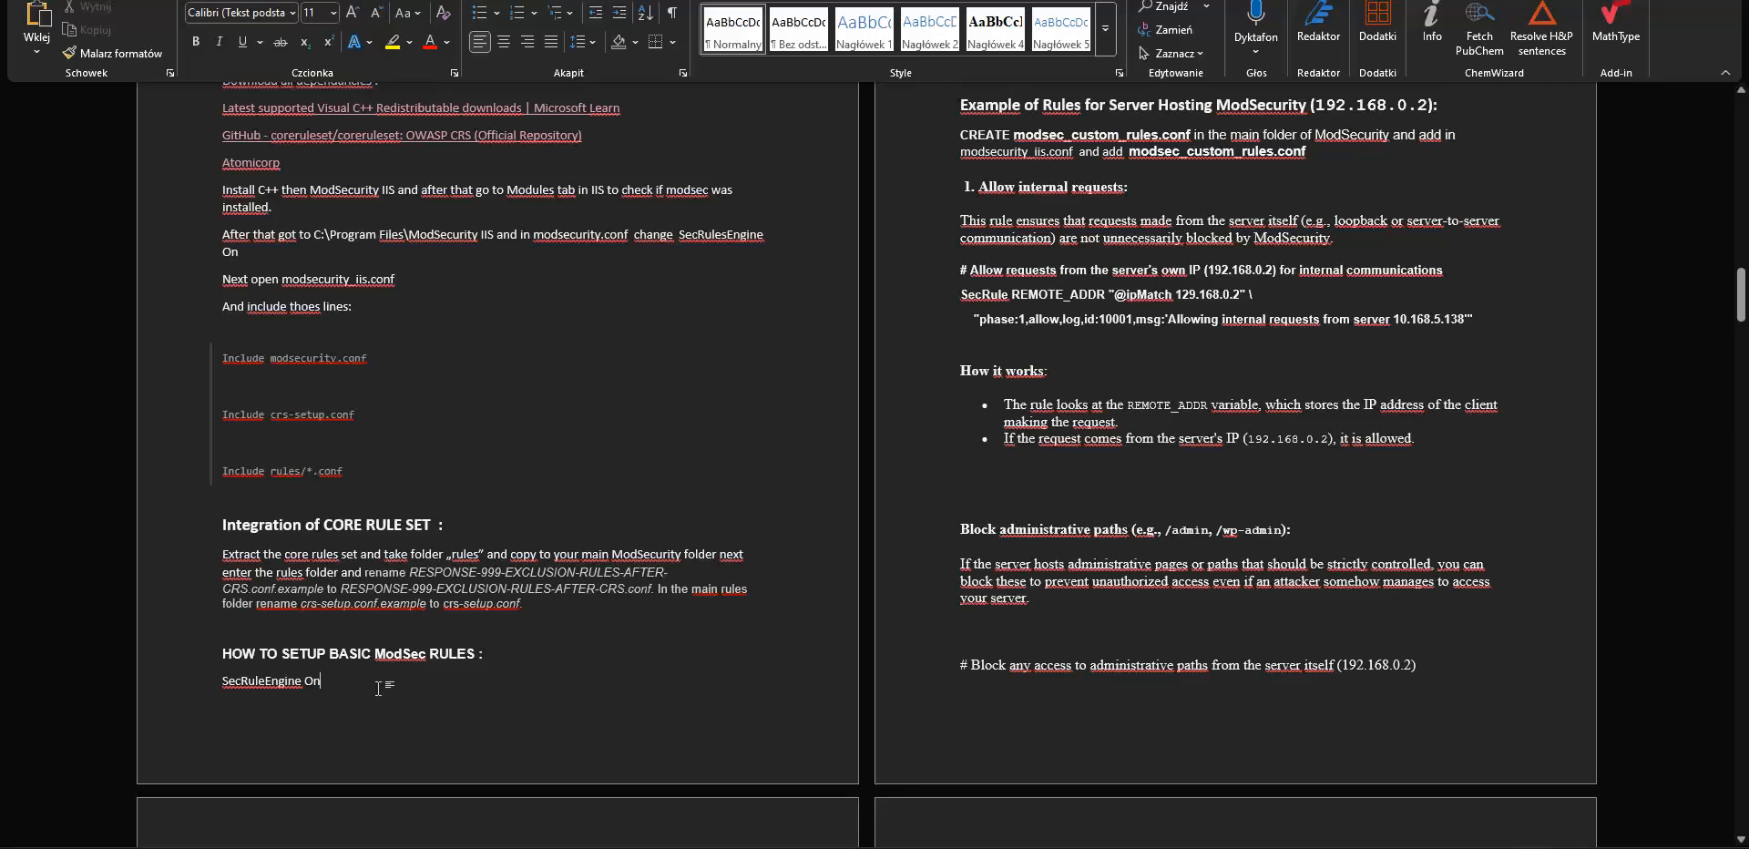
scroll(763, 563, down, 4)
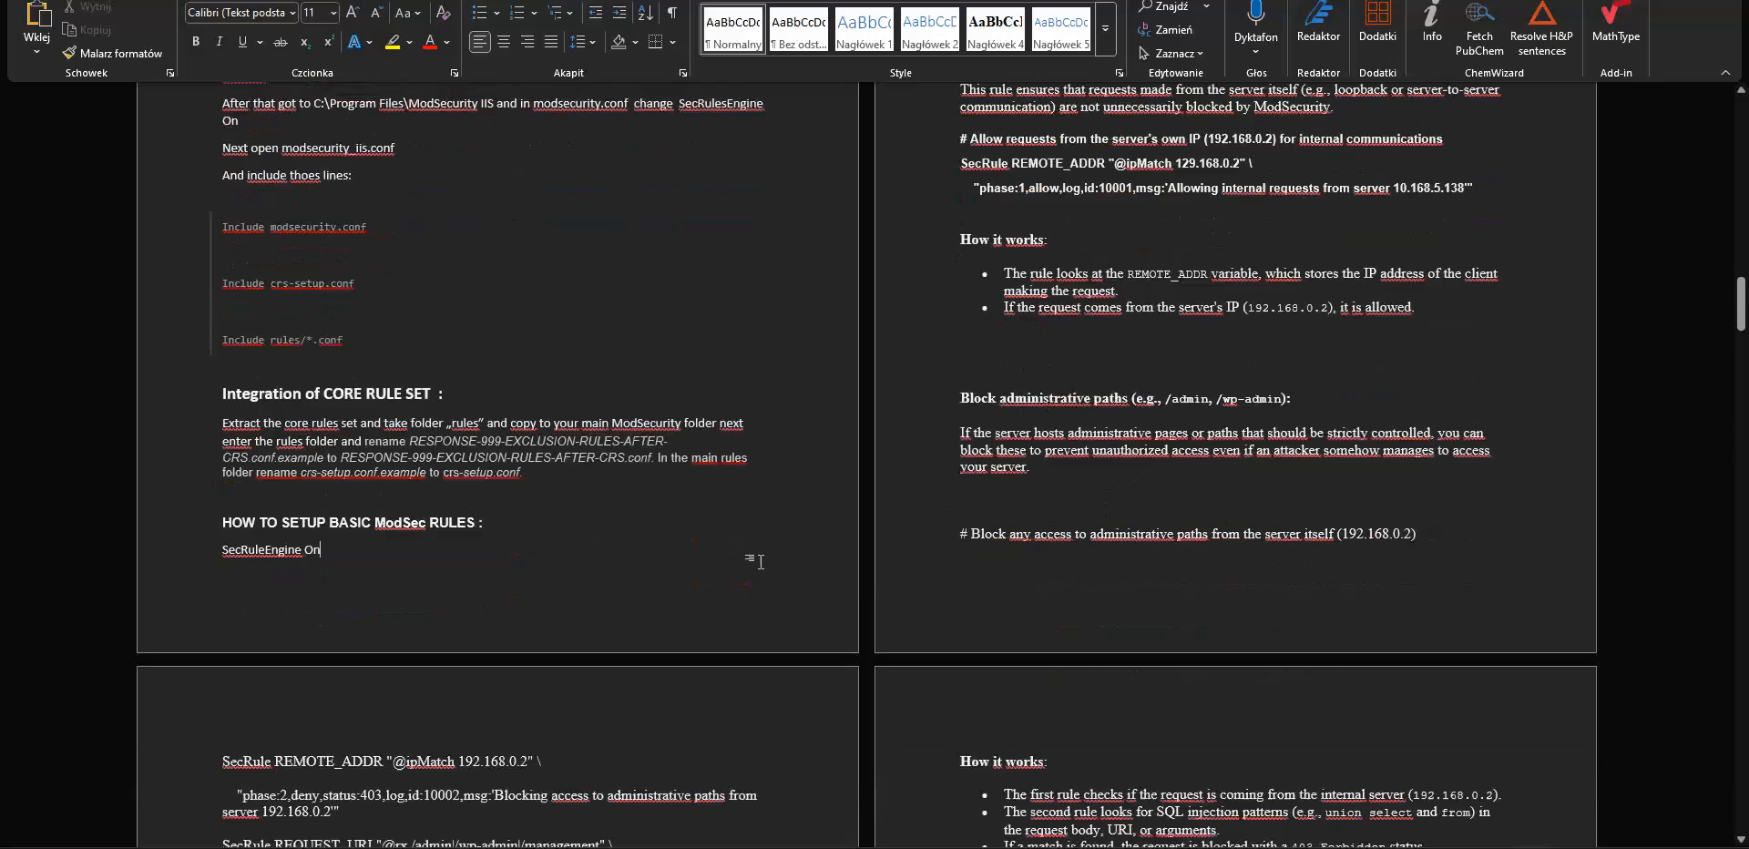
scroll(559, 508, up, 2)
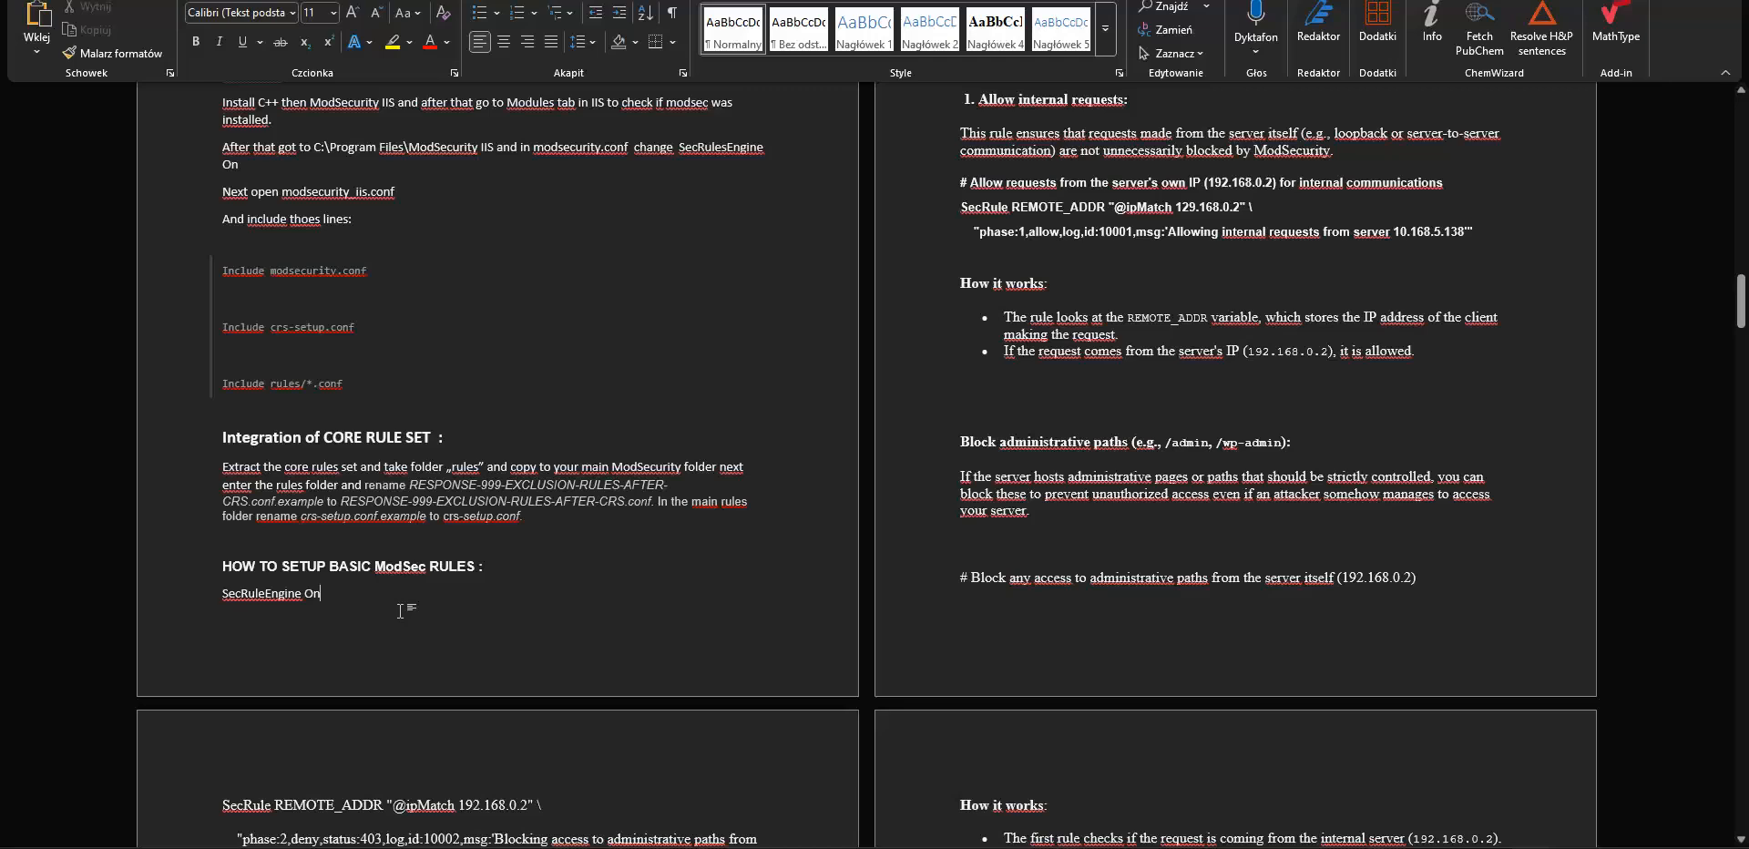
scroll(399, 612, up, 1)
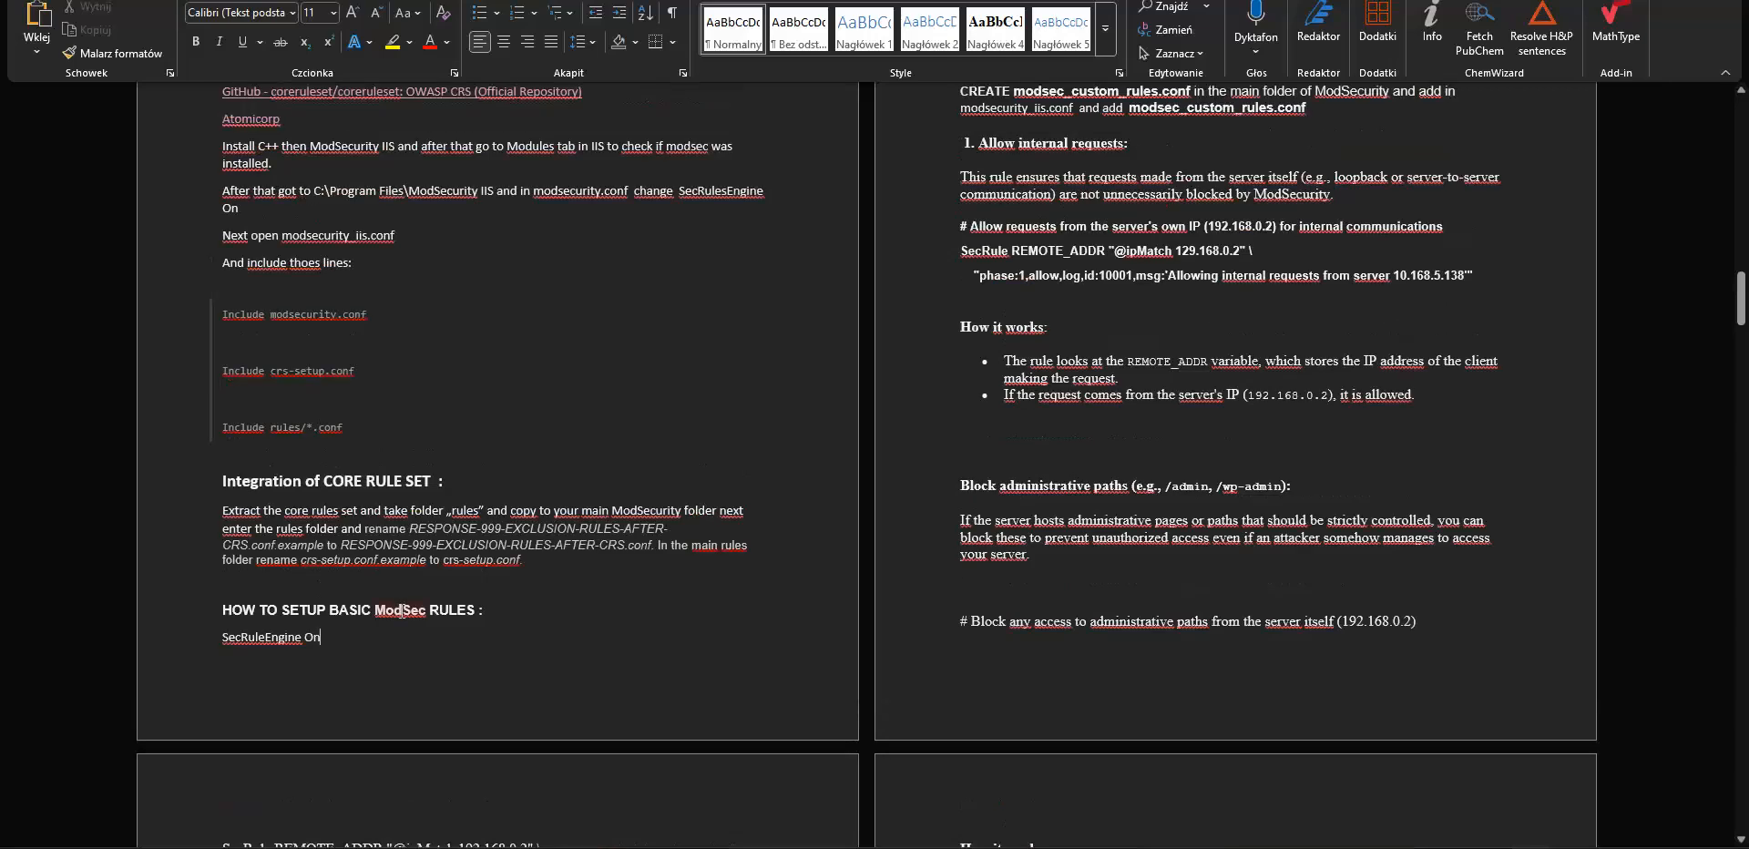
scroll(547, 608, down, 2)
scroll(616, 606, down, 1)
scroll(1135, 517, up, 10)
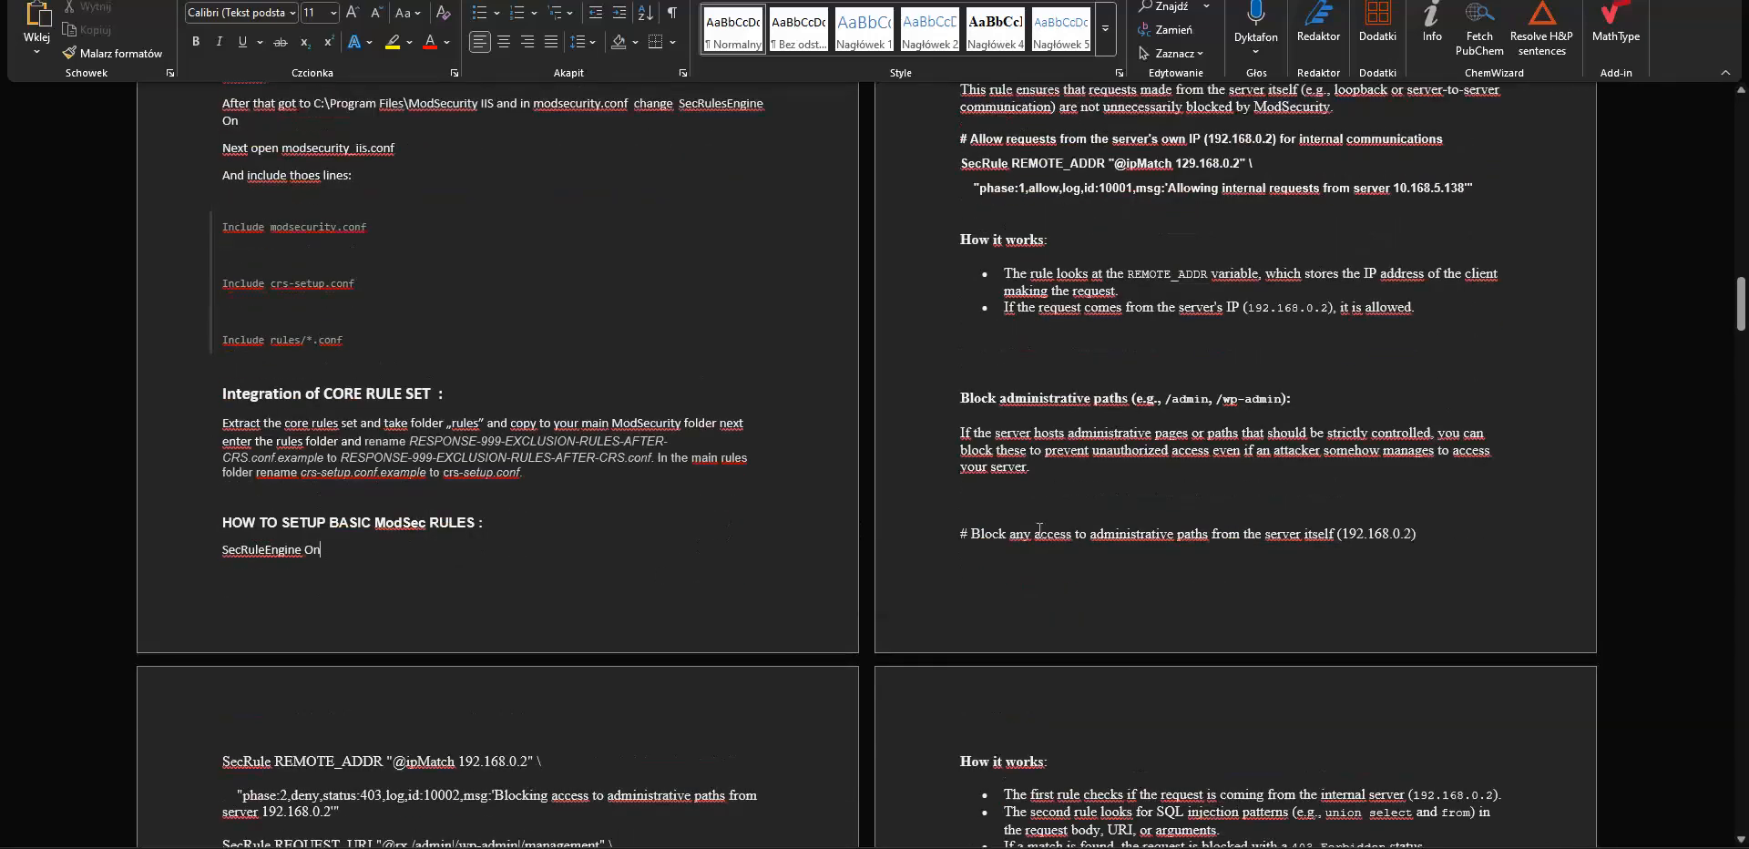
scroll(1468, 537, up, 7)
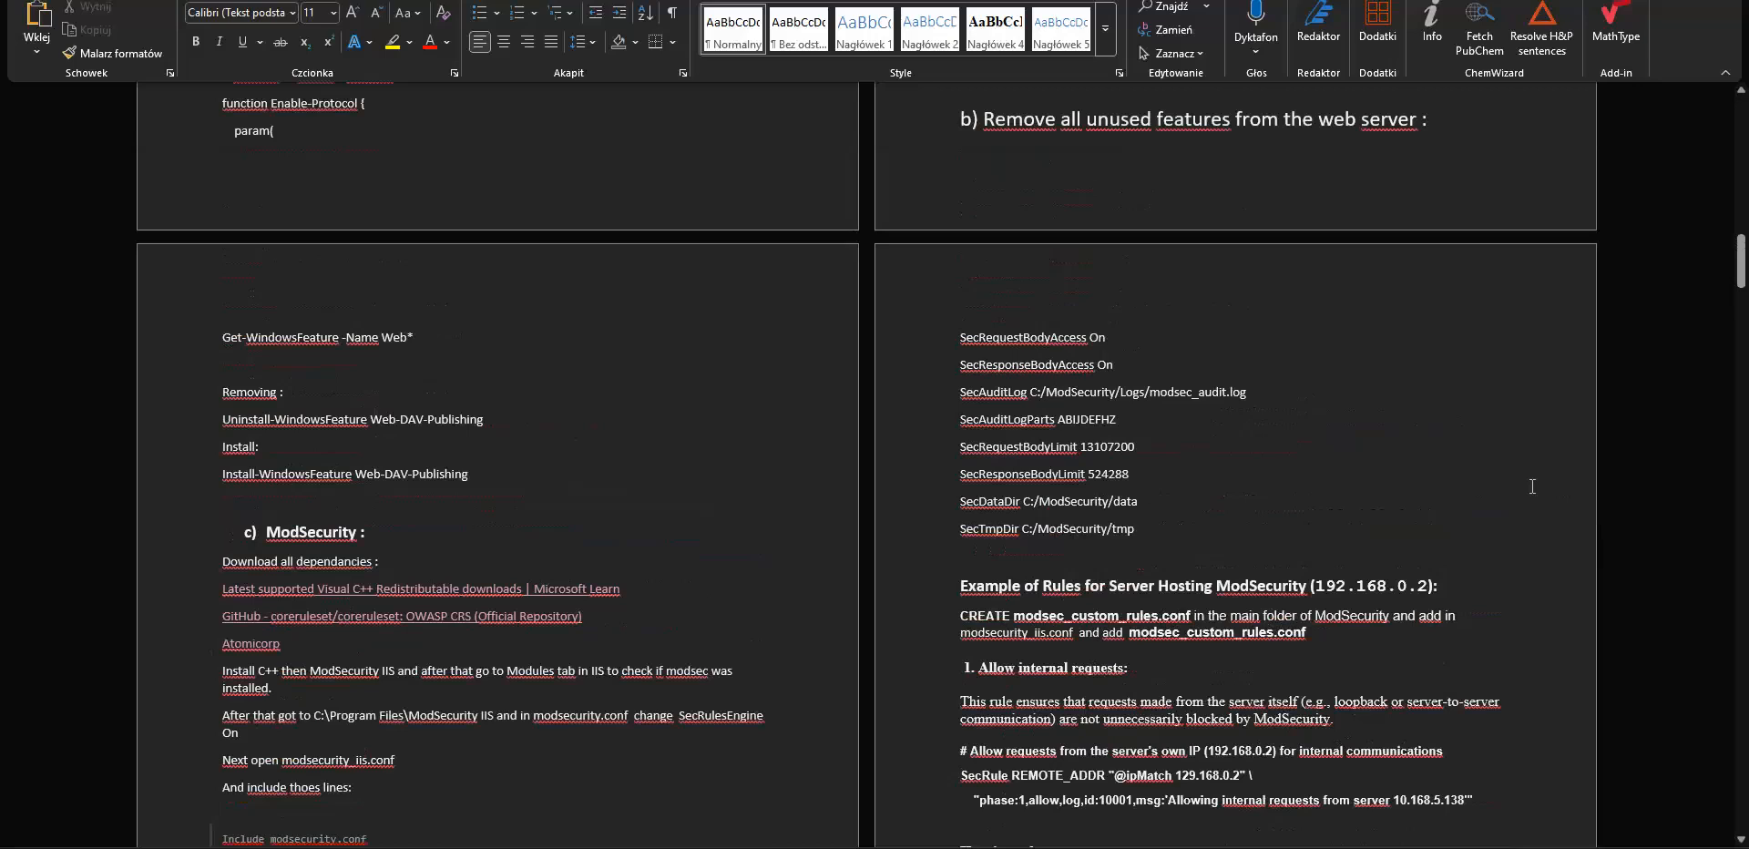
Review the document's section on removing unused web server features and its Get-, Uninstall- and Install-WindowsFeature commands
scroll(1440, 510, down, 2)
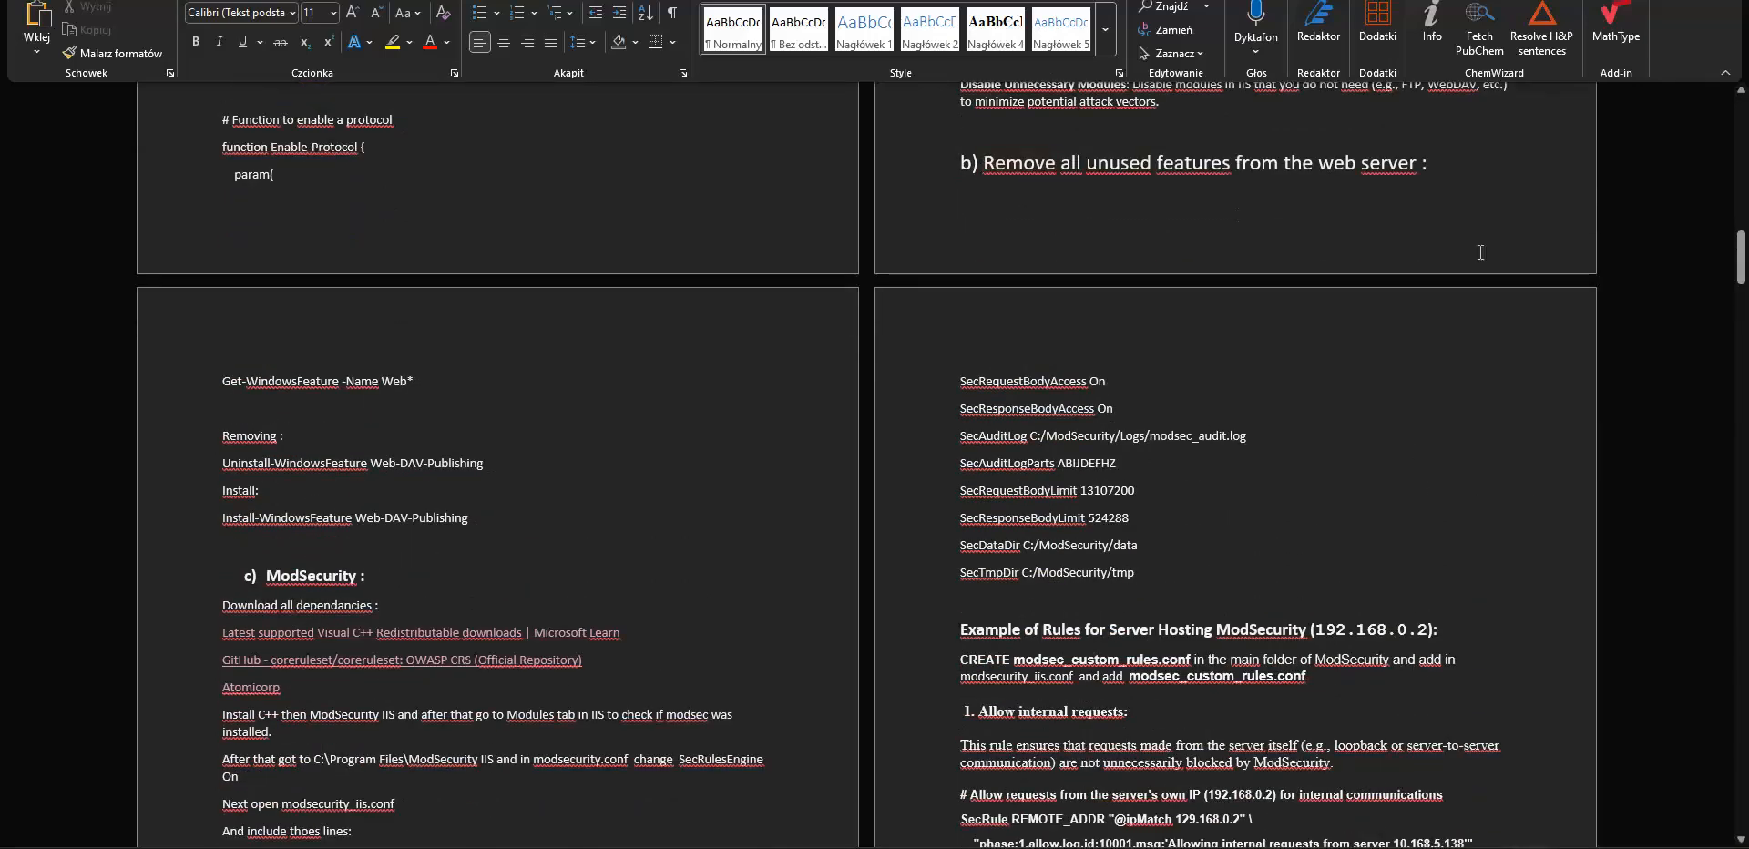
drag(976, 173, 1419, 173)
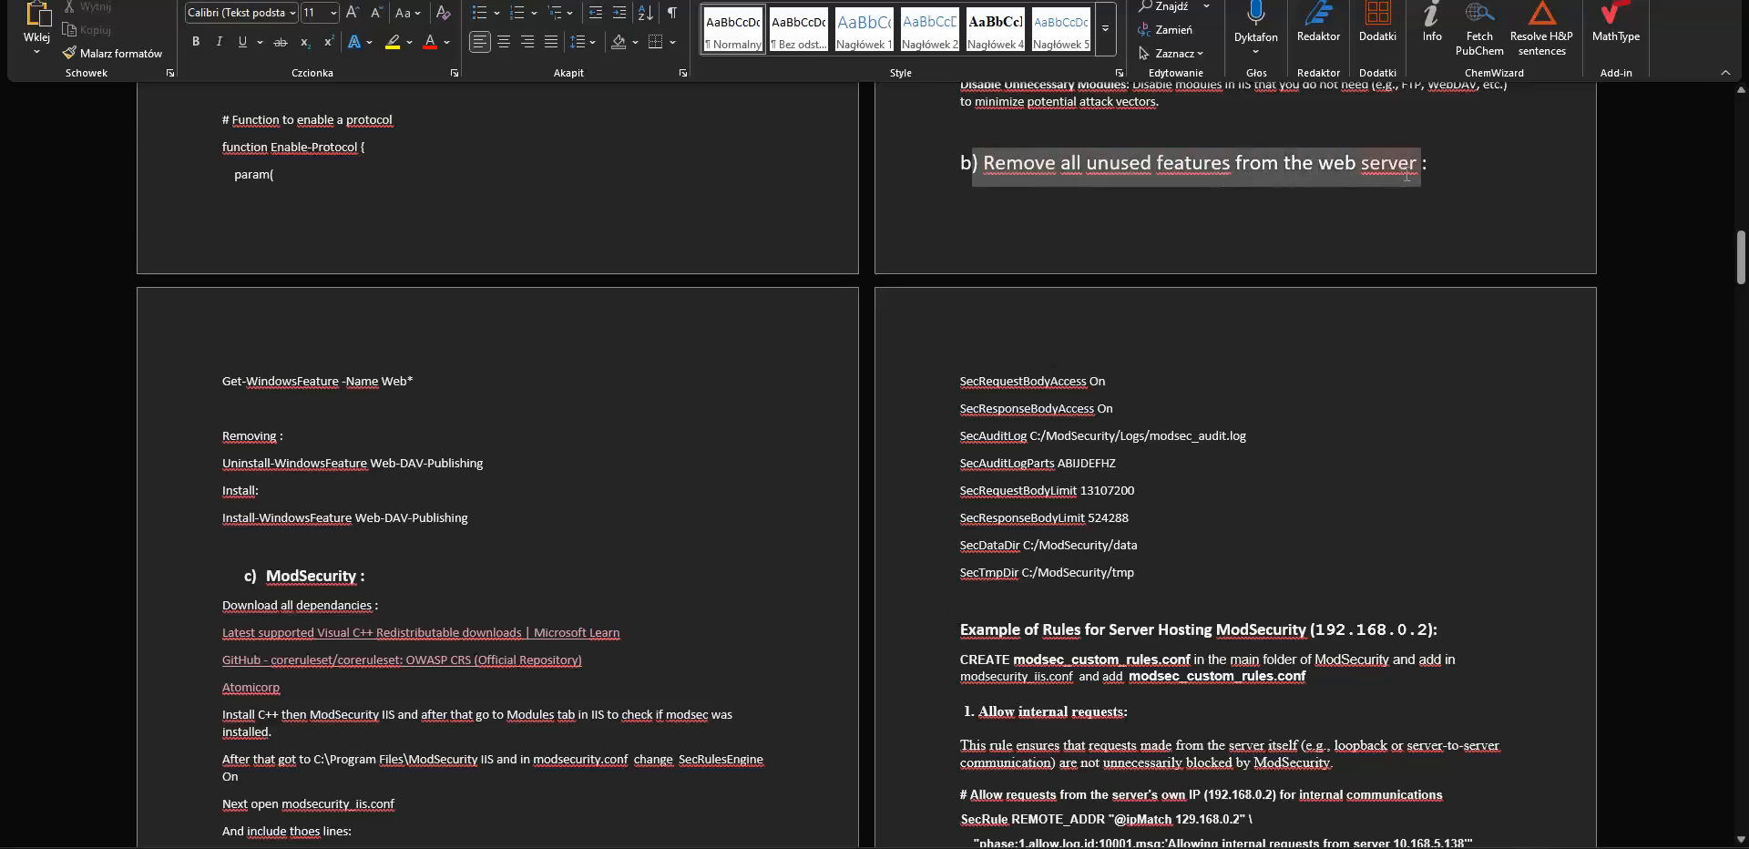
click(1402, 423)
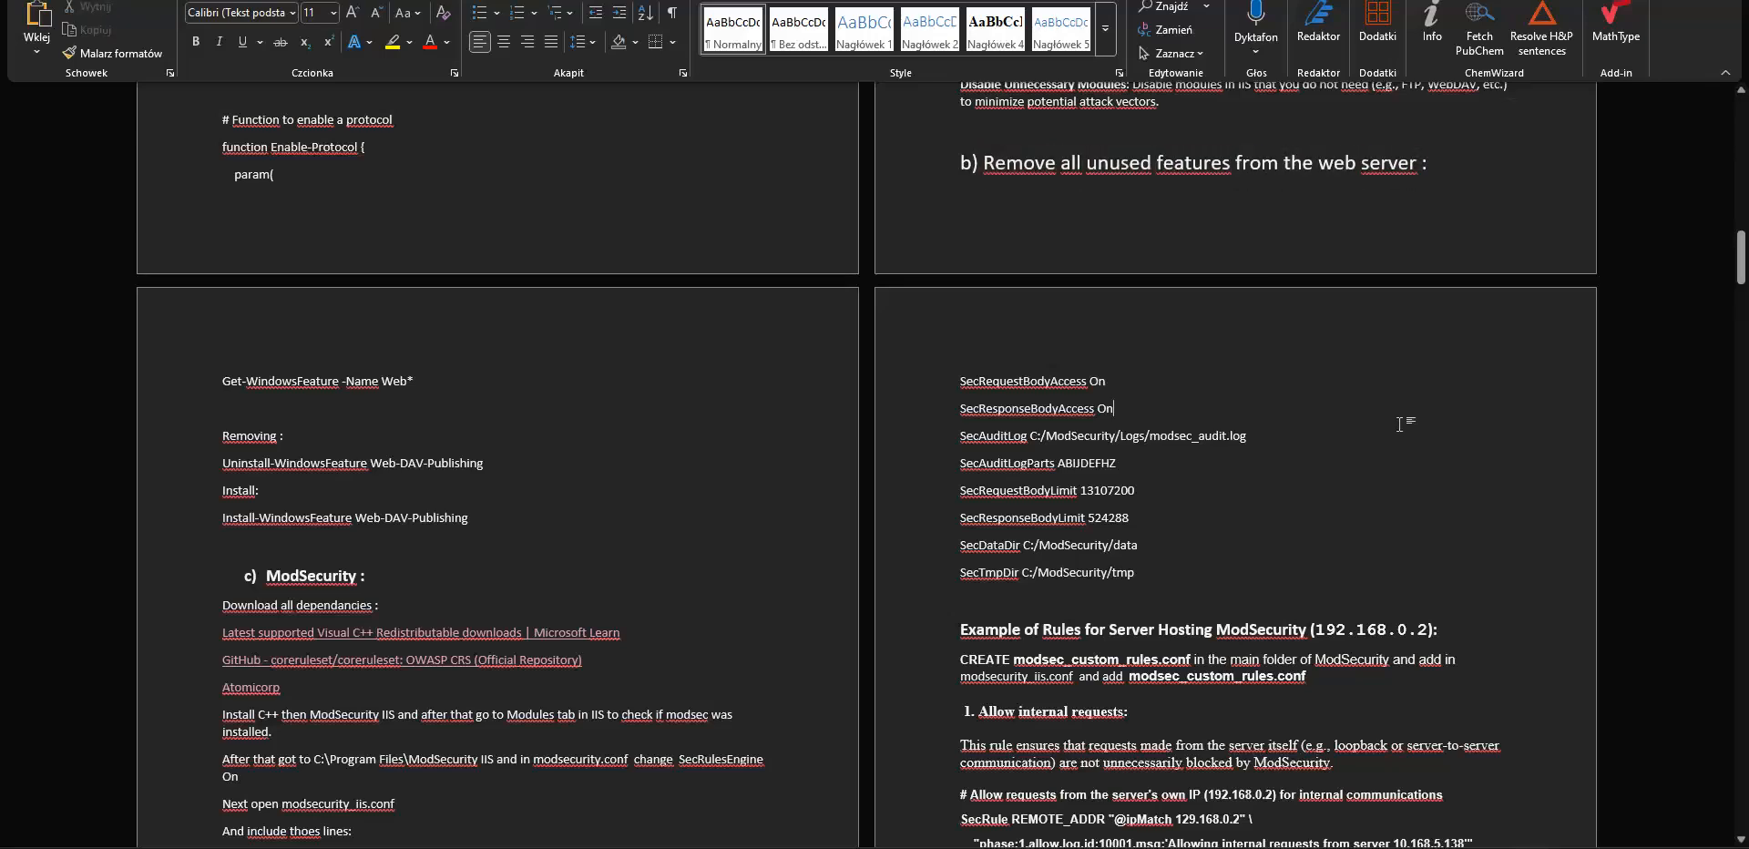
scroll(1394, 410, down, 2)
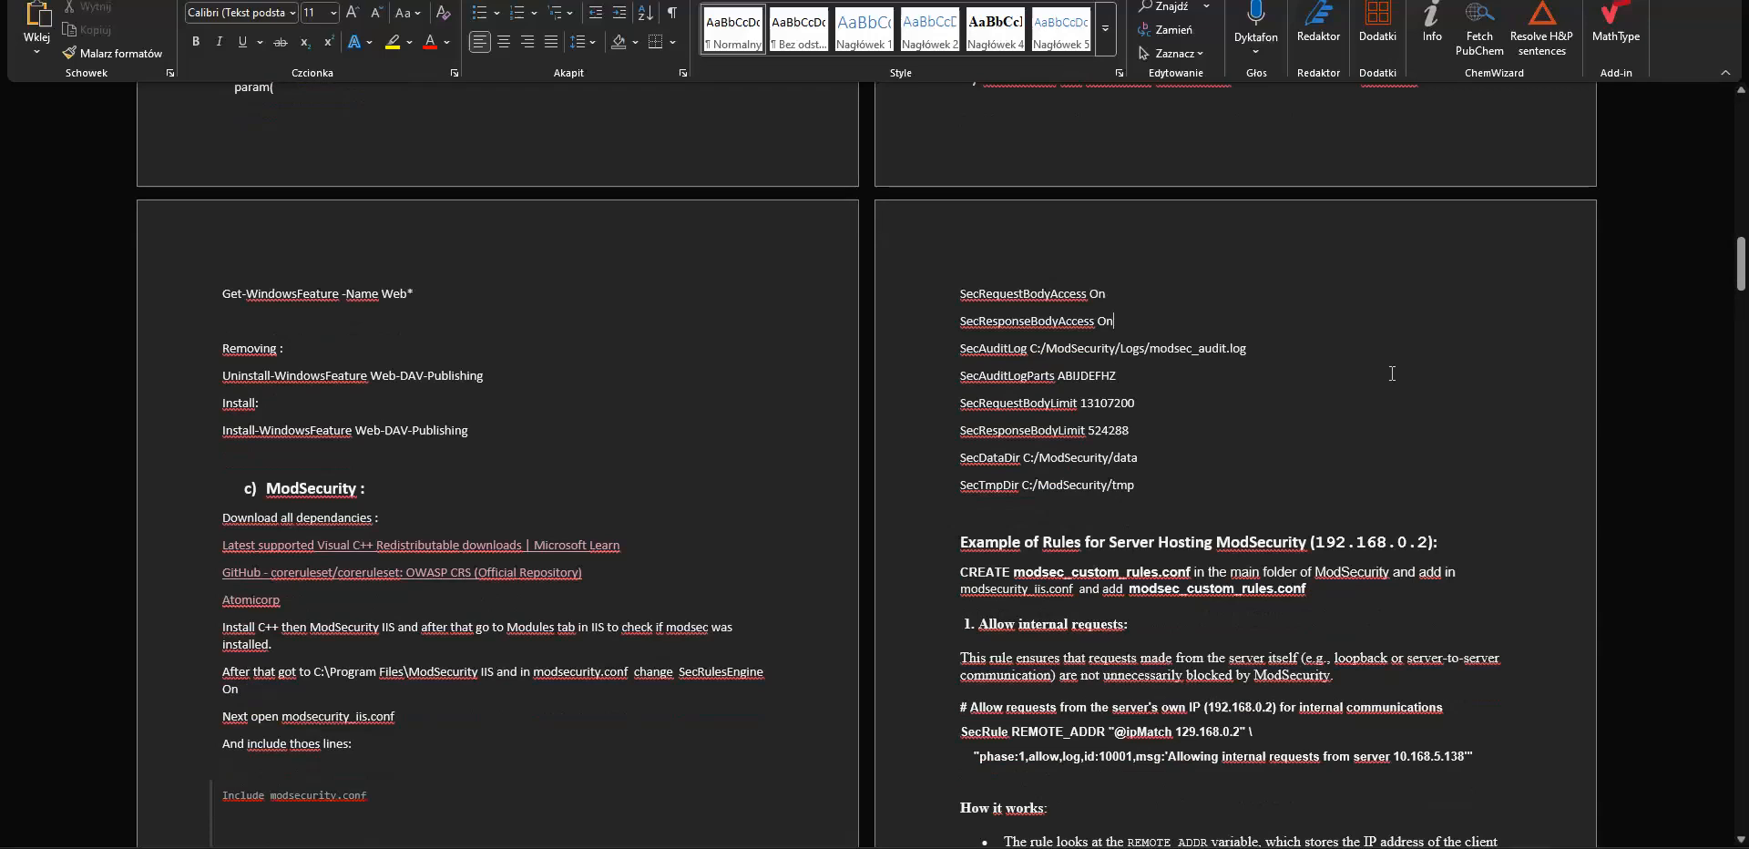
scroll(1392, 373, down, 1)
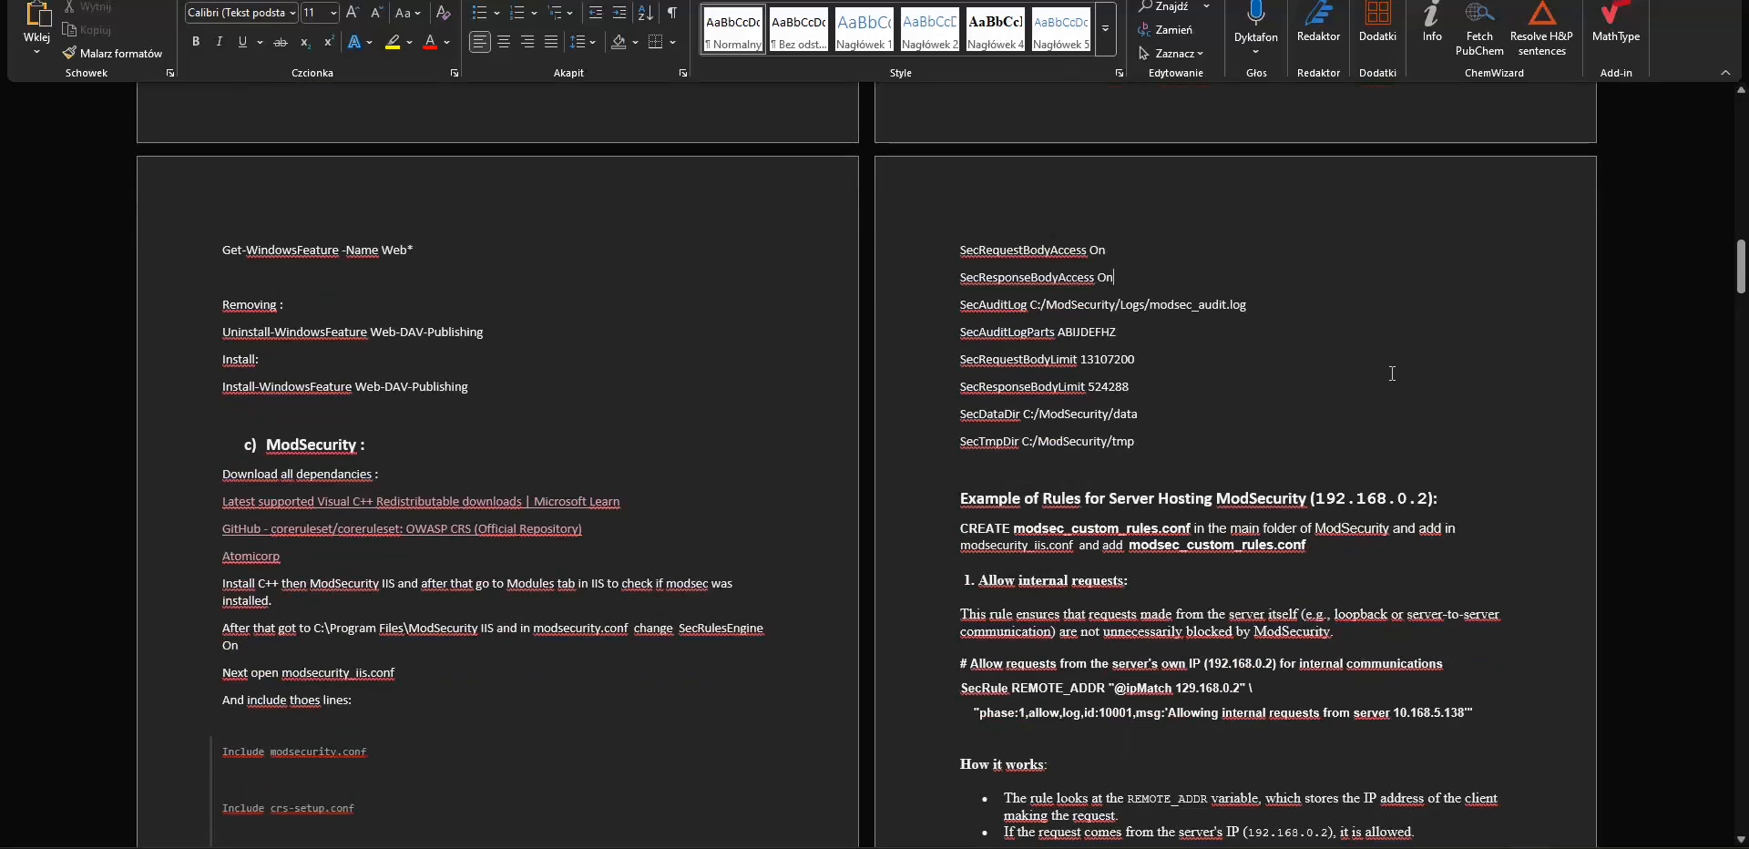
scroll(1392, 373, down, 4)
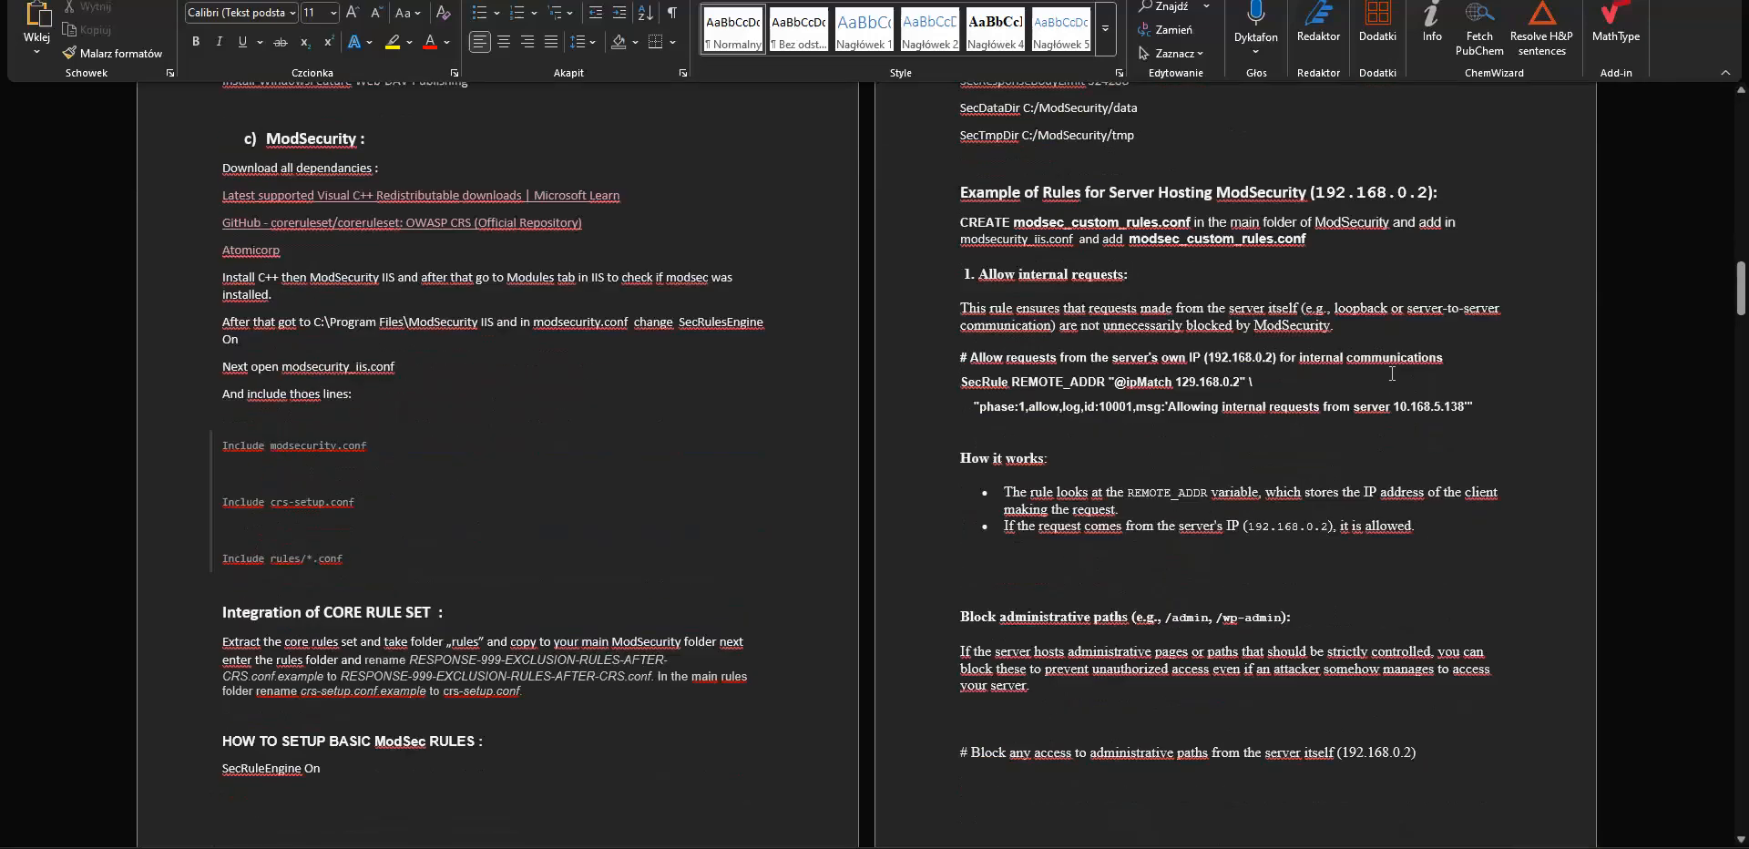
scroll(1392, 368, up, 11)
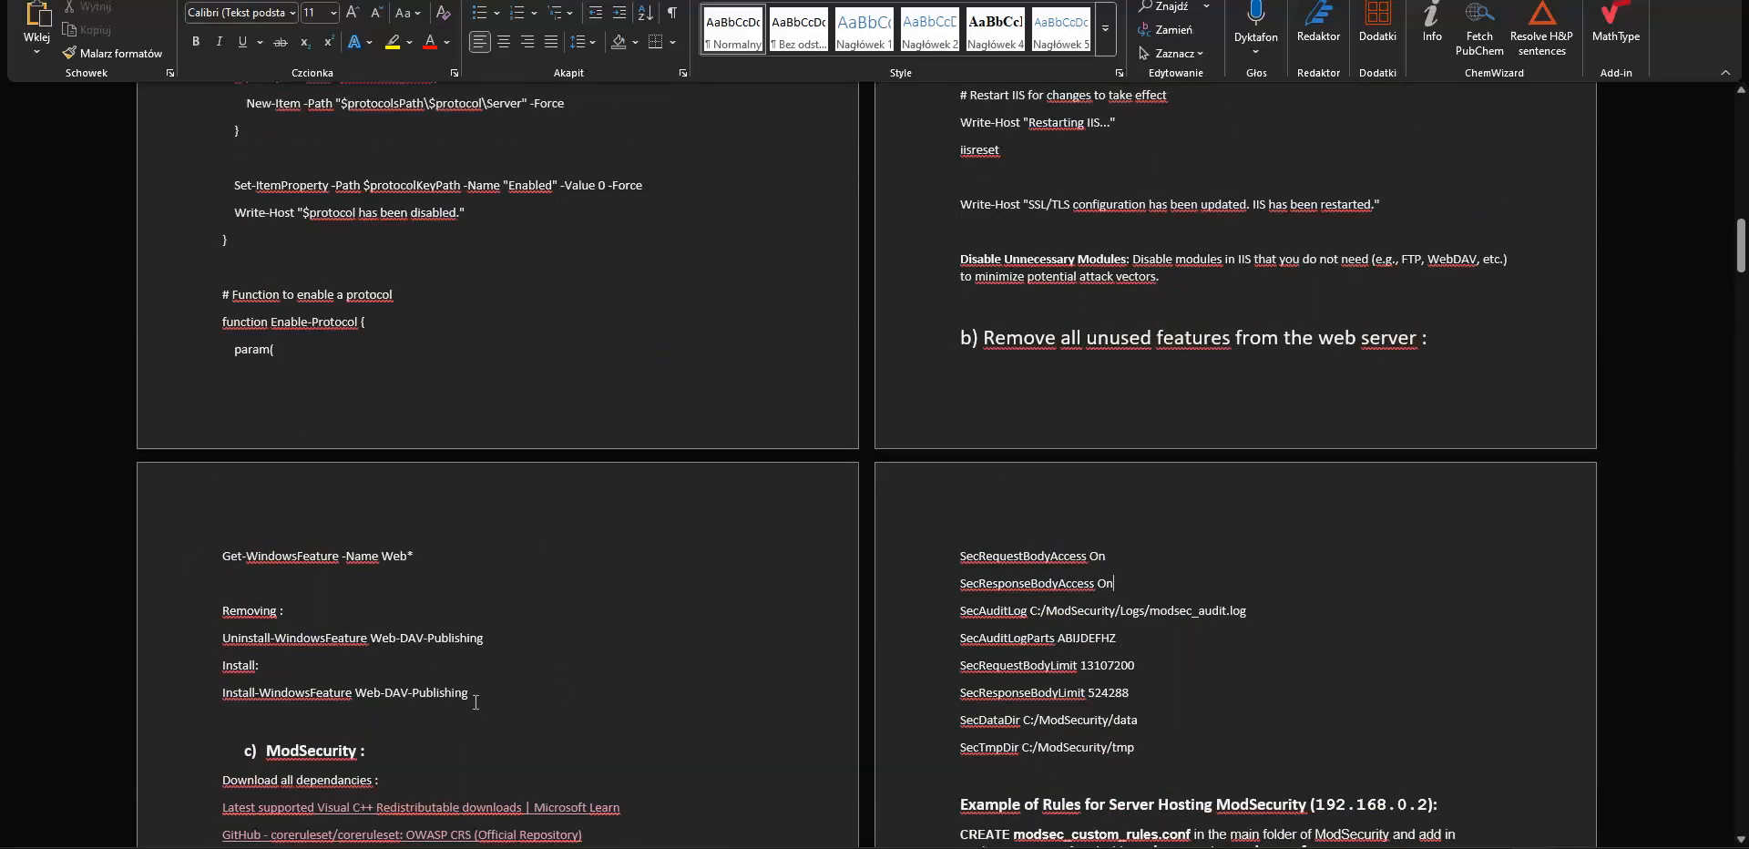
drag(475, 702, 222, 554)
click(1141, 299)
scroll(454, 671, down, 3)
drag(506, 557, 223, 424)
right_click(1204, 205)
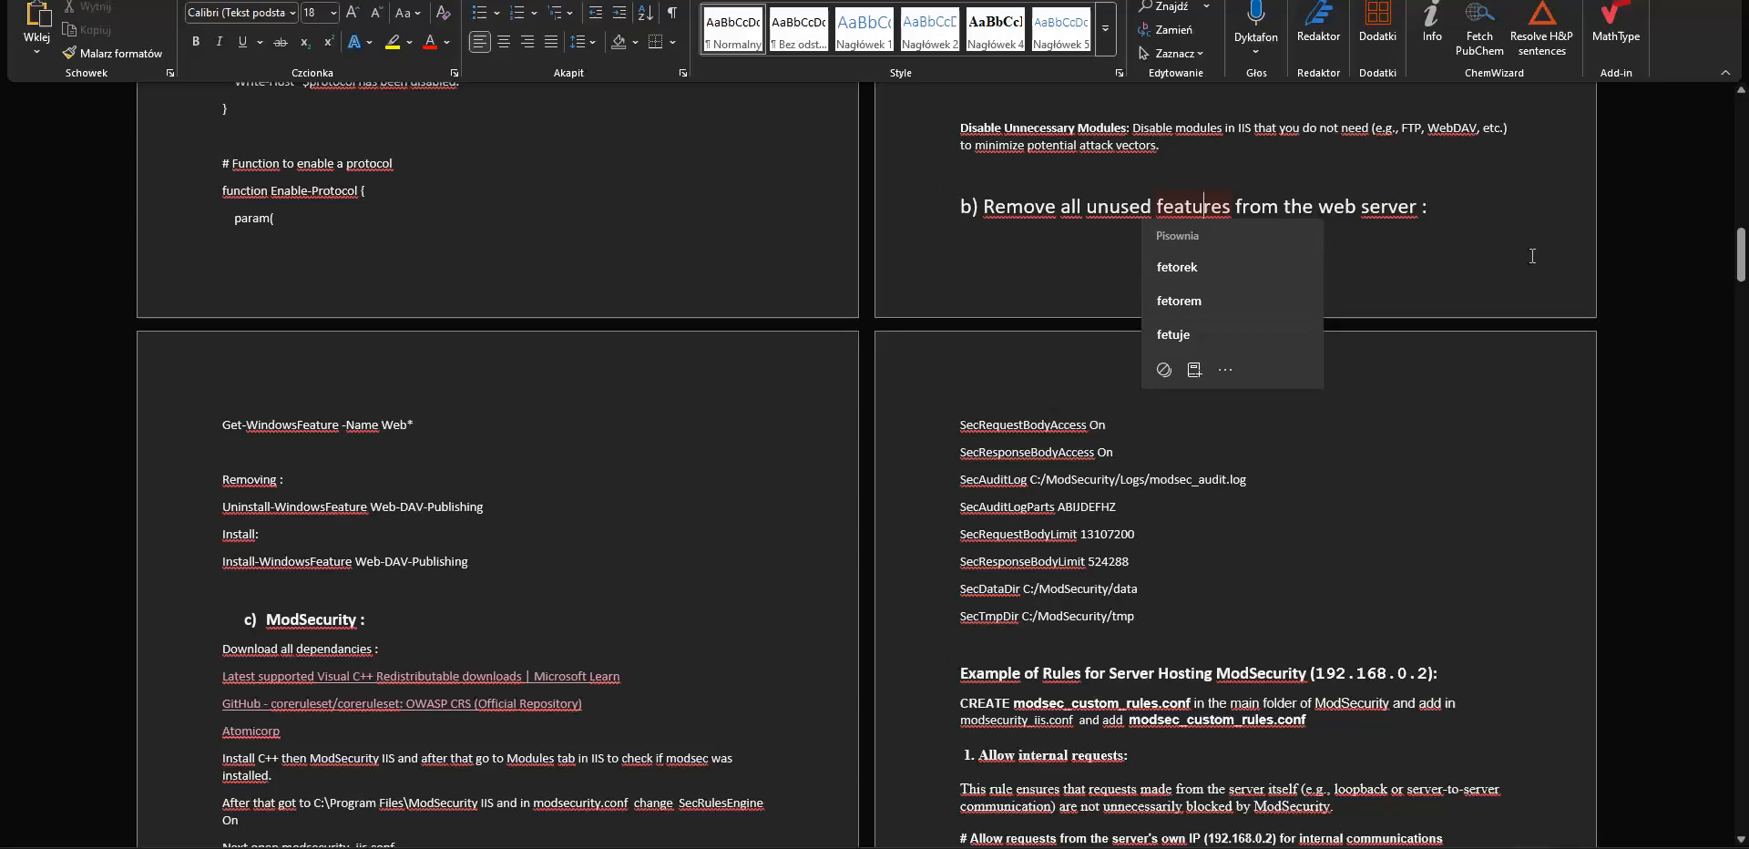
click(1019, 267)
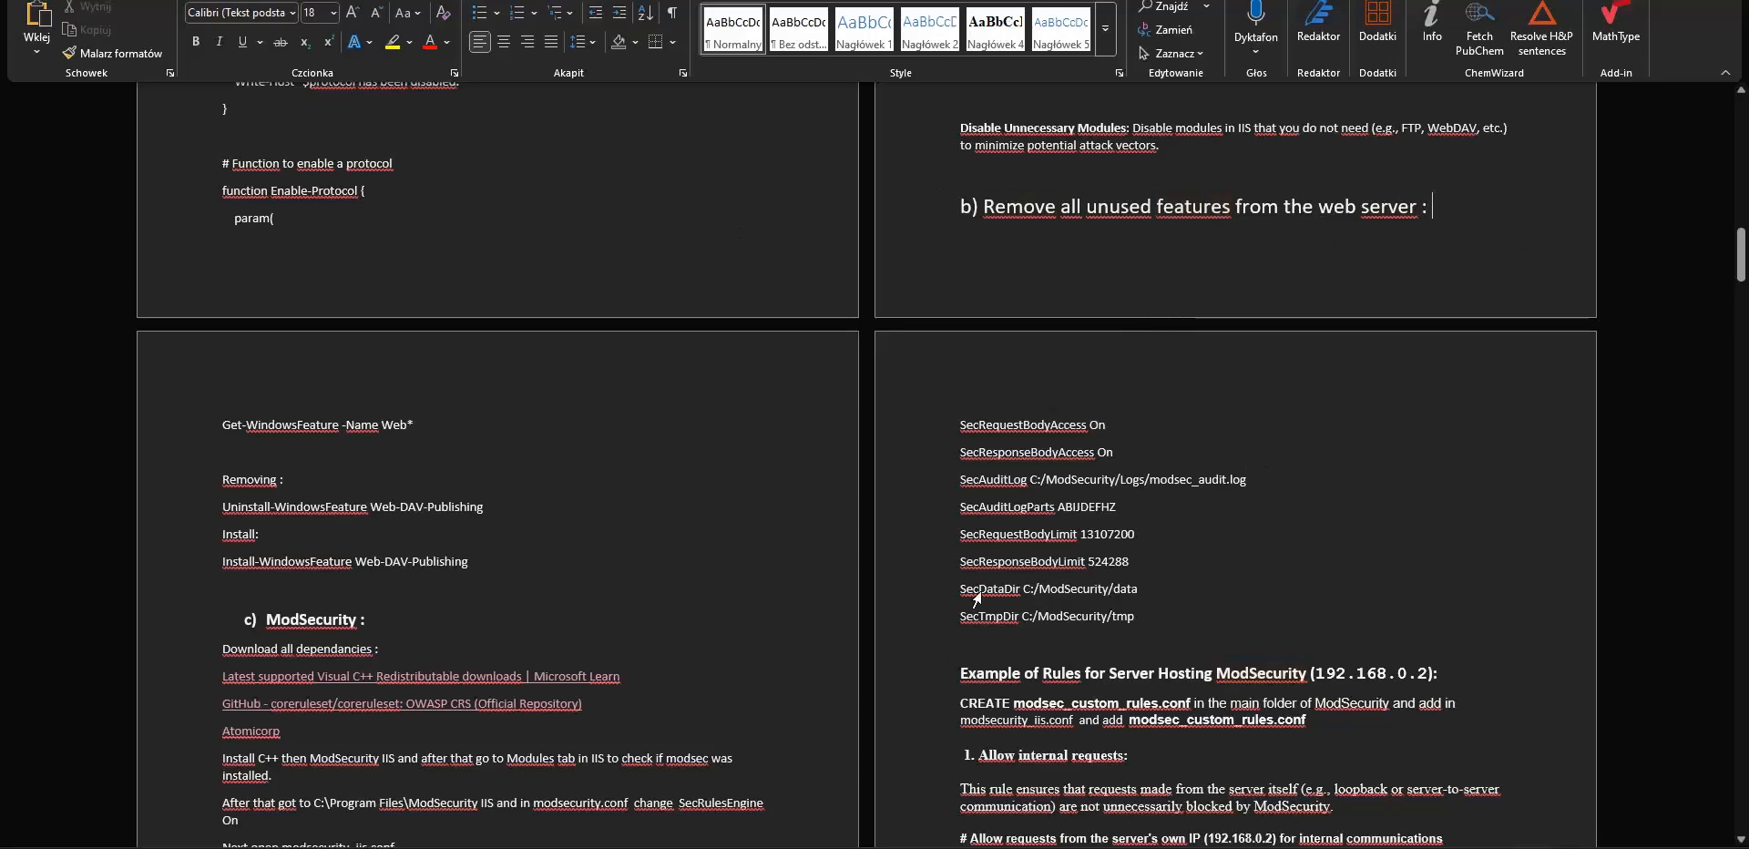
scroll(815, 693, down, 2)
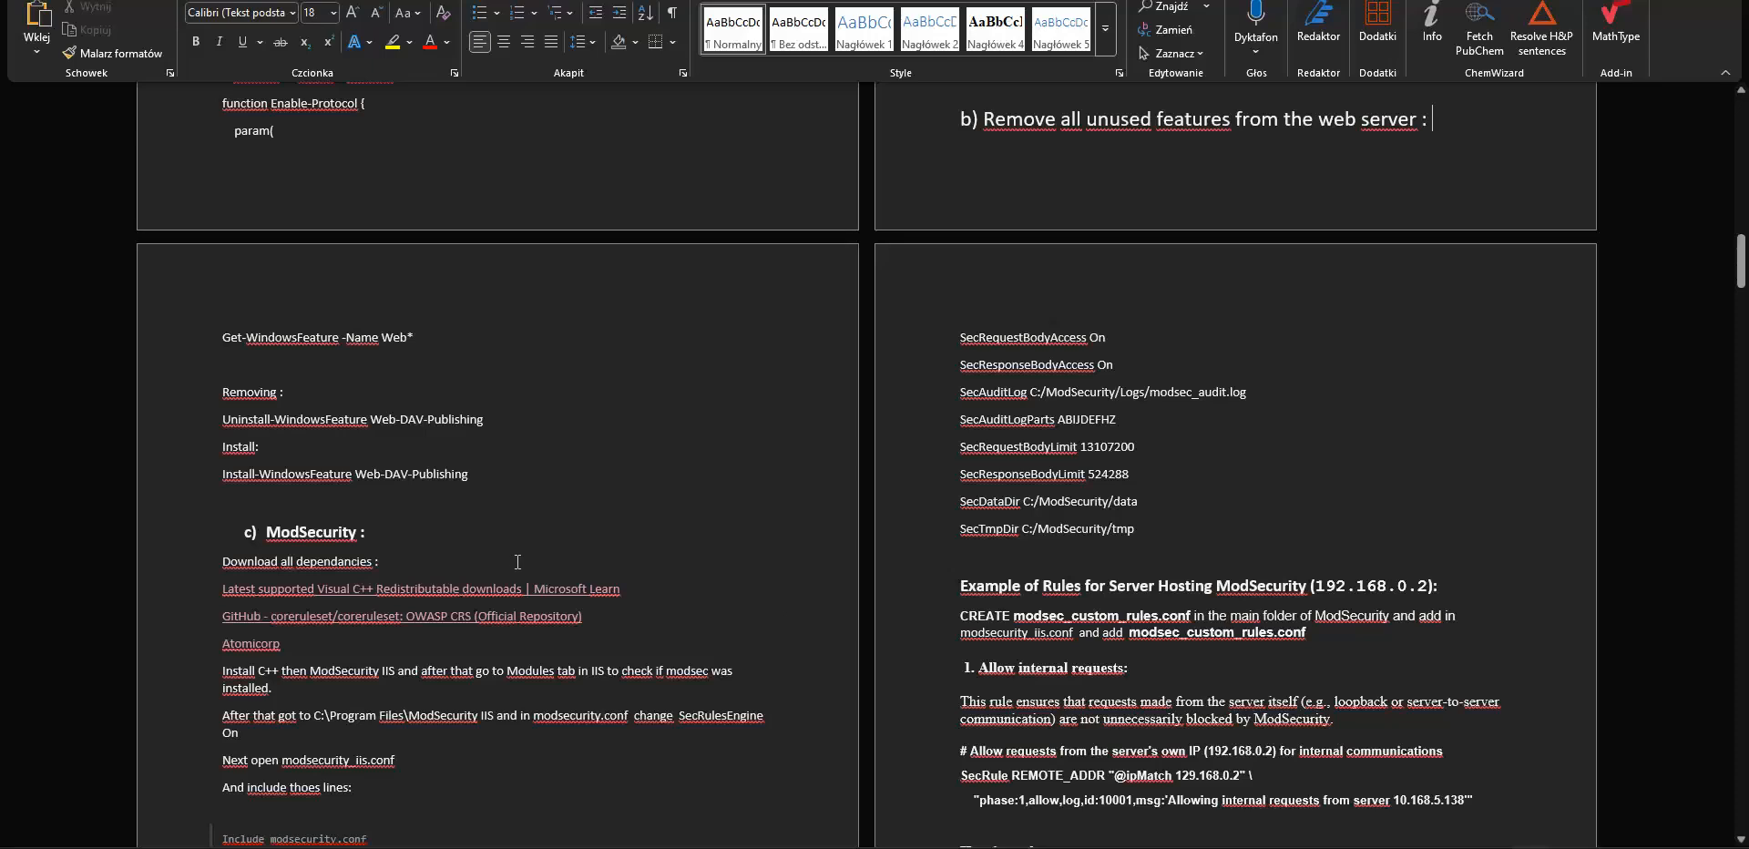
scroll(695, 458, up, 4)
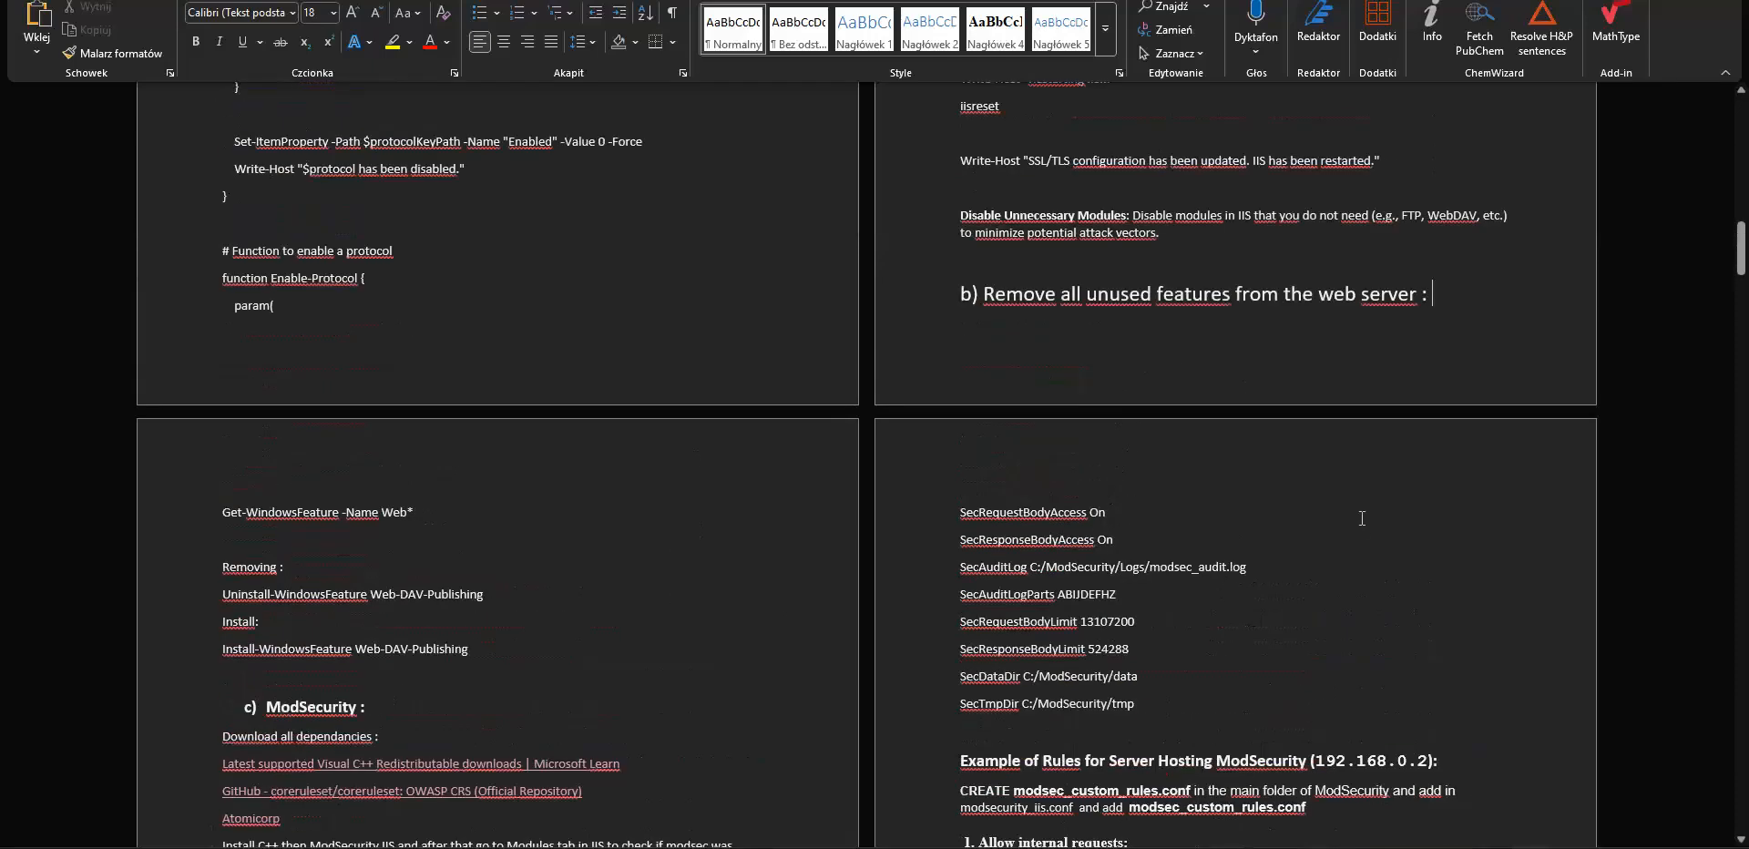
Review the document's basic ModSecurity rule settings, from SecRuleEngine through SecTmpDir
scroll(1400, 455, down, 13)
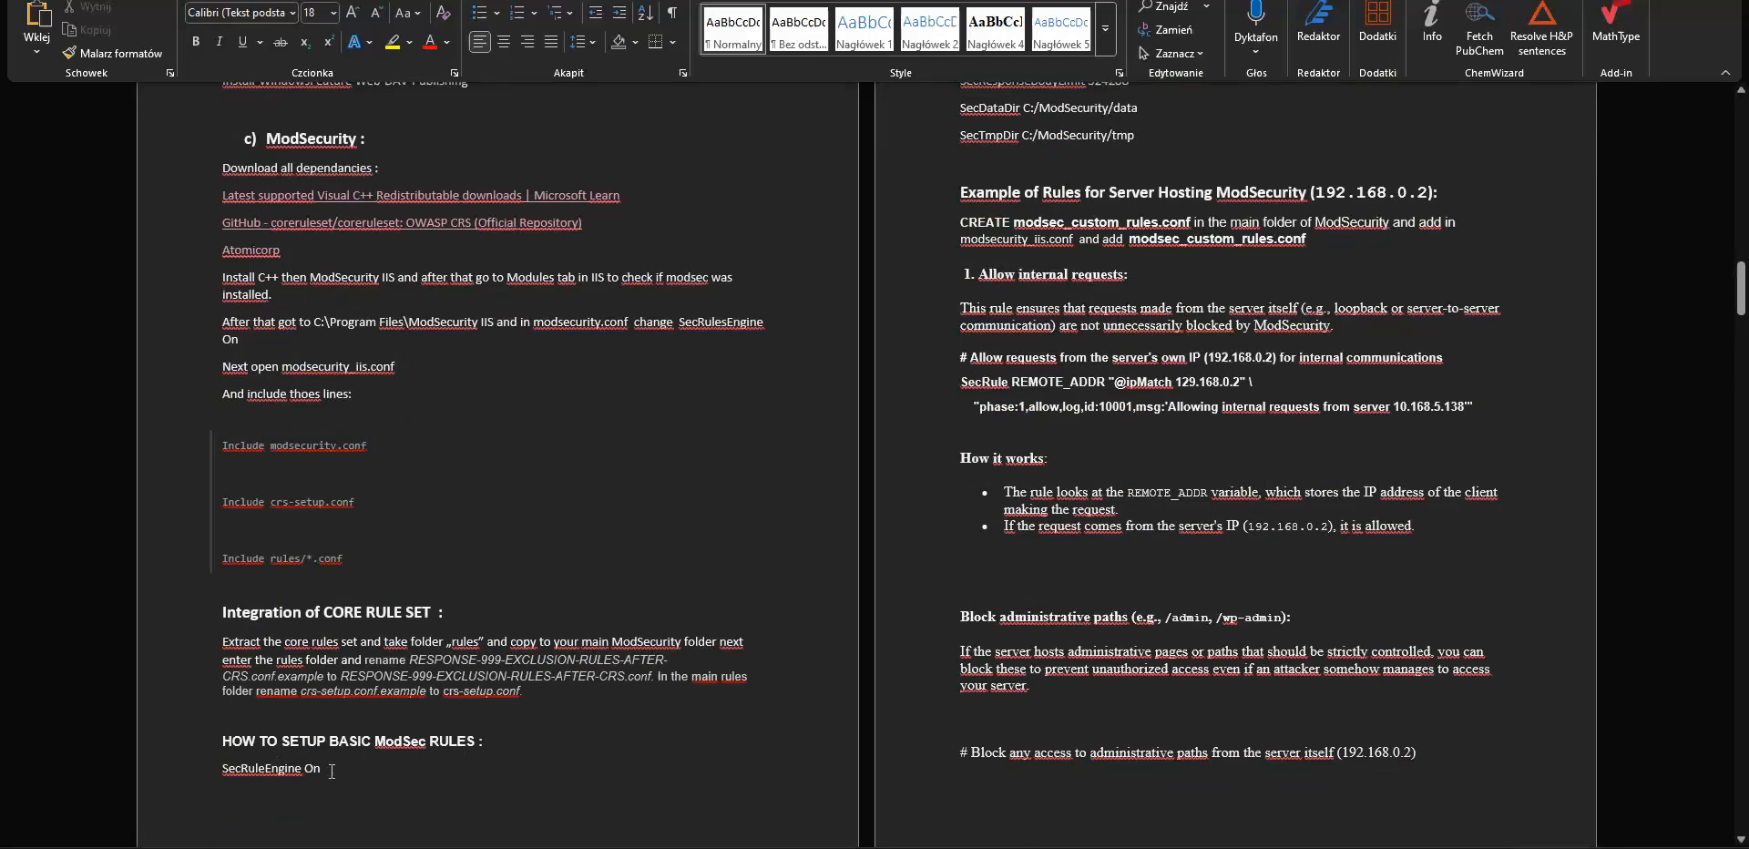
drag(329, 772, 218, 775)
click(522, 771)
scroll(1320, 389, up, 6)
scroll(1320, 389, up, 3)
drag(1144, 533, 960, 335)
scroll(1339, 537, up, 2)
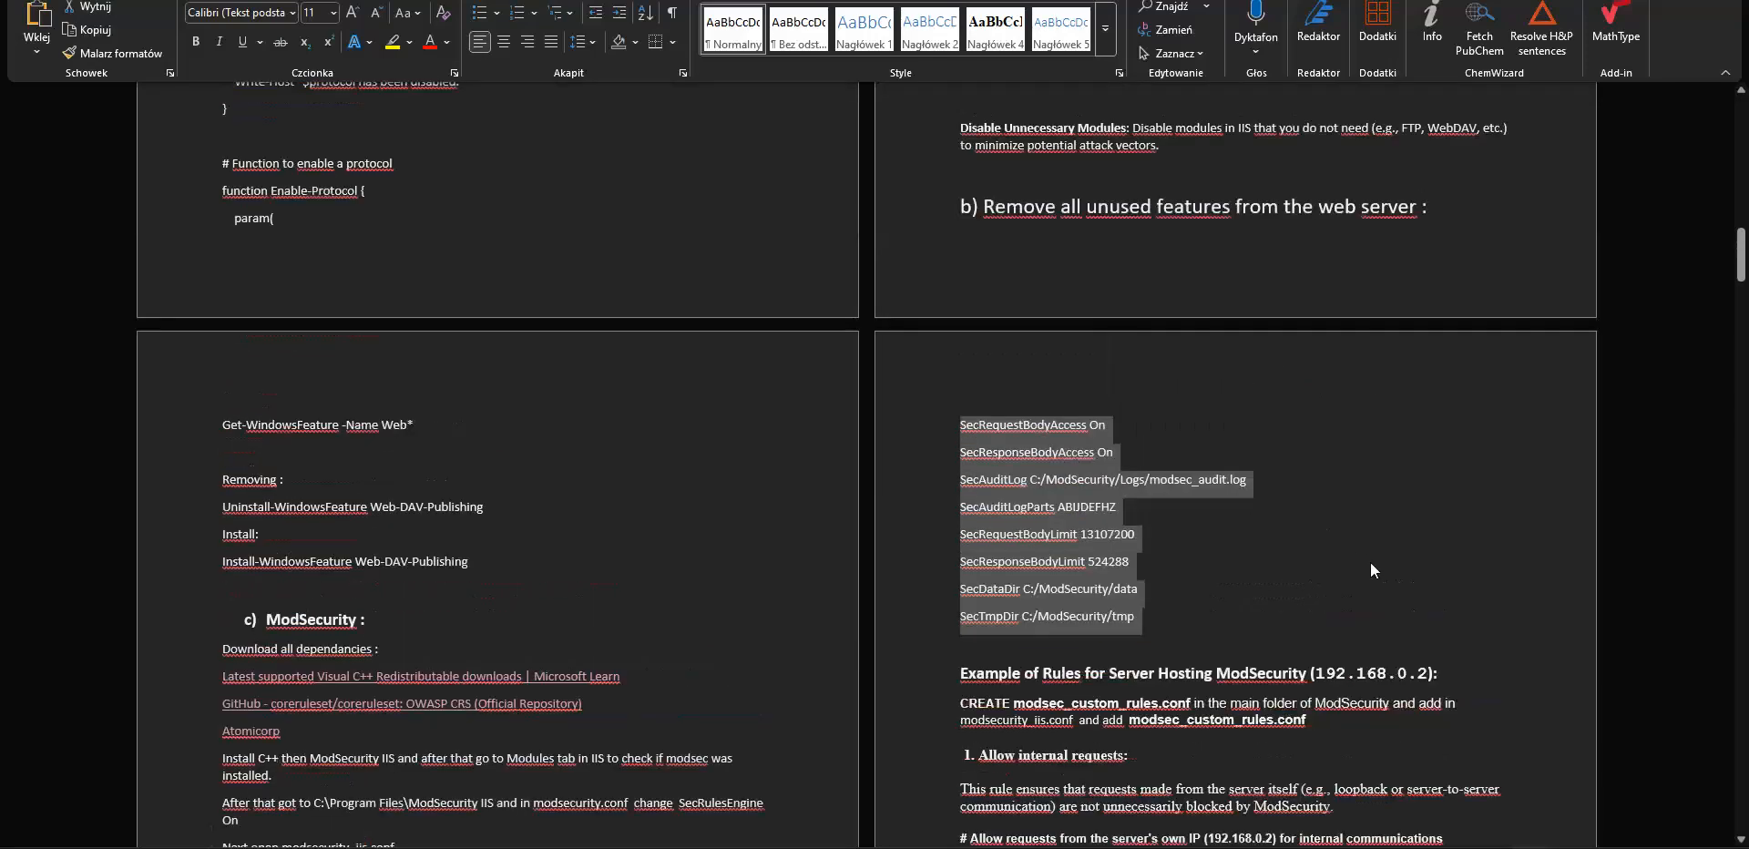
click(1284, 578)
drag(1139, 621, 962, 425)
click(1240, 619)
scroll(1265, 612, up, 1)
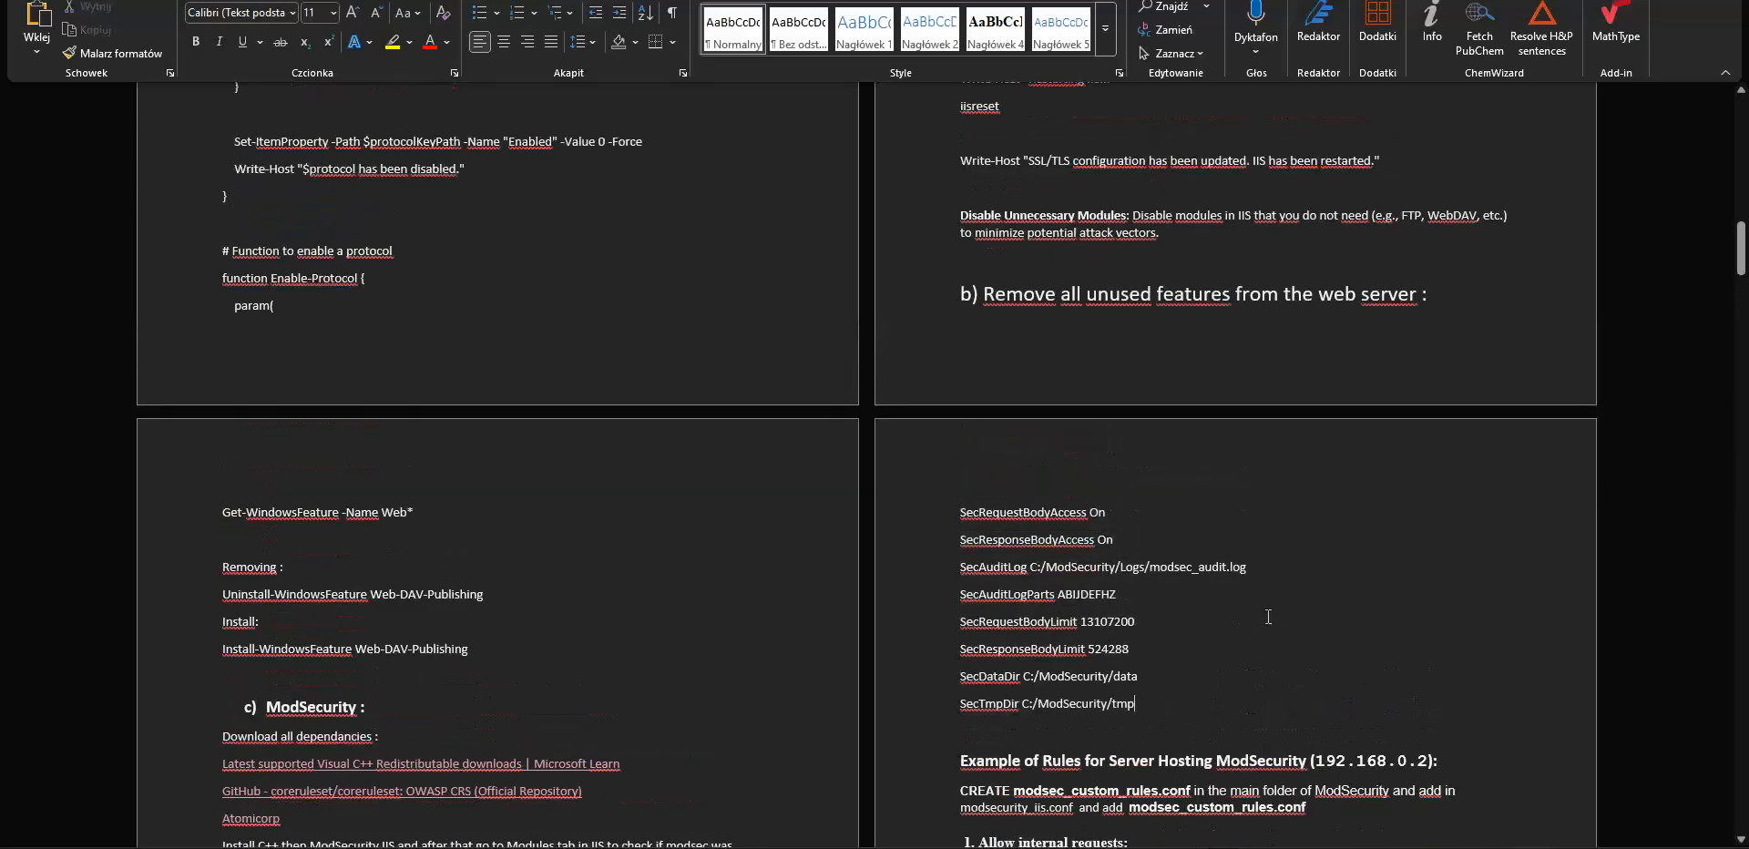
scroll(1265, 611, down, 2)
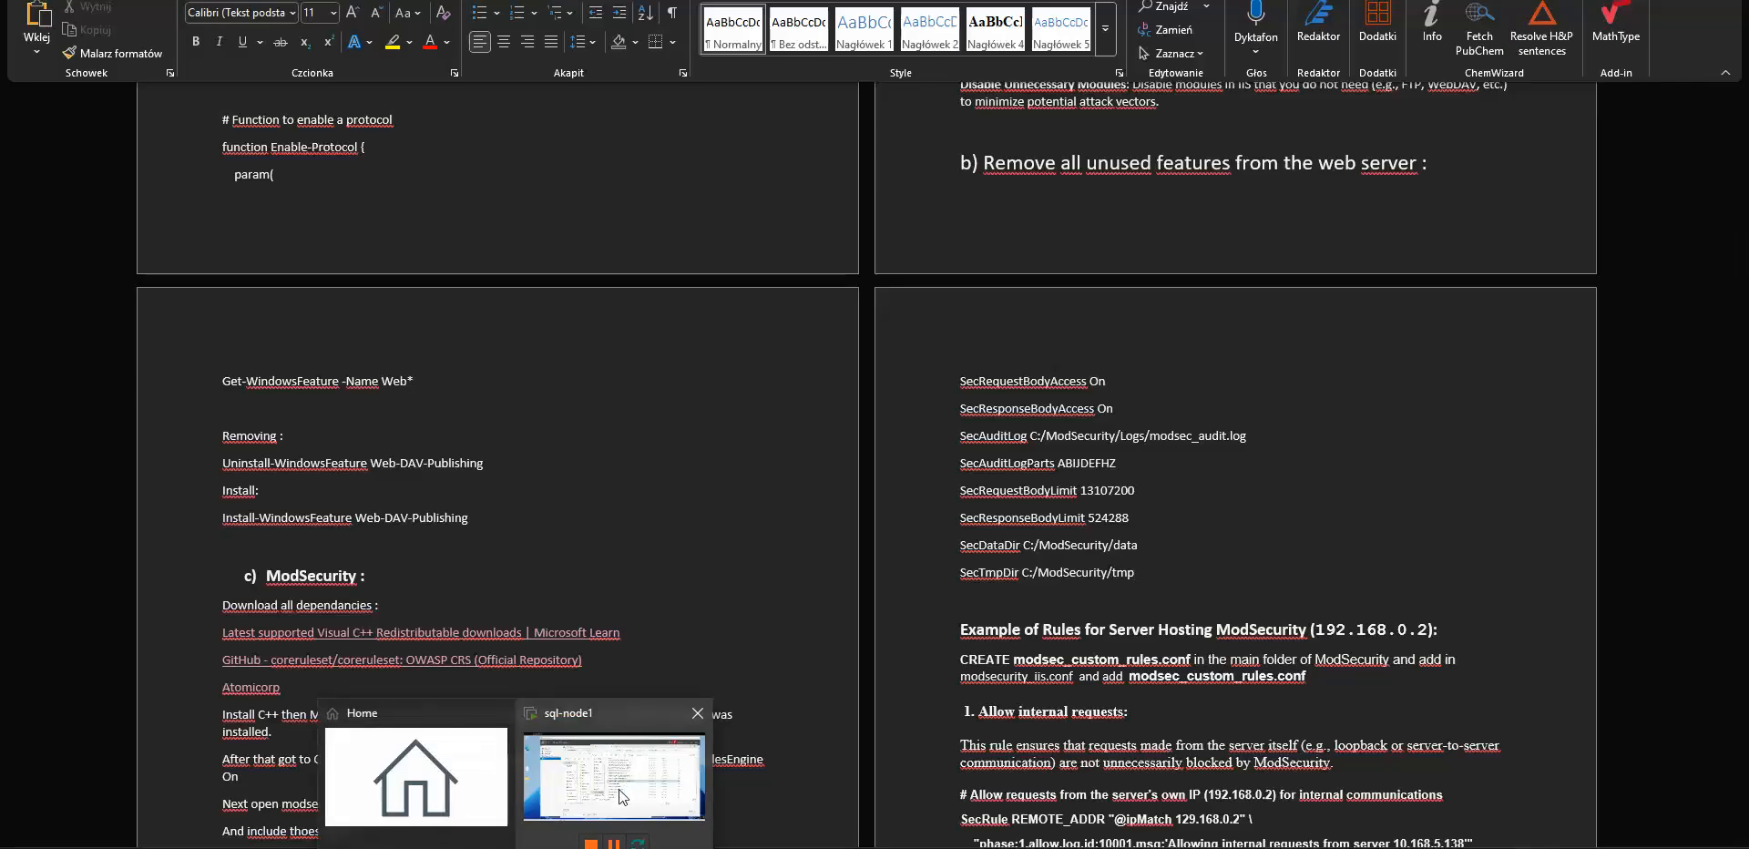
In the sql-node1 virtual machine, replace the open folder windows with one showing the ModSecurity IIS folder
click(620, 789)
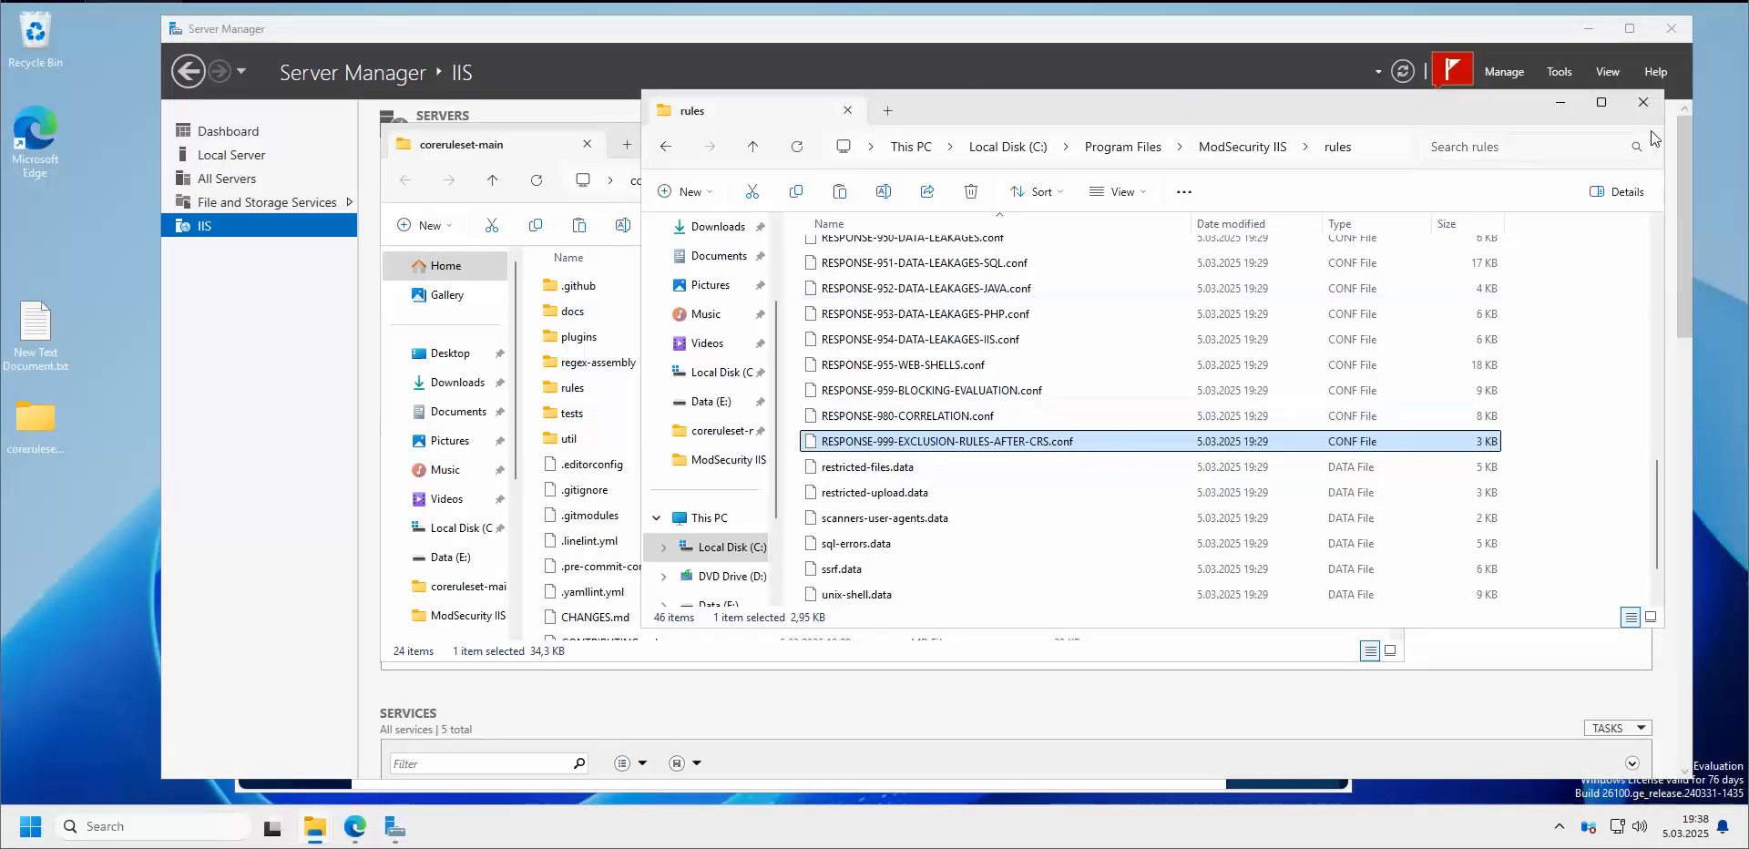
click(1643, 102)
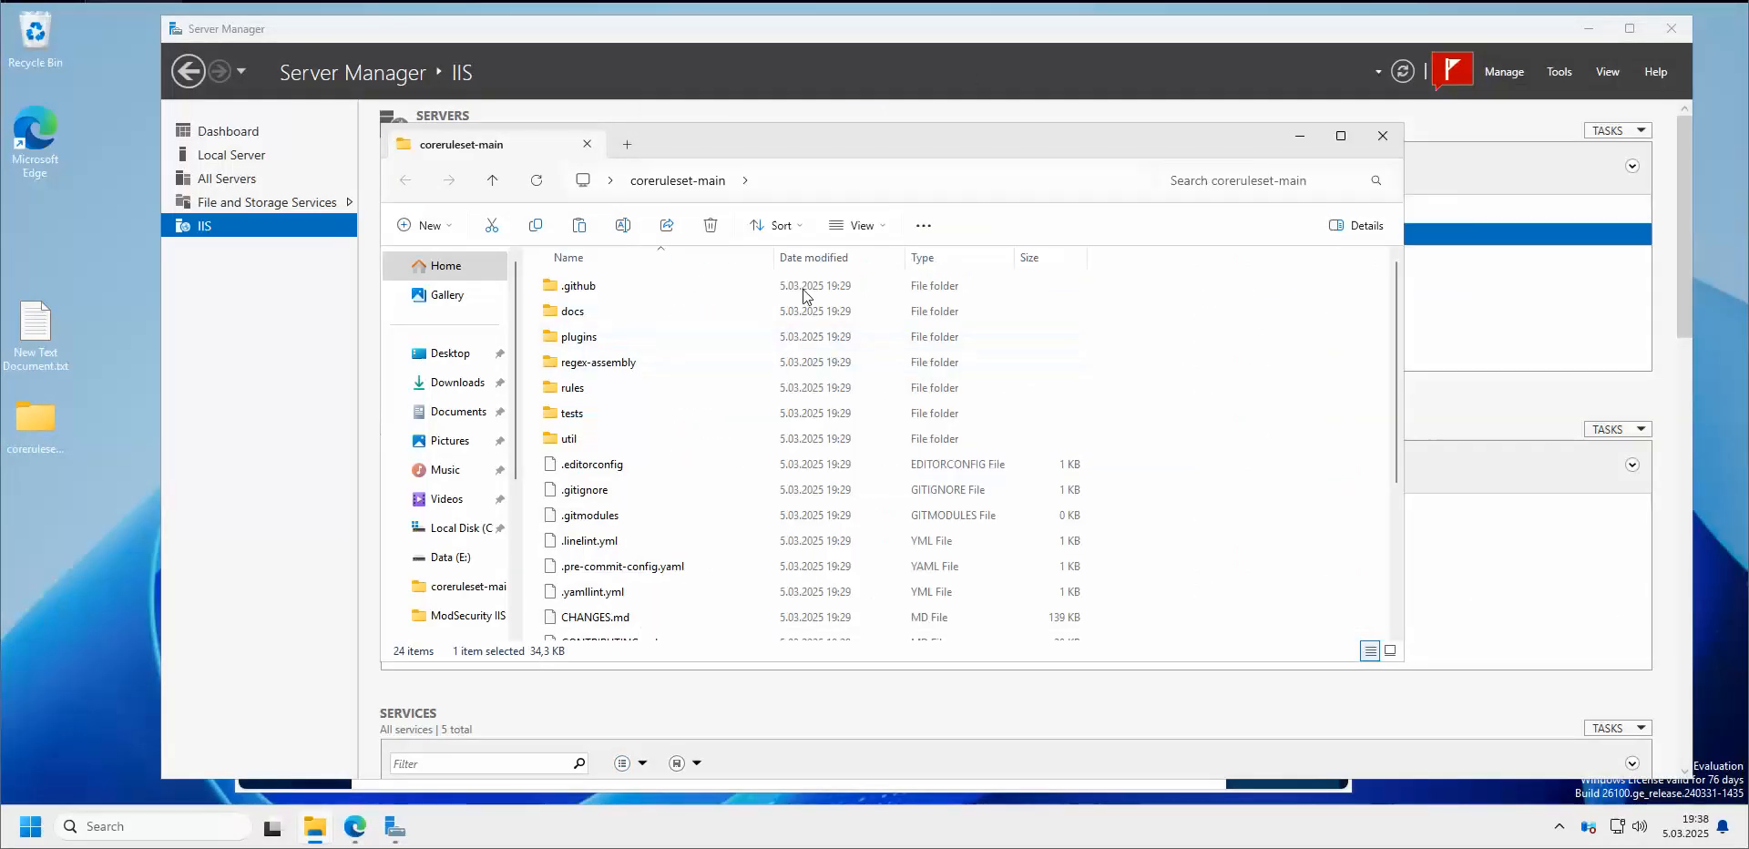
click(1383, 135)
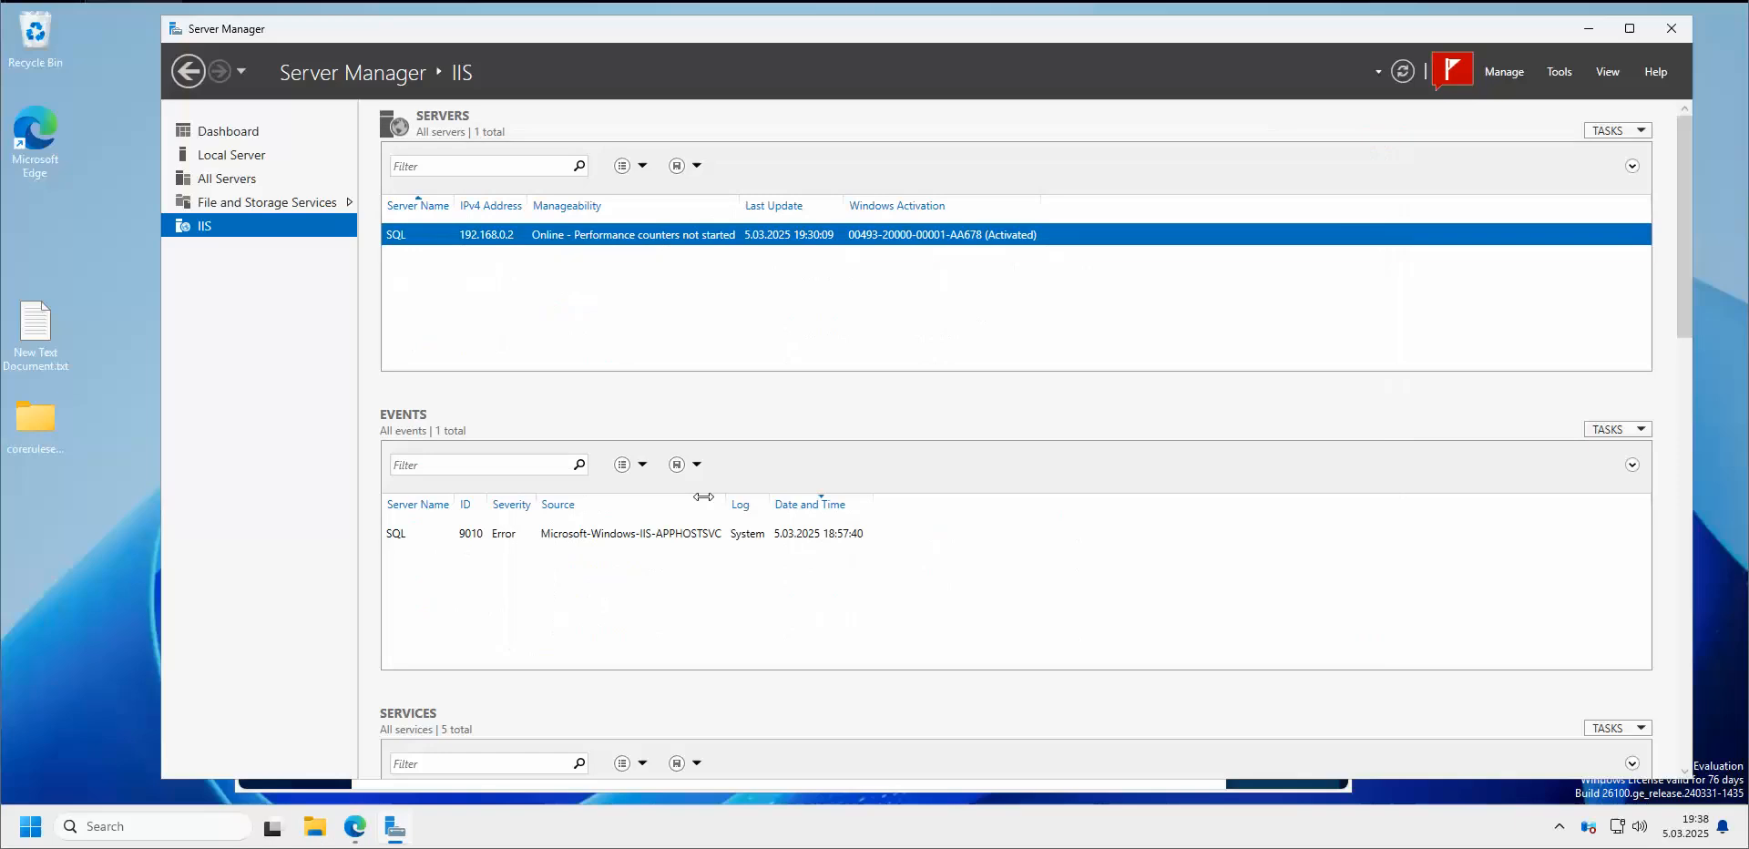
click(315, 826)
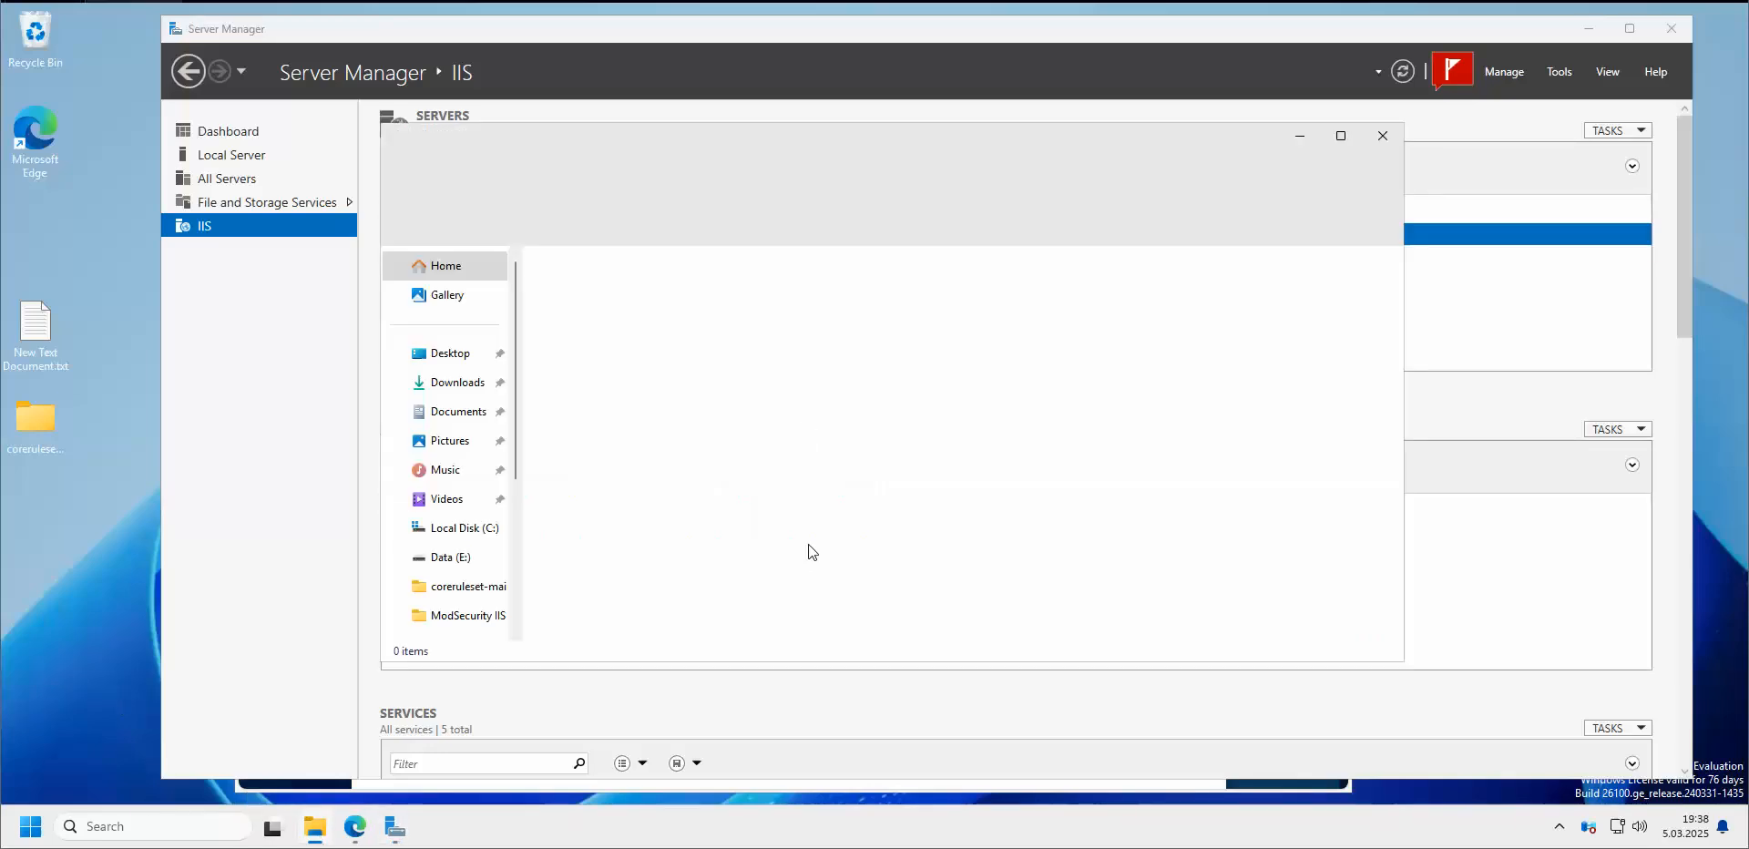
click(460, 616)
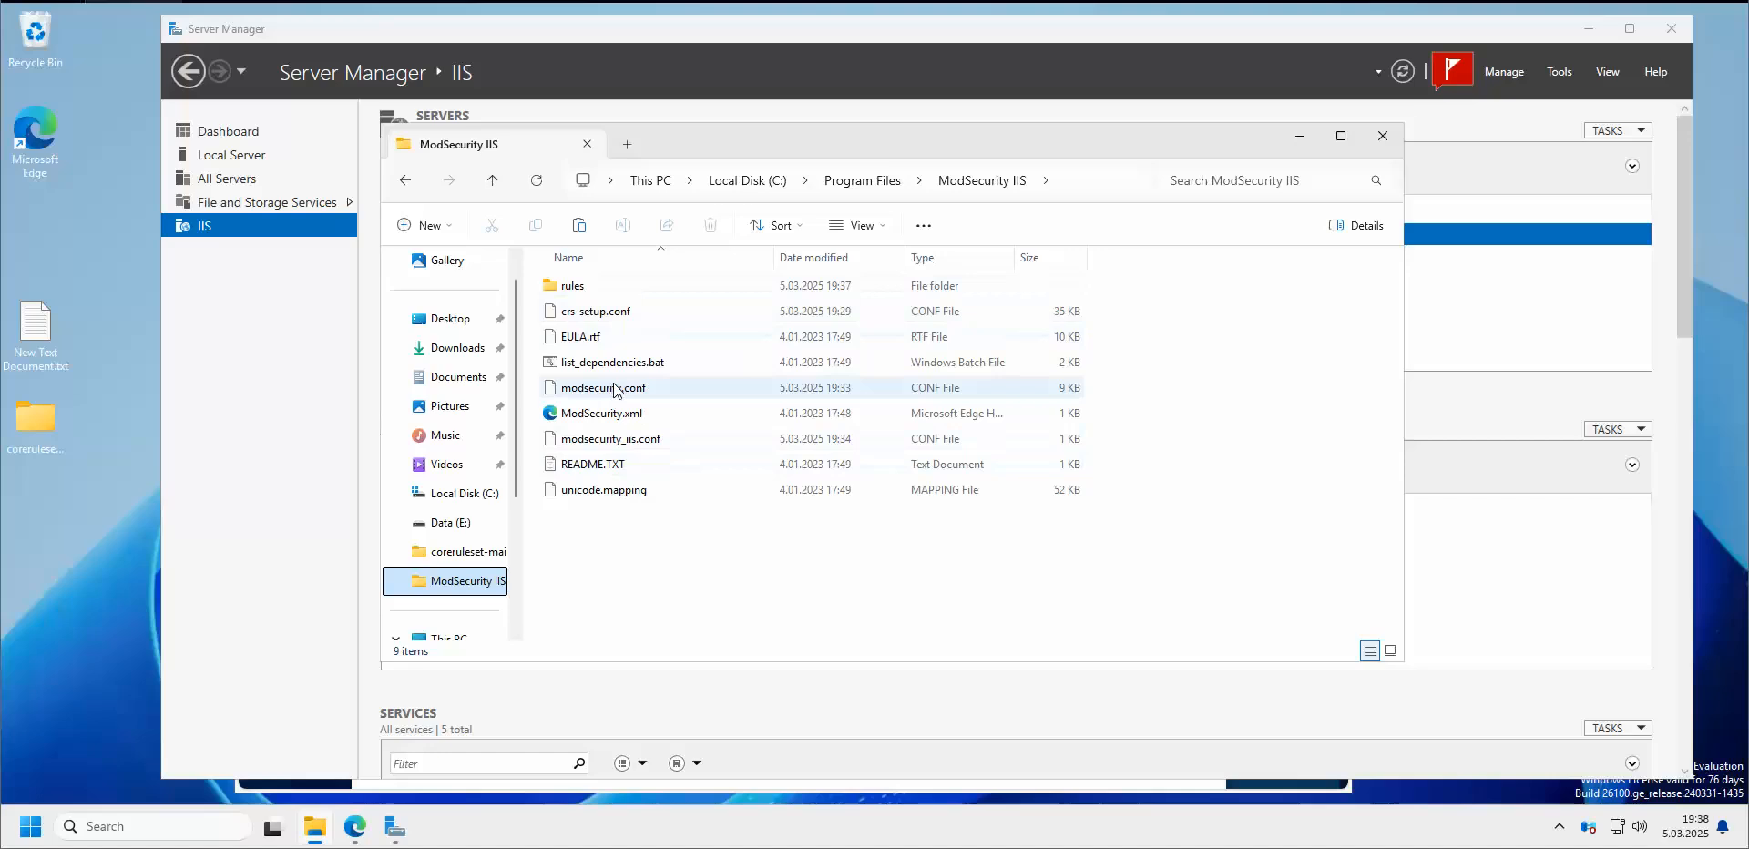
Open modsecurity.conf from the ModSecurity IIS folder in Notepad
click(615, 390)
right_click(617, 390)
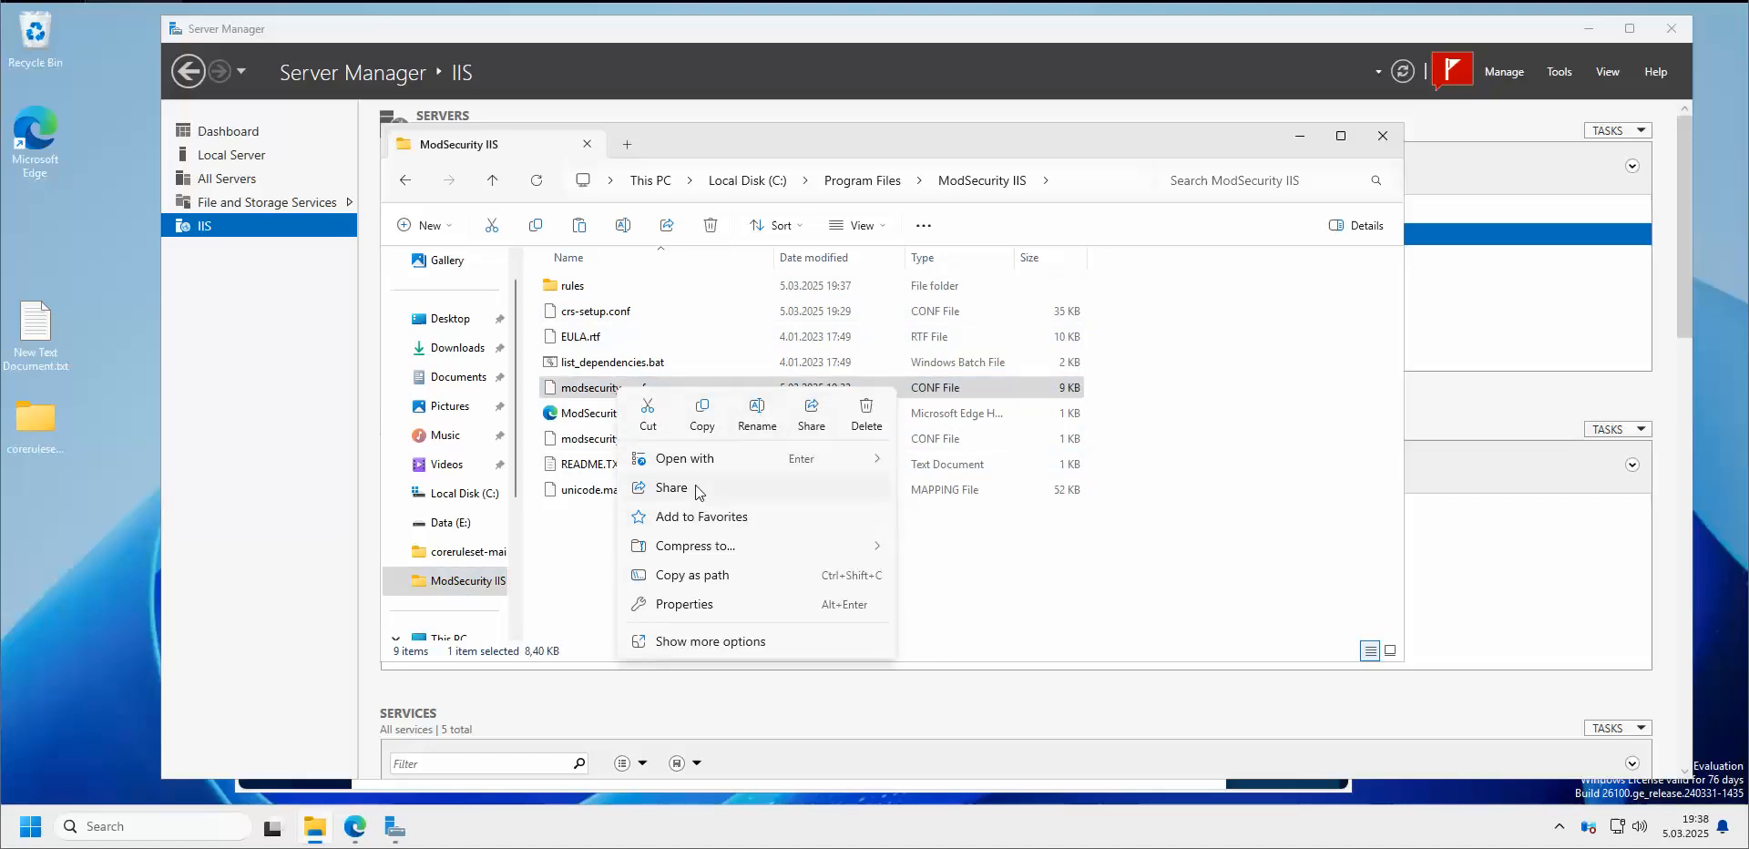
mouse_move(729, 459)
click(938, 463)
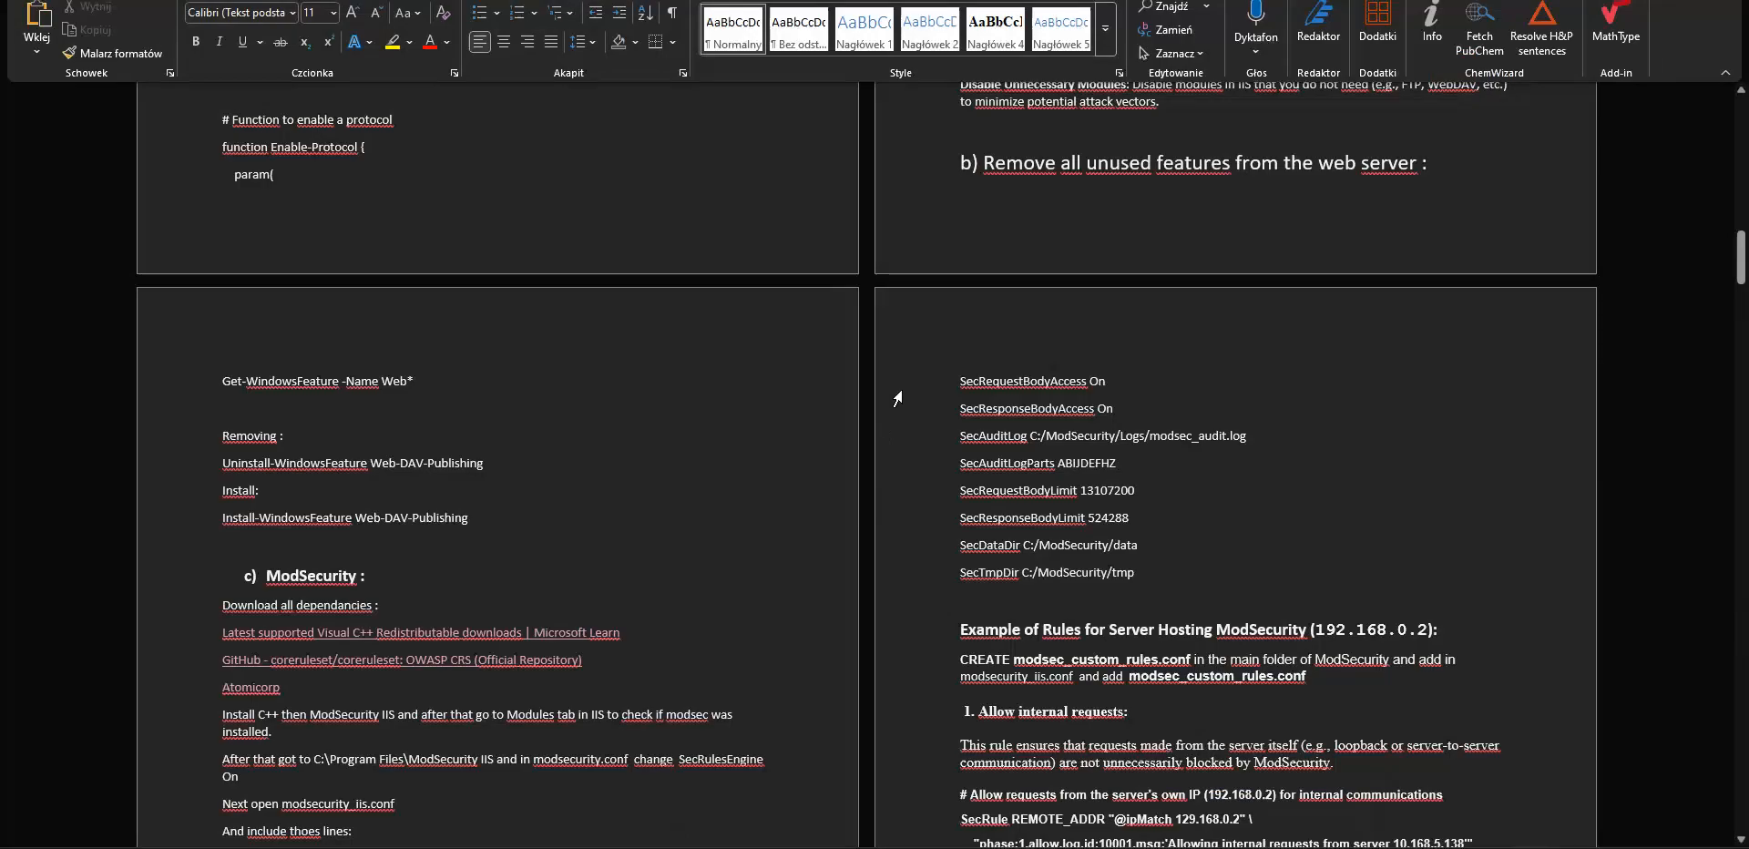
Place the Word document as a smaller window over the virtual machine and copy the directive name SecRequestBodyAccess from its basic rules
key(Escape)
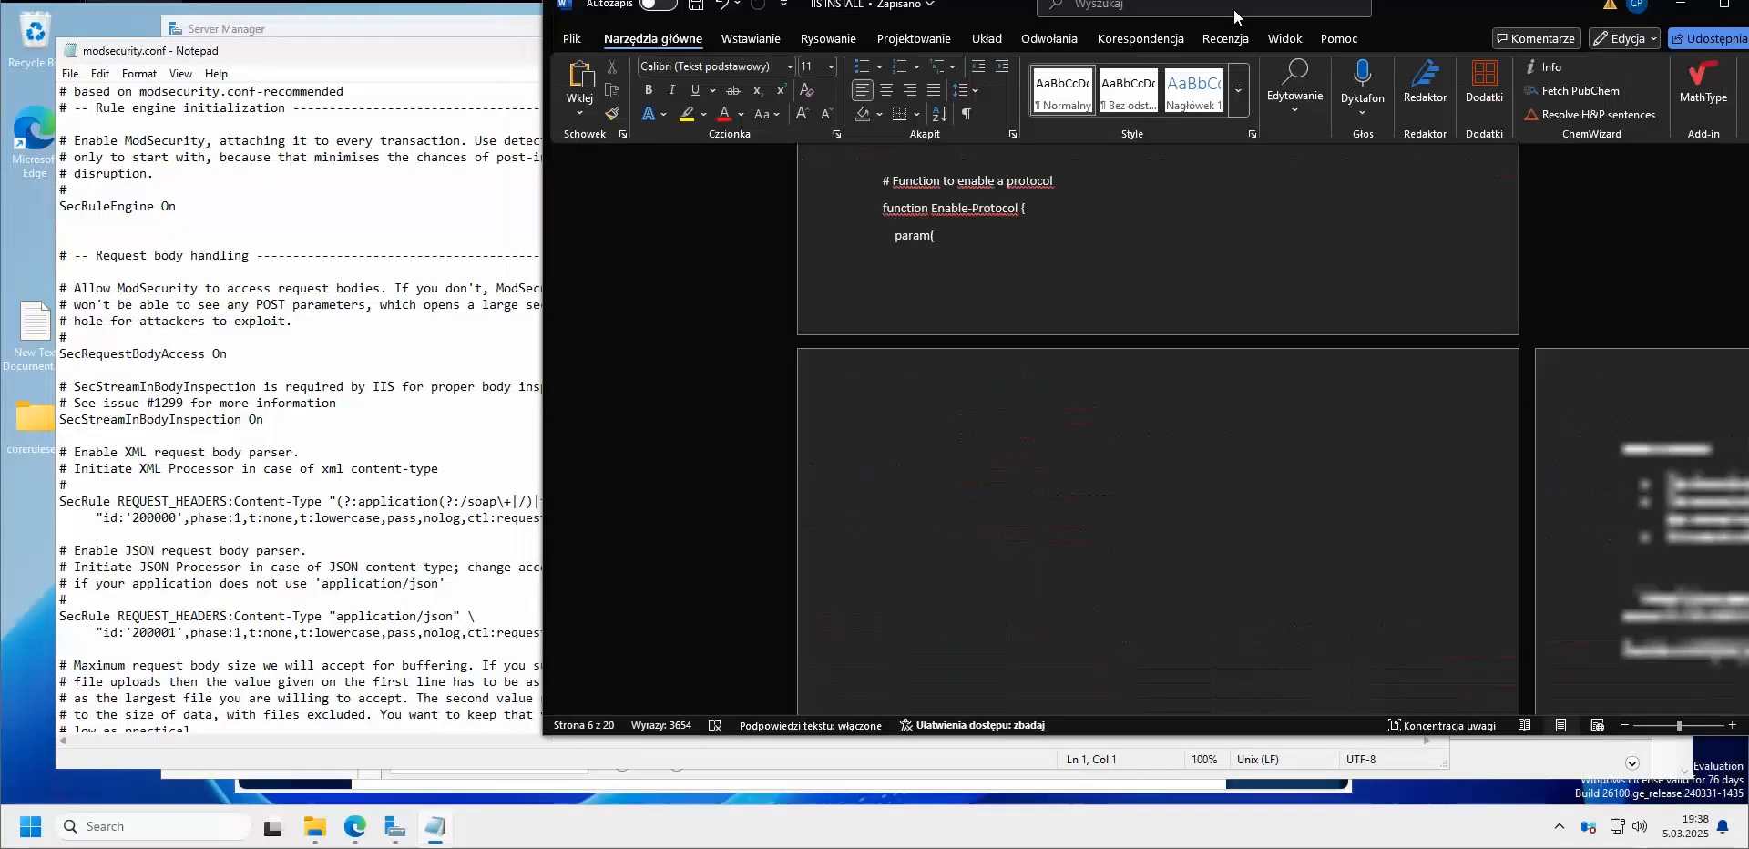
scroll(980, 664, down, 6)
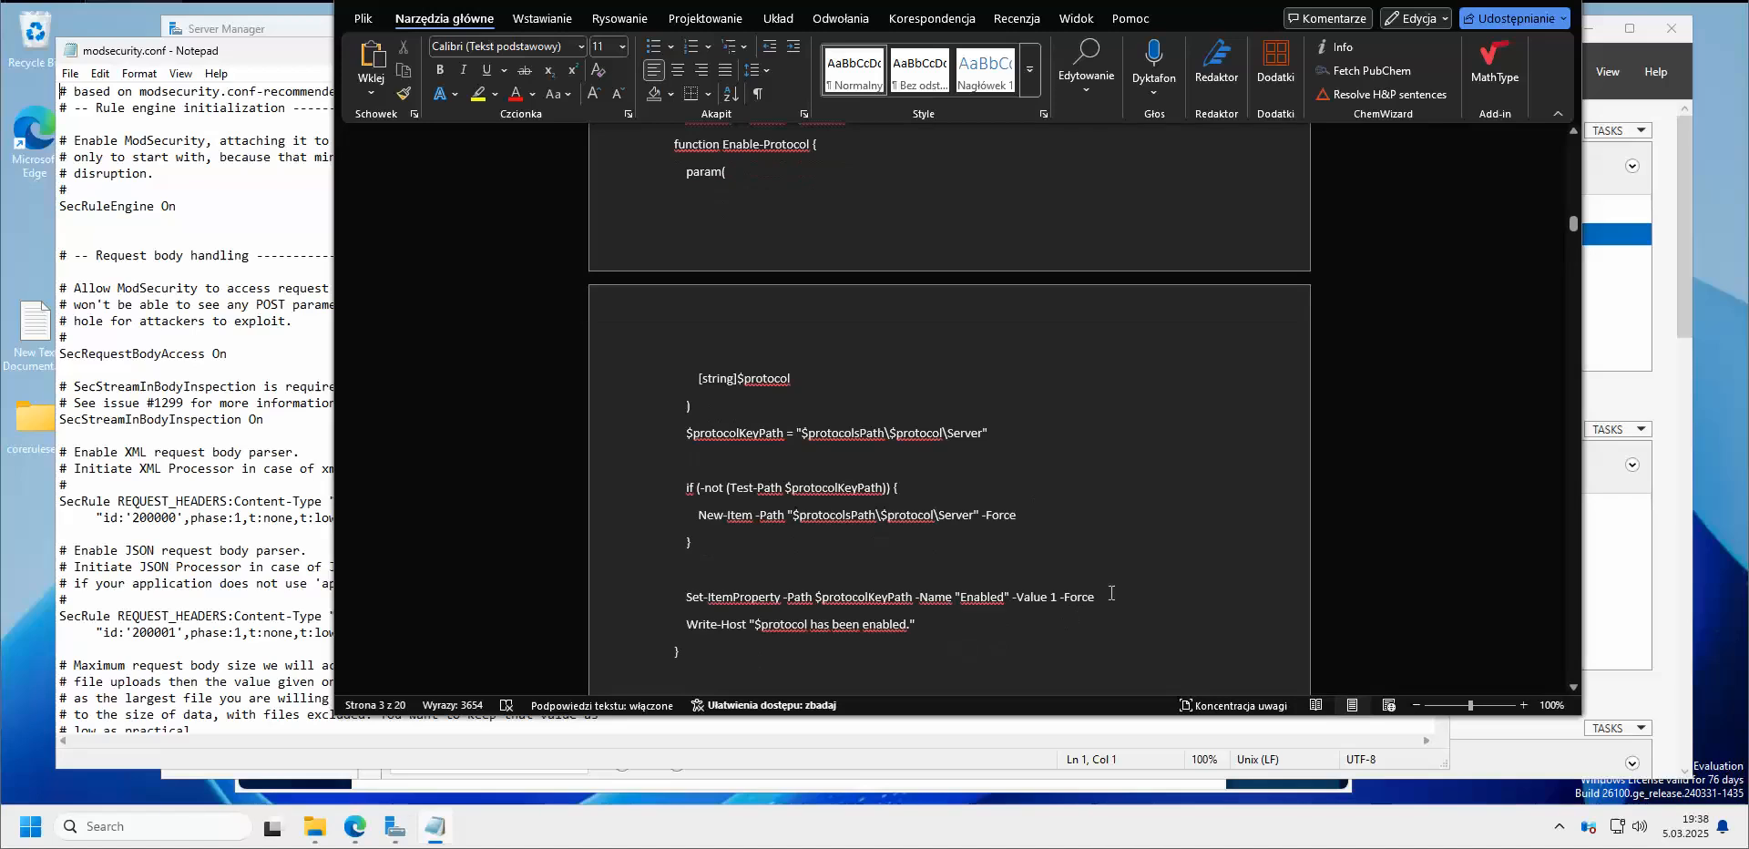
scroll(979, 318, down, 15)
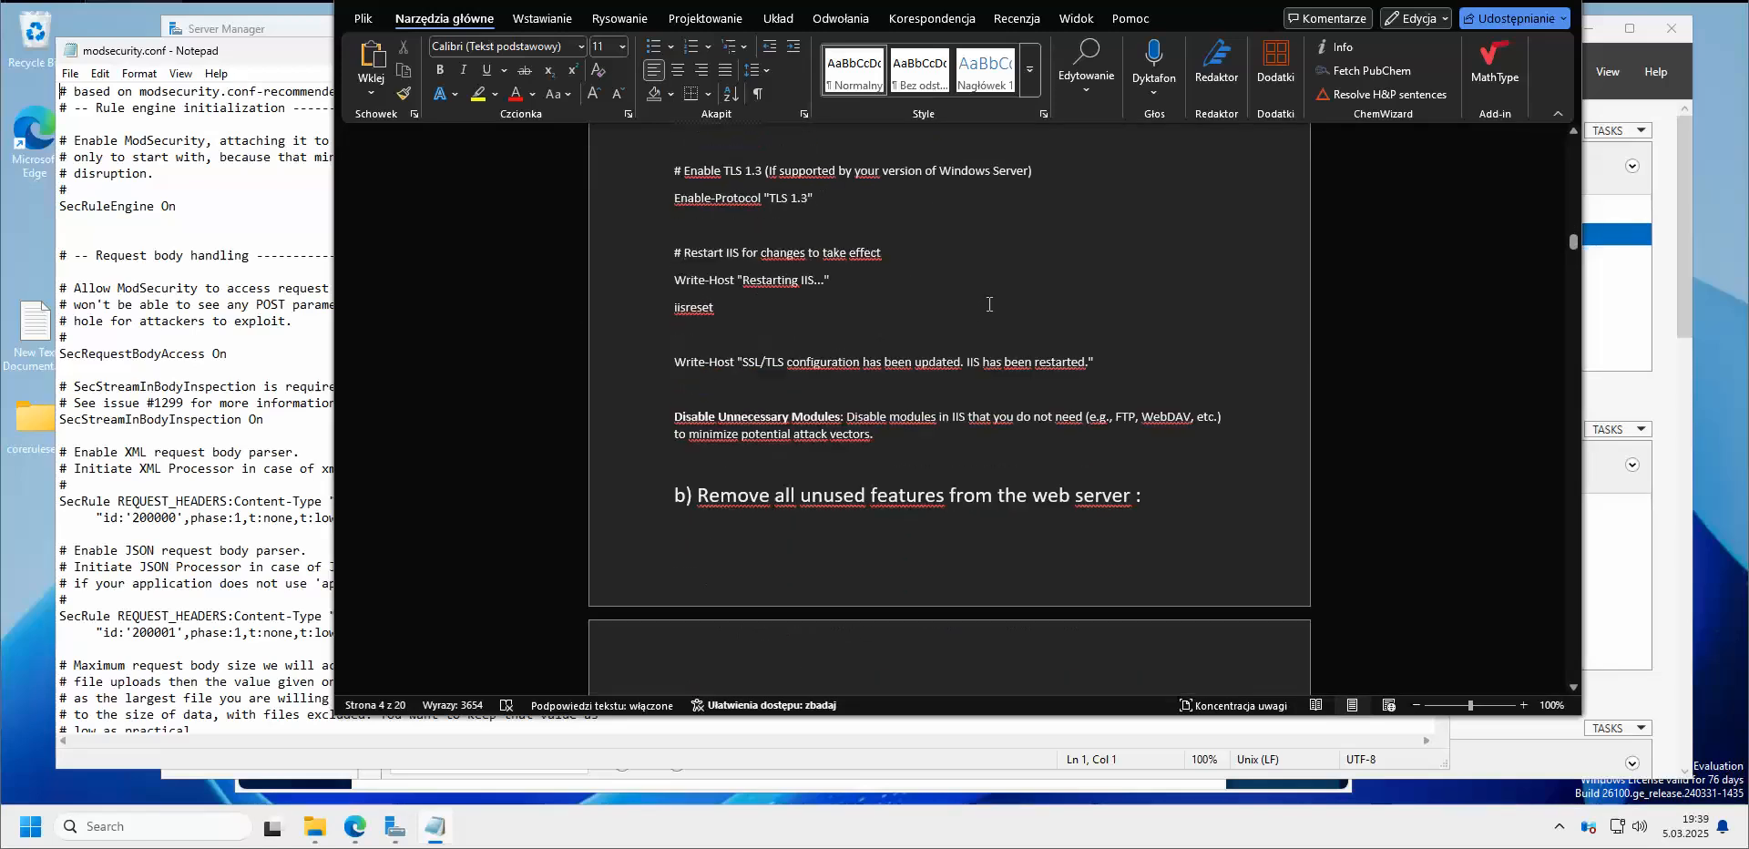
scroll(993, 299, up, 1)
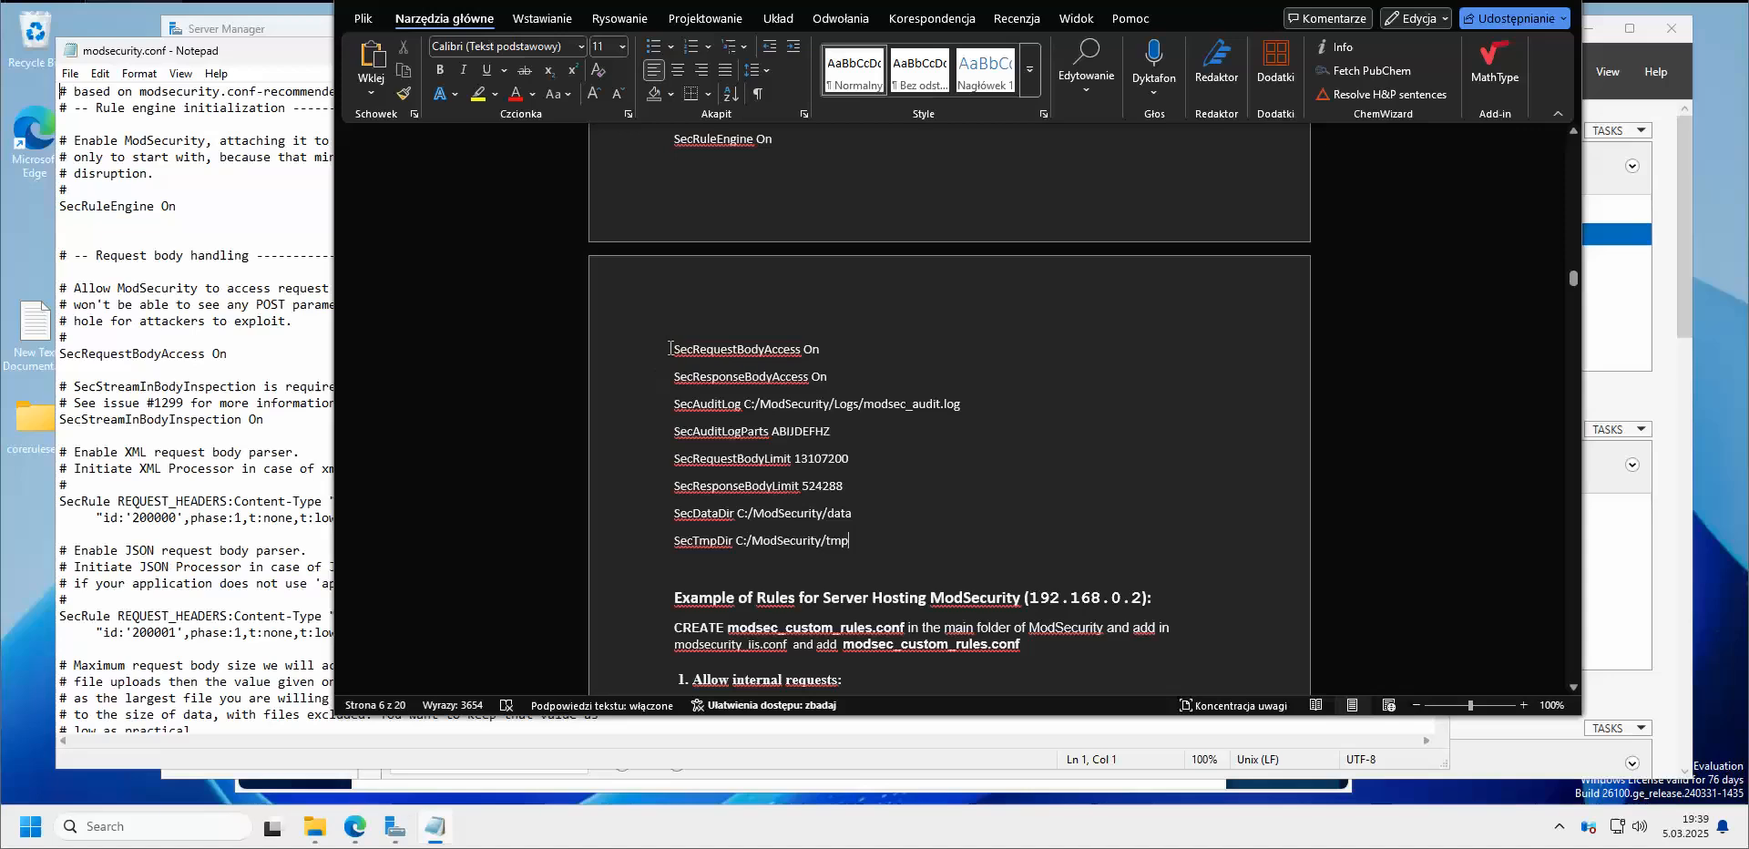
drag(671, 350, 802, 355)
key(ctrl+c)
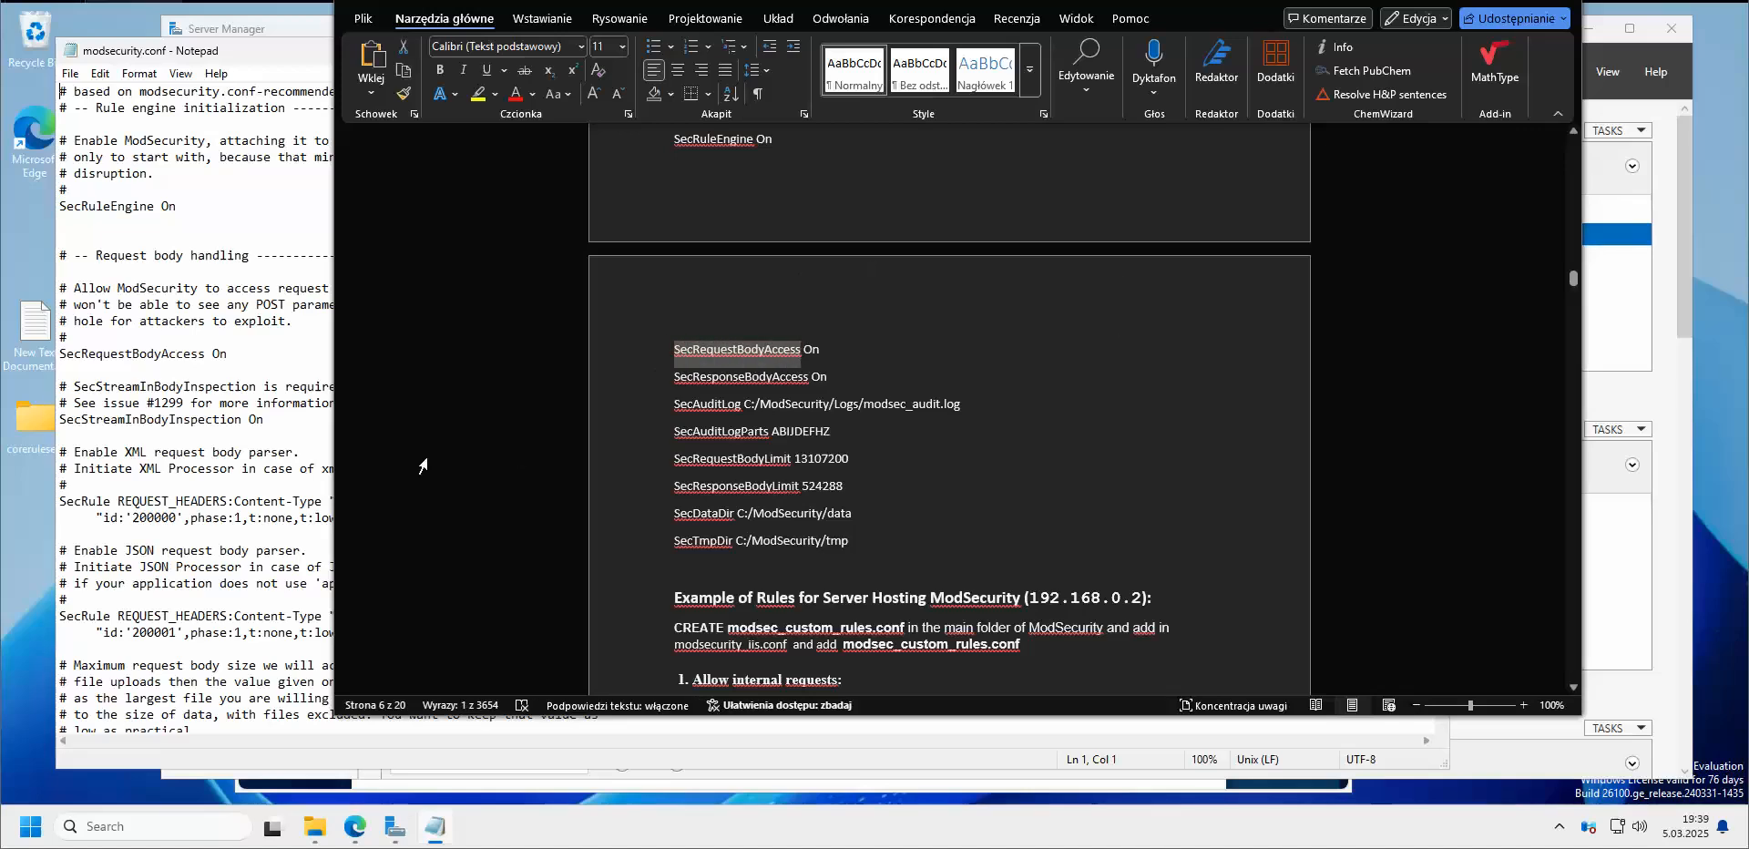
Switch to Notepad and search modsecurity.conf for SecRequestBodyAccess
key(alt+Tab)
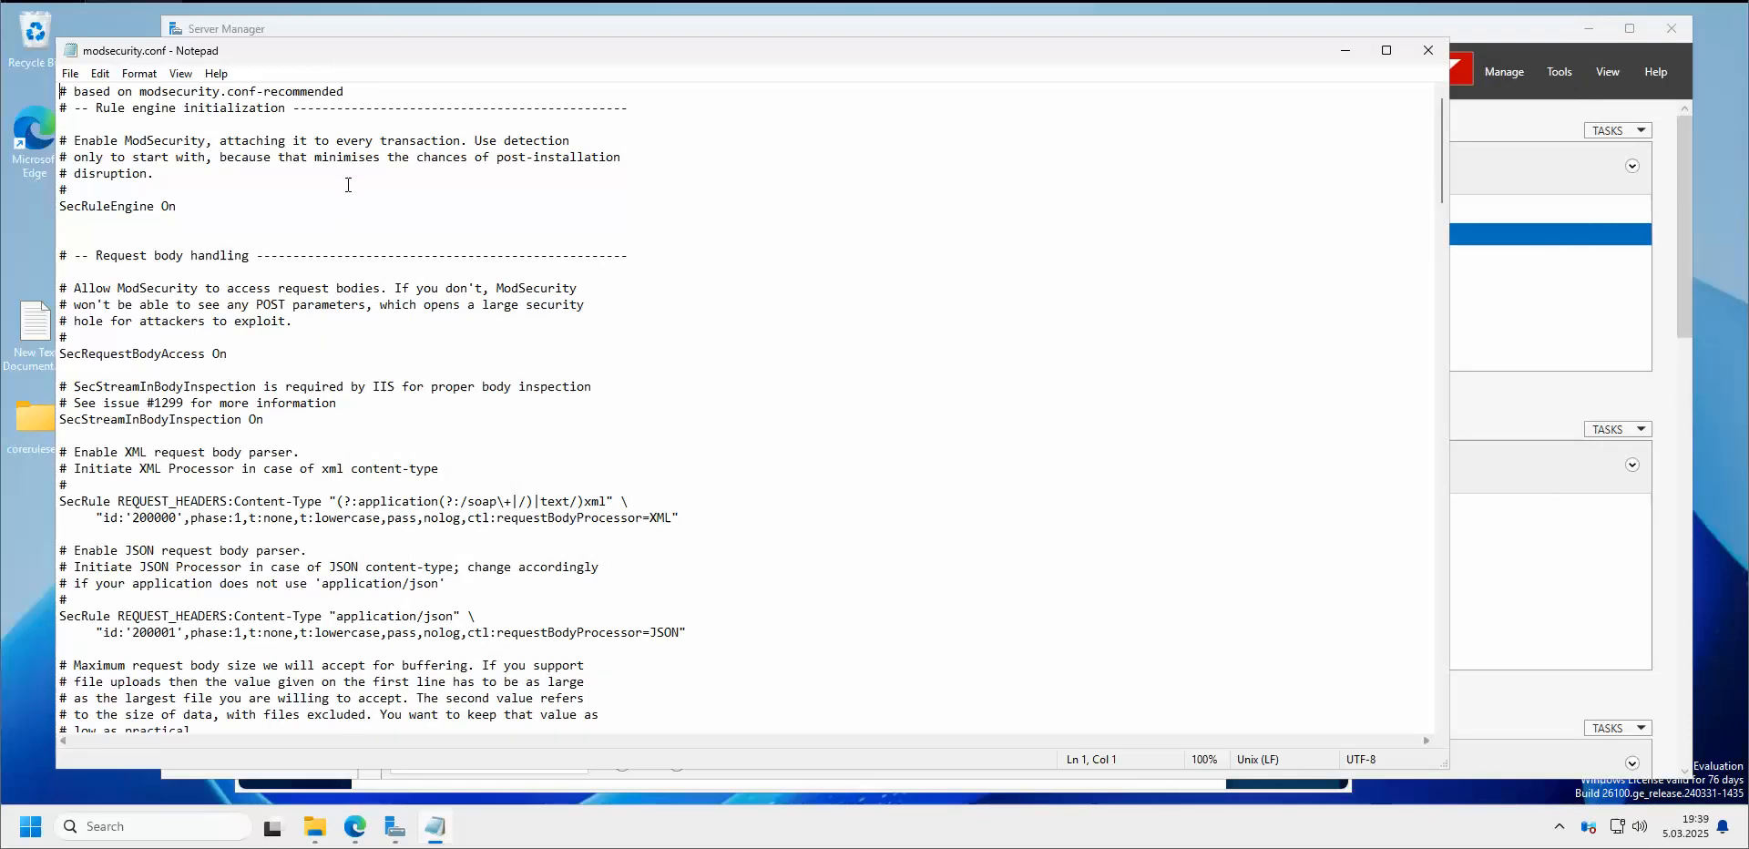
key(ctrl+f)
key(ctrl+v)
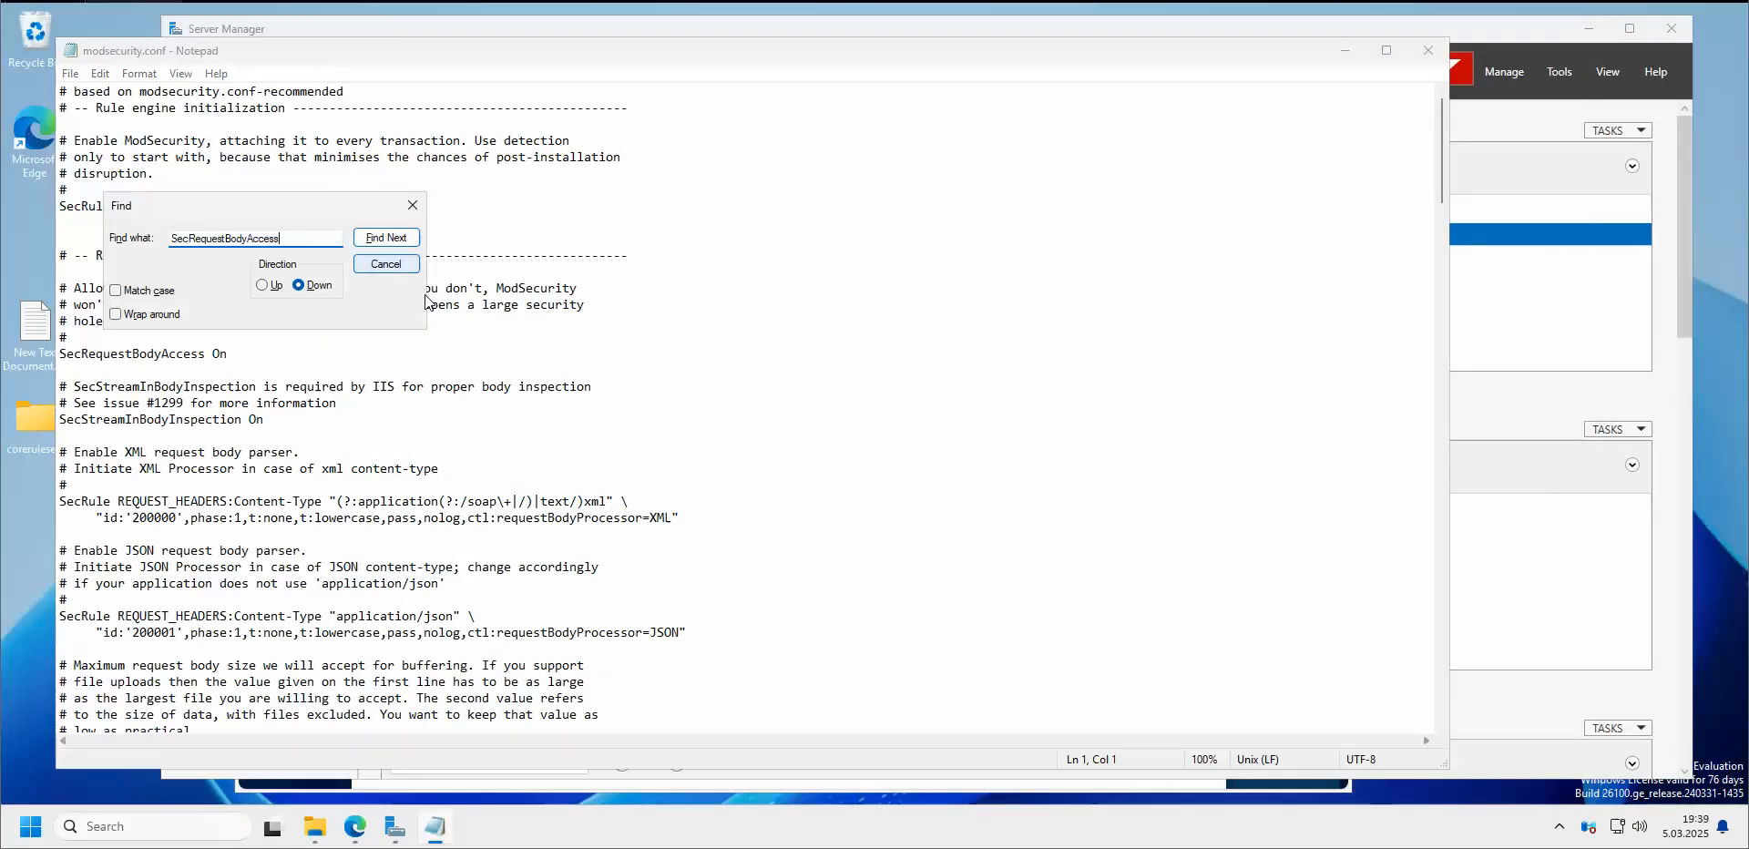
click(392, 239)
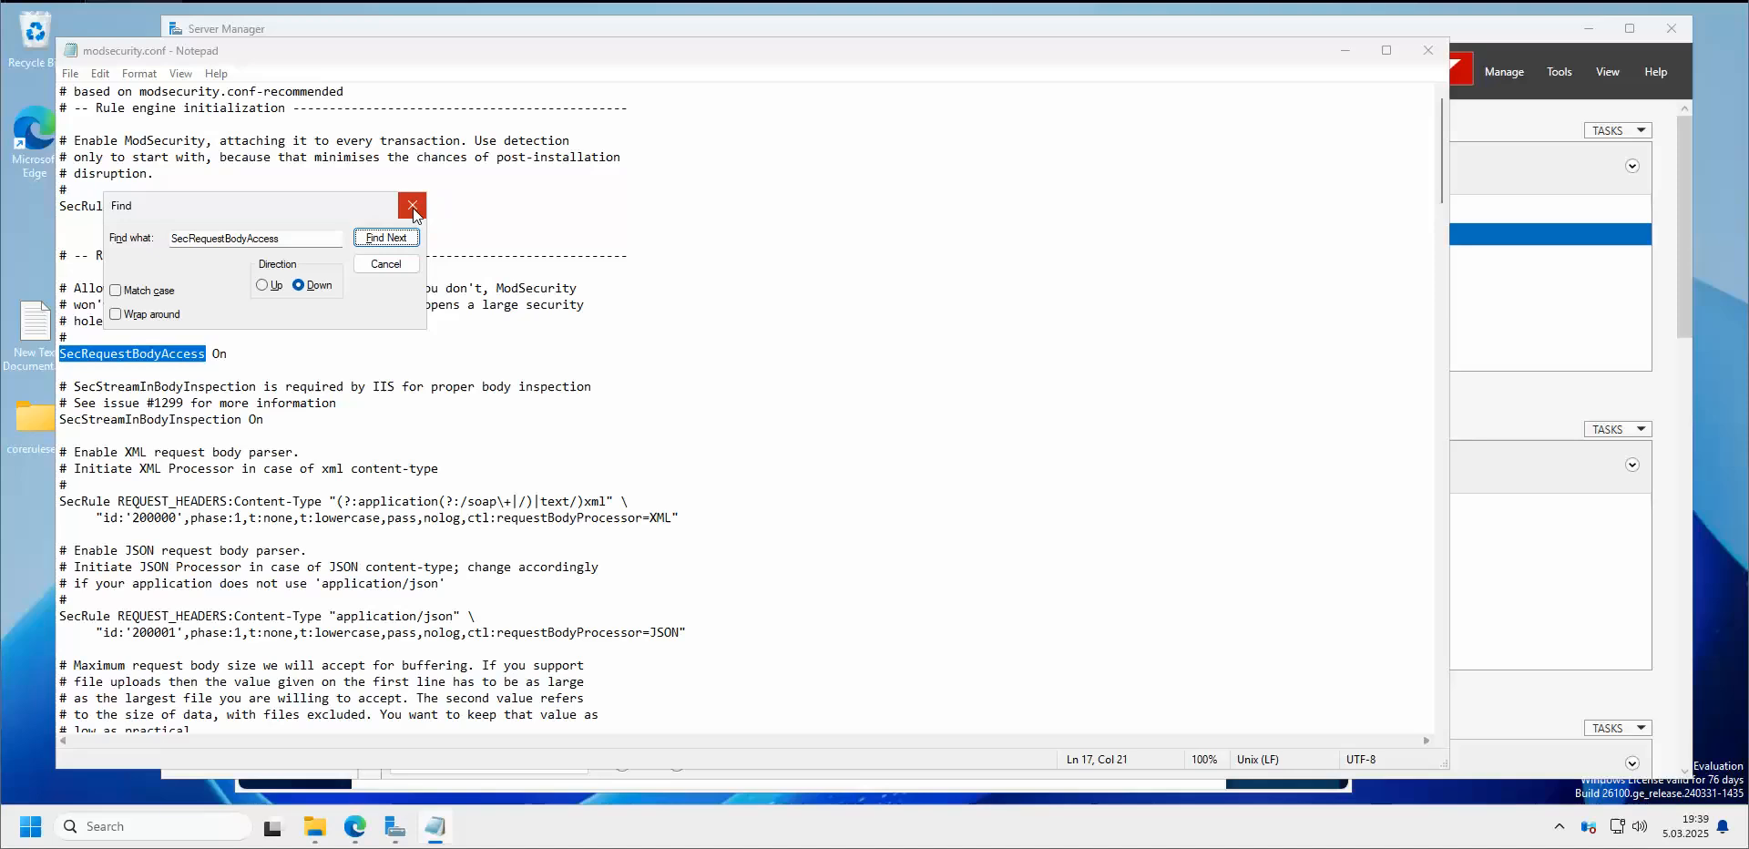
click(414, 209)
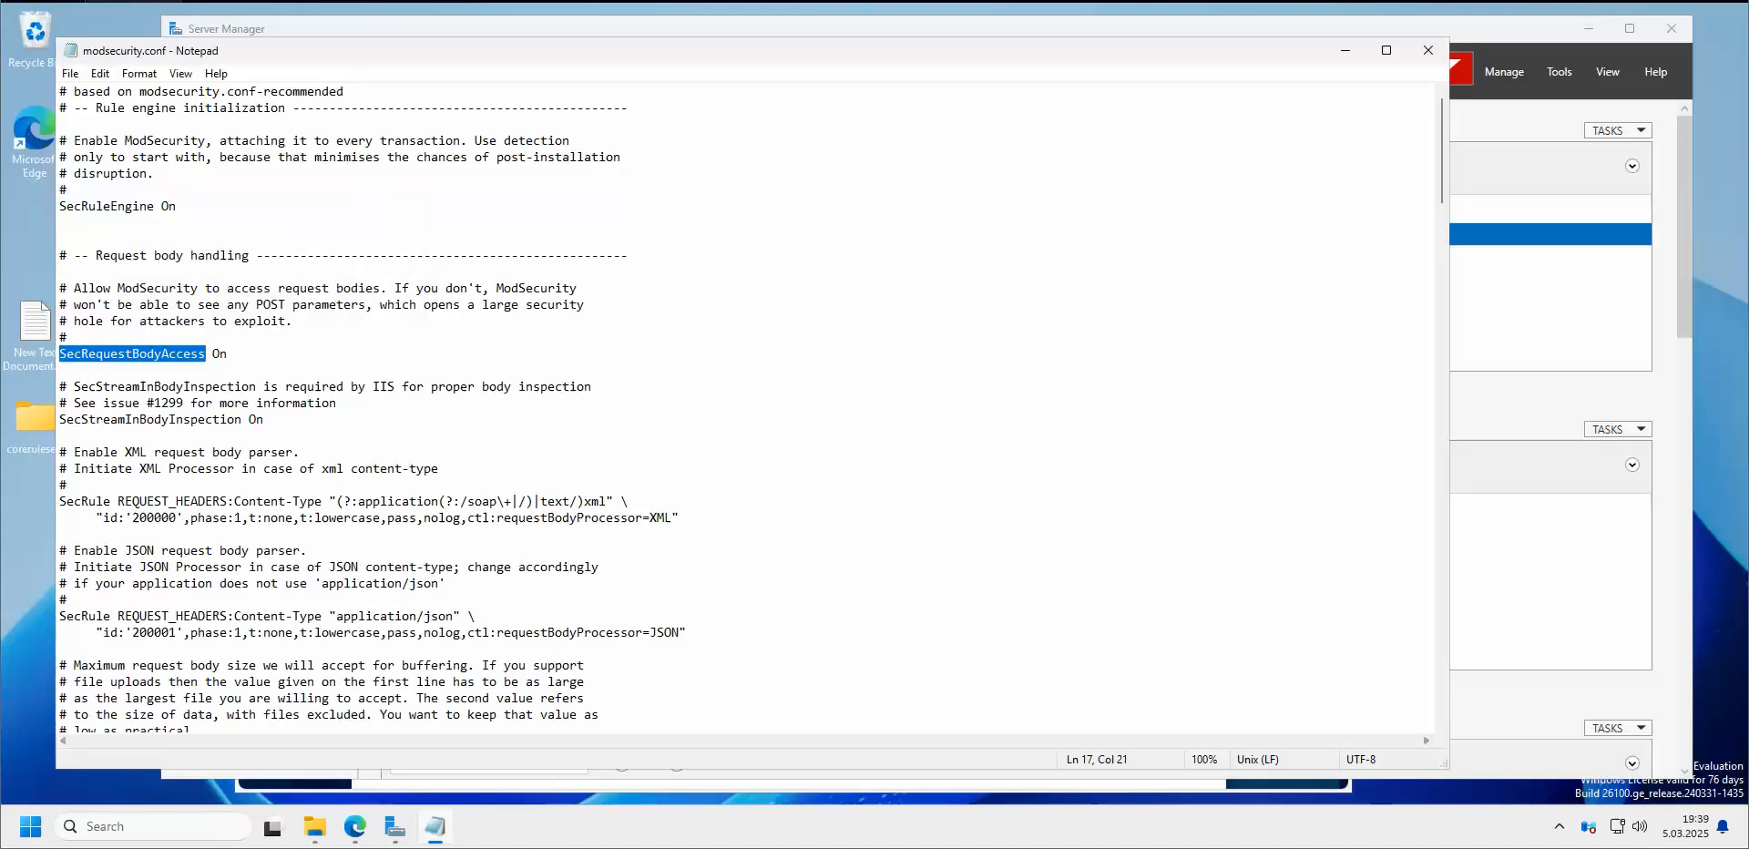
Copy the directive name SecResponseBodyAccess from the Word document and search modsecurity.conf in Notepad for it
key(alt+Tab)
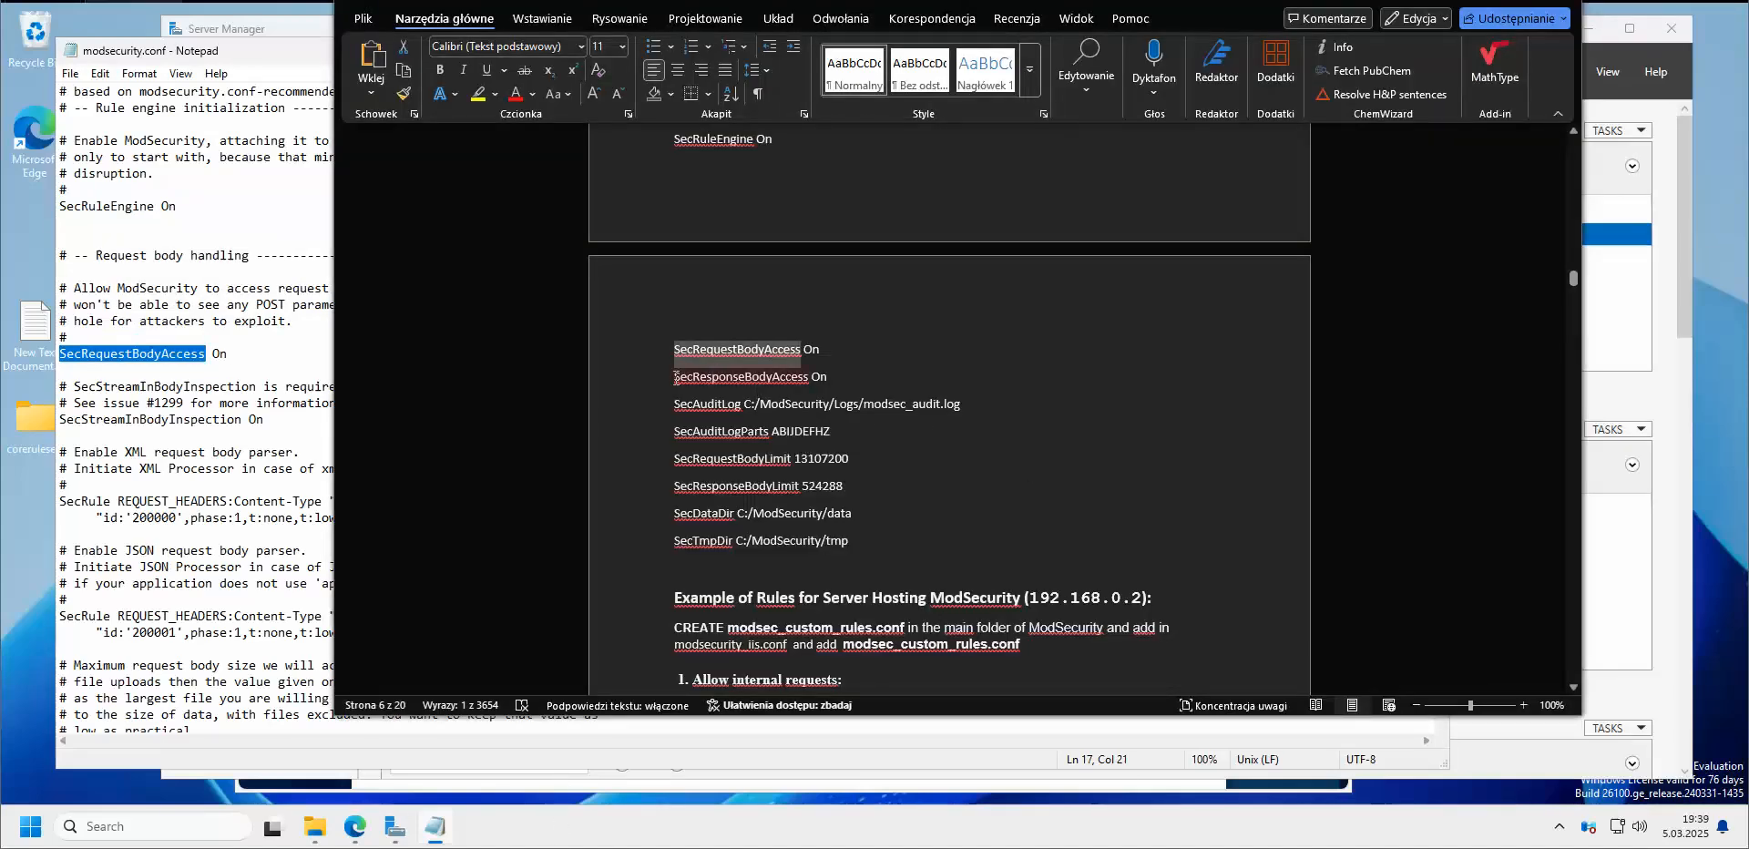
drag(674, 378, 812, 378)
key(ctrl+c)
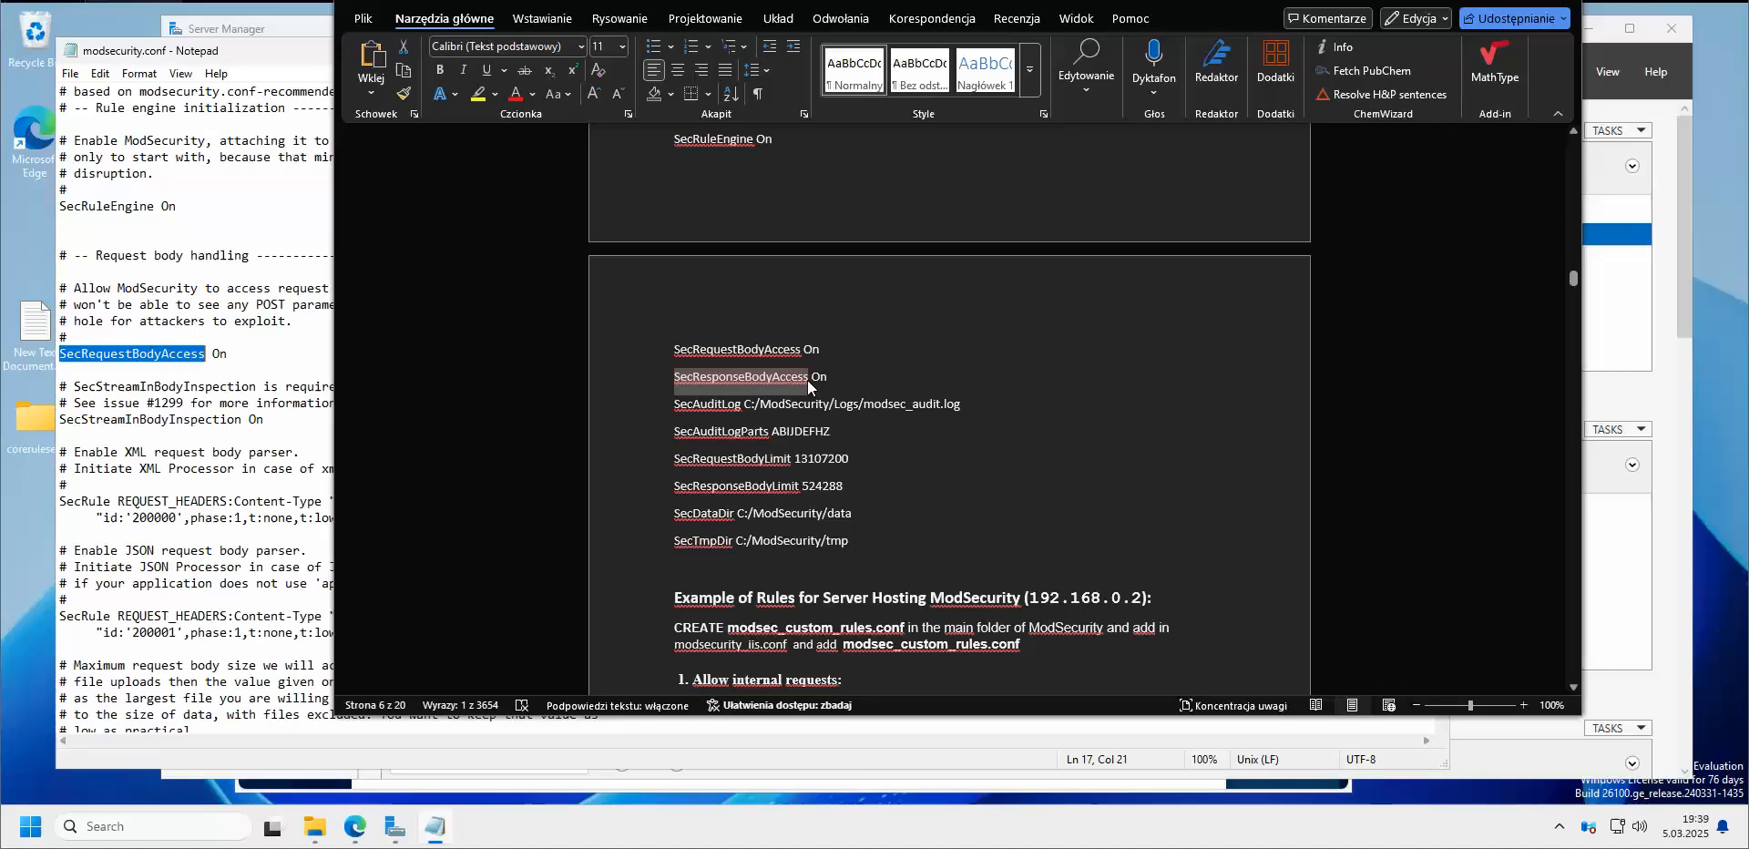
key(alt+Tab)
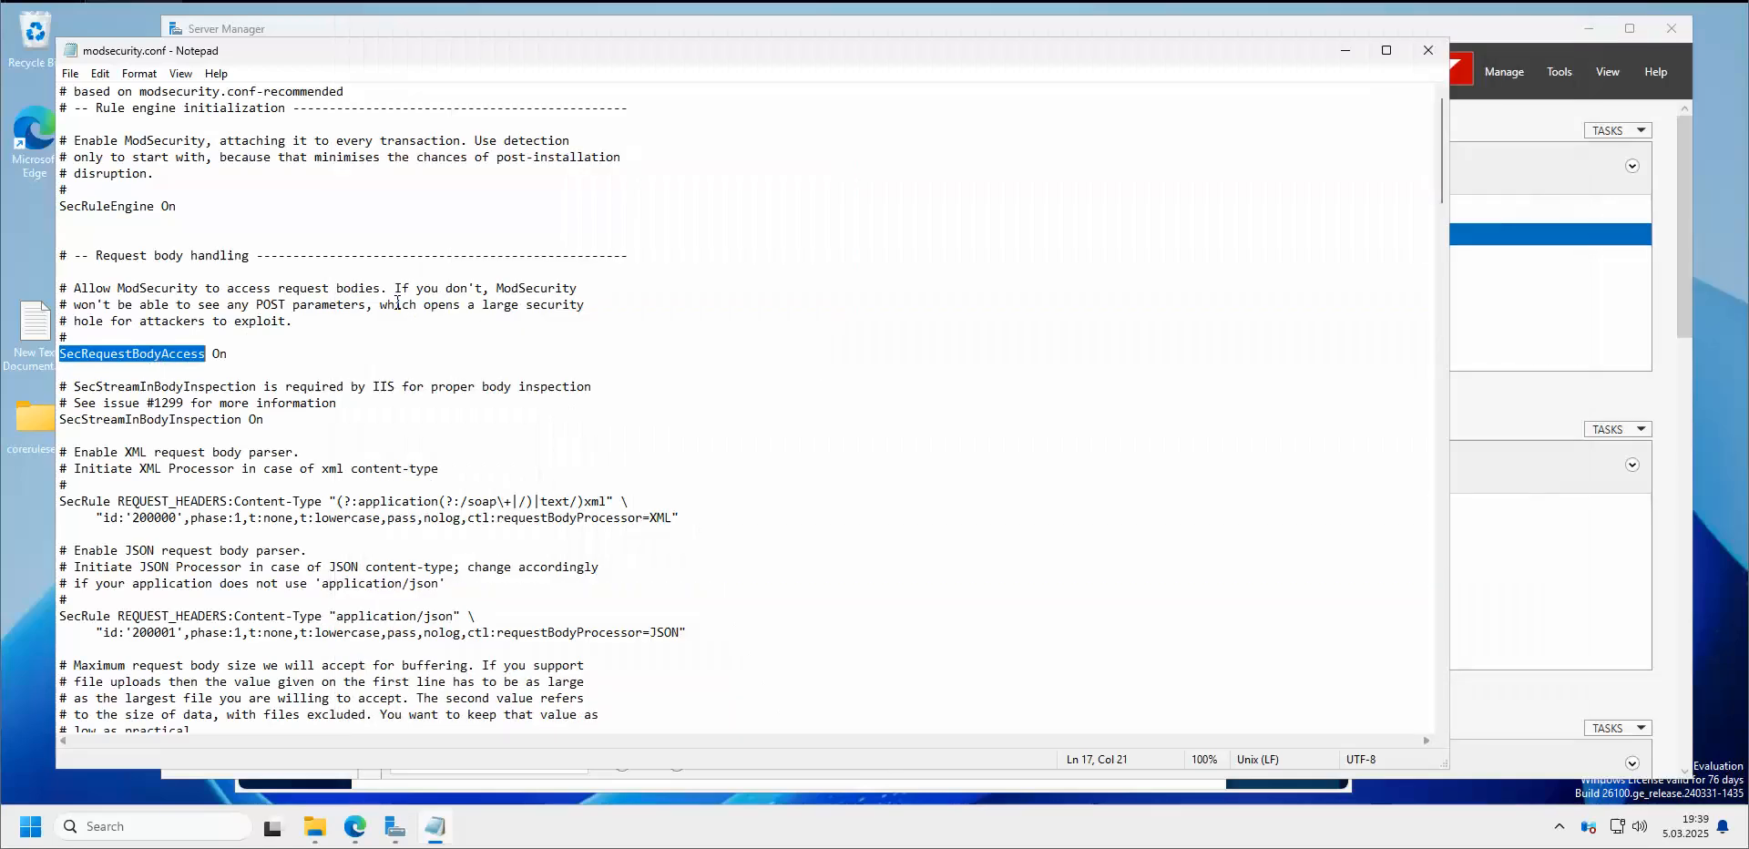
key(ctrl+f)
key(BackSpace)
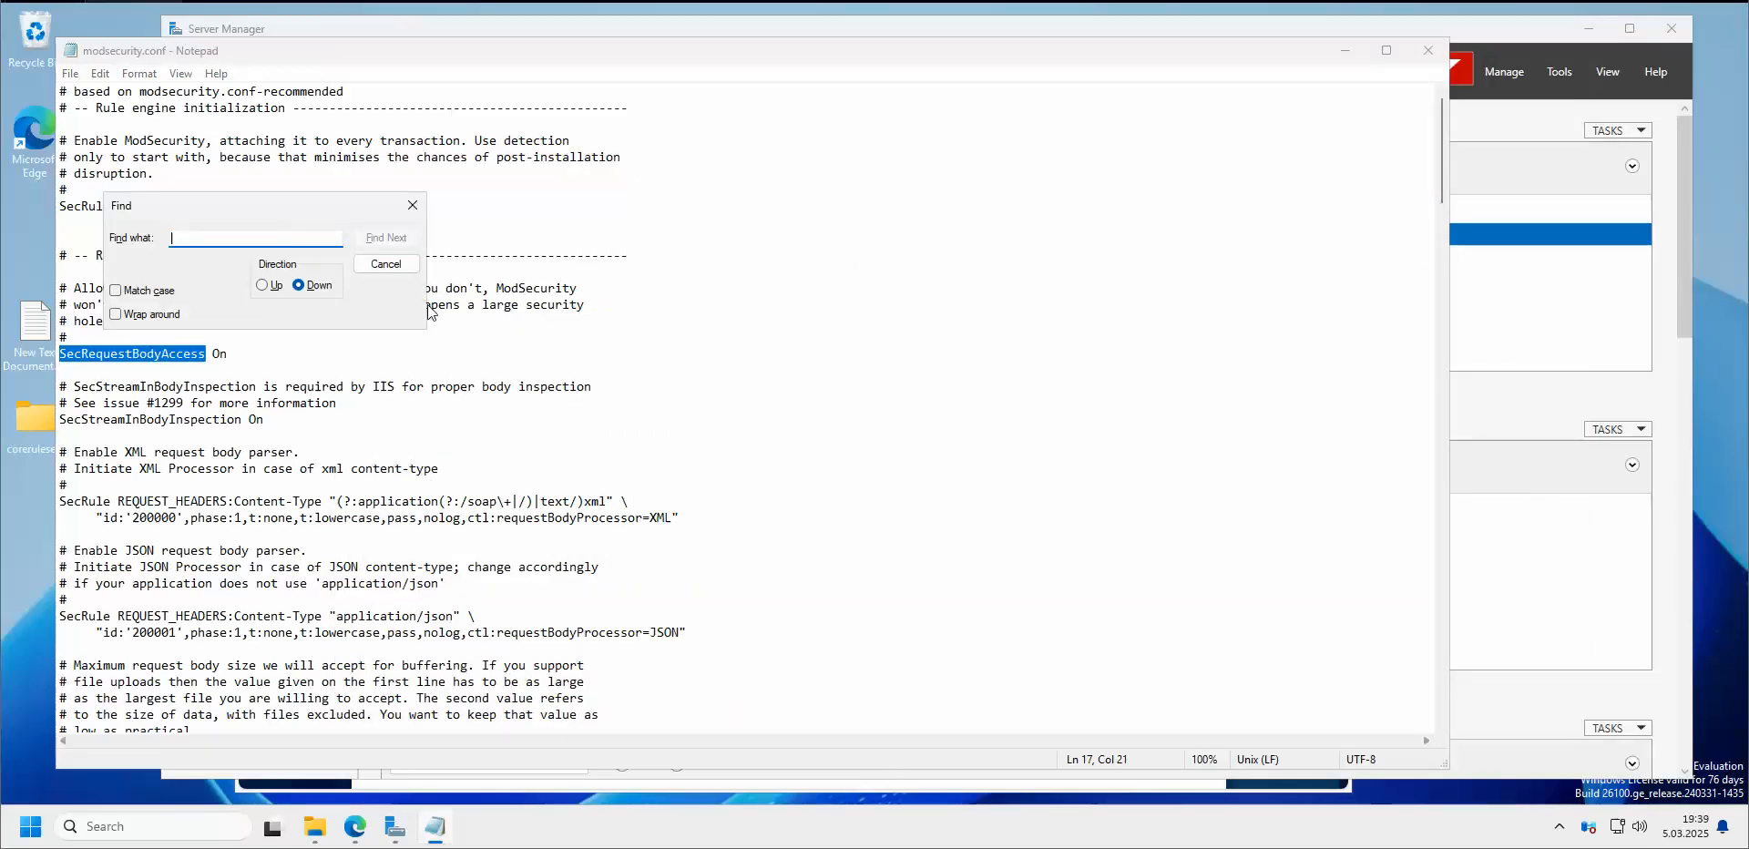
key(ctrl+v)
click(386, 238)
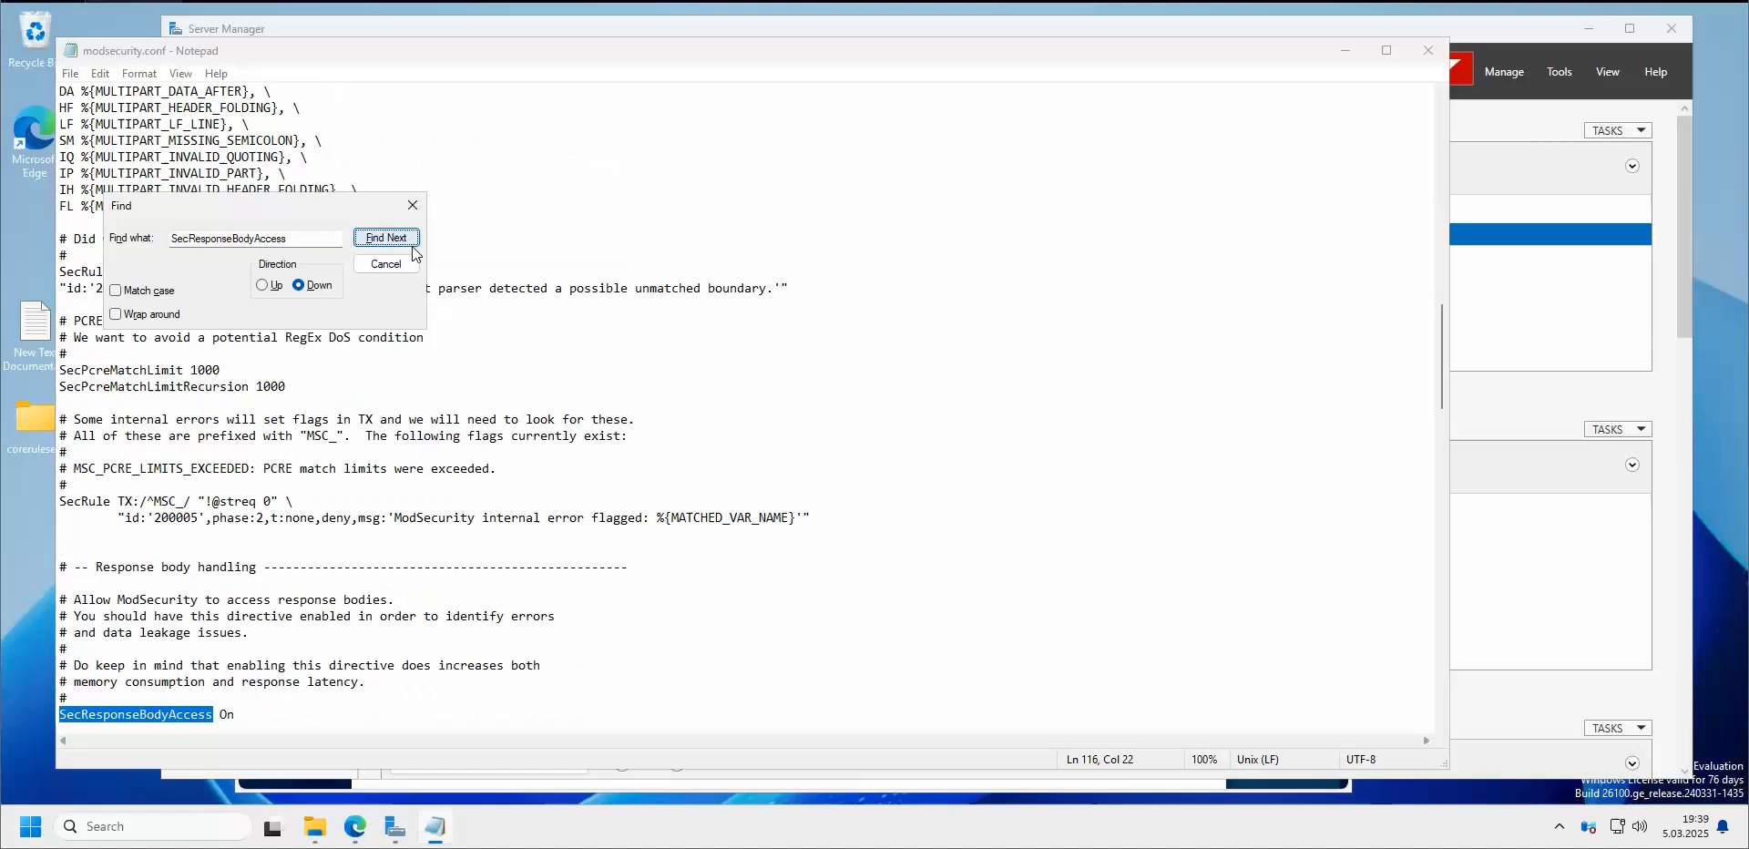
click(413, 205)
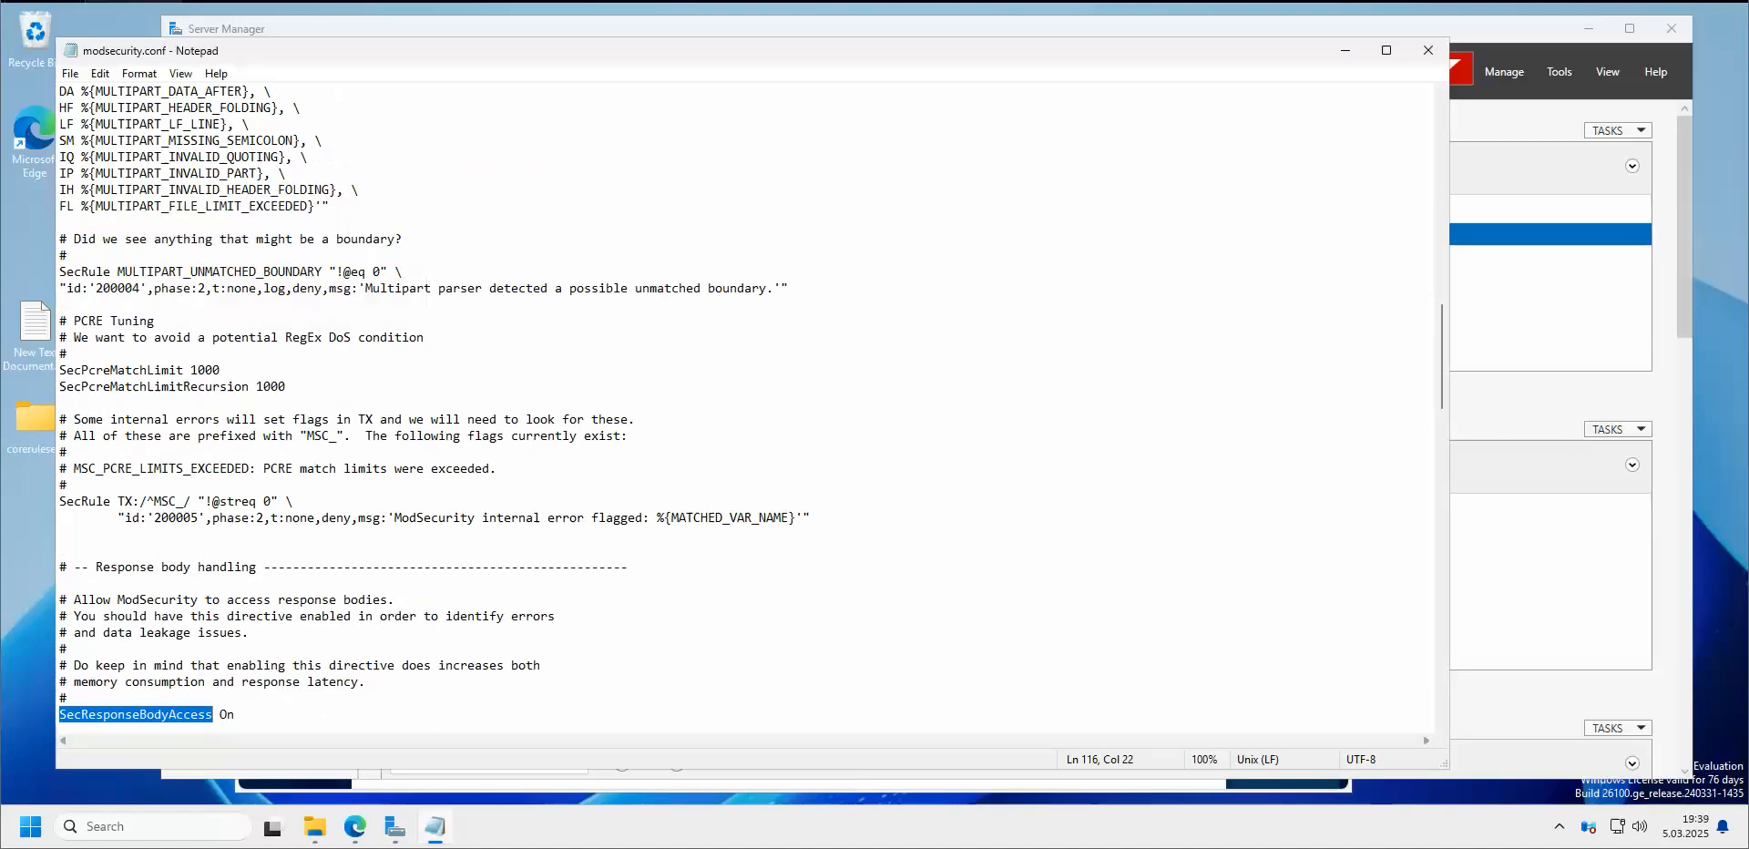
Copy the directive name SecAuditLog from the Word document and search modsecurity.conf in Notepad for it
key(alt+Tab)
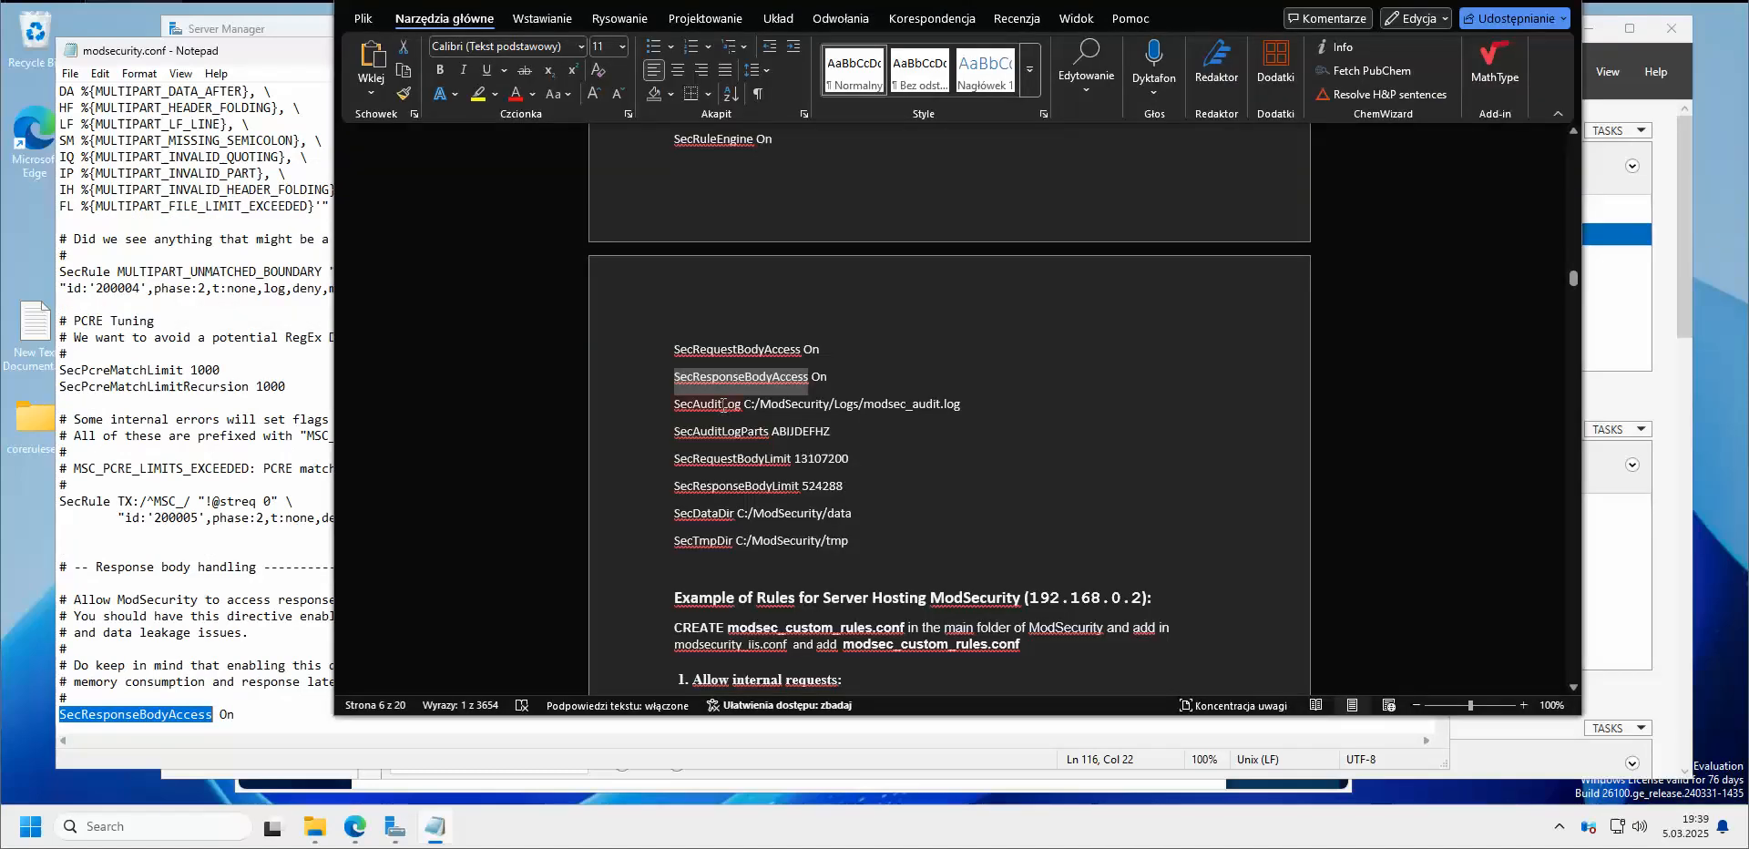
drag(676, 404, 743, 403)
key(ctrl+c)
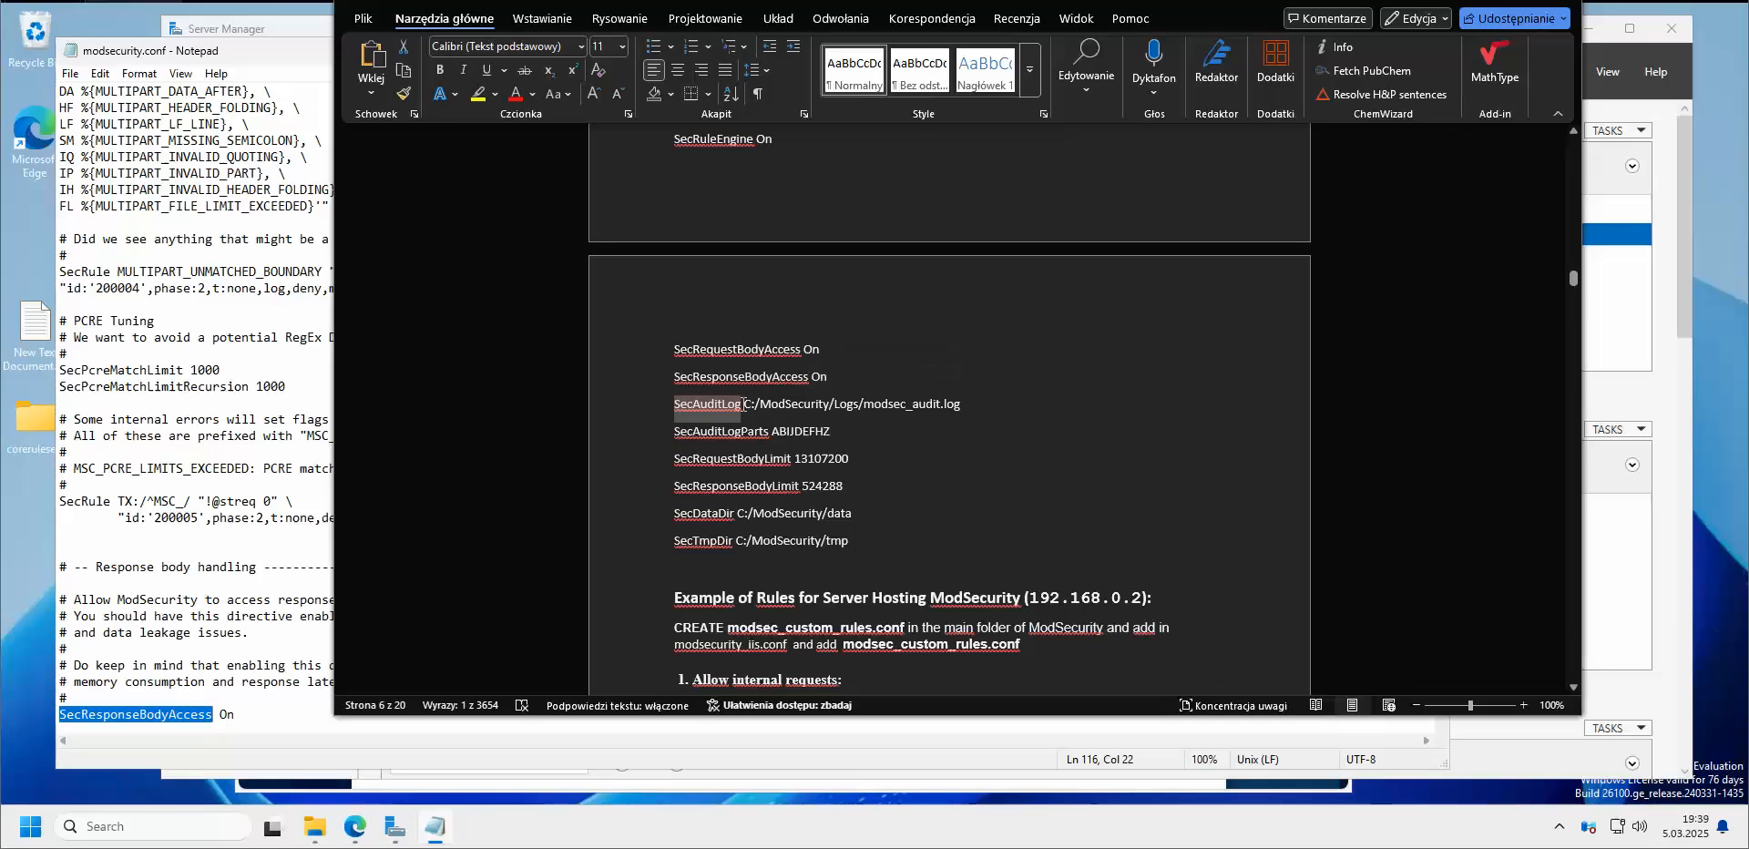
key(alt+Tab)
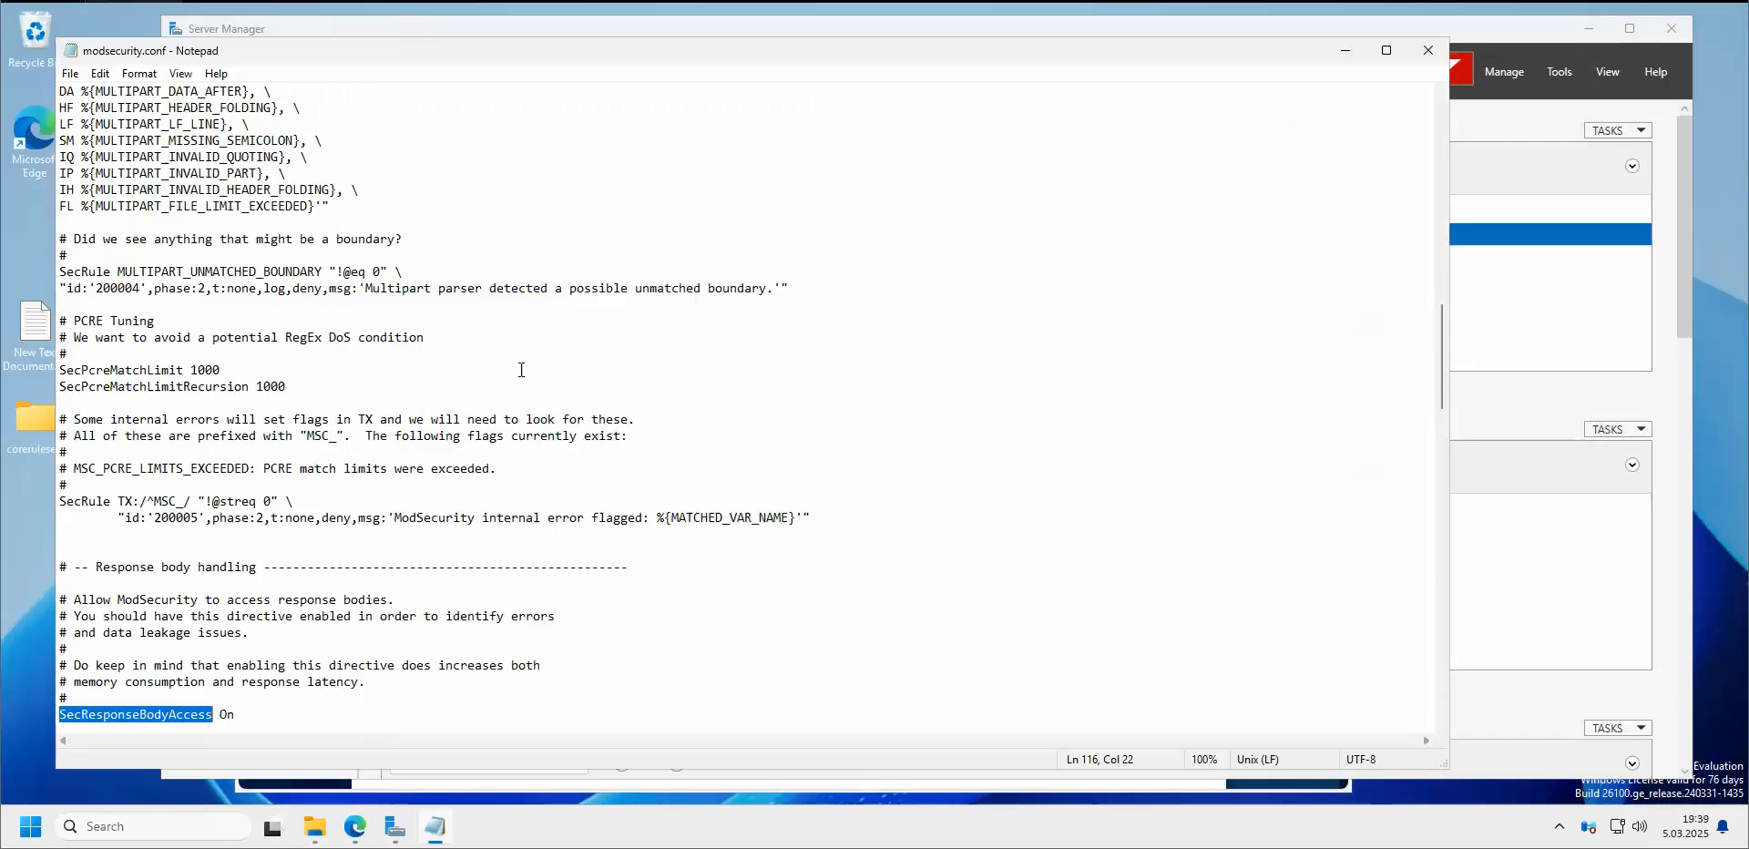
key(ctrl+f)
key(BackSpace)
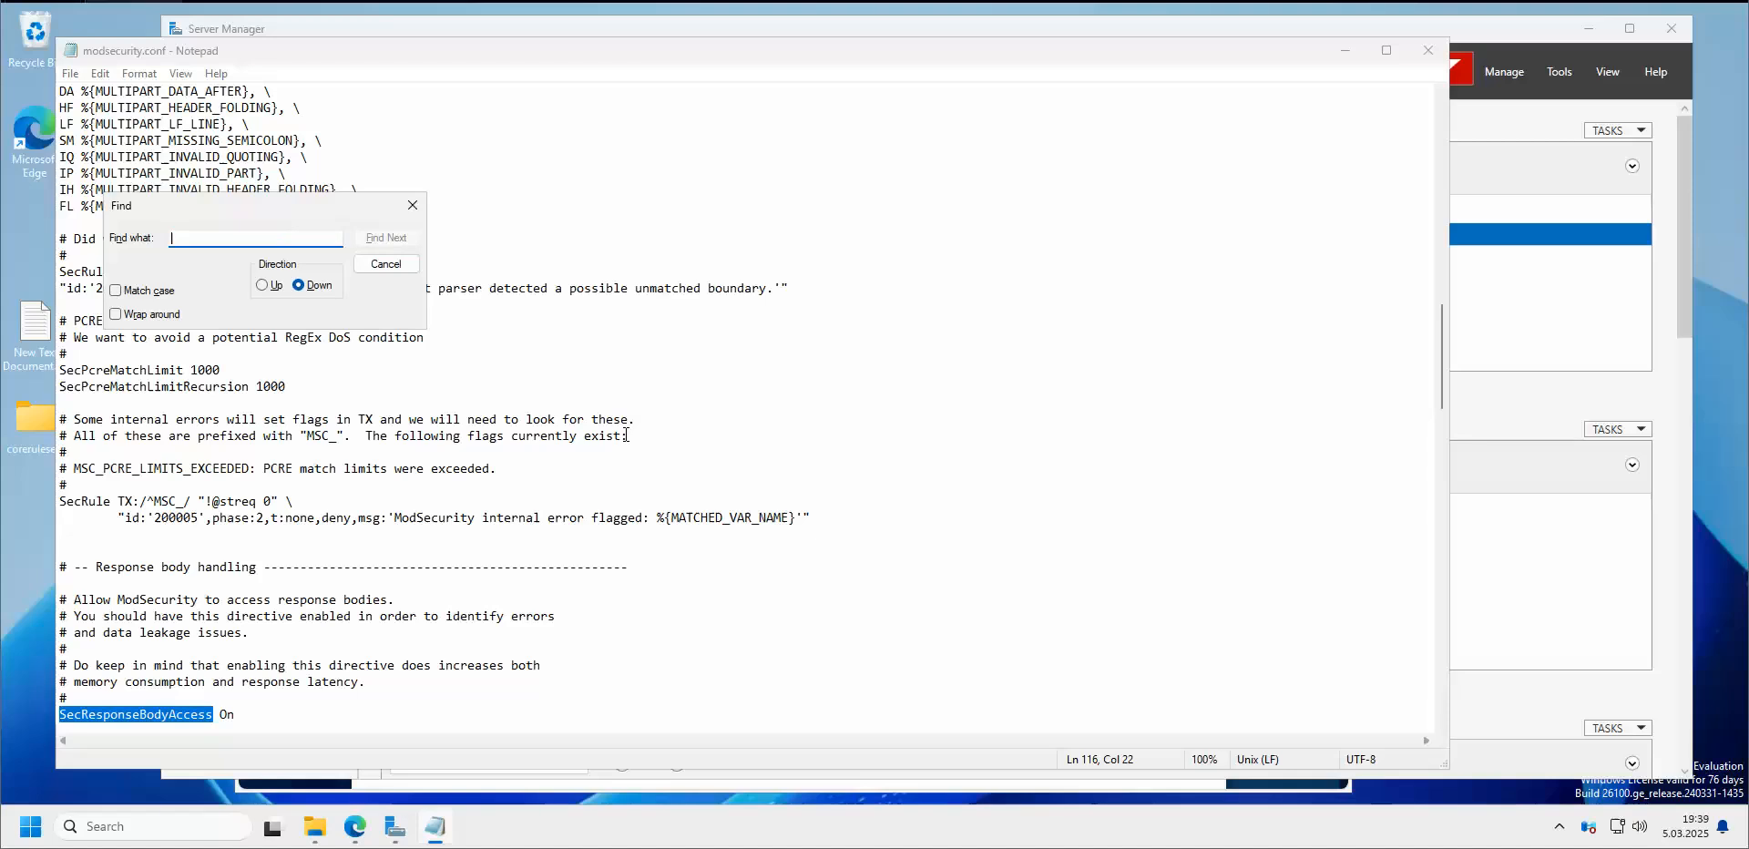
key(ctrl+v)
click(397, 239)
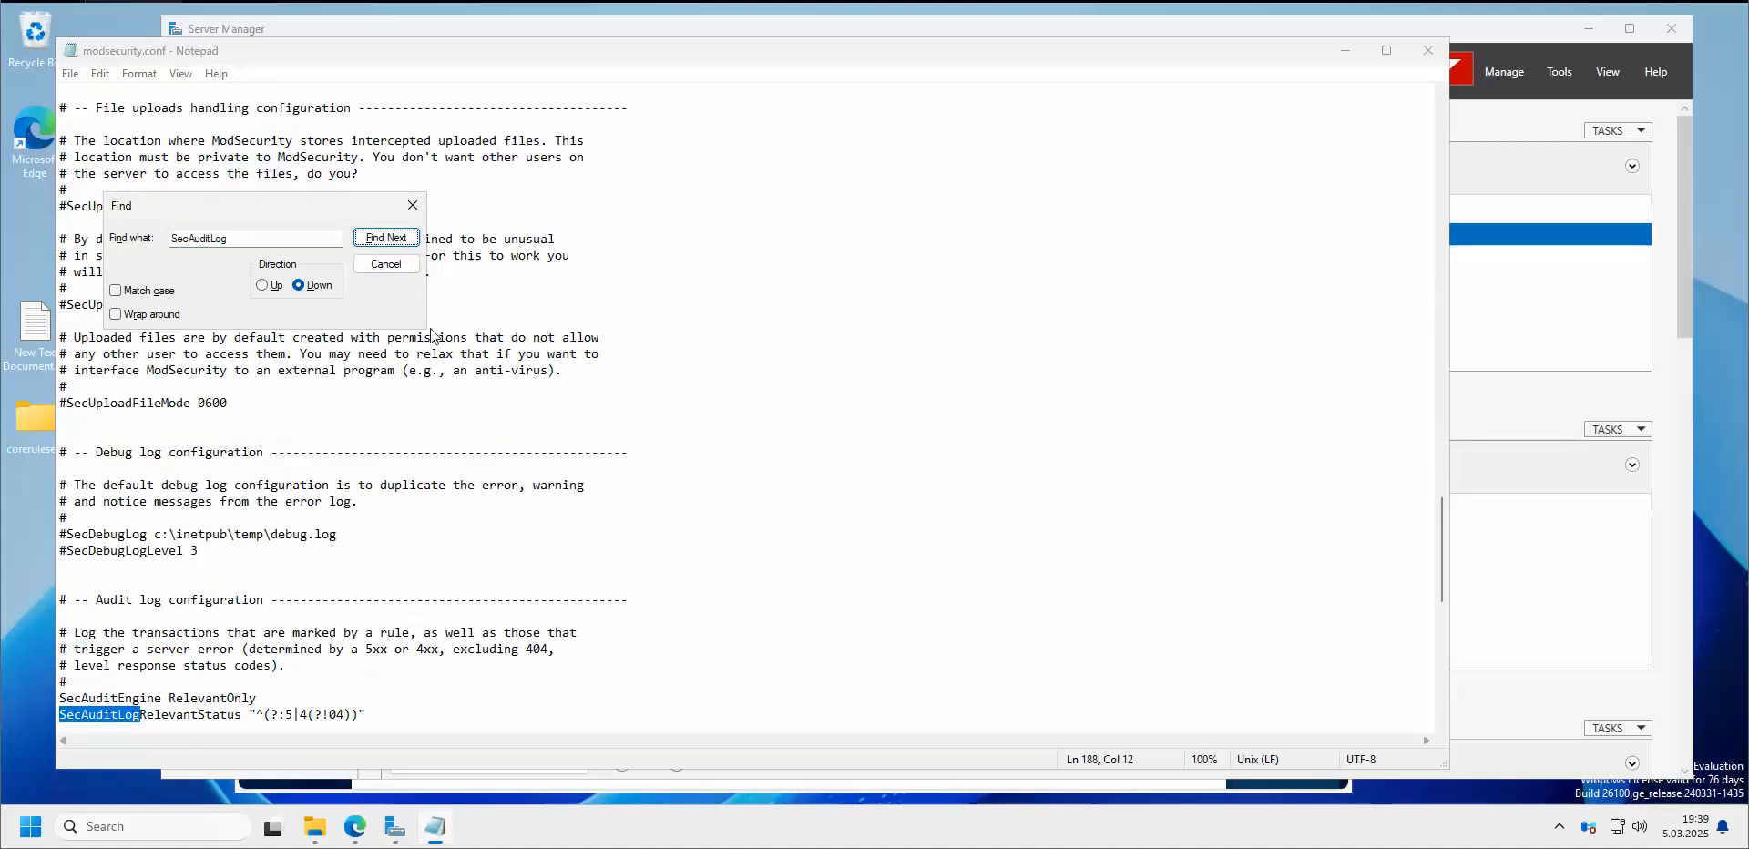
Compare the audit log configuration section of modsecurity.conf with the audit log directives in the Word document
scroll(443, 350, down, 1)
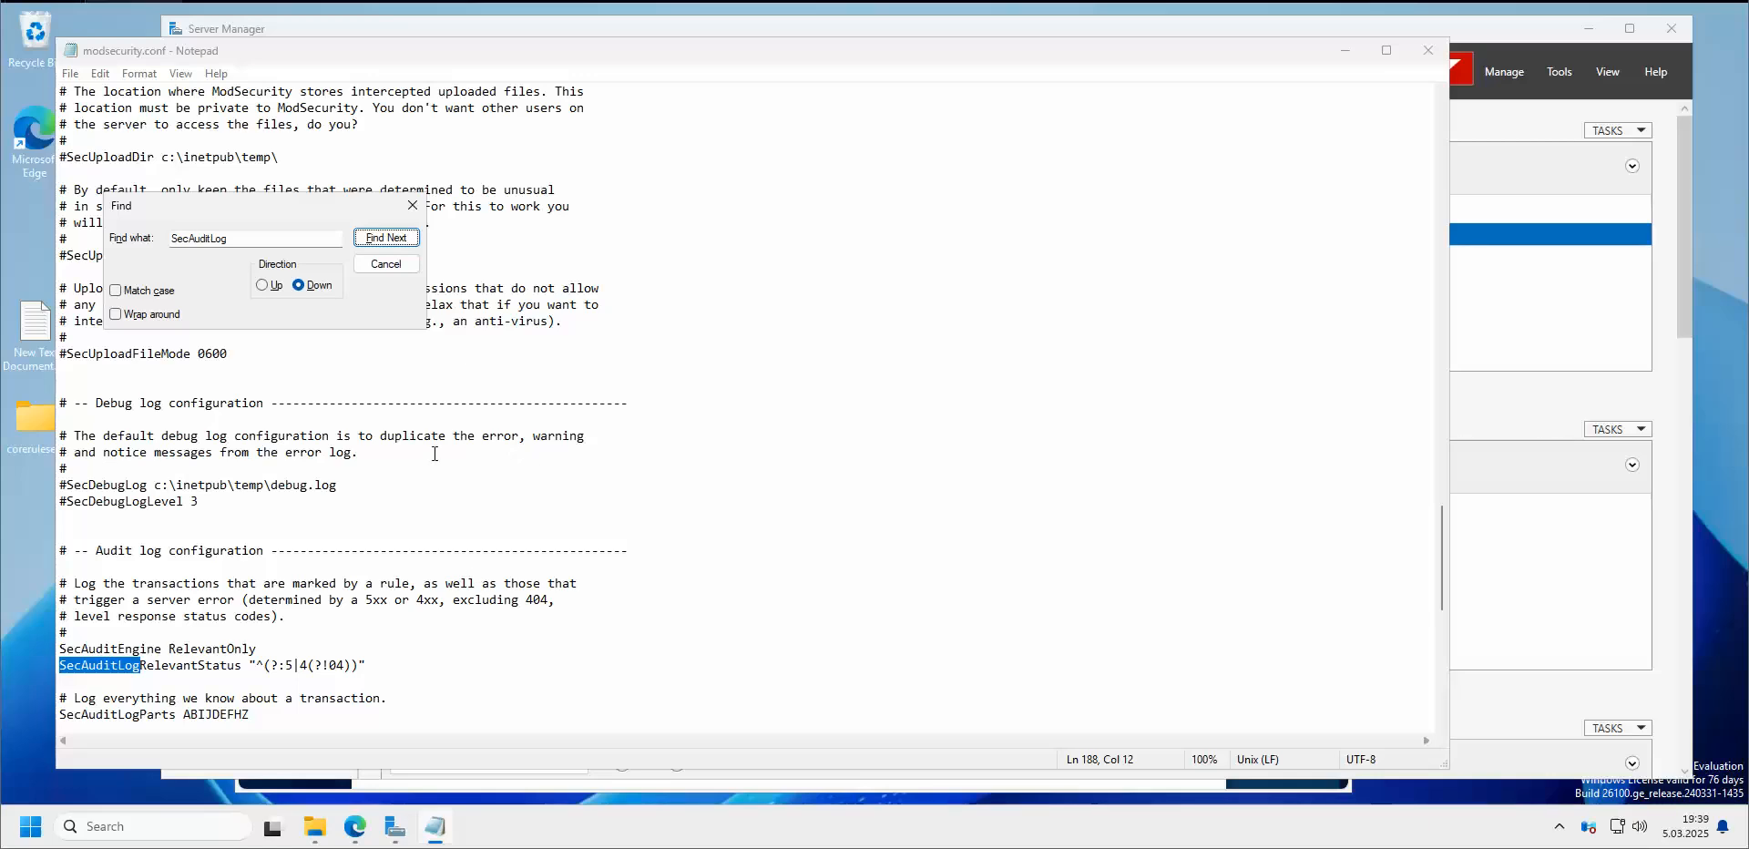
click(484, 848)
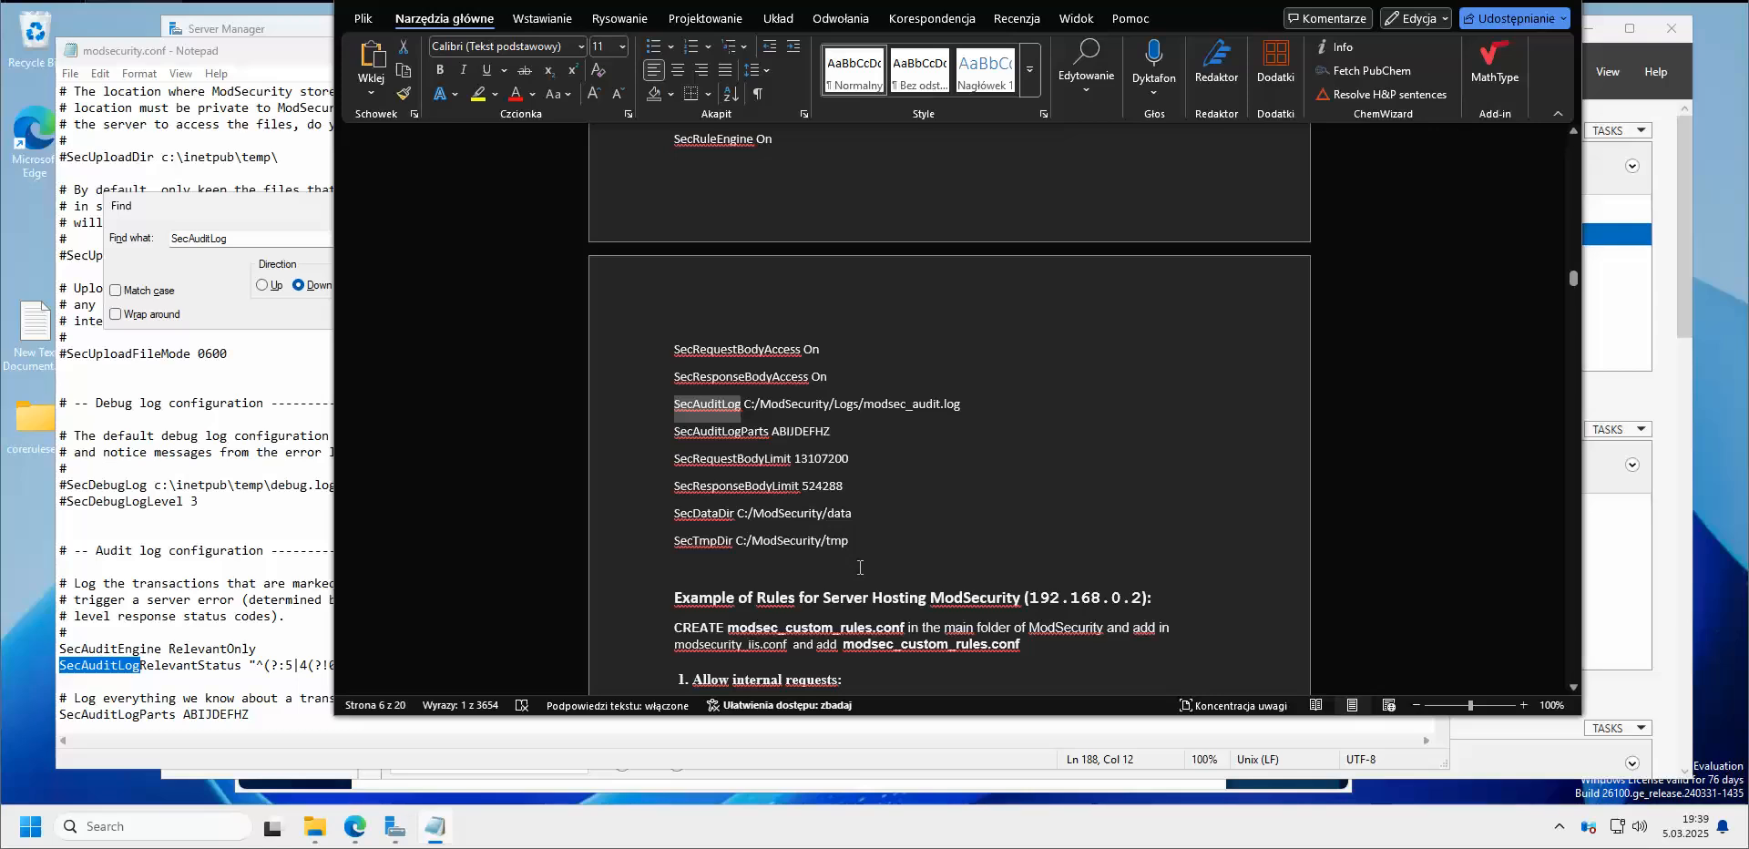
click(279, 586)
scroll(381, 547, down, 2)
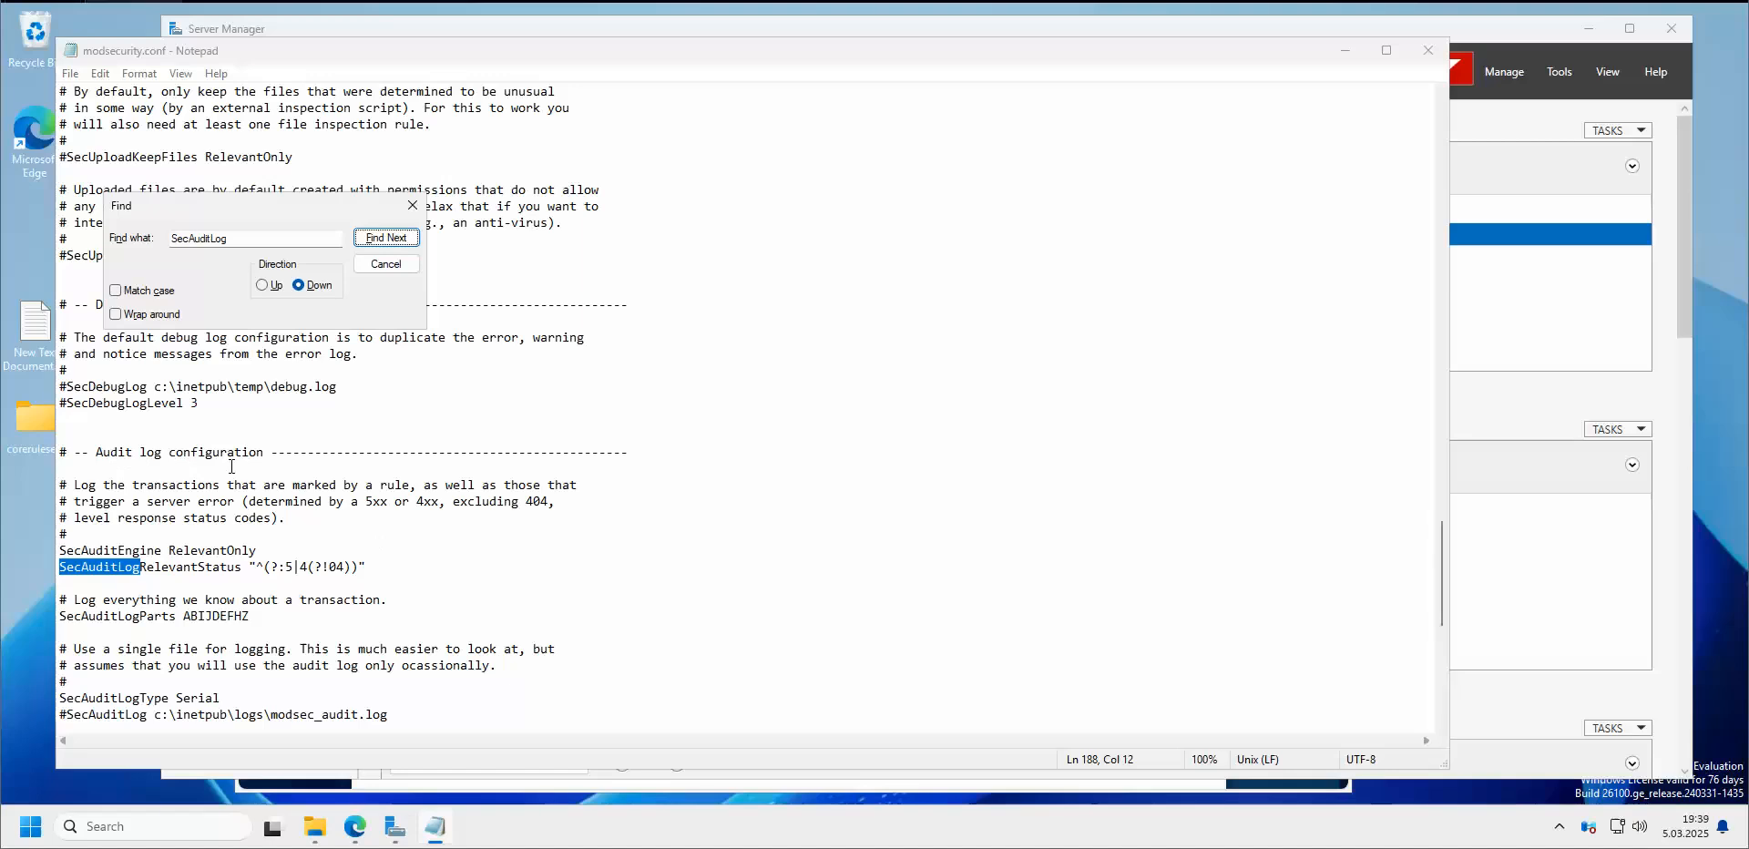
scroll(231, 466, down, 2)
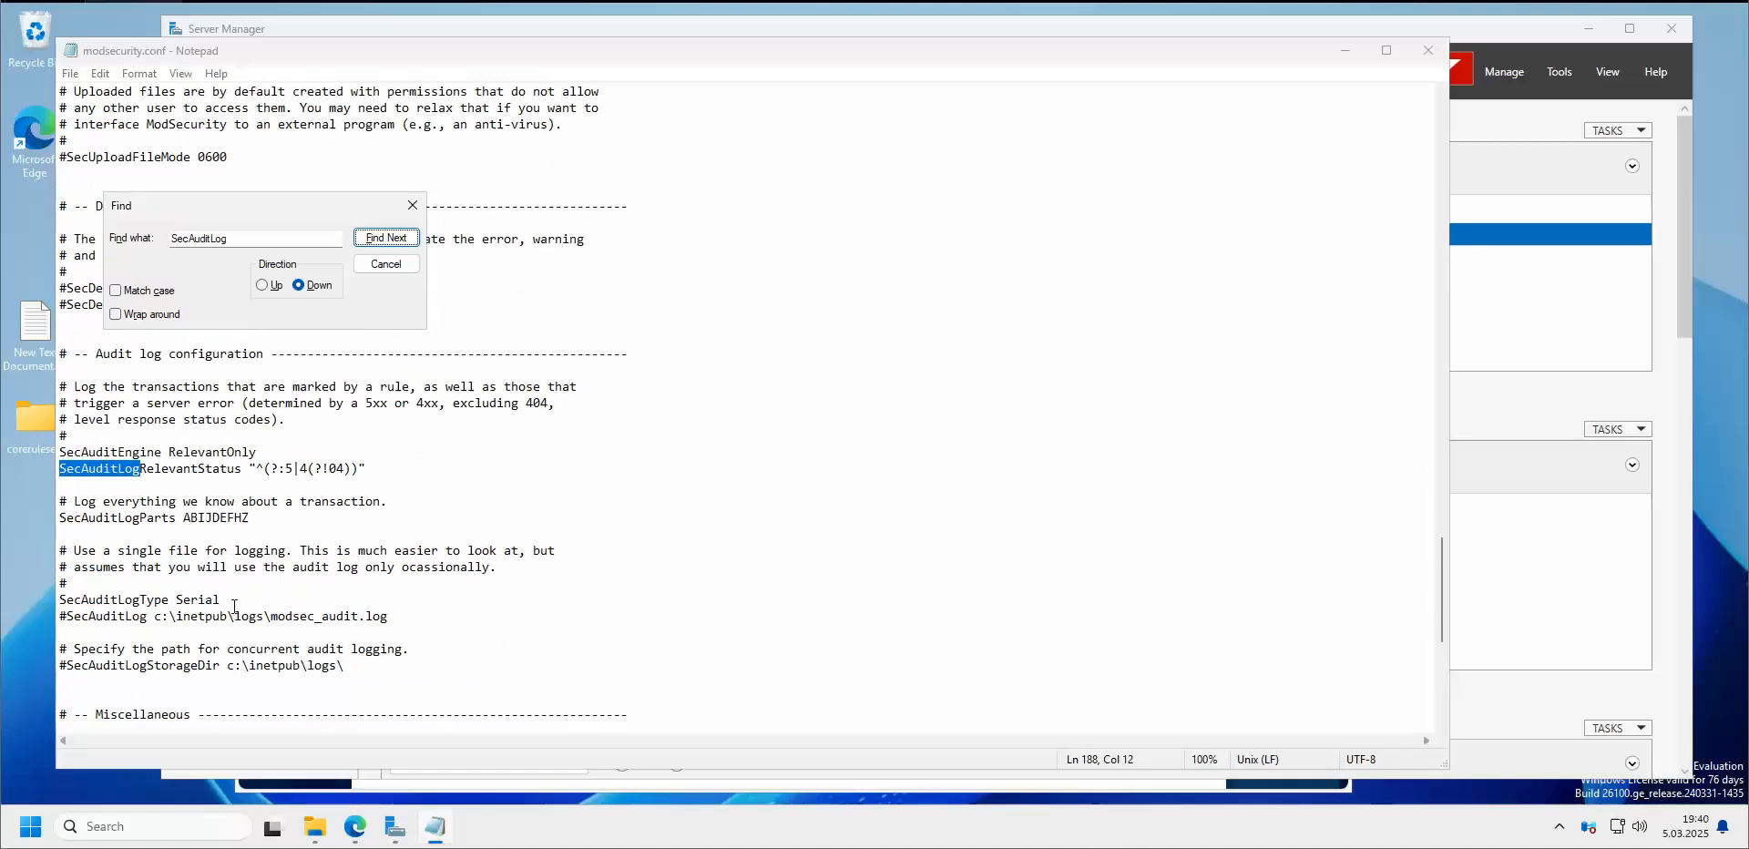
scroll(240, 607, down, 1)
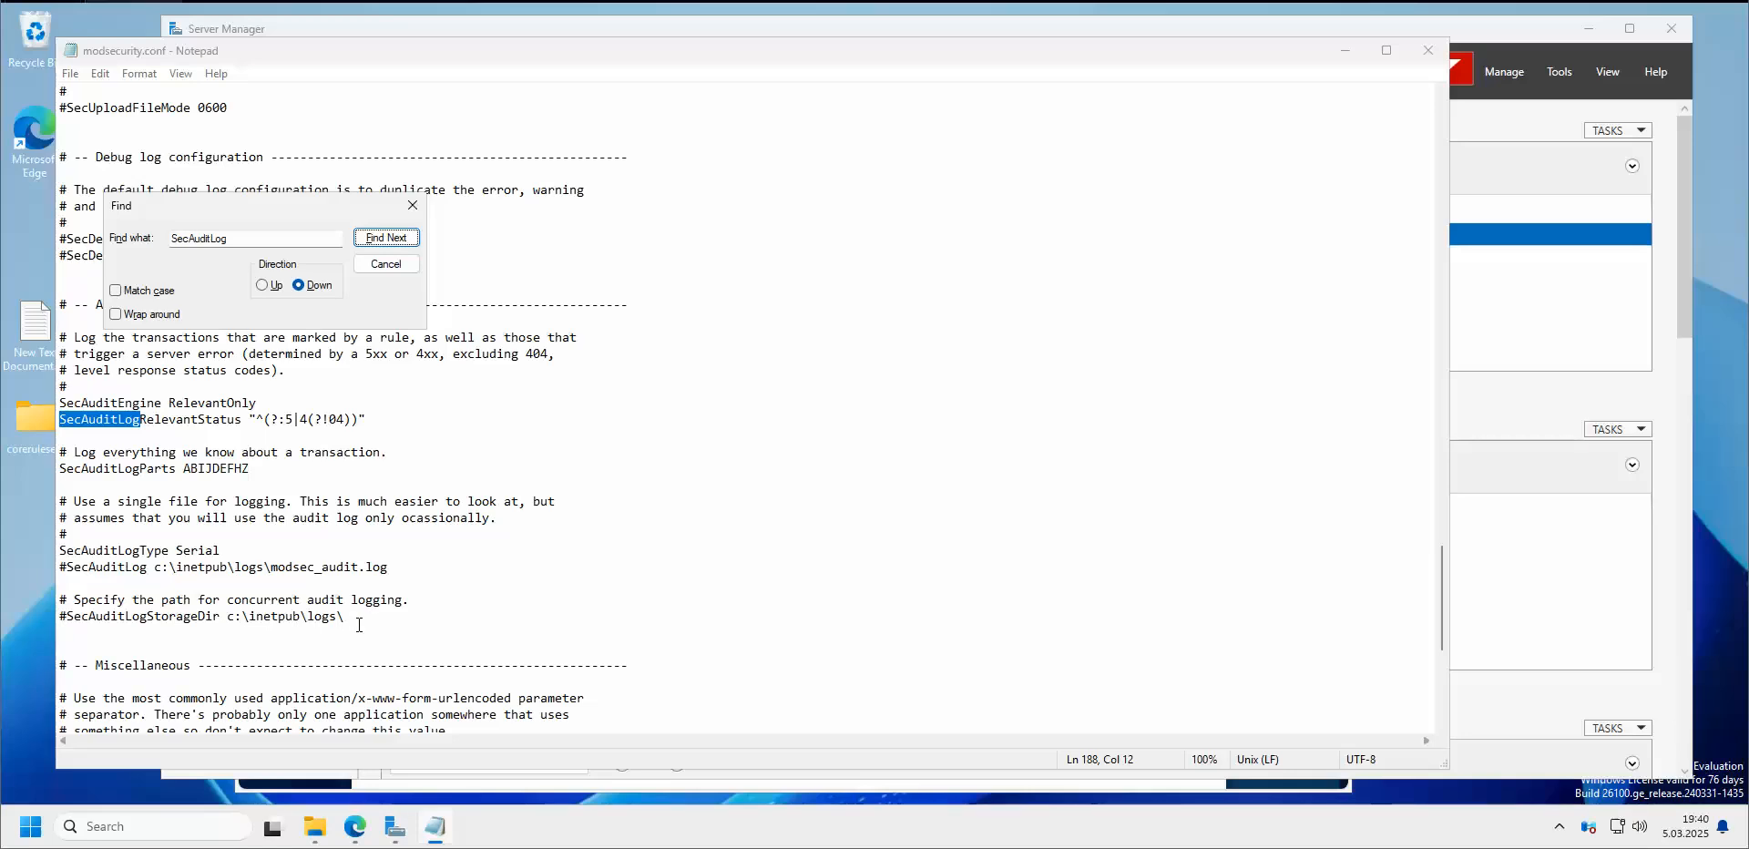
Examine the SecAuditLogStorageDir path, and switch to File Explorer to look up the drives available on the server
drag(344, 617, 231, 619)
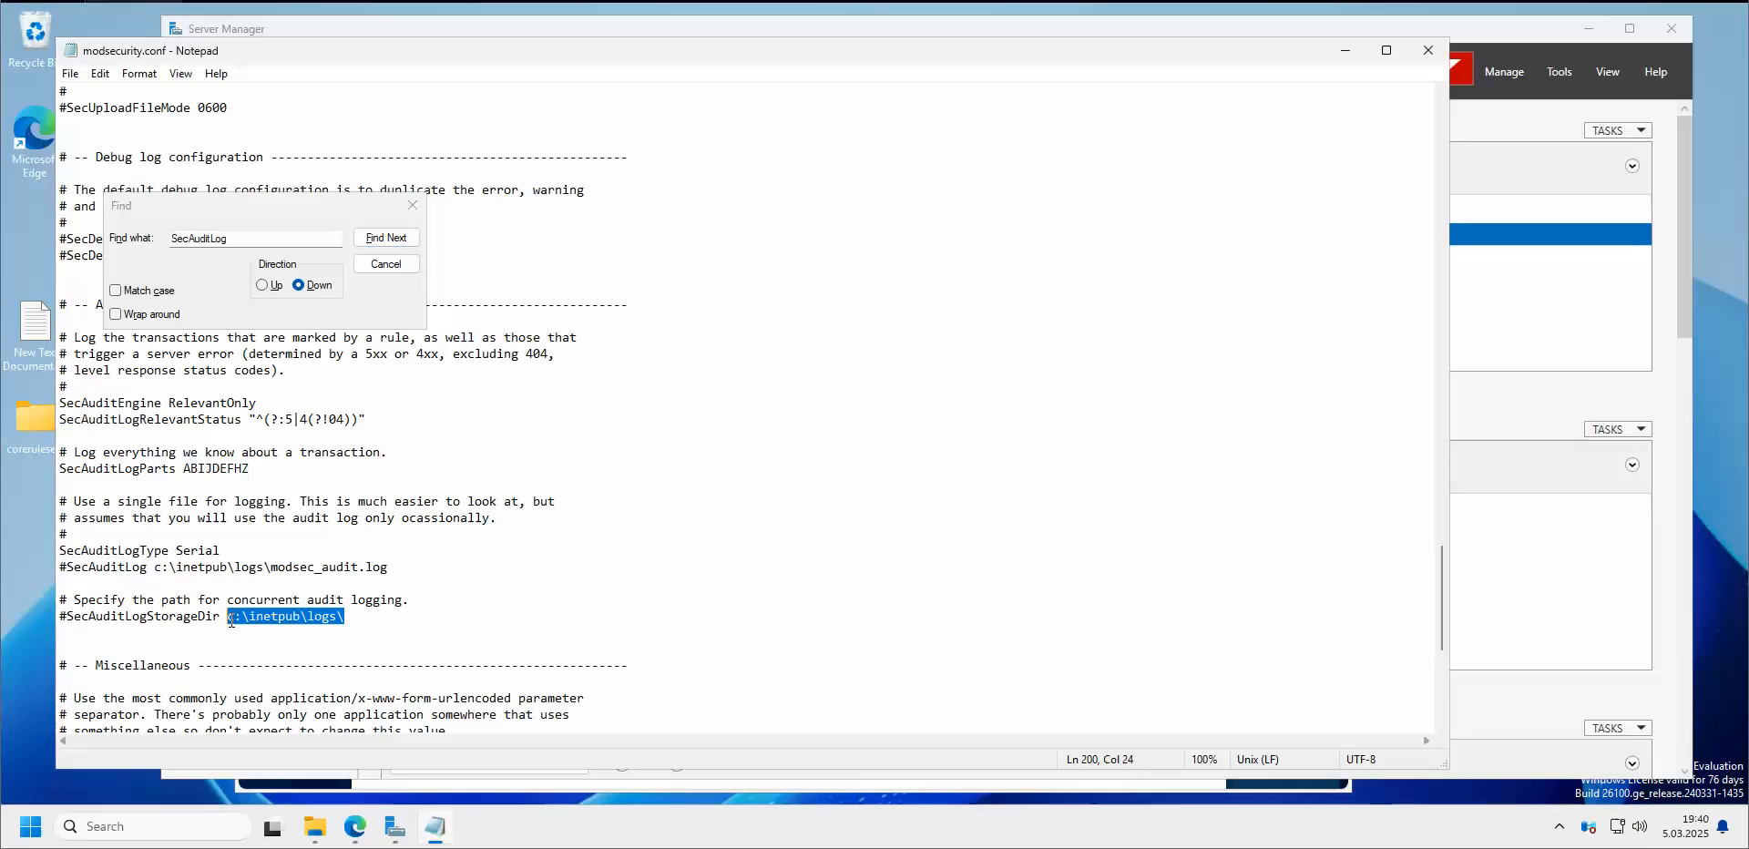
drag(345, 617, 227, 623)
click(236, 619)
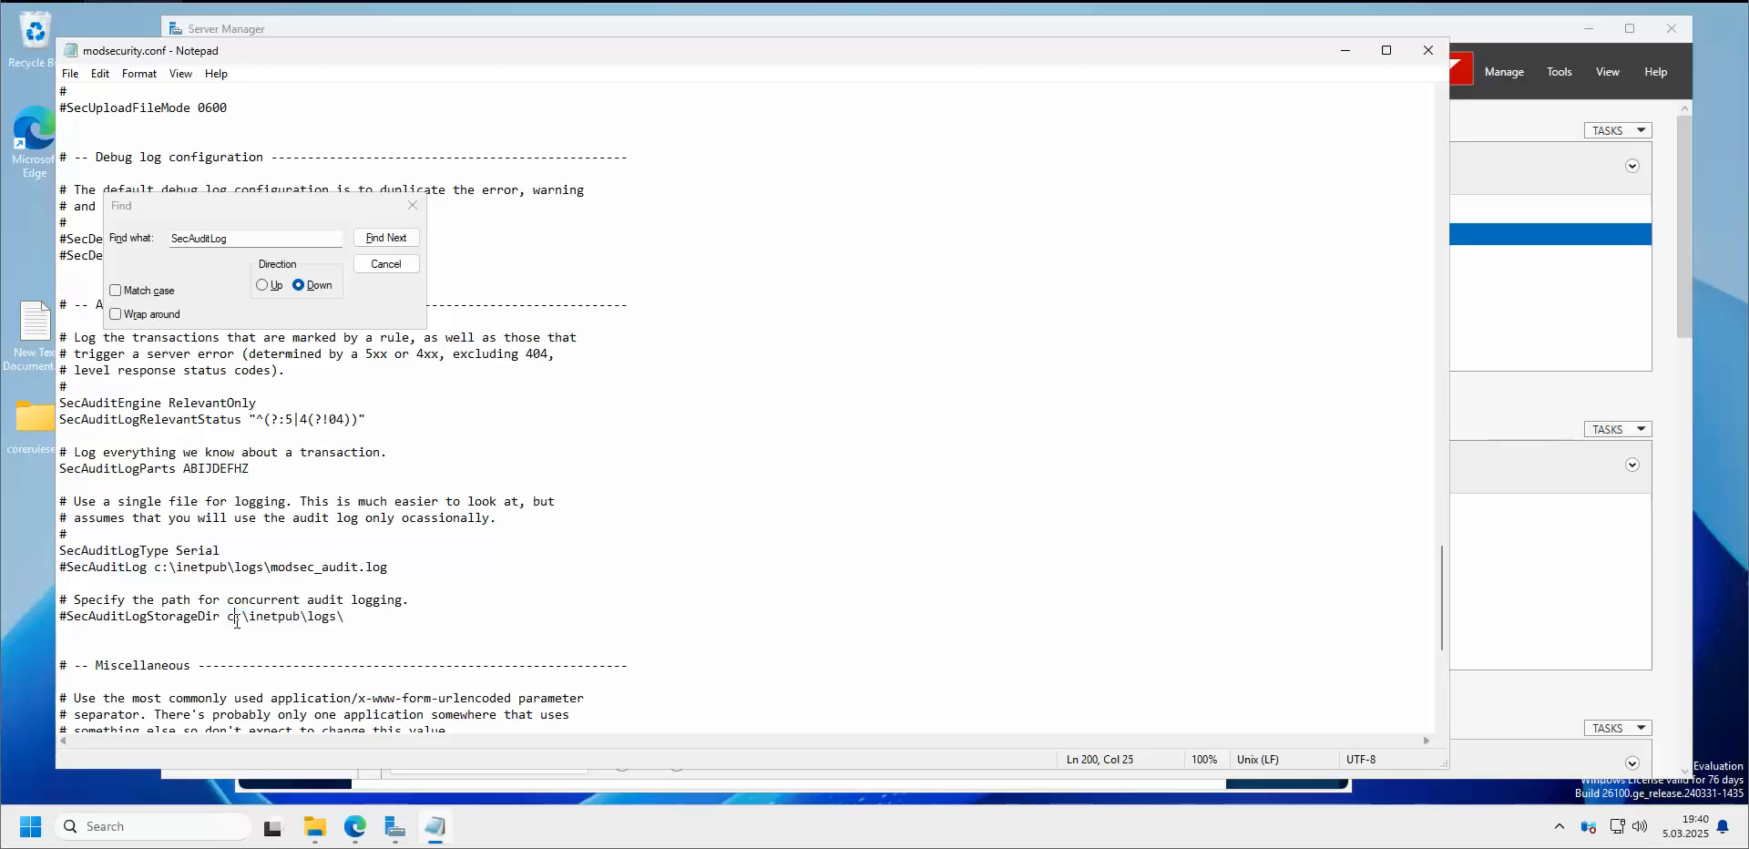
click(350, 619)
click(314, 826)
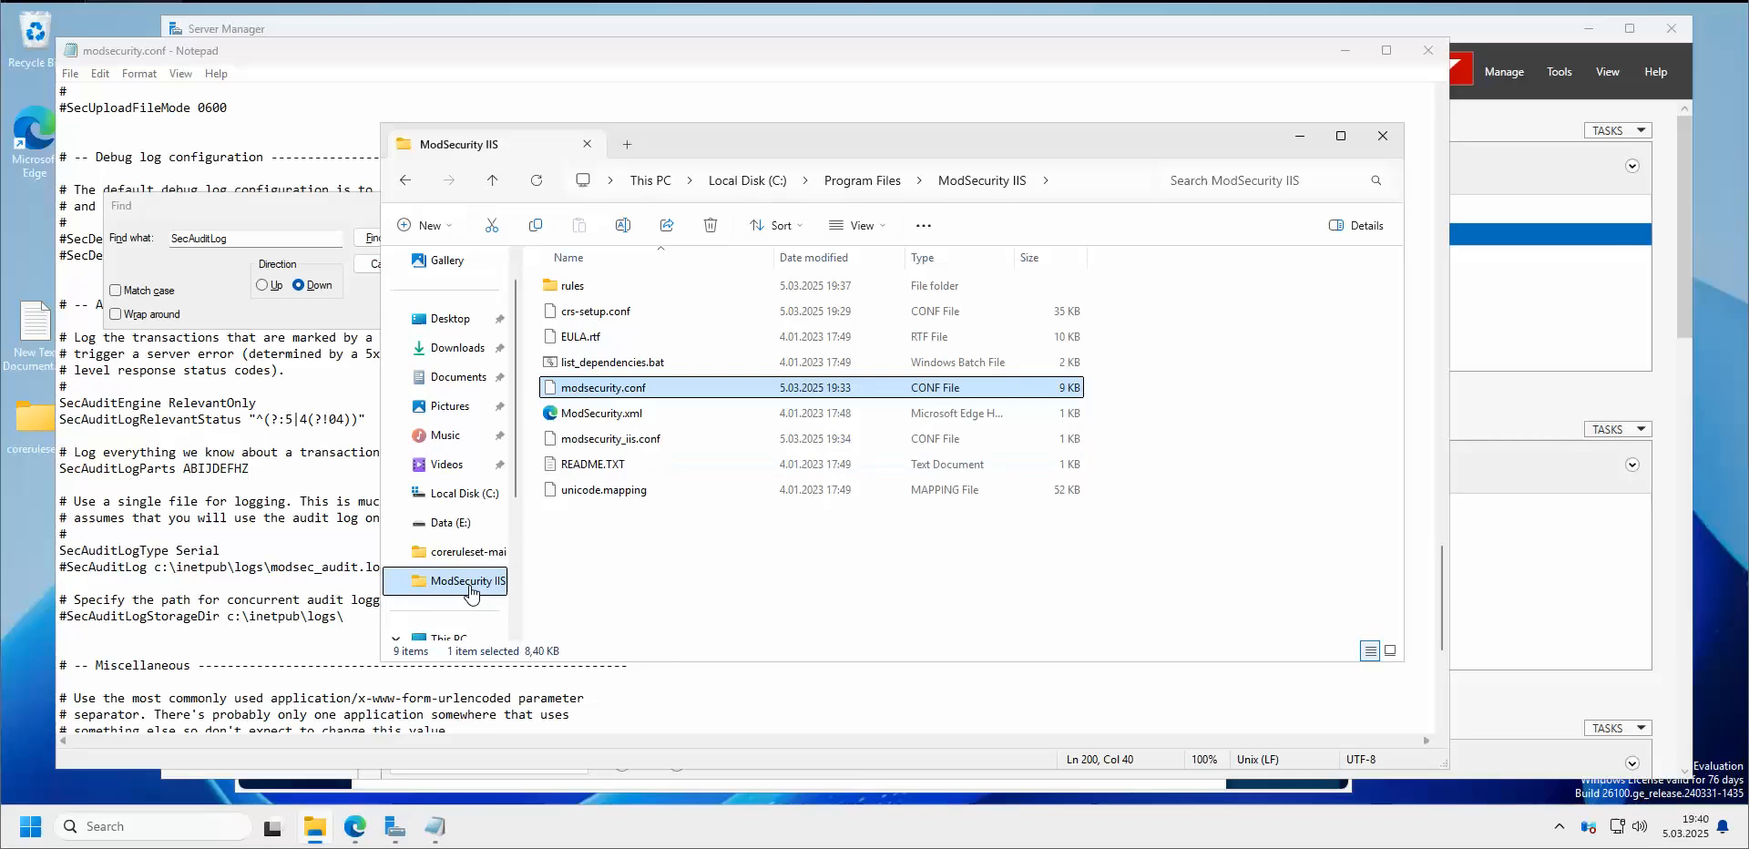
scroll(474, 556, down, 3)
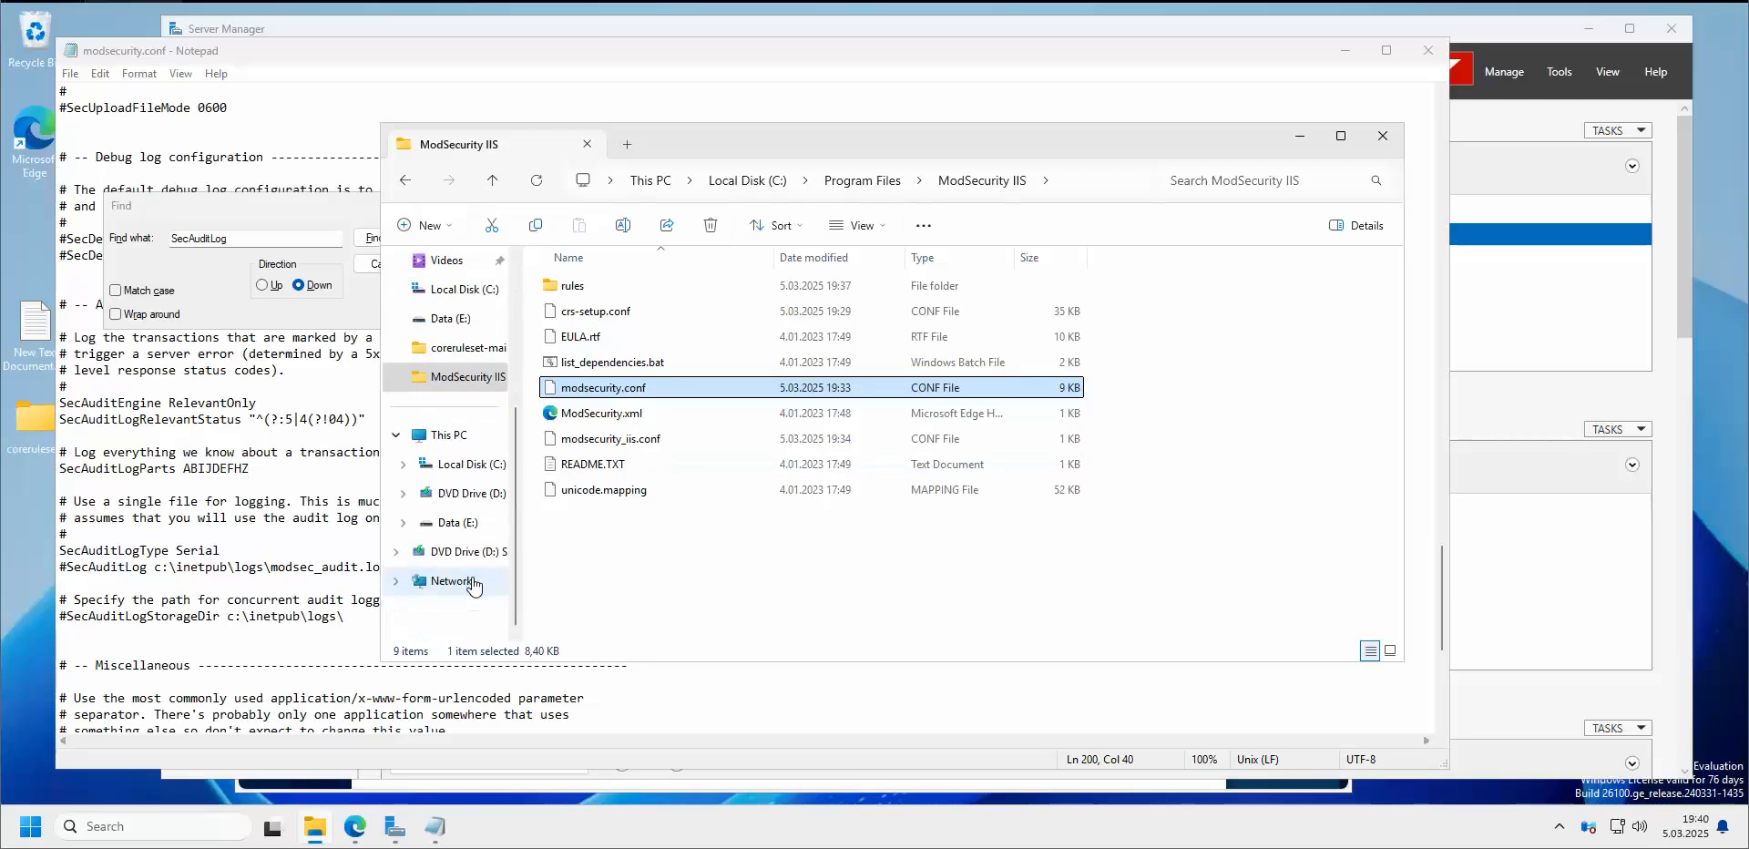
Back in Notepad, set the SecAuditLogStorageDir path to e:\inetpub\logs\ and uncomment that line
click(235, 615)
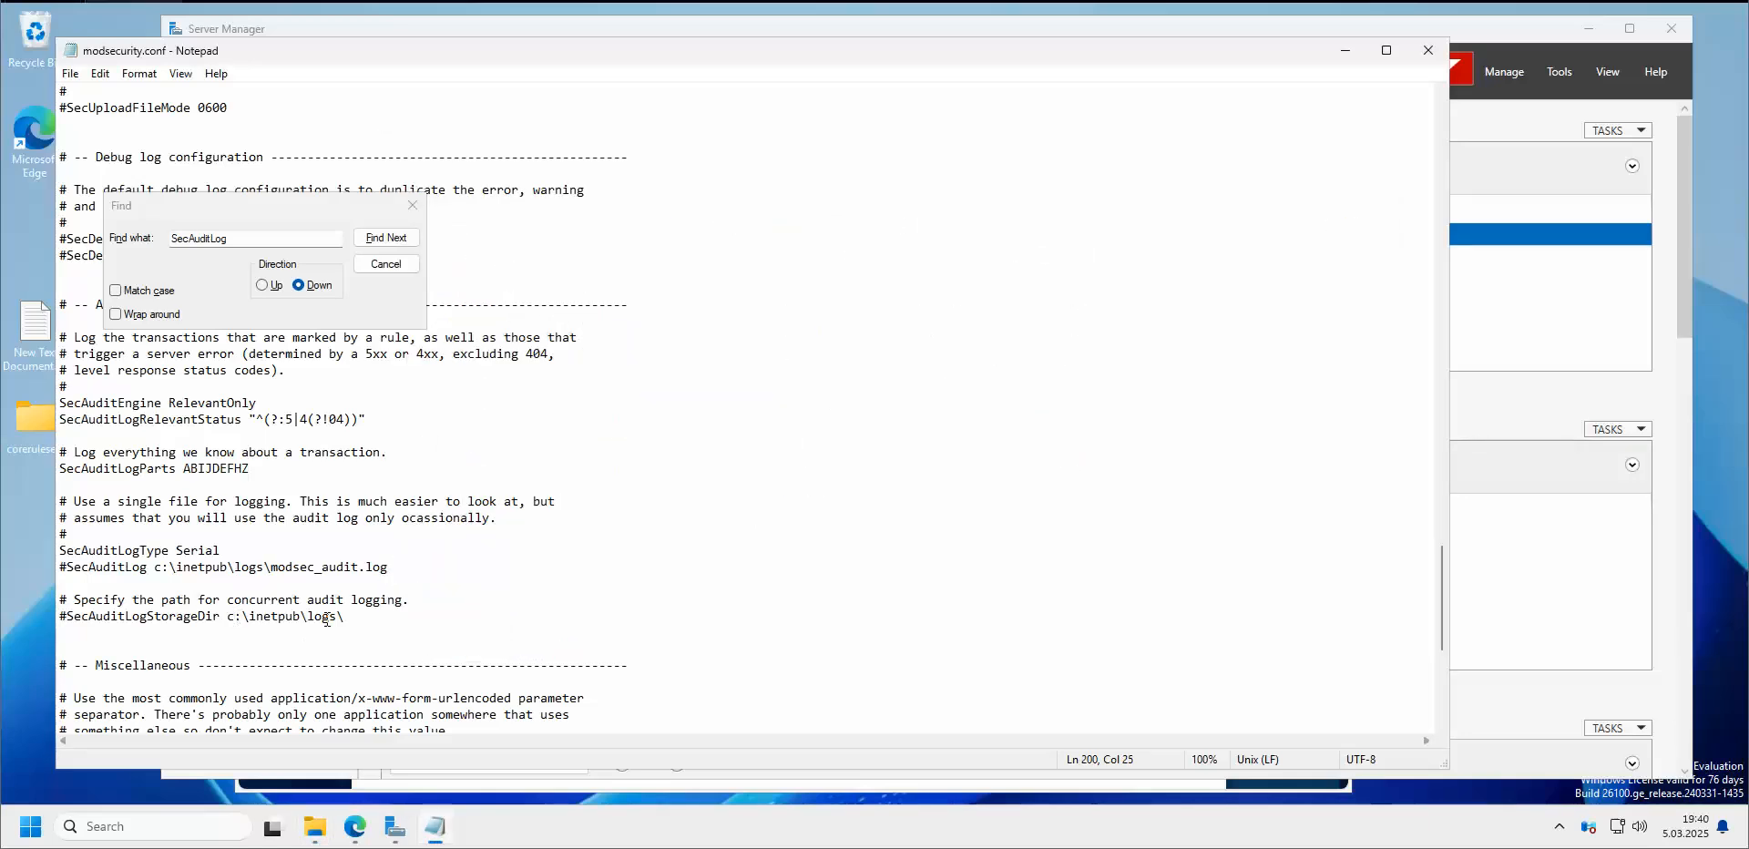
key(BackSpace)
text(e)
click(68, 616)
key(BackSpace)
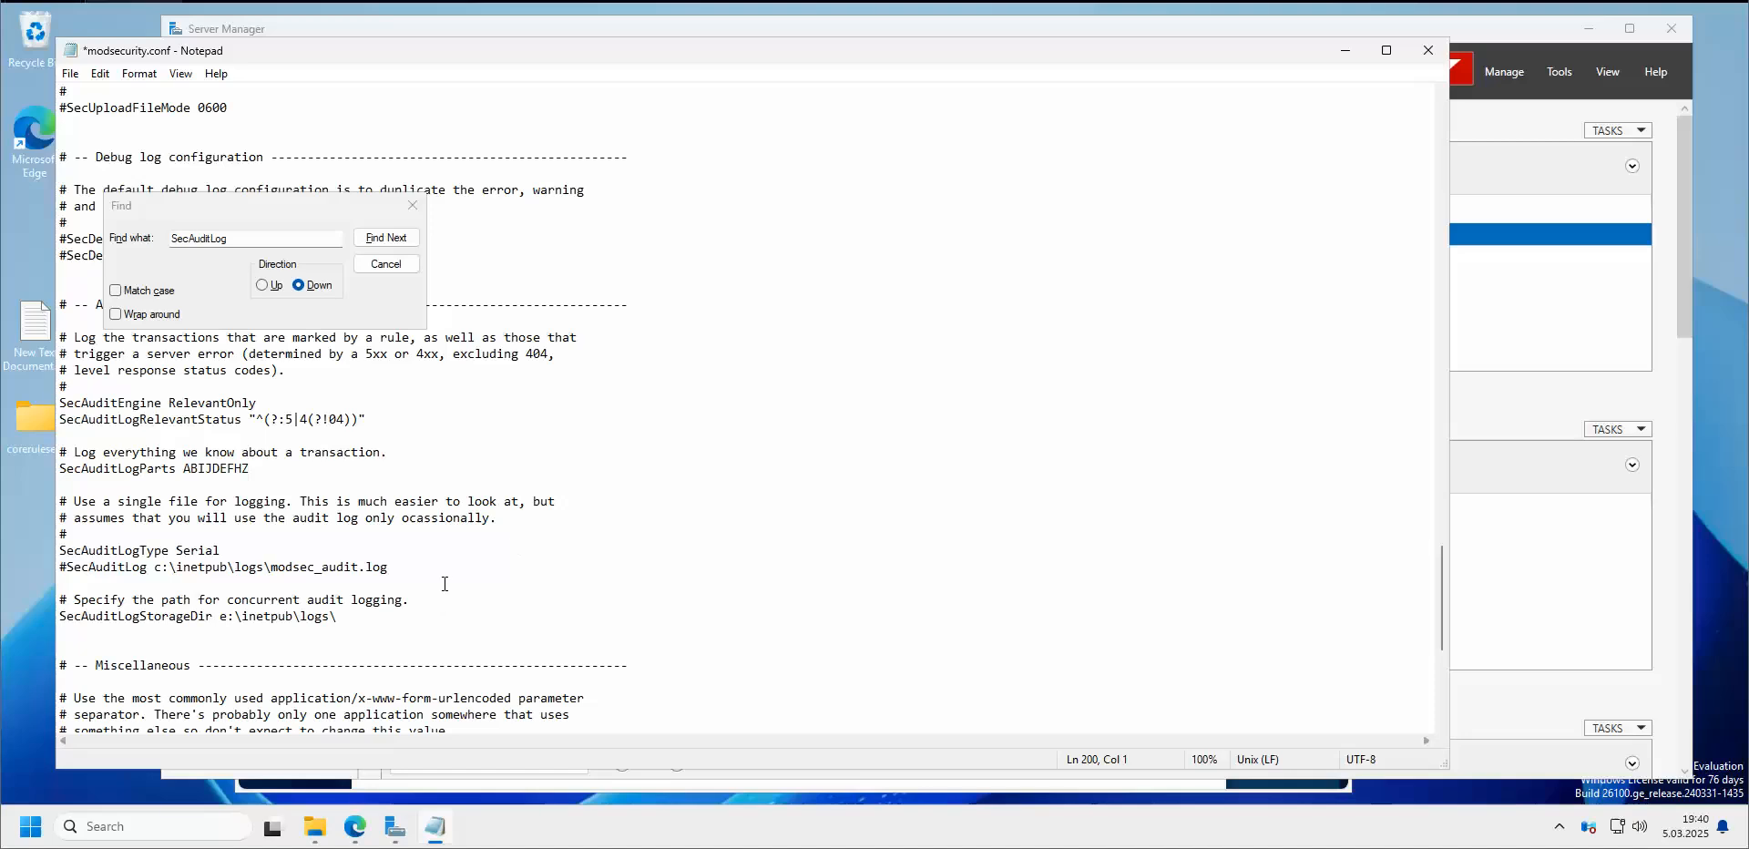
Check the log path of the SecAuditLog directive in the Word document and return to Notepad
click(802, 848)
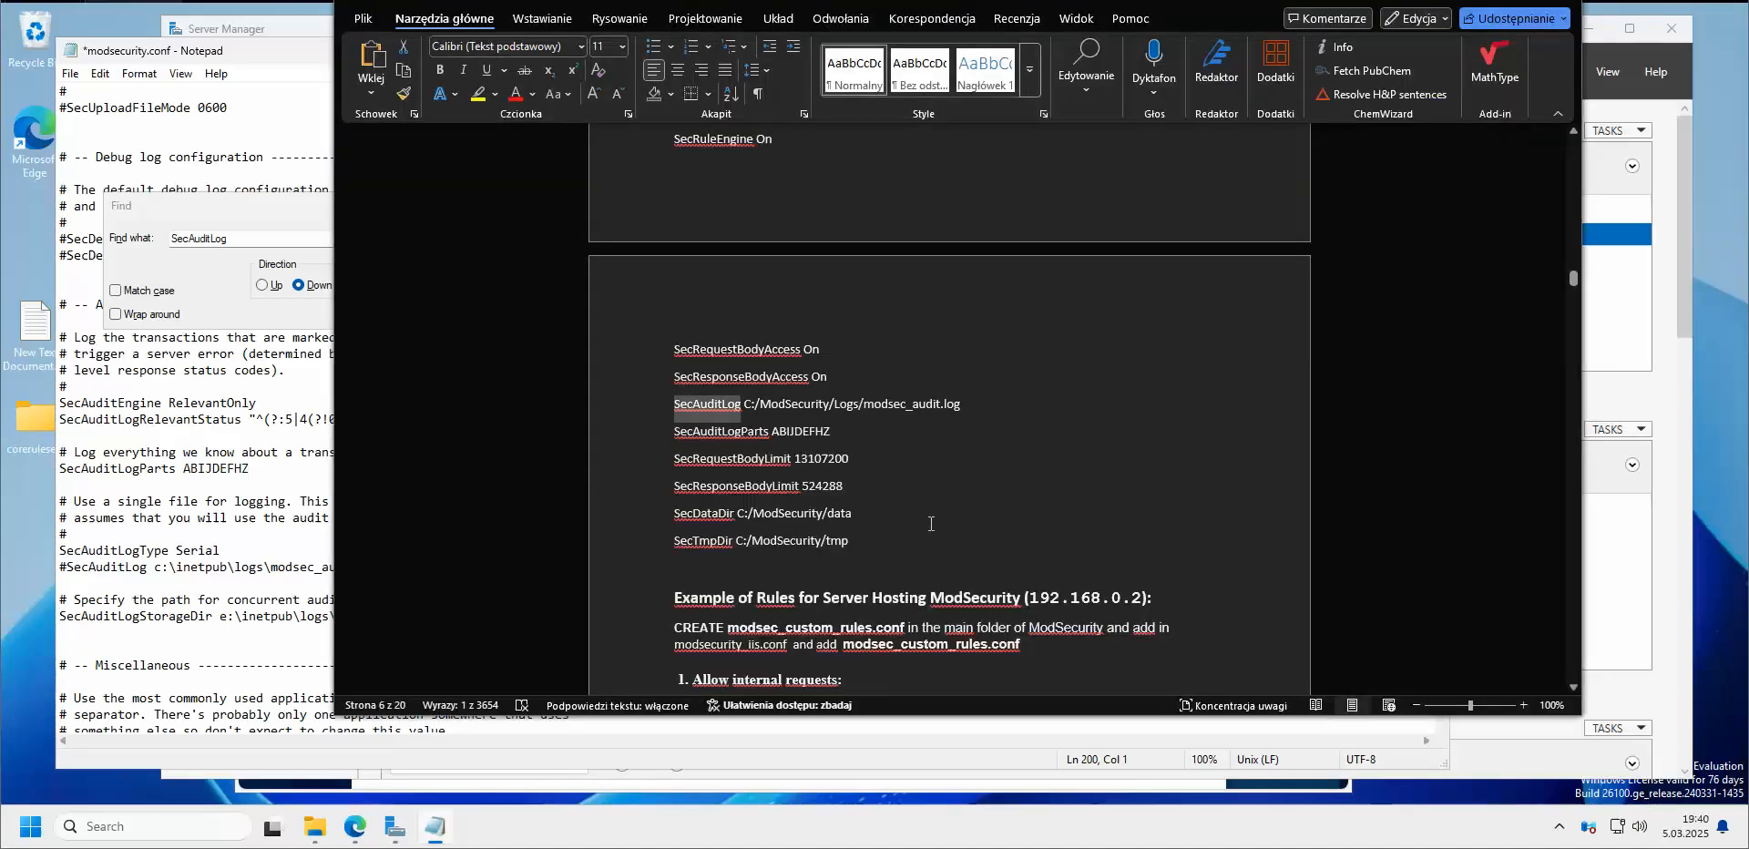
scroll(902, 452, down, 1)
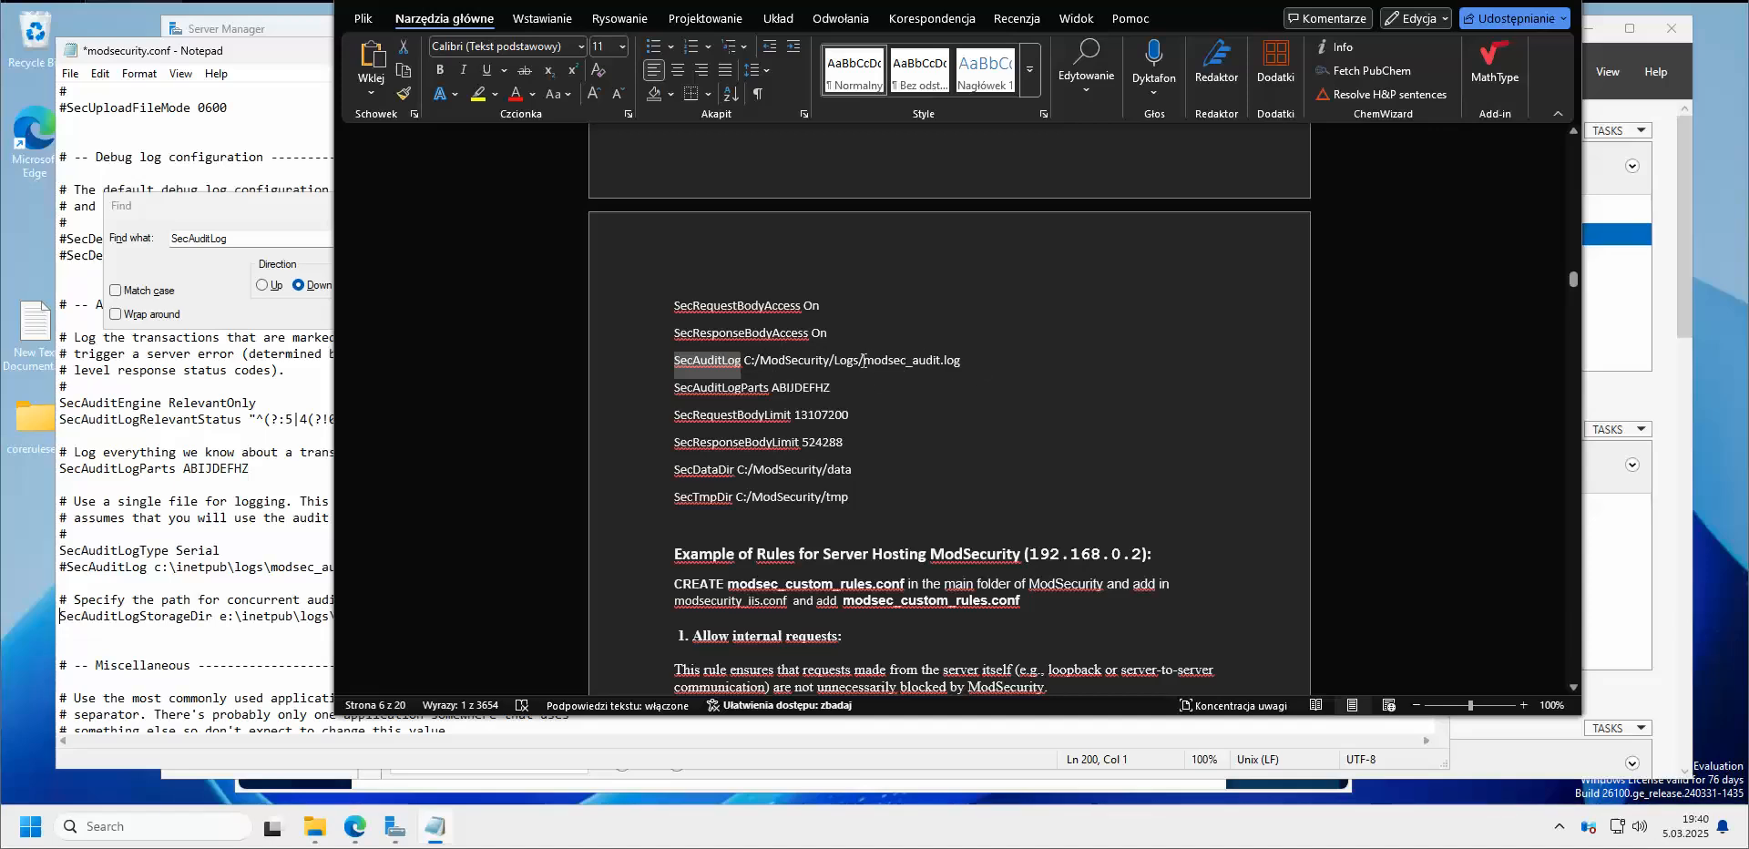
click(271, 538)
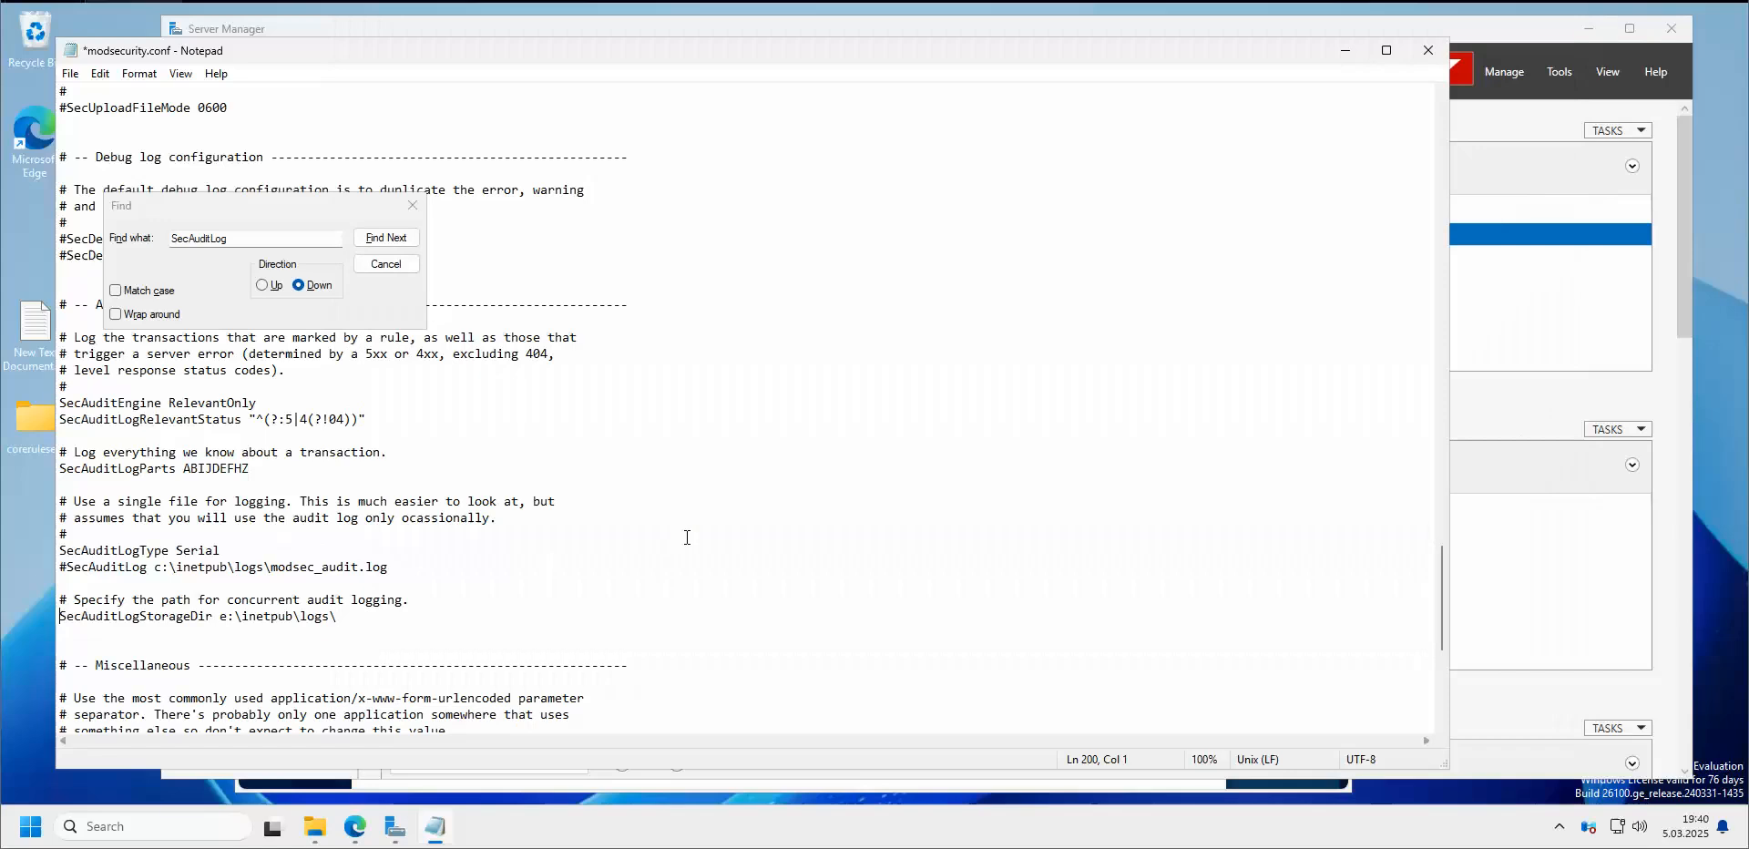
Switch to File Explorer and create a folder named Logs inside the ModSecurity IIS folder
click(321, 821)
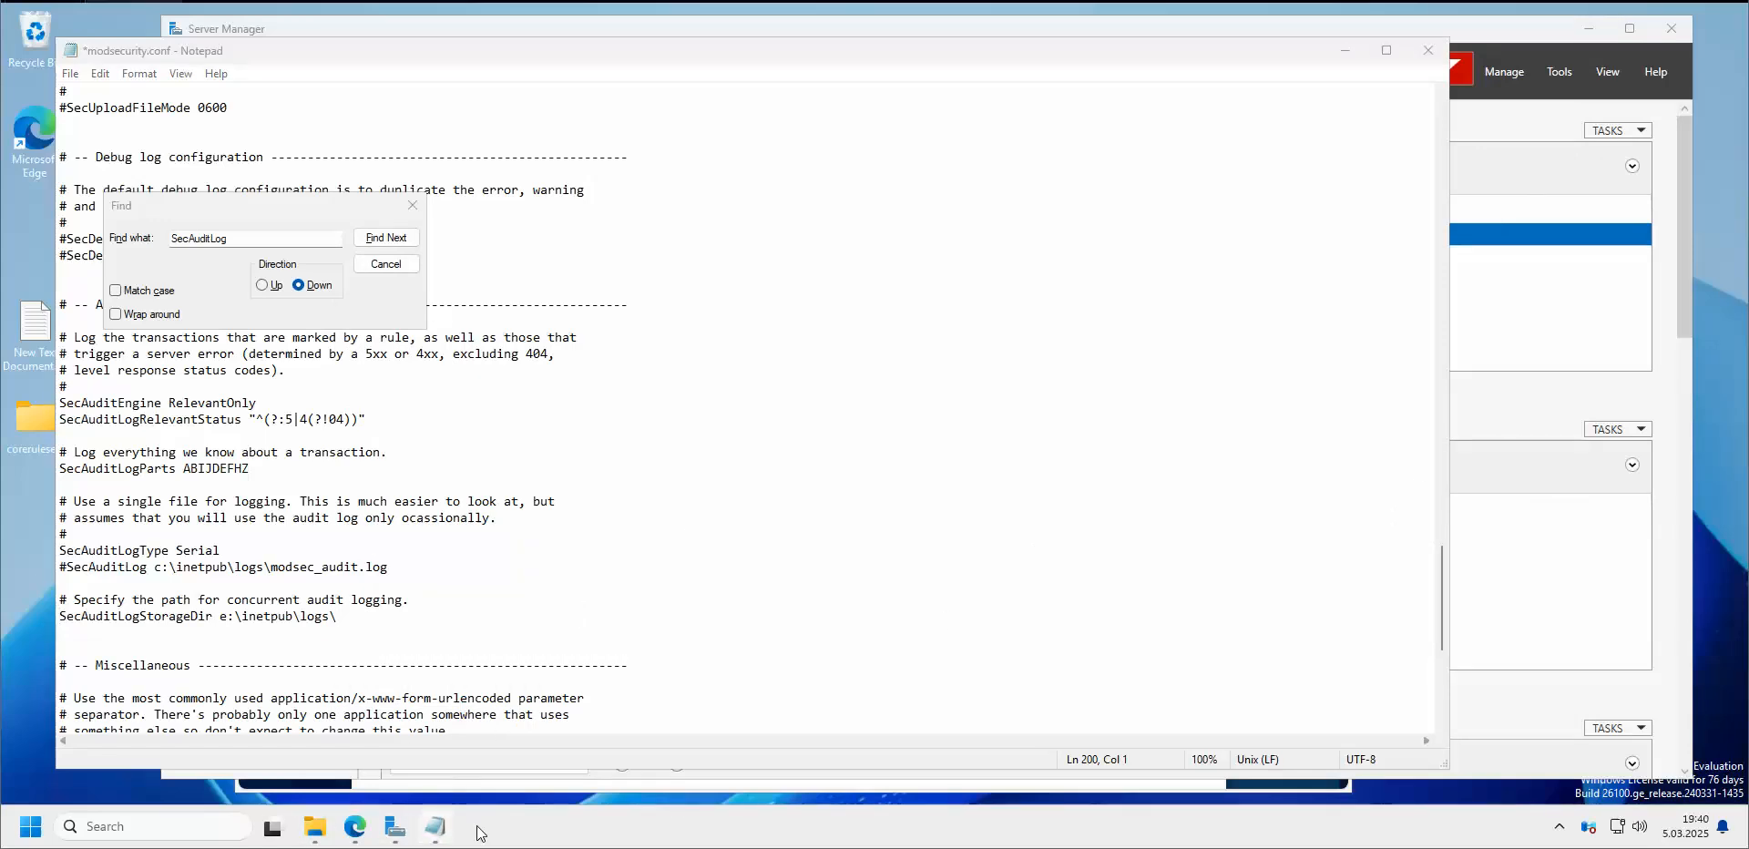
mouse_move(371, 808)
click(315, 826)
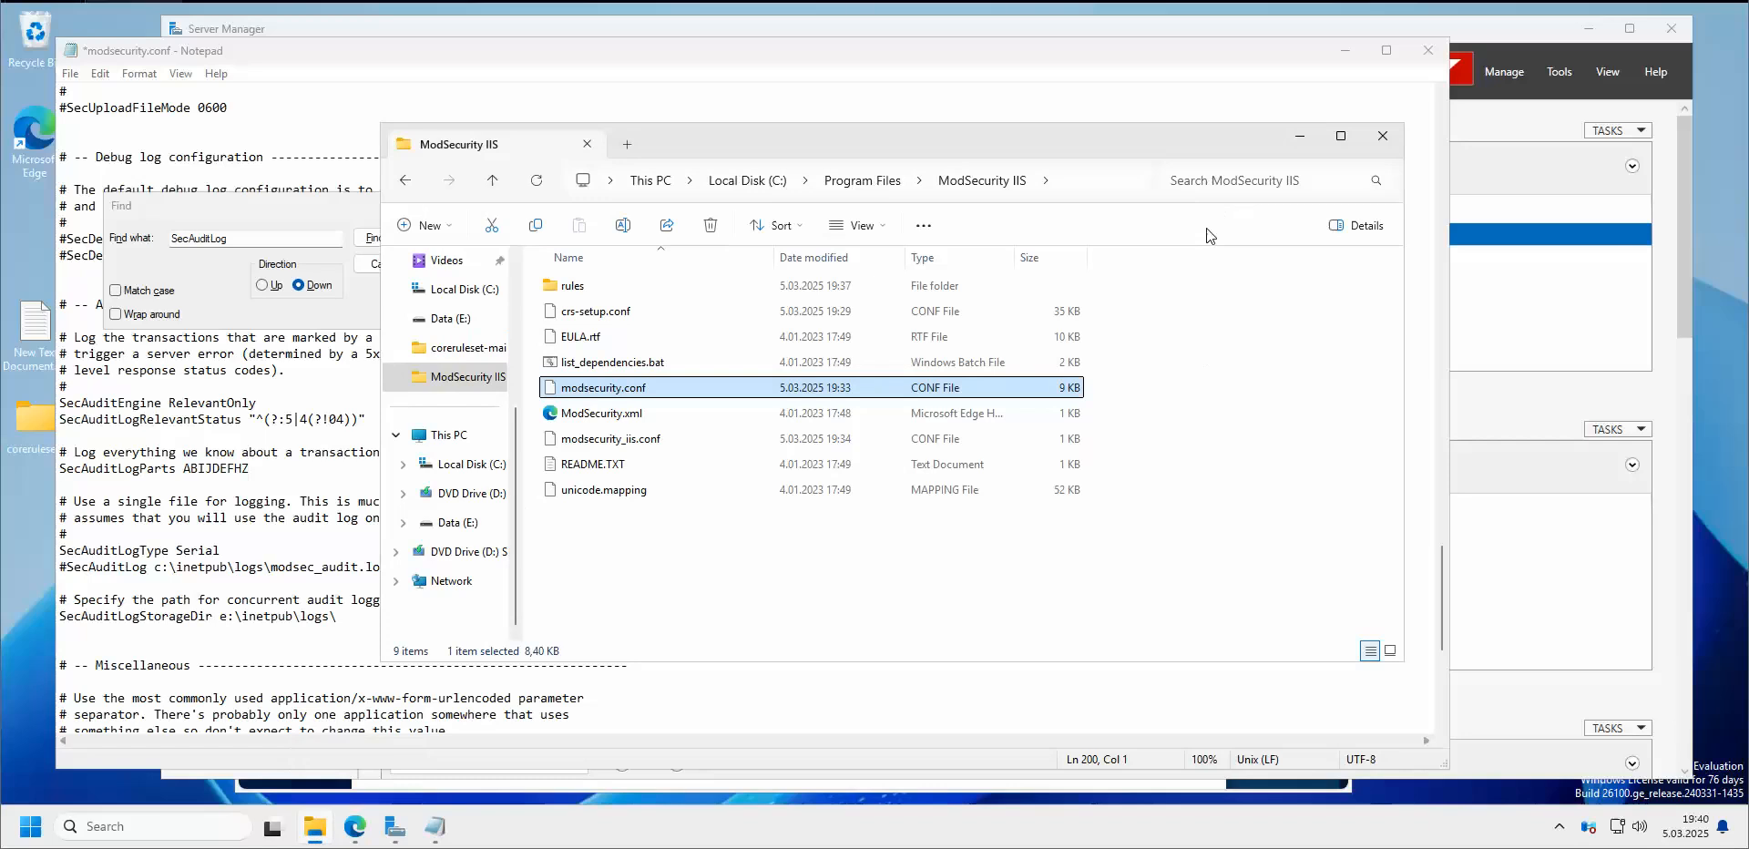
click(642, 545)
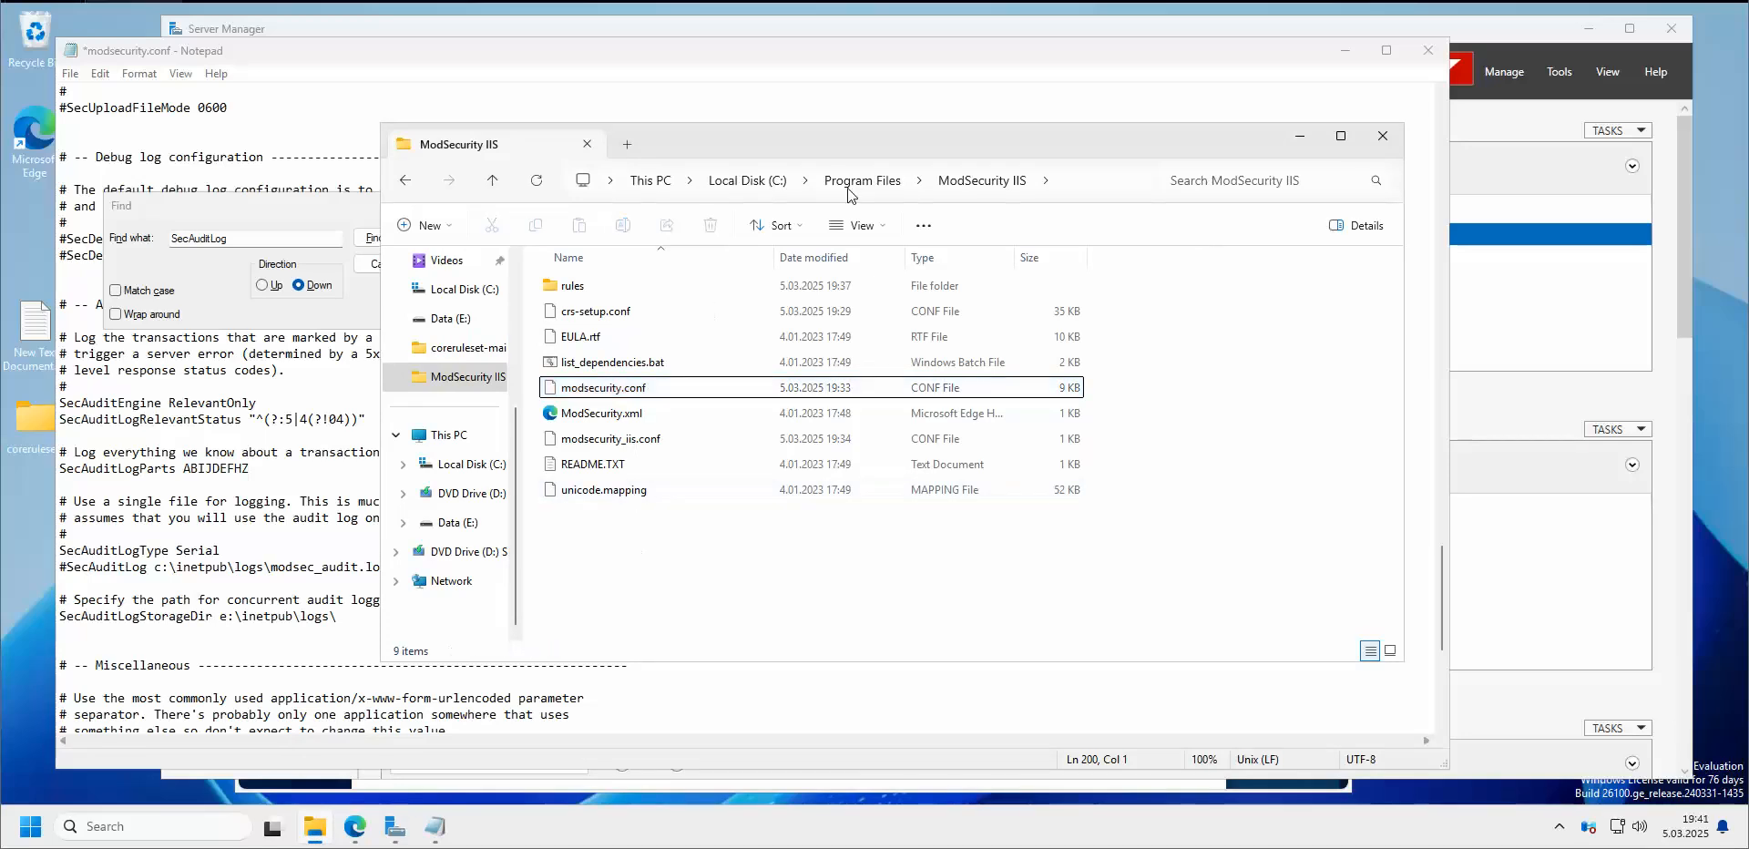
right_click(616, 539)
mouse_move(699, 413)
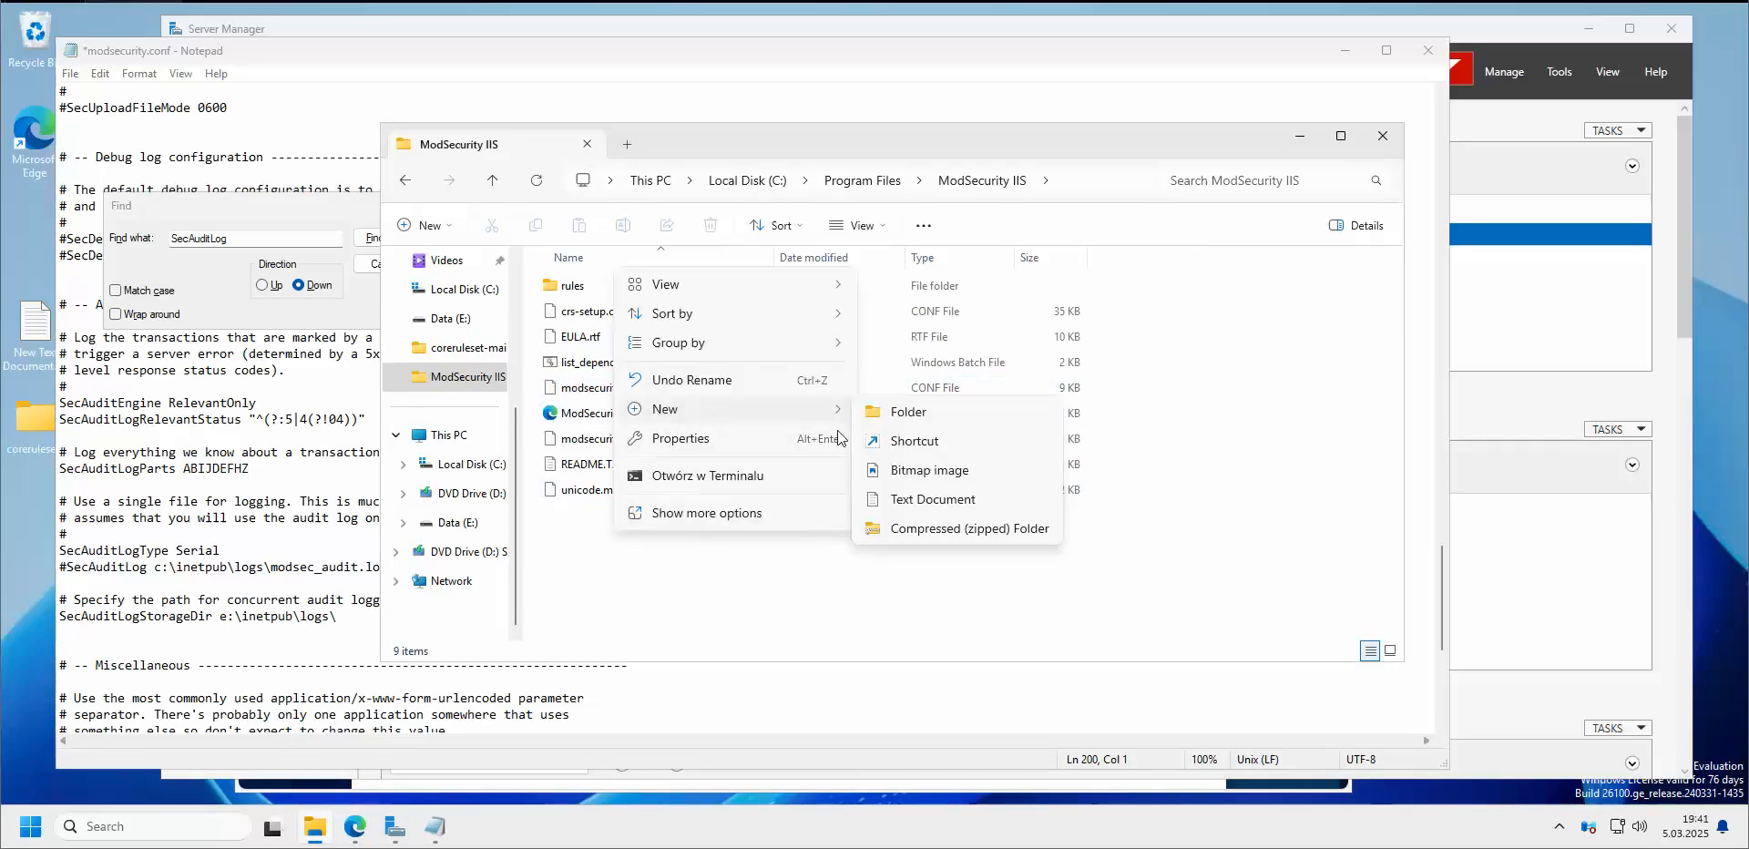
click(911, 412)
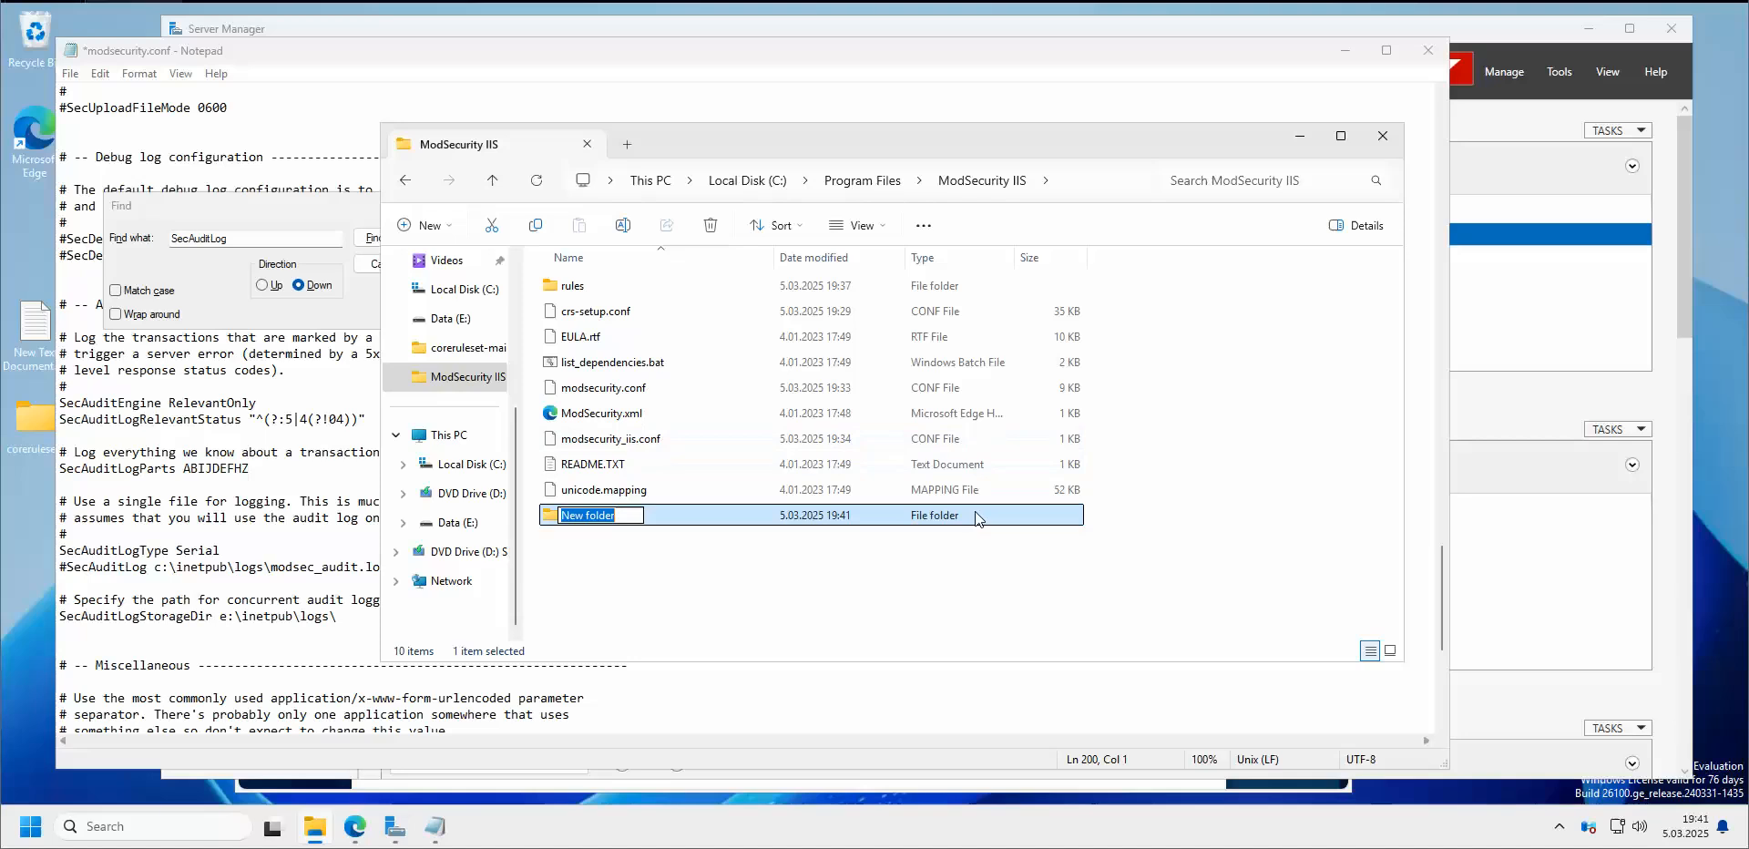
text(Logs)
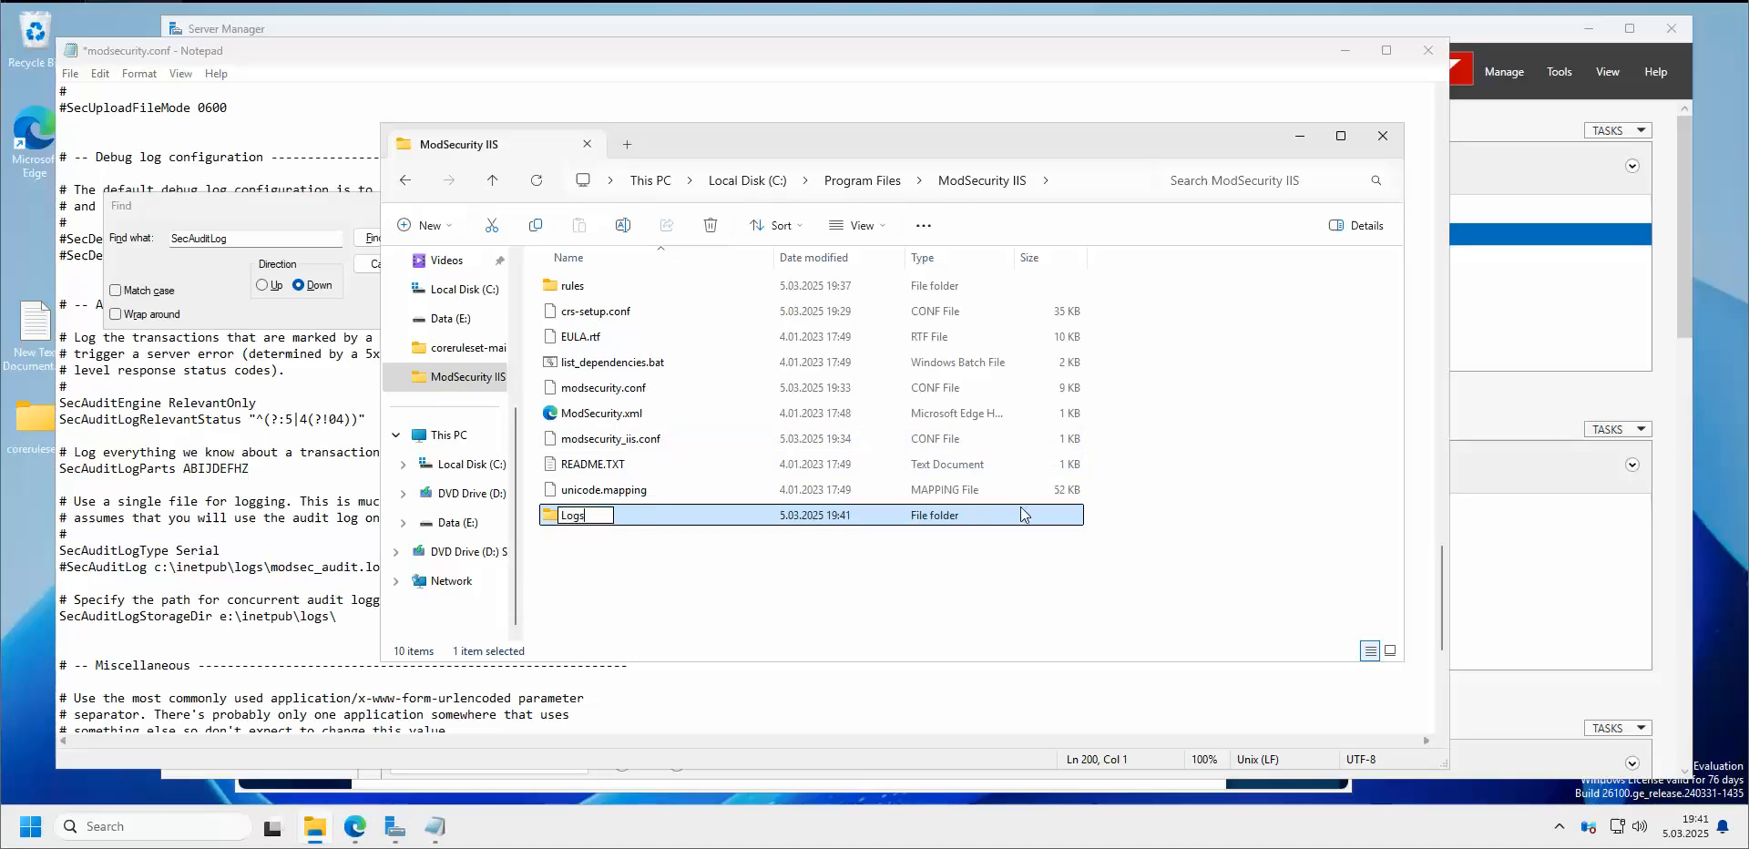
click(920, 594)
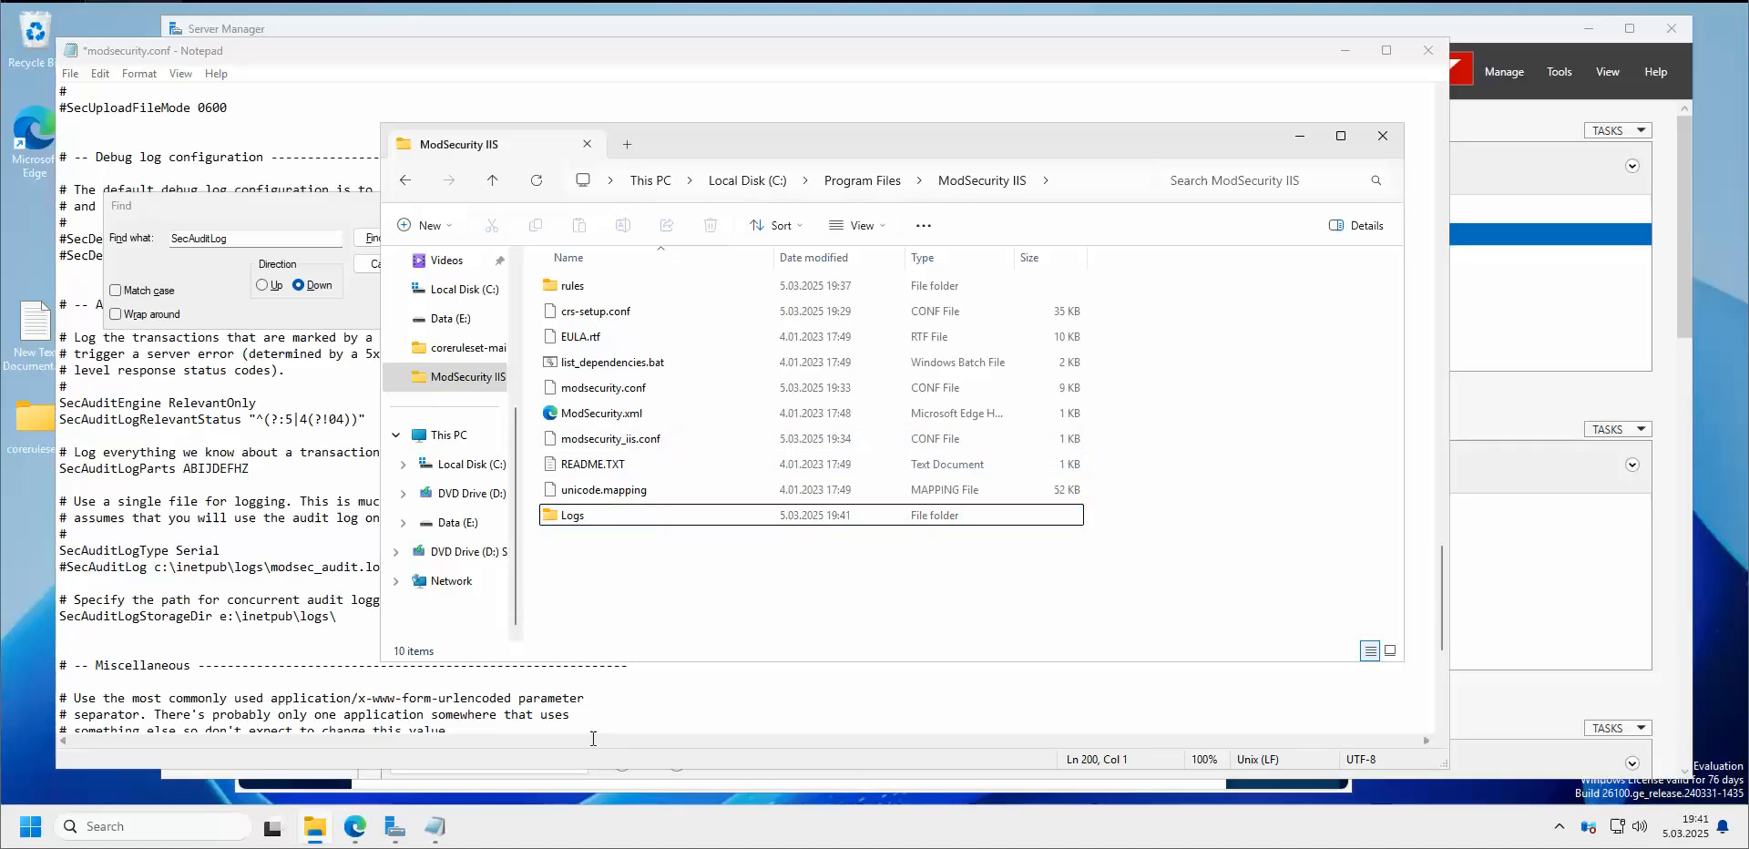
Copy the log file name modsec_audit.log from the SecAuditLog line in the Word document and return to the virtual machine
click(628, 847)
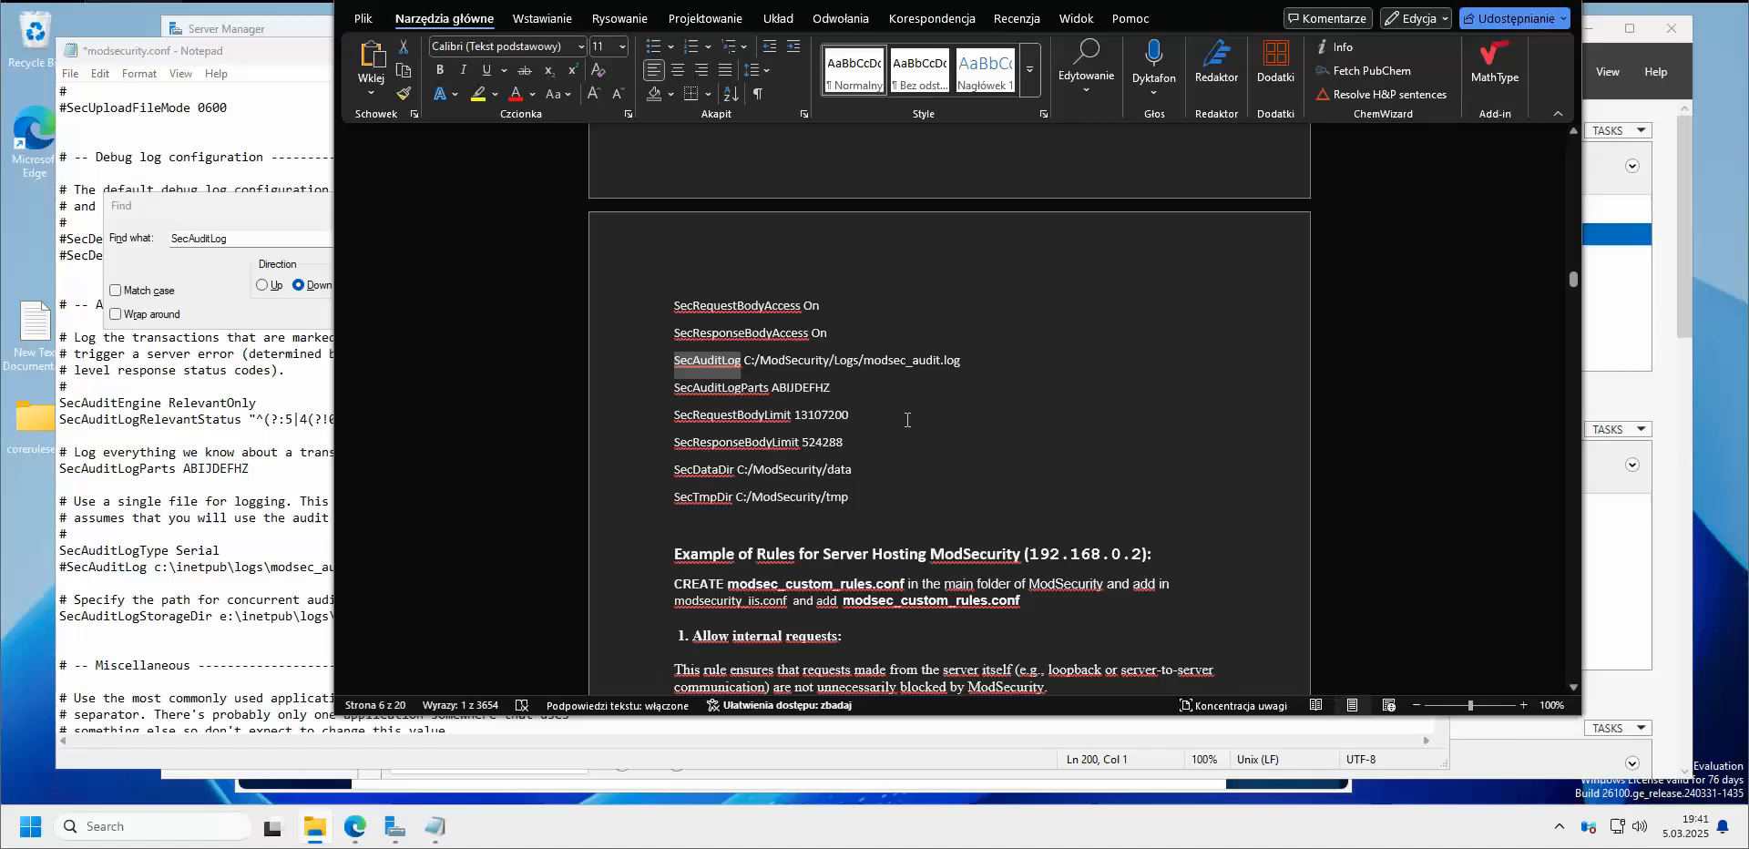
drag(962, 361, 876, 358)
key(ctrl+c)
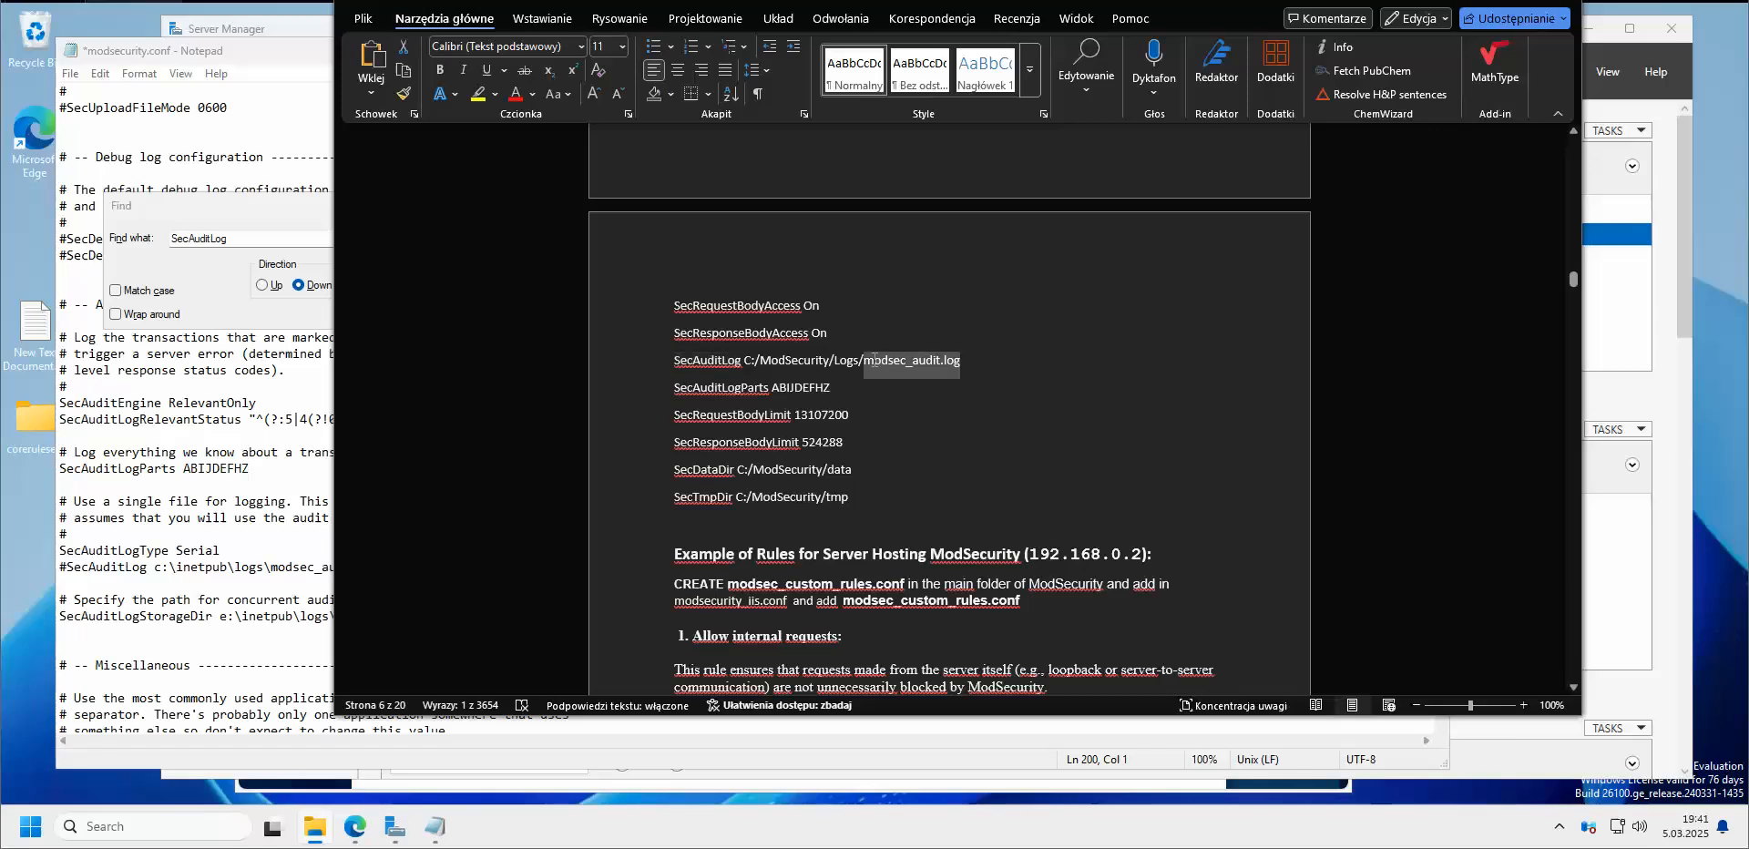
click(279, 642)
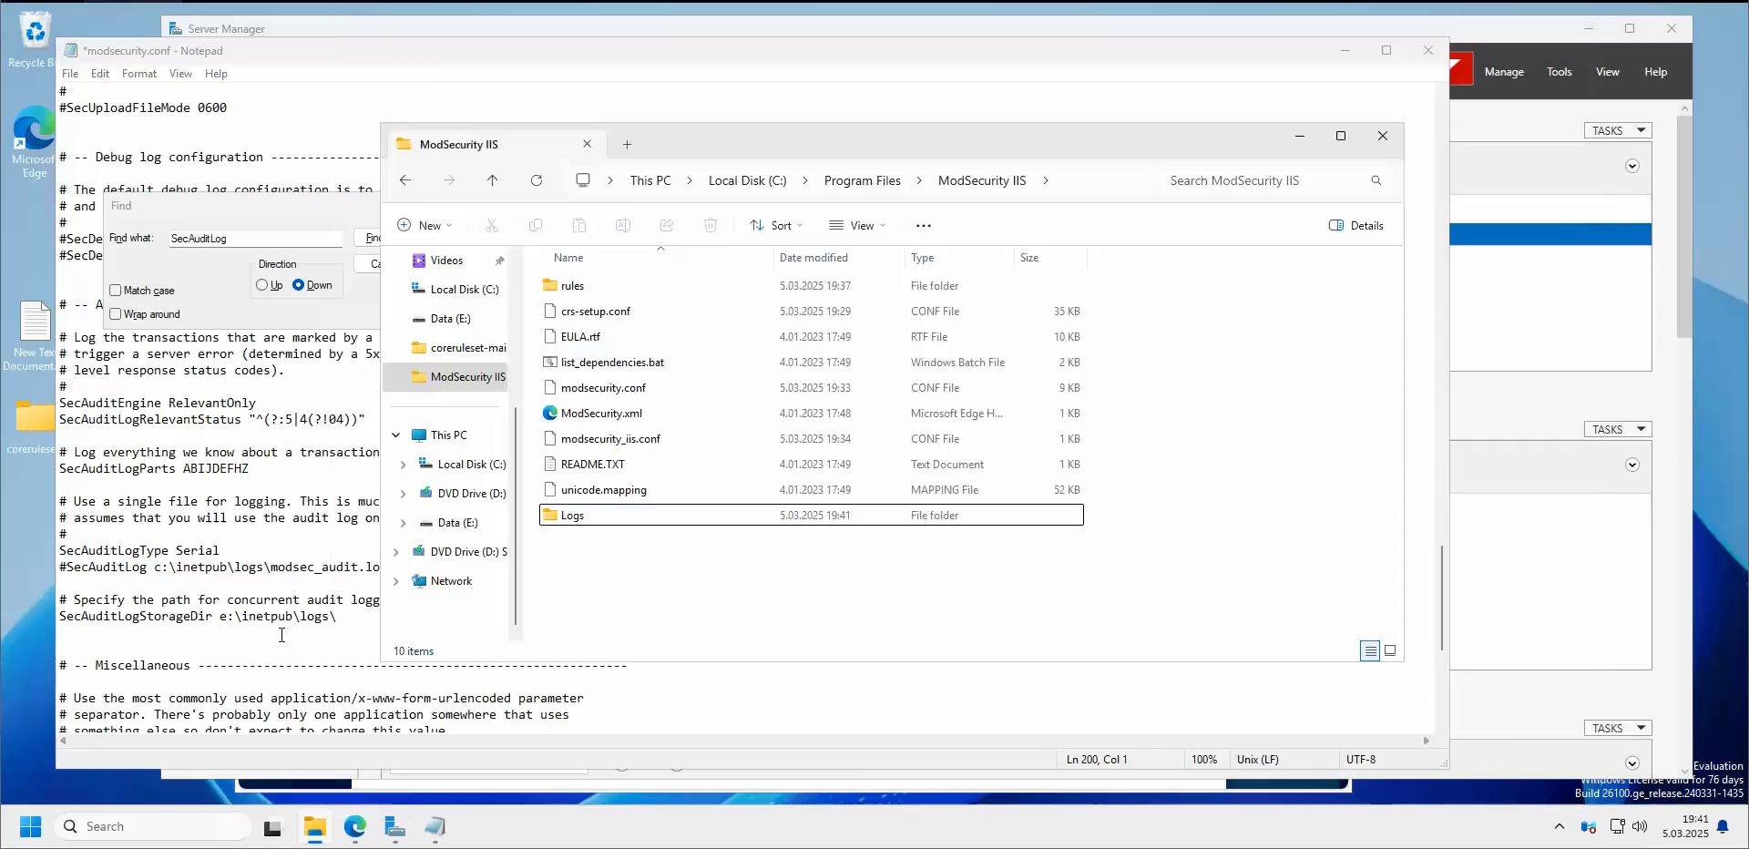
Open the Logs folder and create a new text document in it
click(635, 519)
double_click(635, 519)
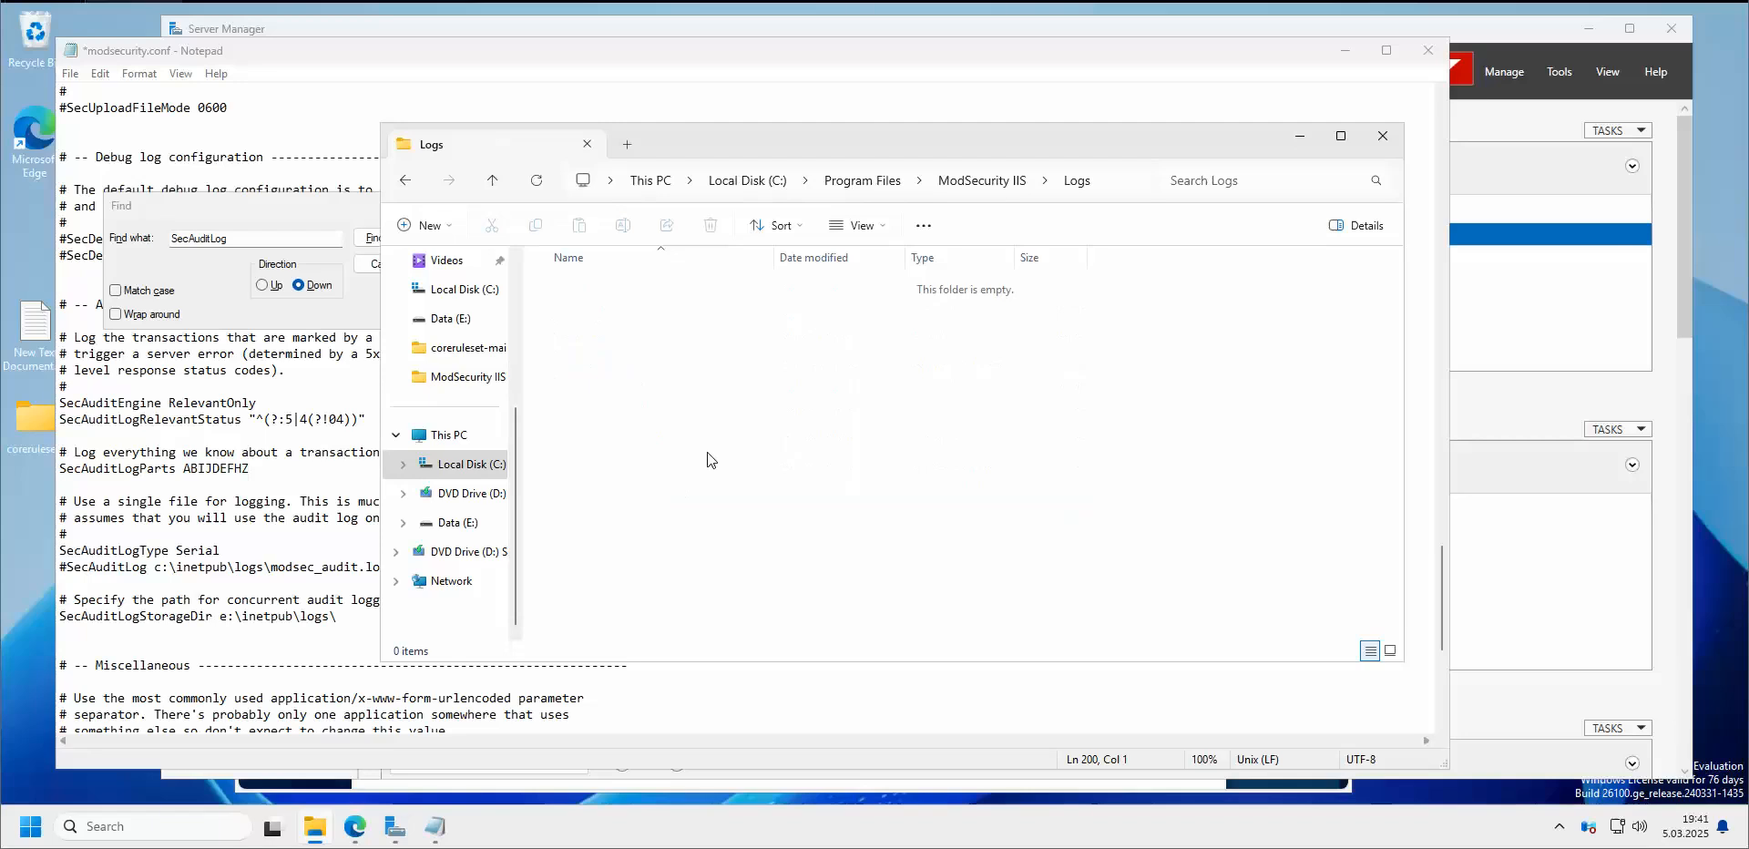
right_click(707, 455)
mouse_move(798, 600)
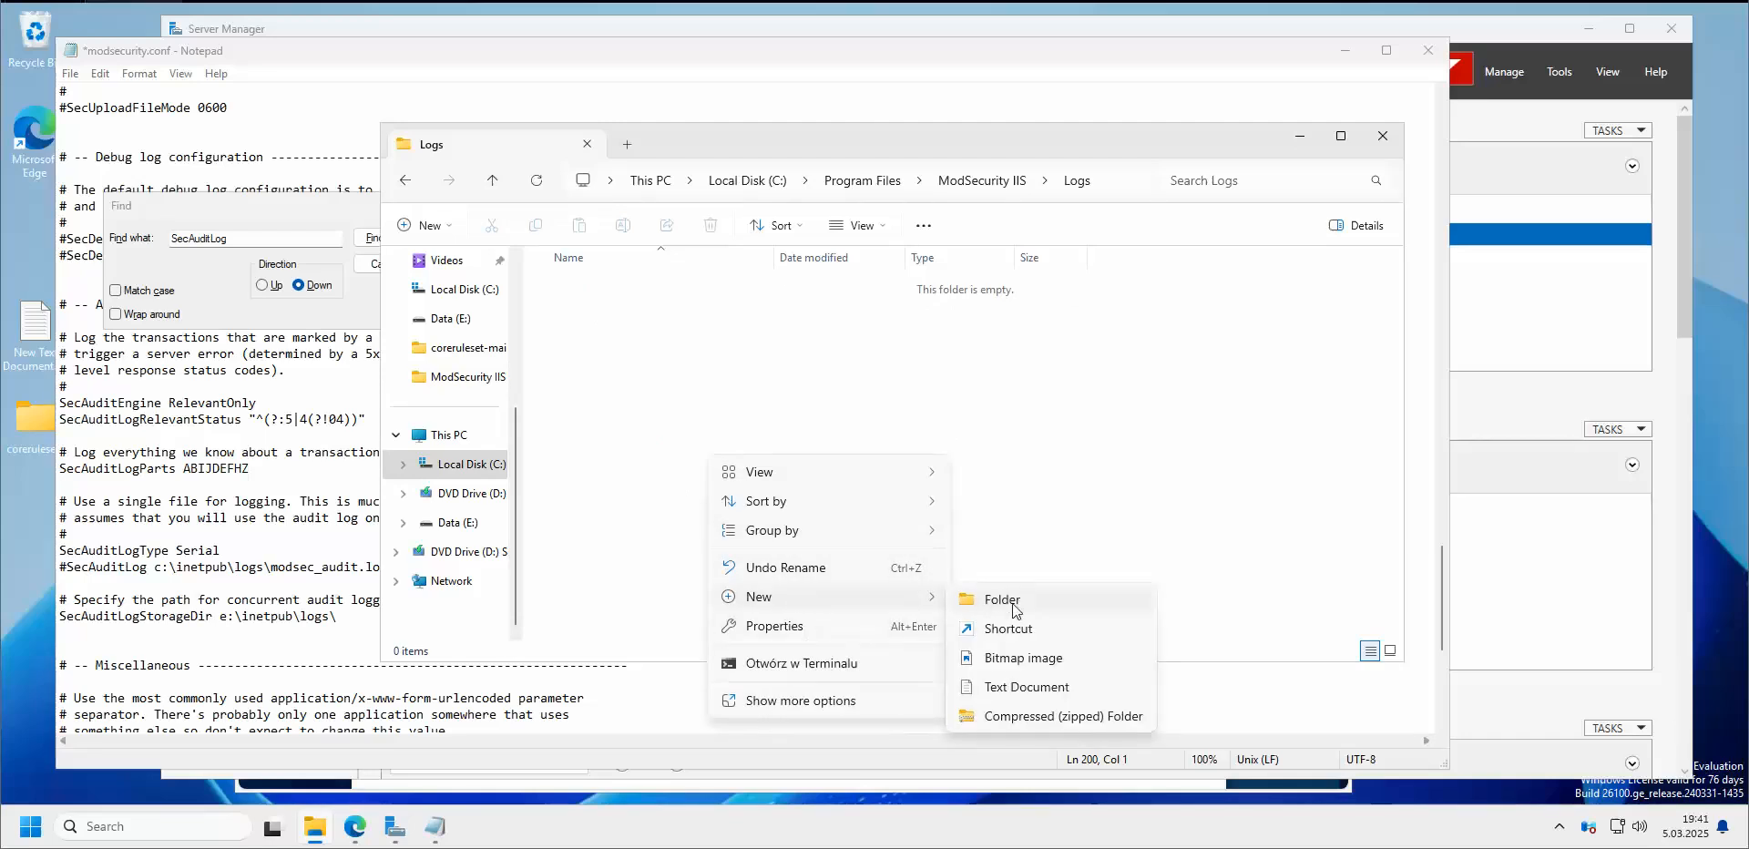
click(1070, 694)
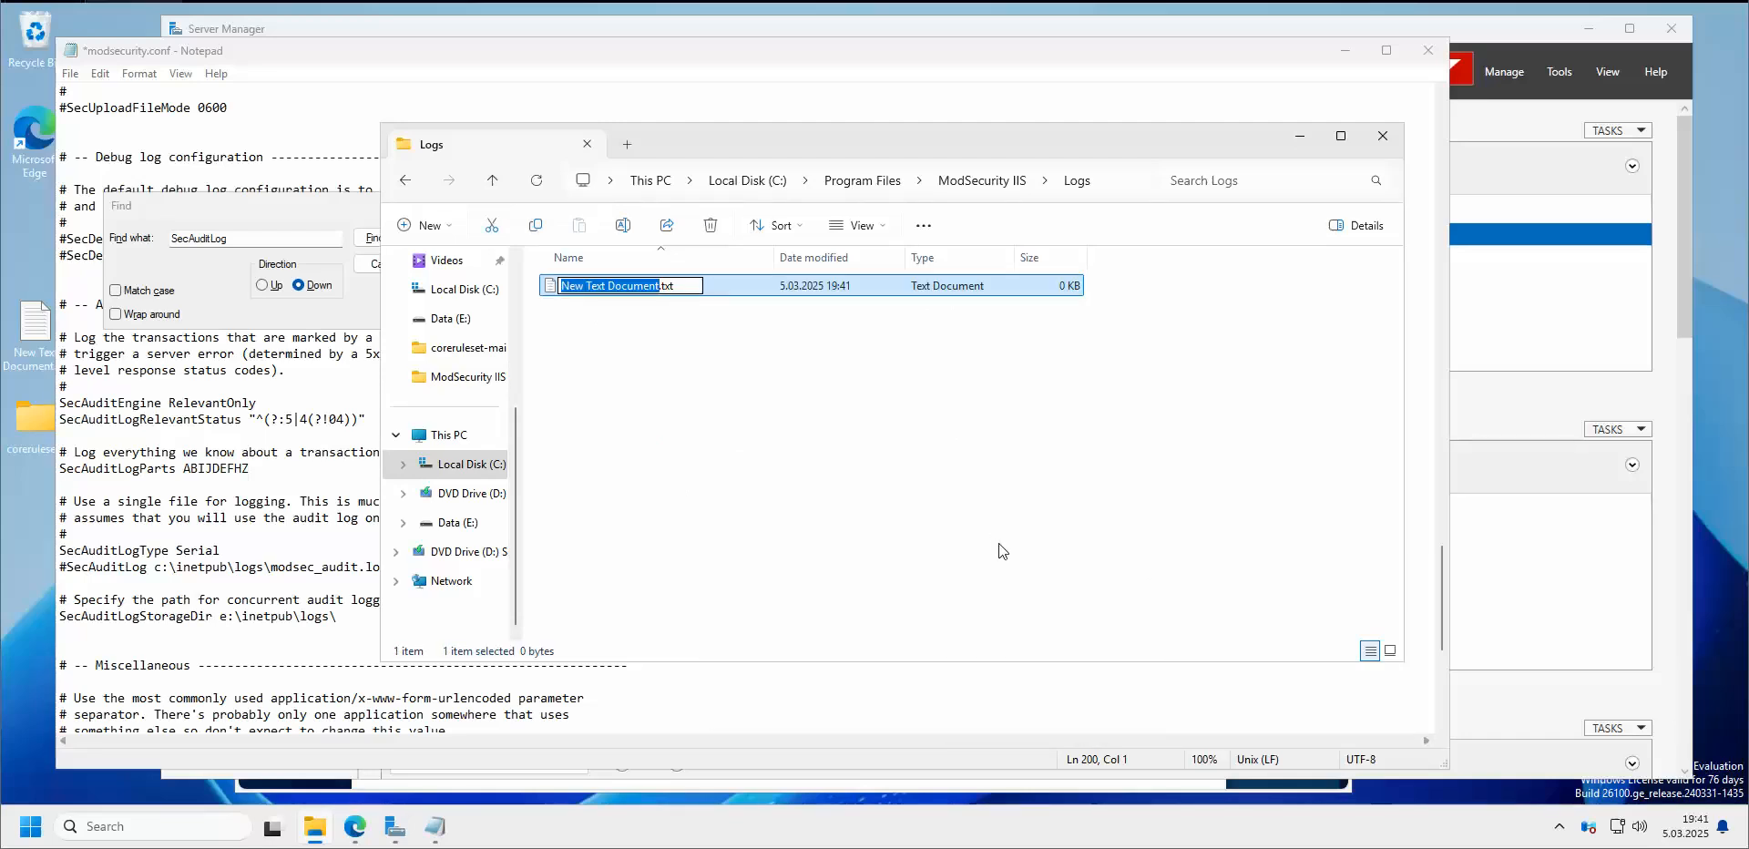
Name the new text document modsec_audit.log, dropping its .txt extension
key(BackSpace)
key(ctrl+v)
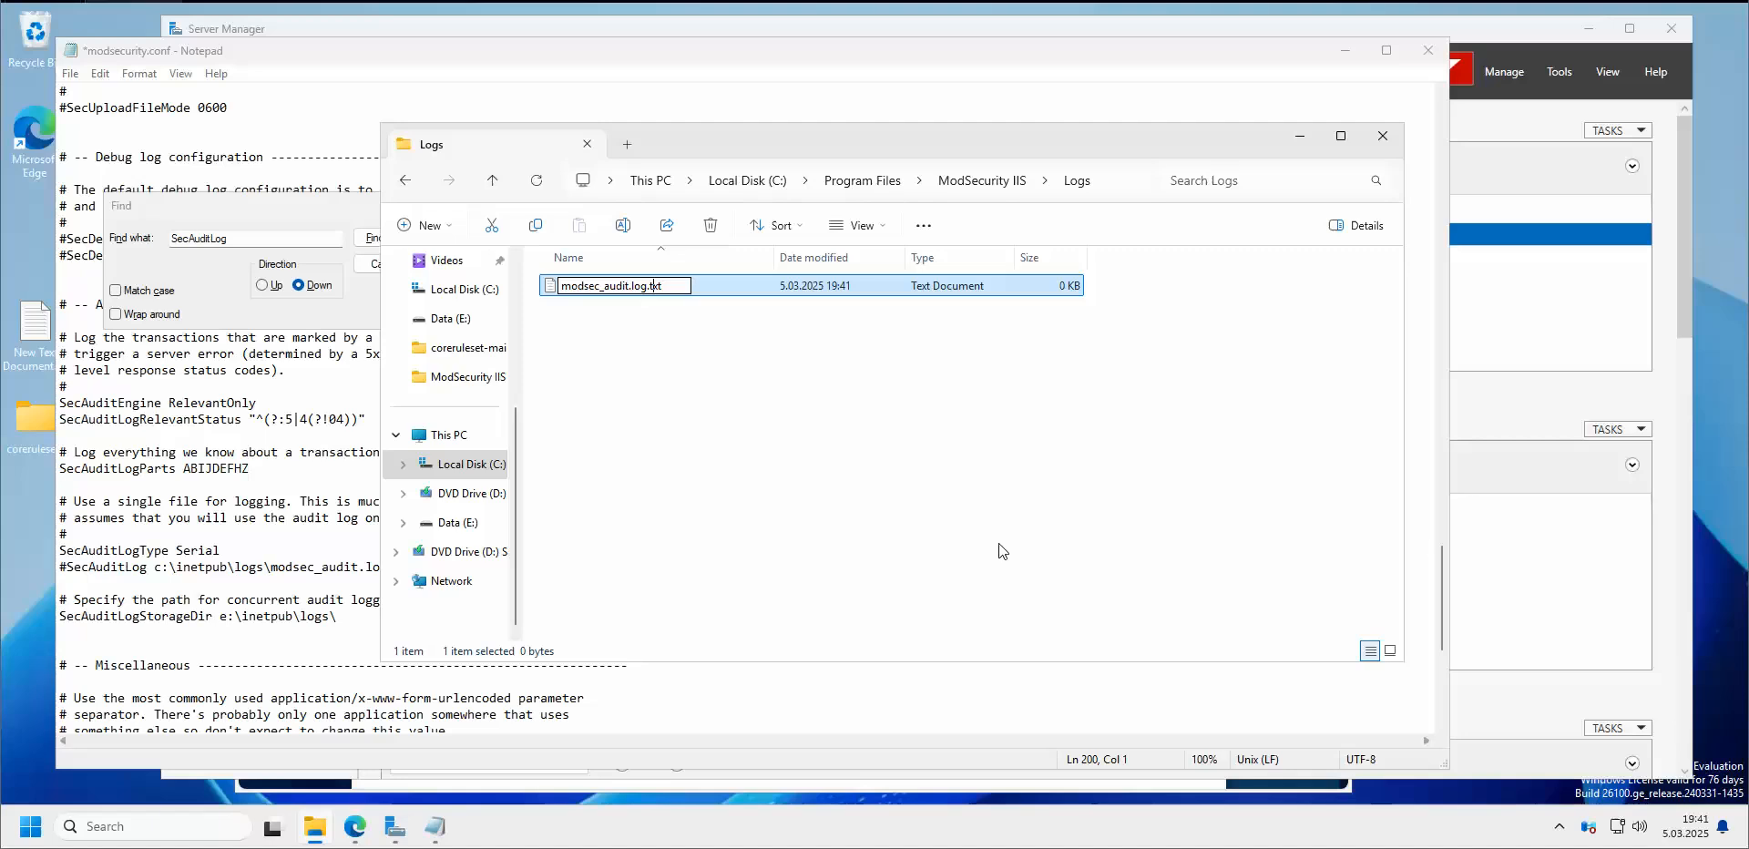
key(Delete)
key(Delete)
key(BackSpace)
key(BackSpace)
key(Return)
click(936, 417)
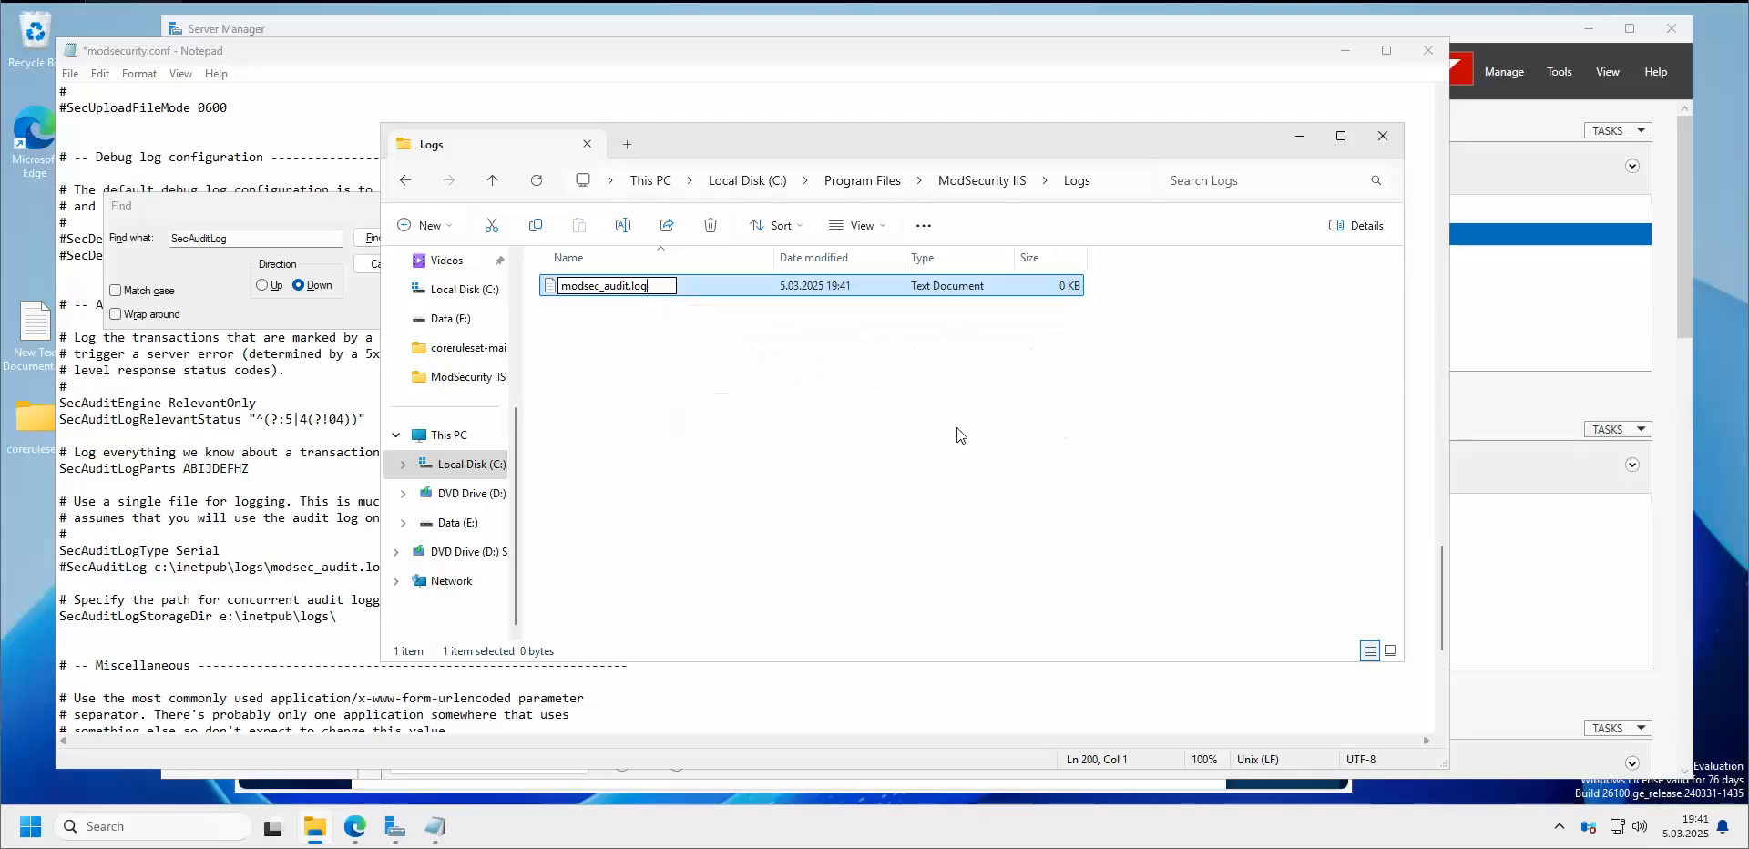
click(962, 492)
Copy /ModSecurity/Logs/modsec_audit.log from the SecAuditLog line in the Word document and return to the virtual machine
key(alt+Tab)
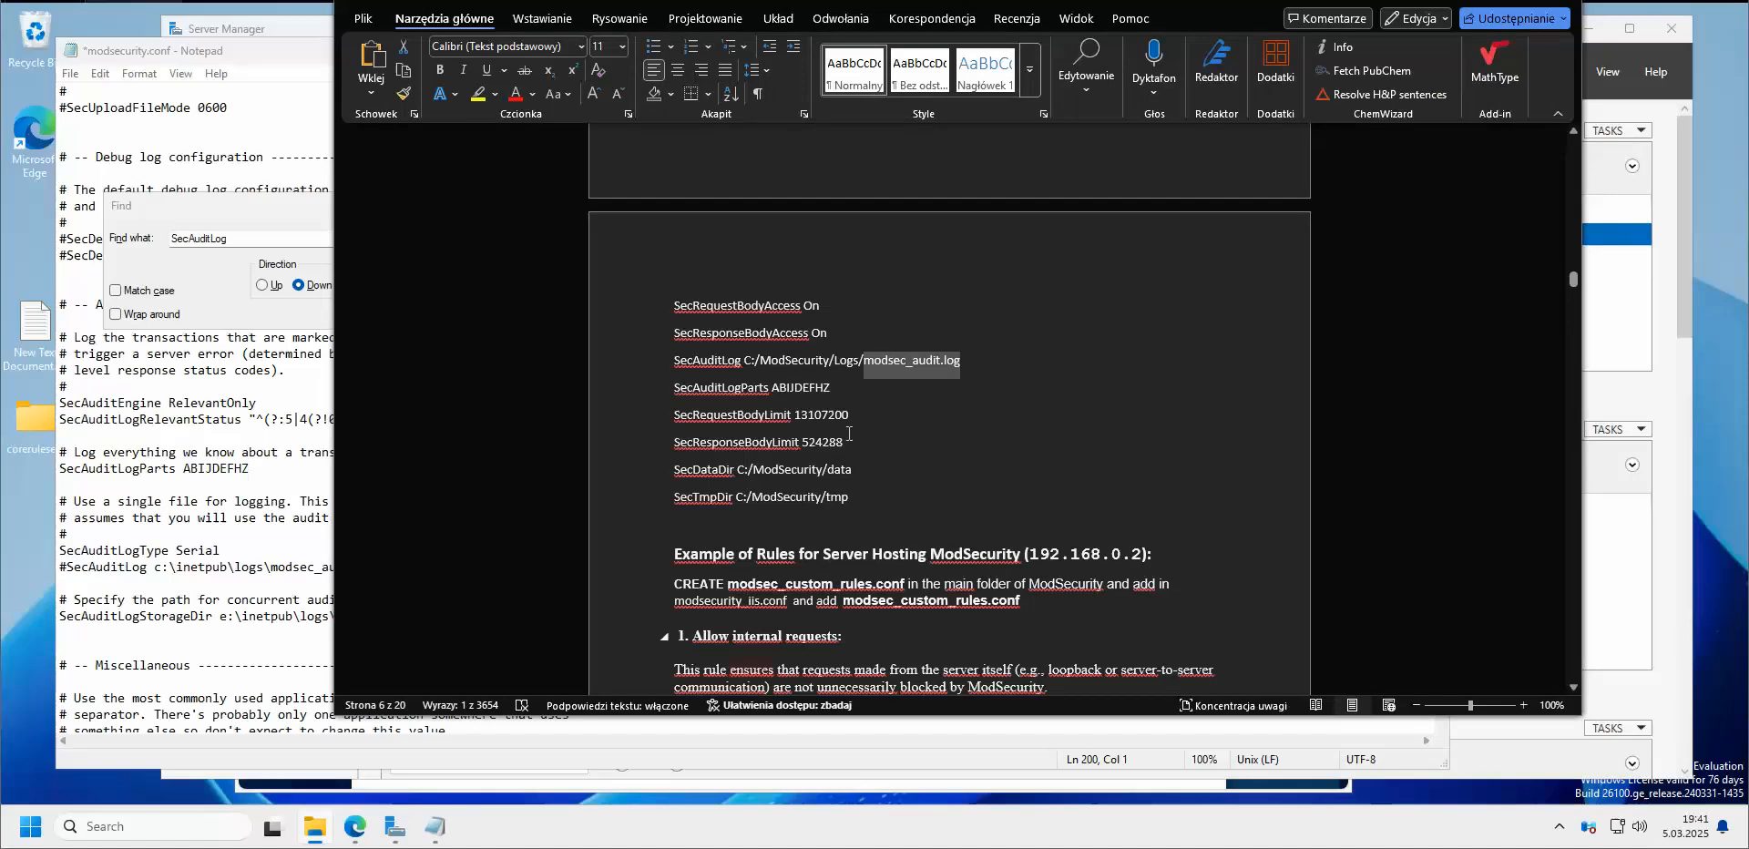
drag(971, 365, 753, 368)
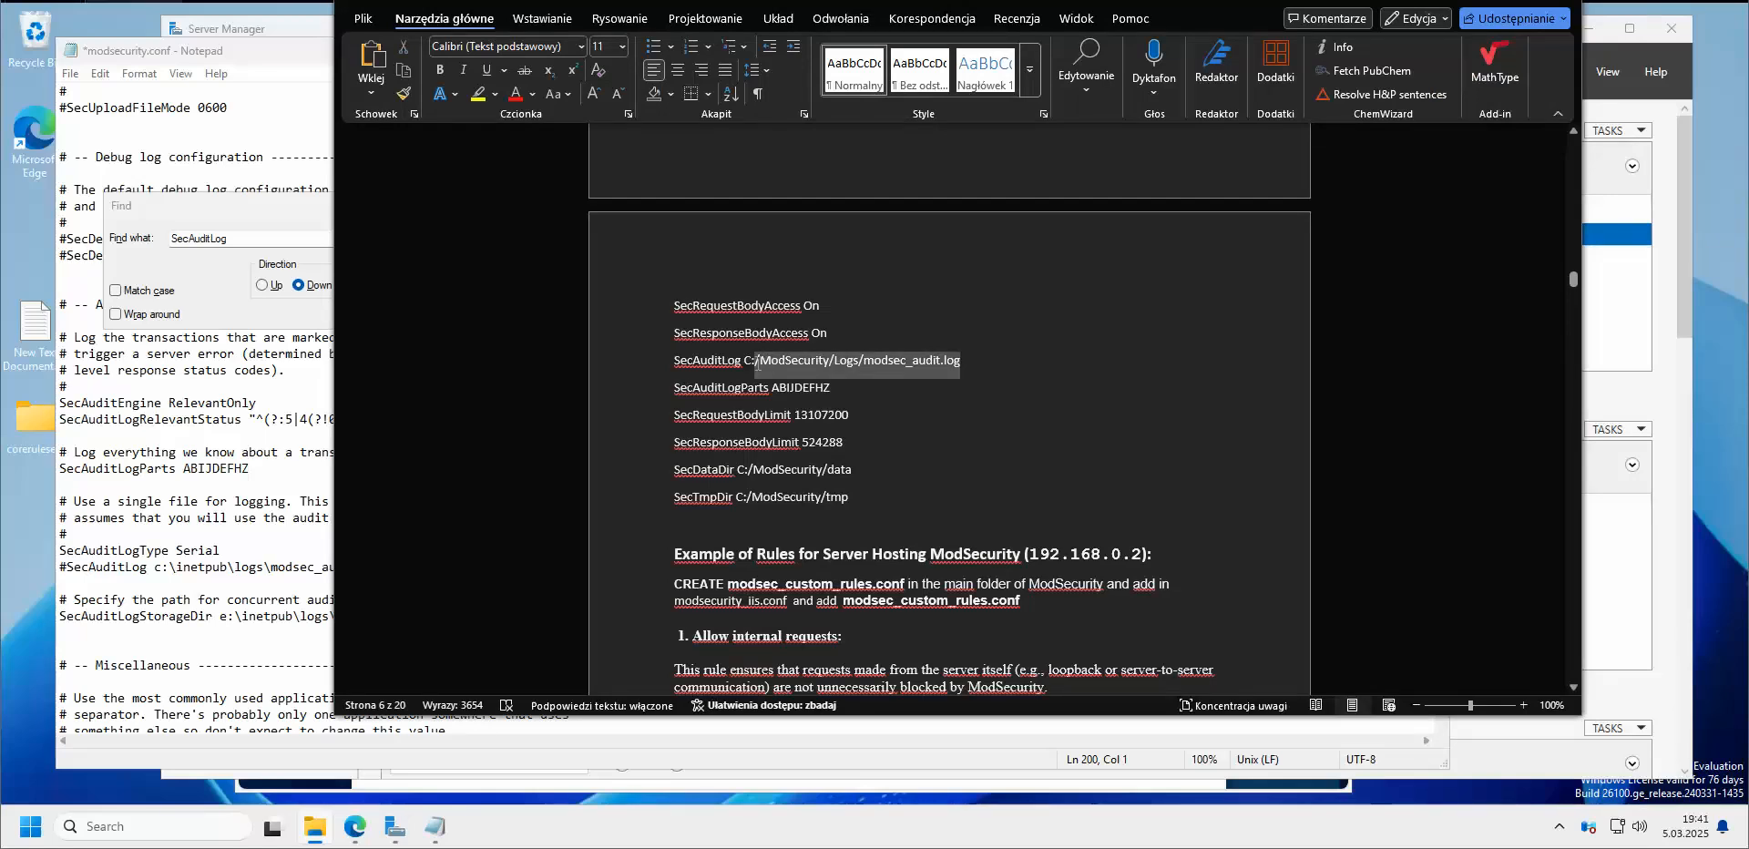
right_click(765, 361)
click(821, 459)
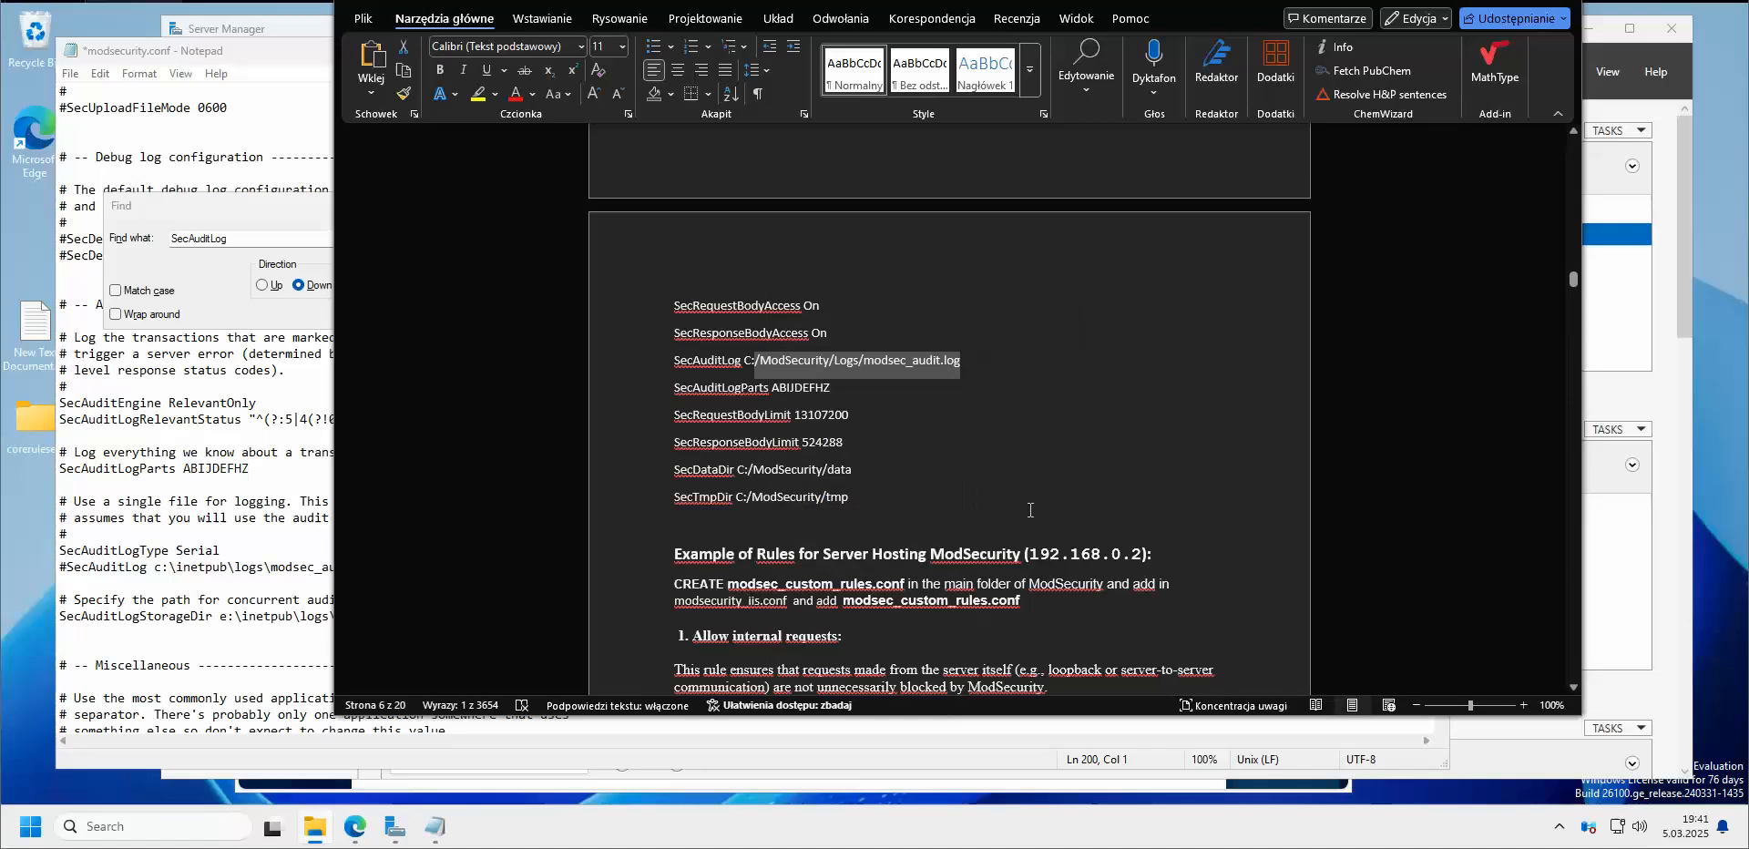
click(274, 570)
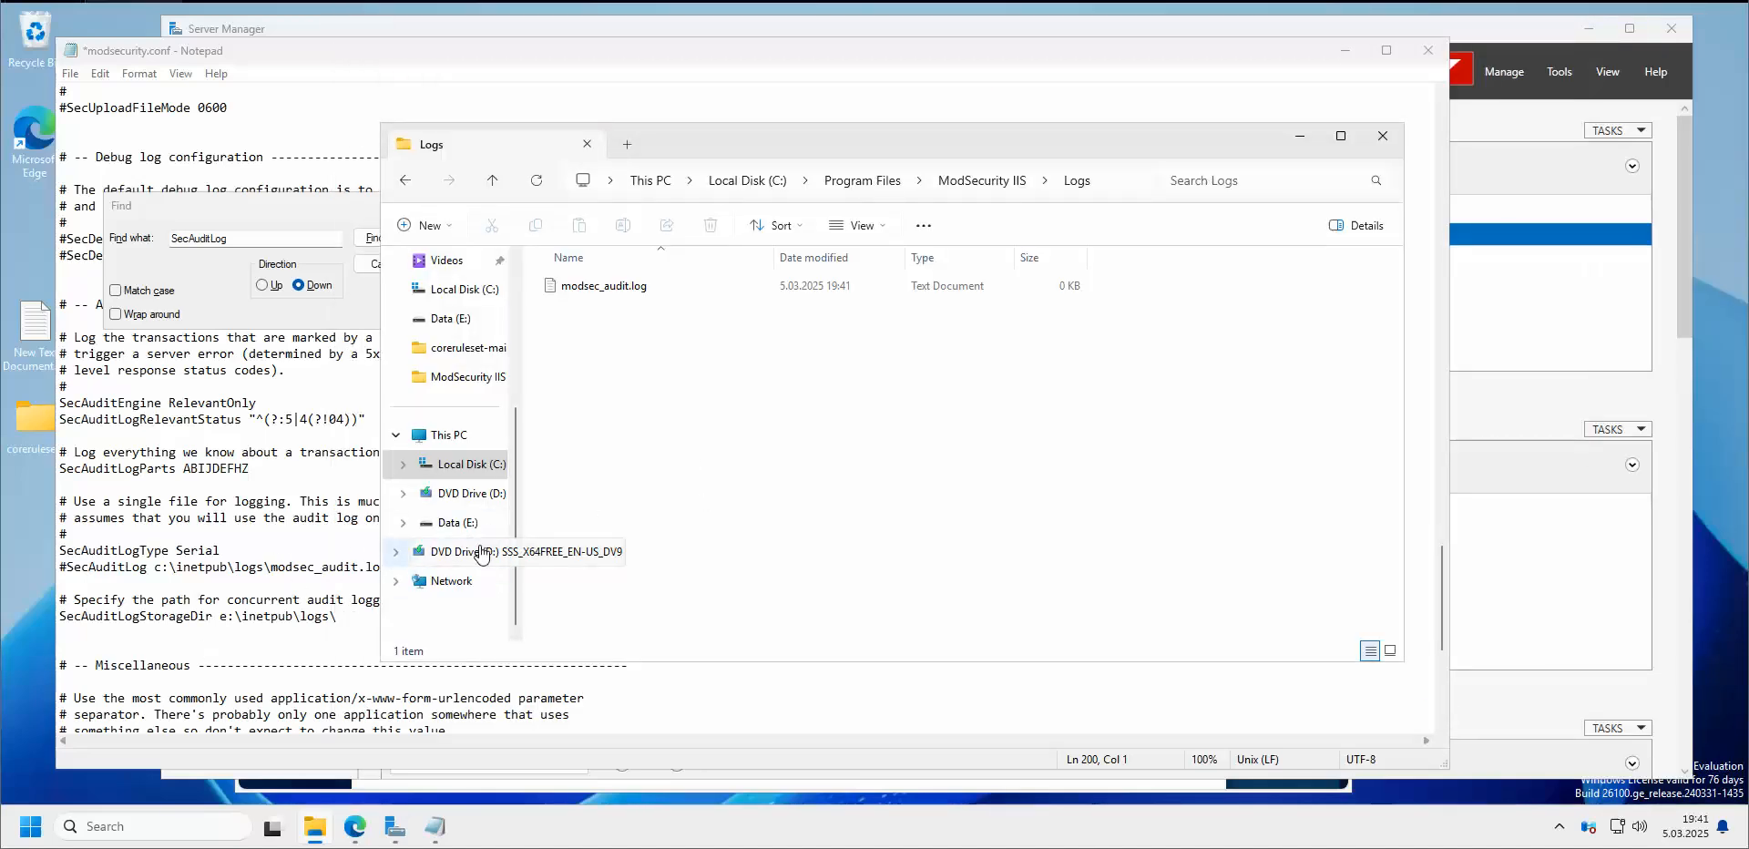
Browse from the C: drive to the Logs folder inside ModSecurity IIS and copy its full path
click(490, 466)
double_click(606, 339)
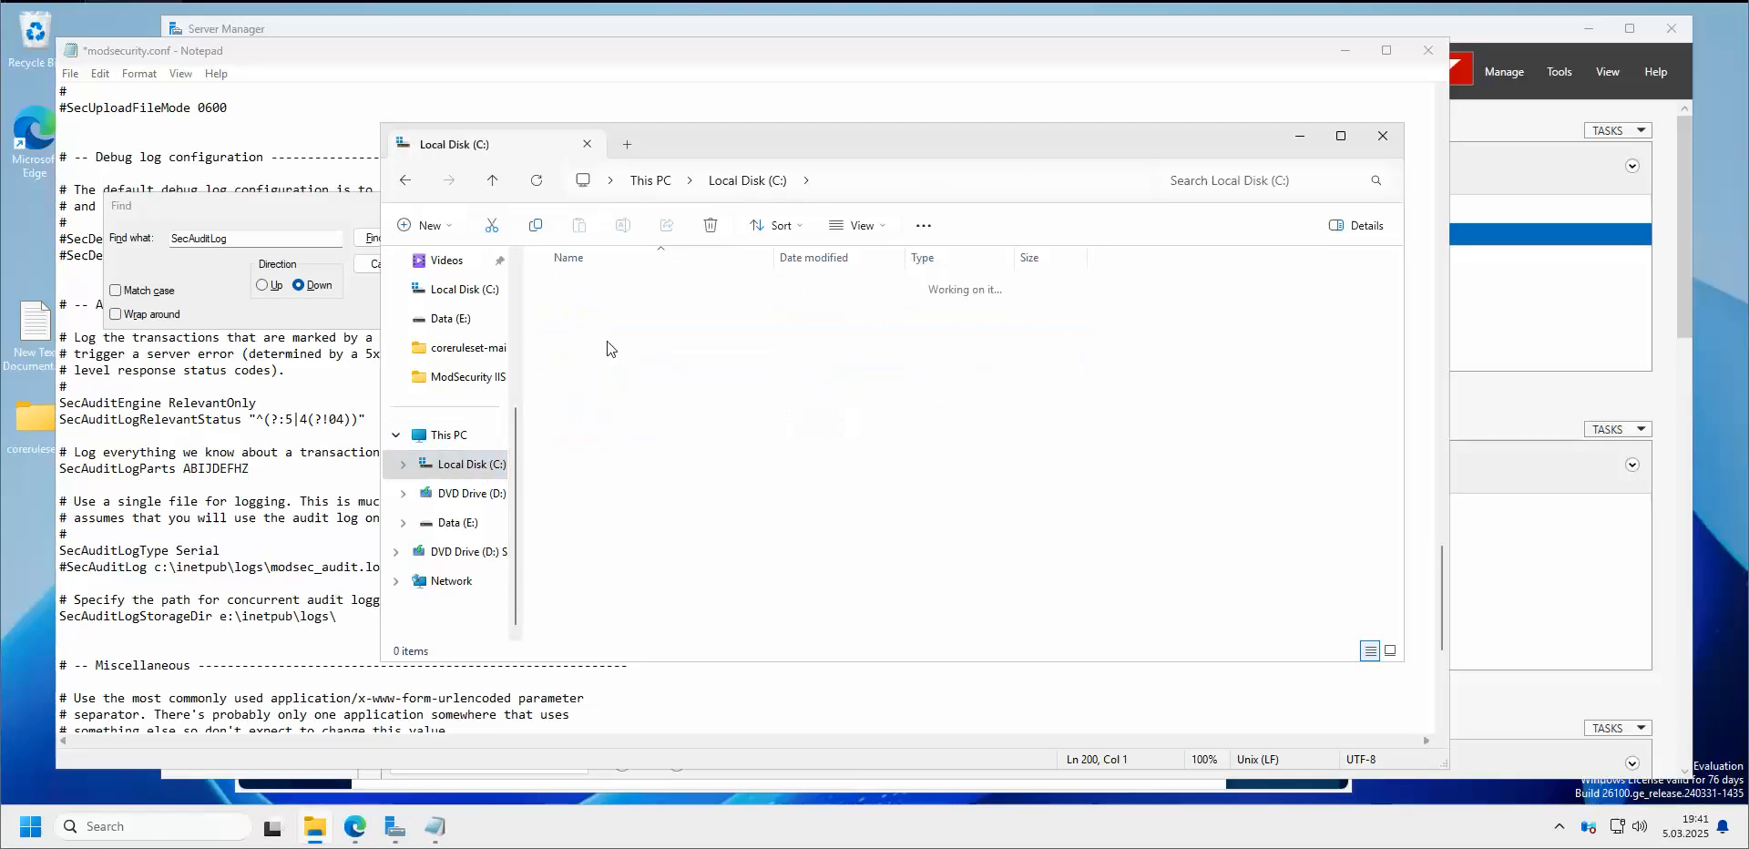
double_click(603, 413)
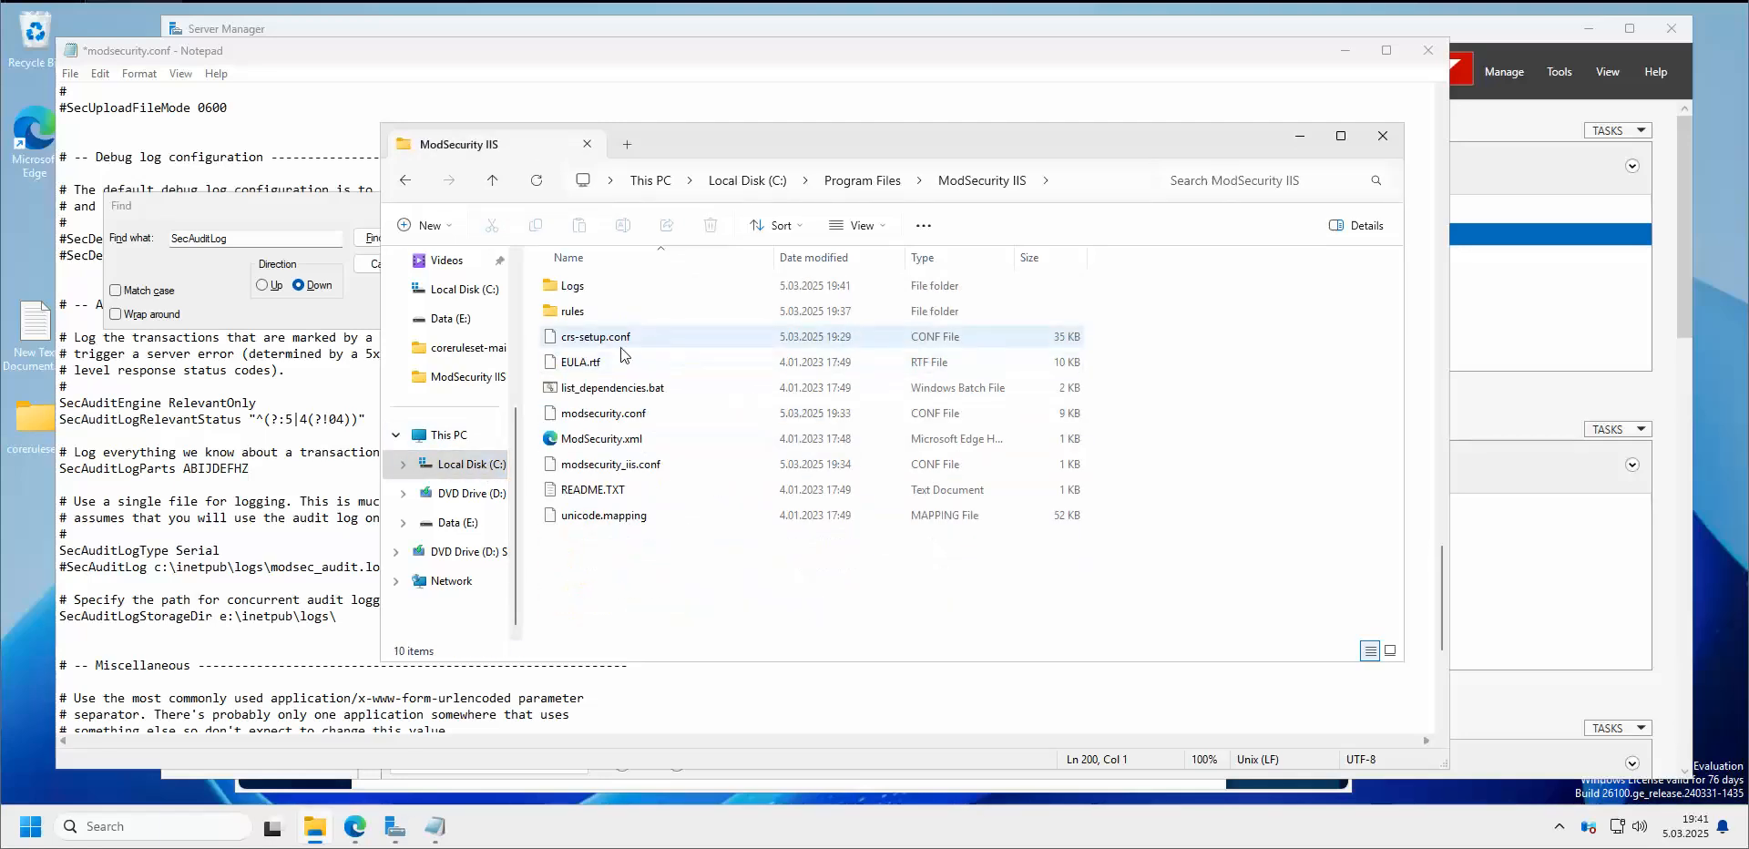
double_click(580, 286)
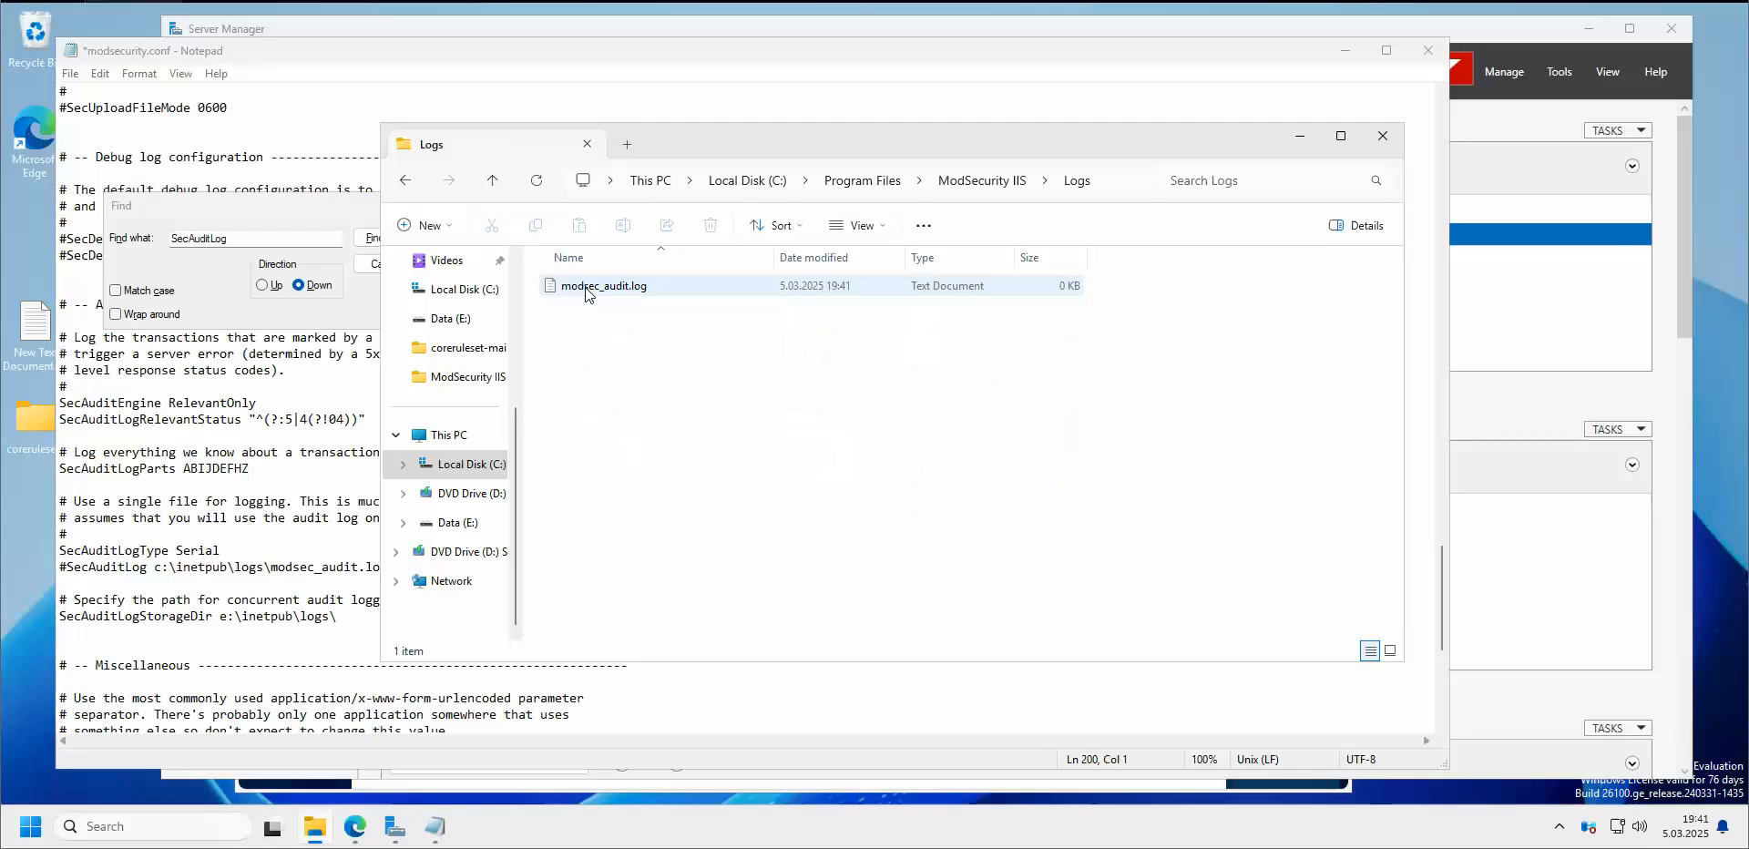
click(1109, 182)
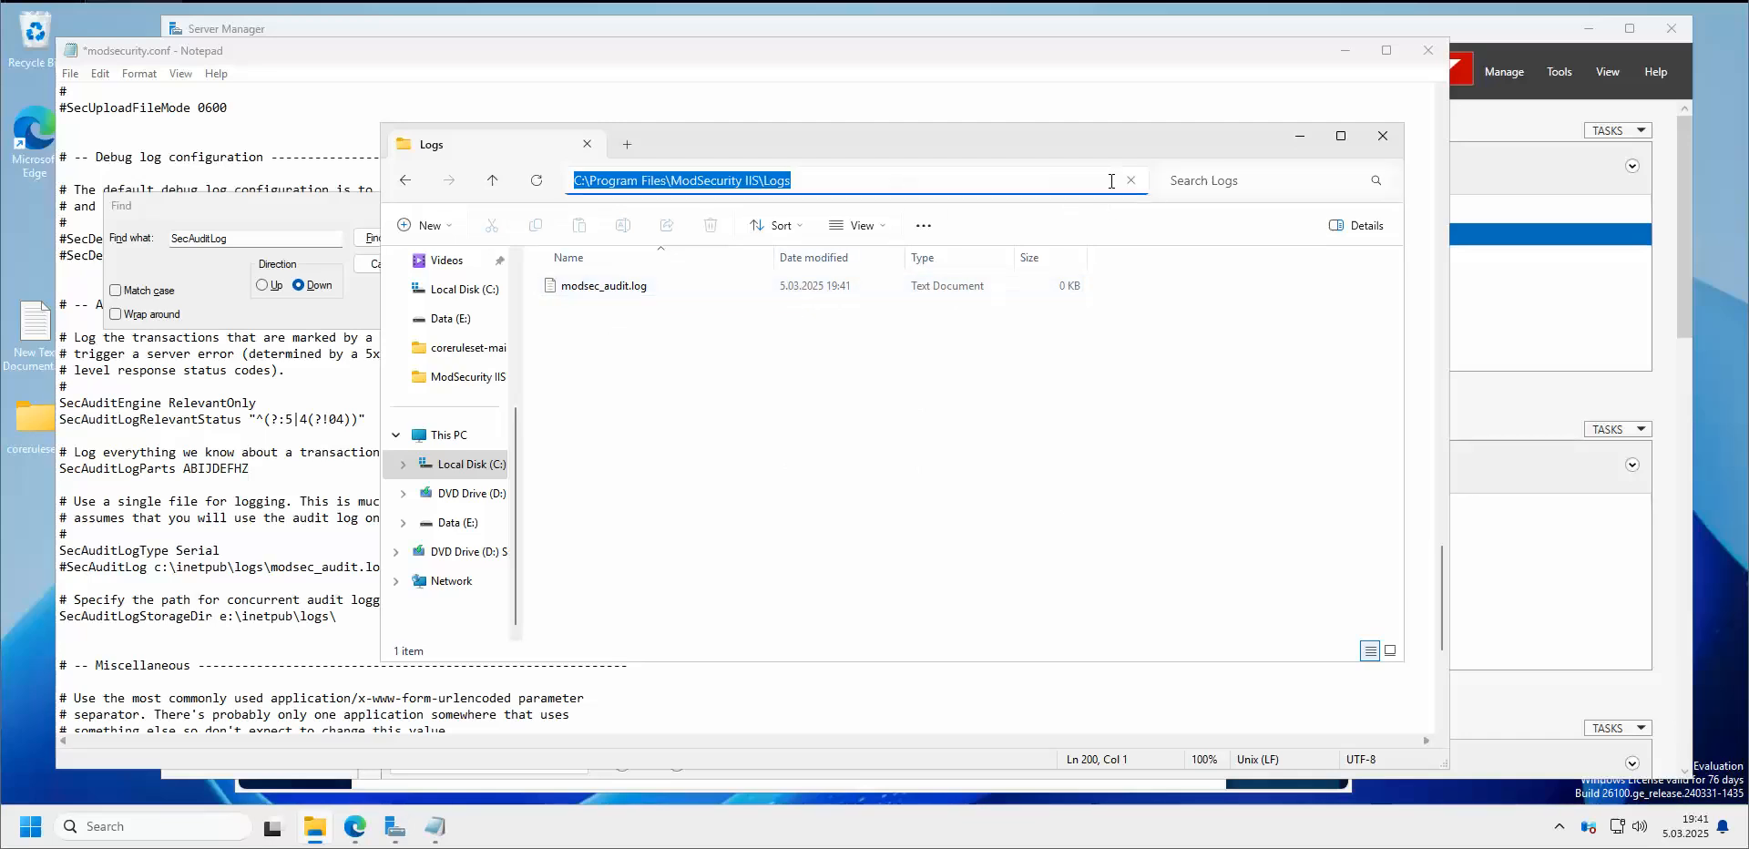
right_click(777, 181)
click(830, 235)
In Notepad, replace the SecAuditLogStorageDir path with C:\Program Files\ModSecurity IIS\Logs\
click(358, 501)
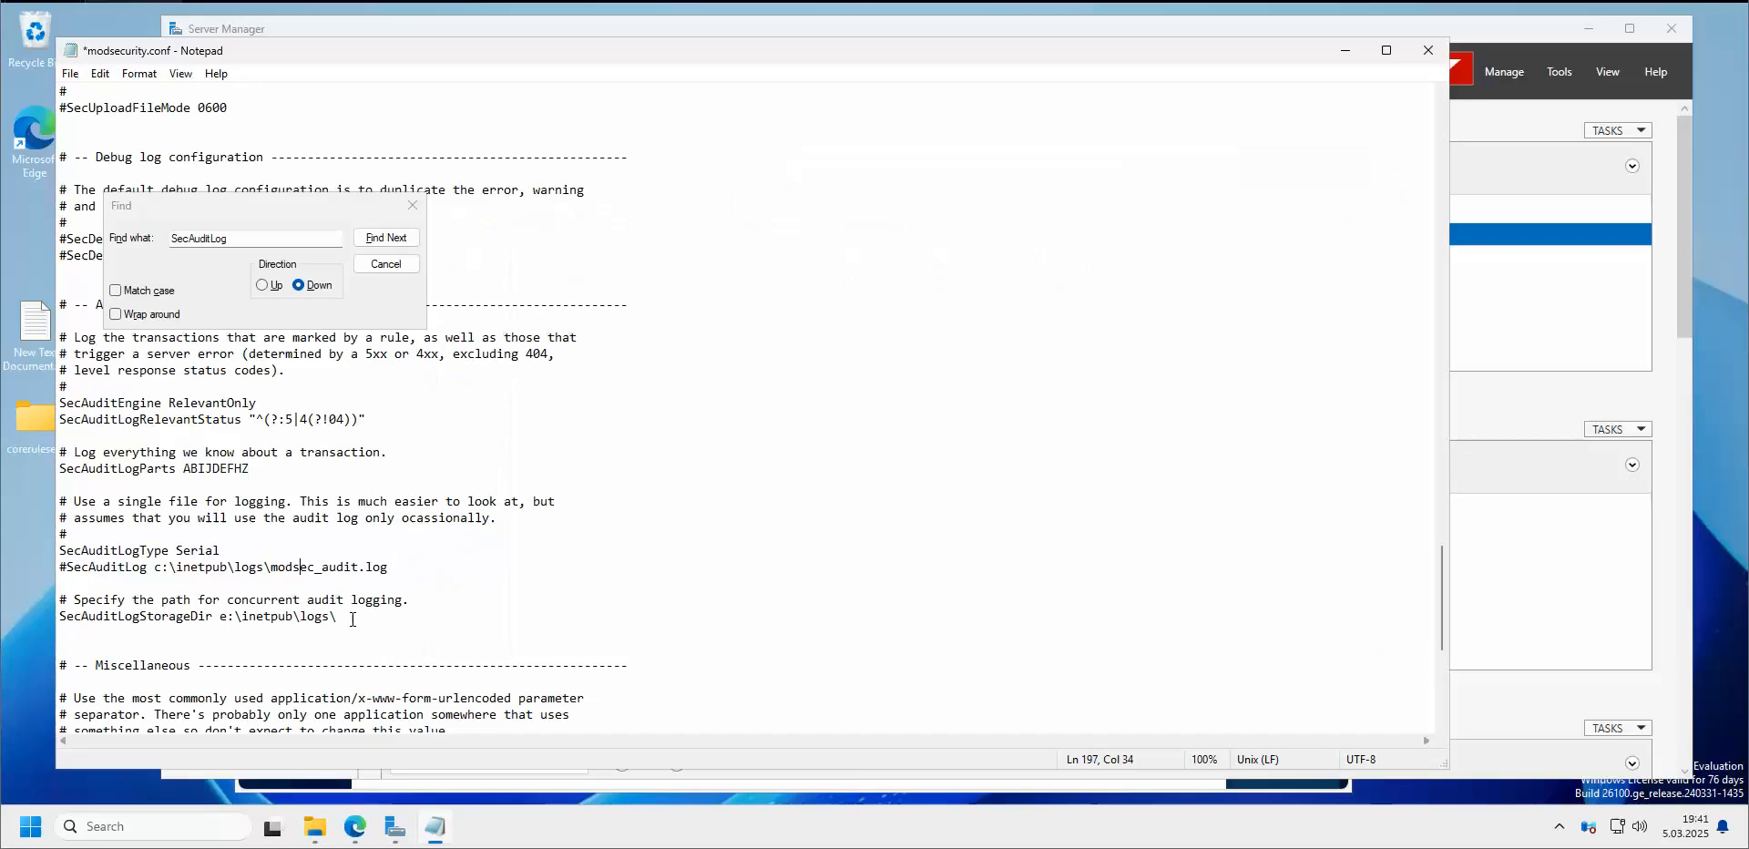
drag(353, 620, 219, 624)
key(Delete)
key(ctrl+v)
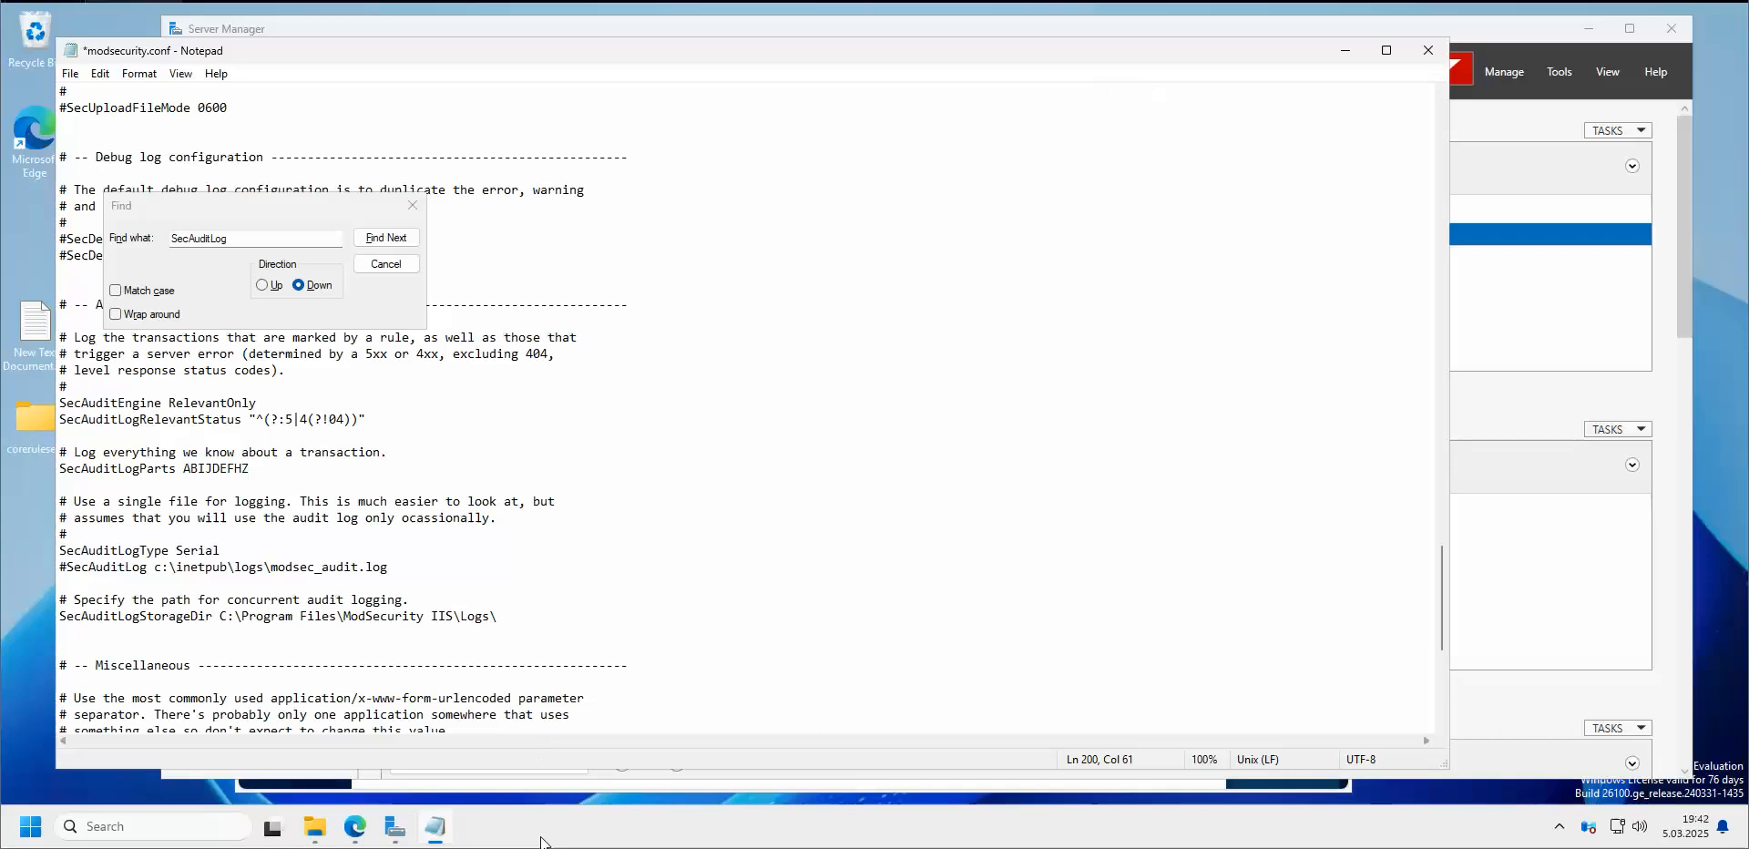
Switch to File Explorer and copy the base name of the modsec_audit.log file without renaming it
click(315, 829)
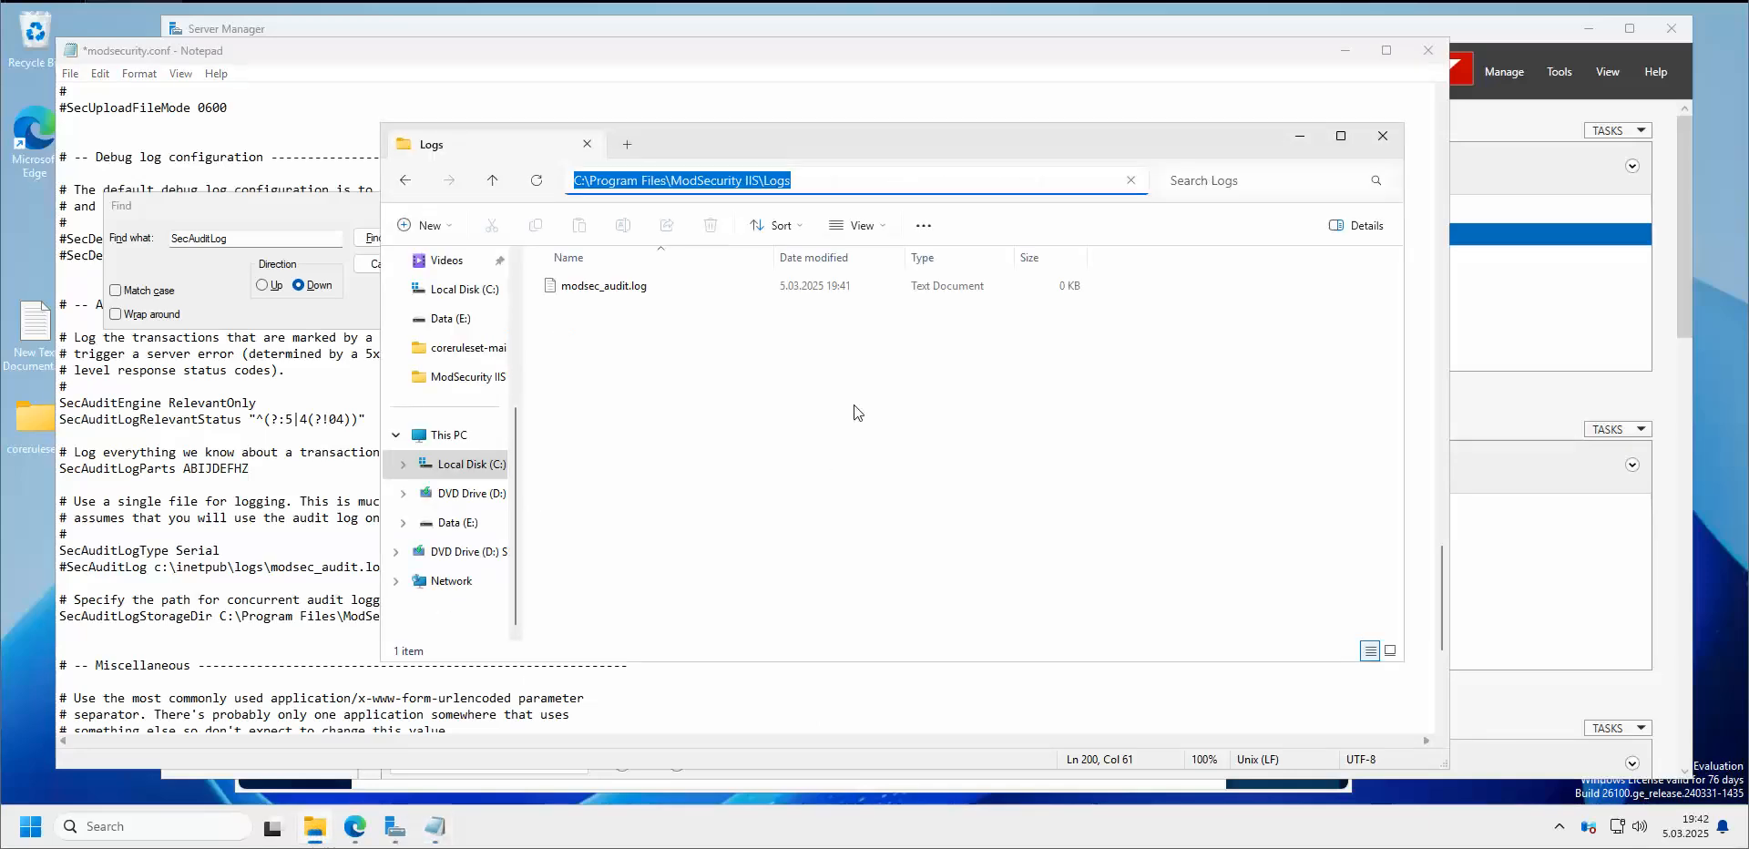
click(613, 290)
right_click(613, 289)
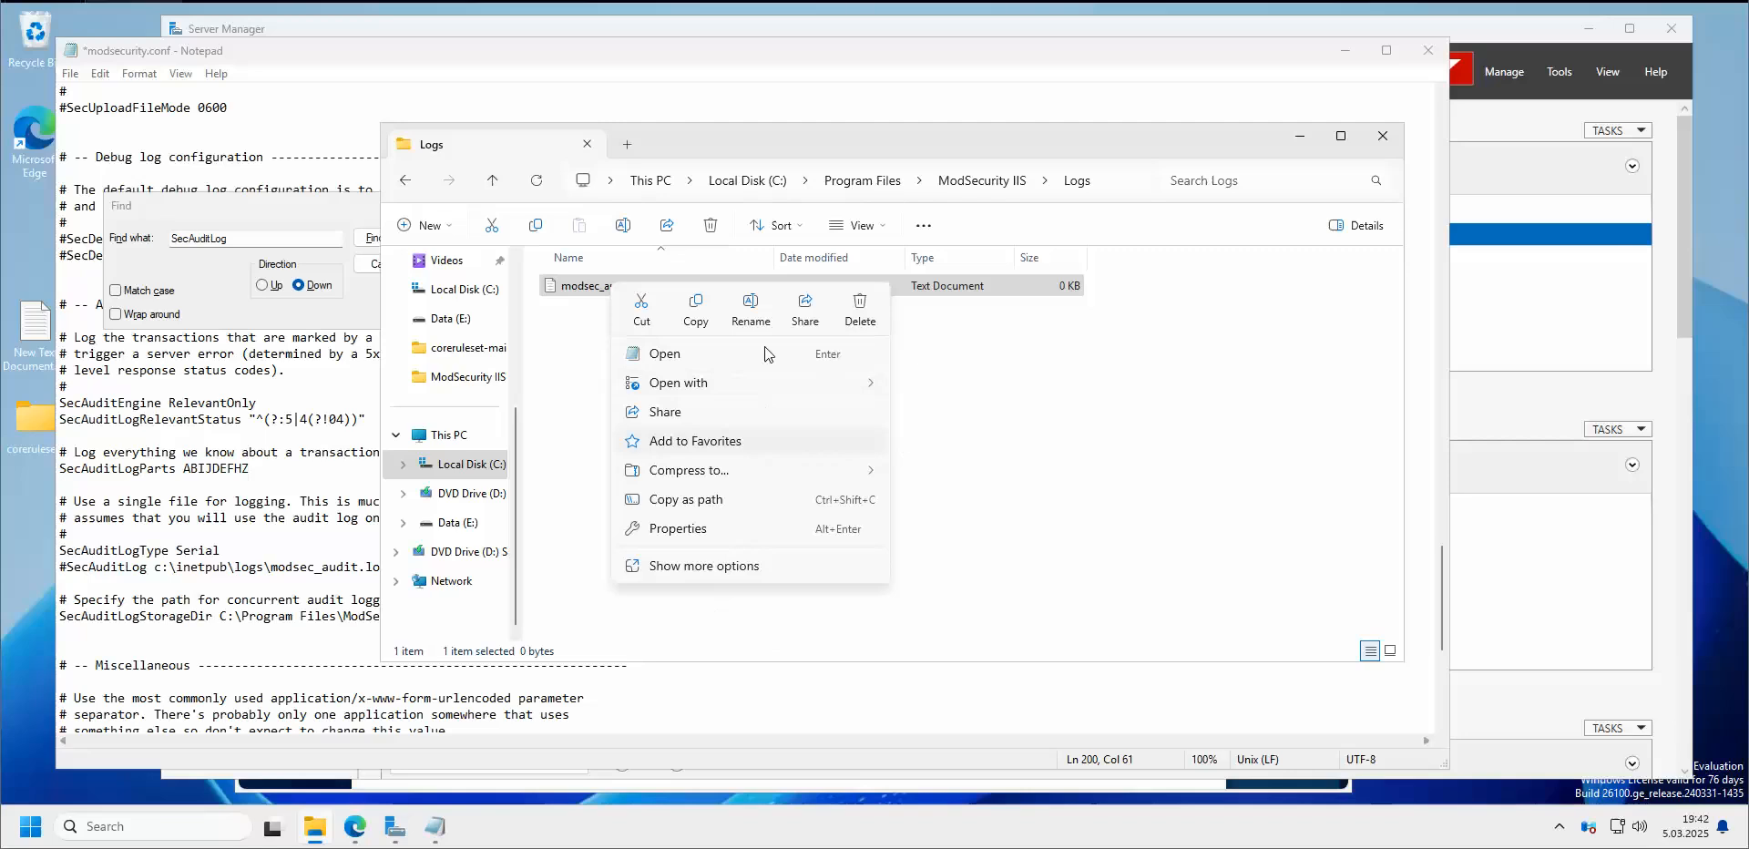
click(750, 310)
right_click(602, 290)
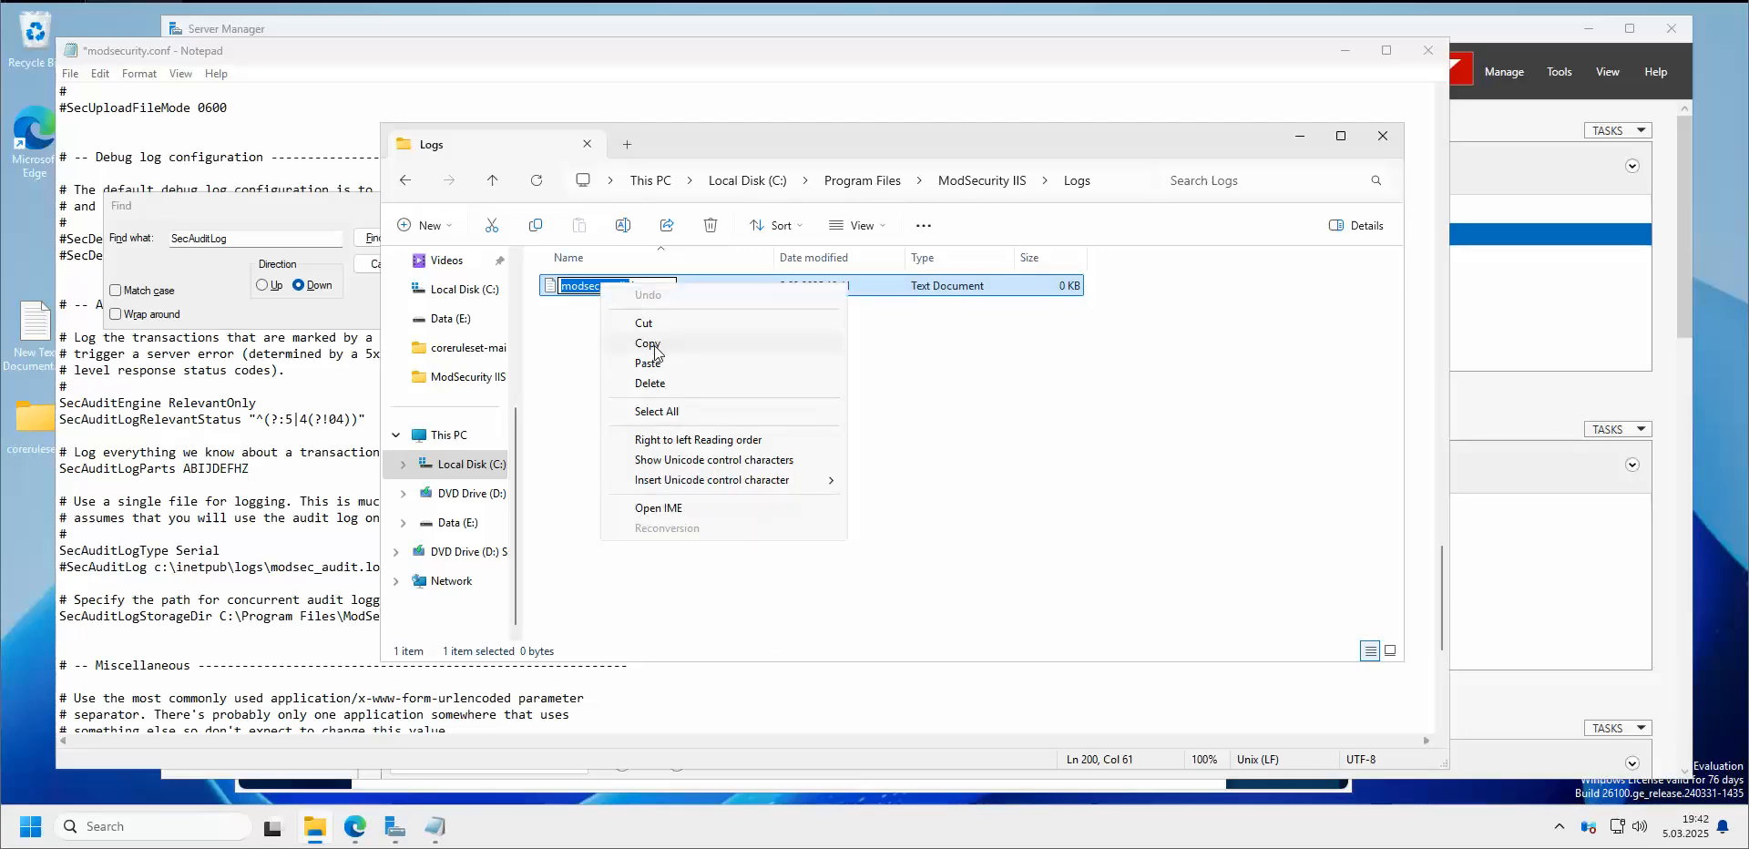
click(654, 347)
Back in Notepad, append modsec_audit.log to the end of the SecAuditLogStorageDir path
click(331, 513)
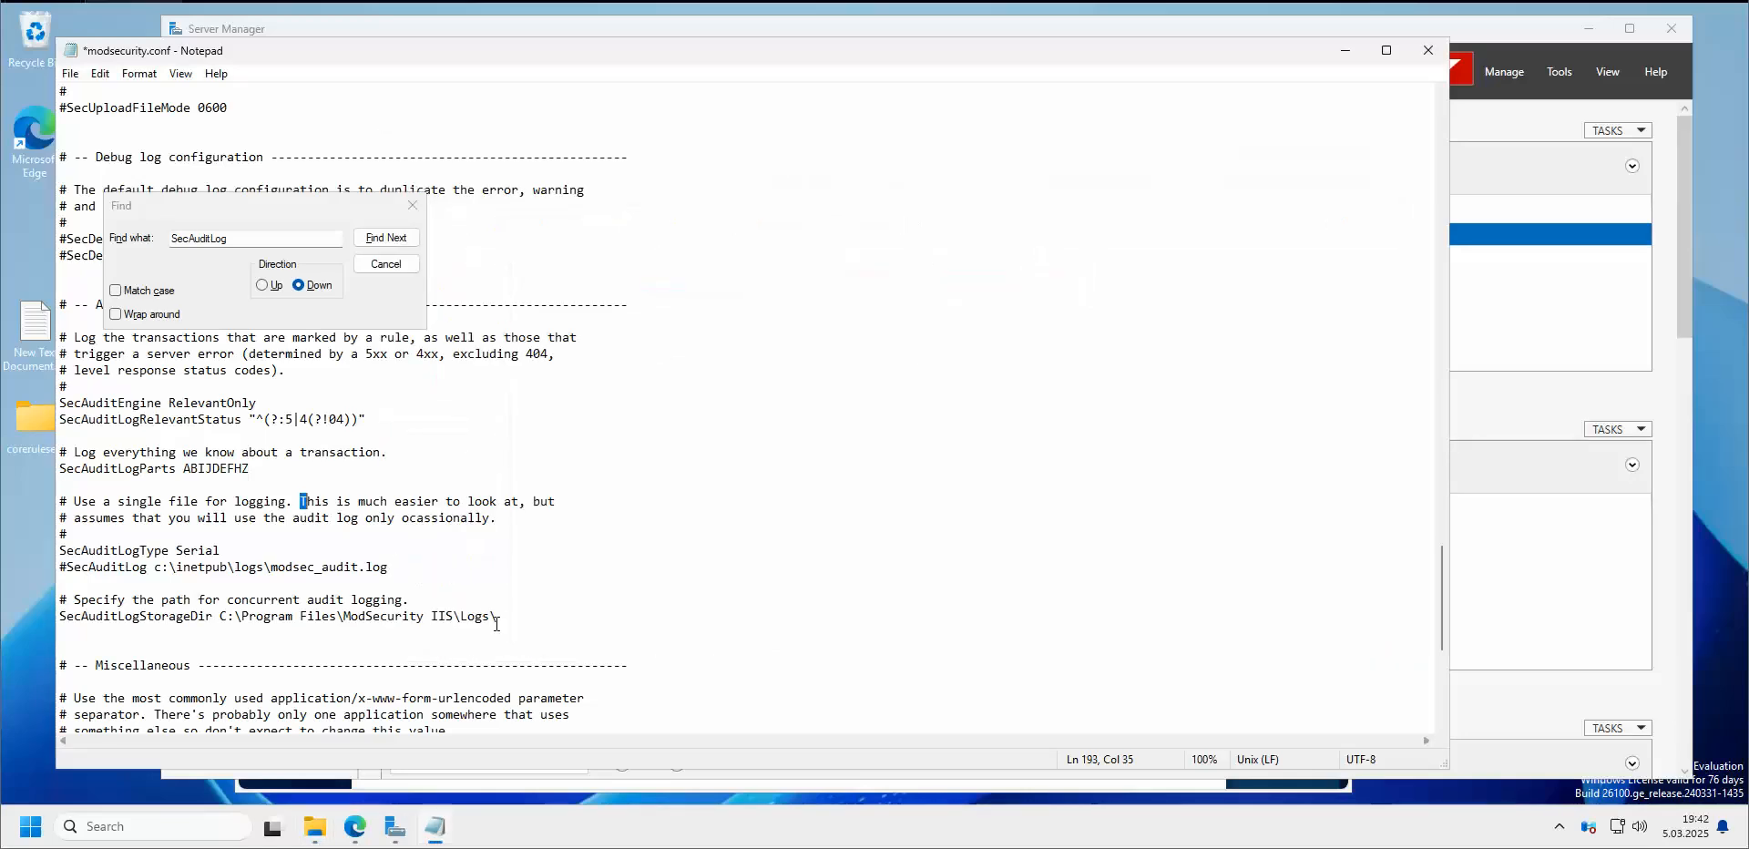
click(504, 619)
key(ctrl+v)
text(.log)
click(812, 507)
scroll(248, 562, down, 1)
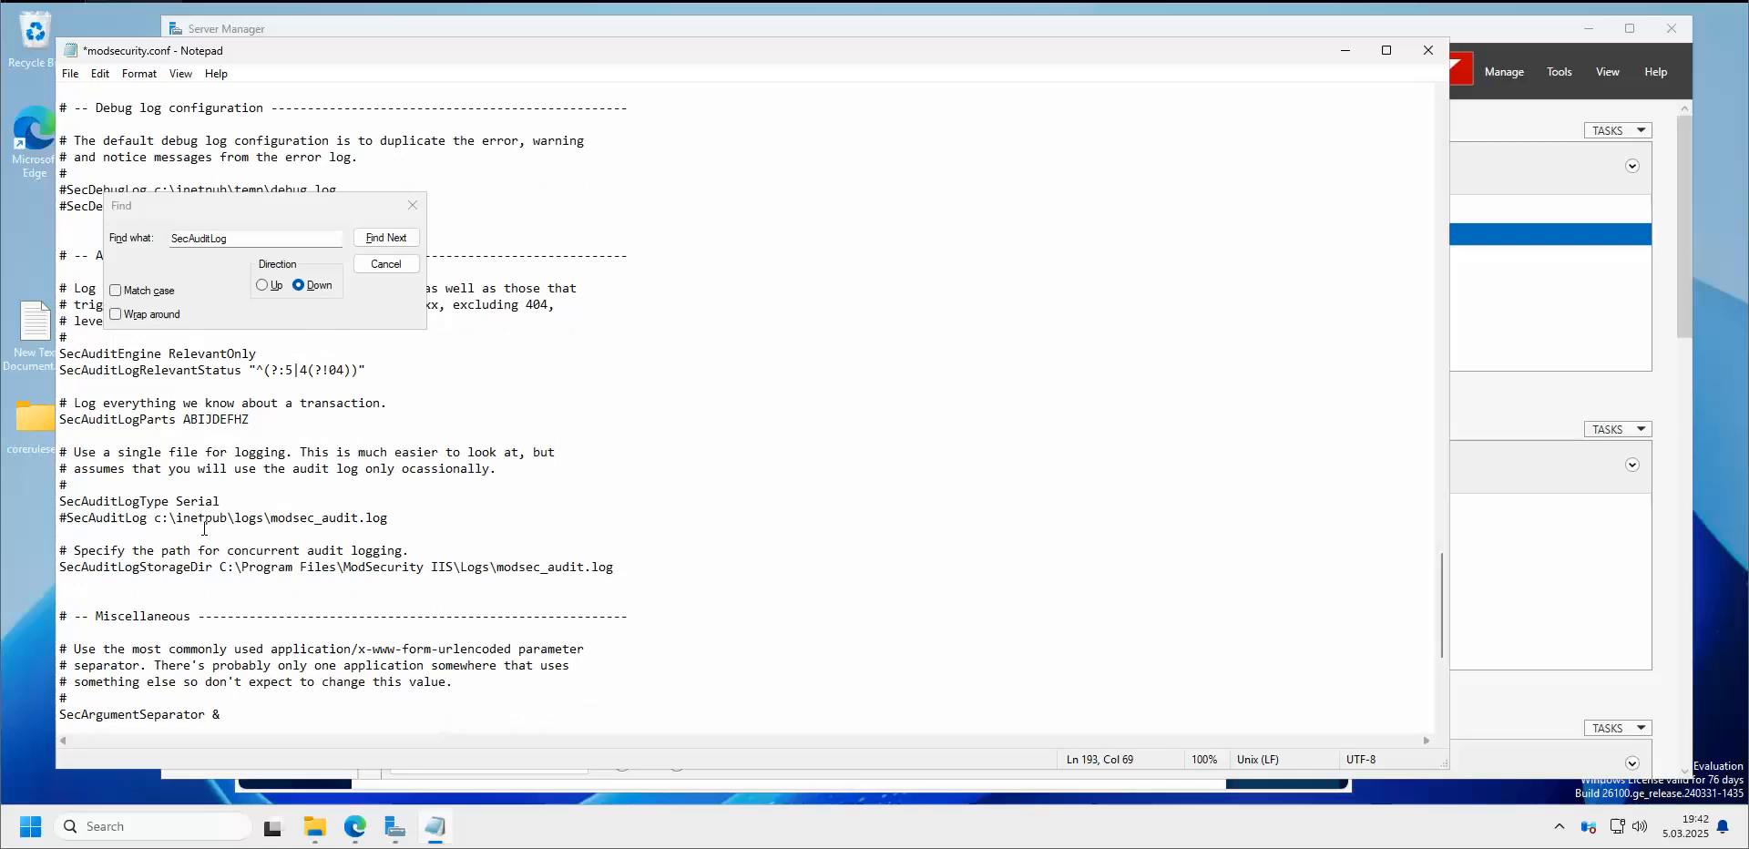
Replace the SecAuditLog path with a copy of the SecAuditLogStorageDir path, C:\Program Files\ModSecurity IIS\Logs\modsec_audit.log
click(429, 519)
drag(389, 517, 68, 517)
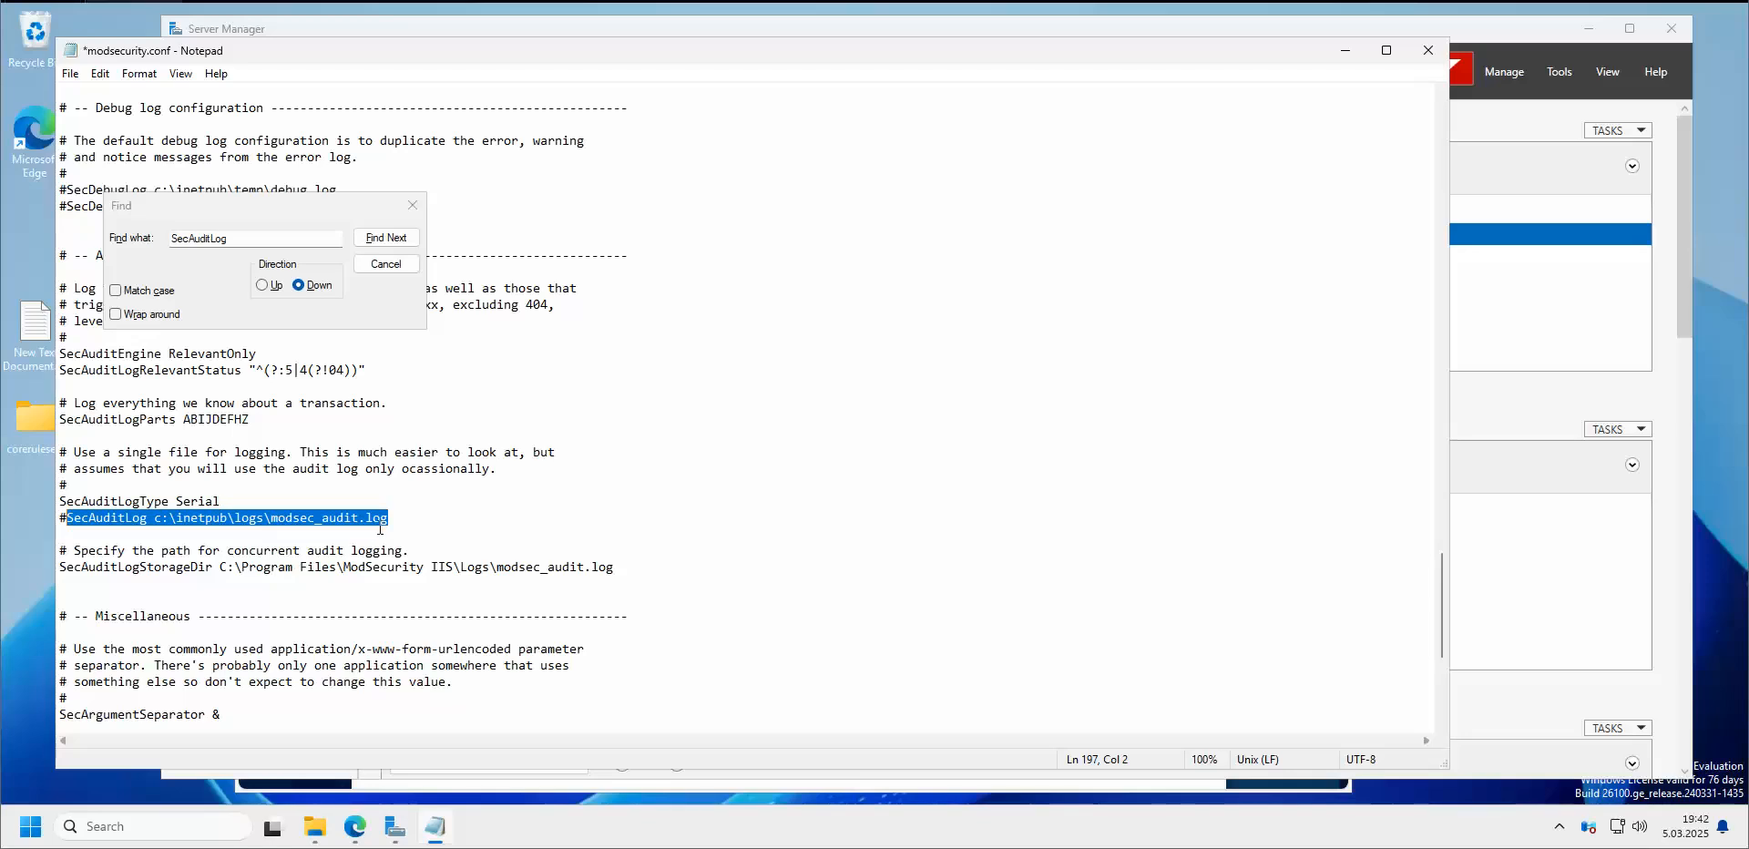
drag(430, 519, 267, 511)
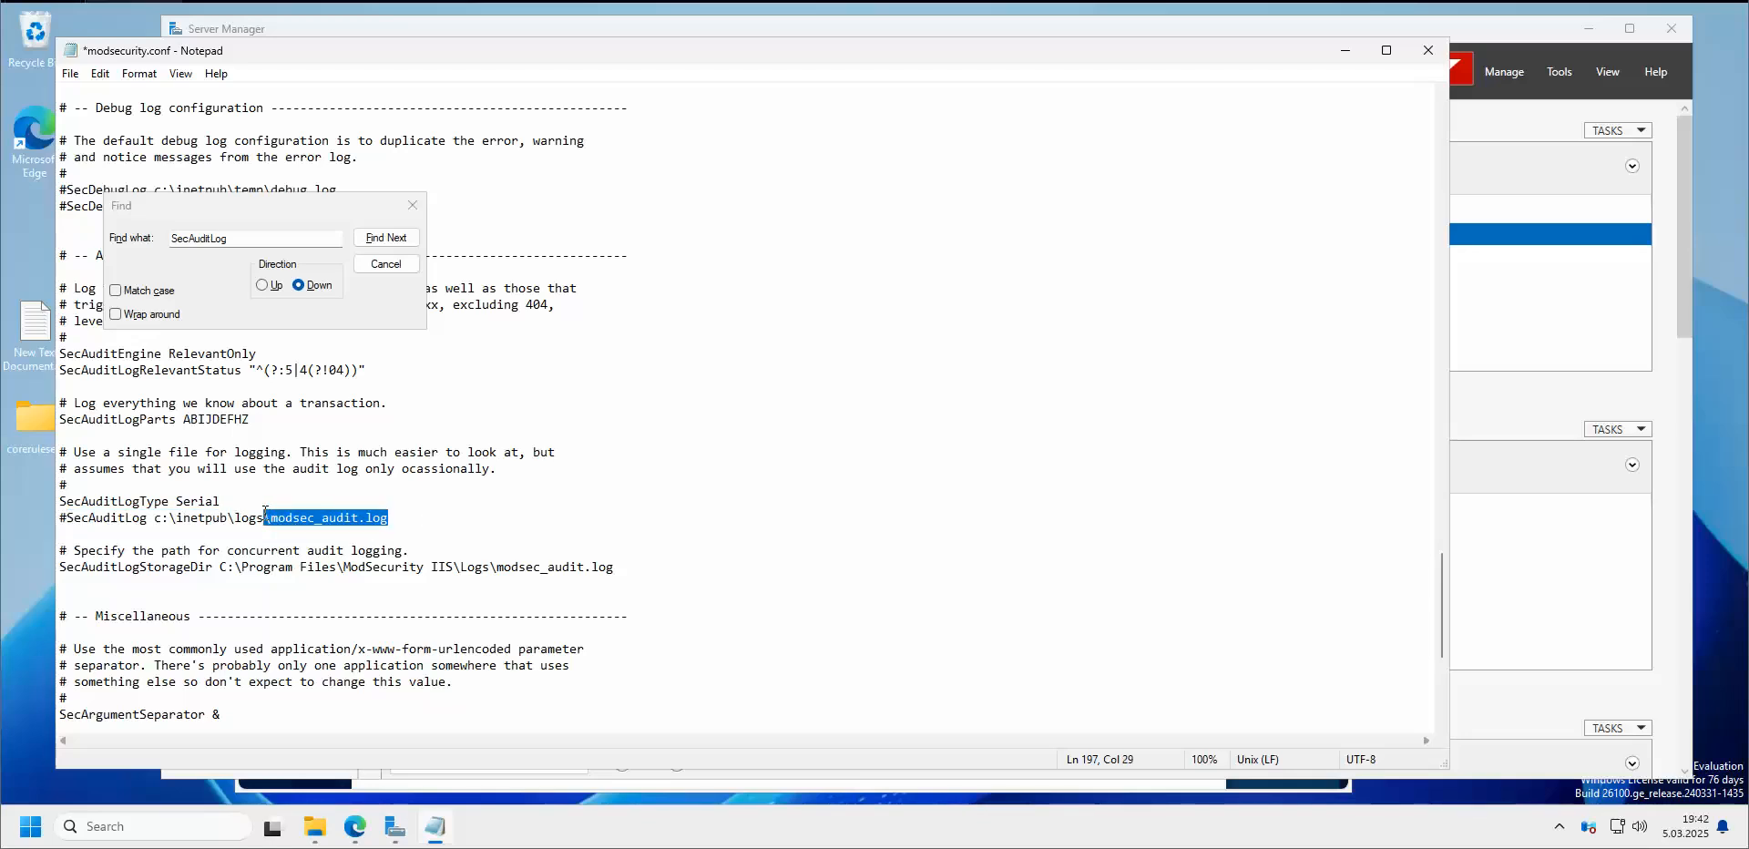
drag(616, 567, 220, 568)
right_click(235, 566)
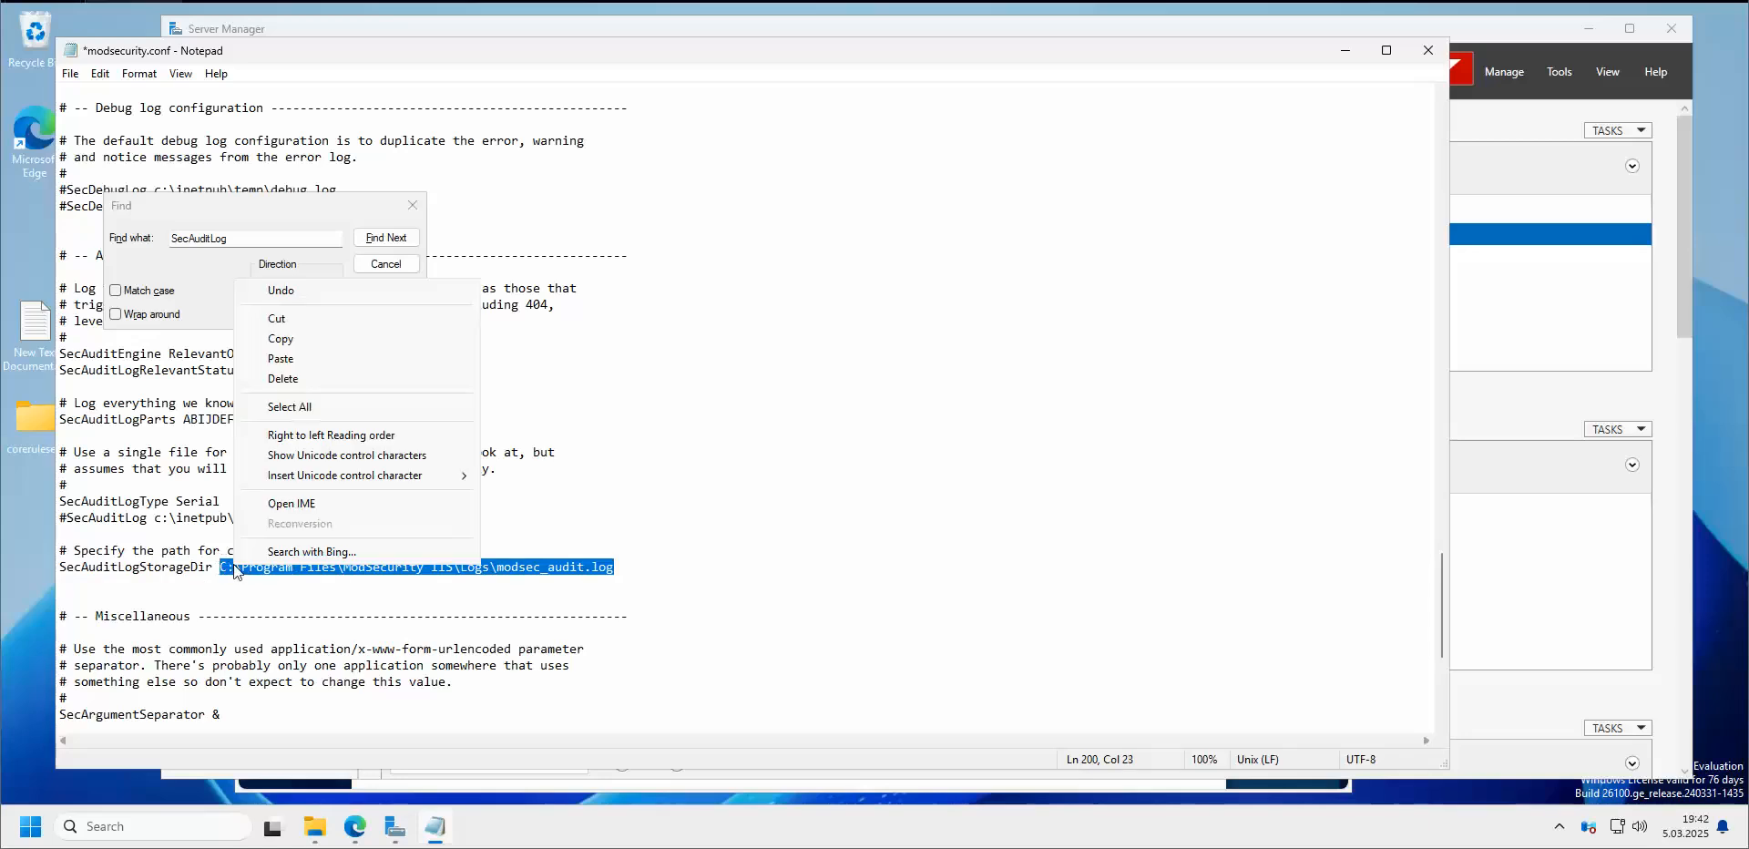
click(280, 339)
drag(389, 517, 155, 518)
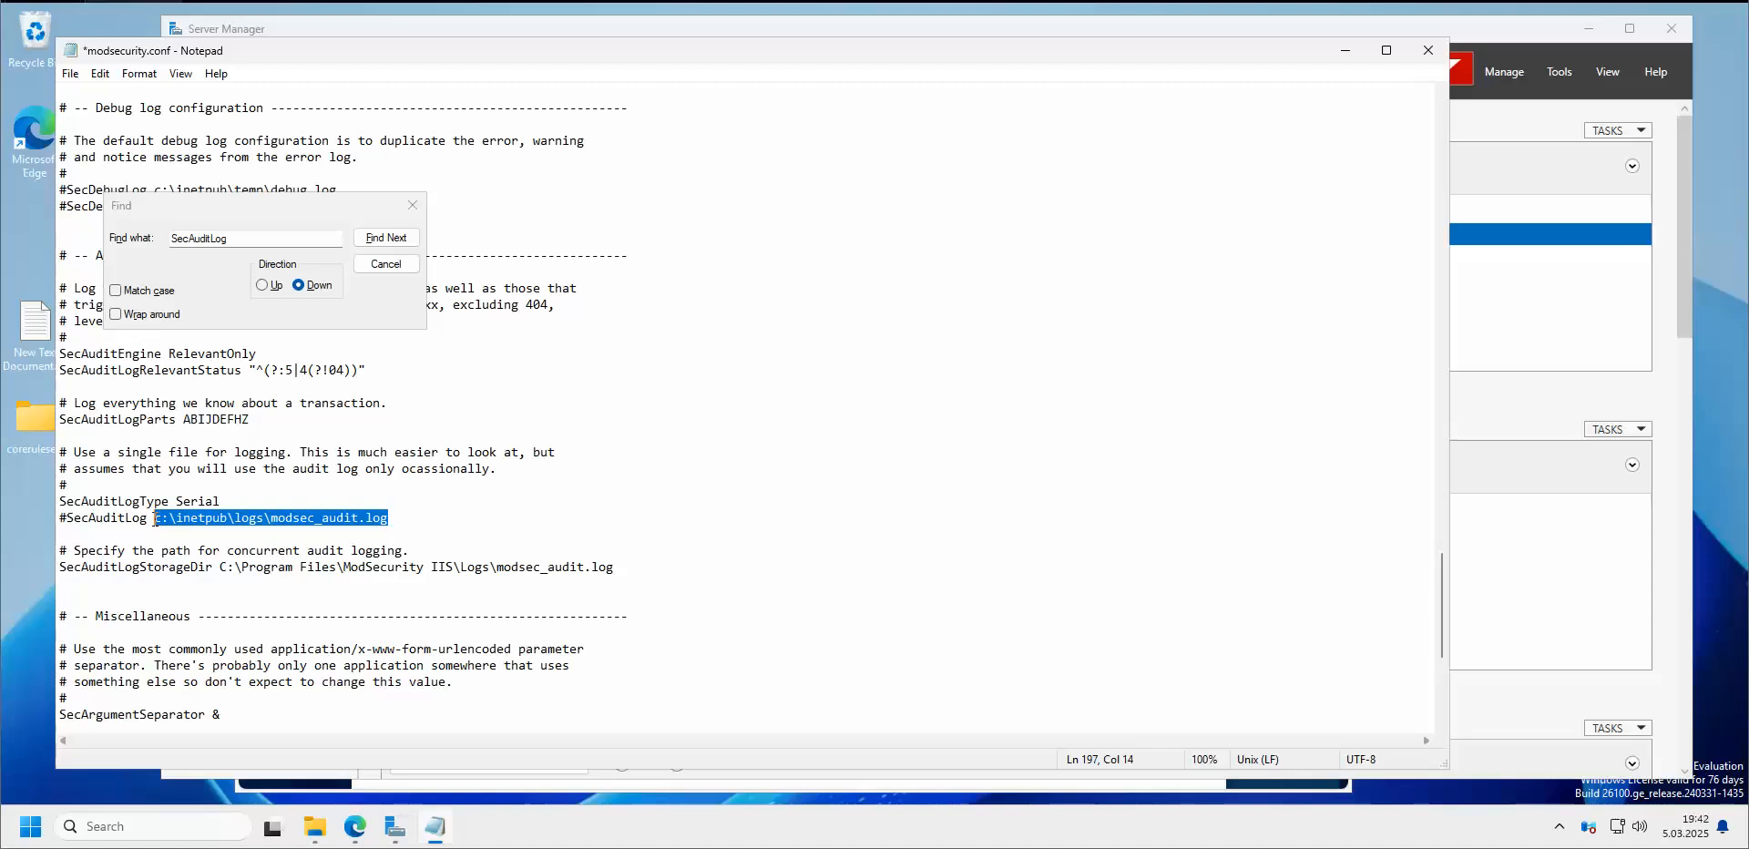
key(Delete)
key(ctrl+v)
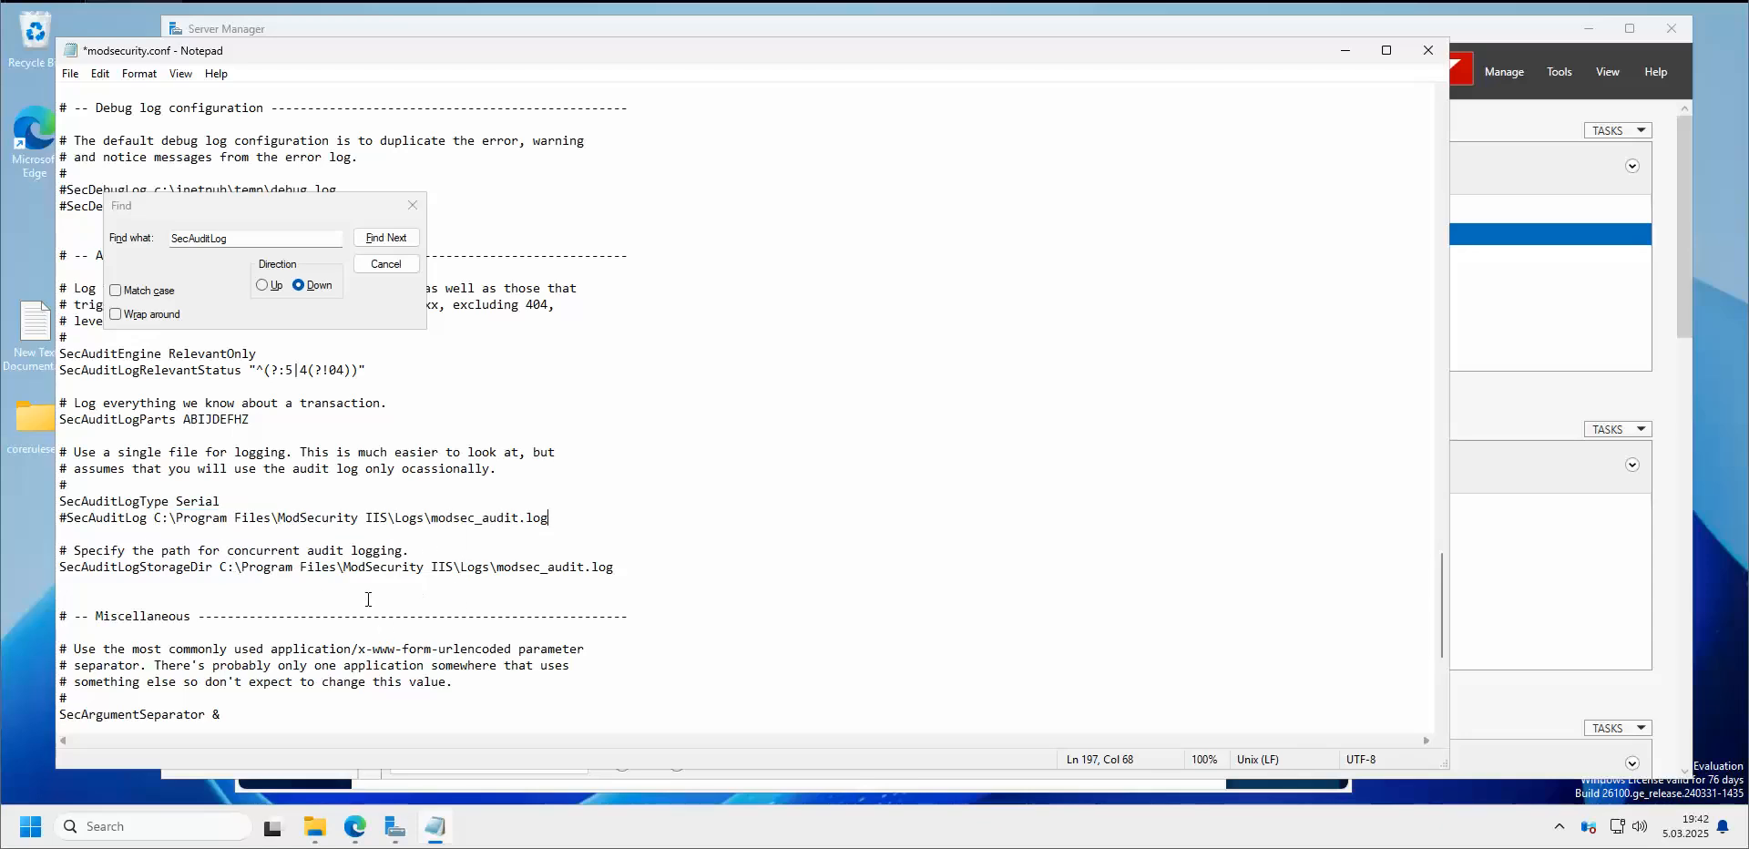
Comment out the SecAuditLogStorageDir line with # and uncomment the SecAuditLog line
click(60, 570)
text(#)
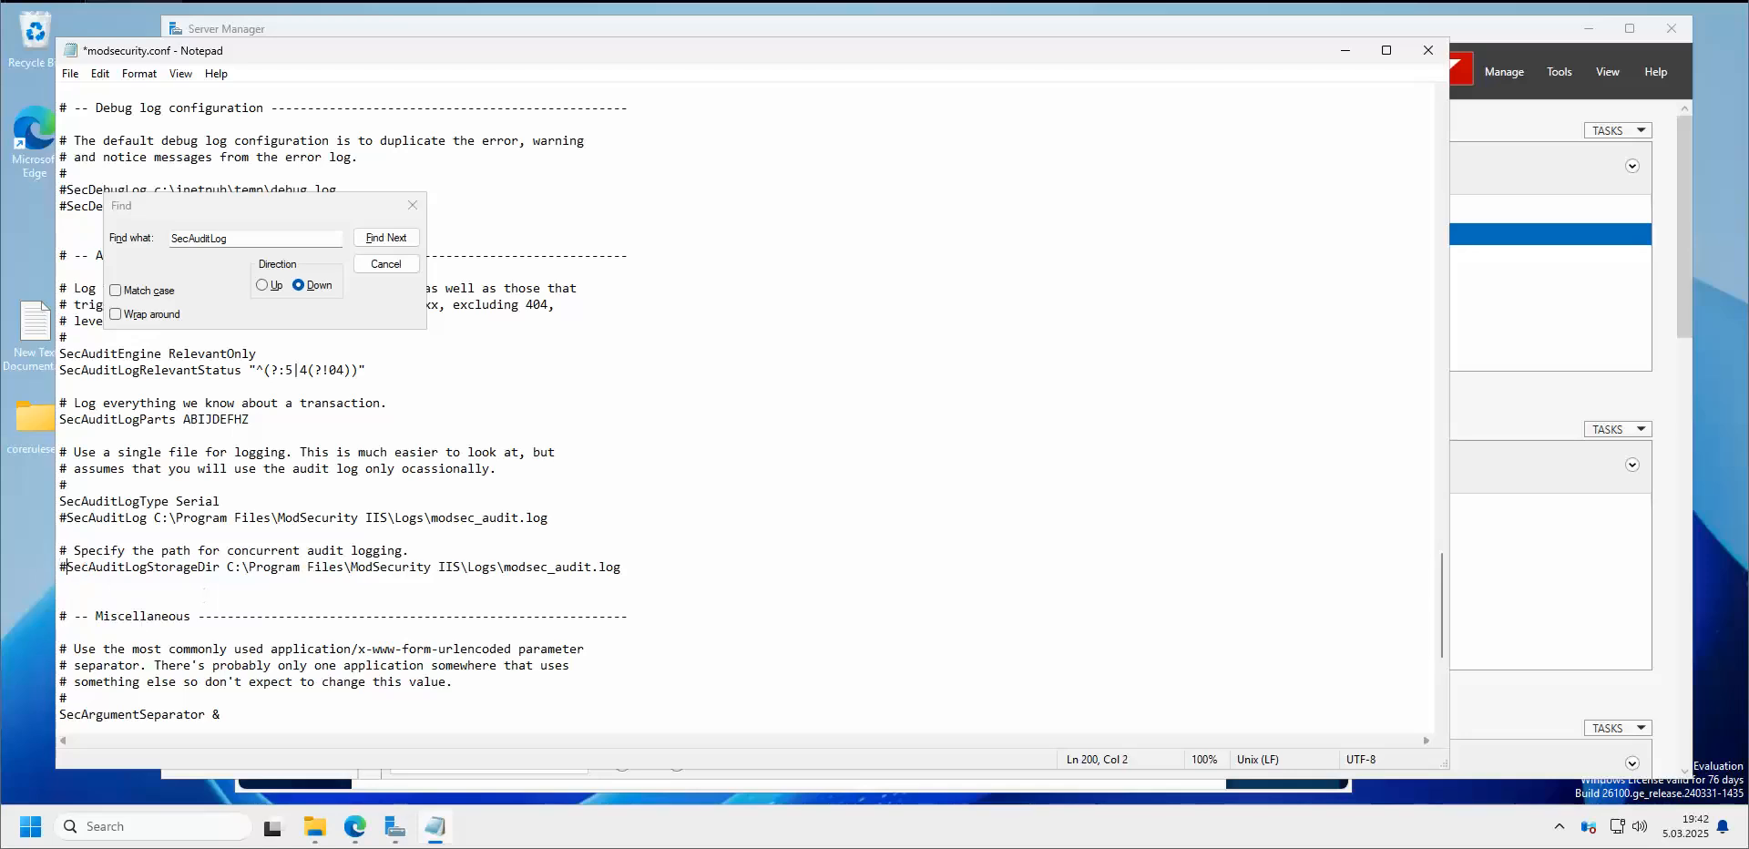
click(61, 519)
key(Delete)
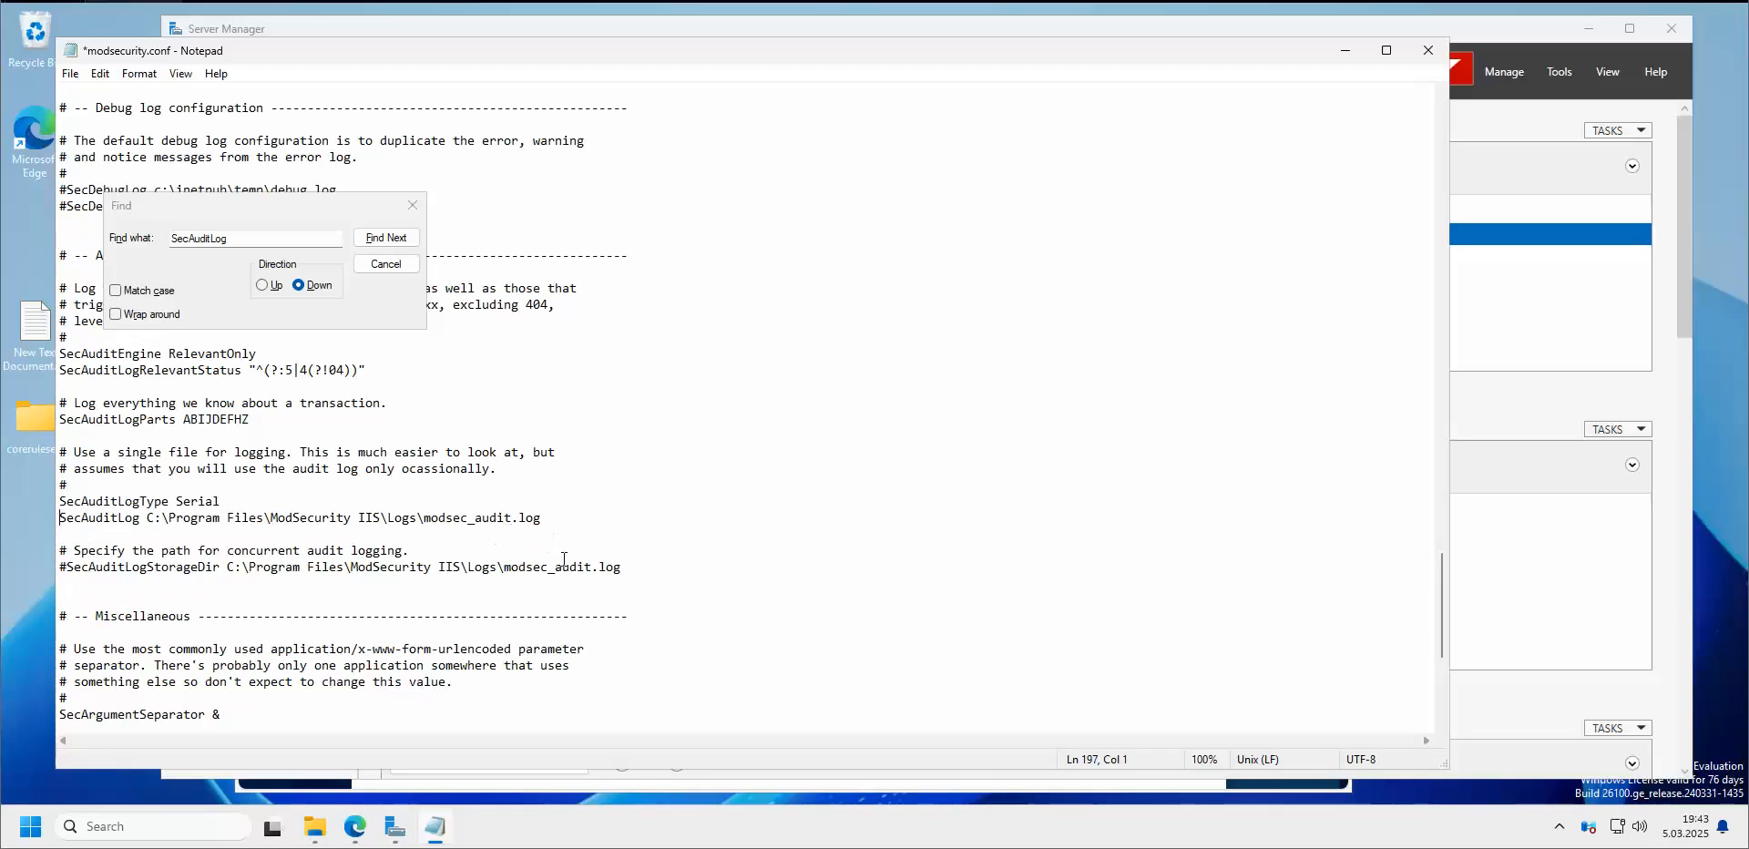
drag(565, 518, 147, 518)
click(674, 524)
Switch to the Word document, copy the directive name SecAuditLogParts and return to Notepad
key(alt+Tab)
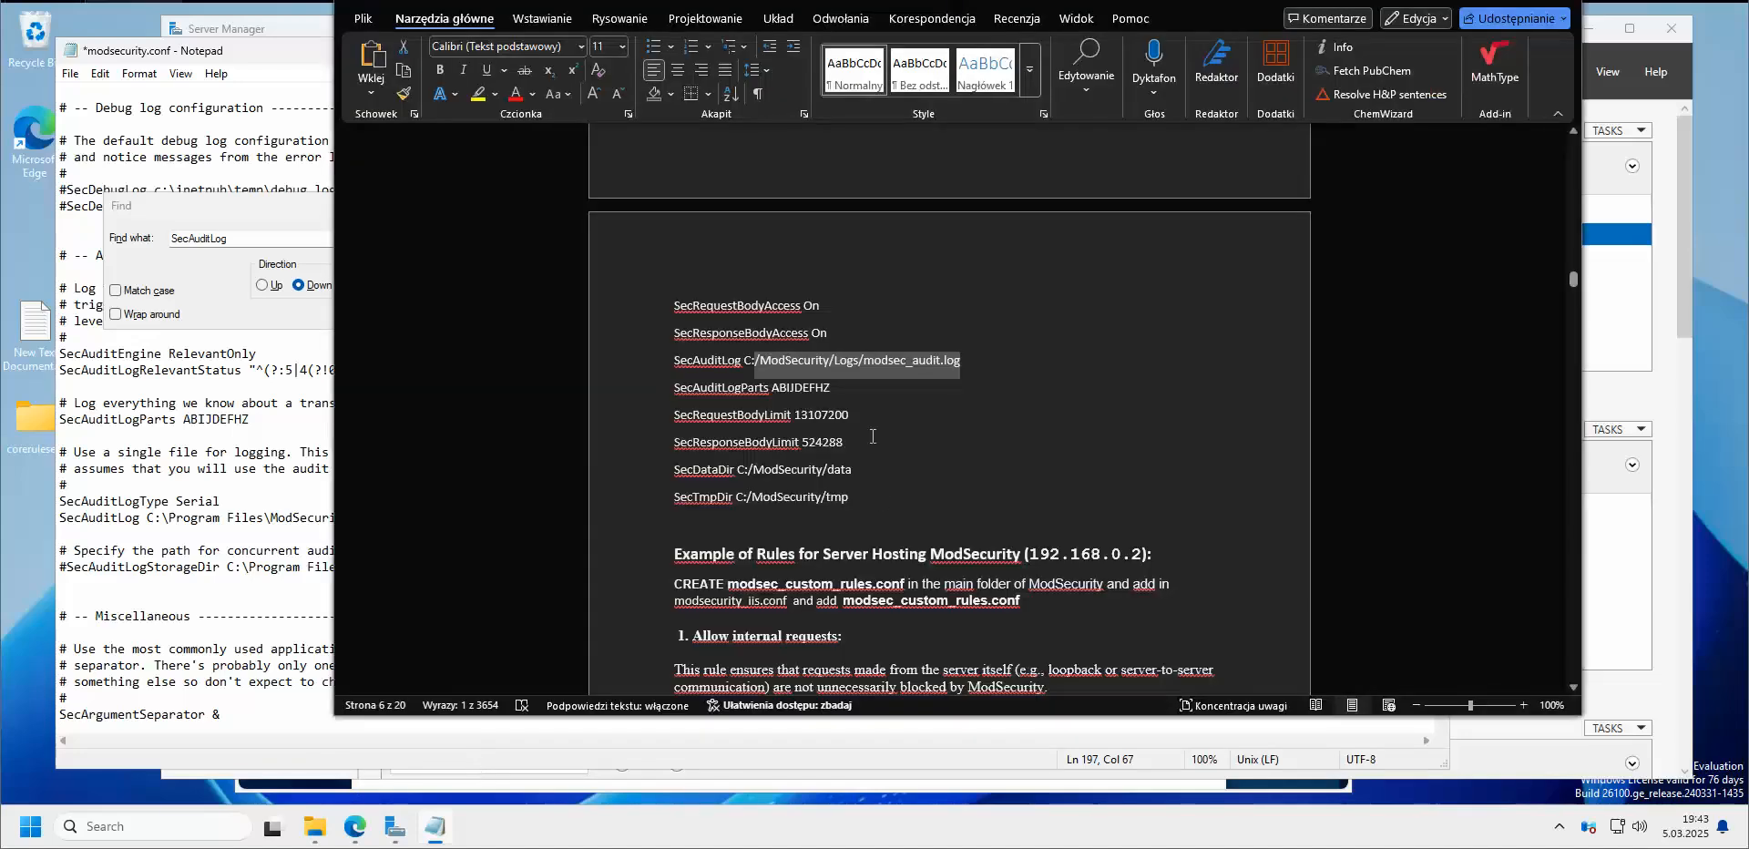
drag(675, 387, 771, 390)
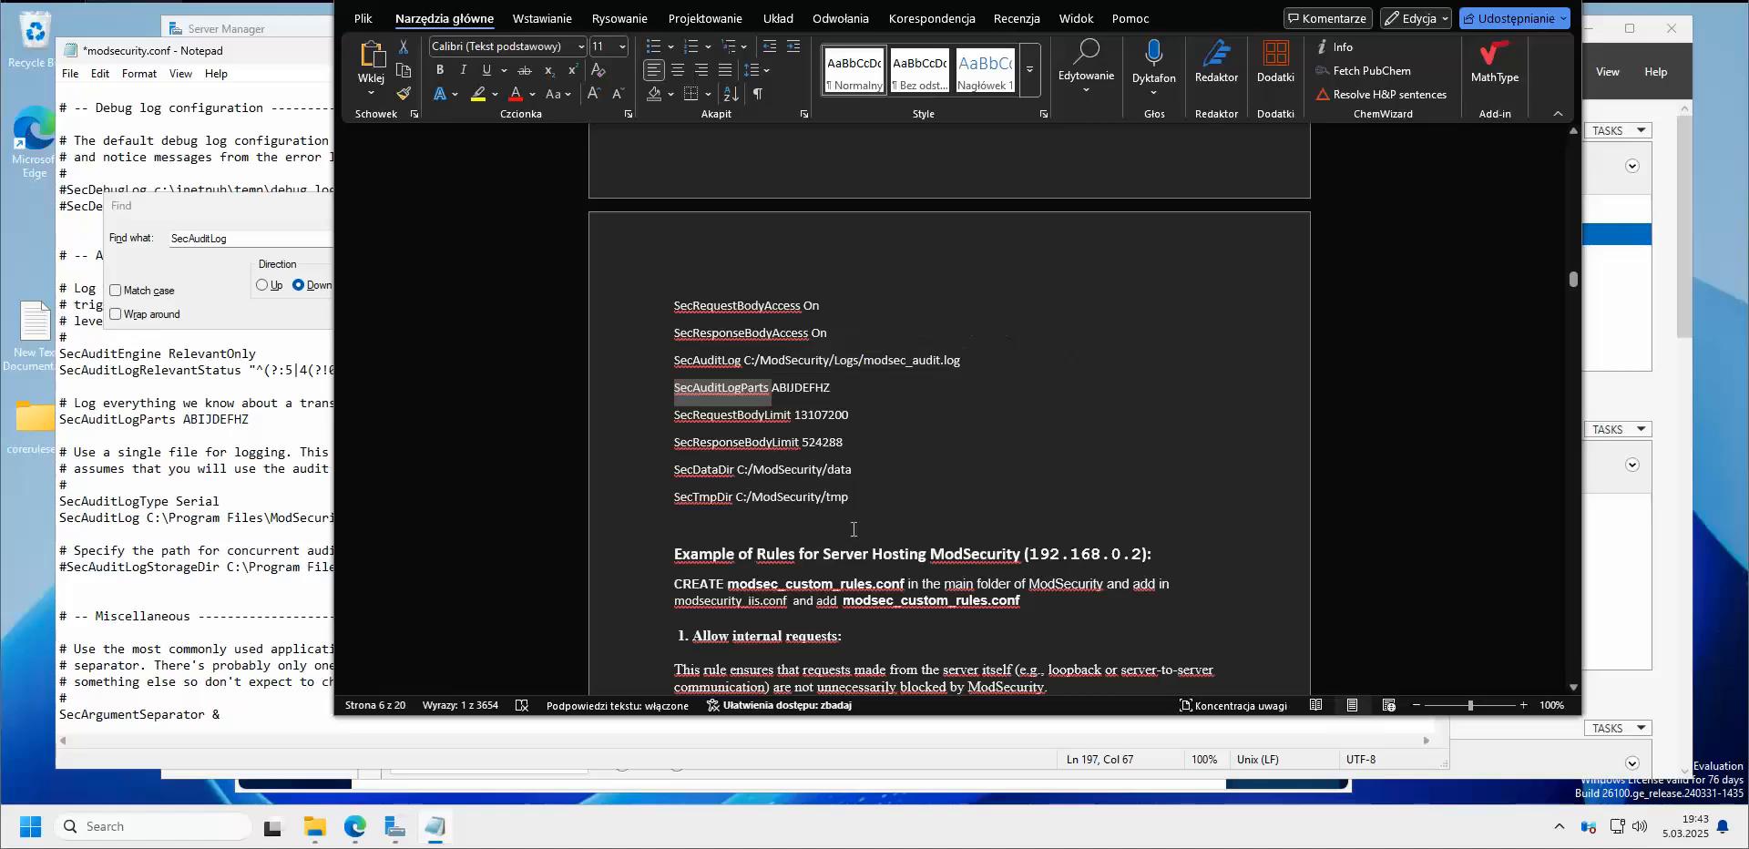
key(alt+Tab)
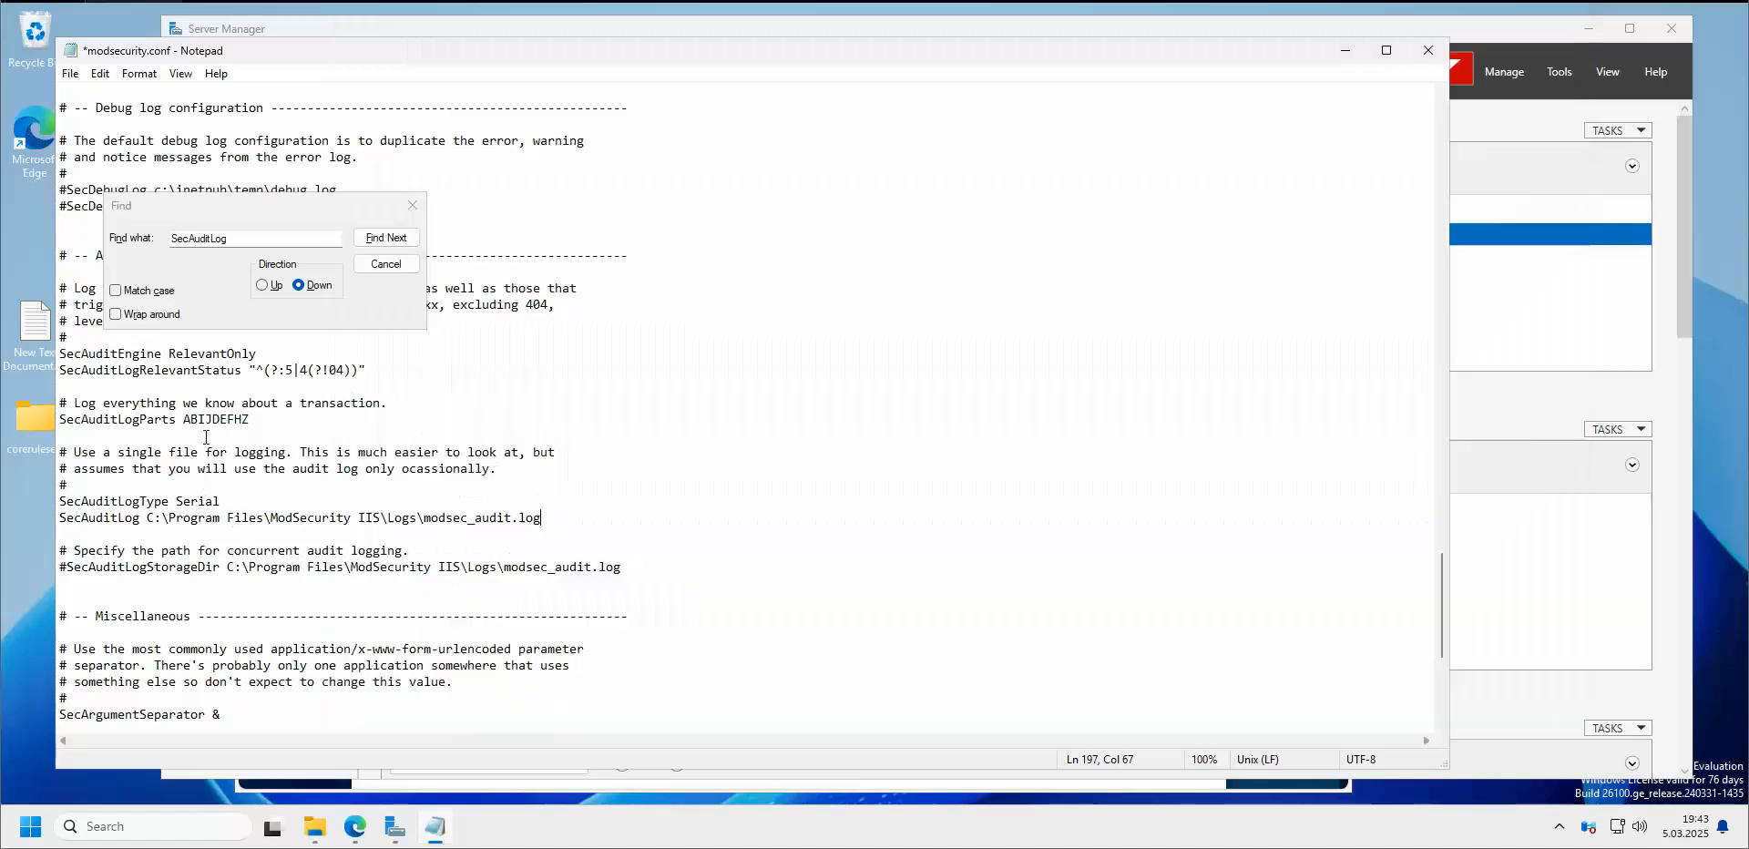
Search modsecurity.conf for SecAuditLogParts, downward and upward, check its value, and return to the Word document
click(159, 274)
key(End)
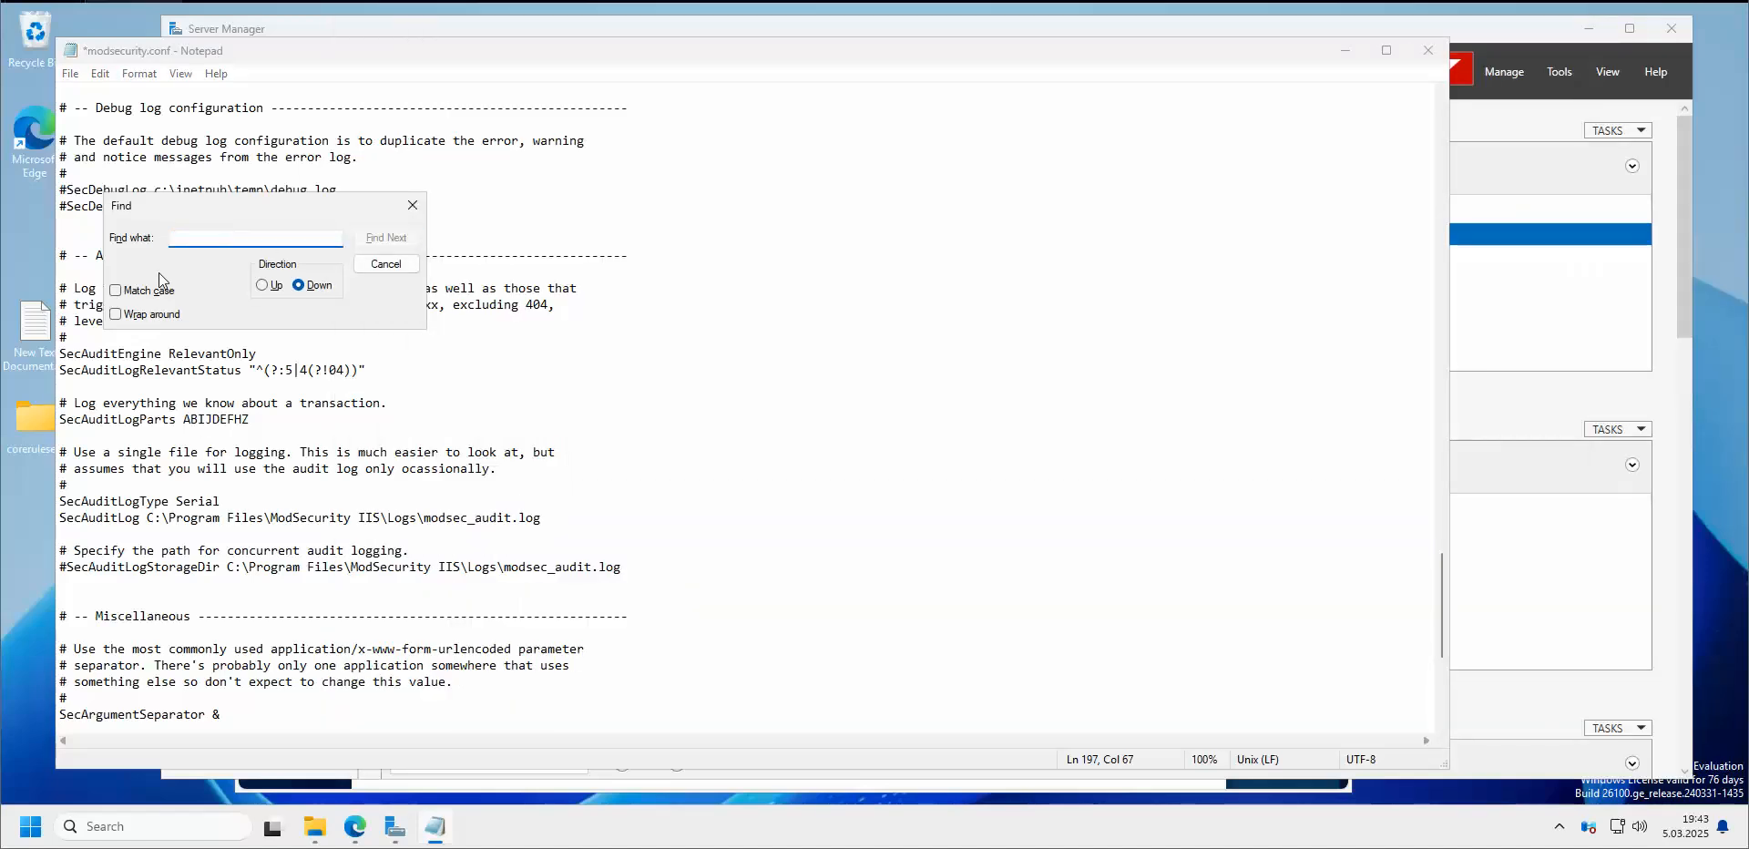
text(Parts)
click(395, 239)
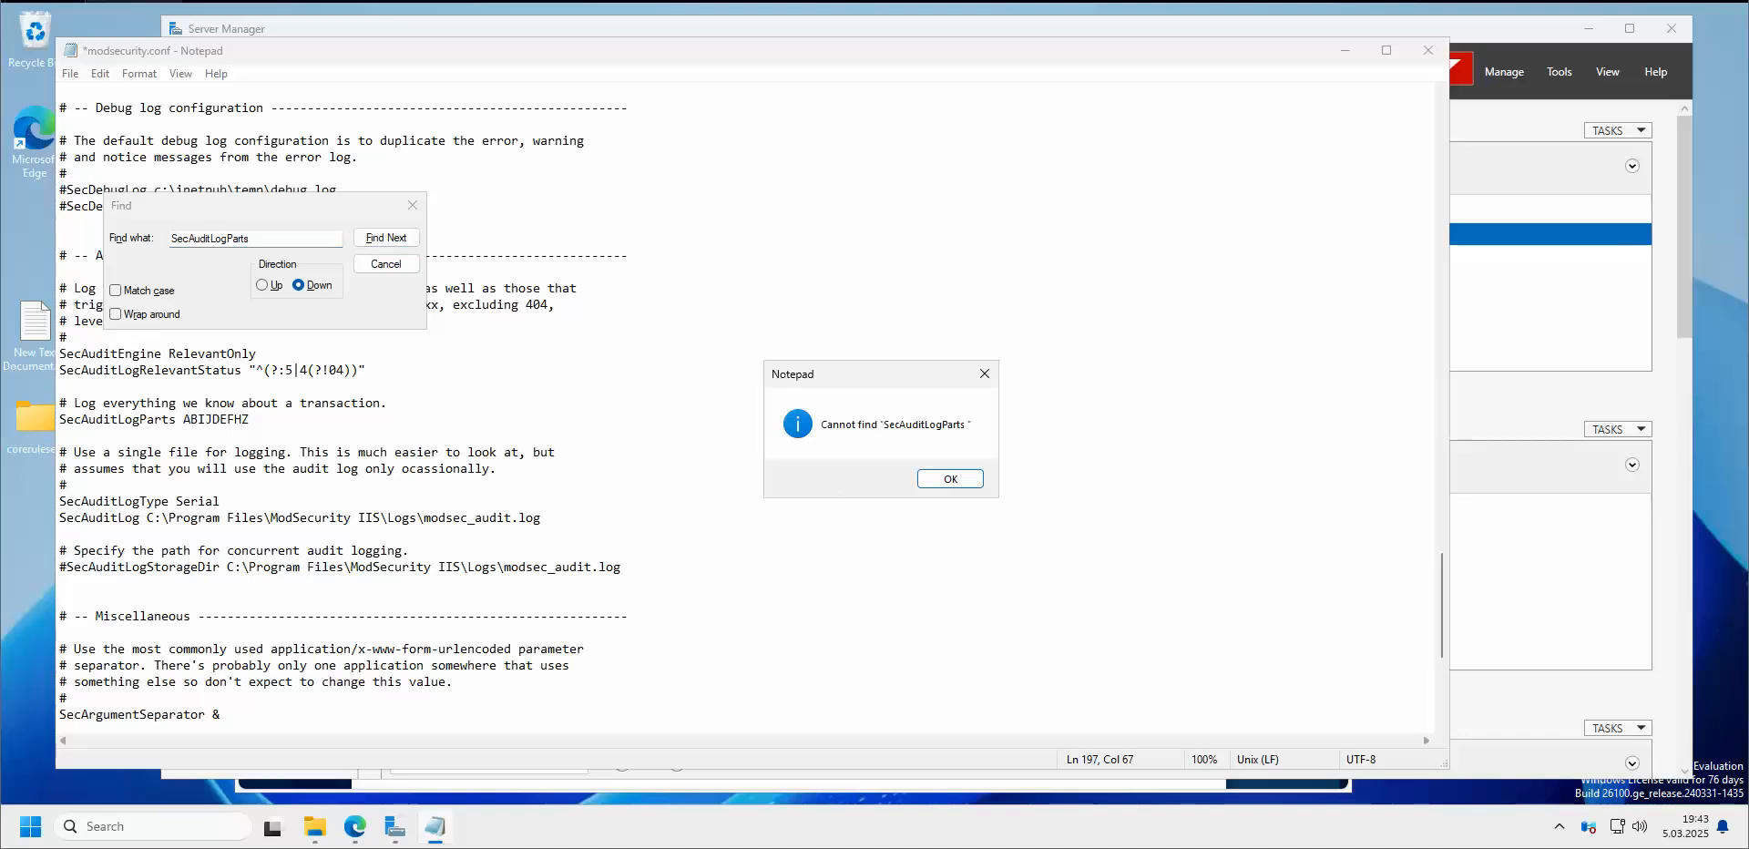
click(948, 479)
click(274, 285)
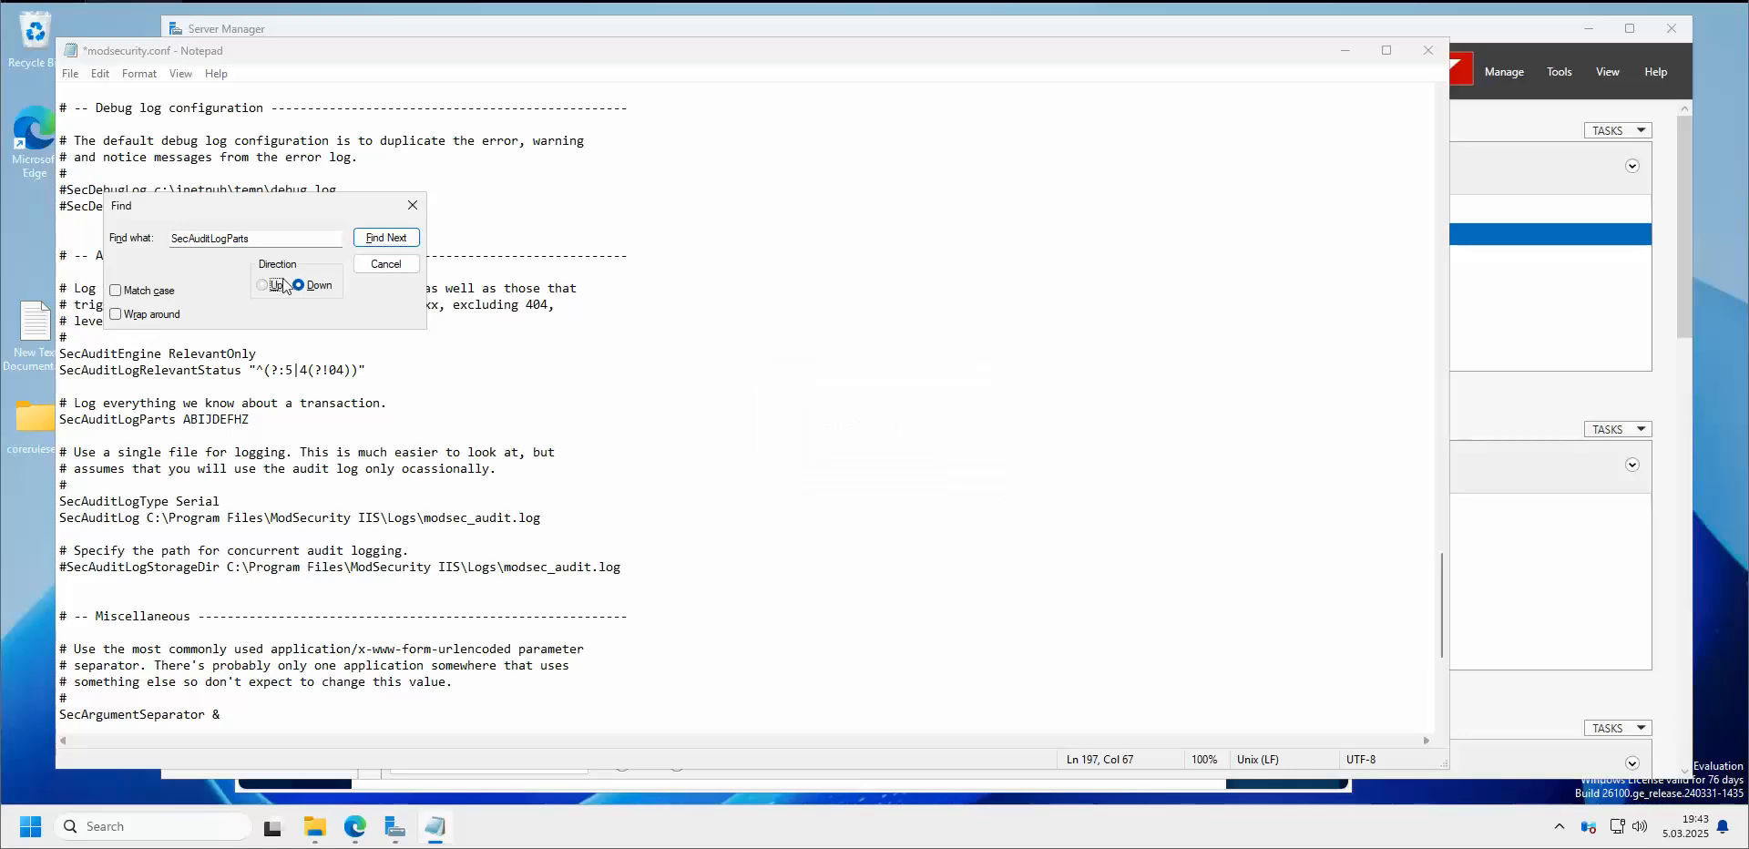
click(383, 240)
drag(252, 420, 197, 421)
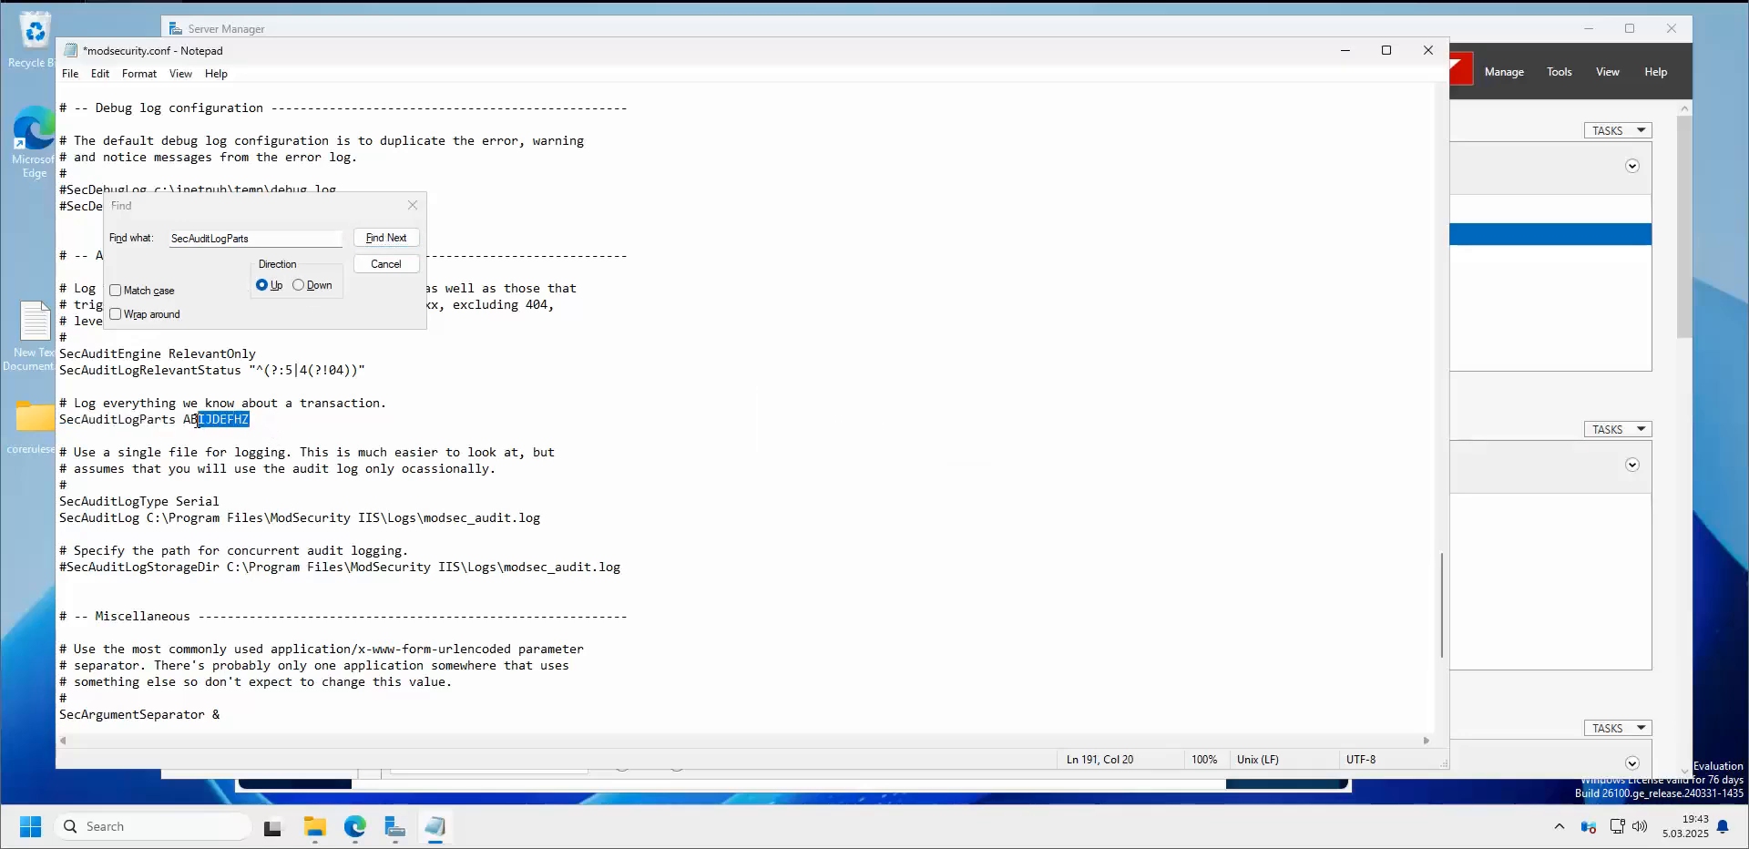
click(456, 553)
click(626, 843)
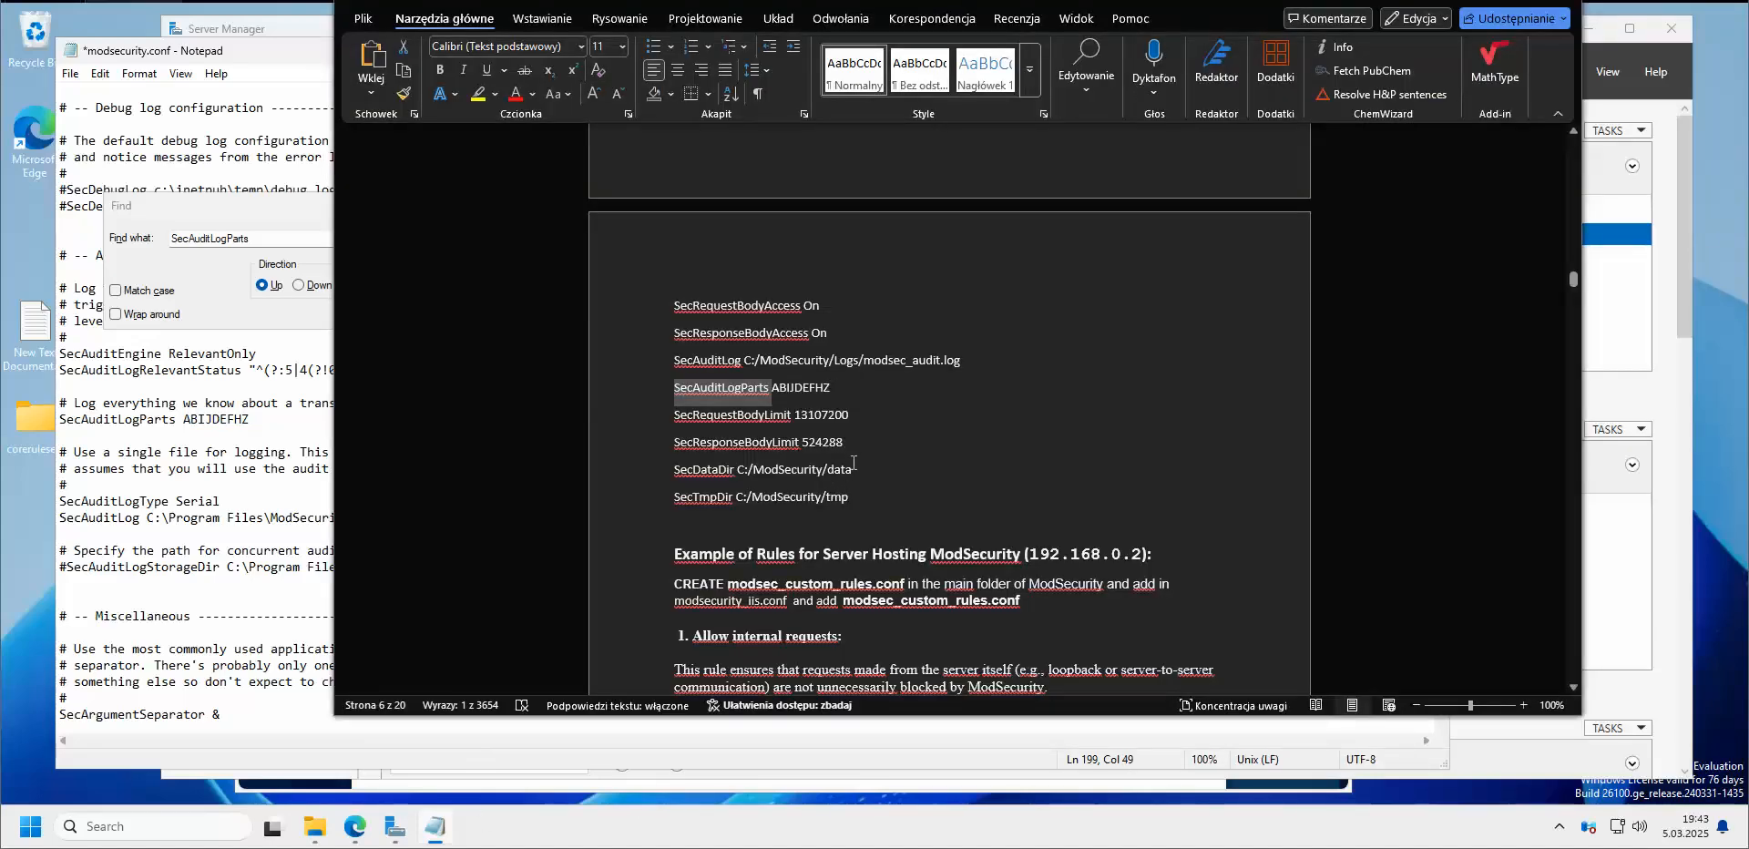
Copy the directive name SecRequestBodyLimit from the Word document and search upward for it in modsecurity.conf in Notepad
drag(793, 415, 667, 411)
key(ctrl+c)
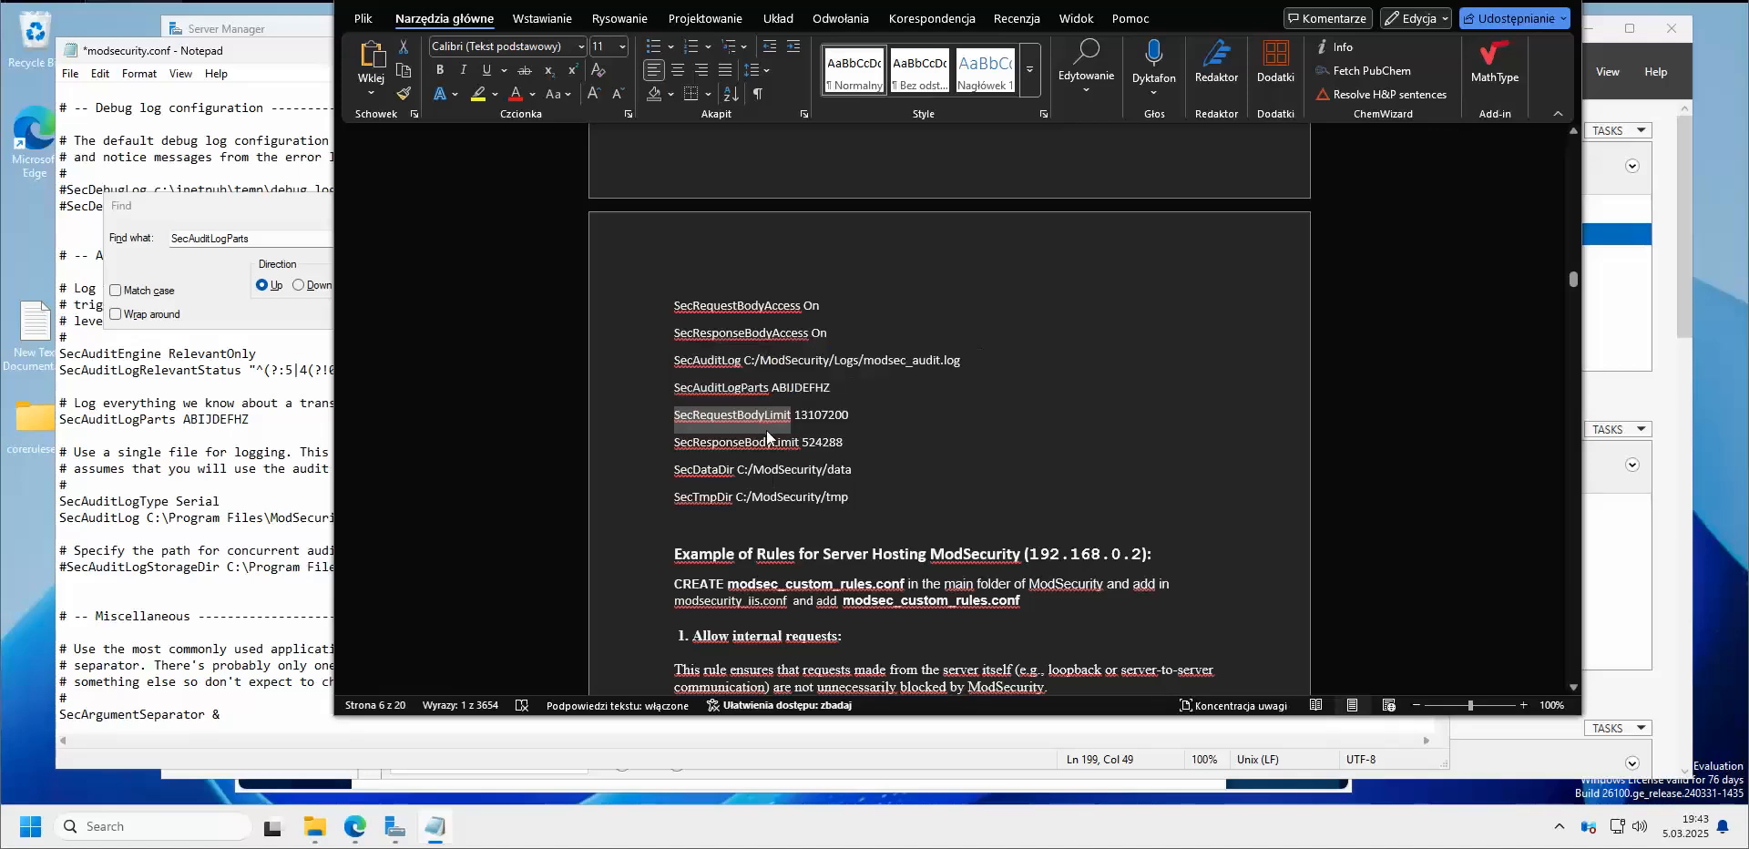
click(244, 378)
drag(263, 238, 87, 271)
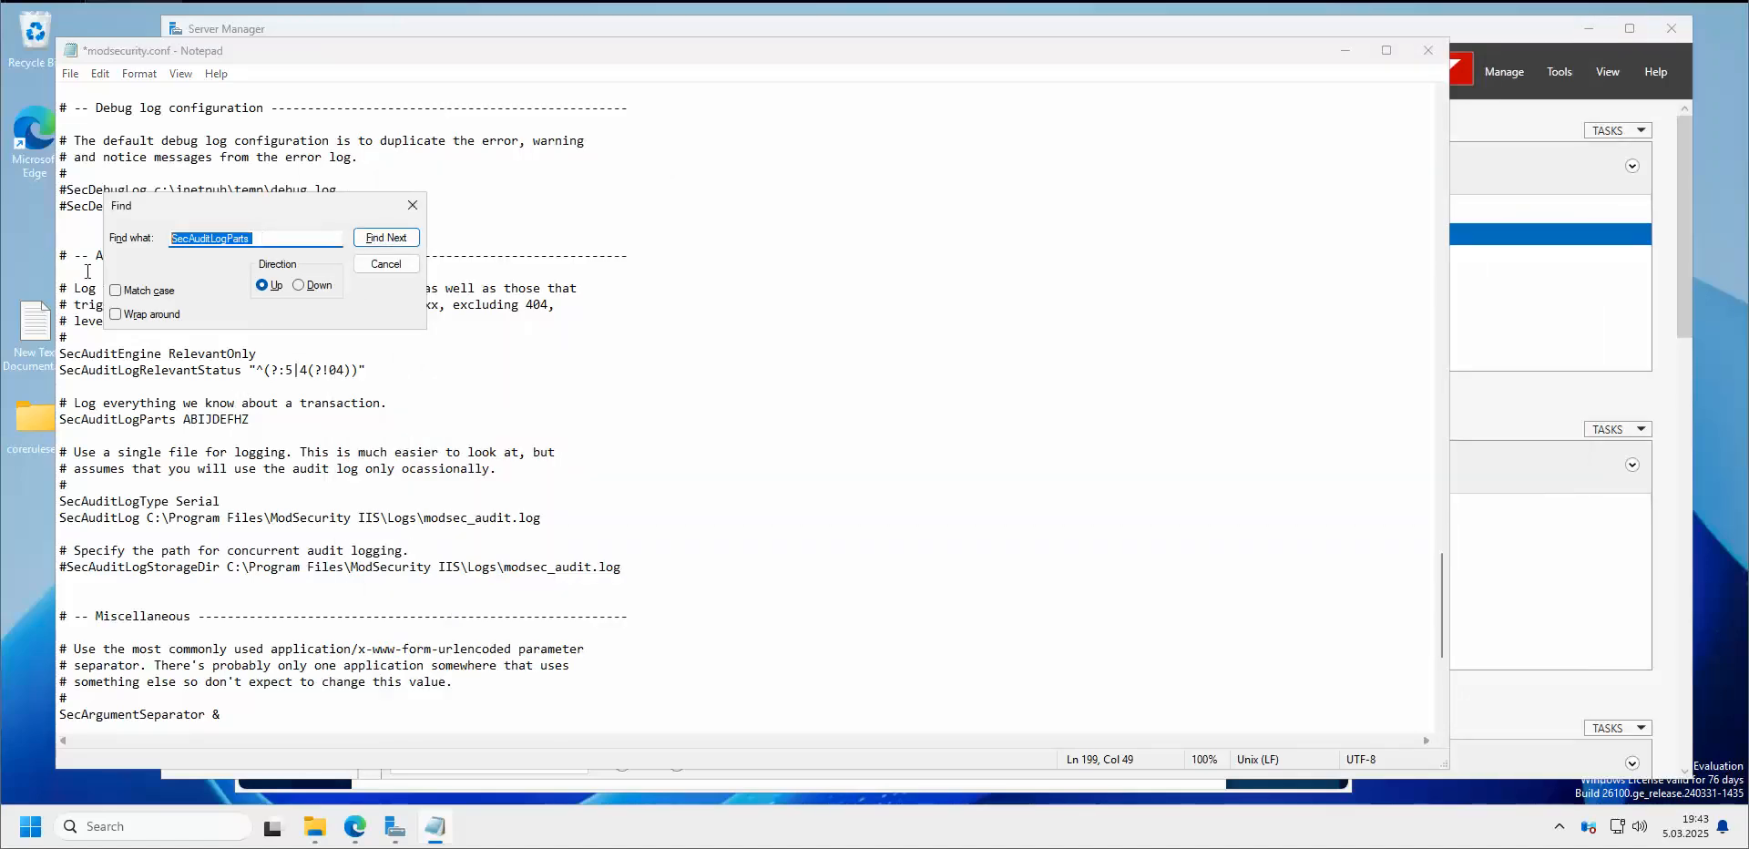
key(ctrl+v)
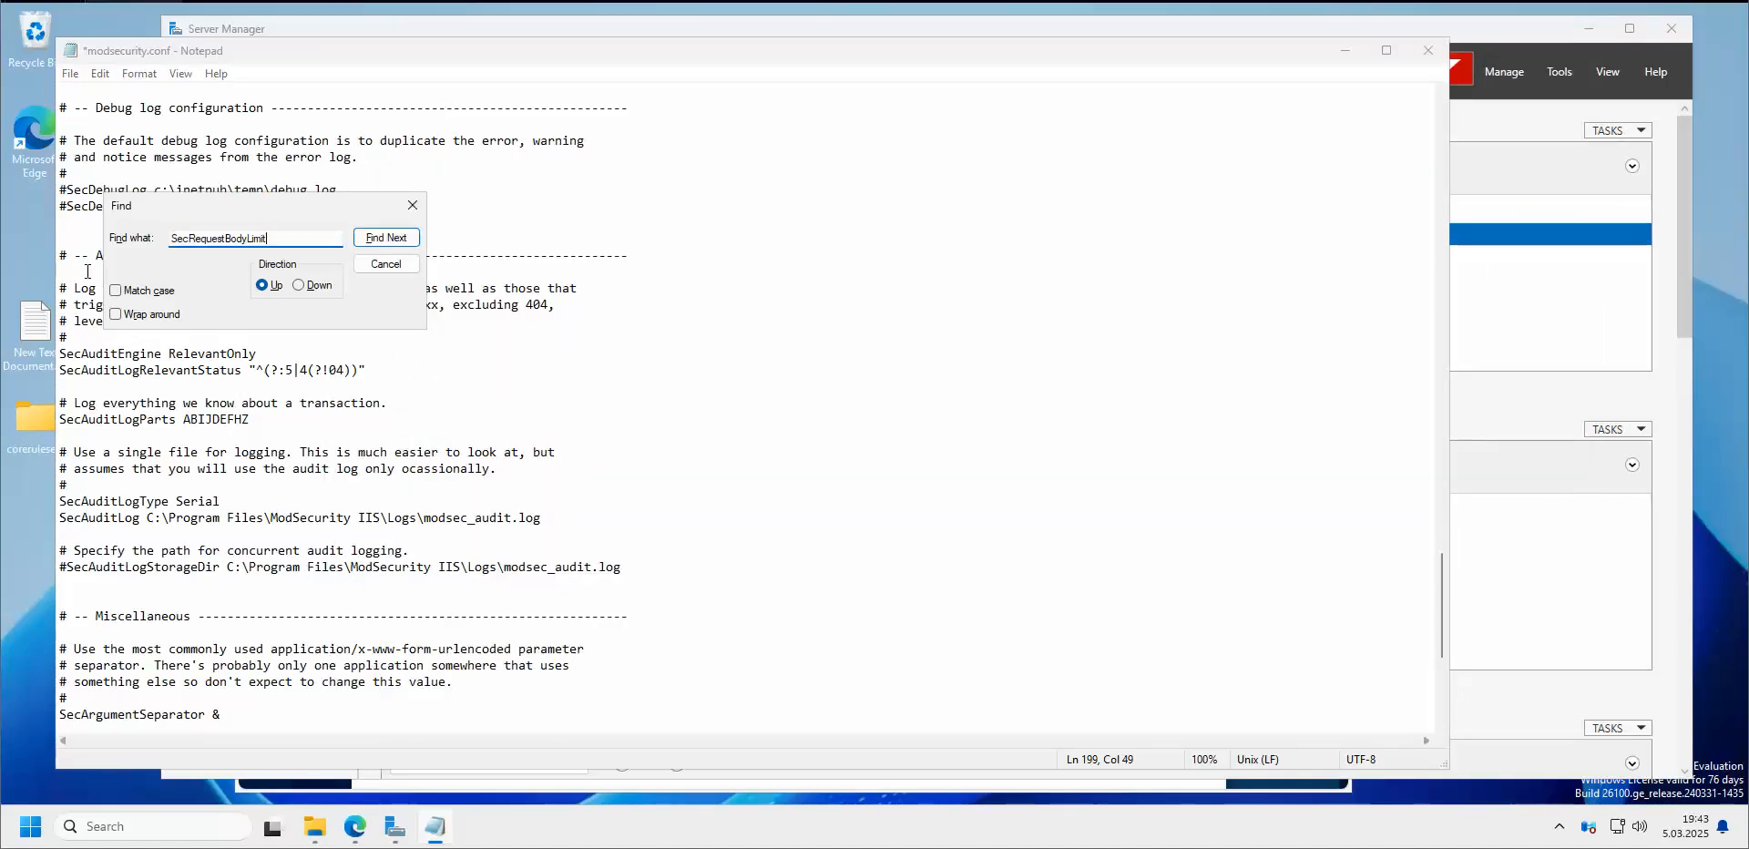
click(381, 239)
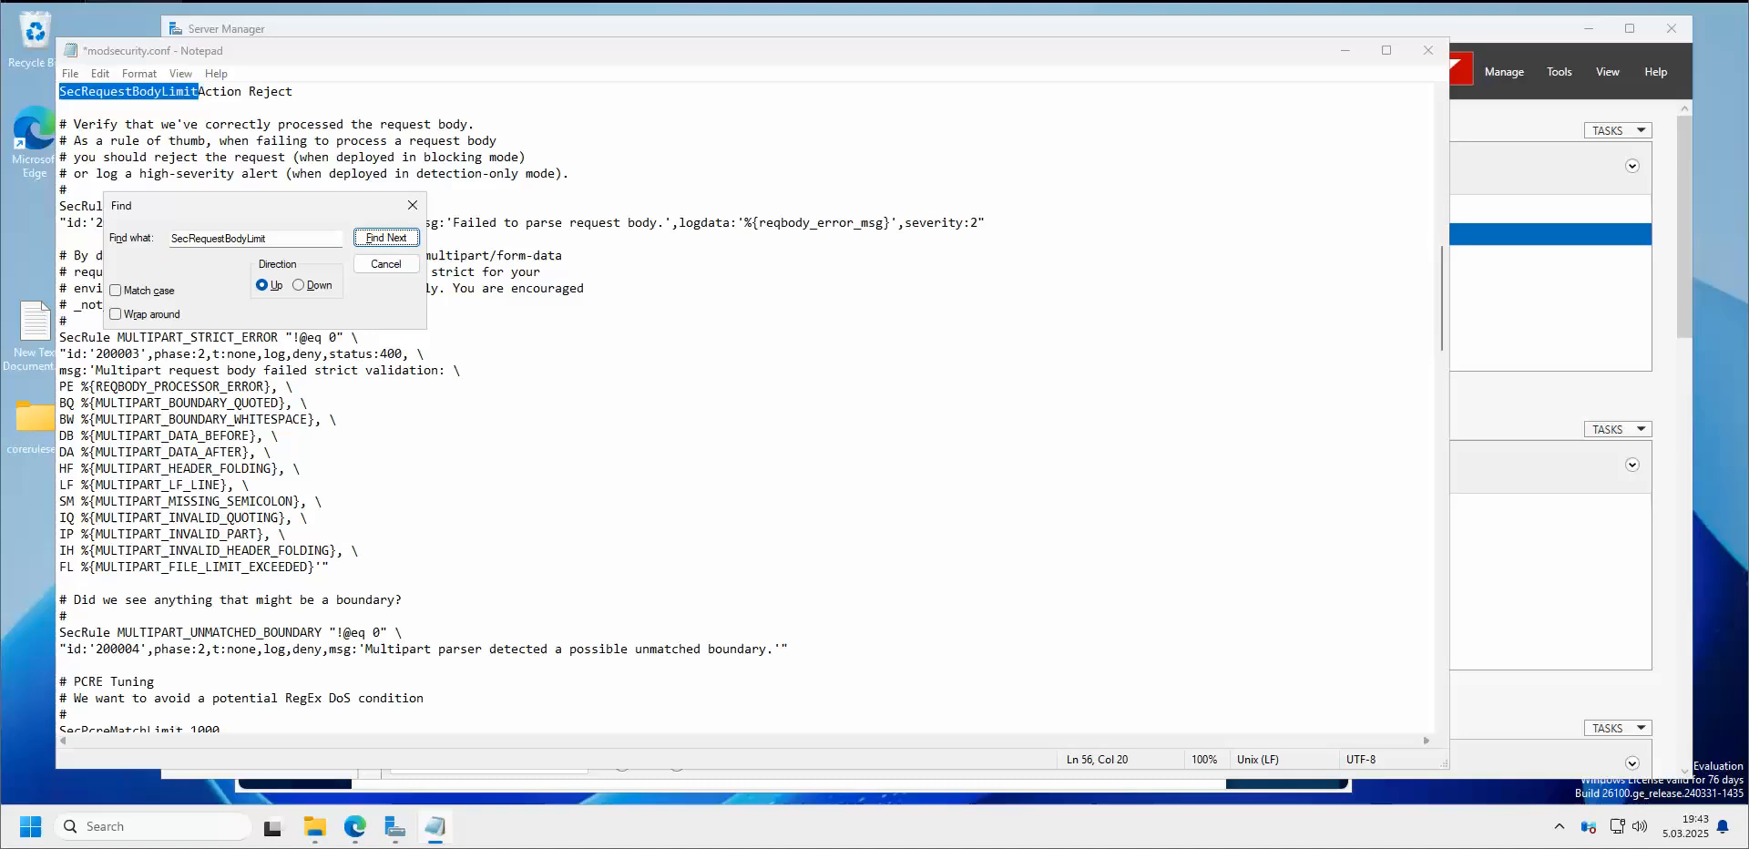
Consult the Word document again, find the previous occurrence of SecRequestBodyLimit in modsecurity.conf and select its value for comparison
key(alt+Tab)
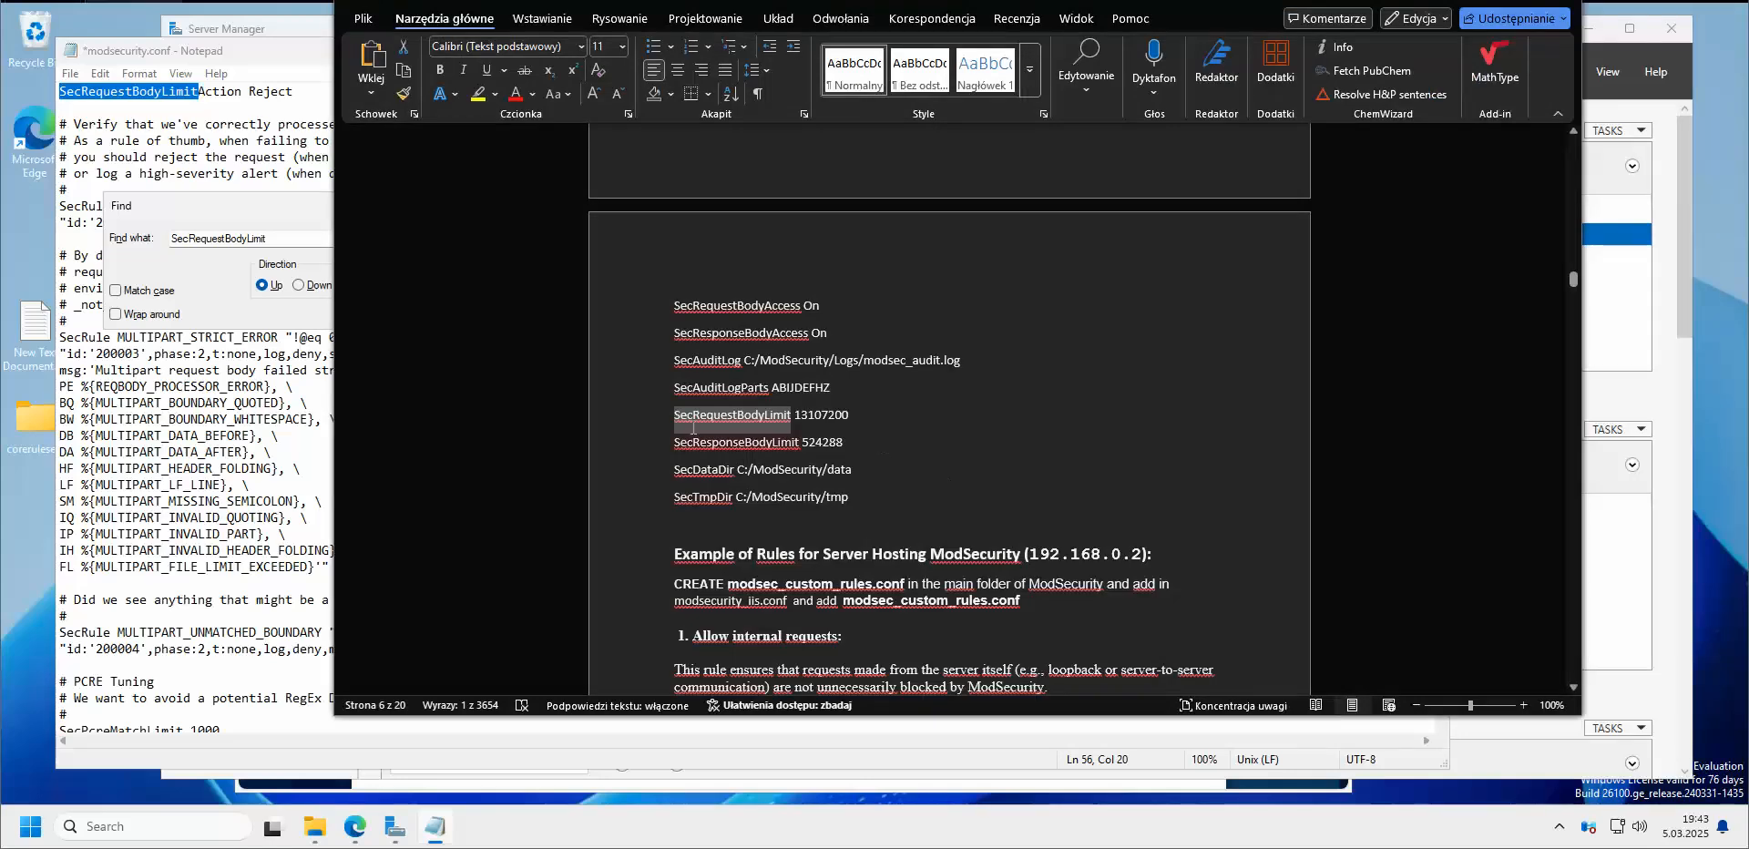
click(267, 139)
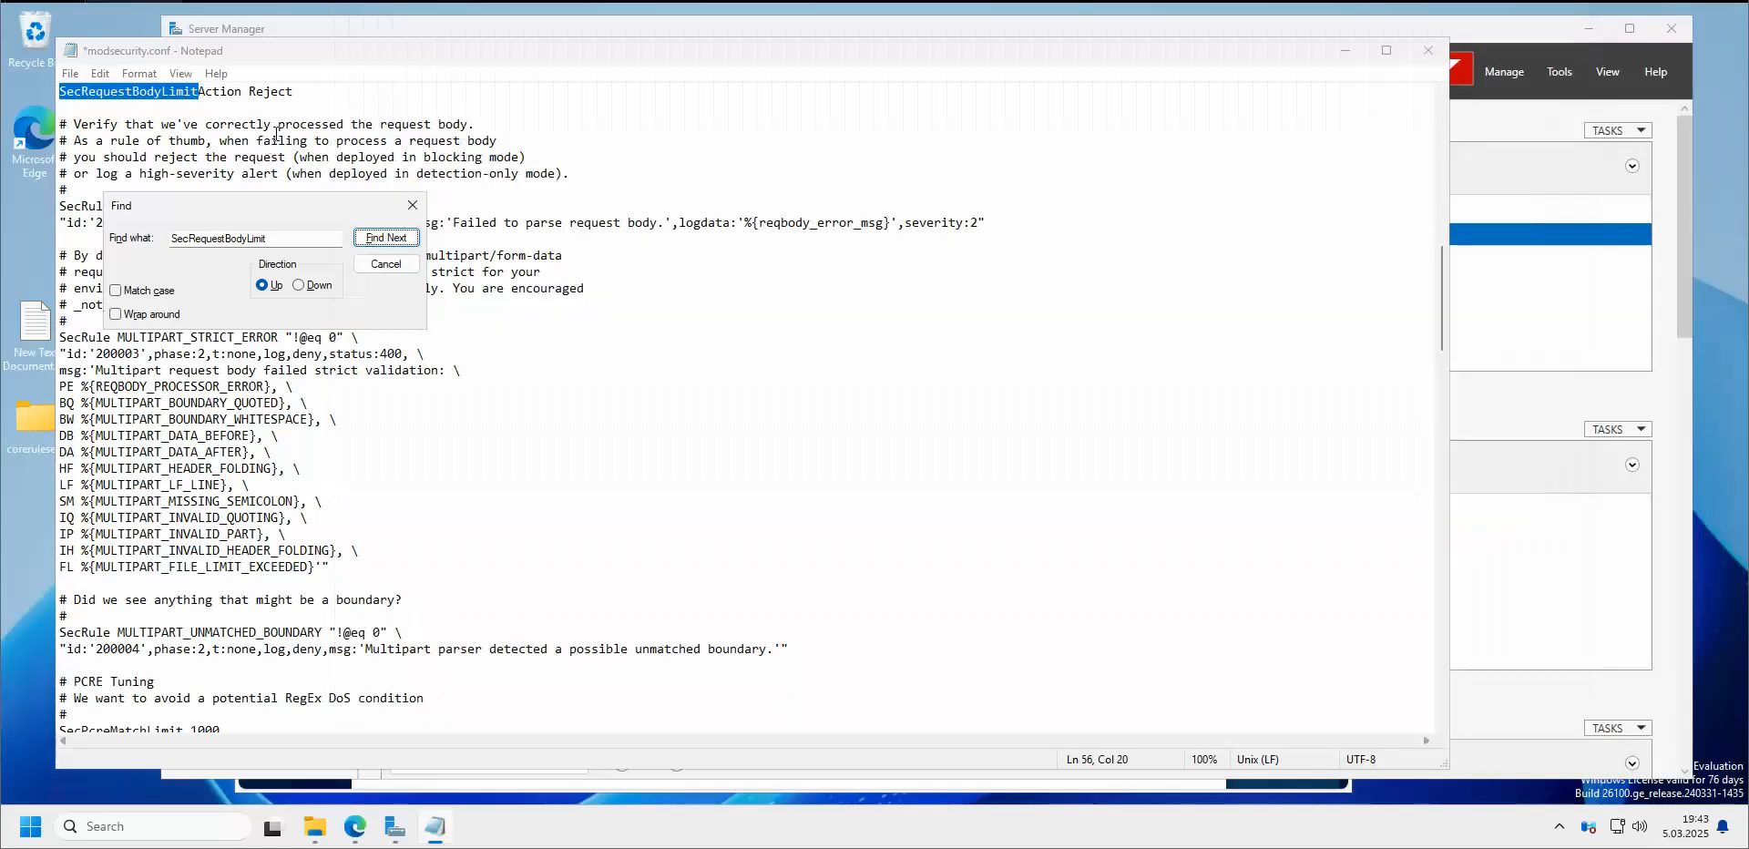
click(387, 239)
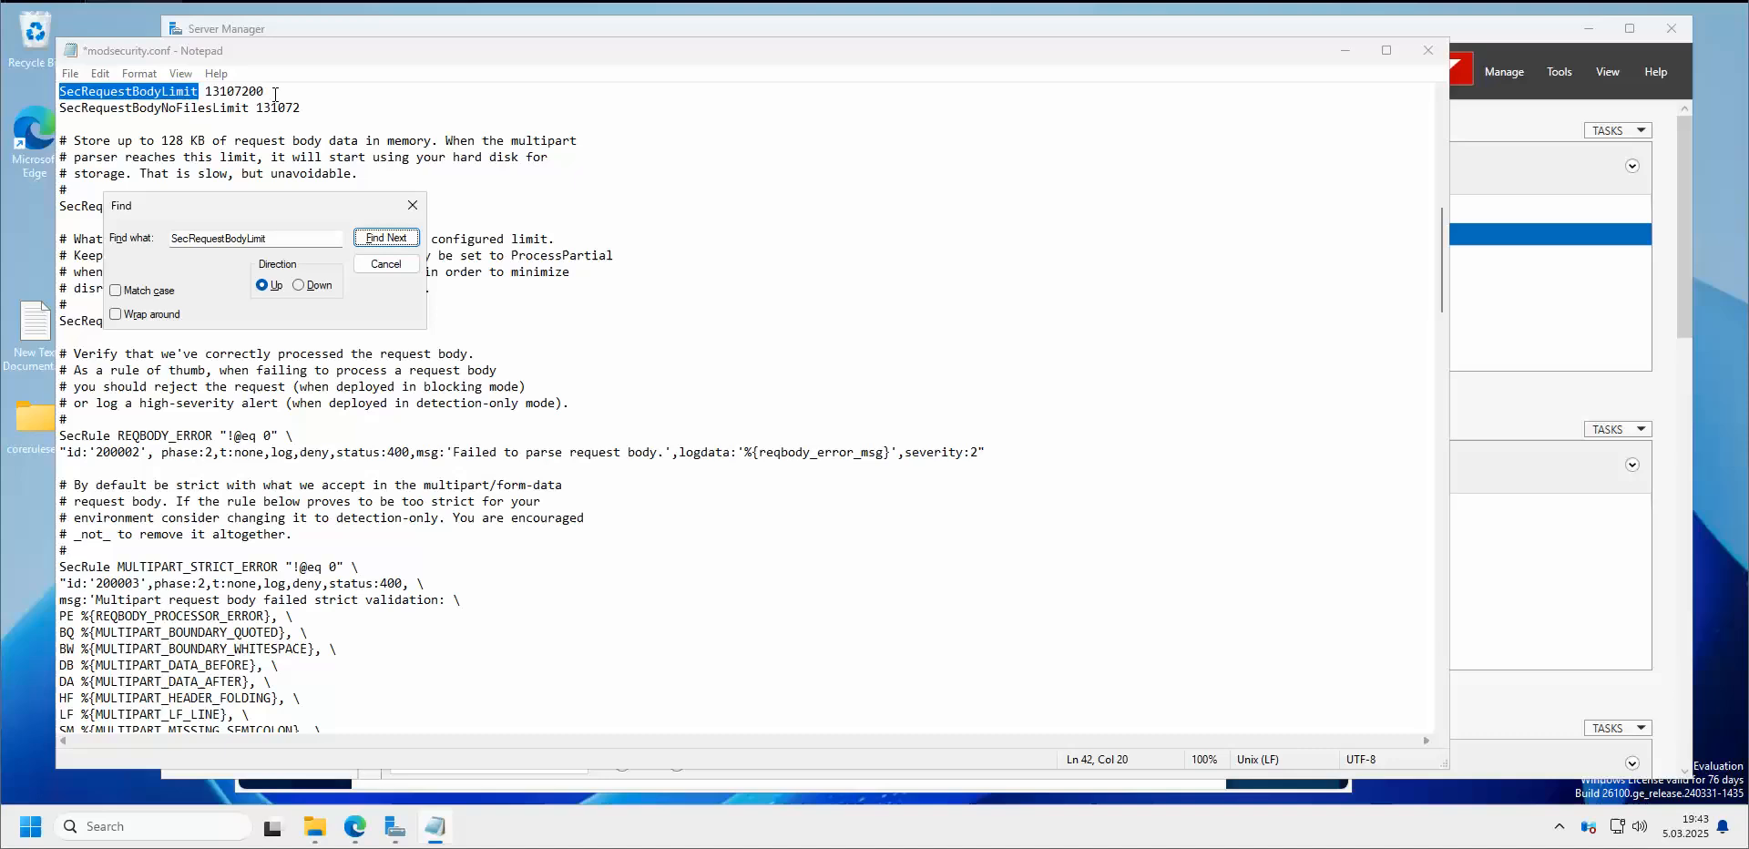
drag(265, 91, 205, 91)
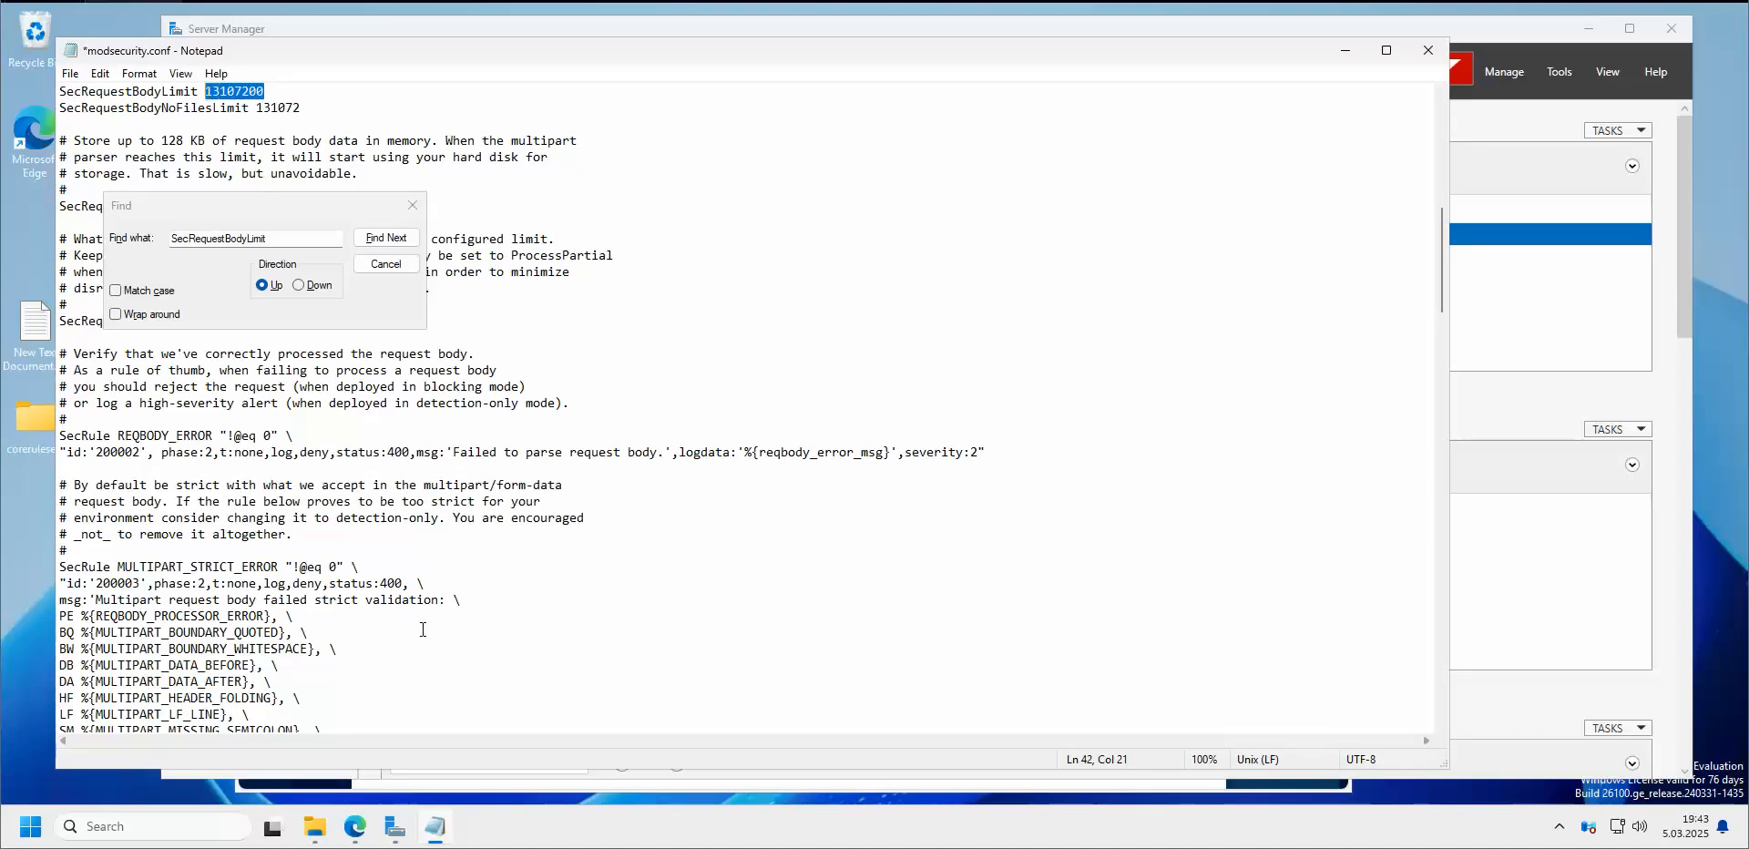
Copy SecResponseBodyLimit from the Word document and search modsecurity.conf for it in Notepad, upward and then downward
key(alt+Tab)
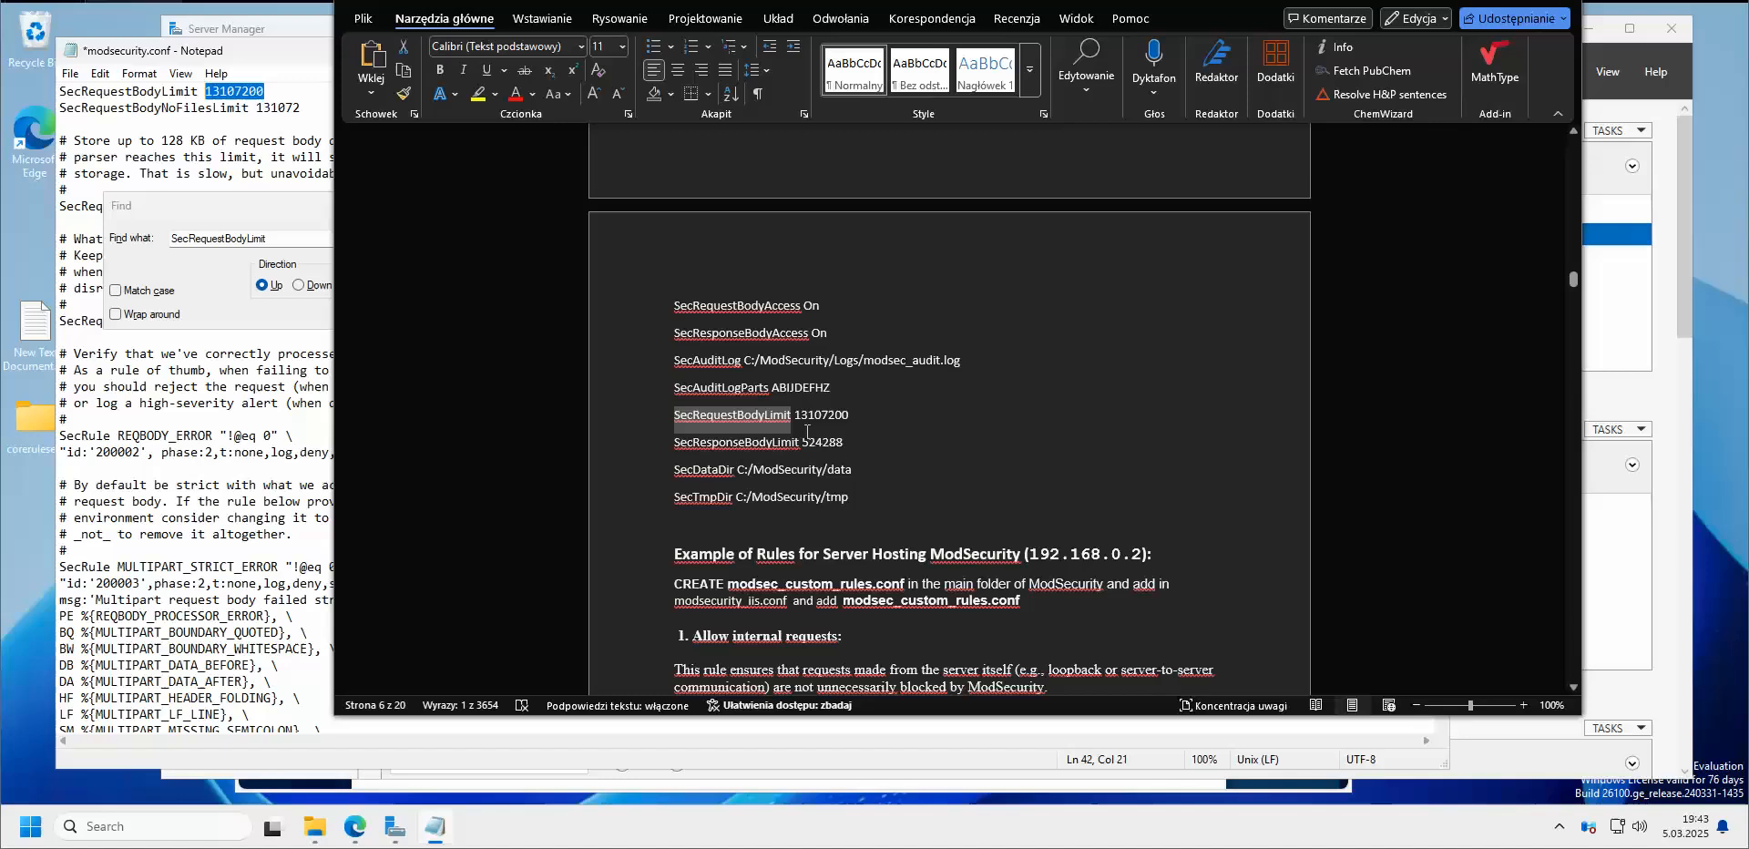
drag(799, 444, 673, 444)
key(ctrl+c)
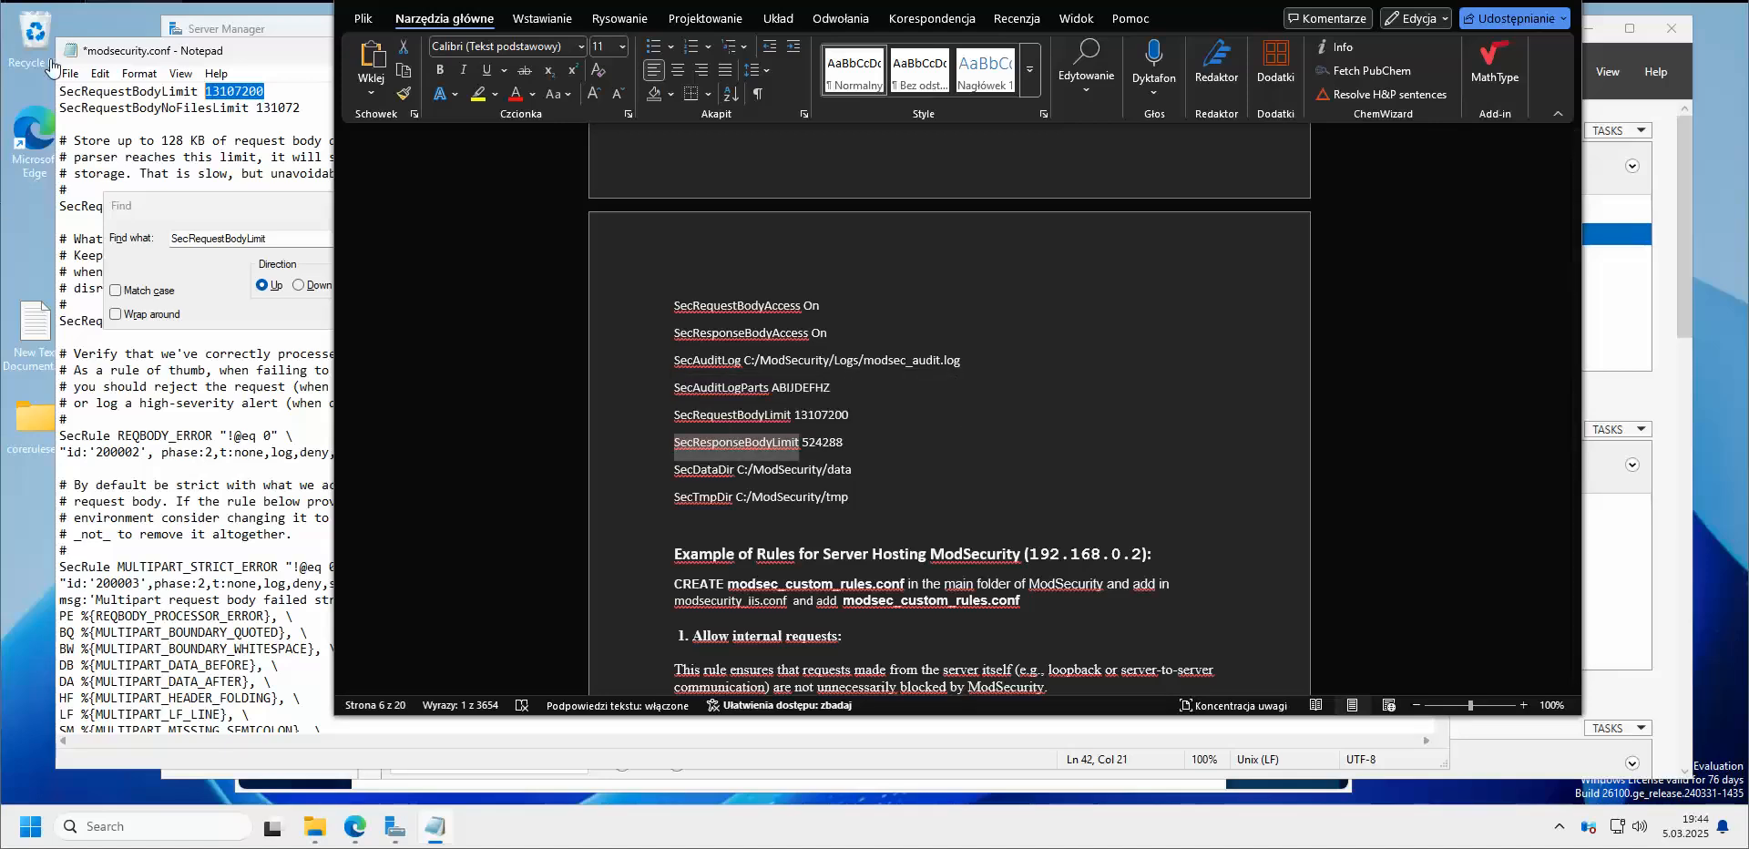
click(213, 280)
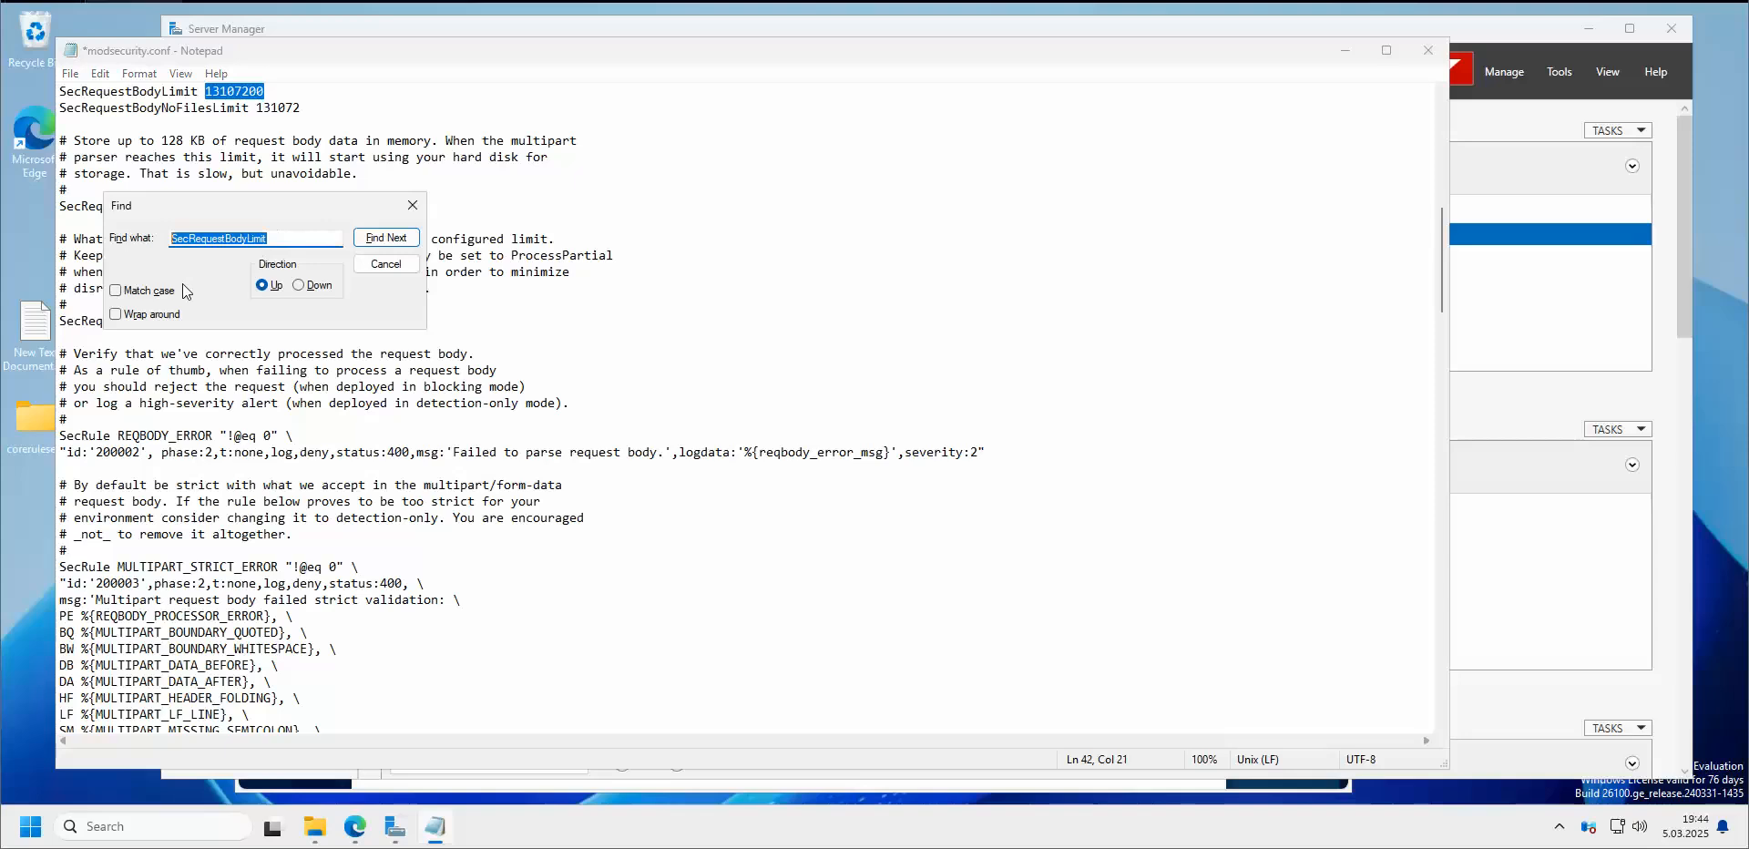
key(ctrl+v)
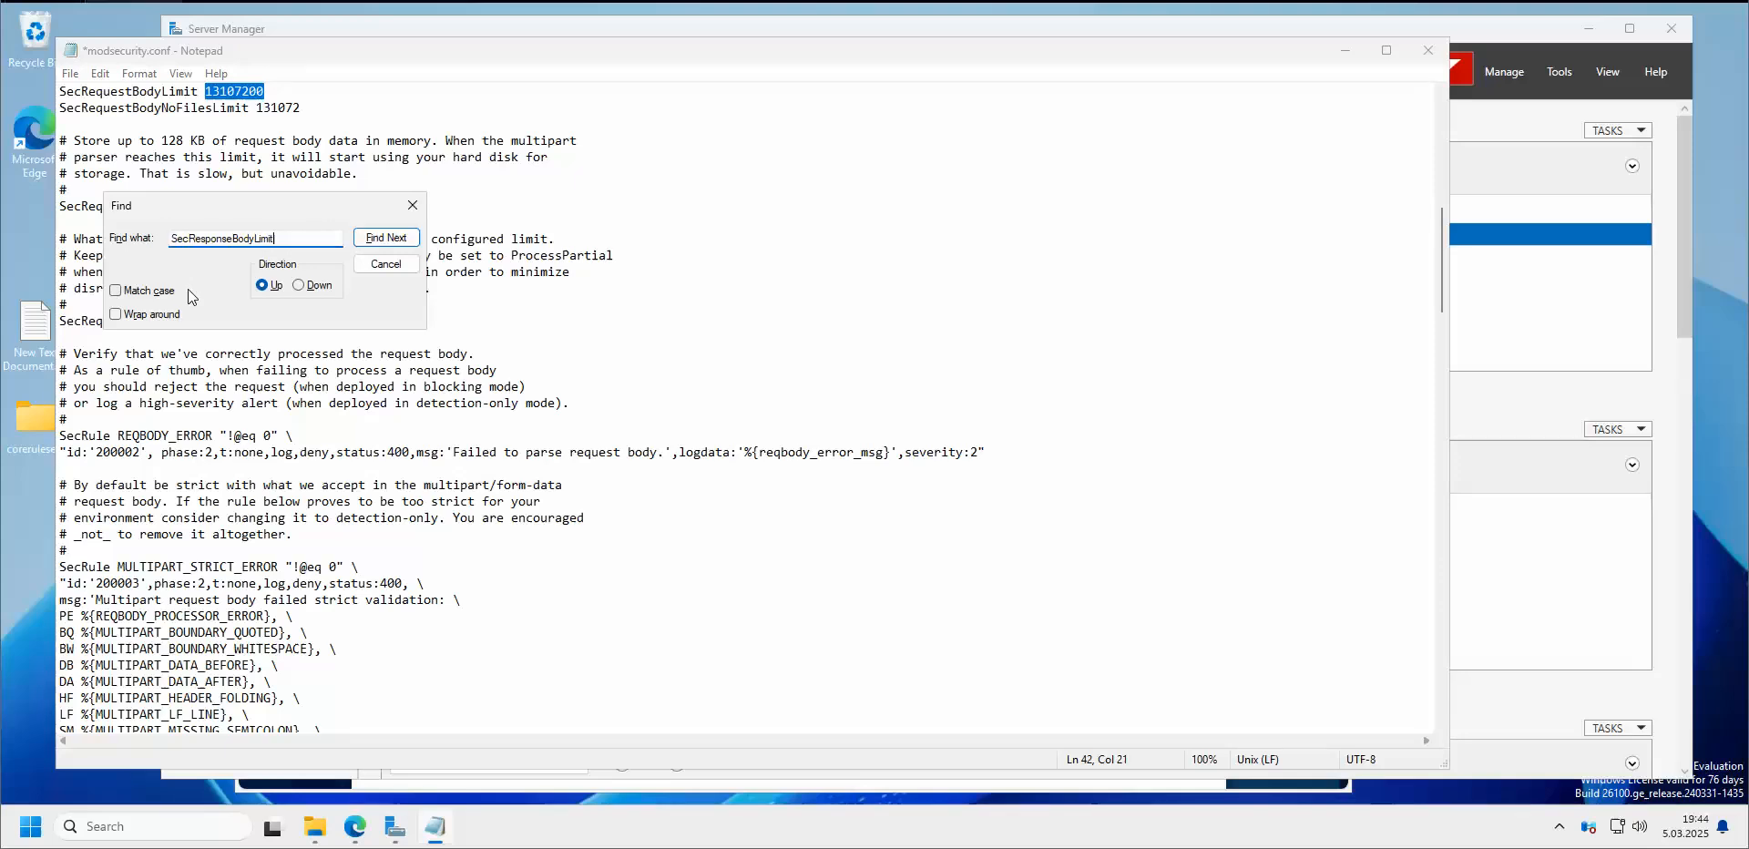
click(378, 239)
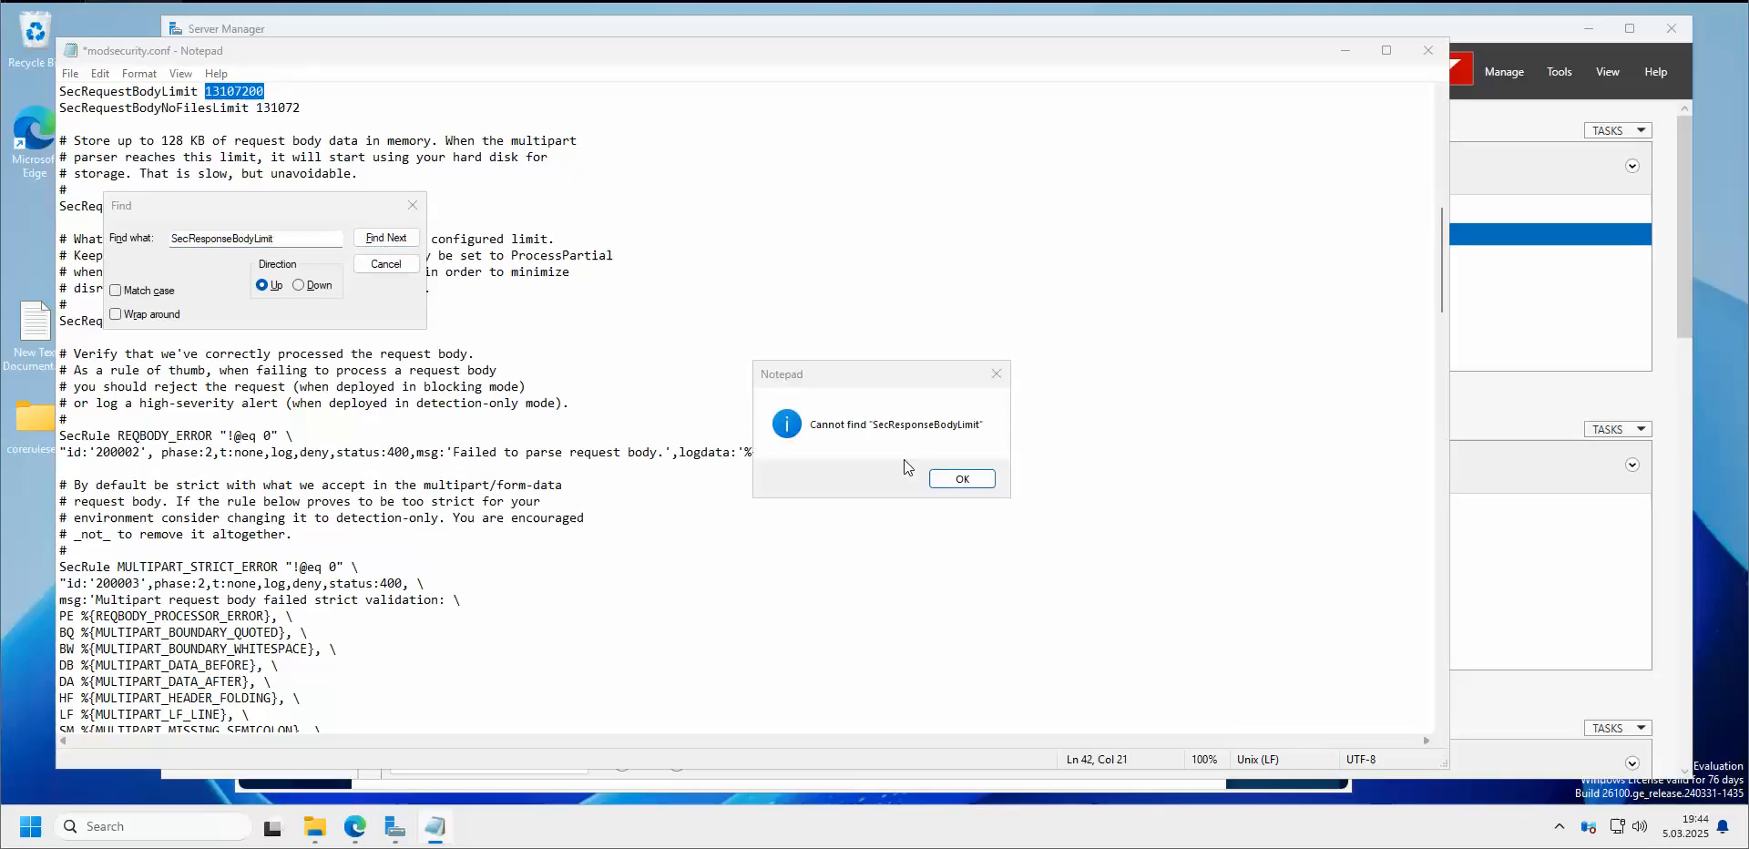
click(961, 478)
click(298, 285)
click(403, 239)
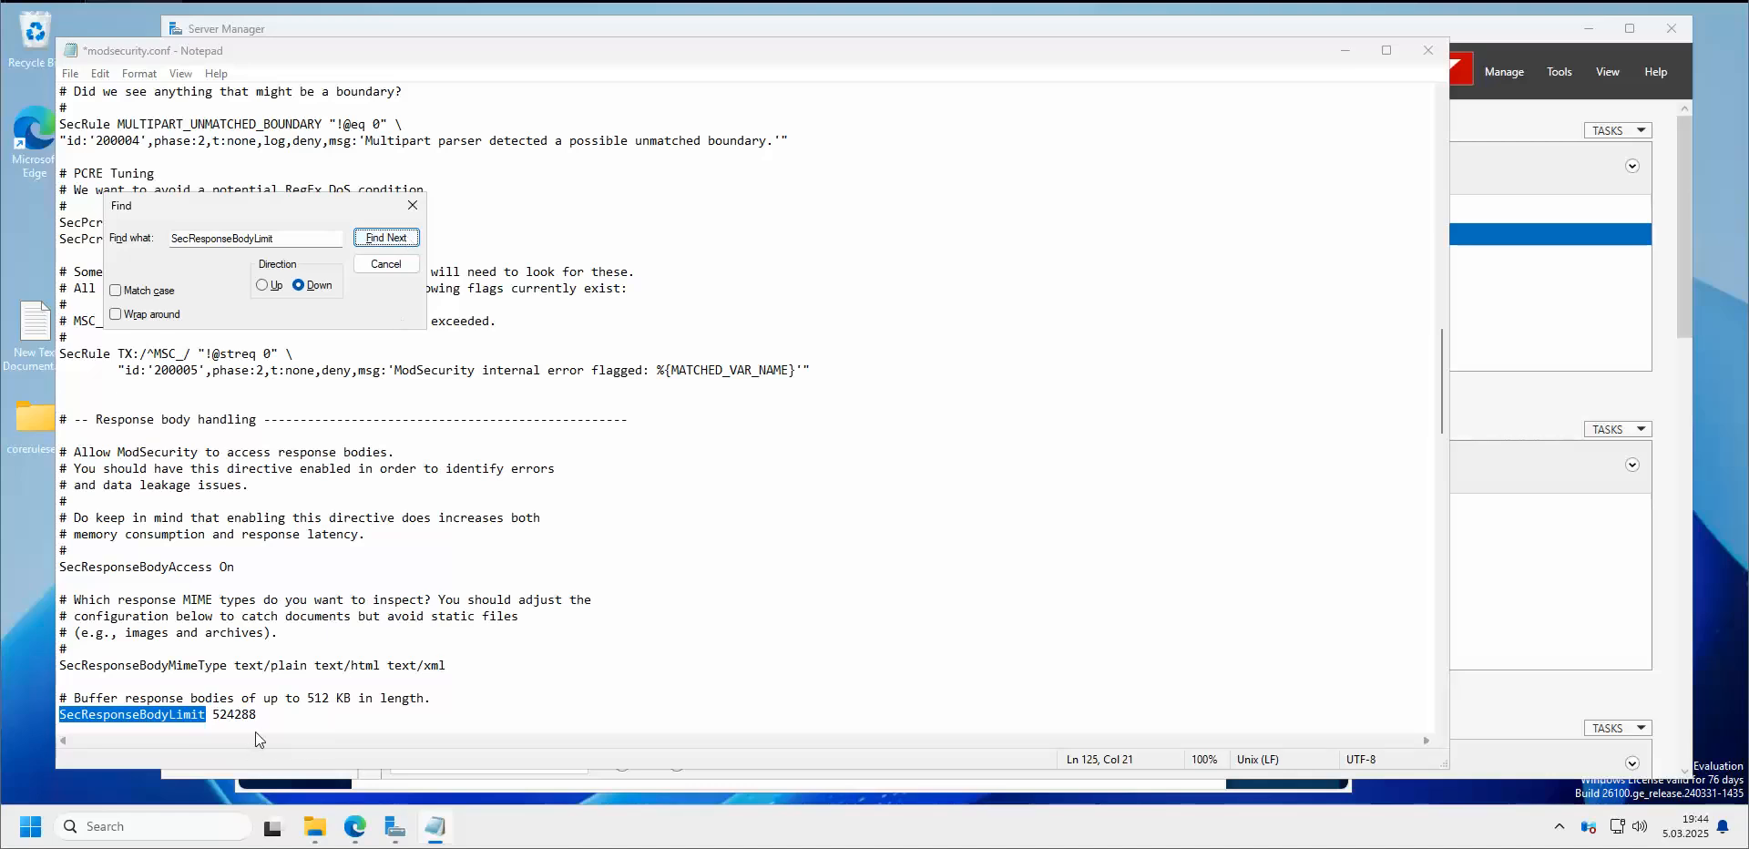
Check the Word document for the response limit, copy the directive name SecDataDir and search downward for it in modsecurity.conf
key(alt+Tab)
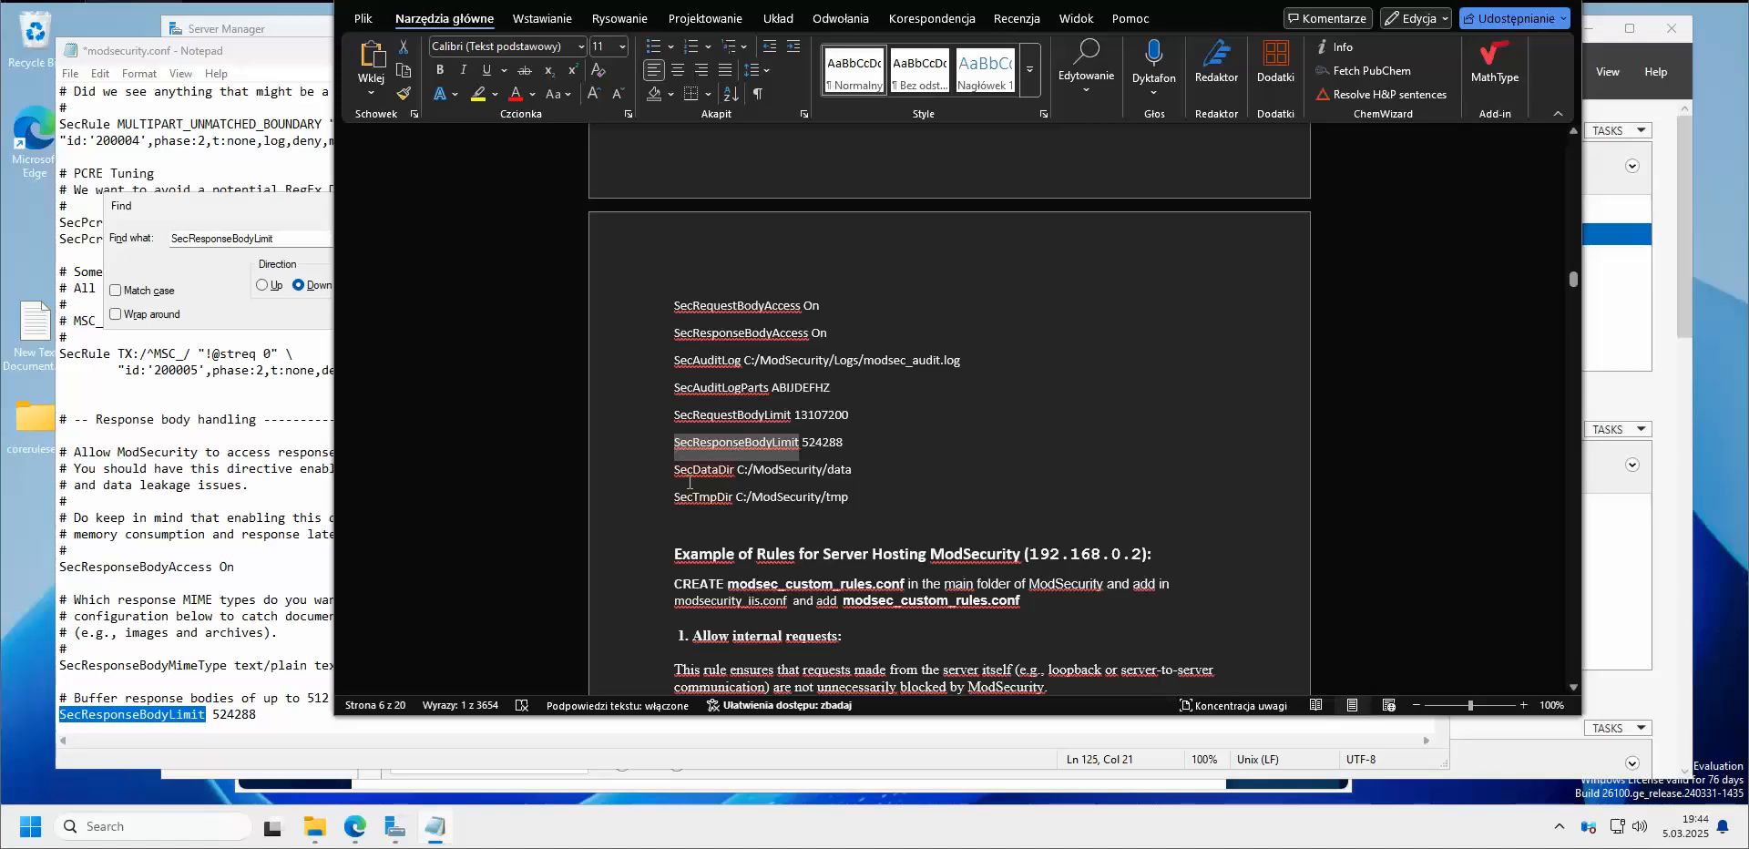
drag(737, 476, 675, 474)
key(ctrl+c)
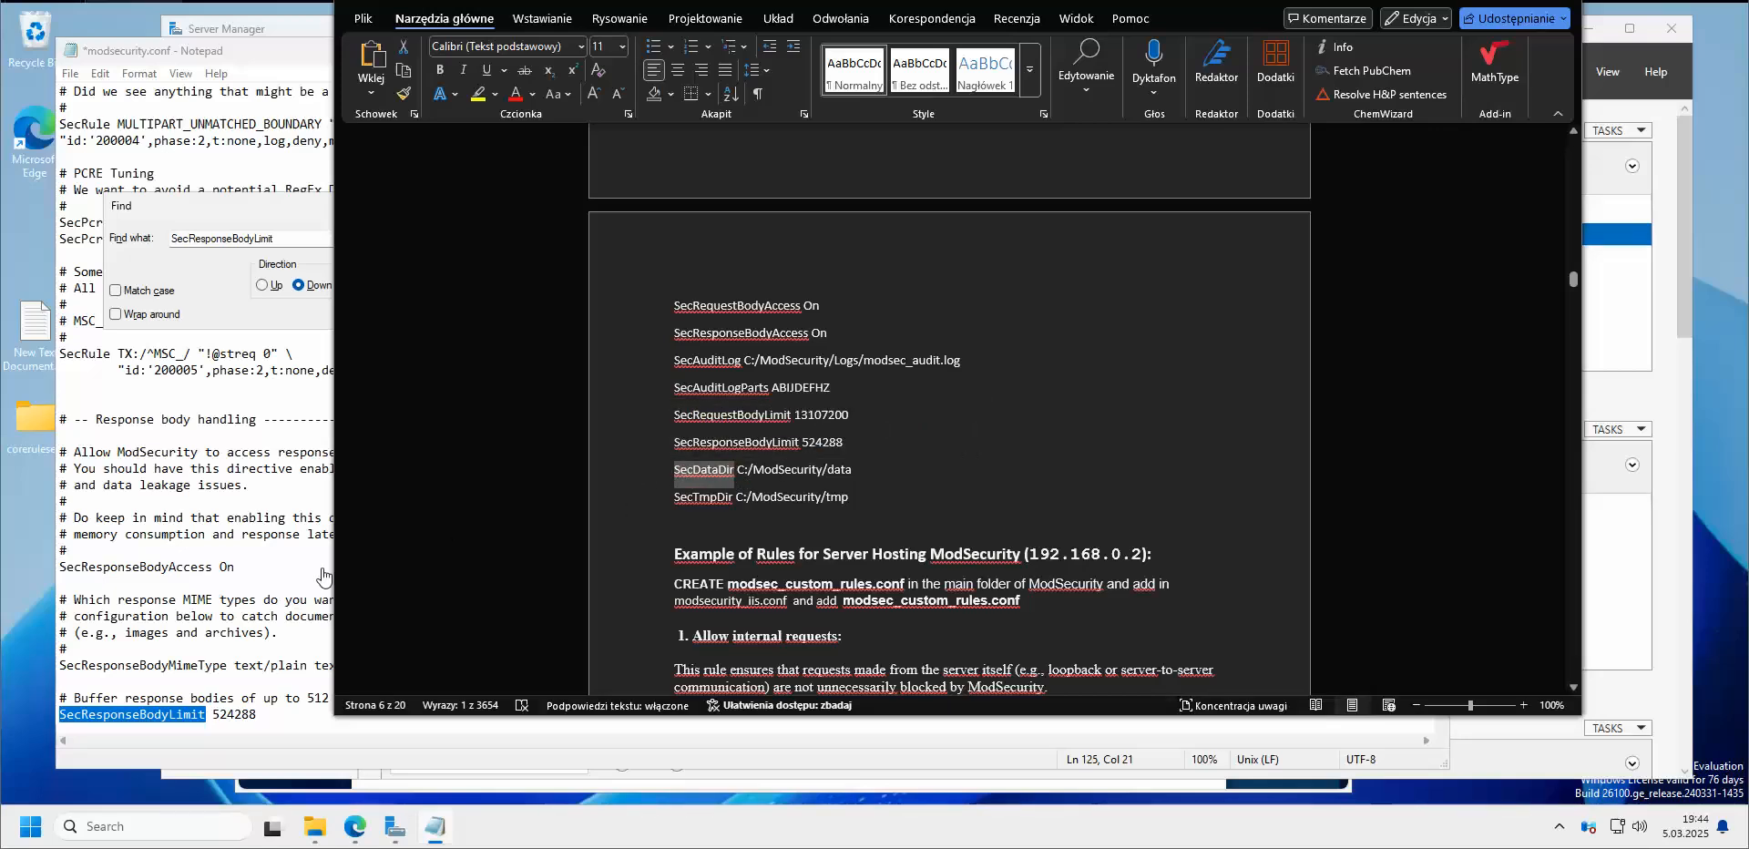
key(alt+Tab)
click(218, 238)
double_click(219, 237)
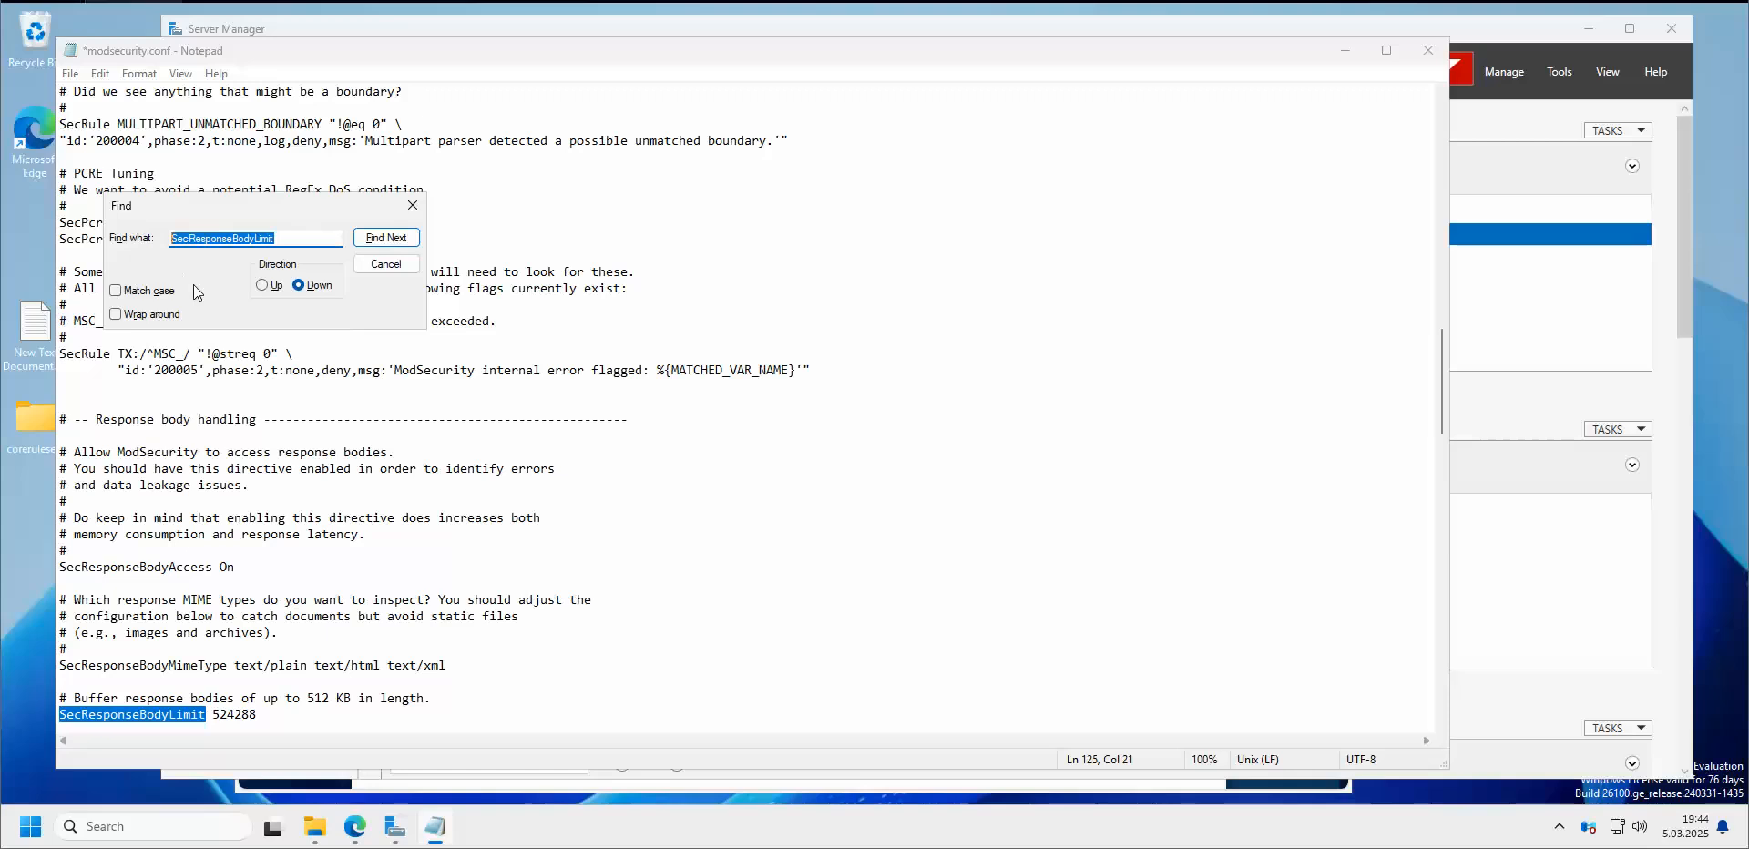
key(BackSpace)
key(ctrl+v)
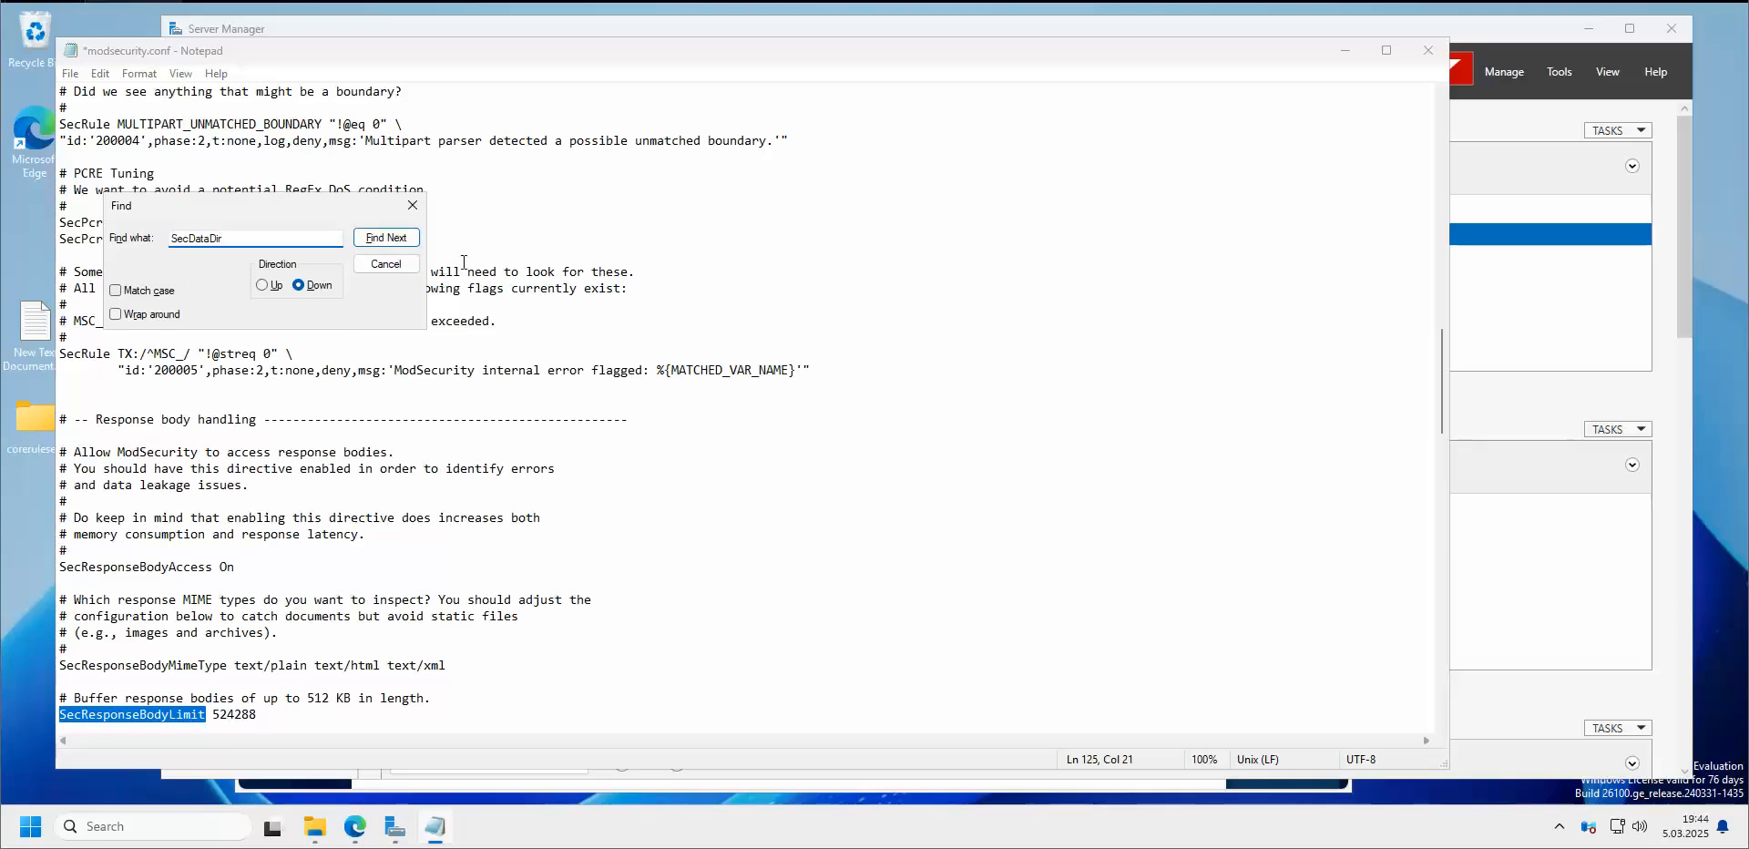
click(386, 236)
Change the drive letter of the SecDataDir path to e, giving e:\inetpub\temp\
scroll(428, 521, down, 2)
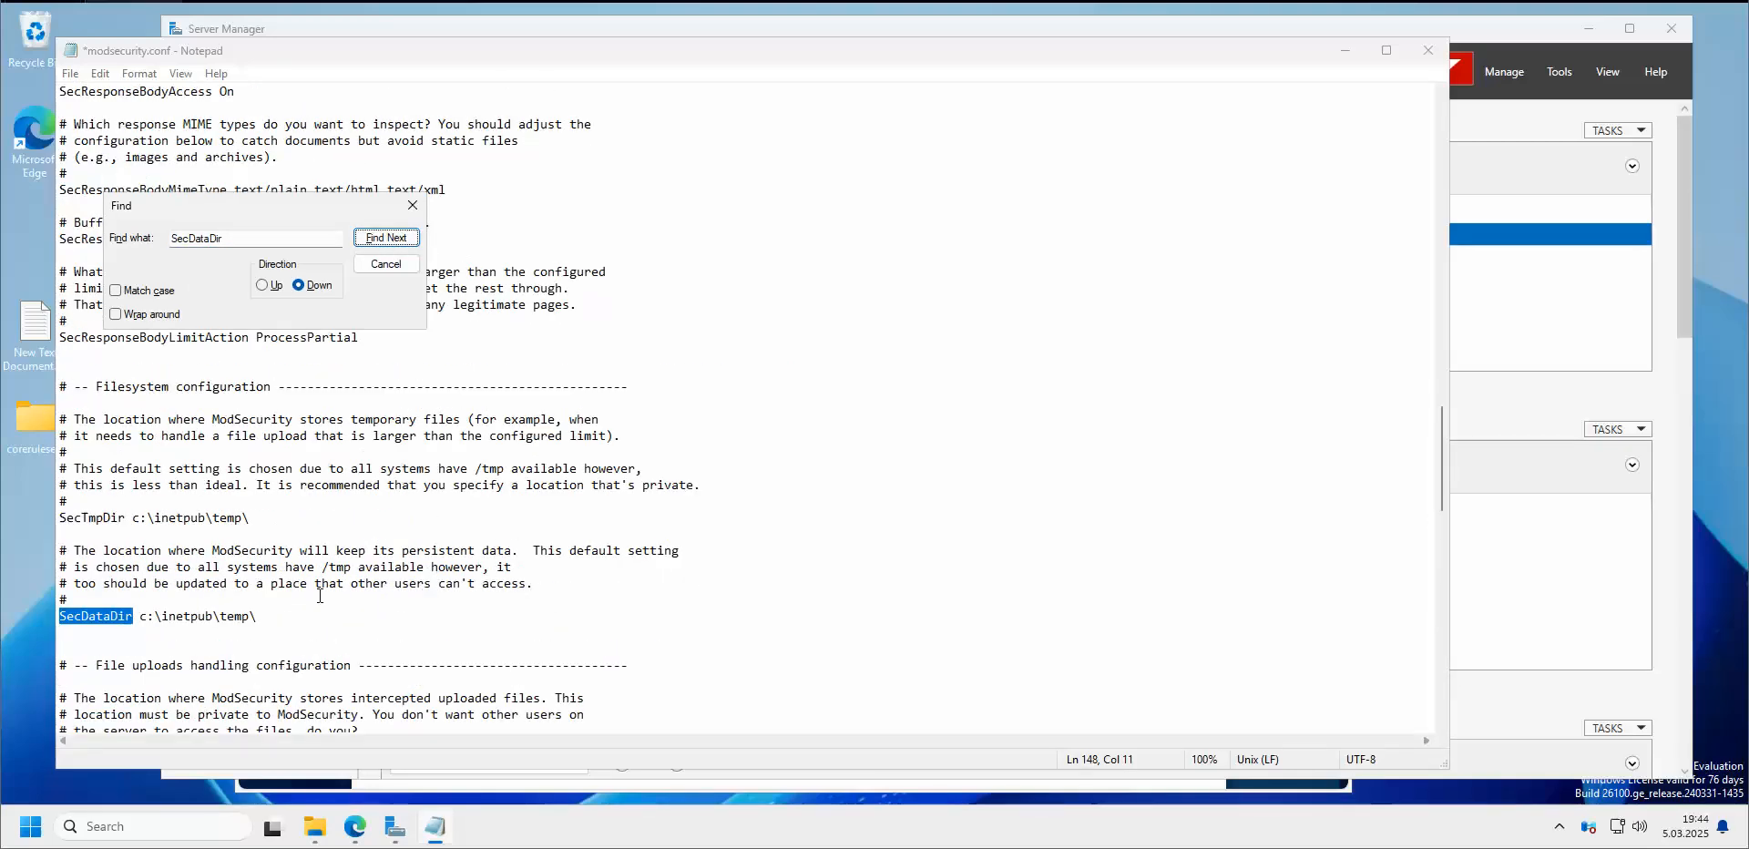
click(143, 617)
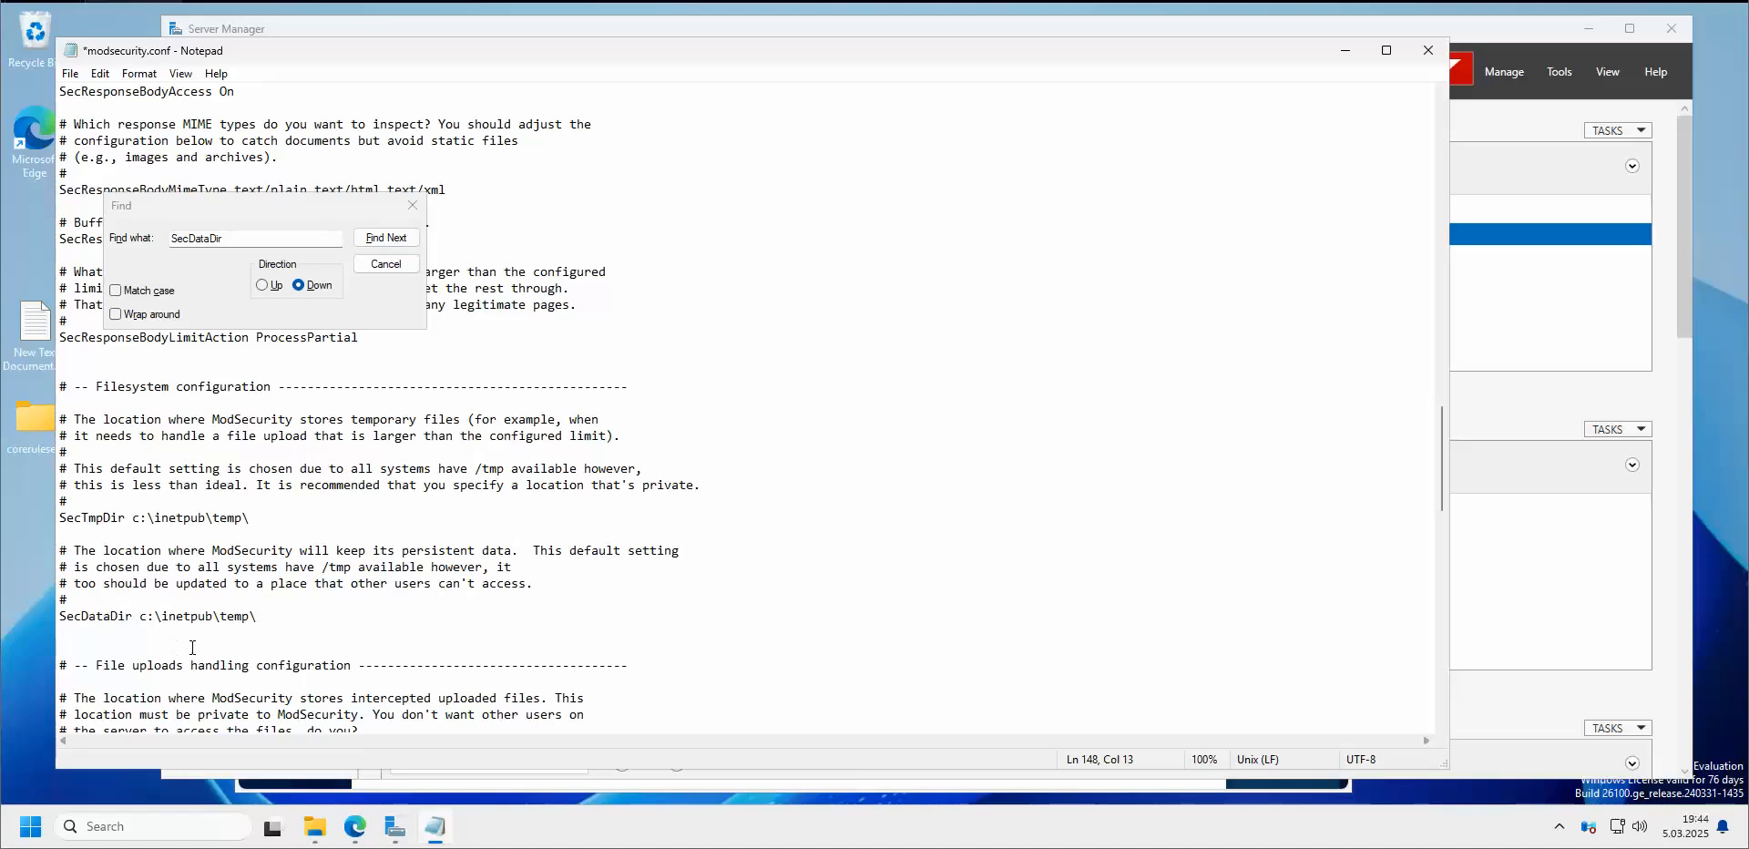
key(BackSpace)
text(e)
Copy the directive name SecTmpDir from the Word document and search modsecurity.conf for it in Notepad, downward and then upward
click(552, 846)
click(734, 522)
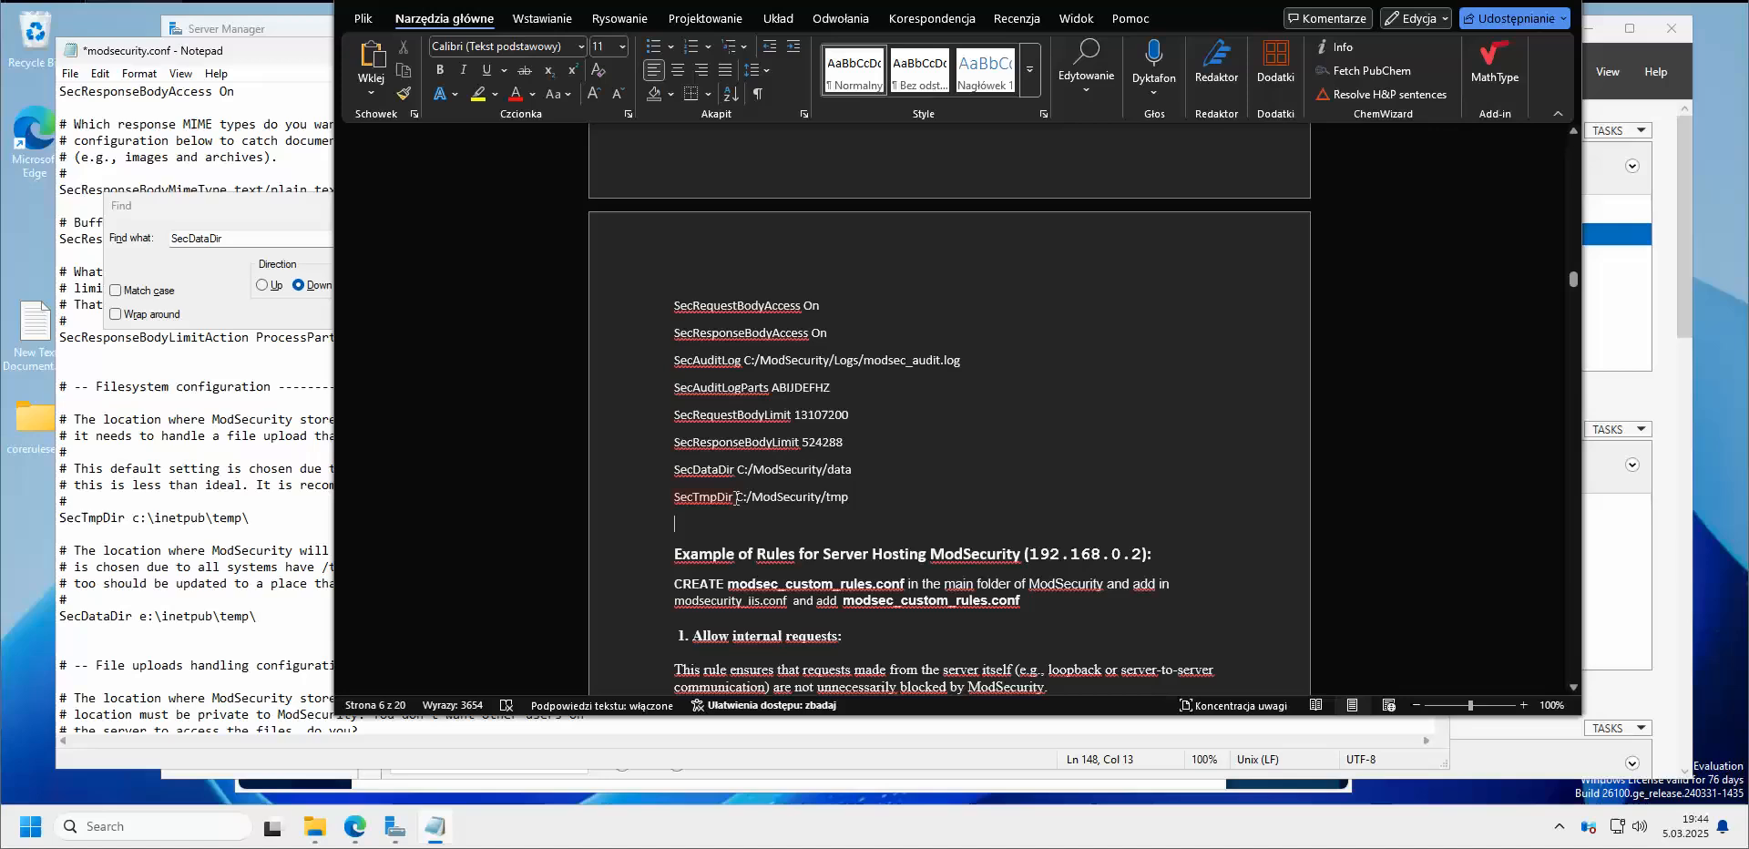
drag(734, 497, 678, 501)
key(ctrl+c)
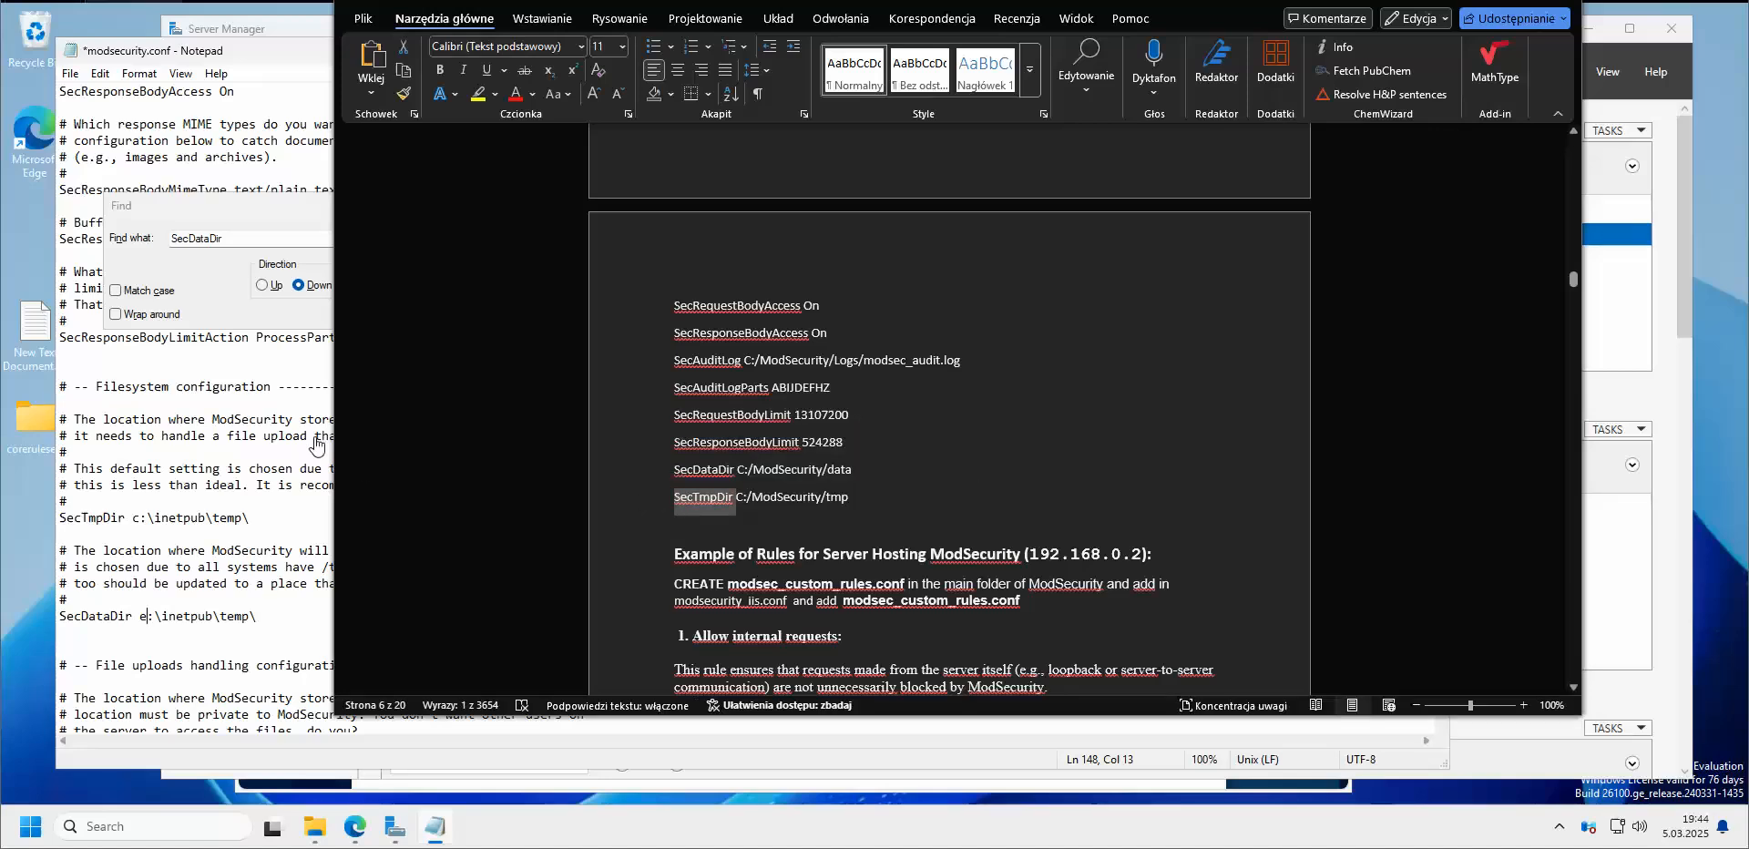
click(230, 235)
key(BackSpace)
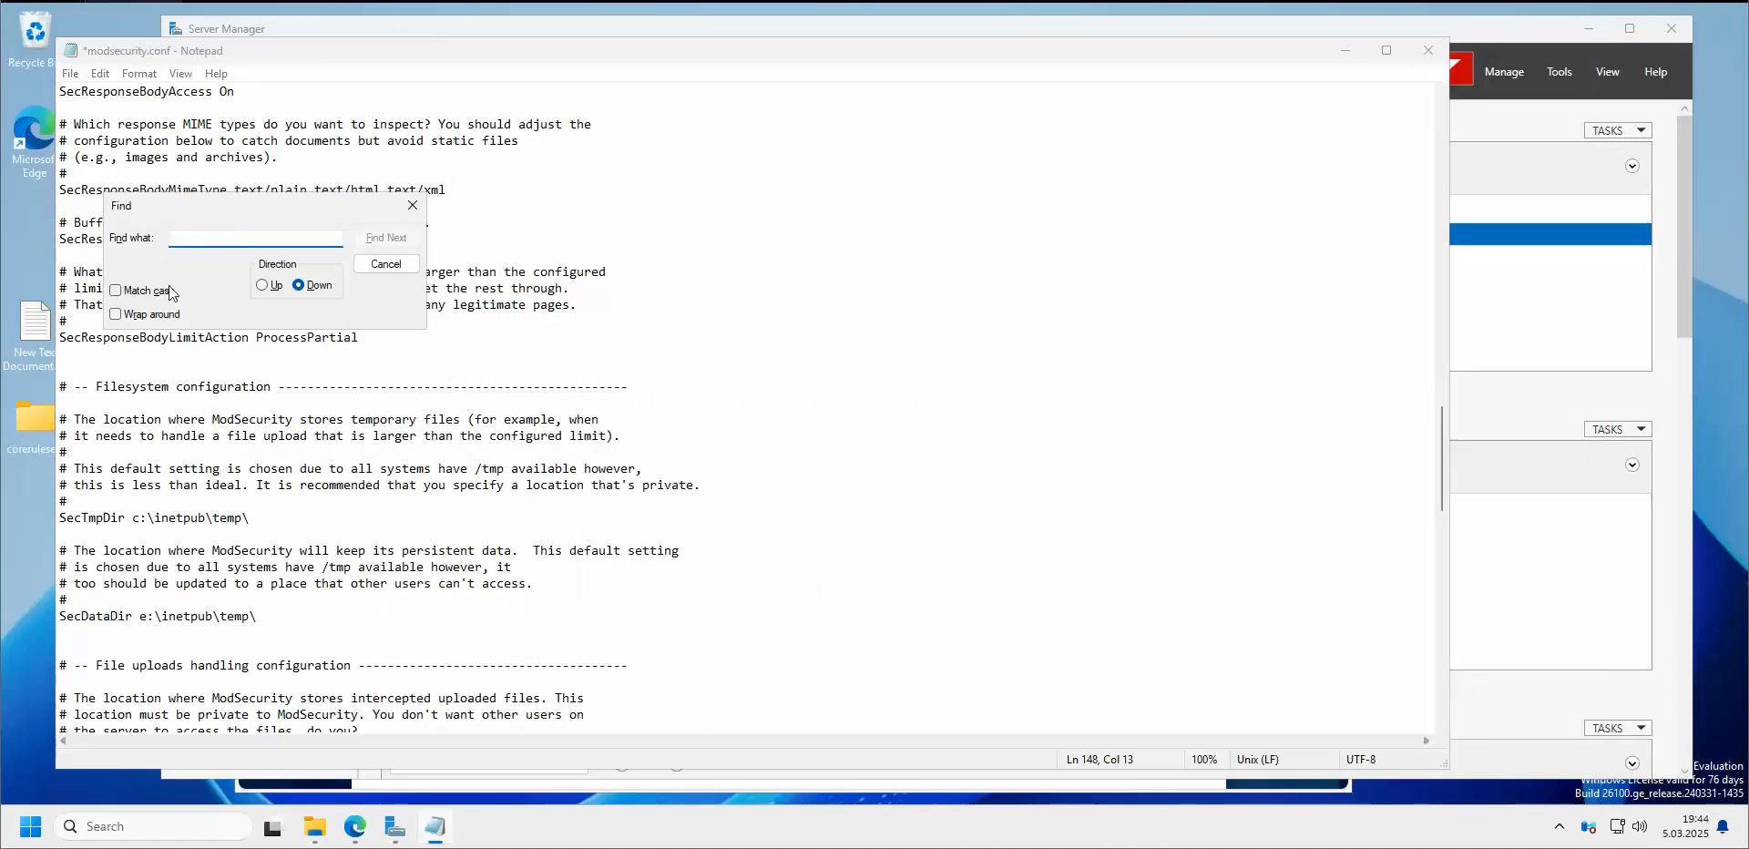
key(ctrl+v)
click(398, 242)
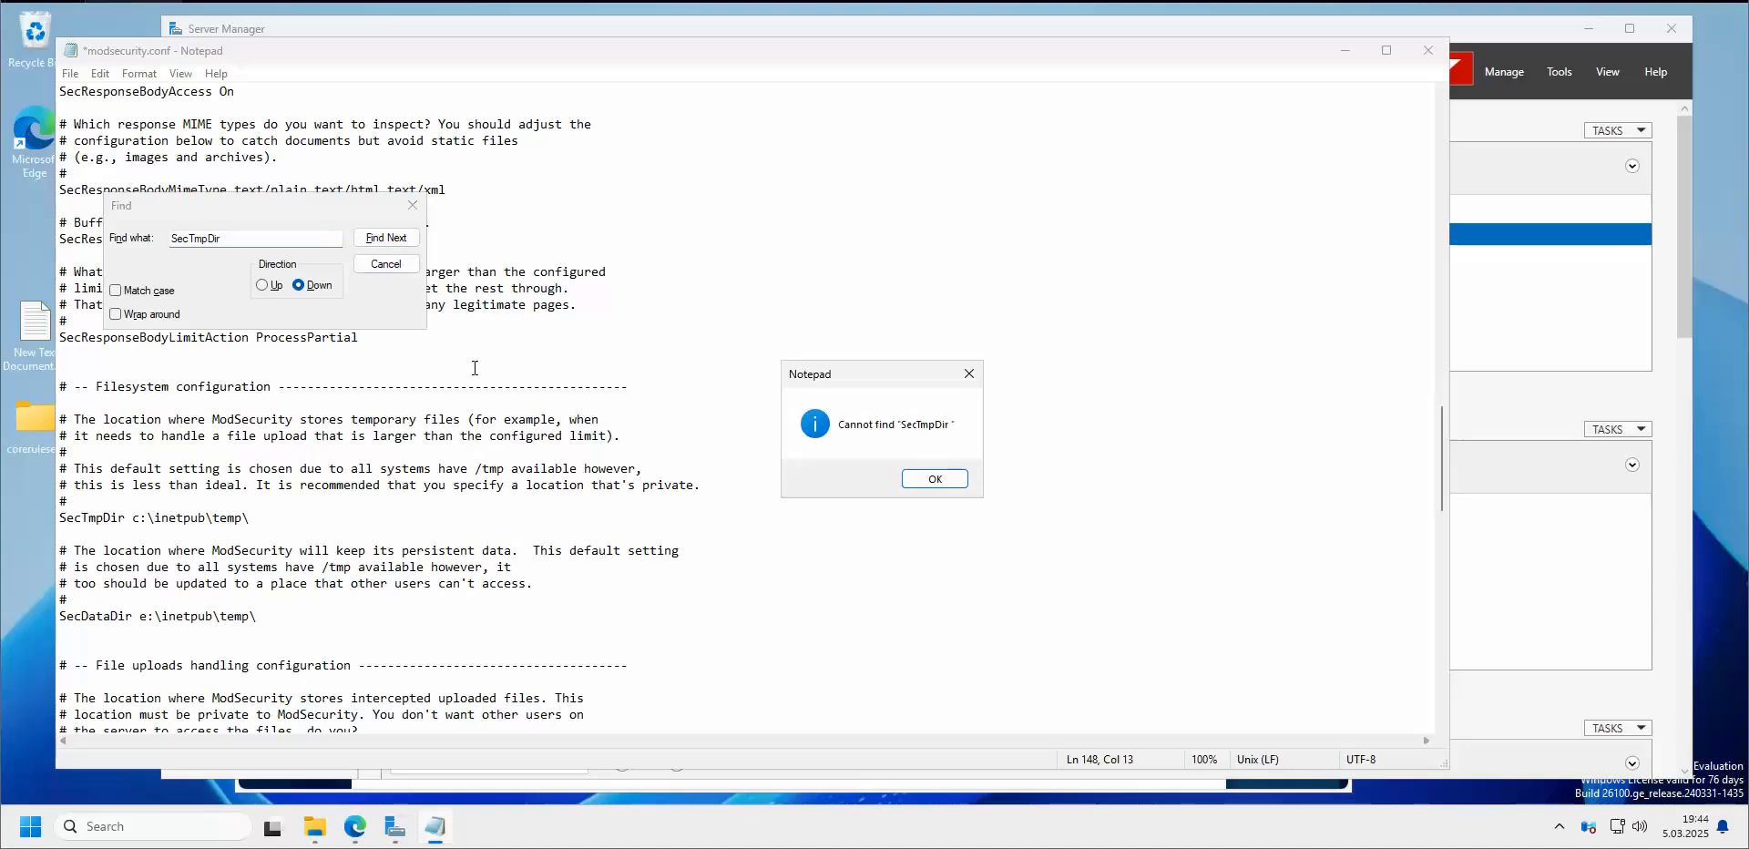
click(933, 488)
click(262, 285)
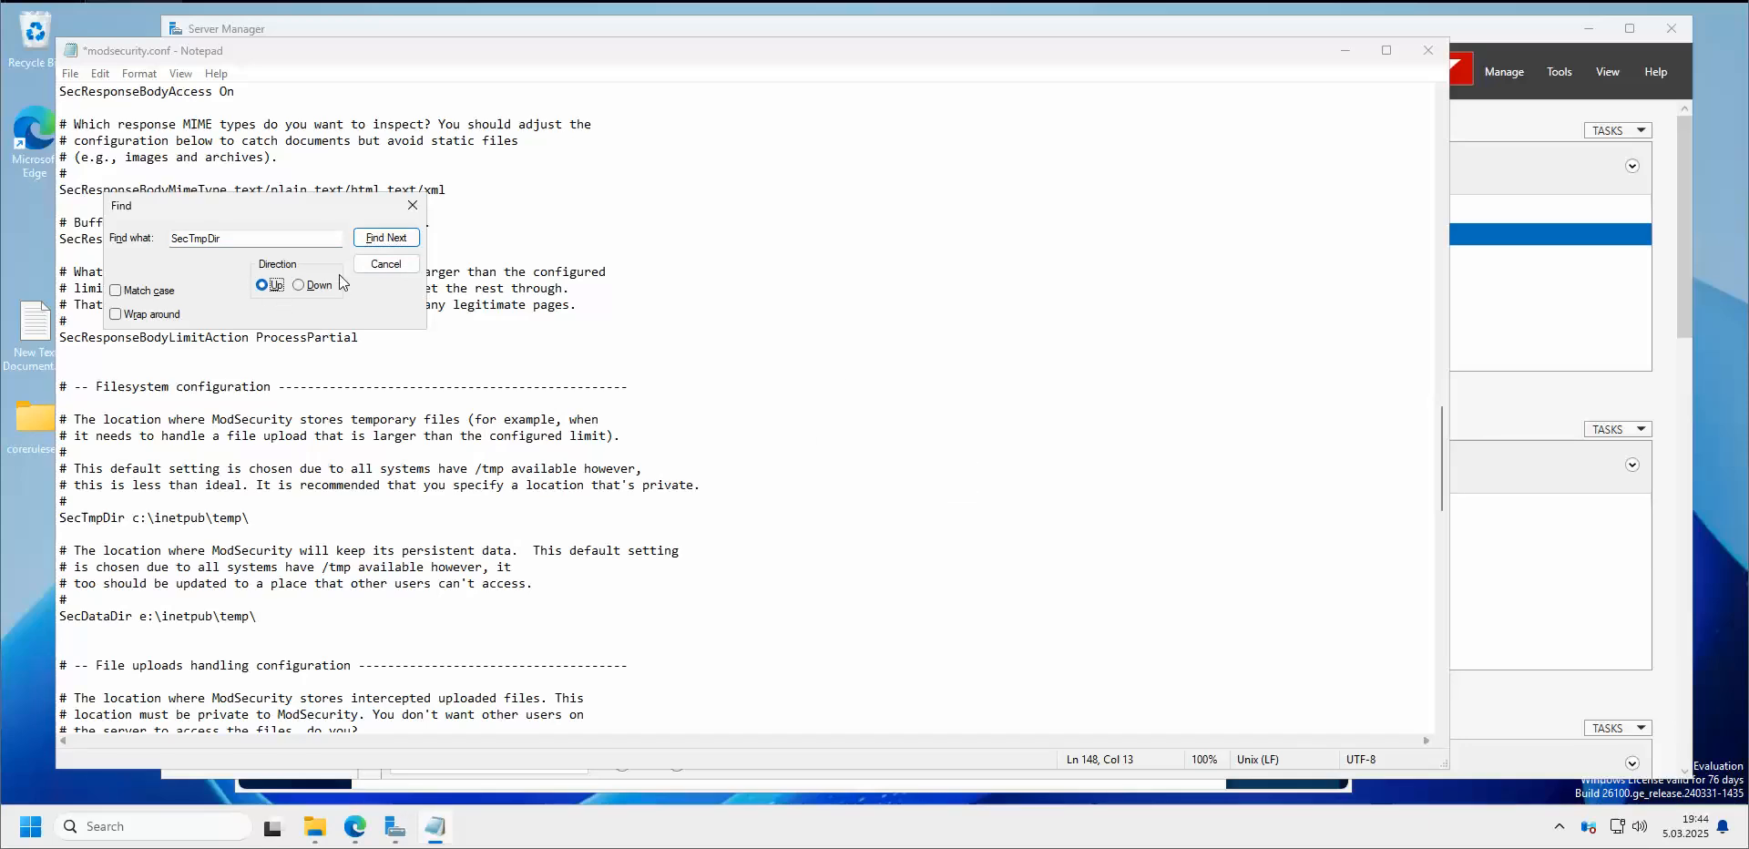
click(386, 237)
Change the drive letter of the SecTmpDir path to e, giving e:\inetpub\temp\, and close the search dialog
click(246, 518)
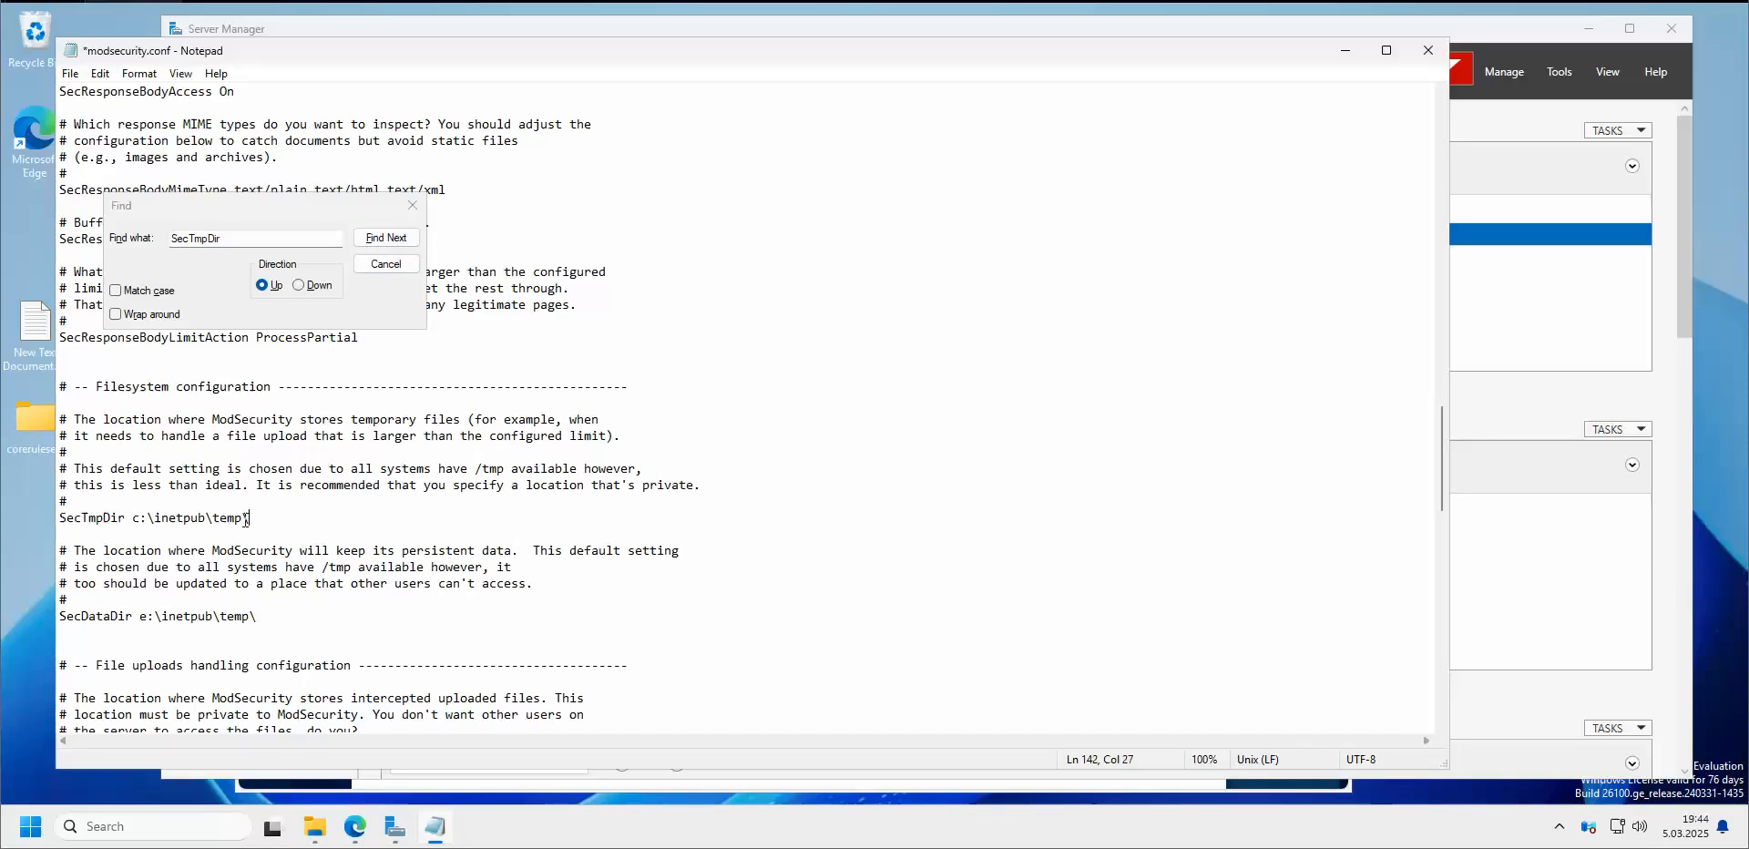
key(BackSpace)
text(e)
click(440, 202)
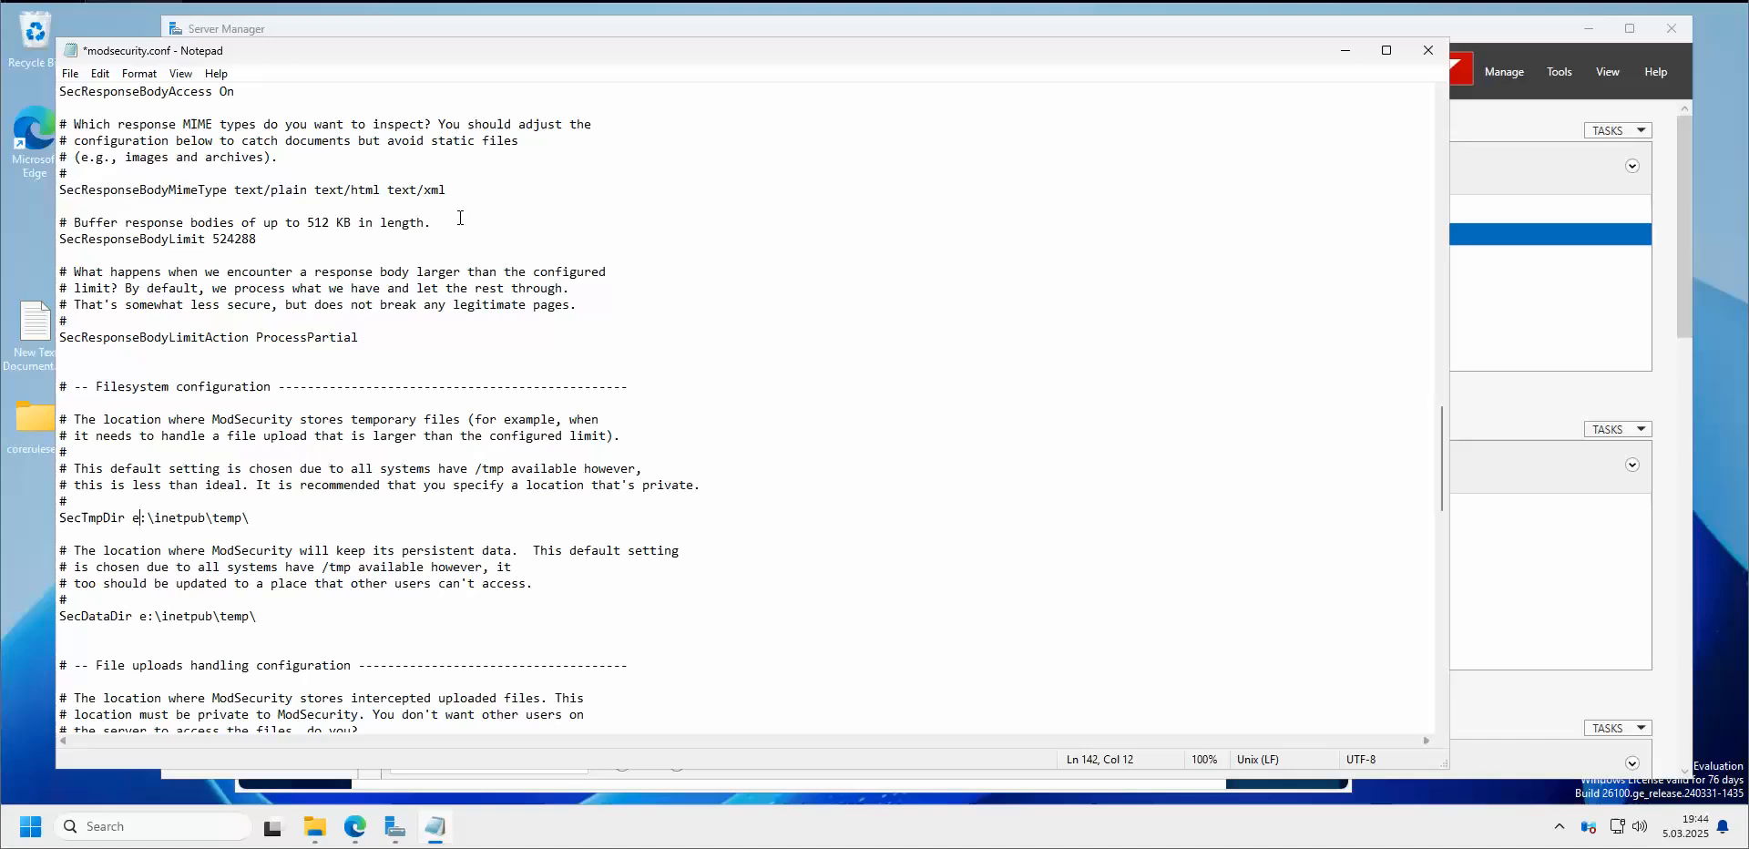
Recheck the SecDataDir and SecTmpDir paths and review the other directives throughout modsecurity.conf, including the audit log section
drag(215, 616, 193, 646)
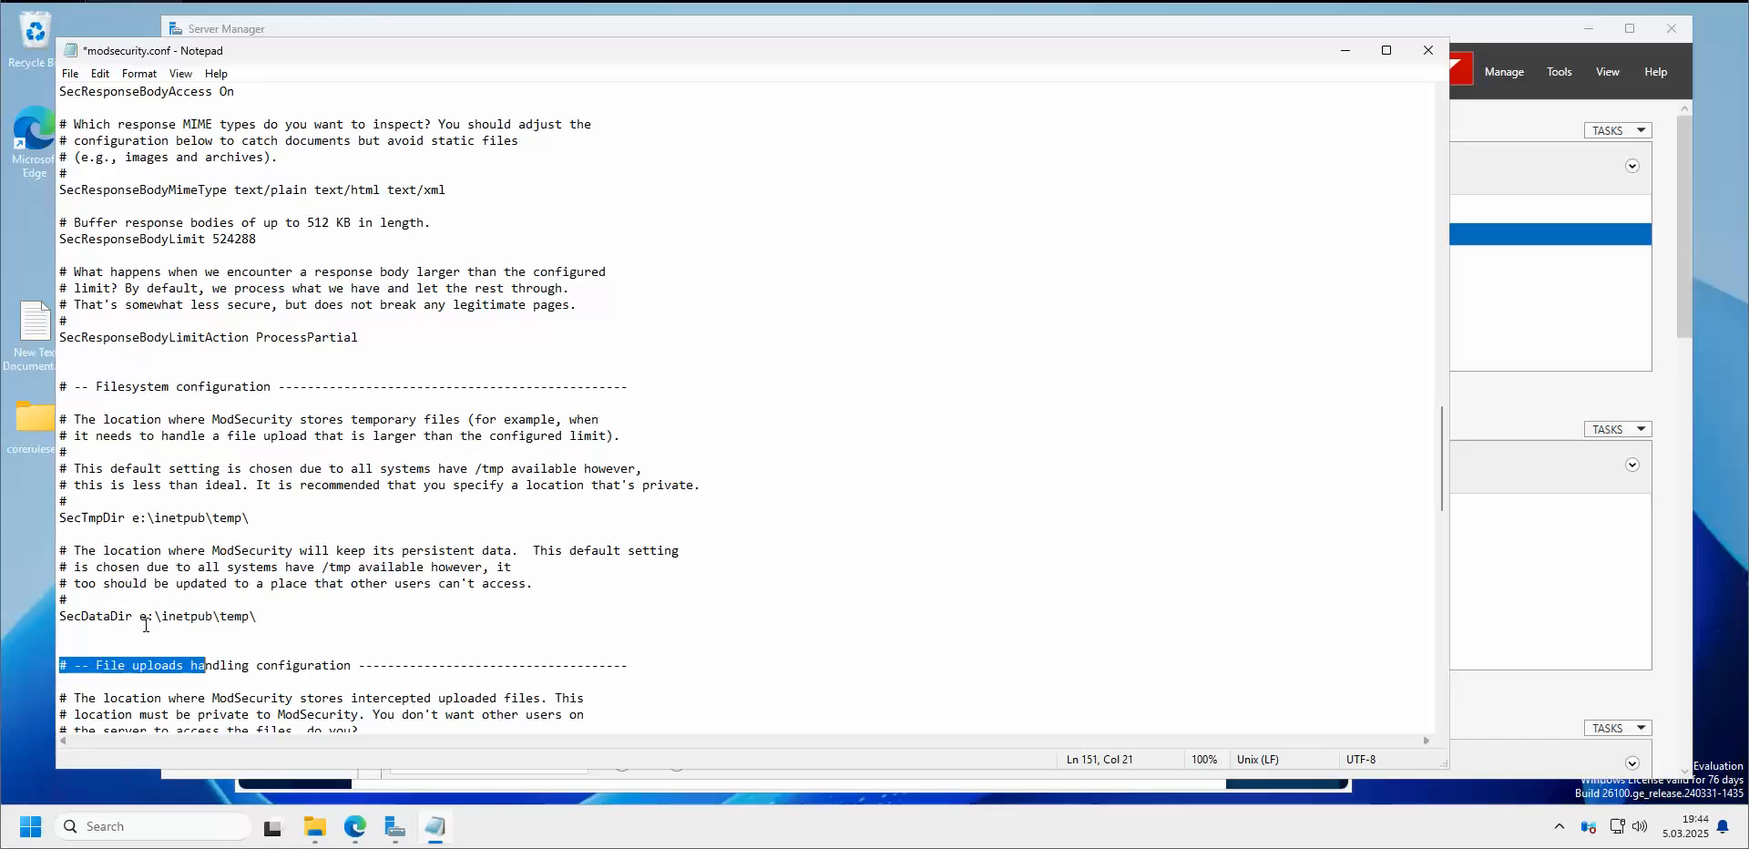
click(146, 618)
click(139, 518)
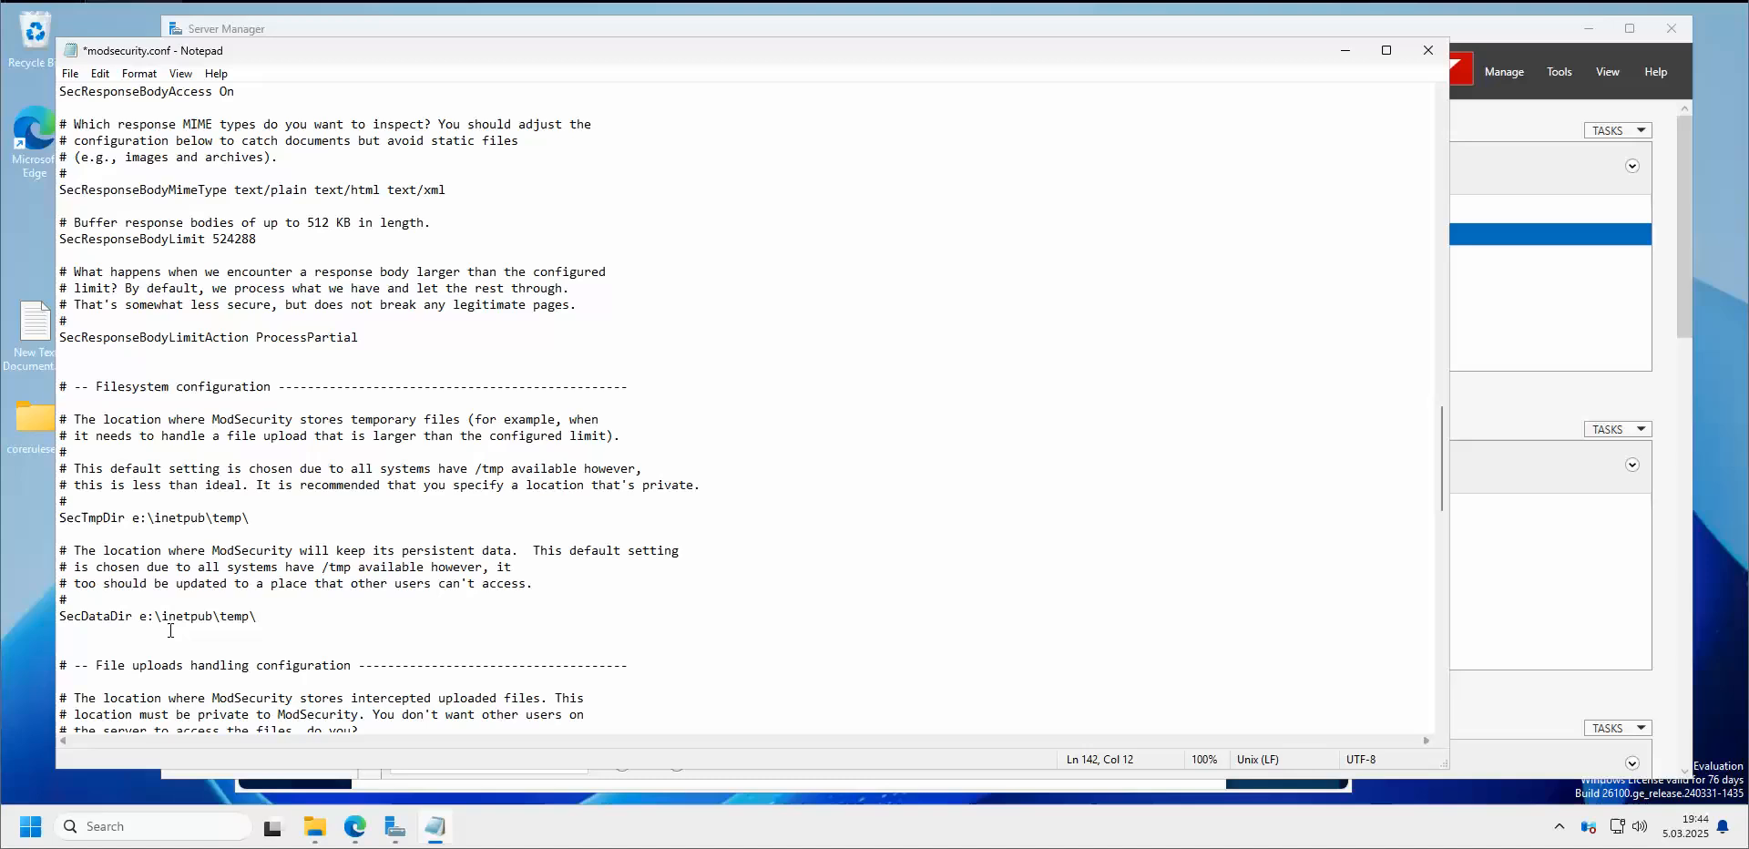
scroll(412, 510, up, 2)
scroll(412, 510, up, 20)
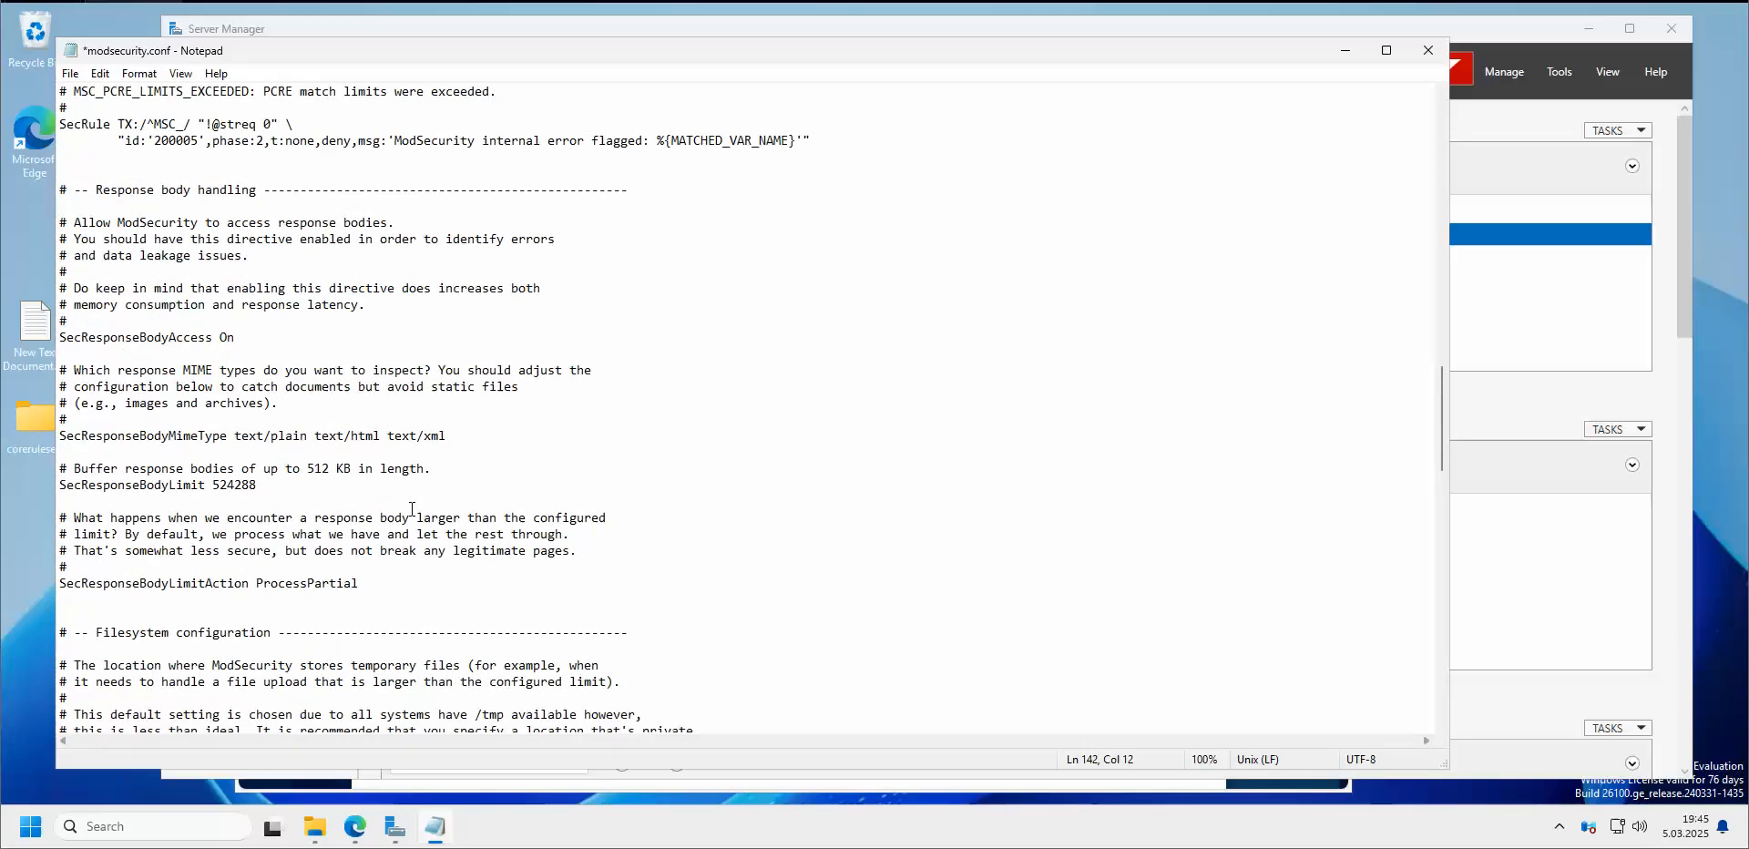
scroll(412, 504, down, 20)
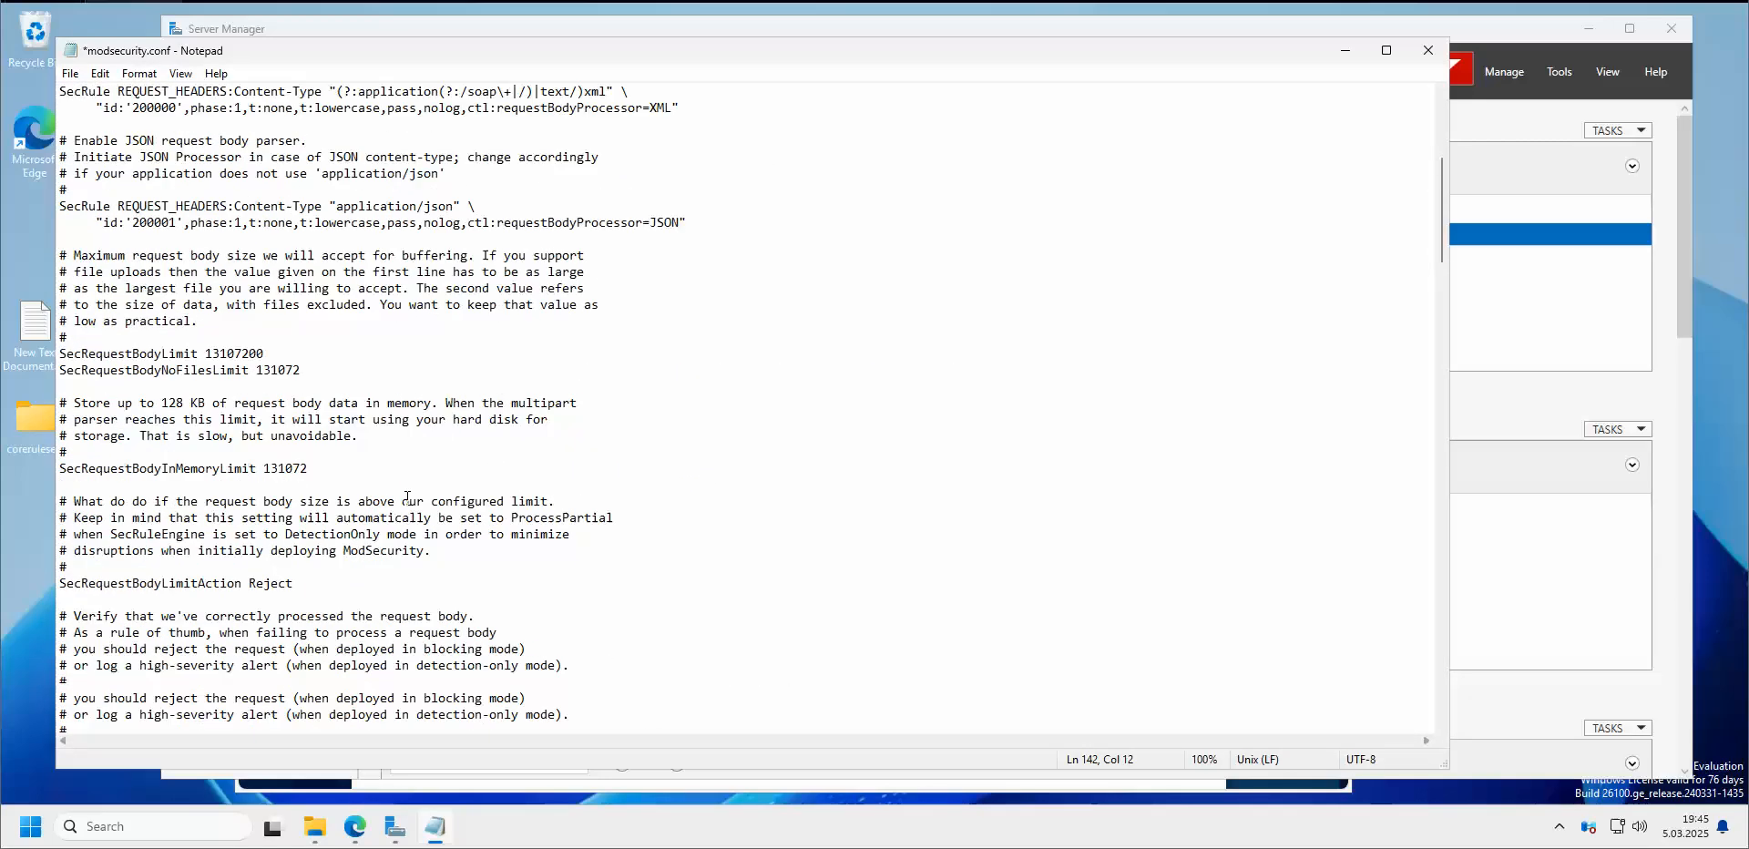
scroll(397, 484, down, 20)
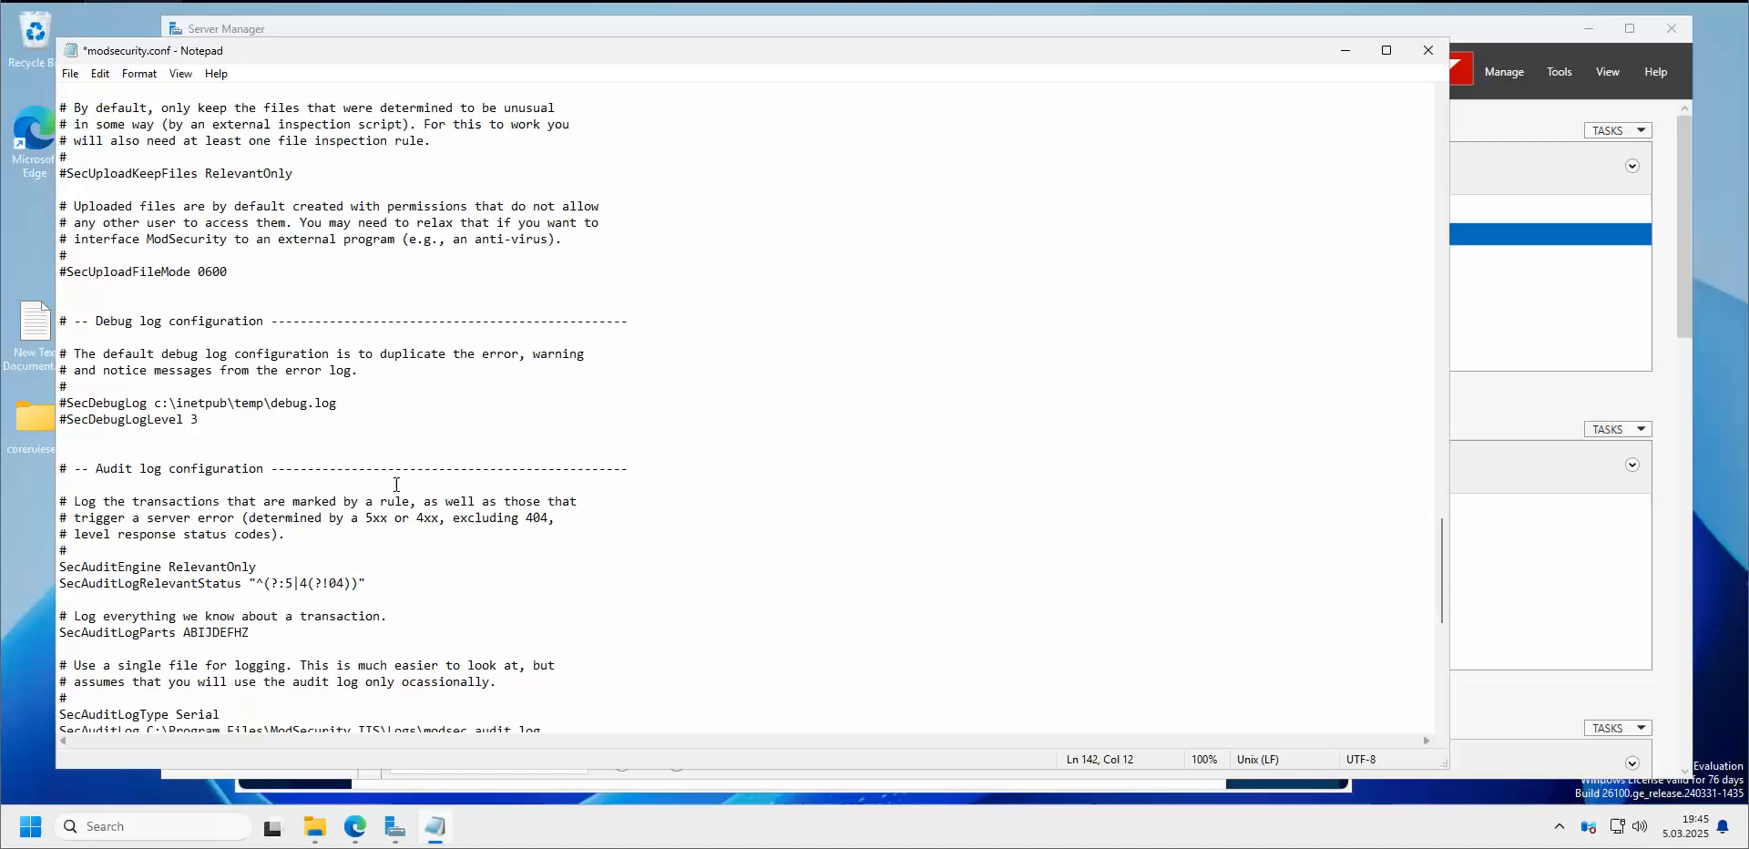
scroll(417, 487, down, 2)
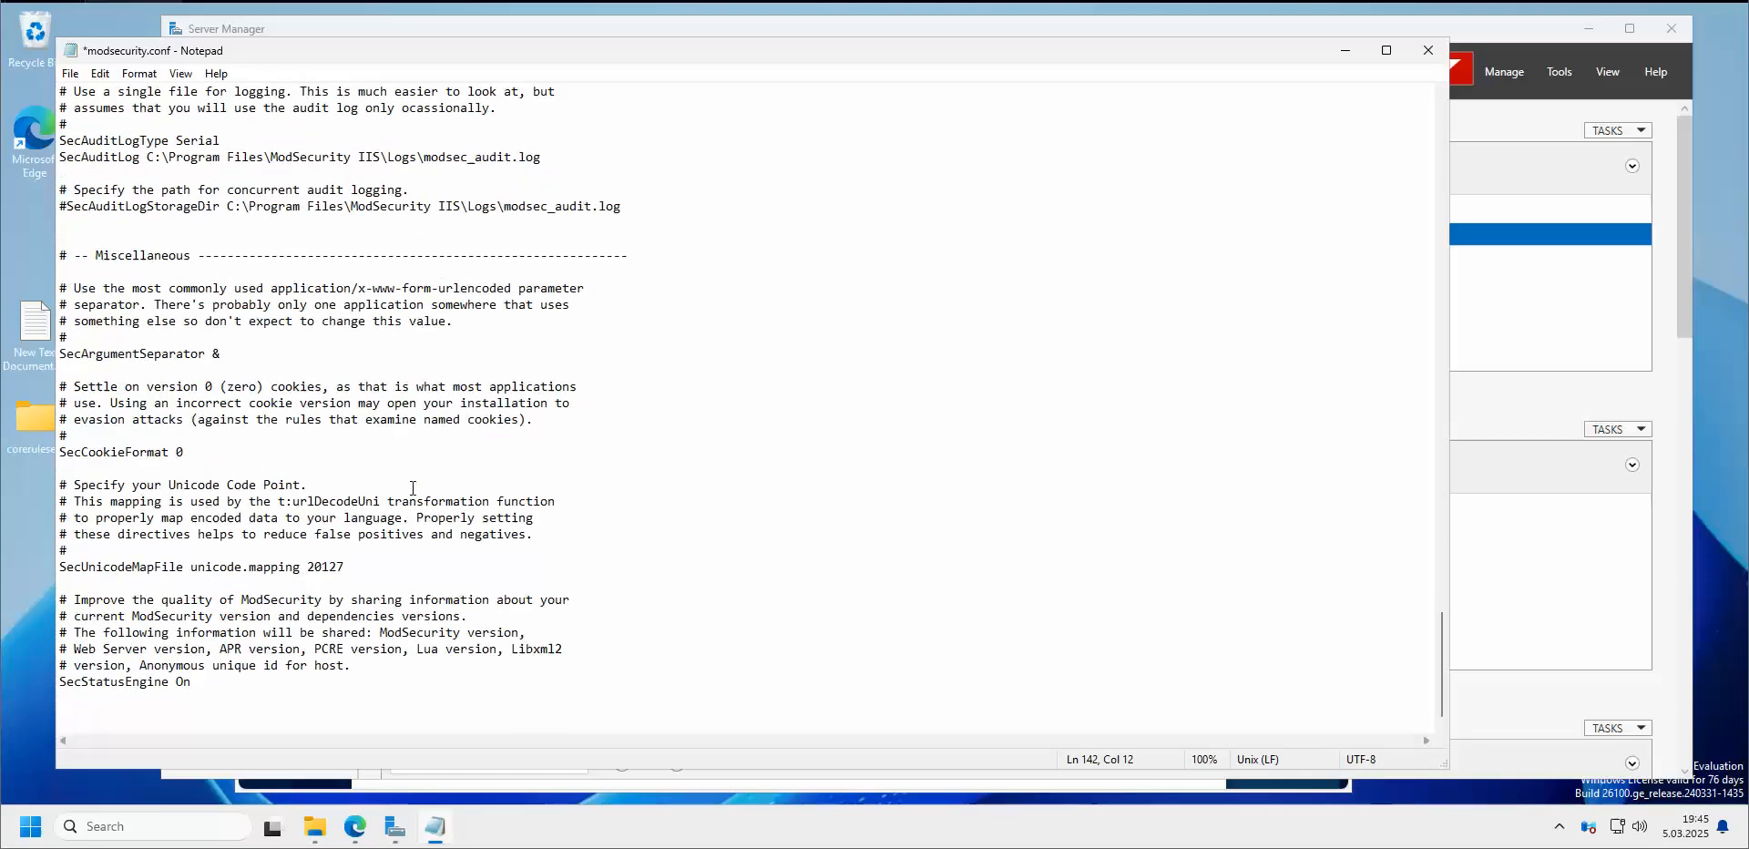
scroll(291, 562, up, 11)
scroll(291, 562, down, 3)
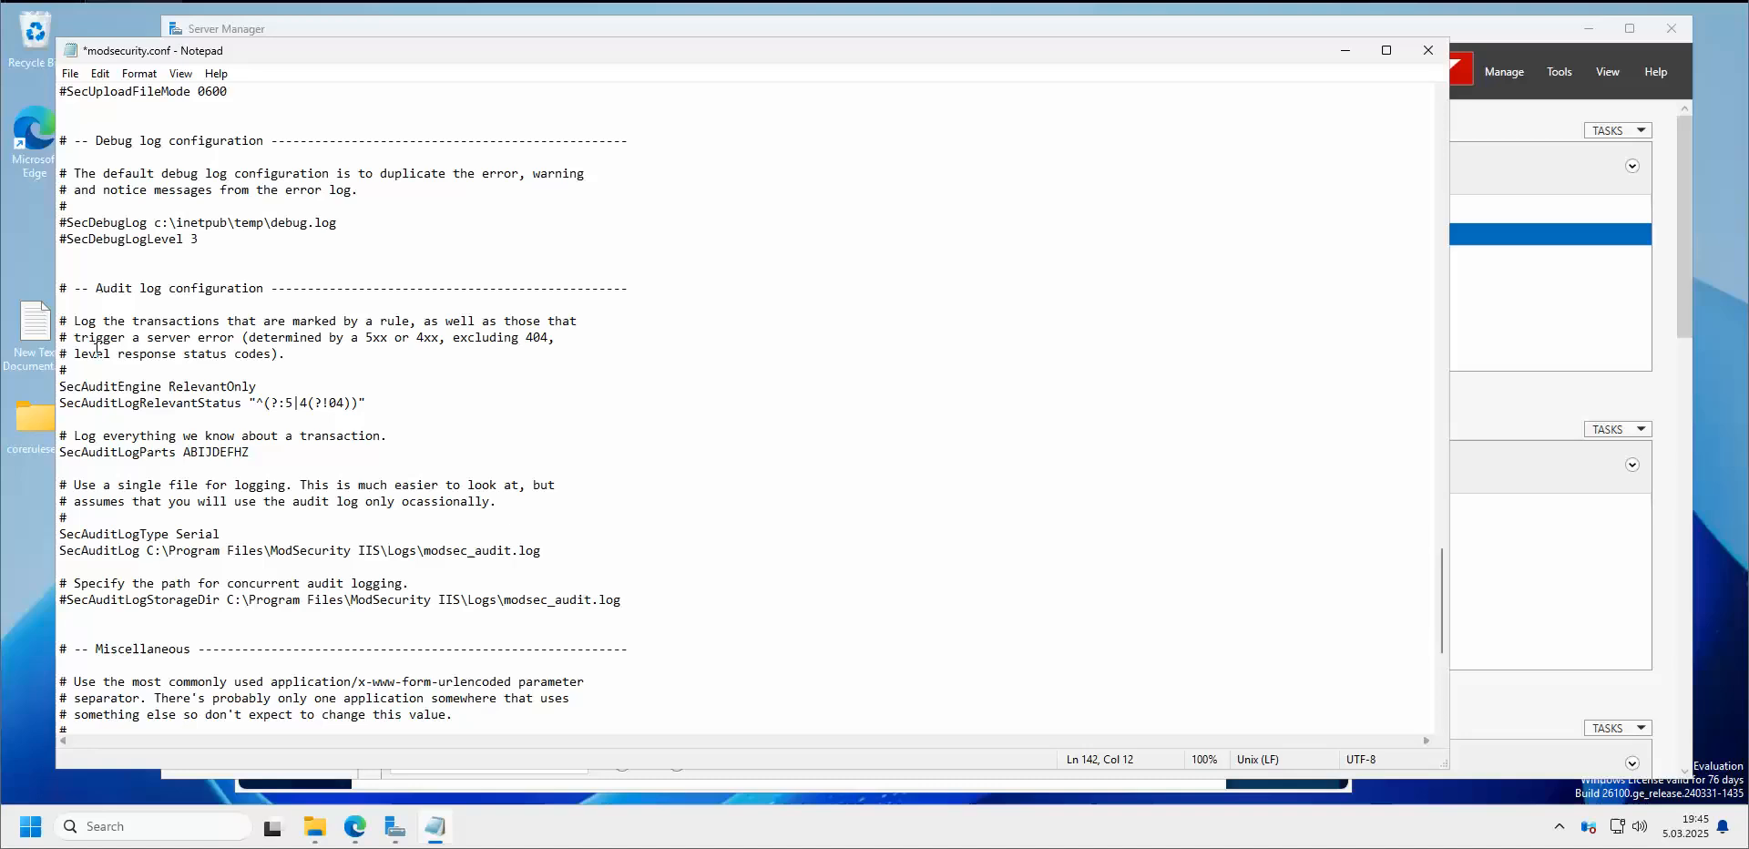
scroll(333, 399, up, 18)
scroll(334, 399, up, 20)
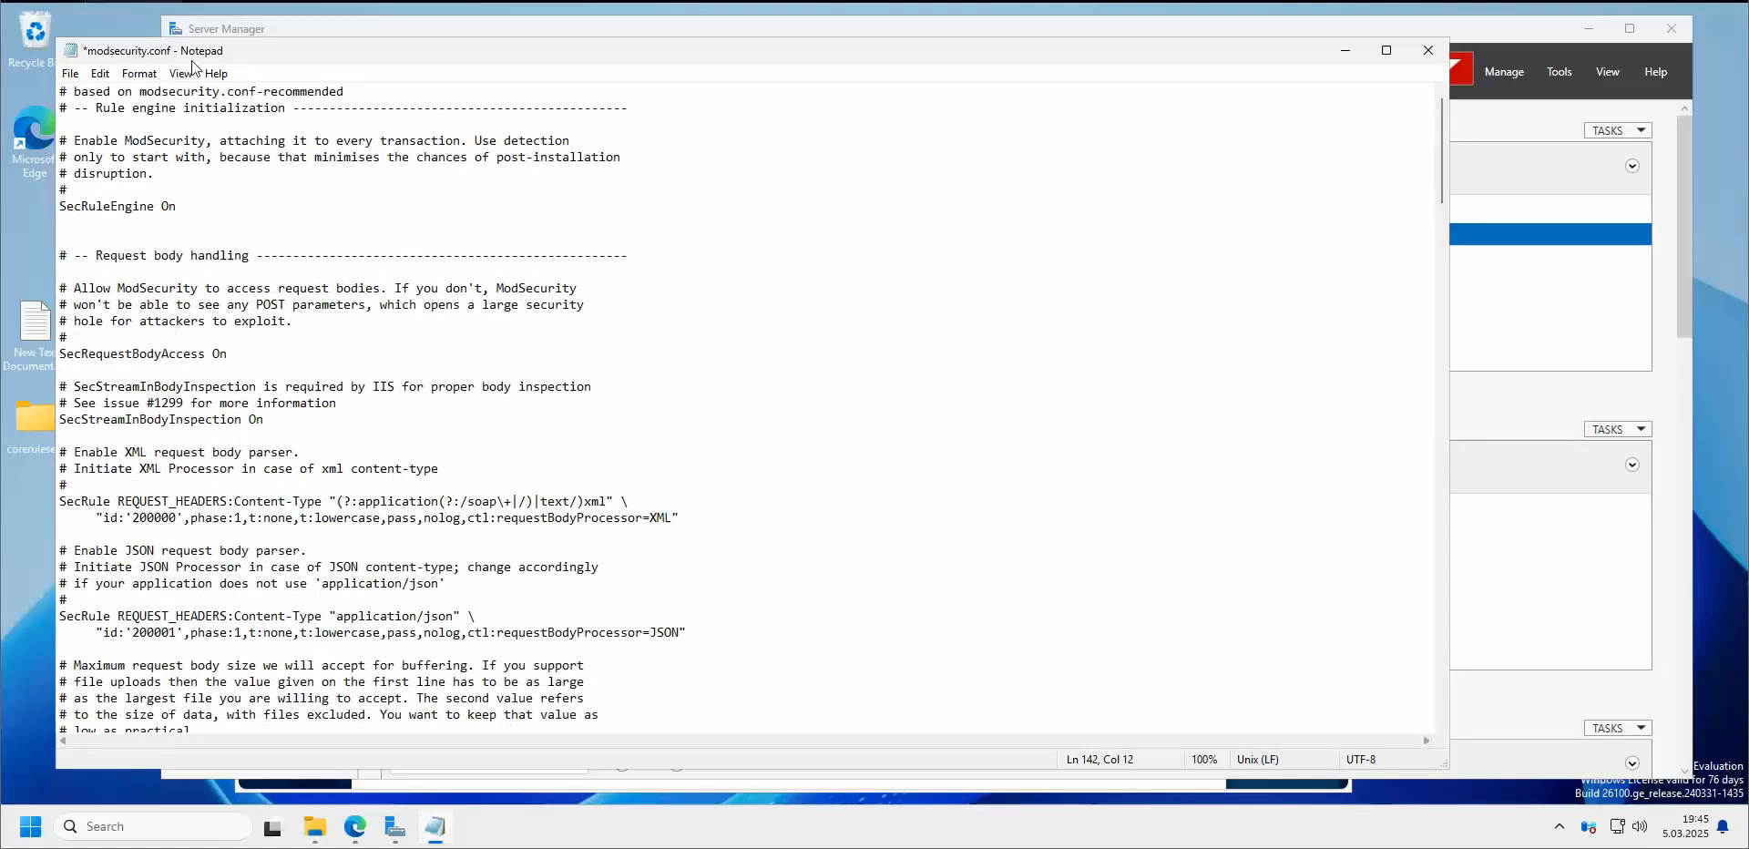
Save the changes to modsecurity.conf and close the file
click(70, 74)
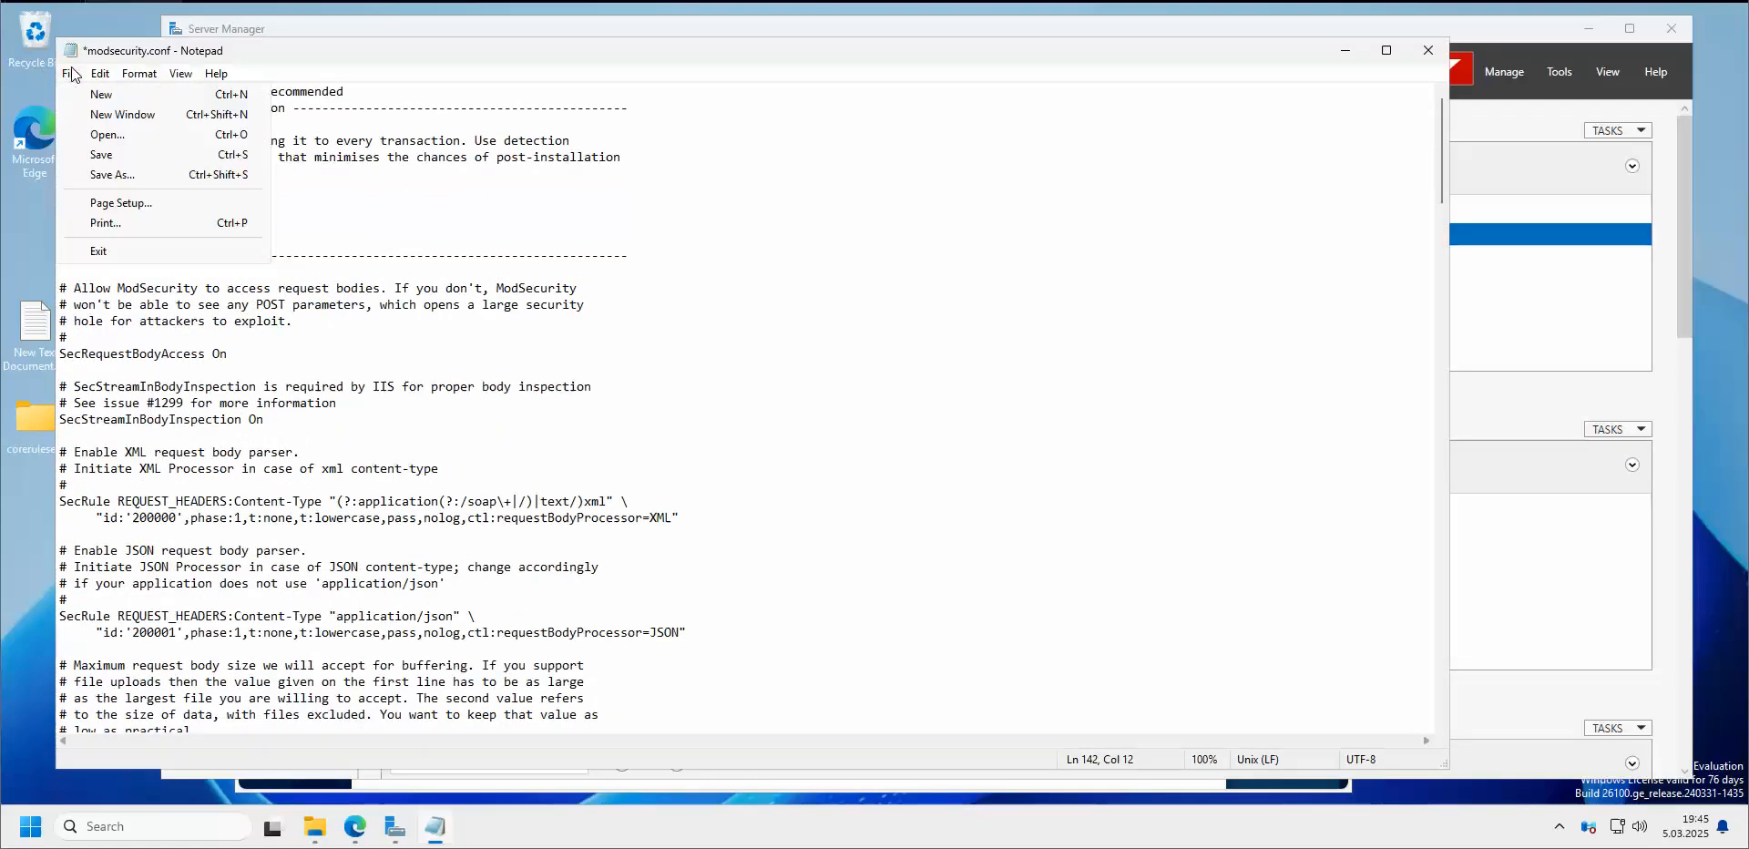
click(105, 154)
click(1427, 53)
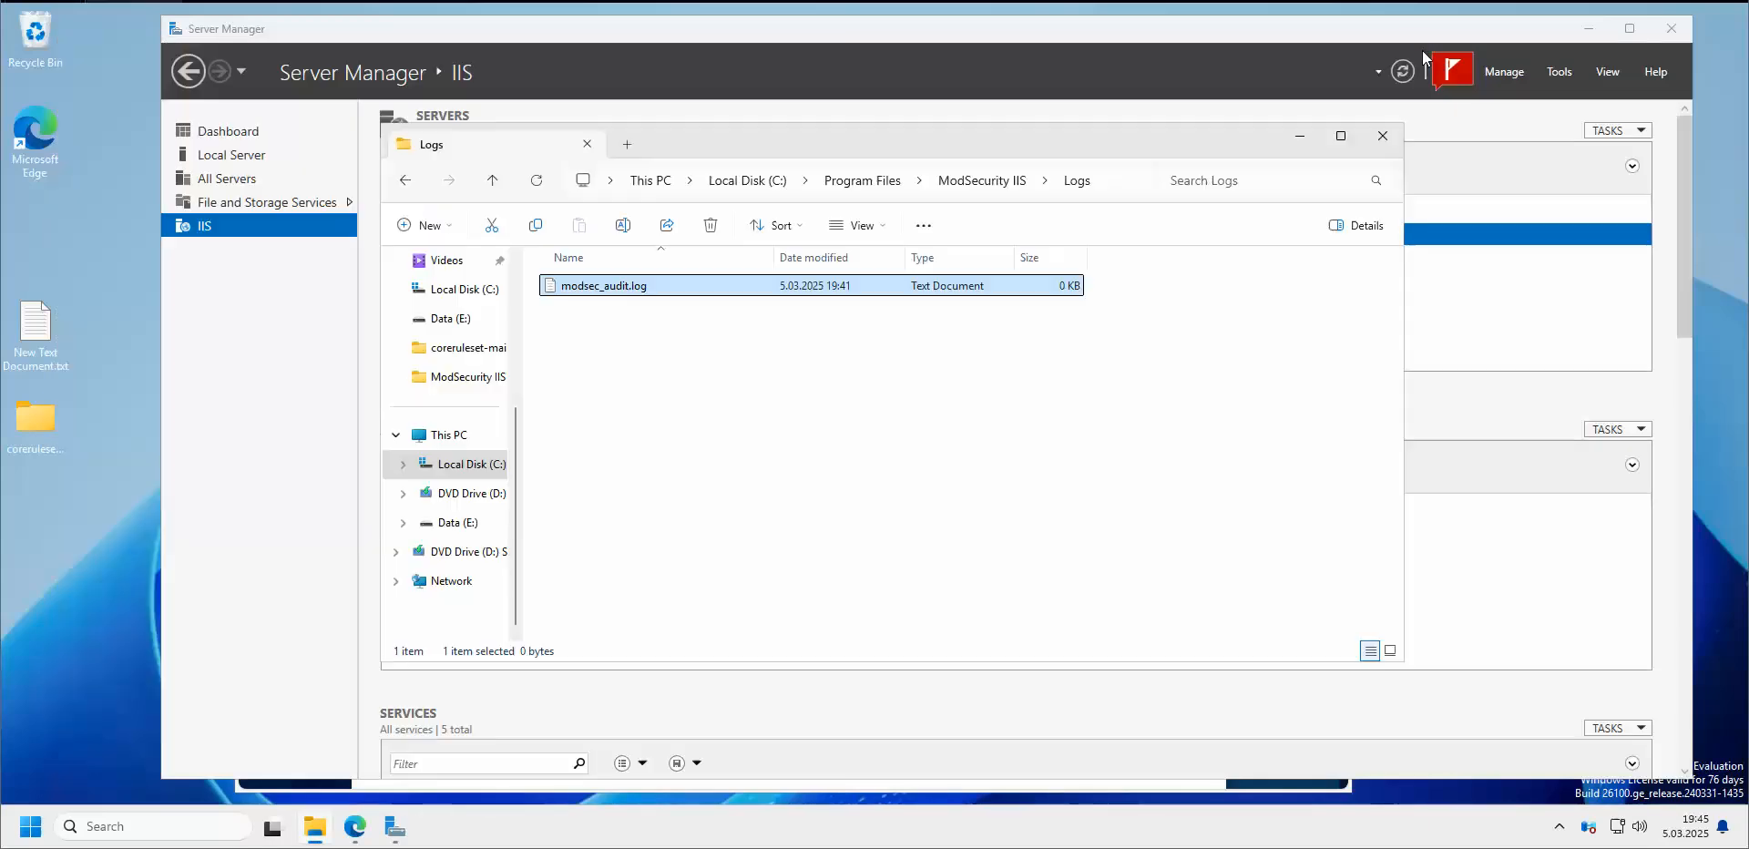
click(806, 529)
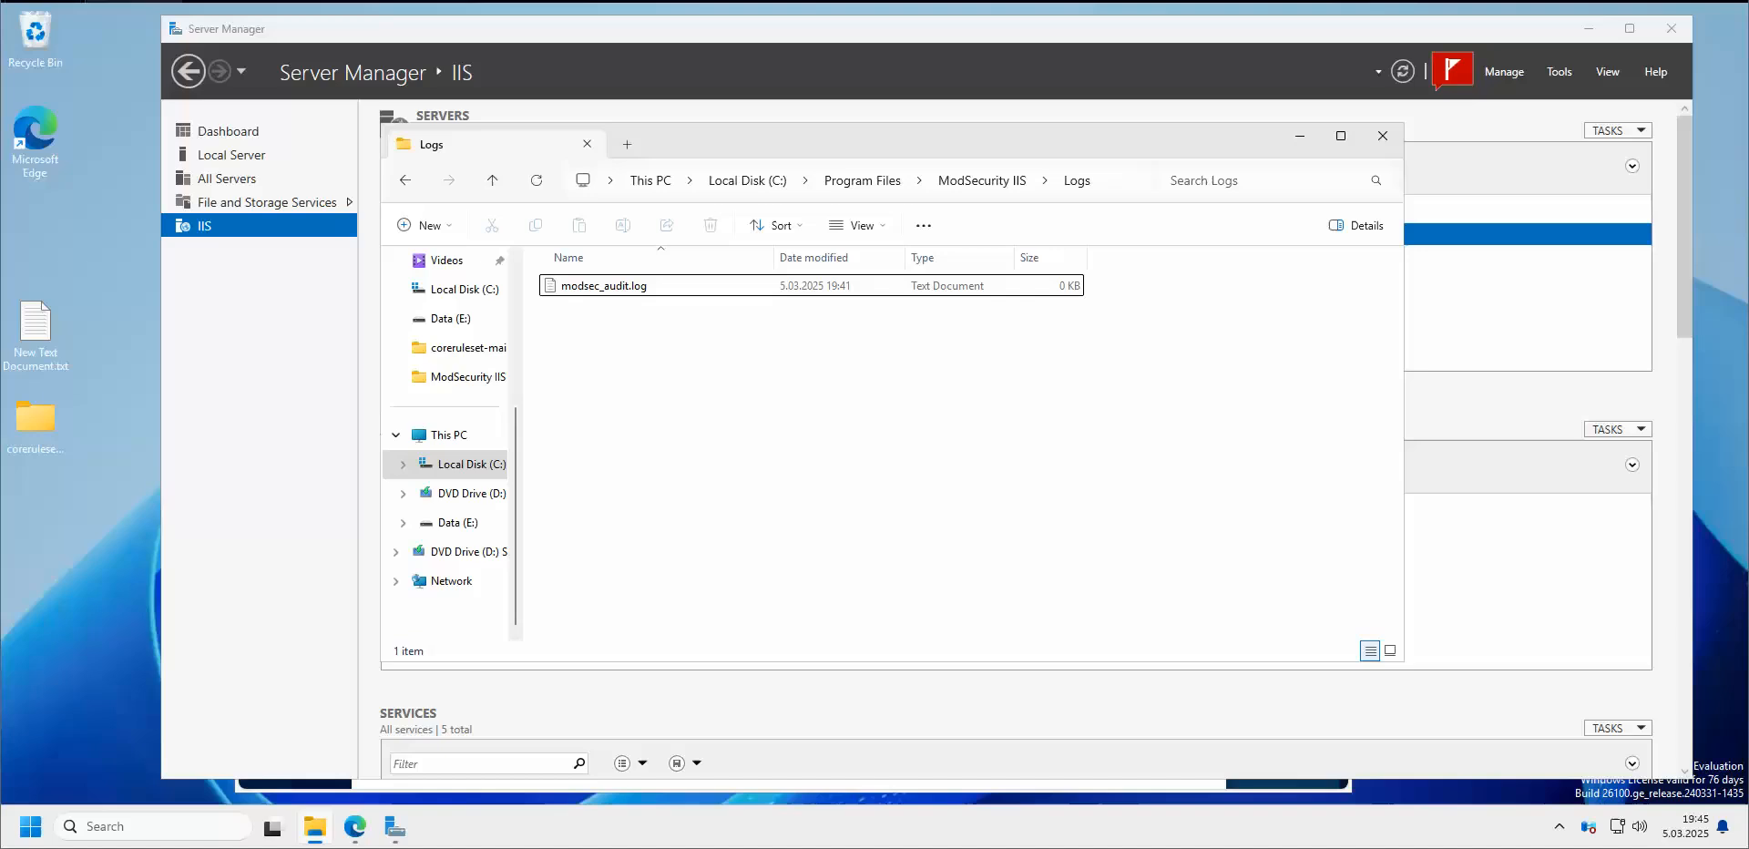
Switch to Word and read the section on example rules for the server hosting ModSecurity, including the custom rules file and the internal requests rule
key(alt+Tab)
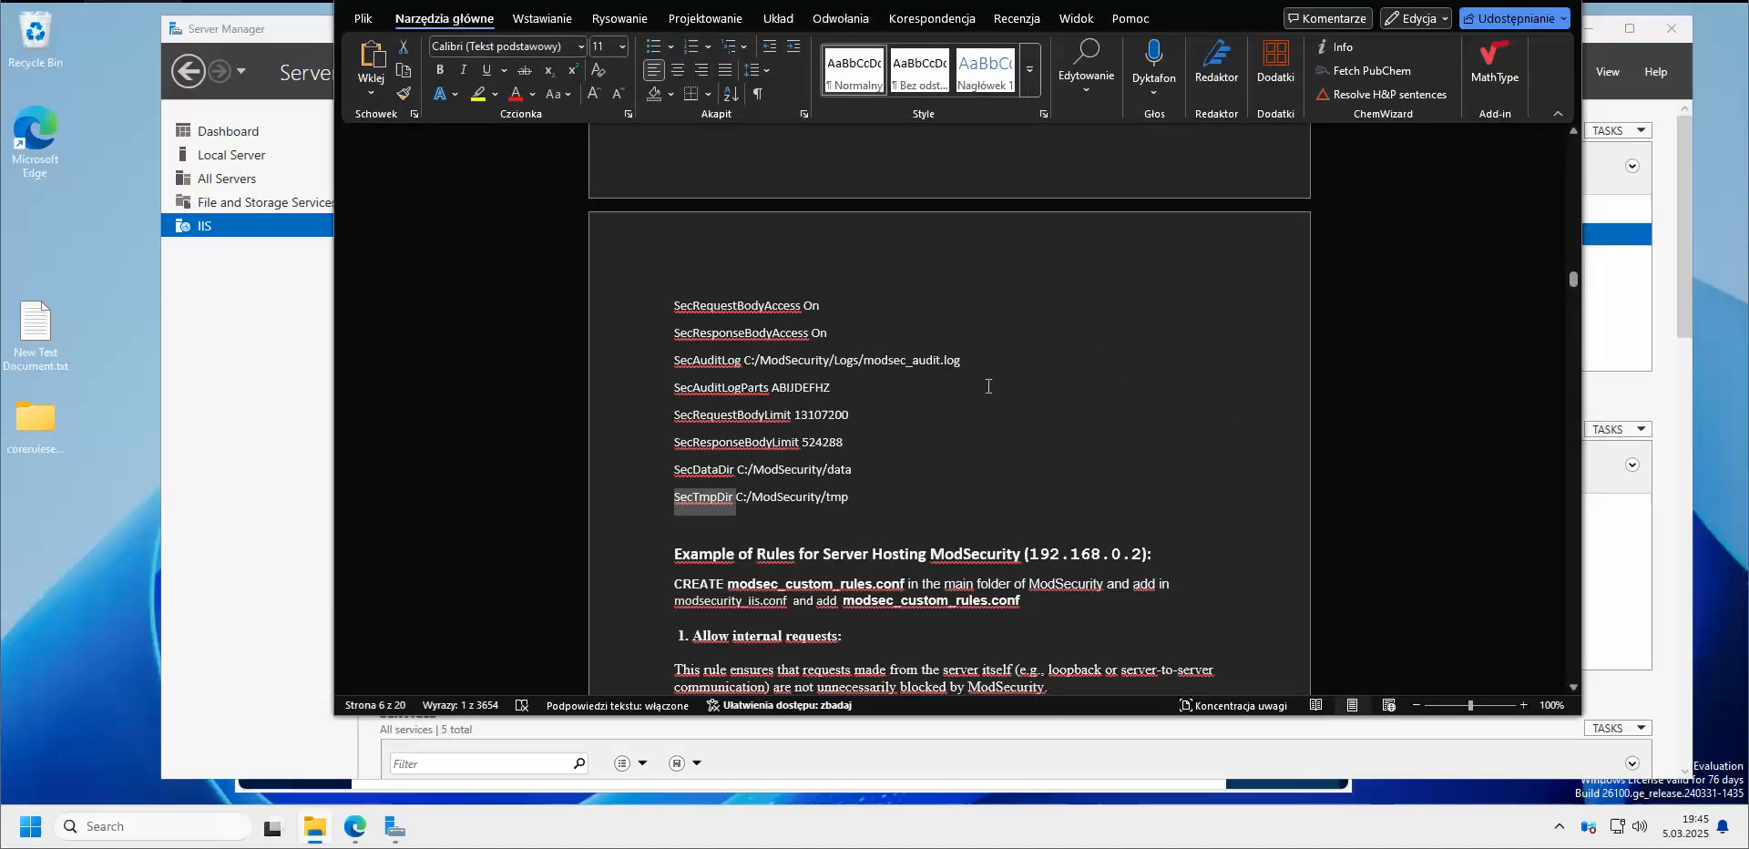
scroll(1105, 358, down, 5)
scroll(1102, 373, down, 1)
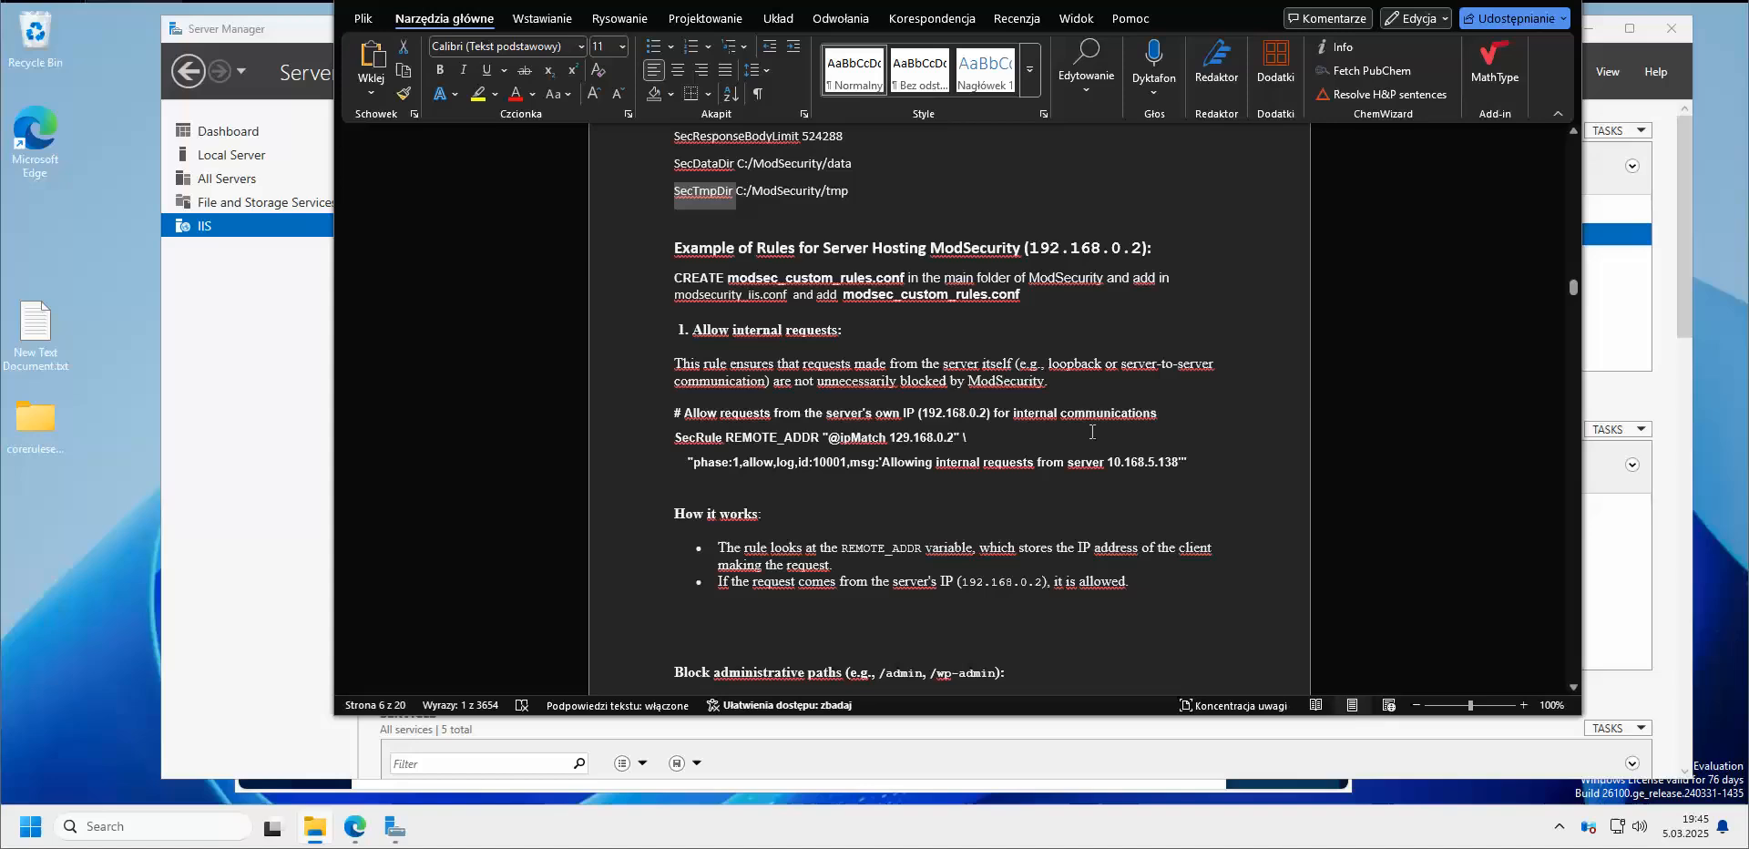
click(1141, 246)
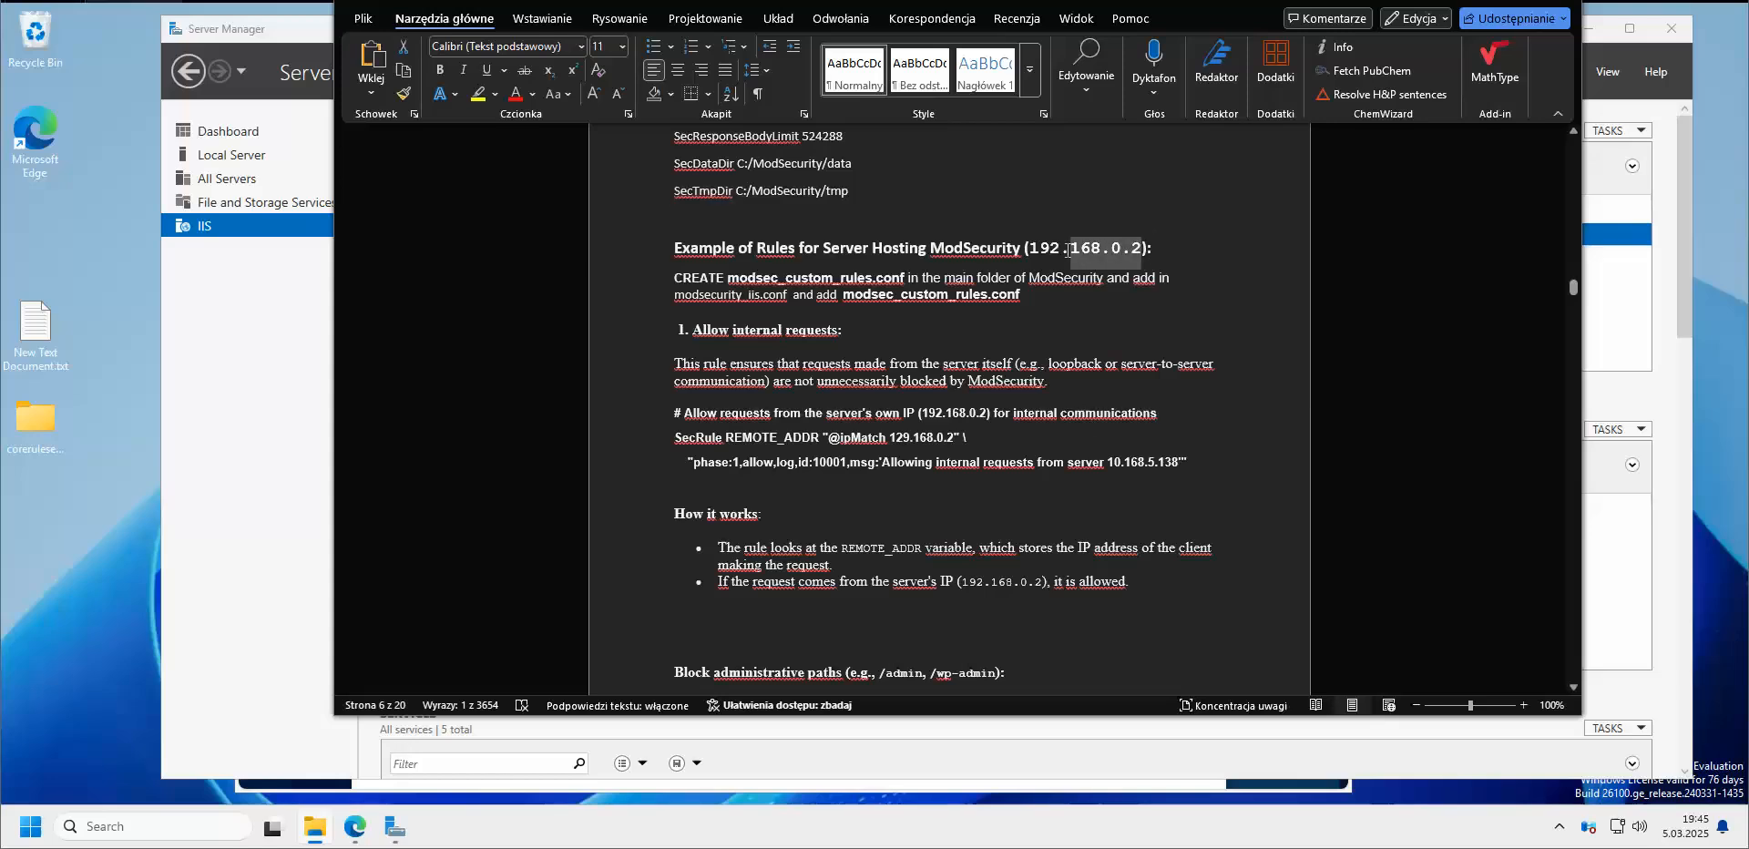
click(1215, 289)
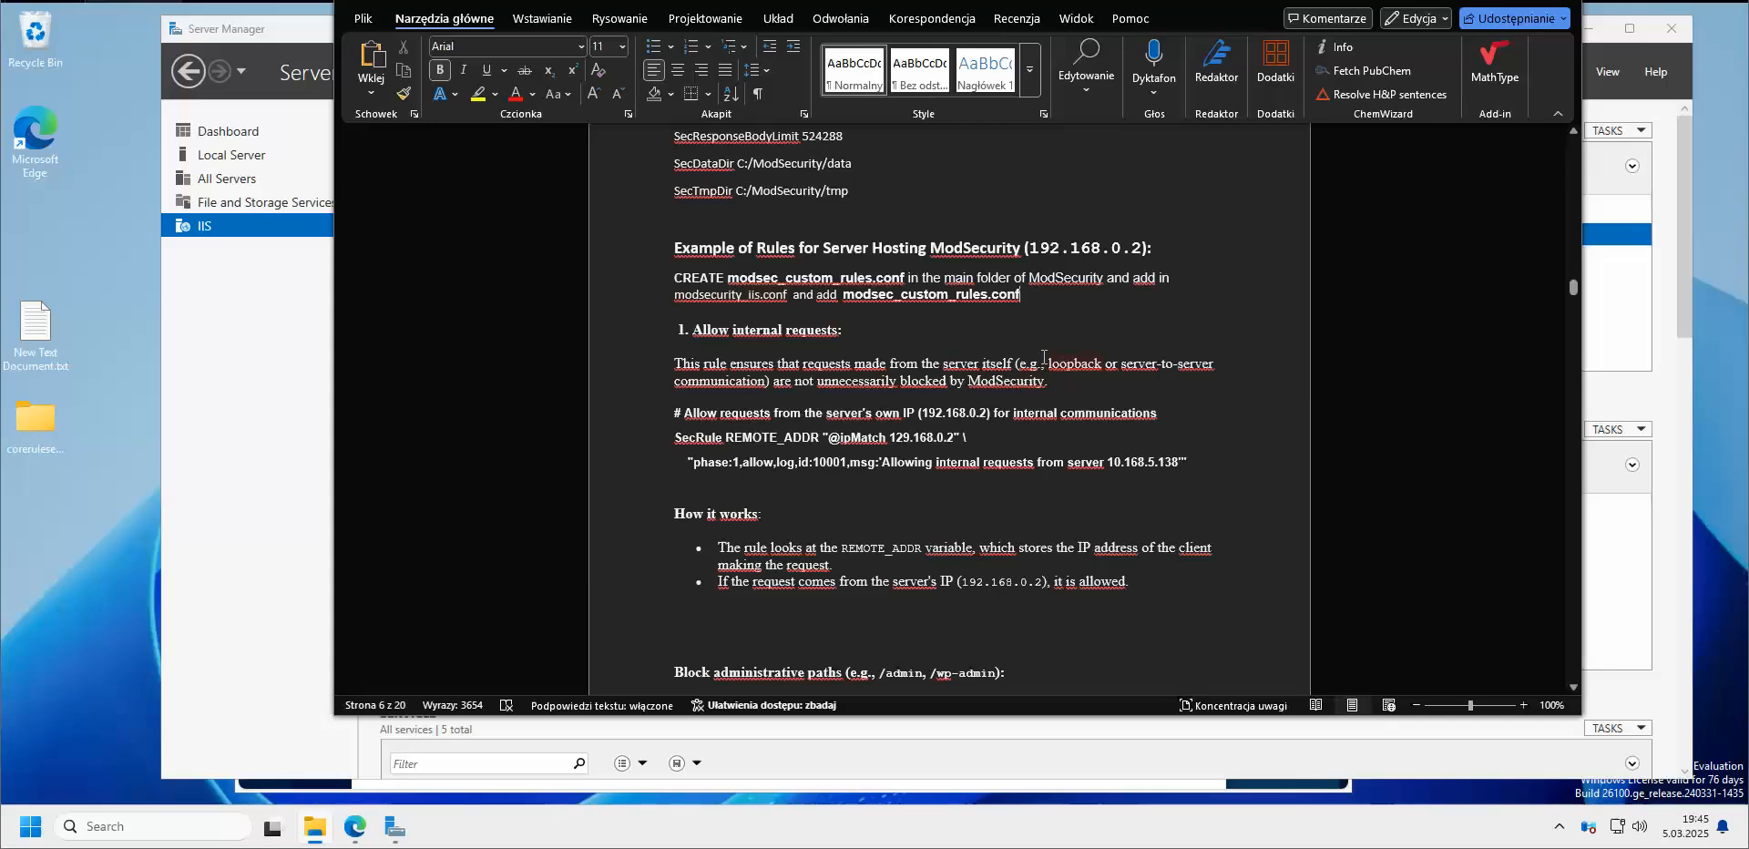
scroll(946, 351, up, 1)
scroll(815, 355, down, 1)
scroll(1033, 459, down, 2)
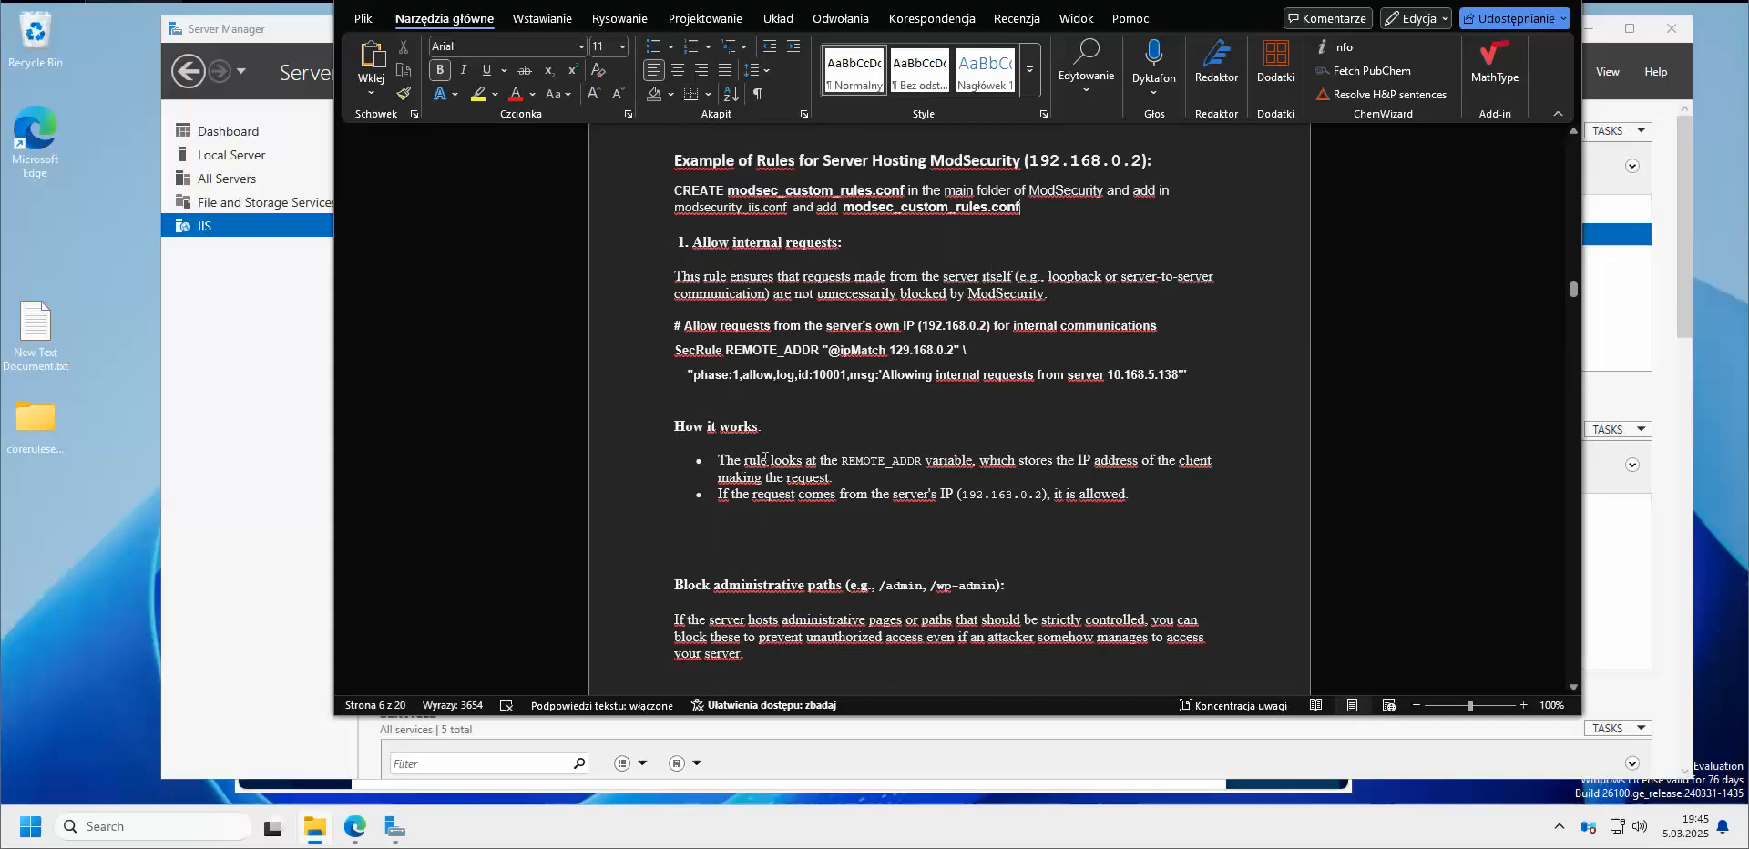
scroll(1066, 429, up, 4)
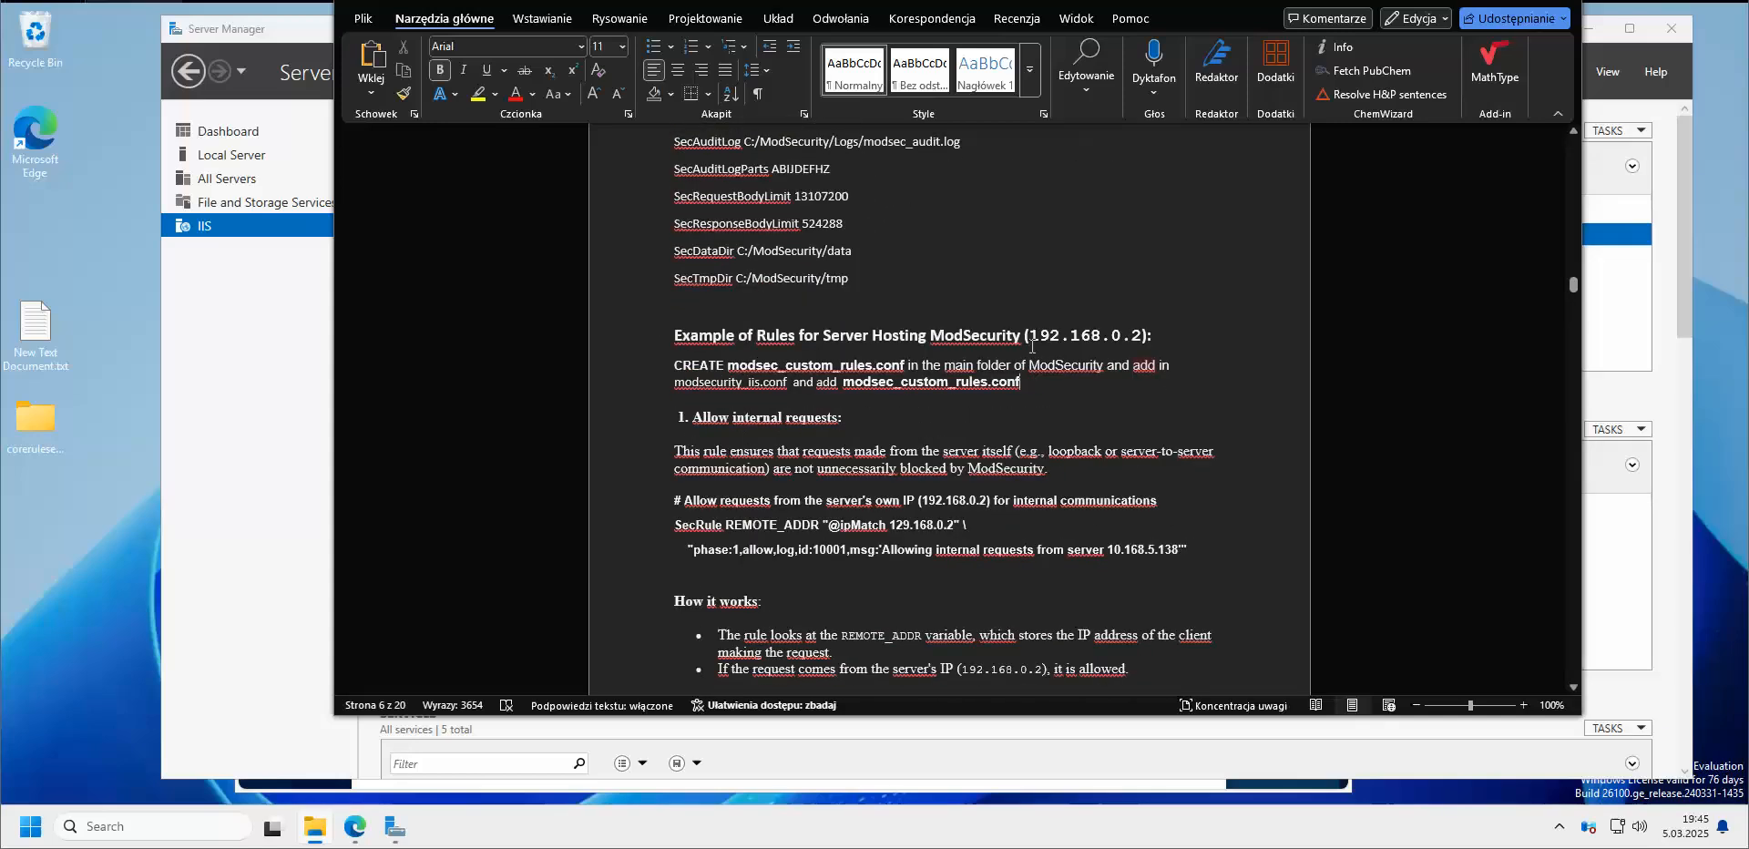
scroll(953, 492, down, 5)
scroll(952, 474, up, 5)
scroll(951, 455, down, 2)
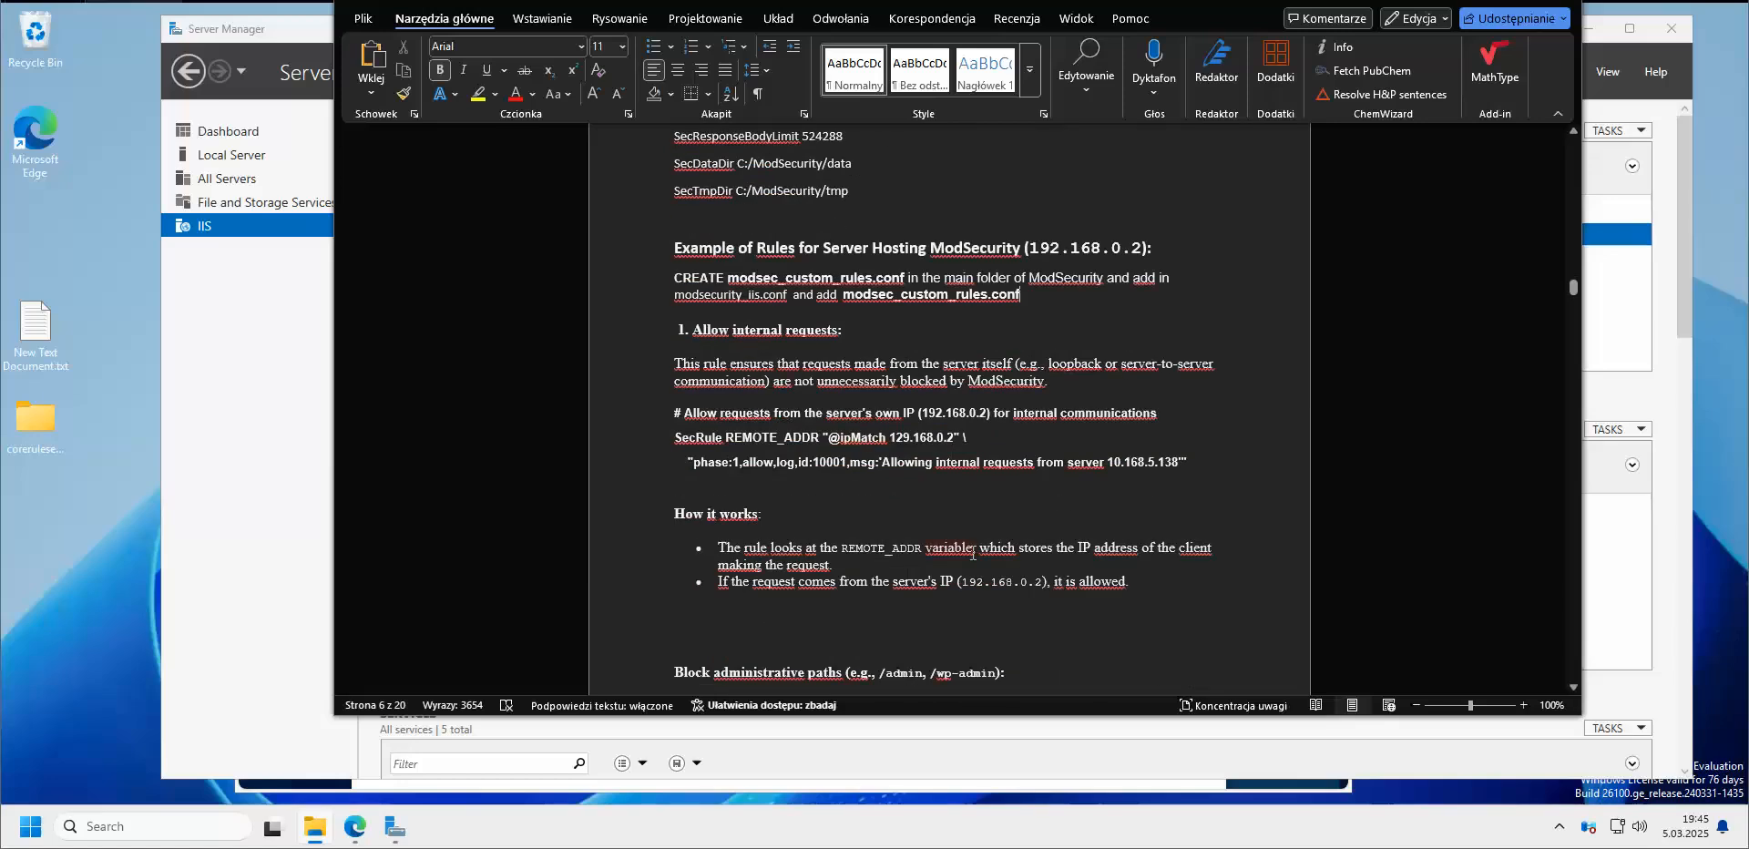
scroll(971, 538, down, 6)
scroll(973, 533, up, 7)
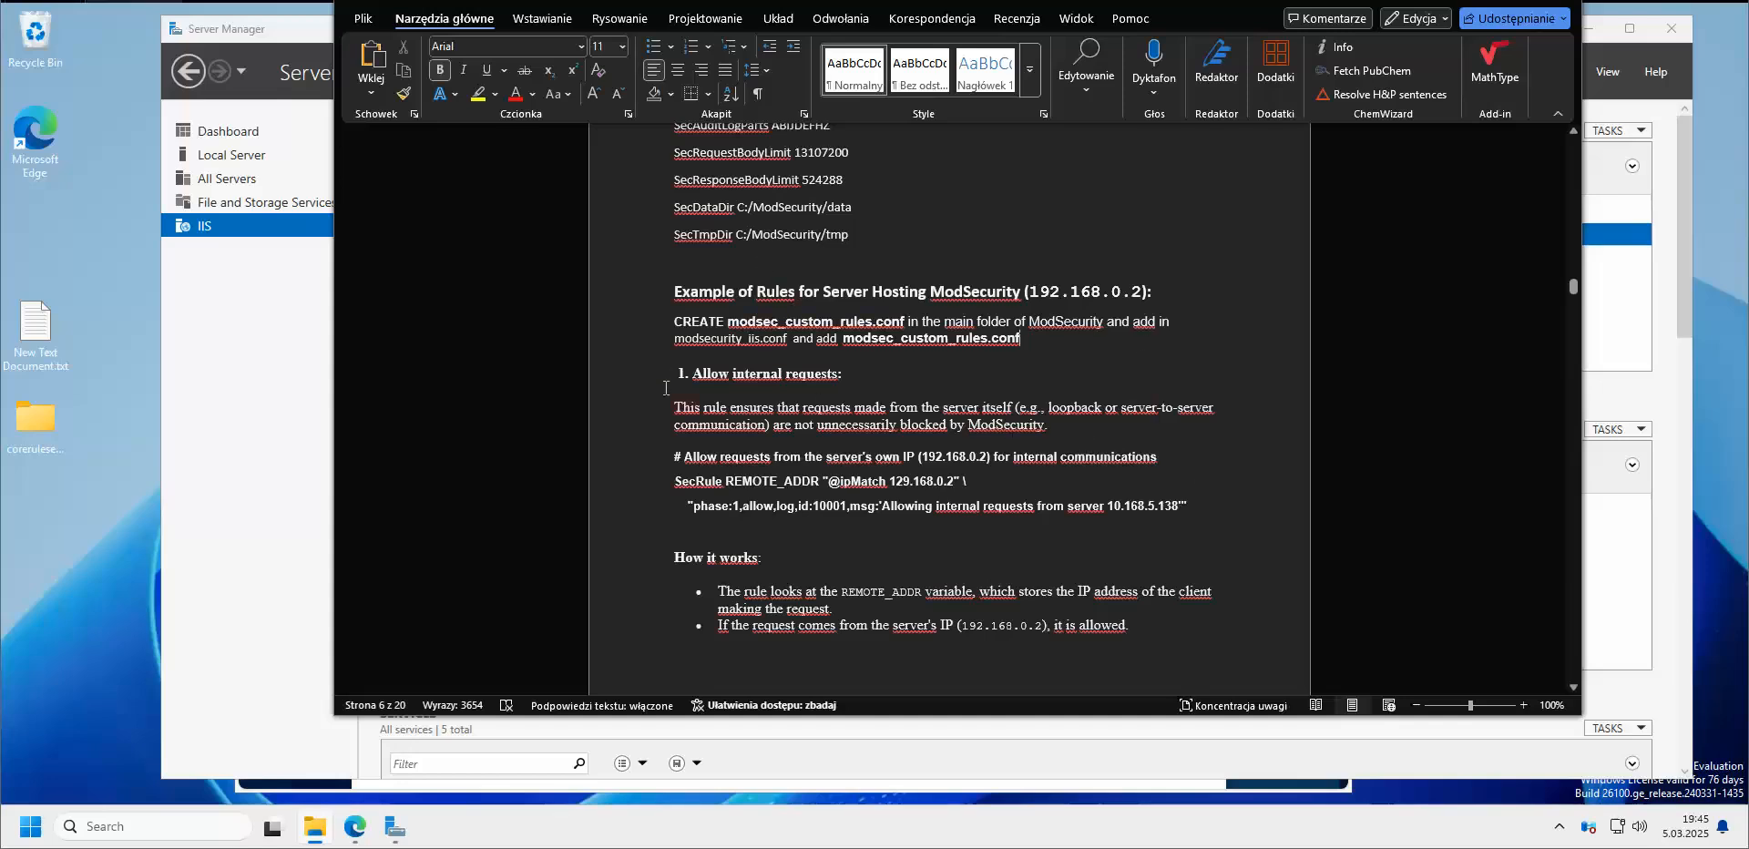
Copy the file name modsec_custom_rules.conf from the Word document and open the ModSecurity IIS folder in File Explorer
drag(727, 324, 906, 324)
key(ctrl+c)
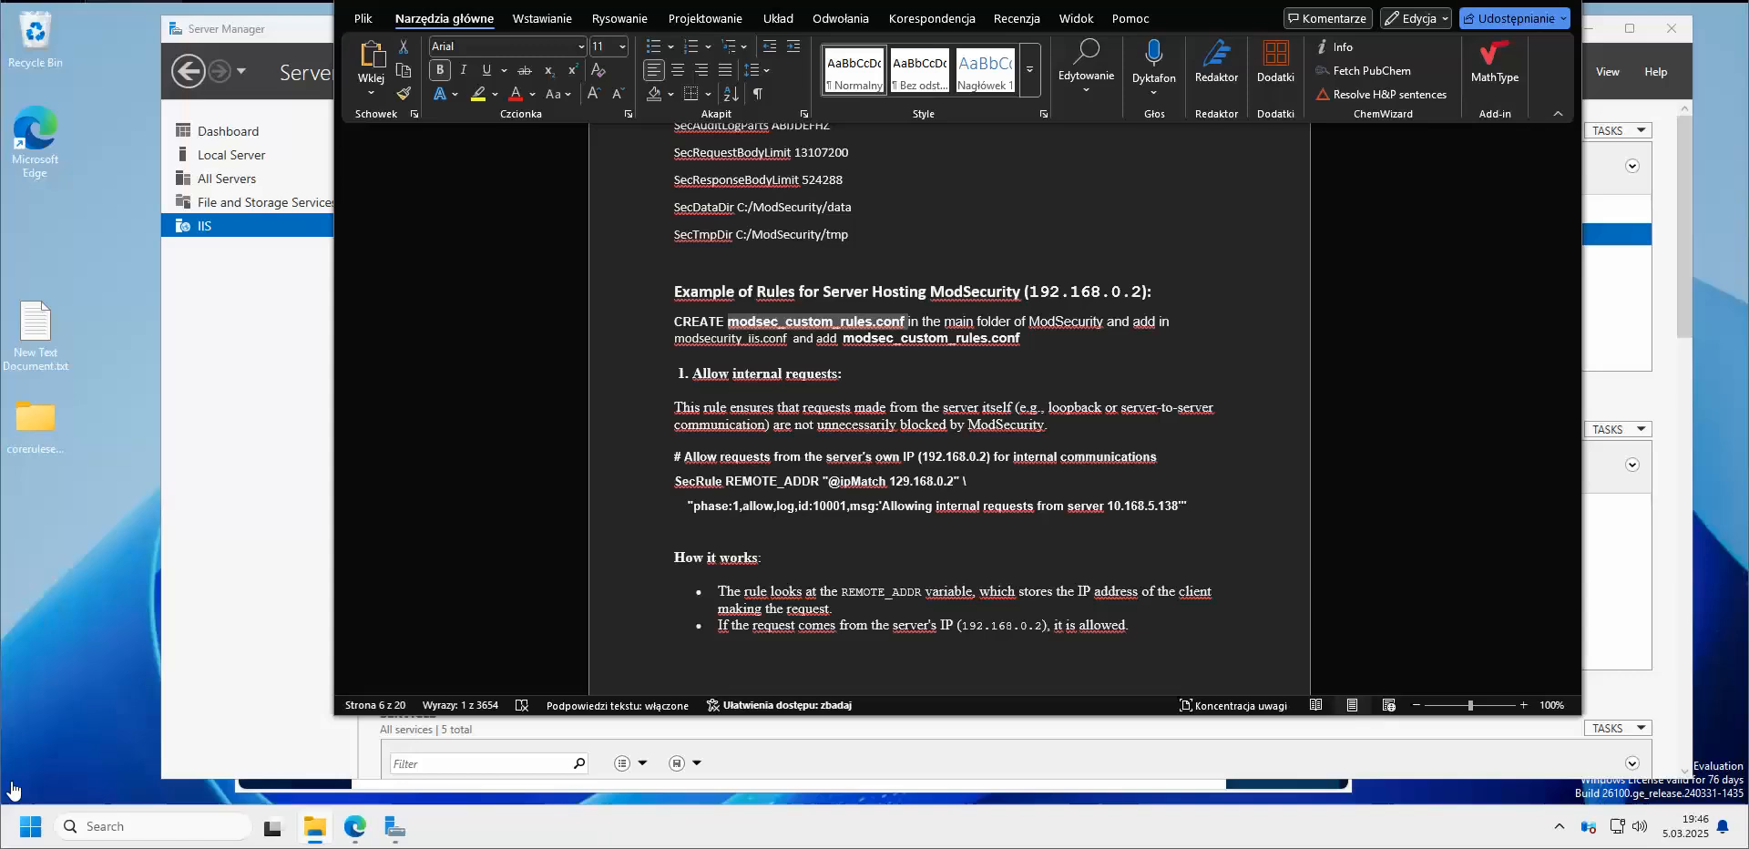
click(58, 697)
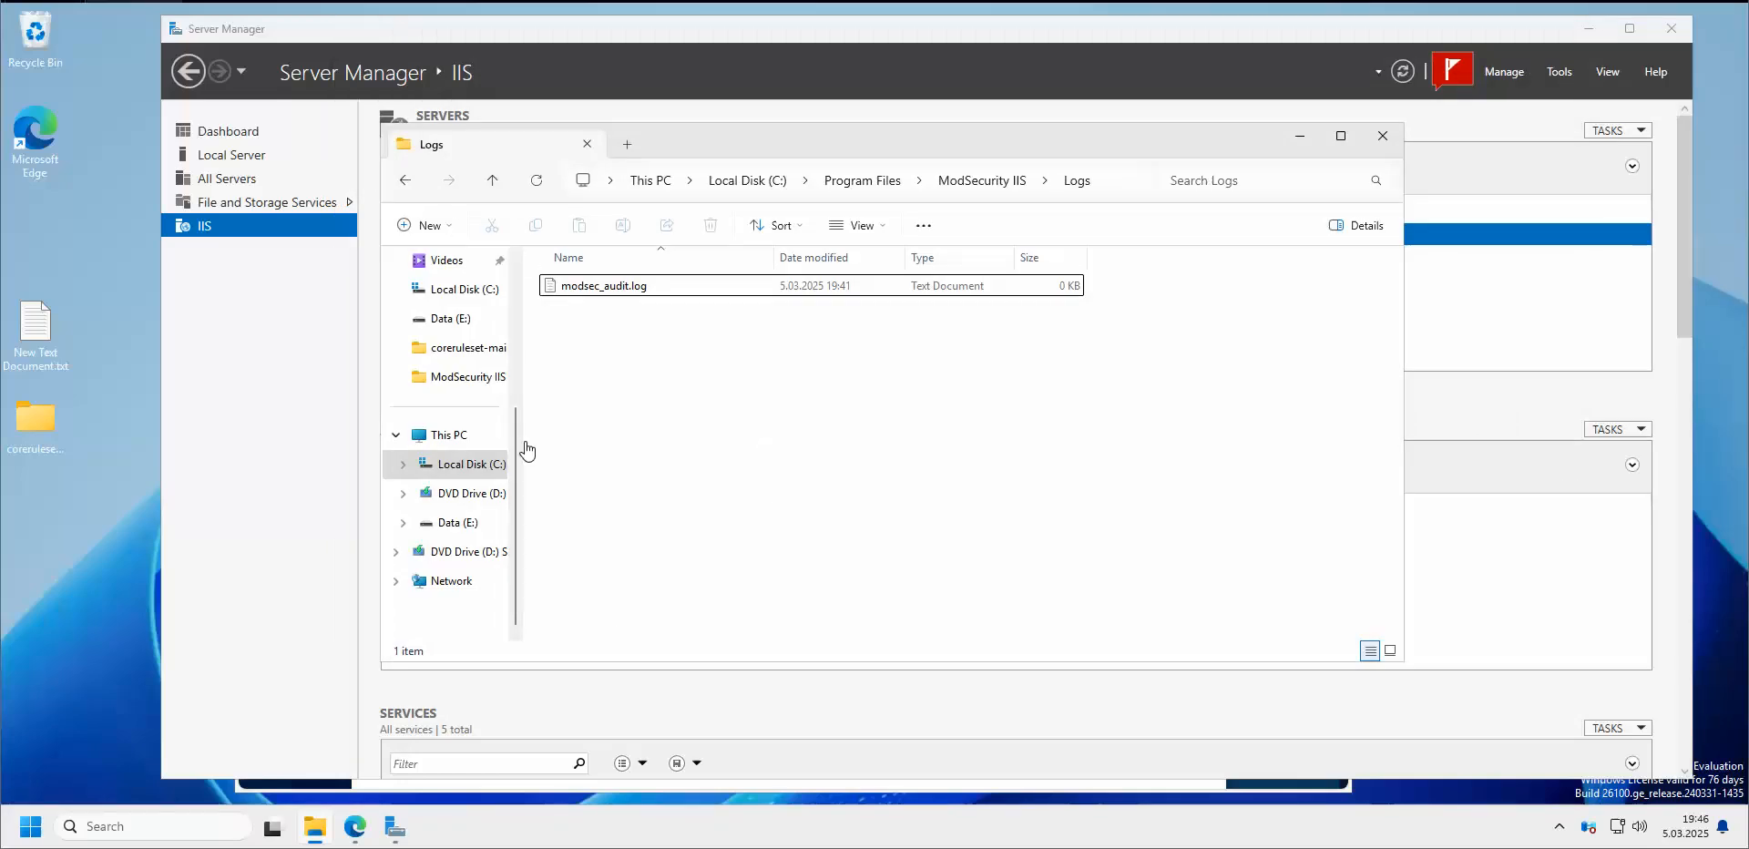
click(467, 378)
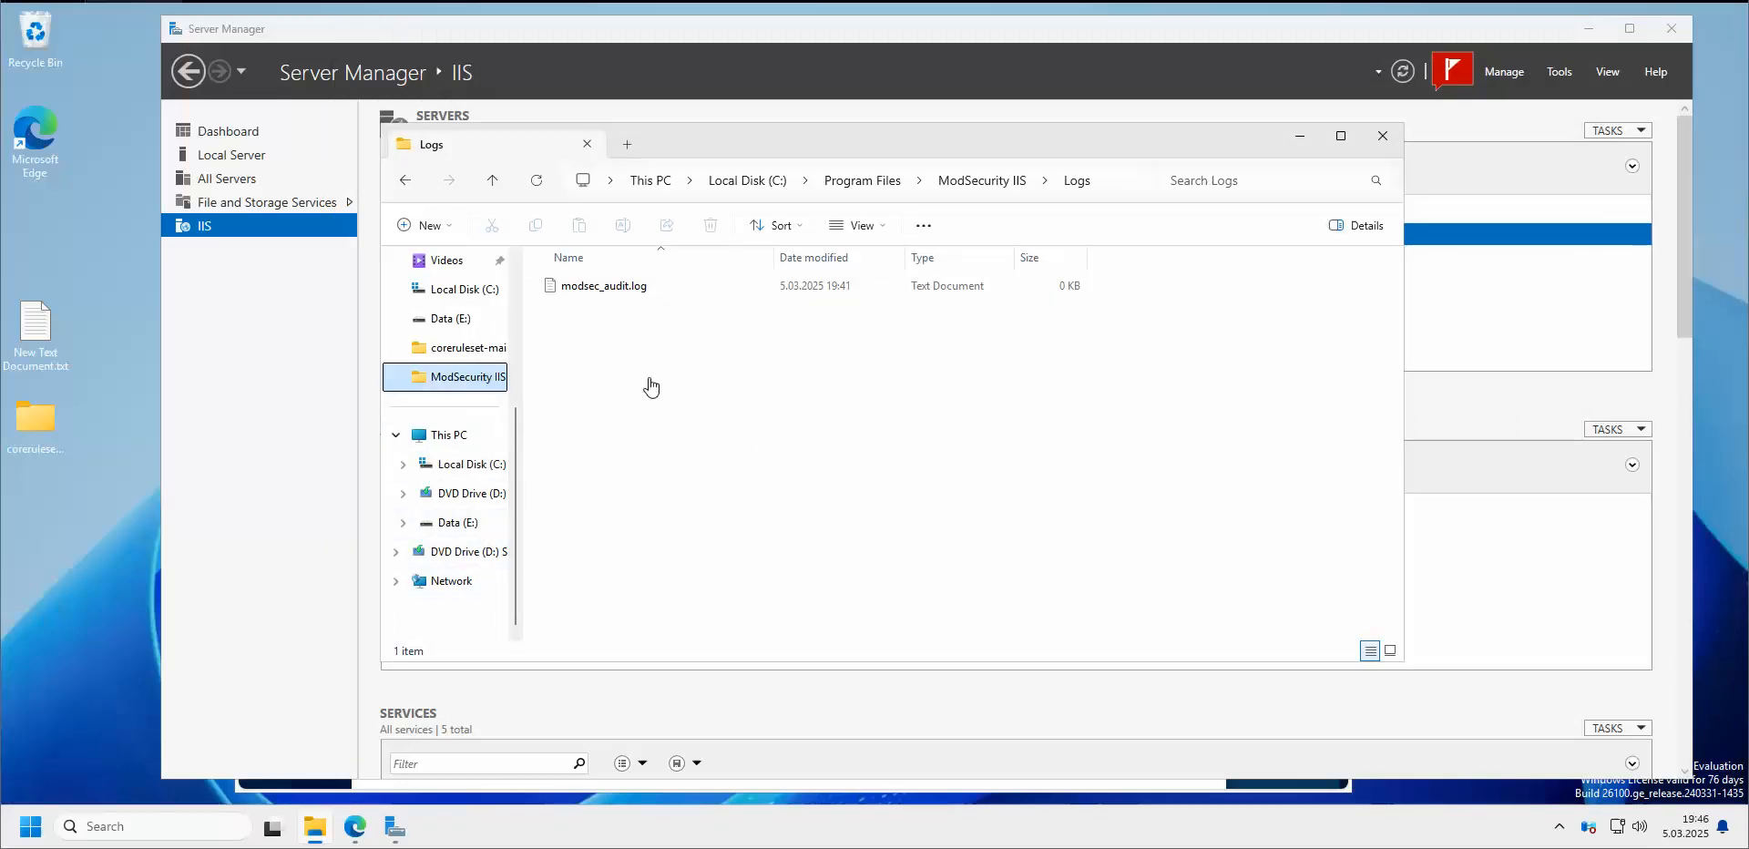
Create a new text document in the ModSecurity IIS folder, name it modsec_custom_rules.conf and accept the extension change
right_click(601, 555)
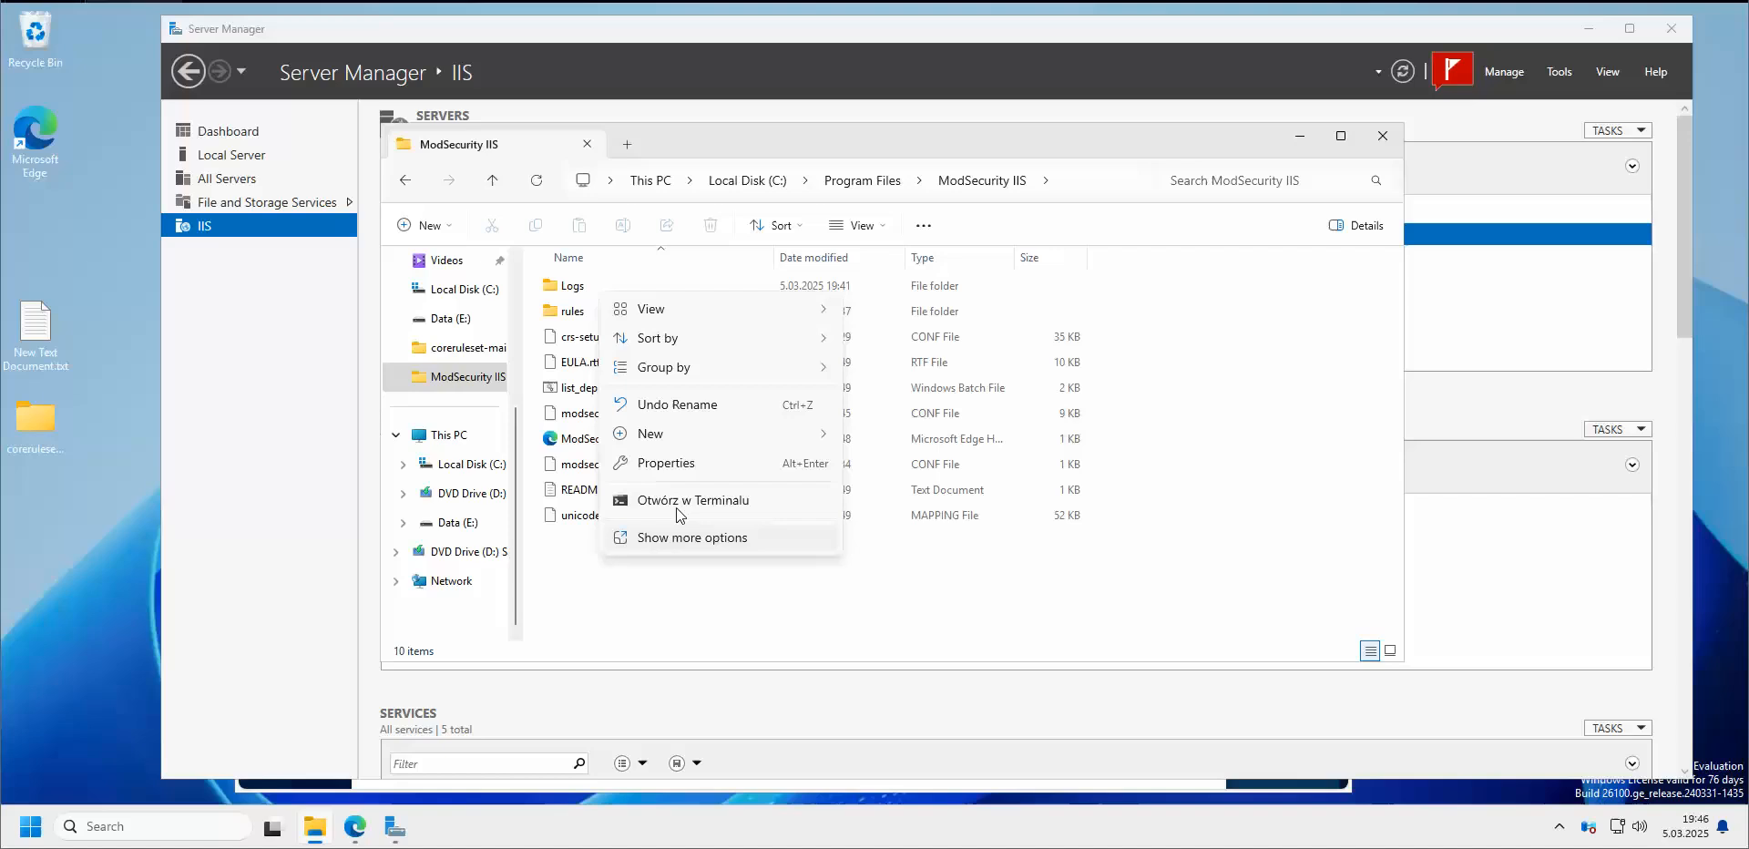
mouse_move(679, 437)
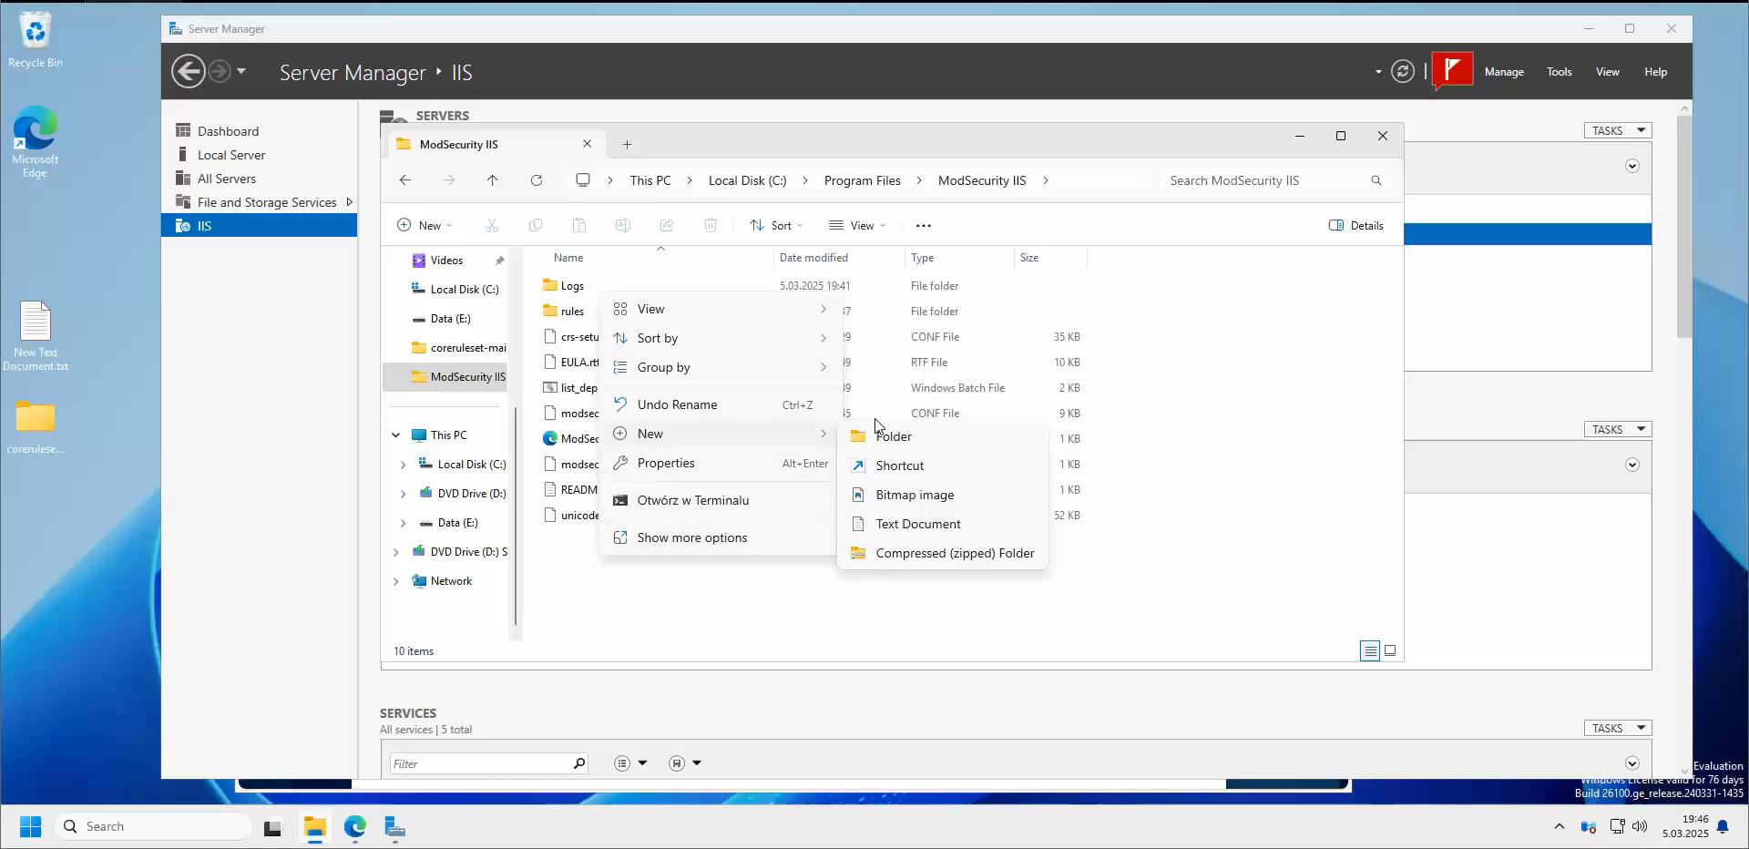
click(919, 521)
key(BackSpace)
key(ctrl+v)
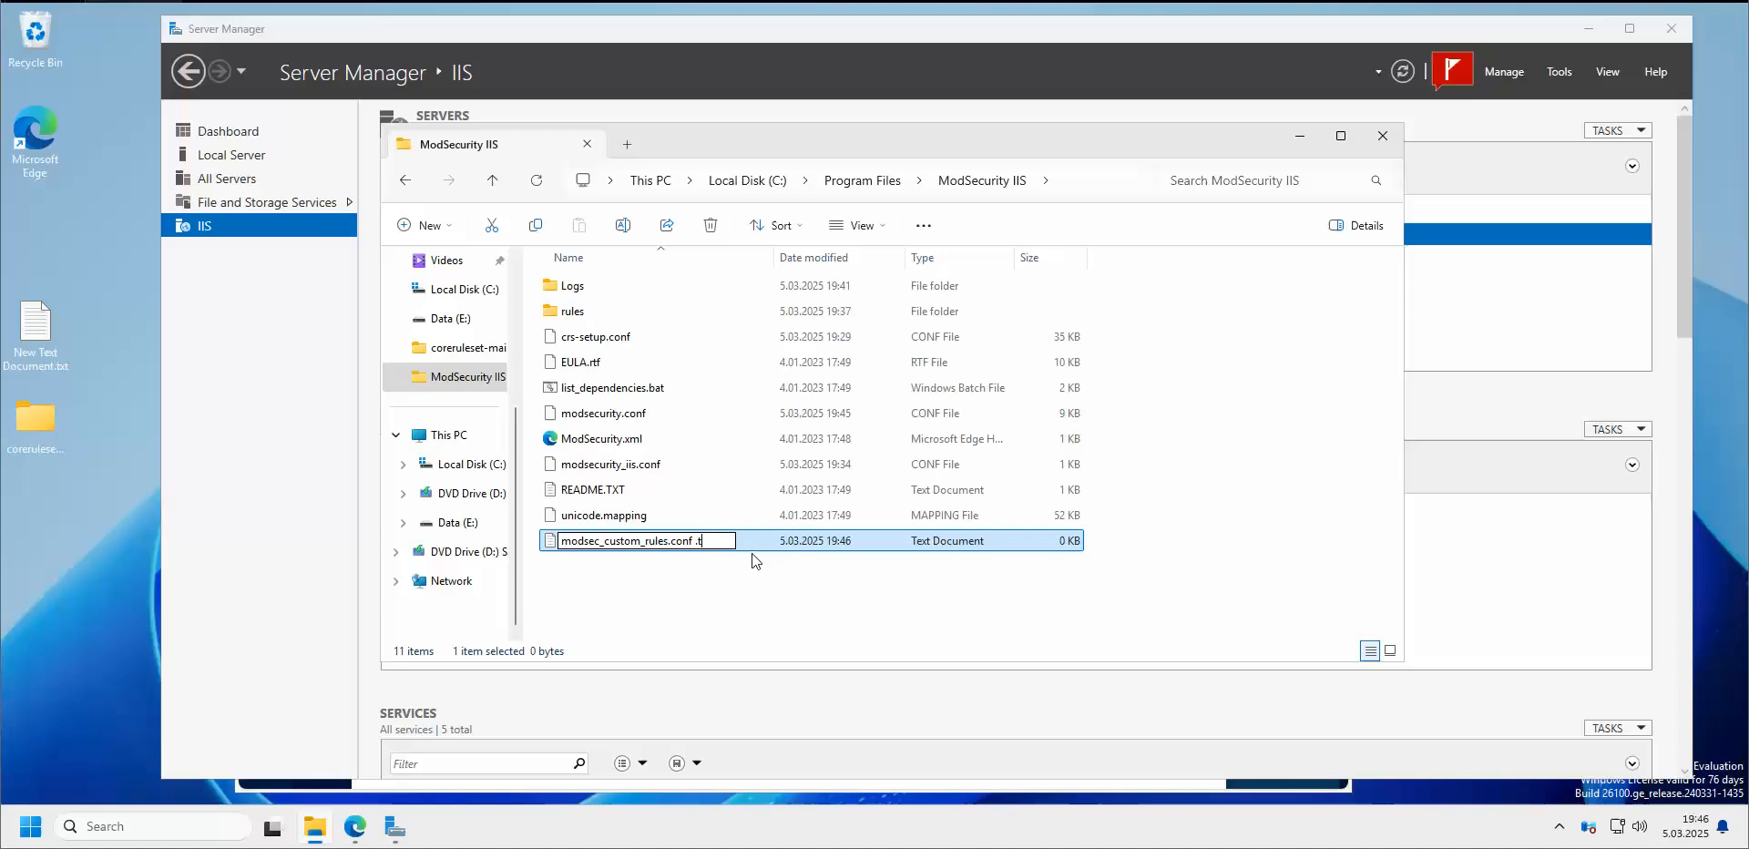
key(BackSpace)
key(BackSpace)
key(Return)
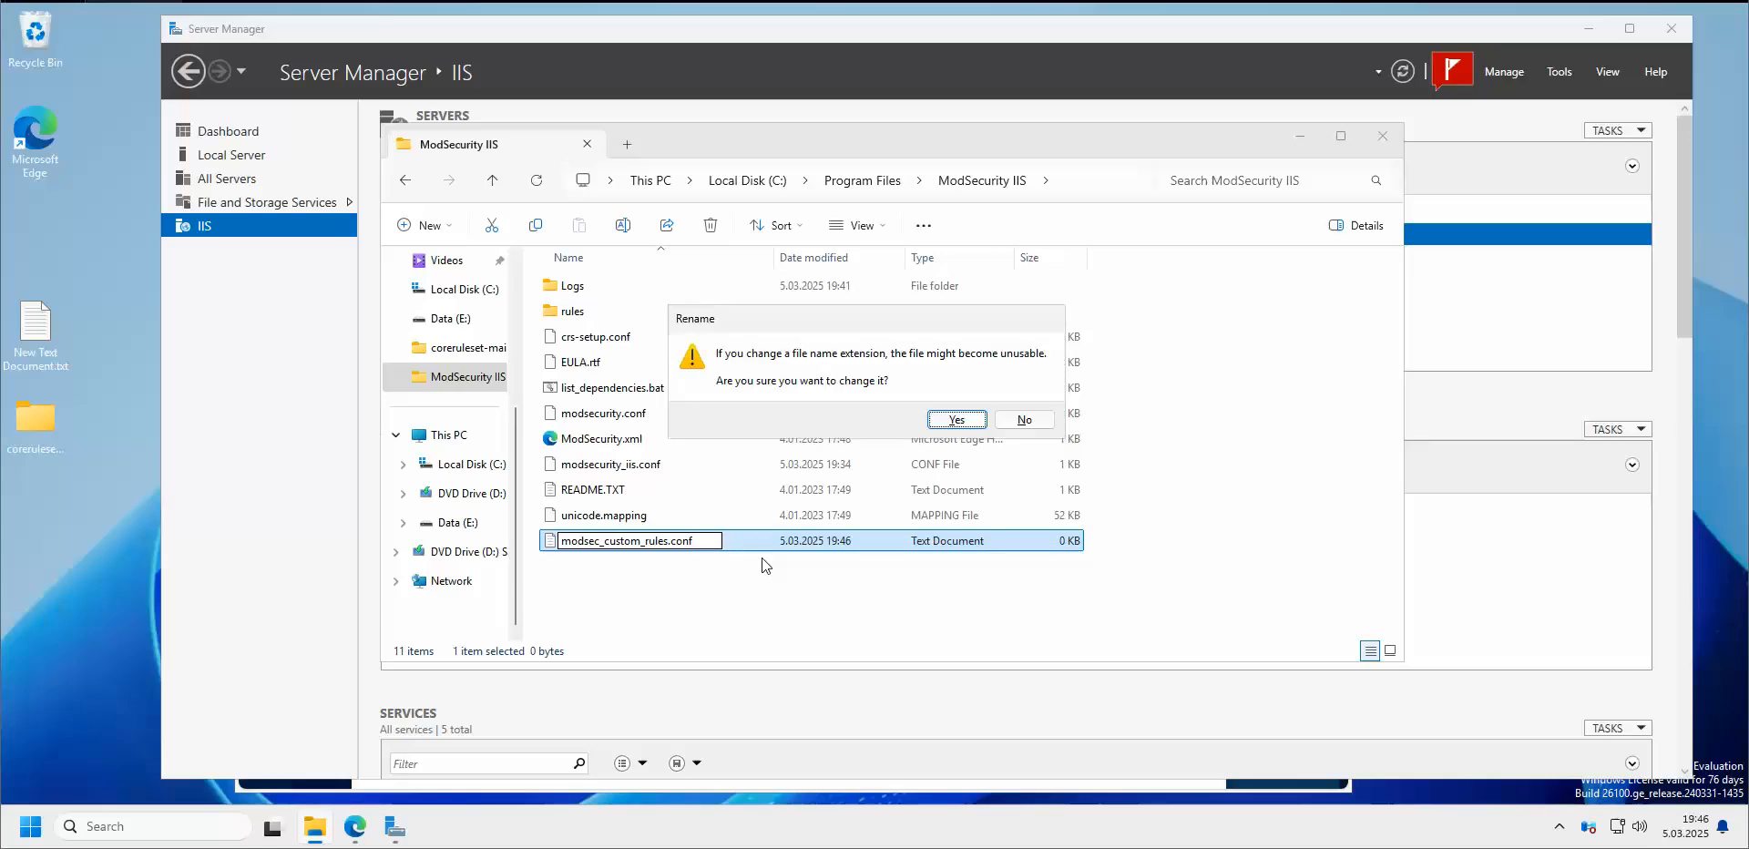
click(972, 426)
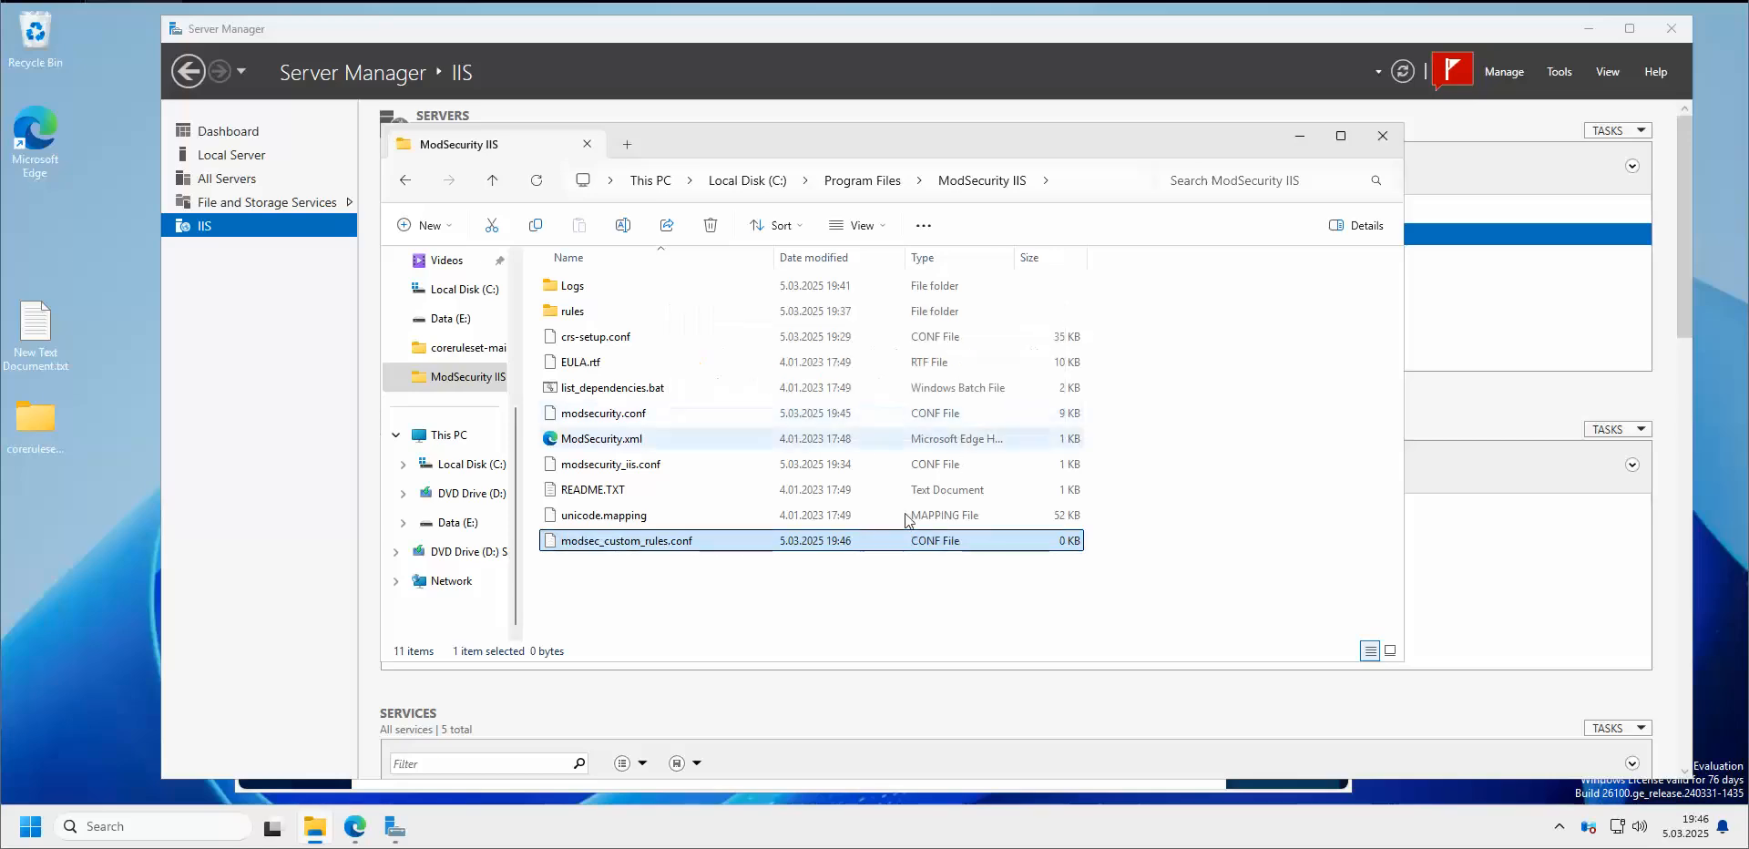
click(789, 592)
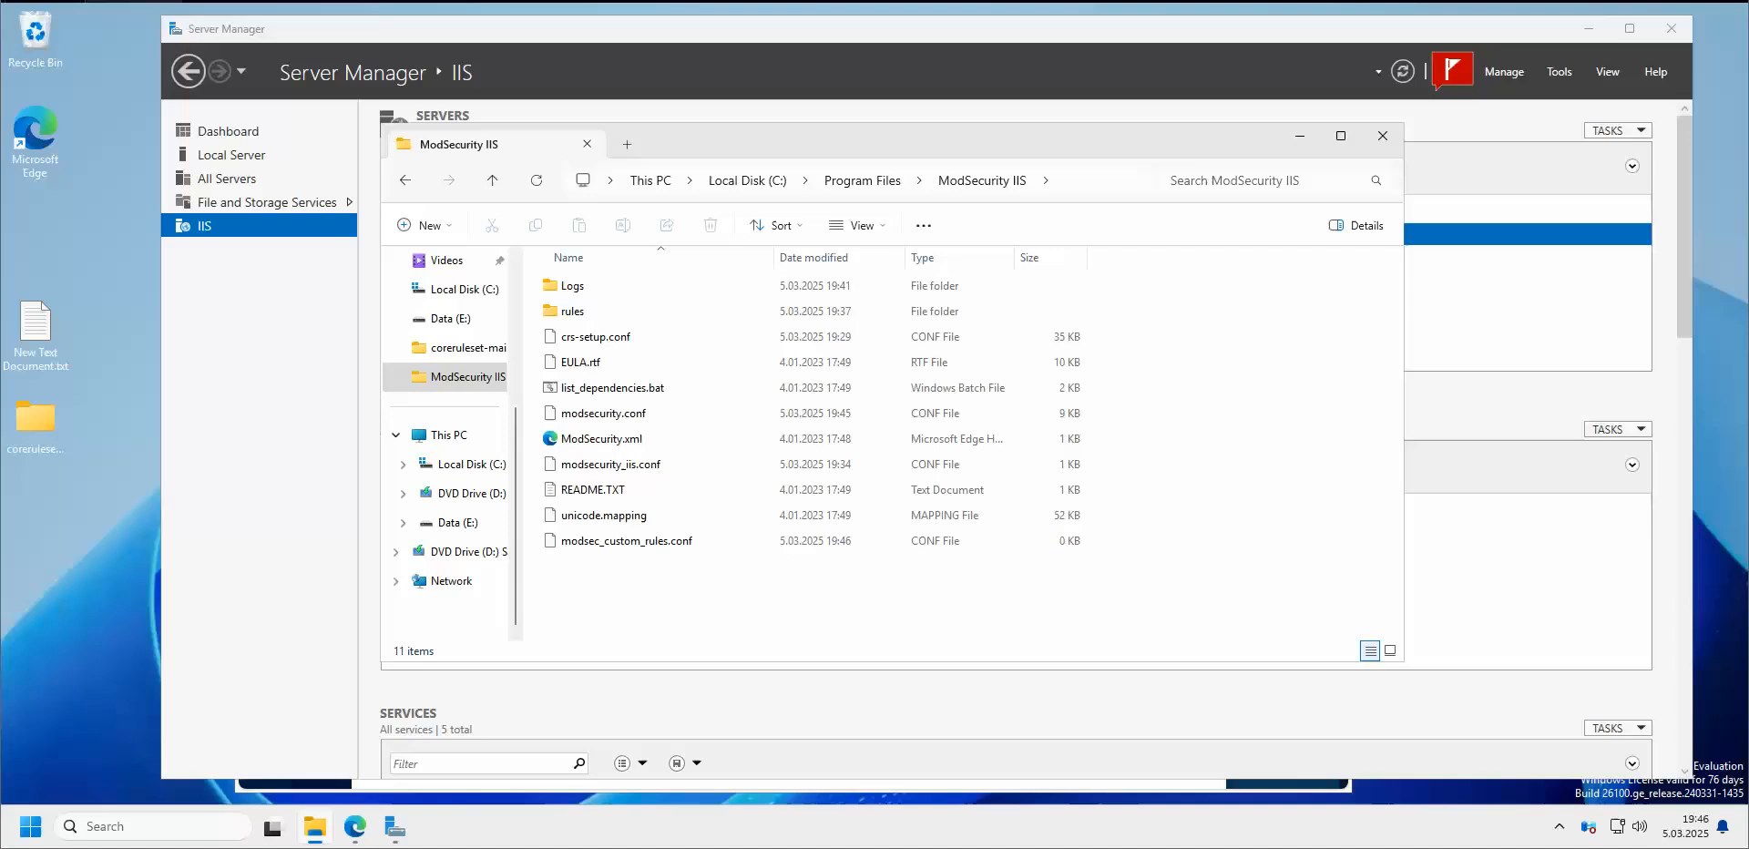
Recheck the document's instruction, open modsecurity_iis.conf in Notepad and add modsec_custom_rules.conf as a new line after Include rules/*.conf
click(654, 838)
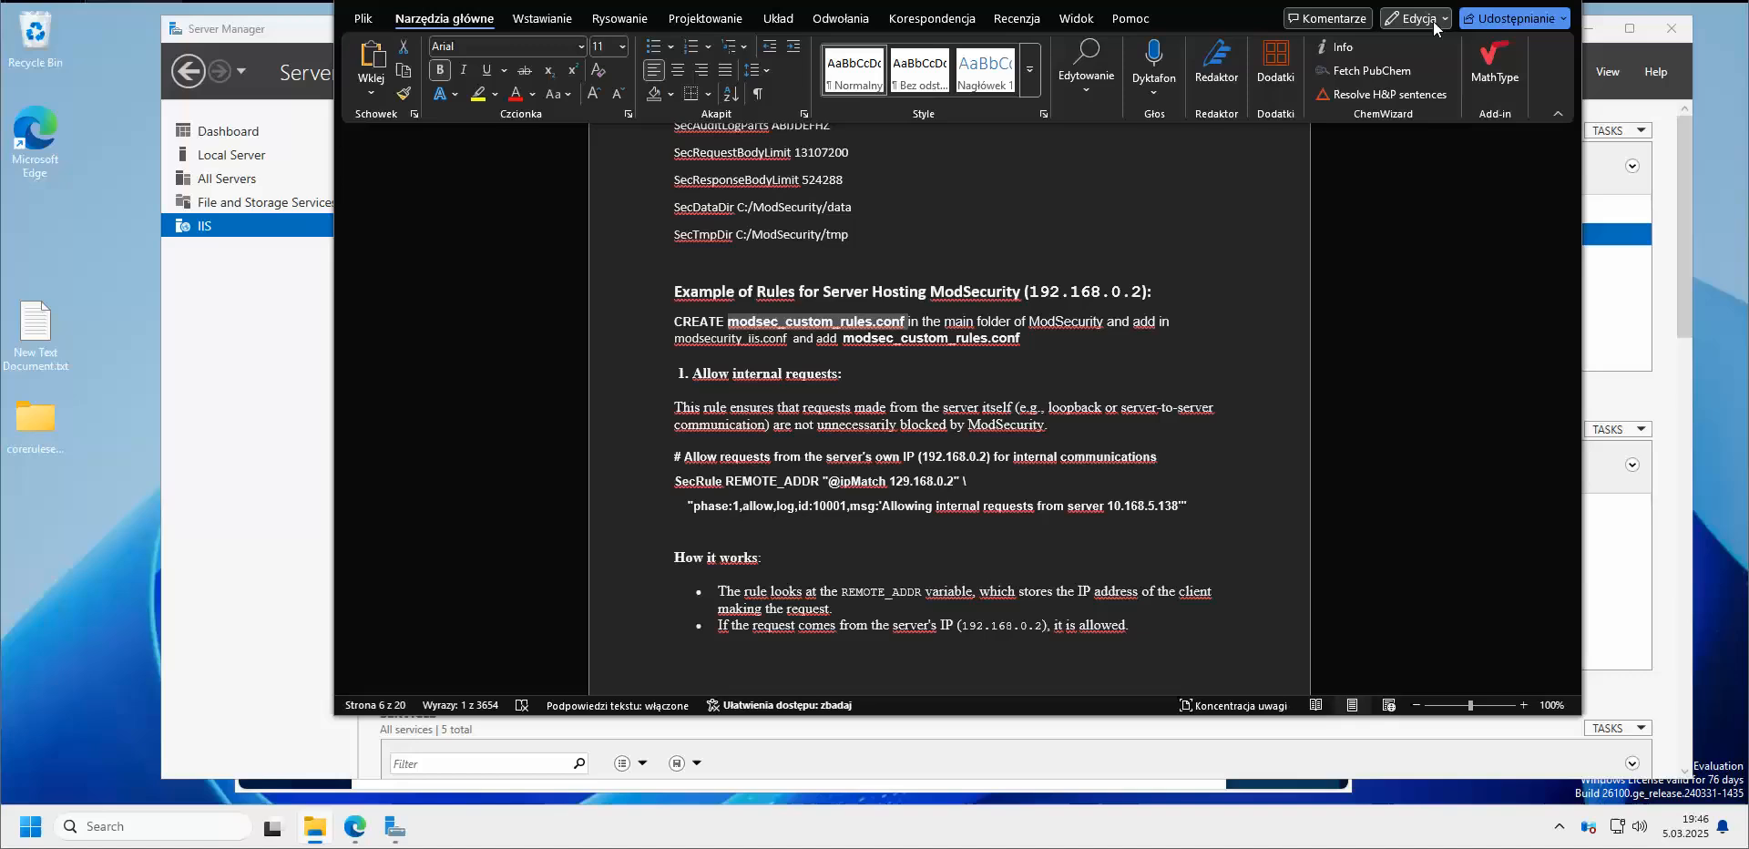
click(1476, 2)
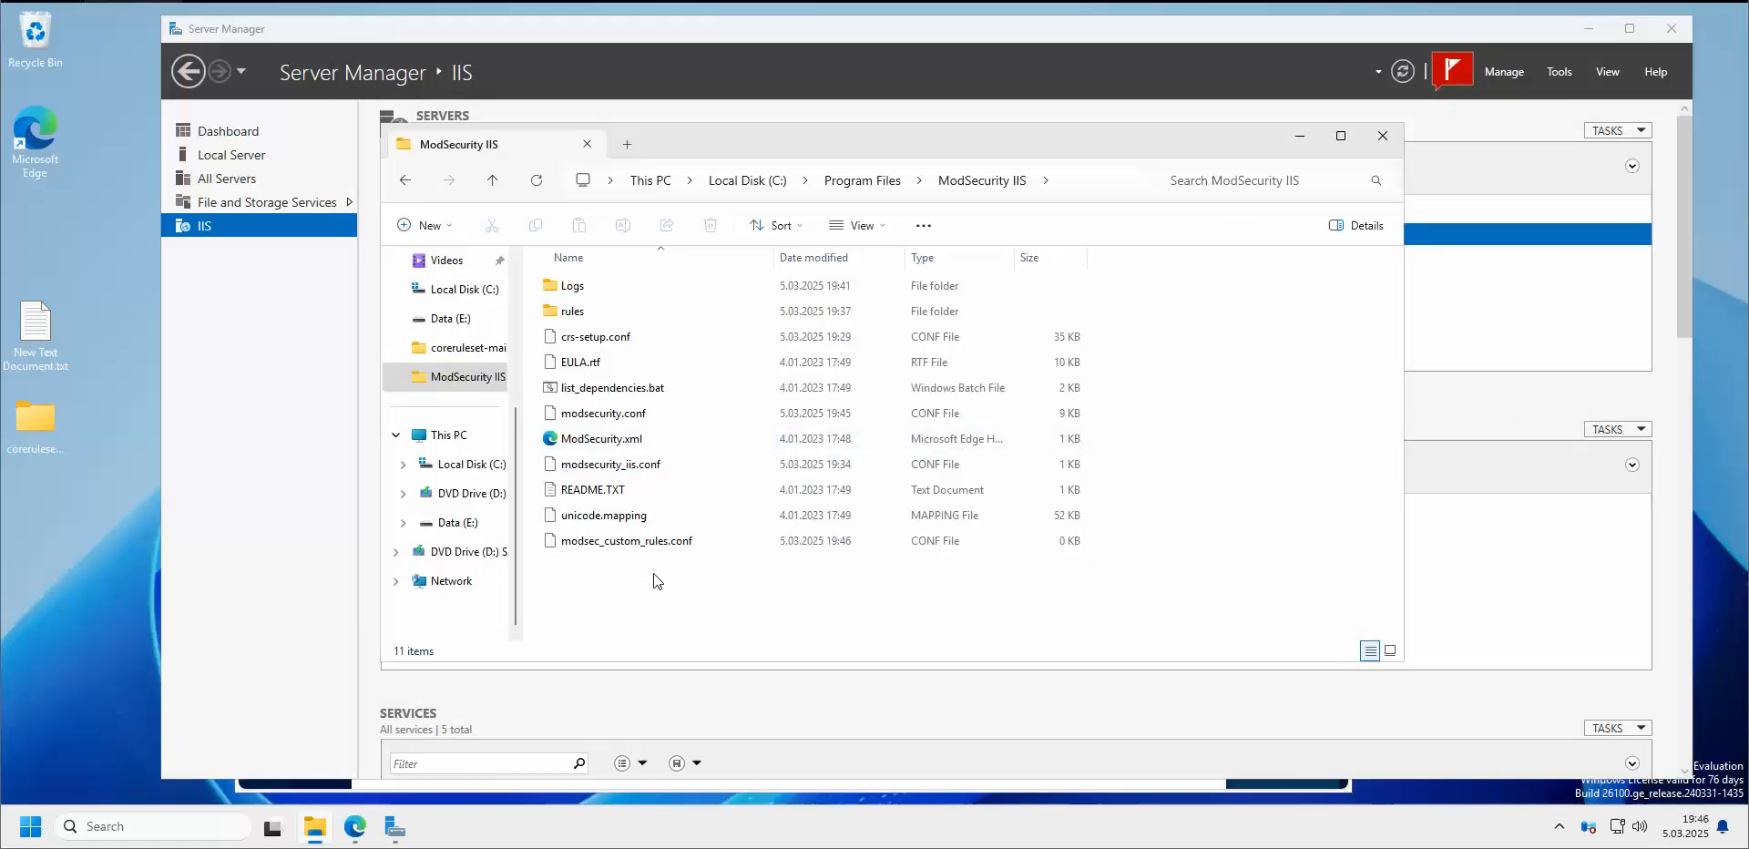
click(641, 542)
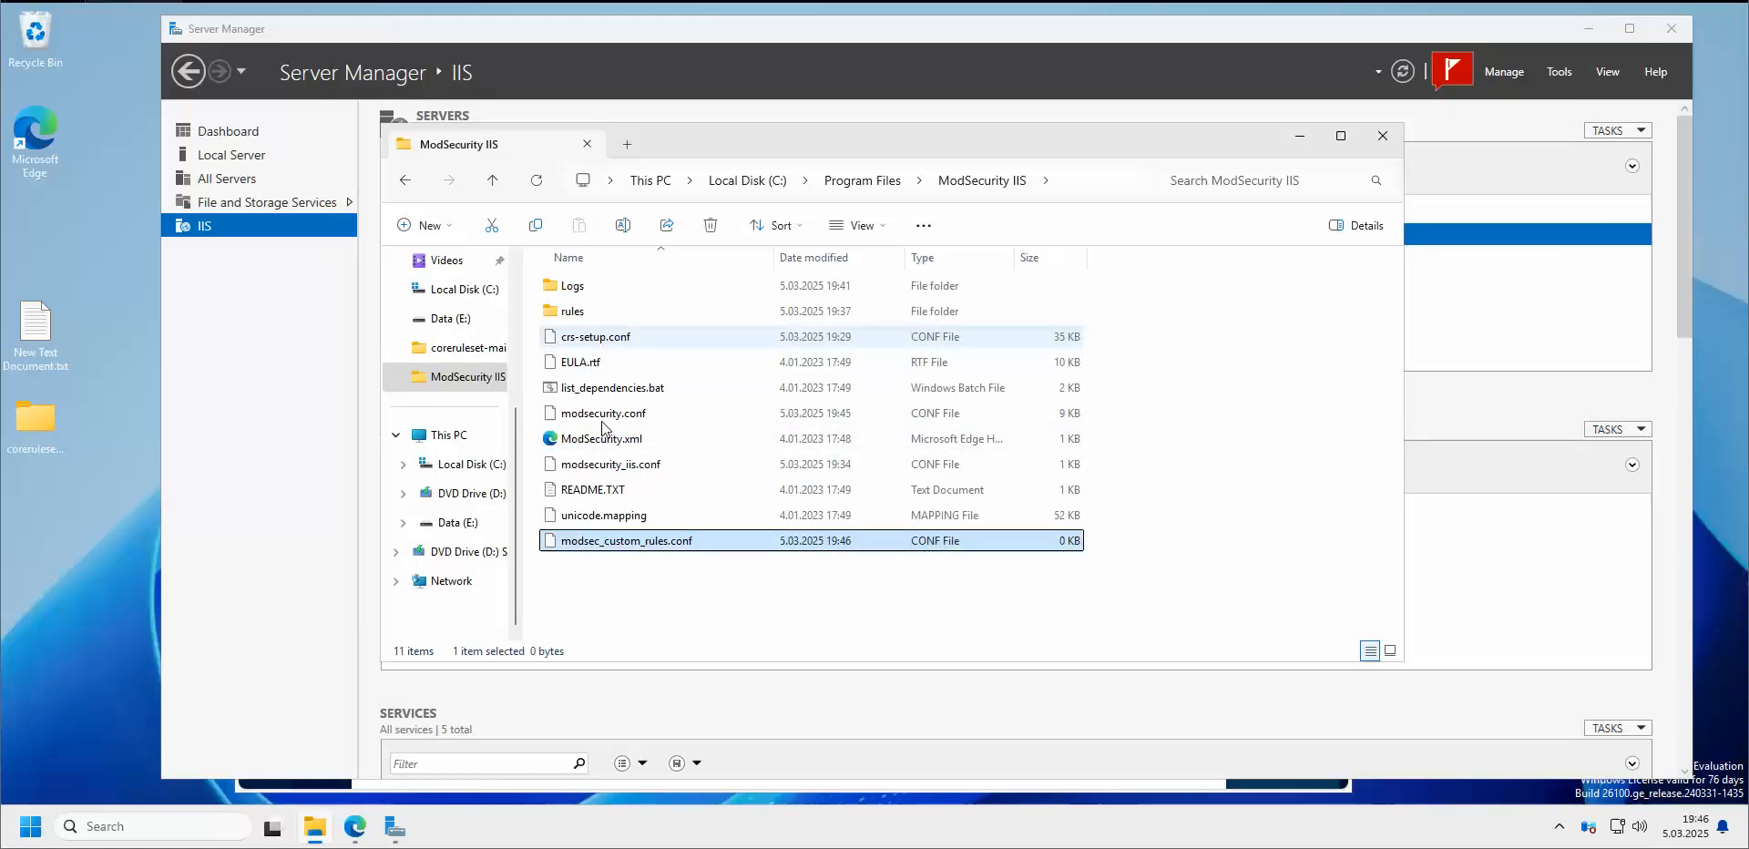
right_click(625, 467)
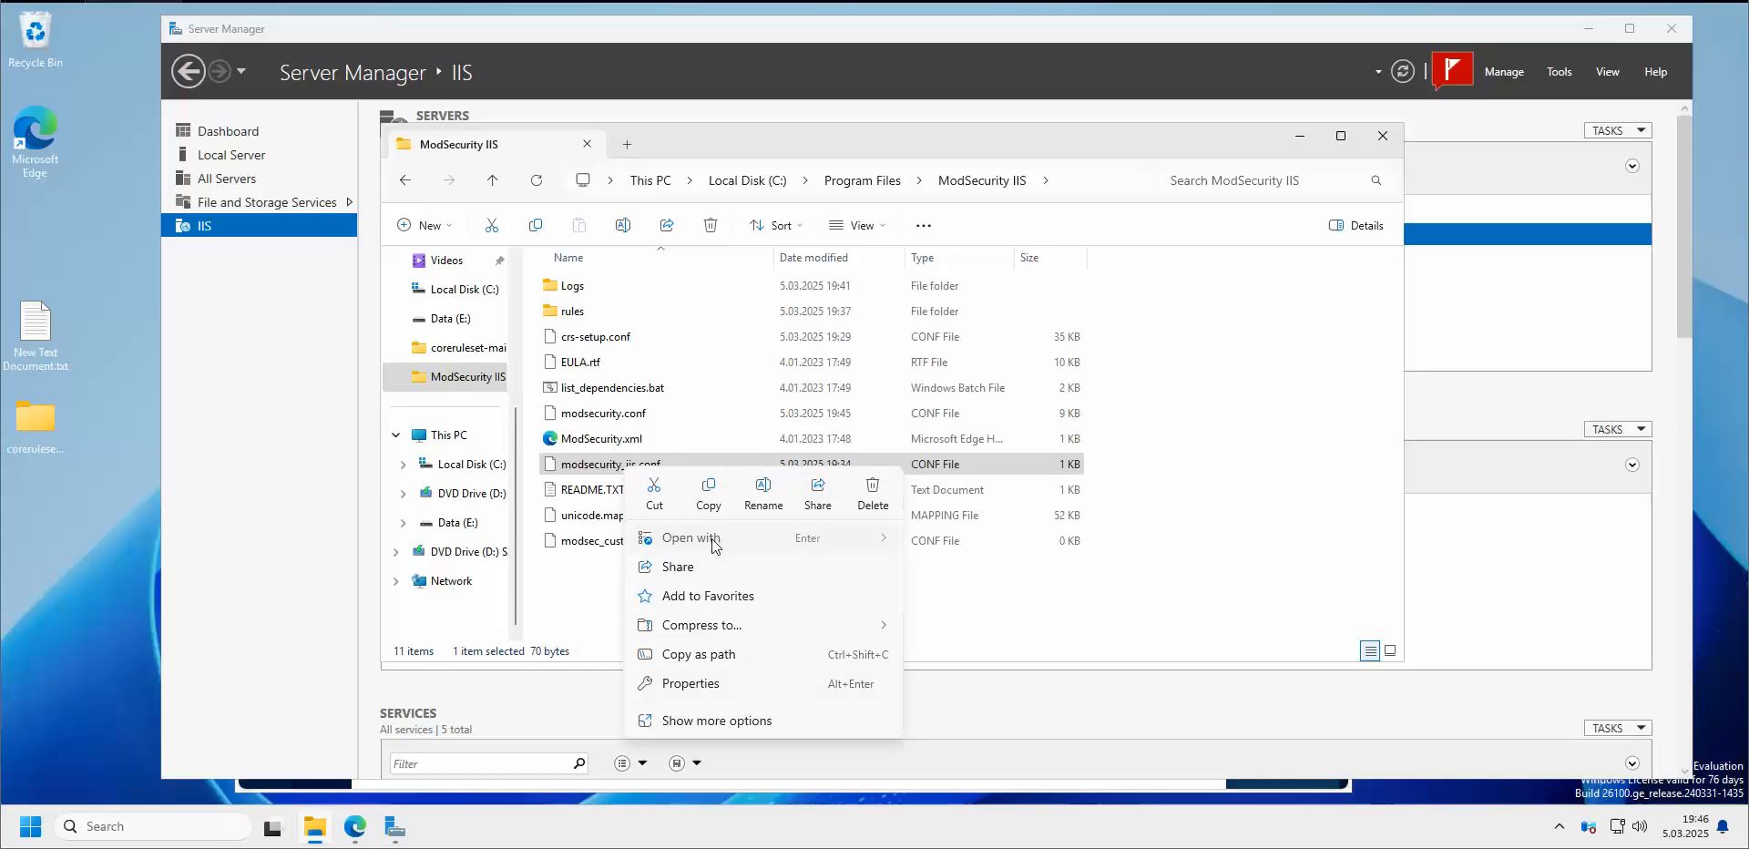
mouse_move(715, 539)
click(945, 546)
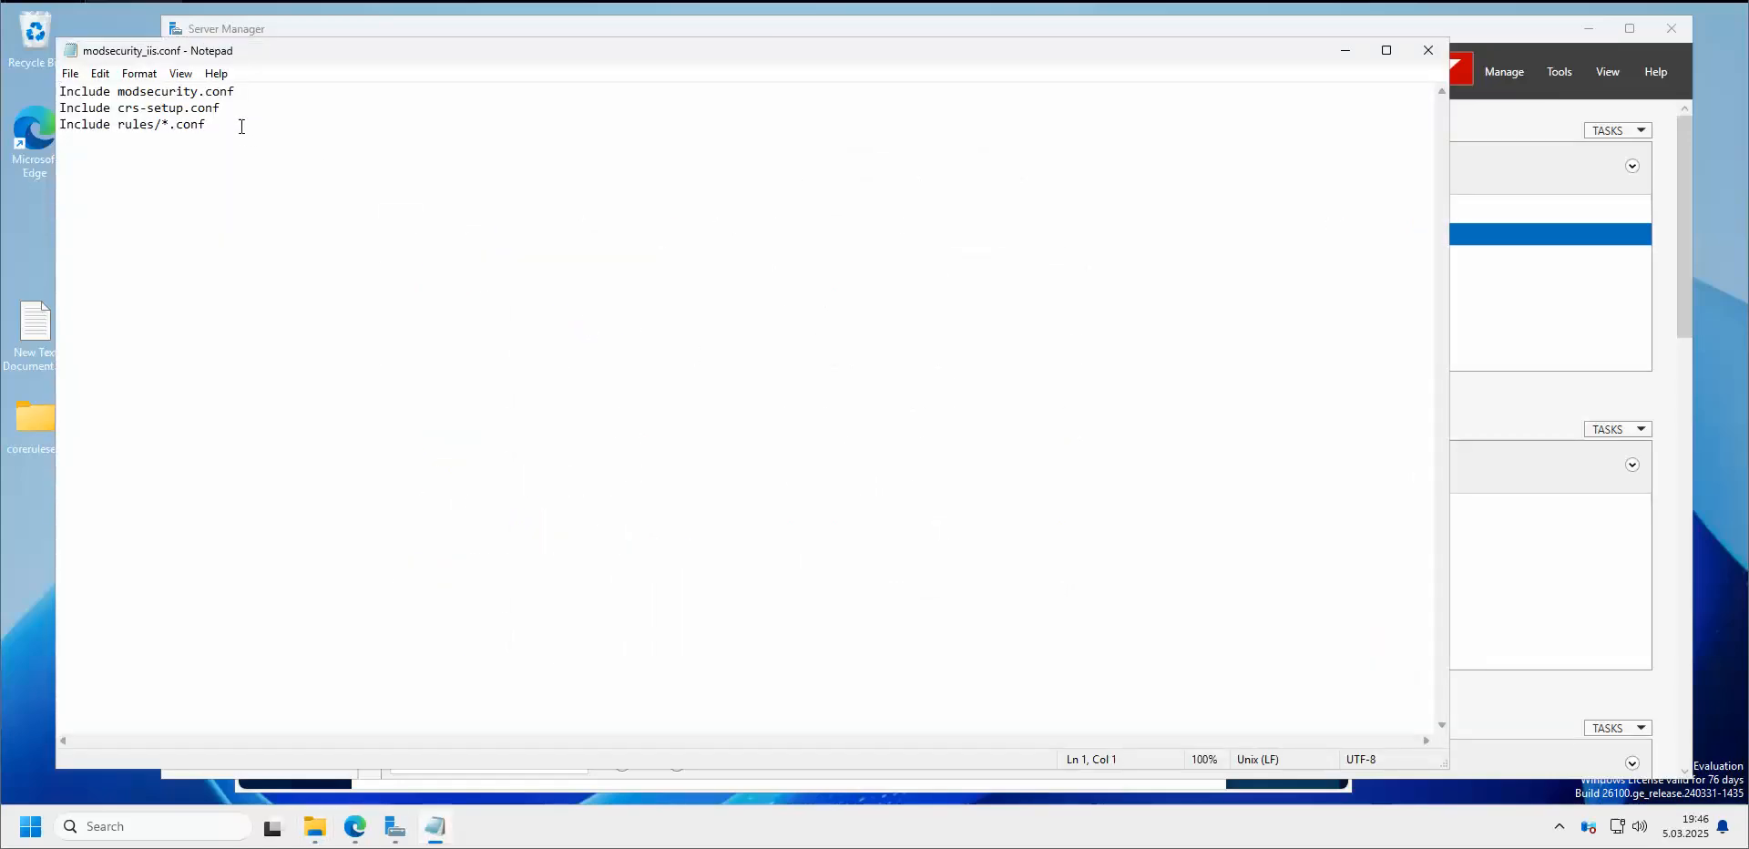
click(238, 124)
key(Return)
text(modsec_custom_rules.conf)
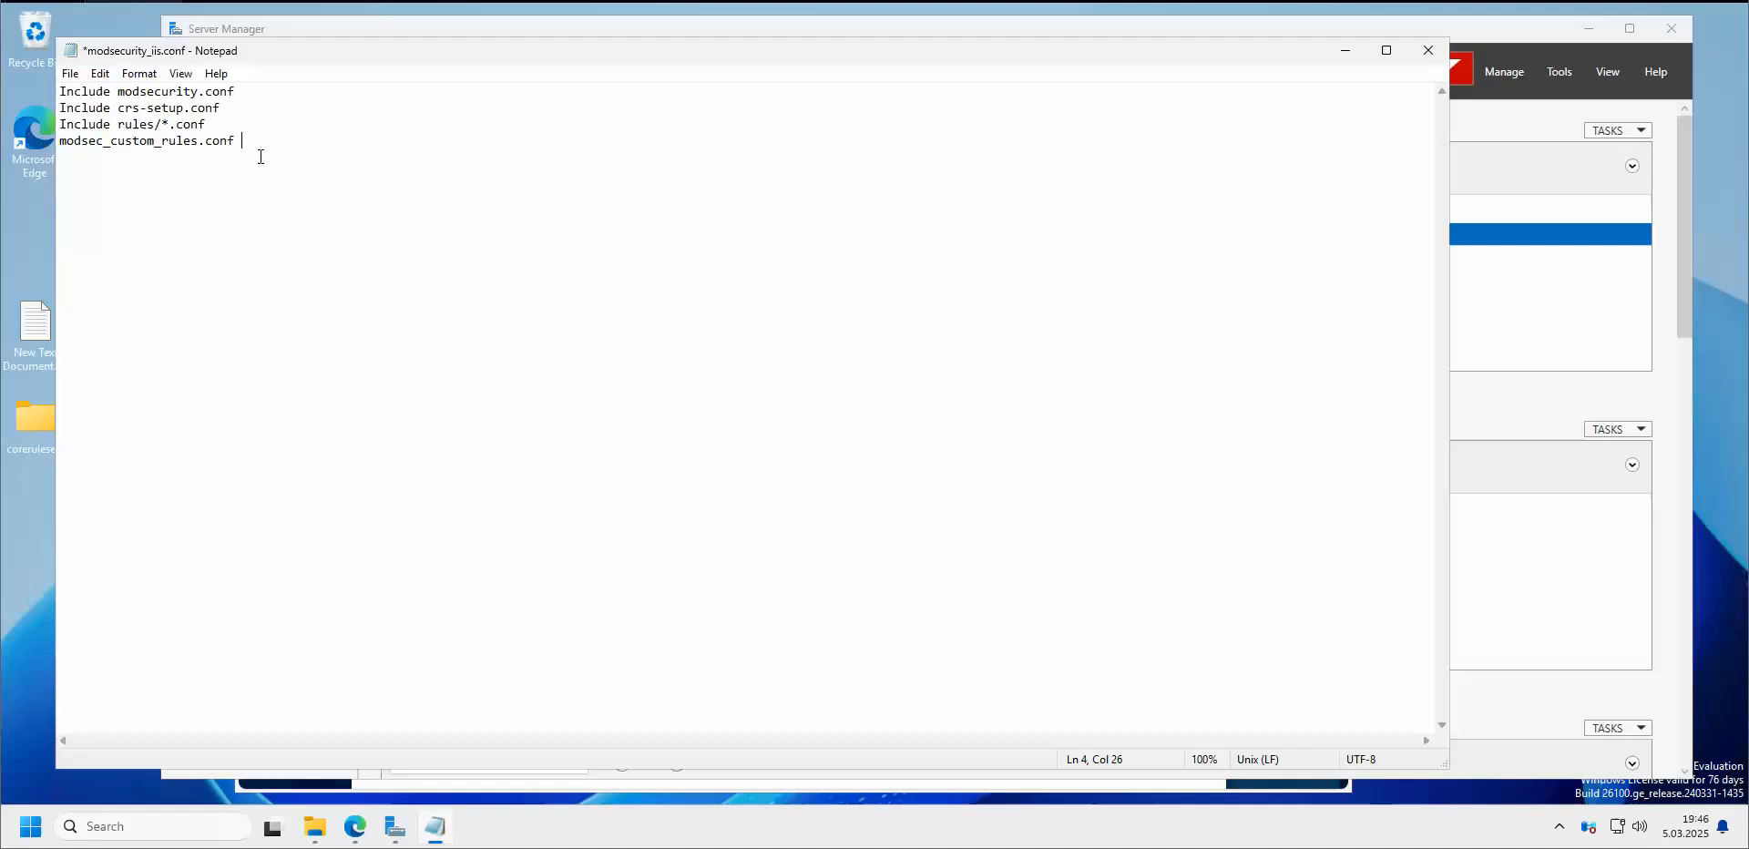
Save modsecurity_iis.conf and close it
click(66, 74)
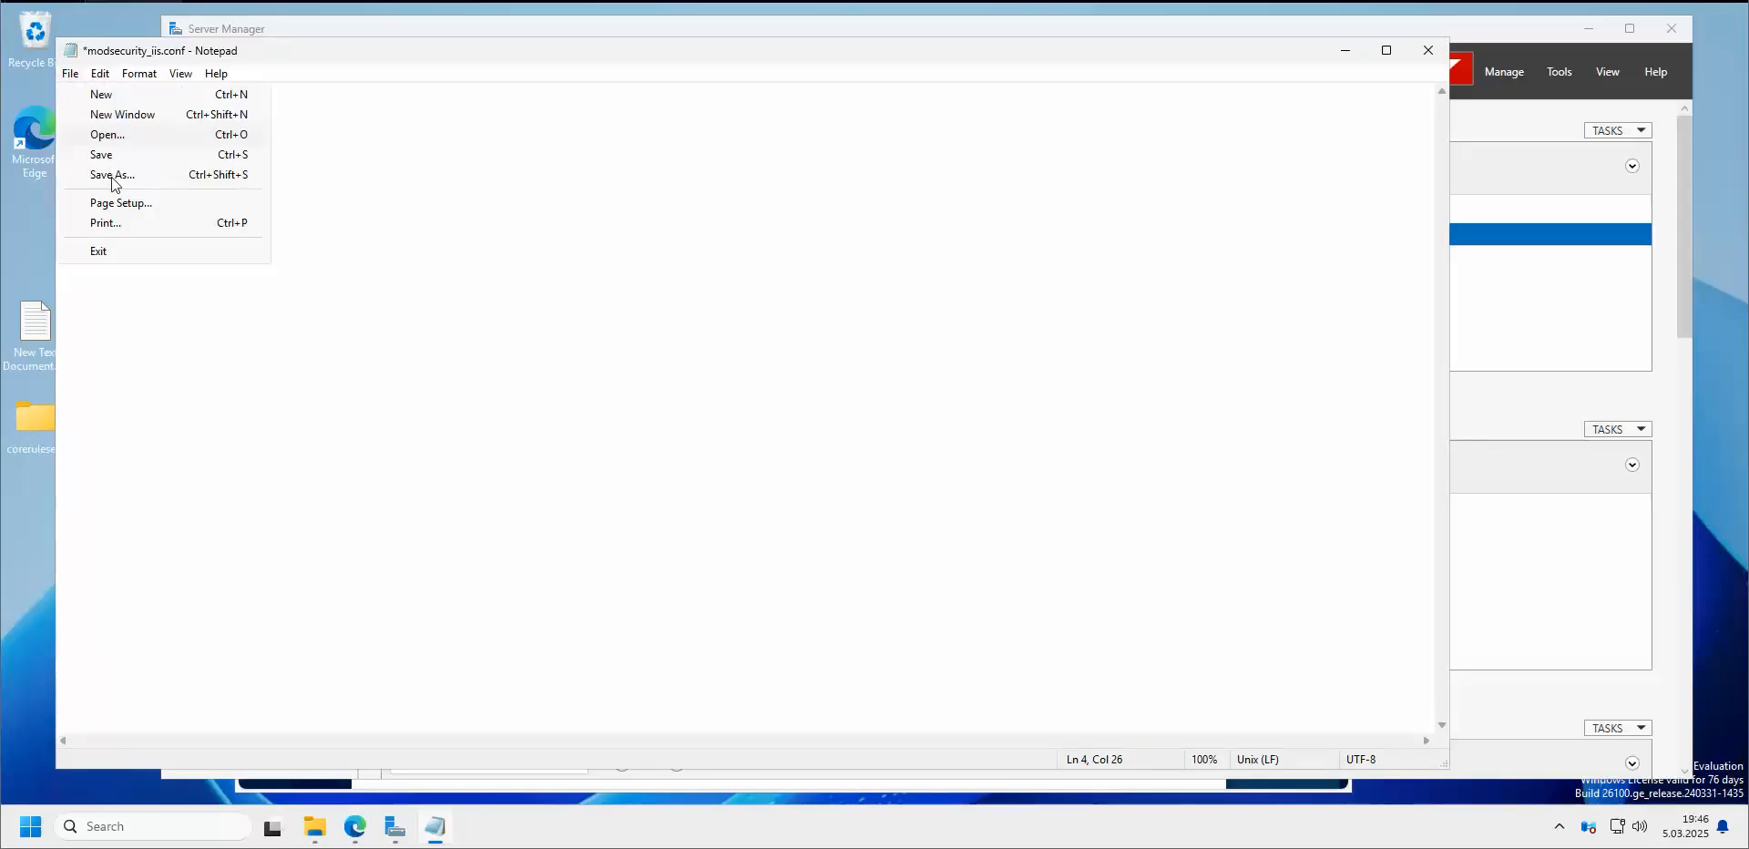
click(114, 154)
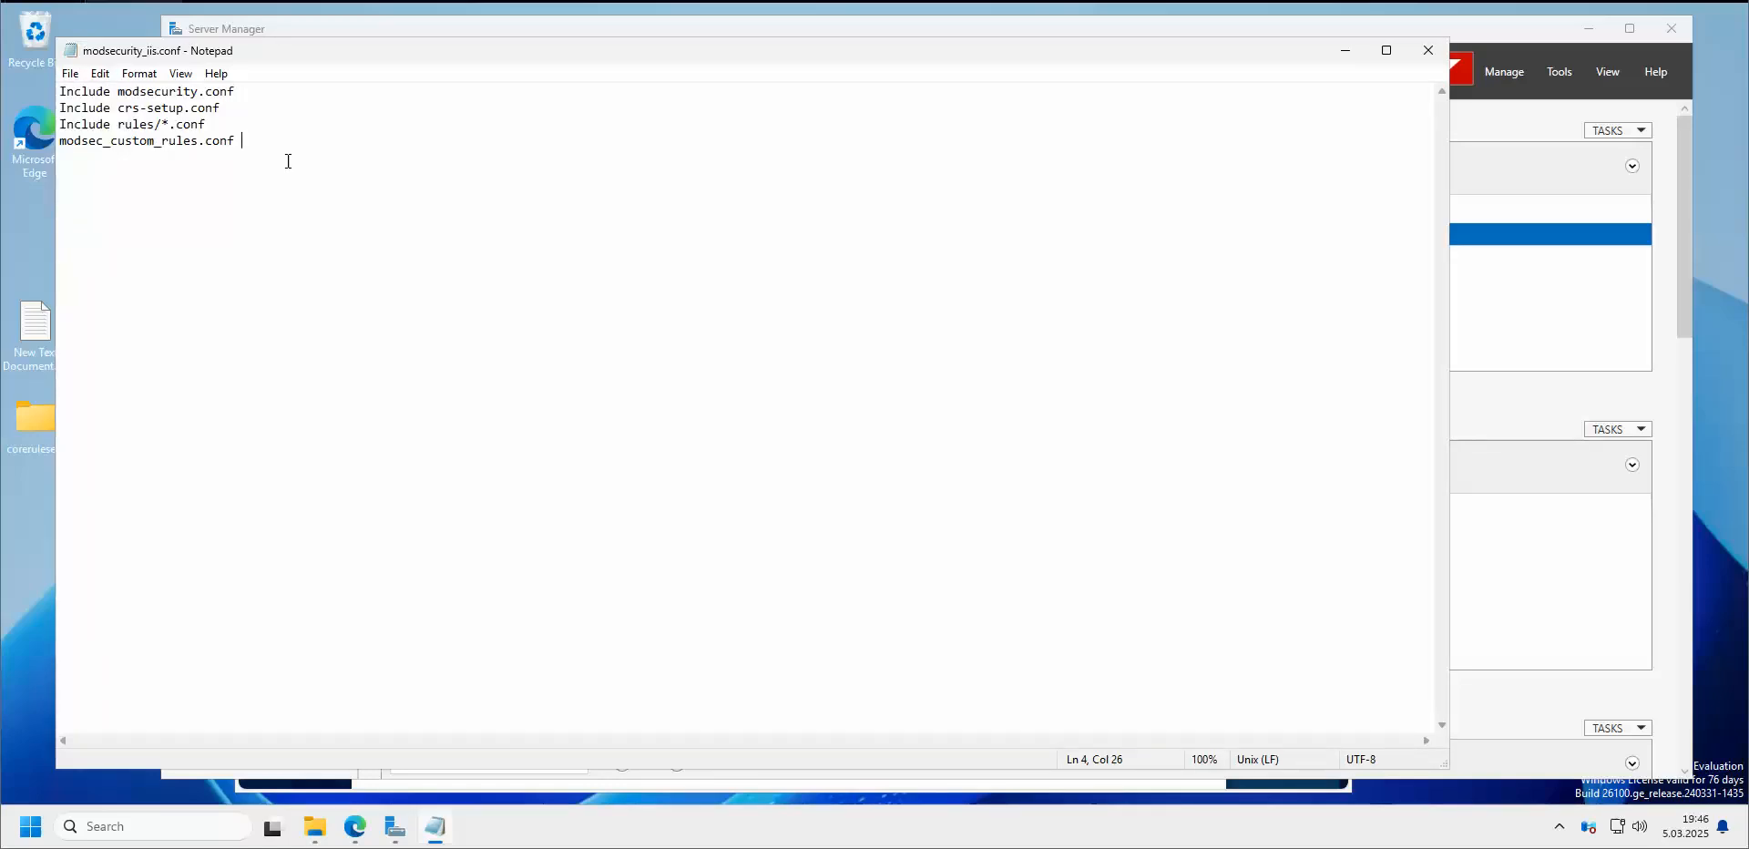
click(1430, 51)
click(575, 607)
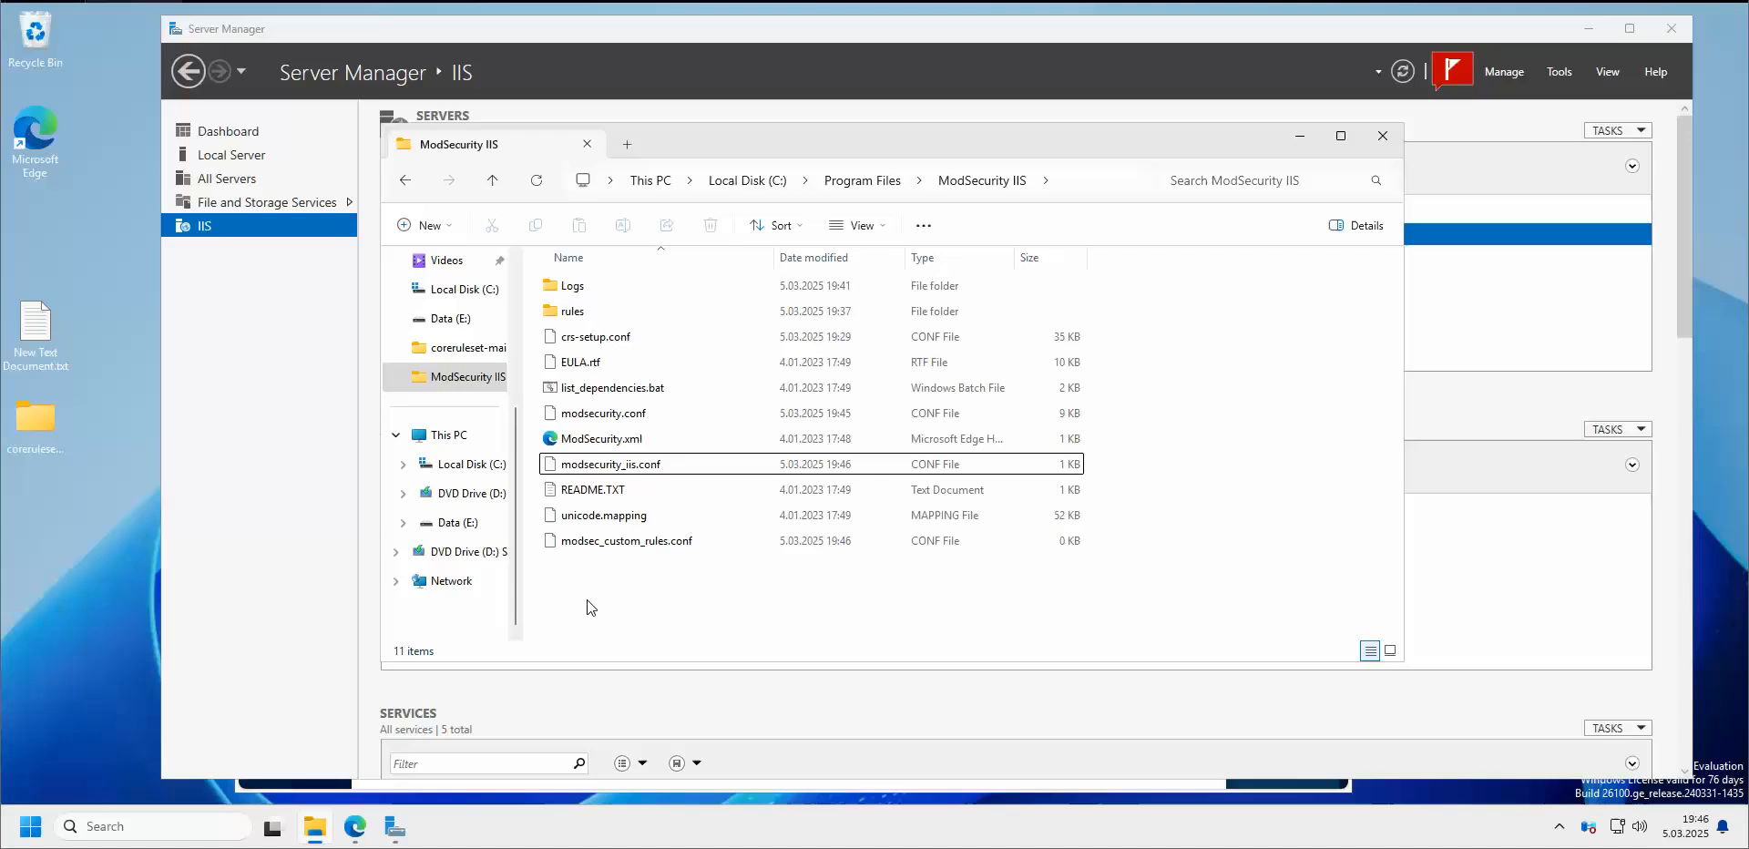
Open the empty modsec_custom_rules.conf in Notepad and review the Allow internal requests rule in the Word document
right_click(633, 543)
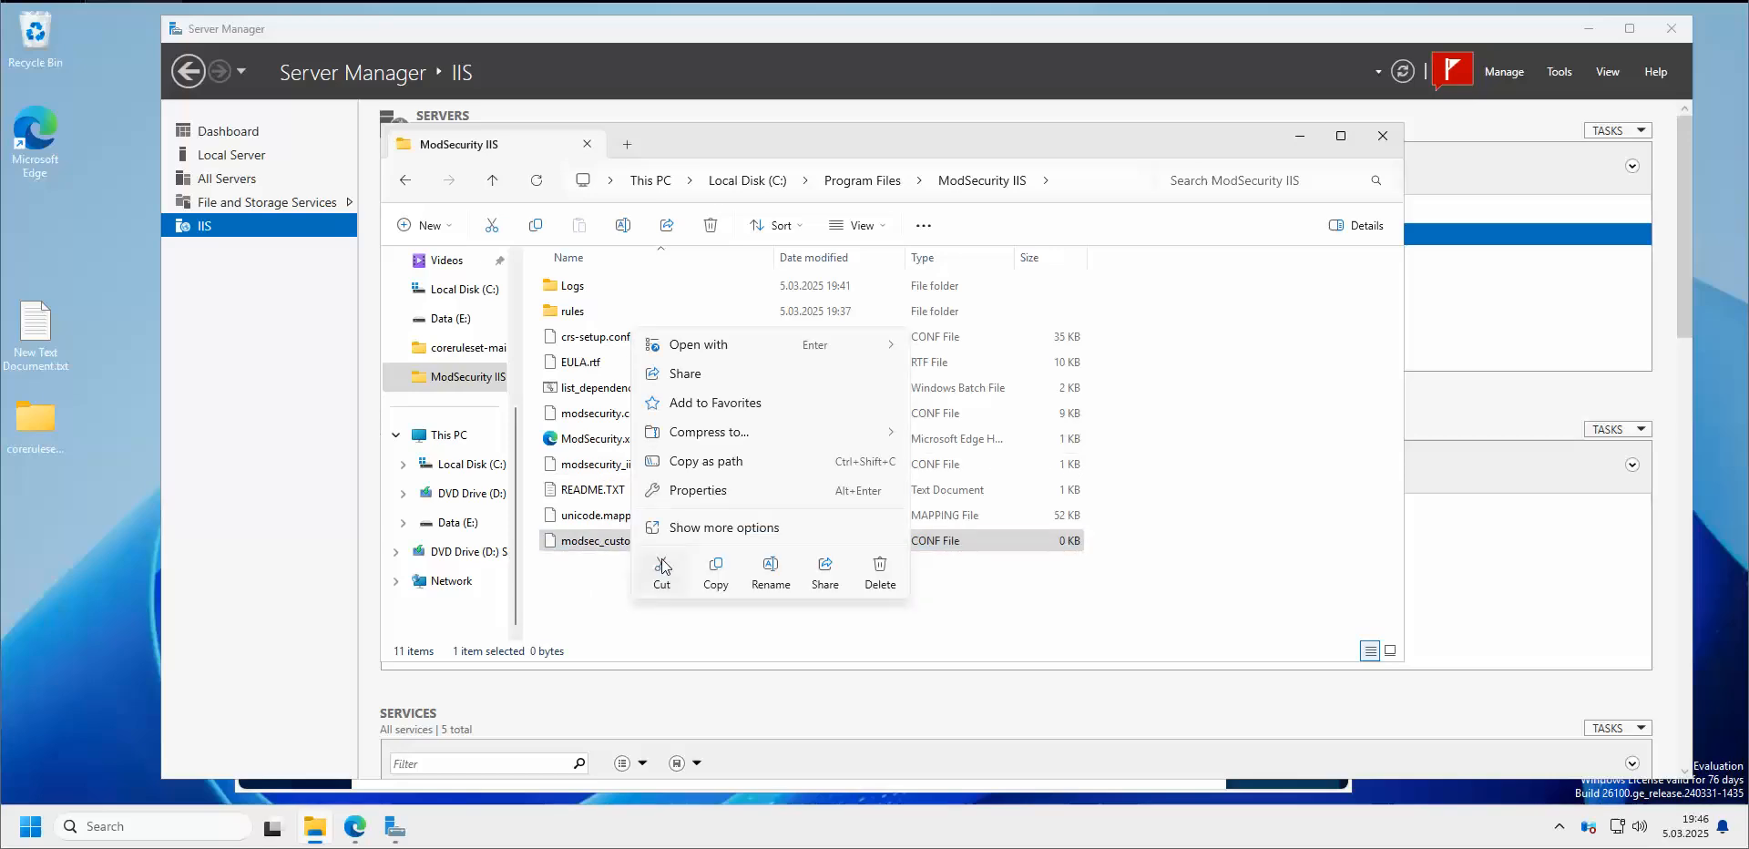
mouse_move(738, 346)
click(1005, 346)
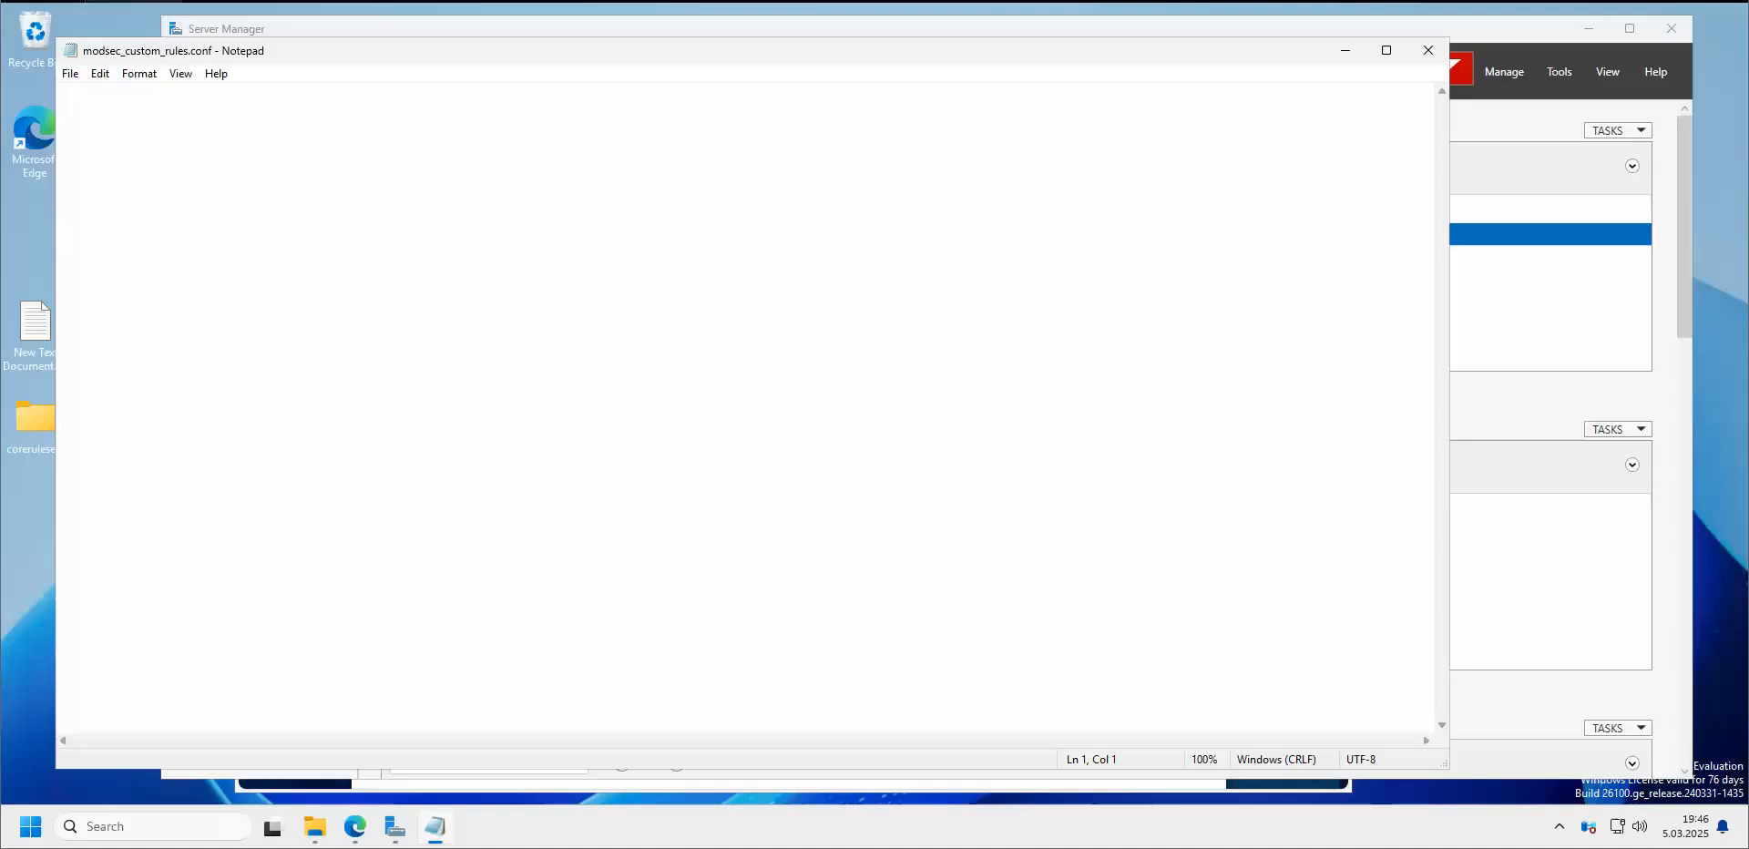
key(alt+Tab)
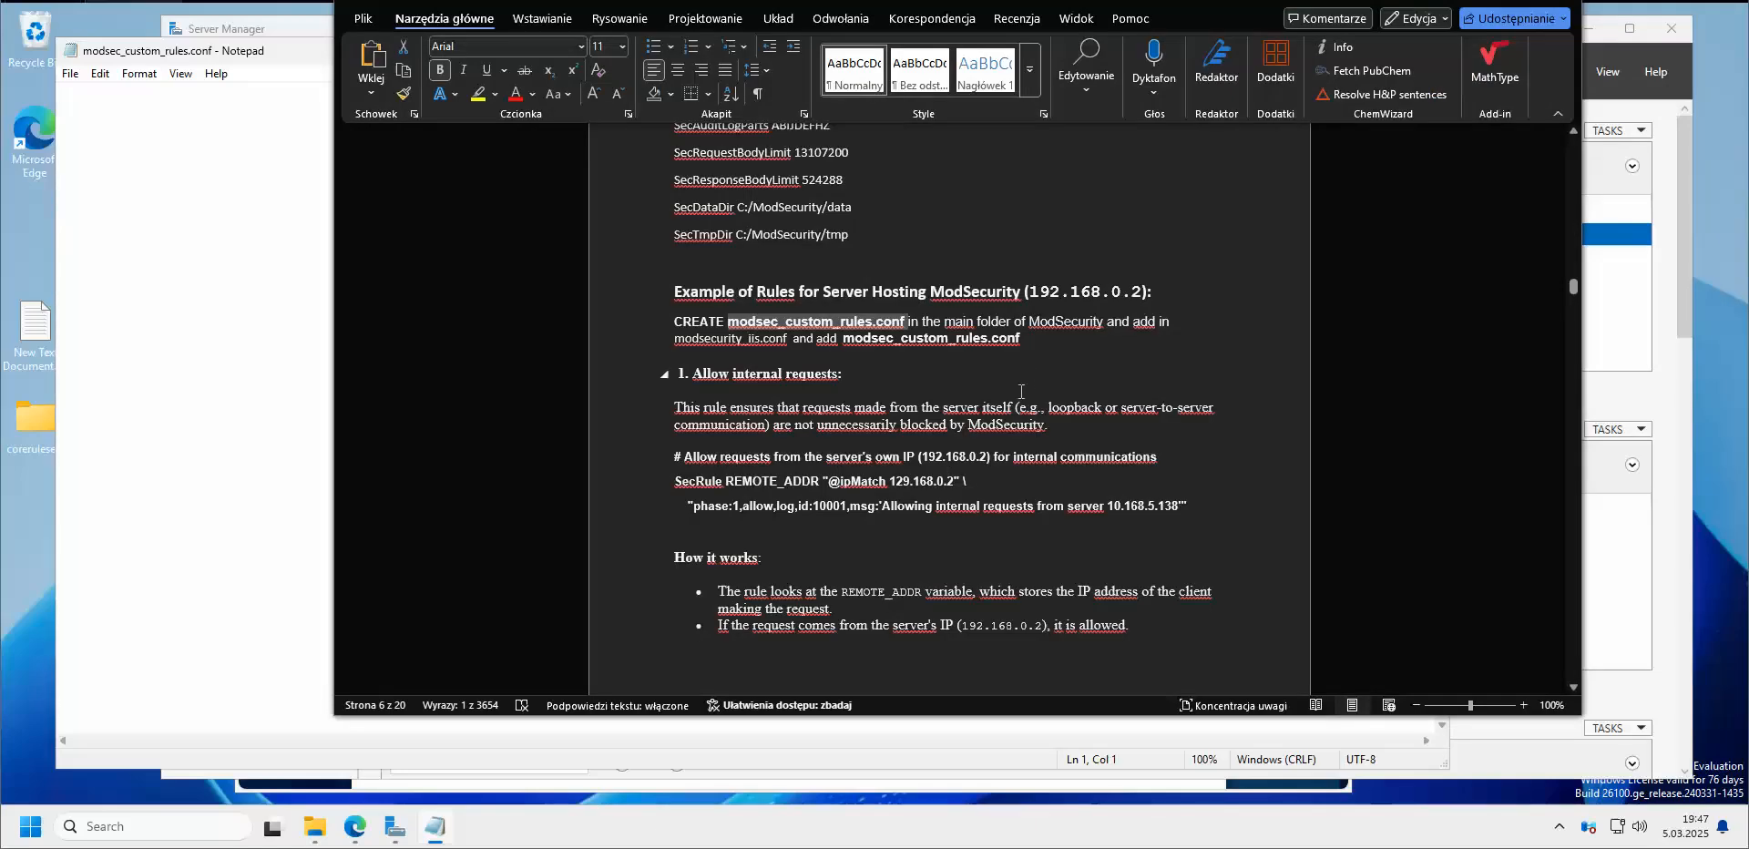
scroll(1121, 364, down, 2)
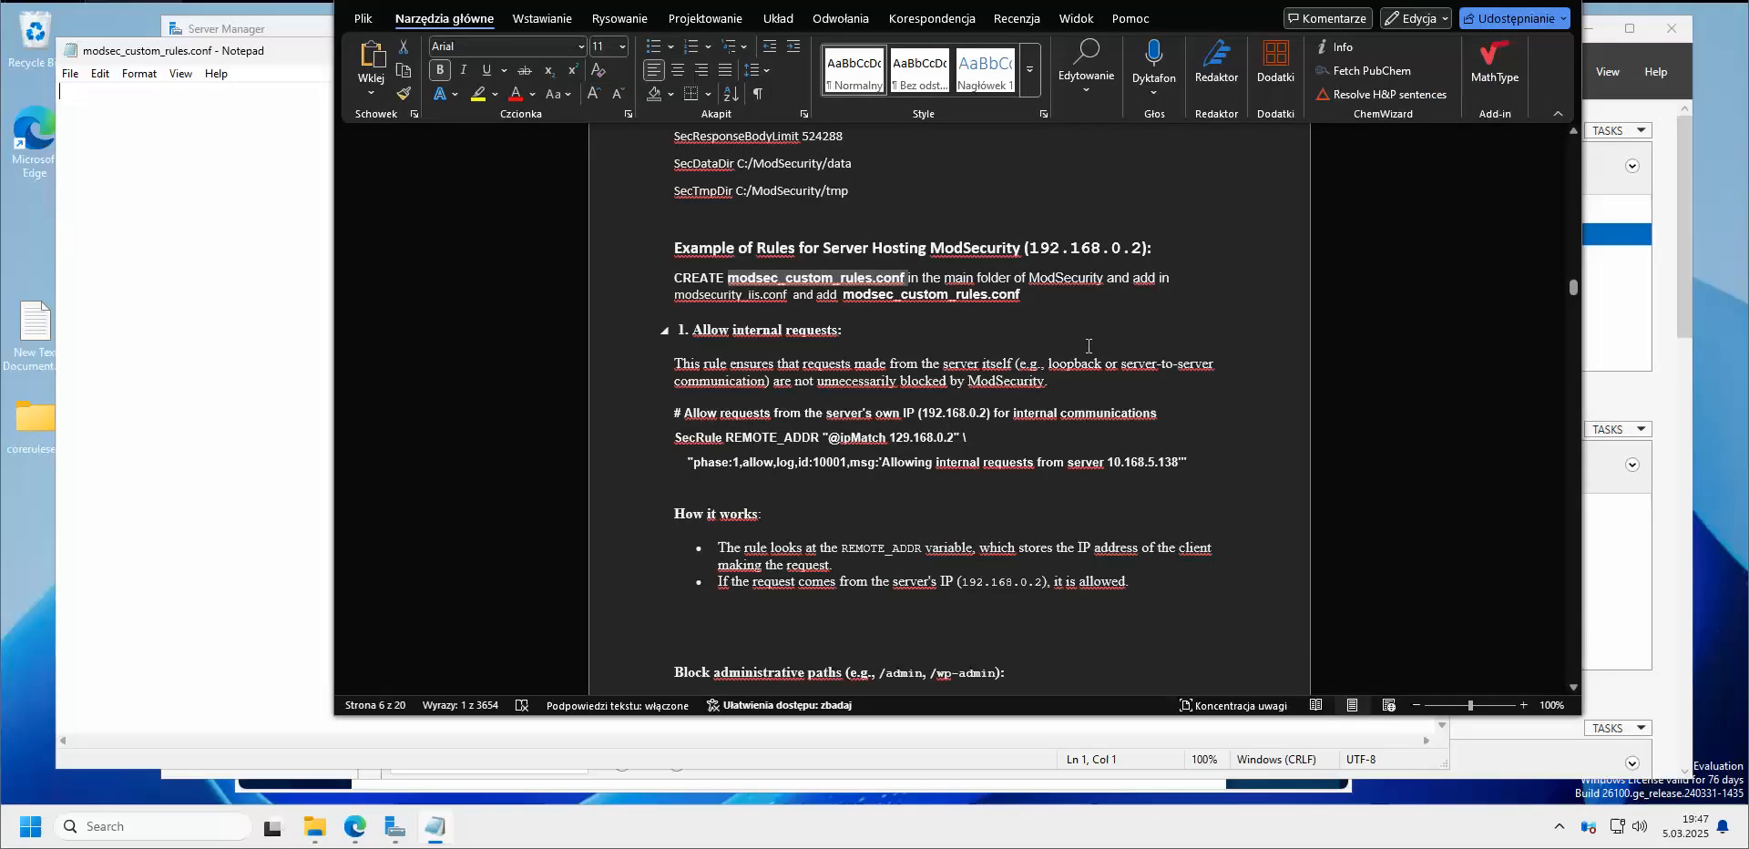
scroll(1088, 346, down, 2)
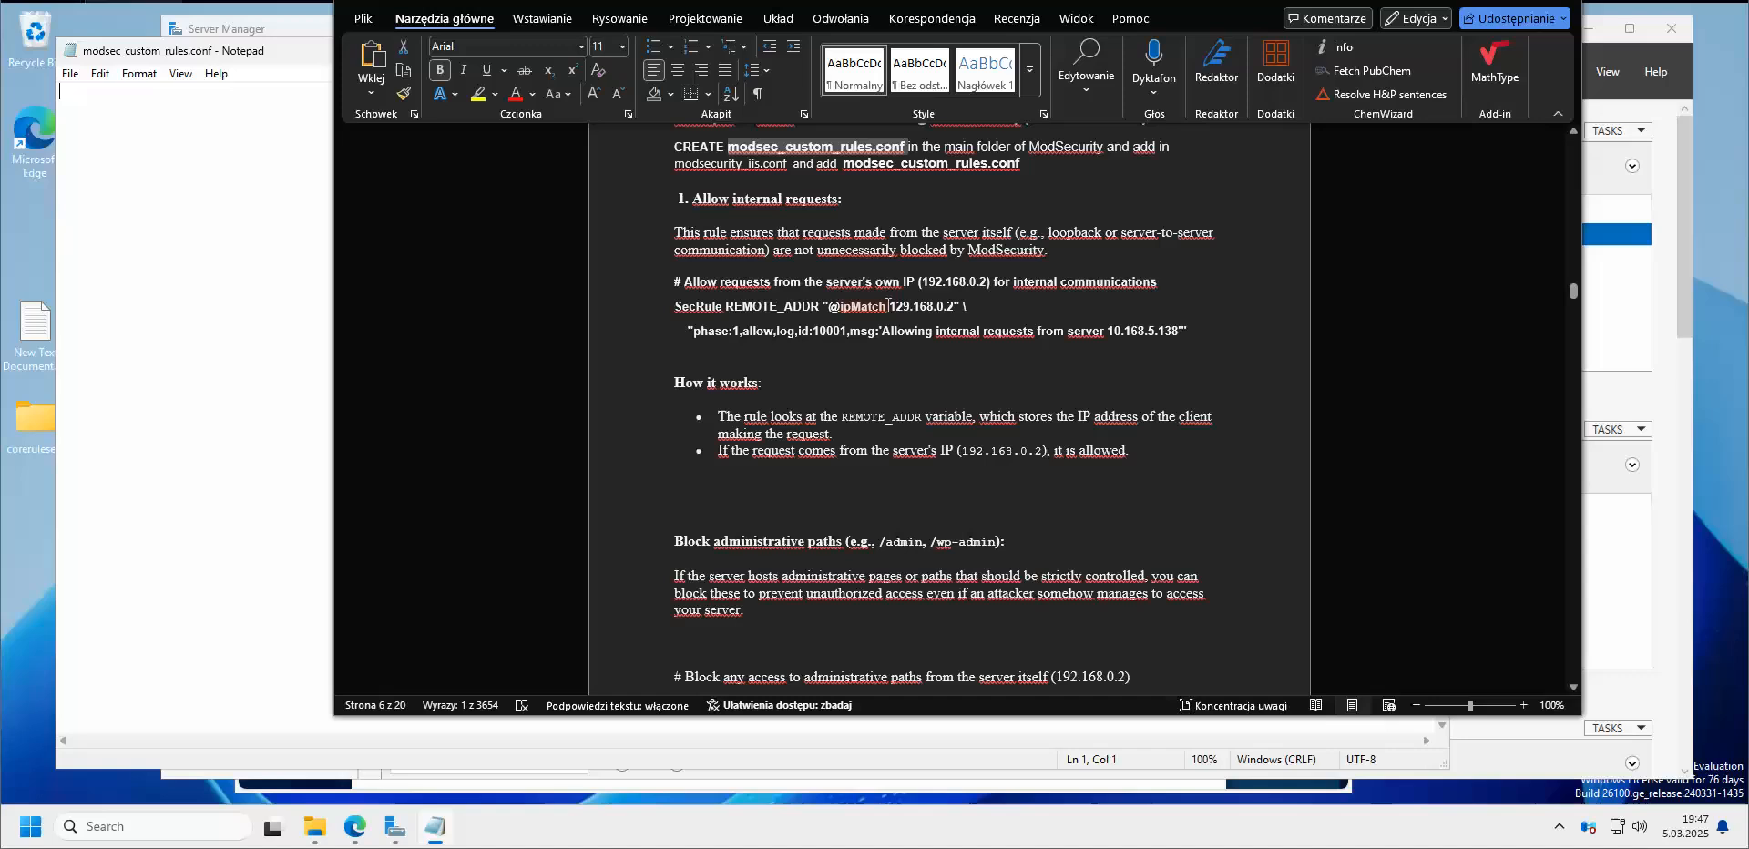
scroll(843, 384, up, 2)
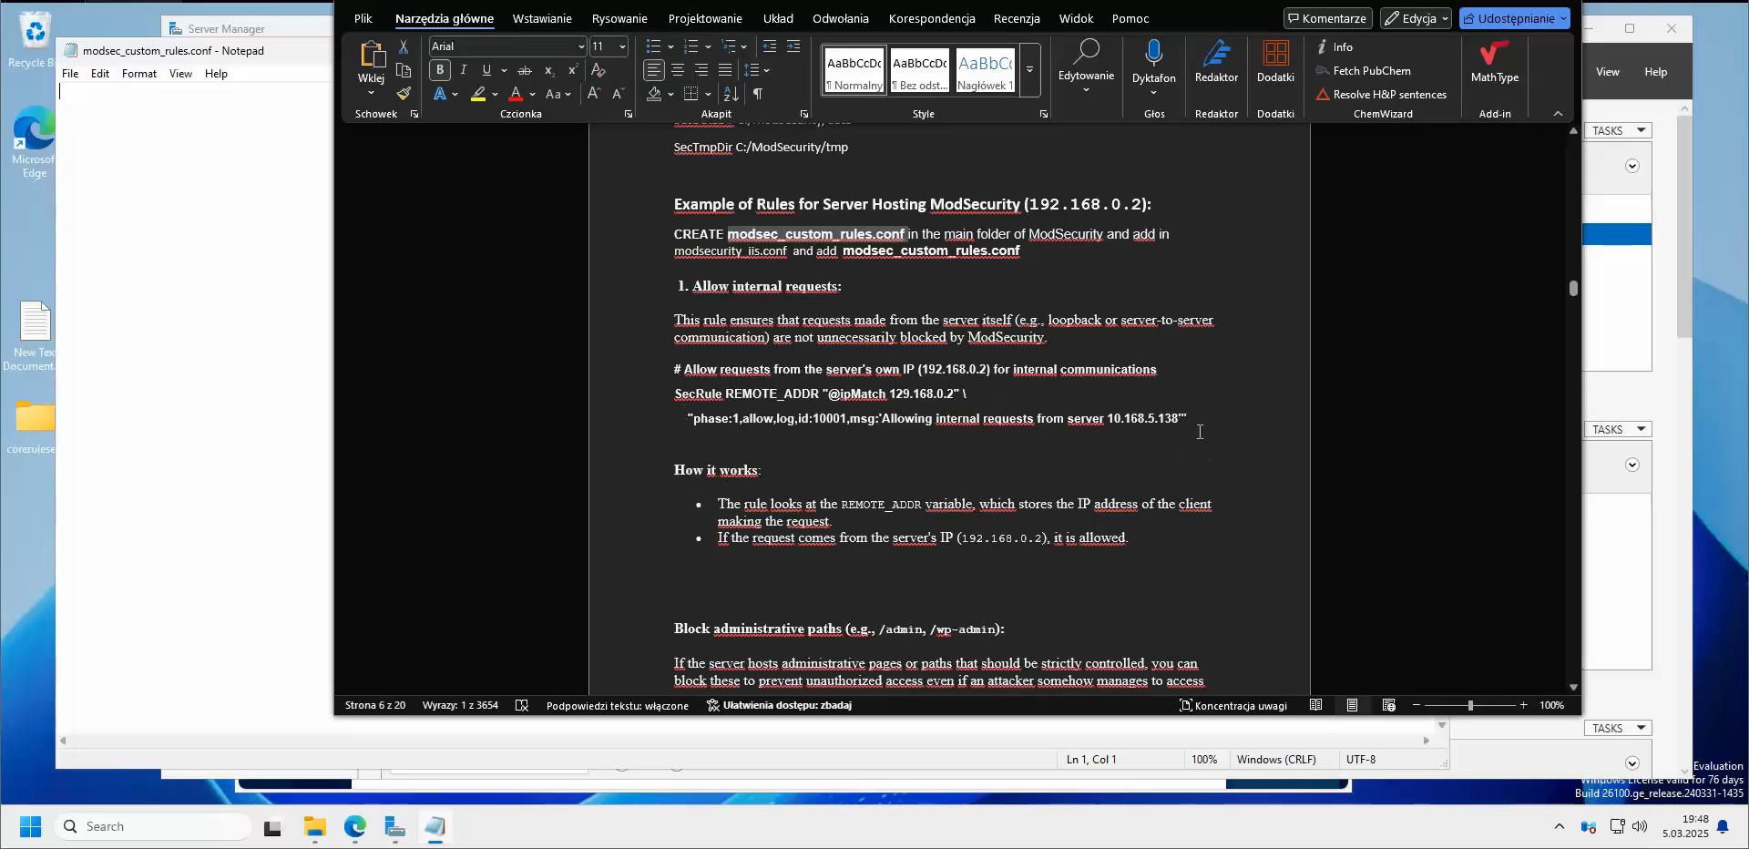
In the Allow internal requests rule of the Word document, replace the server IP in the msg text with 192.168.0.2
drag(1185, 419, 1114, 419)
key(Delete)
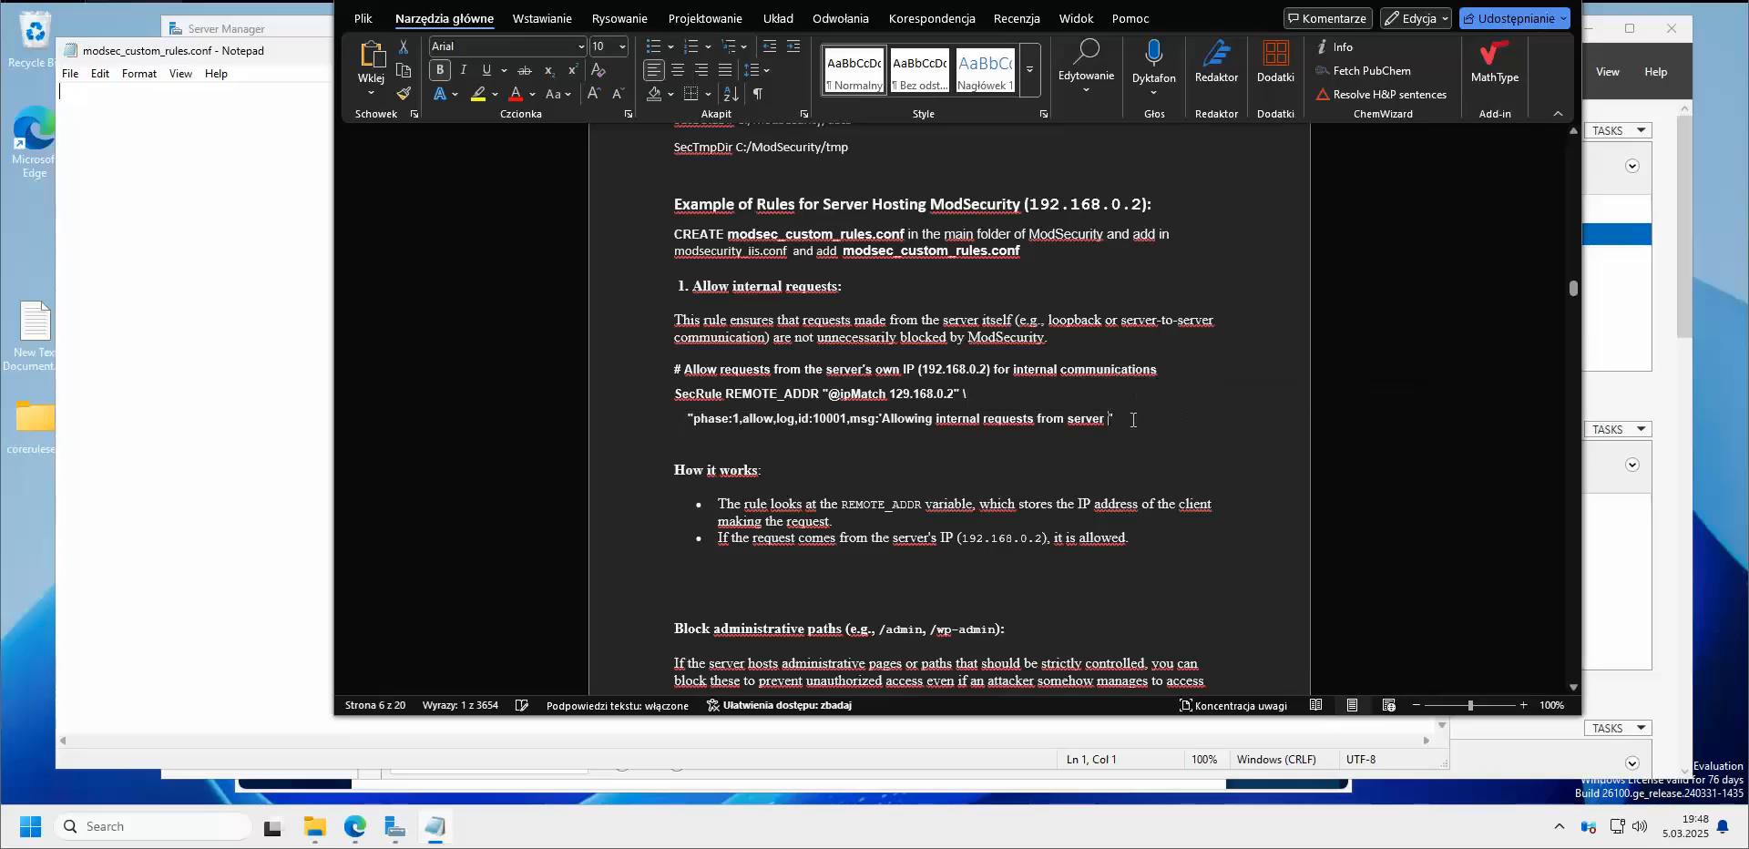
text(192)
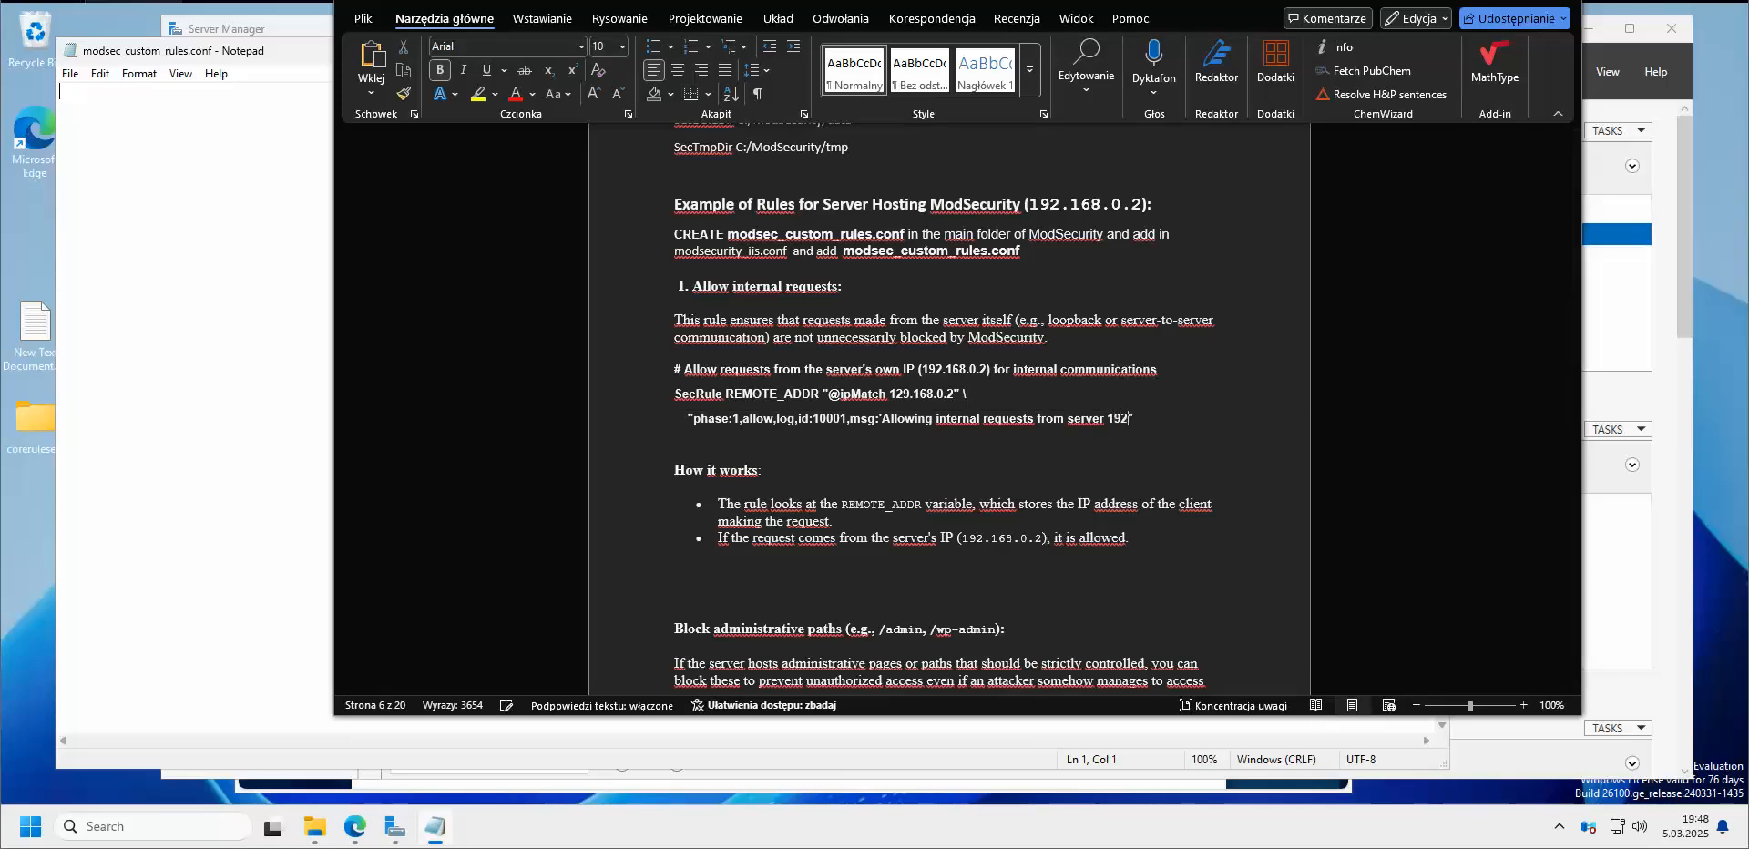
text(.168.0.2)
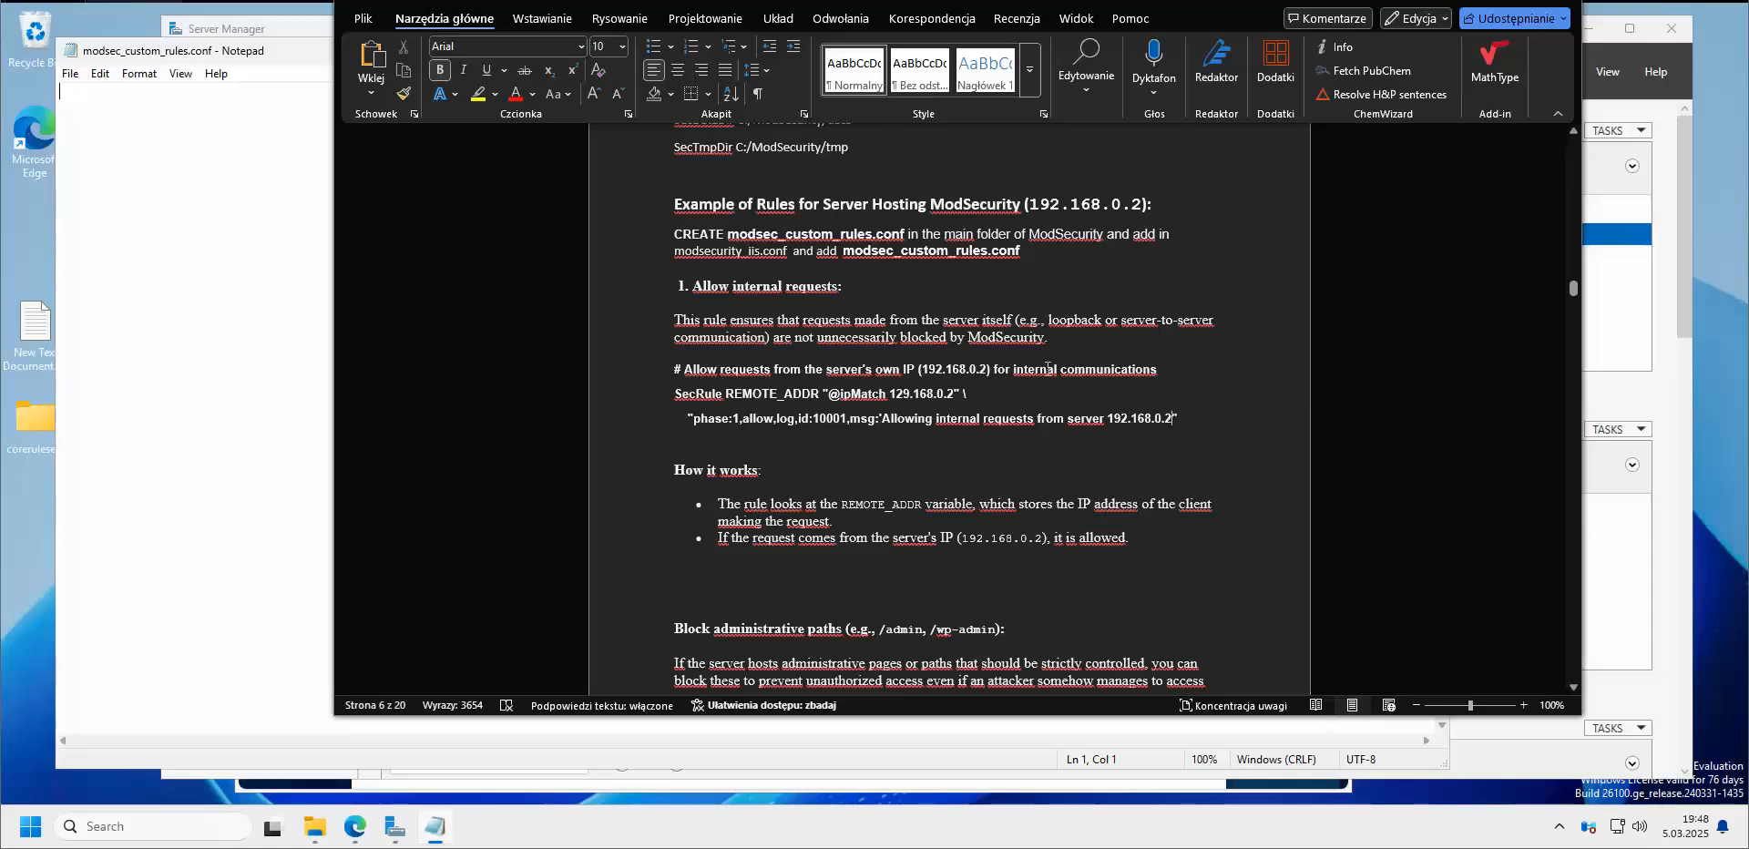
Review the Block administrative paths rule in the document, including its SecRule lines and the explanation of how it works
scroll(1060, 469, down, 5)
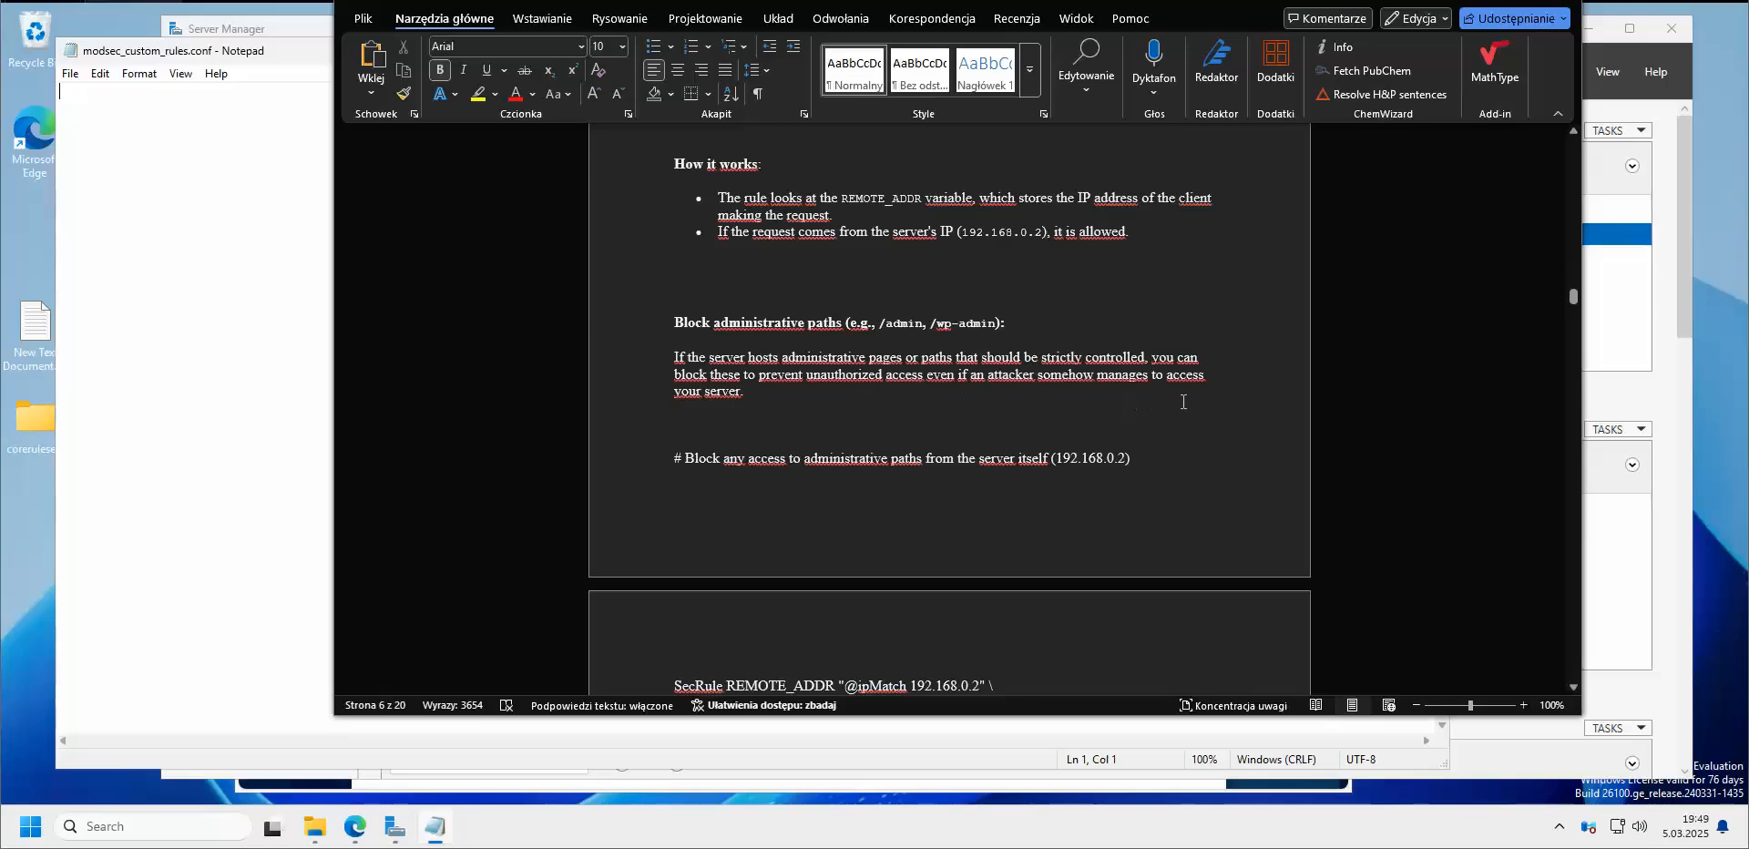
scroll(1154, 410, down, 3)
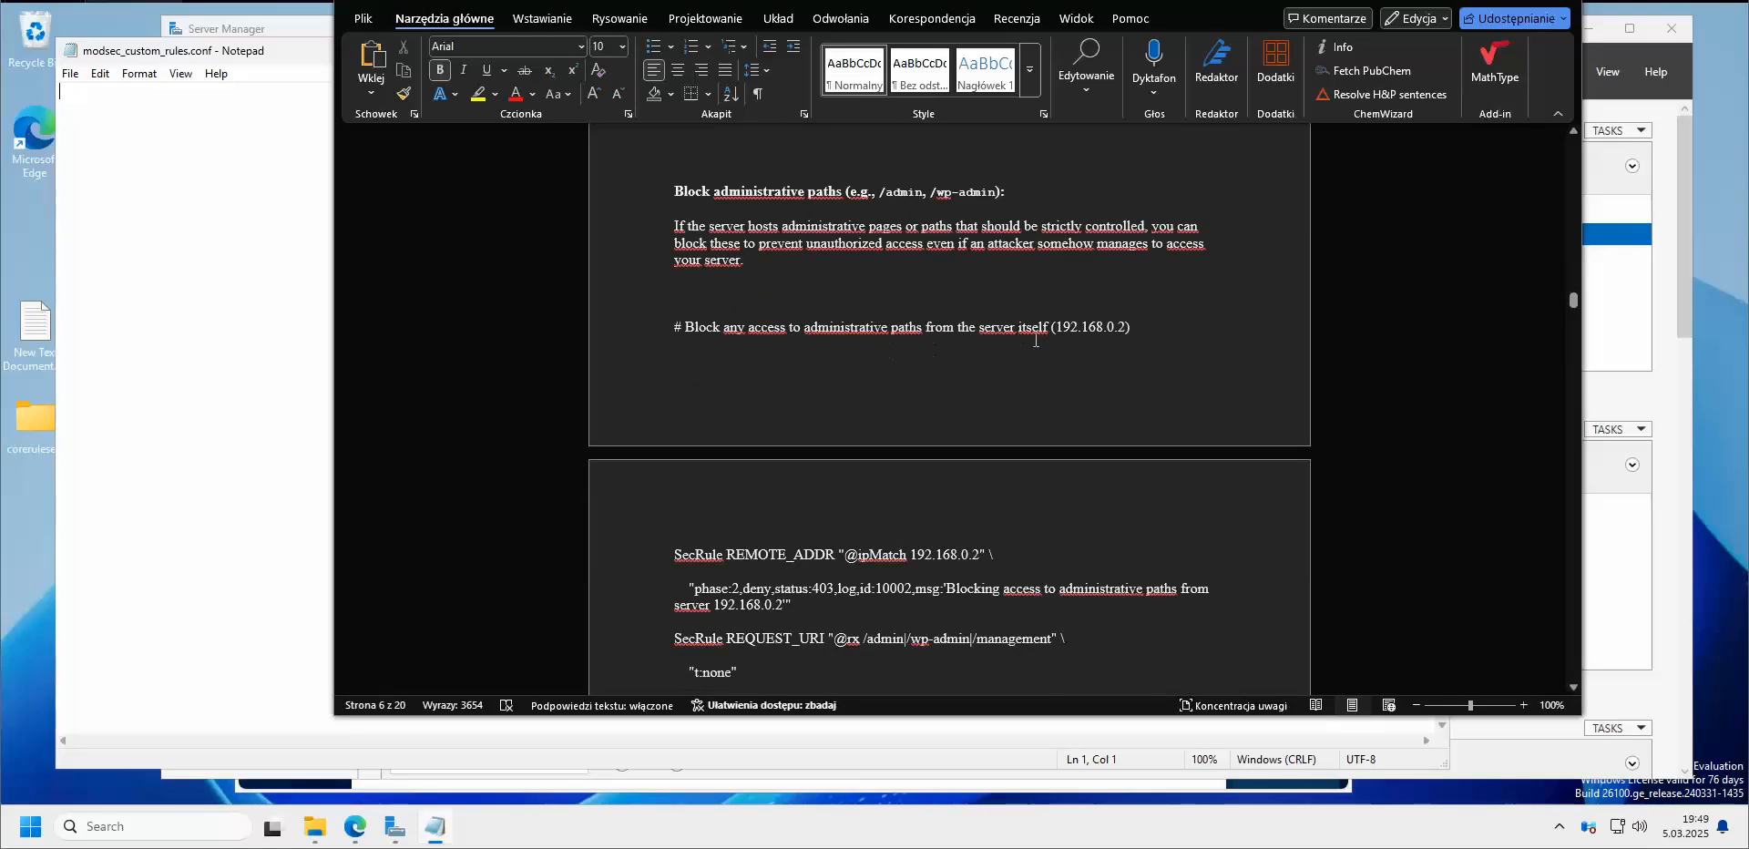
drag(1137, 326, 806, 328)
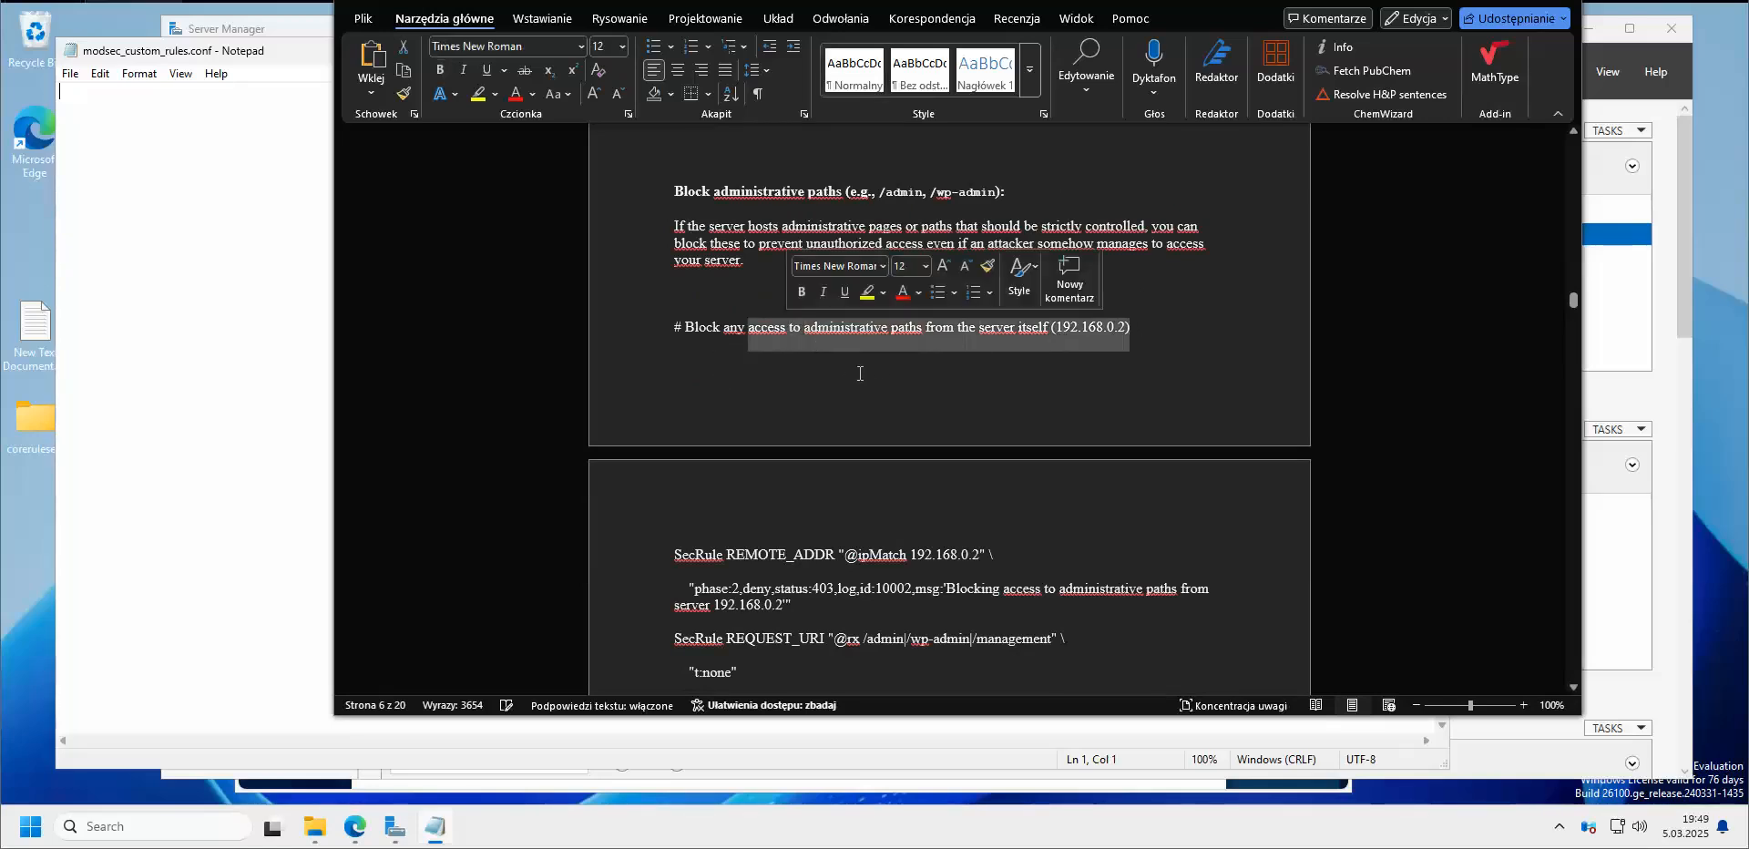
right_click(859, 328)
click(1149, 419)
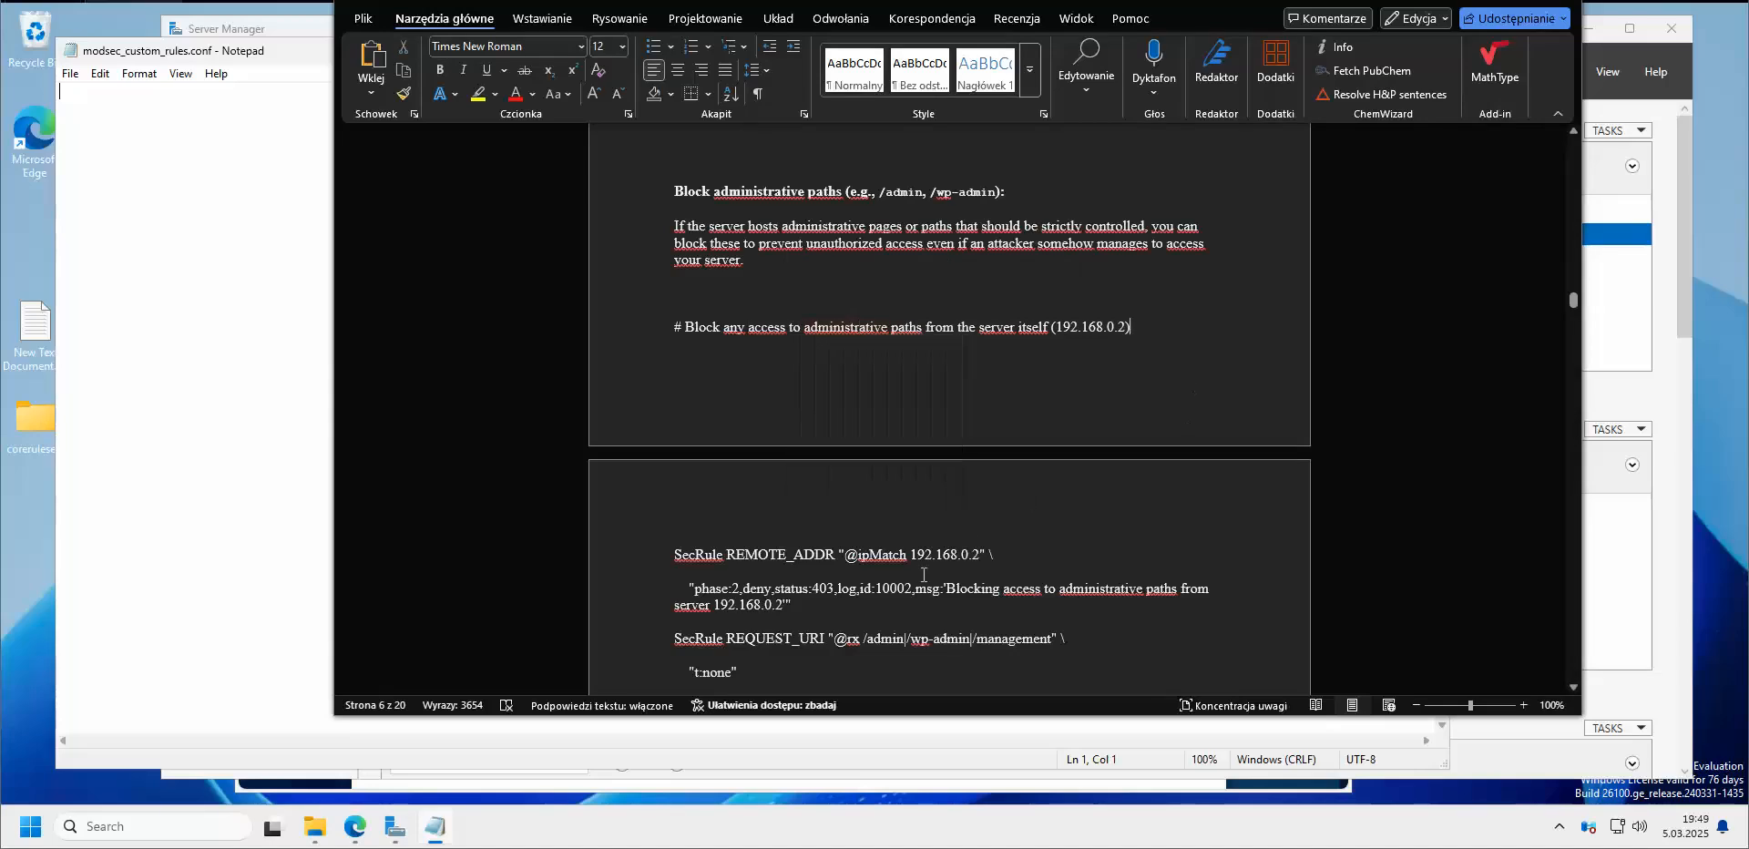
scroll(1002, 410, down, 3)
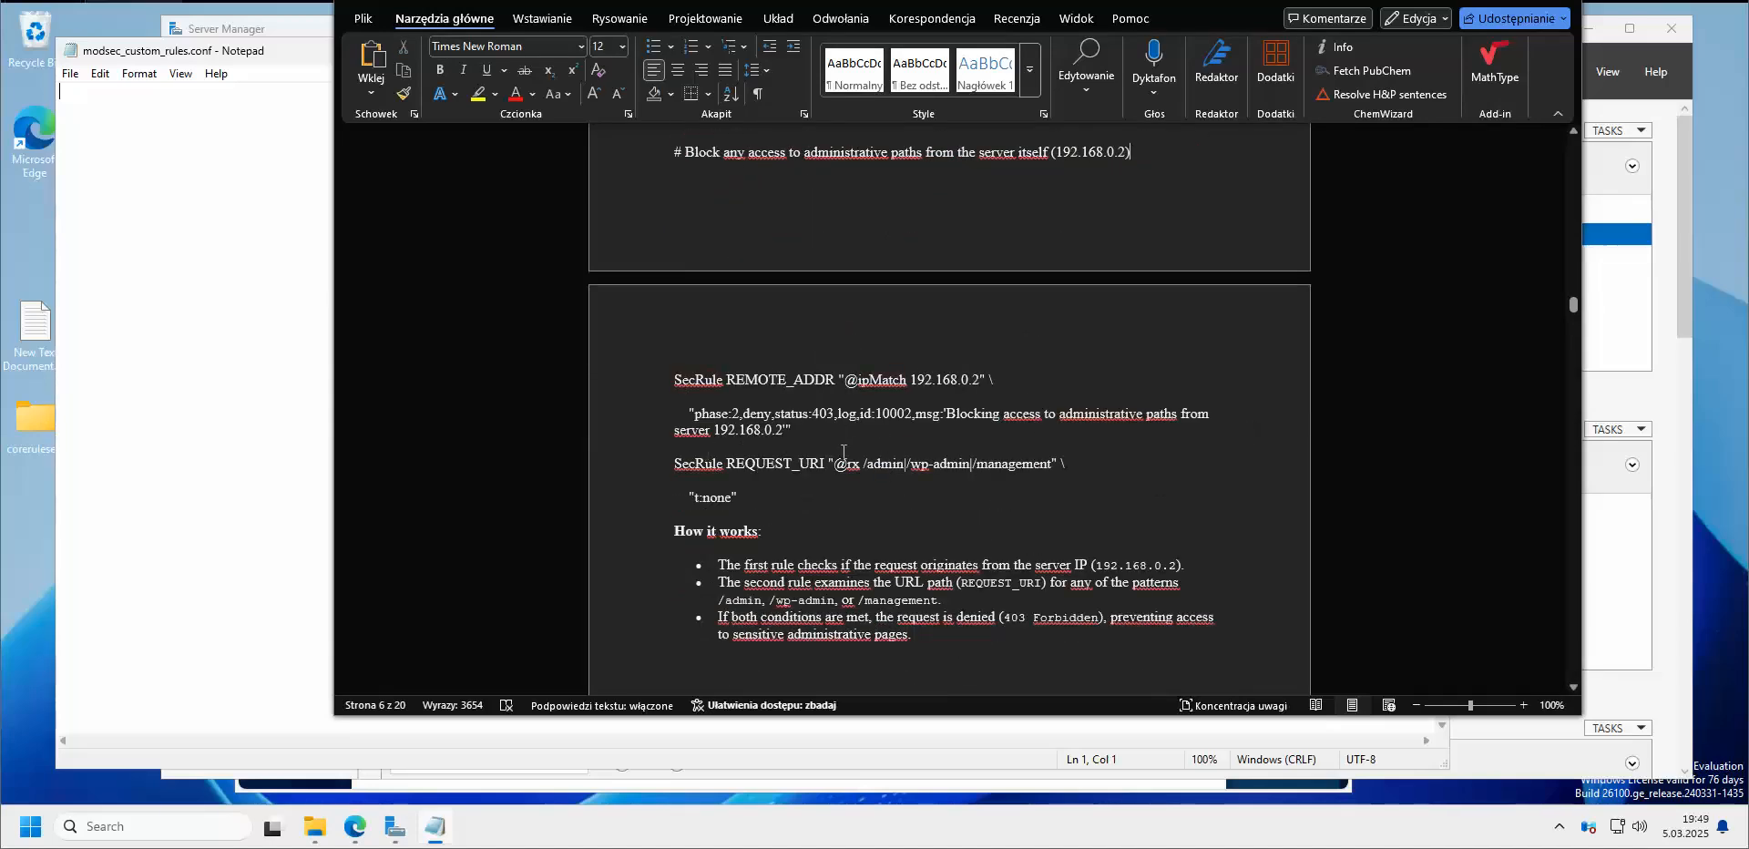
scroll(843, 452, down, 2)
scroll(762, 448, down, 1)
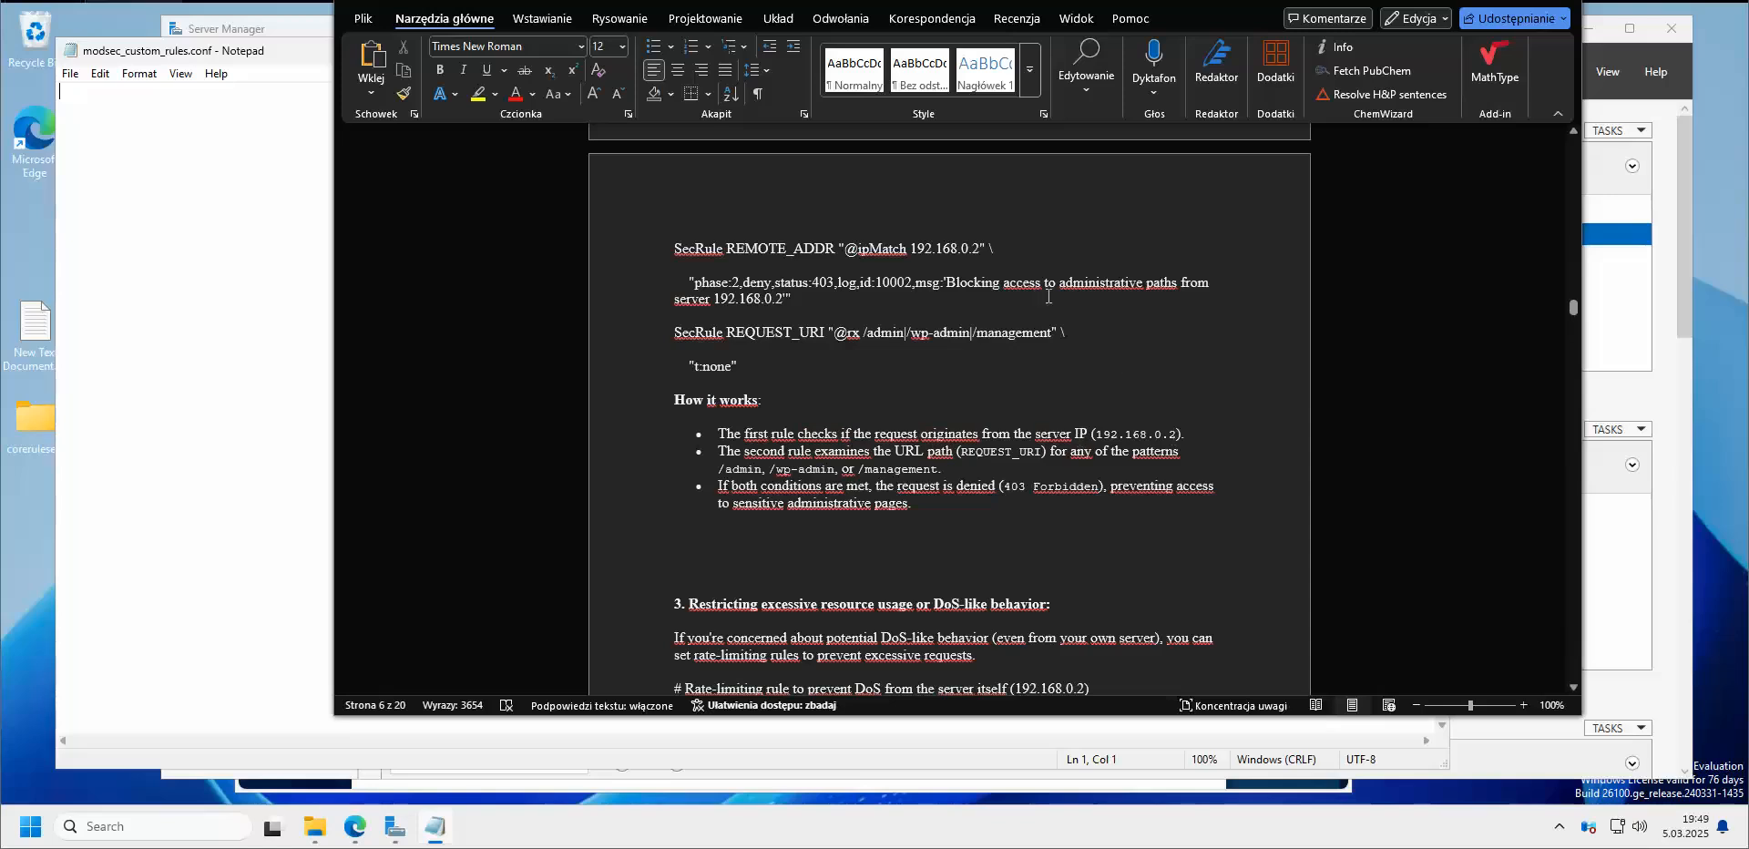
triple_click(996, 249)
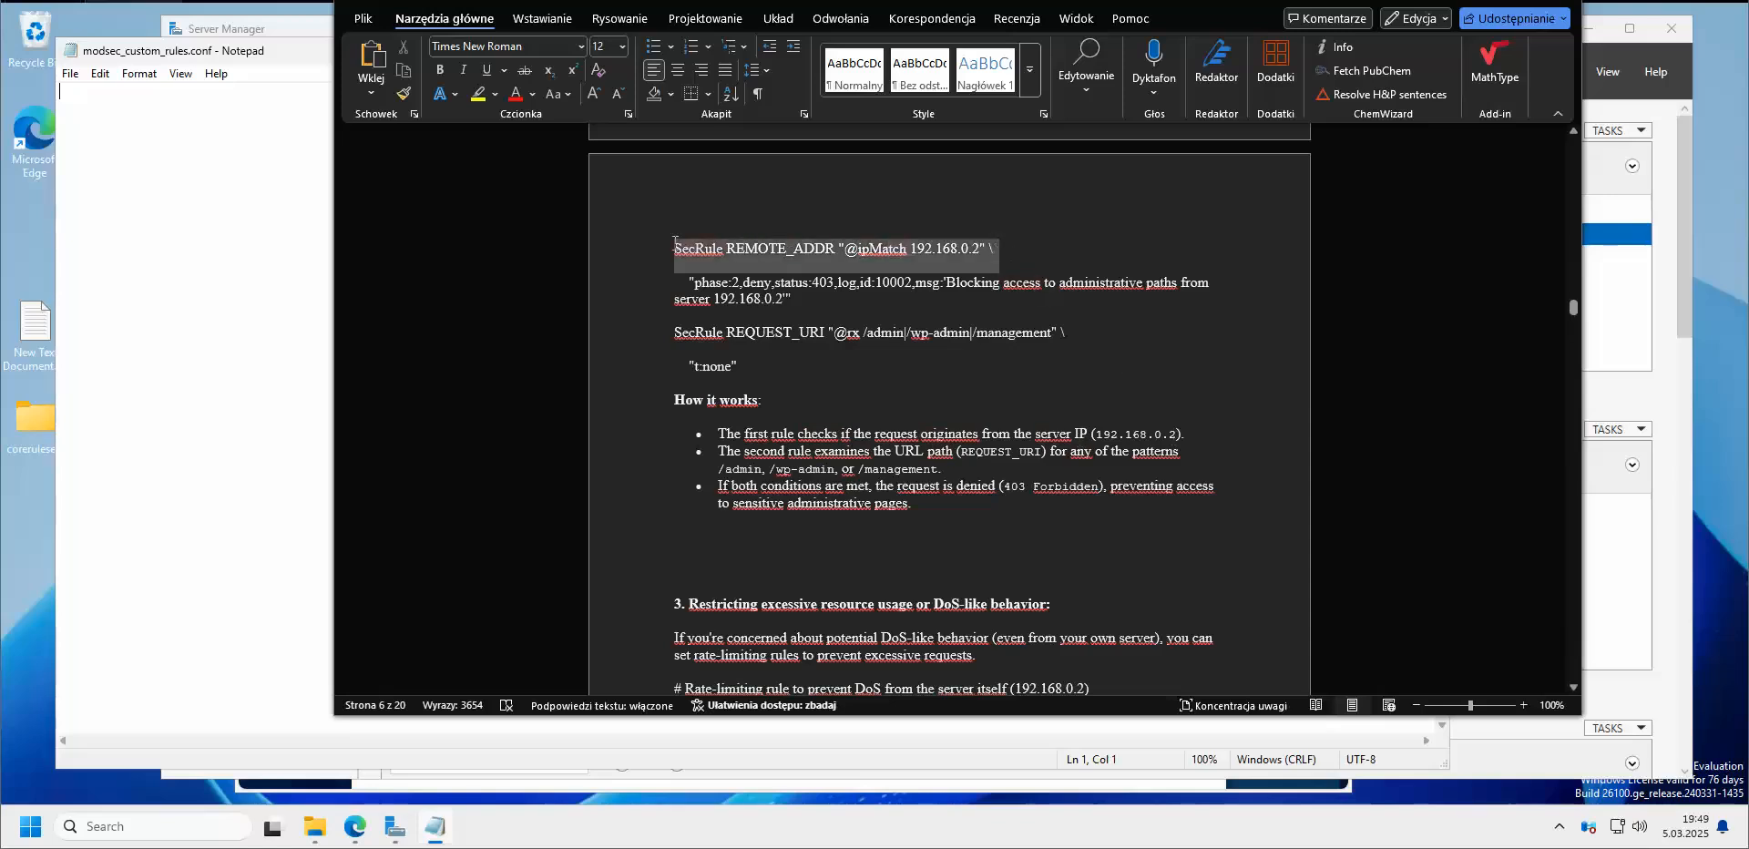
click(1156, 398)
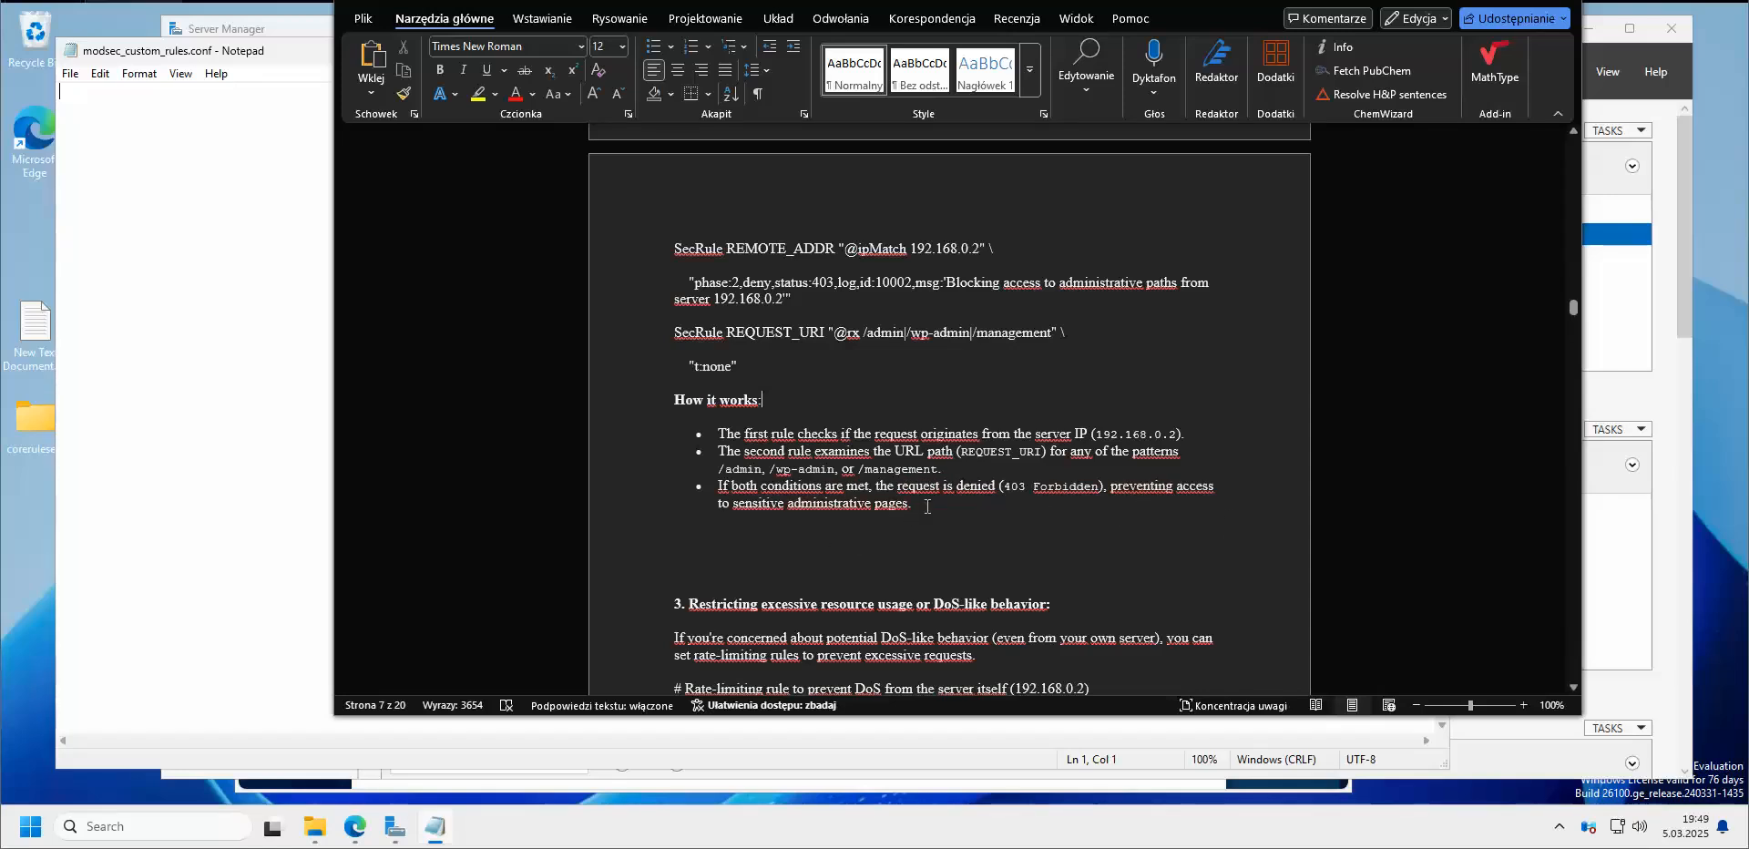
click(926, 506)
In the How it works explanation of the rate-limiting rule in section 3, replace the IP address with 192.168.0.2
scroll(1117, 404, down, 4)
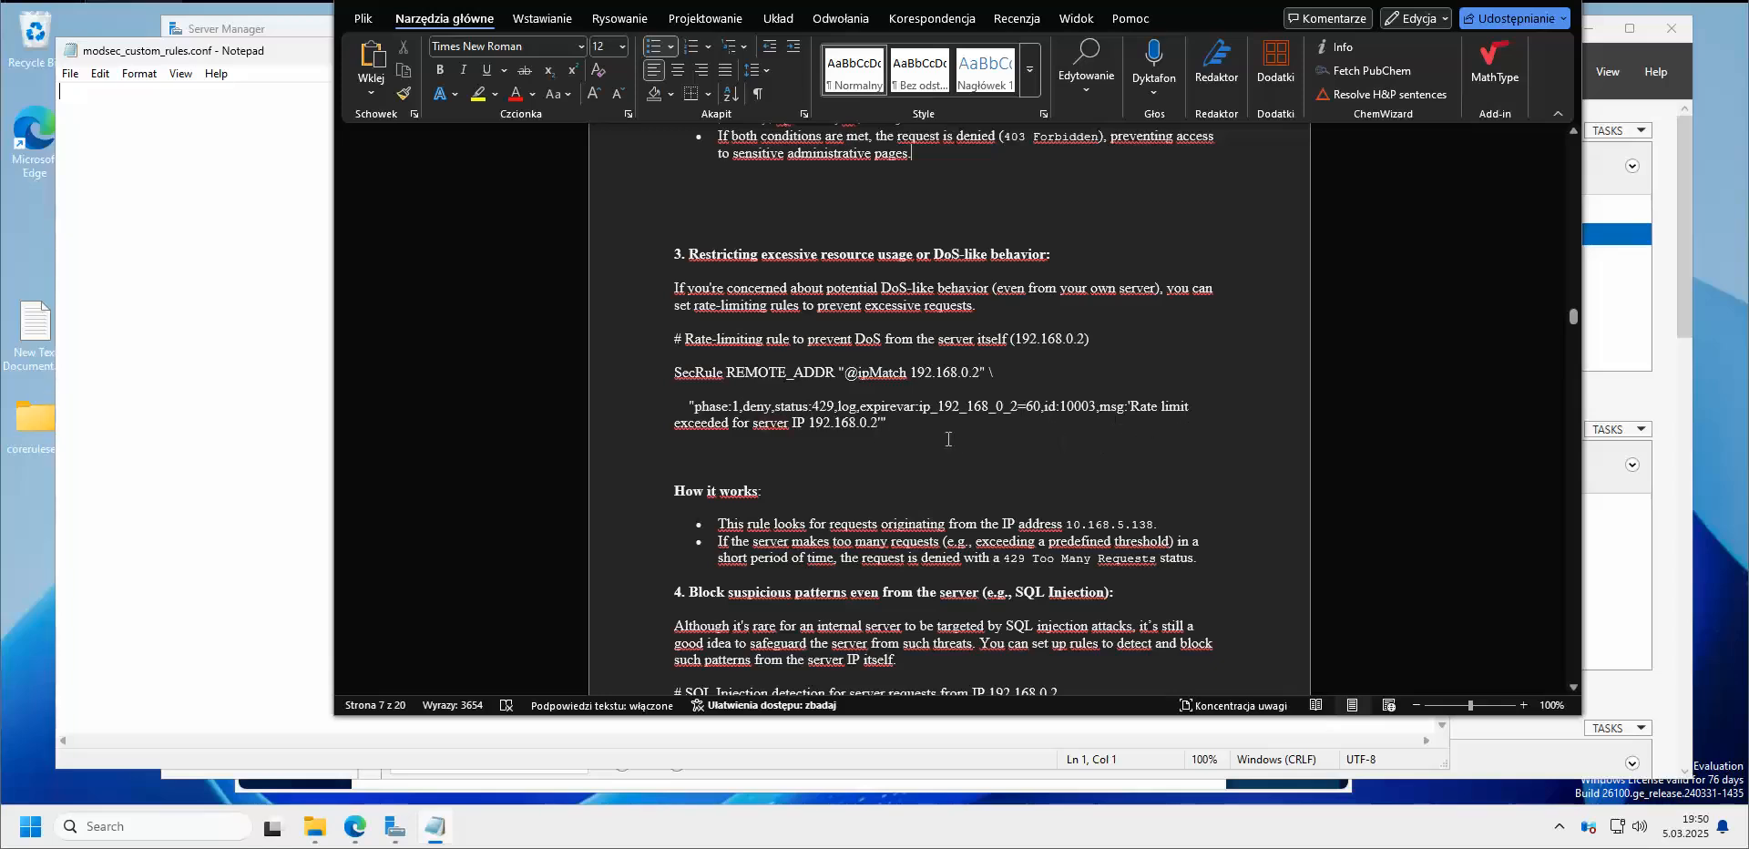
scroll(761, 422, down, 1)
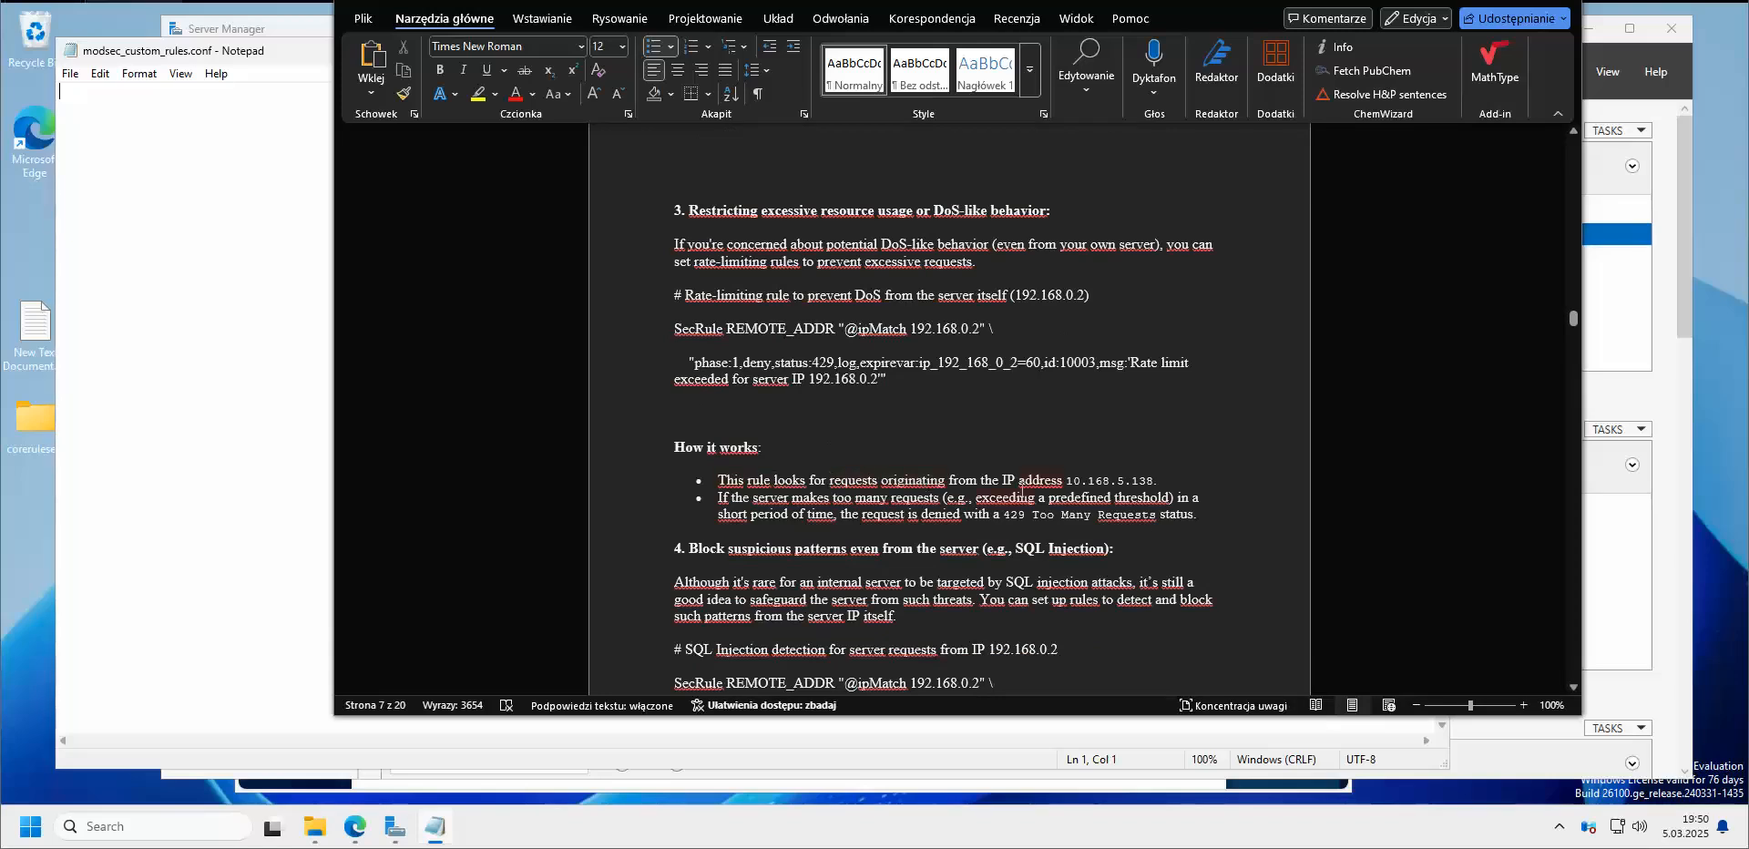
drag(1153, 475, 1092, 477)
click(1096, 481)
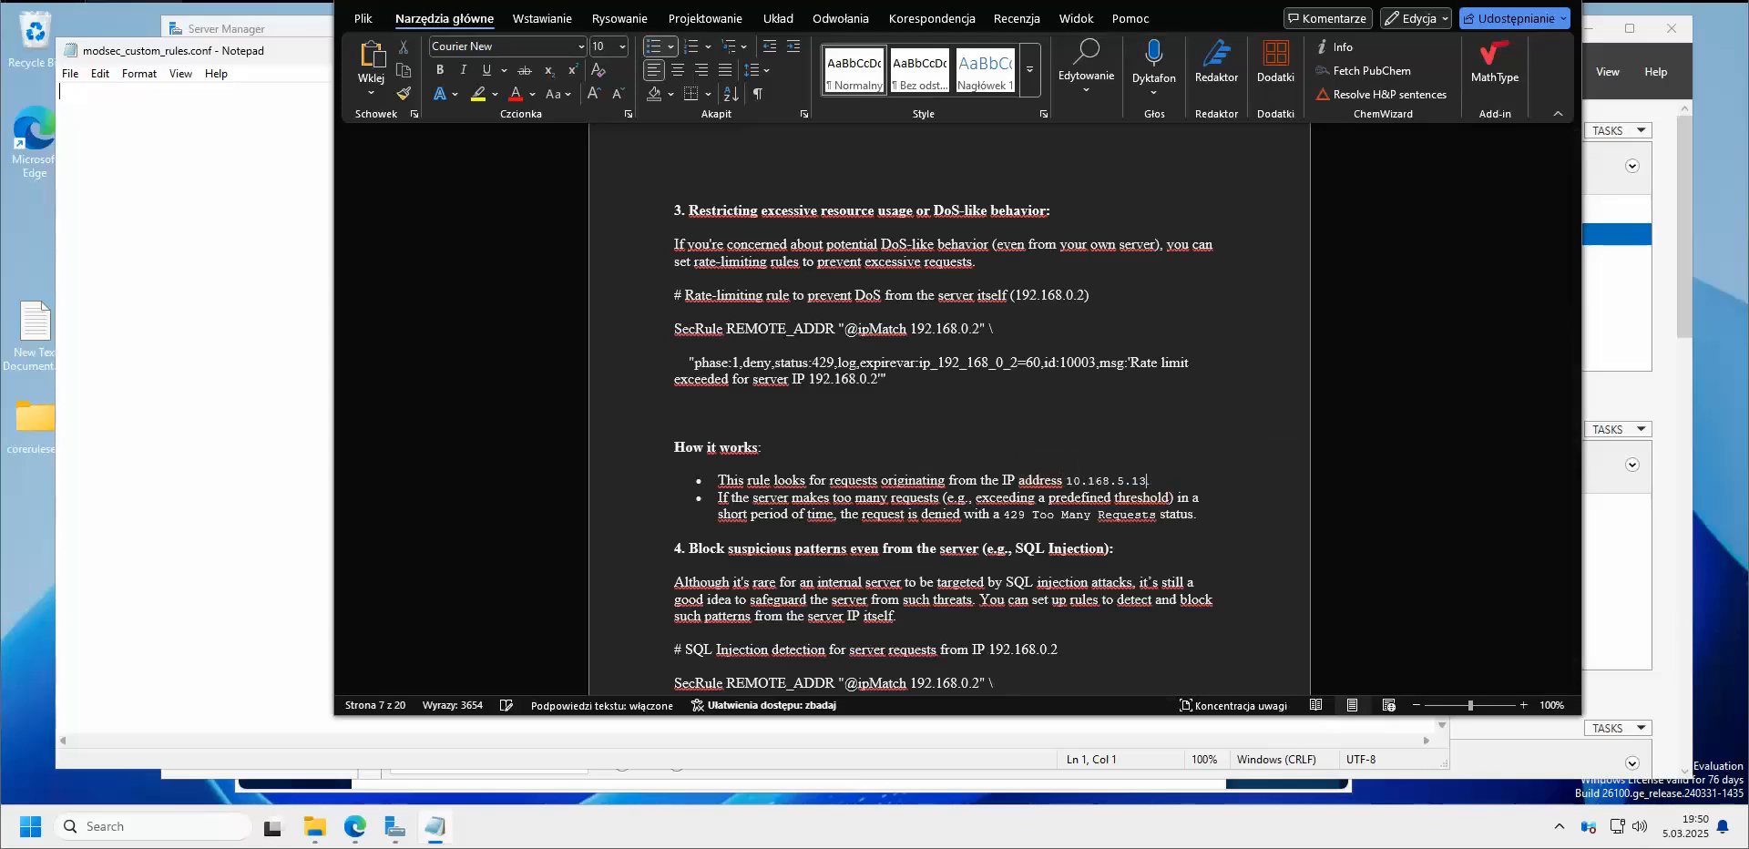
key(BackSpace)
key(BackSpace)
key(BackSpace)
key(BackSpace)
key(BackSpace)
key(BackSpace)
key(BackSpace)
key(BackSpace)
key(BackSpace)
key(BackSpace)
key(BackSpace)
key(BackSpace)
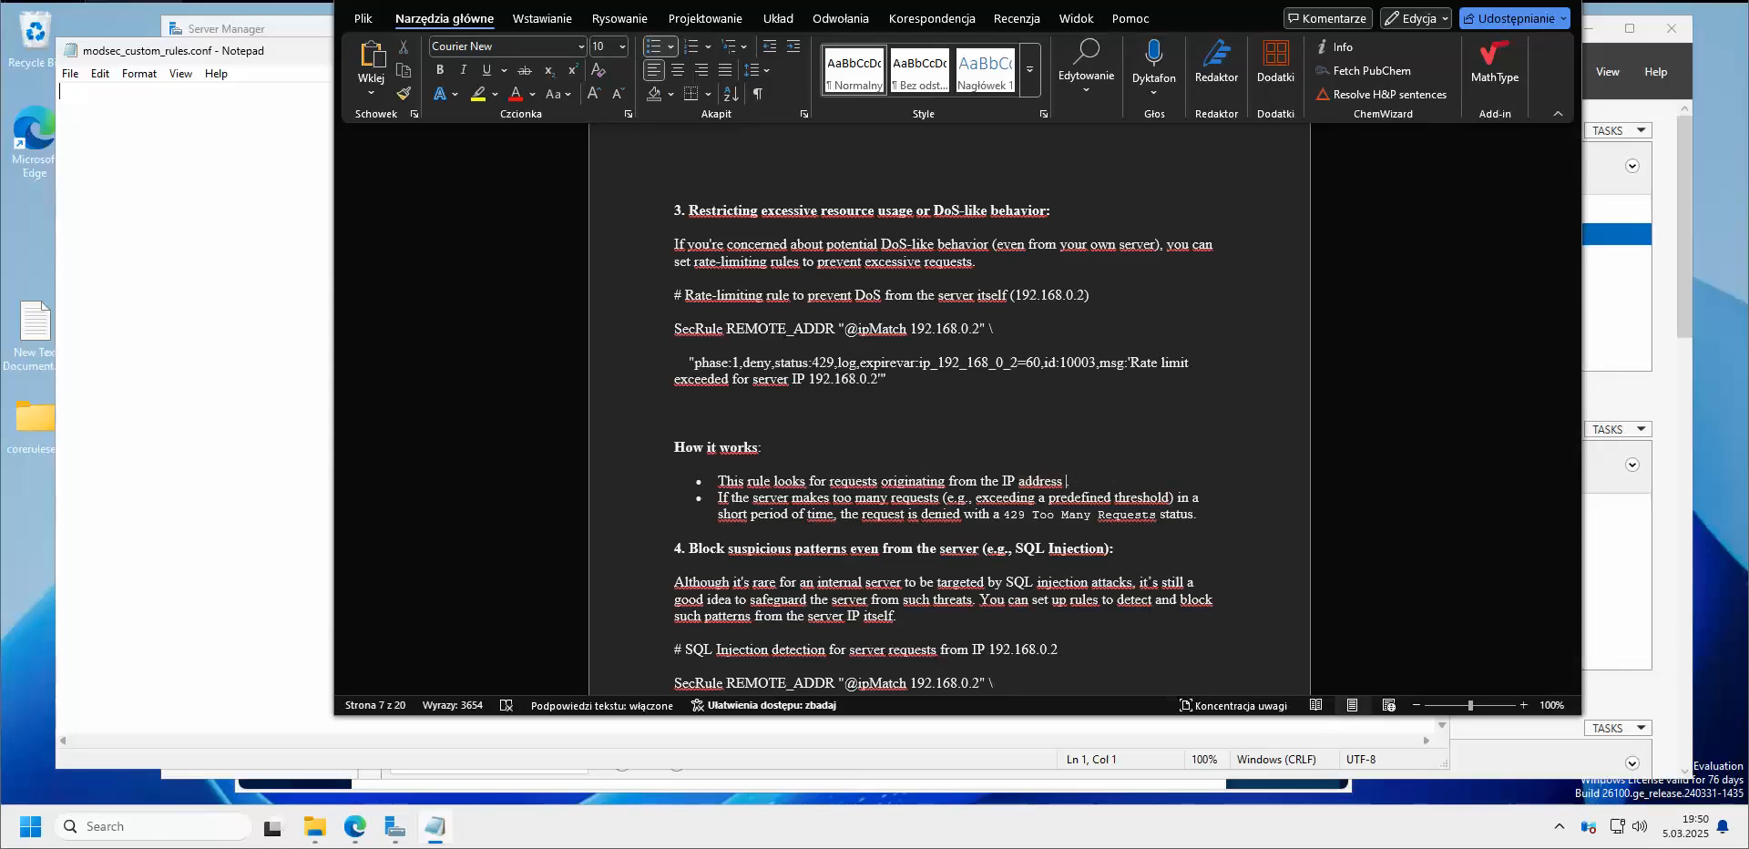
text(192.)
text(16)
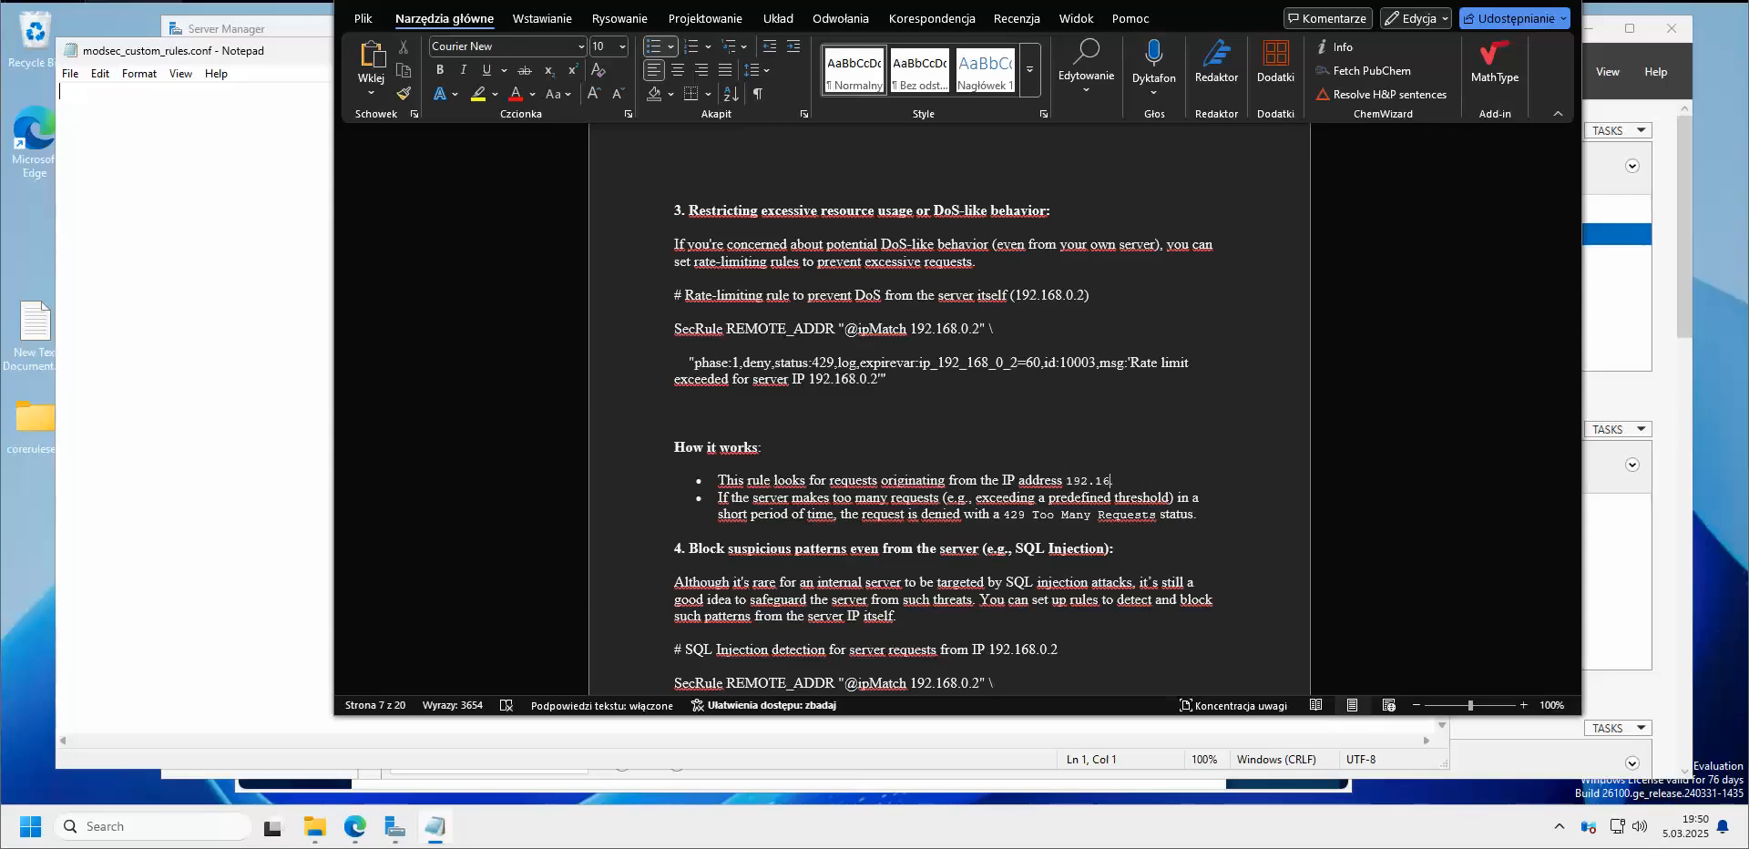
text(8.0.2)
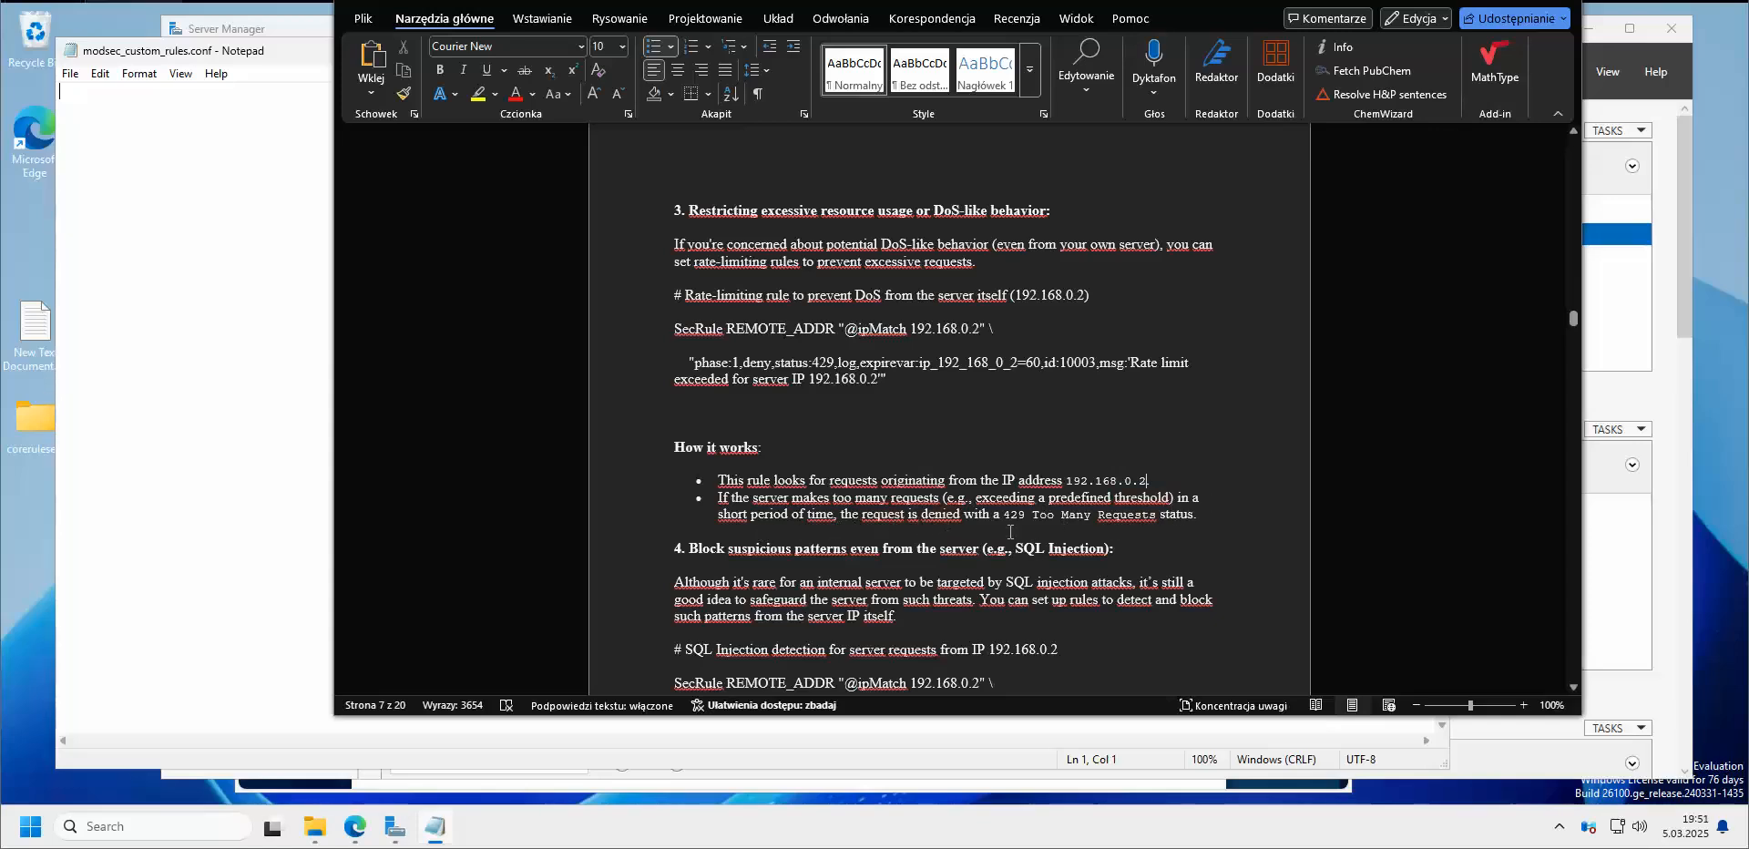
Examine section 4 on blocking SQL injection from the server, including its comment, the REMOTE_ADDR rule, and the chained ARGS|REQUEST_URI|REQUEST_BODY rule
scroll(1126, 547, down, 1)
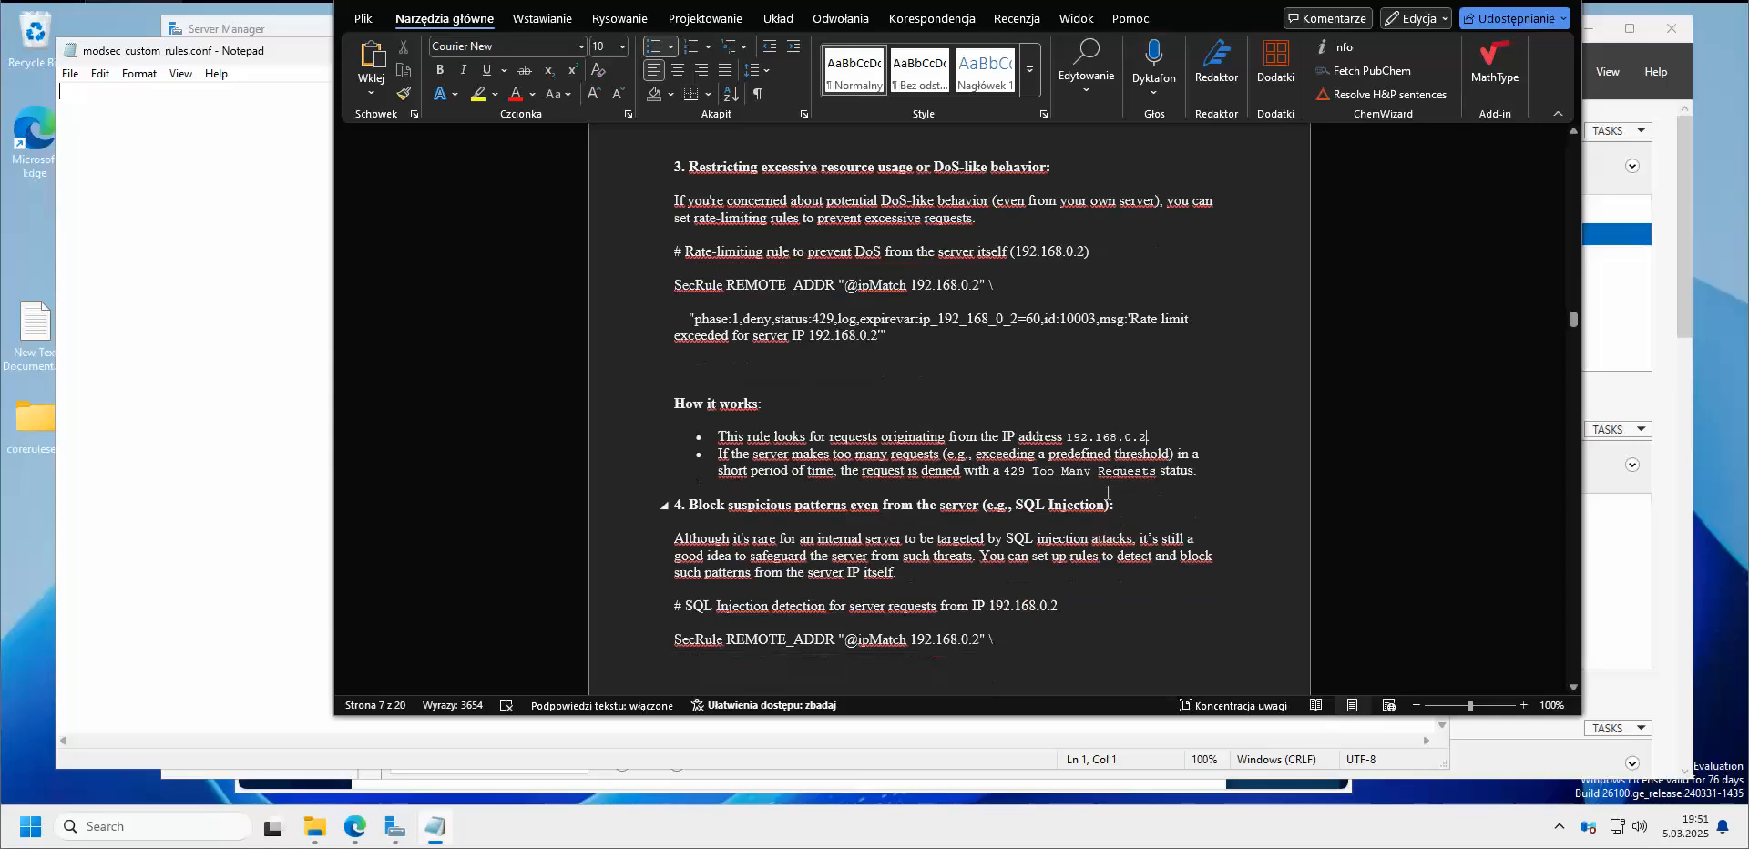
scroll(1175, 465, down, 3)
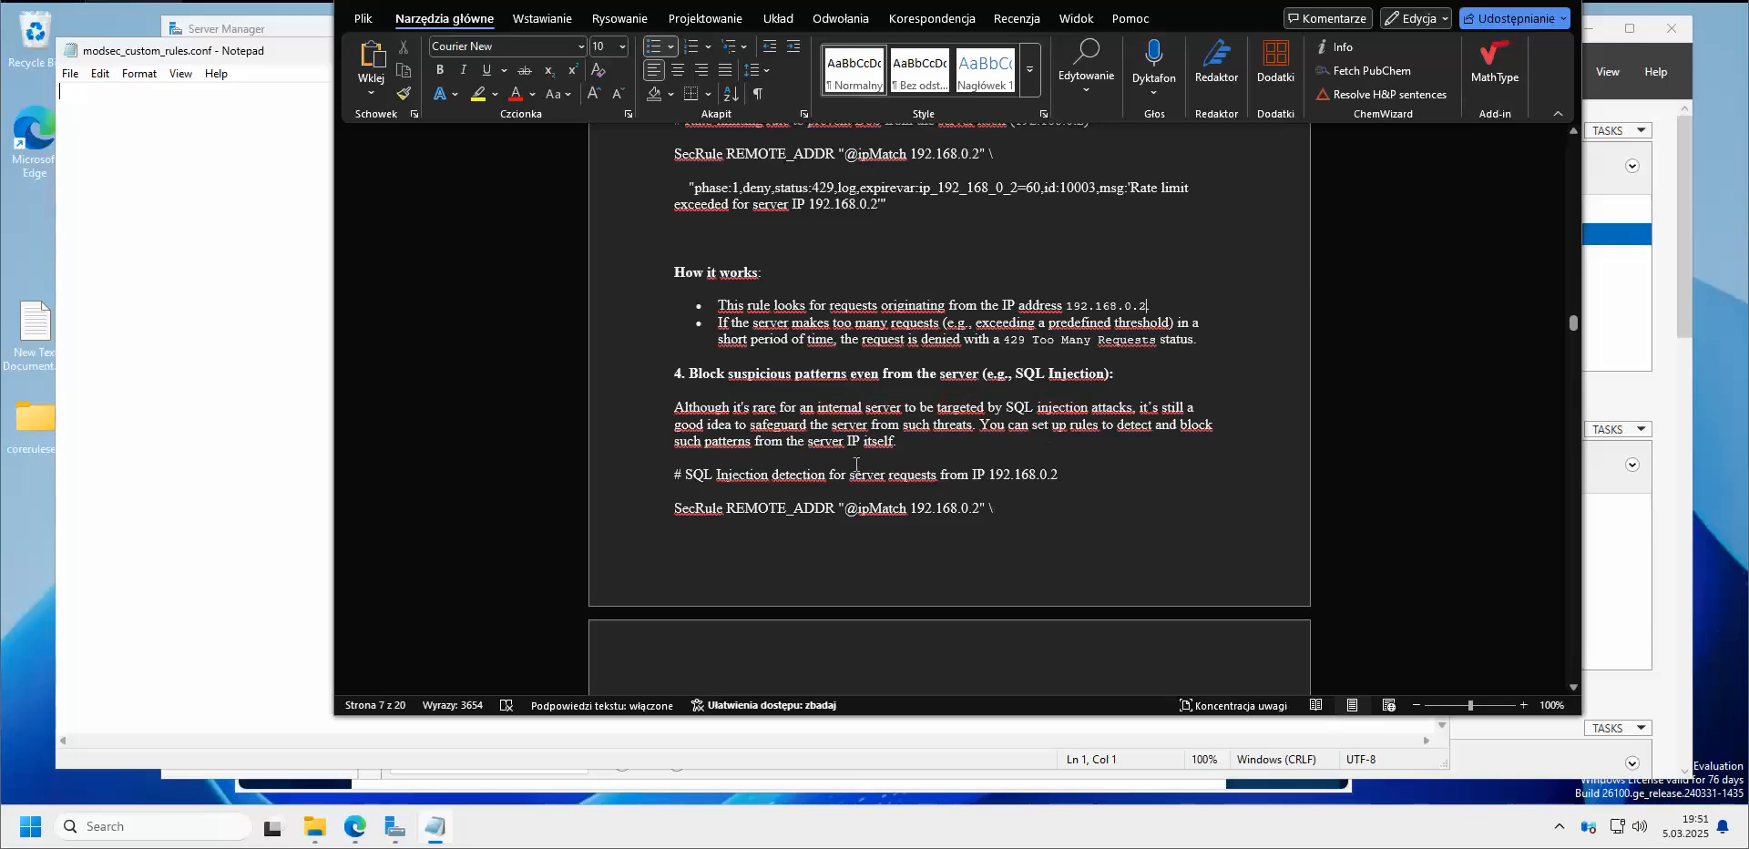
scroll(853, 490, down, 1)
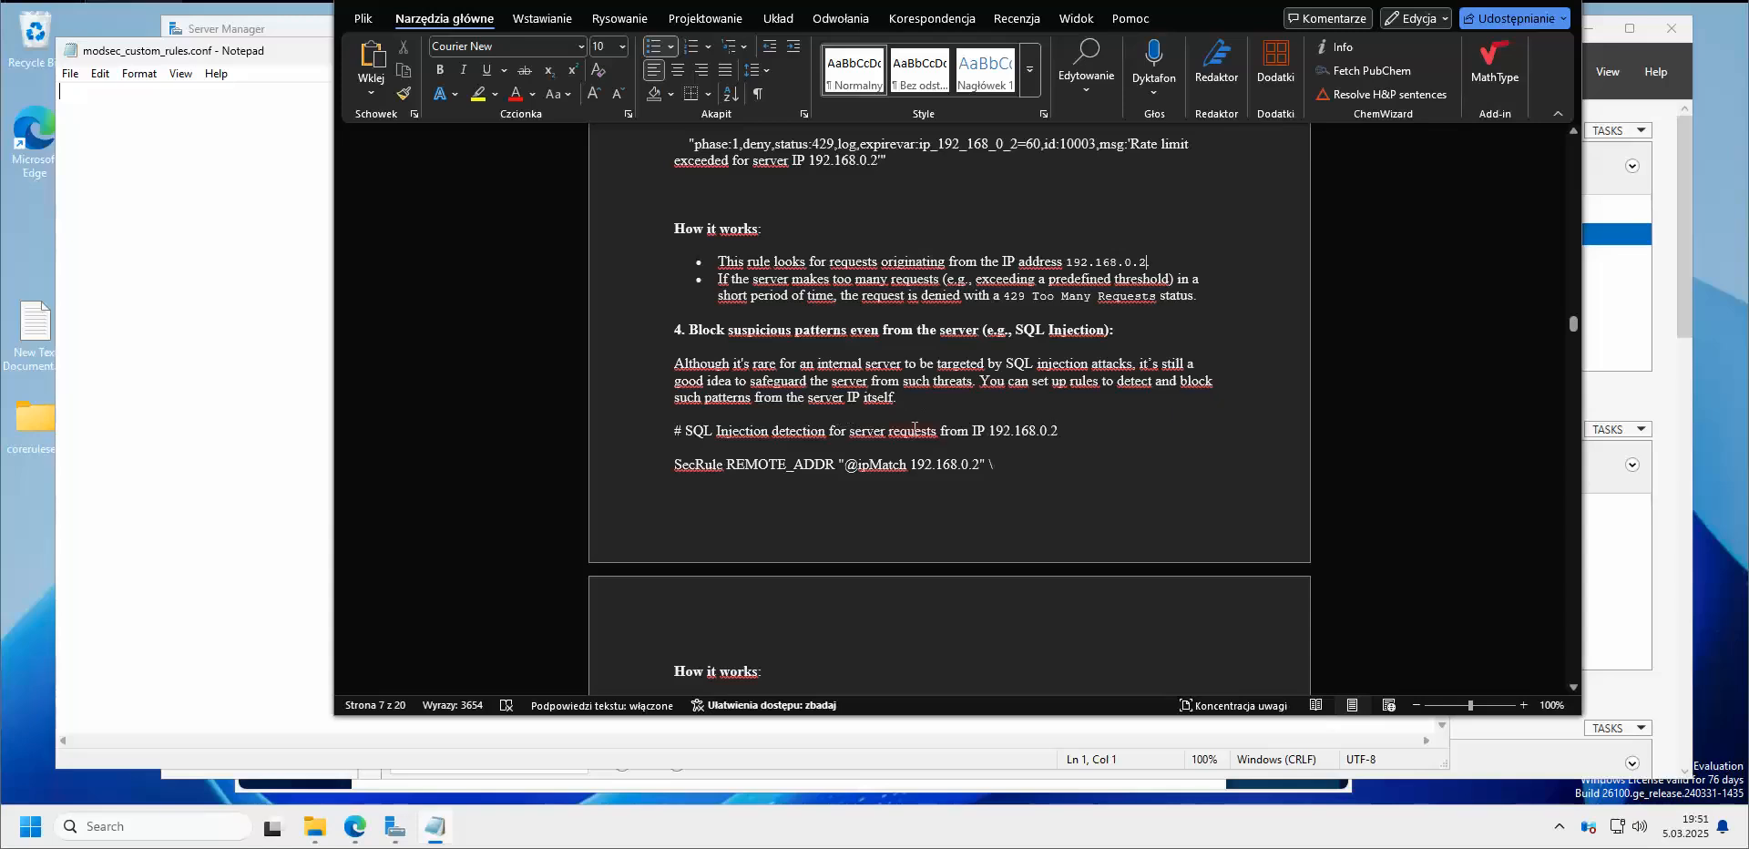
scroll(1072, 402, down, 3)
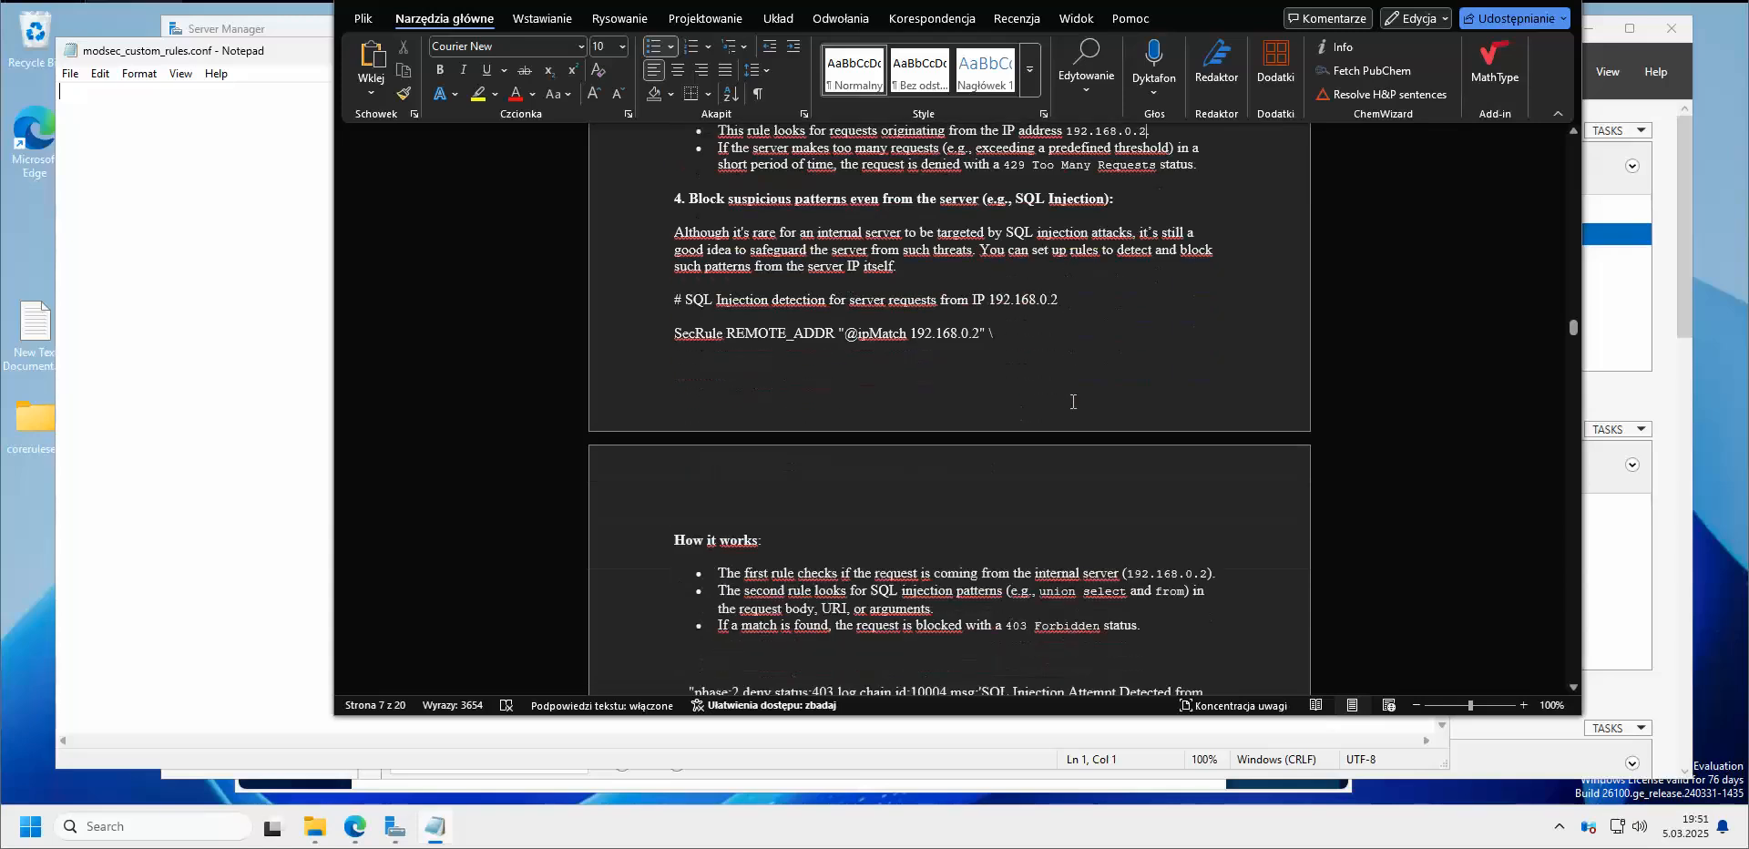
drag(672, 301, 1067, 308)
click(1086, 347)
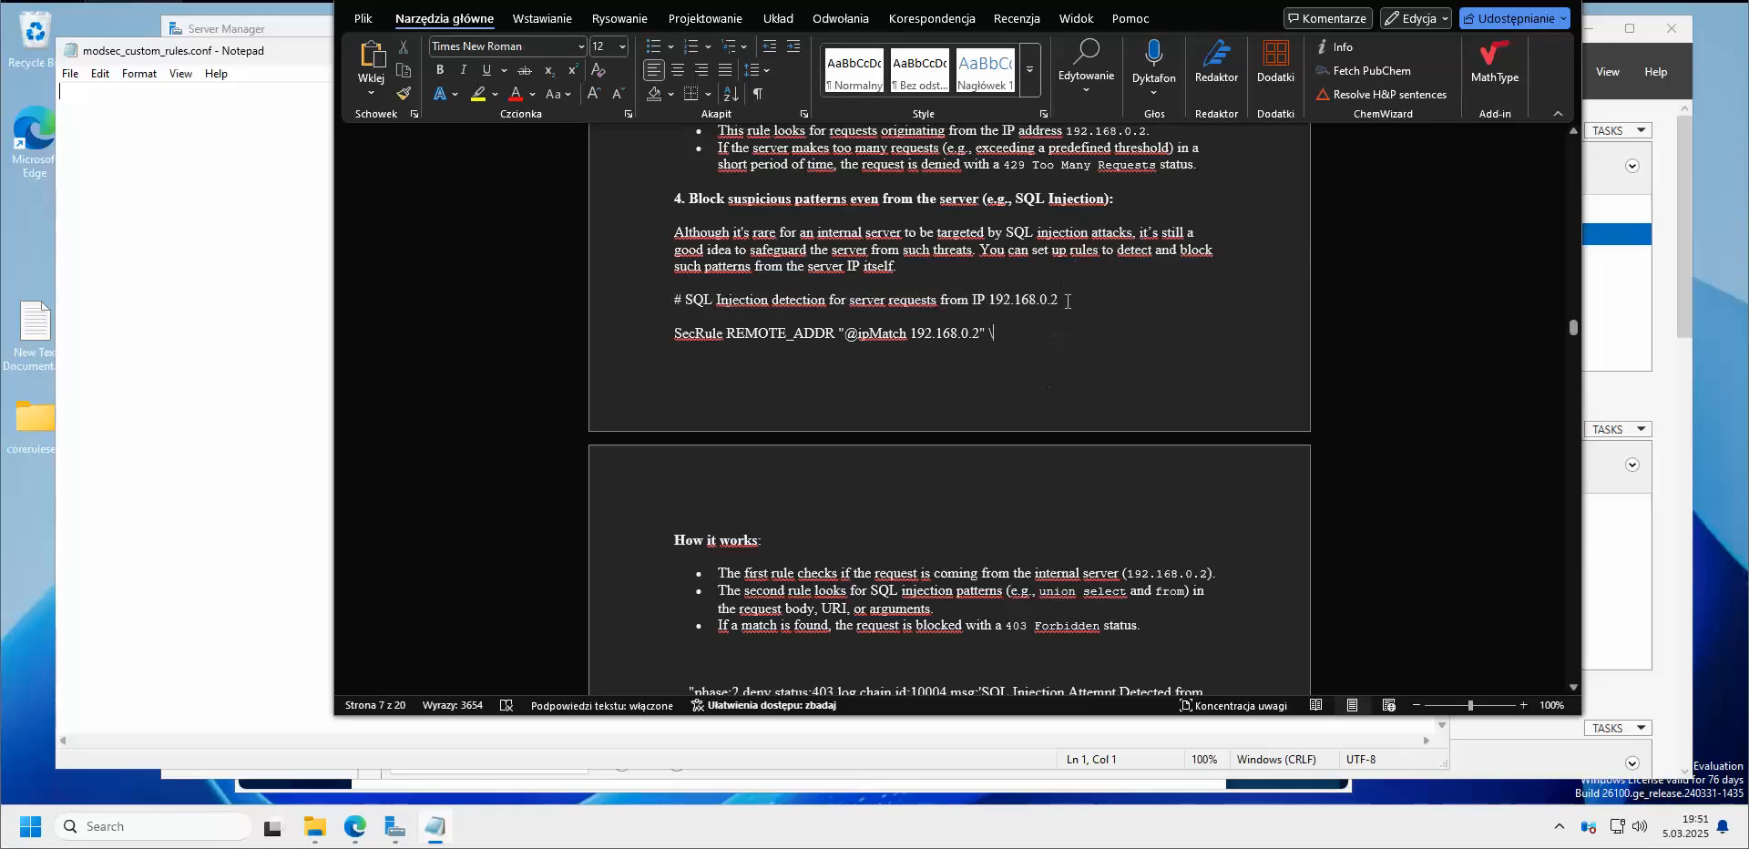
drag(1066, 301, 976, 301)
click(1059, 371)
scroll(1052, 369, down, 2)
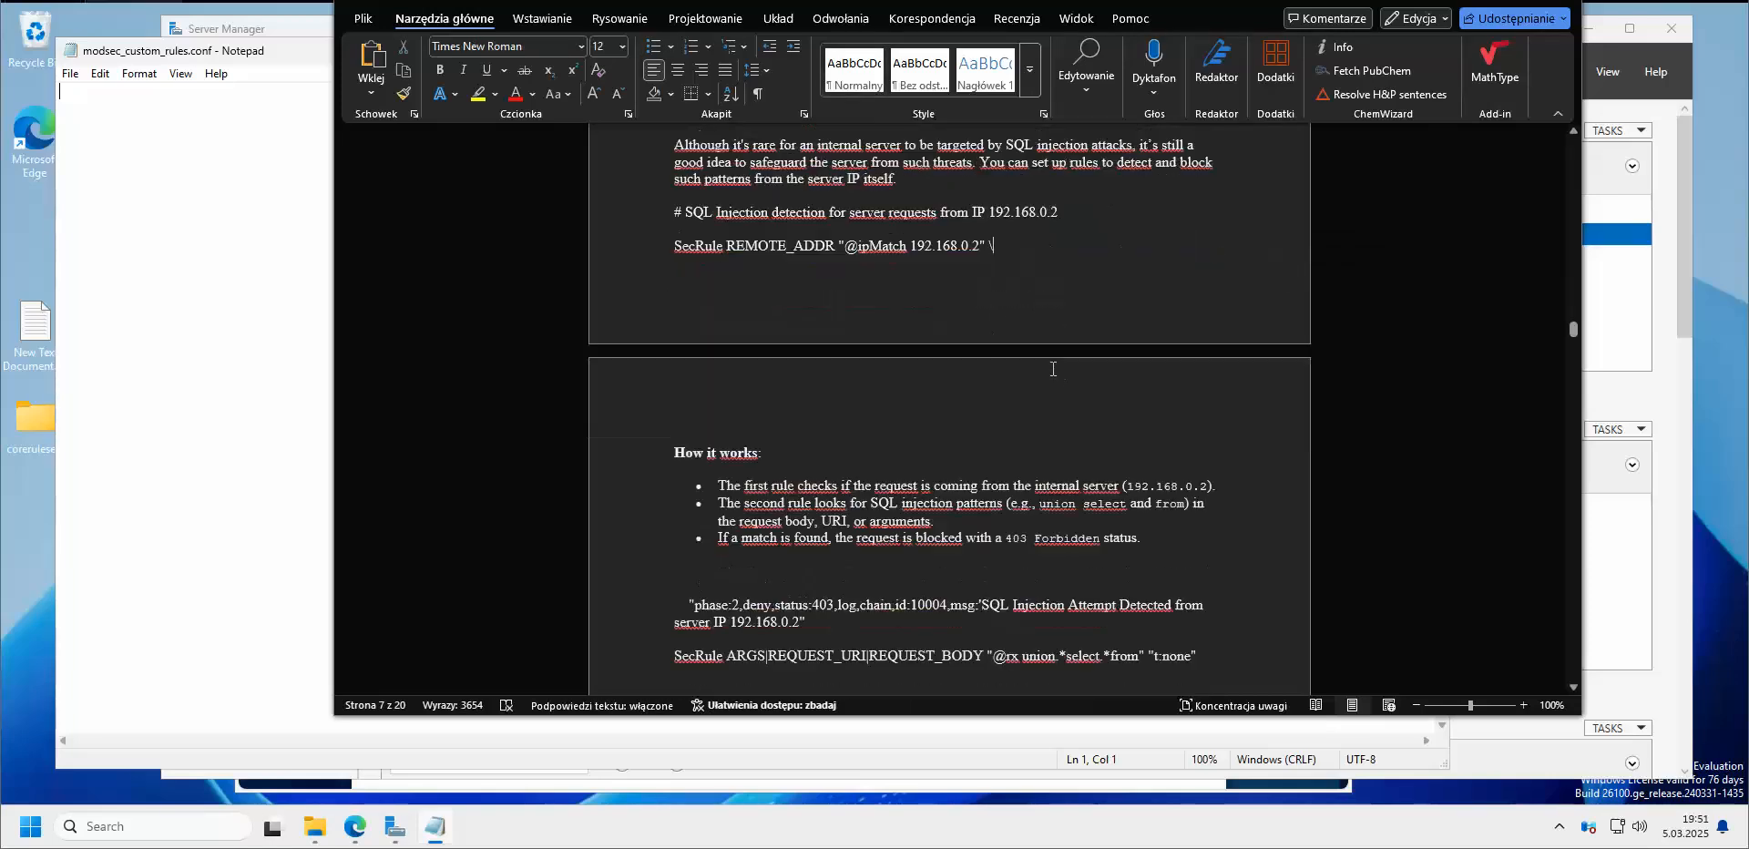
scroll(1029, 401, down, 1)
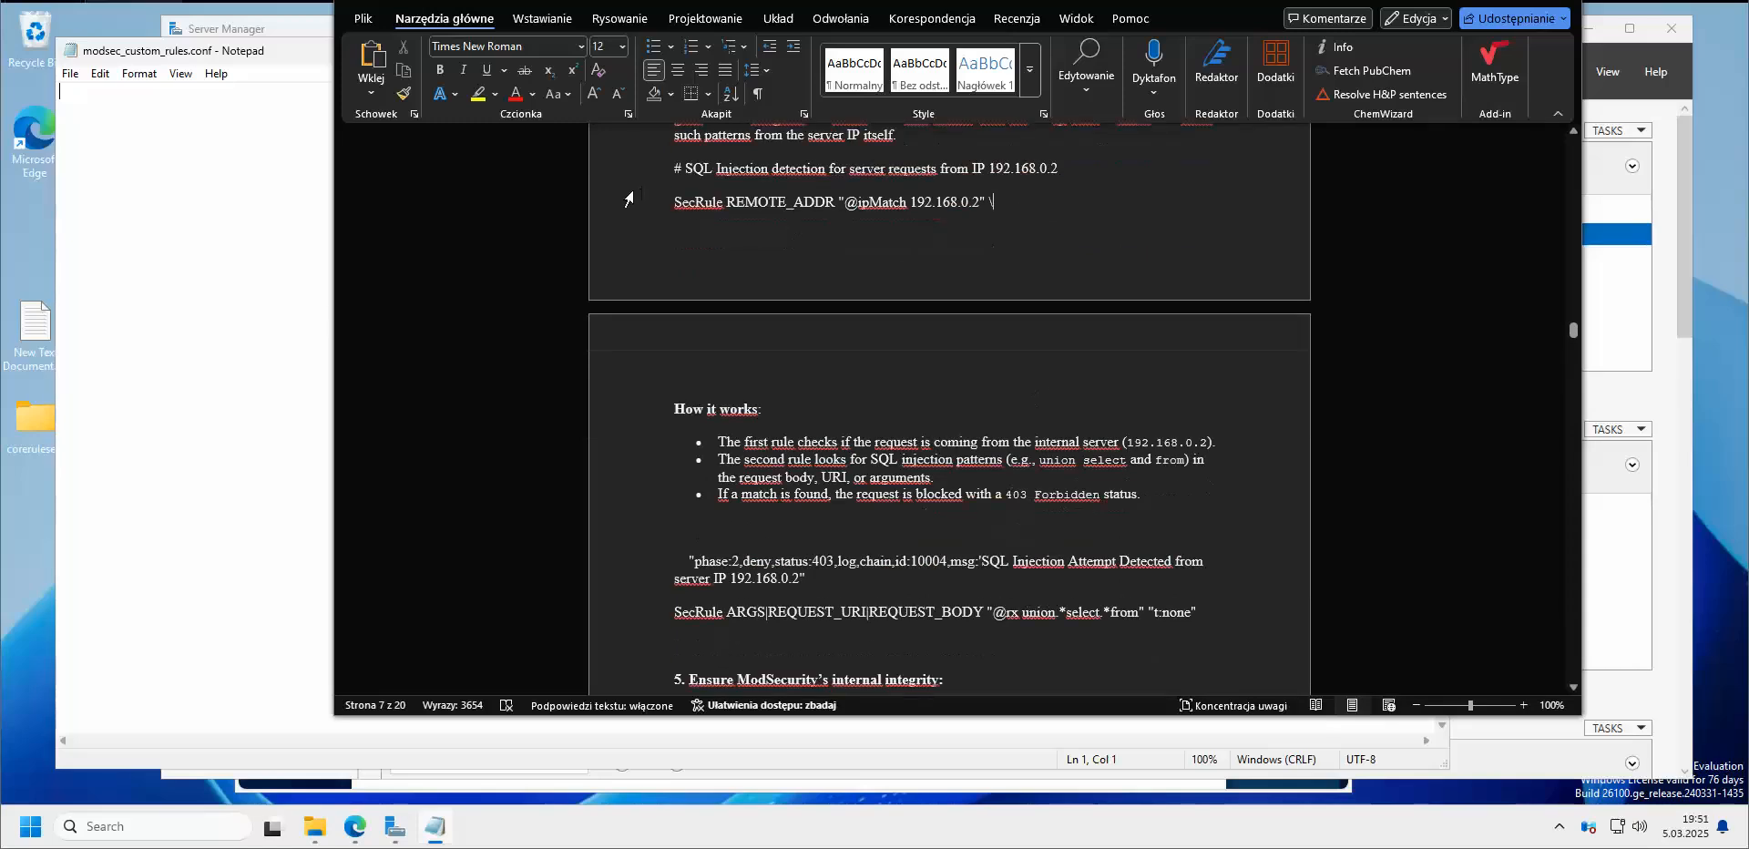
drag(1025, 203, 674, 207)
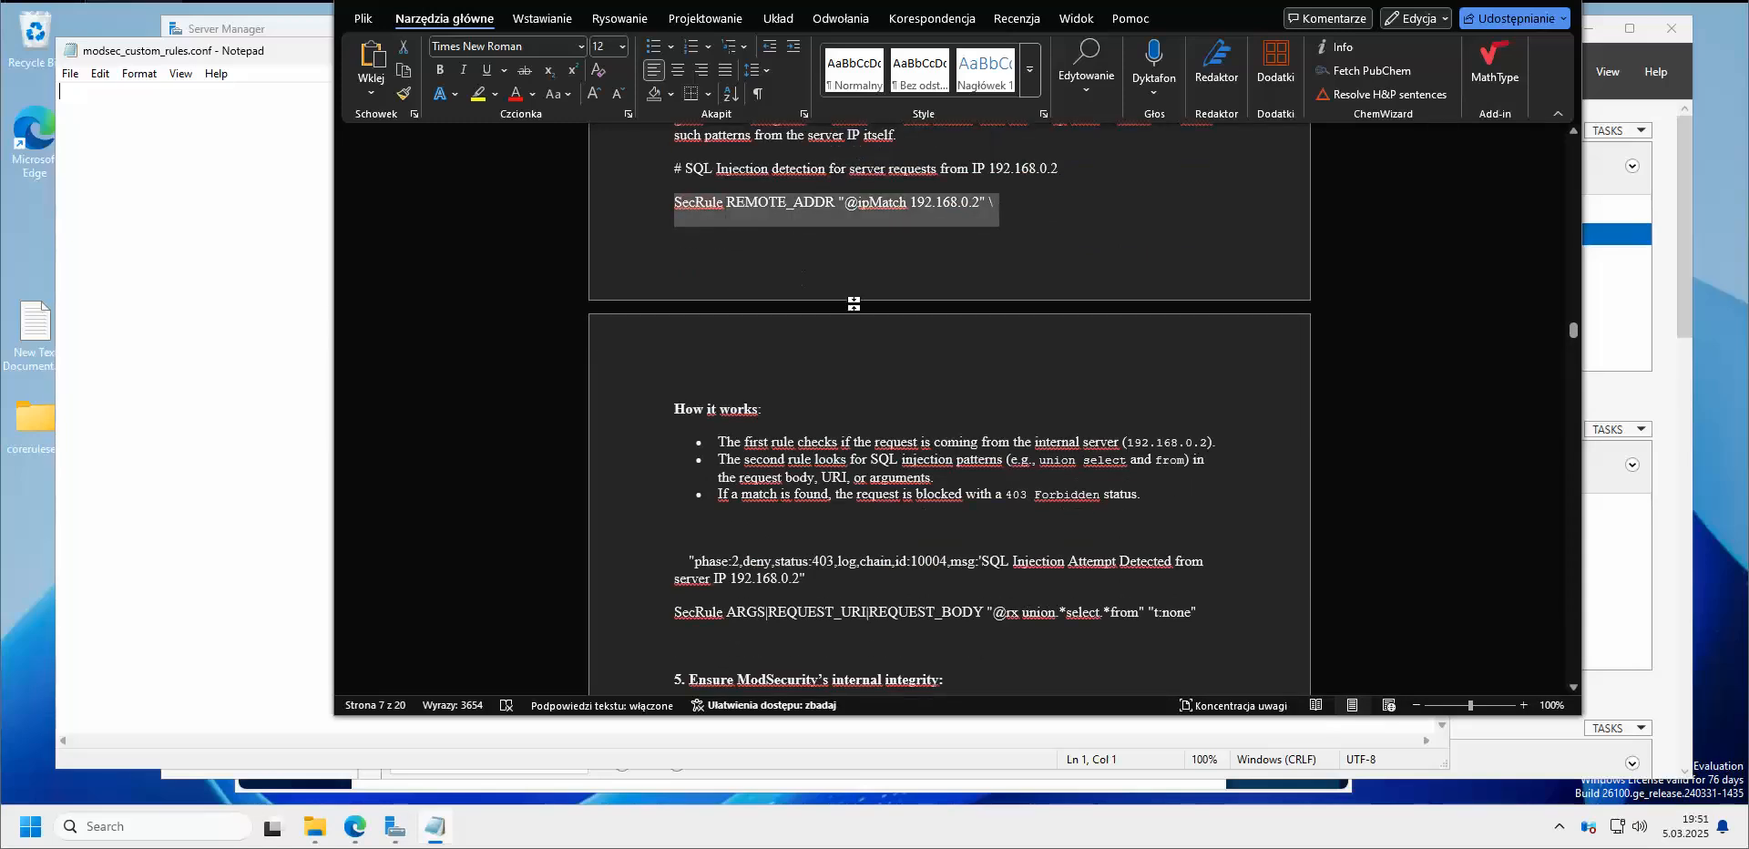
right_click(875, 203)
right_click(728, 409)
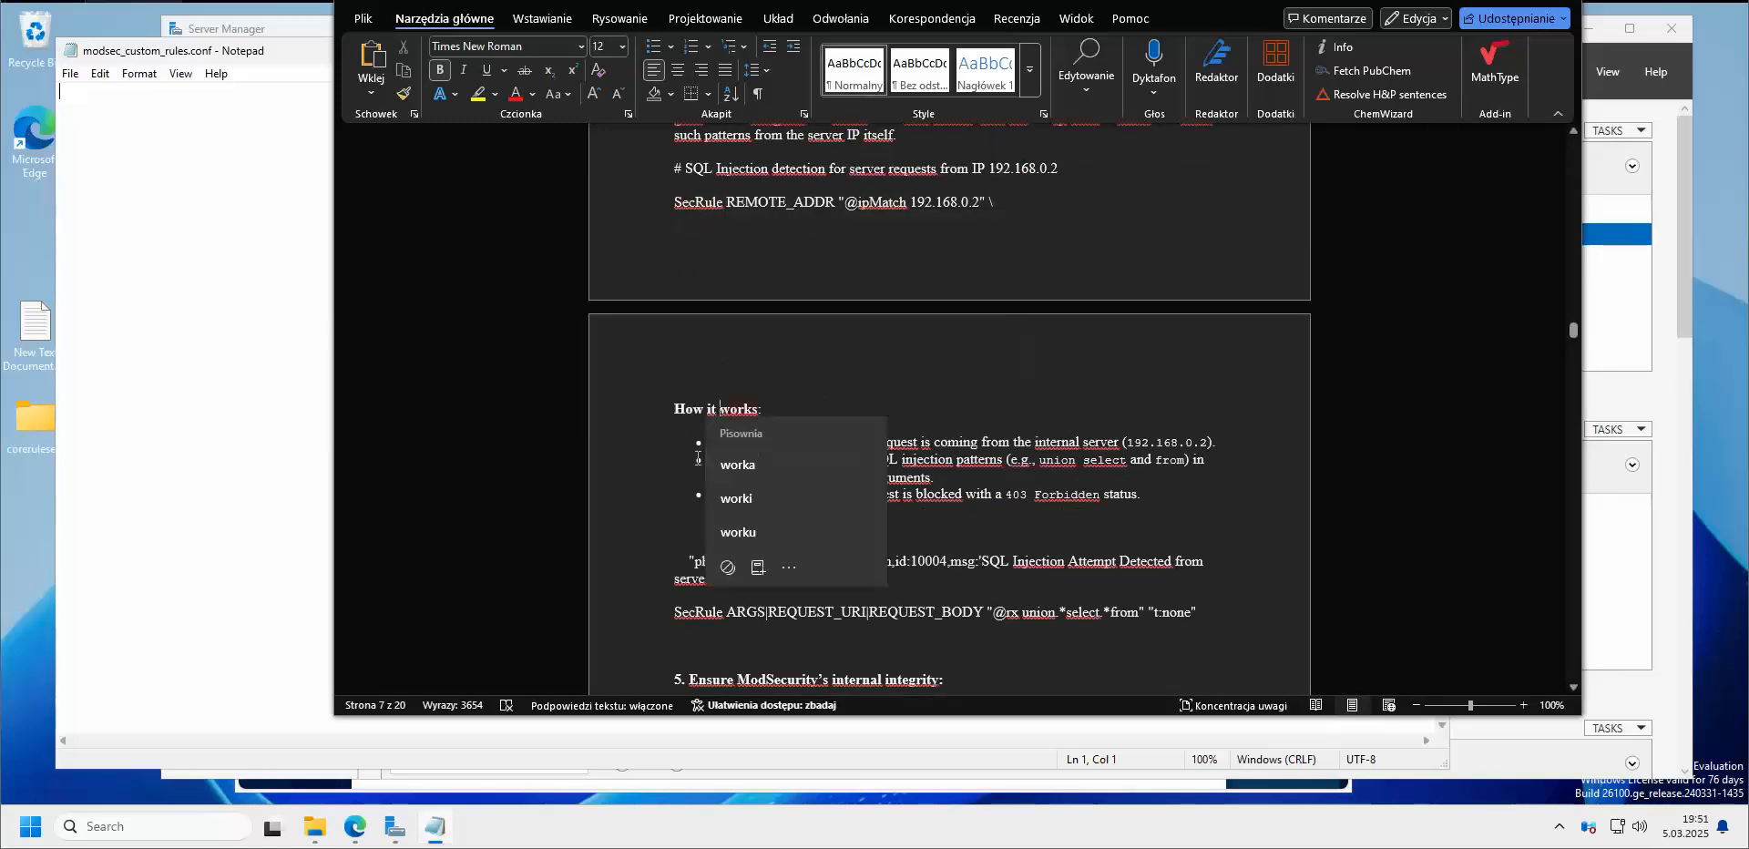
click(697, 458)
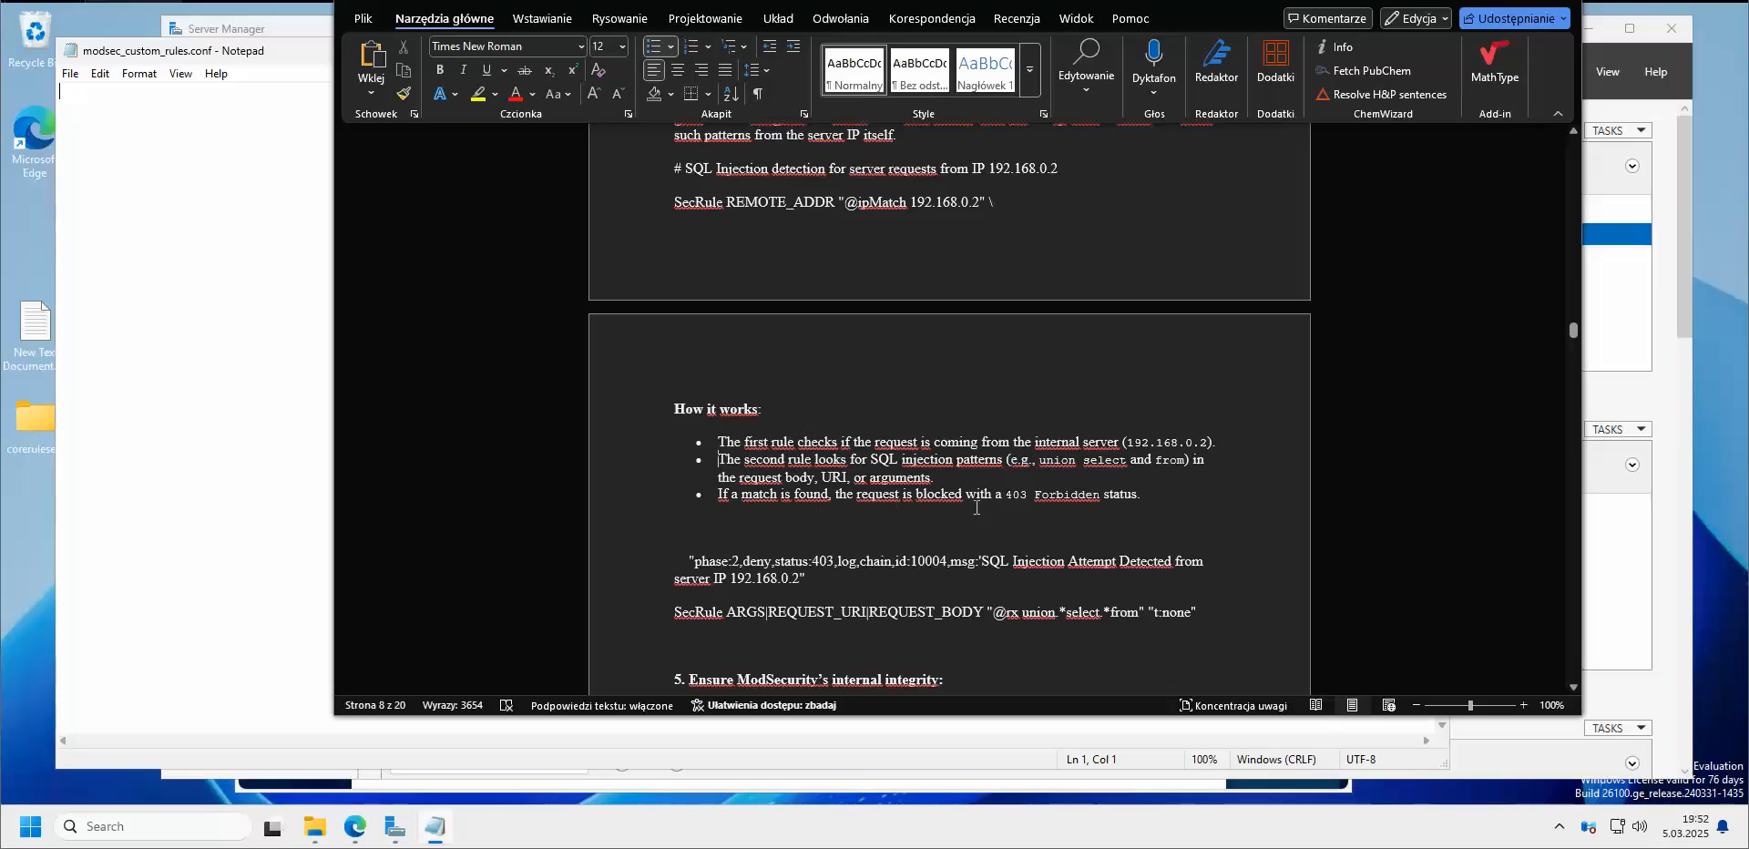
scroll(1228, 538, down, 1)
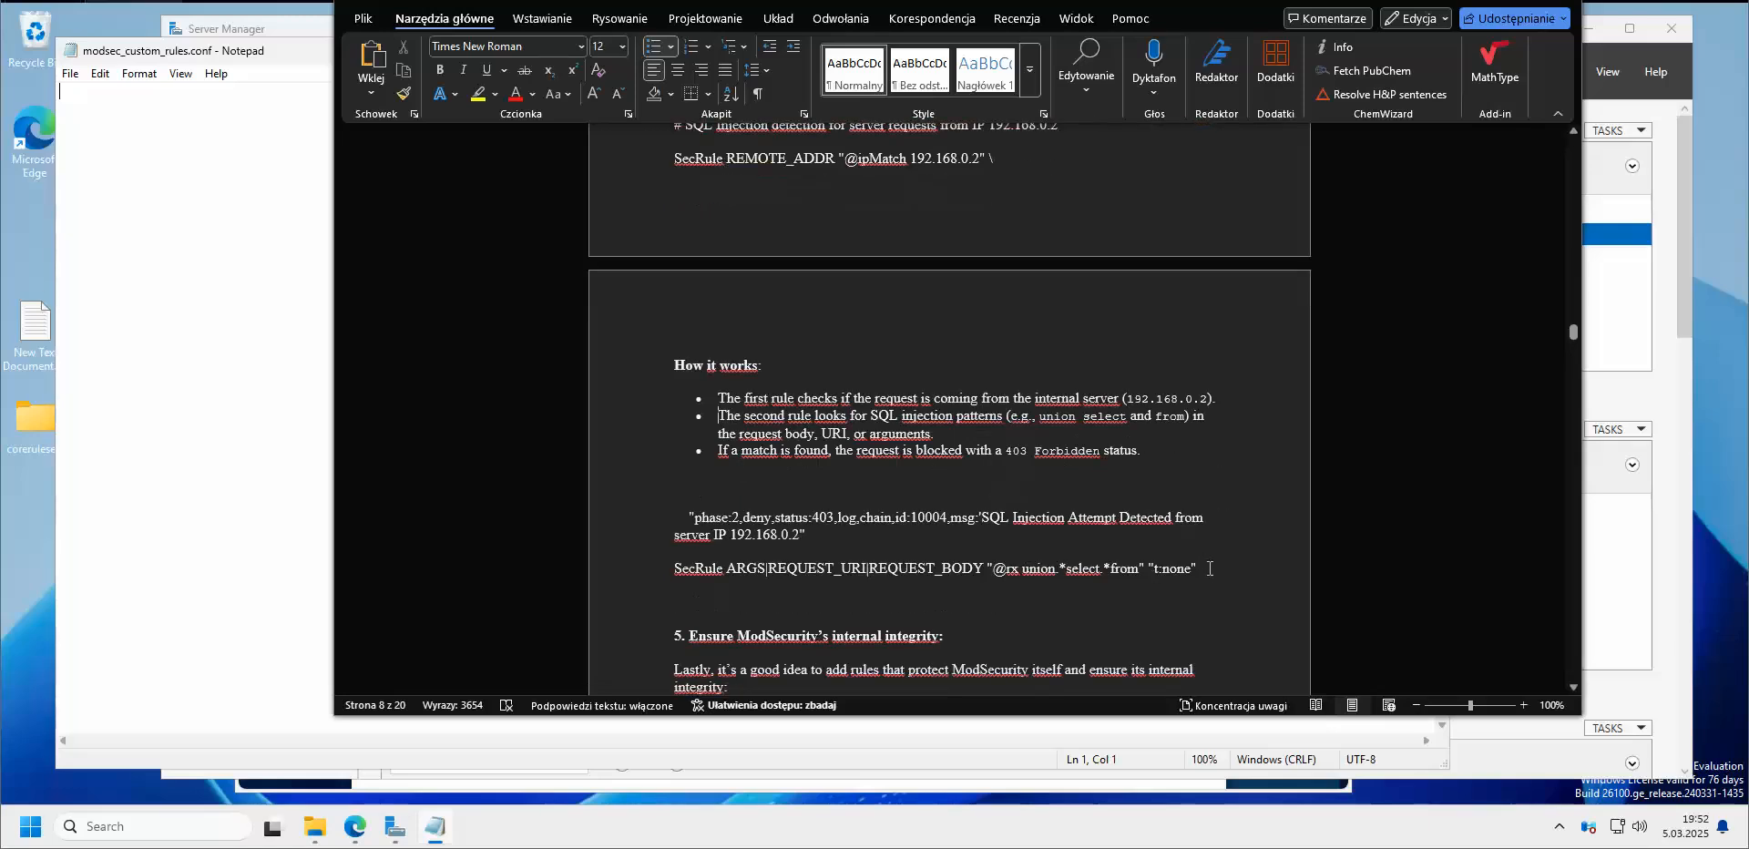
drag(1210, 568, 692, 518)
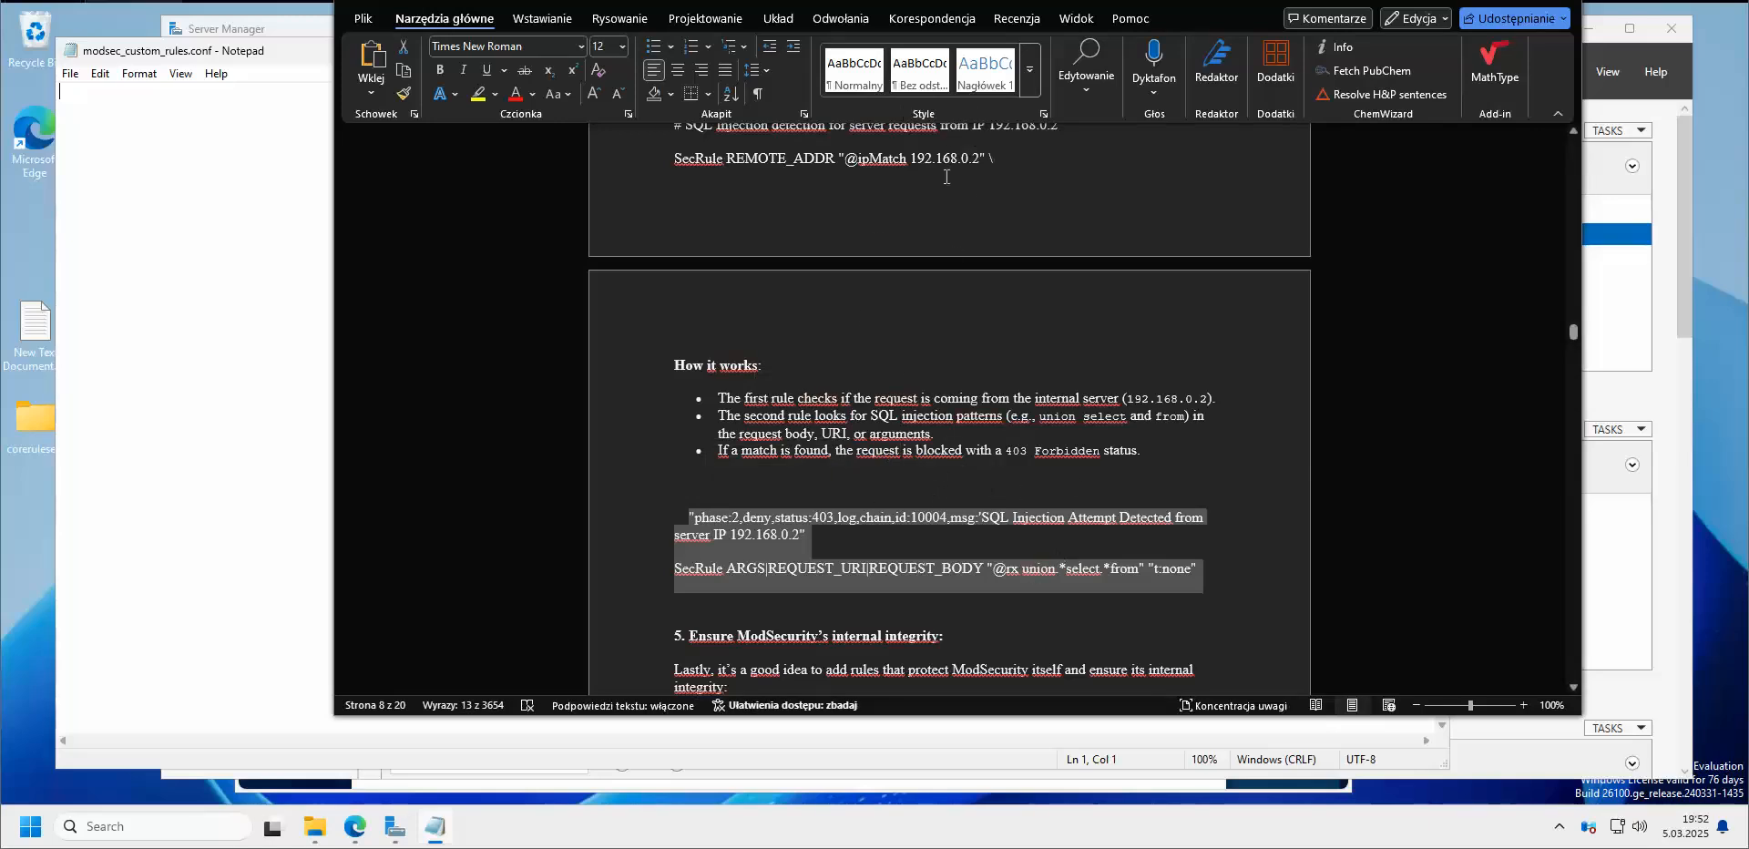
drag(957, 160, 675, 160)
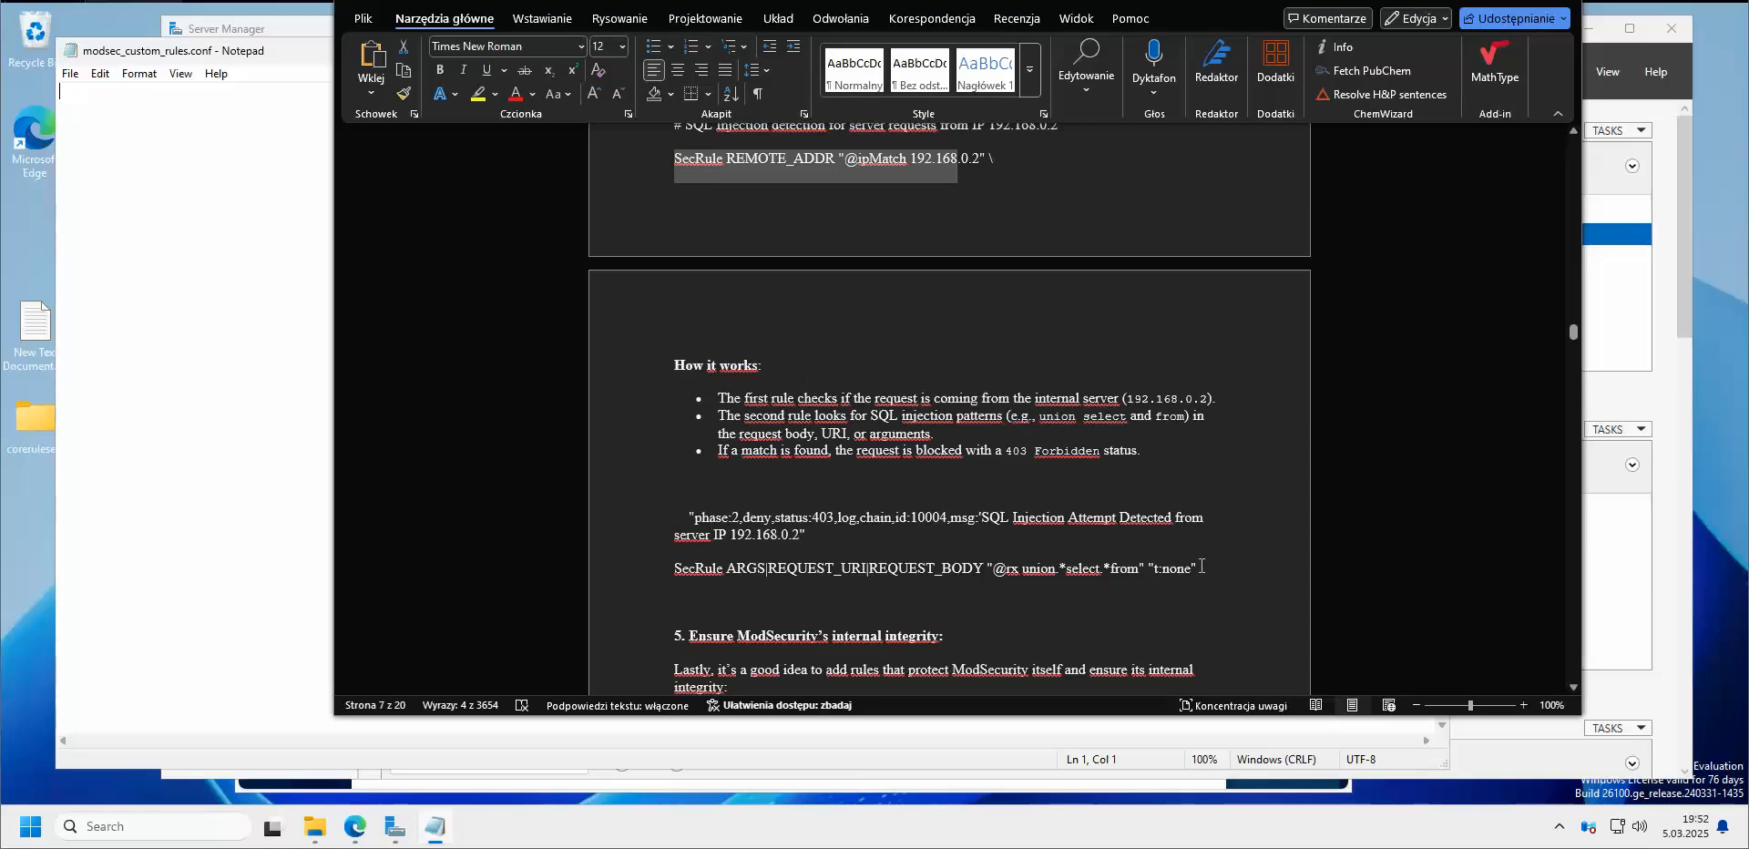
drag(1203, 569, 690, 580)
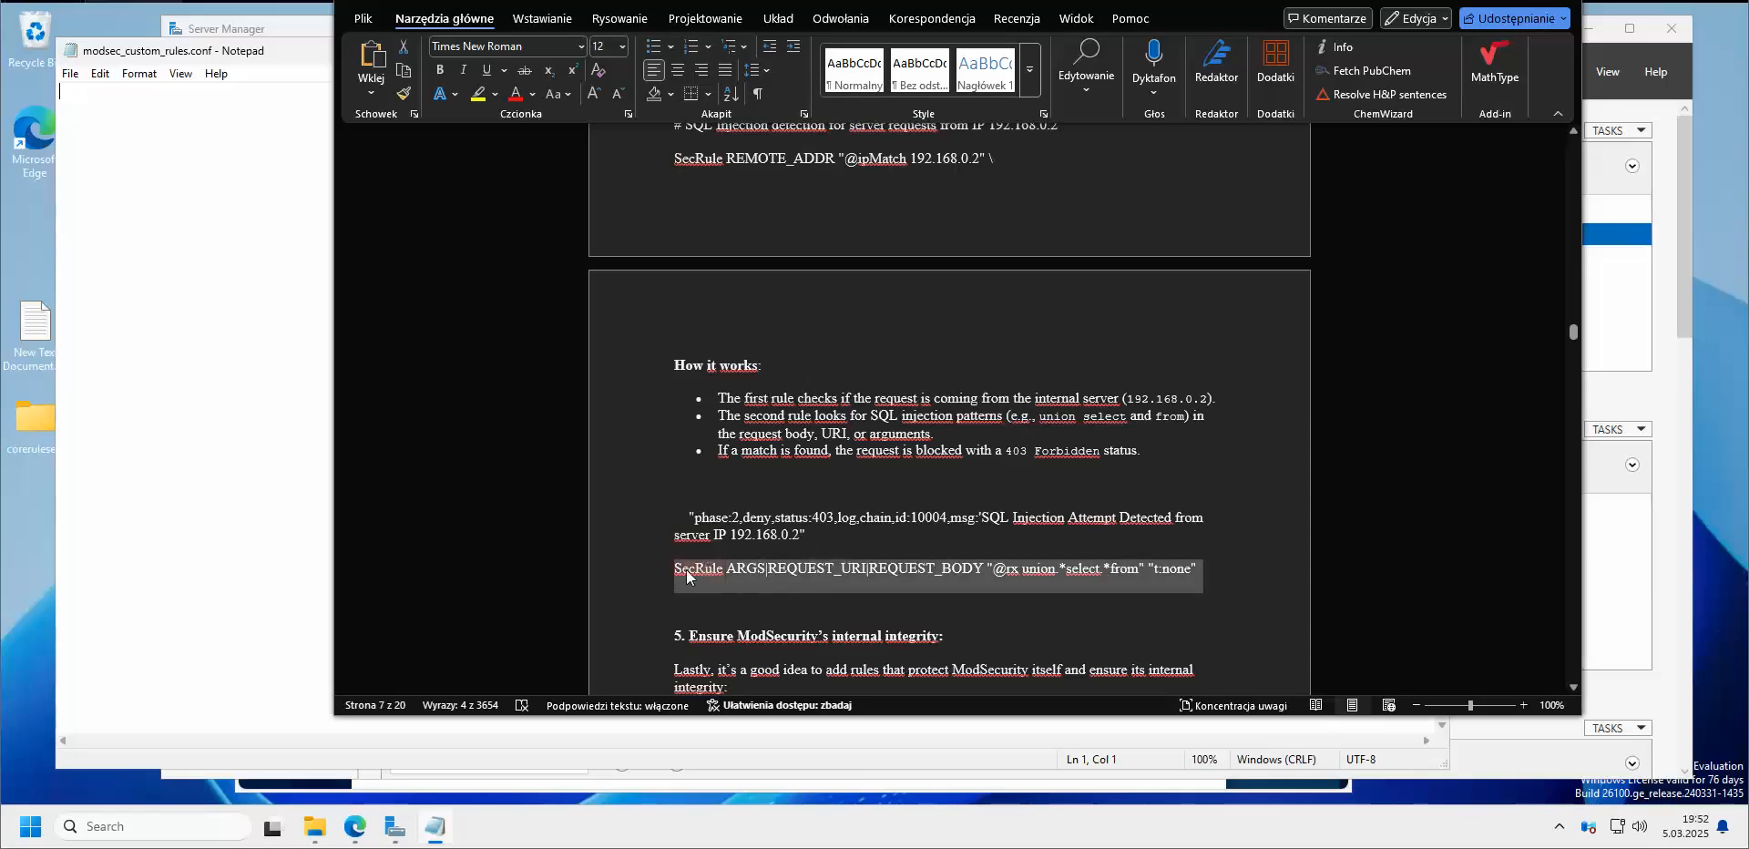
click(1258, 514)
Read section 5 on ModSecurity's internal integrity and section 6 on blocking path traversal attacks
scroll(1256, 492, down, 2)
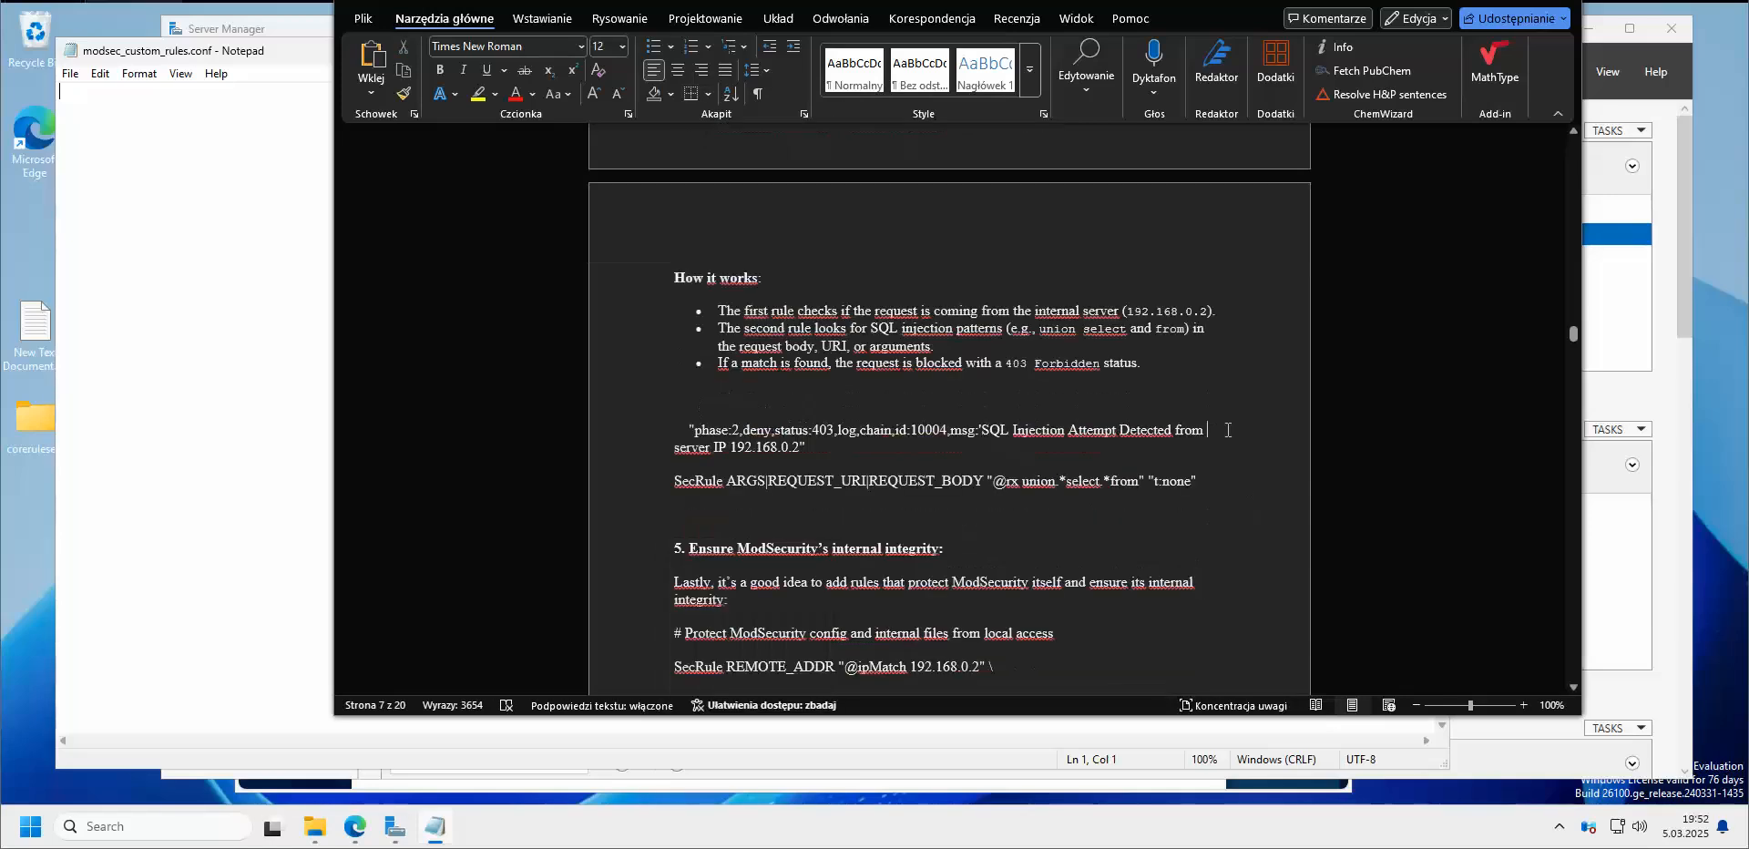
scroll(1247, 446, down, 3)
scroll(1247, 446, down, 2)
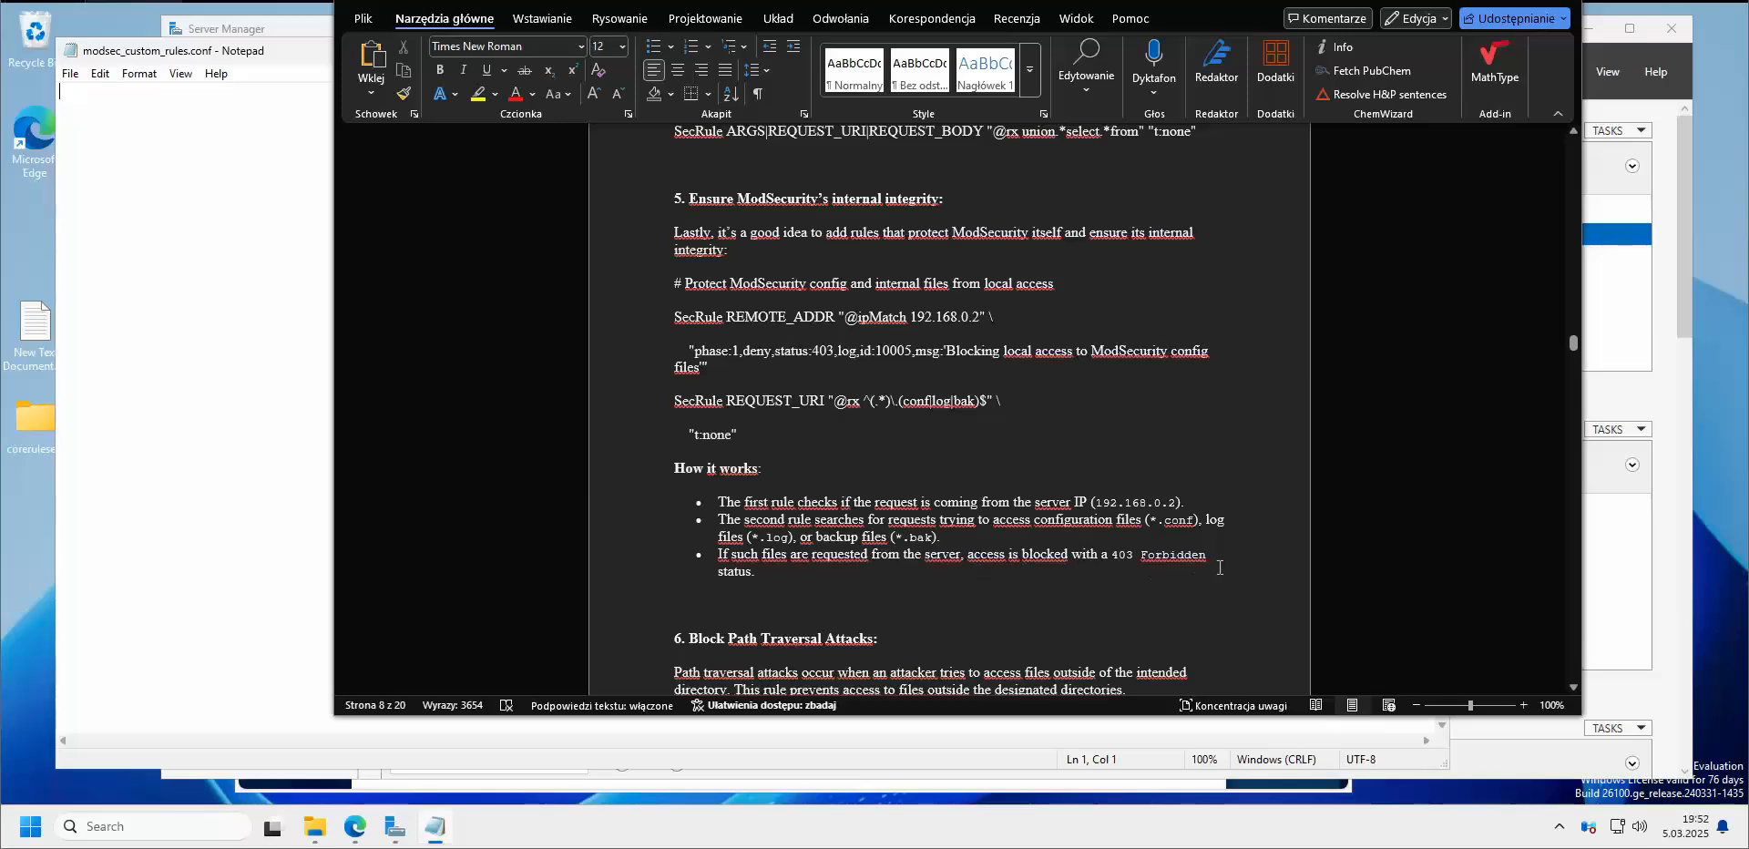
scroll(1175, 326, down, 7)
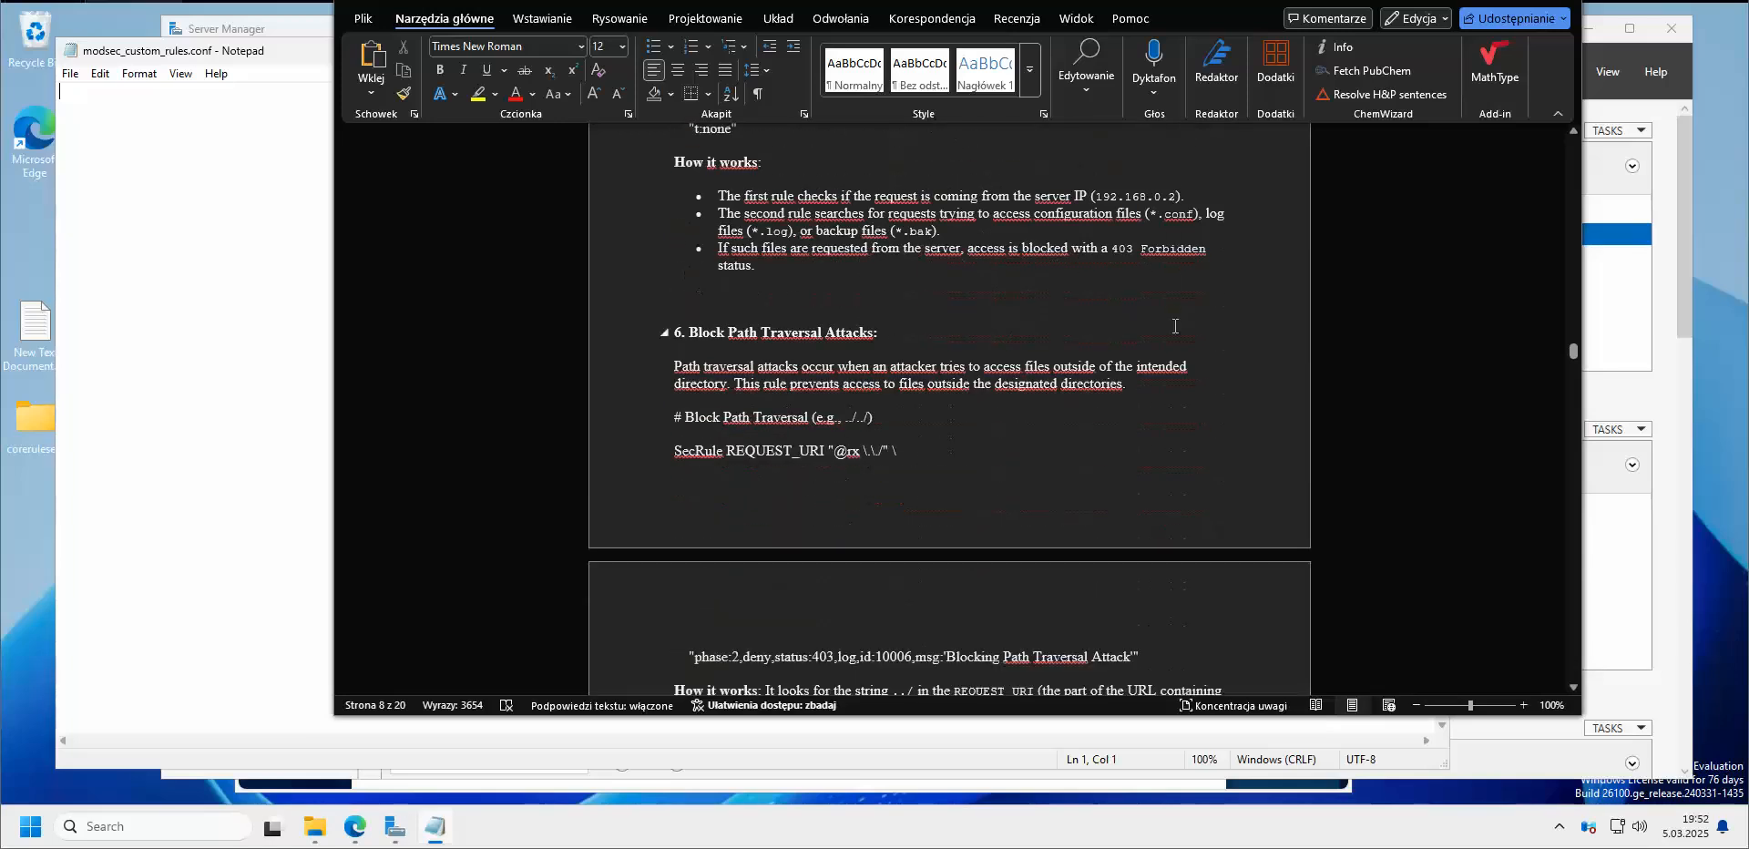
scroll(1174, 326, down, 2)
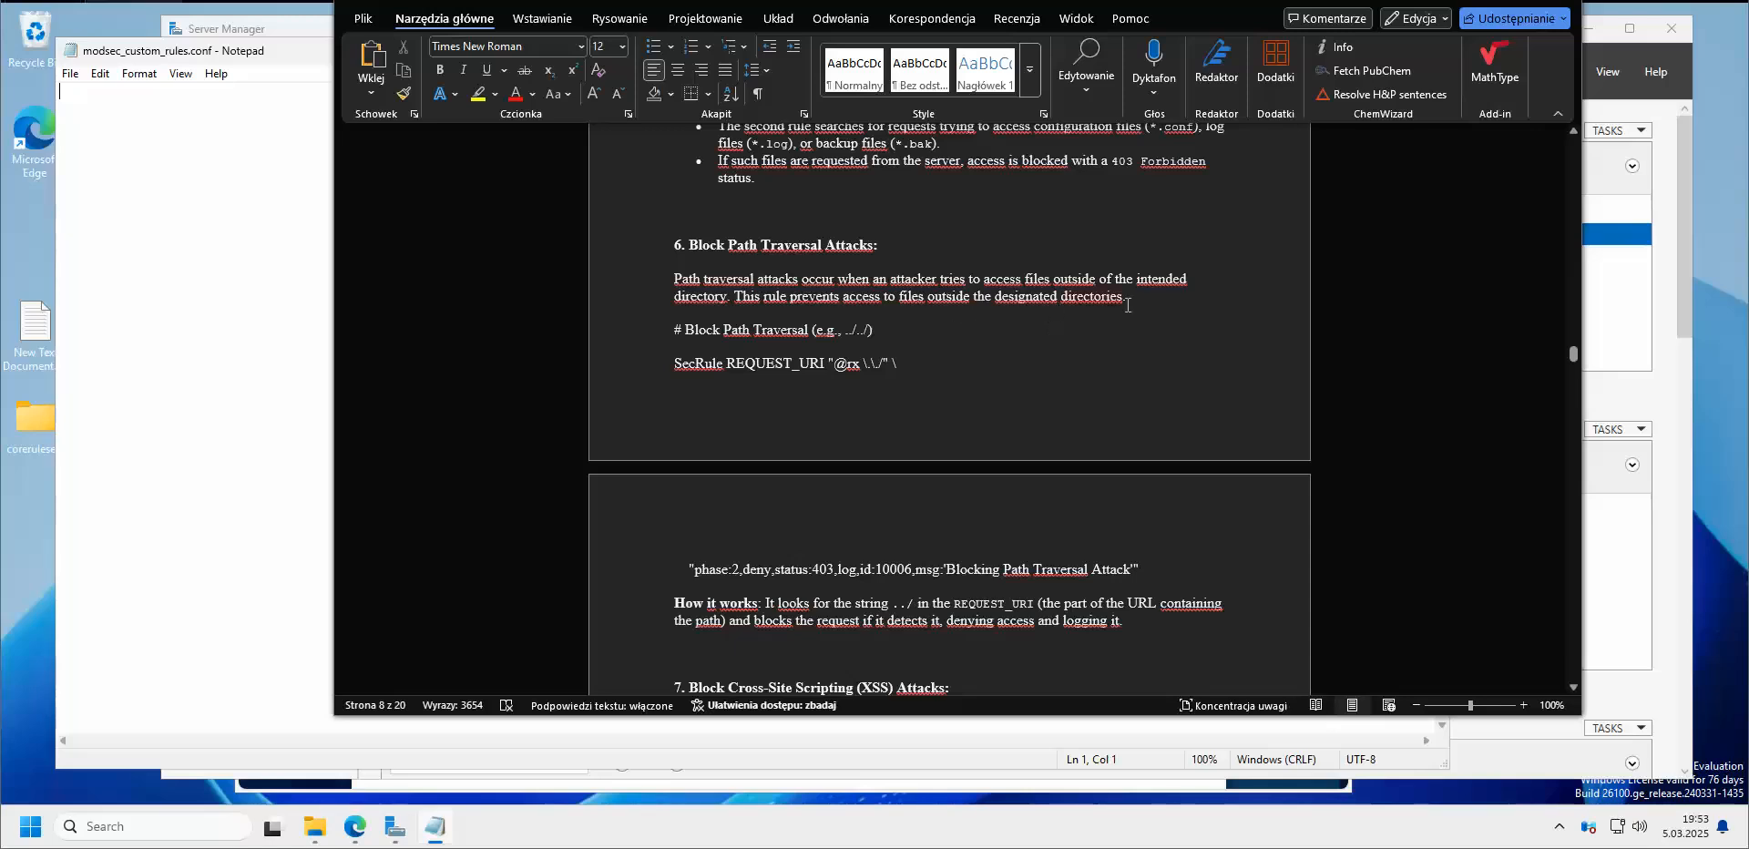
Read the path traversal rule in section 6 and the cross-site scripting rule in section 7, including their How it works explanations
scroll(1179, 334, down, 1)
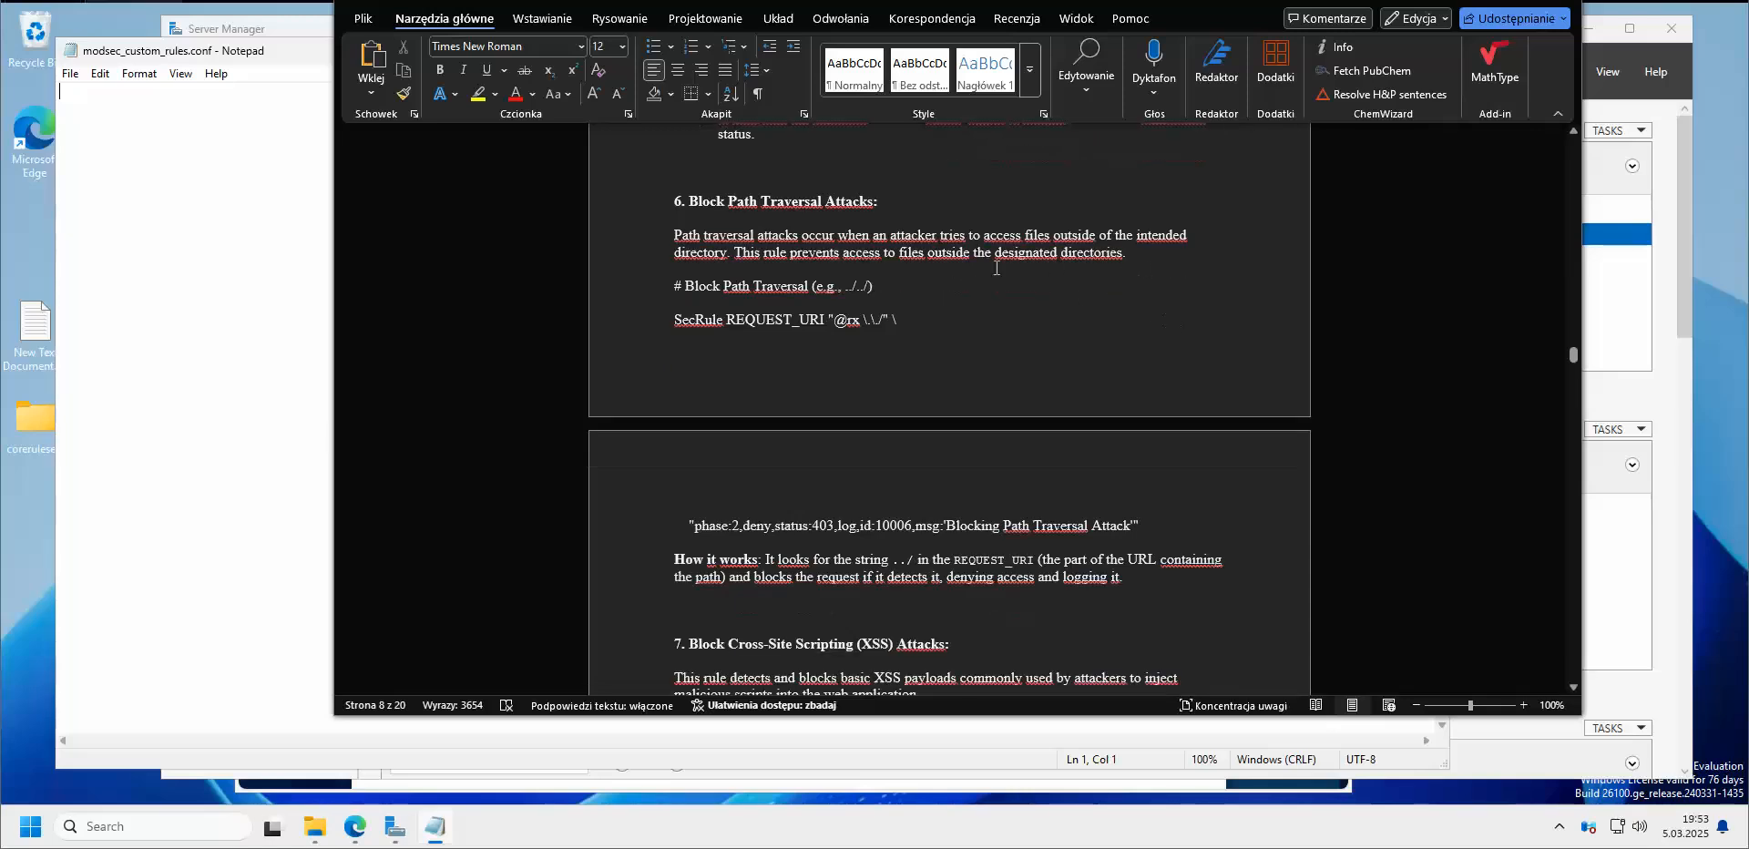
scroll(1113, 269, down, 2)
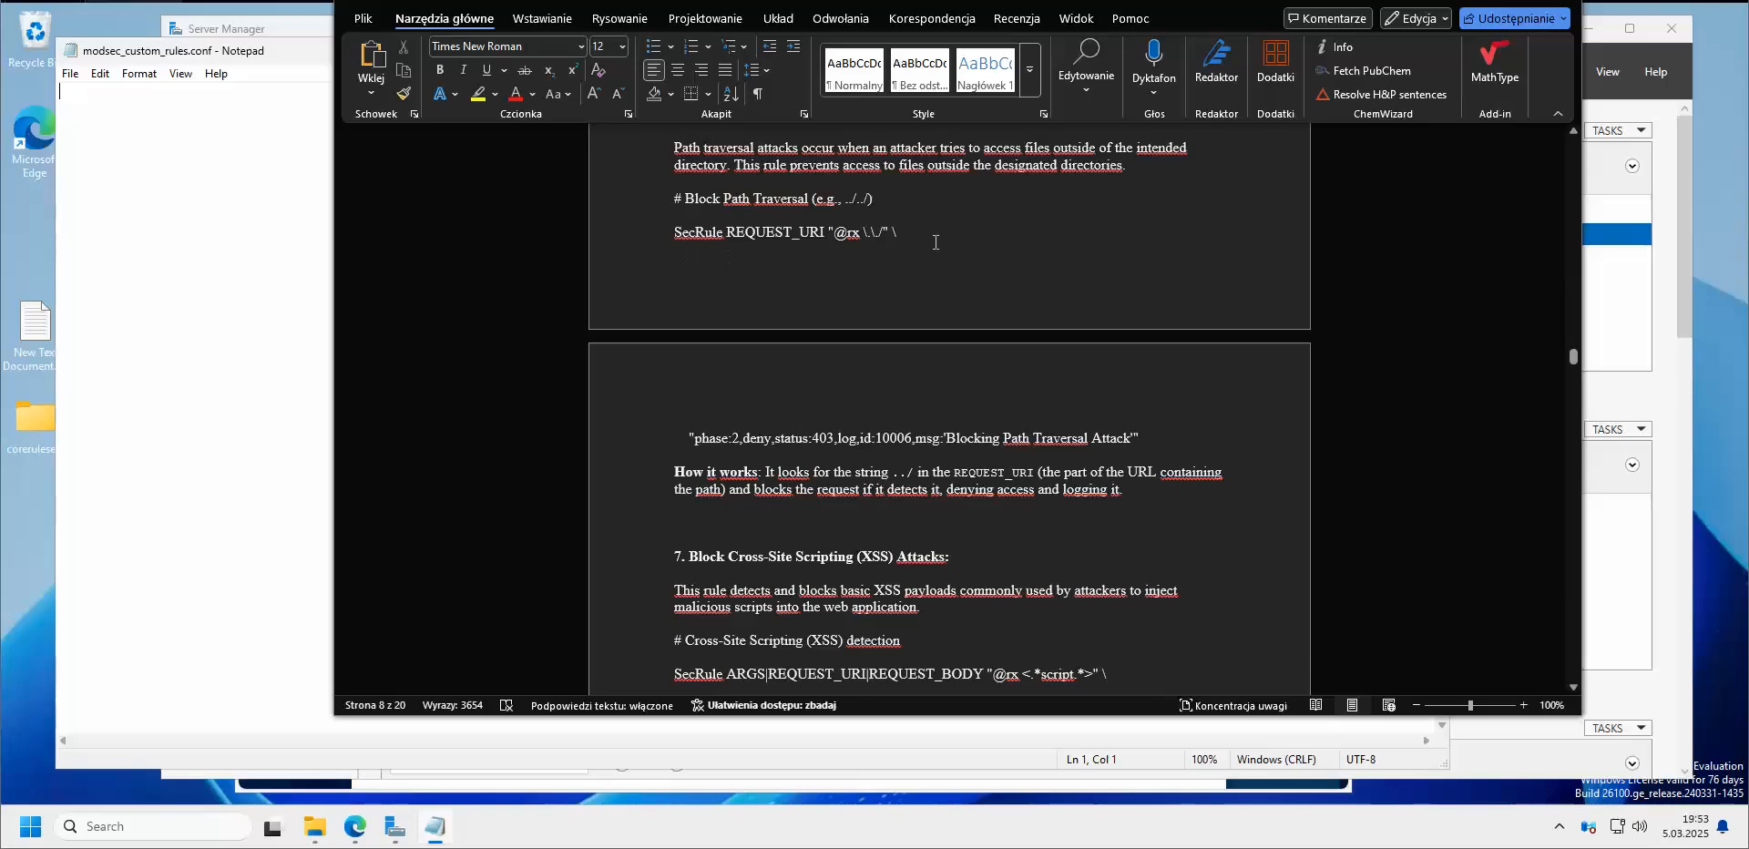
scroll(872, 290, down, 2)
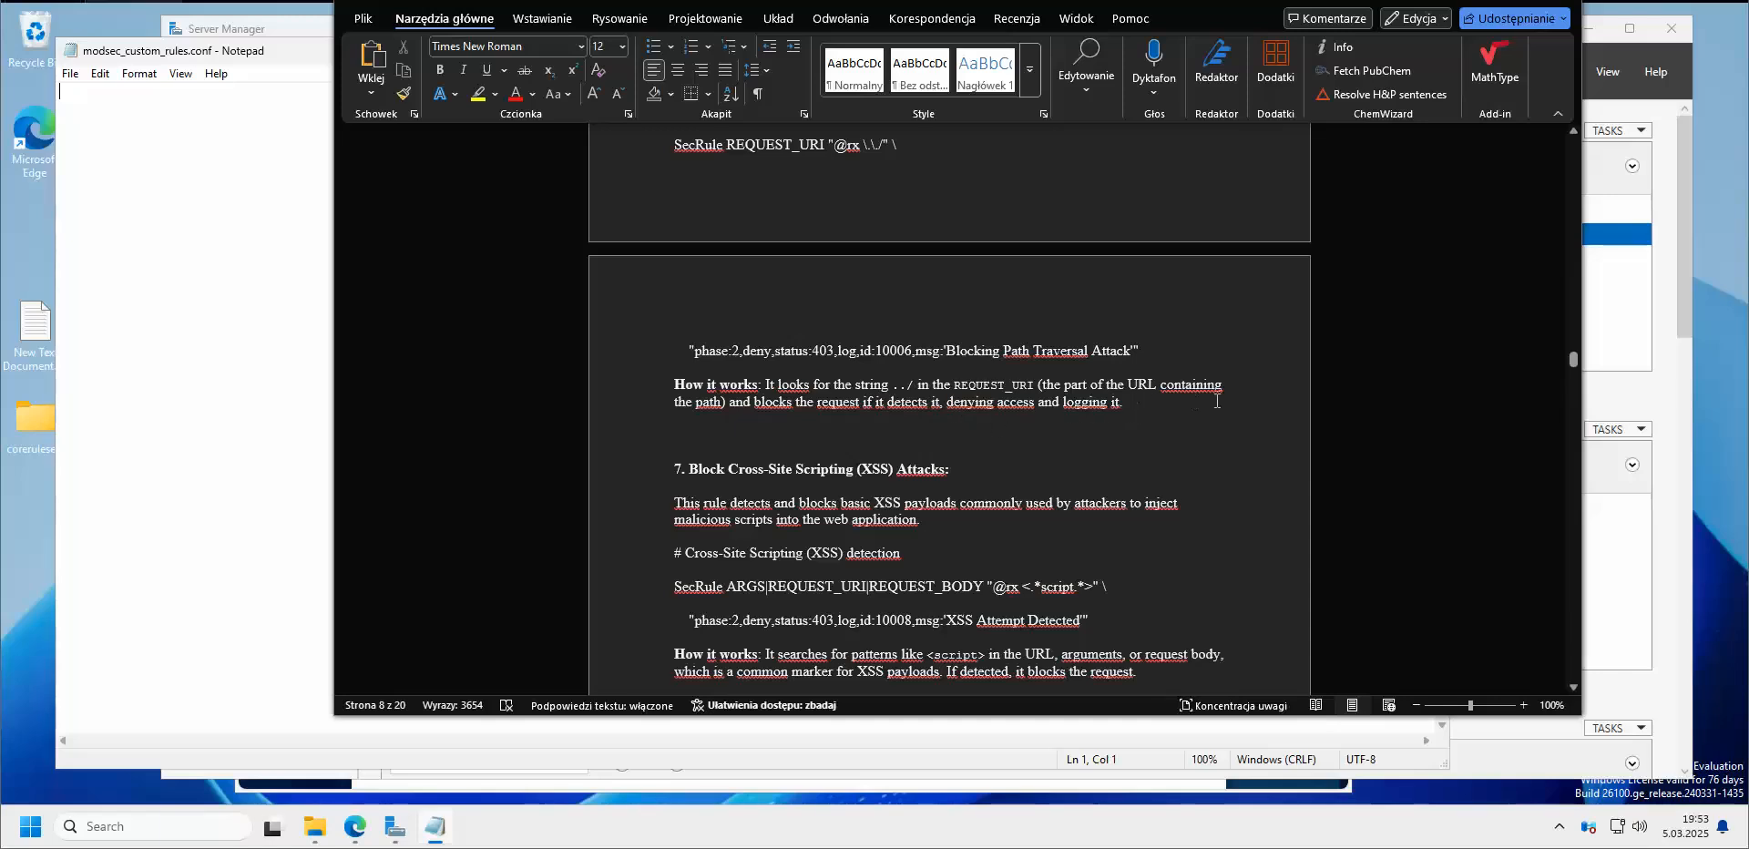
scroll(1216, 401, down, 5)
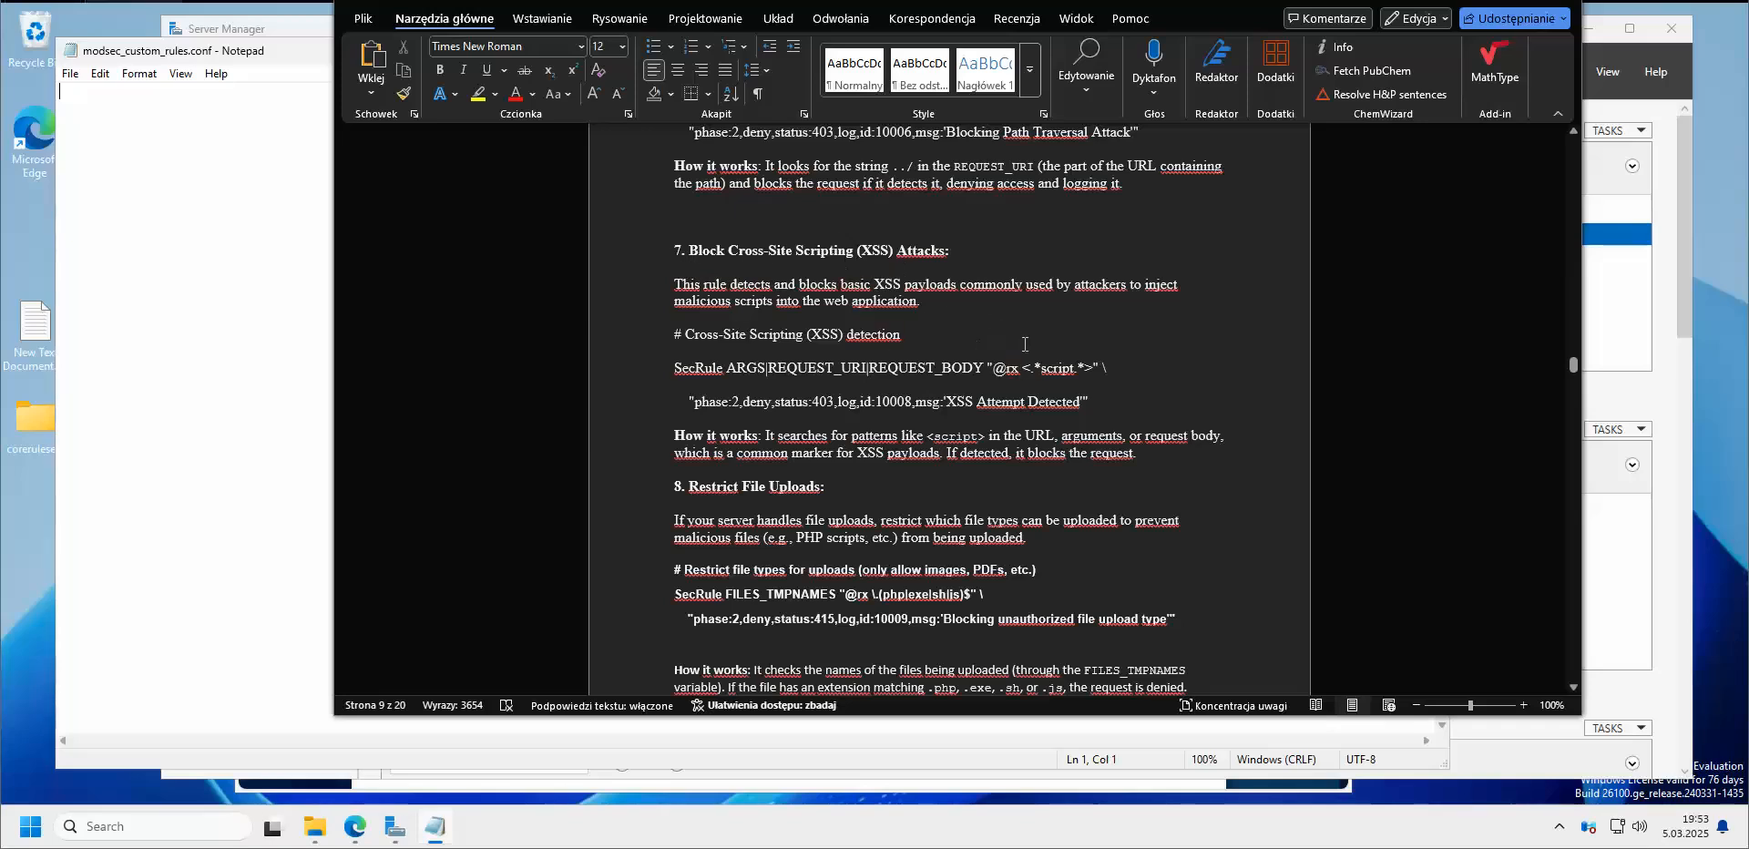
scroll(1225, 321, down, 1)
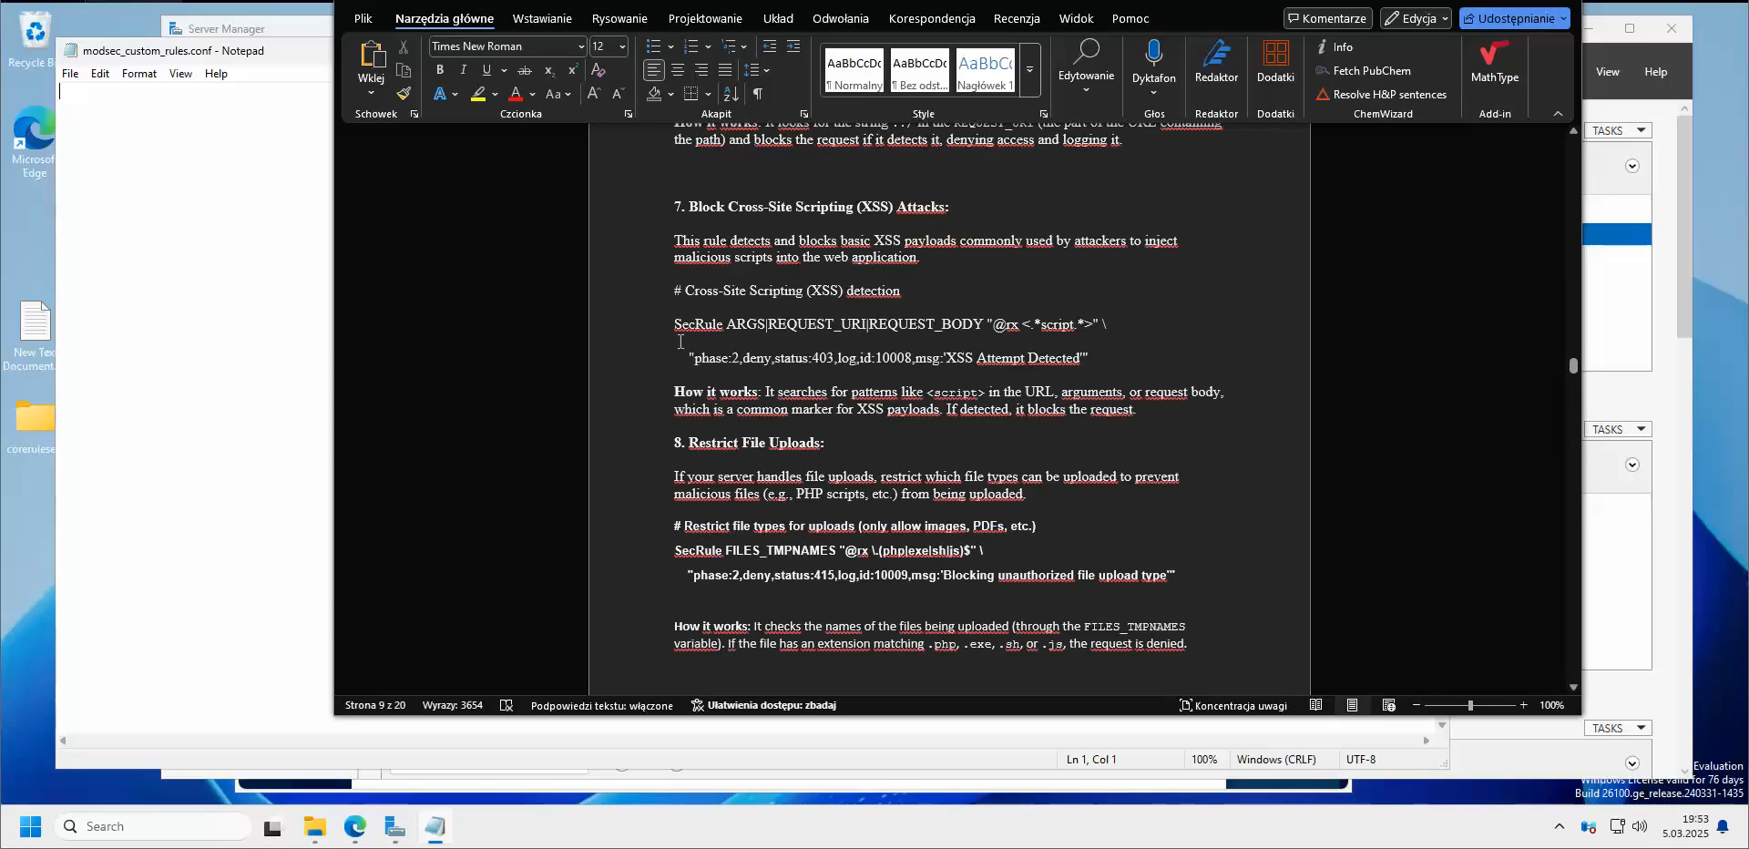
scroll(698, 342, down, 1)
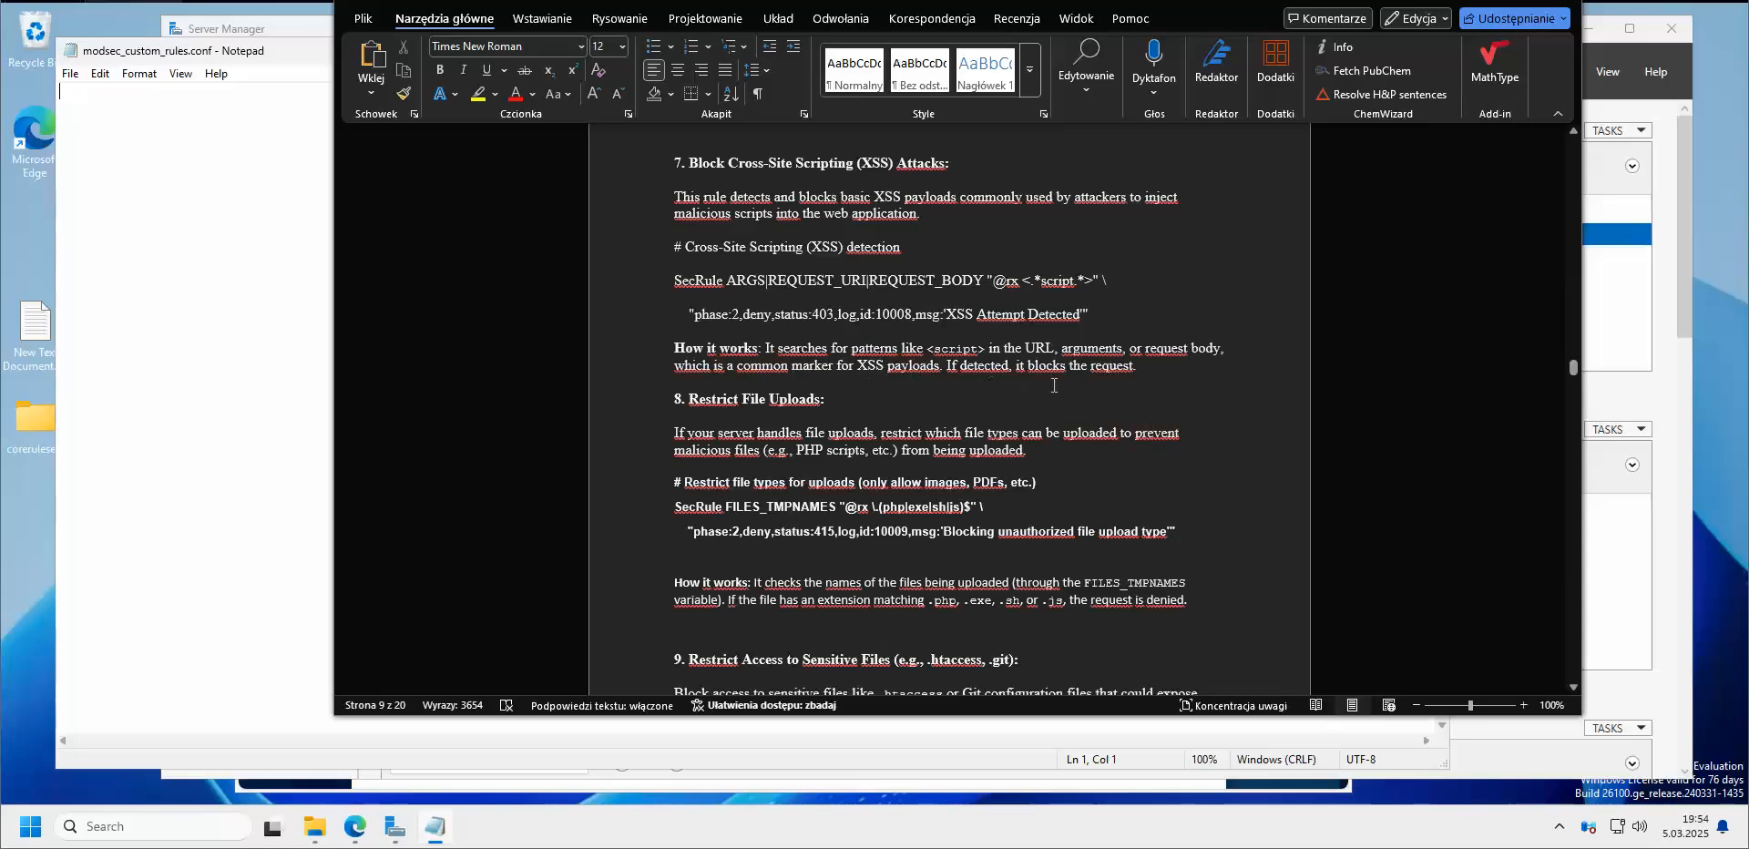
Examine section 8 on restricting file uploads, highlighting the php|exe|sh|js extension list in the FILES_TMPNAMES rule
scroll(865, 410, down, 2)
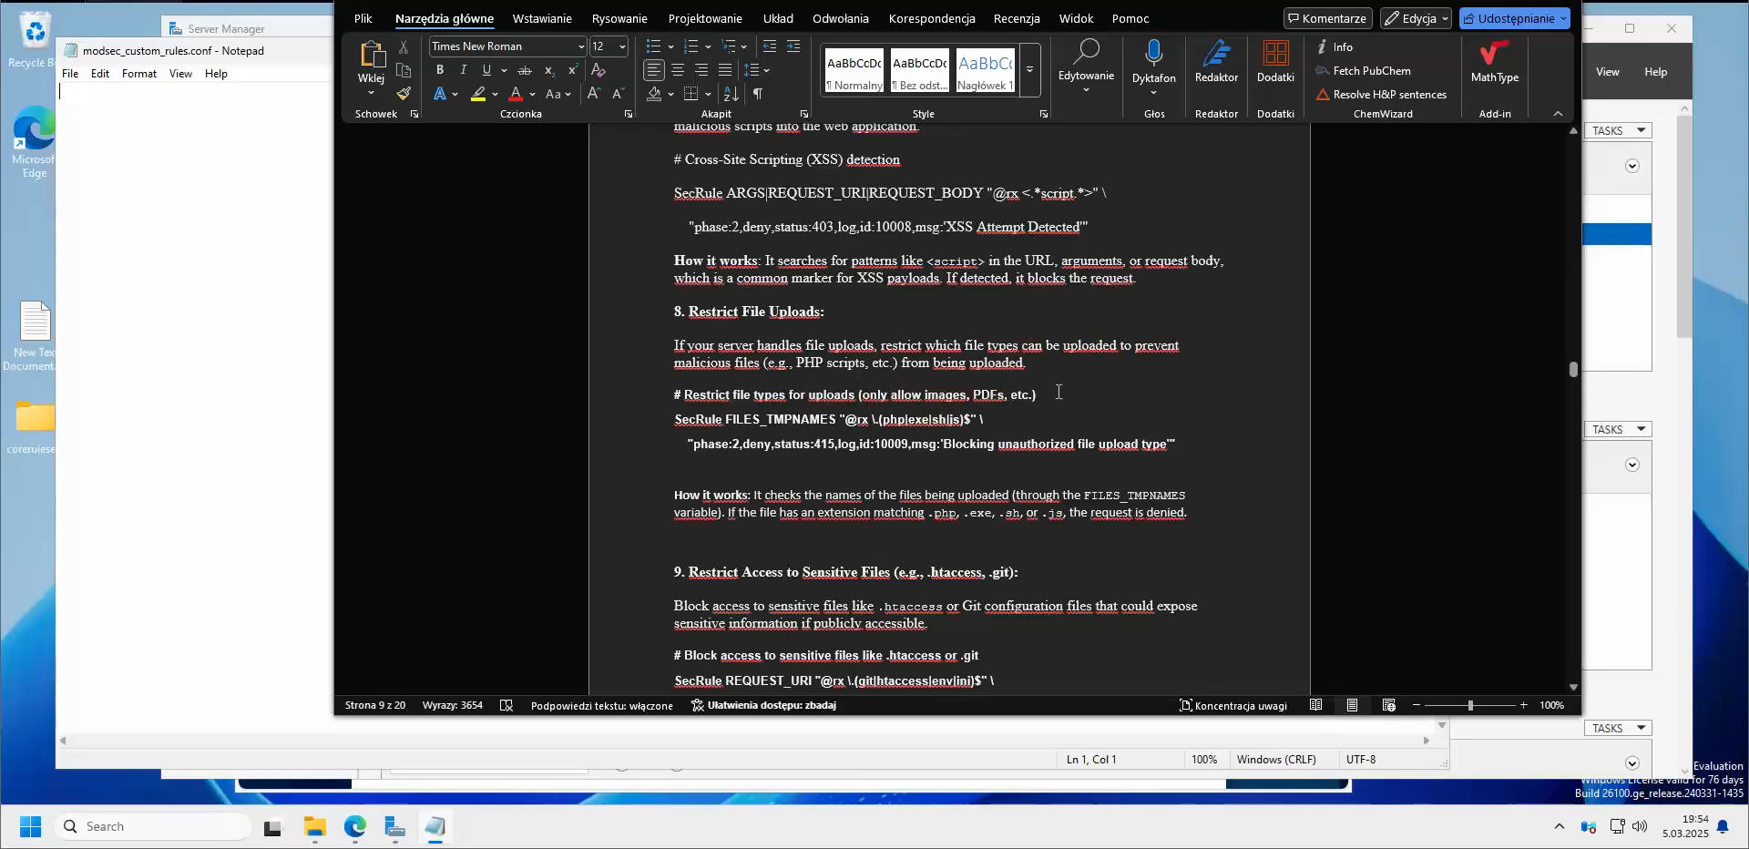
scroll(886, 419, down, 1)
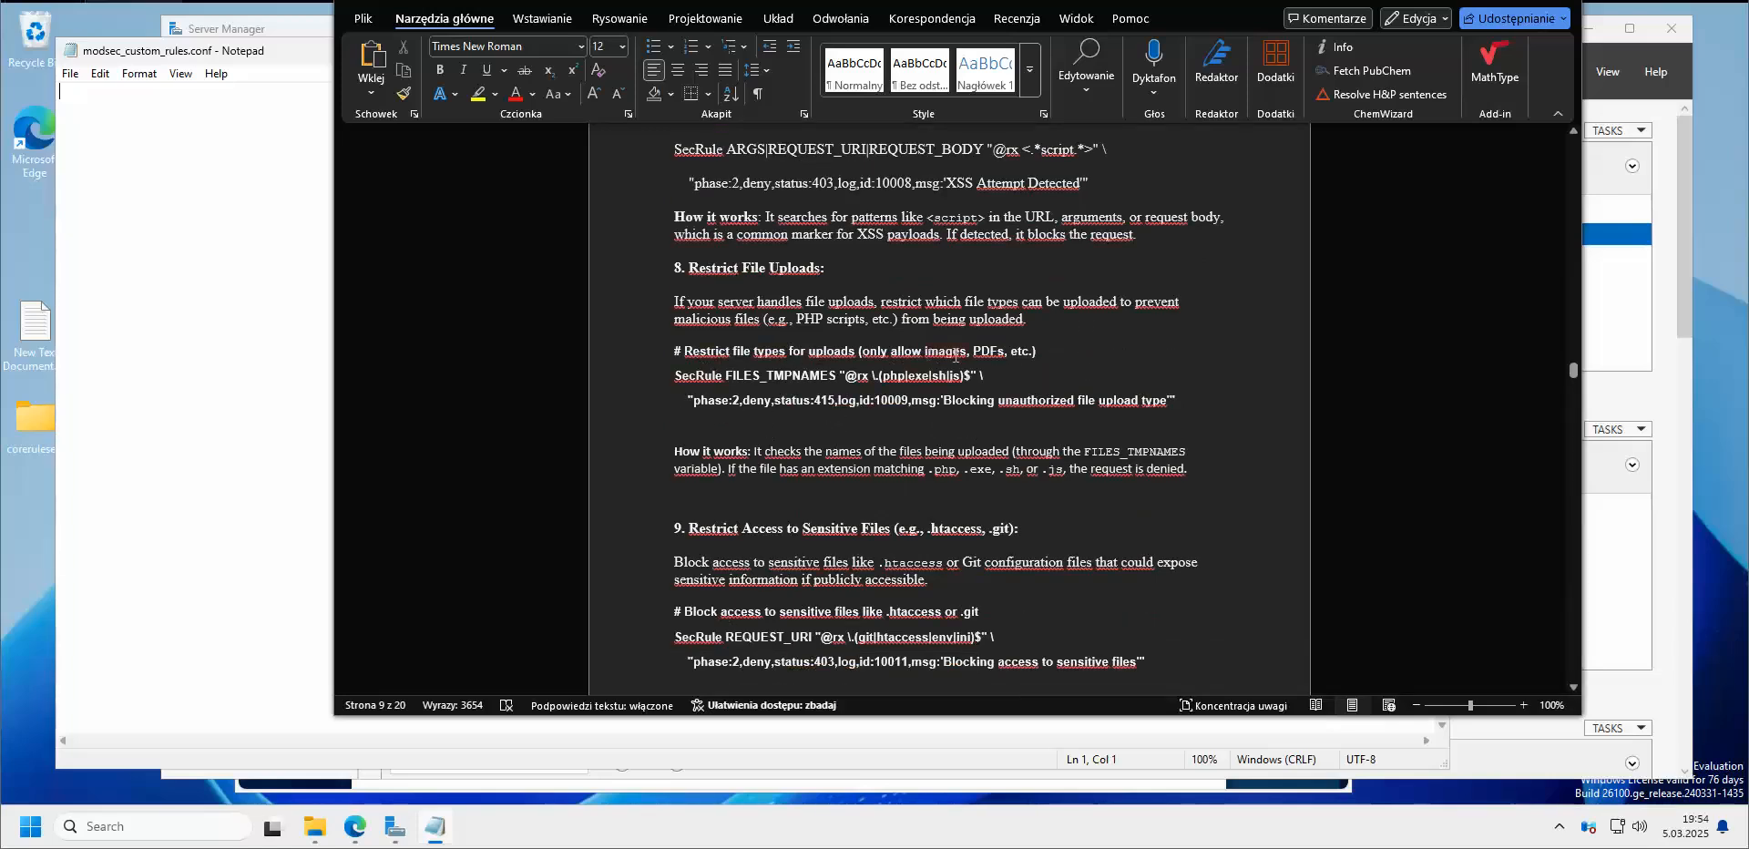
scroll(906, 349, down, 2)
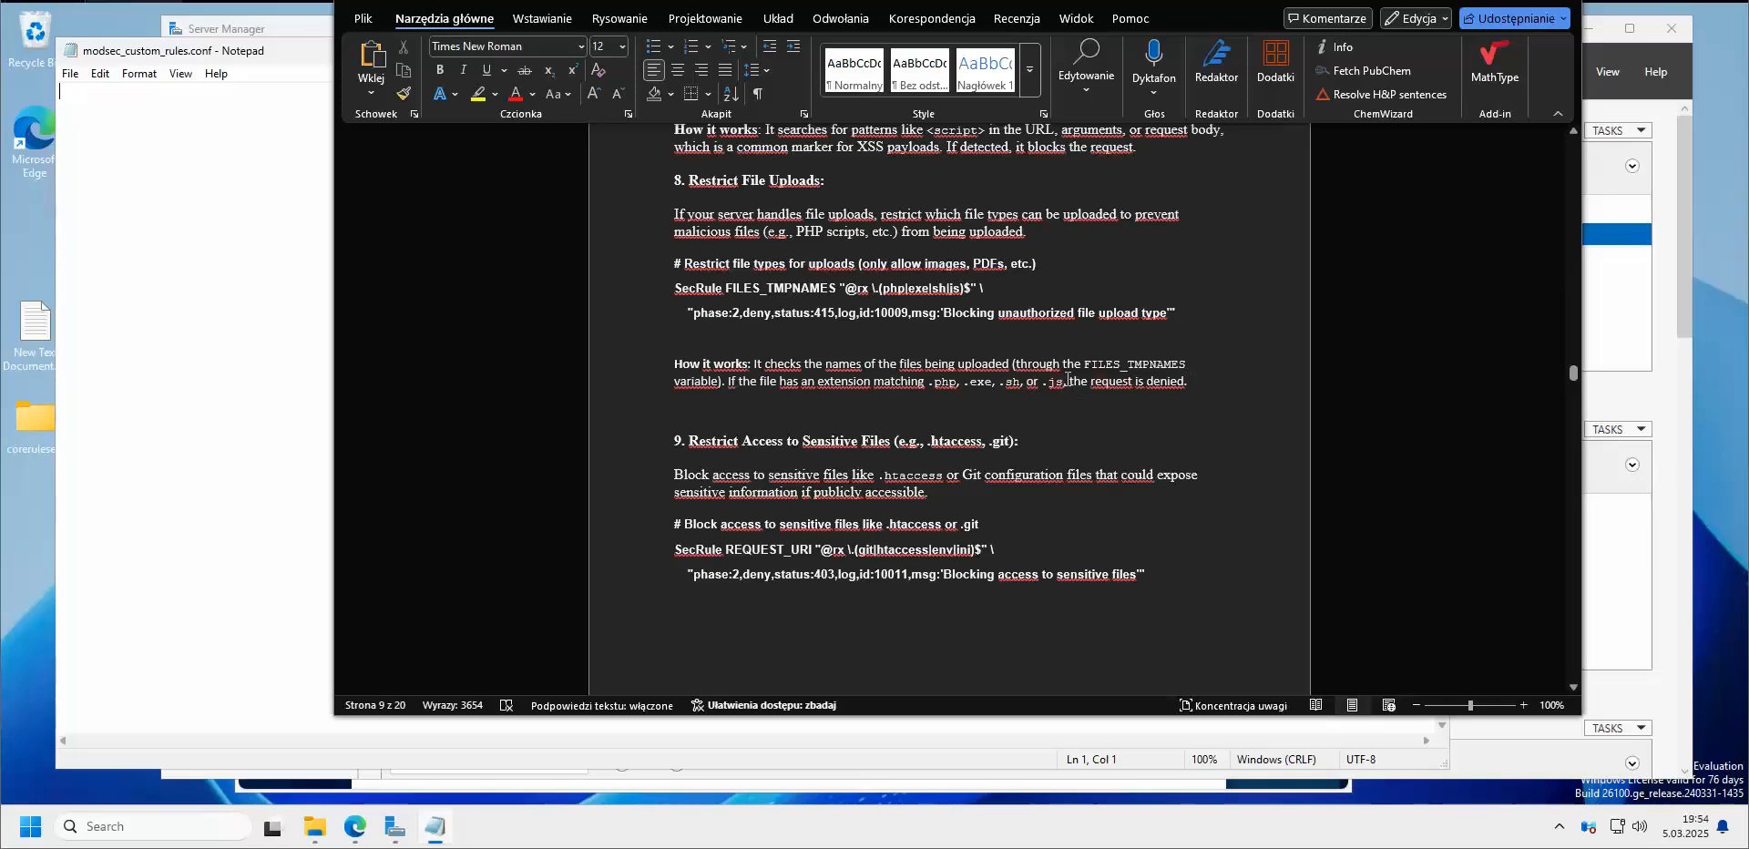
click(1027, 407)
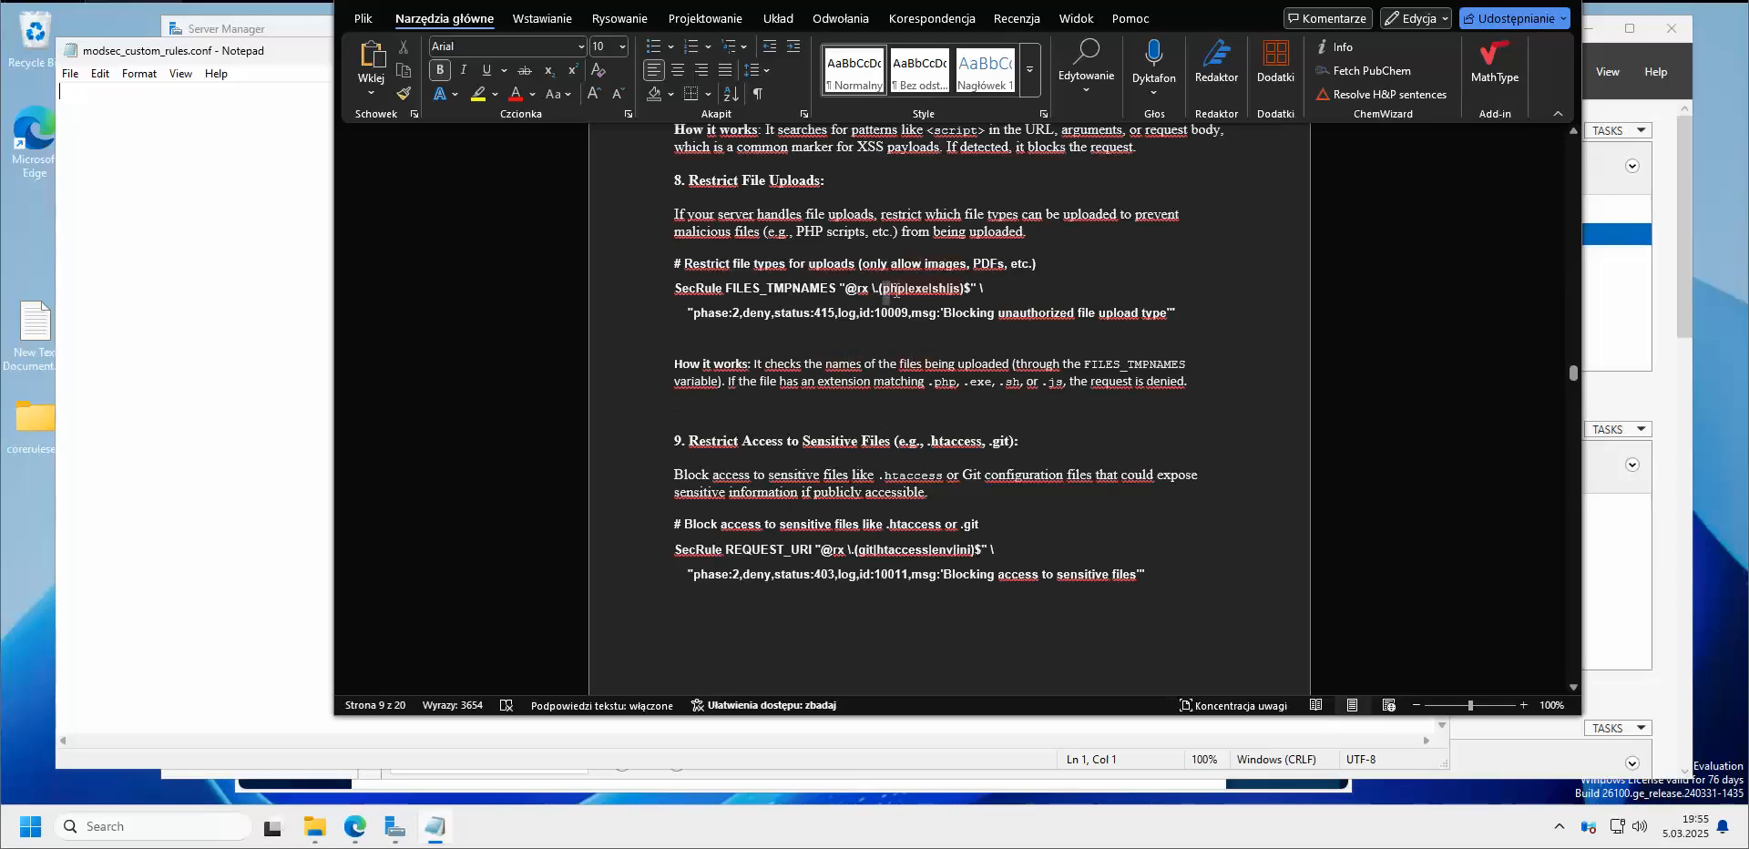
drag(894, 291, 962, 294)
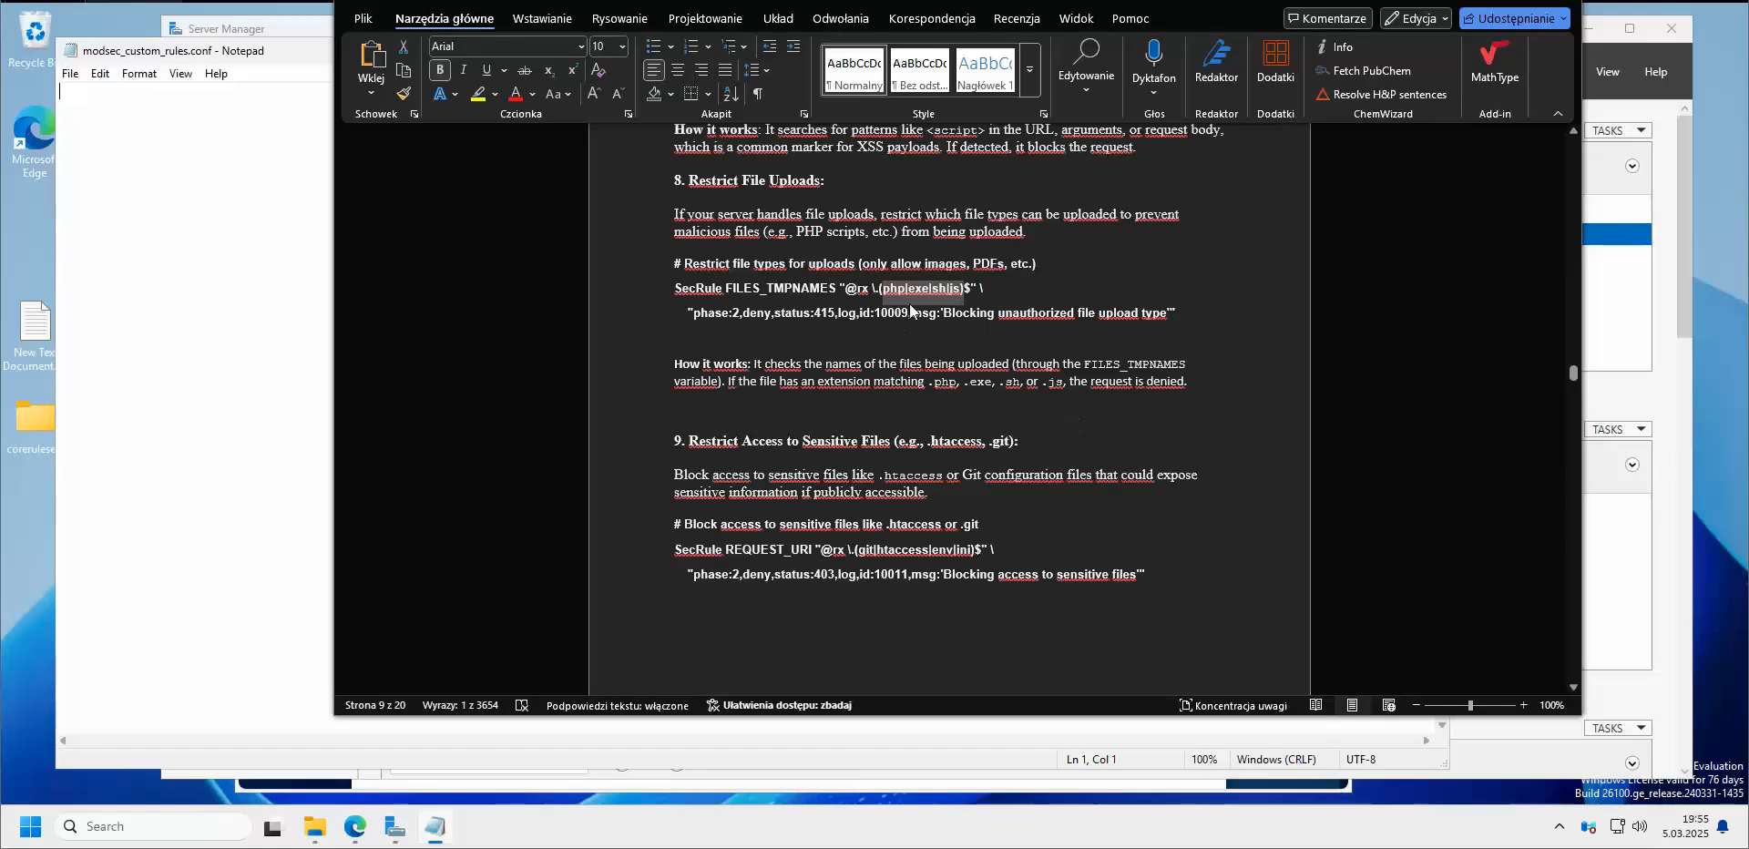
click(1022, 349)
Read section 9 on restricting access to sensitive files and section 10 on blocking debugging tools such as phpinfo
scroll(966, 332, down, 5)
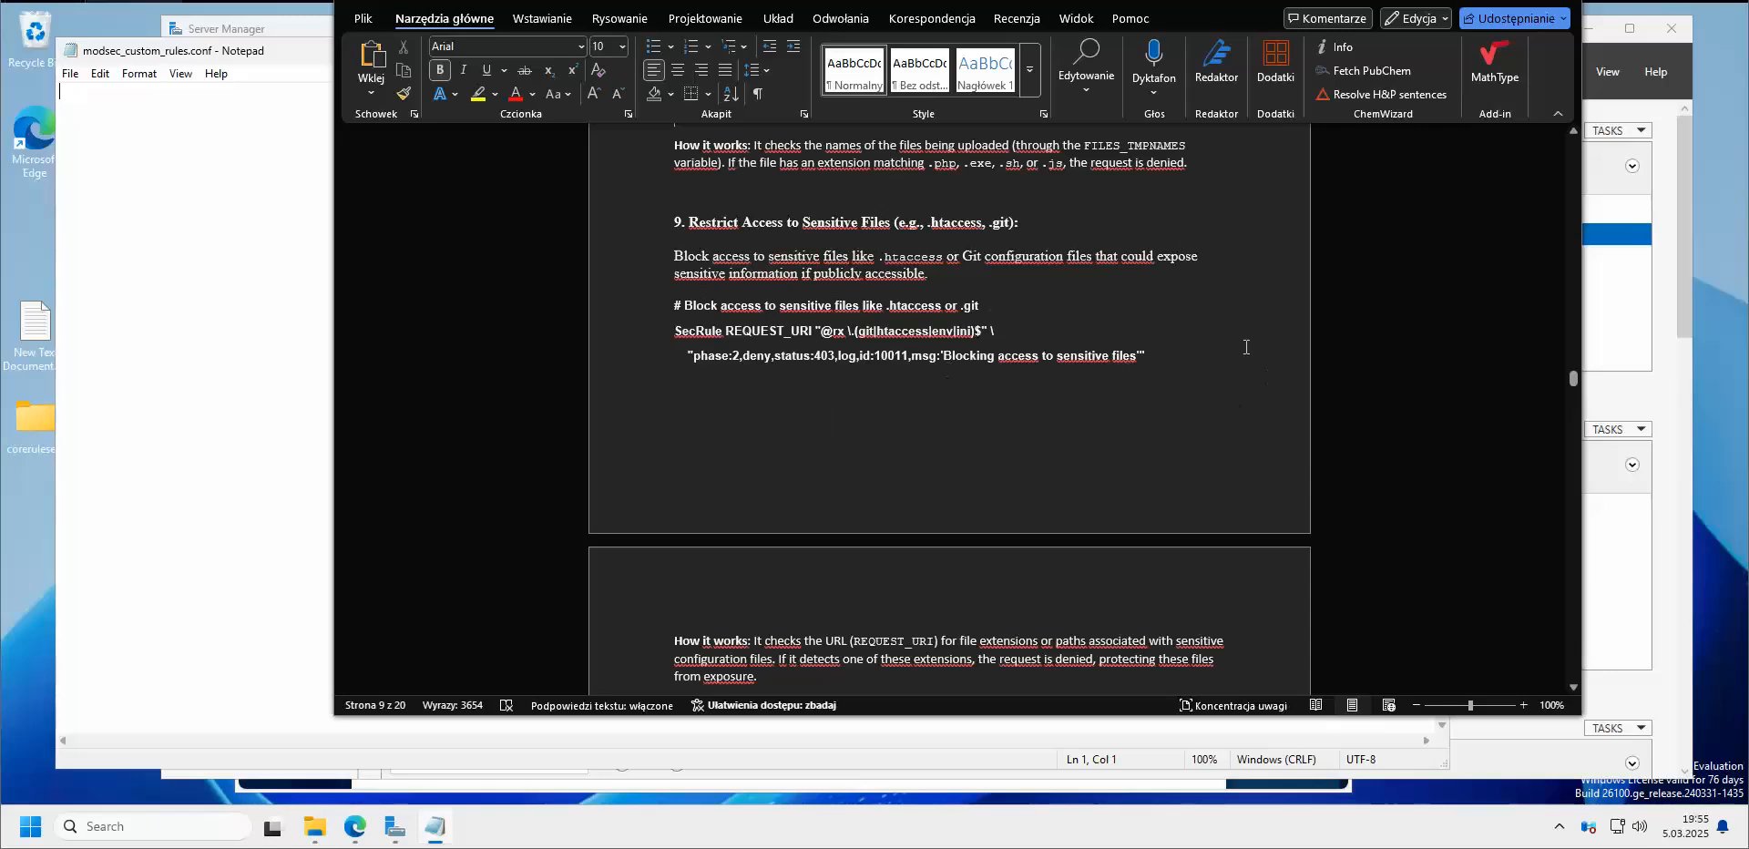
scroll(1181, 324, down, 3)
scroll(1179, 321, up, 1)
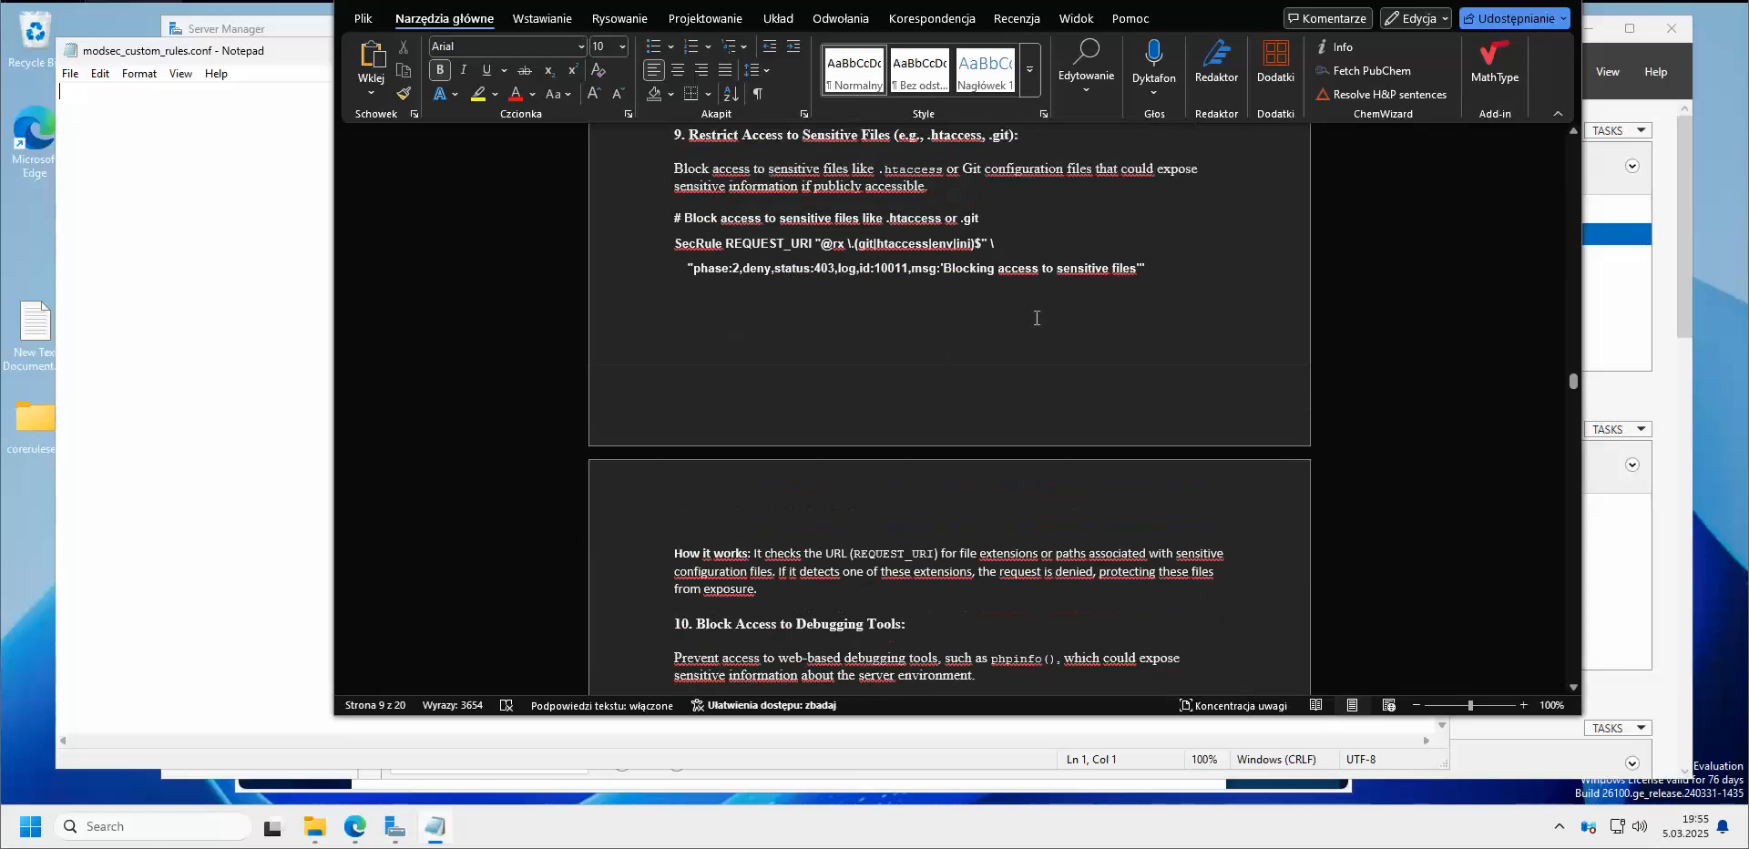
scroll(1061, 348, down, 3)
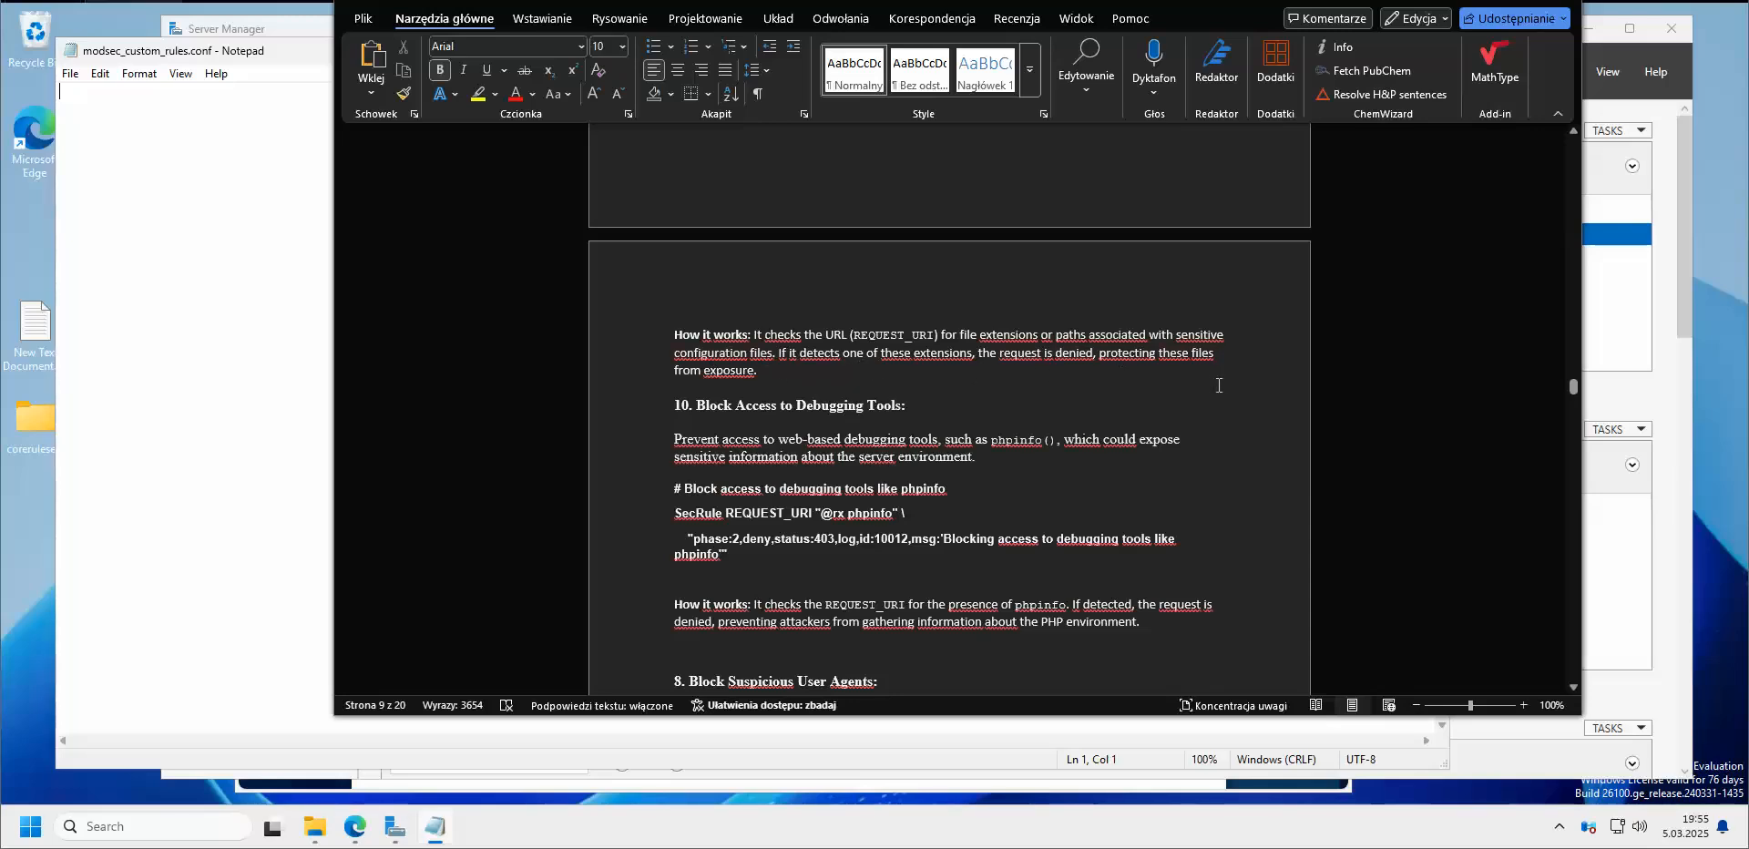
scroll(1025, 315, down, 3)
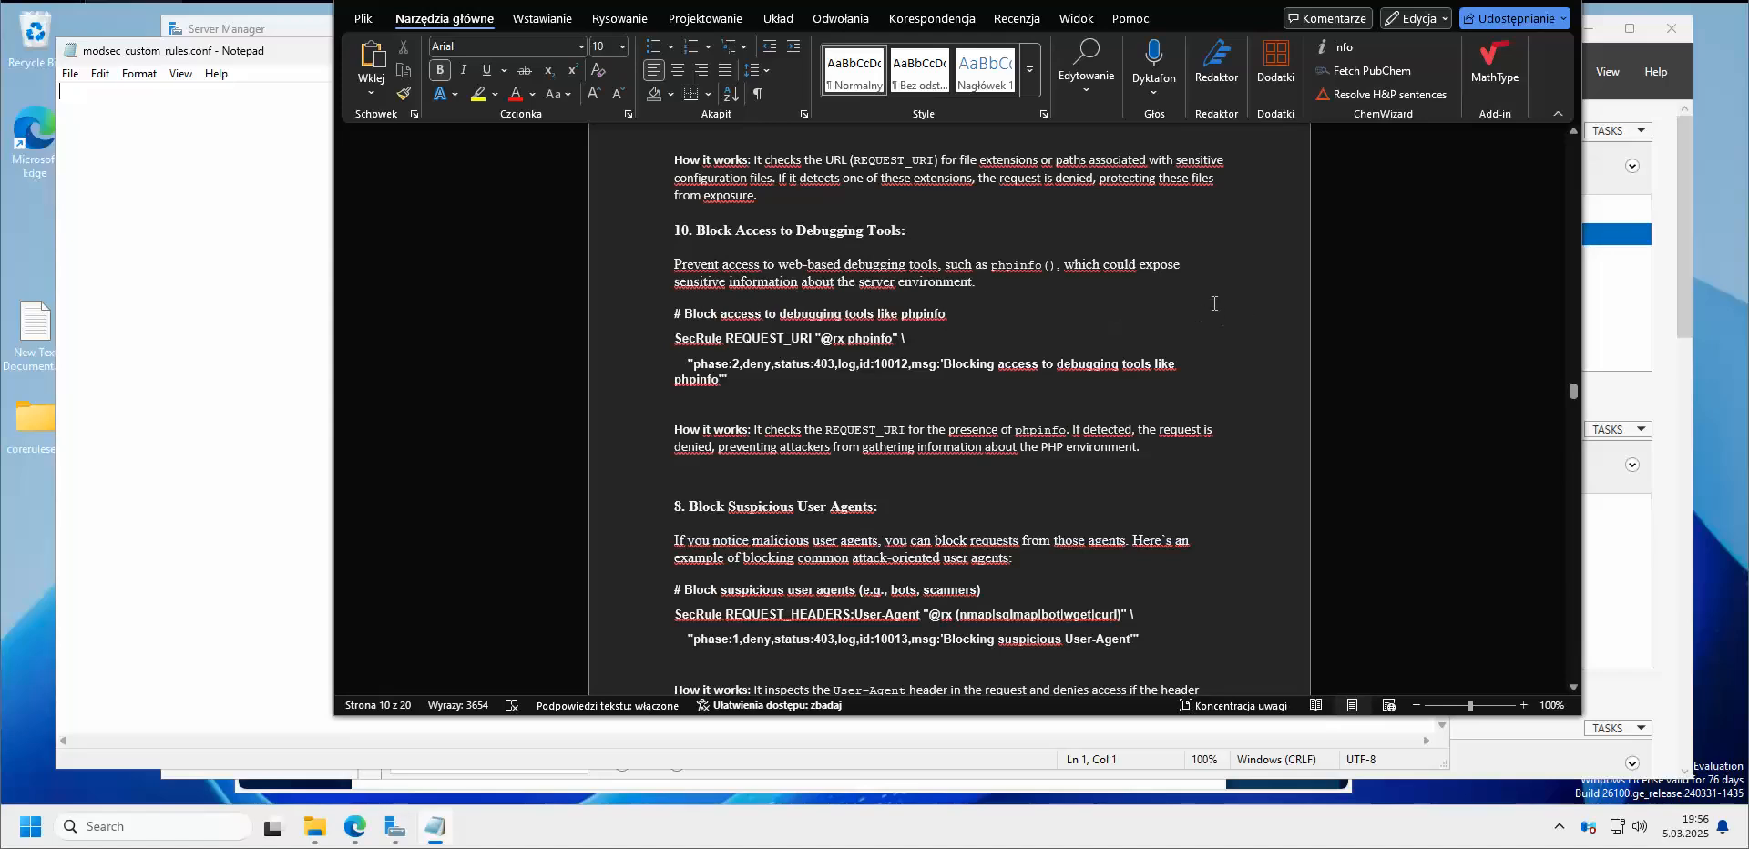
scroll(1202, 309, down, 1)
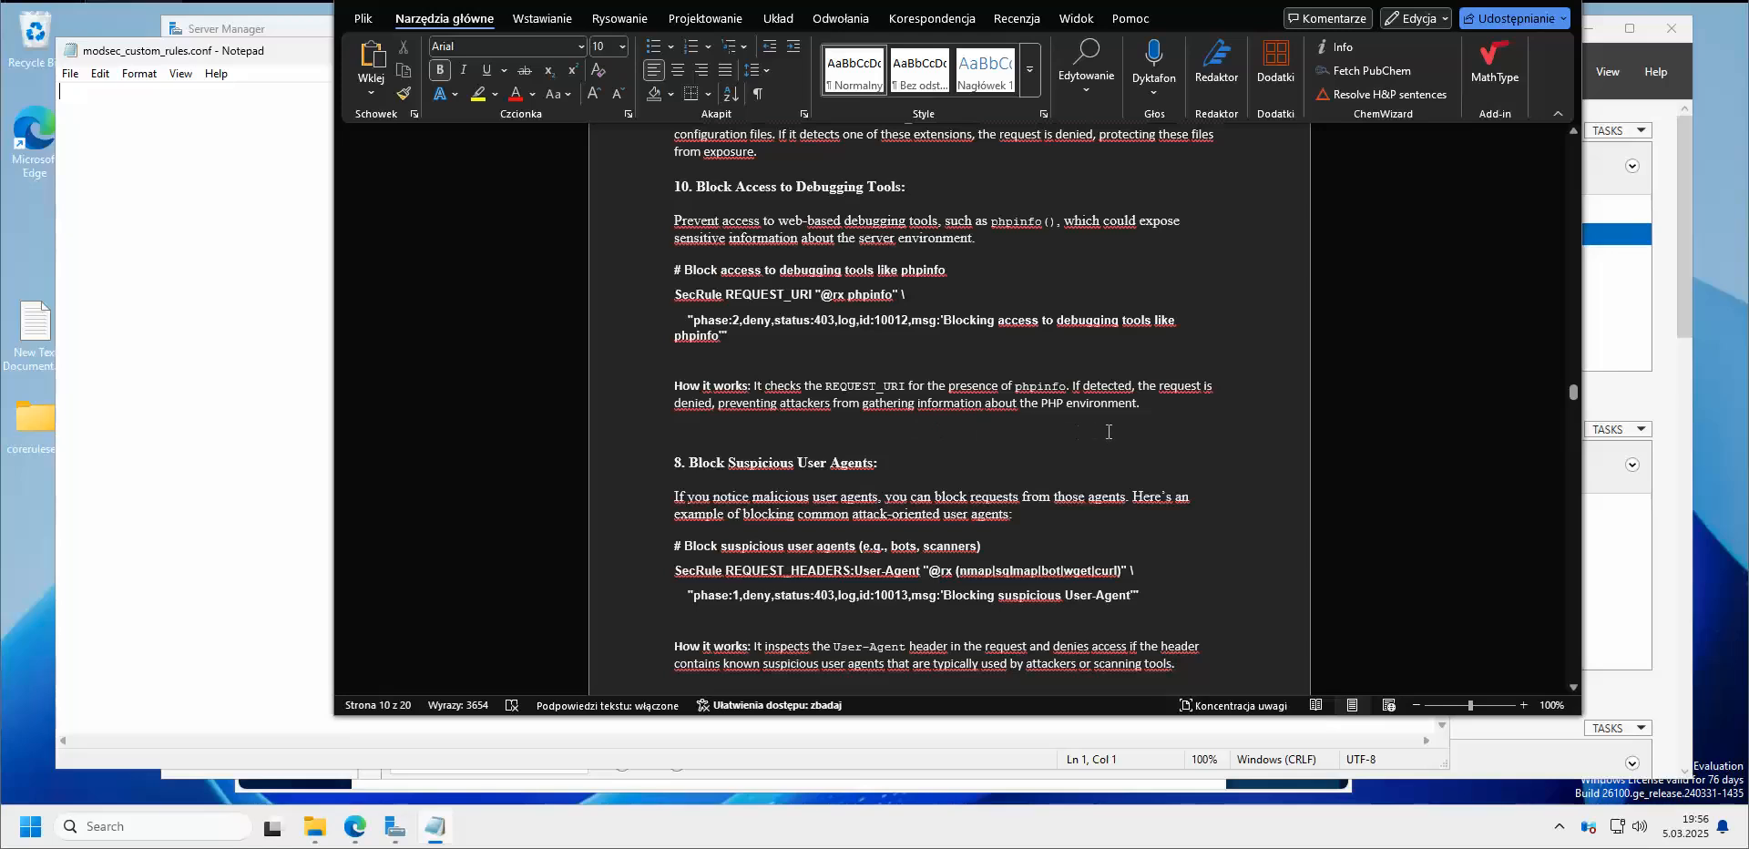
Review the Block Suspicious User Agents section, including its REQUEST_HEADERS:User-Agent rule and How it works explanation
scroll(1184, 374, down, 5)
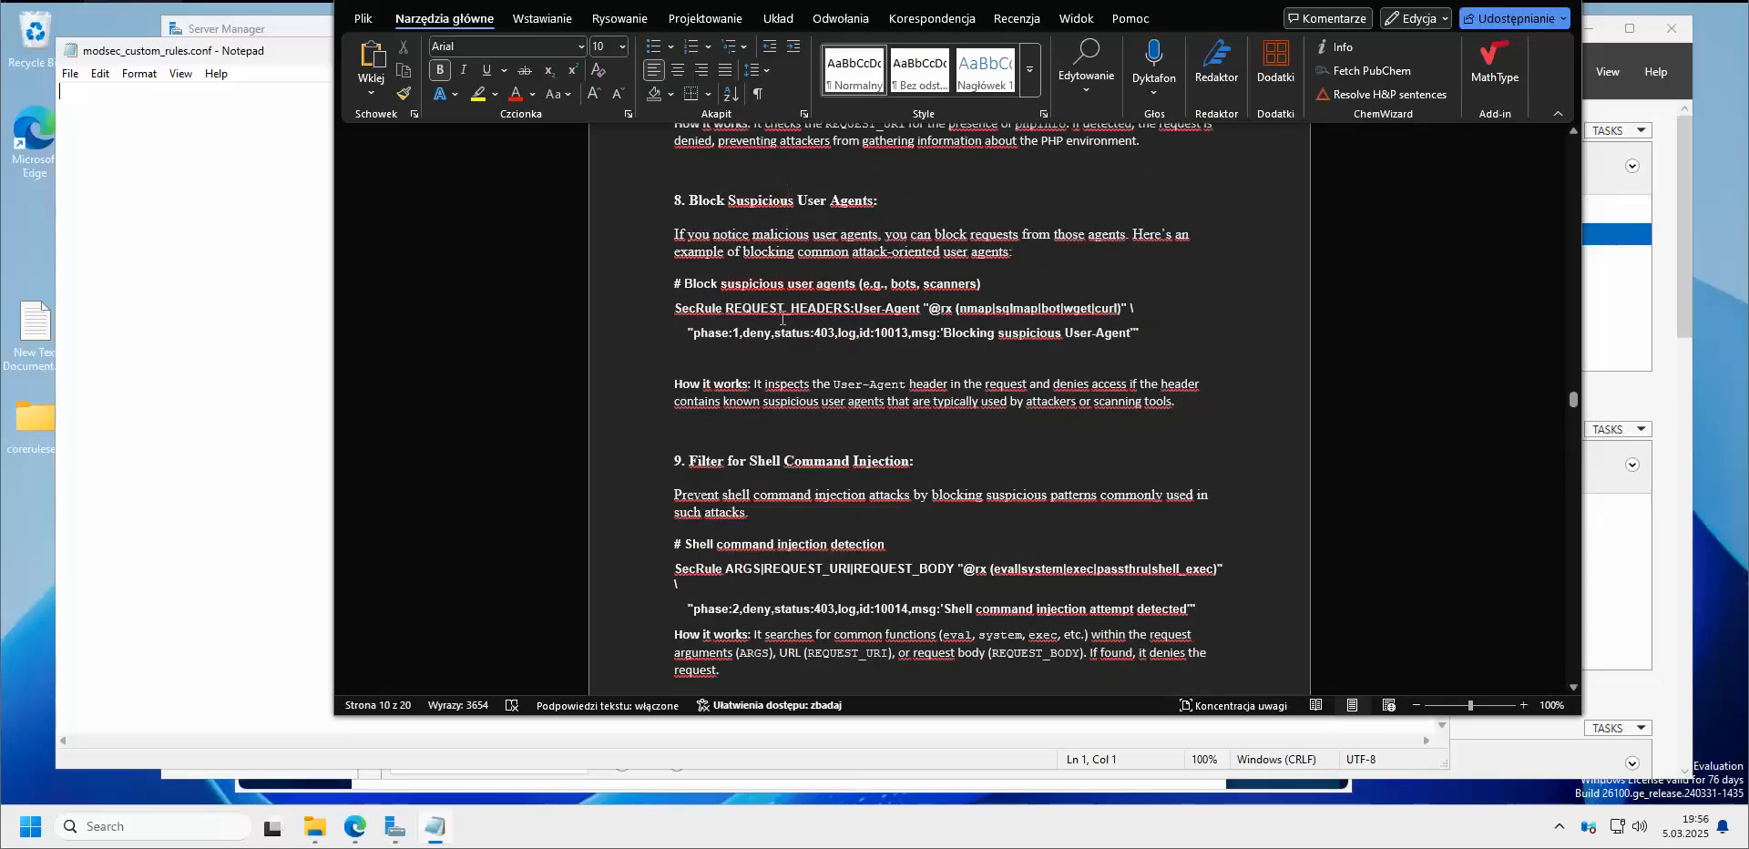
scroll(692, 211, up, 20)
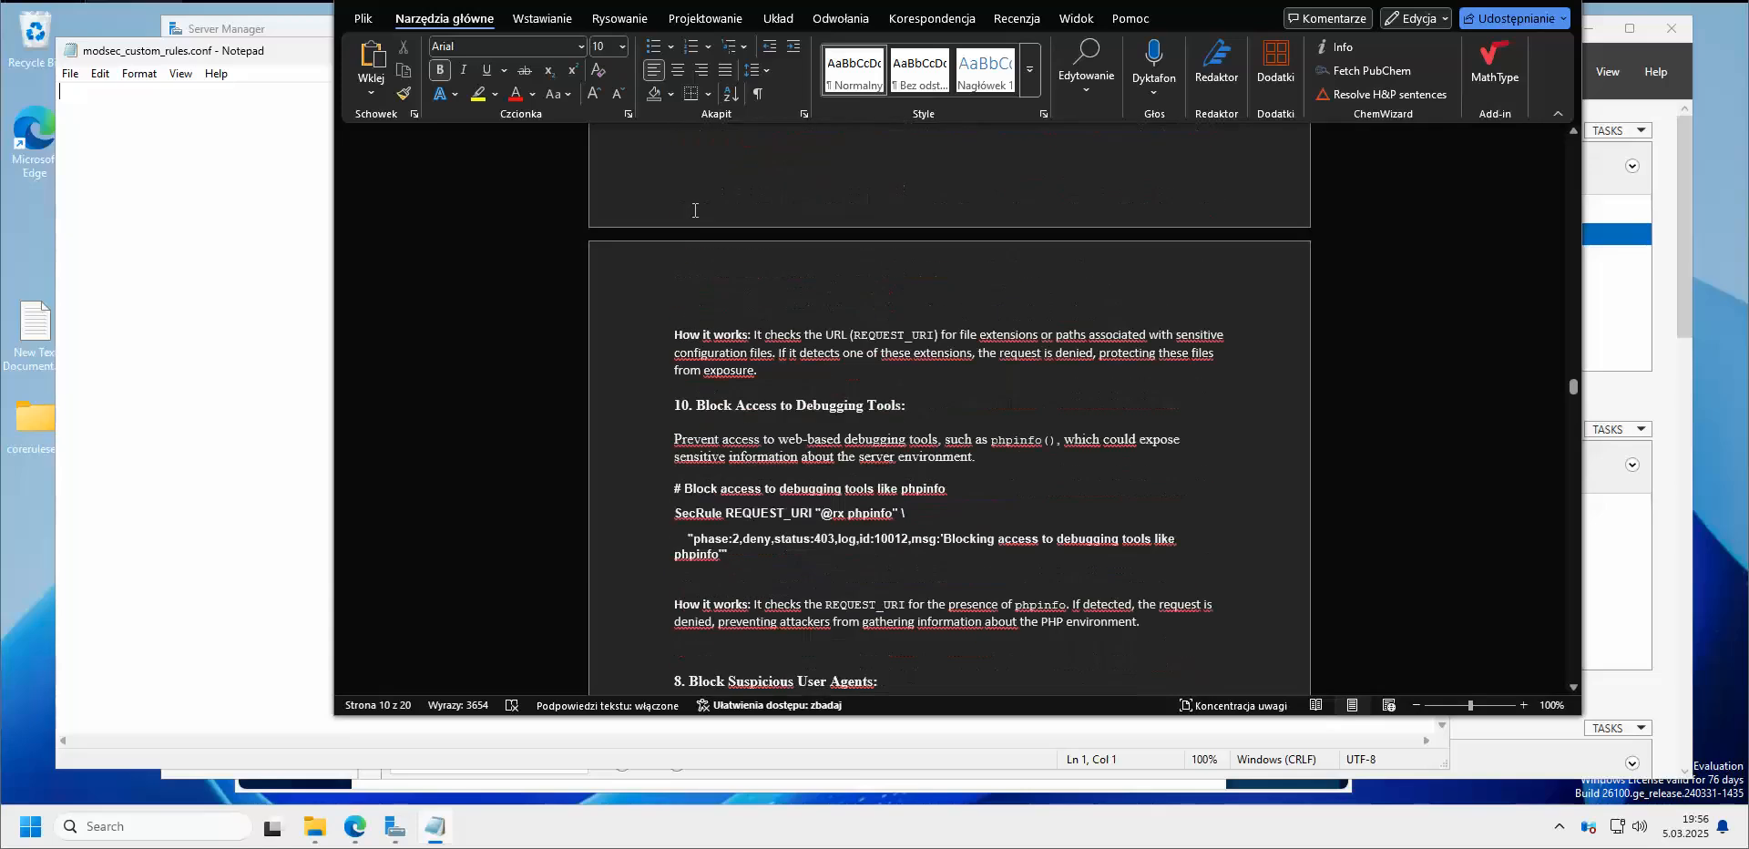
scroll(694, 157, down, 15)
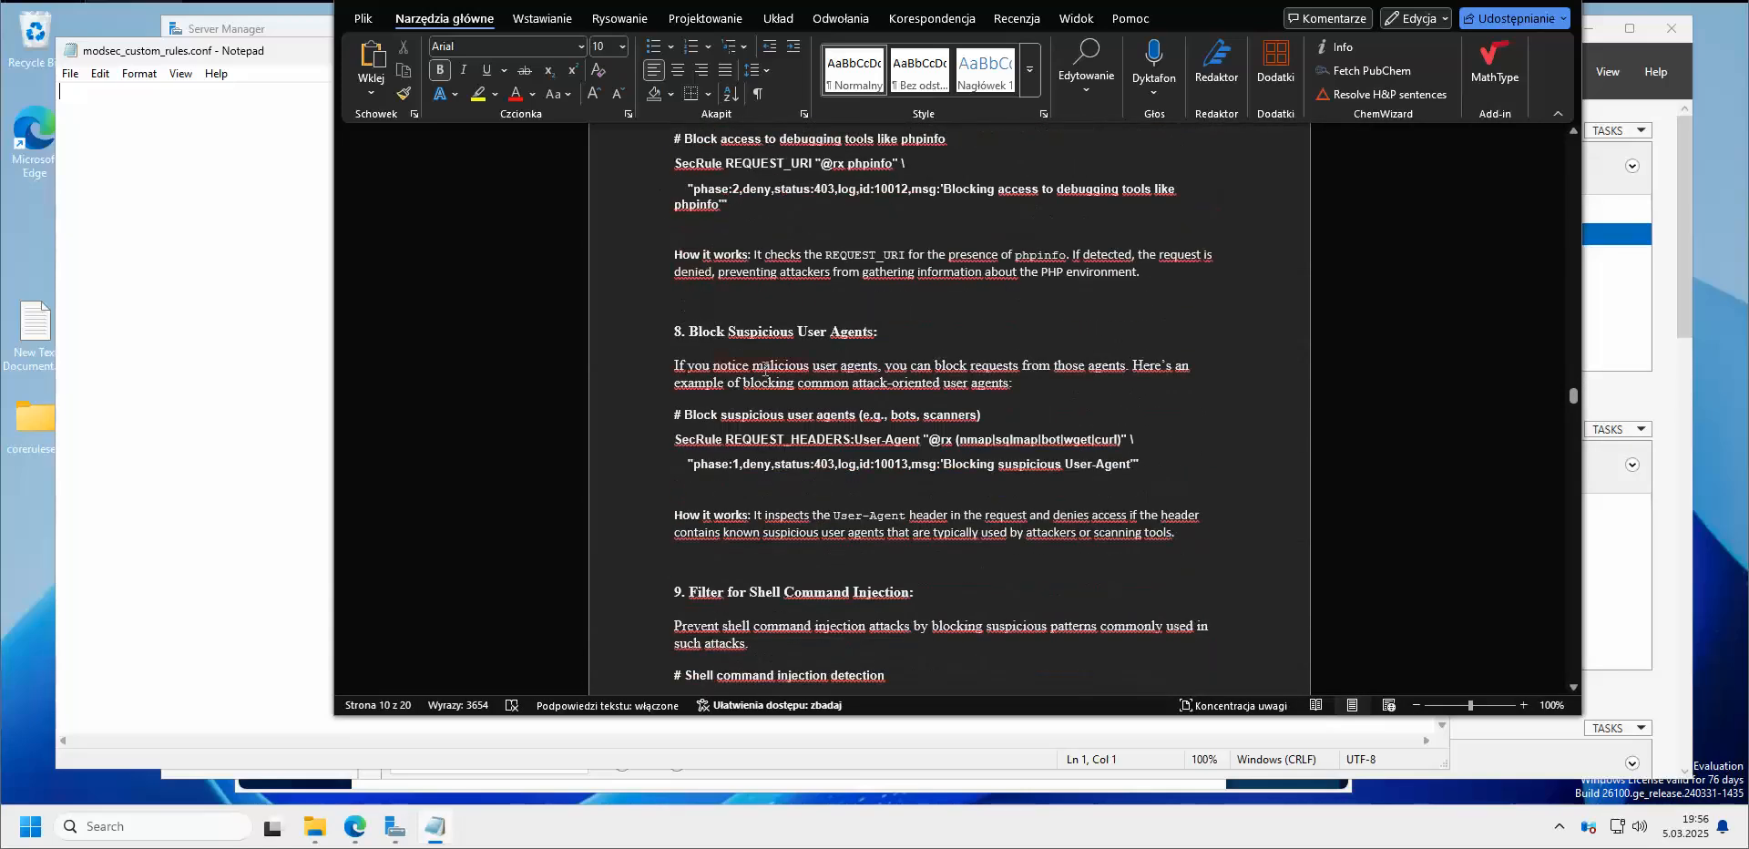
scroll(765, 369, down, 2)
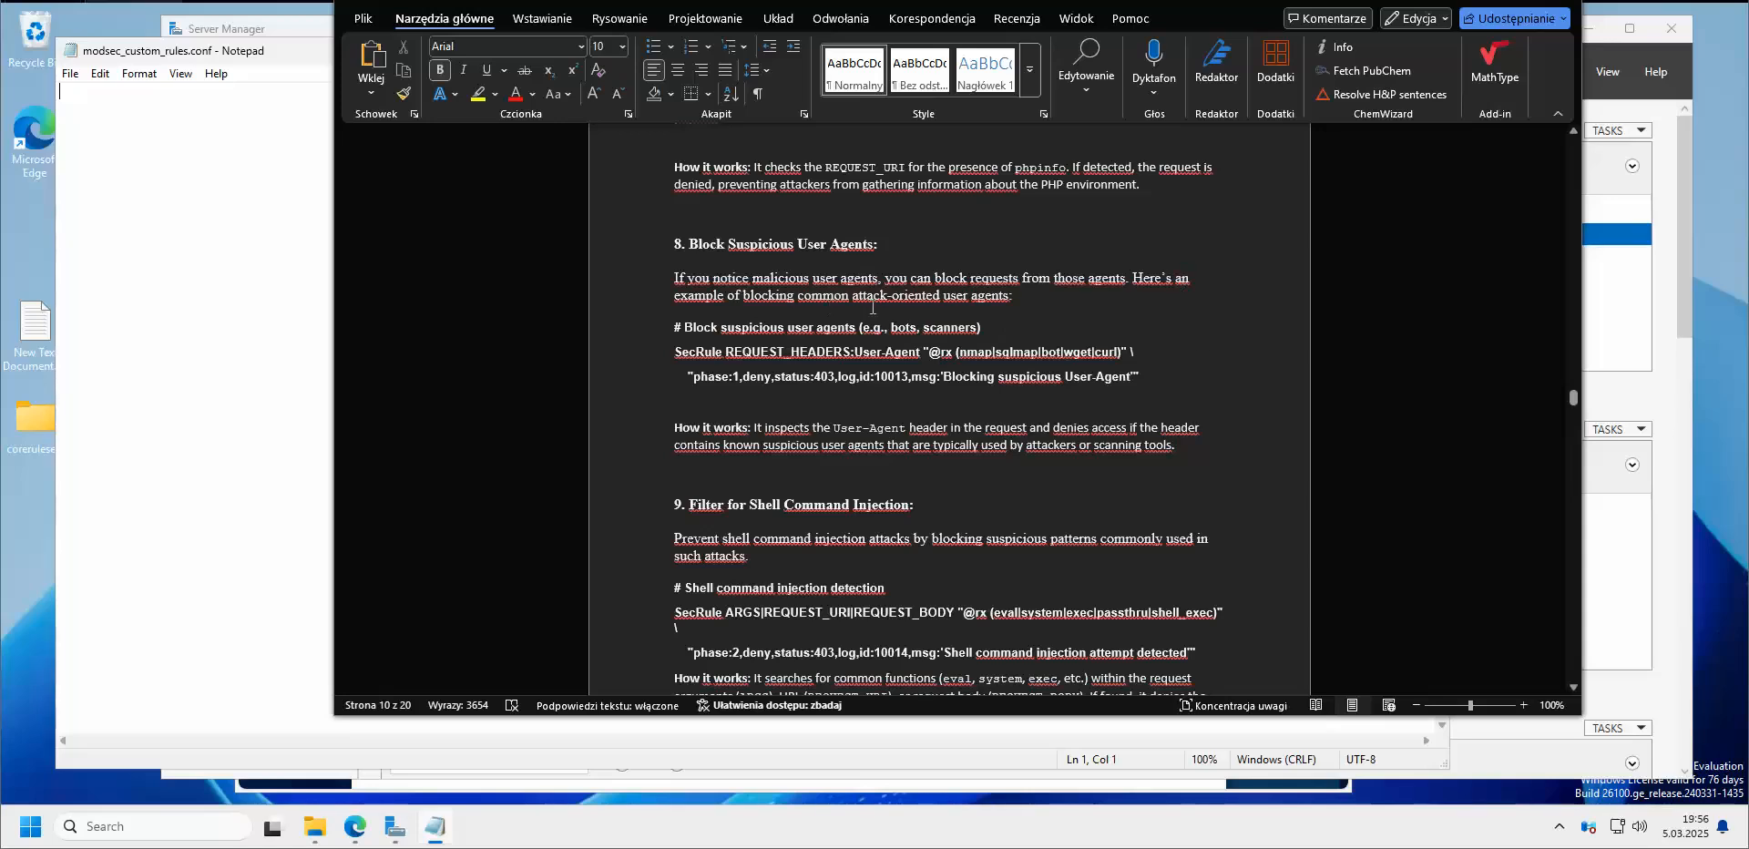
scroll(982, 313, down, 1)
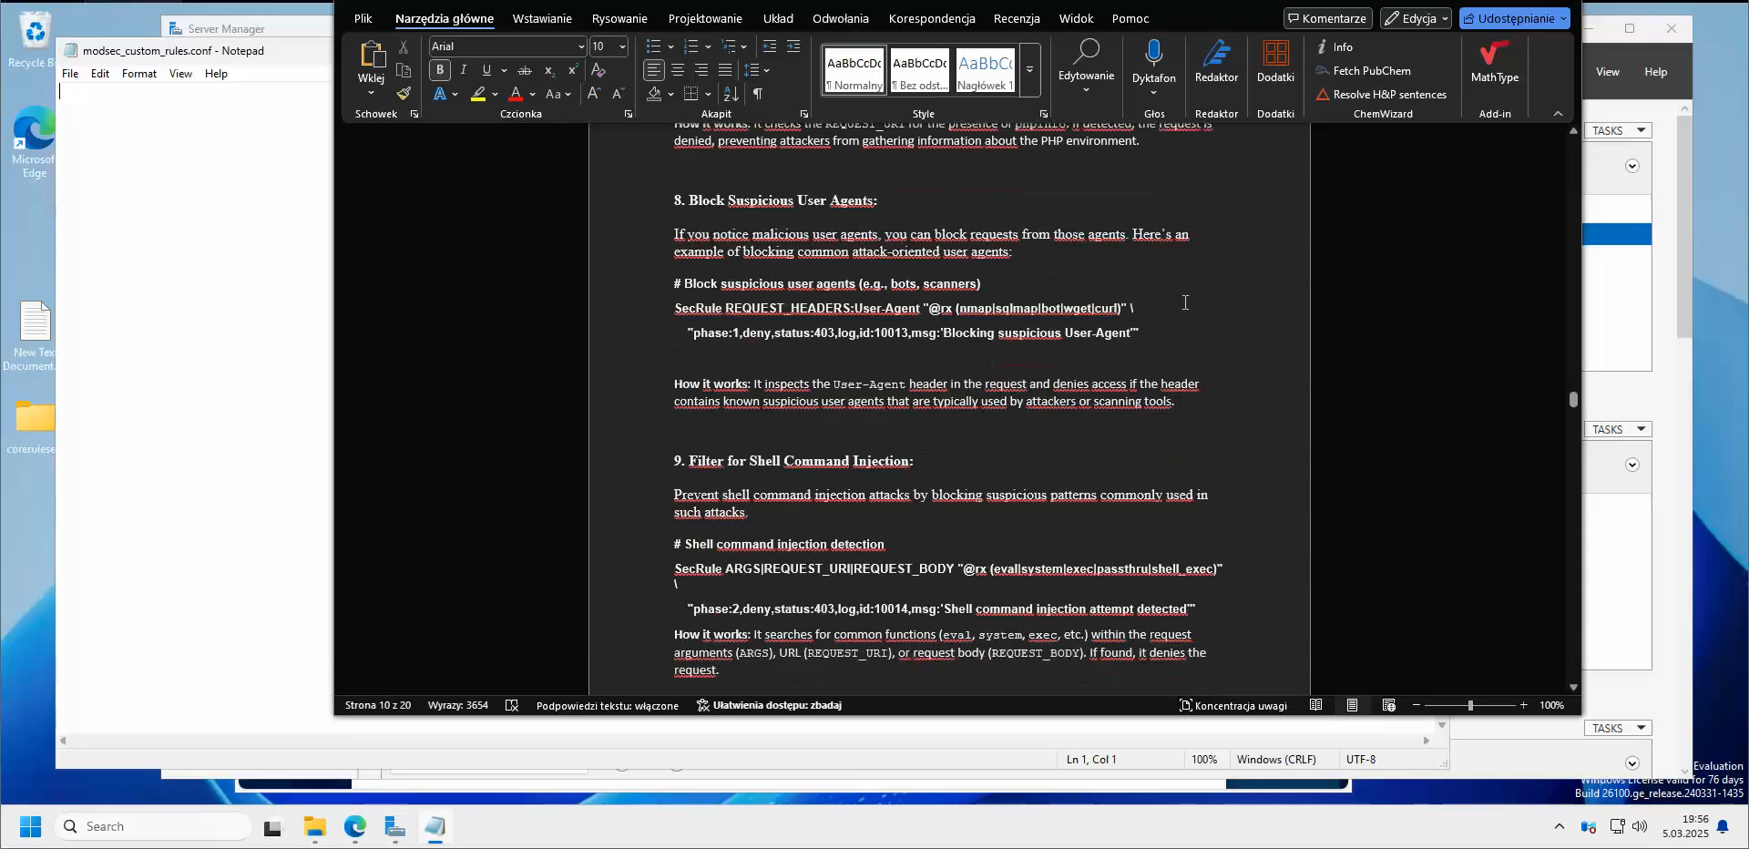
scroll(1184, 301, down, 1)
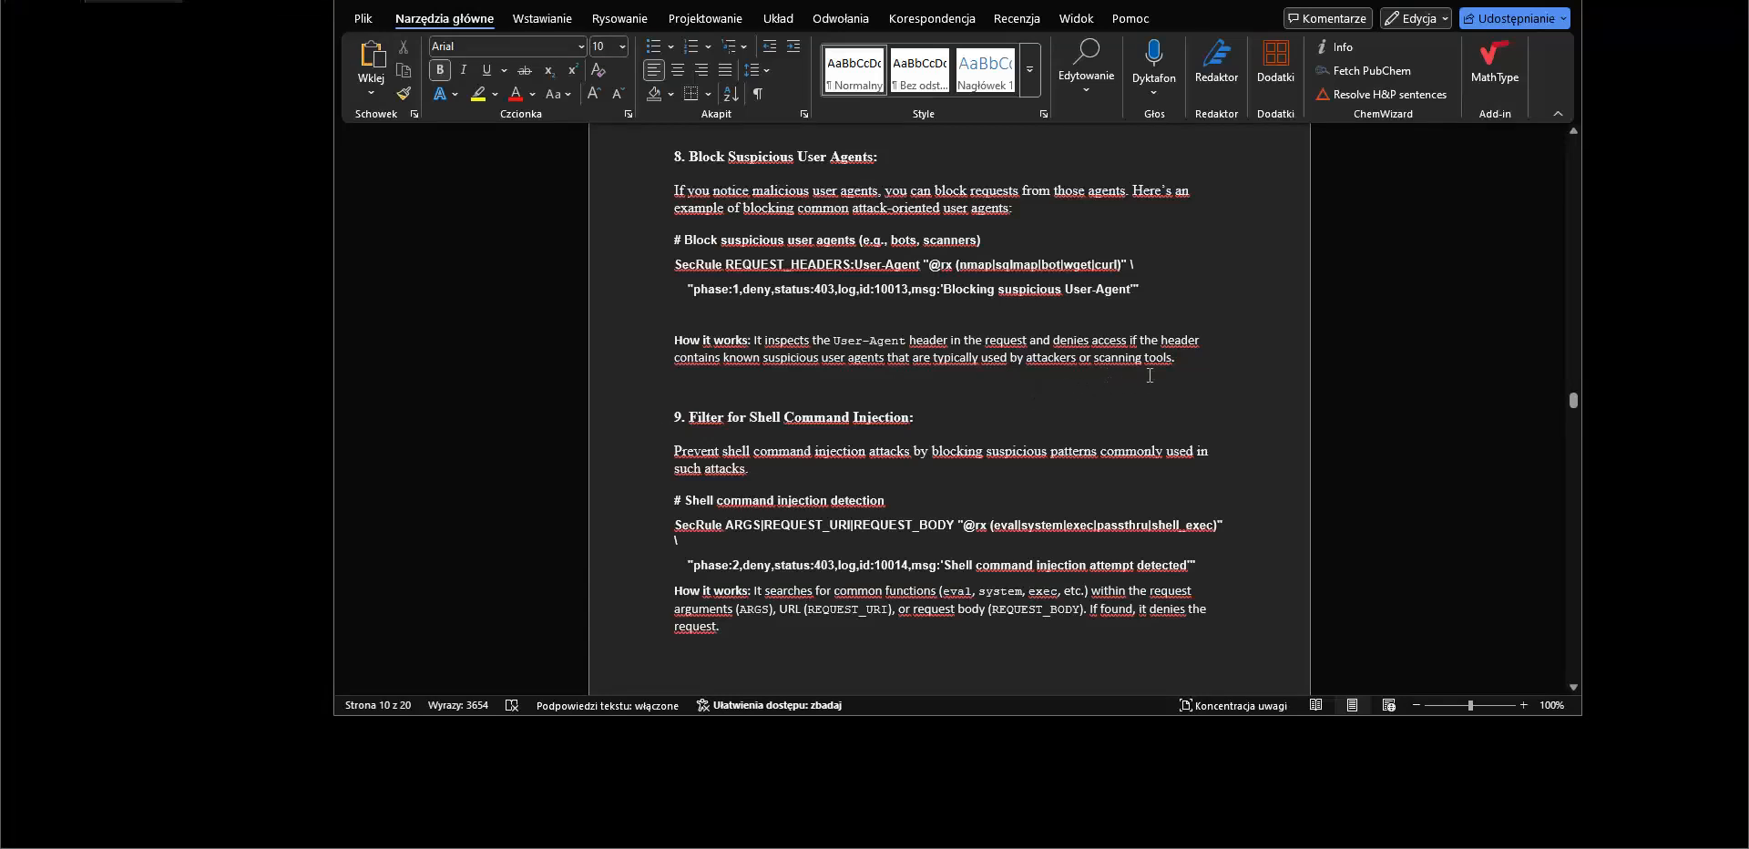
Read the Filter for Shell Command Injection section, including its ARGS|REQUEST_URI|REQUEST_BODY rule and explanation
scroll(1139, 376, down, 1)
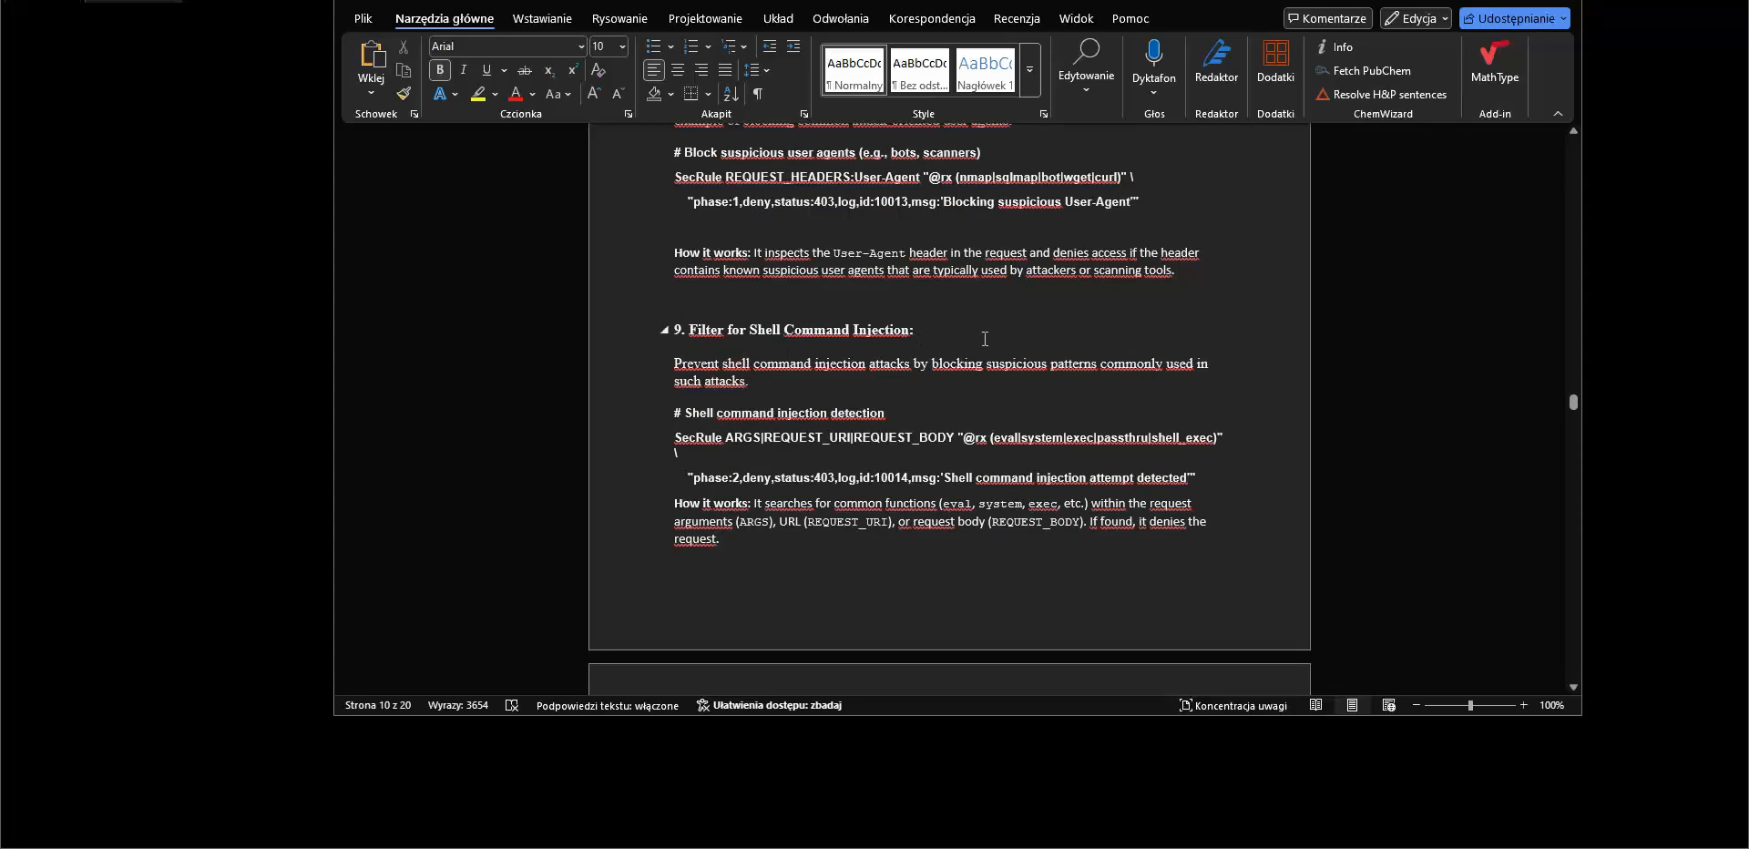
scroll(915, 342, down, 1)
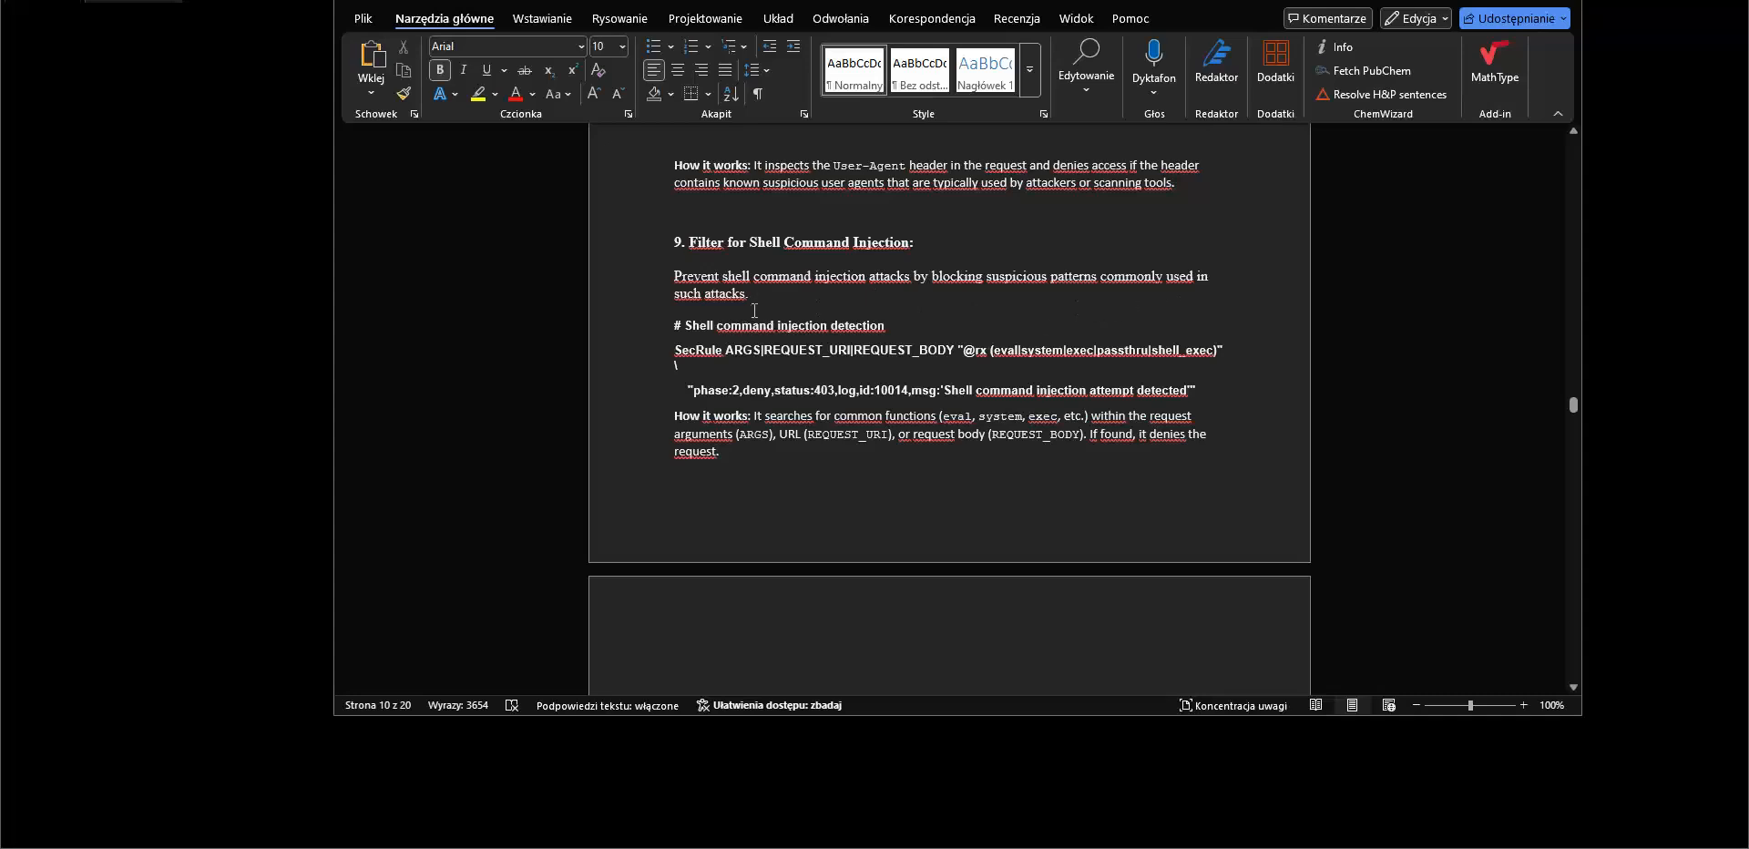
scroll(891, 346, down, 1)
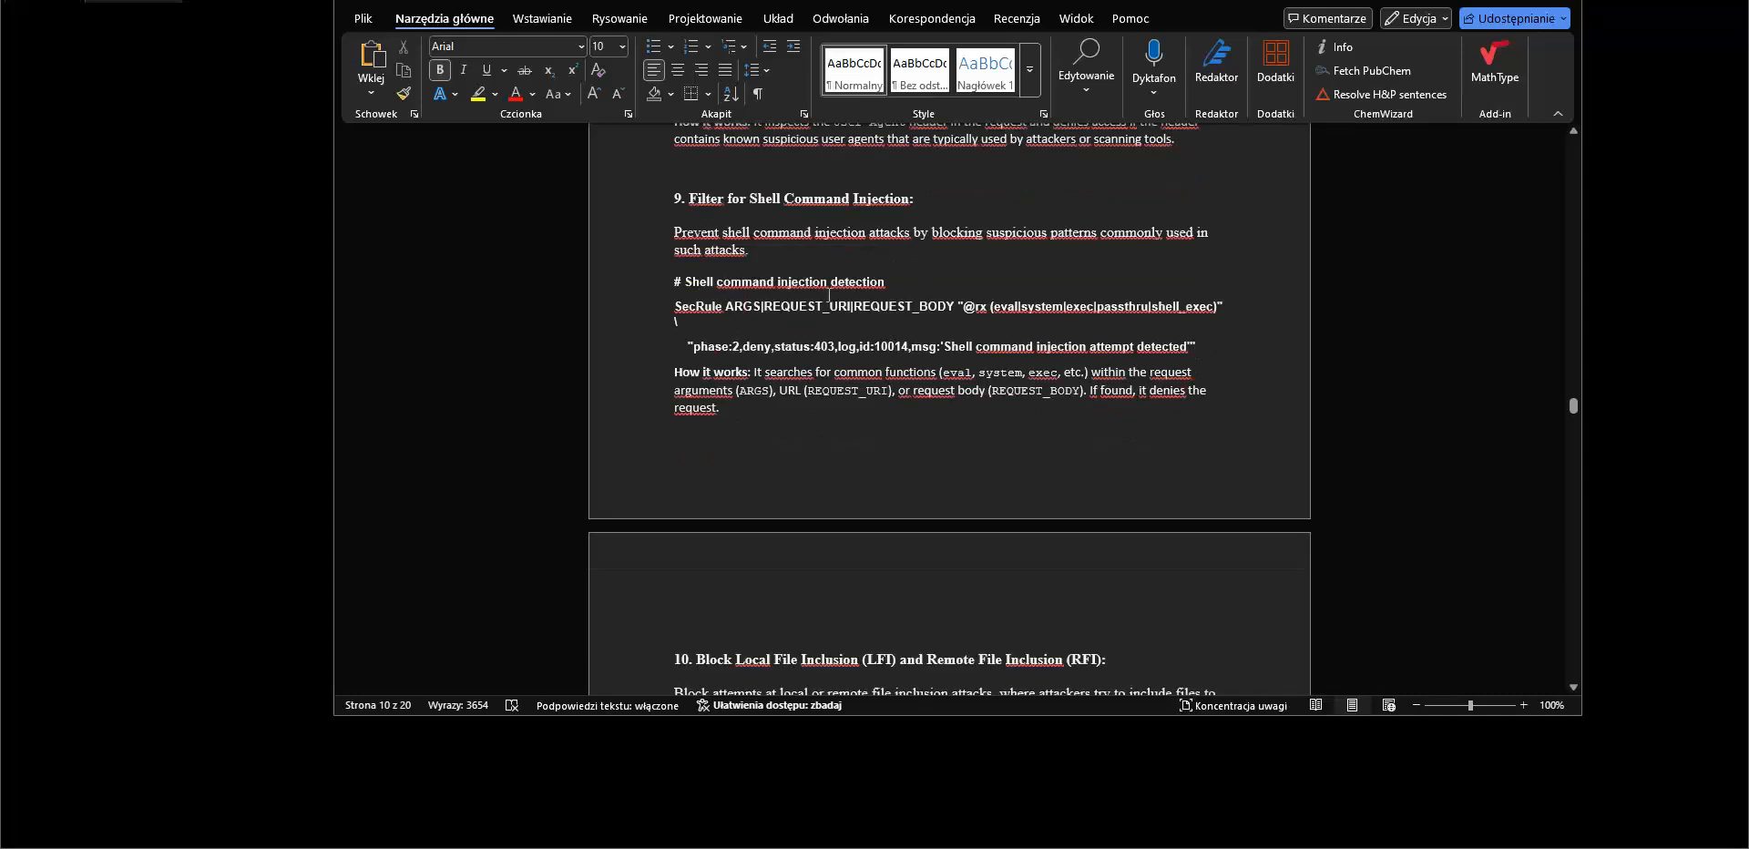
scroll(843, 319, down, 1)
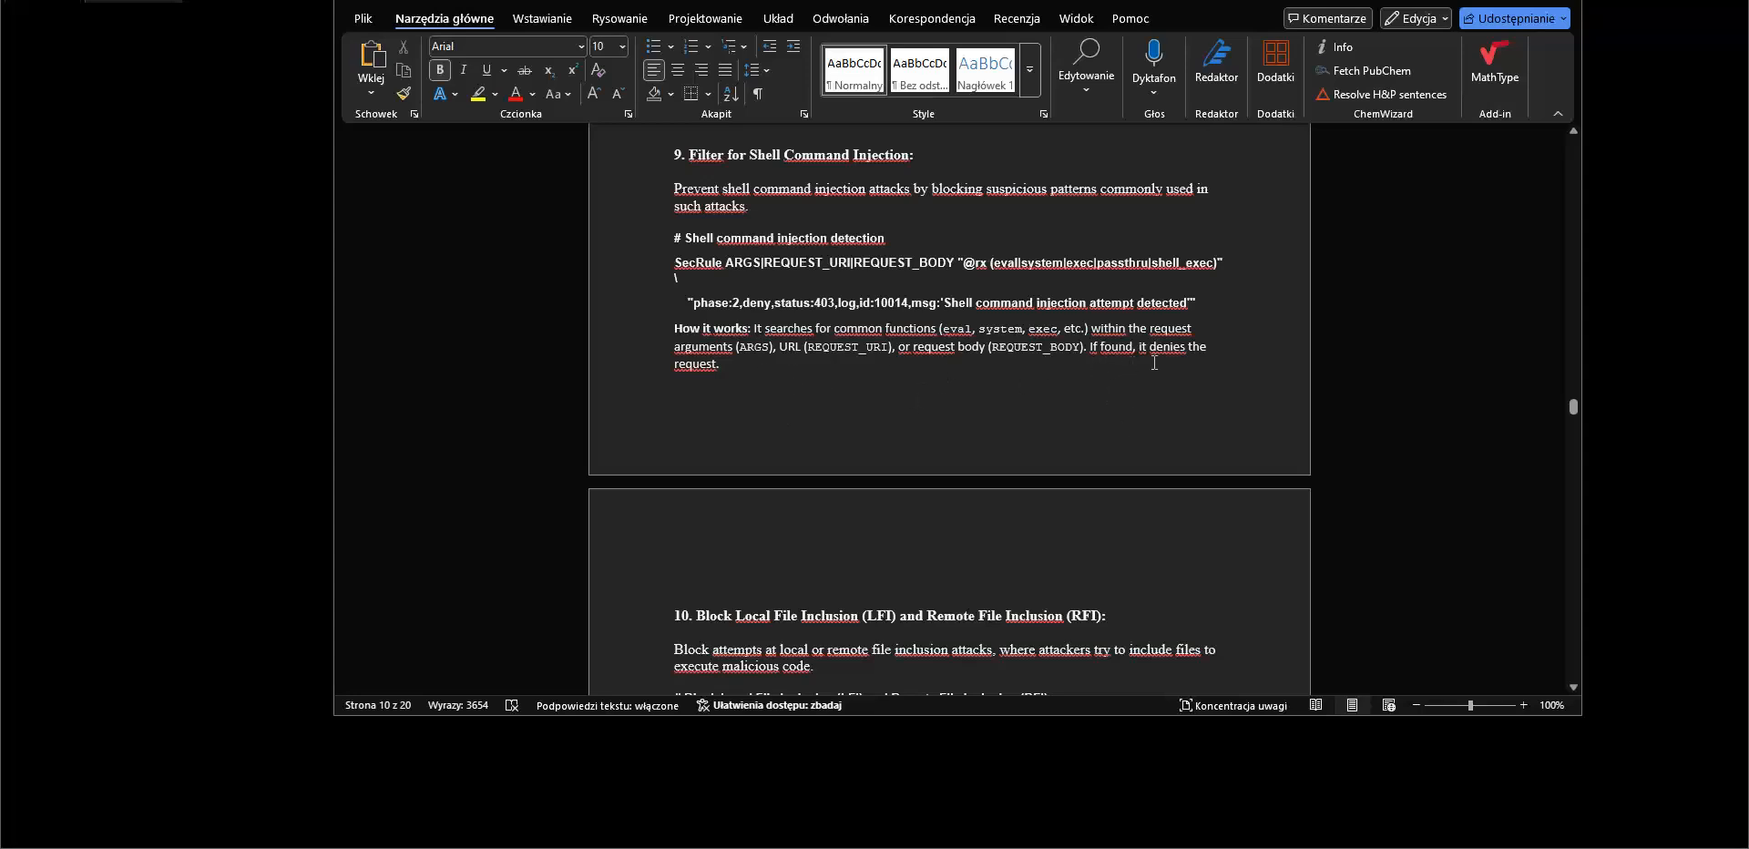
Review the section on blocking Local File Inclusion and Remote File Inclusion, with its rule and How it works explanation
scroll(718, 381, down, 5)
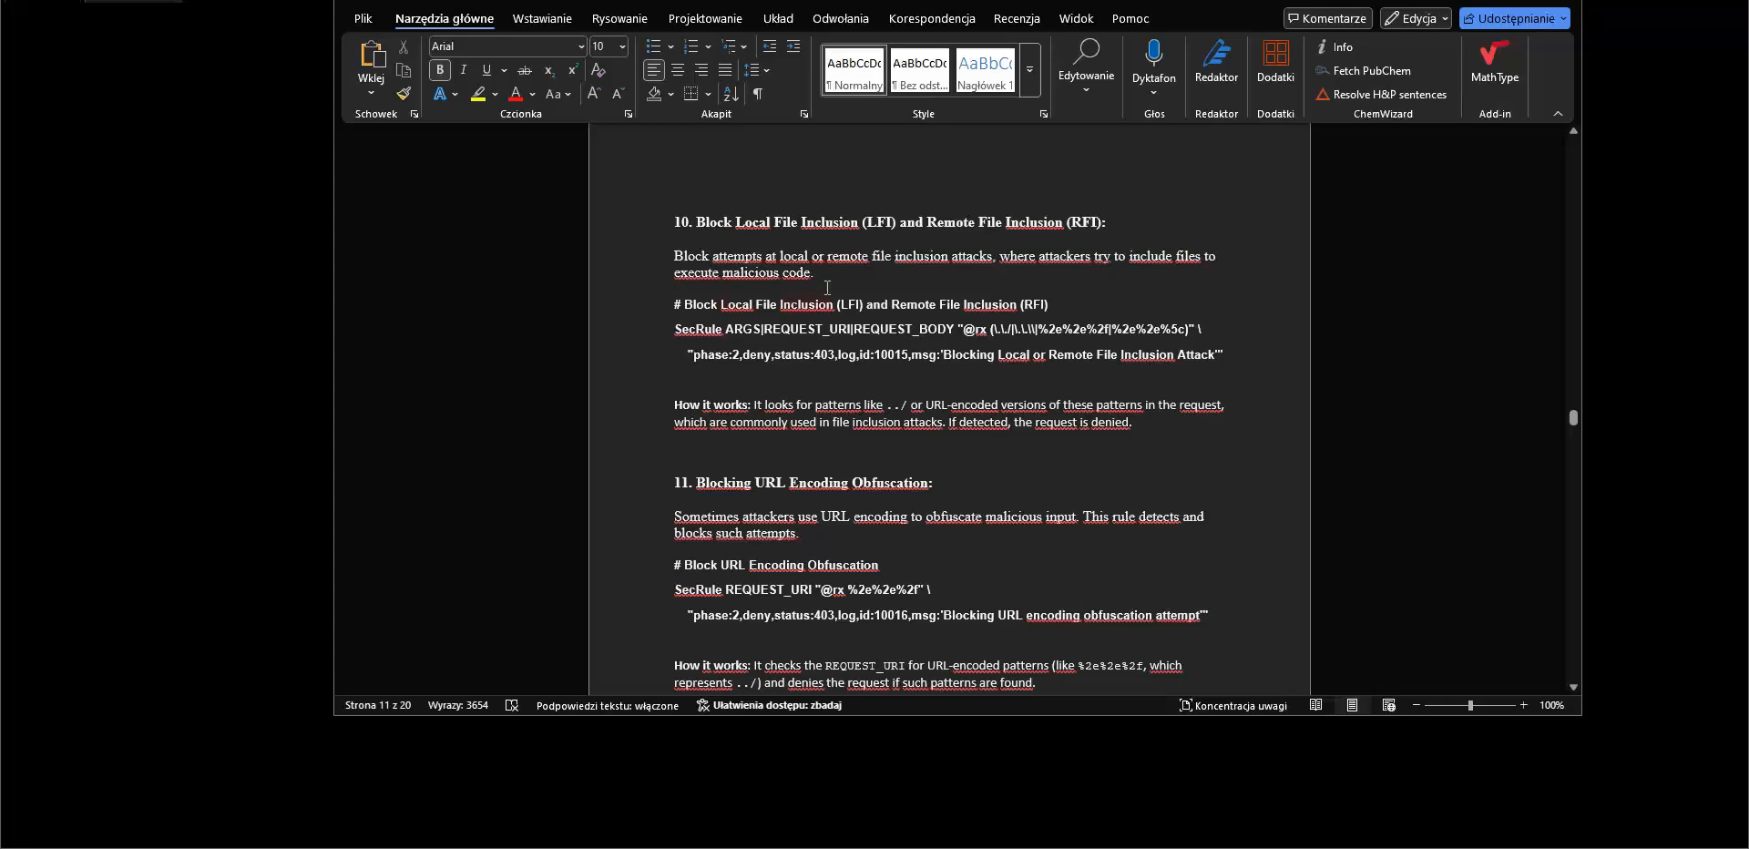
scroll(1084, 282, down, 1)
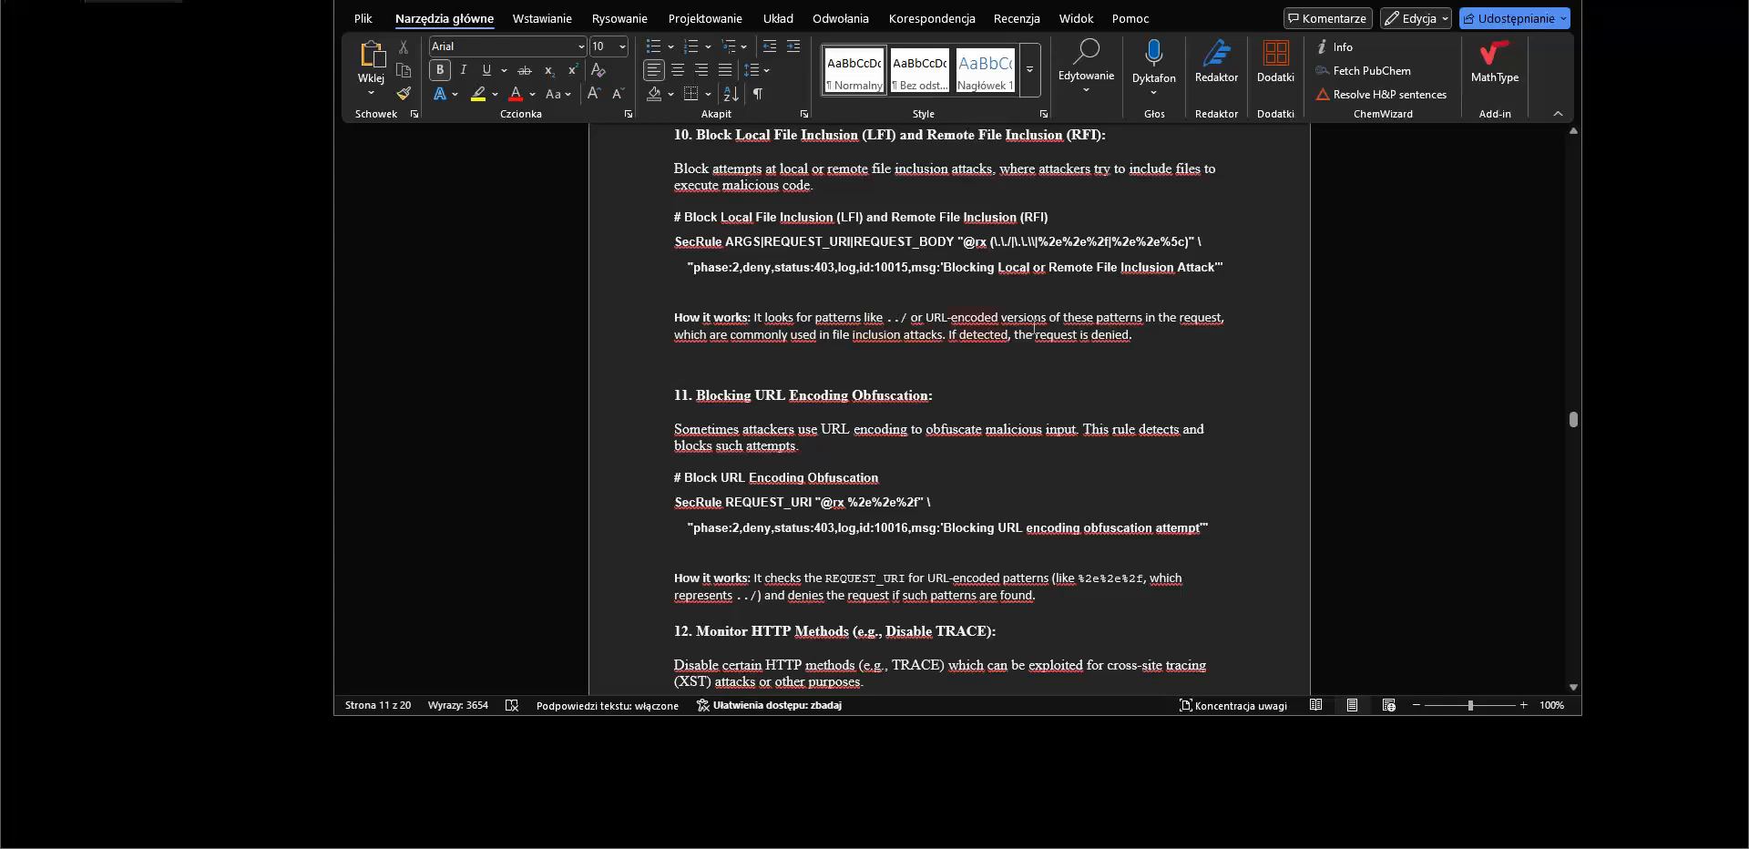
scroll(1156, 339, down, 1)
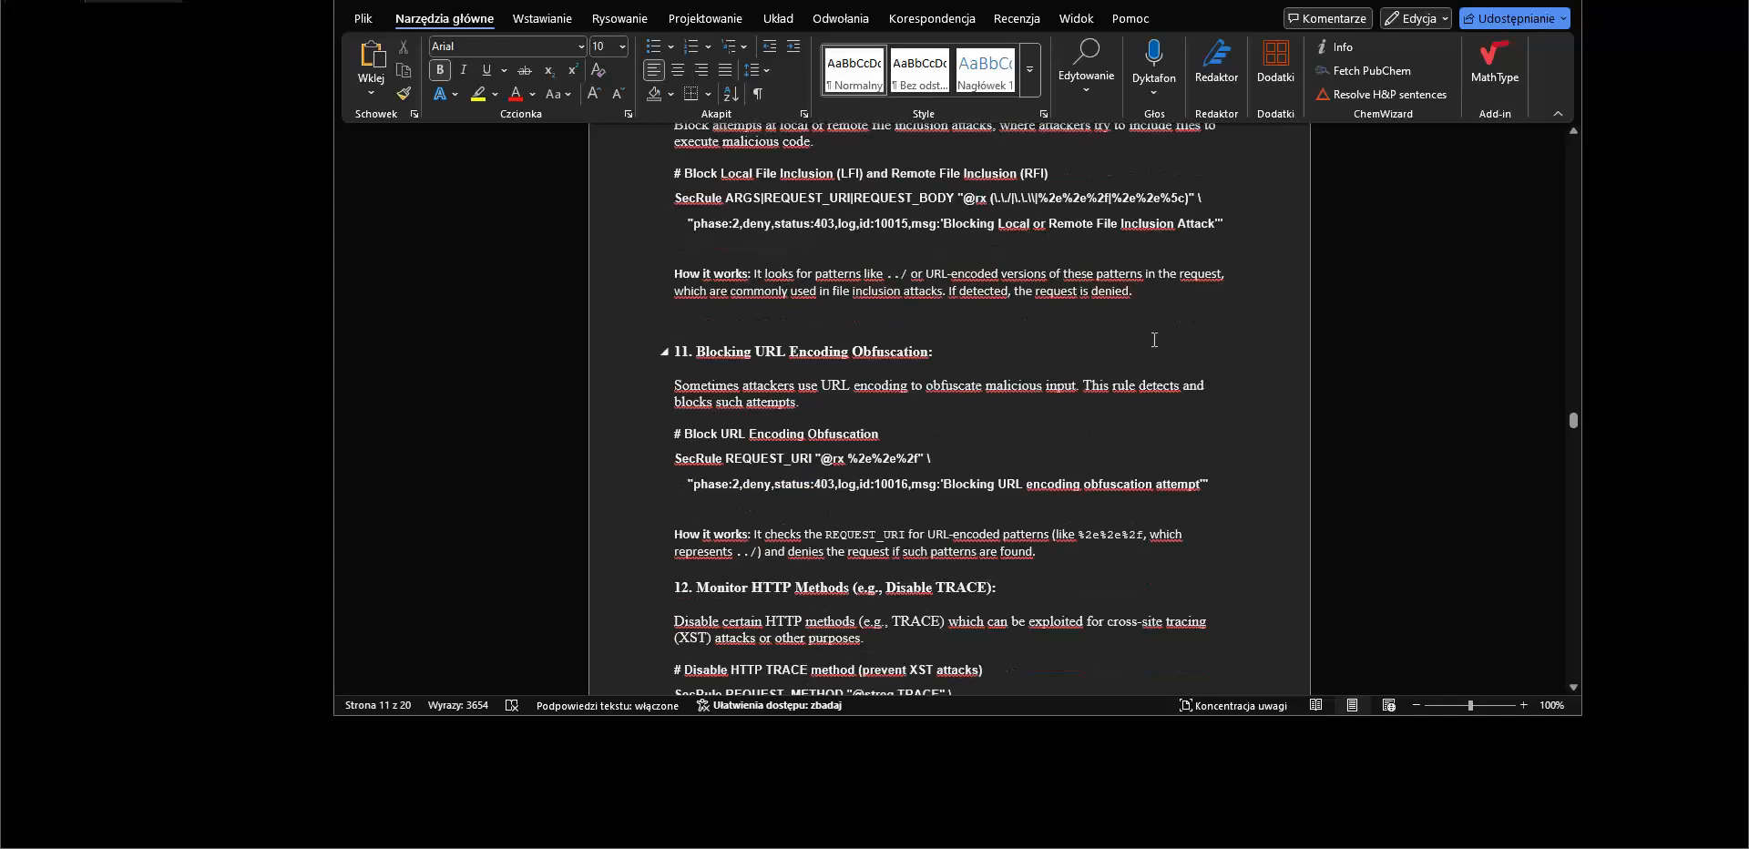
Read section 11 on URL encoding obfuscation, highlighting the %2e%2e%2f pattern in its explanation, and continue to section 12 on disabling TRACE
scroll(1096, 348, down, 2)
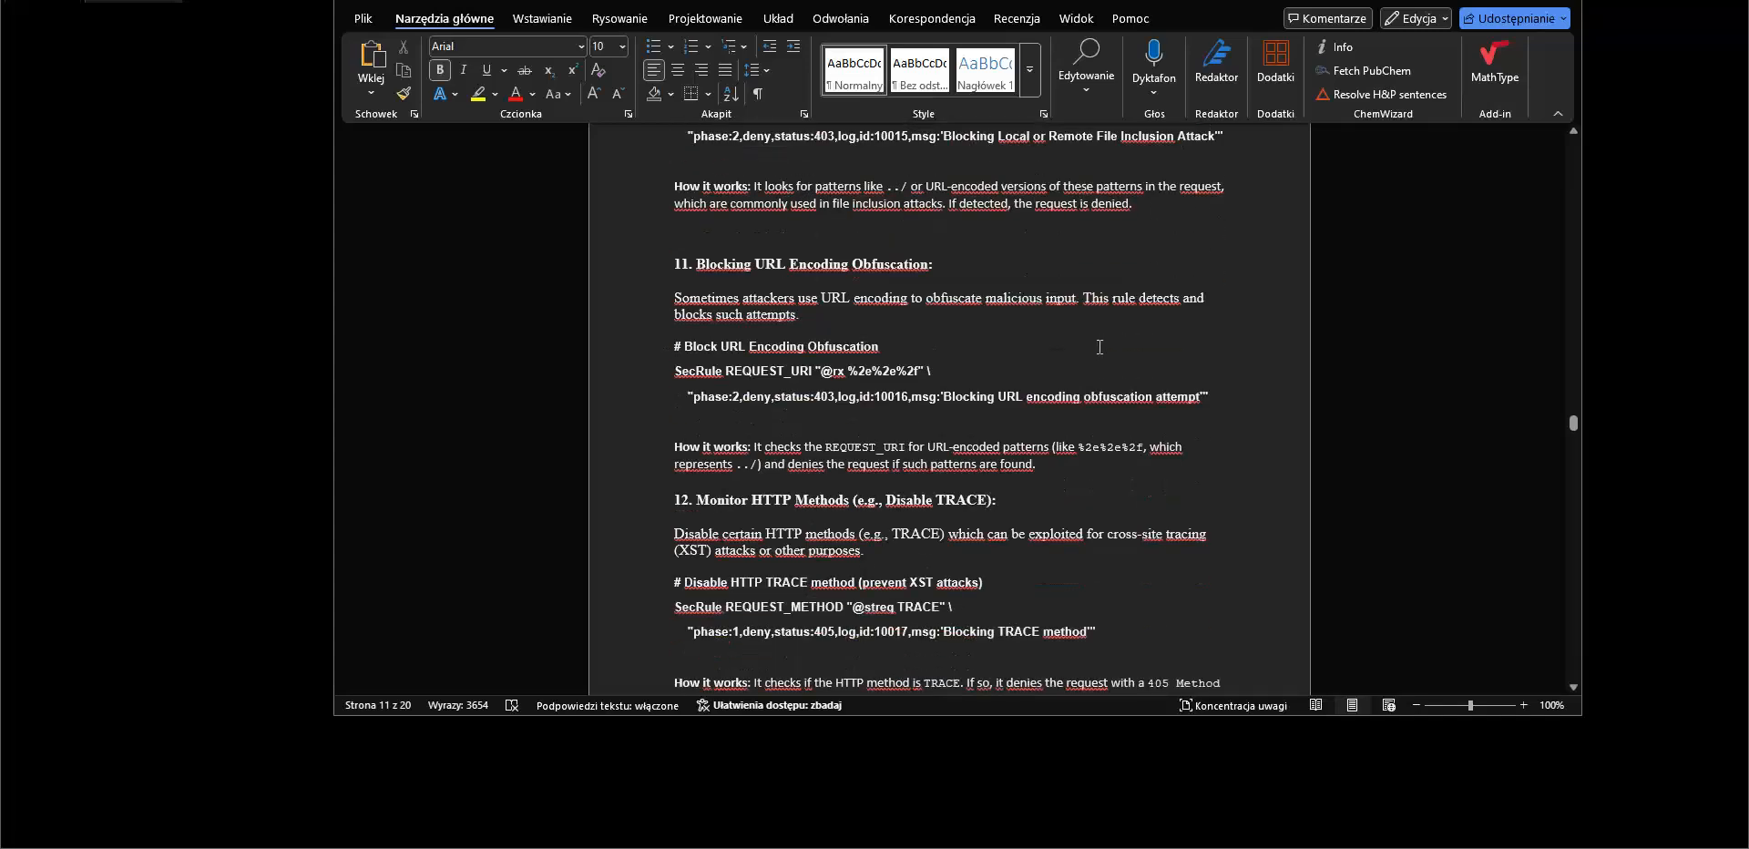
scroll(1099, 347, down, 1)
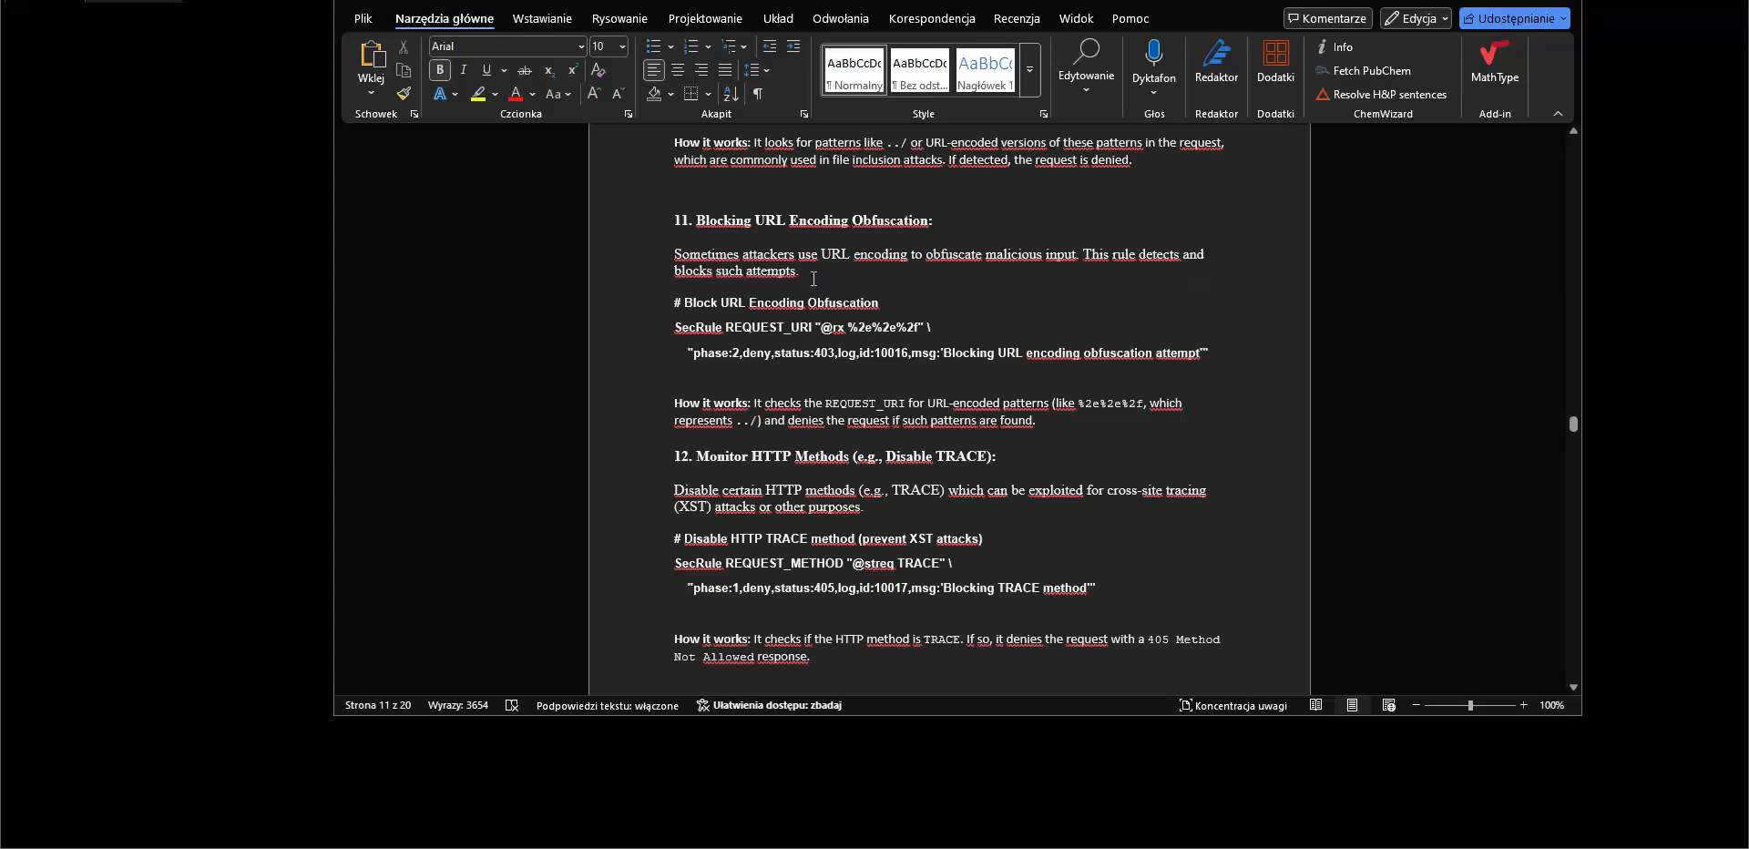
scroll(814, 278, down, 2)
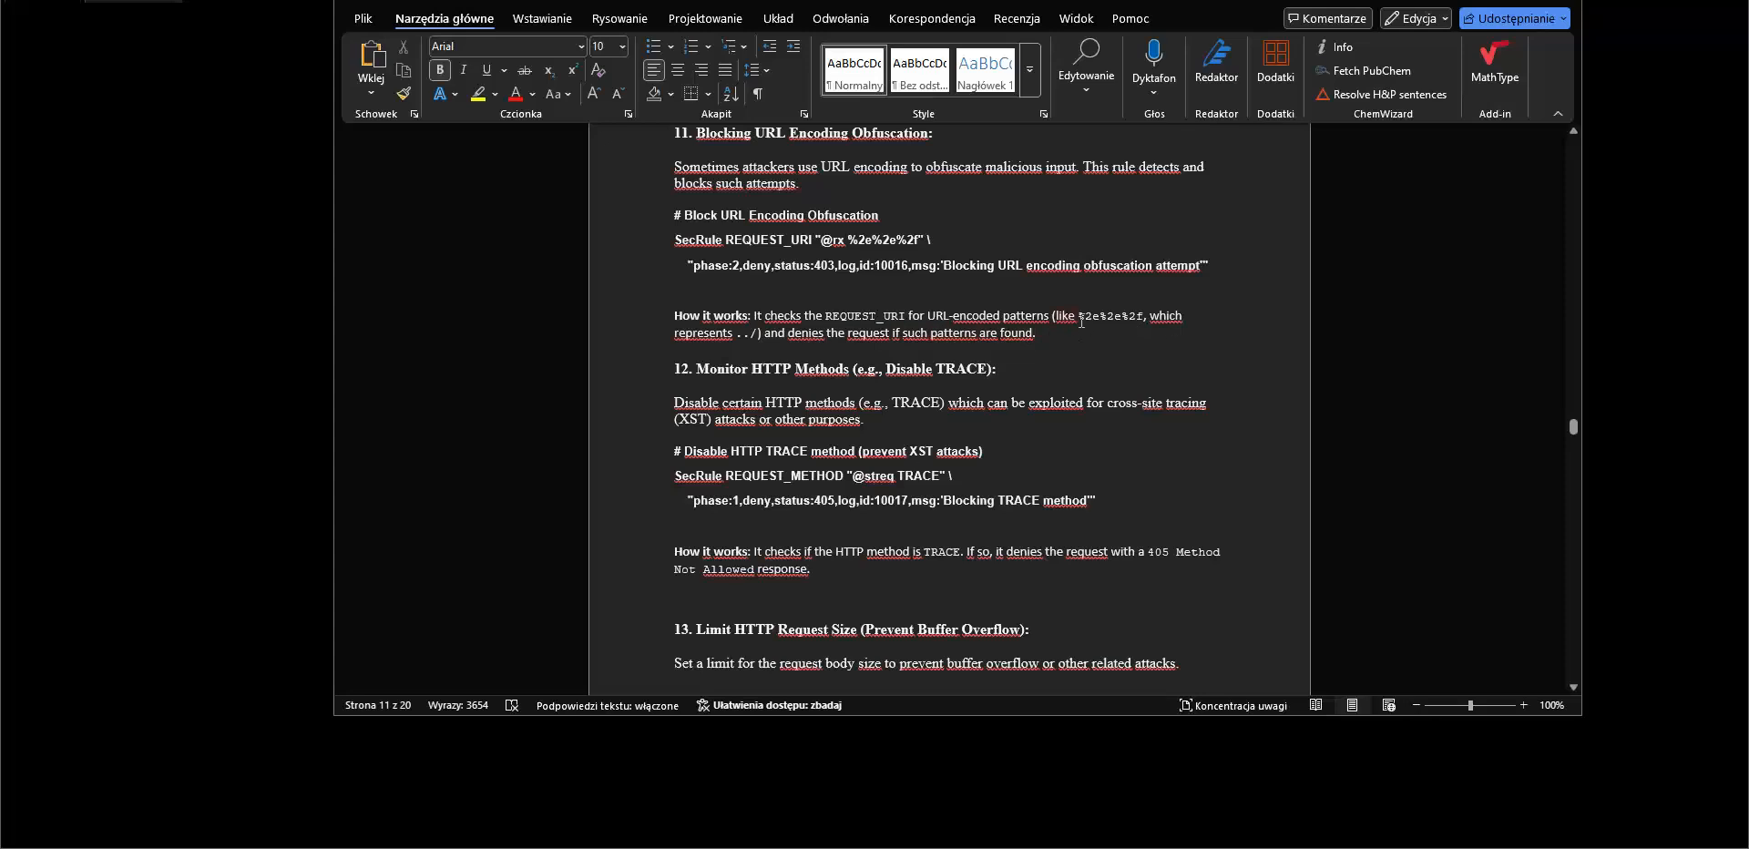
drag(1080, 321, 1146, 322)
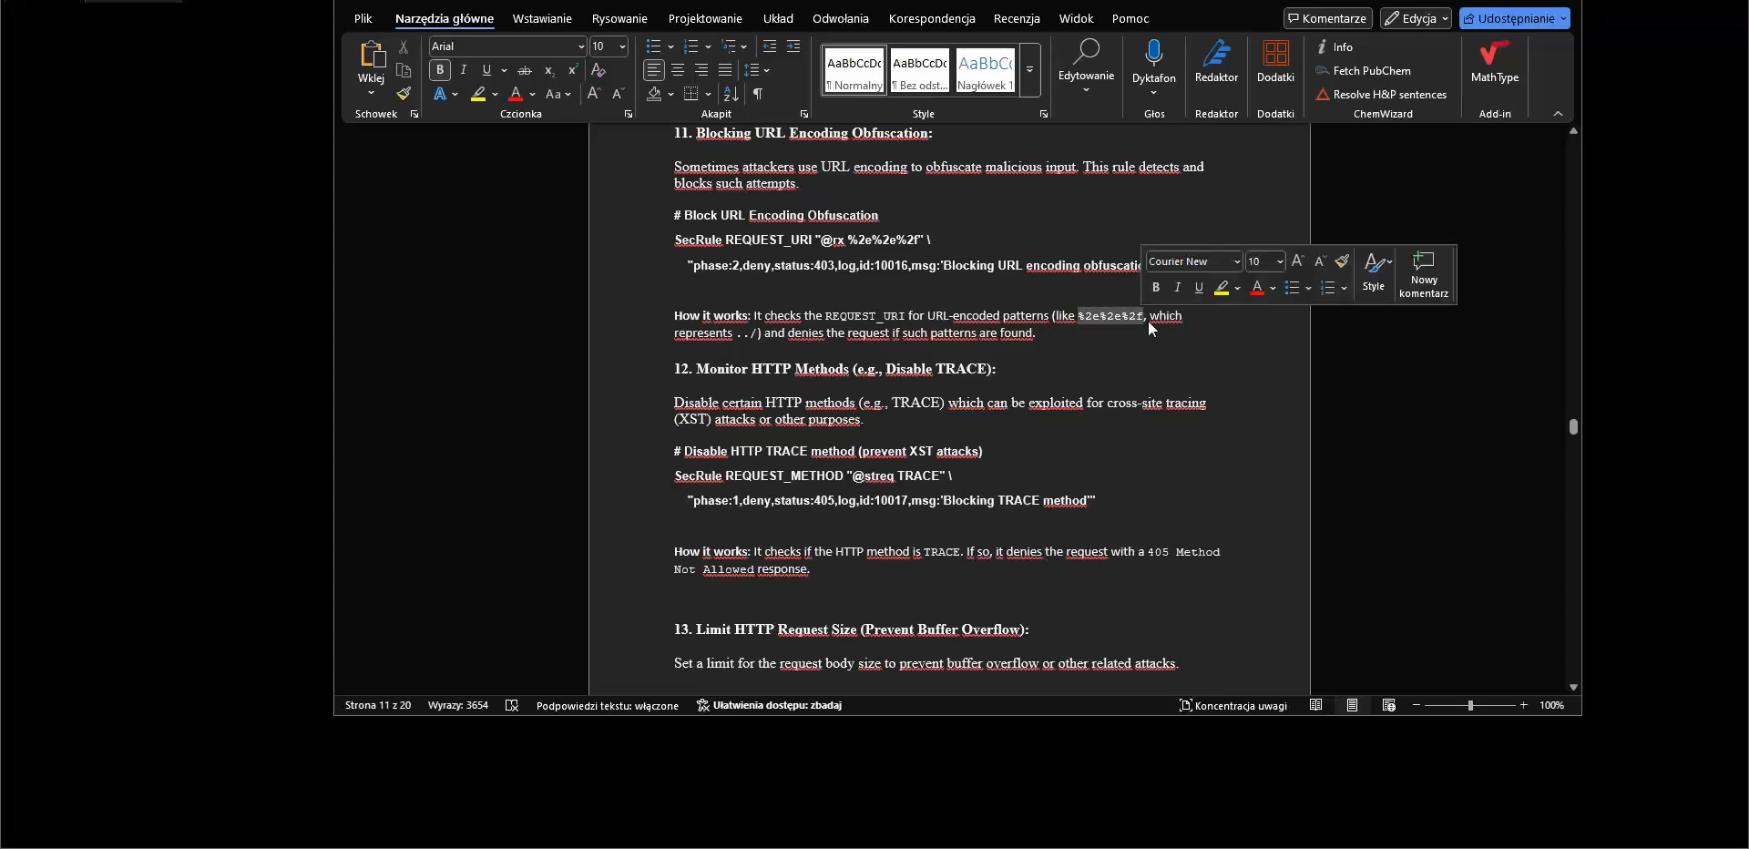
click(1210, 338)
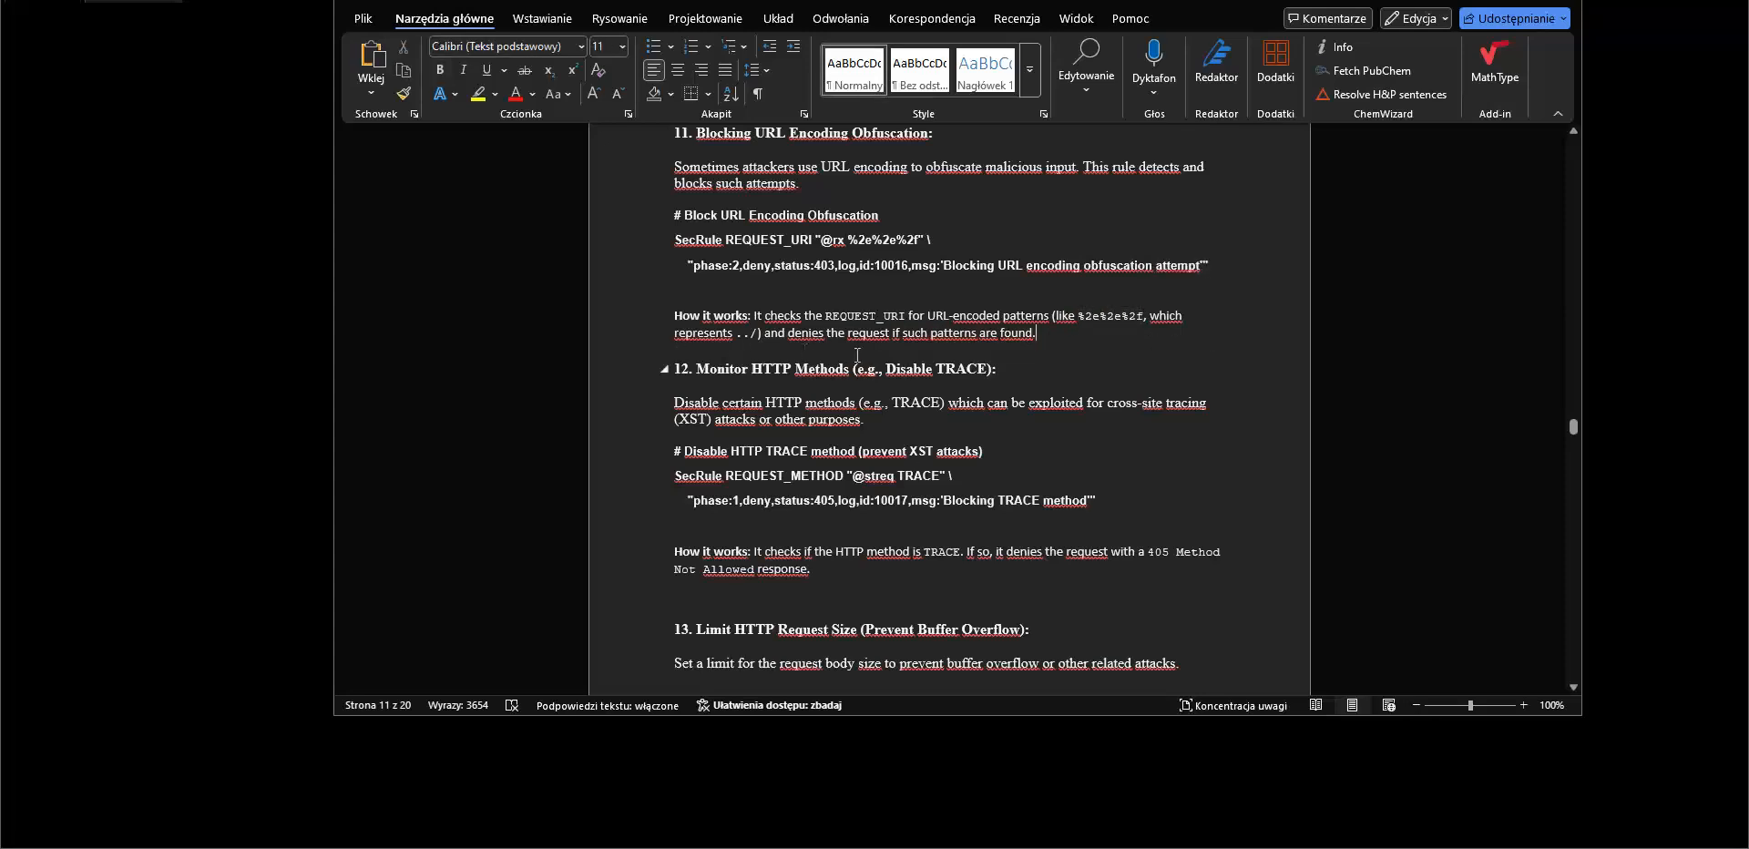
scroll(1197, 362, down, 3)
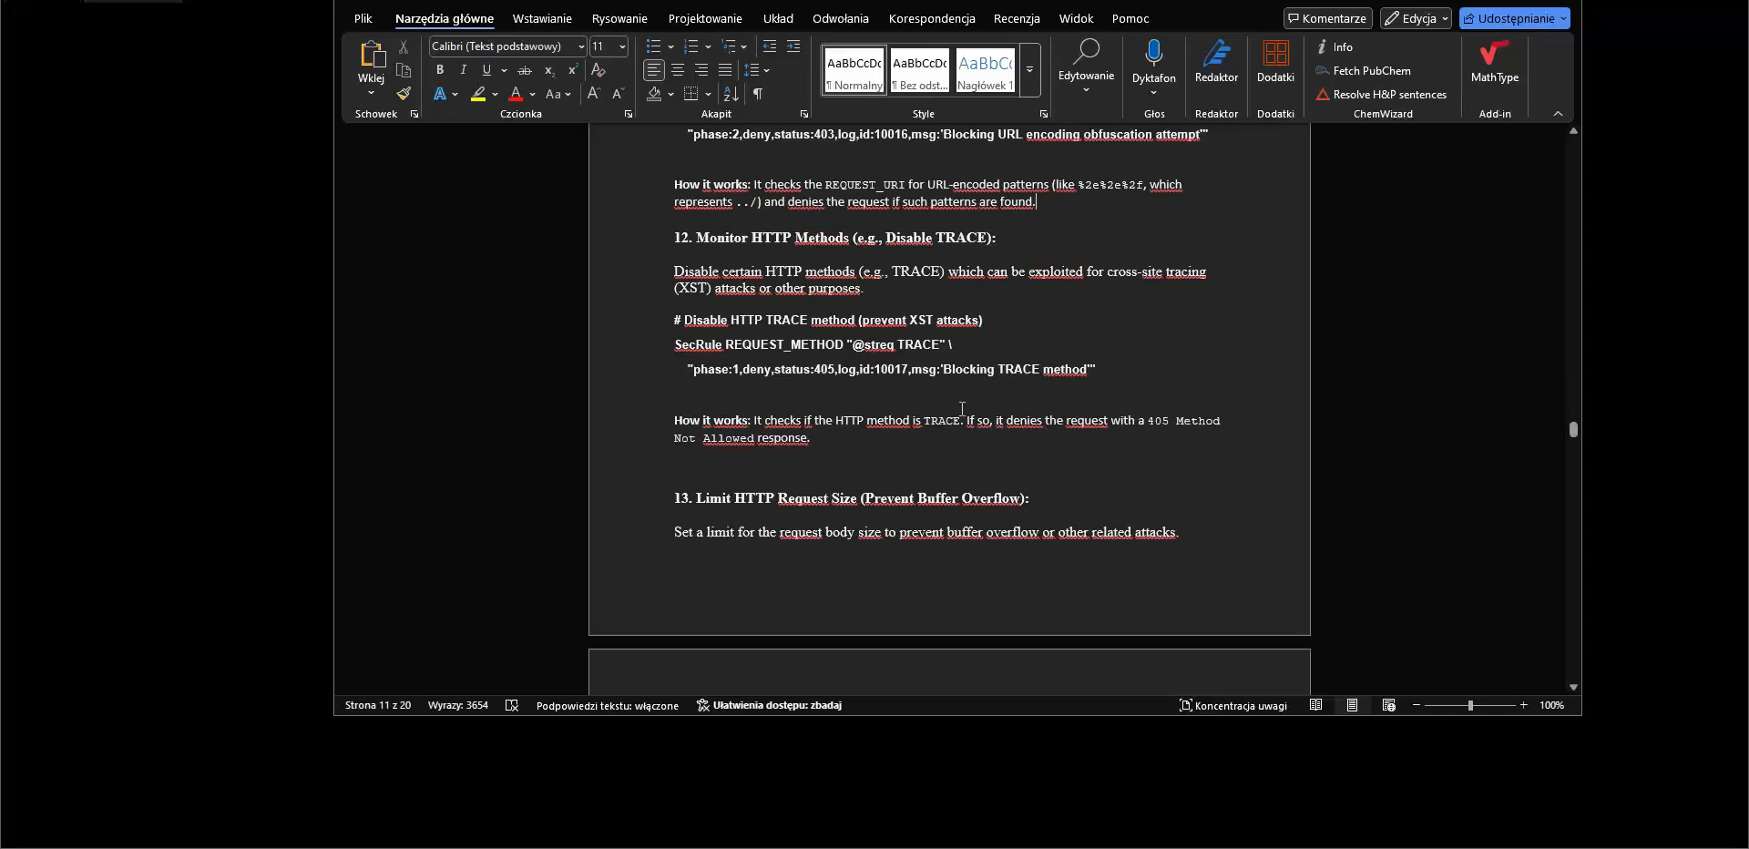
Read section 12 on disabling the HTTP TRACE method and section 13 on limiting the HTTP request size
drag(1022, 370, 672, 276)
click(1130, 338)
scroll(1168, 328, down, 3)
scroll(1168, 328, down, 3)
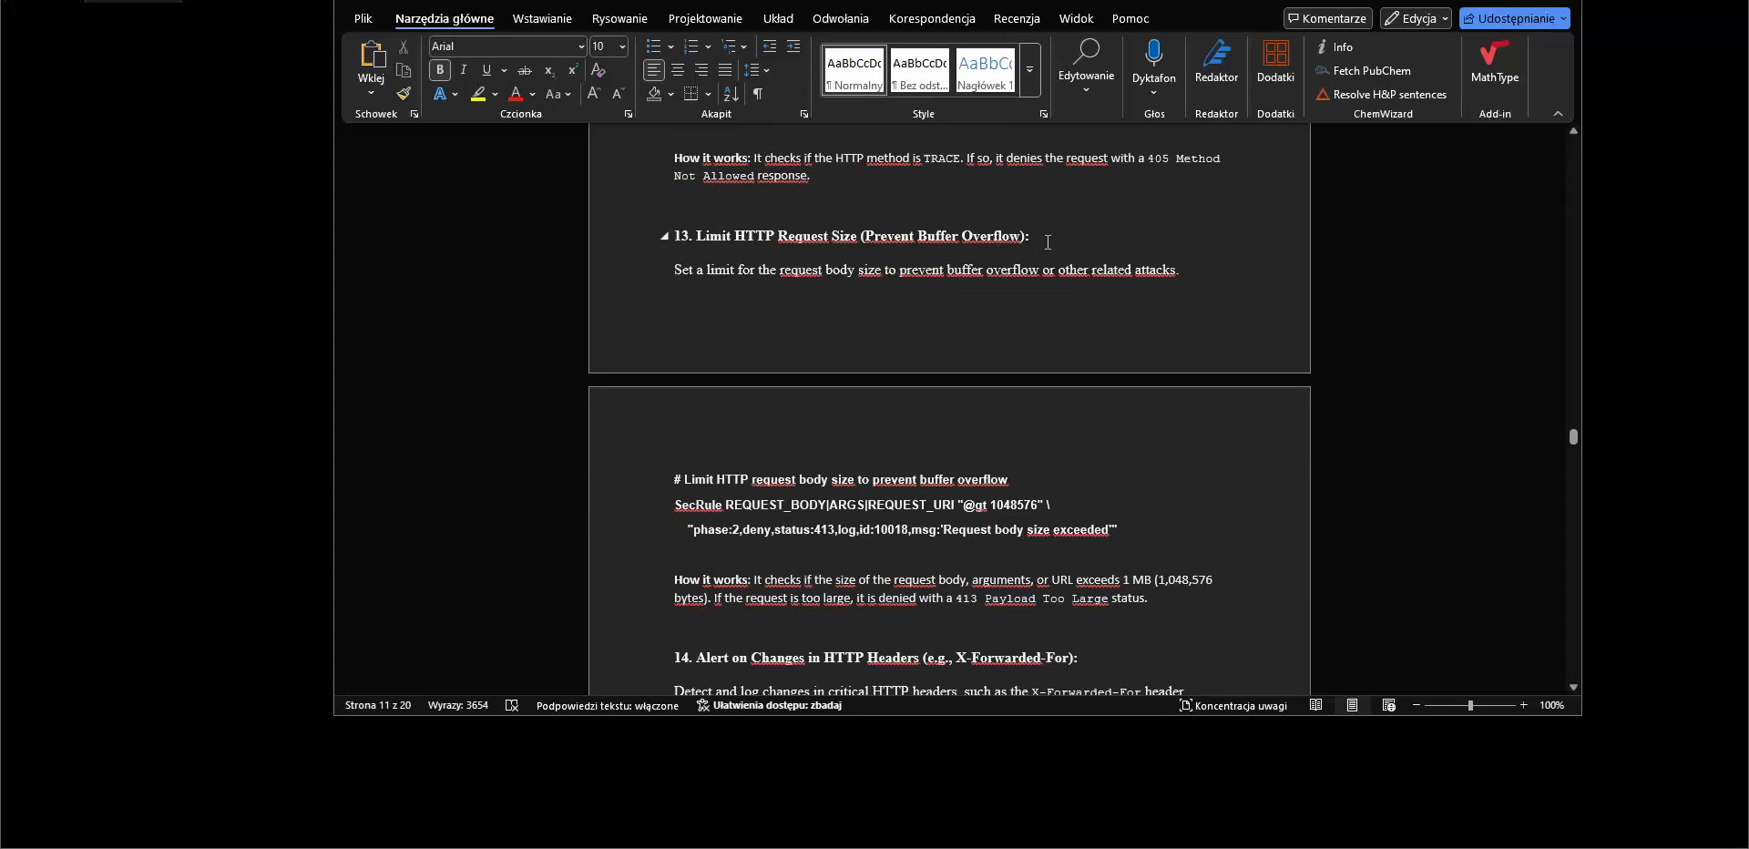
scroll(1075, 297, down, 5)
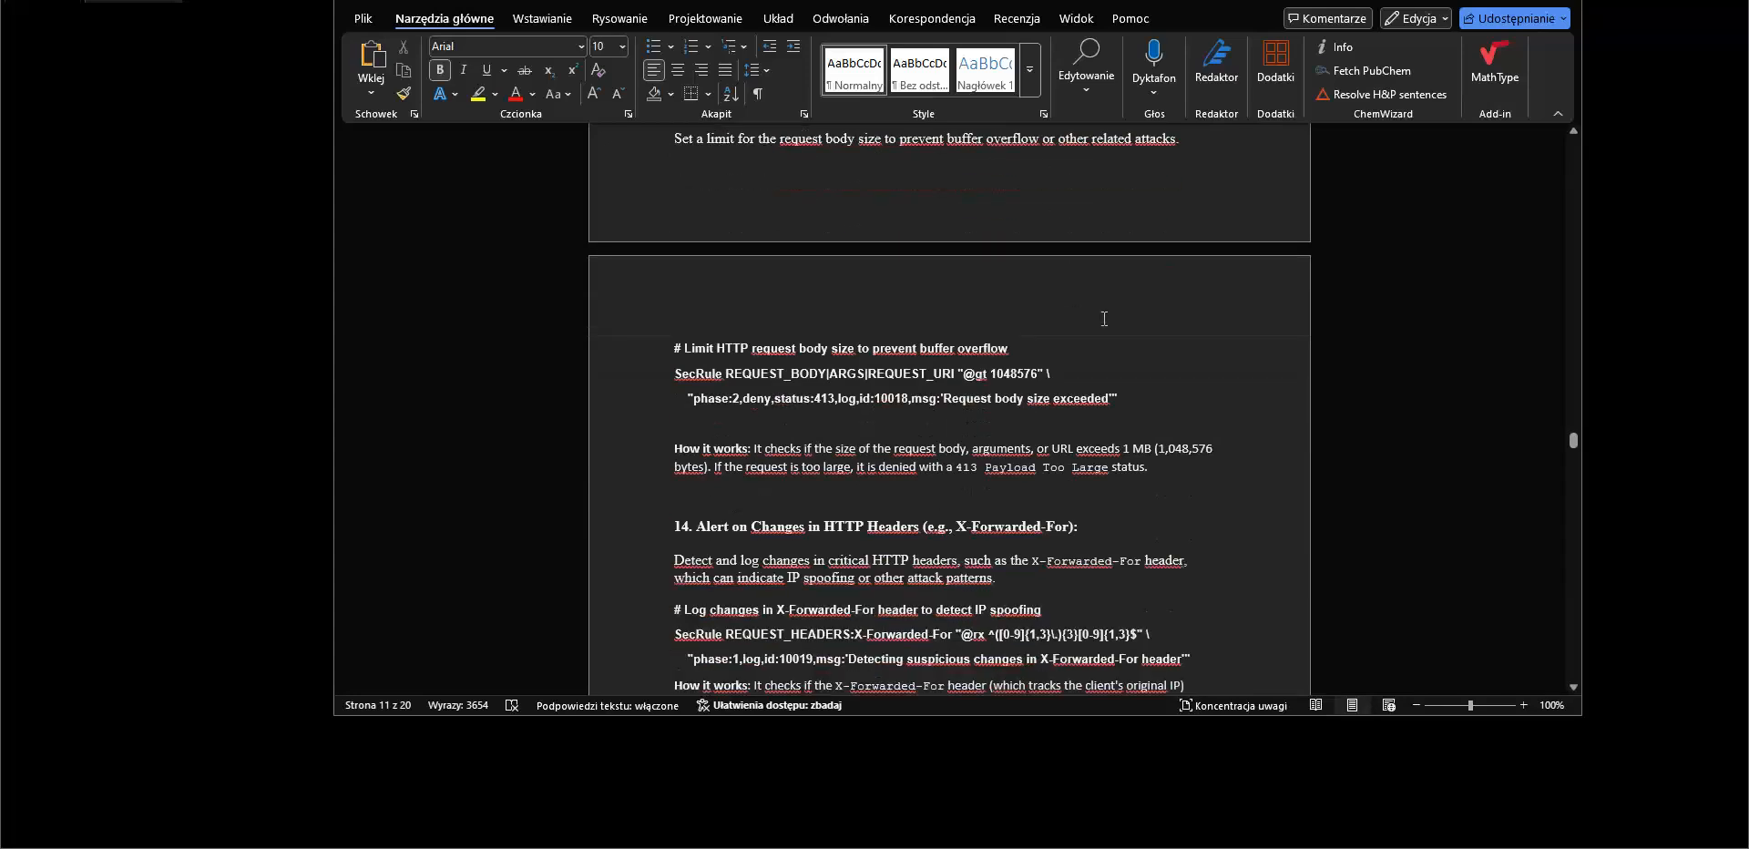
Read section 14 on alerting on changes in HTTP headers, including the X-Forwarded-For rule and its explanation
scroll(1108, 316, down, 3)
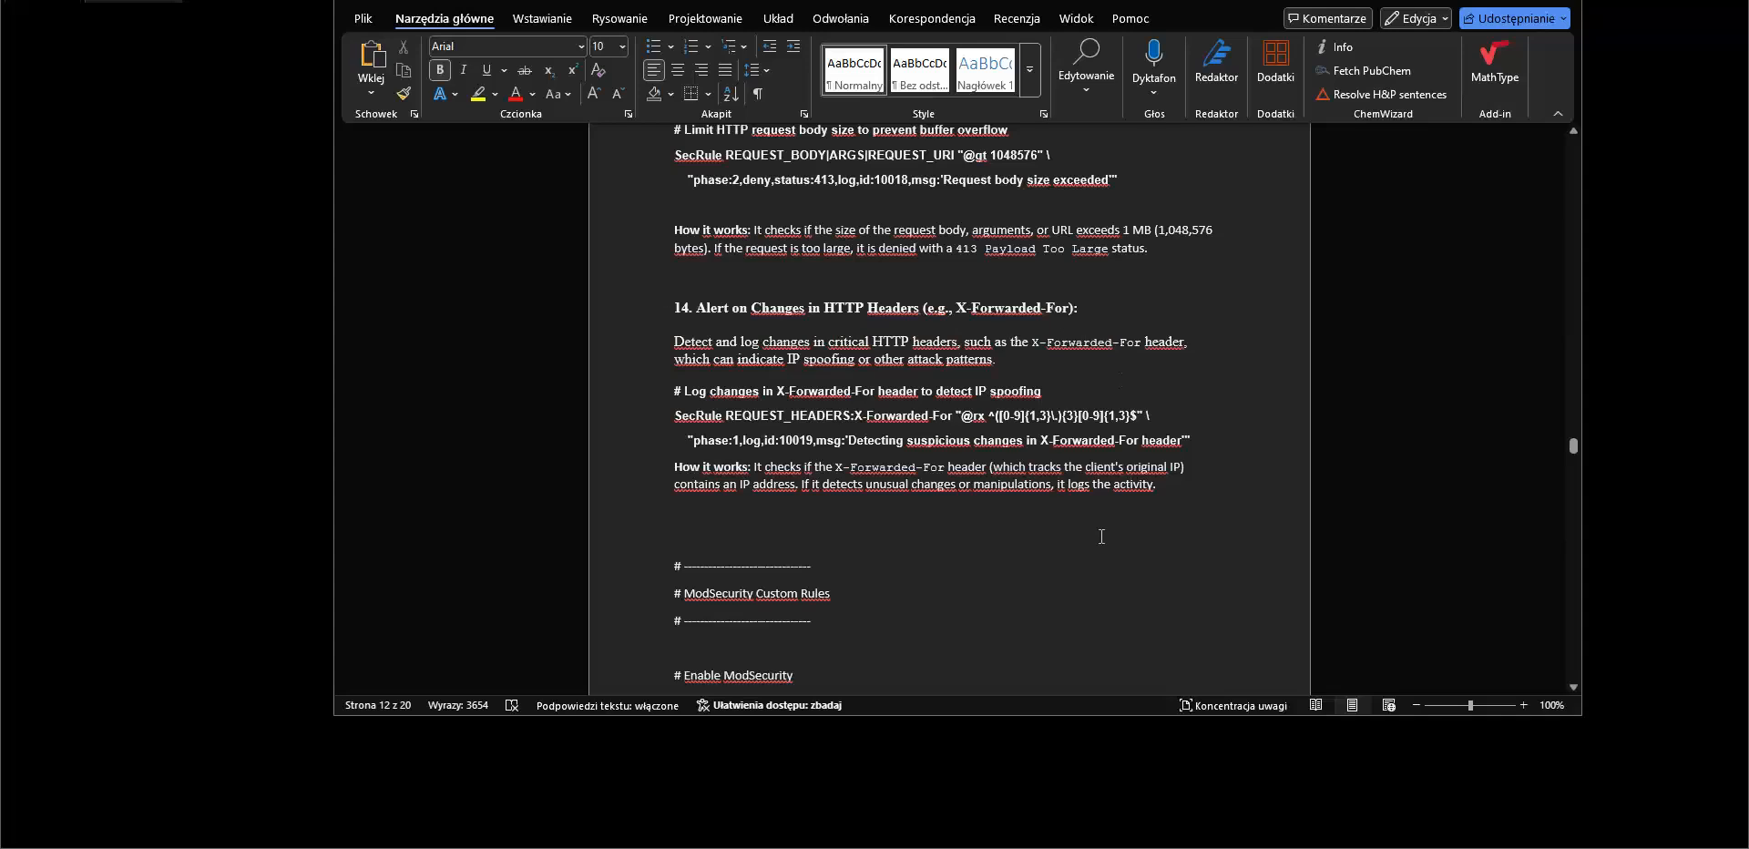
drag(1089, 311, 891, 313)
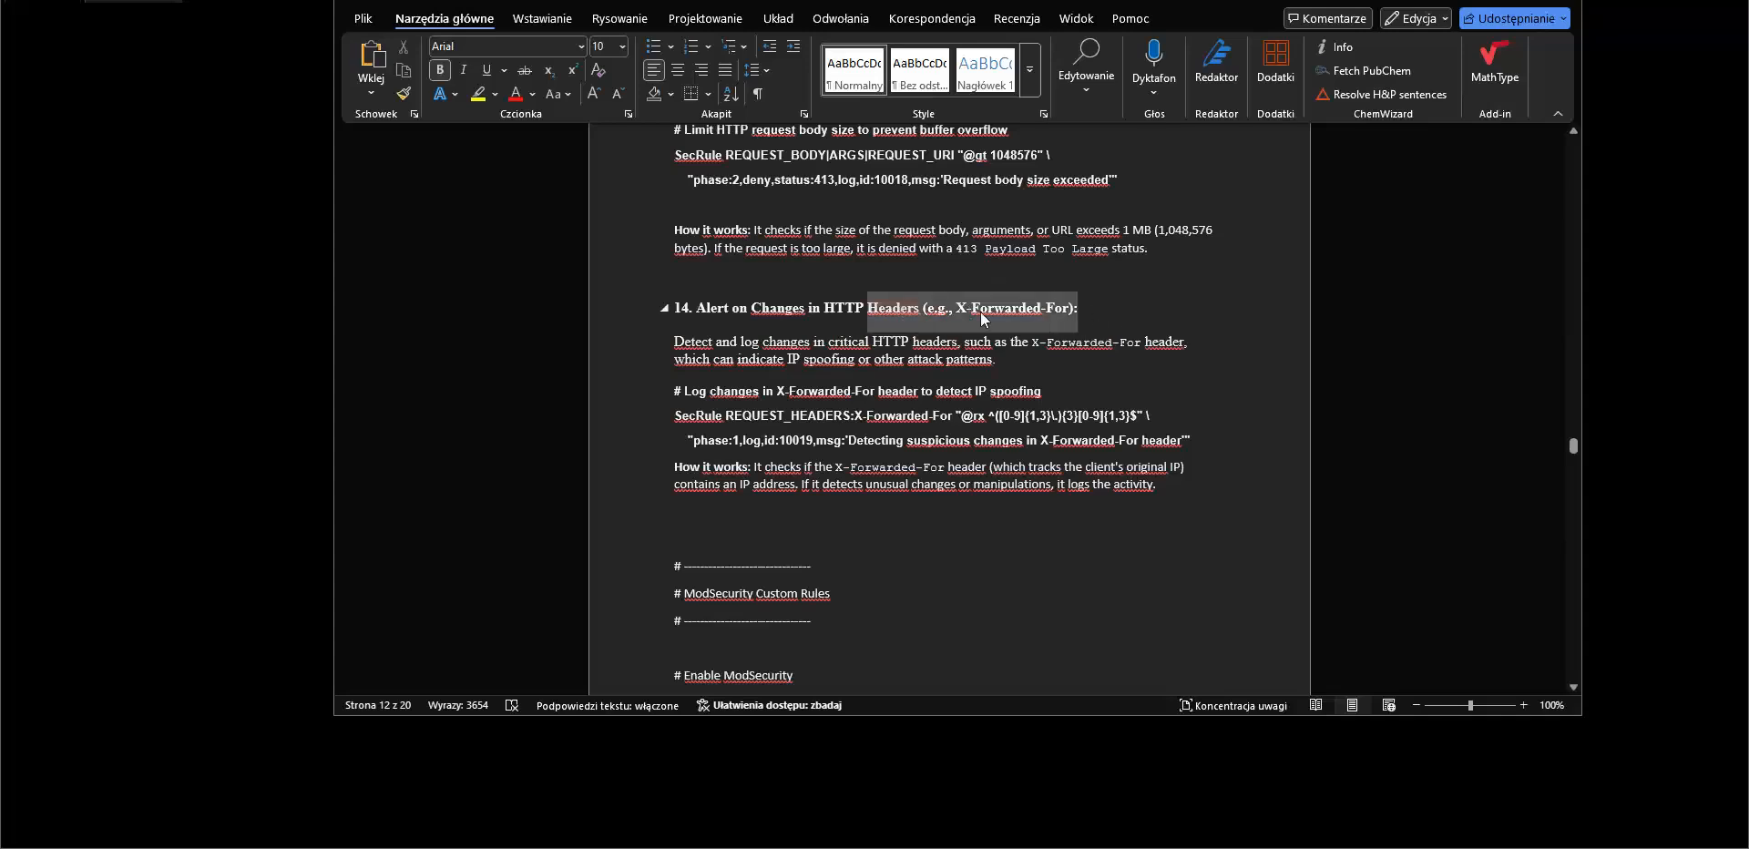
click(1177, 302)
right_click(1109, 464)
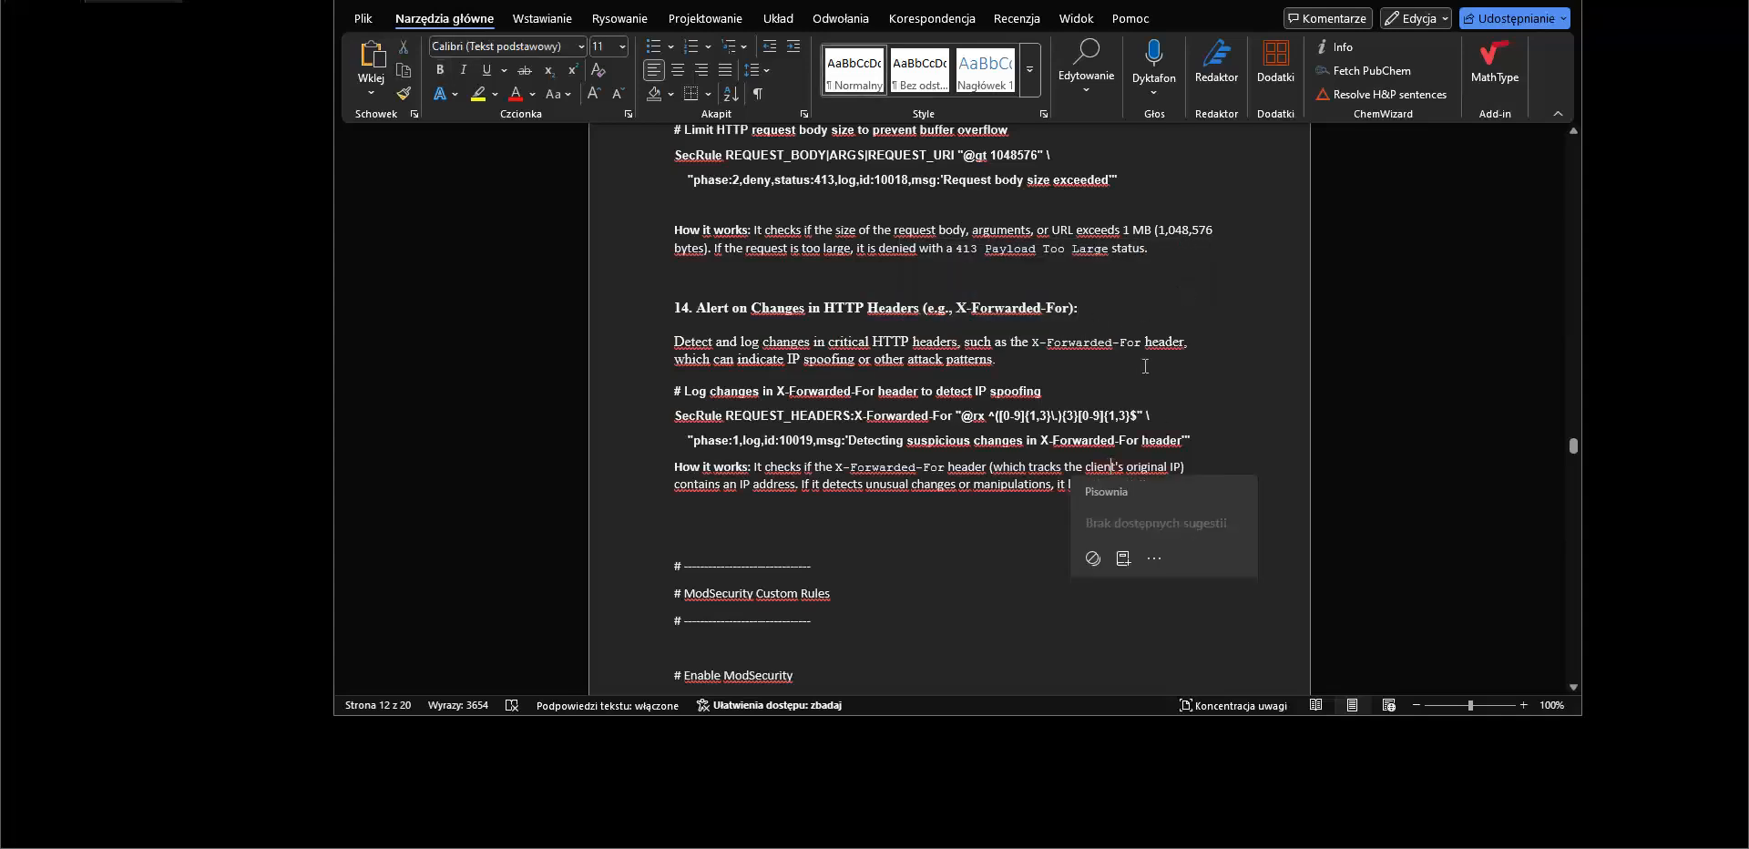
scroll(1127, 361, up, 2)
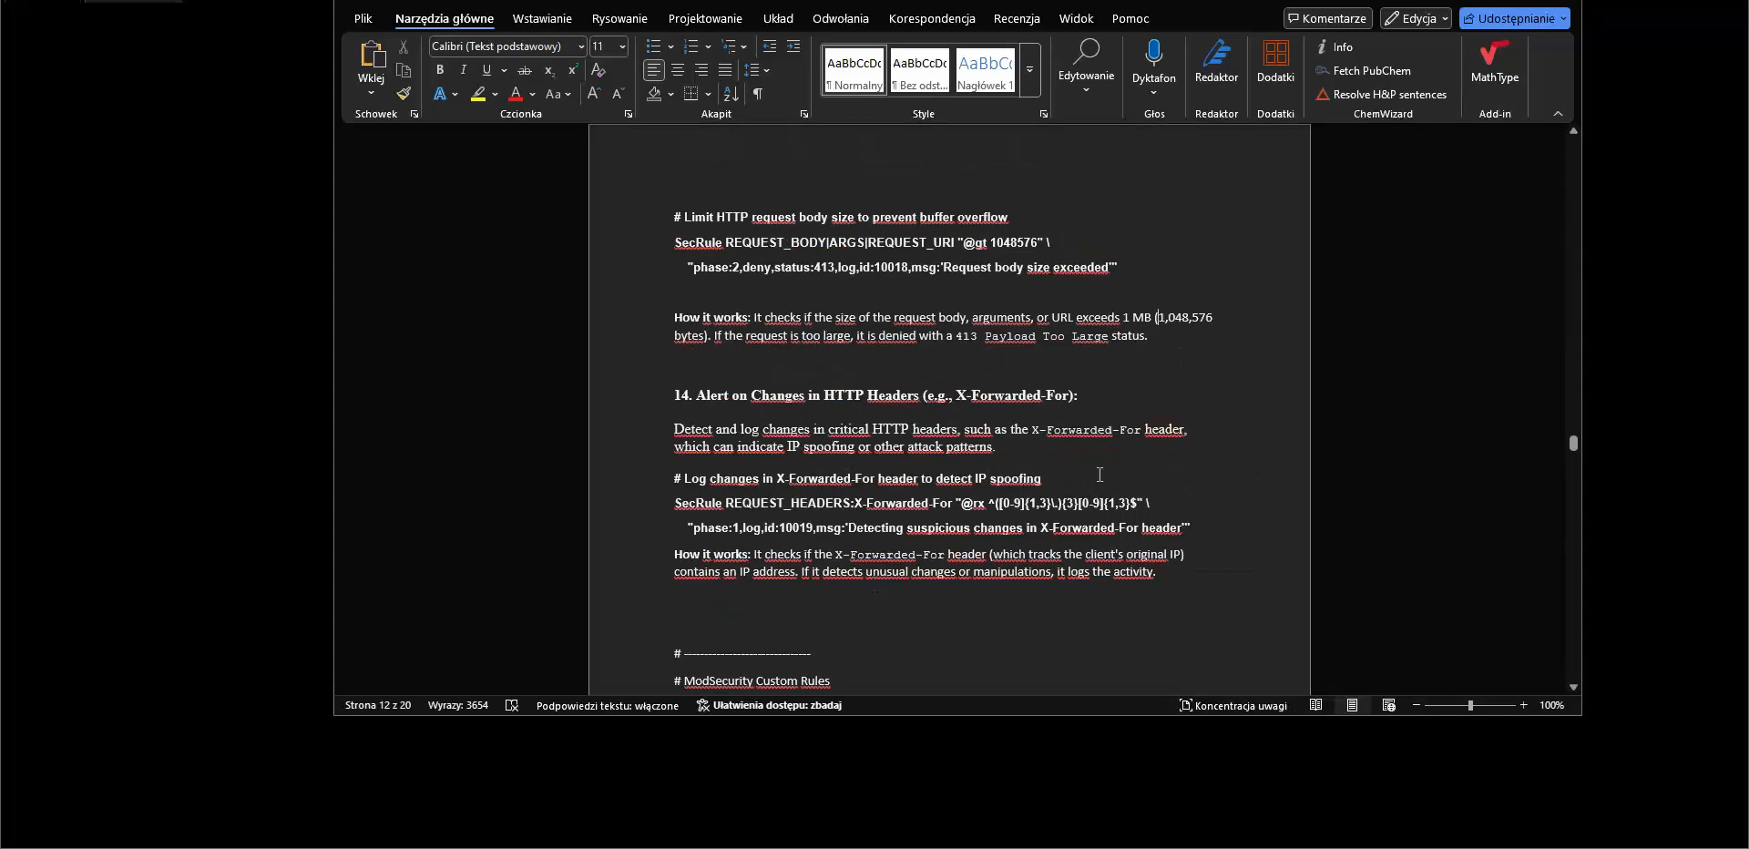
Look back over the earlier example rule sections, from DoS-like behavior and path traversal to shell command injection
scroll(1103, 469, up, 7)
scroll(1116, 463, down, 6)
scroll(1127, 455, up, 6)
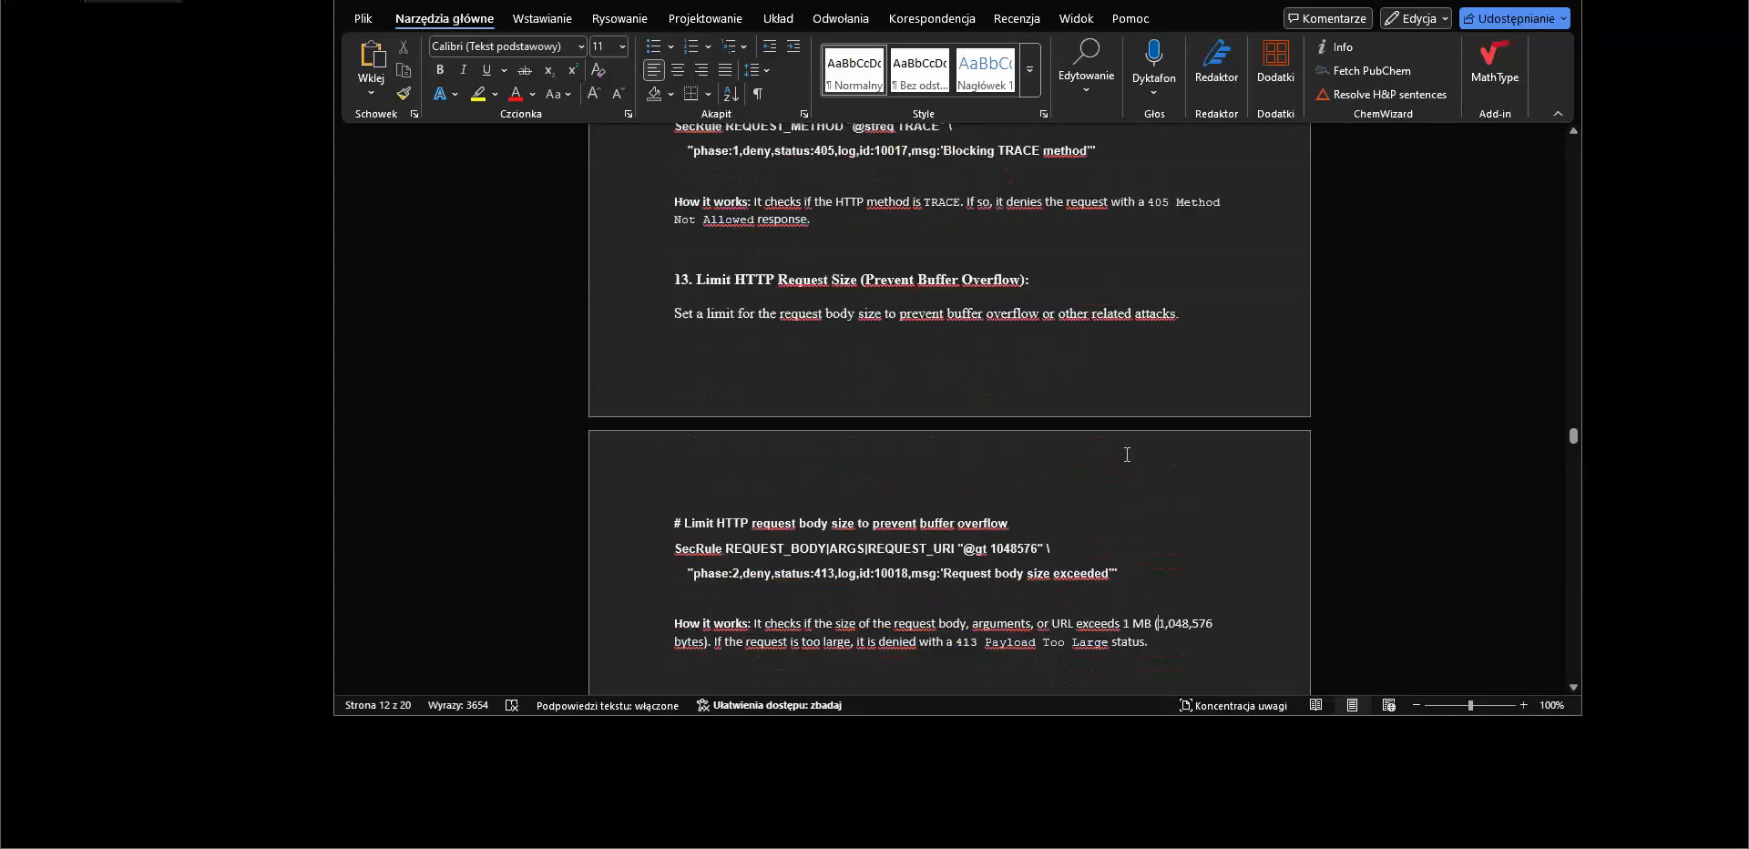
scroll(1127, 455, up, 20)
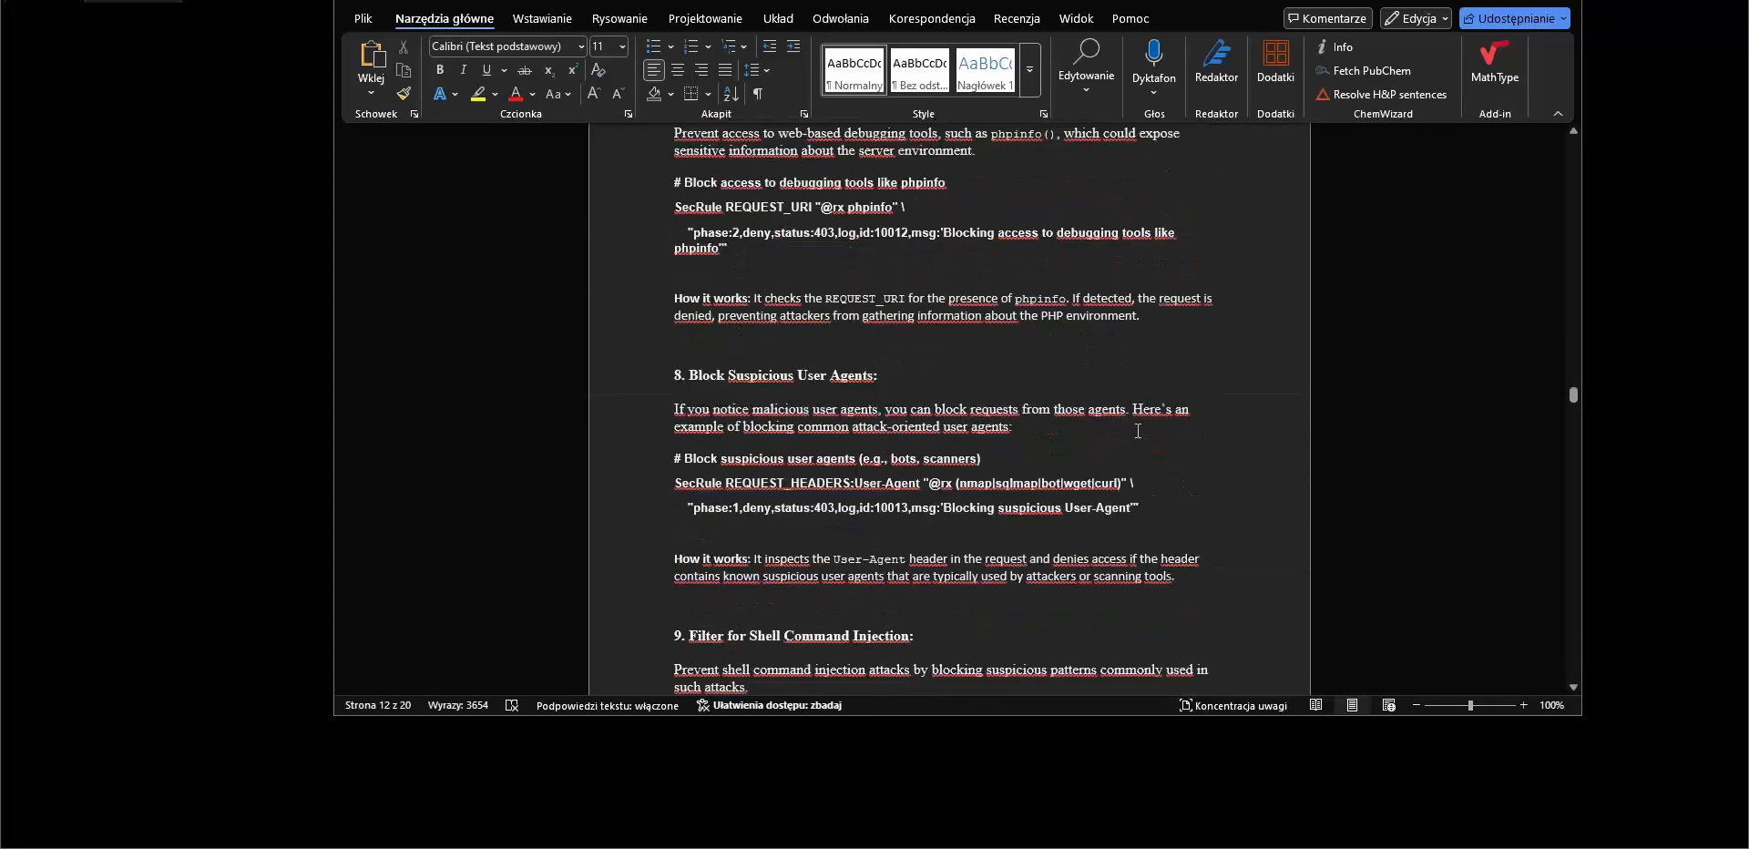
scroll(1138, 430, up, 20)
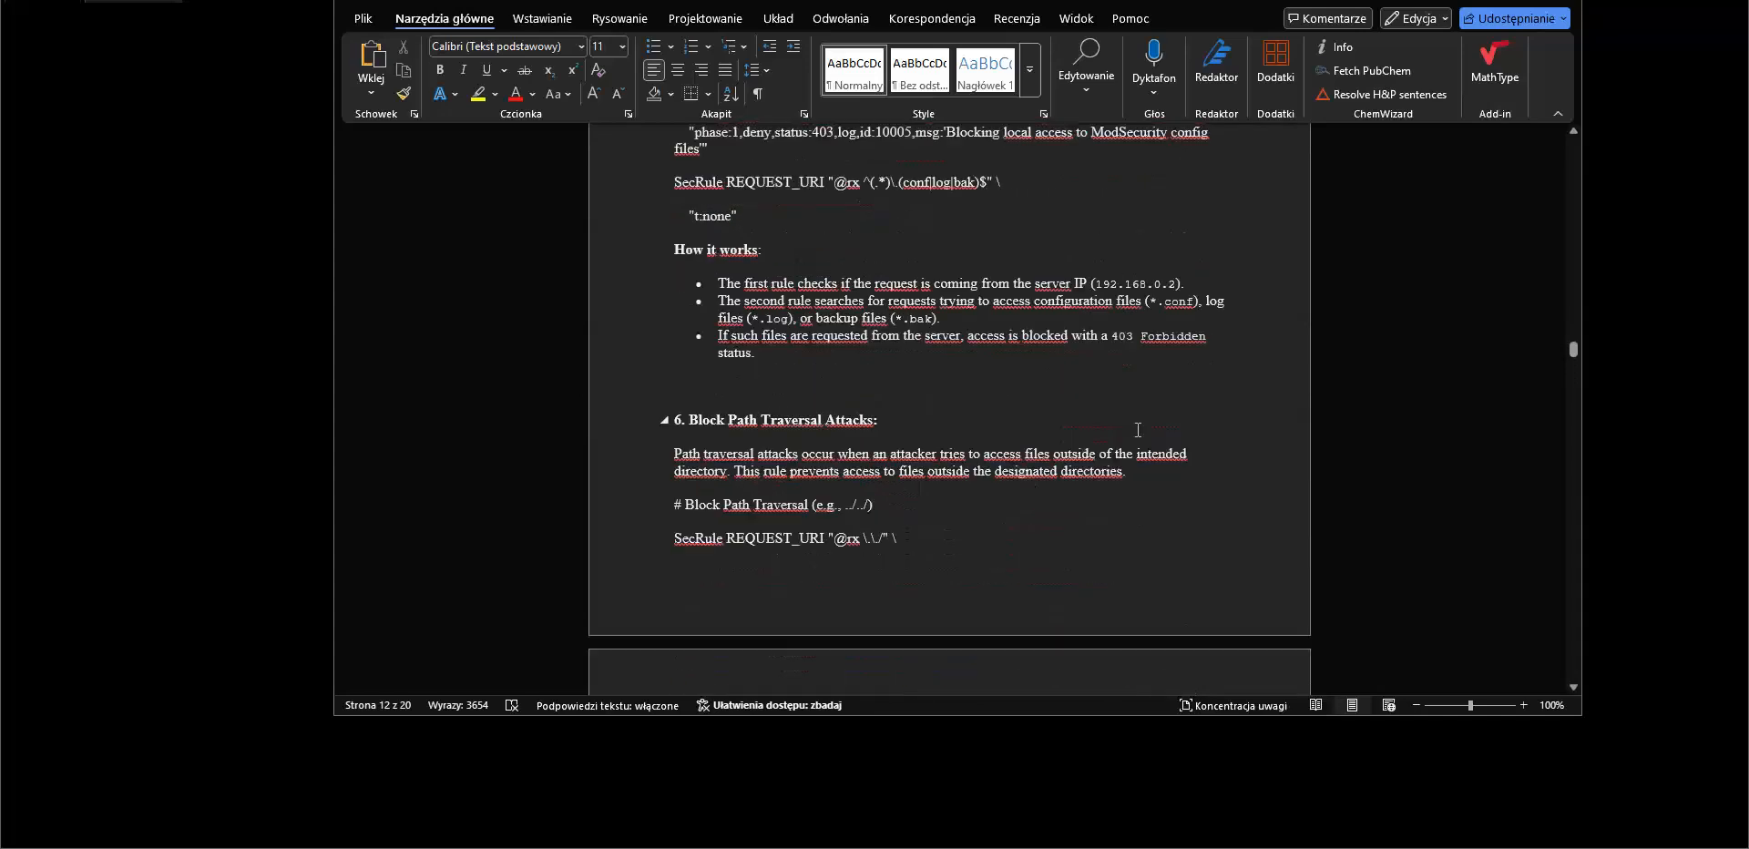
scroll(1138, 430, up, 20)
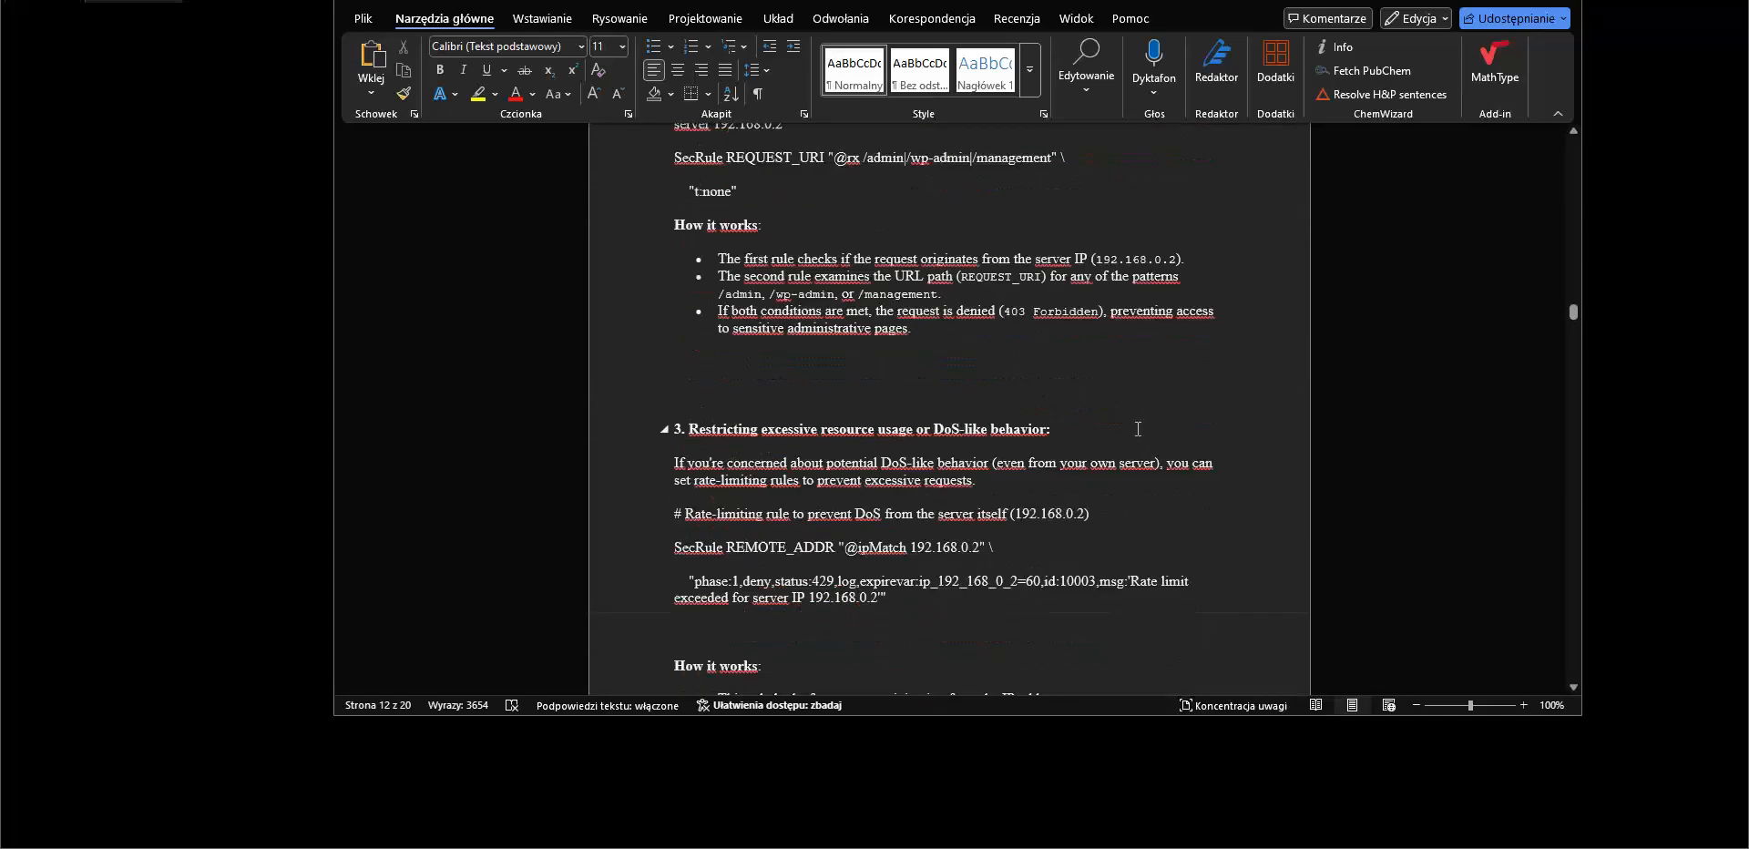
scroll(1138, 429, down, 20)
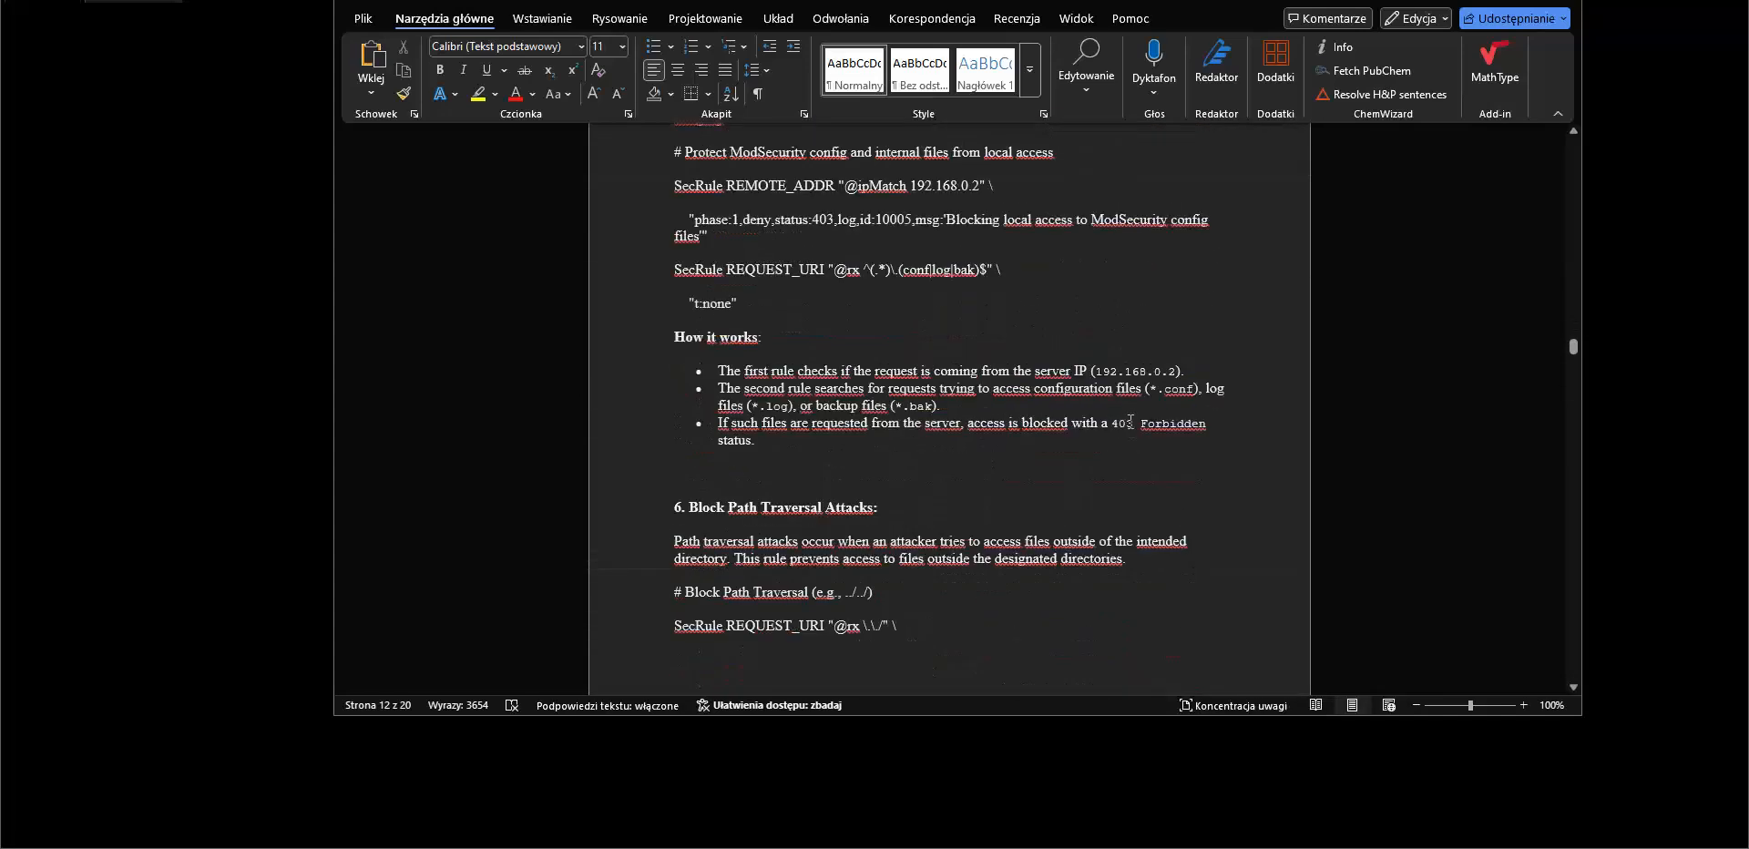
scroll(1130, 417, down, 20)
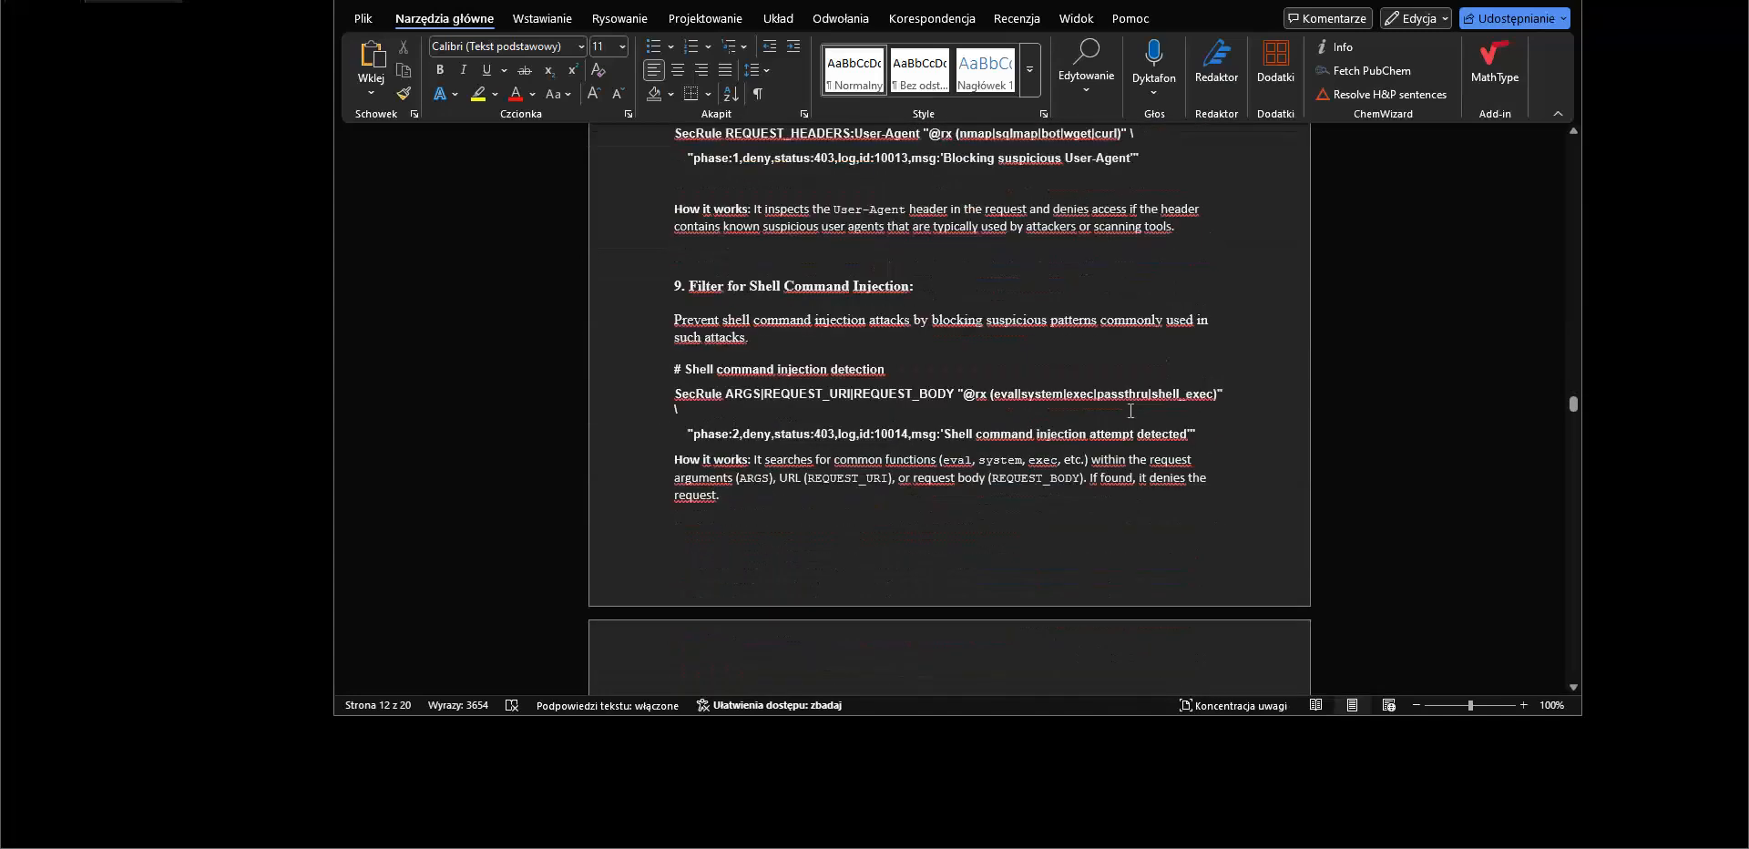
Unlock the Windows virtual machine's session by entering the Administrator account password
key(super+l)
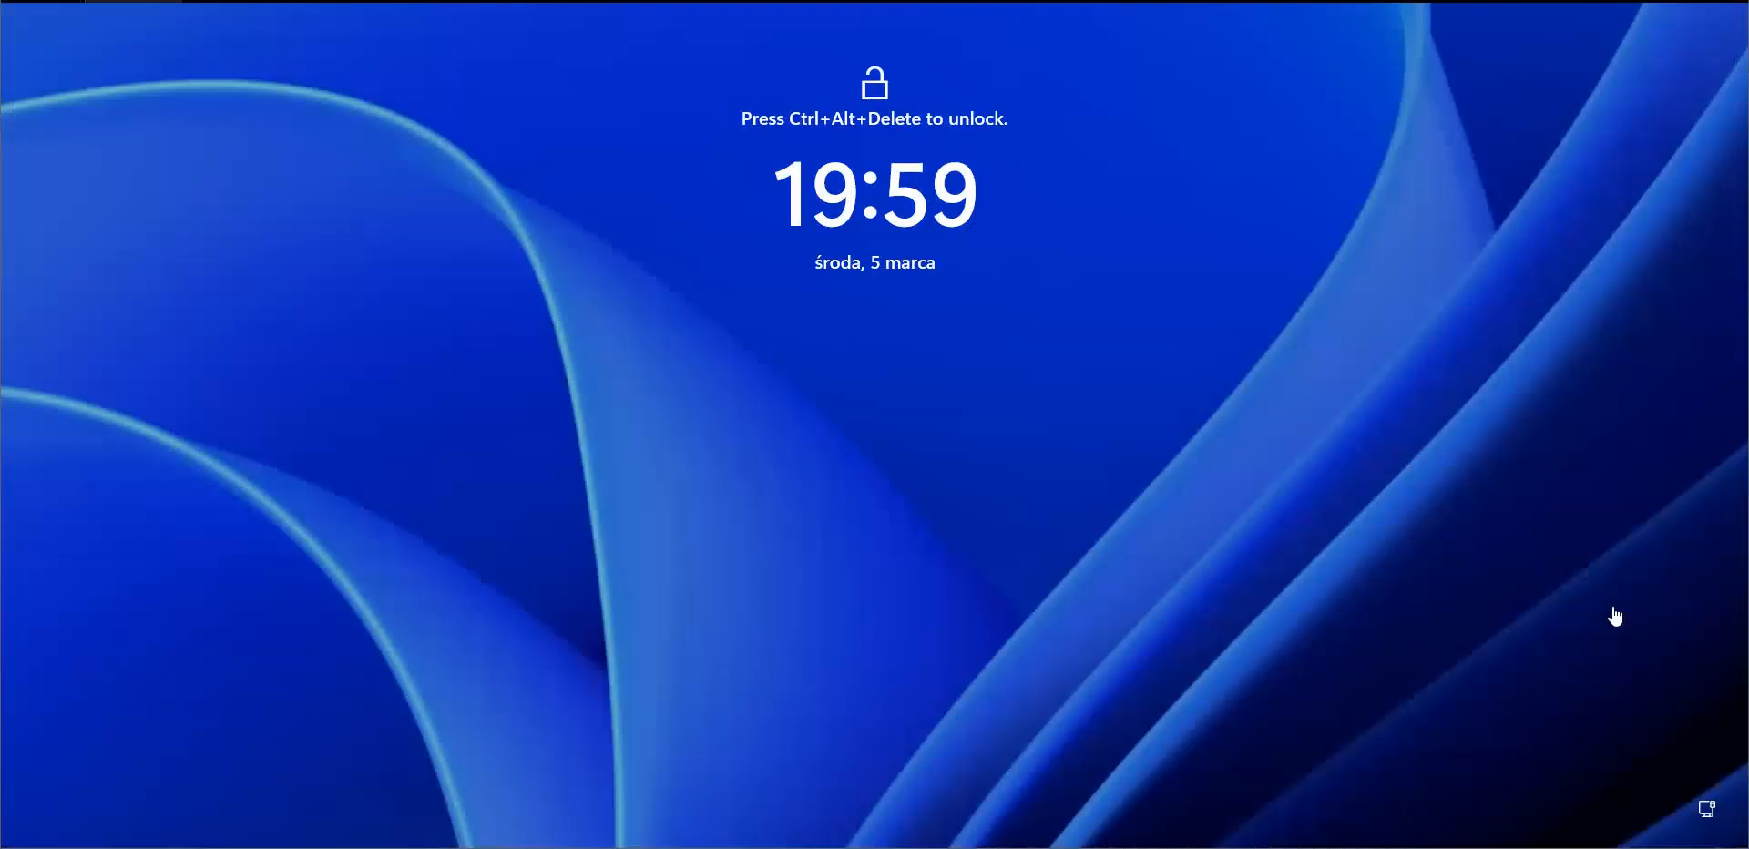
click(153, 18)
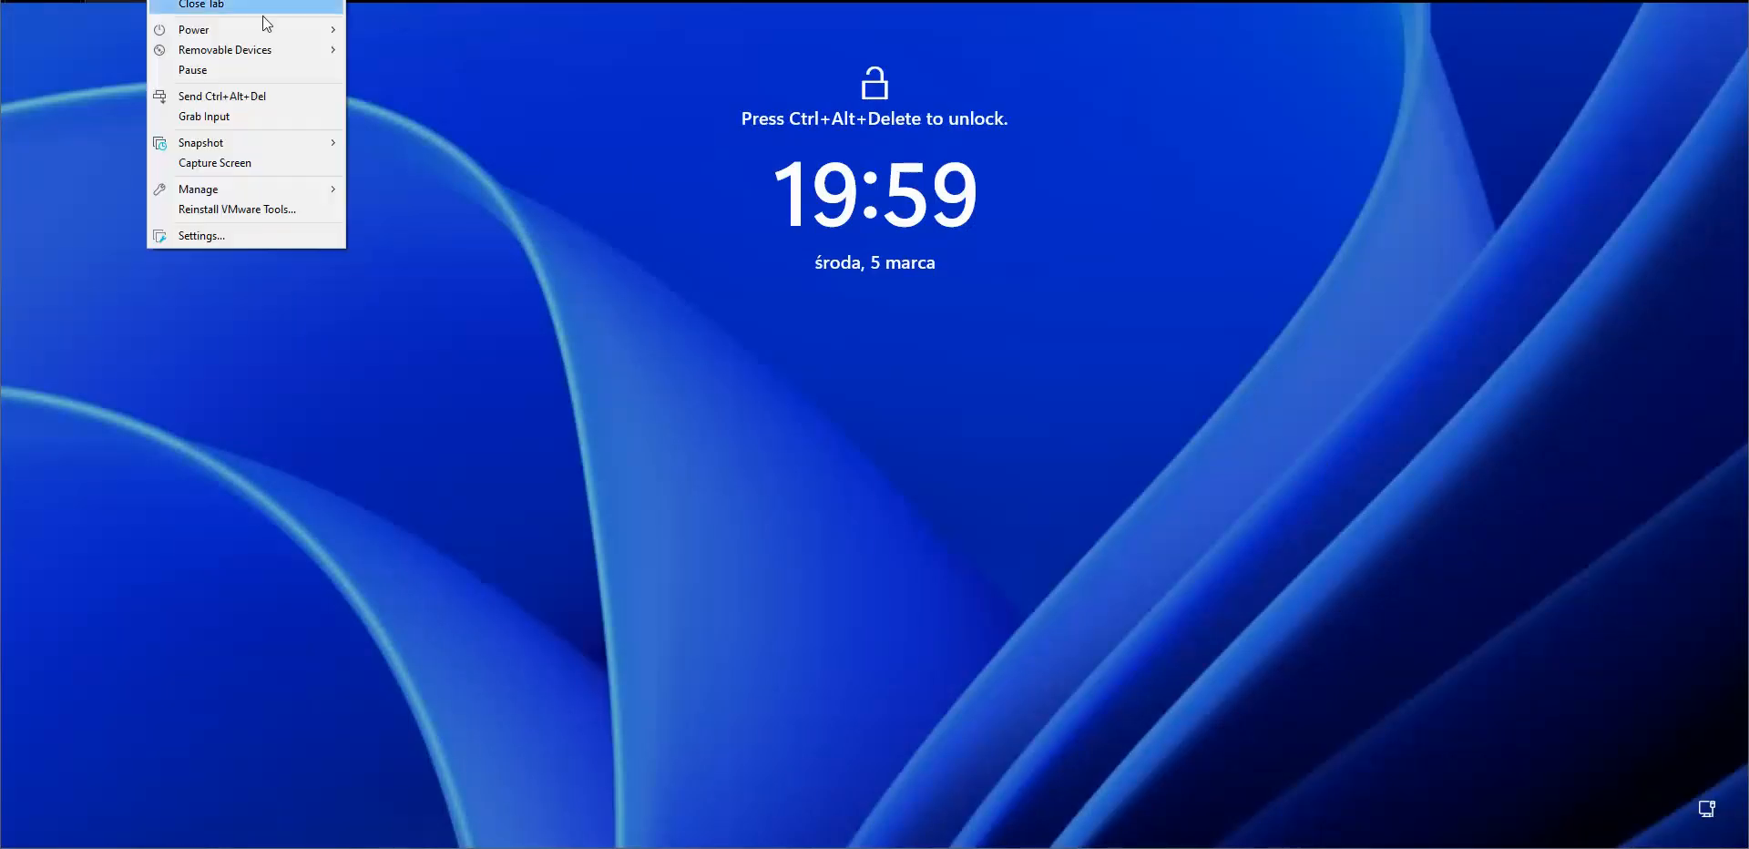
click(258, 97)
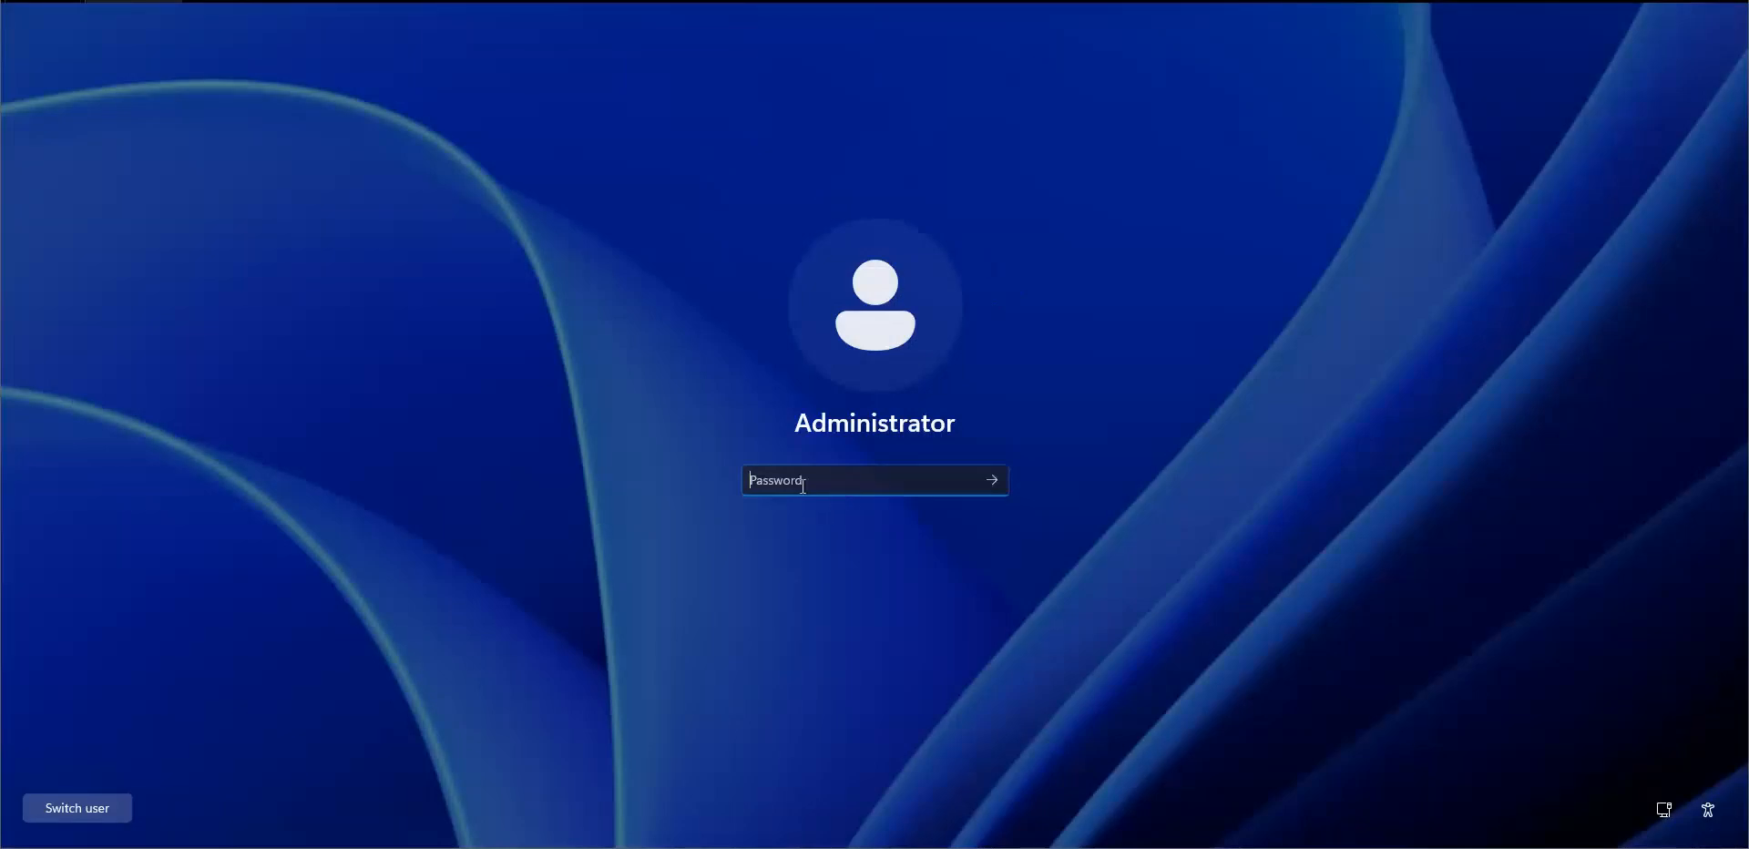
key(Caps_Lock)
text(********)
key(Return)
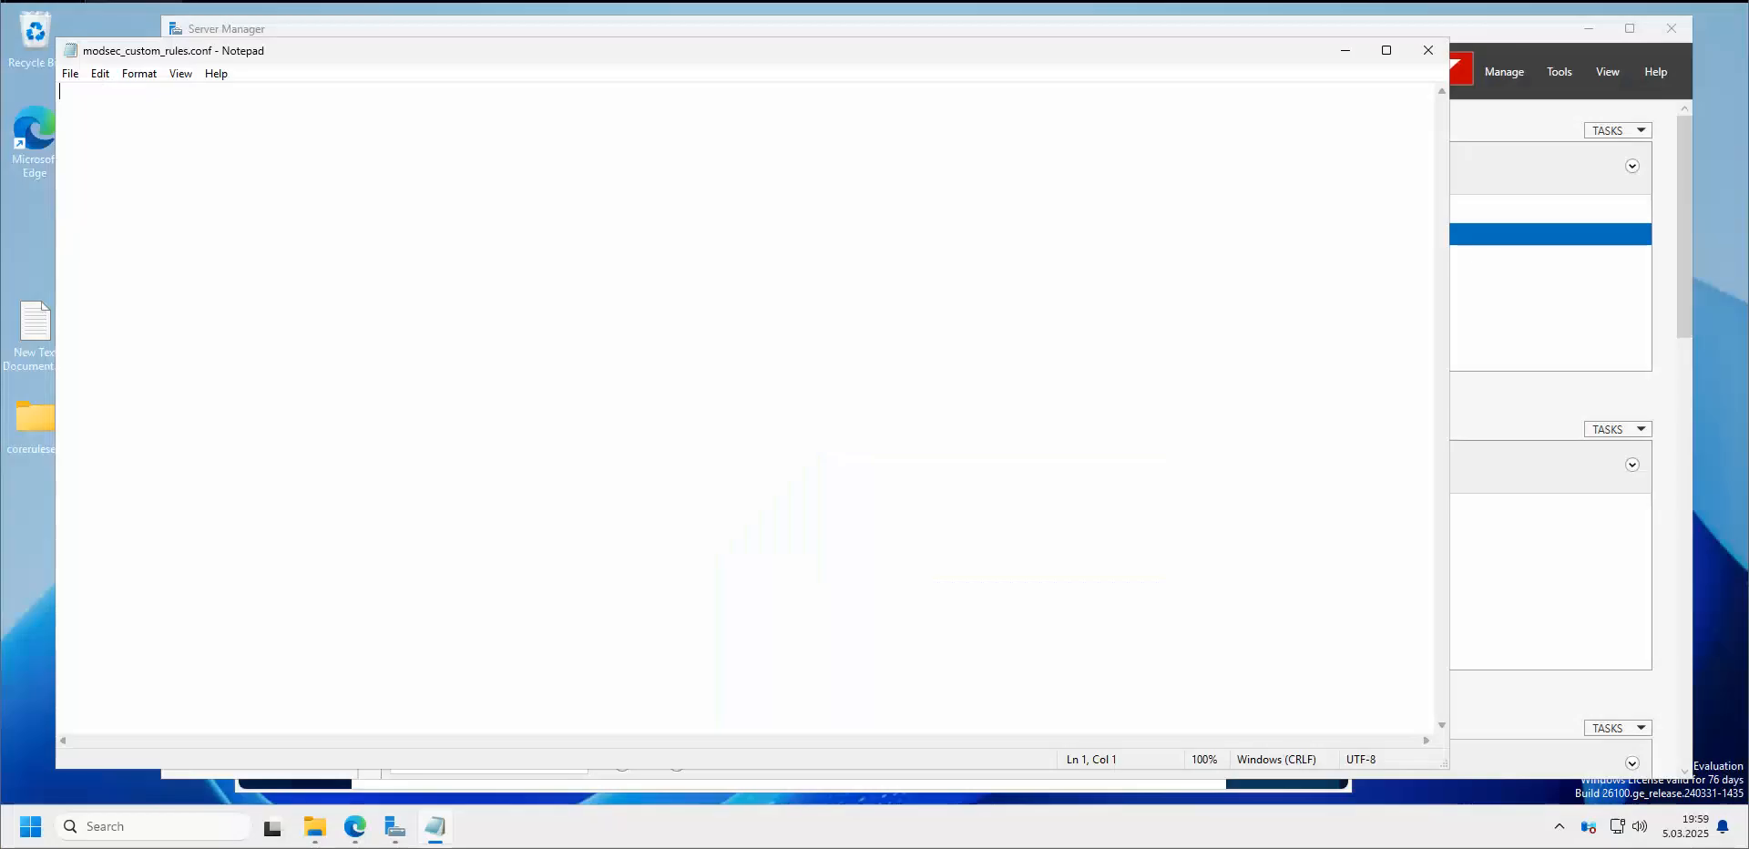
In the Word hardening document, copy the whole ModSecurity Custom Rules block through the End of Custom Rules comment
key(alt+Tab)
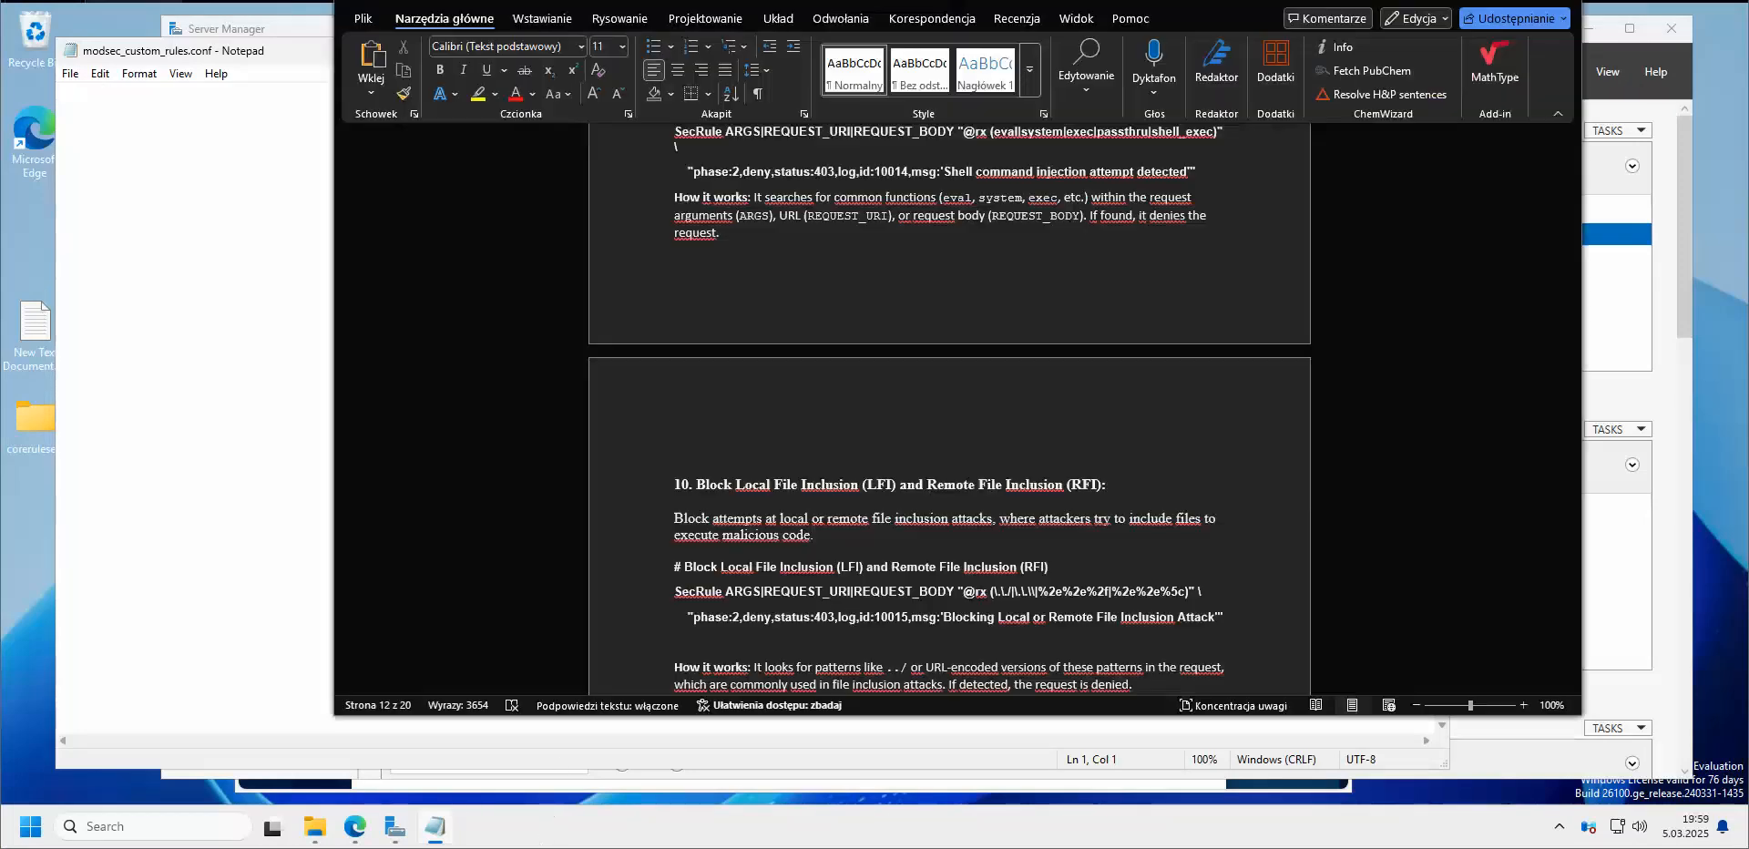
scroll(1039, 390, down, 10)
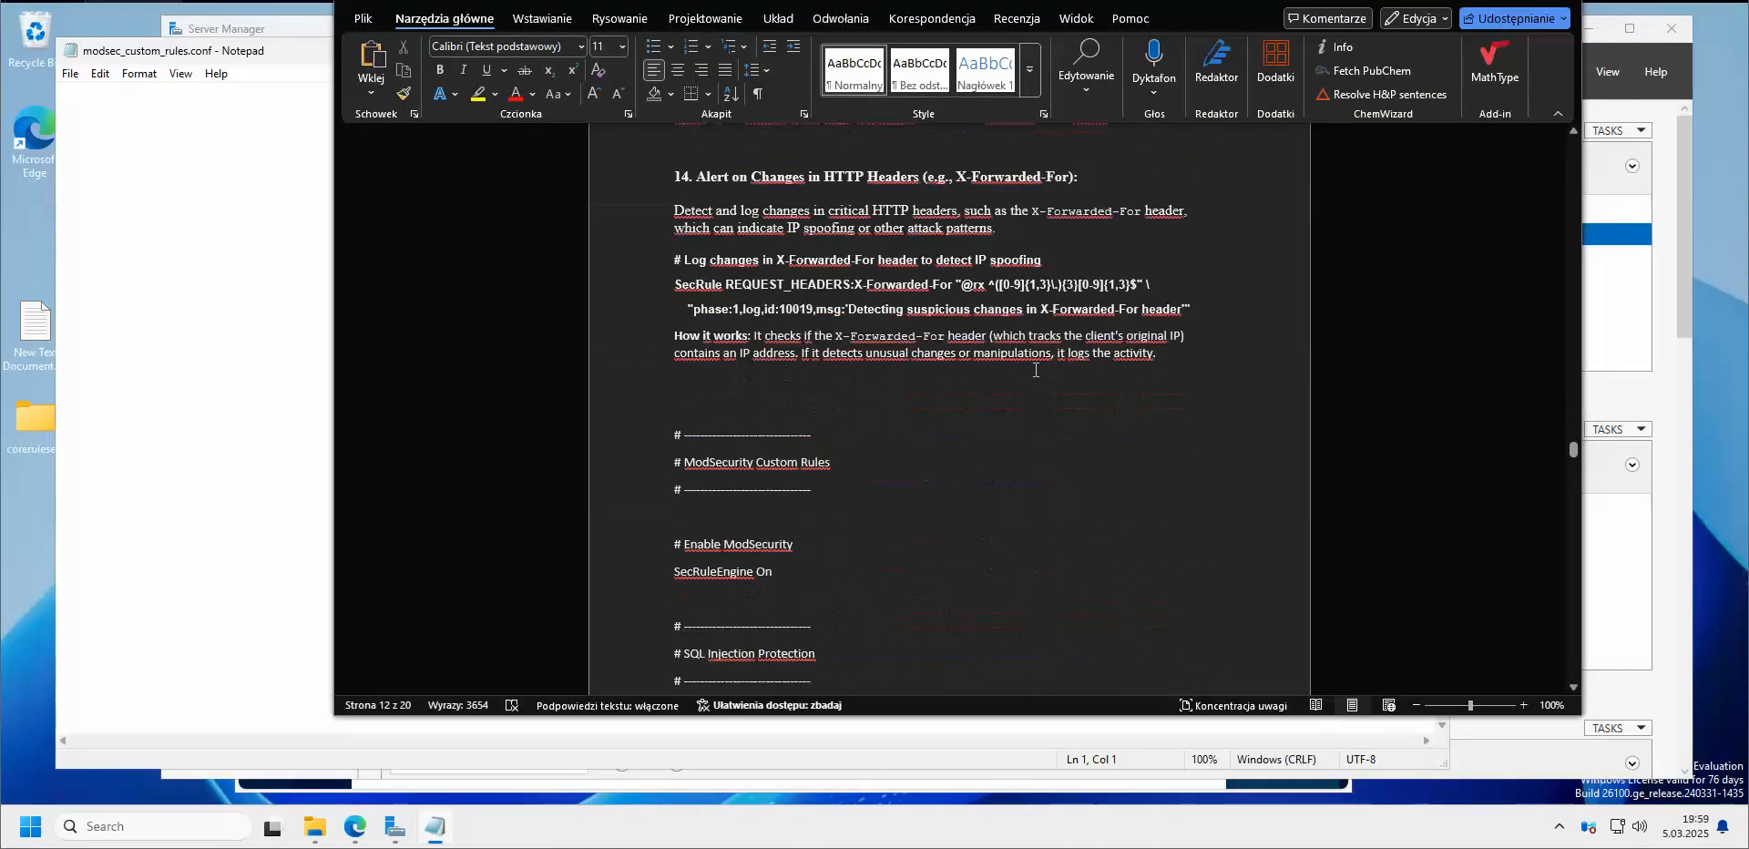
drag(682, 309, 880, 502)
scroll(1284, 574, down, 10)
scroll(1202, 510, down, 10)
scroll(1228, 540, down, 9)
scroll(1228, 539, down, 1)
right_click(767, 374)
click(823, 468)
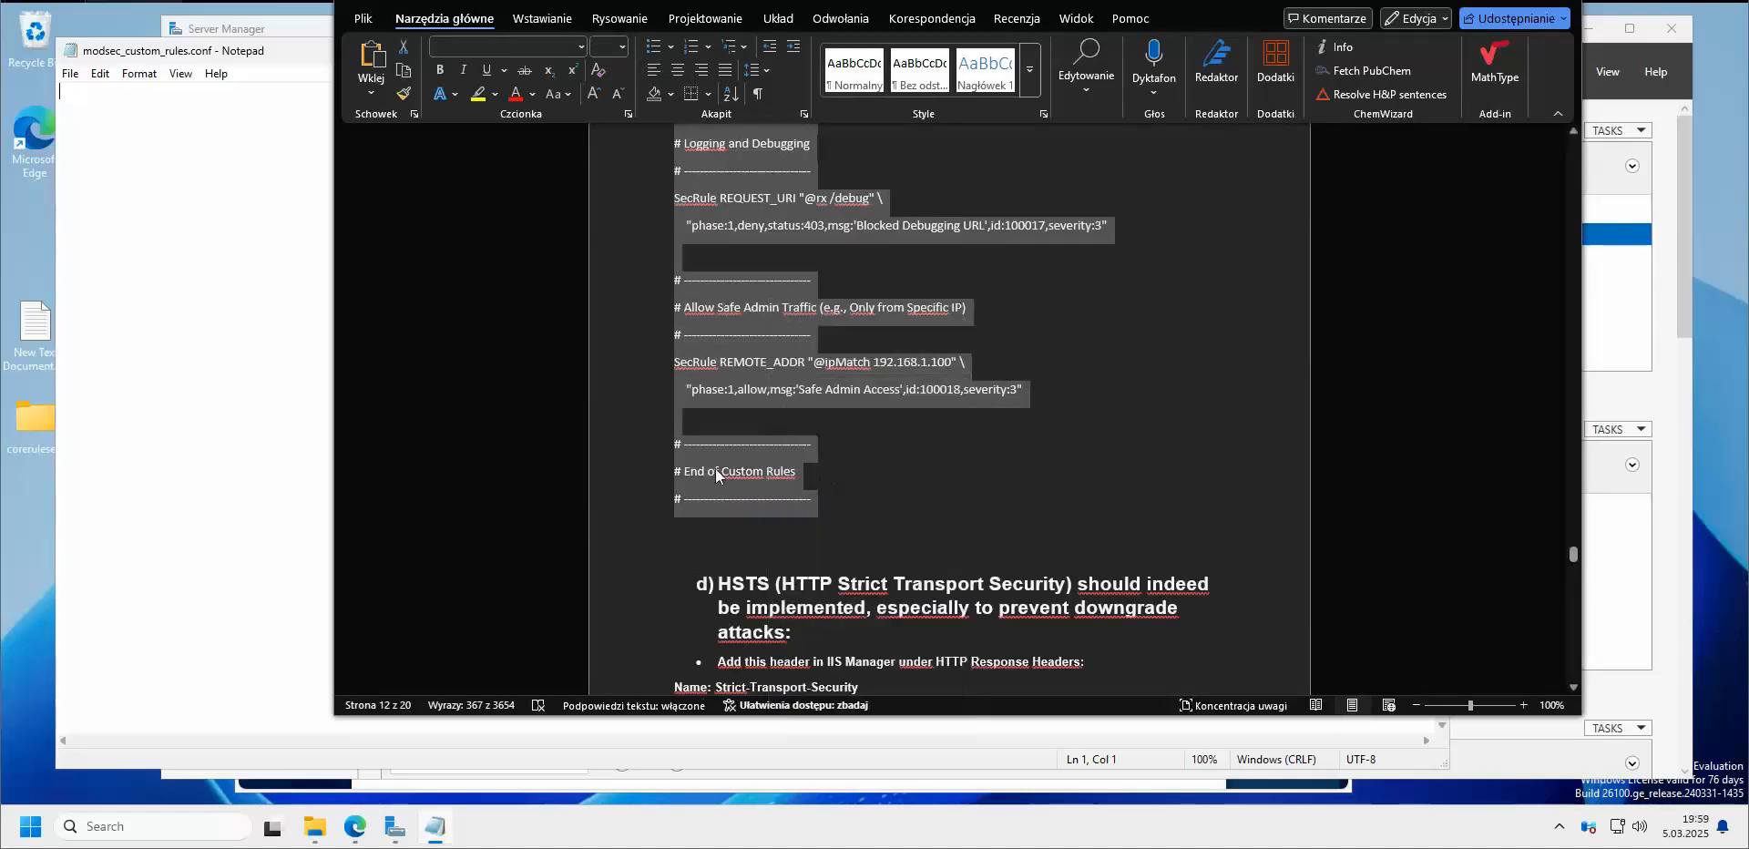
Paste the copied rules block into the empty modsec_custom_rules.conf file in Notepad and return to its beginning
click(214, 339)
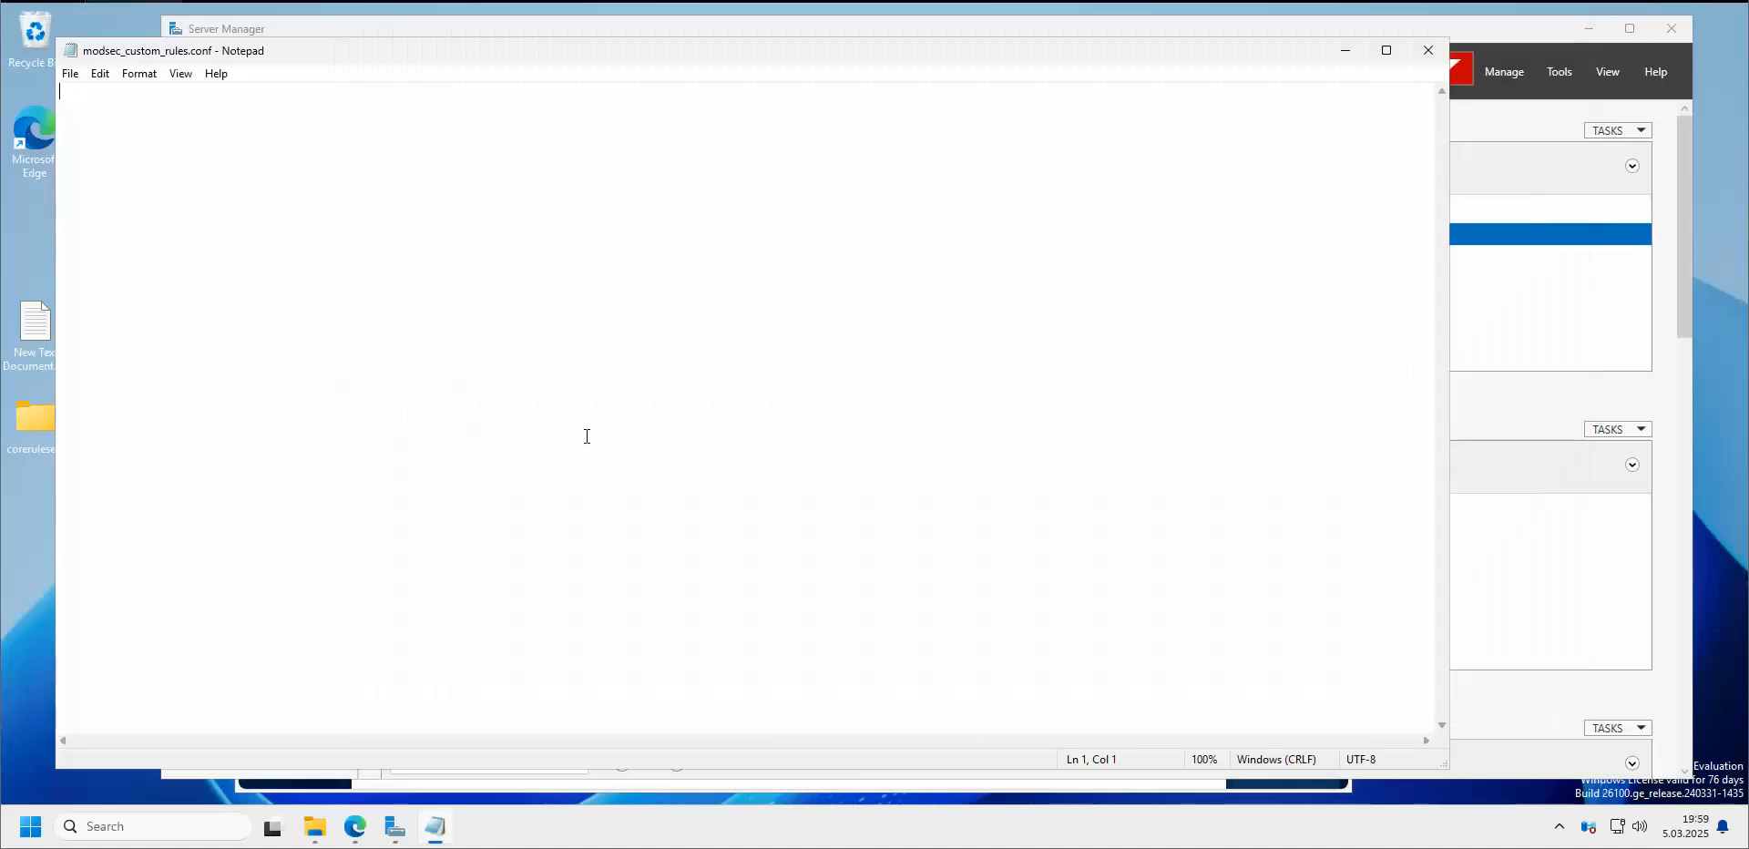
key(ctrl+v)
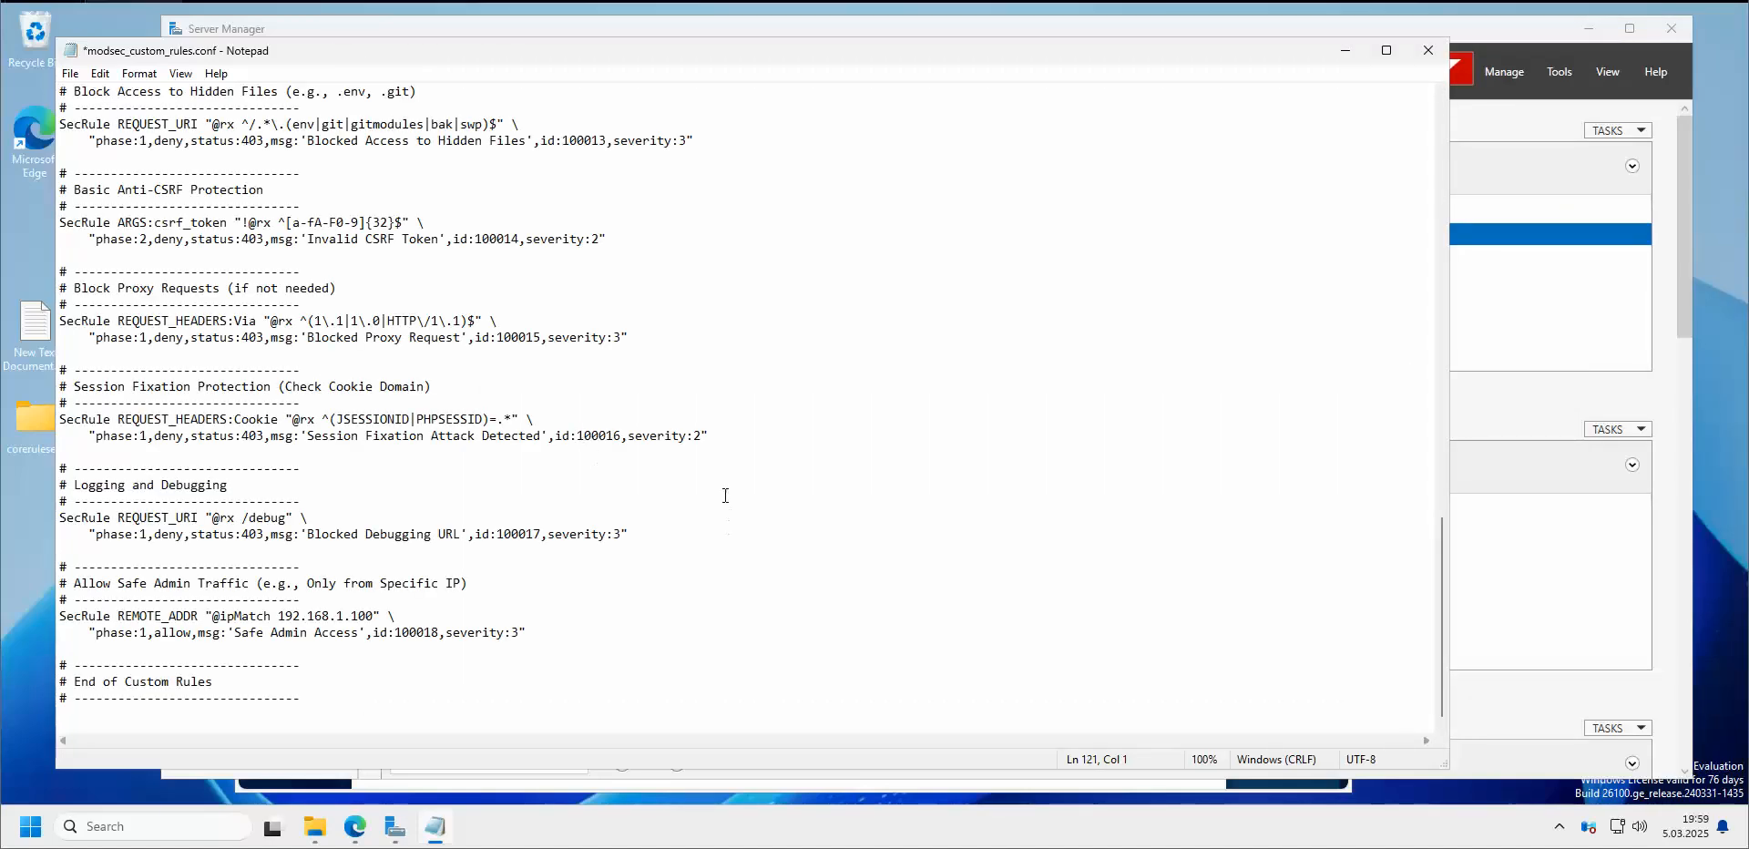
scroll(945, 269, up, 20)
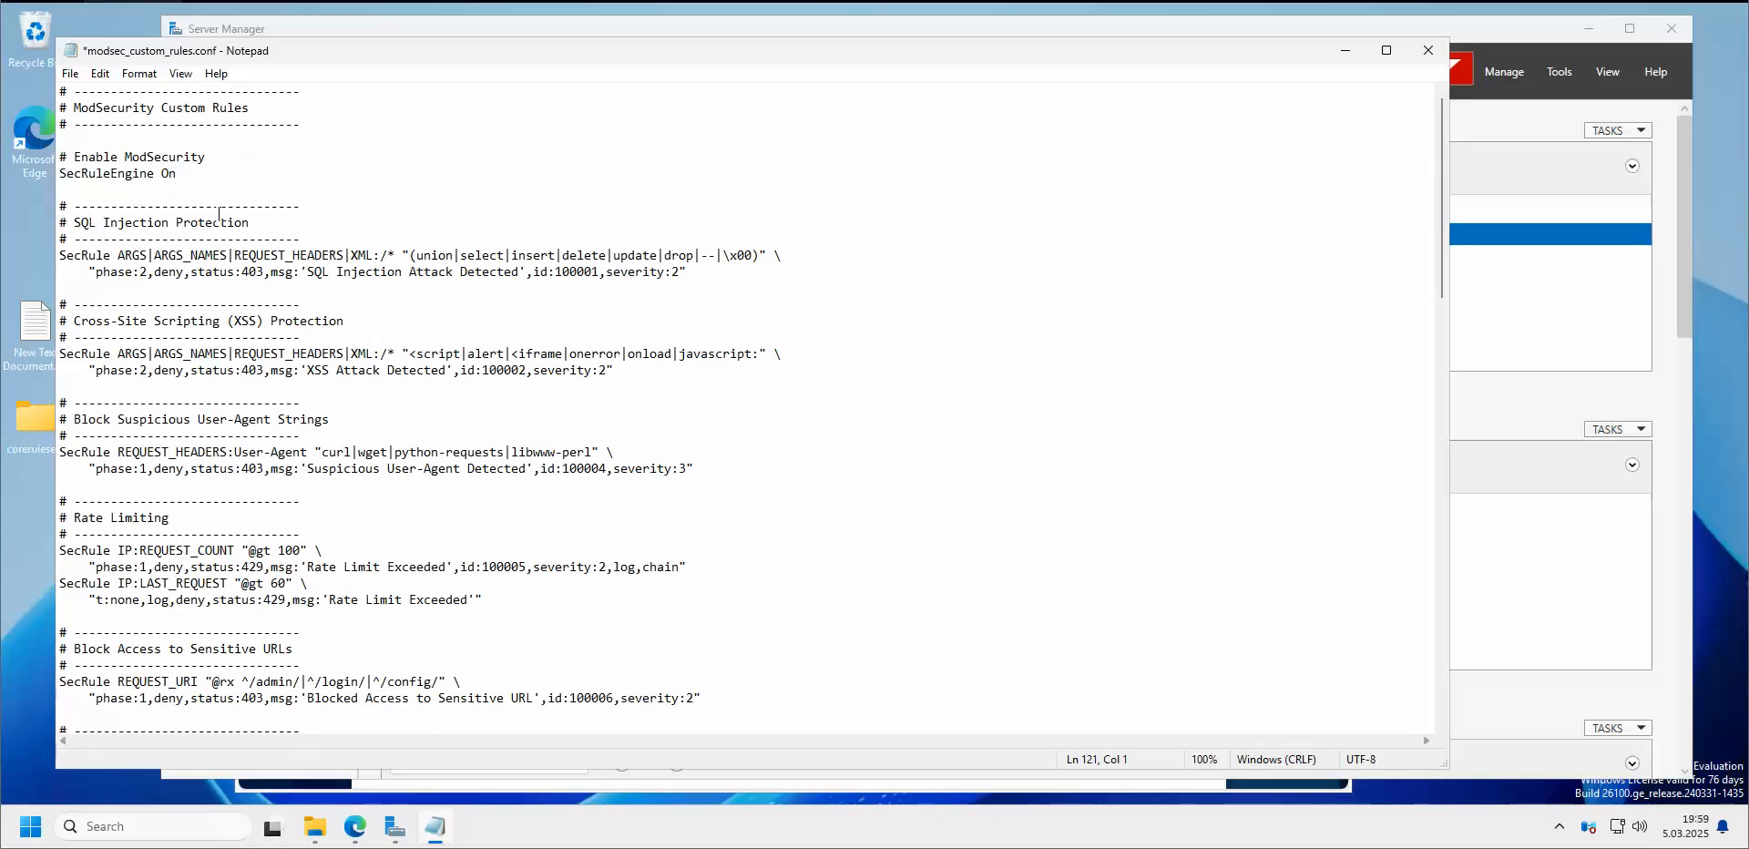
Review the SecRuleEngine On directive and the SQL injection, XSS and suspicious User-Agent rules in the pasted file
triple_click(184, 175)
click(370, 223)
scroll(397, 215, down, 3)
scroll(397, 215, up, 3)
scroll(396, 219, down, 1)
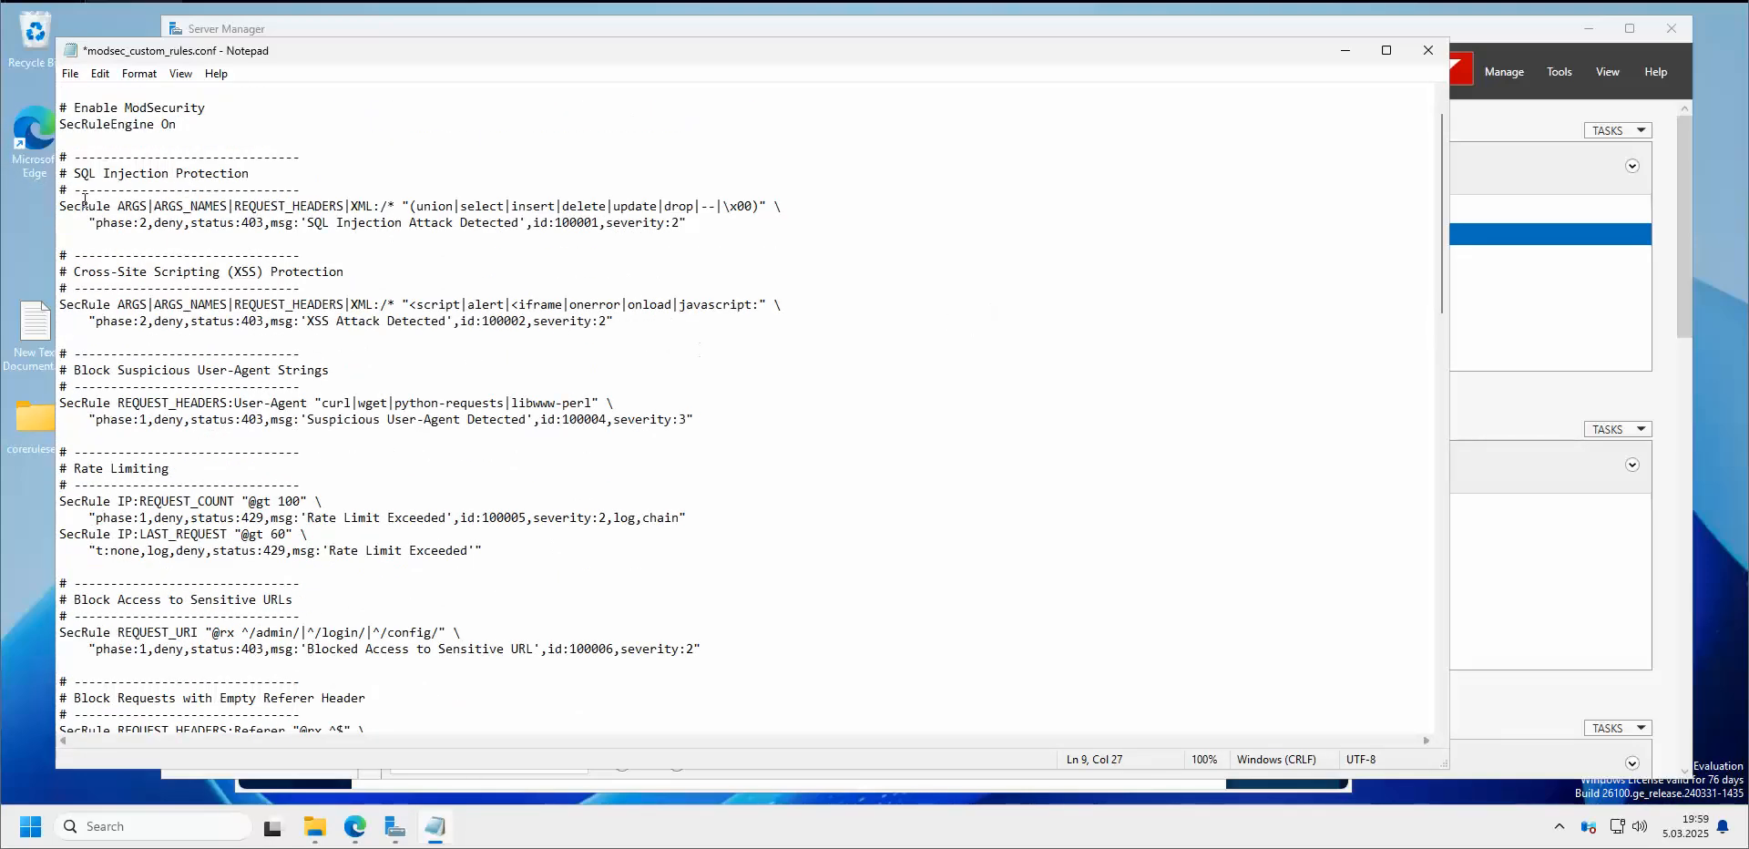
scroll(635, 363, down, 2)
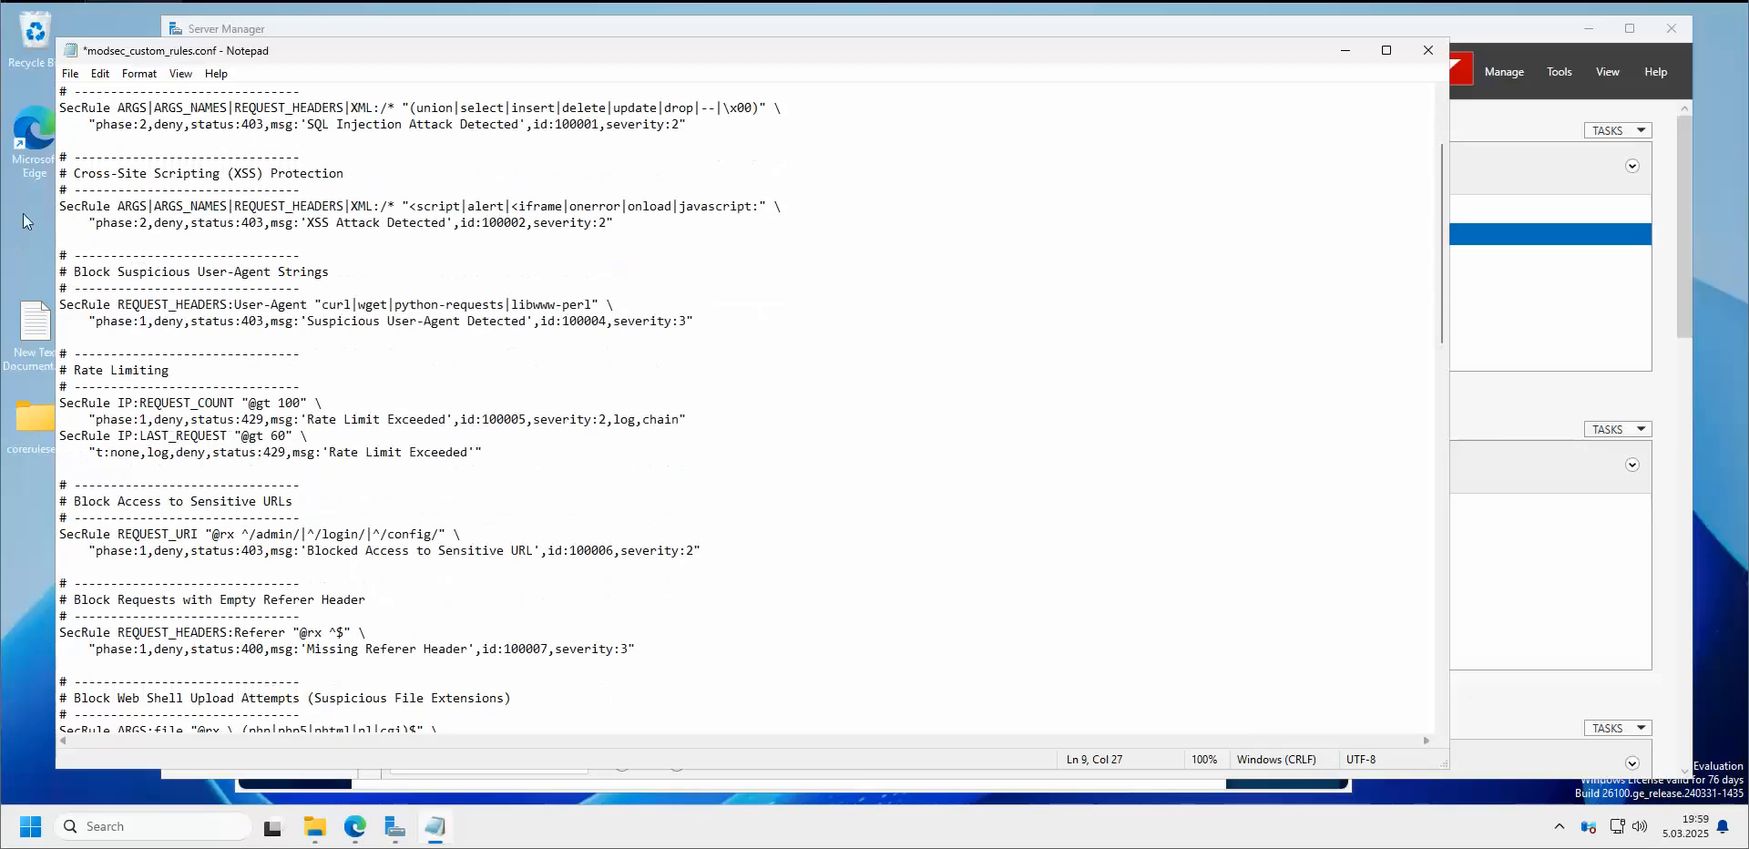
scroll(415, 231, down, 2)
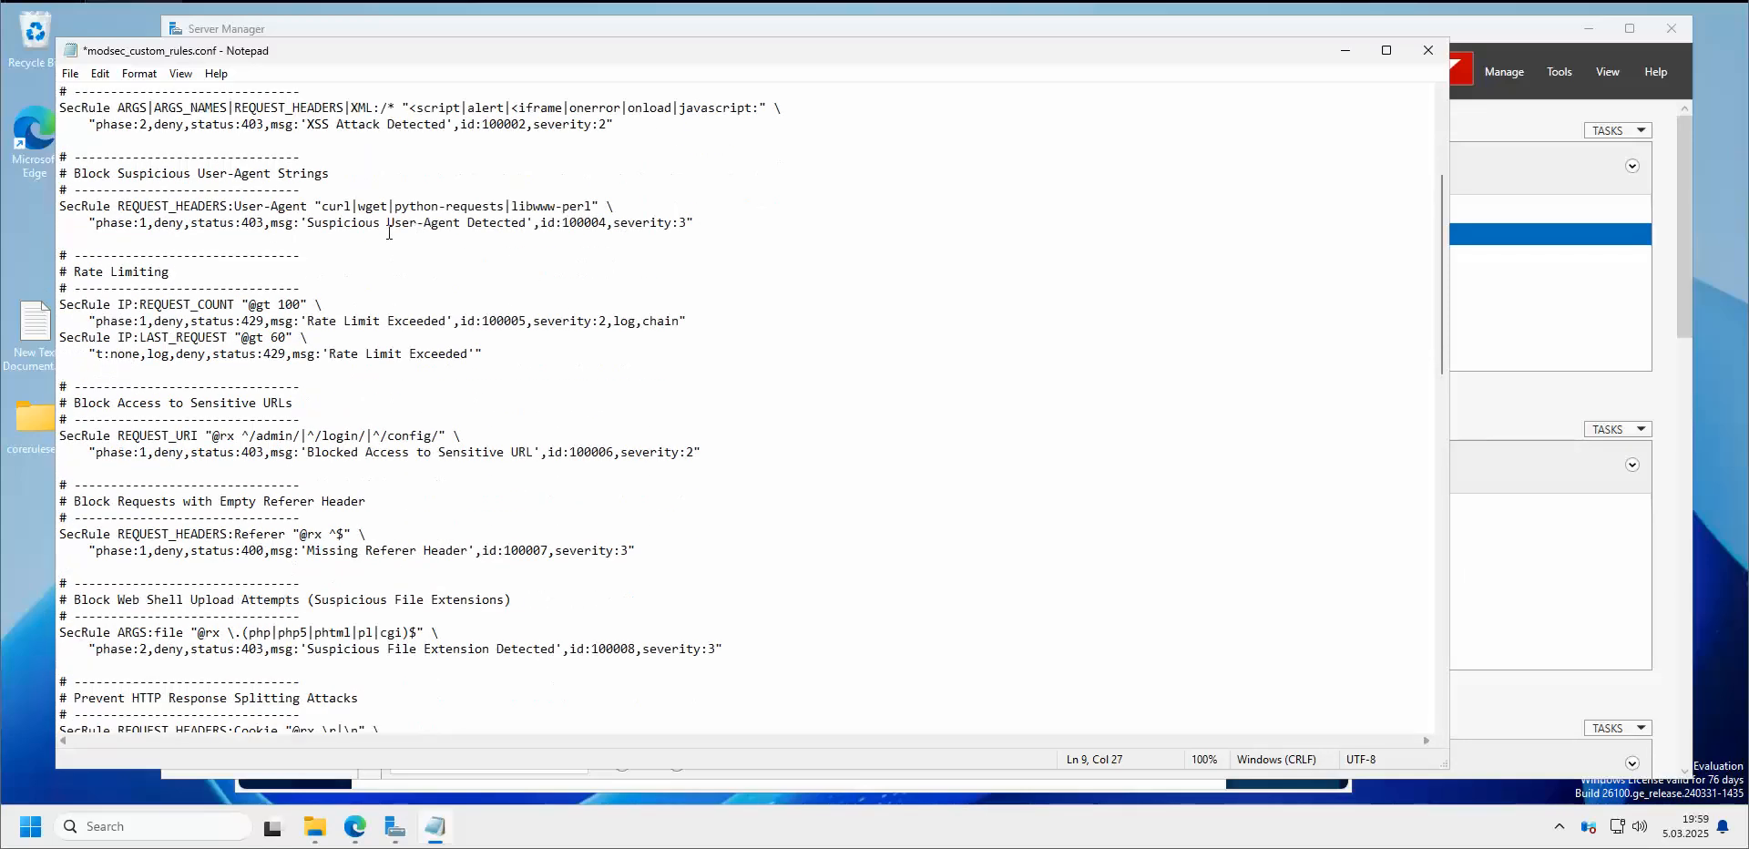
Review the rate limiting, sensitive URL, empty Referer header and web shell upload rules
scroll(309, 204, down, 3)
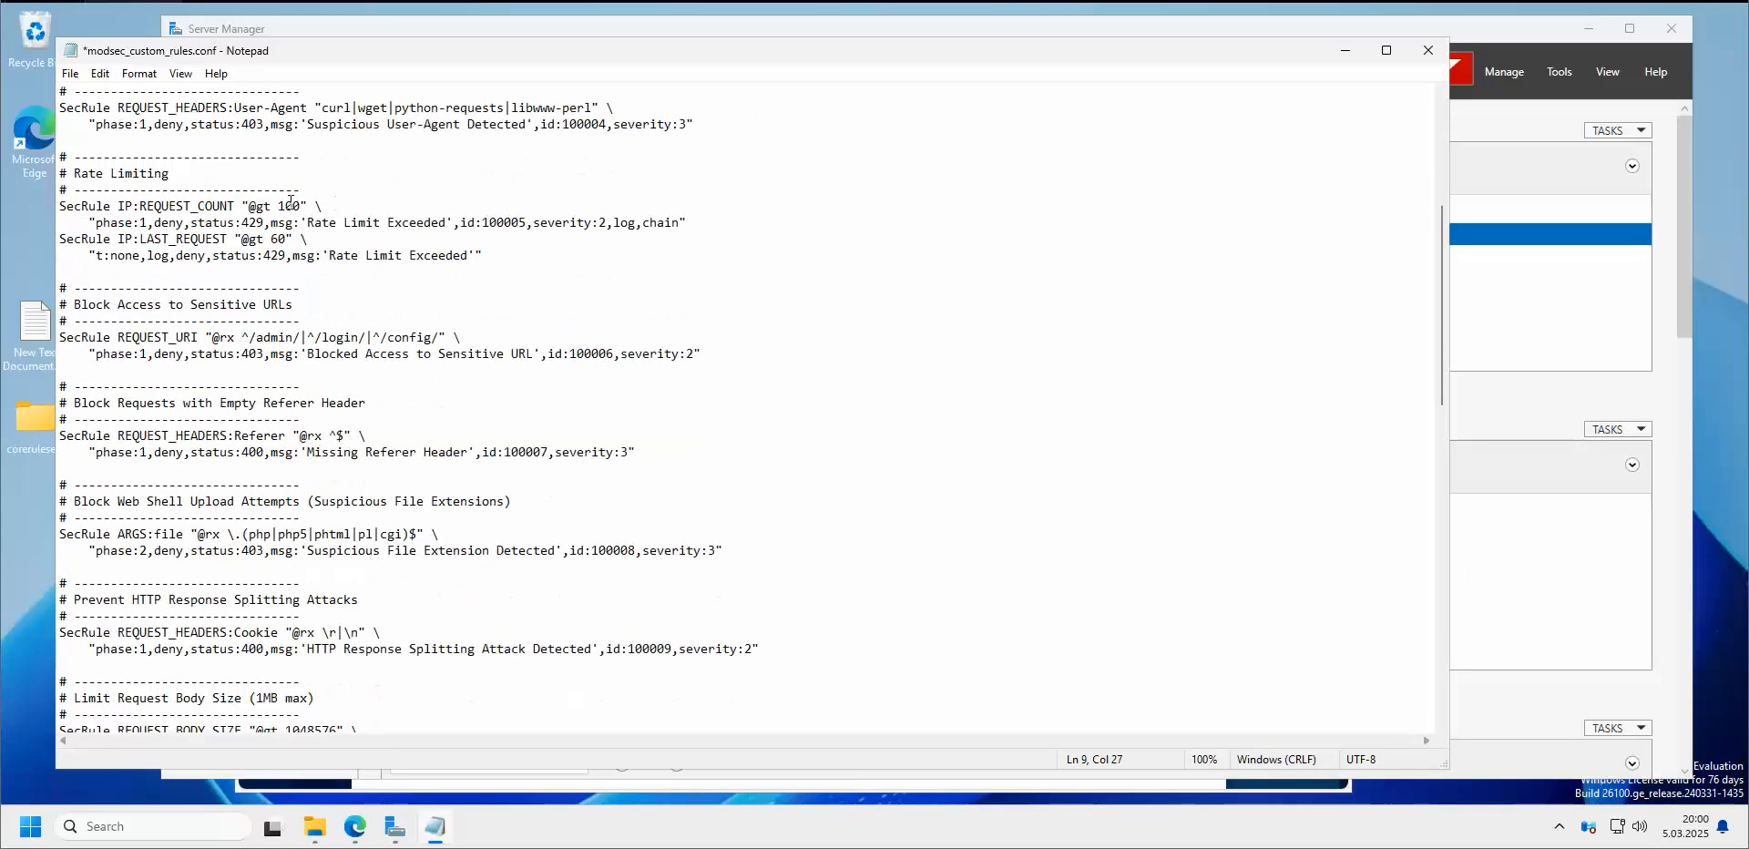
scroll(291, 203, down, 1)
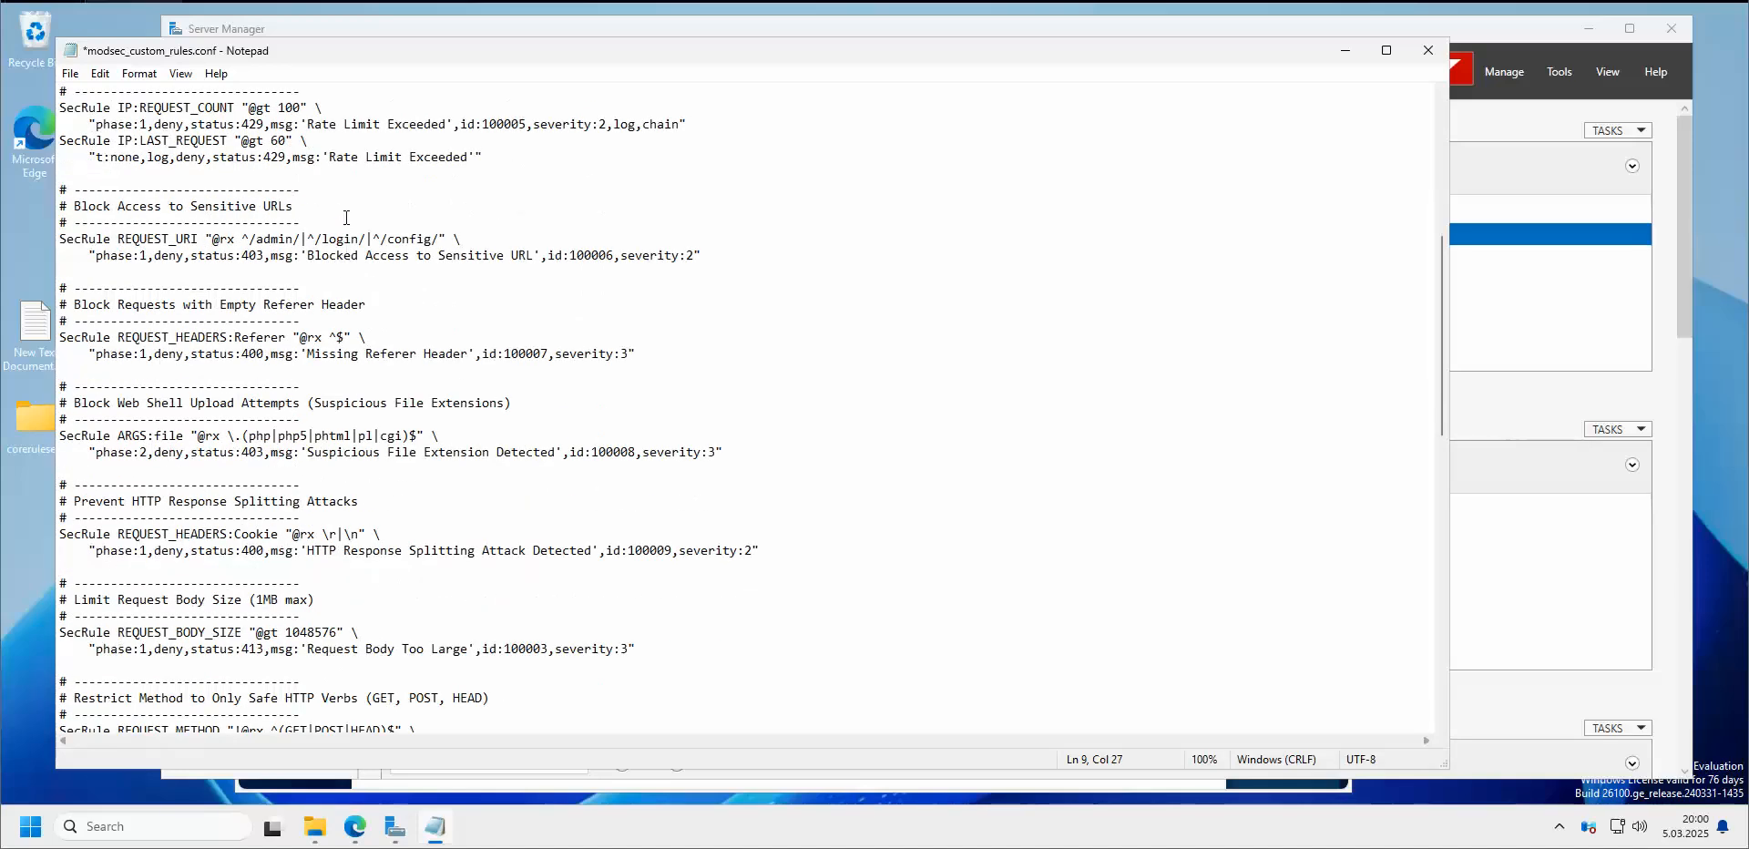
scroll(346, 217, down, 2)
scroll(336, 224, down, 1)
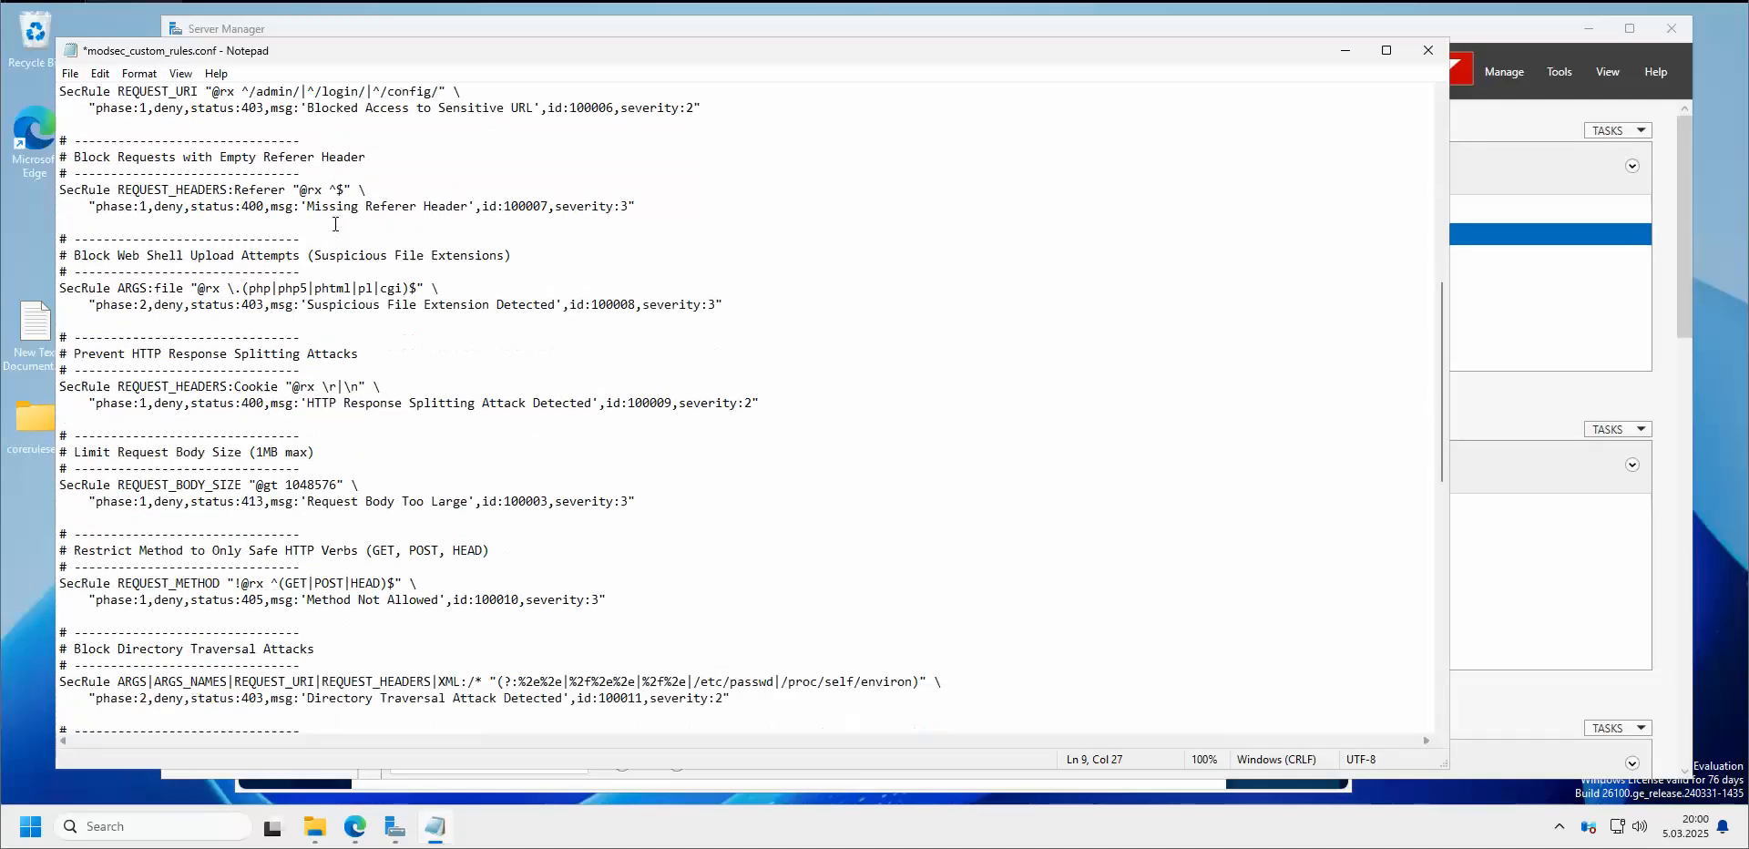
scroll(431, 219, down, 1)
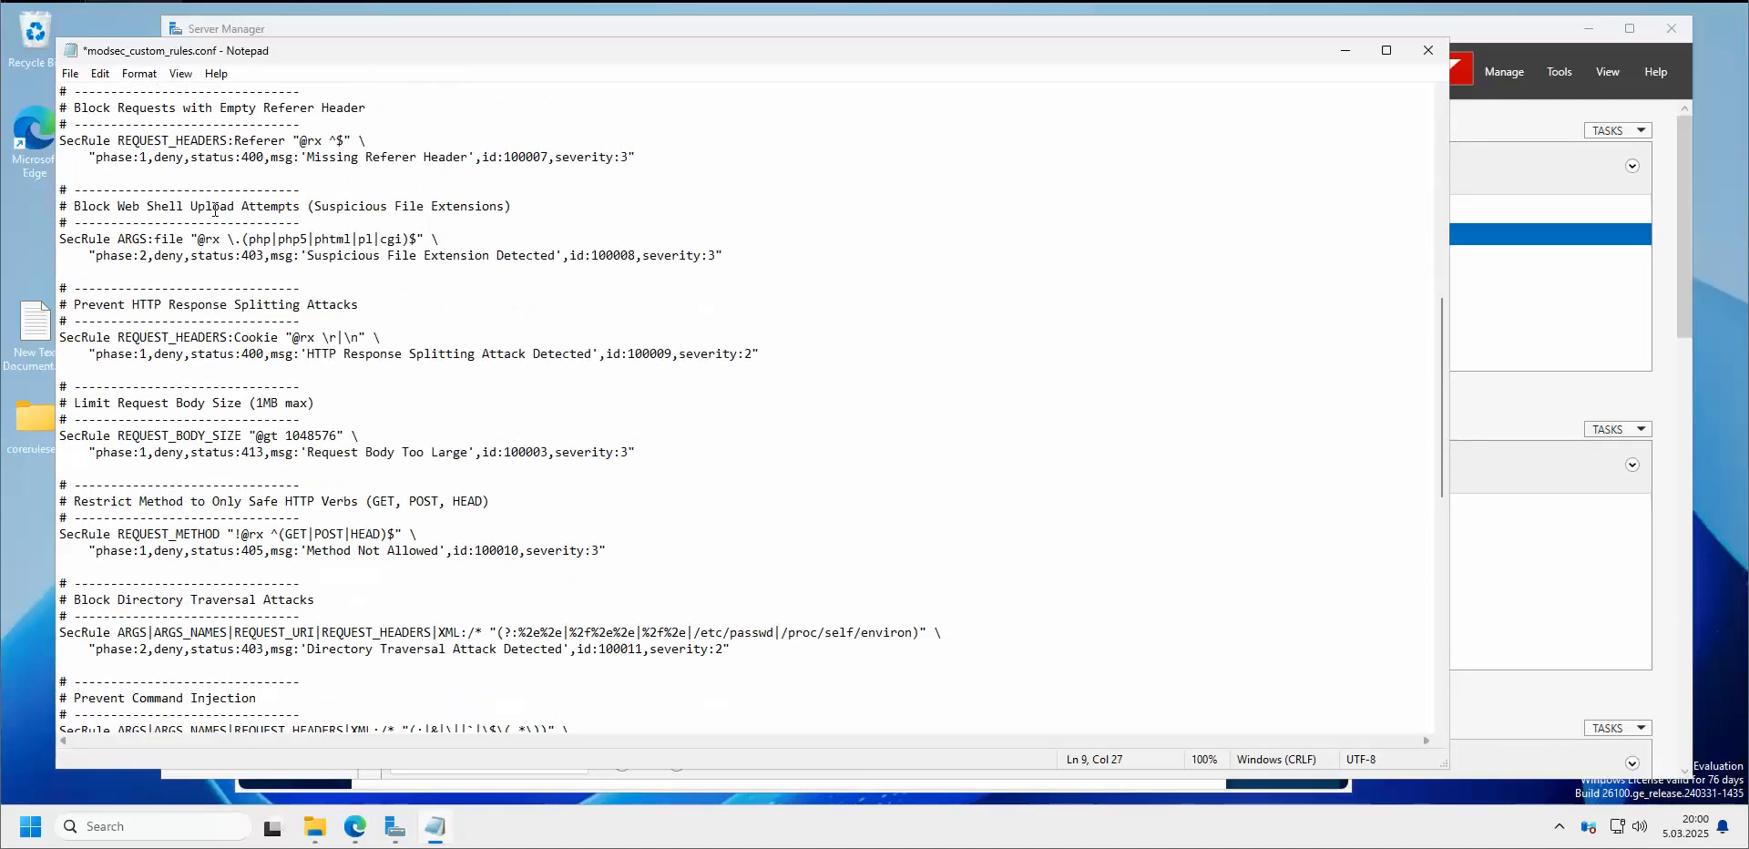
scroll(352, 214, down, 1)
scroll(352, 215, down, 1)
scroll(351, 214, down, 1)
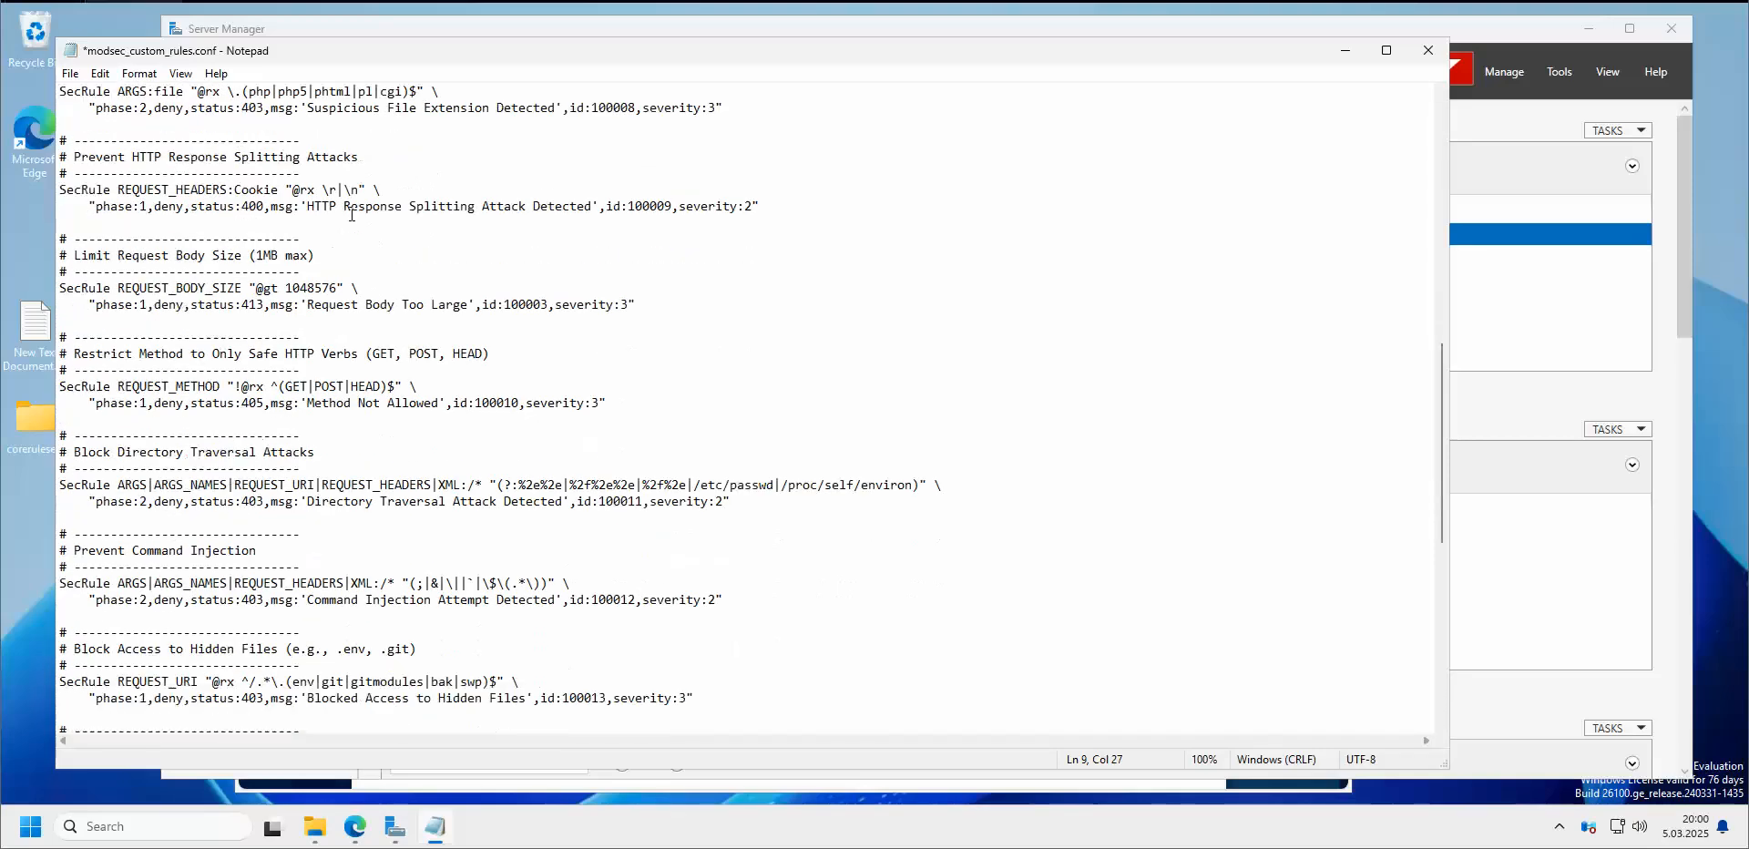
Review the HTTP response splitting, request body size limit and safe HTTP verbs rules
click(360, 160)
scroll(253, 206, down, 2)
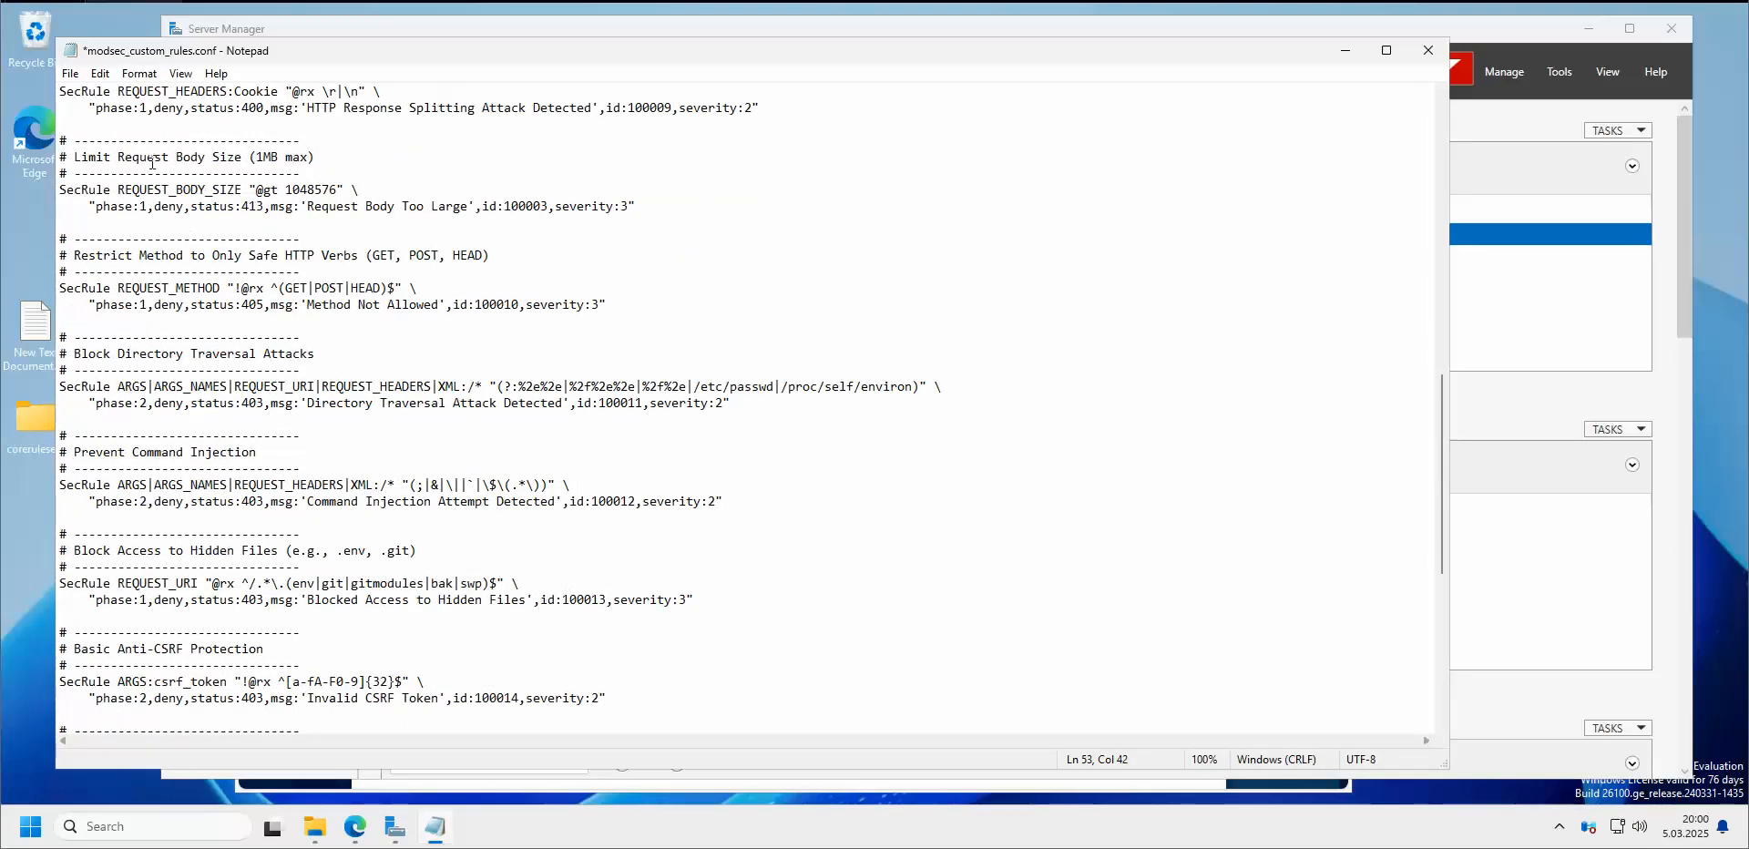
drag(124, 157, 239, 152)
key(Down)
key(End)
scroll(240, 152, down, 2)
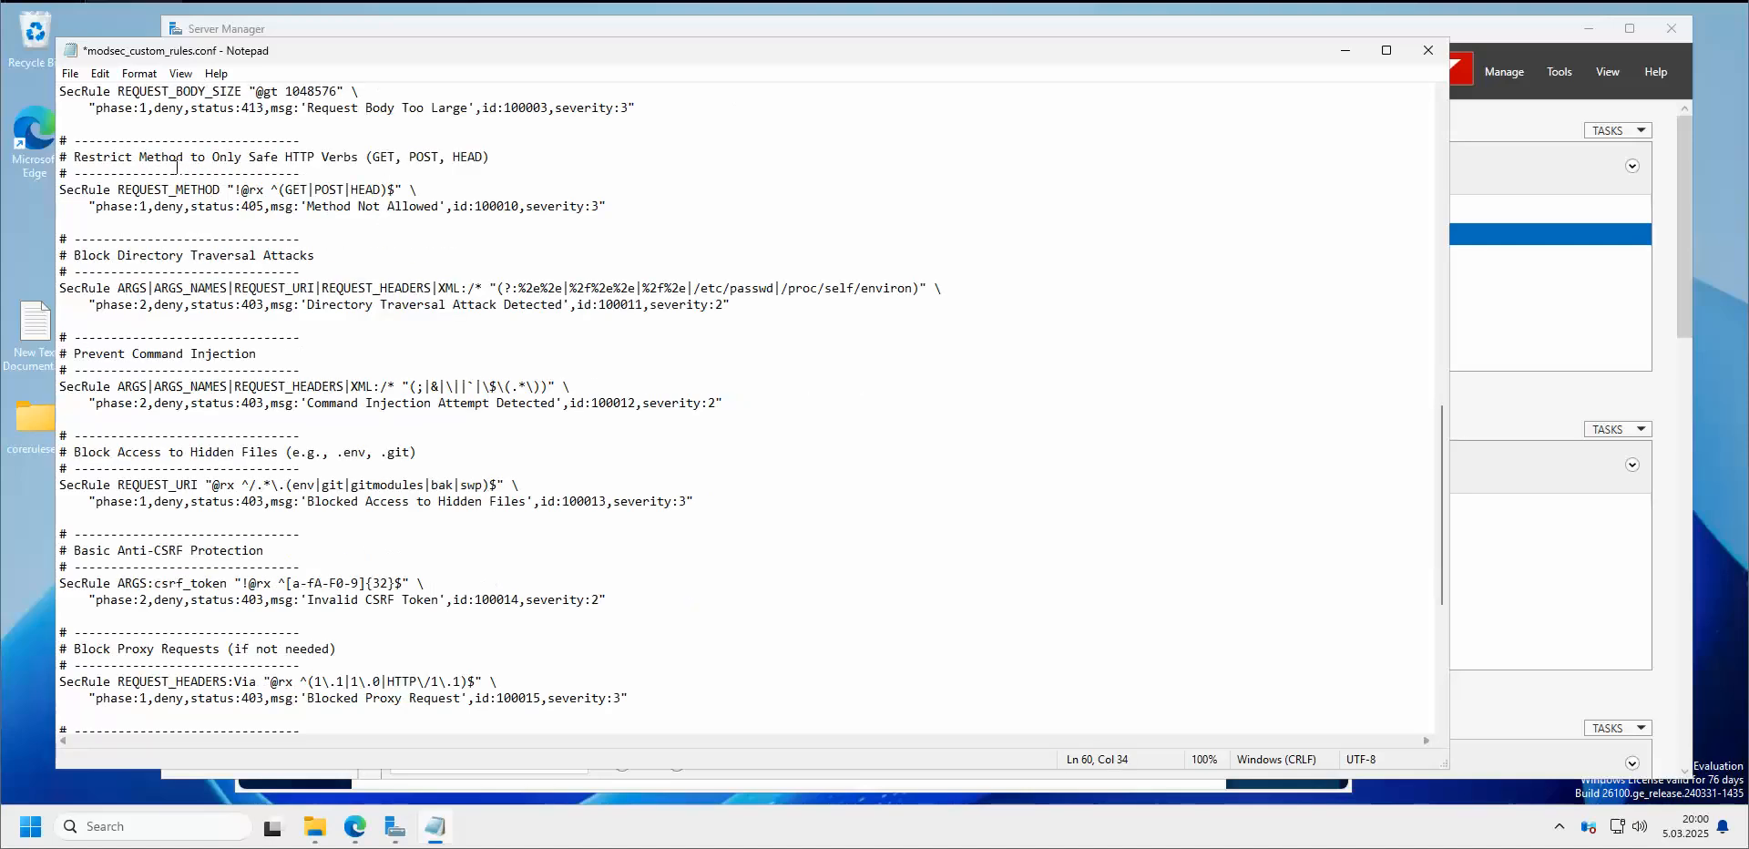
Review the directory traversal, command injection and hidden files rules in the custom rules file
scroll(427, 272, down, 2)
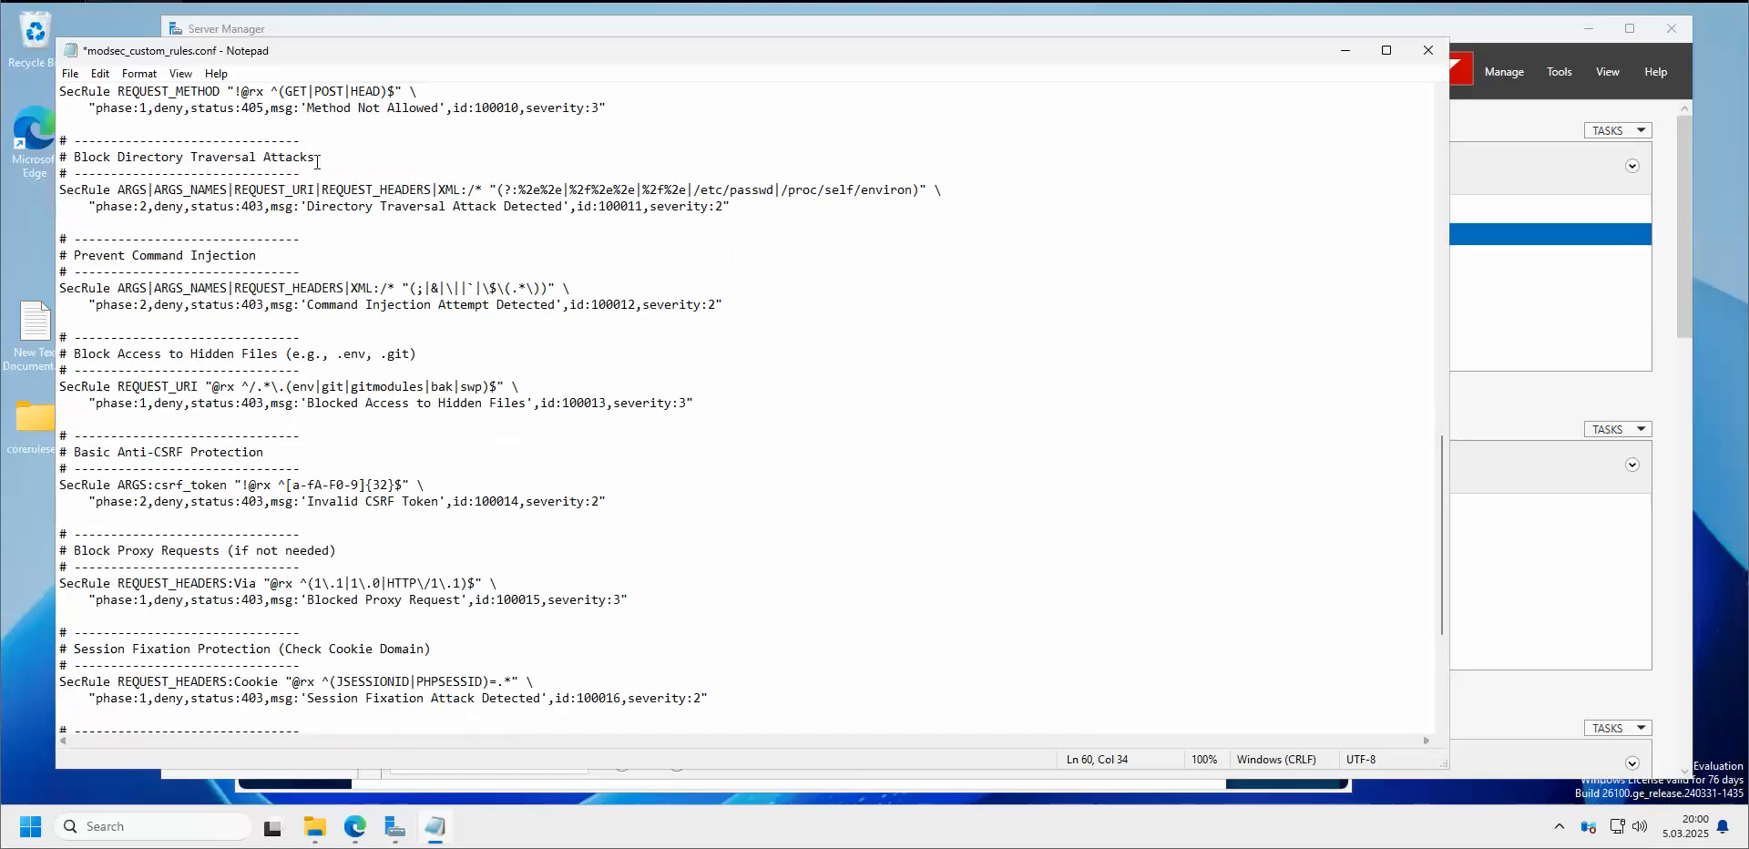
click(317, 161)
scroll(359, 196, down, 1)
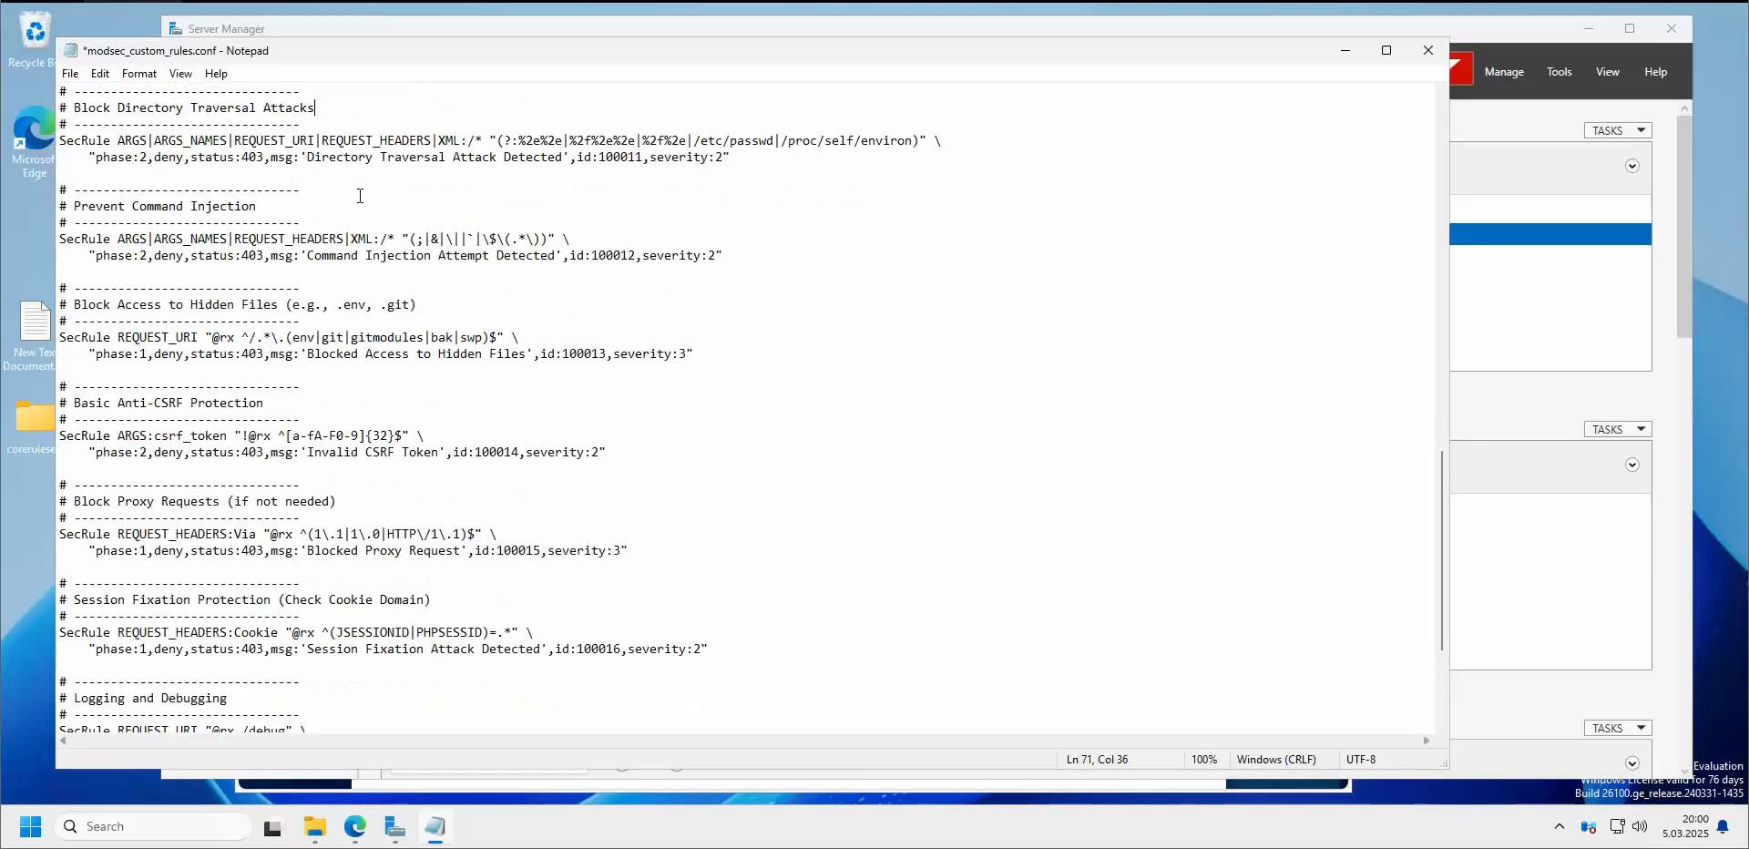
click(279, 219)
scroll(273, 246, down, 2)
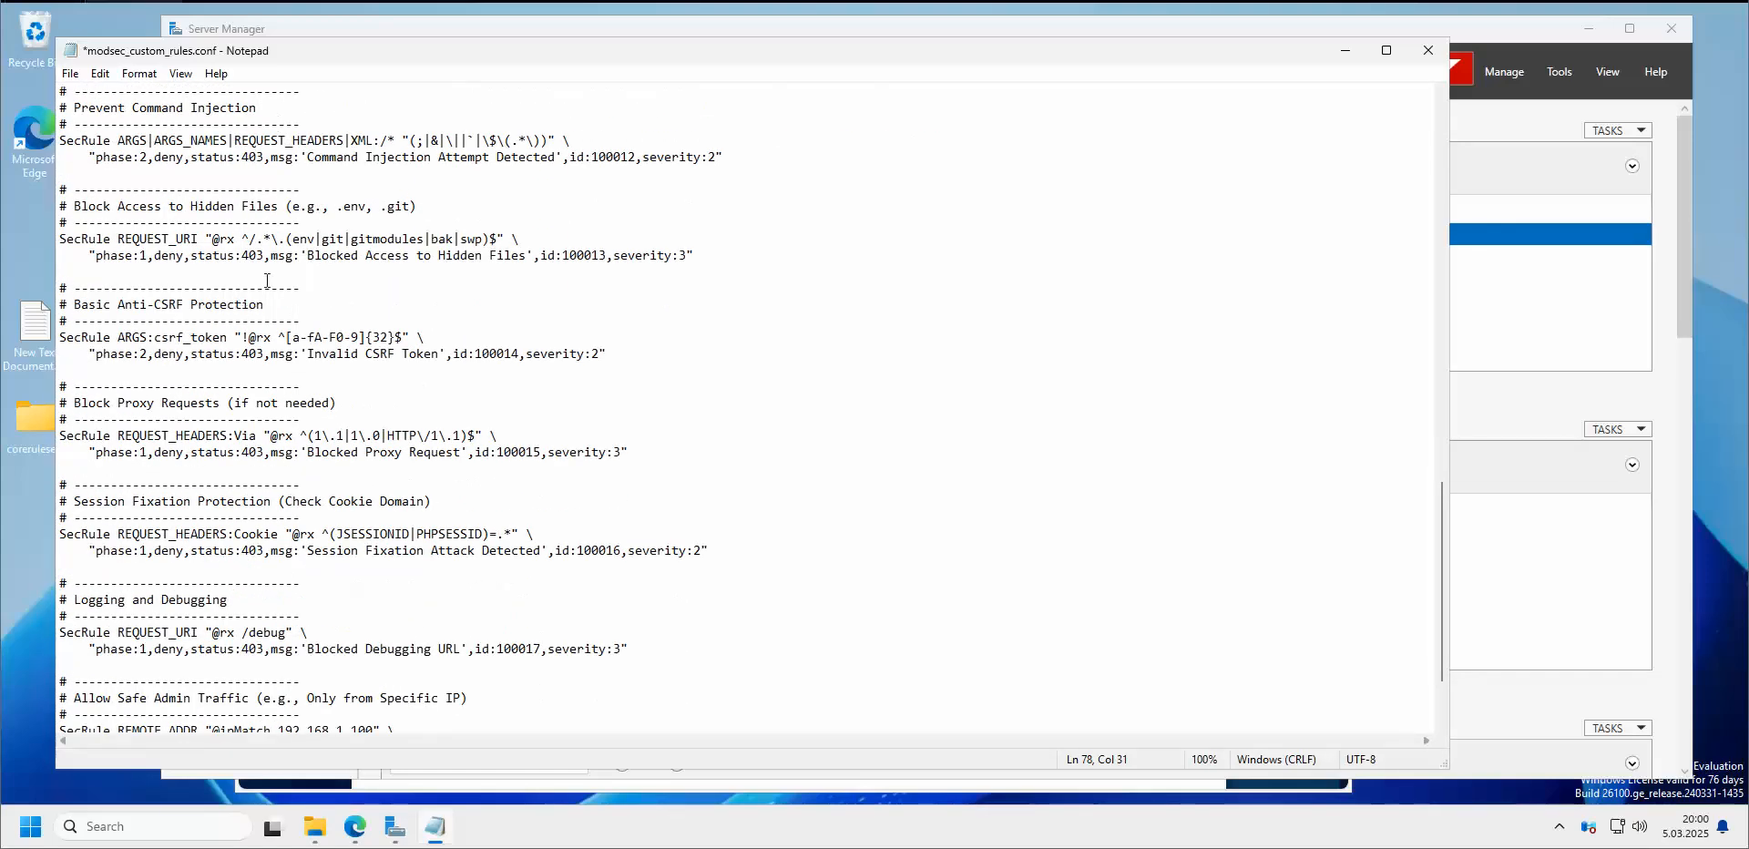
Review the anti-CSRF, proxy request, session fixation, debug URL and safe admin IP rules near the end of the custom rules file
scroll(323, 219, down, 2)
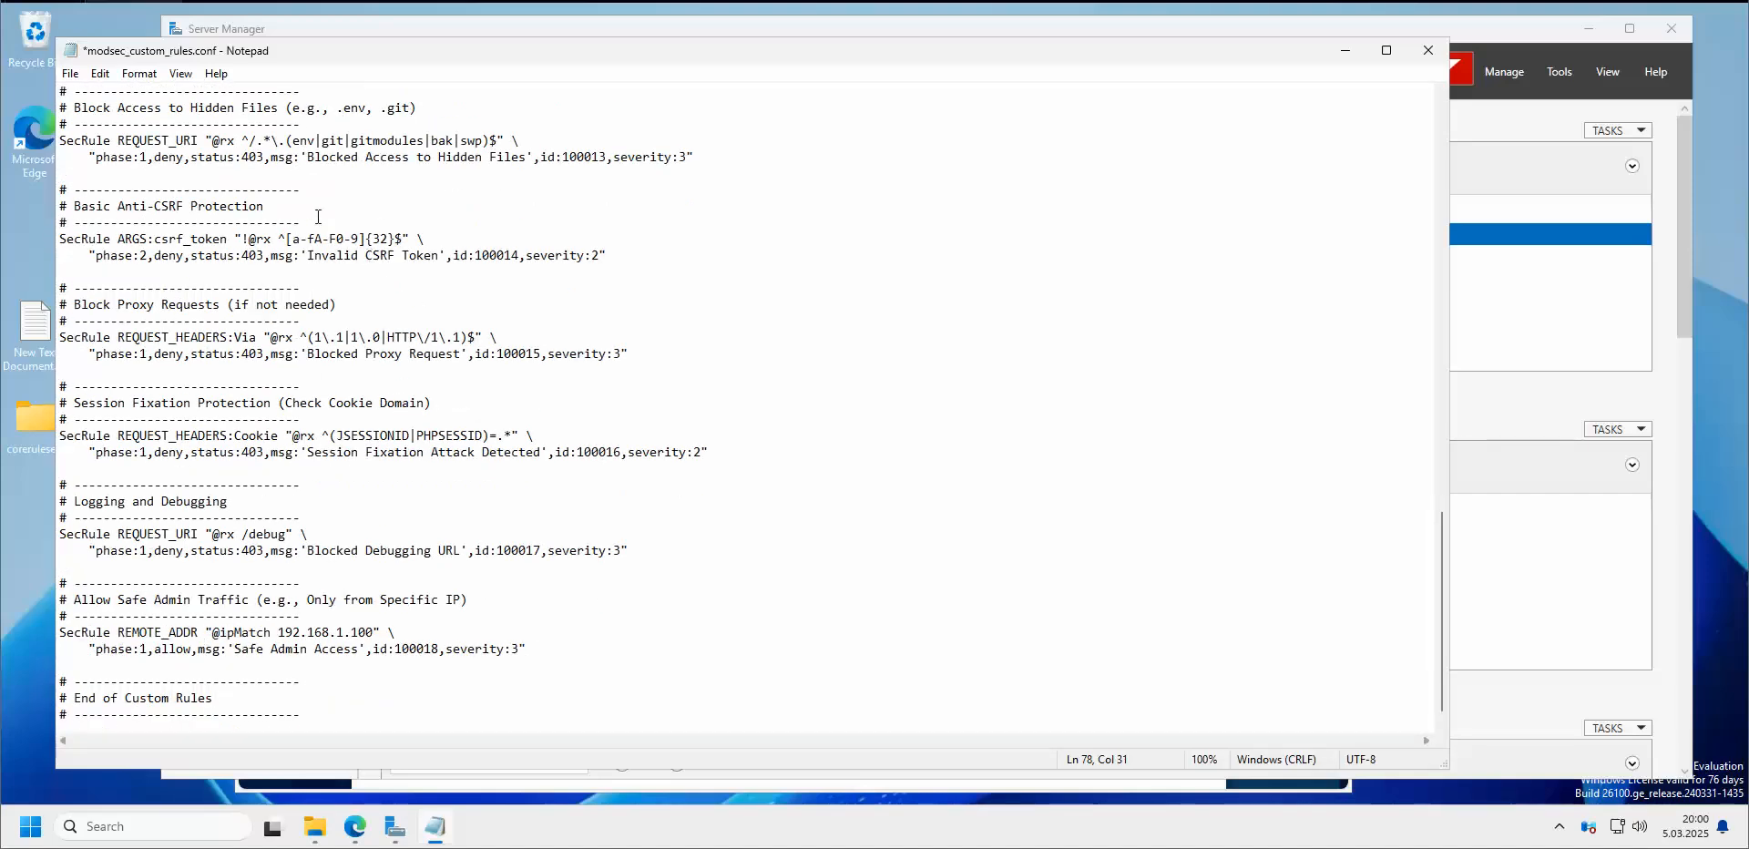
scroll(318, 216, down, 1)
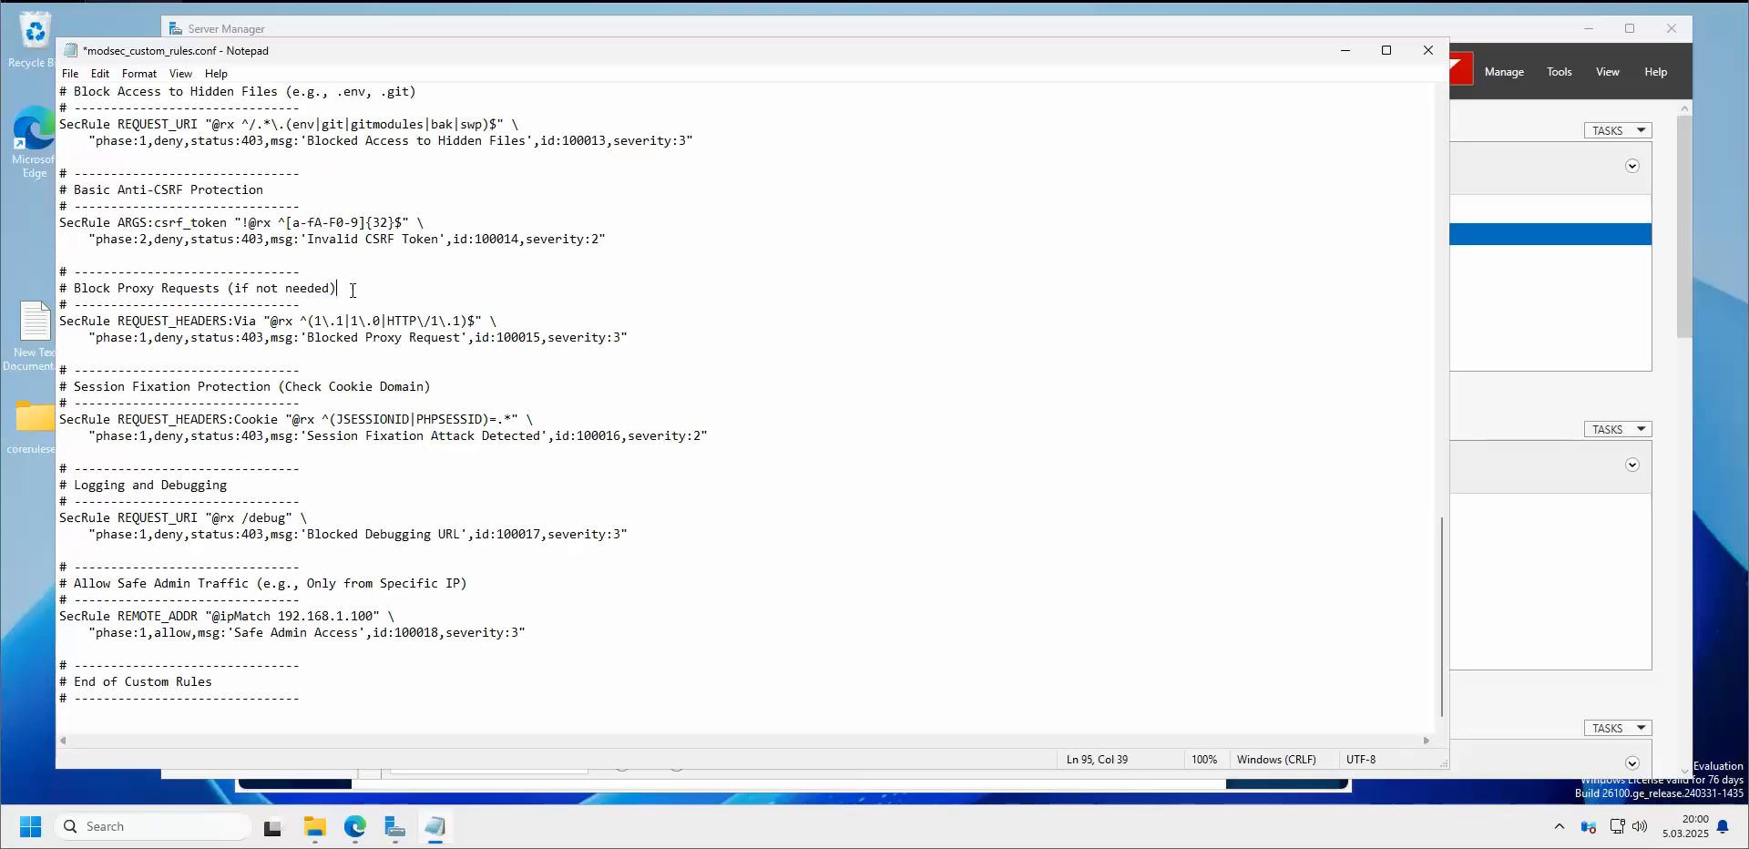
drag(663, 336, 60, 274)
click(596, 281)
click(418, 647)
drag(374, 616, 278, 617)
click(572, 627)
Save modsec_custom_rules.conf with the custom rules and close the file
scroll(532, 496, up, 2)
scroll(533, 496, up, 20)
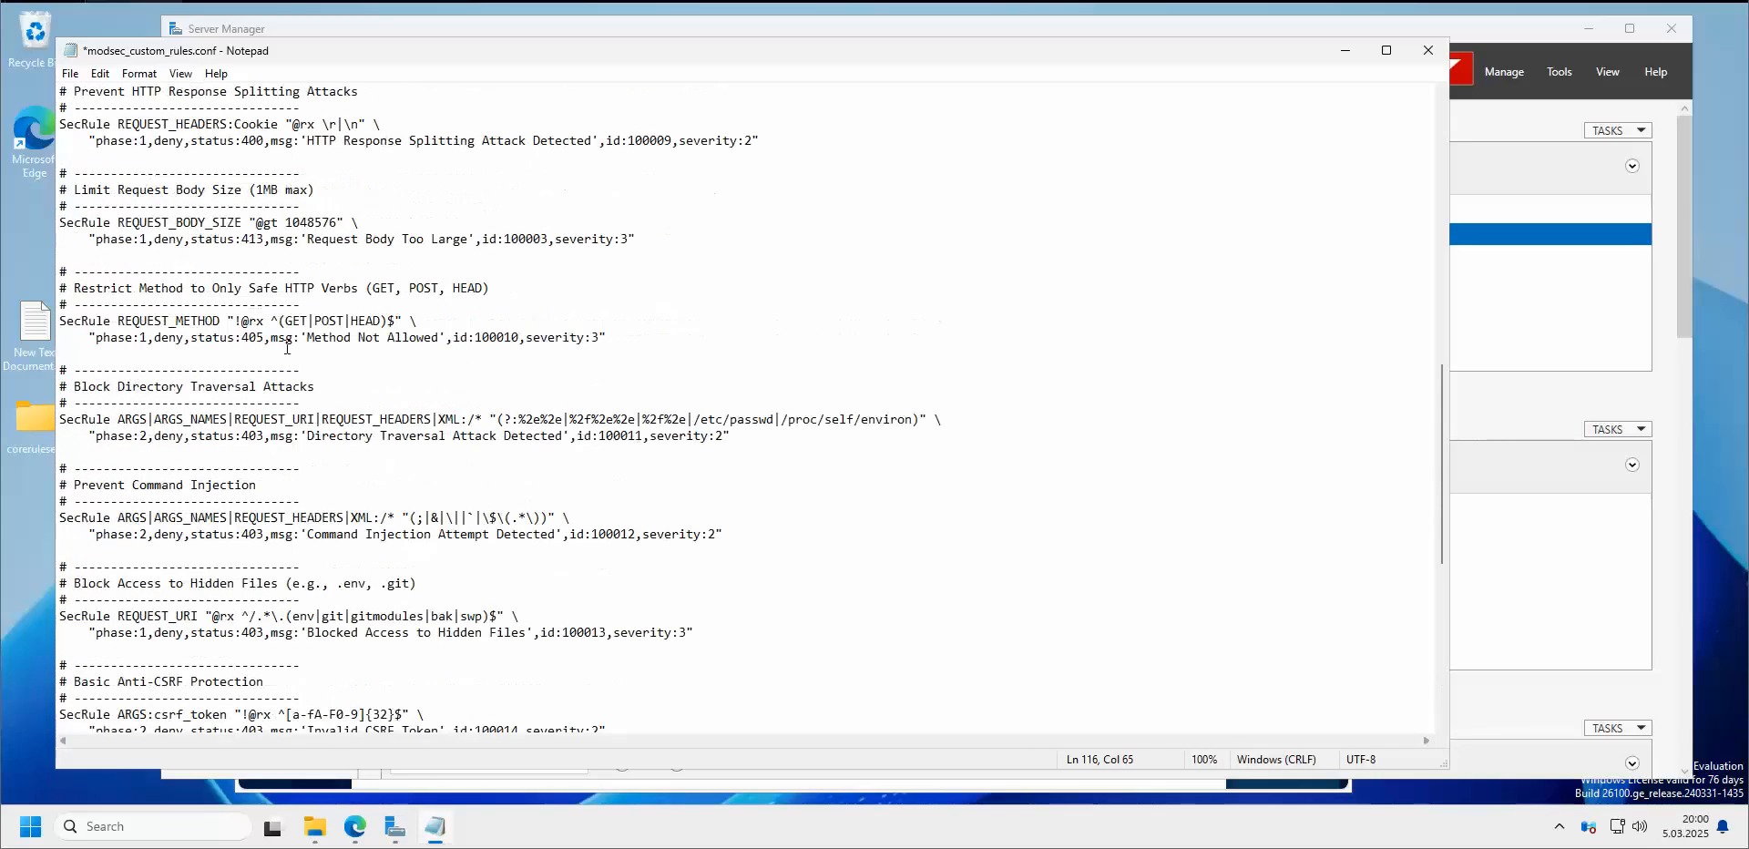
click(70, 74)
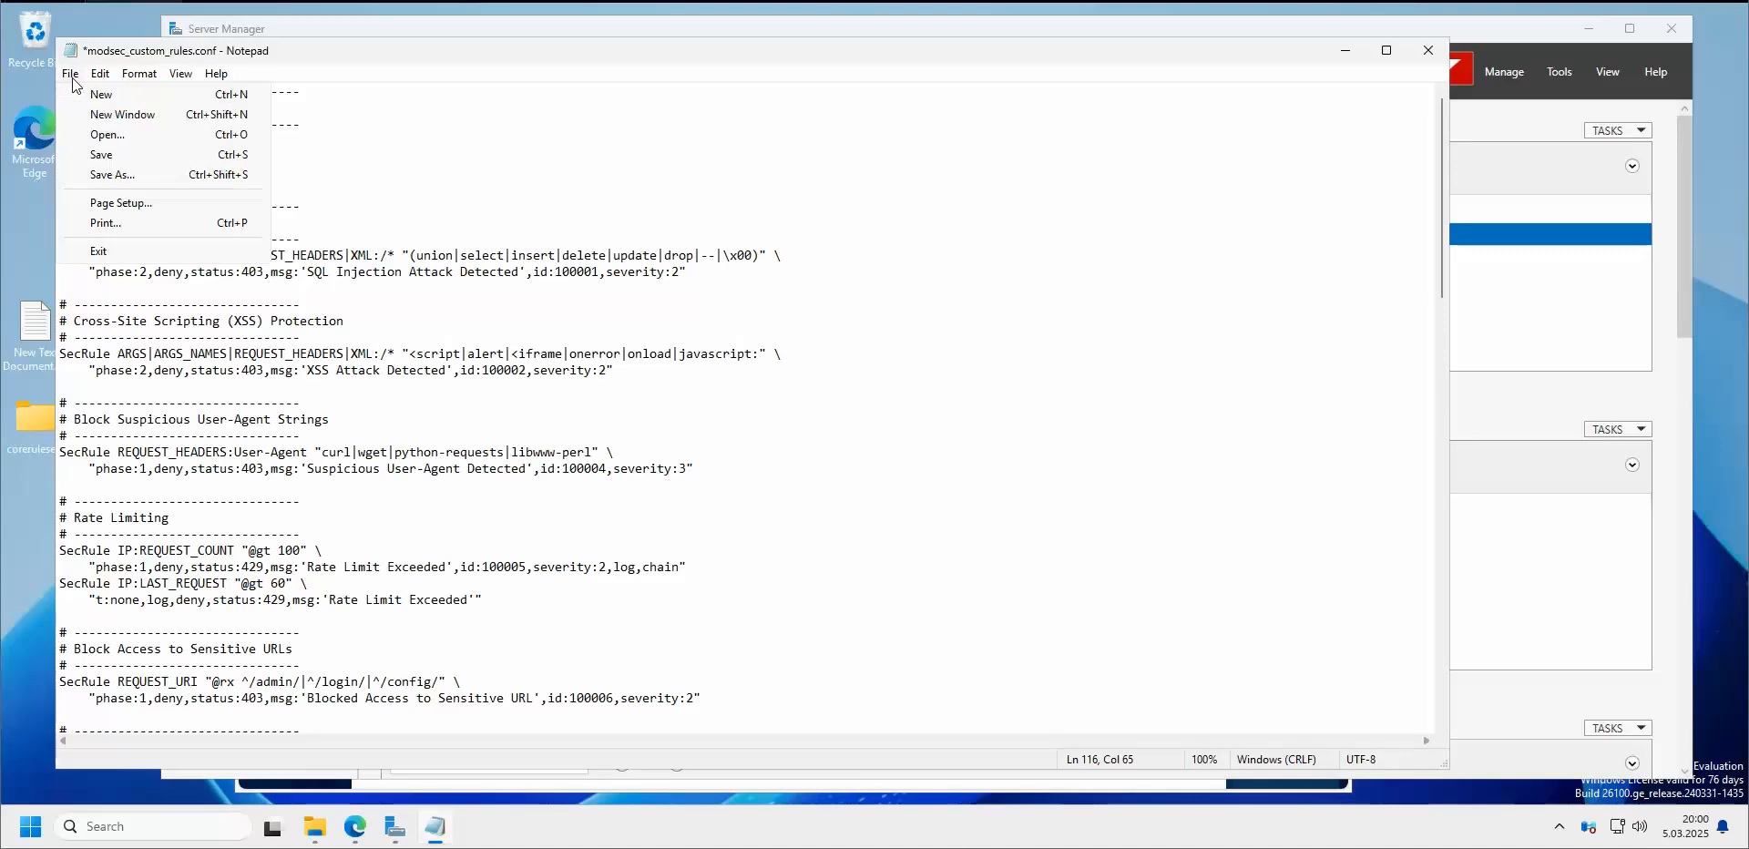
click(105, 155)
click(881, 464)
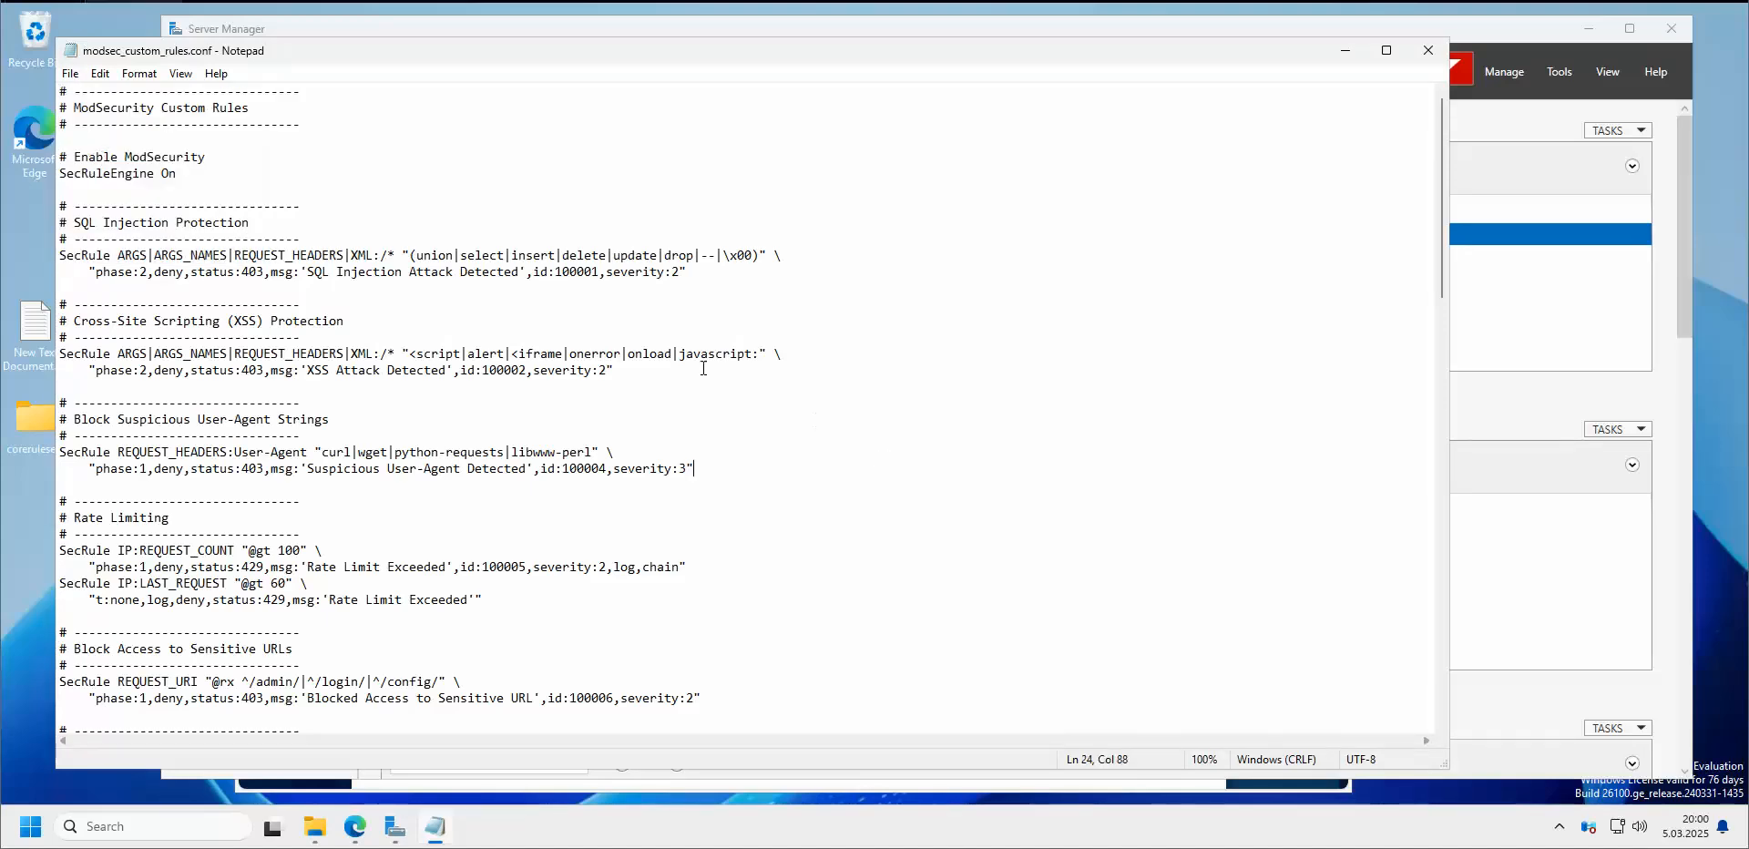
scroll(702, 367, down, 5)
scroll(706, 369, up, 5)
click(1428, 45)
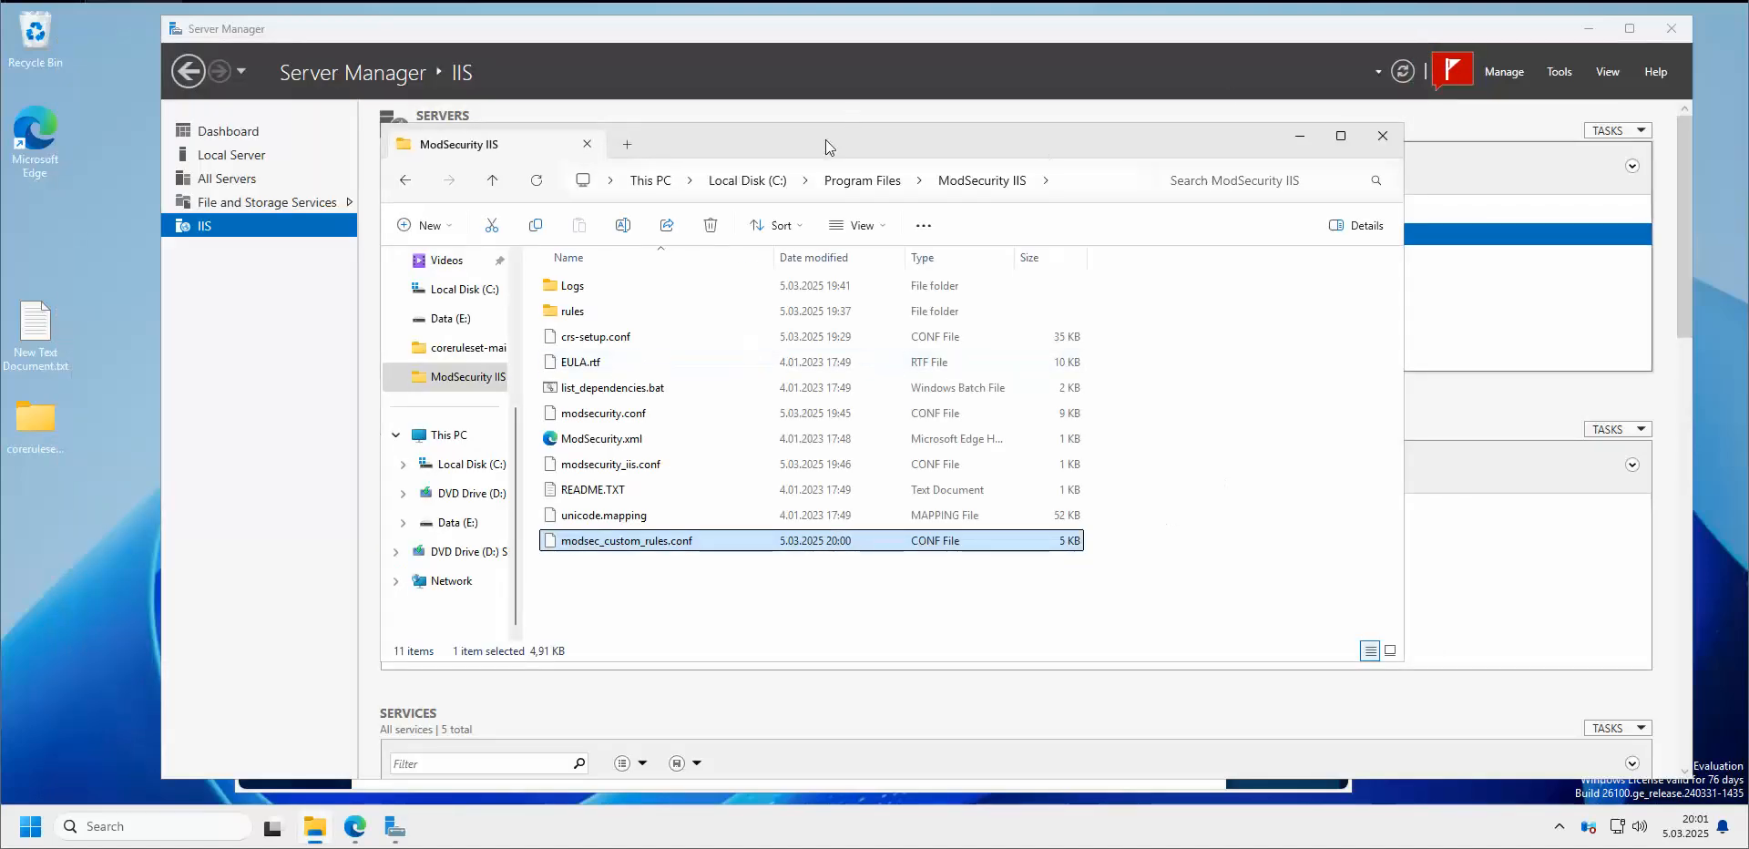
drag(516, 127, 240, 116)
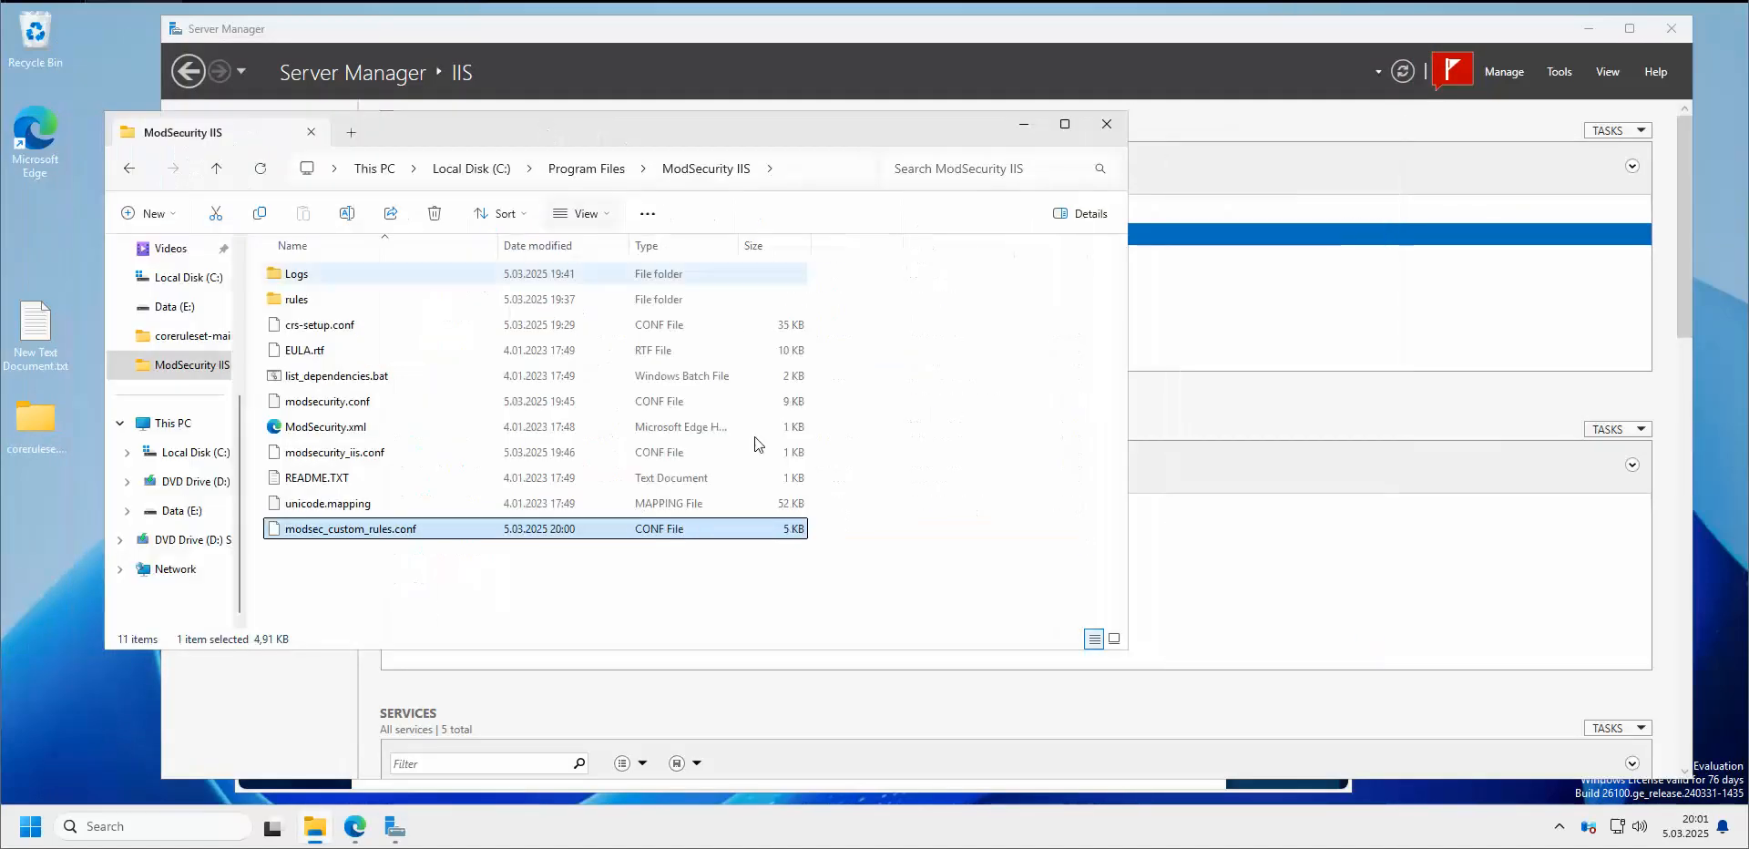
click(676, 619)
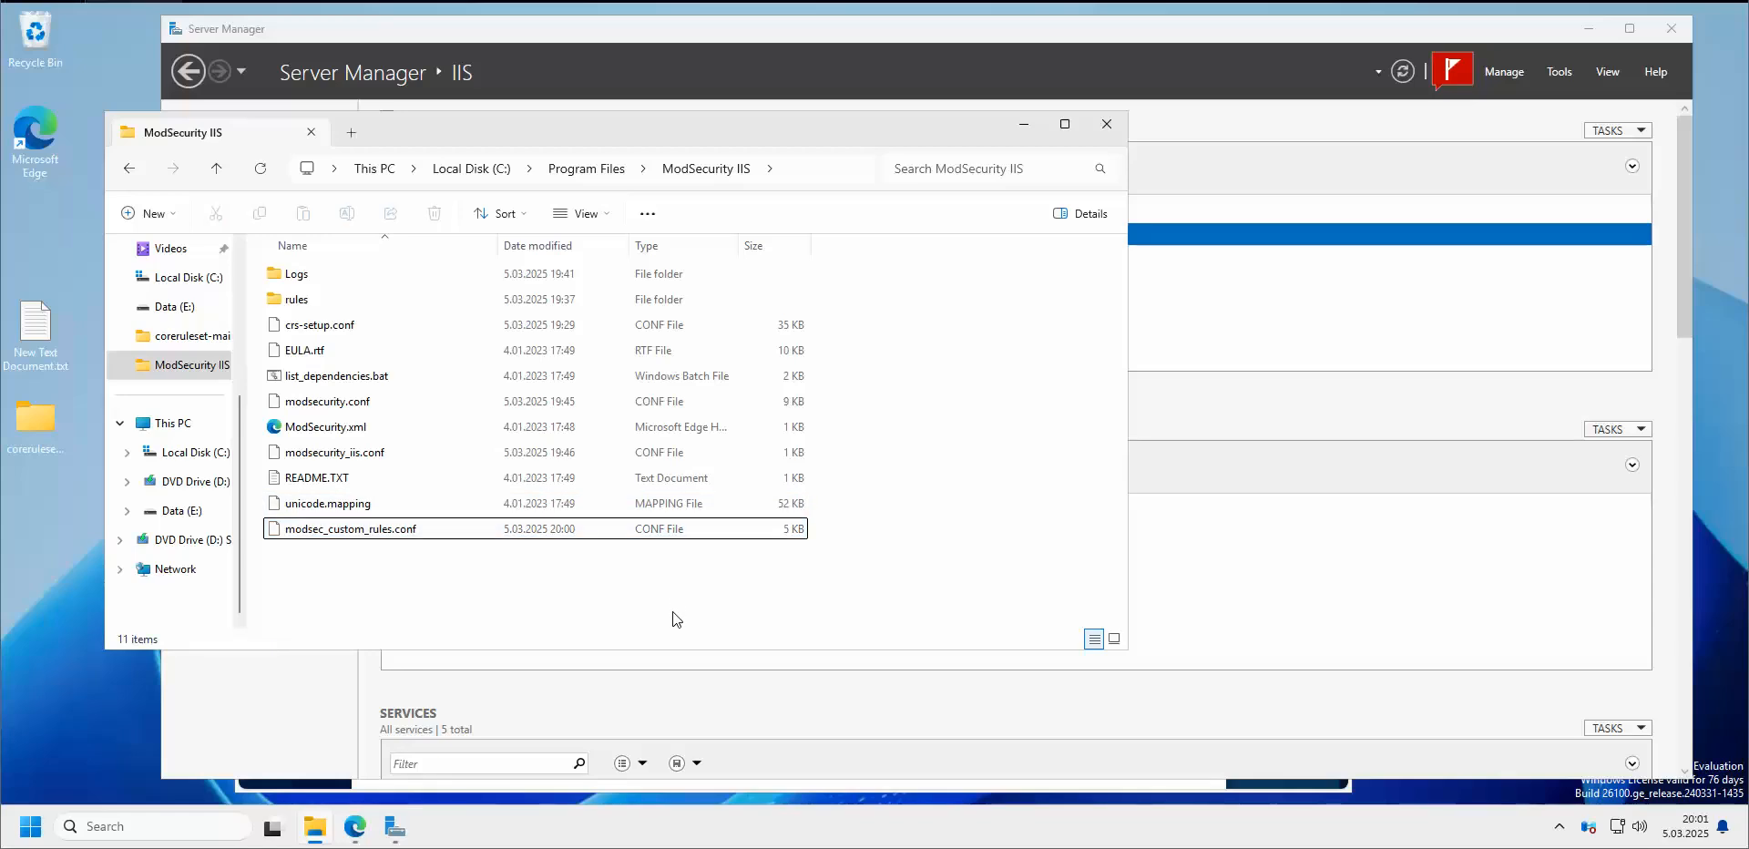
click(415, 536)
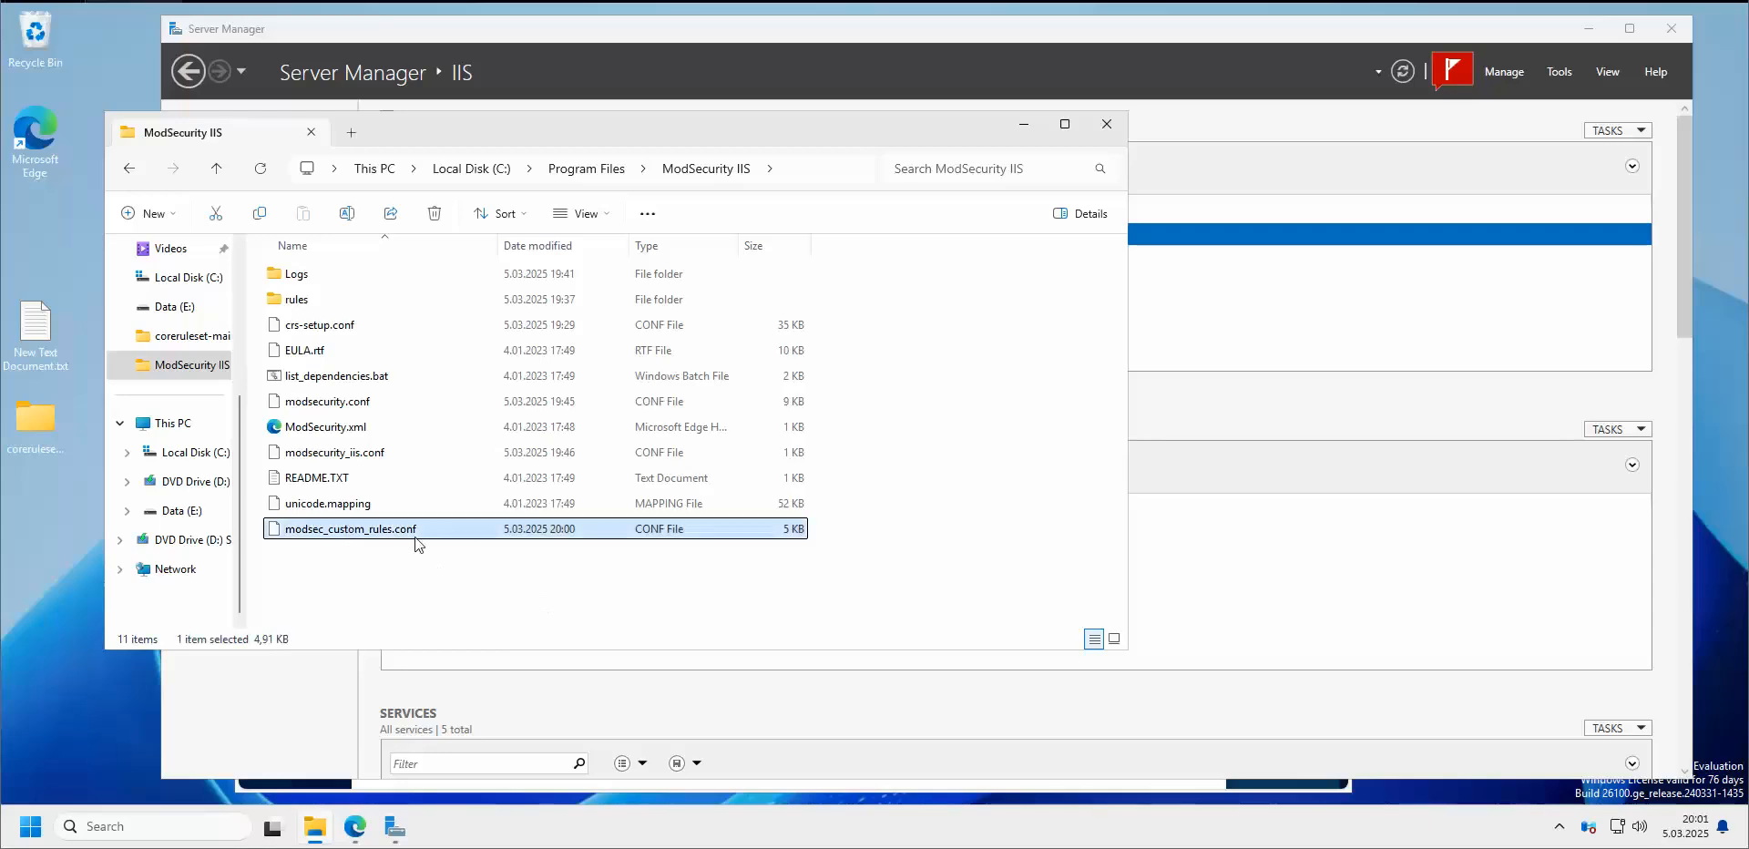
click(493, 575)
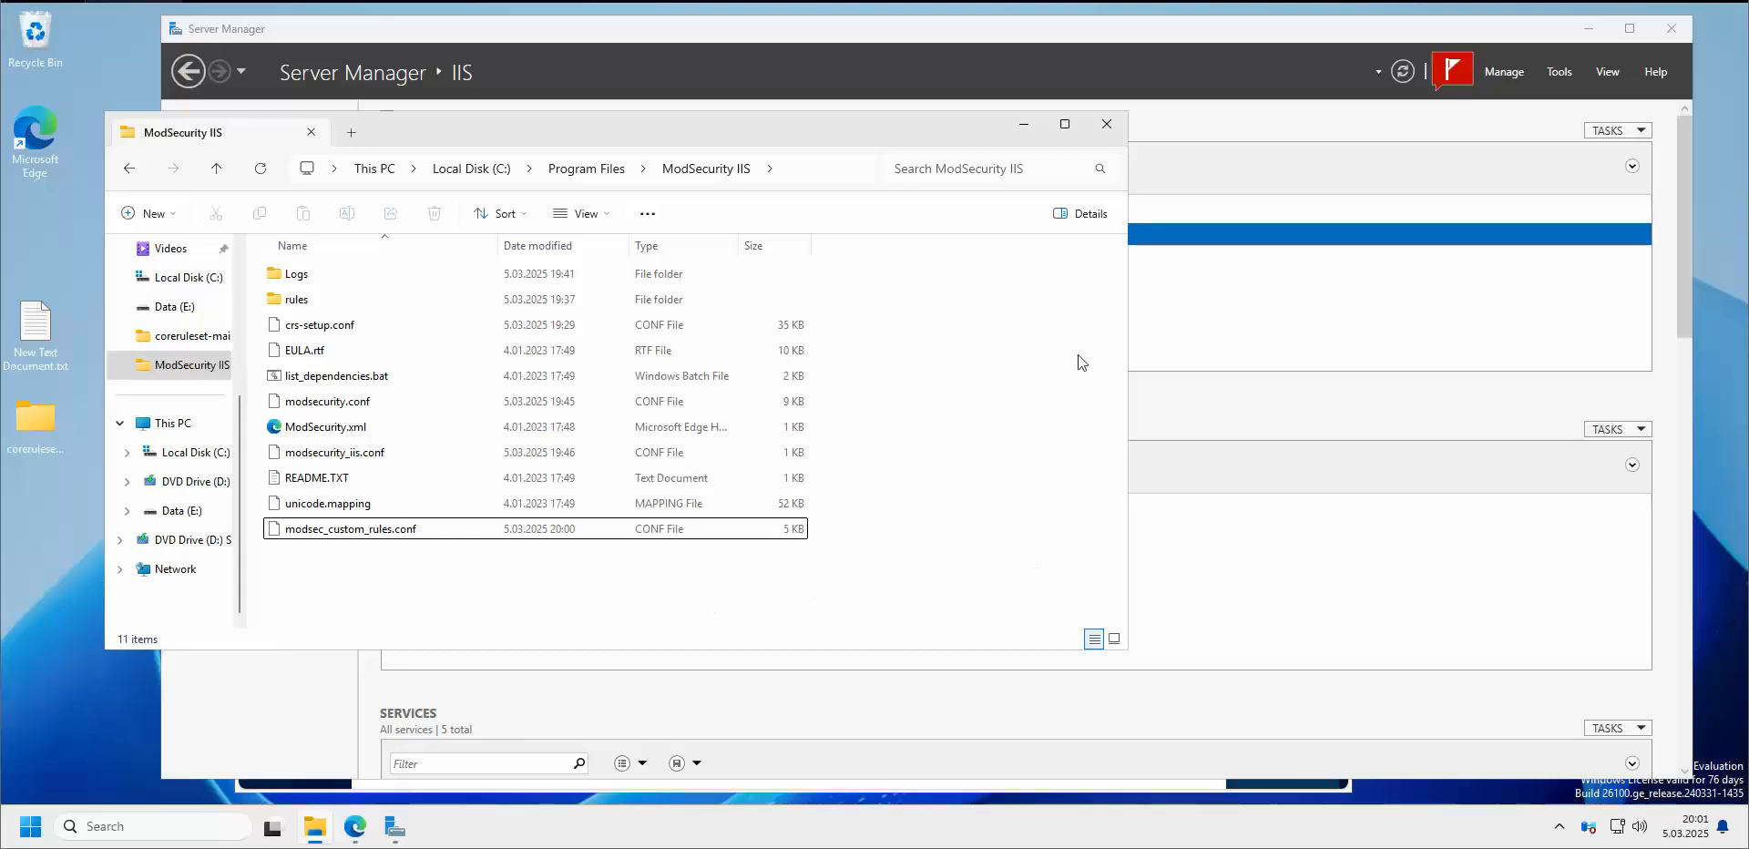
mouse_move(556, 131)
mouse_down()
mouse_move(514, 129)
mouse_move(535, 125)
mouse_up()
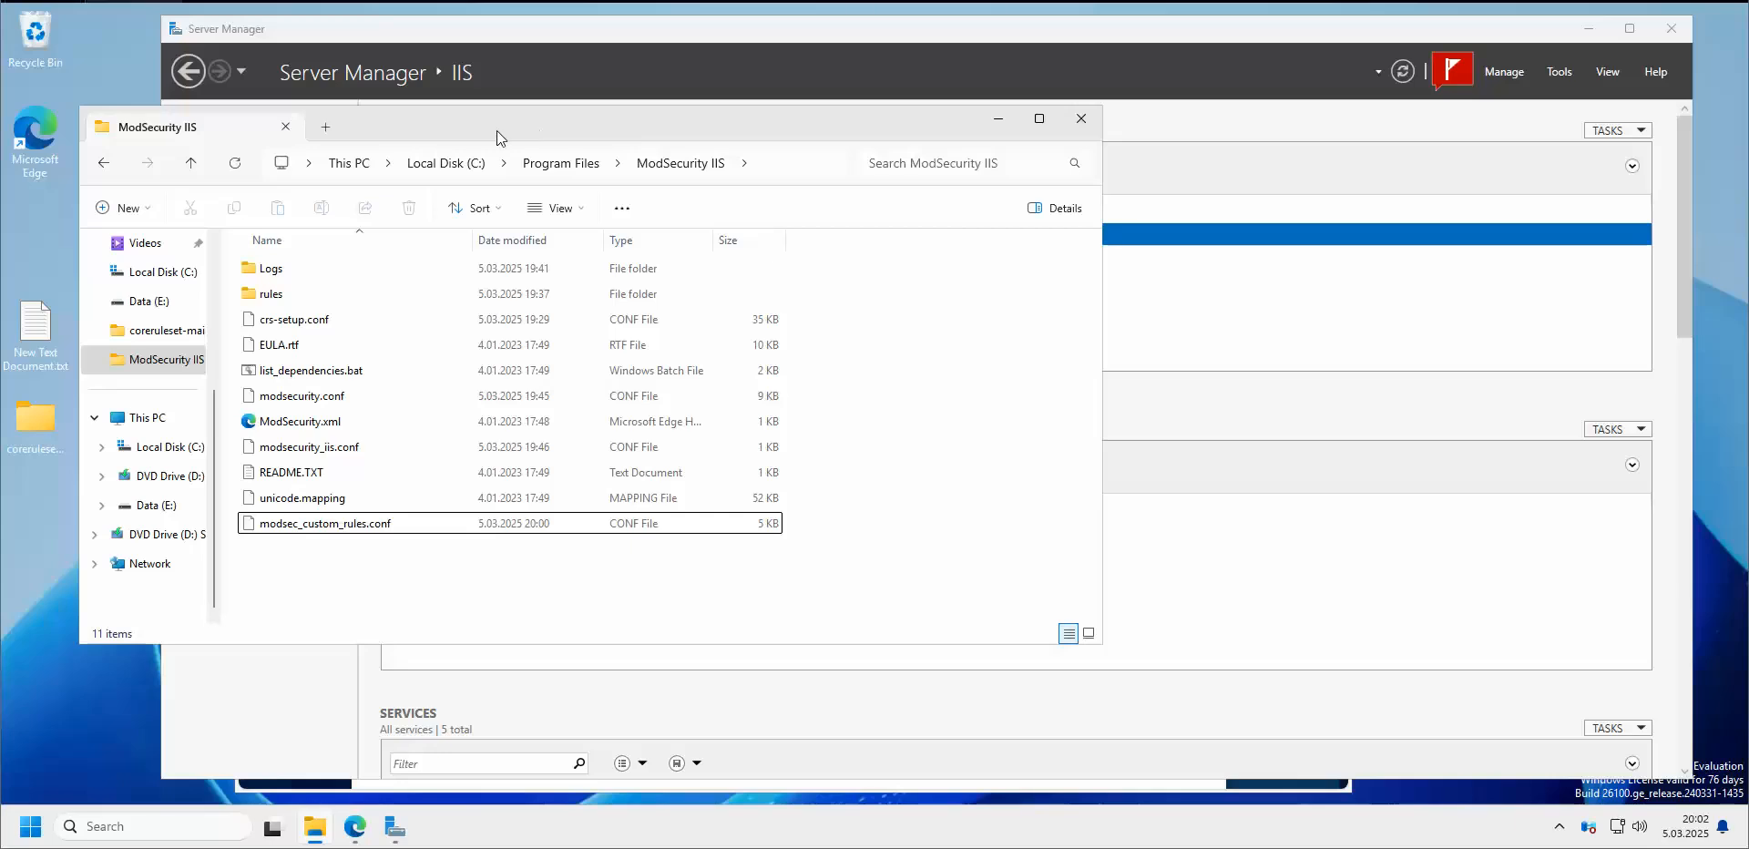
mouse_move(506, 122)
mouse_down()
mouse_move(497, 108)
mouse_move(519, 98)
mouse_move(533, 148)
mouse_move(492, 108)
mouse_up()
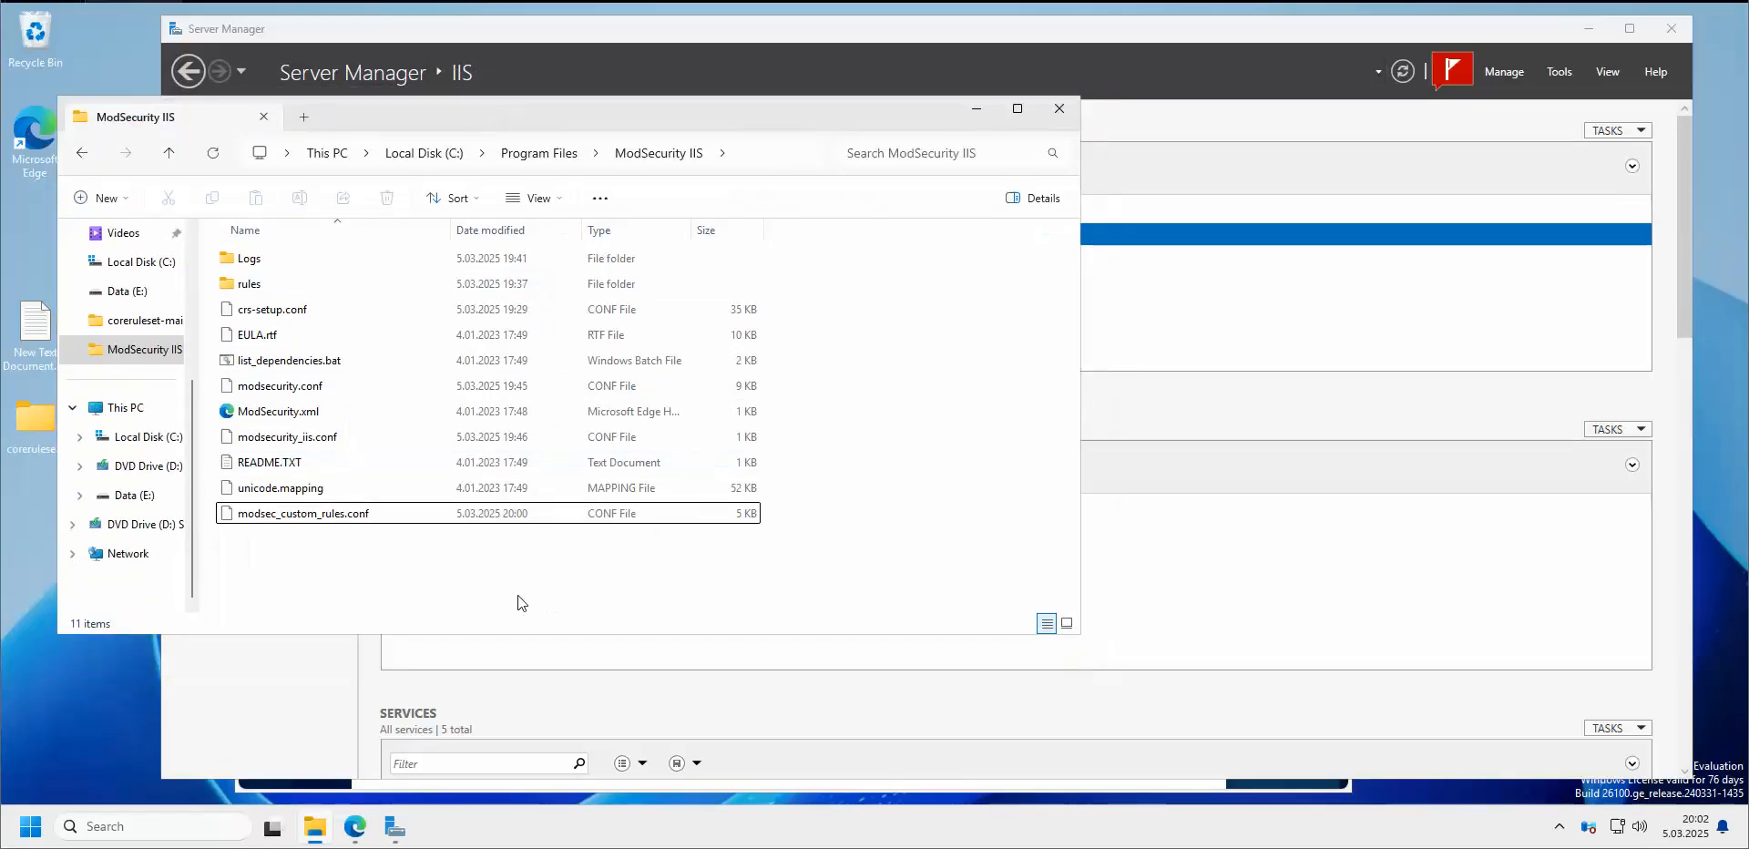